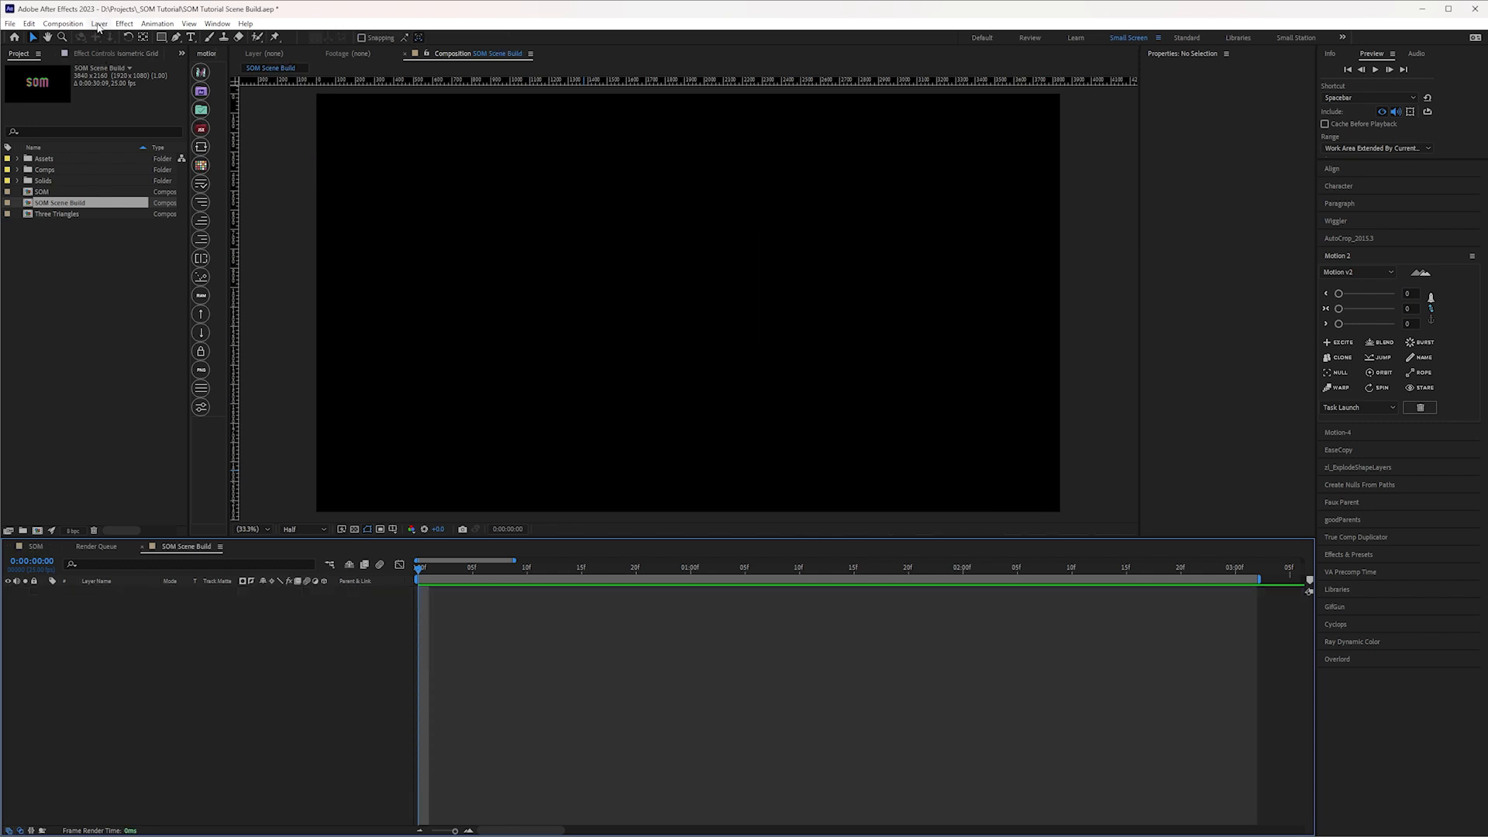
Add a one-node camera to SOM Scene Build using the 200mm preset.
{"action": "left_click", "coordinate": [99, 26]}
{"action": "mouse_move", "coordinate": [124, 39]}
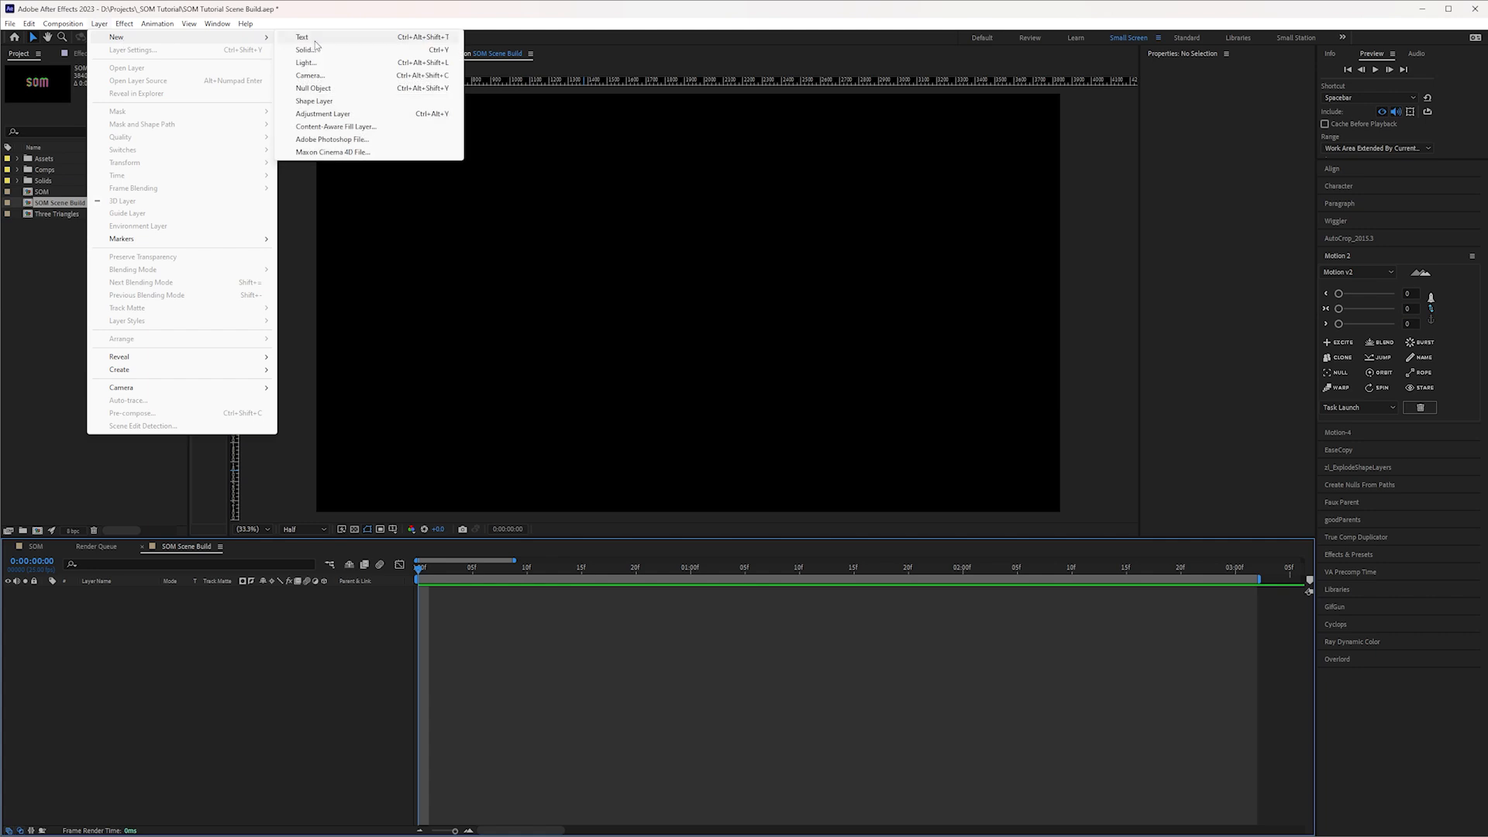
{"action": "left_click", "coordinate": [373, 77]}
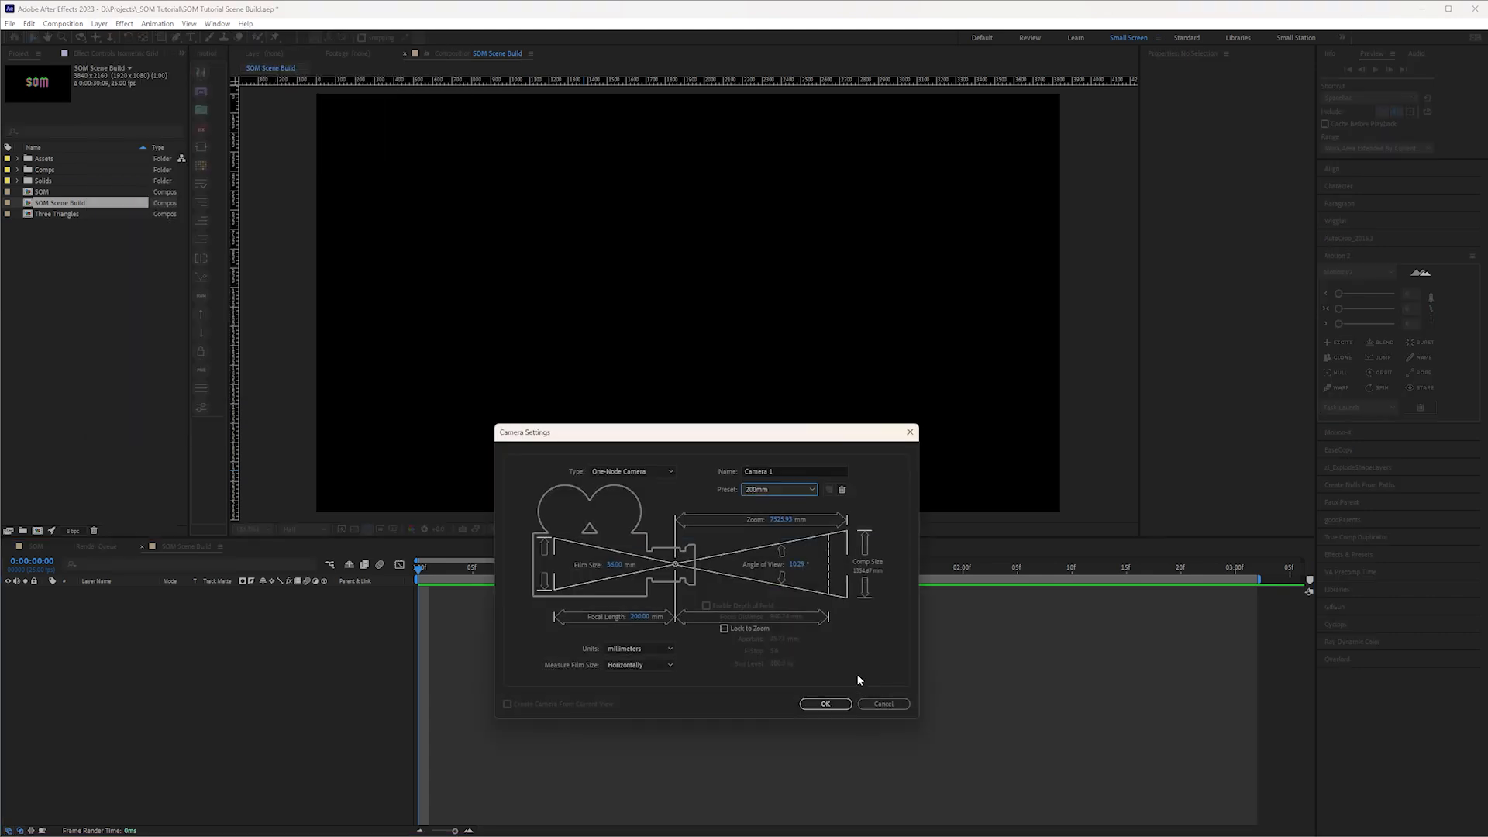
{"action": "left_click", "coordinate": [785, 488]}
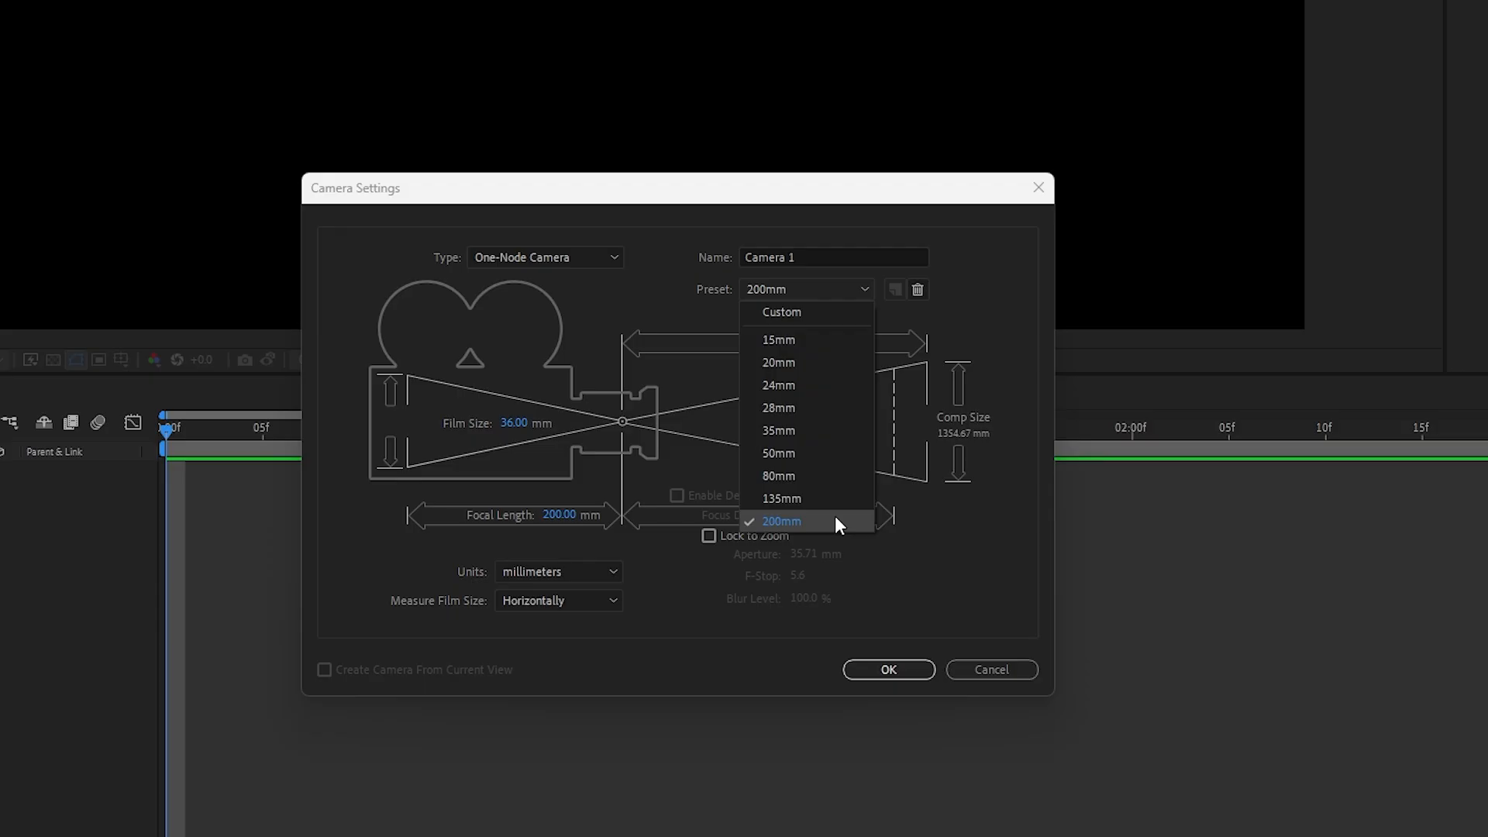
{"action": "left_click", "coordinate": [851, 524]}
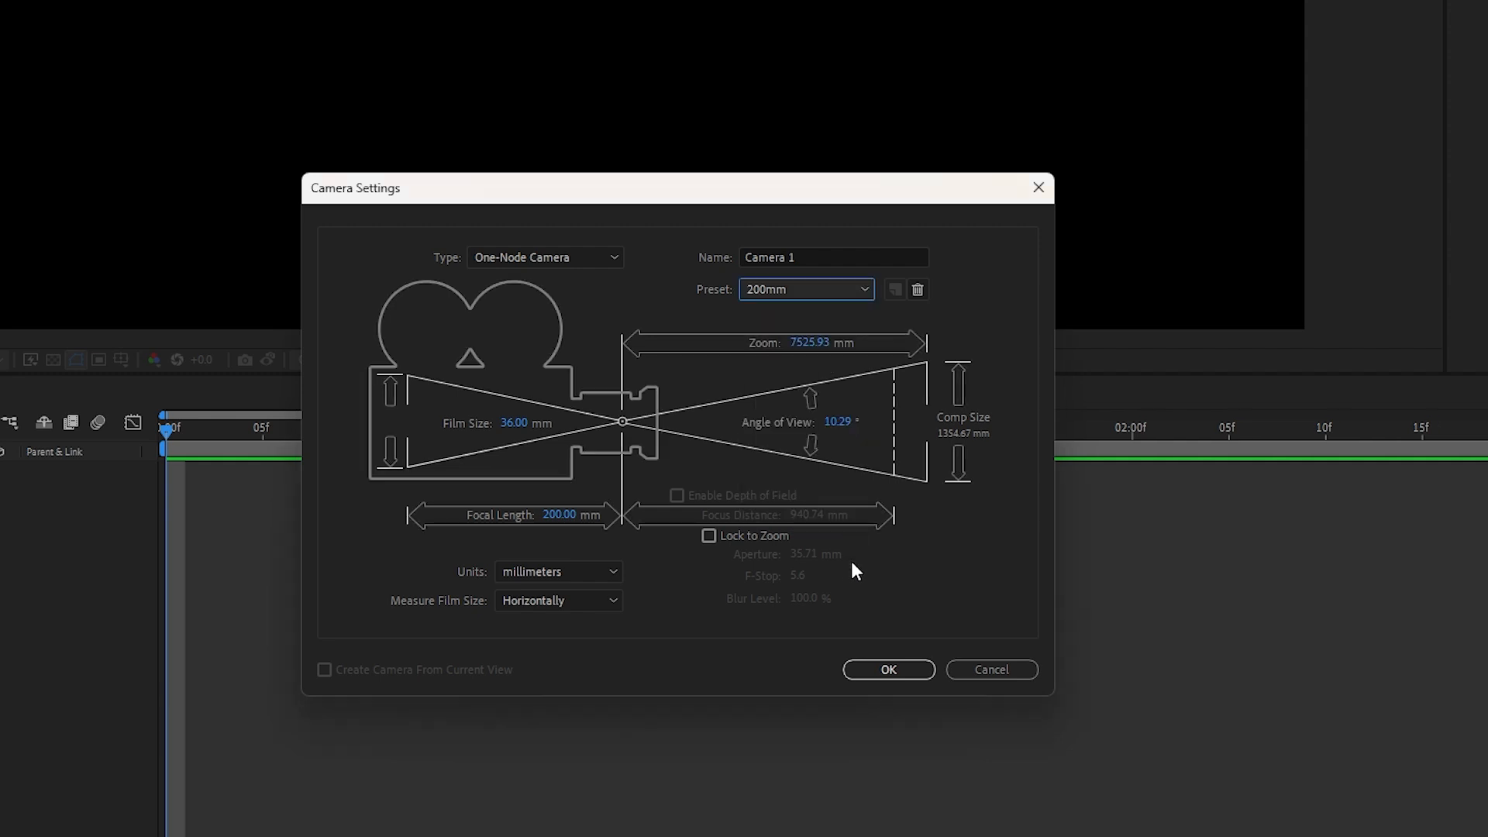
{"action": "left_click", "coordinate": [889, 670]}
{"action": "left_click", "coordinate": [861, 263]}
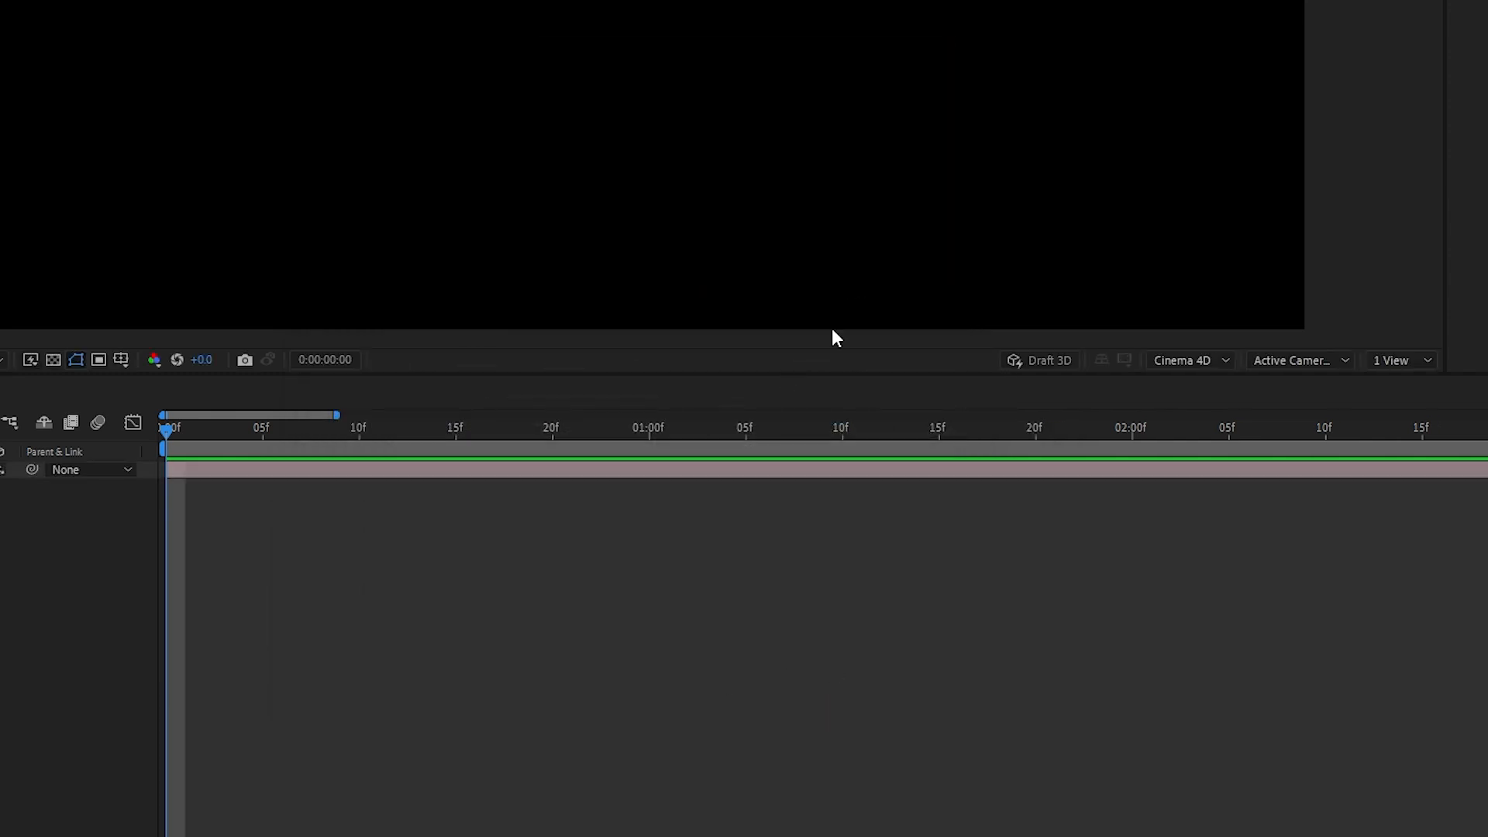
Use the Cinema 4D renderer for the composition and set the camera's Z position to -30000.
{"action": "left_click", "coordinate": [1190, 360]}
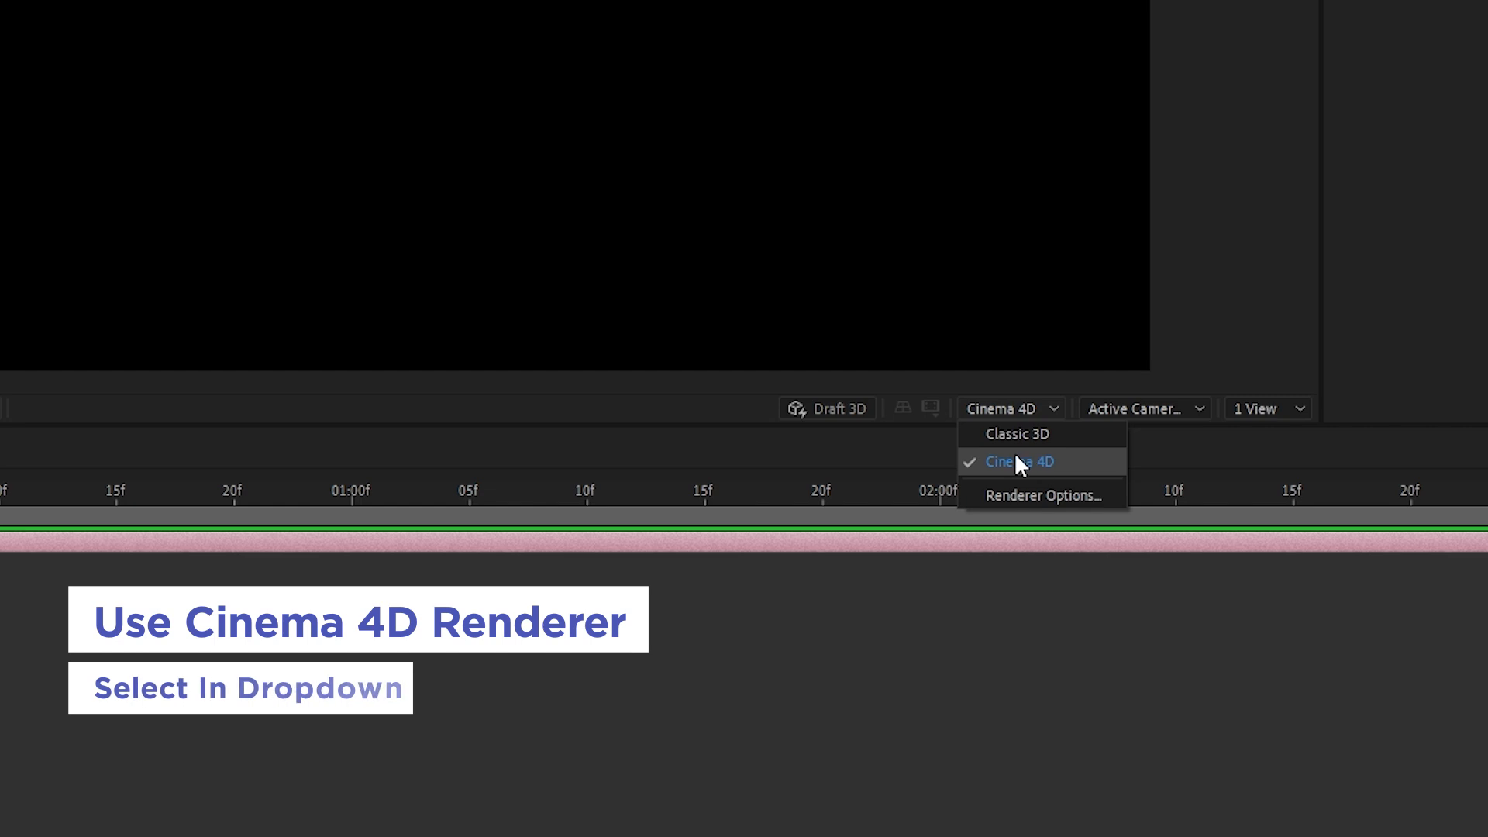
{"action": "left_click", "coordinate": [1063, 462]}
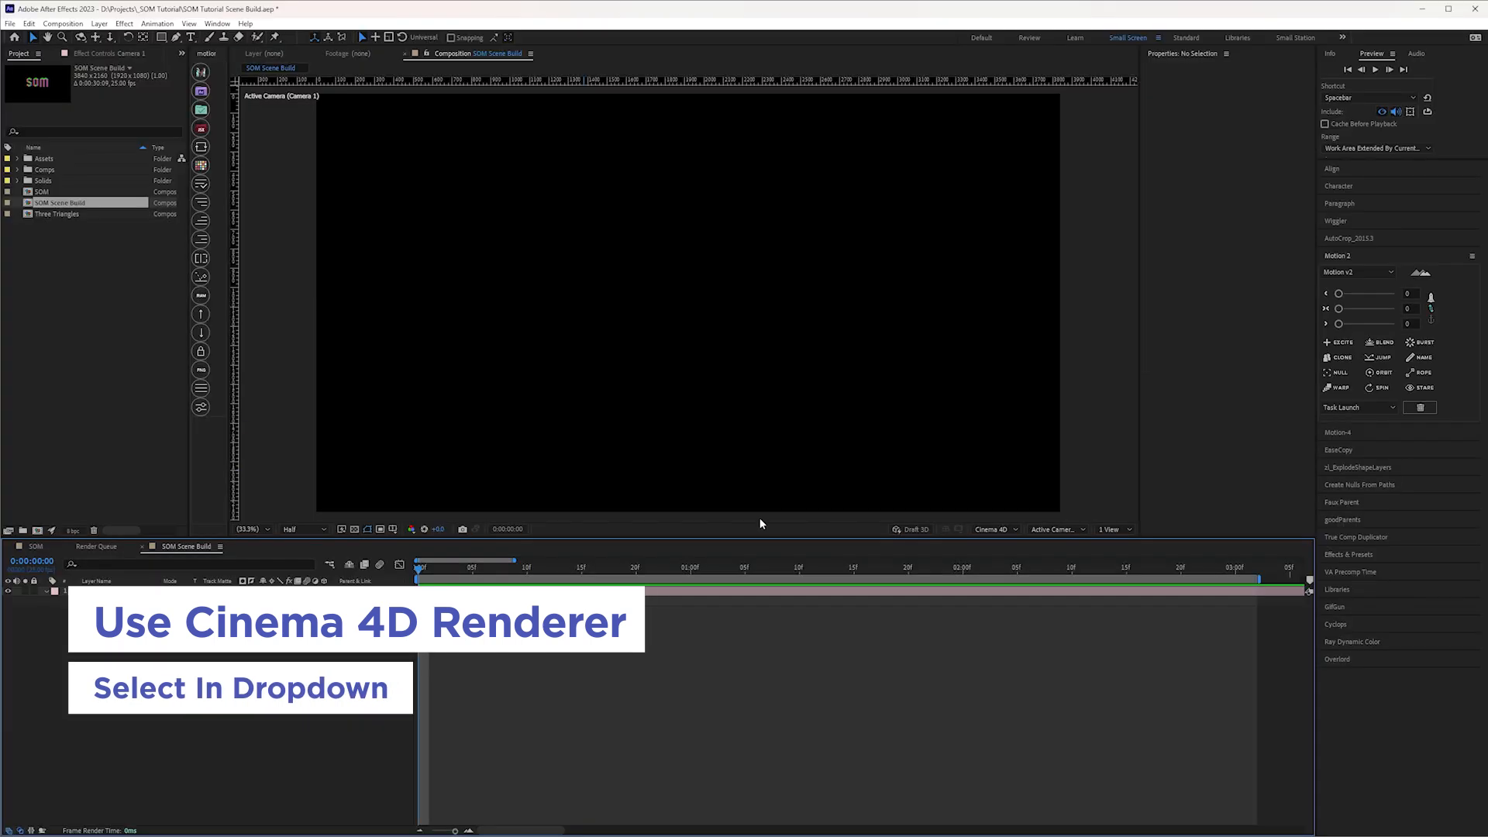
{"action": "left_click", "coordinate": [304, 602]}
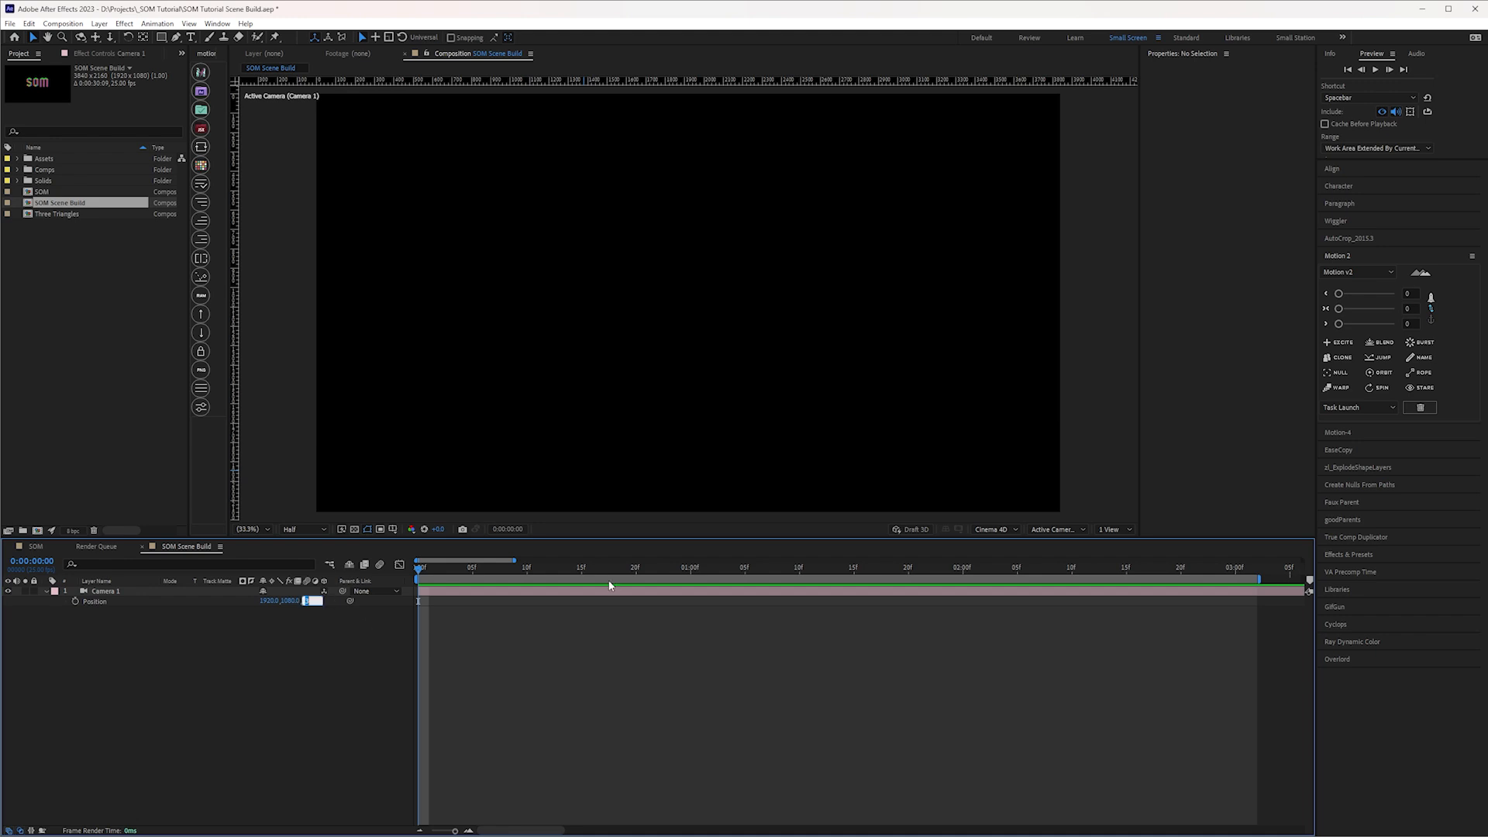
{"action": "type", "text": "-30000"}
{"action": "key", "text": "Return"}
Create a 3D null named "Camera Controller" and parent Camera 1 to it.
{"action": "left_click", "coordinate": [102, 24]}
{"action": "mouse_move", "coordinate": [117, 34]}
{"action": "left_click", "coordinate": [345, 96]}
{"action": "key", "text": "Return"}
{"action": "type", "text": "Camera Controller"}
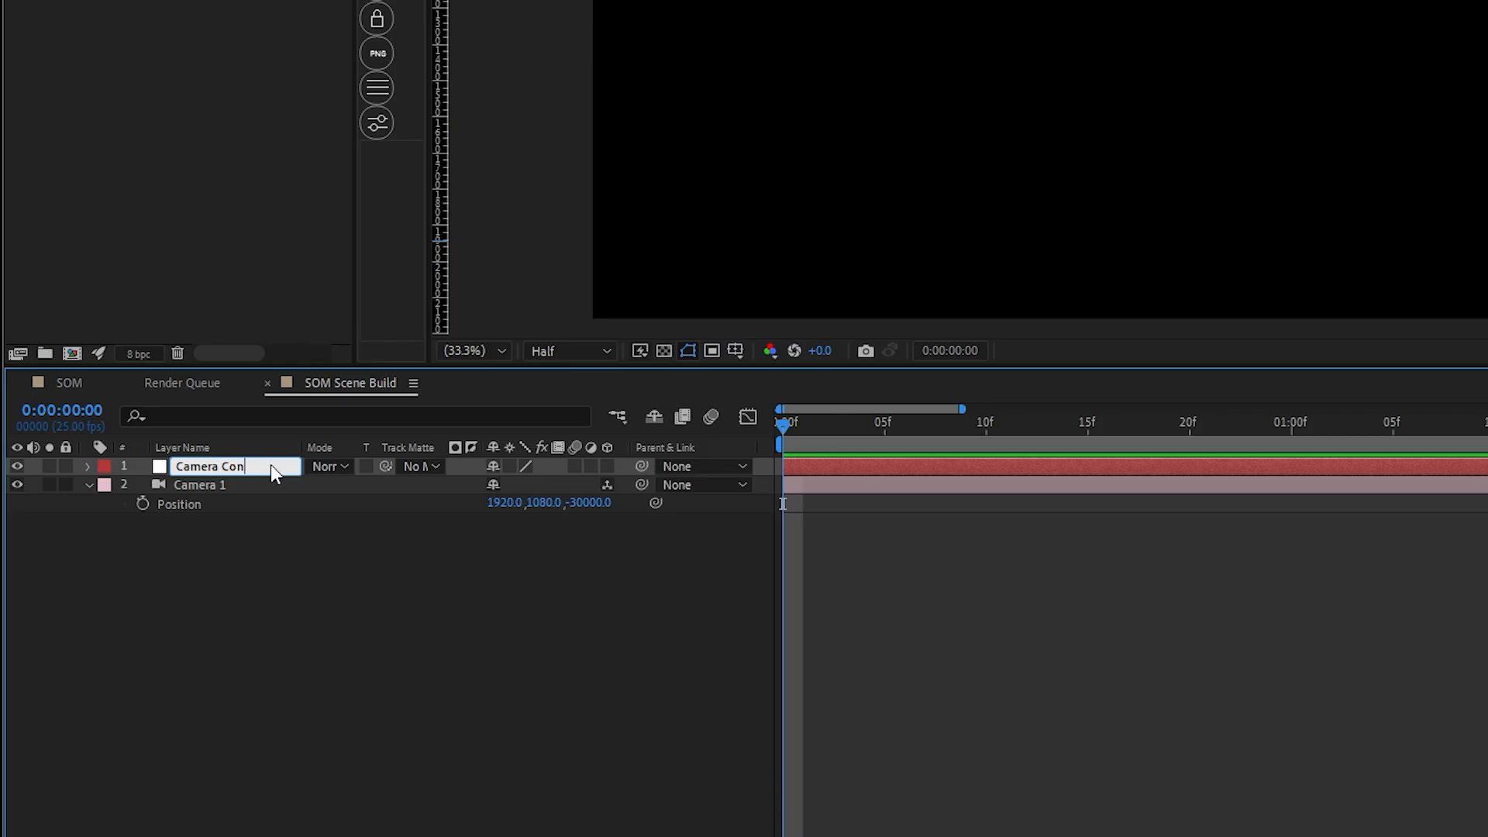
{"action": "key", "text": "Return"}
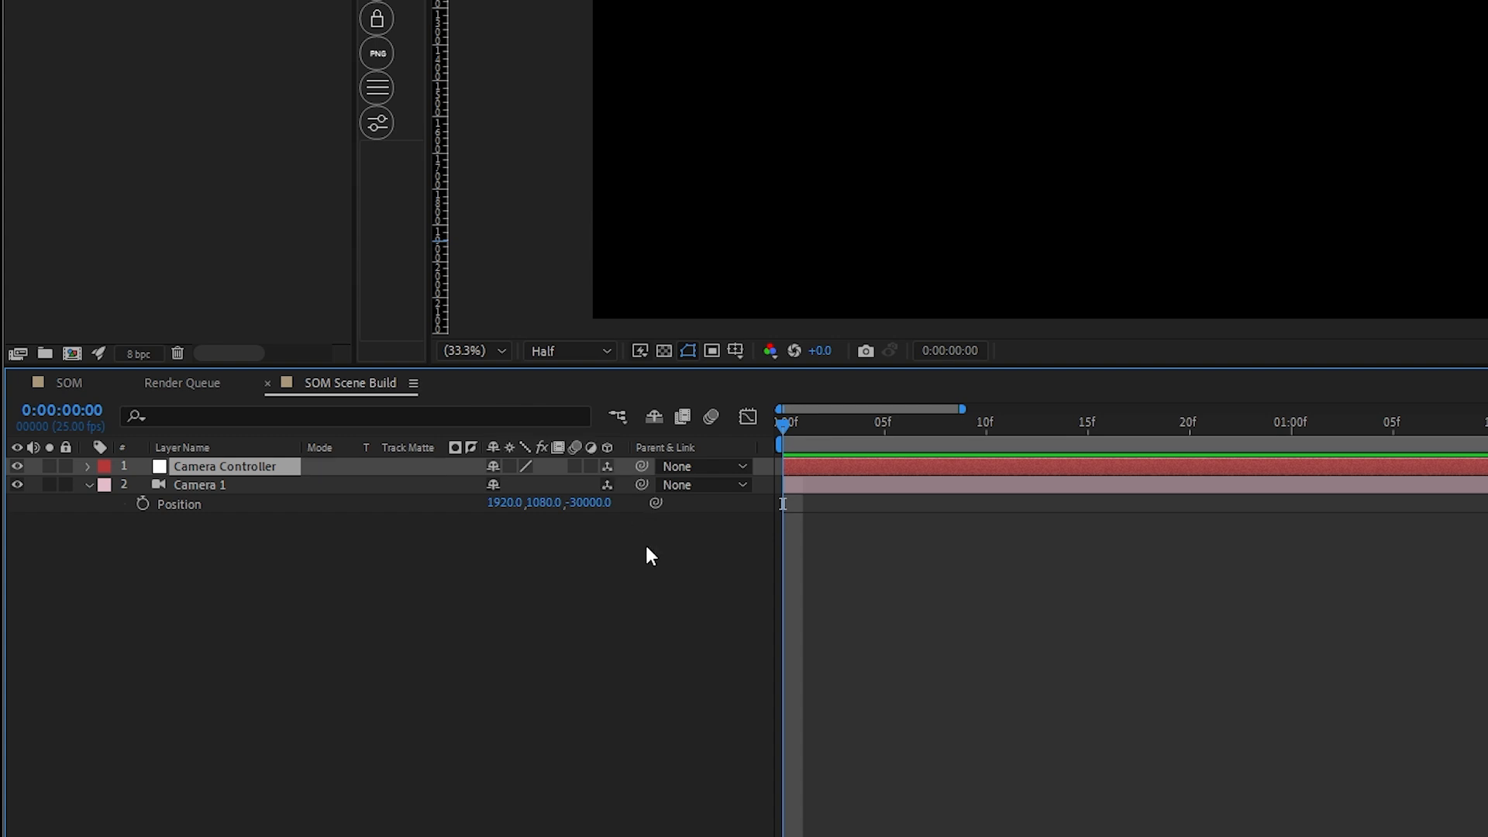
{"action": "left_click_drag", "start_coordinate": [642, 485], "coordinate": [240, 470]}
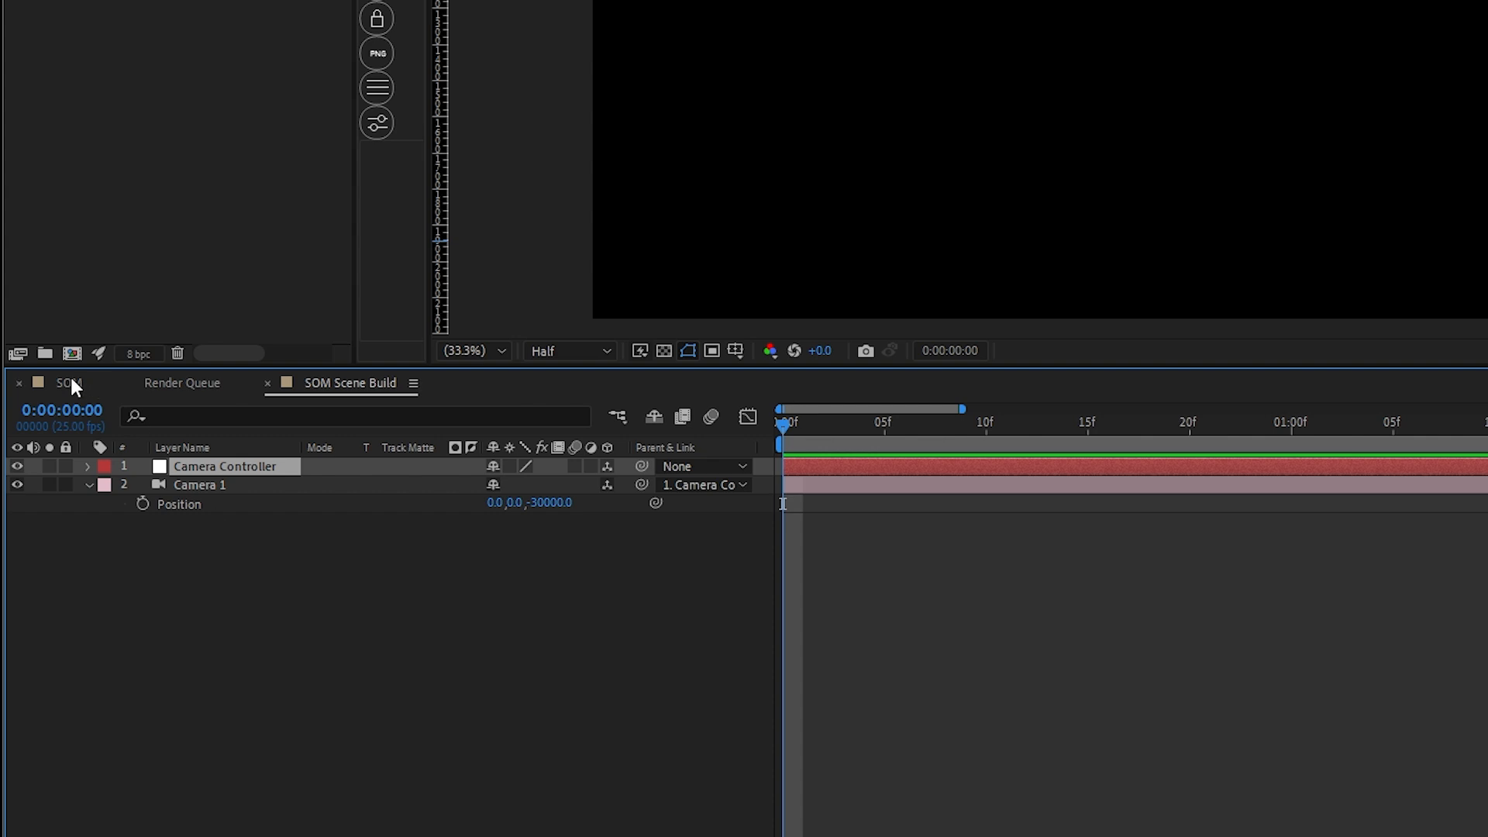
Set the Camera Controller's rotation to 45° in X, 35° in Y and 30° in Z.
{"action": "key", "text": "r"}
{"action": "left_click", "coordinate": [518, 504]}
{"action": "type", "text": "45"}
{"action": "key", "text": "Tab"}
{"action": "key", "text": "Tab"}
{"action": "type", "text": "3"}
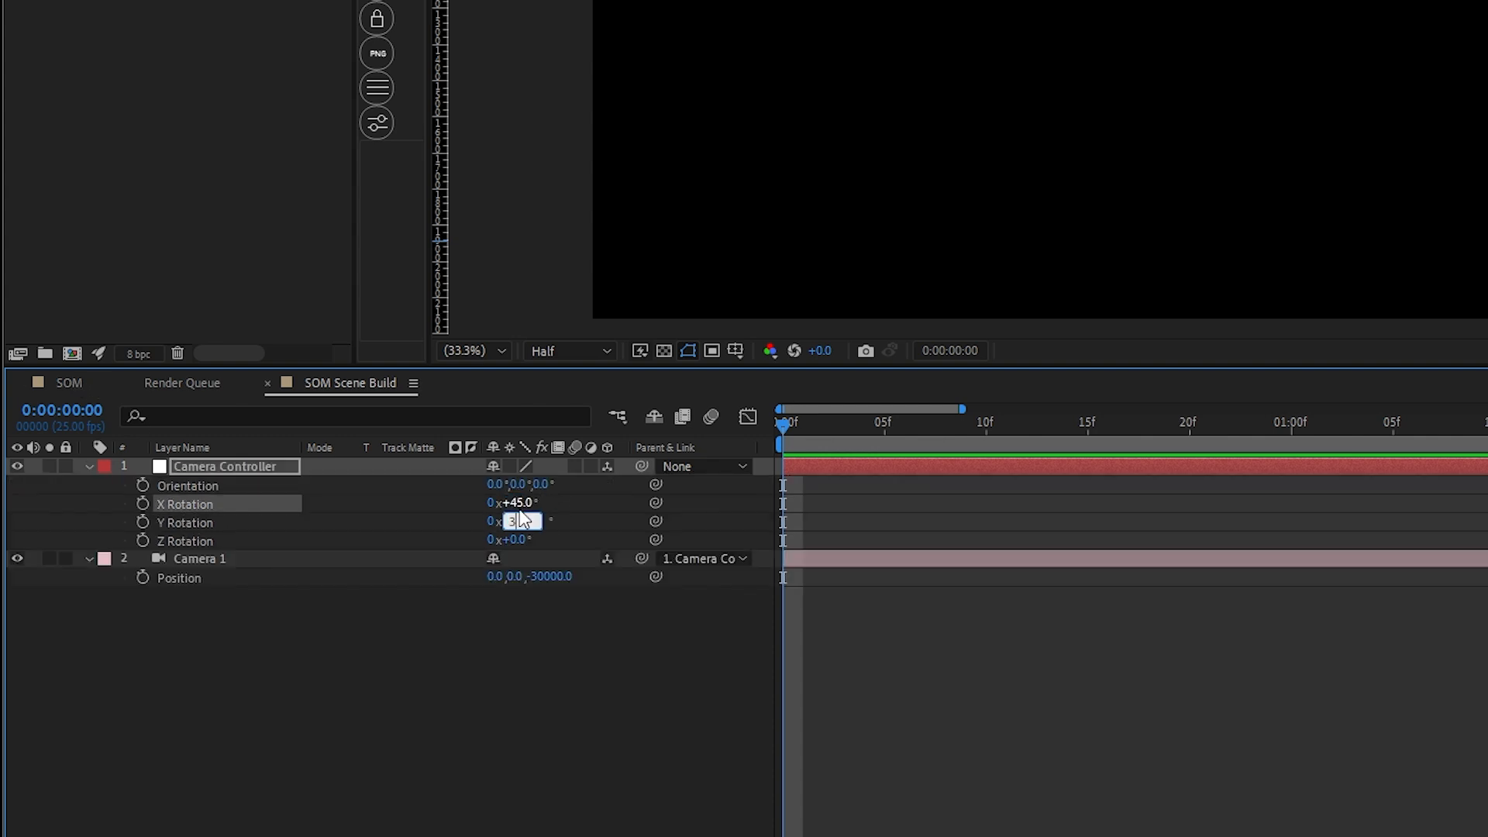
{"action": "type", "text": "0"}
{"action": "key", "text": "Tab"}
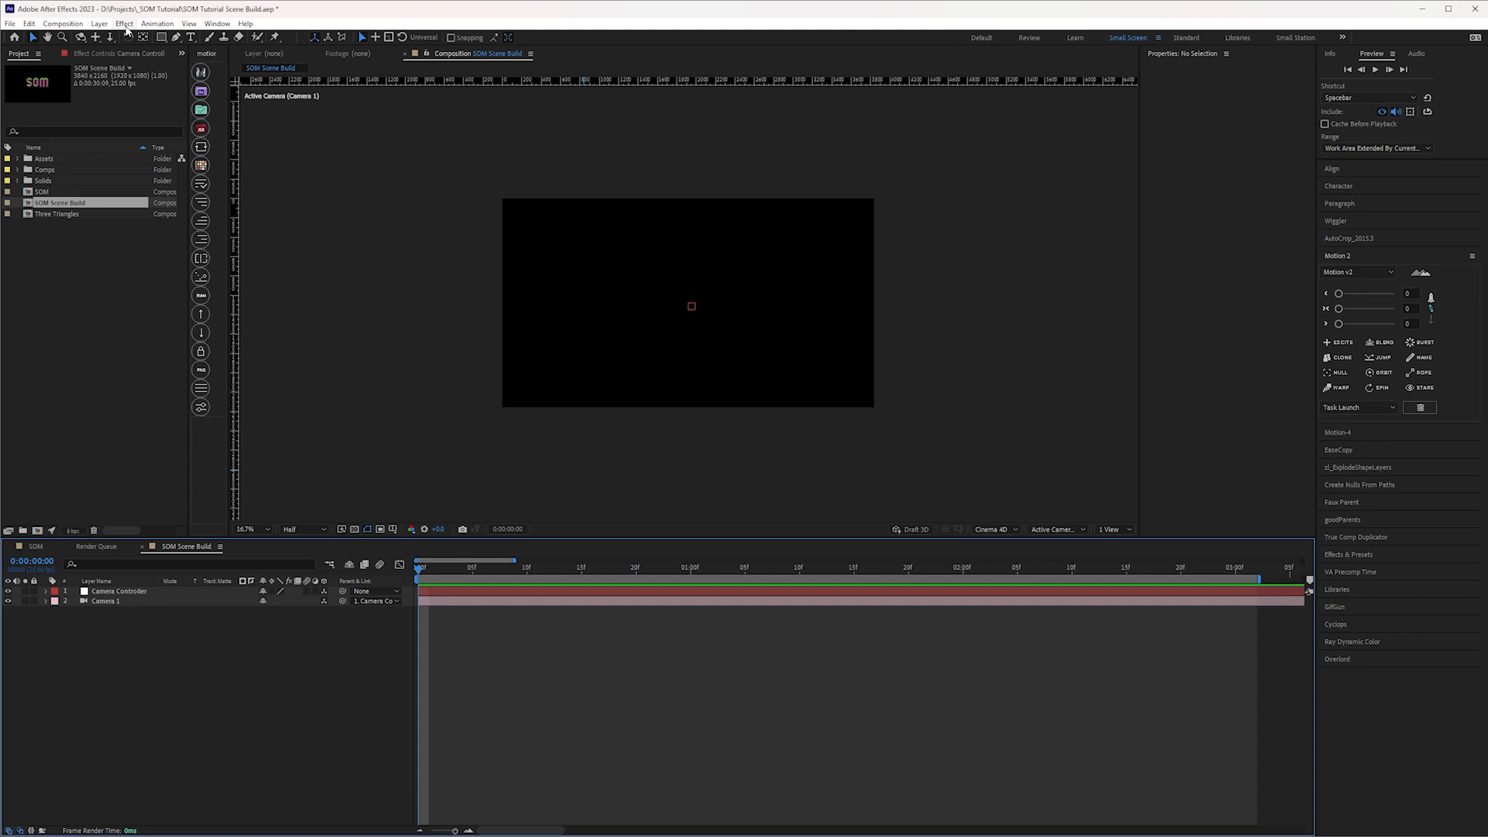
Create a parallel light with a pure red color and shadow casting off.
{"action": "left_click", "coordinate": [100, 23]}
{"action": "mouse_move", "coordinate": [116, 36]}
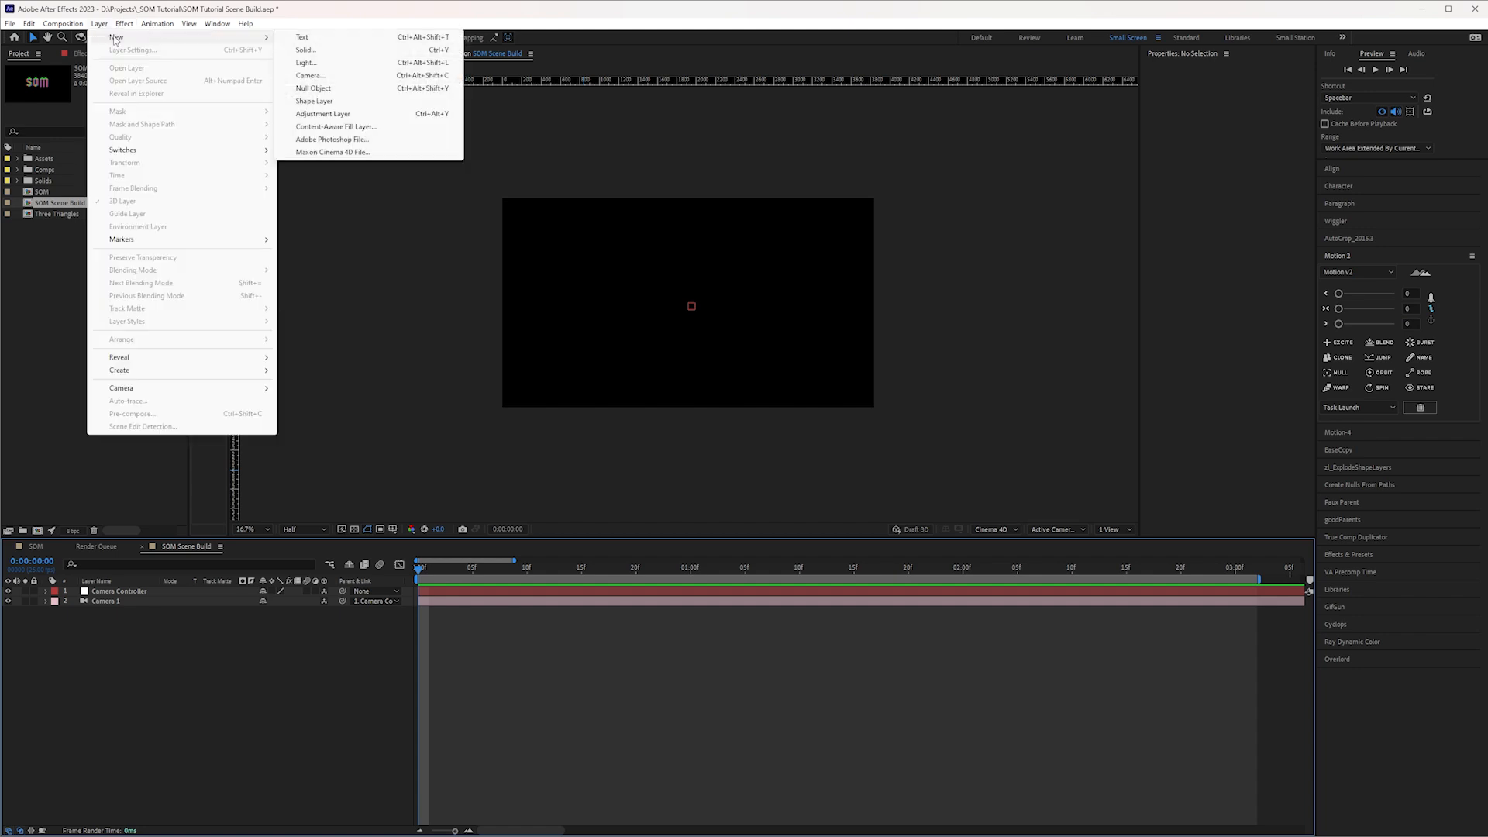
{"action": "left_click", "coordinate": [354, 62]}
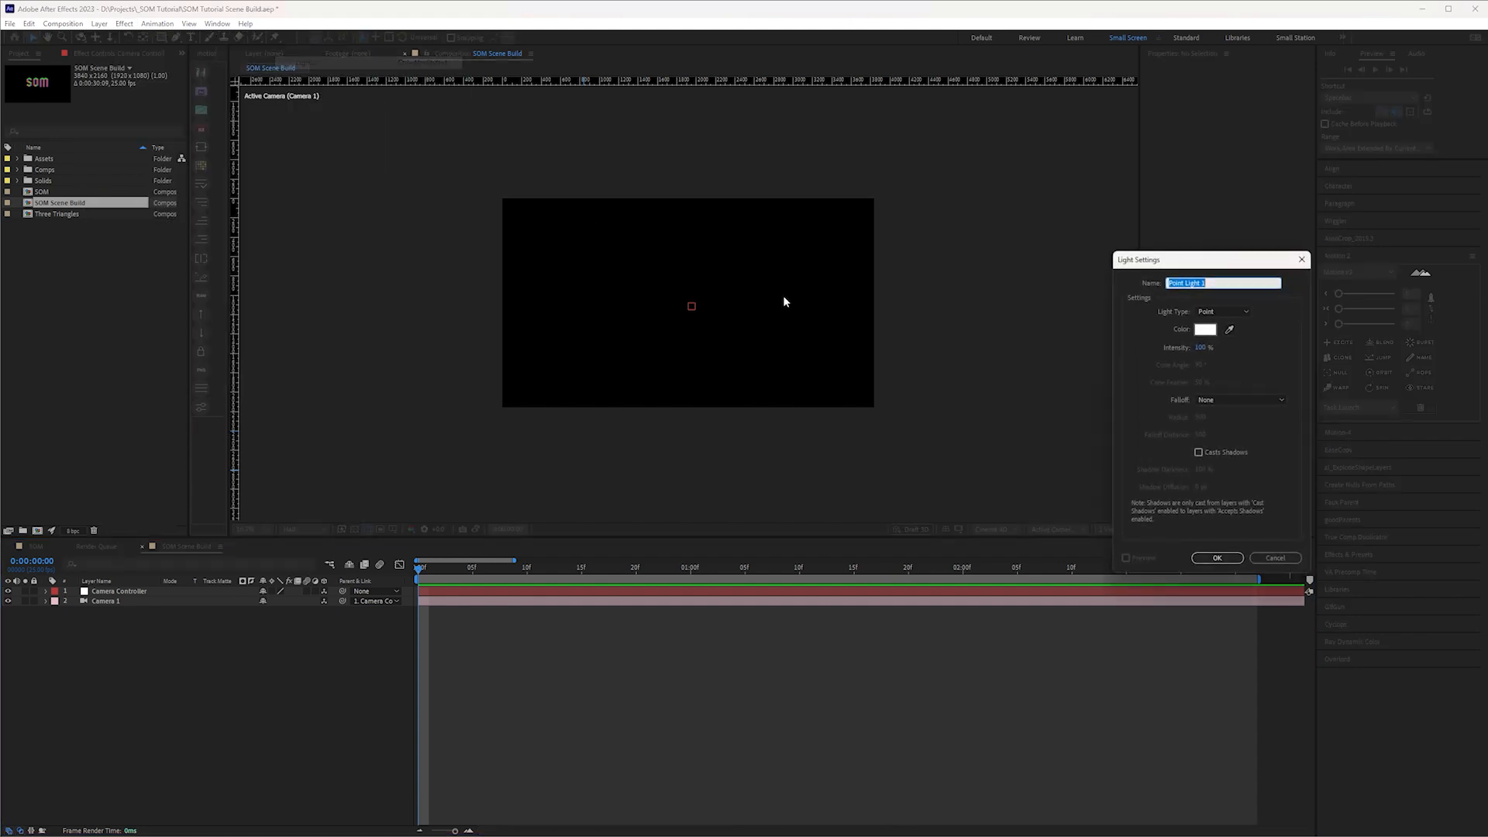
{"action": "left_click", "coordinate": [1239, 311]}
{"action": "left_click", "coordinate": [1233, 325]}
{"action": "left_click", "coordinate": [1079, 263]}
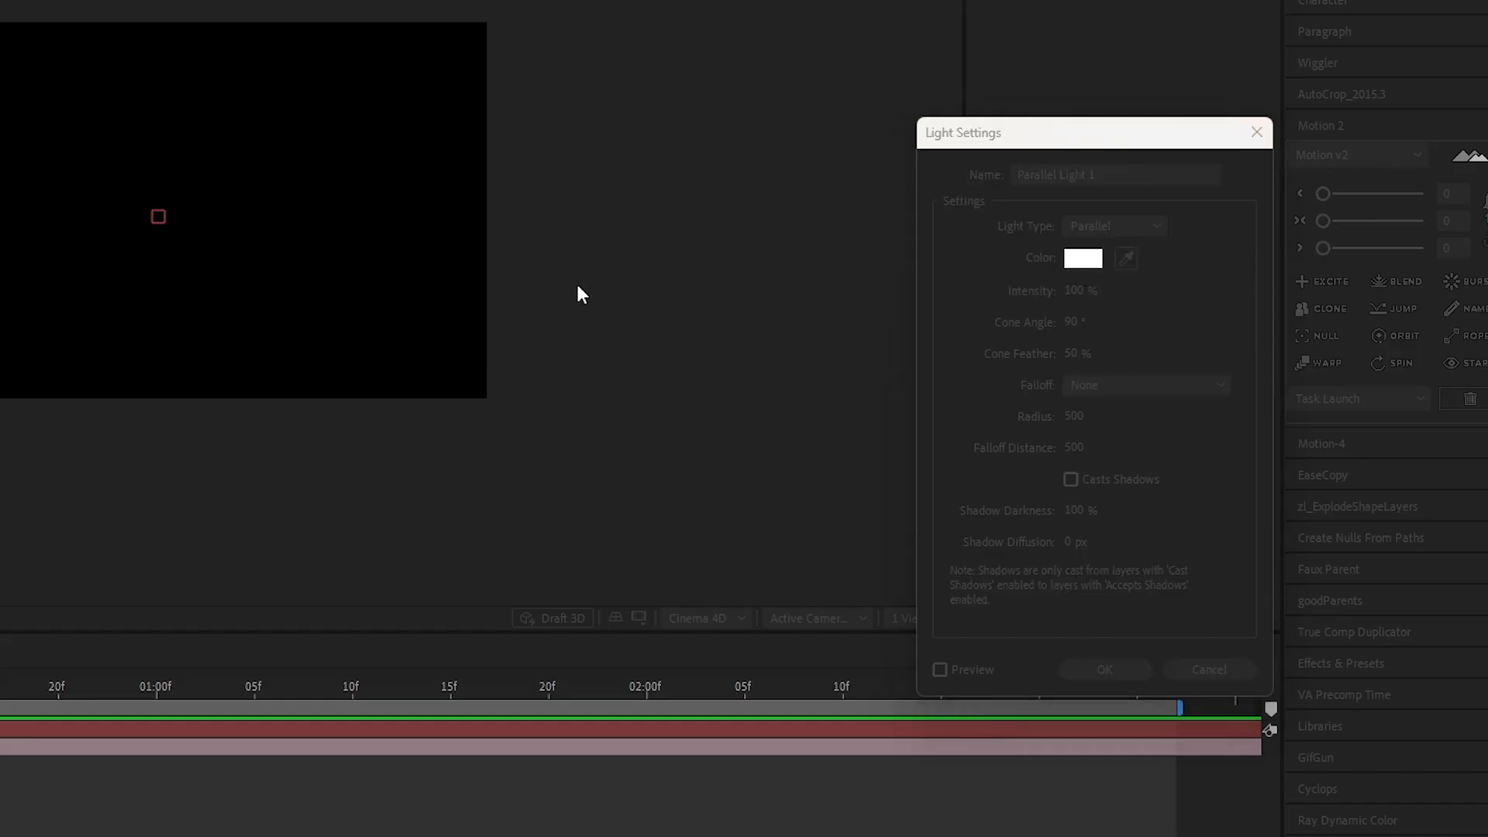
{"action": "left_click", "coordinate": [785, 548]}
{"action": "left_click", "coordinate": [1070, 664]}
Duplicate the red parallel light and leave all layers deselected.
{"action": "scroll", "coordinate": [222, 187], "scroll_direction": "up", "scroll_amount": 1}
{"action": "scroll", "coordinate": [223, 187], "scroll_direction": "down", "scroll_amount": 1}
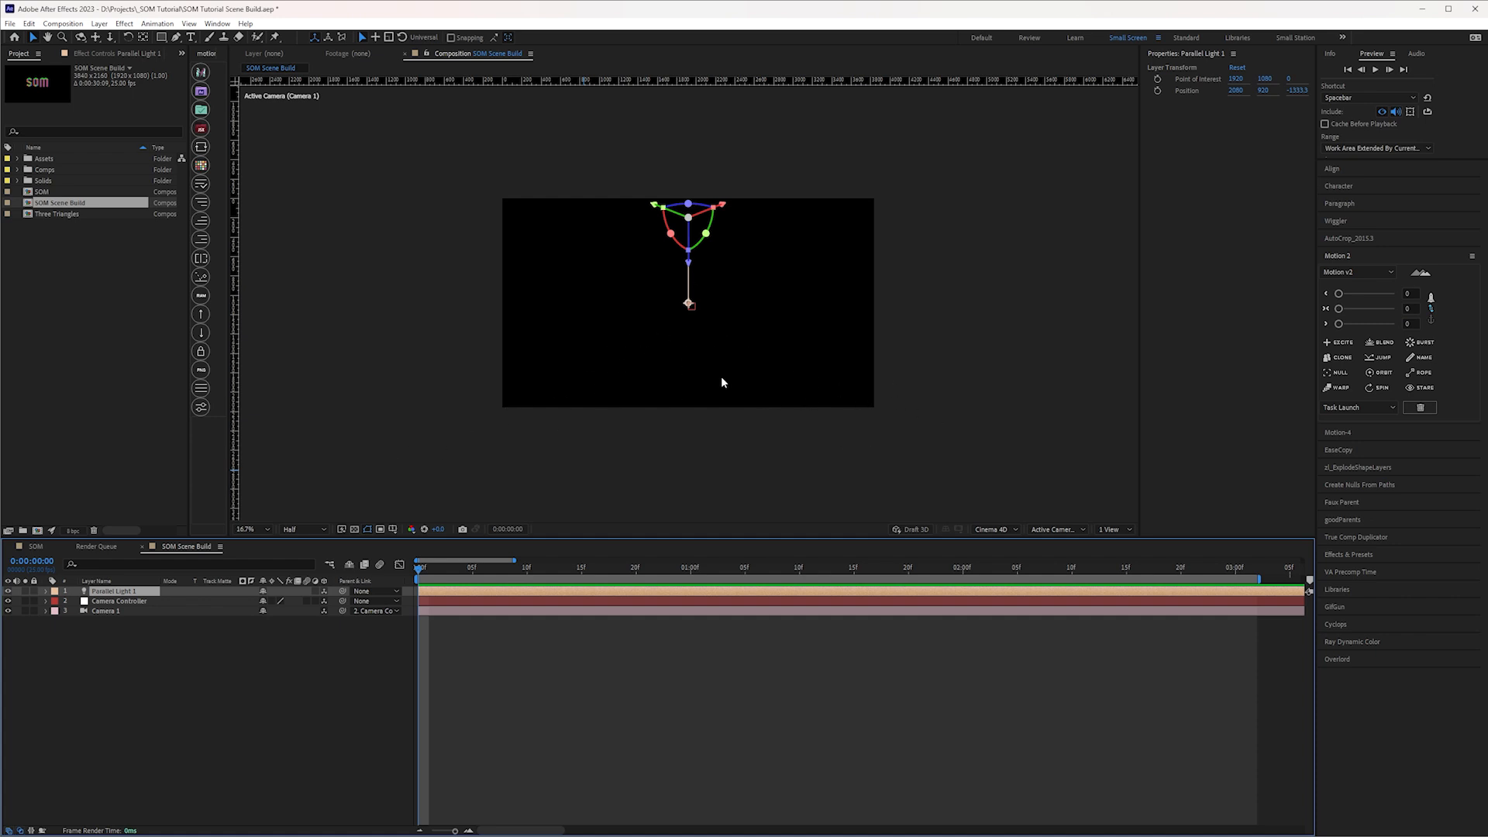
{"action": "key", "text": "ctrl+d"}
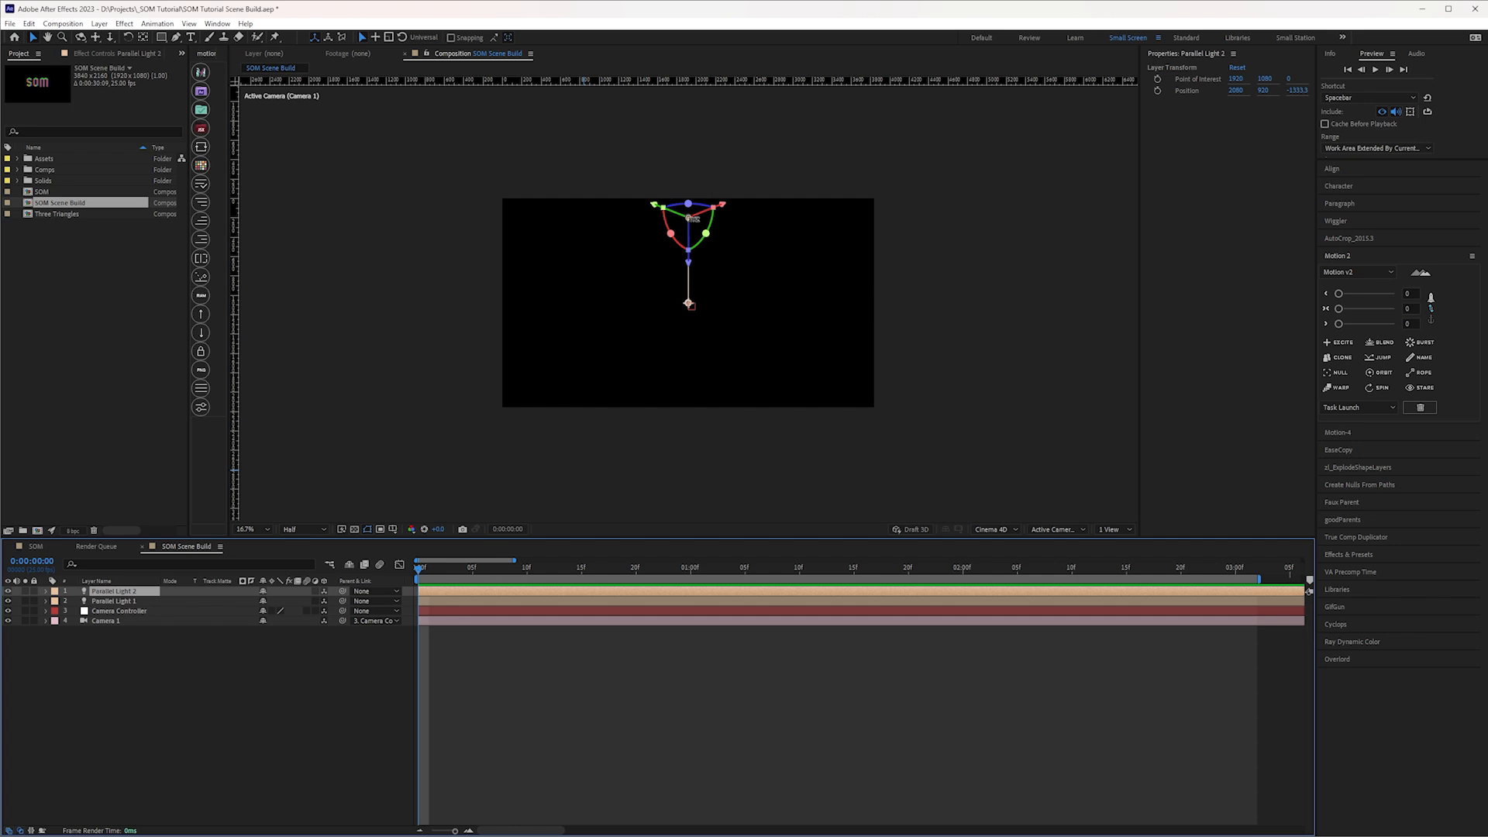
{"action": "key", "text": "ctrl+shift+a"}
Add a new null, make it 3D, and parent Parallel Light 2 to it.
{"action": "left_click", "coordinate": [1341, 375]}
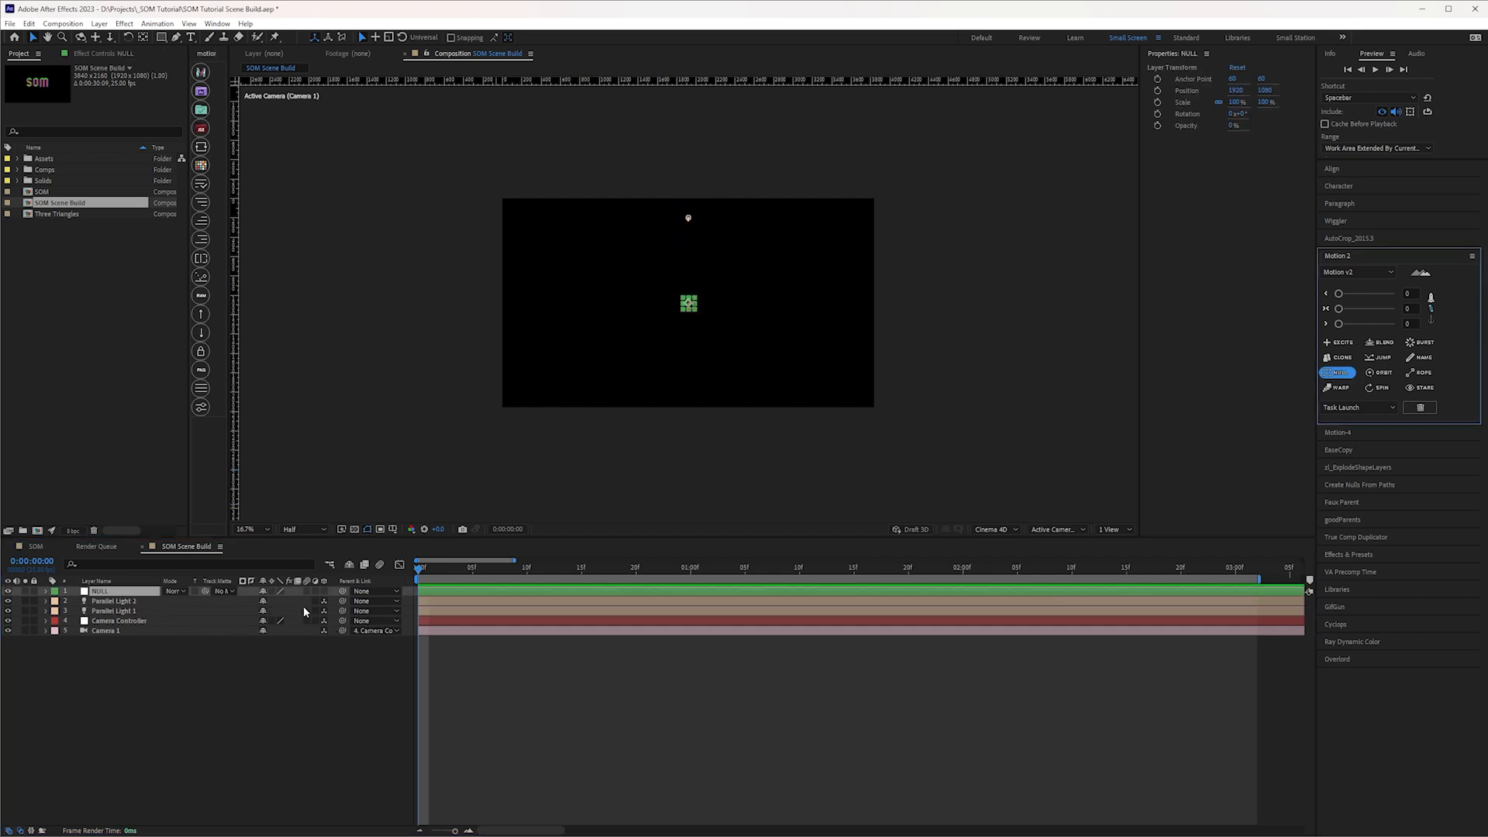
{"action": "left_click", "coordinate": [324, 591]}
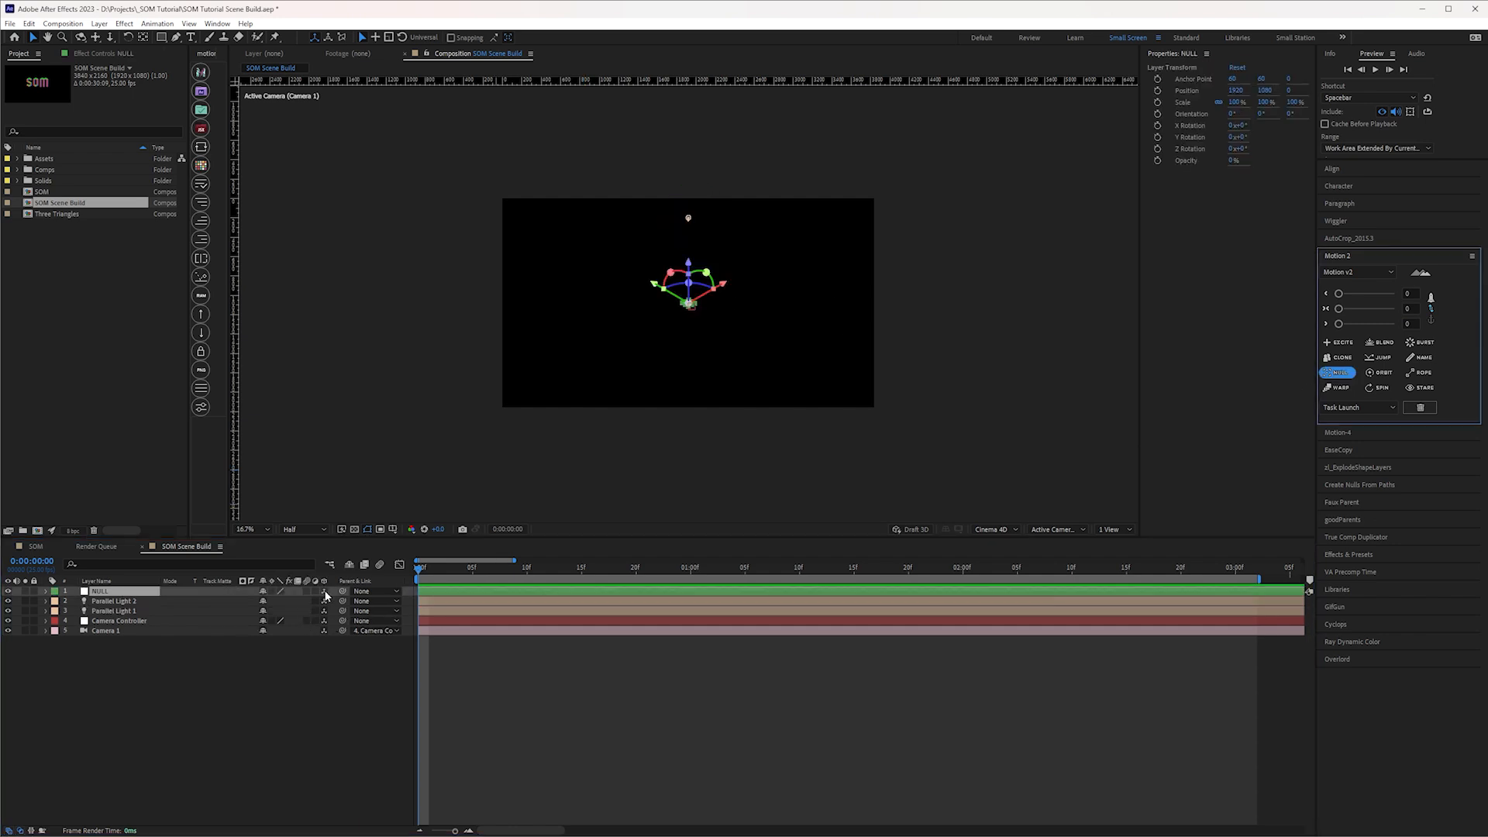
{"action": "left_click", "coordinate": [135, 602]}
{"action": "left_click_drag", "start_coordinate": [342, 602], "coordinate": [106, 593]}
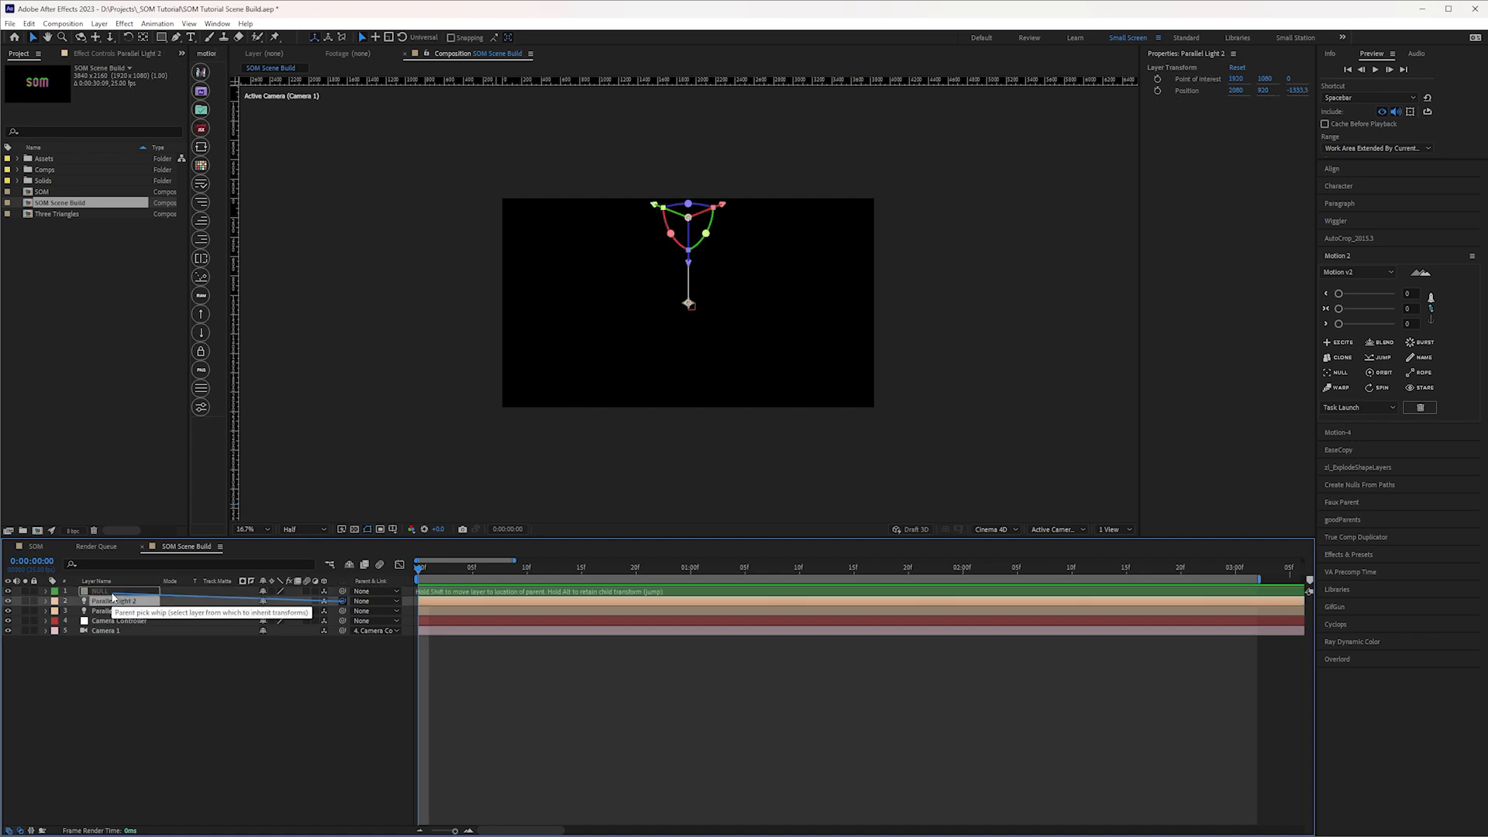
Set the new null's X rotation to 120° to swing Parallel Light 2 around the center.
{"action": "left_click", "coordinate": [106, 593]}
{"action": "key", "text": "r"}
{"action": "left_click_drag", "start_coordinate": [273, 611], "coordinate": [349, 618]}
{"action": "key", "text": "ctrl+z"}
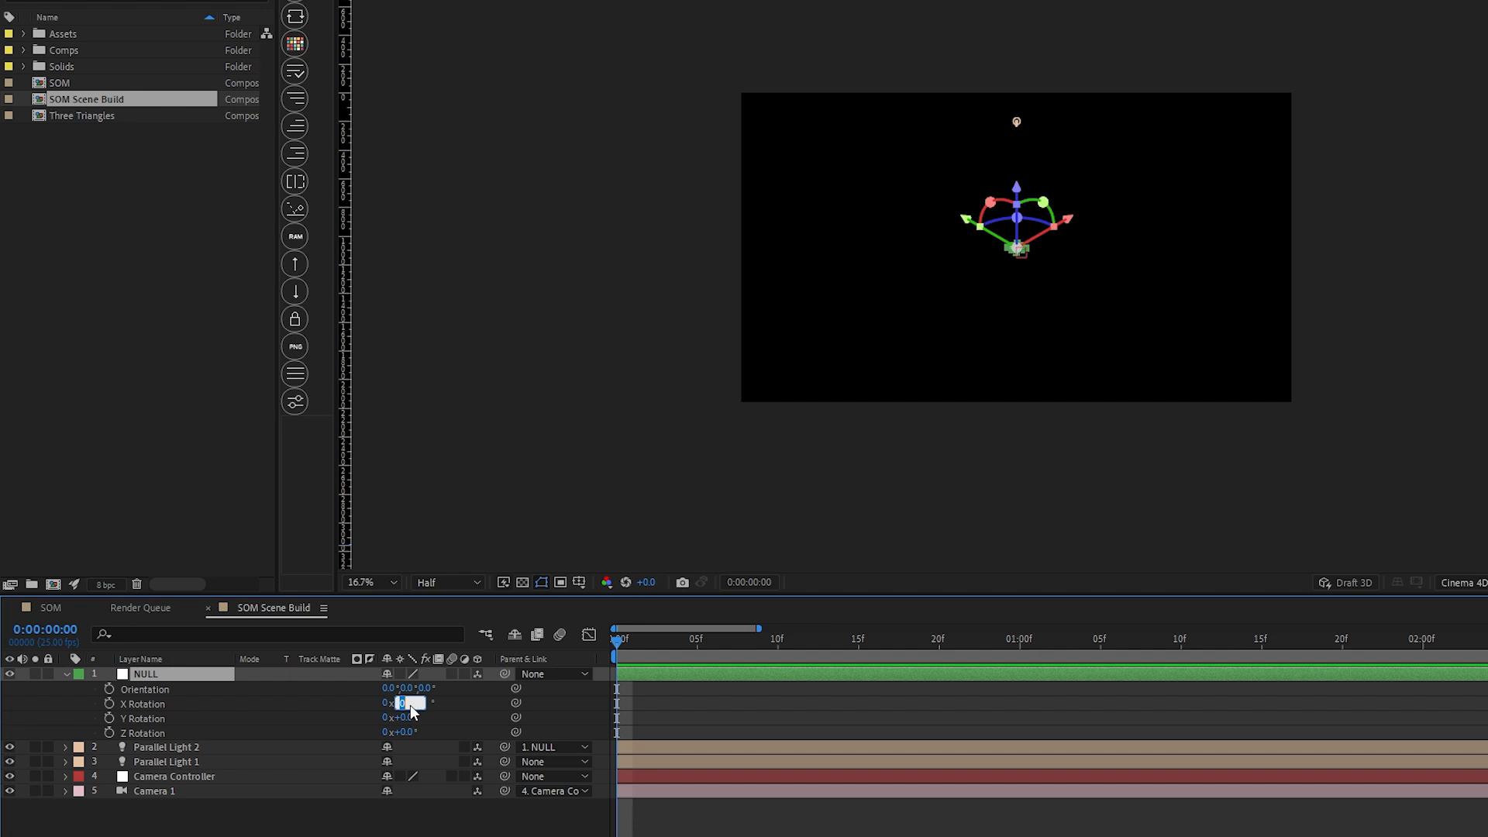
{"action": "type", "text": "120"}
{"action": "key", "text": "Return"}
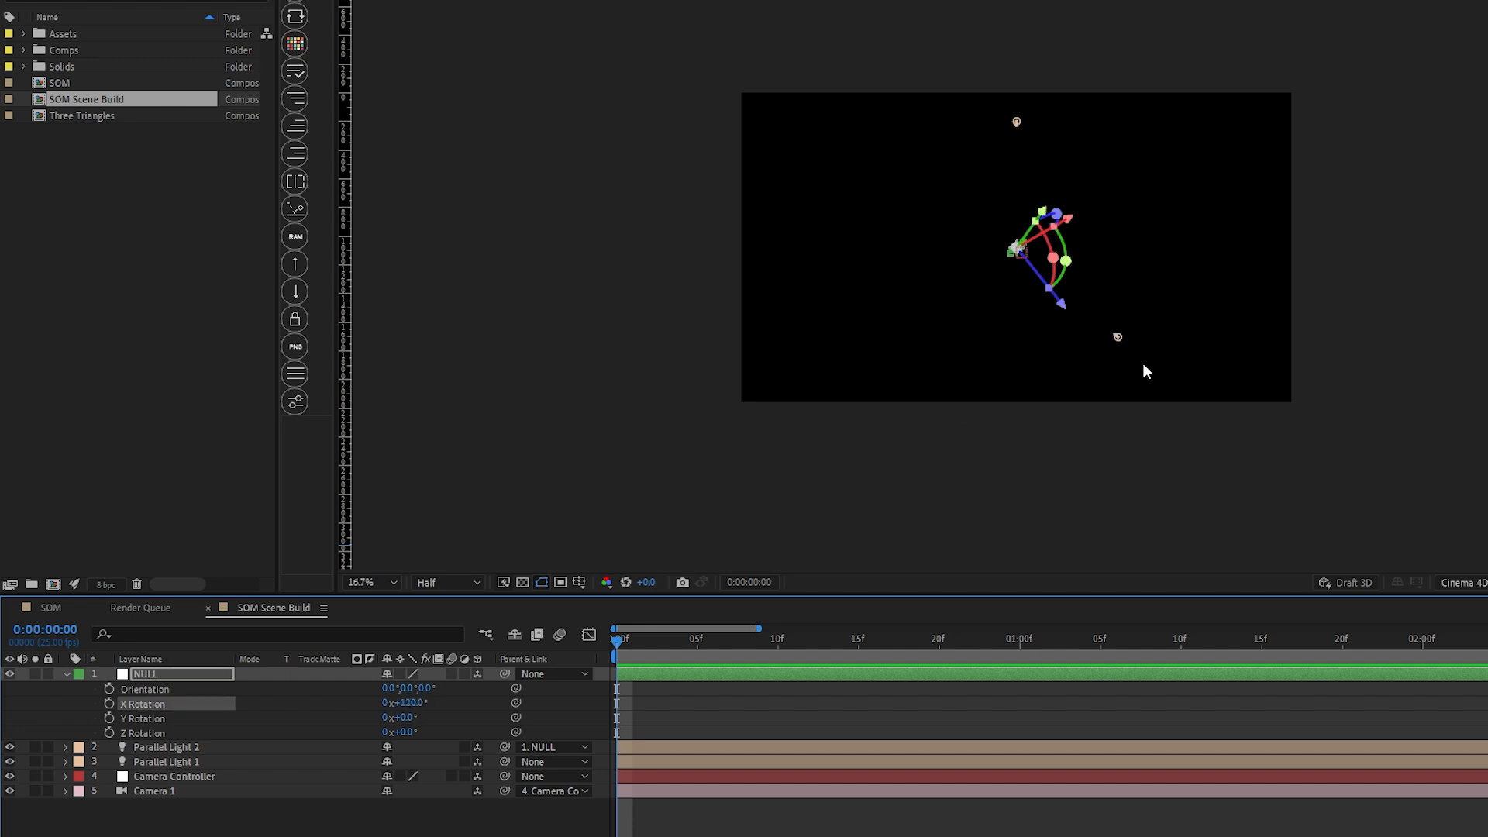
Duplicate Parallel Light 2 and set the original's parent to None, keeping the duplicate parented to the null.
{"action": "left_click", "coordinate": [155, 675]}
{"action": "left_click", "coordinate": [197, 747]}
{"action": "key", "text": "ctrl+d"}
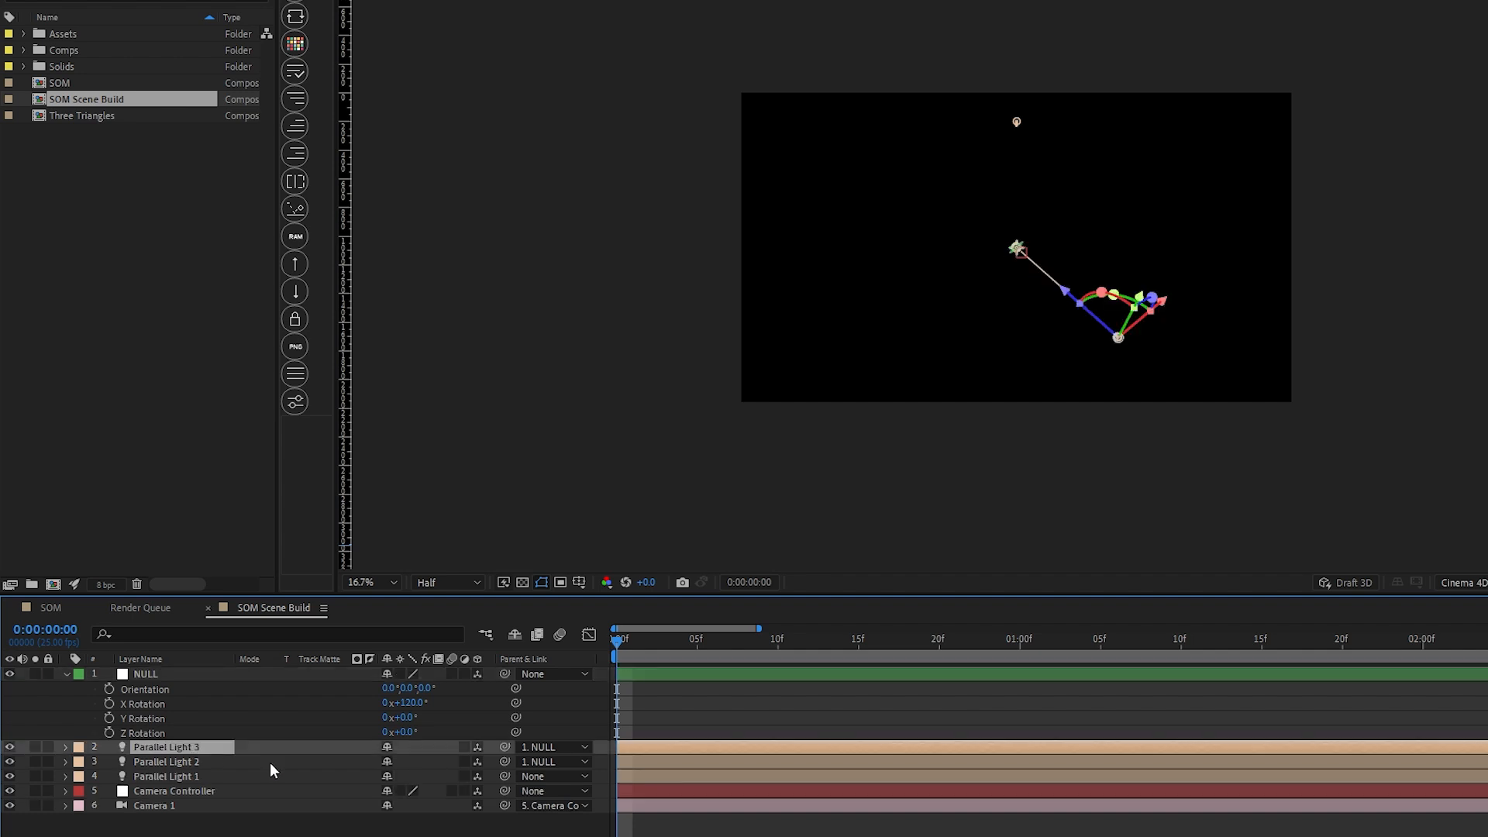
{"action": "left_click", "coordinate": [554, 762]}
{"action": "left_click", "coordinate": [570, 781]}
Set the null's rotation to 0° in X and 120° in Y to position Parallel Light 3, and delete the null.
{"action": "left_click_drag", "start_coordinate": [419, 704], "coordinate": [510, 719]}
{"action": "key", "text": "ctrl+z"}
{"action": "left_click", "coordinate": [411, 718]}
{"action": "type", "text": "120"}
{"action": "key", "text": "Return"}
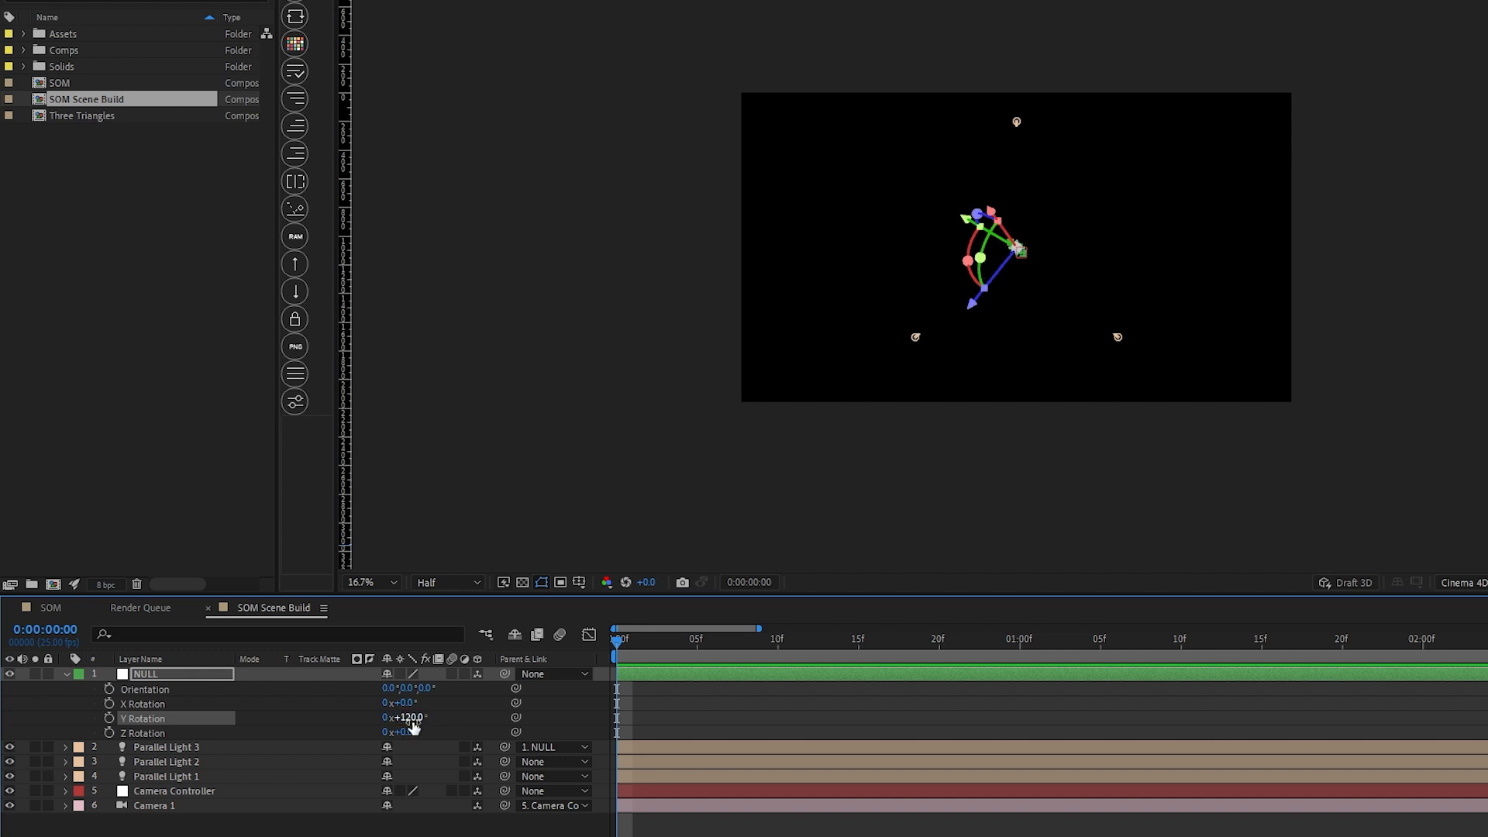
{"action": "left_click", "coordinate": [144, 674]}
{"action": "key", "text": "Delete"}
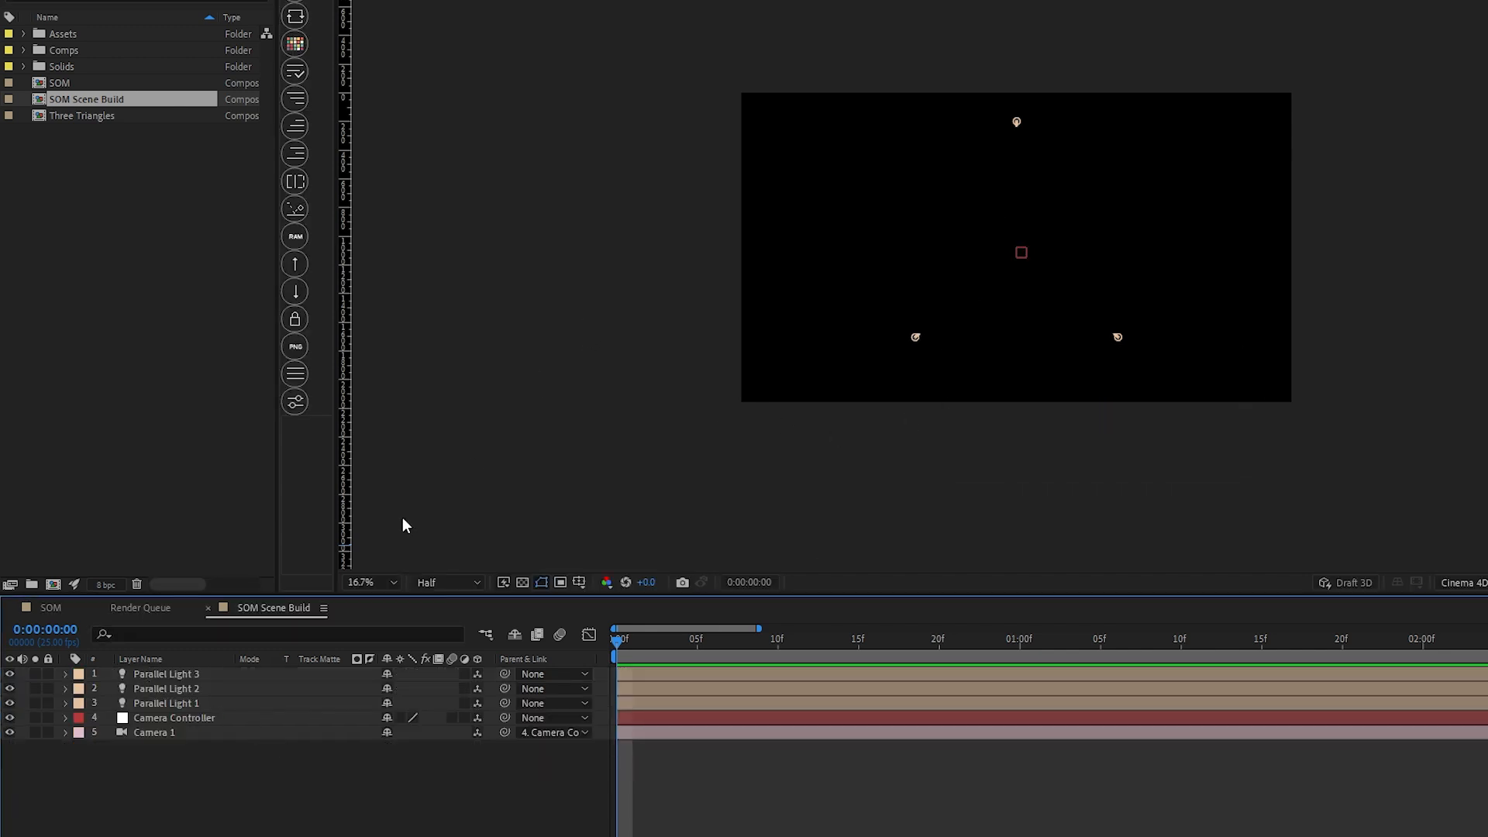
Change the color of Parallel Light 3 to blue.
{"action": "left_click", "coordinate": [209, 673]}
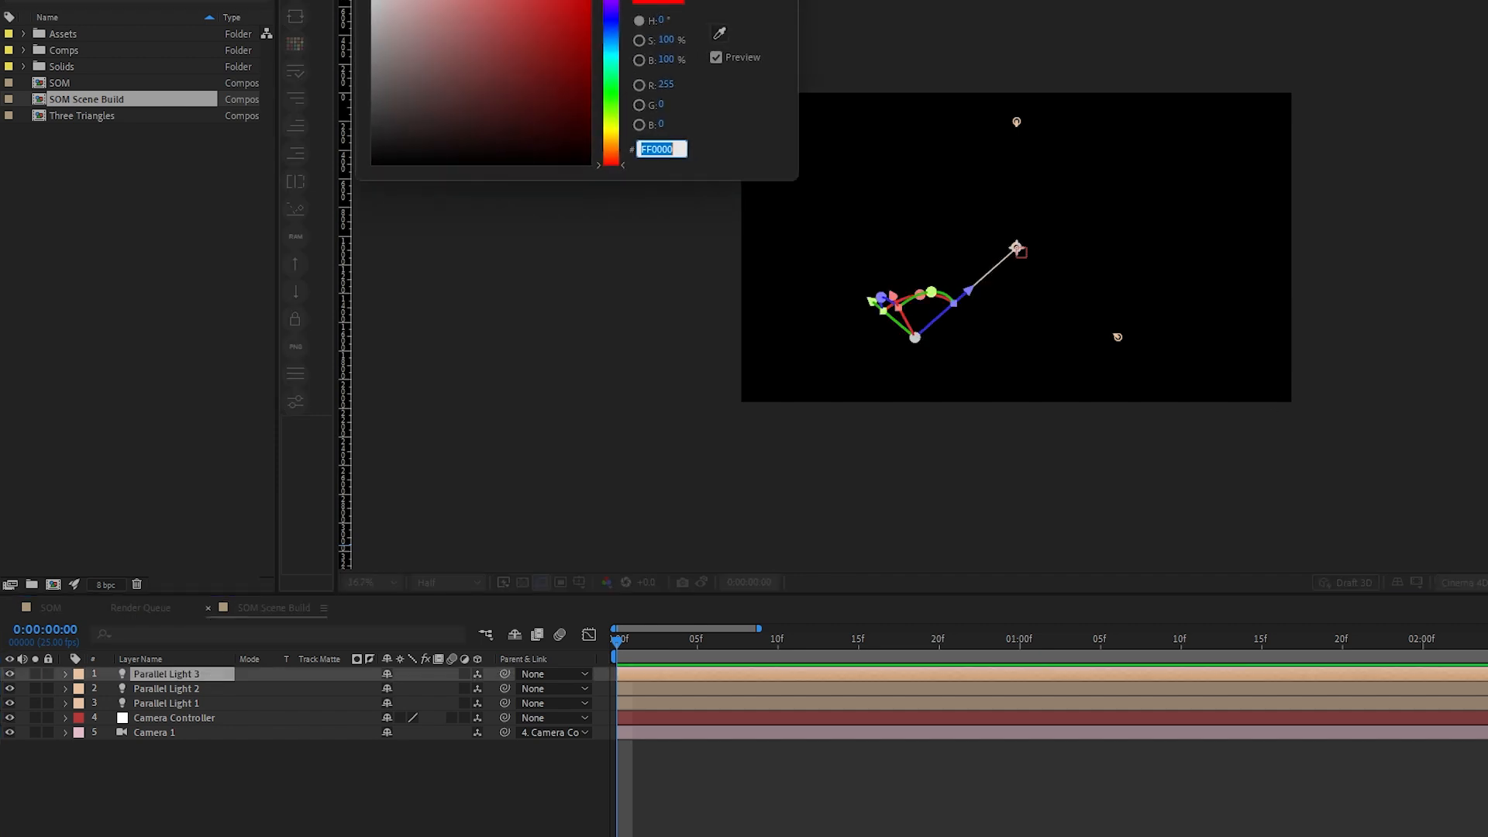
{"action": "left_click", "coordinate": [612, 31]}
{"action": "key", "text": "Return"}
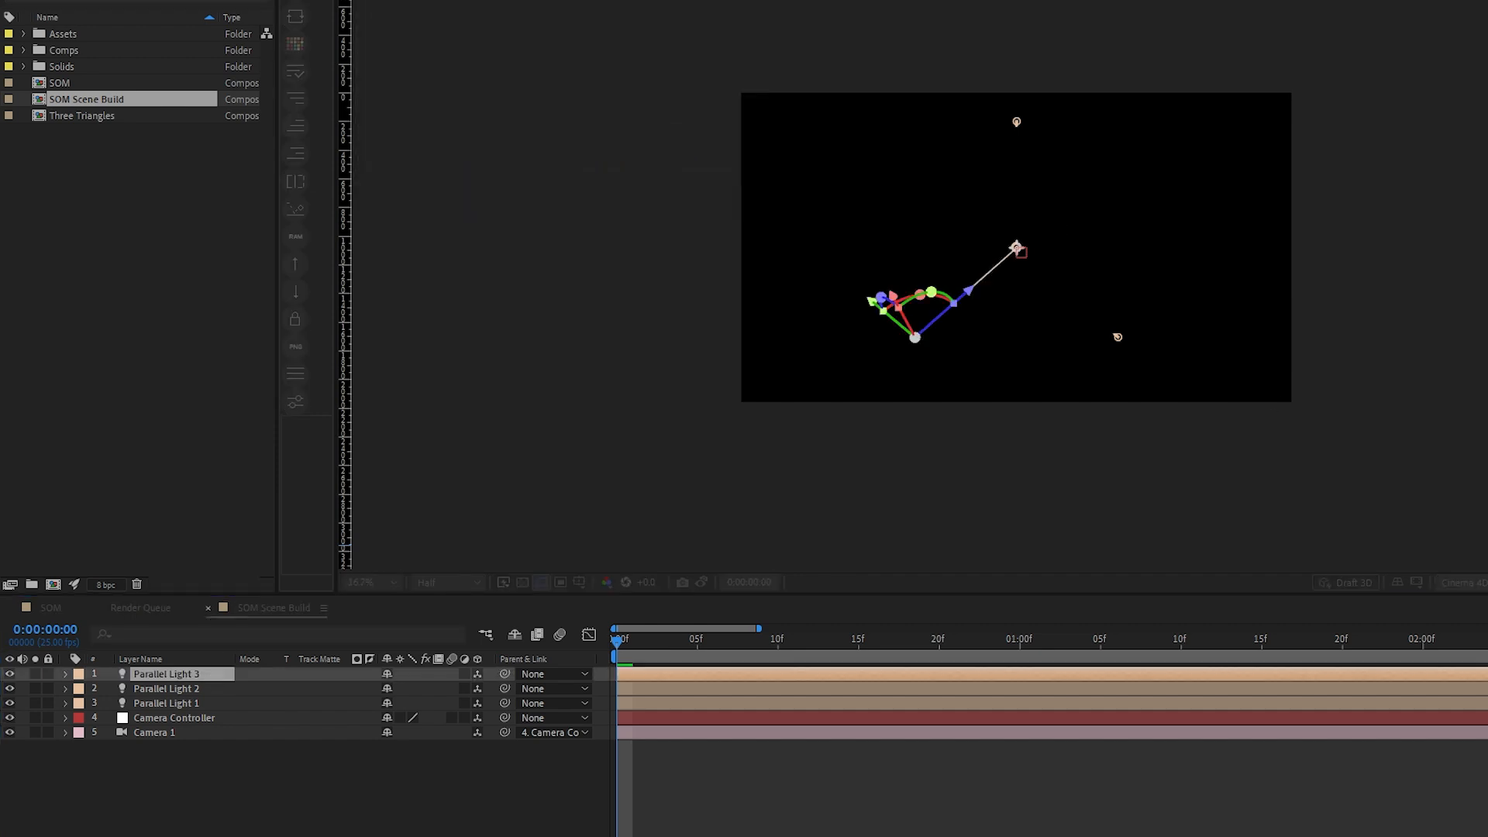
Change the color of Parallel Light 2 to green and deselect all layers.
{"action": "left_click", "coordinate": [177, 689]}
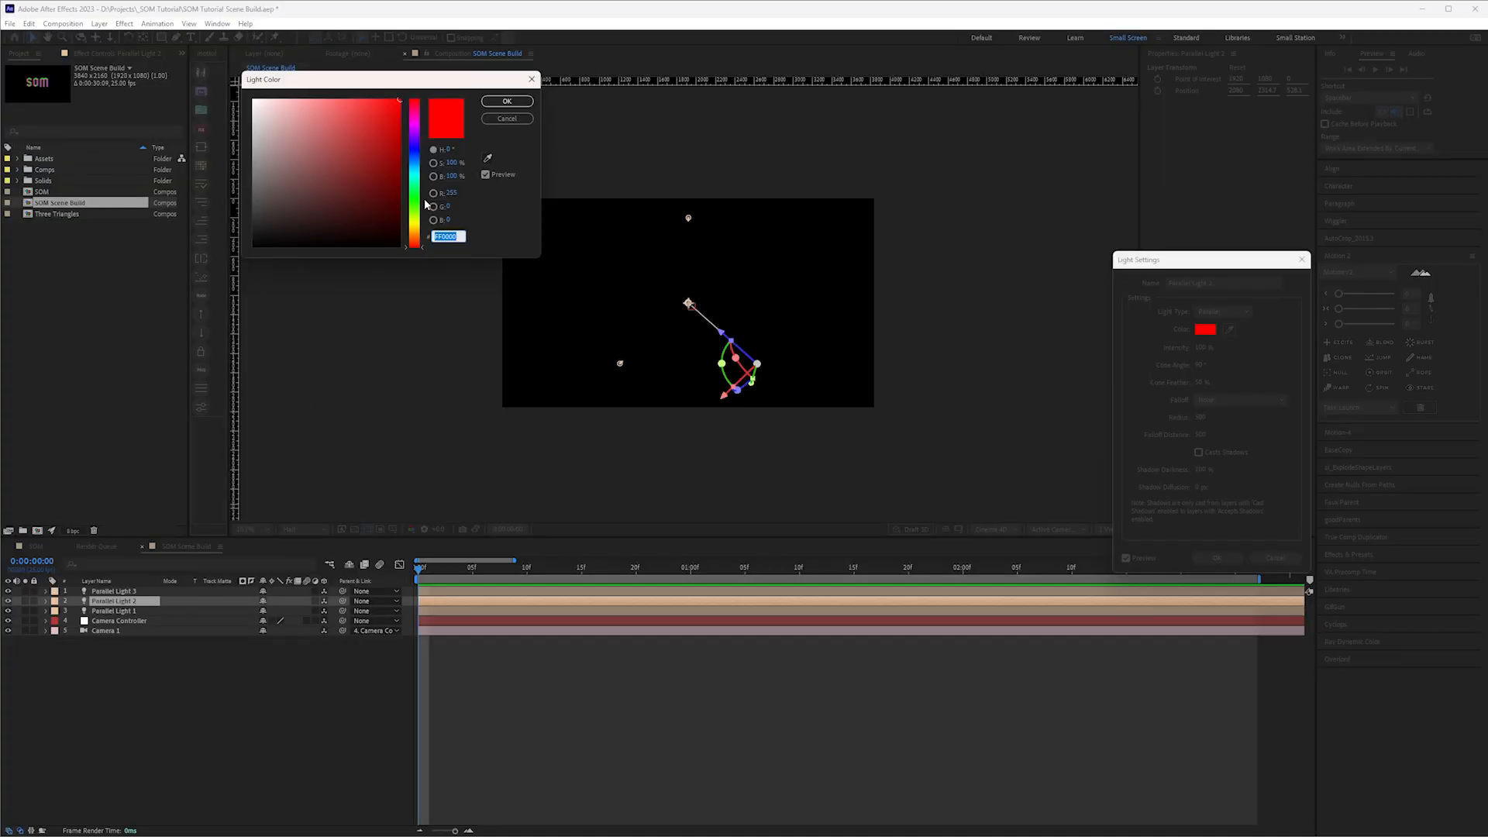
{"action": "left_click", "coordinate": [612, 95]}
{"action": "left_click", "coordinate": [506, 101]}
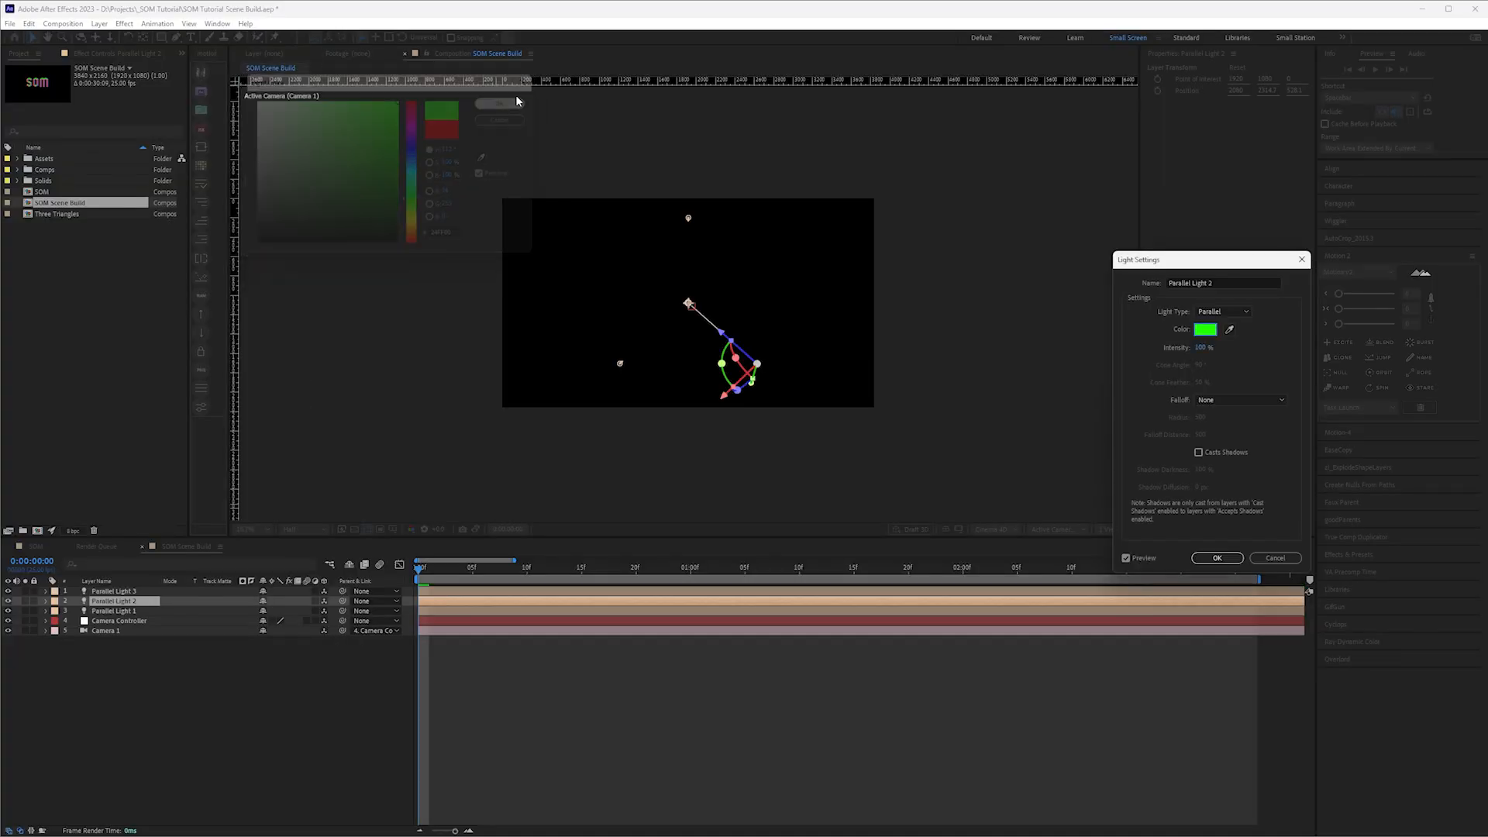
{"action": "left_click", "coordinate": [1229, 558]}
{"action": "key", "text": "F2"}
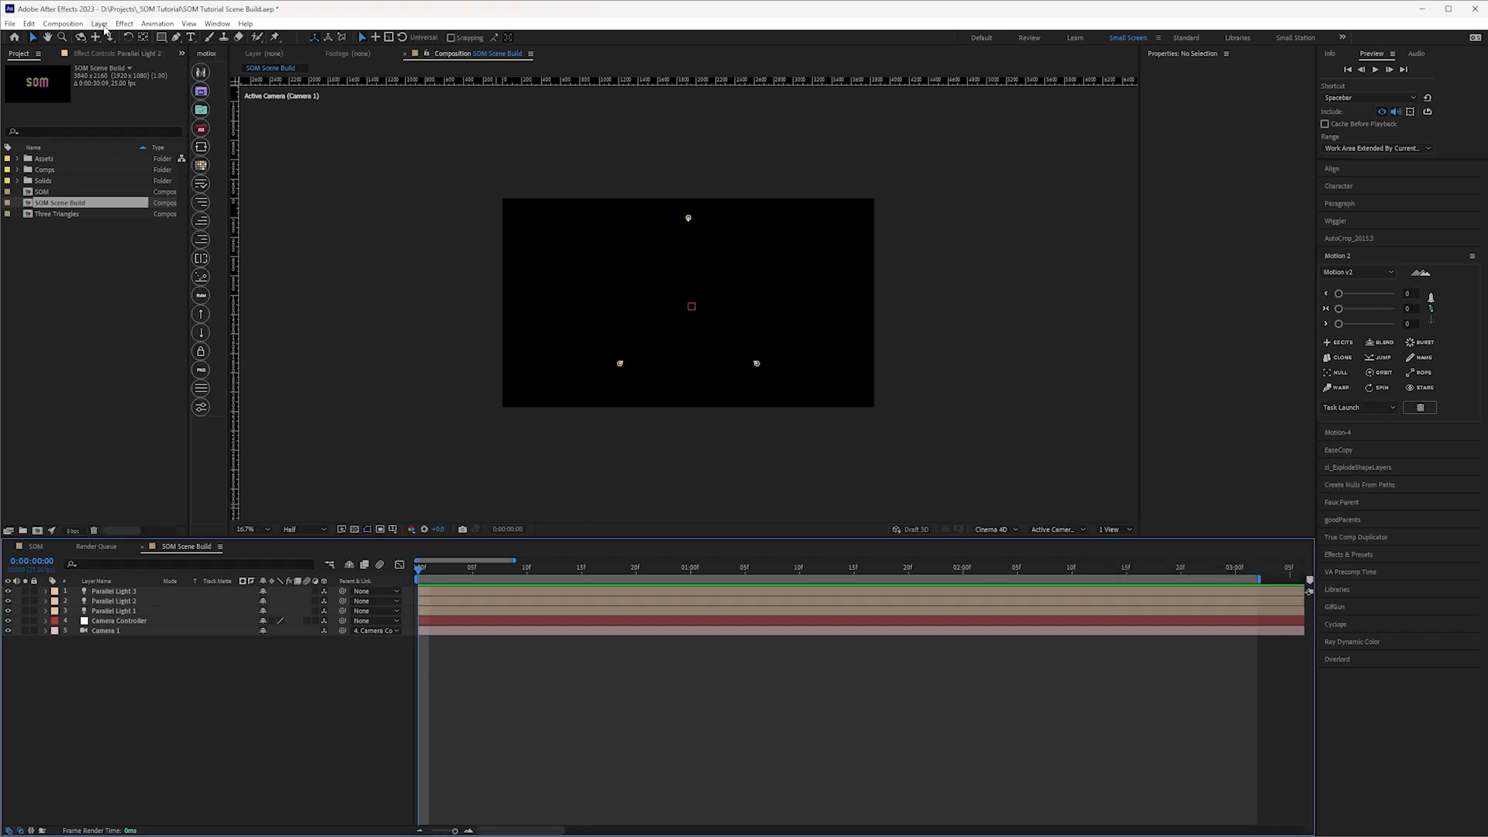
Place the Isometric Grid asset as the top layer of the composition, scaled to 28% and locked.
{"action": "left_click", "coordinate": [175, 38]}
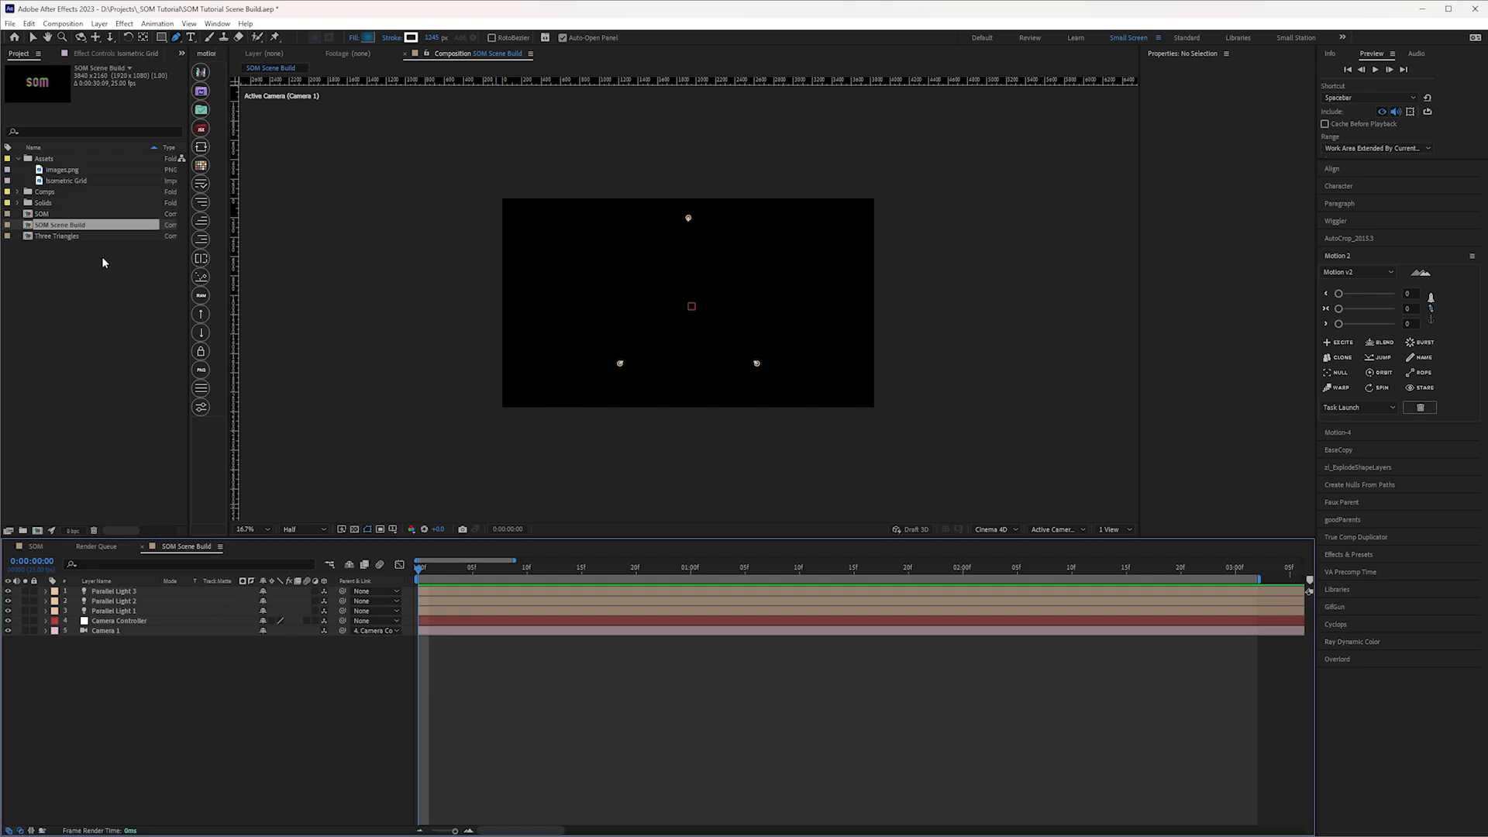
{"action": "left_click_drag", "start_coordinate": [81, 182], "coordinate": [145, 594]}
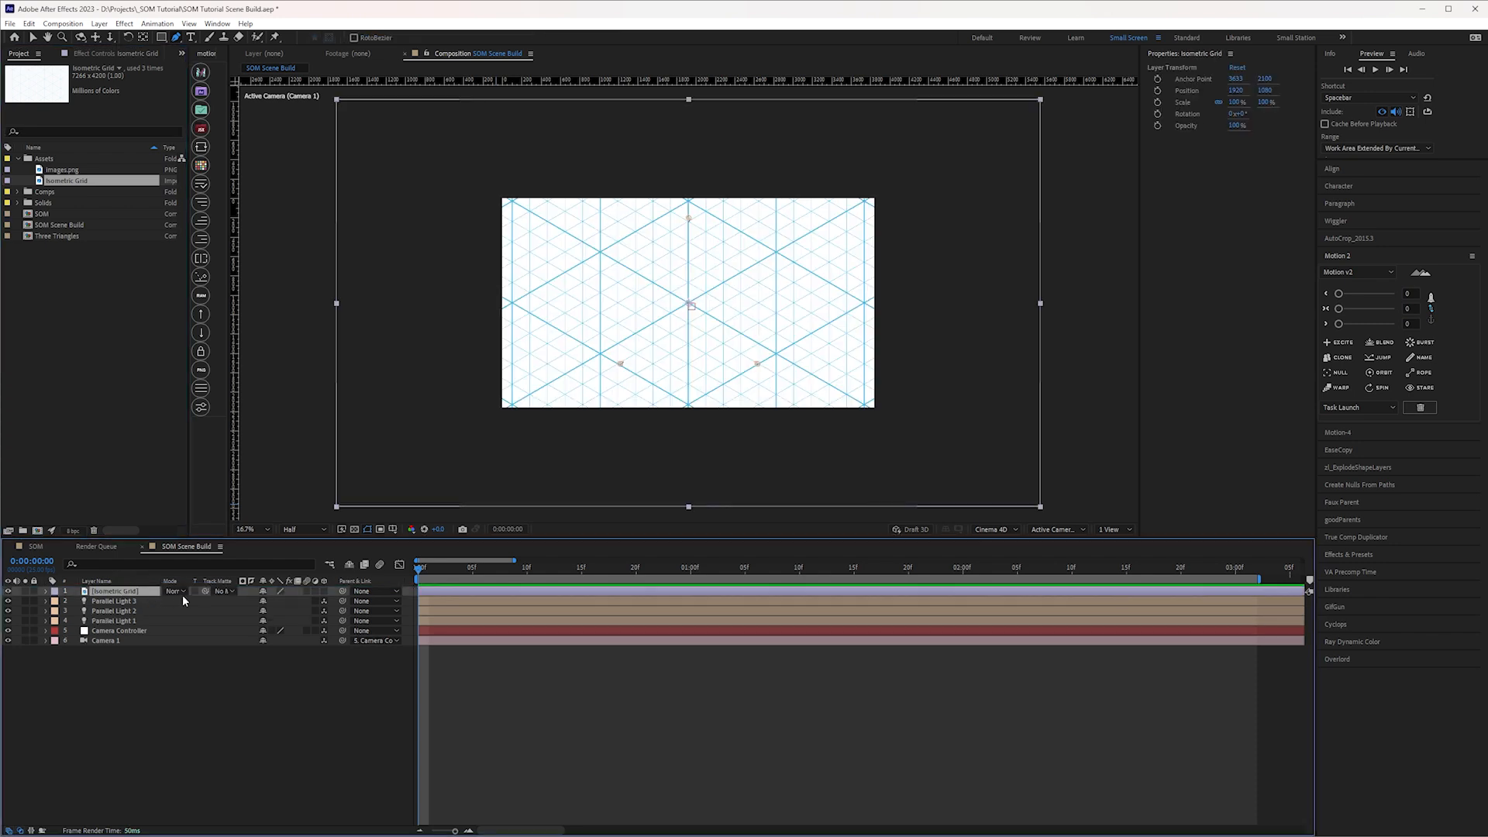
{"action": "key", "text": "s"}
{"action": "left_click_drag", "start_coordinate": [273, 601], "coordinate": [7, 603]}
{"action": "left_click", "coordinate": [33, 591]}
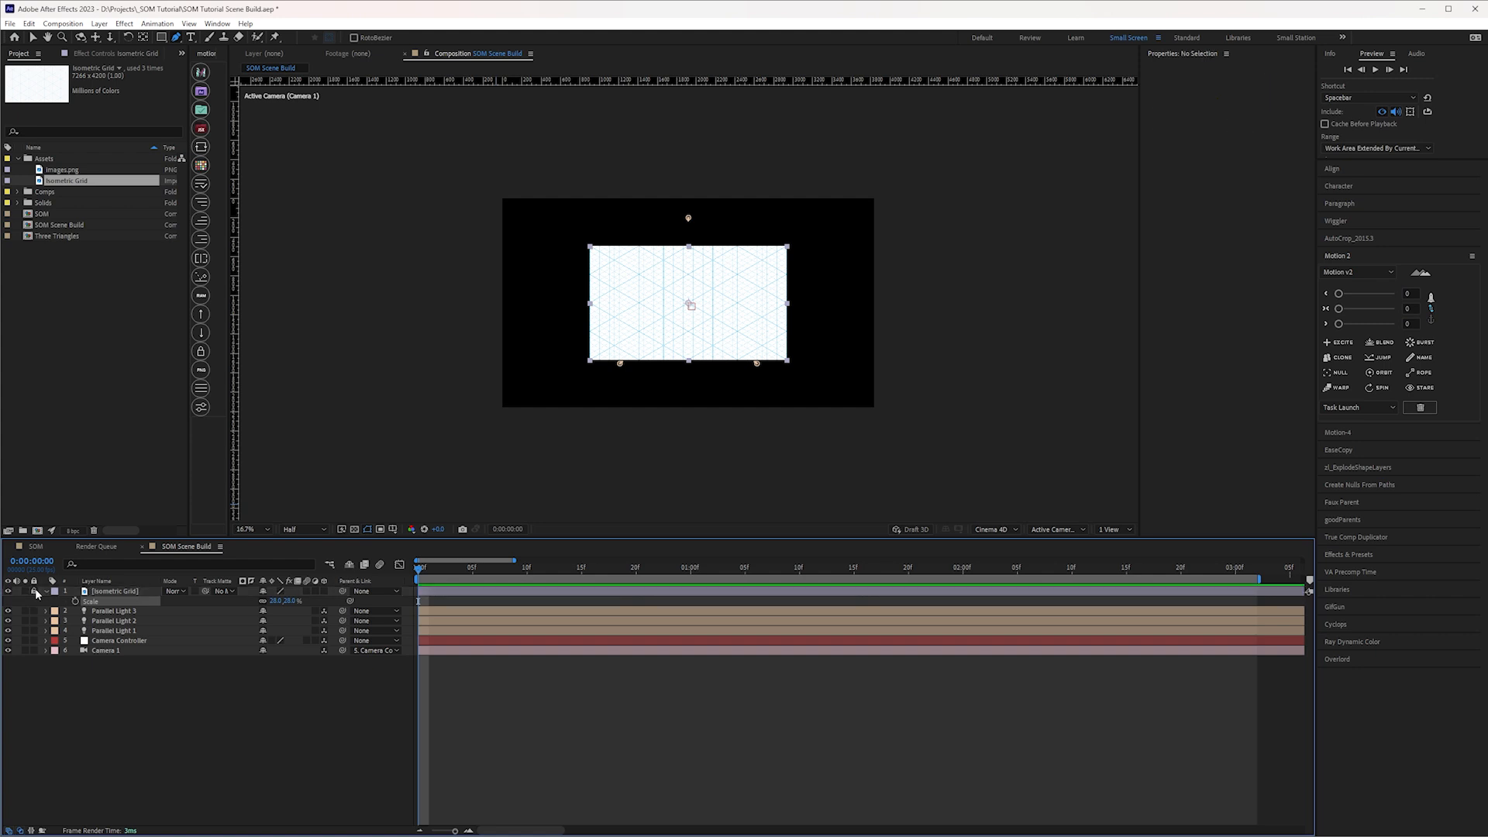
{"action": "key", "text": "period"}
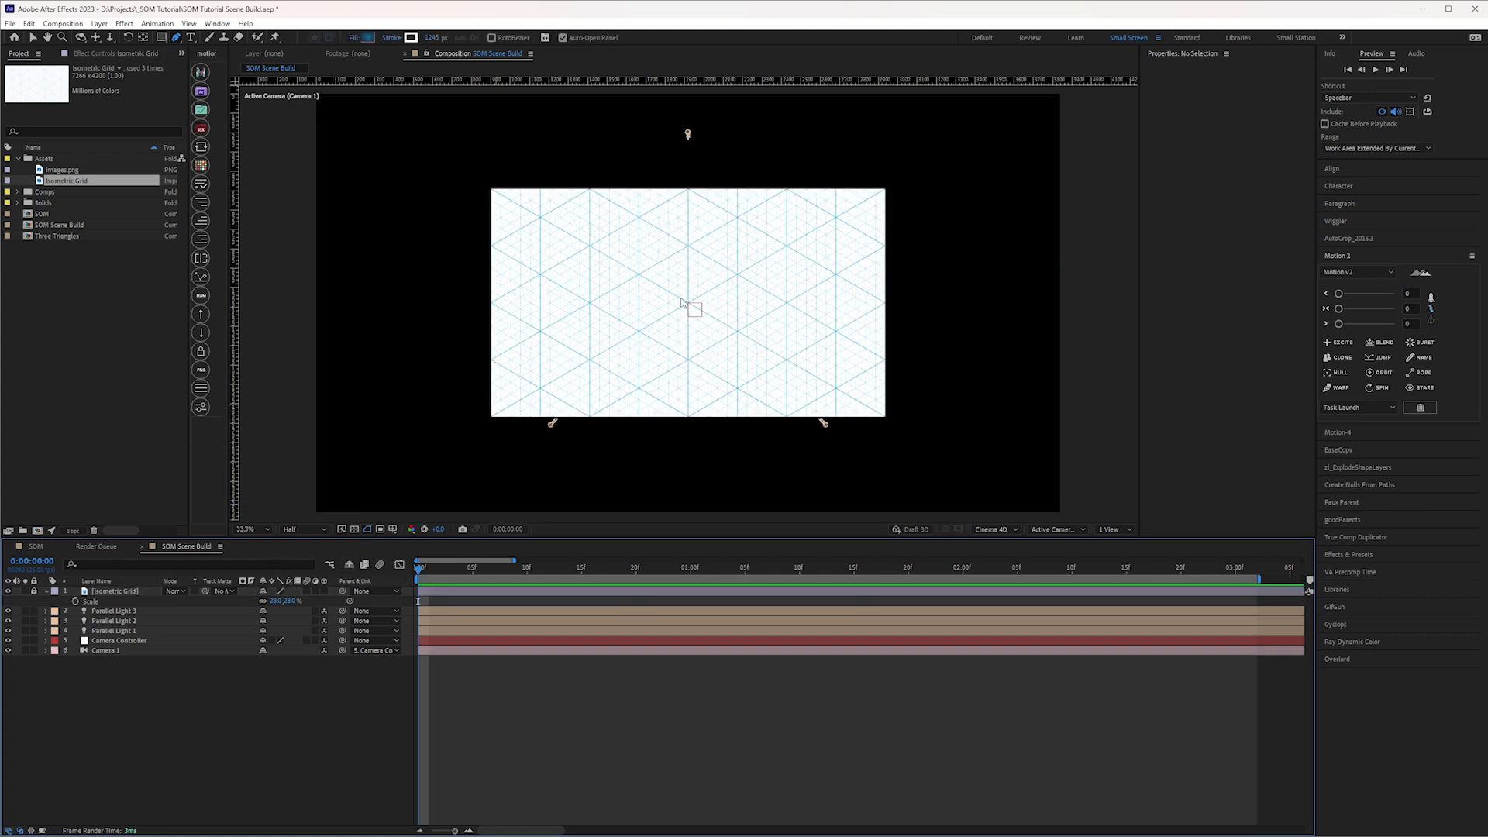
Draw a straight two-point path between two isometric grid intersections near the composition's center with the Pen tool.
{"action": "left_click", "coordinate": [737, 274]}
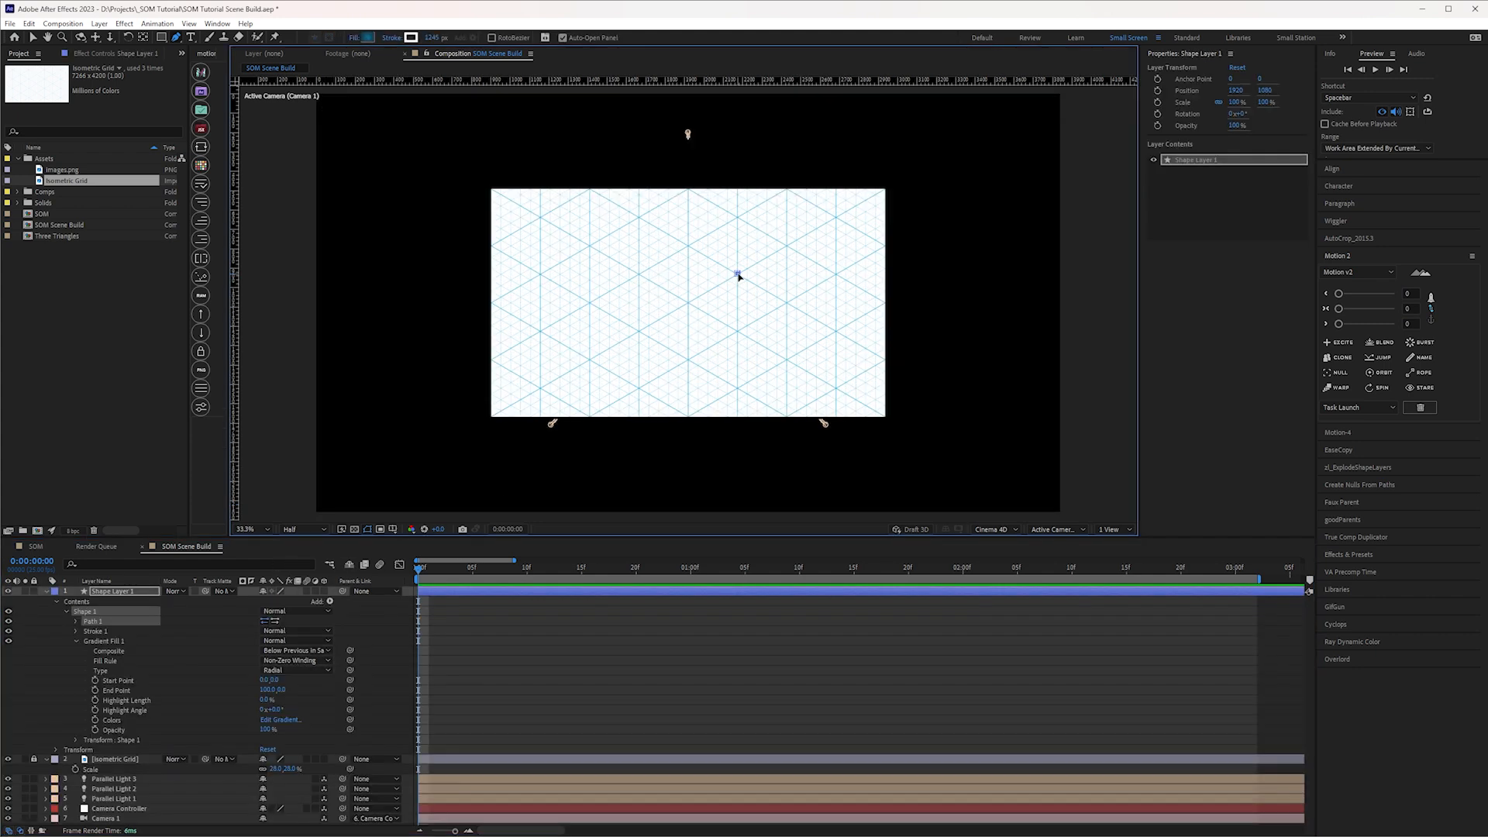
{"action": "left_click", "coordinate": [638, 332]}
{"action": "scroll", "coordinate": [641, 334], "scroll_direction": "up", "scroll_amount": 3}
{"action": "scroll", "coordinate": [641, 333], "scroll_direction": "down", "scroll_amount": 2}
{"action": "scroll", "coordinate": [761, 309], "scroll_direction": "down", "scroll_amount": 1}
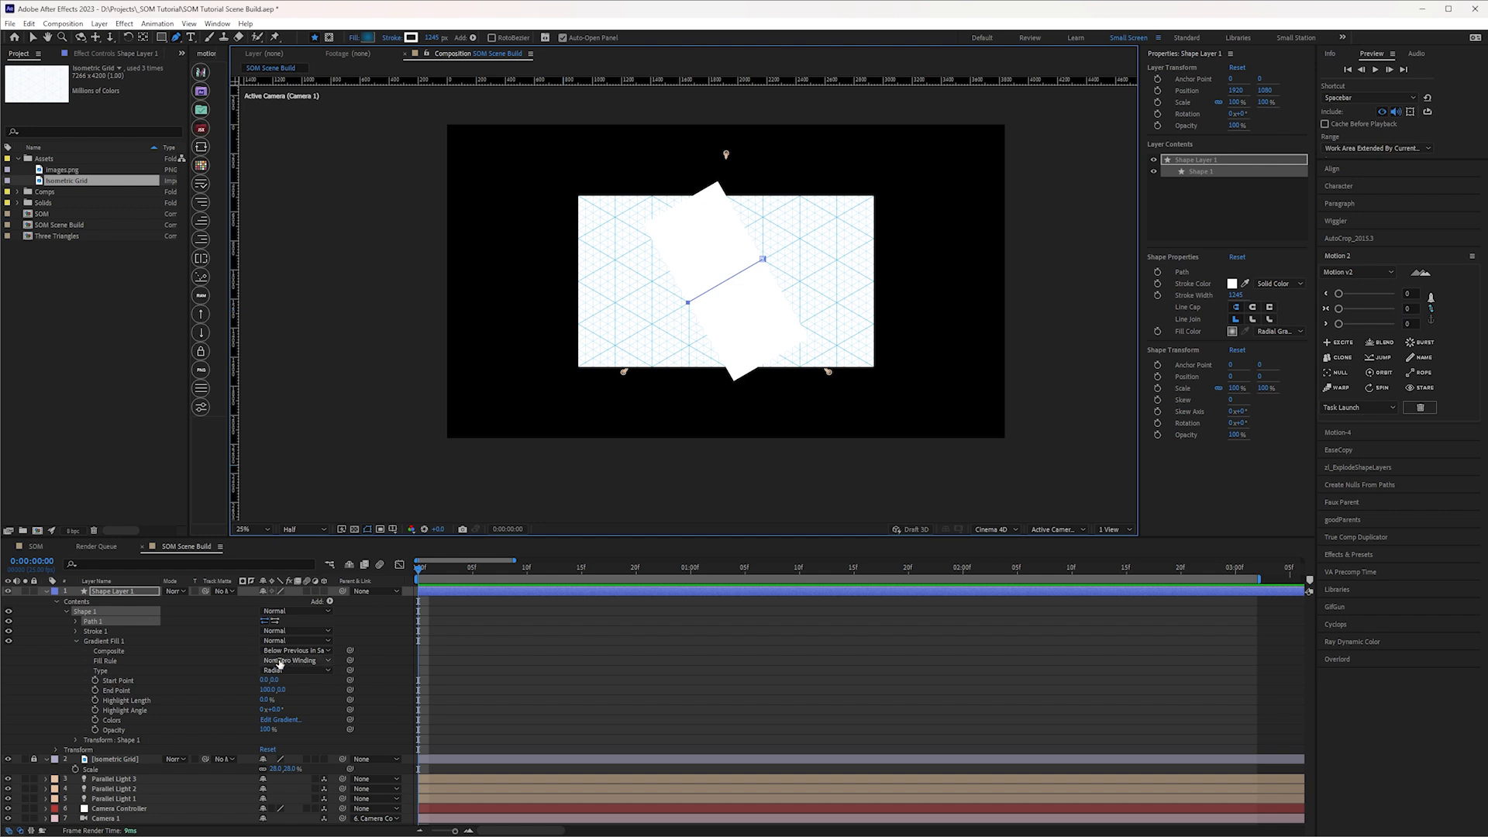
Set the stroke width of the new shape's path to 500 px.
{"action": "left_click", "coordinate": [430, 37]}
{"action": "type", "text": "50"}
{"action": "key", "text": "Return"}
{"action": "type", "text": "0"}
{"action": "key", "text": "Return"}
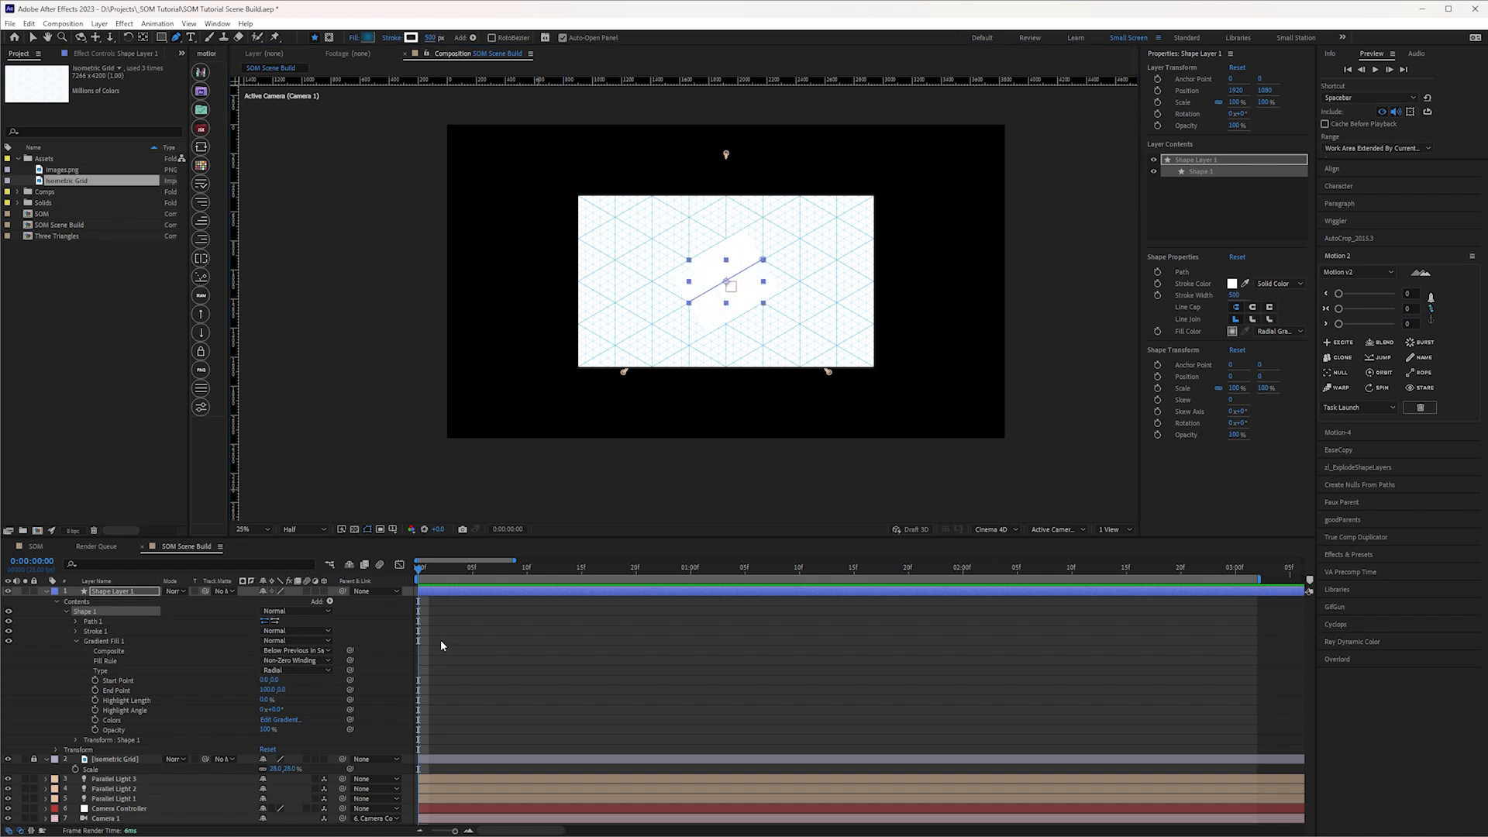
Make the shape layer 3D and reposition both ends of its path onto the isometric grid's intersections.
{"action": "left_click", "coordinate": [325, 591]}
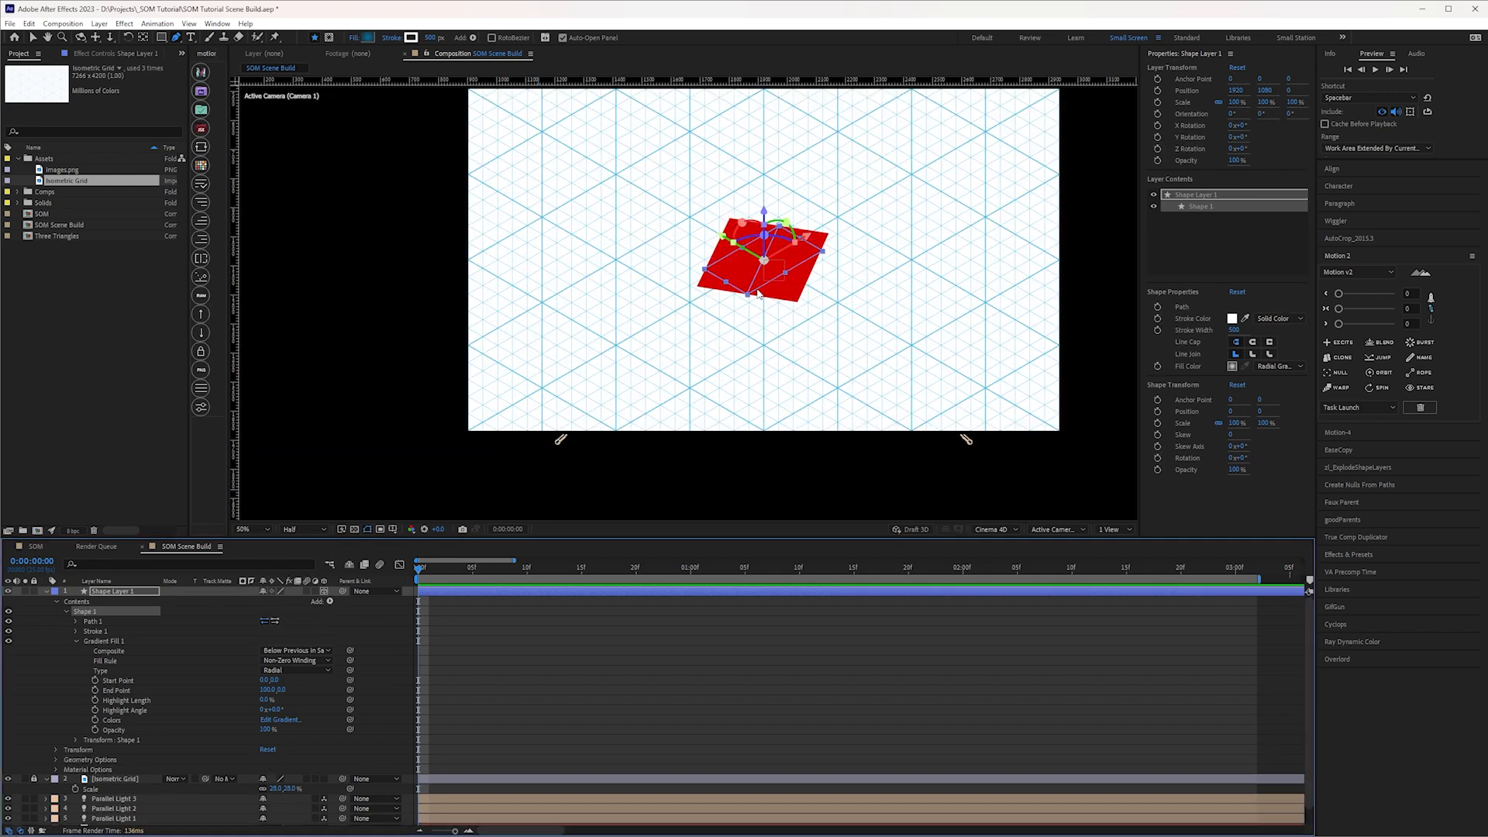
{"action": "scroll", "coordinate": [771, 314], "scroll_direction": "up", "scroll_amount": 2}
{"action": "left_click", "coordinate": [714, 299]}
{"action": "left_click_drag", "start_coordinate": [714, 299], "coordinate": [693, 303]}
{"action": "key", "text": "v"}
{"action": "left_click_drag", "start_coordinate": [779, 224], "coordinate": [838, 218]}
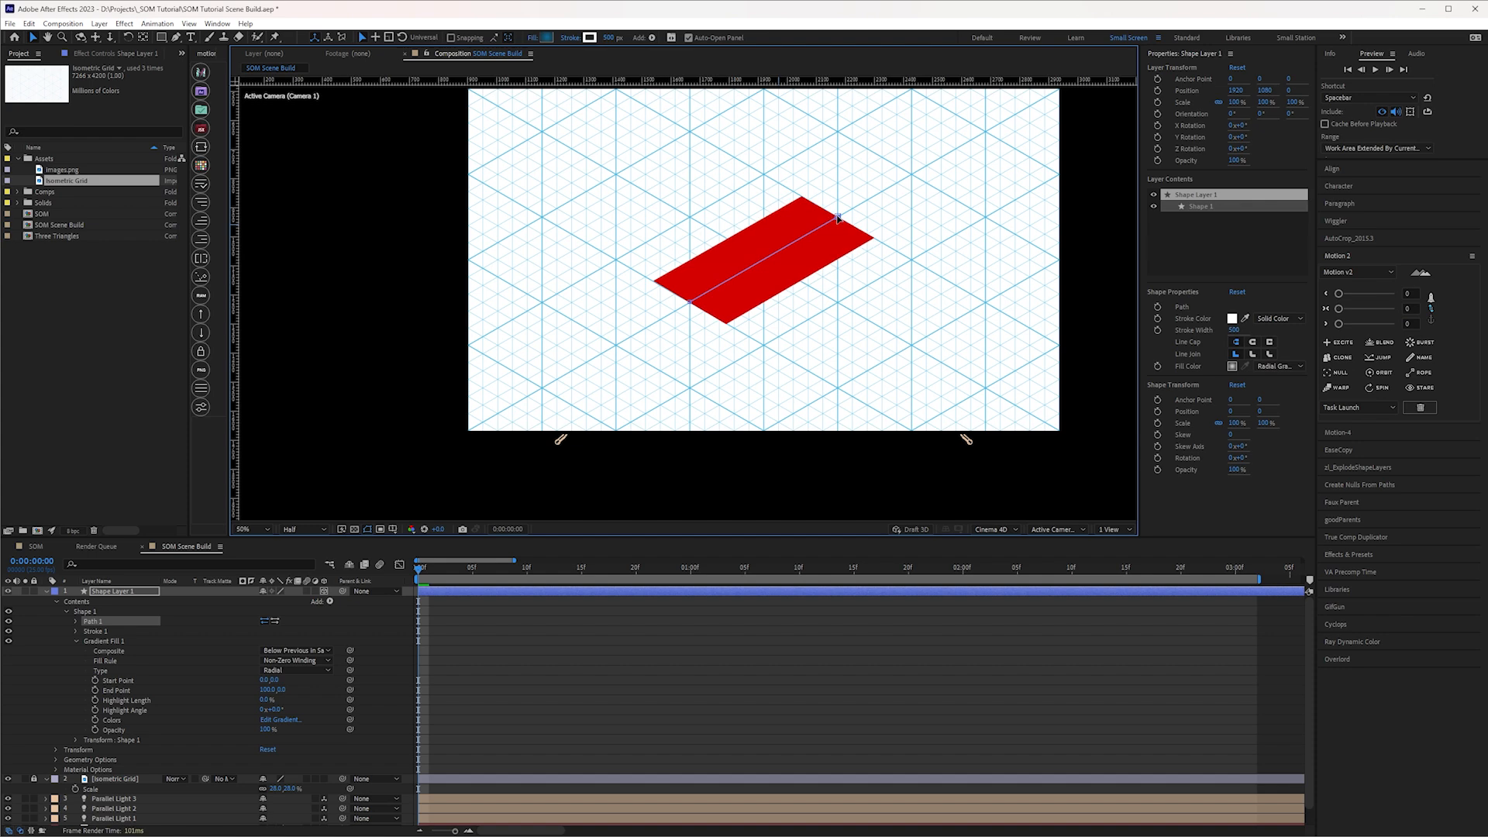
Extrude the shape layer into a solid block with an extrusion depth of about 270 in its Geometry Options.
{"action": "scroll", "coordinate": [838, 218], "scroll_direction": "down", "scroll_amount": 4}
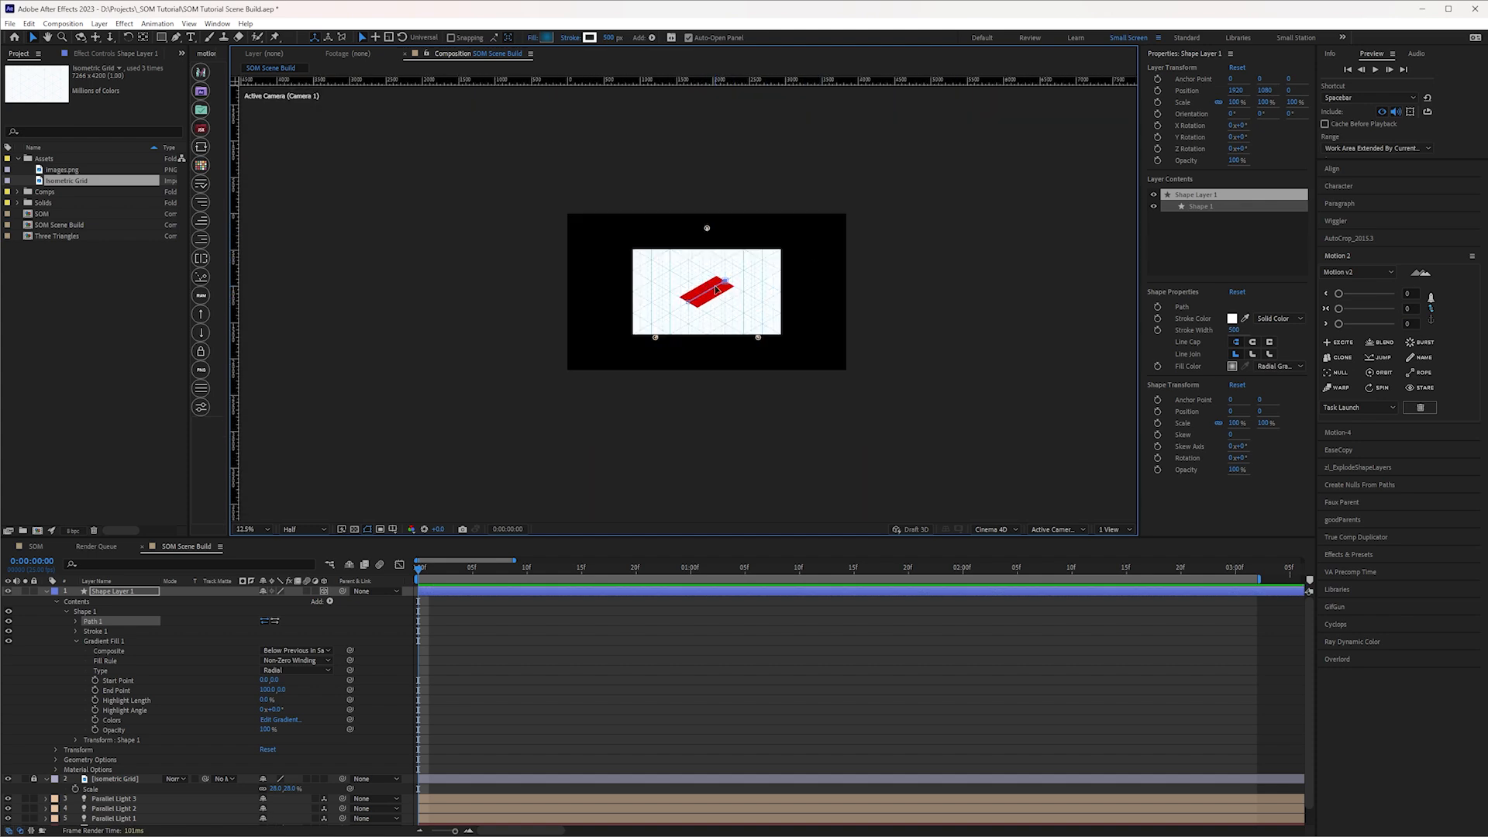
{"action": "key", "text": "period"}
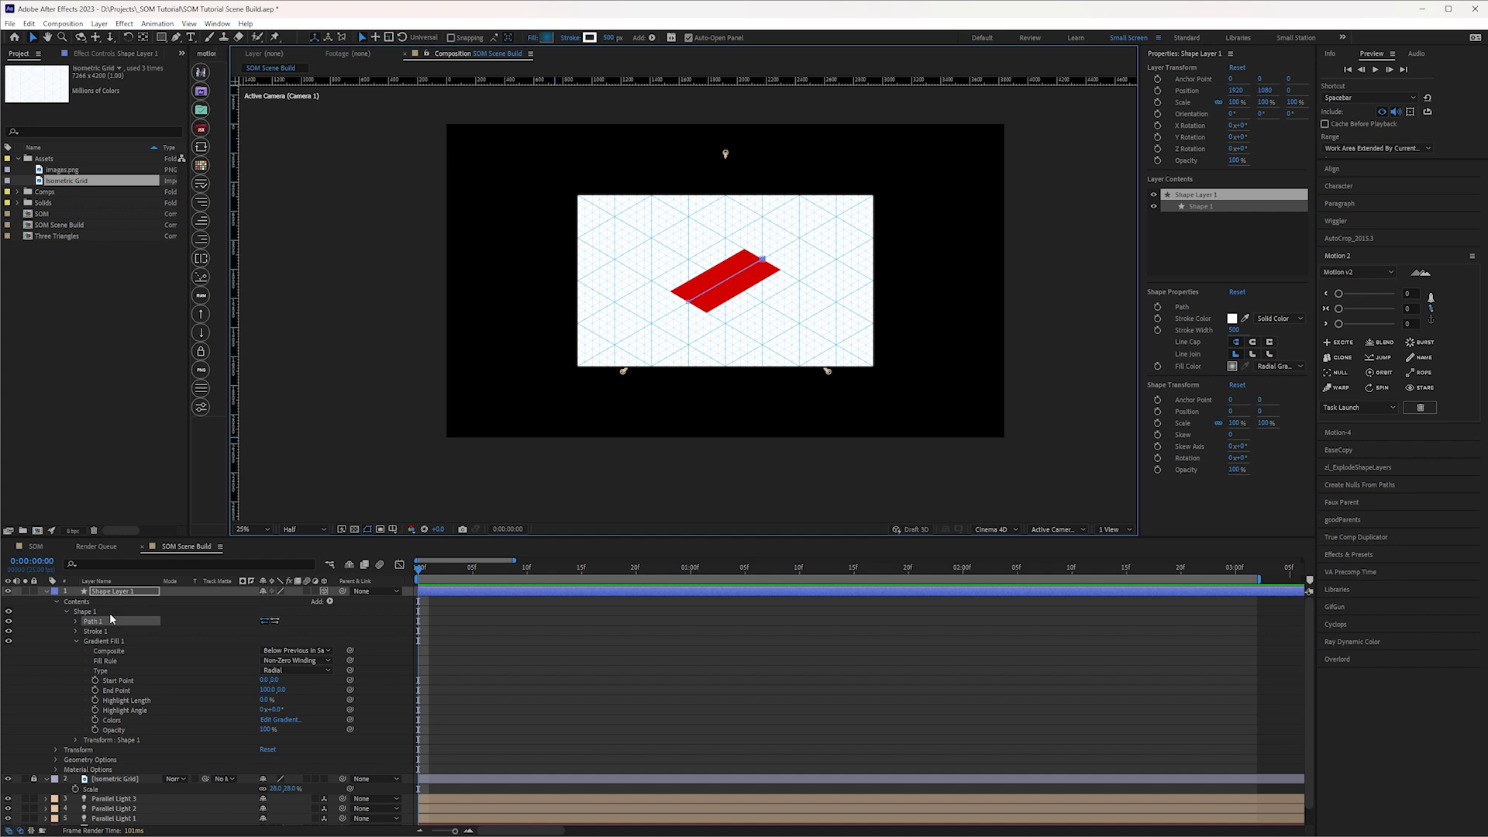
{"action": "left_click", "coordinate": [46, 592]}
{"action": "left_click", "coordinate": [46, 591]}
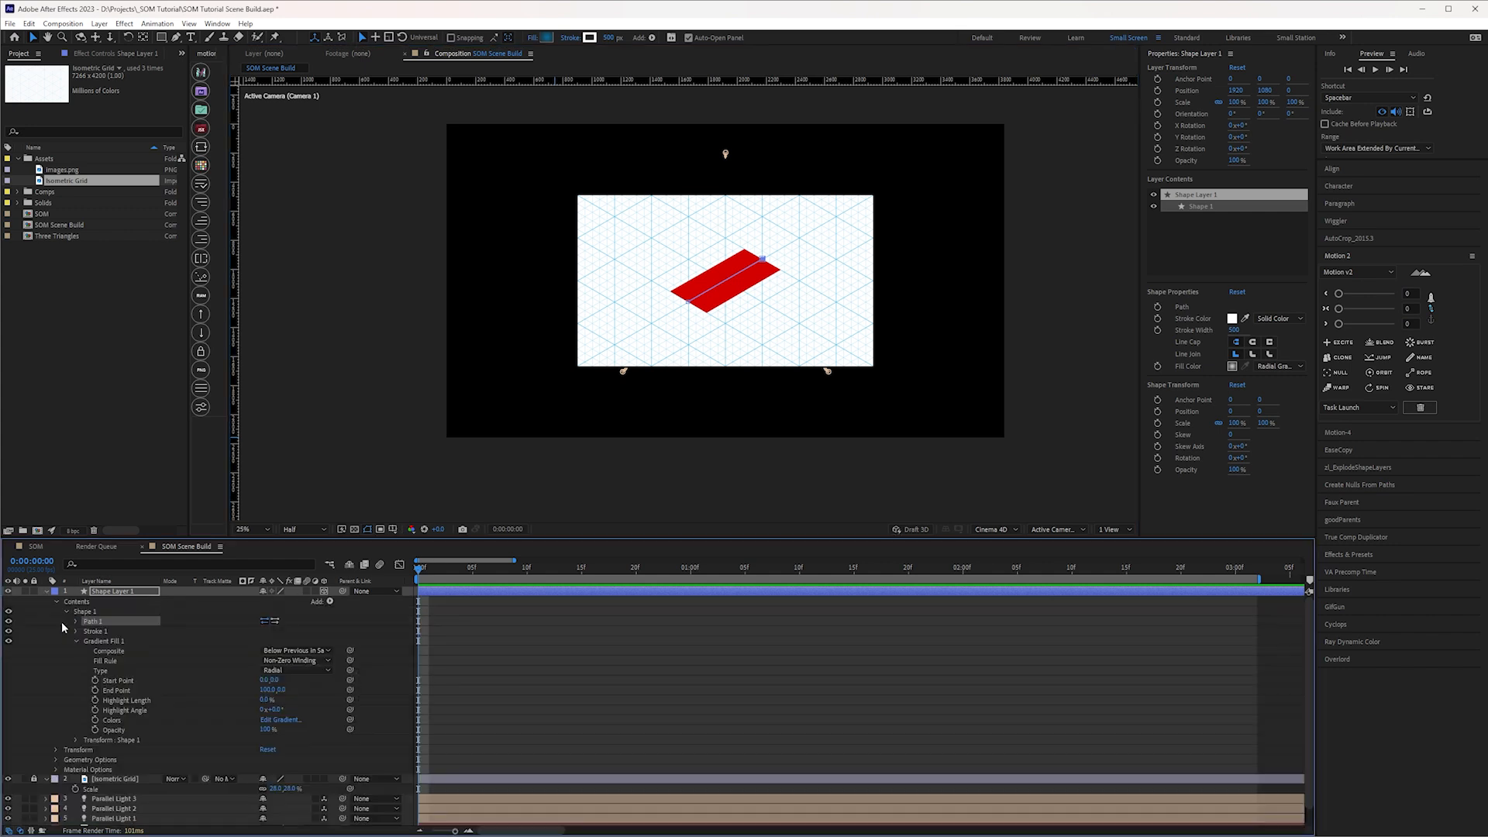
{"action": "left_click", "coordinate": [55, 602]}
{"action": "left_click", "coordinate": [56, 622]}
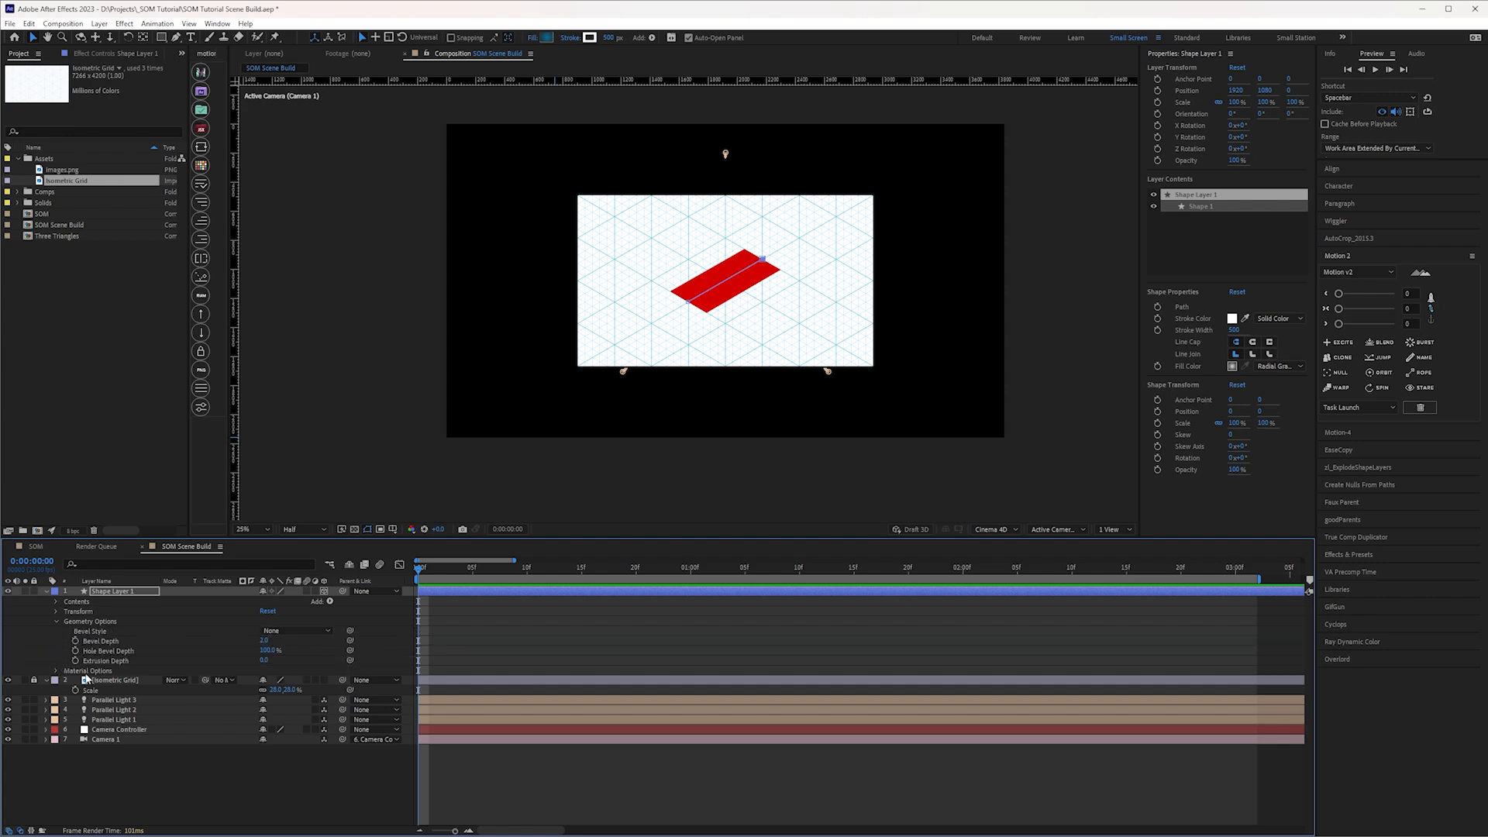
{"action": "left_click", "coordinate": [264, 660]}
{"action": "type", "text": "10"}
{"action": "key", "text": "Return"}
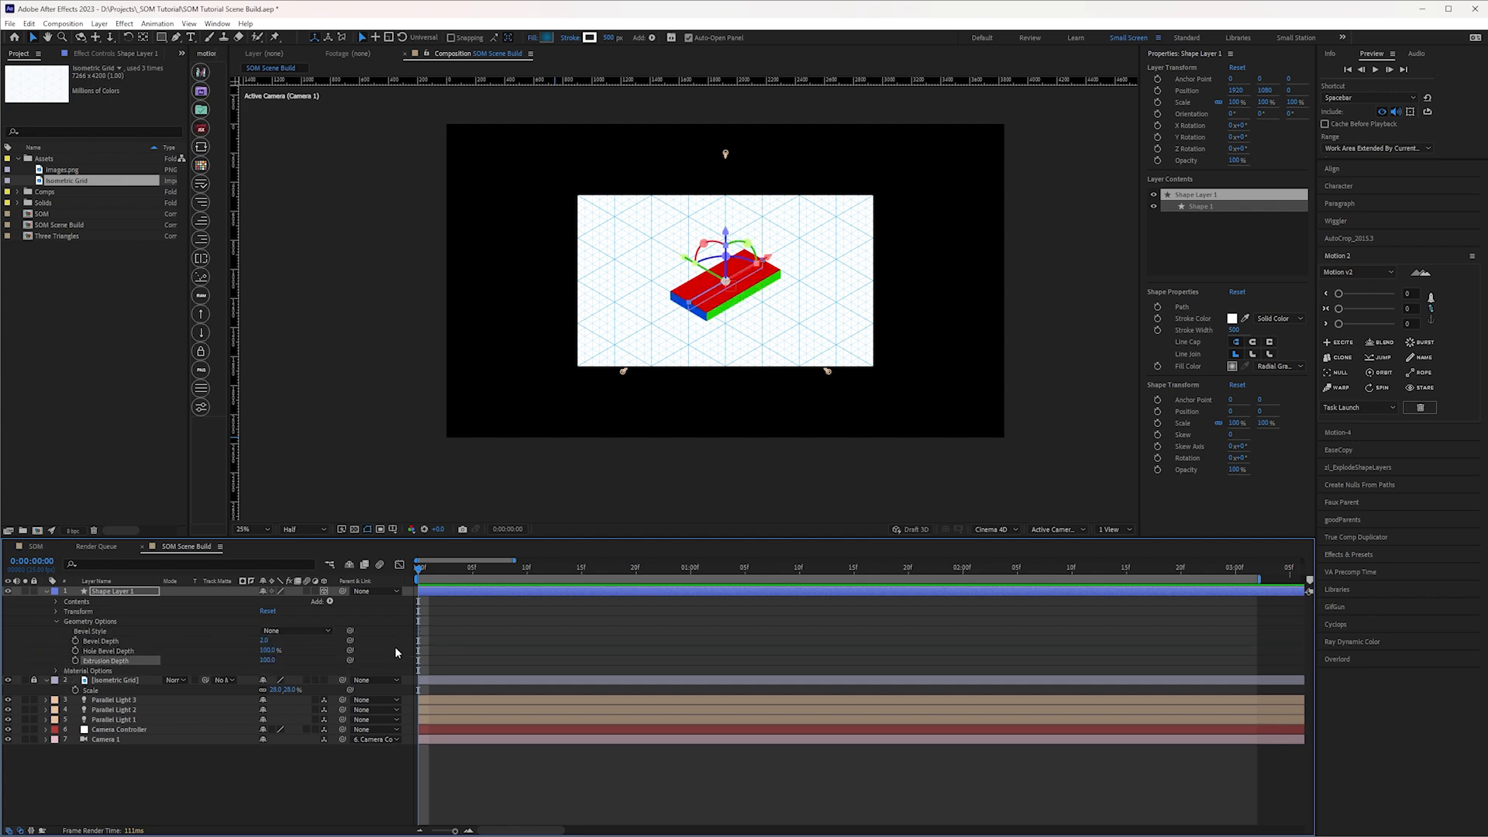
{"action": "left_click_drag", "start_coordinate": [268, 661], "coordinate": [401, 660]}
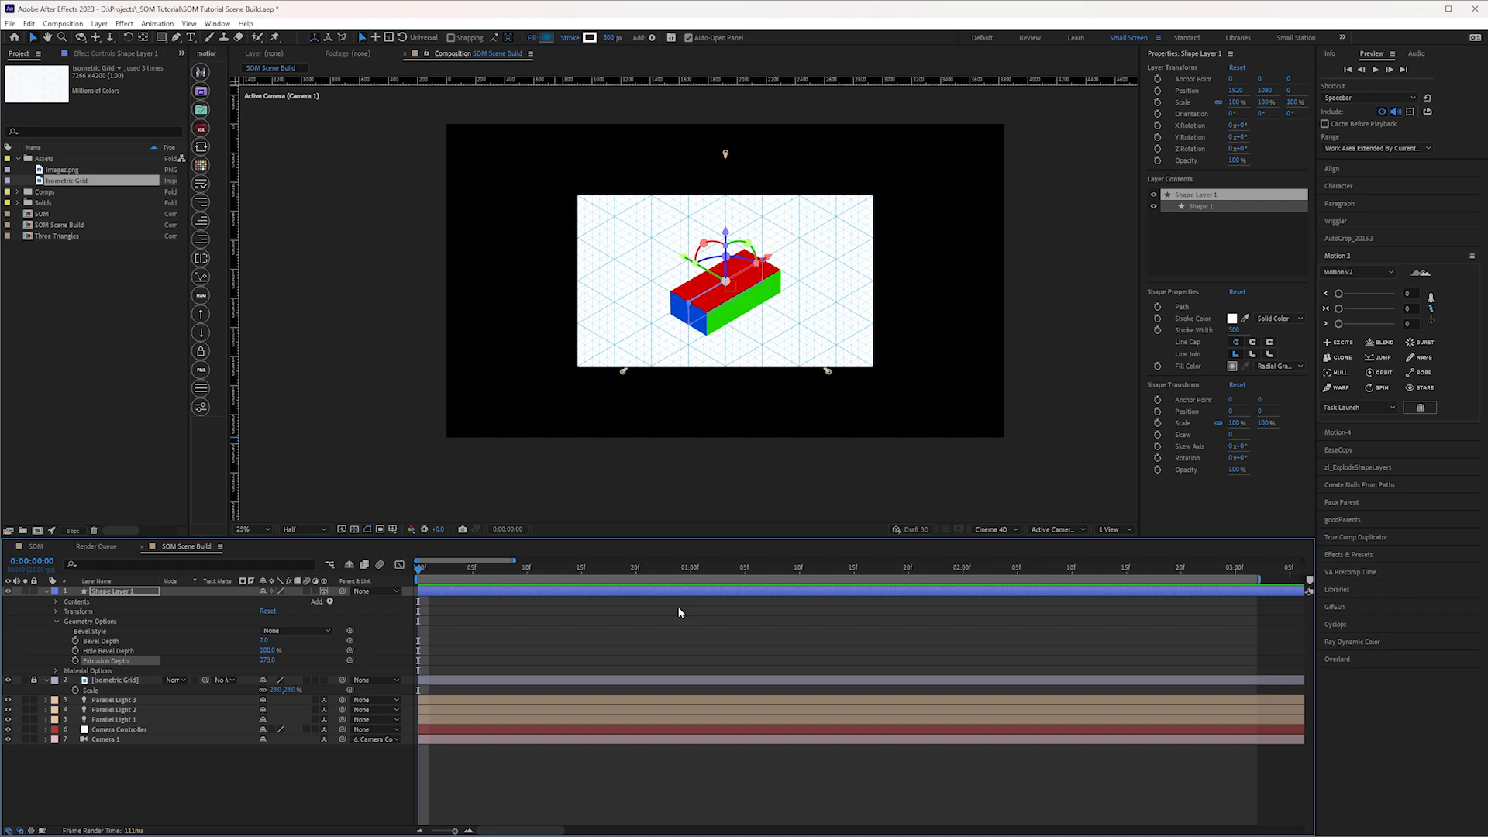
Change the color of Parallel Light 2 to light purple, EF97FF.
{"action": "left_click", "coordinate": [745, 516]}
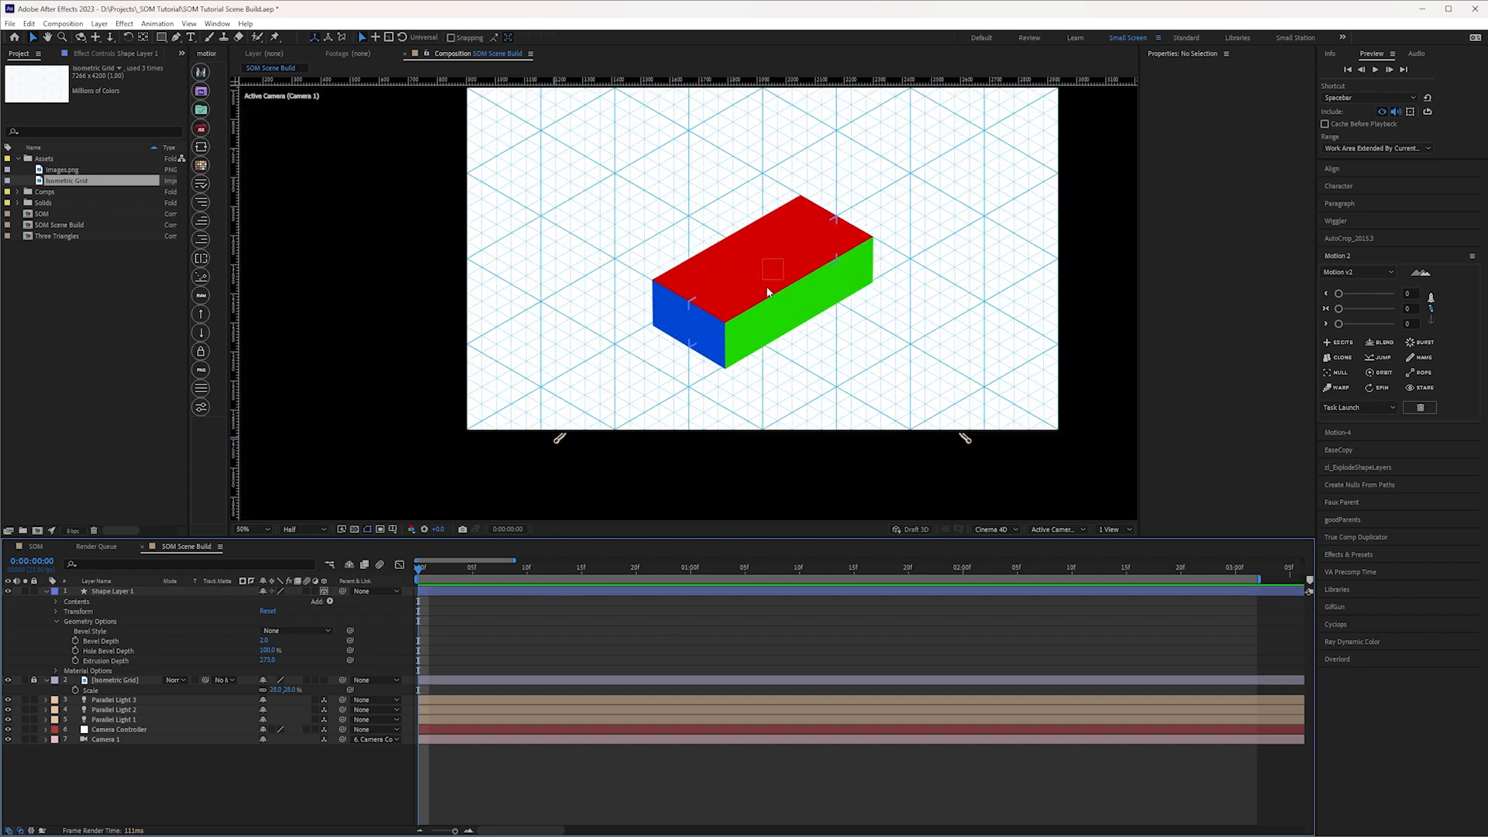
{"action": "left_click", "coordinate": [743, 310]}
{"action": "key", "text": "g"}
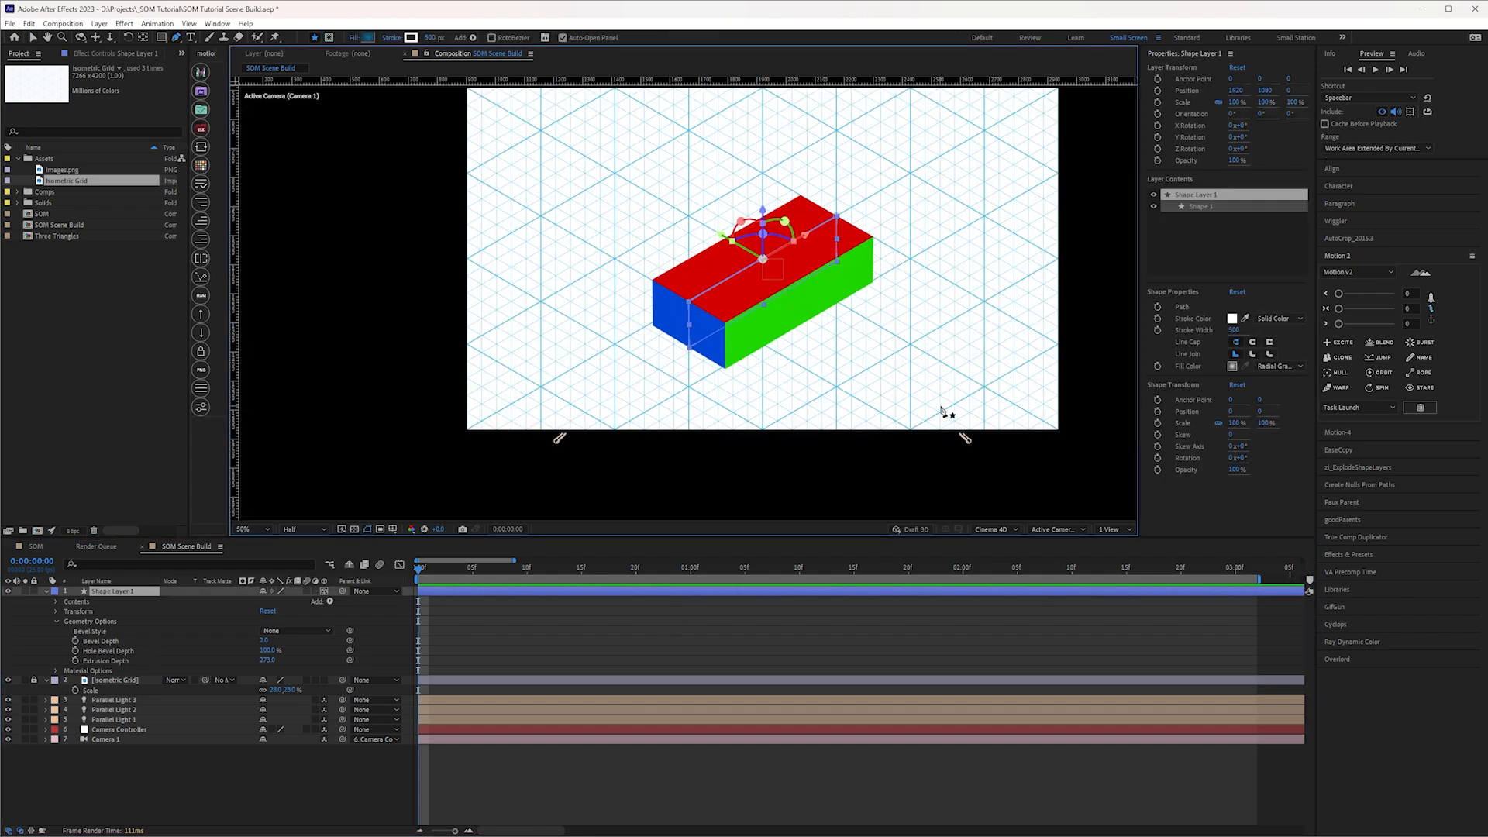
{"action": "key", "text": "v"}
{"action": "left_click", "coordinate": [967, 441]}
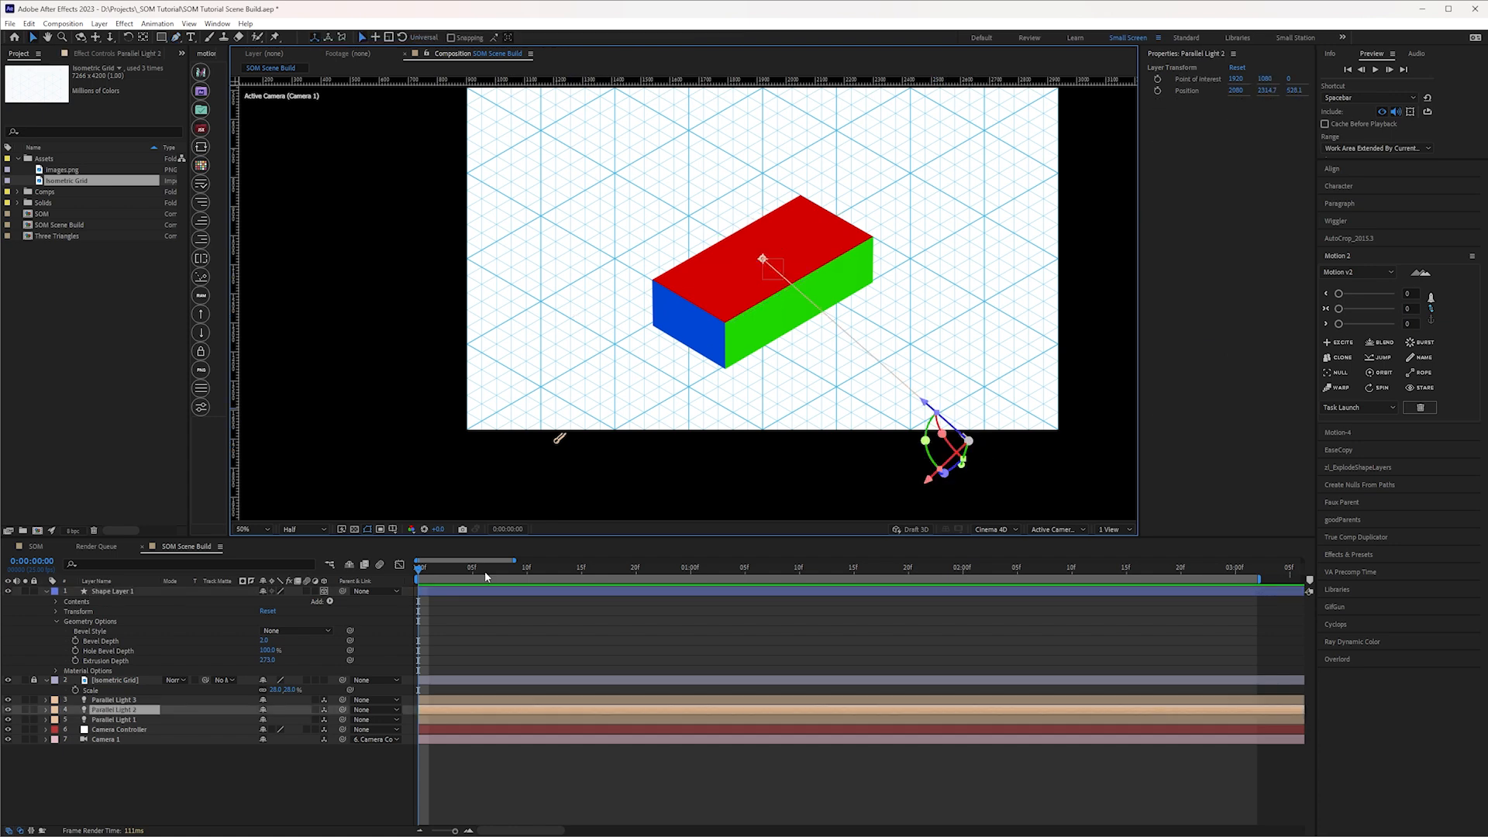
{"action": "double_click", "coordinate": [96, 710]}
{"action": "left_click", "coordinate": [1205, 329]}
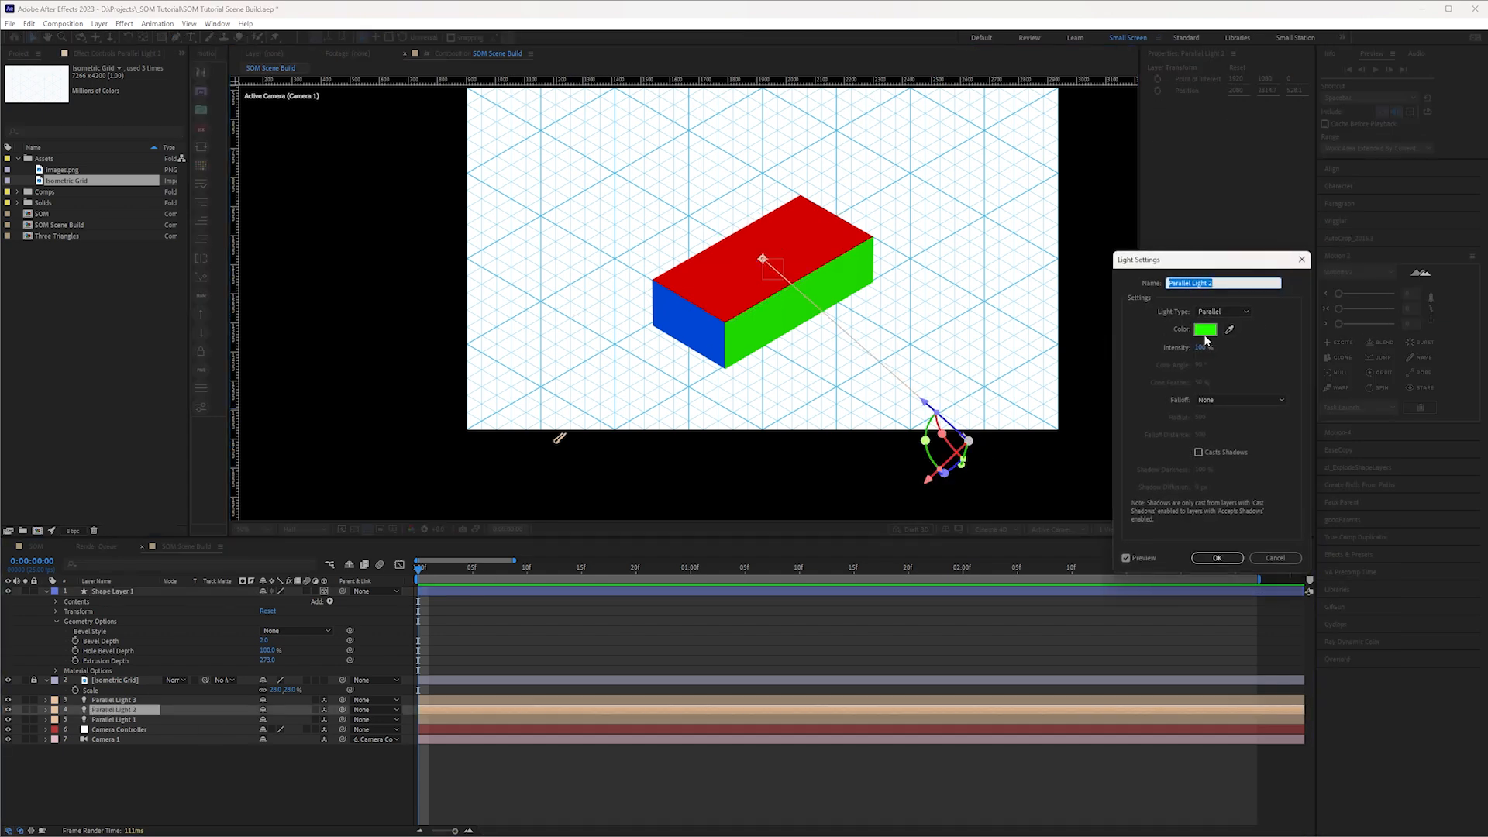
{"action": "left_click_drag", "start_coordinate": [417, 154], "coordinate": [313, 100]}
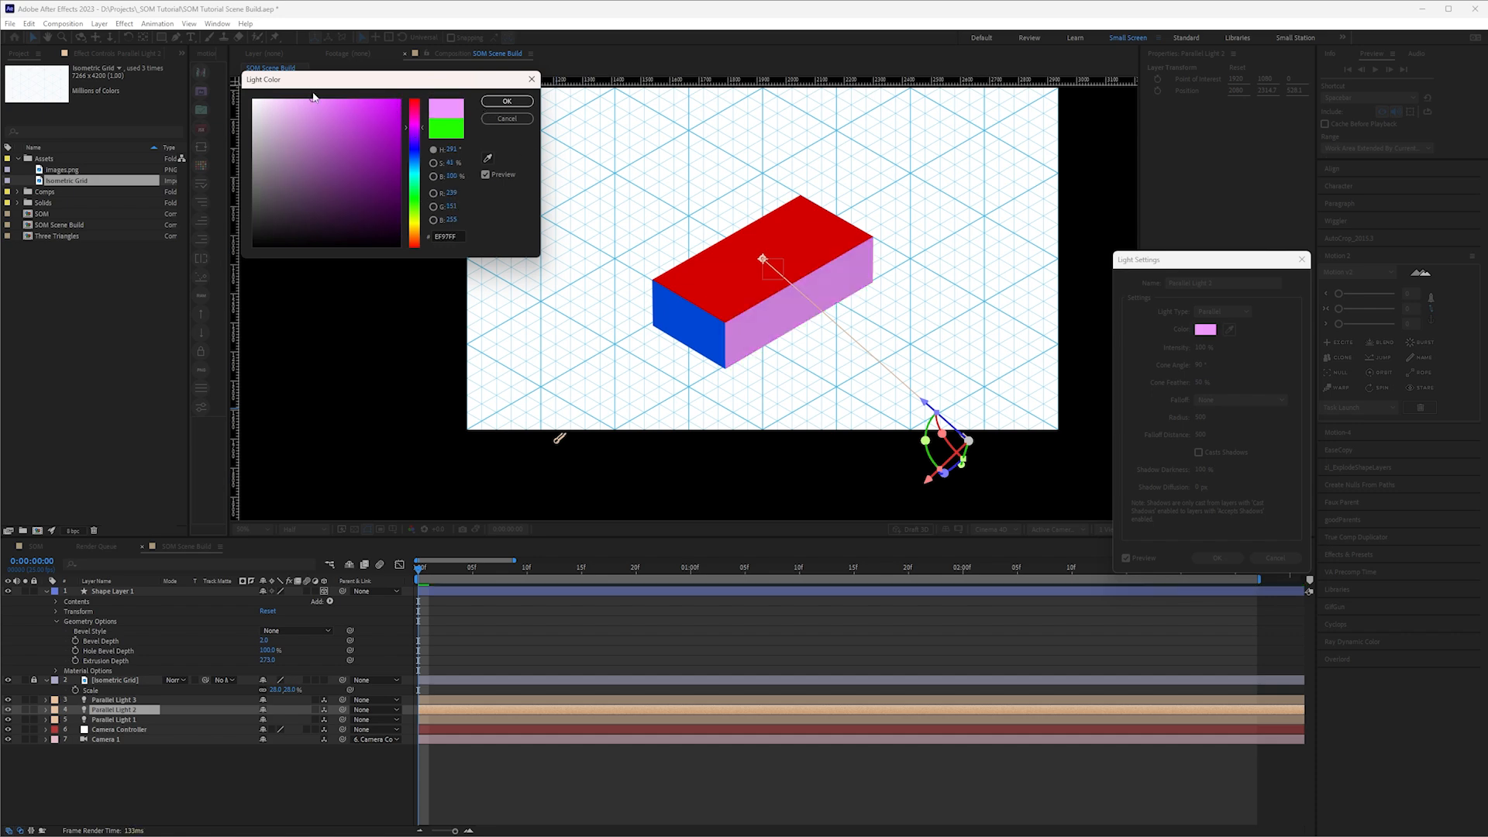
{"action": "left_click", "coordinate": [532, 103]}
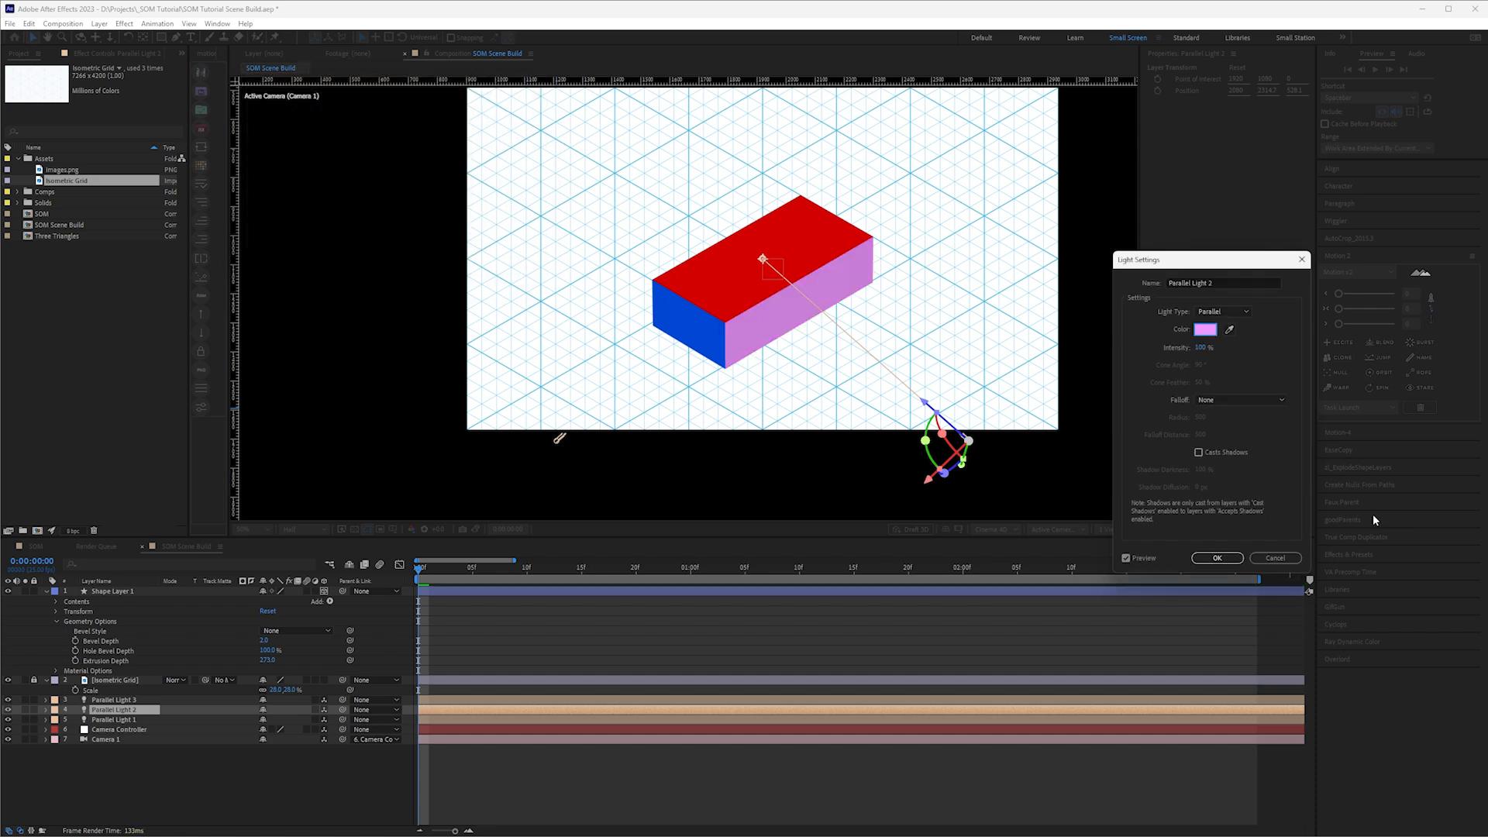
{"action": "left_click", "coordinate": [1231, 559]}
Continue the shape's path along the grid into a closed four-cornered loop and remove its fill.
{"action": "key", "text": "comma"}
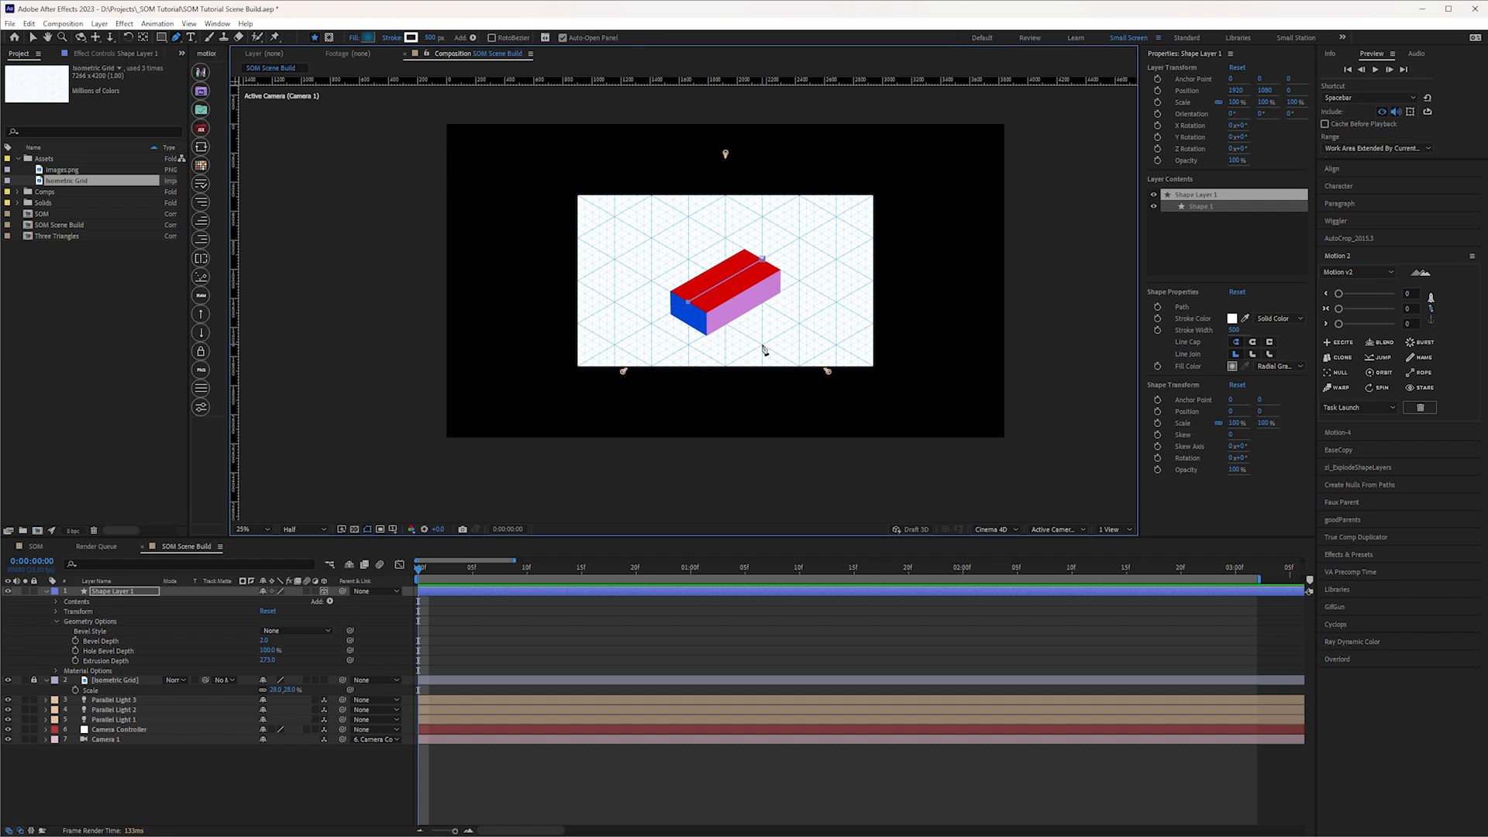
{"action": "left_click", "coordinate": [762, 344]}
{"action": "left_click", "coordinate": [836, 301]}
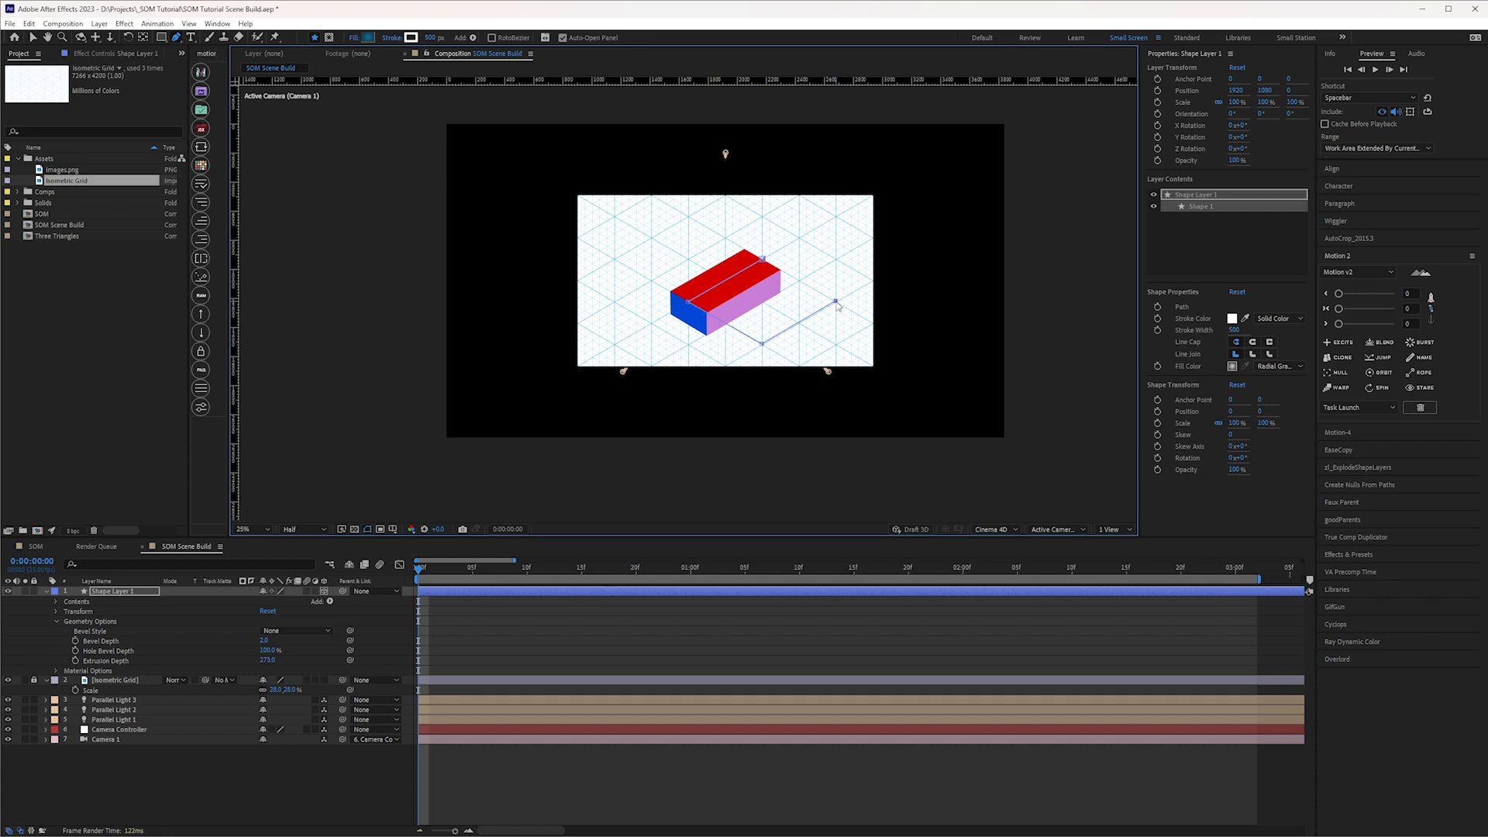
{"action": "left_click", "coordinate": [762, 258]}
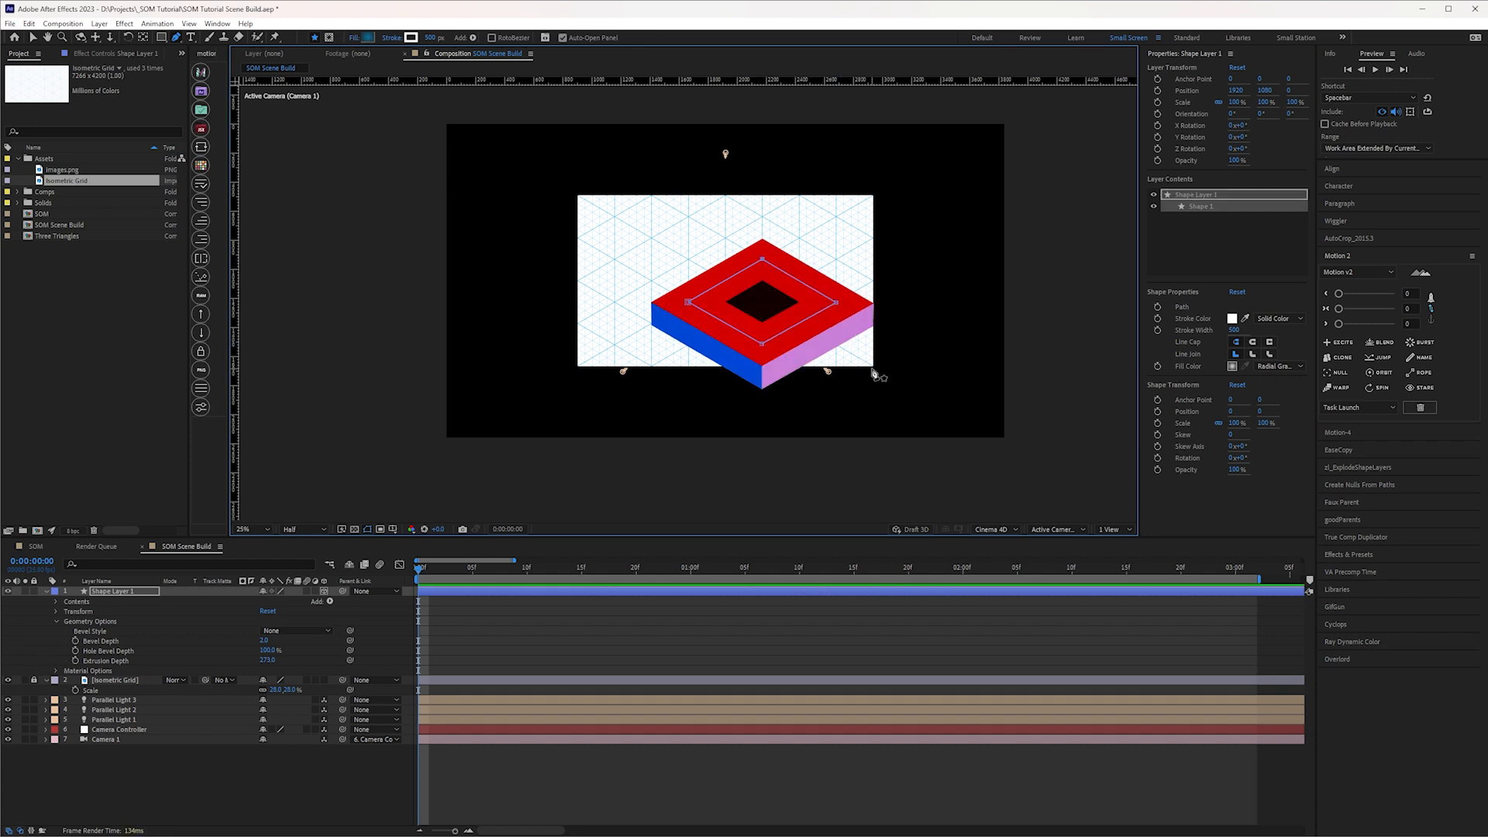
{"action": "left_click", "coordinate": [369, 38], "text": "alt"}
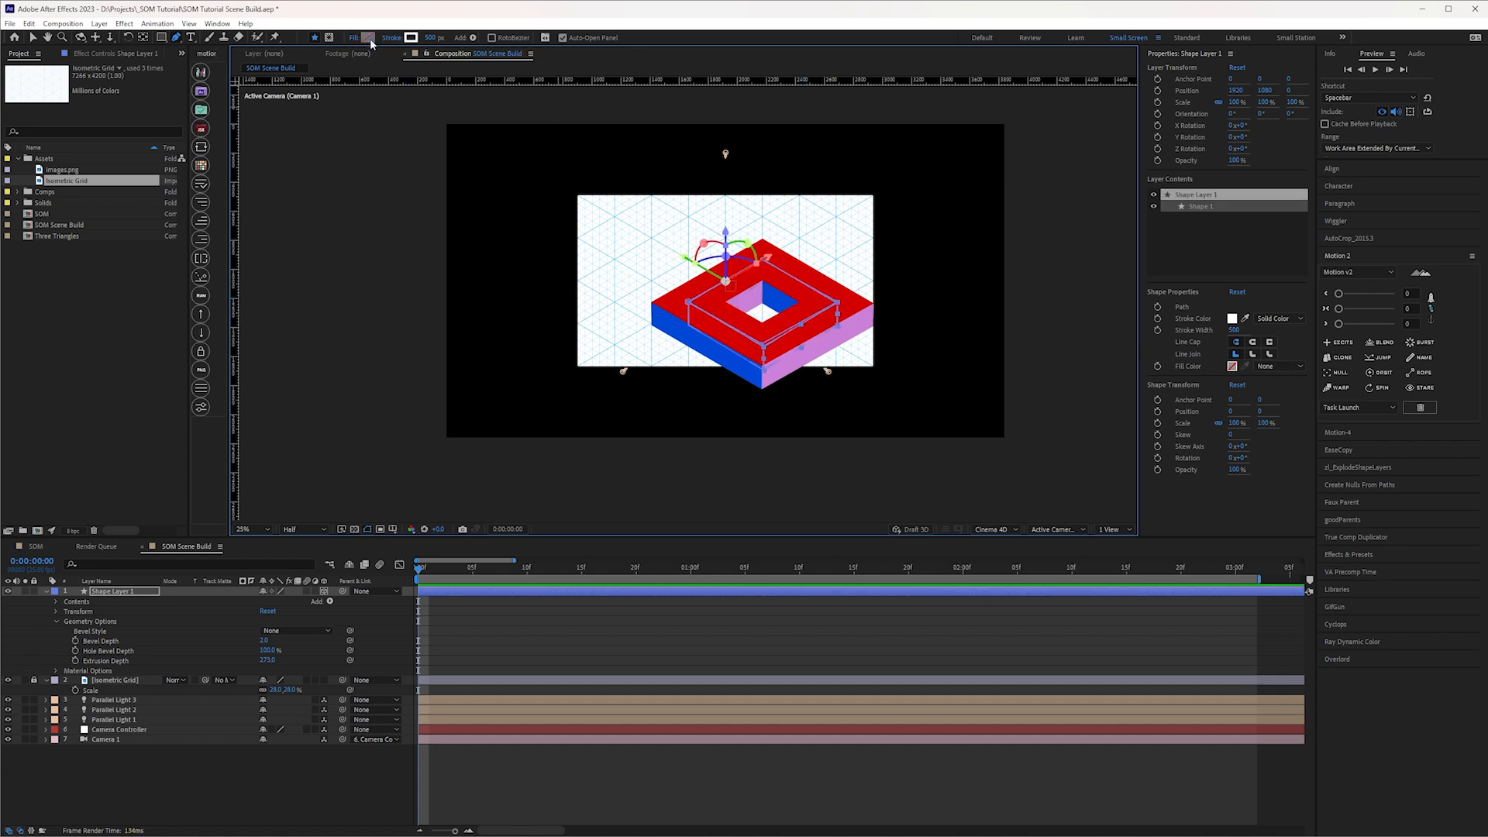
{"action": "left_click", "coordinate": [370, 39], "text": "alt"}
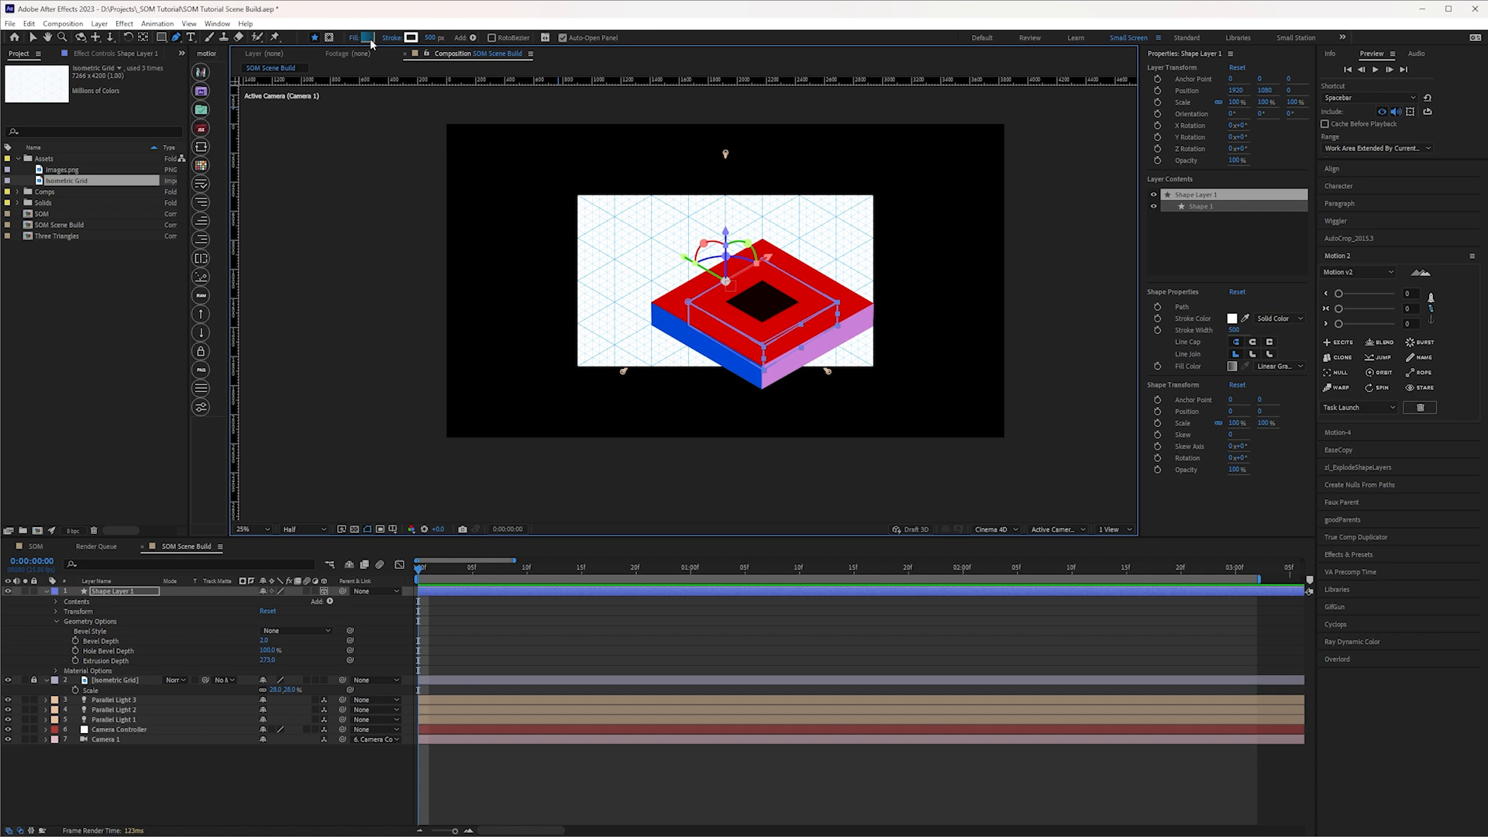
{"action": "left_click", "coordinate": [370, 40], "text": "alt"}
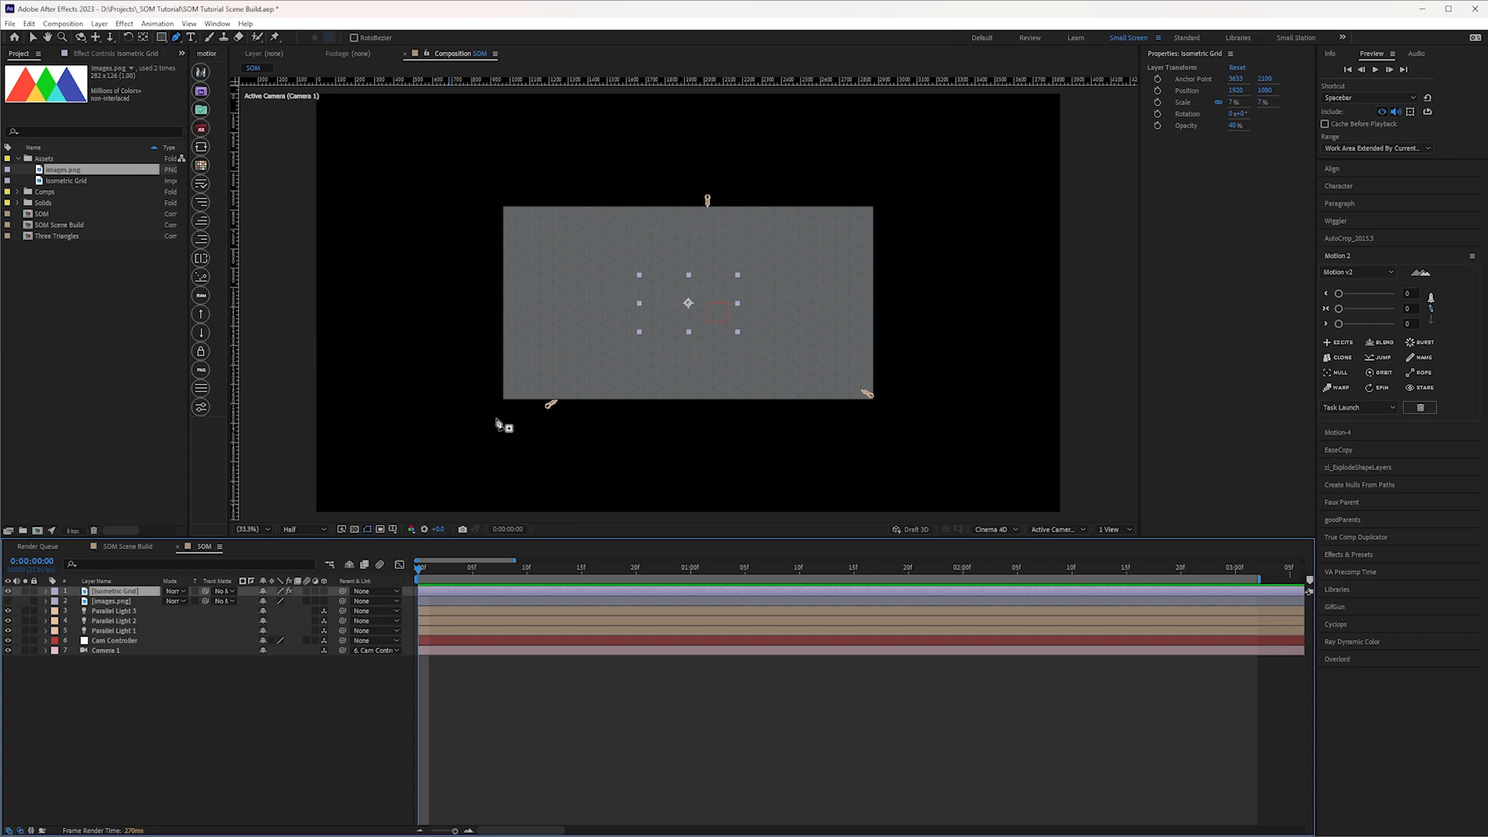
Check the opacity of the Isometric Grid layer in the SOM composition and lock the layer.
{"action": "key", "text": "t"}
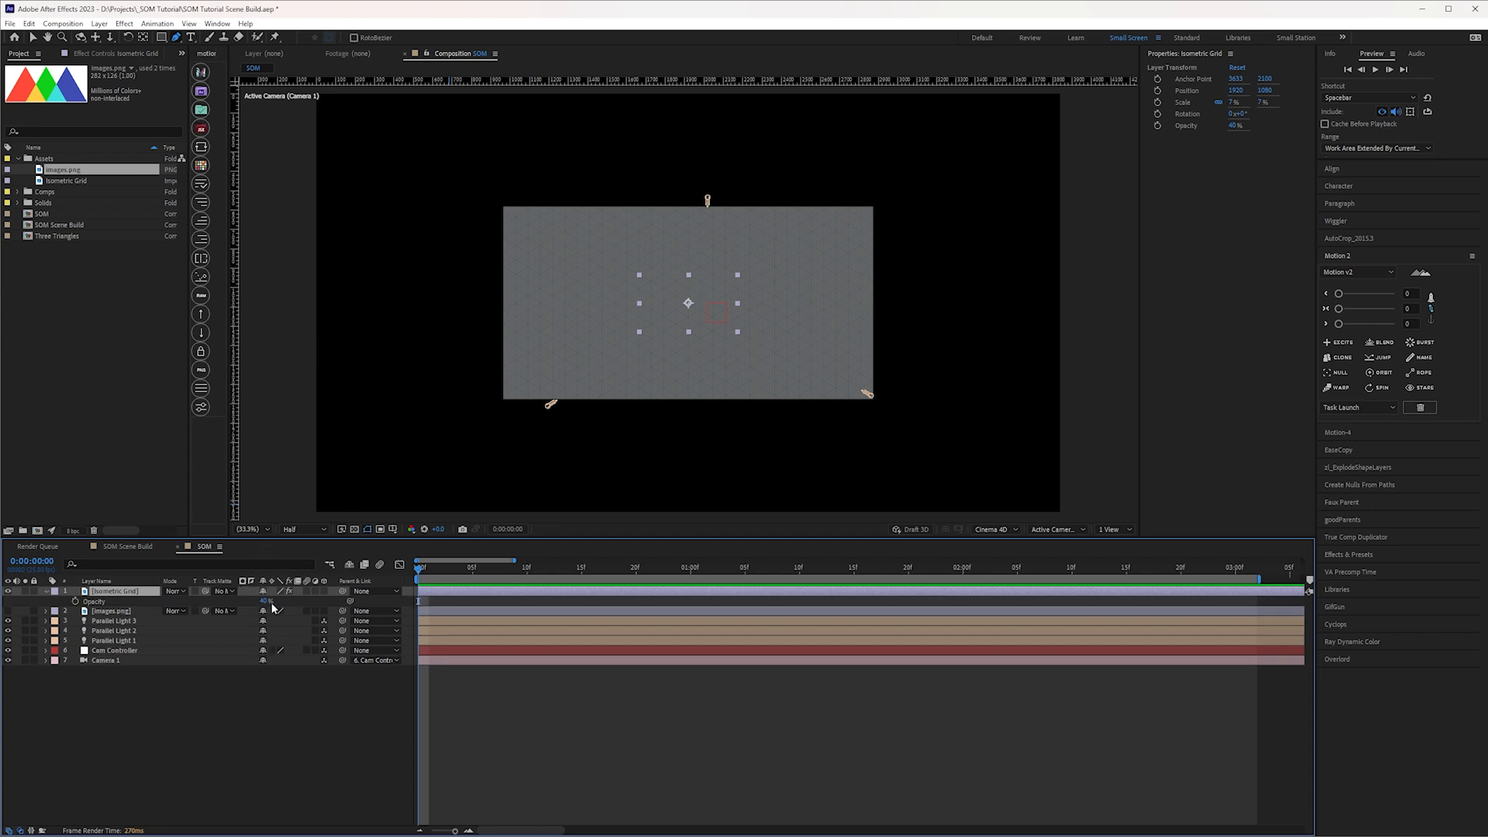
{"action": "left_click", "coordinate": [47, 592]}
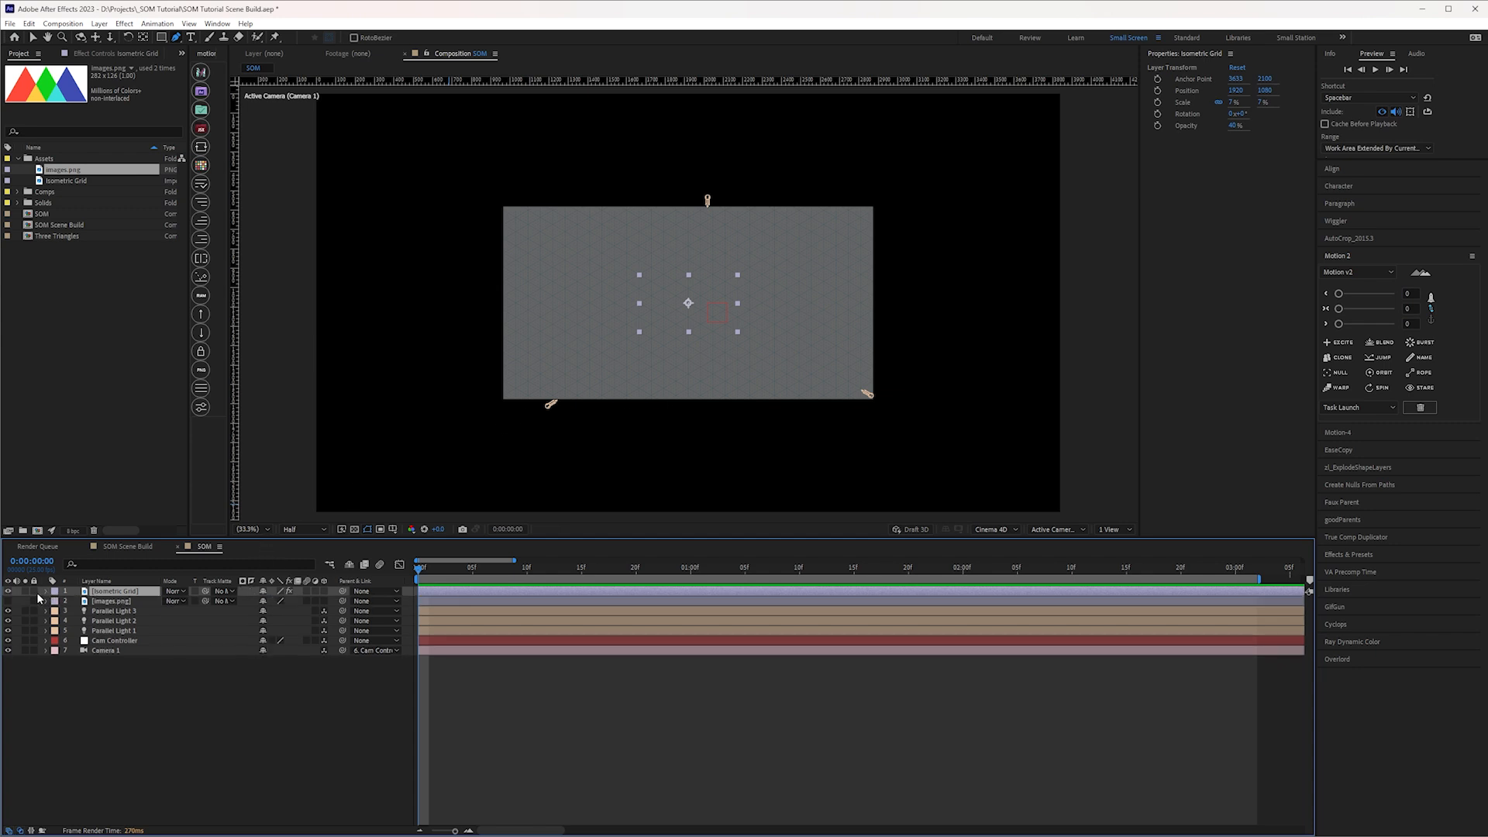
{"action": "left_click", "coordinate": [34, 591]}
Show the images.png reference layer and sample its red triangle as the color of Parallel Light 3.
{"action": "left_click", "coordinate": [131, 603]}
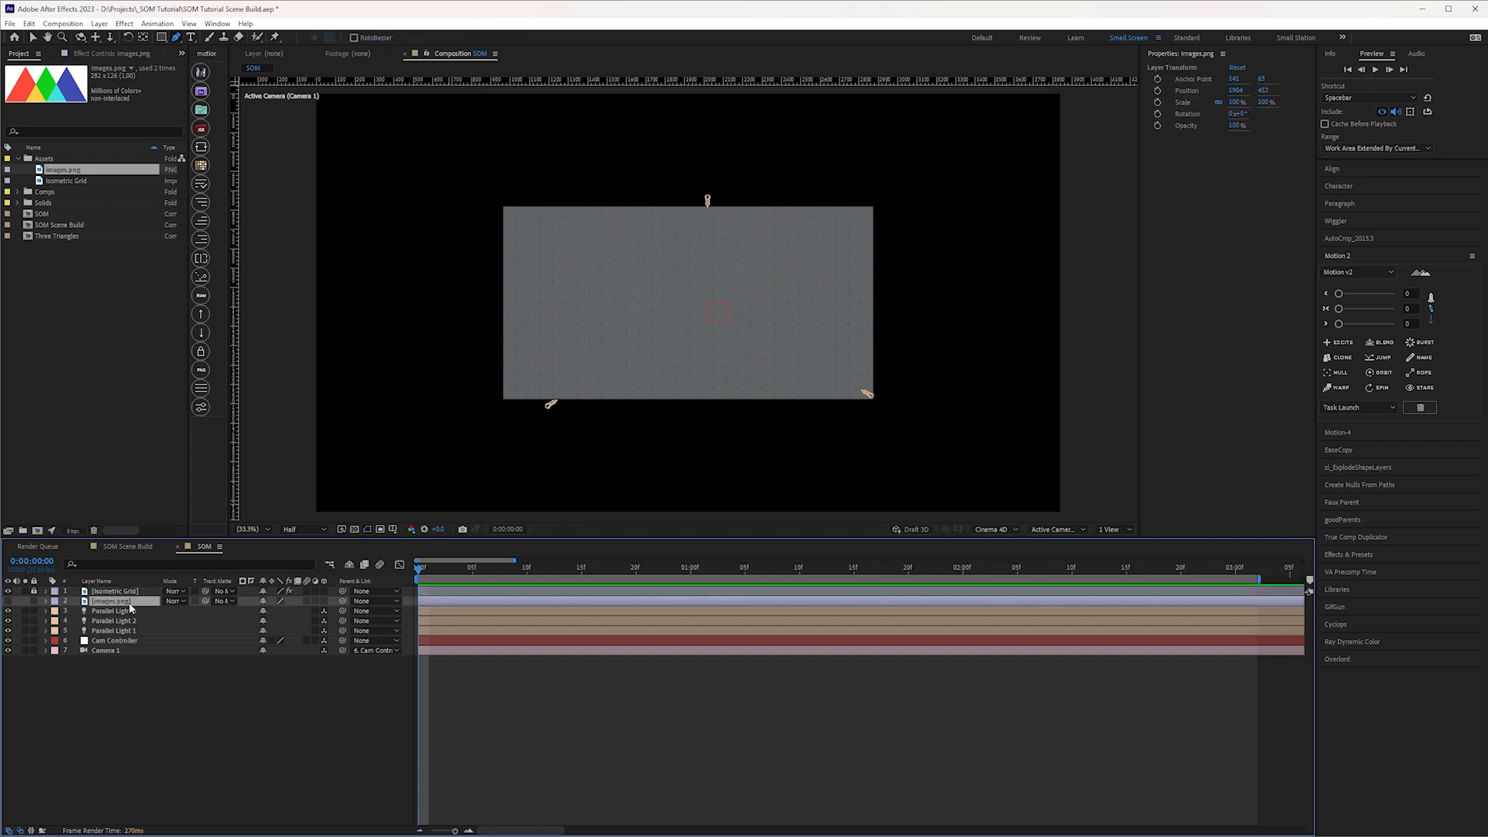
{"action": "left_click", "coordinate": [8, 601]}
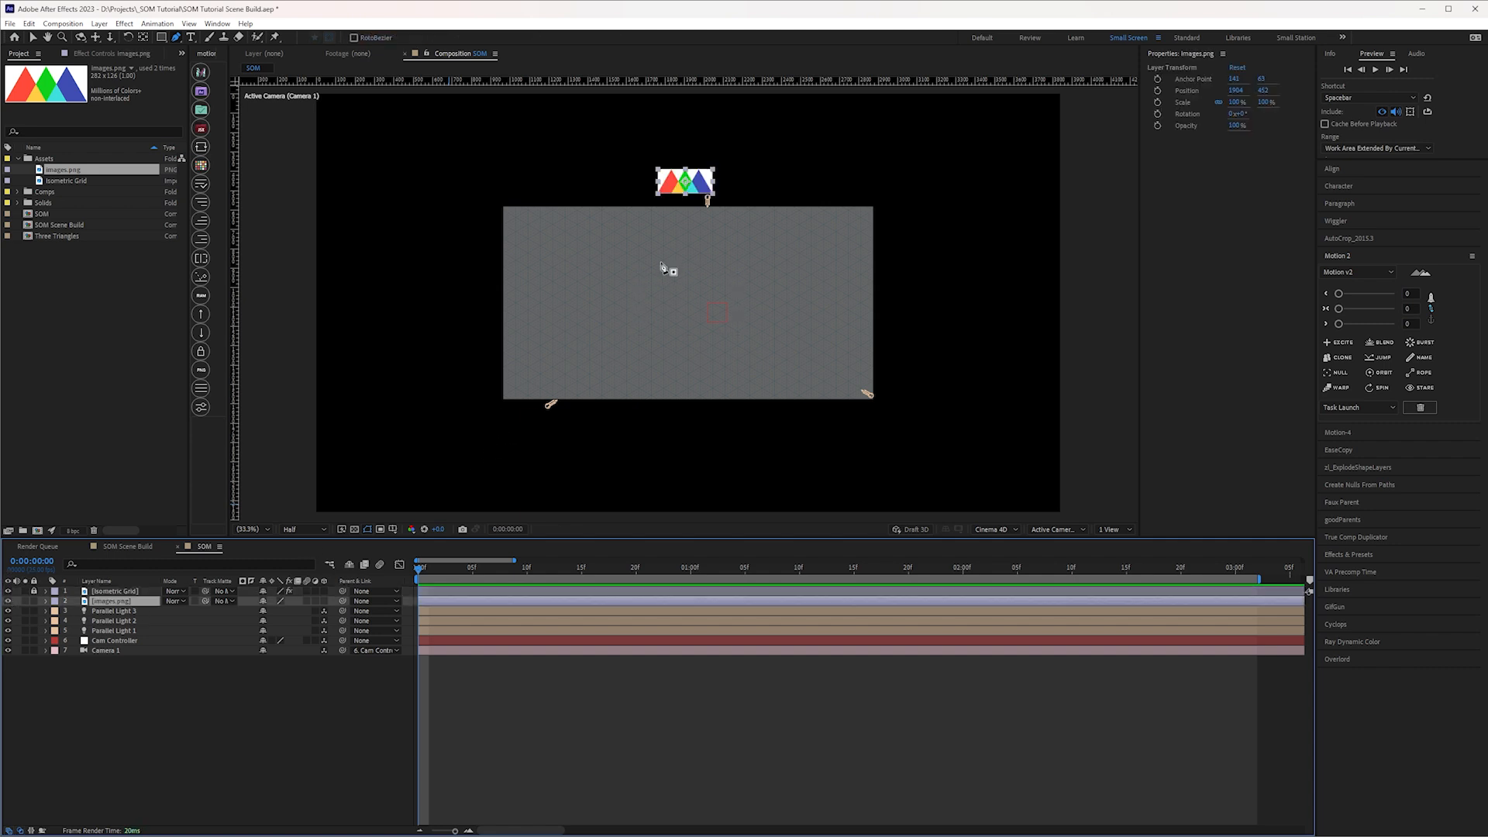
{"action": "double_click", "coordinate": [114, 610]}
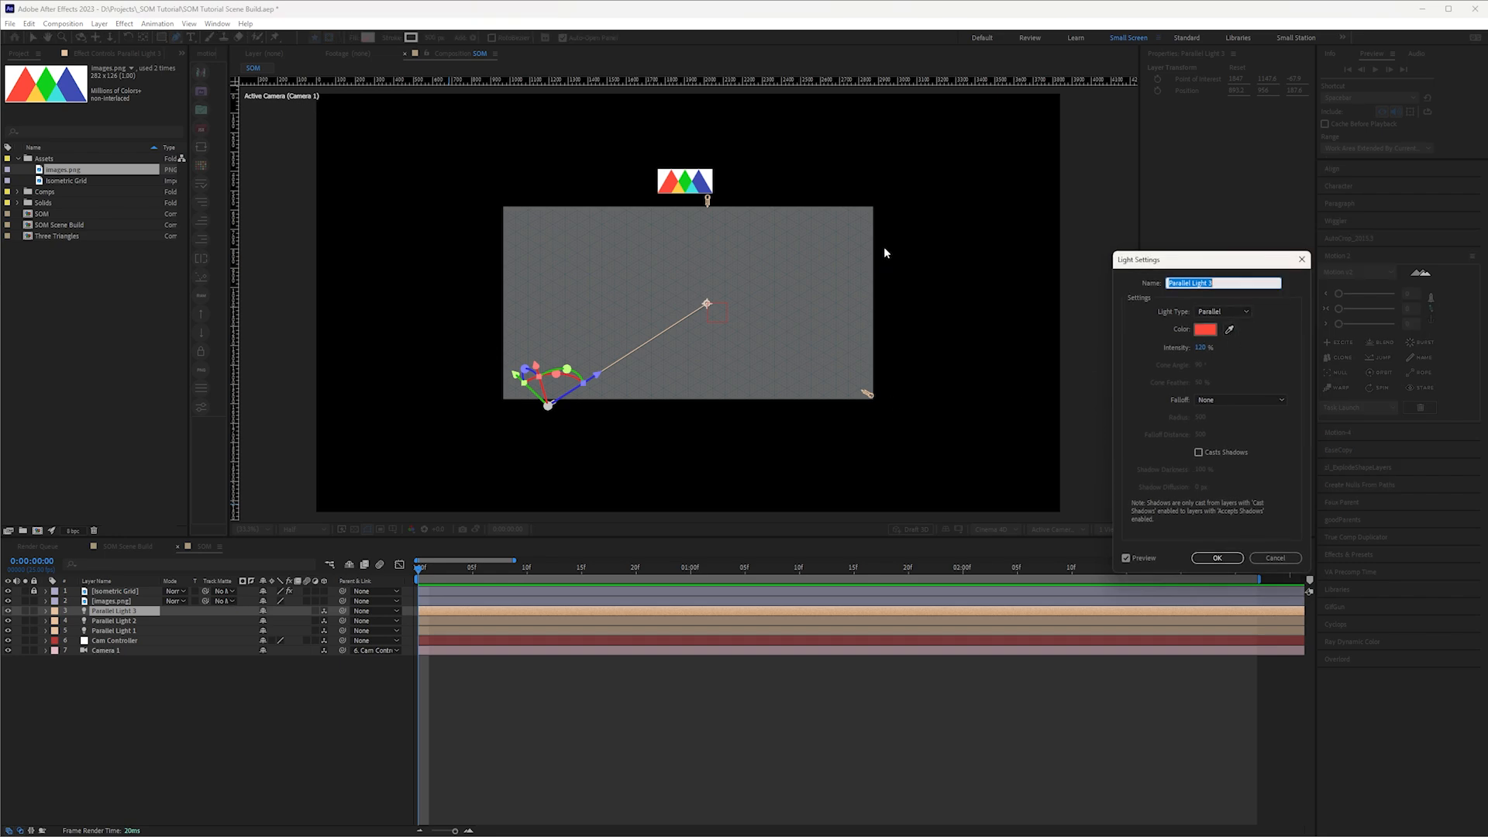
{"action": "left_click", "coordinate": [1230, 330]}
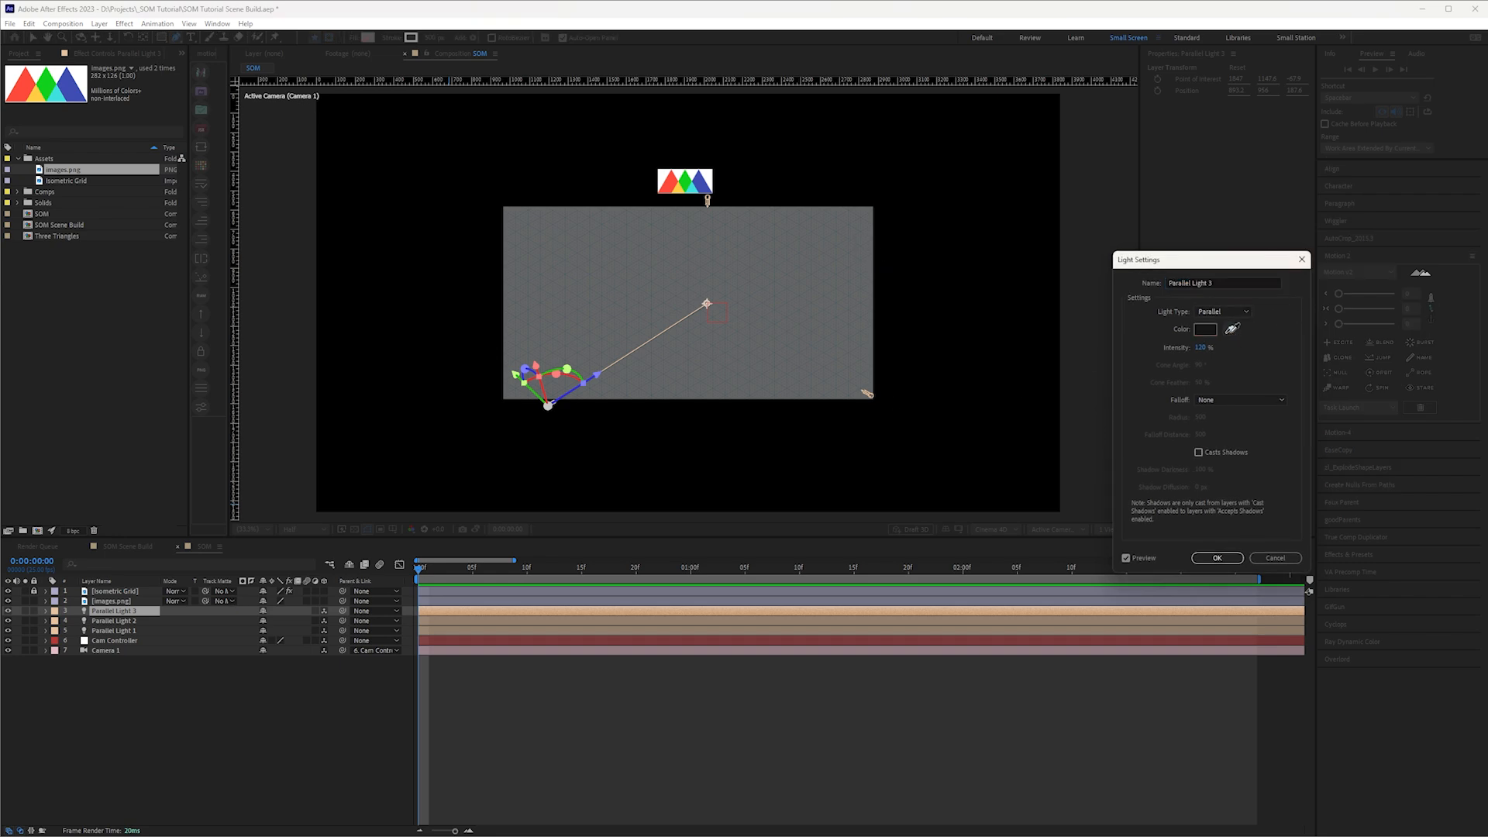
{"action": "left_click", "coordinate": [677, 172]}
{"action": "left_click", "coordinate": [1217, 558]}
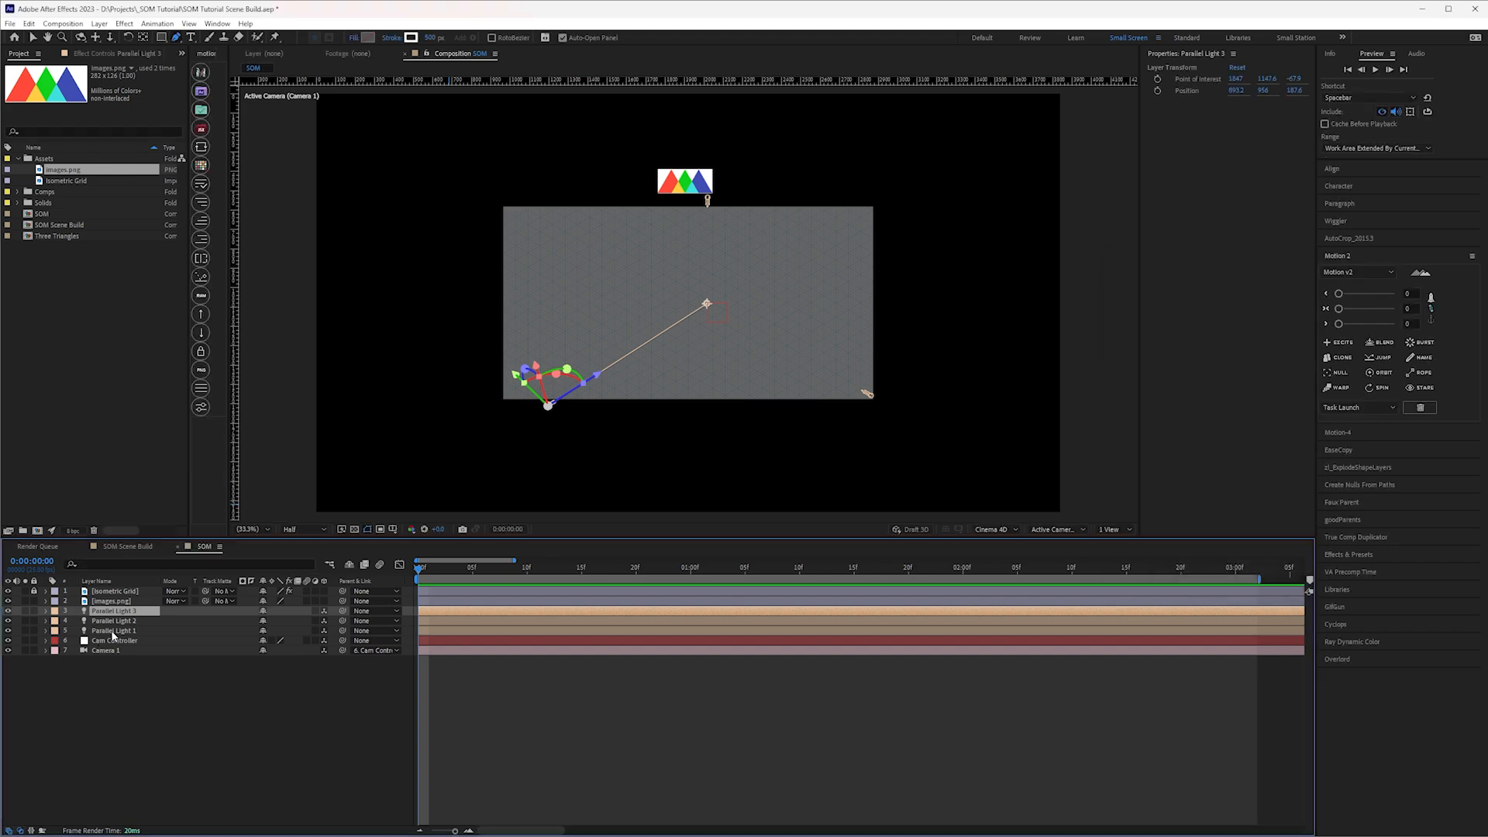
Review the light settings of Parallel Light 2 and Parallel Light 1, and hide the images.png reference layer.
{"action": "left_click", "coordinate": [121, 622]}
{"action": "double_click", "coordinate": [120, 622]}
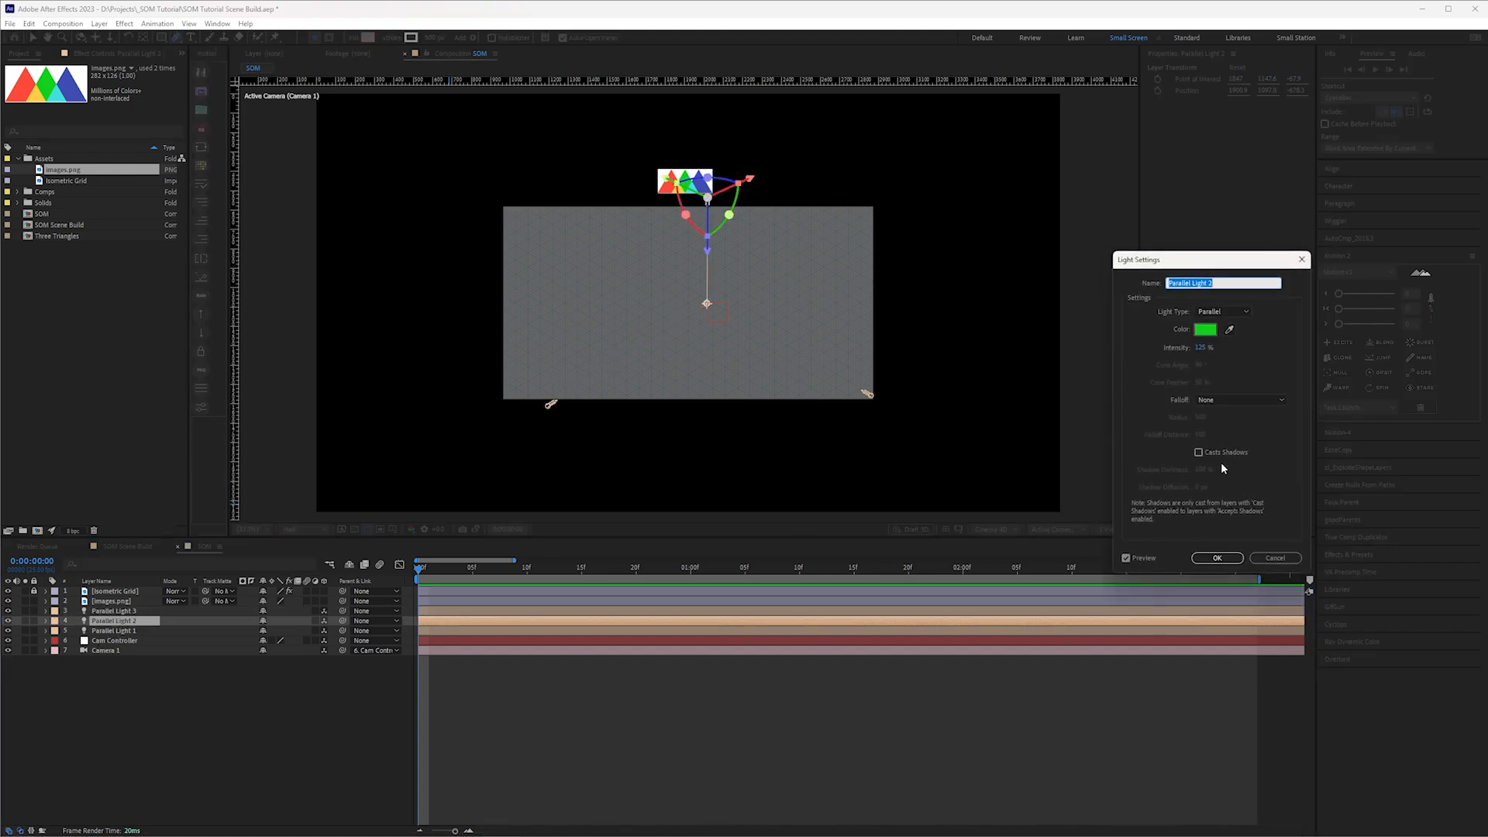
{"action": "left_click", "coordinate": [1215, 558]}
{"action": "double_click", "coordinate": [146, 630]}
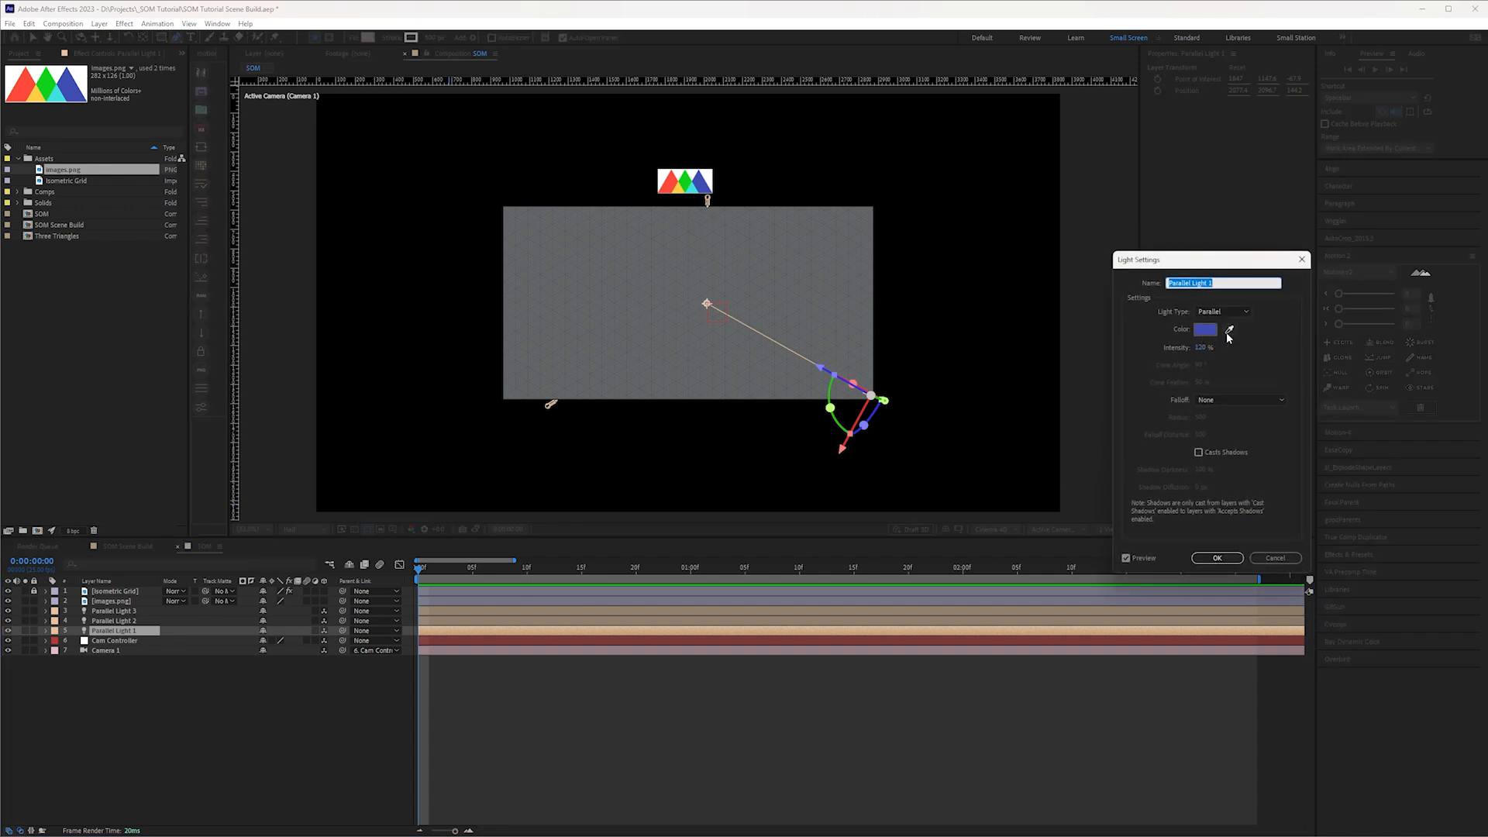
{"action": "left_click", "coordinate": [1217, 558]}
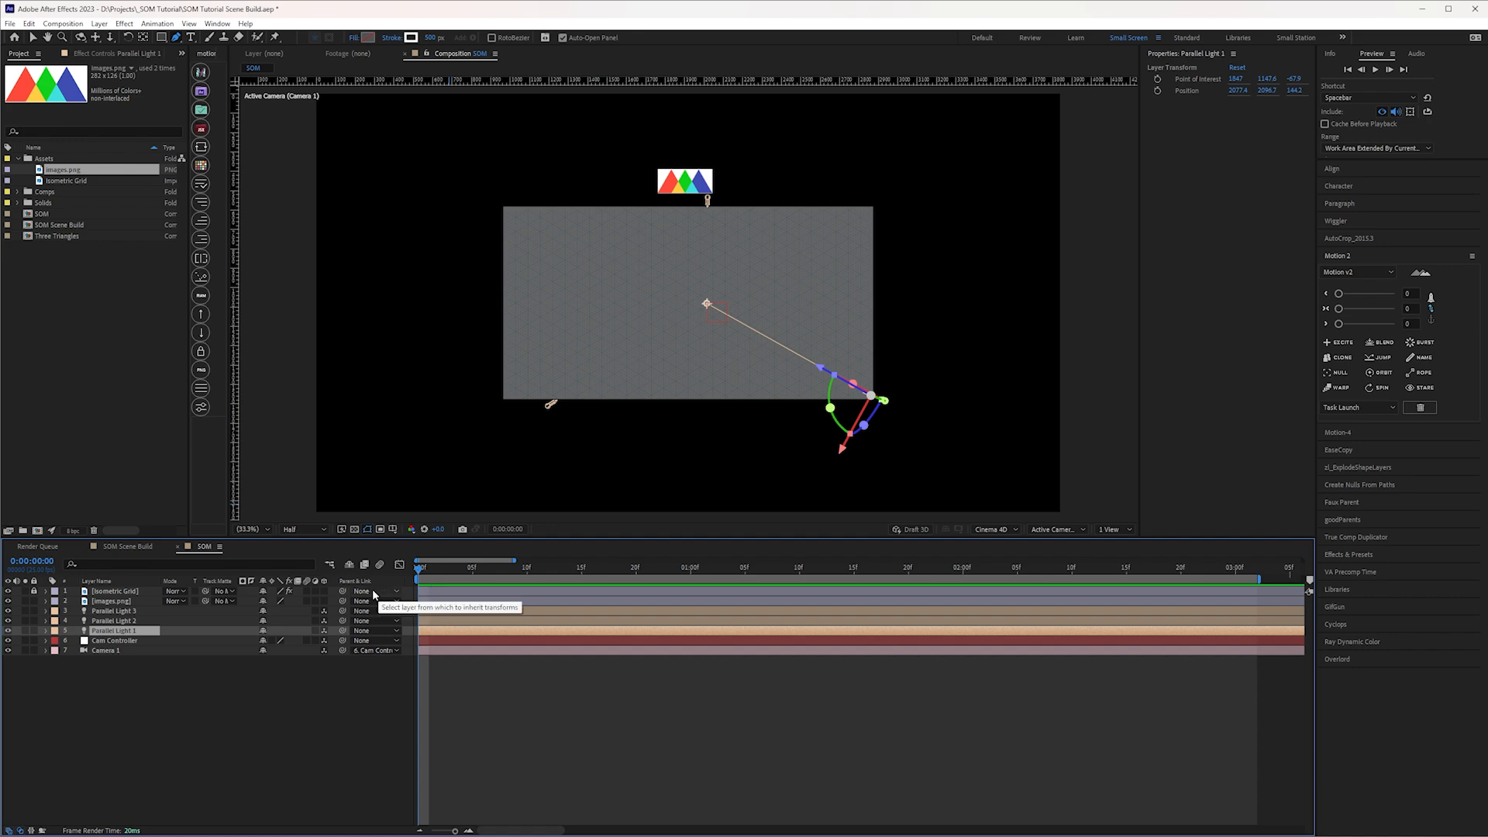
{"action": "left_click", "coordinate": [7, 602]}
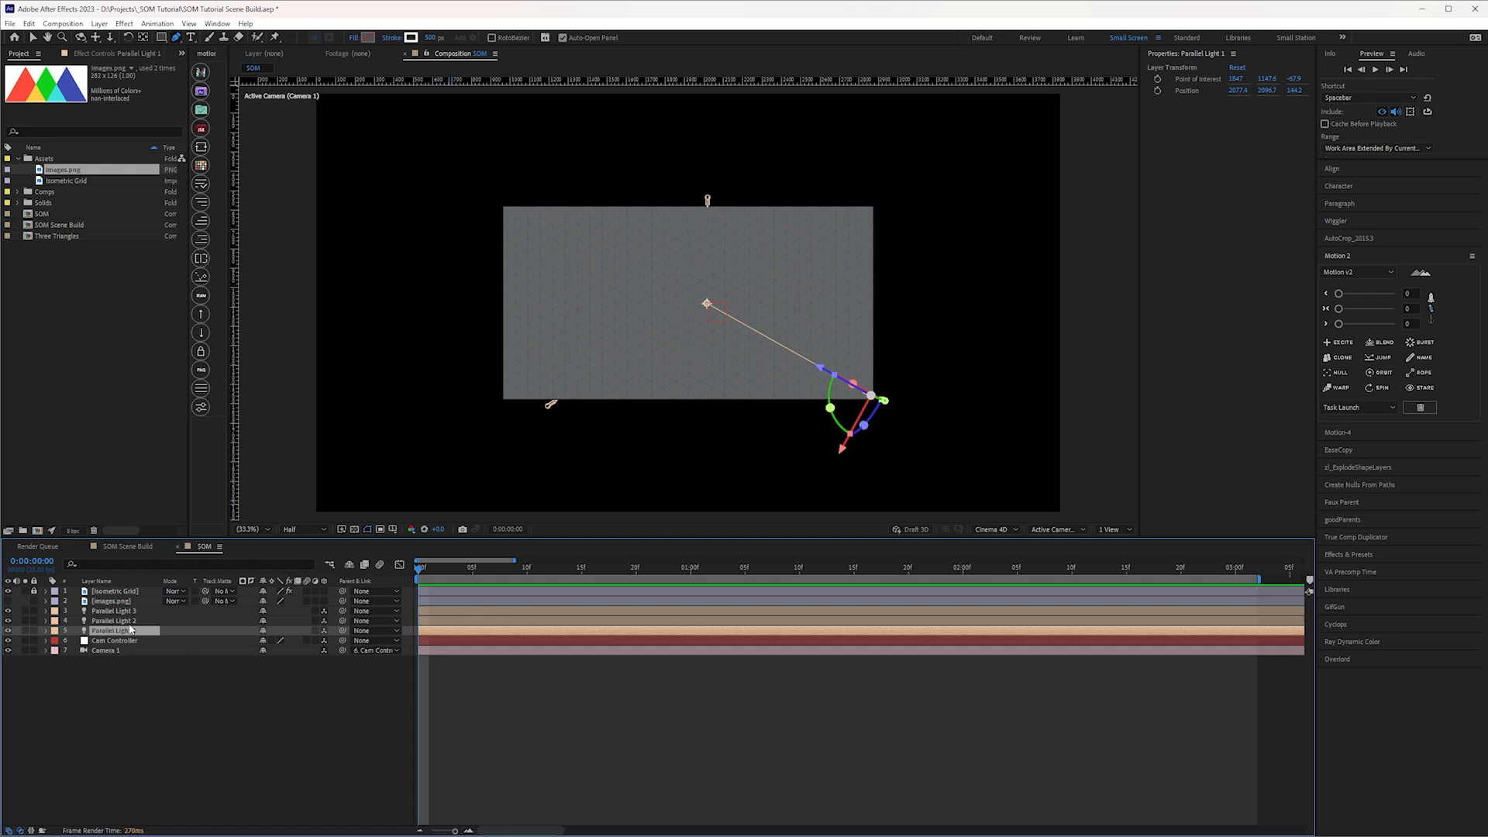
{"action": "left_click", "coordinate": [183, 678]}
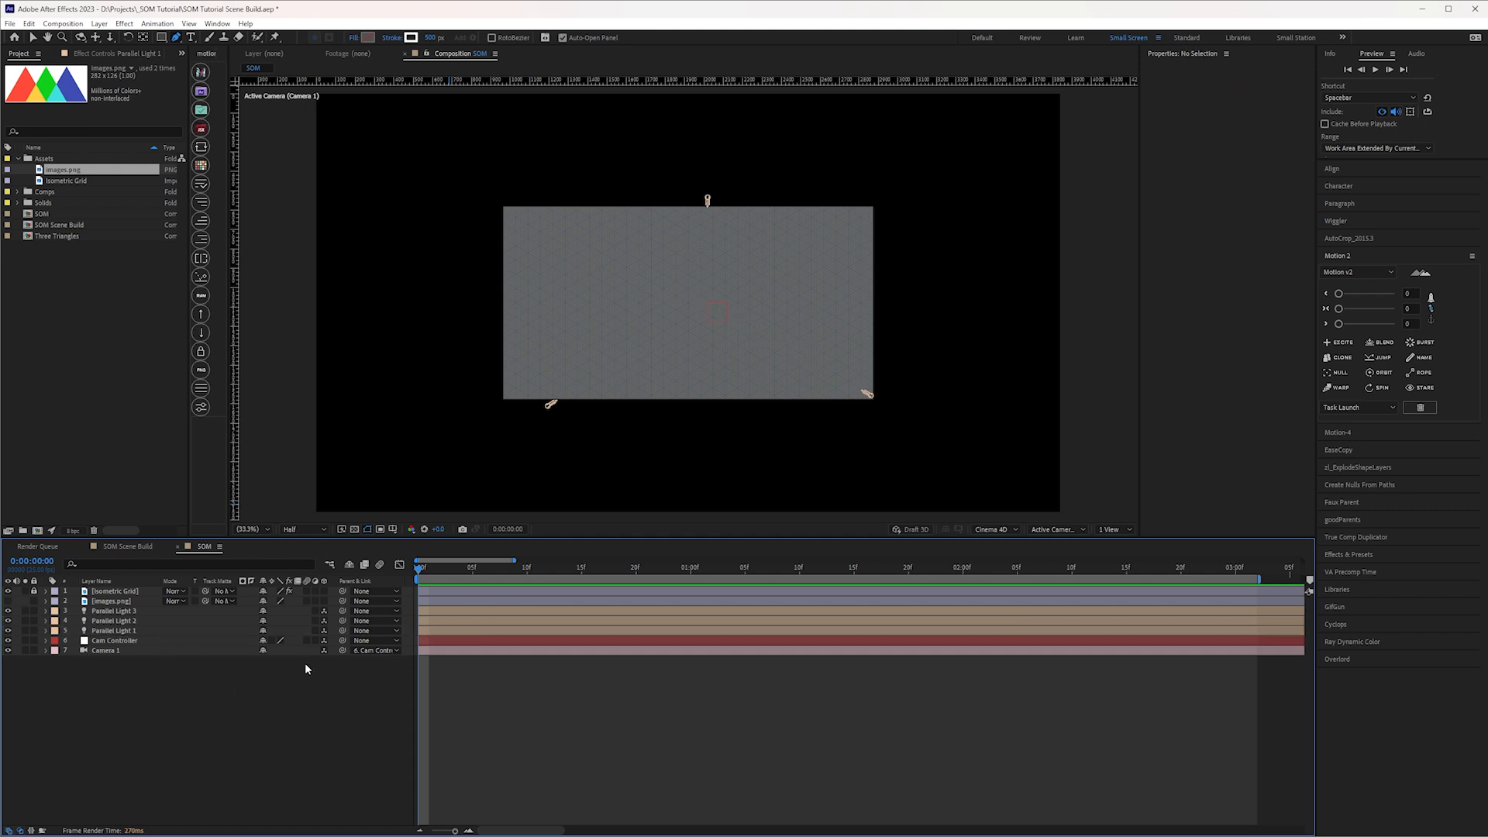
Turn on the title/action safe guides and set the composition preview resolution to Full.
{"action": "left_click", "coordinate": [393, 530]}
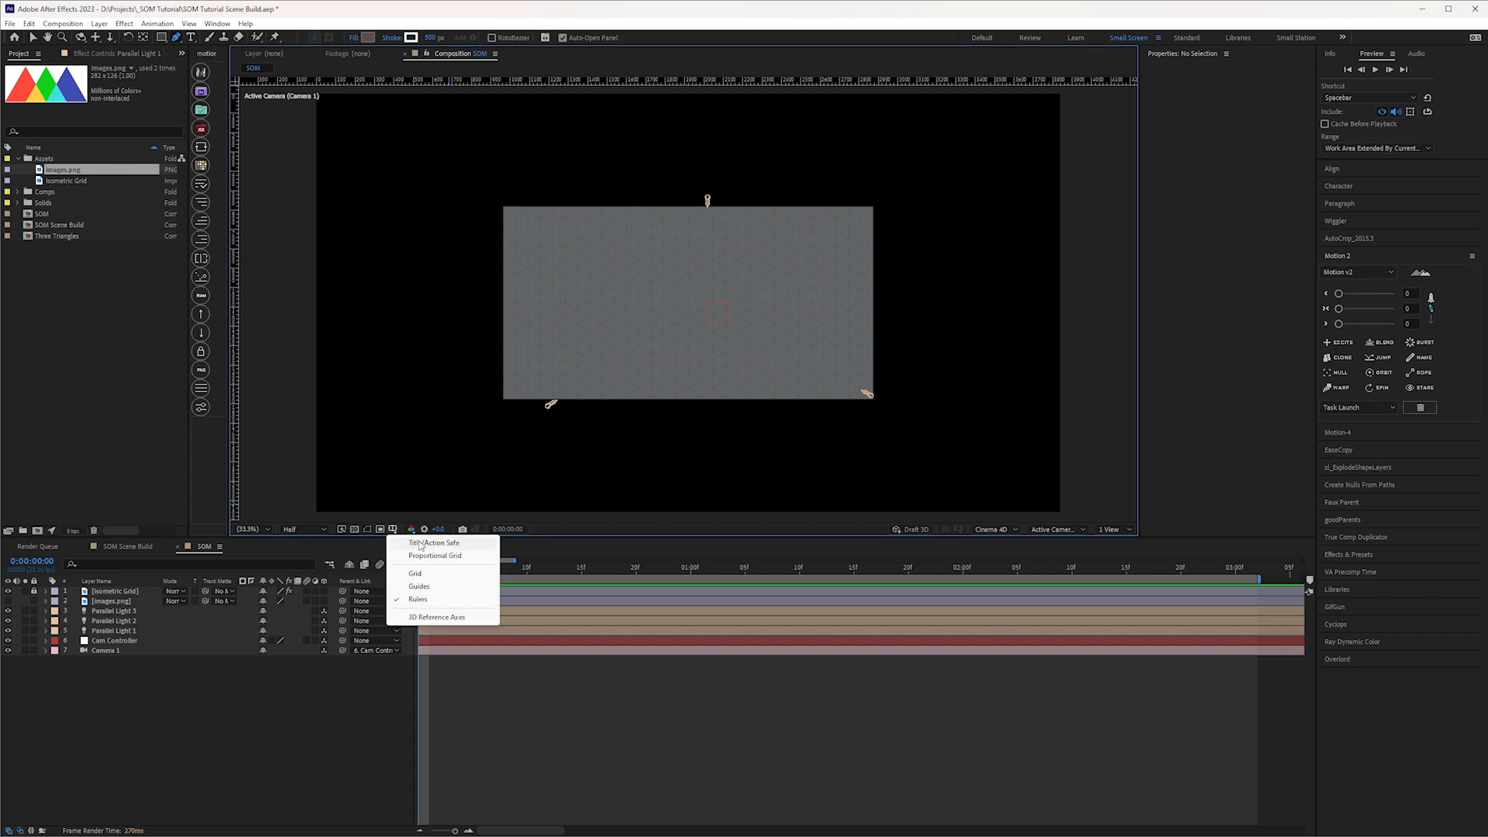
{"action": "left_click", "coordinate": [421, 545]}
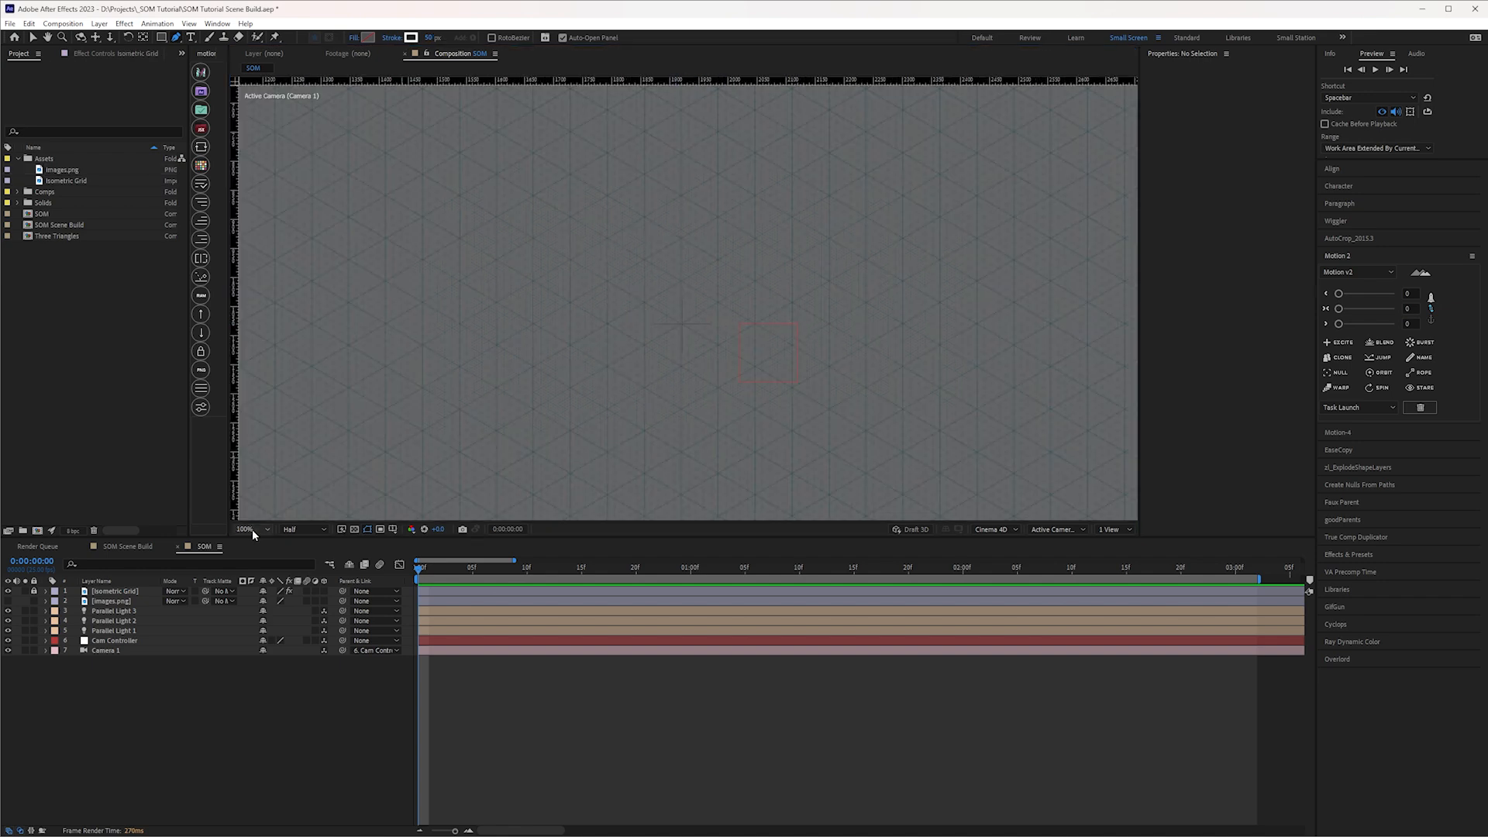
{"action": "left_click", "coordinate": [308, 525]}
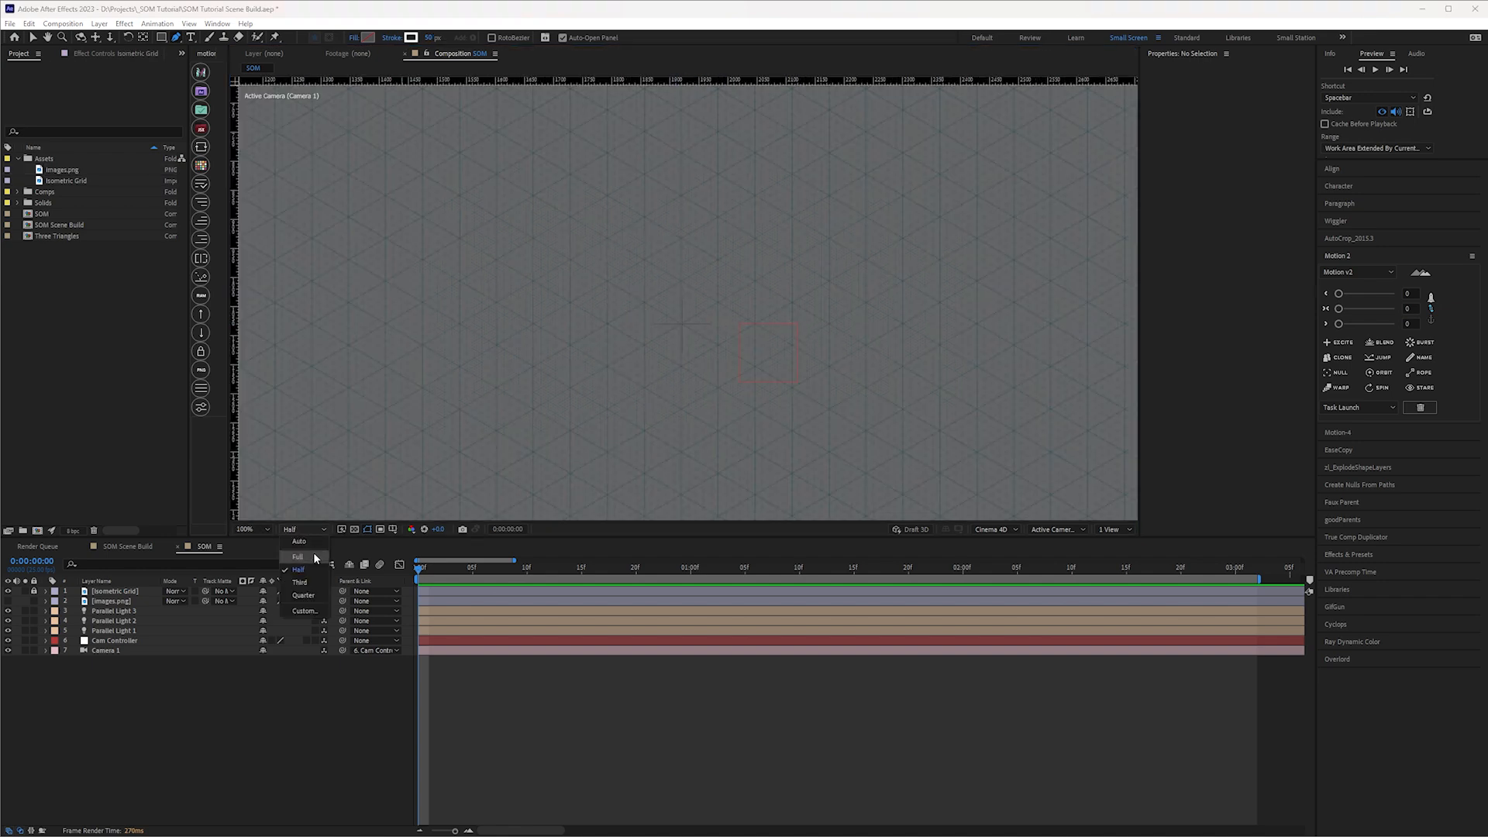
{"action": "left_click", "coordinate": [313, 552]}
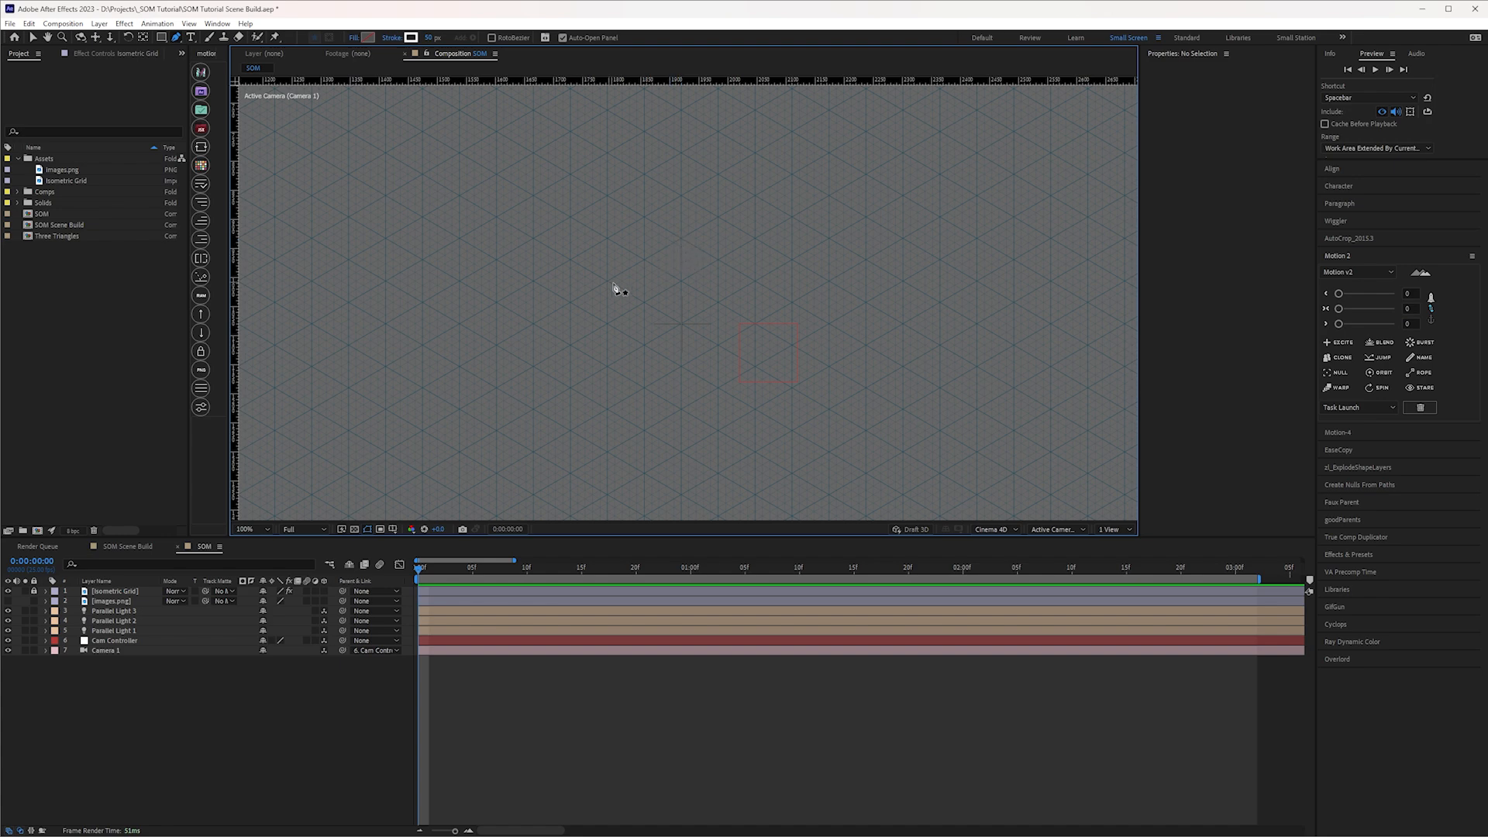
Draw a two-point stroke path along a diagonal isometric grid line above the composition centre.
{"action": "key", "text": "comma"}
{"action": "key", "text": "comma"}
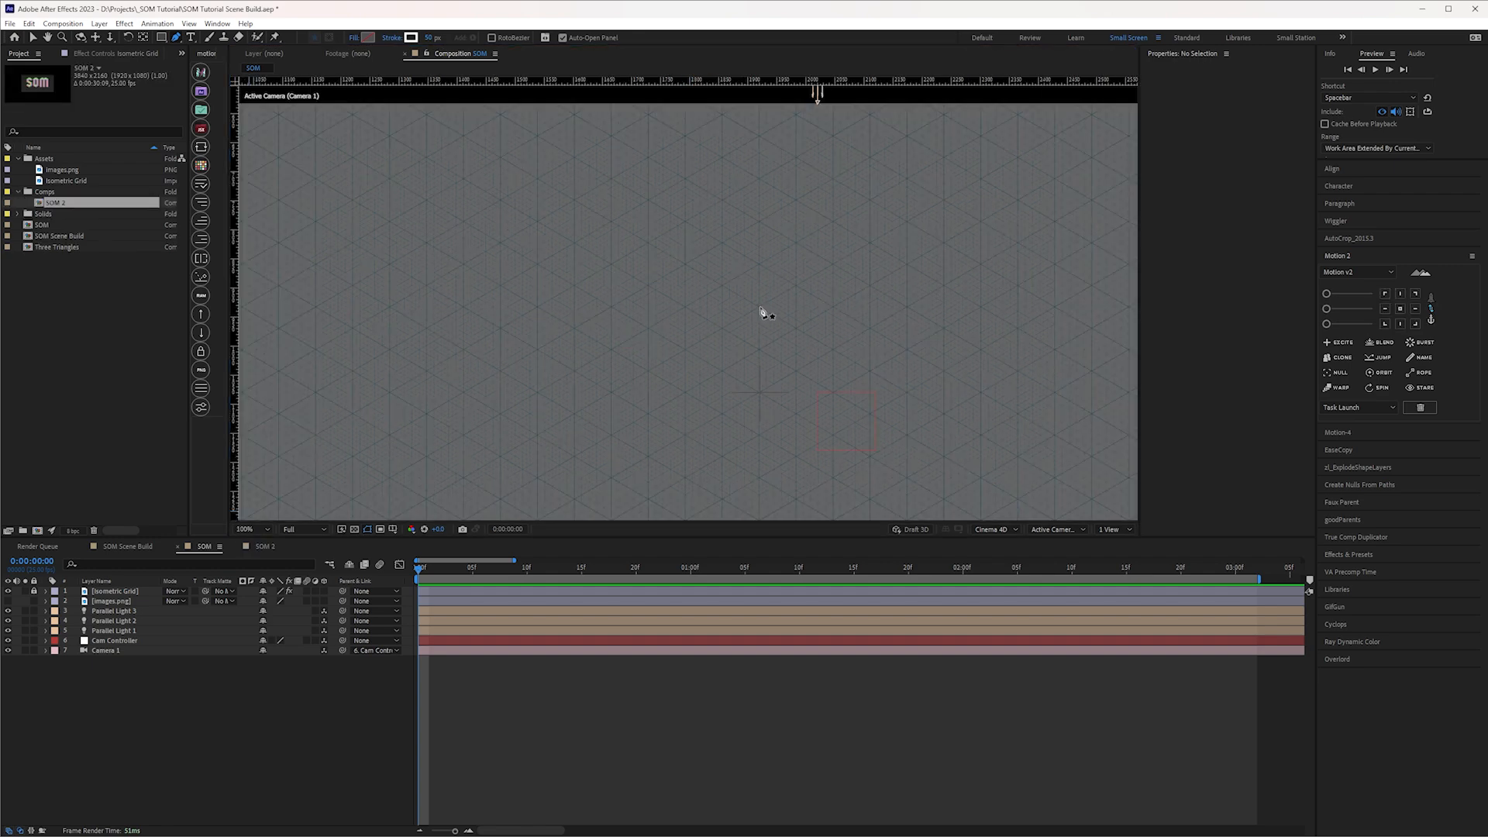
{"action": "left_click", "coordinate": [759, 264]}
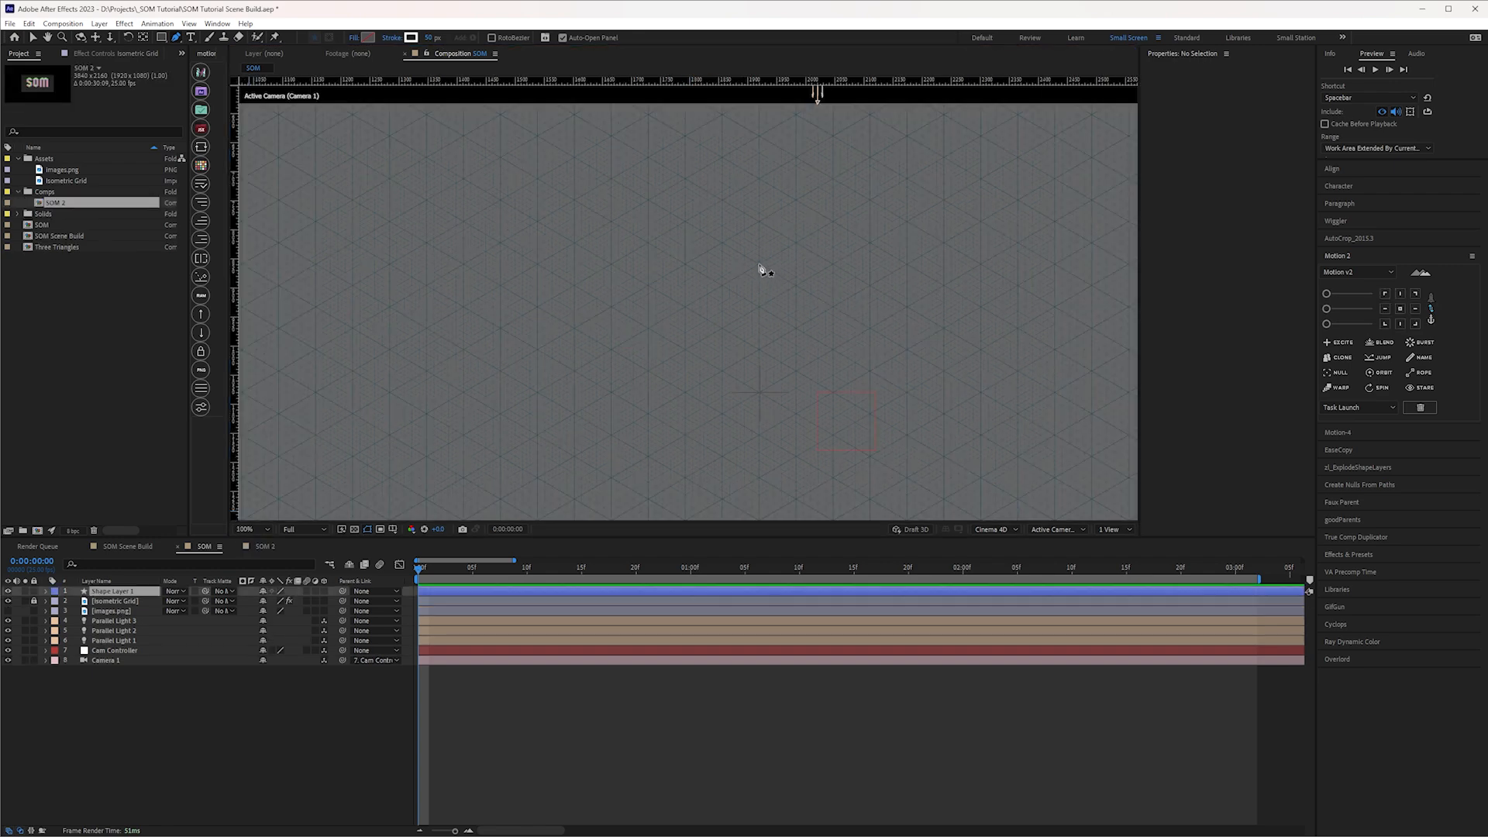
{"action": "left_click", "coordinate": [685, 307]}
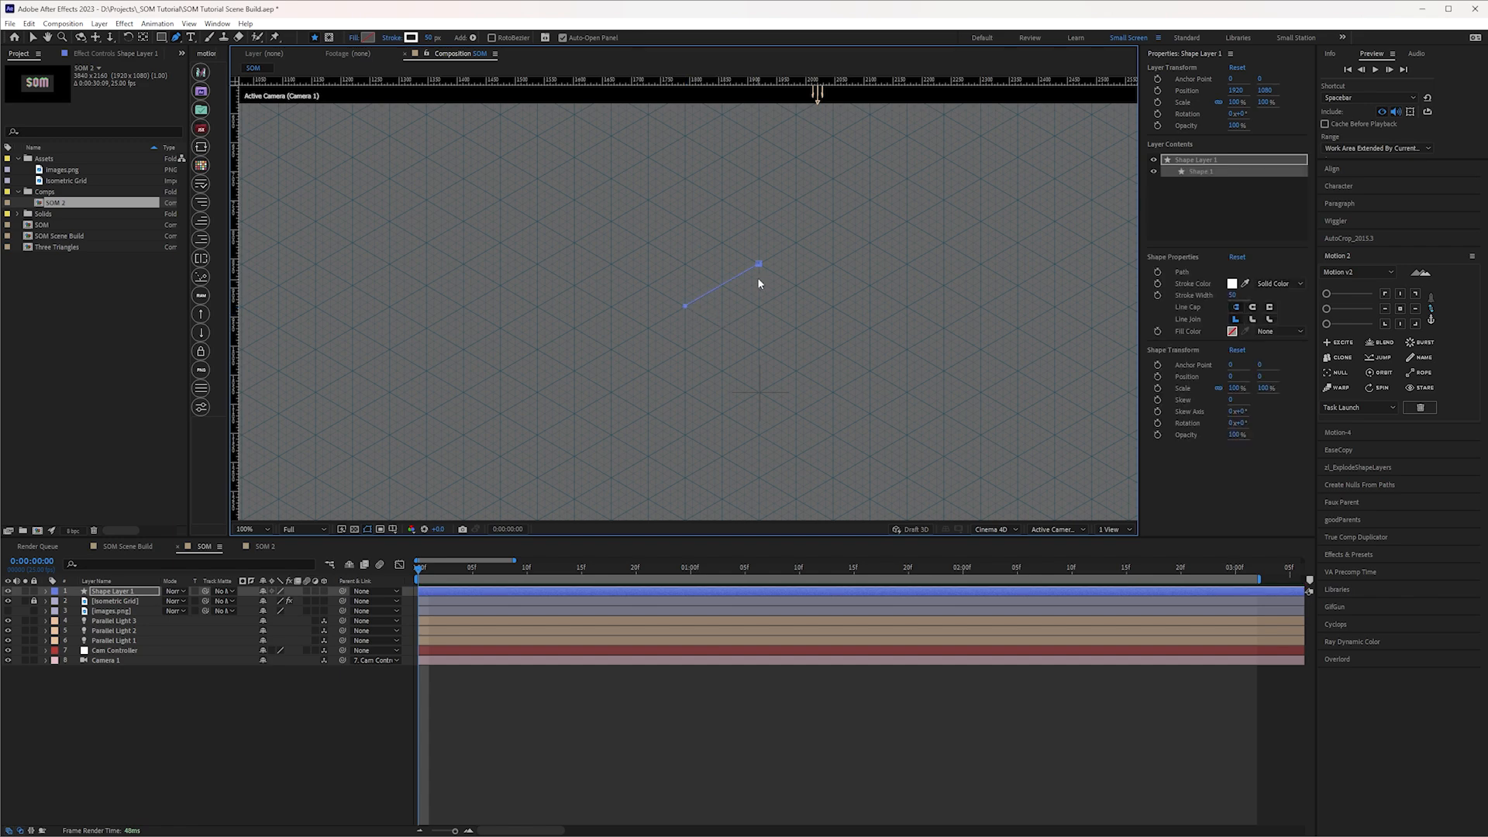
Make the new shape layer 3D and place it directly below the Isometric Grid layer.
{"action": "left_click", "coordinate": [324, 591]}
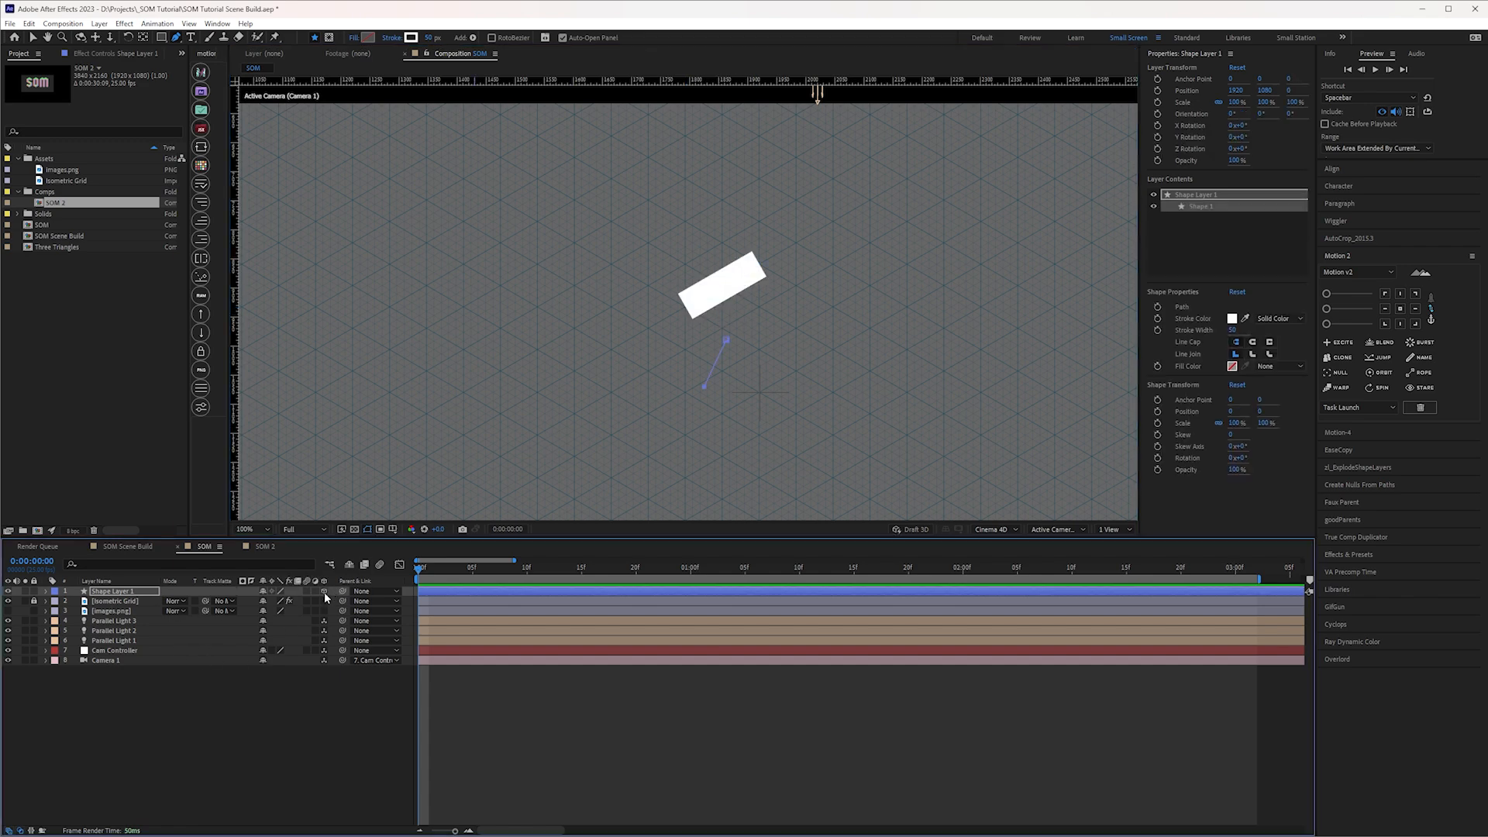
{"action": "key", "text": "v"}
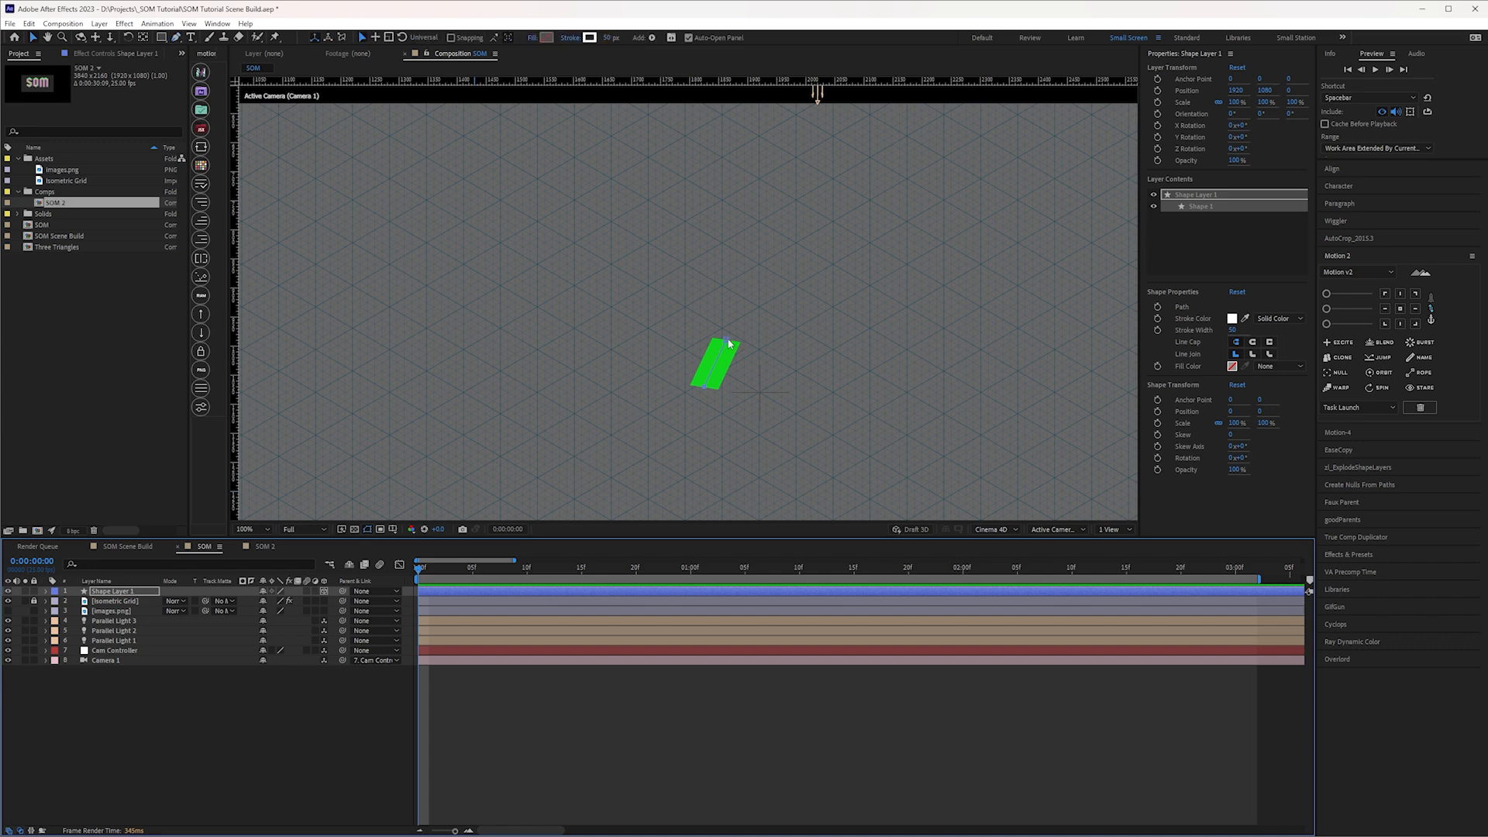
{"action": "left_click_drag", "start_coordinate": [86, 593], "coordinate": [89, 606]}
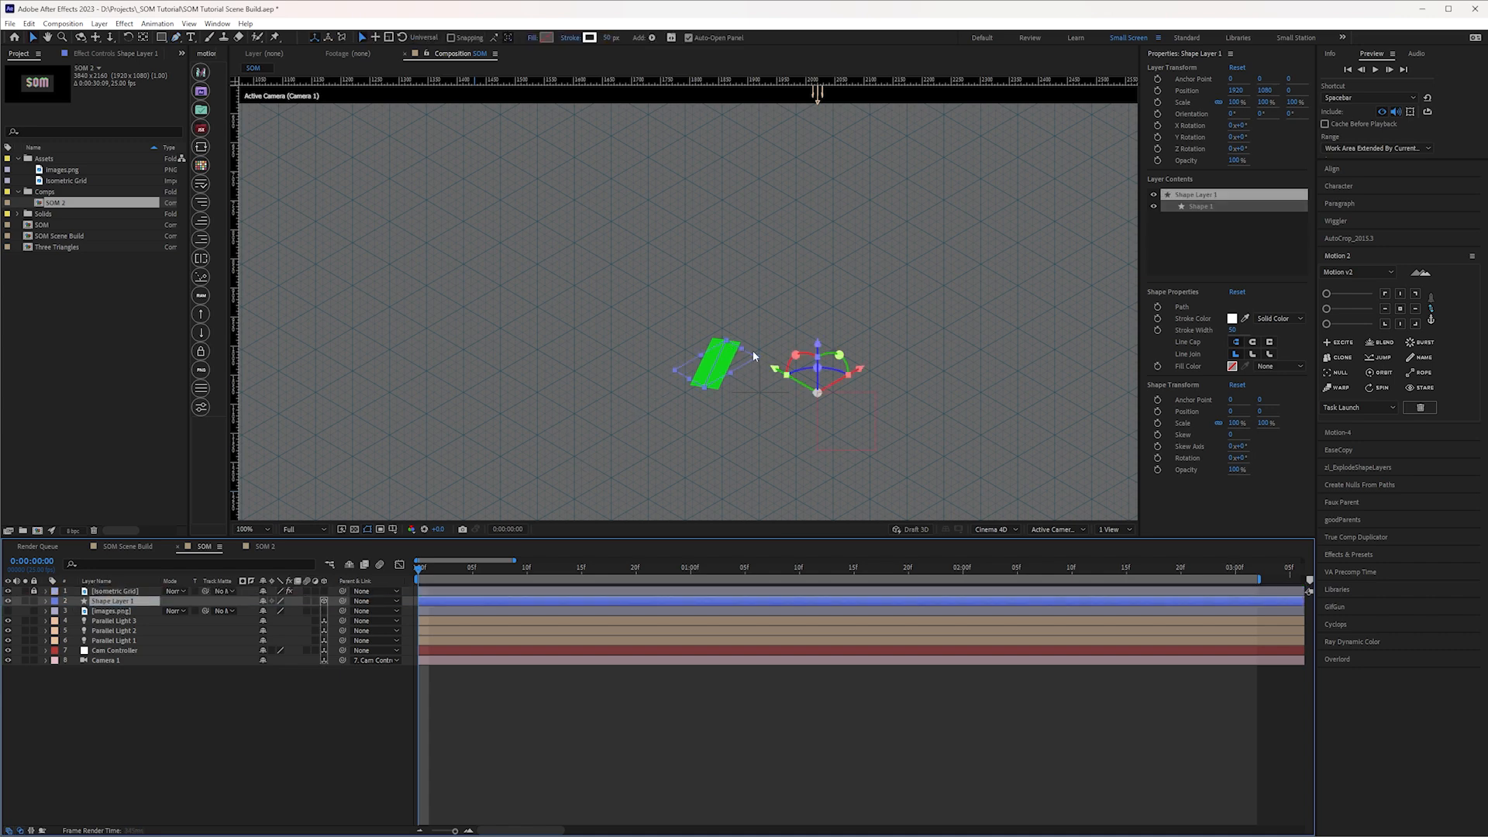
Reposition both end points of the path onto grid intersections so the stroke follows the isometric diagonal.
{"action": "scroll", "coordinate": [751, 361], "scroll_direction": "up", "scroll_amount": 2}
{"action": "key", "text": "g"}
{"action": "left_click_drag", "start_coordinate": [766, 381], "coordinate": [831, 313]}
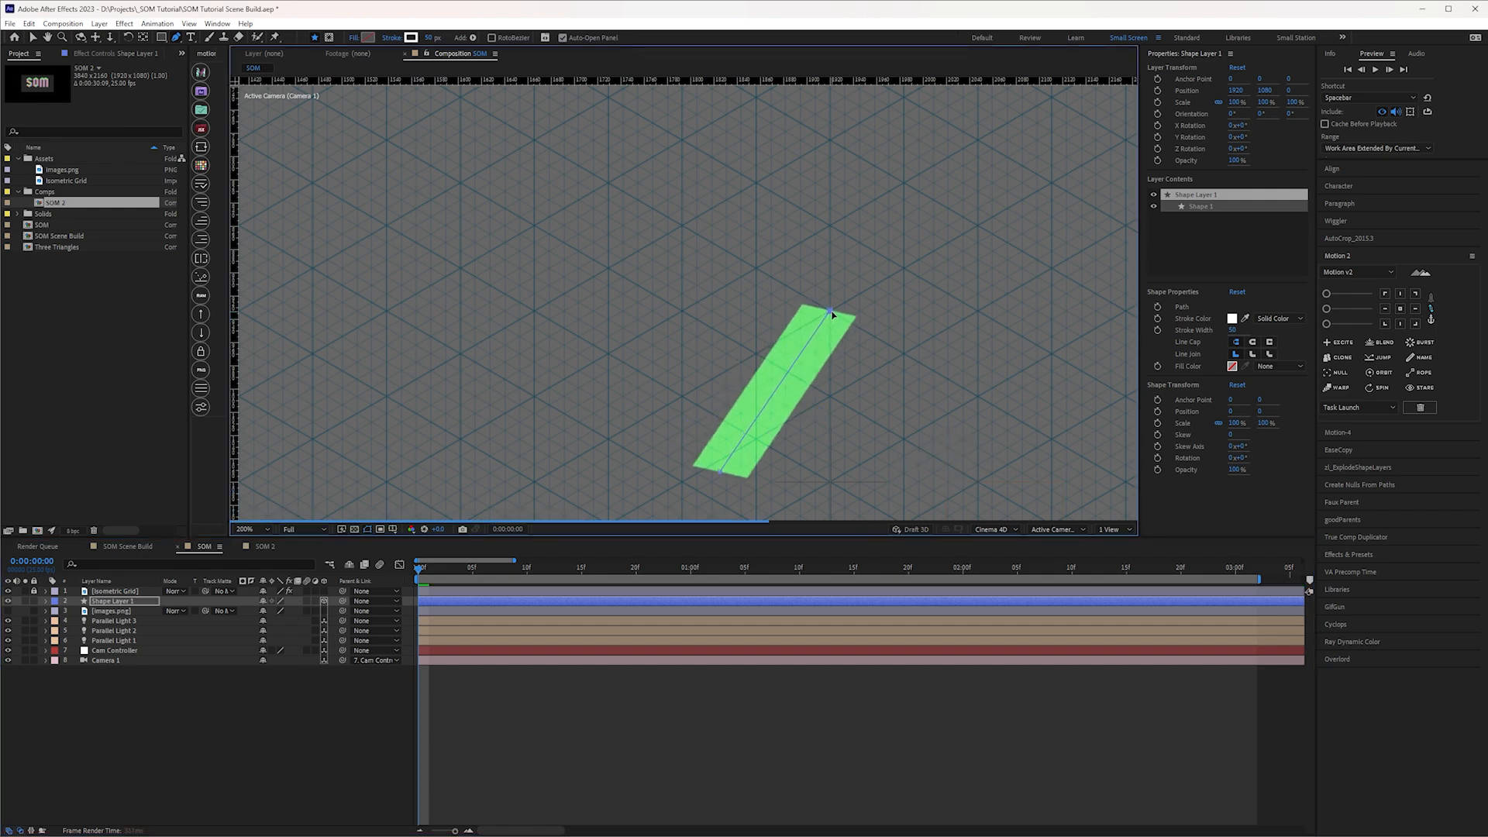
{"action": "scroll", "coordinate": [843, 331], "scroll_direction": "up", "scroll_amount": 2}
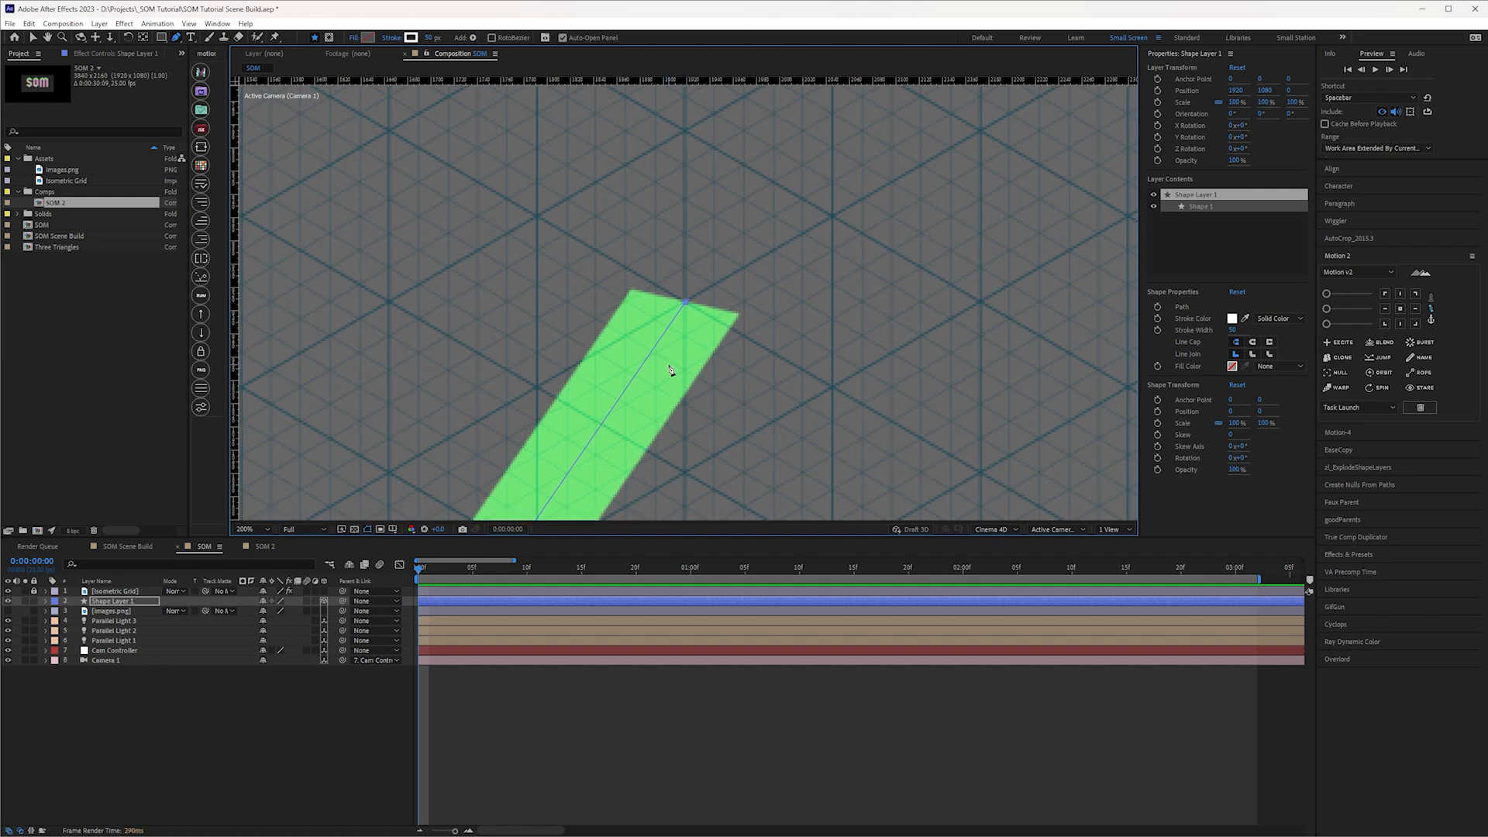
{"action": "scroll", "coordinate": [685, 303], "scroll_direction": "down", "scroll_amount": 2}
{"action": "key", "text": "v"}
{"action": "left_click_drag", "start_coordinate": [579, 463], "coordinate": [540, 390]}
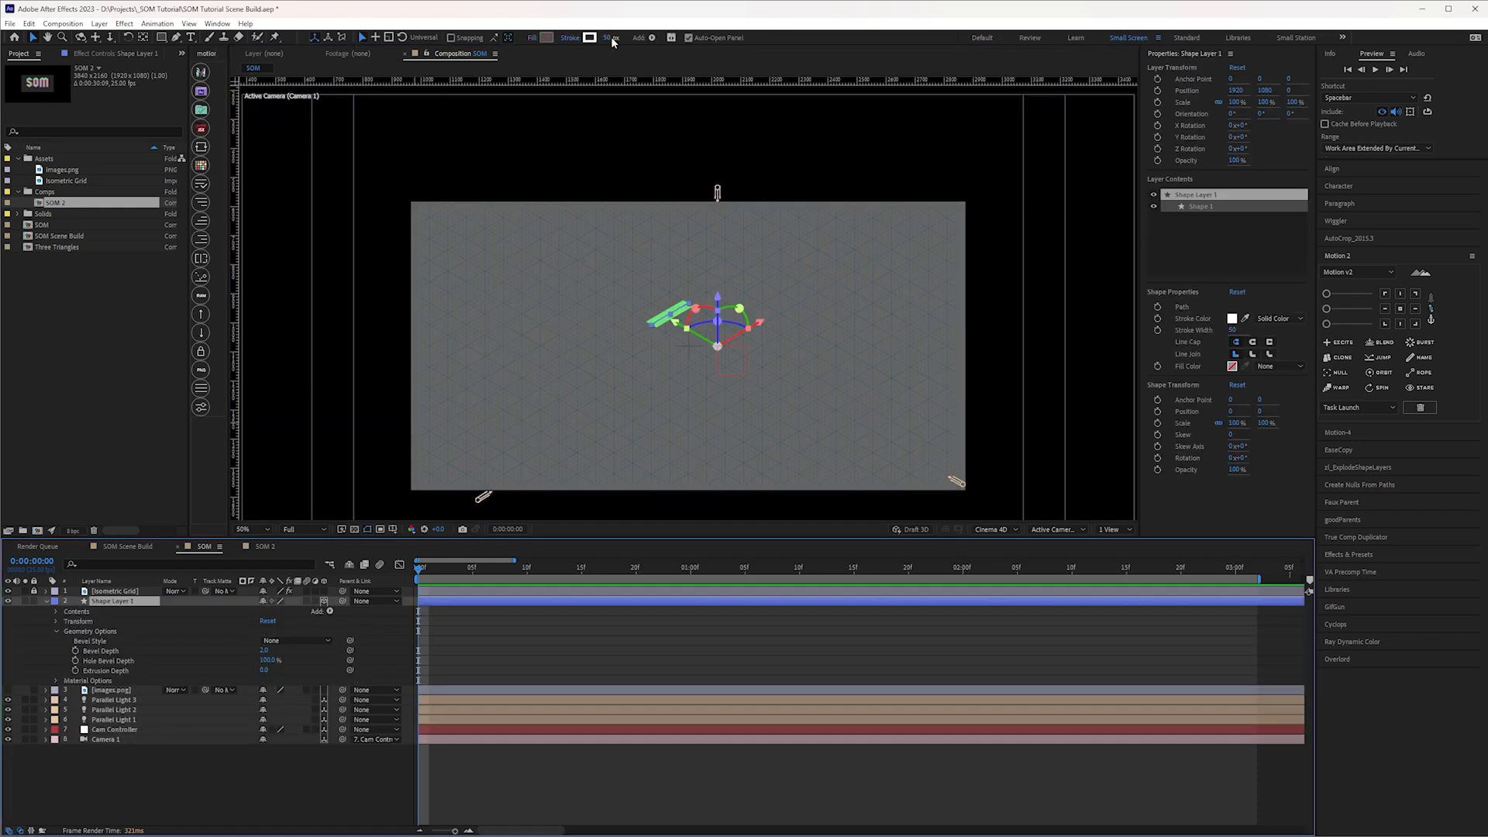
Check the shape's stroke width and set its extrusion depth to 50.
{"action": "left_click", "coordinate": [610, 38]}
{"action": "key", "text": "Return"}
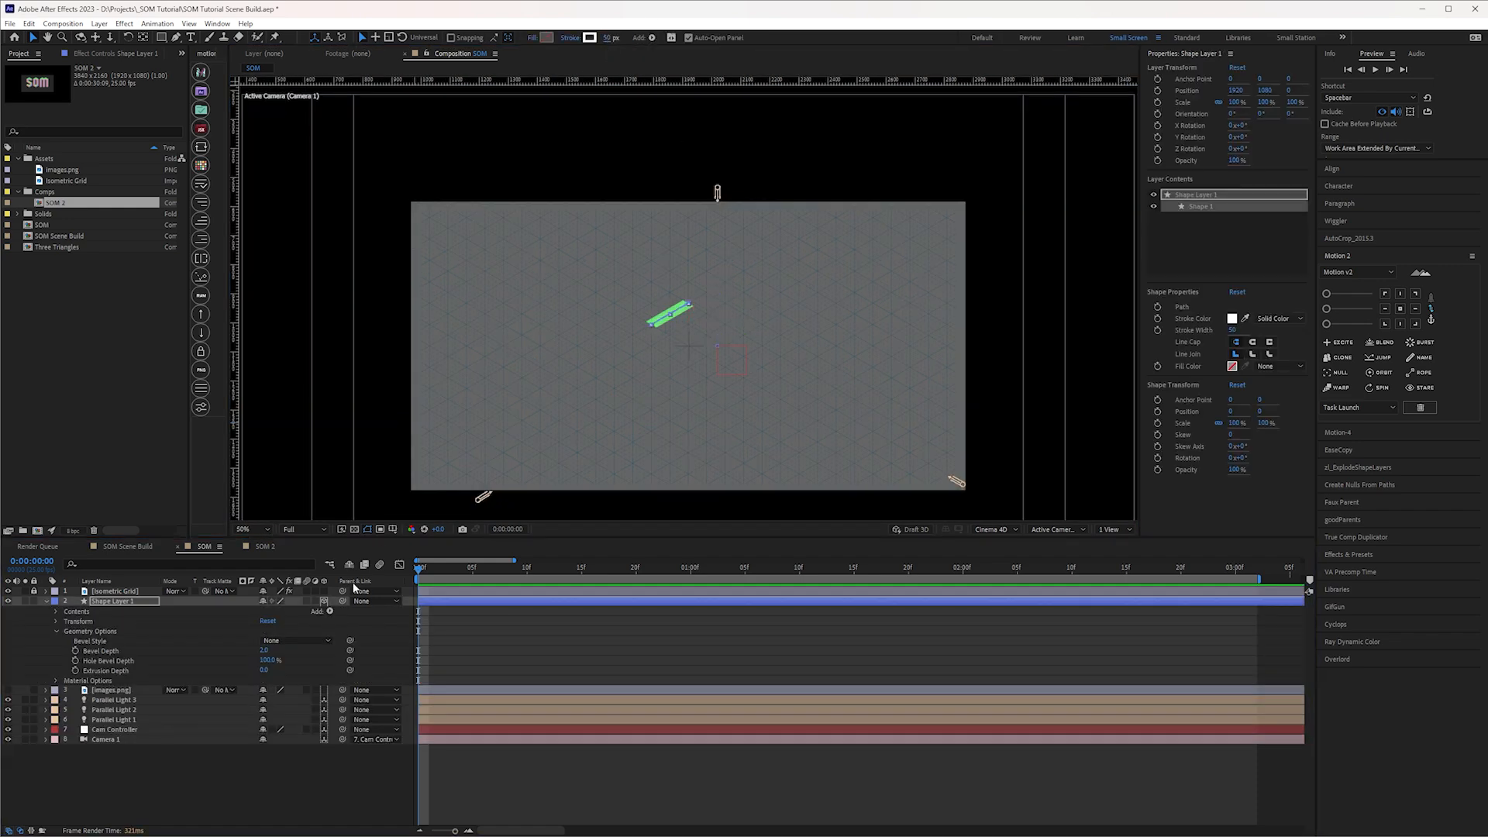
{"action": "left_click", "coordinate": [264, 671]}
{"action": "type", "text": "50"}
{"action": "key", "text": "Return"}
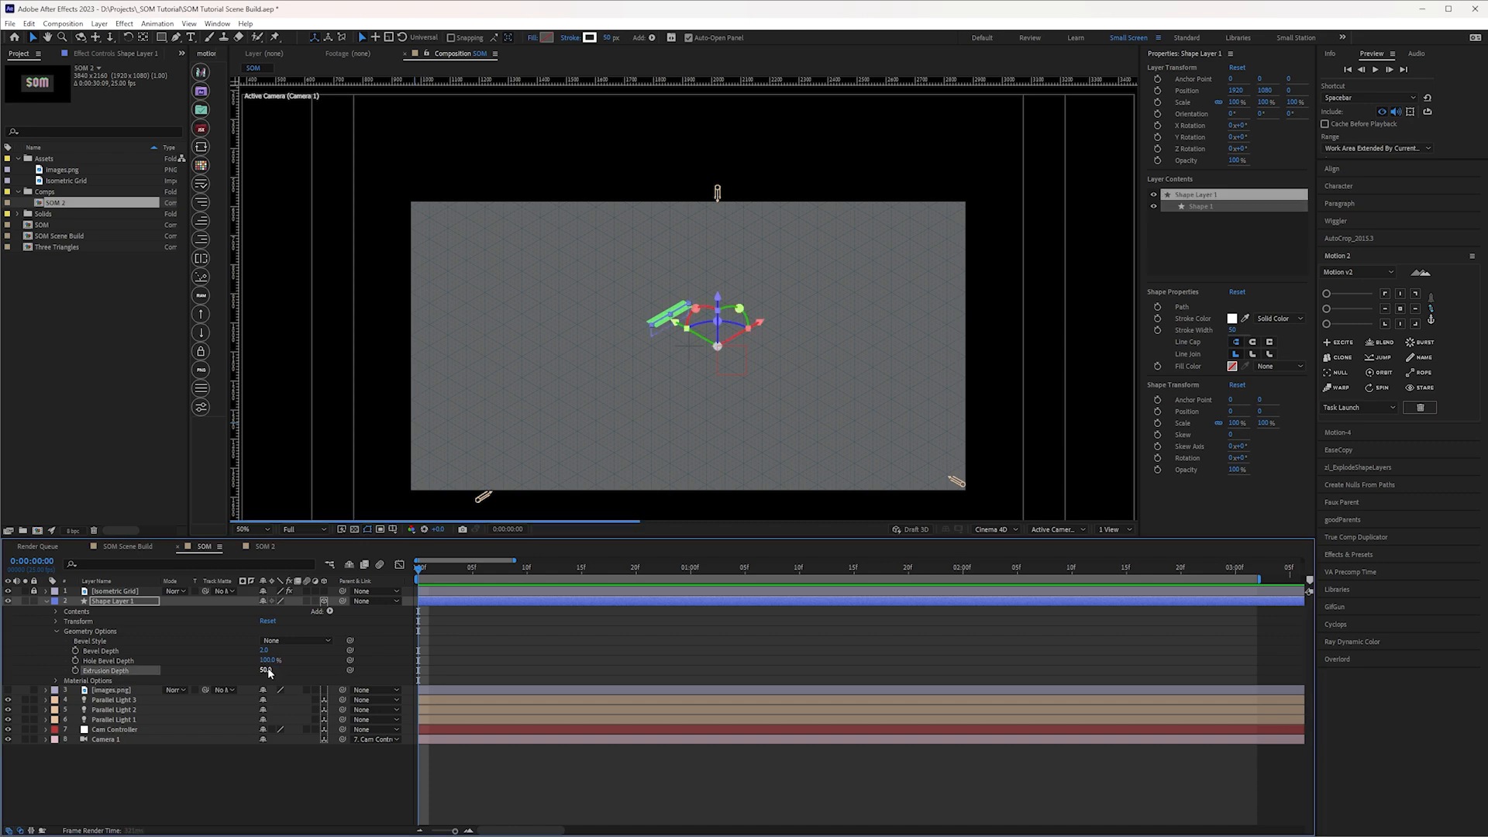
Extend the path from its upper end to a third grid intersection, forming a chevron that points up.
{"action": "key", "text": "period"}
{"action": "key", "text": "g"}
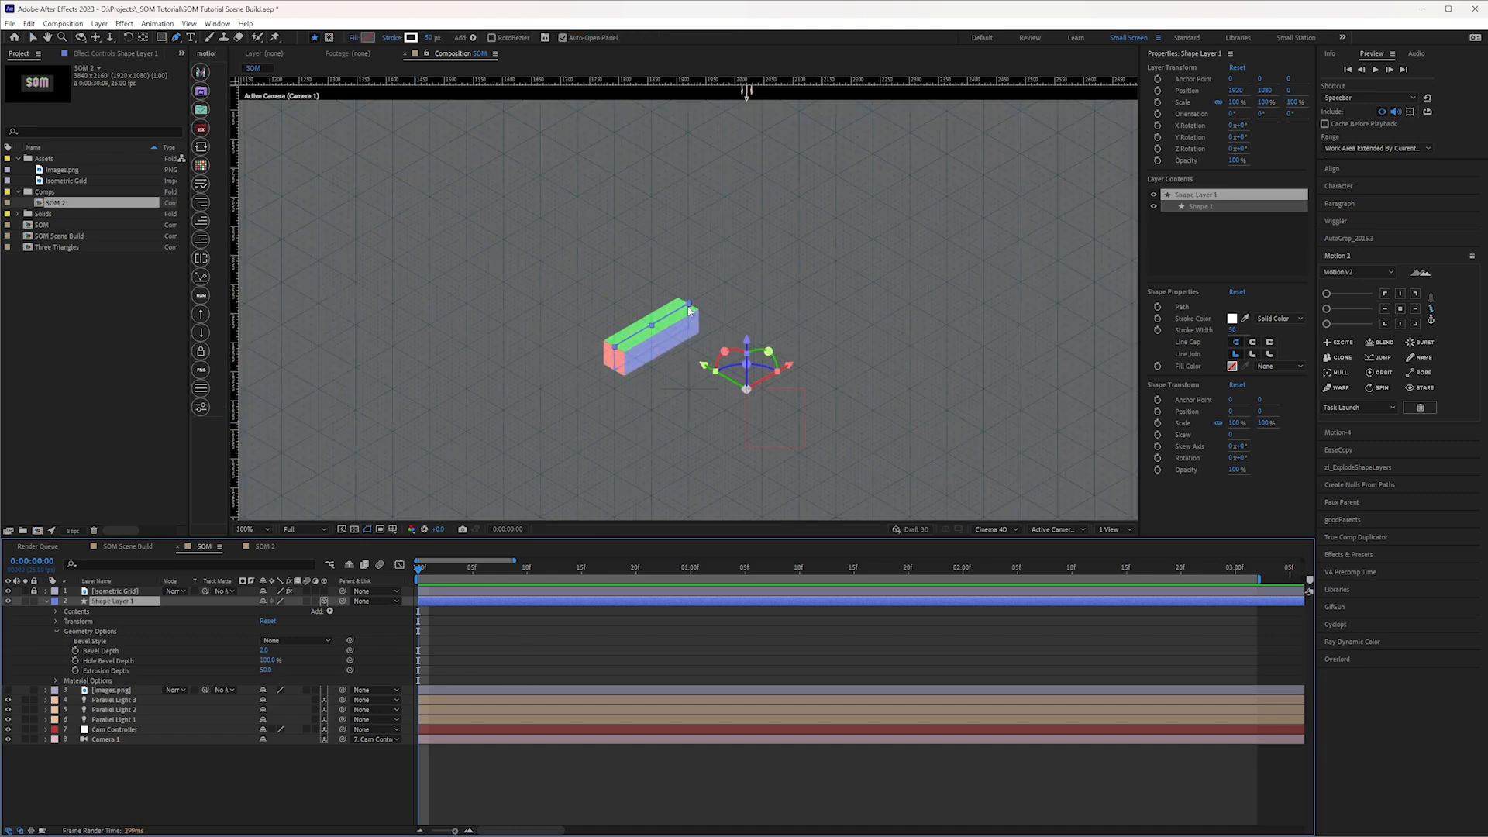
{"action": "left_click", "coordinate": [689, 304]}
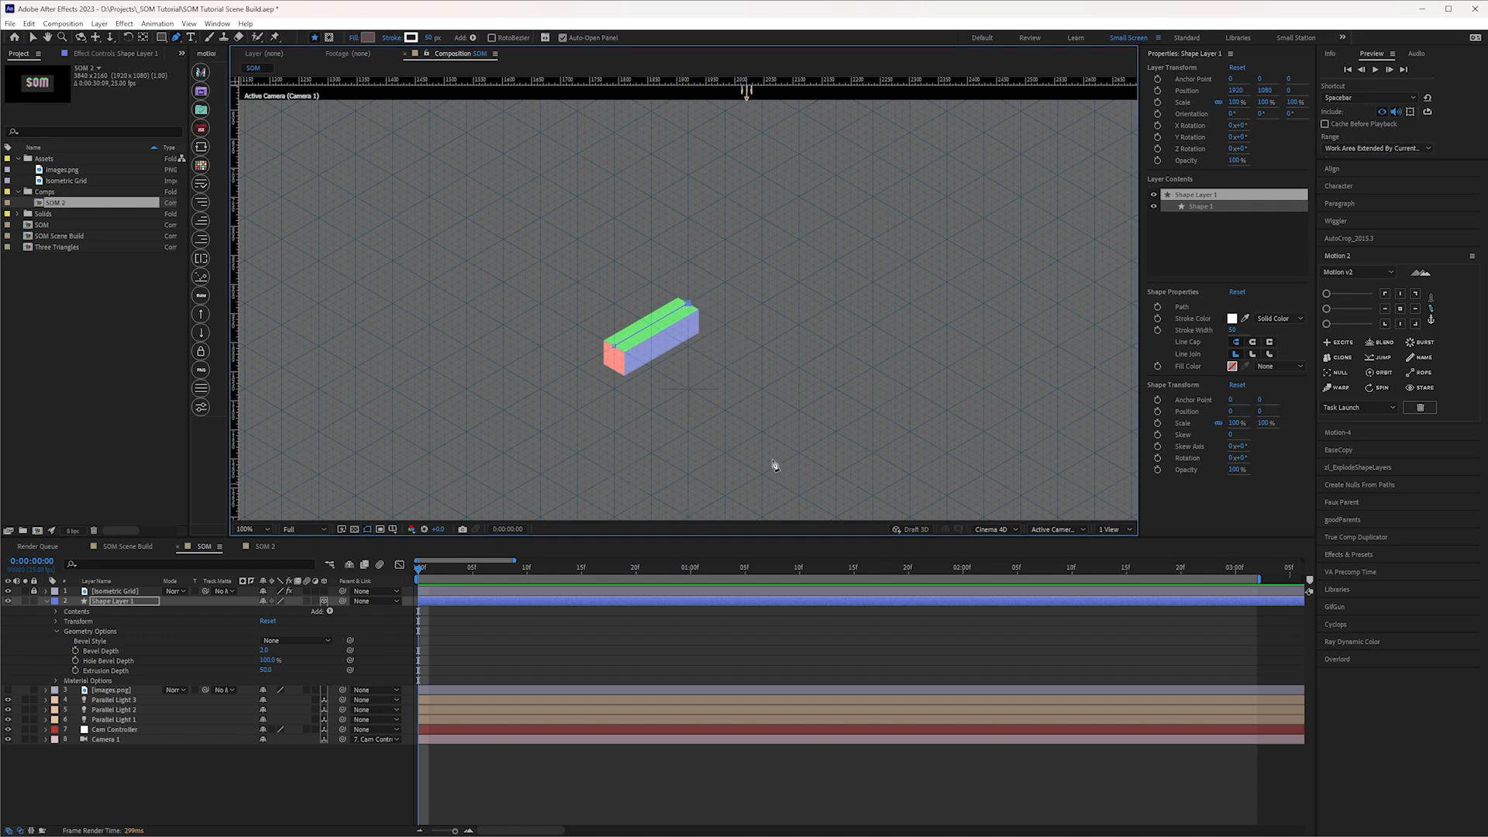
{"action": "left_click", "coordinate": [761, 346]}
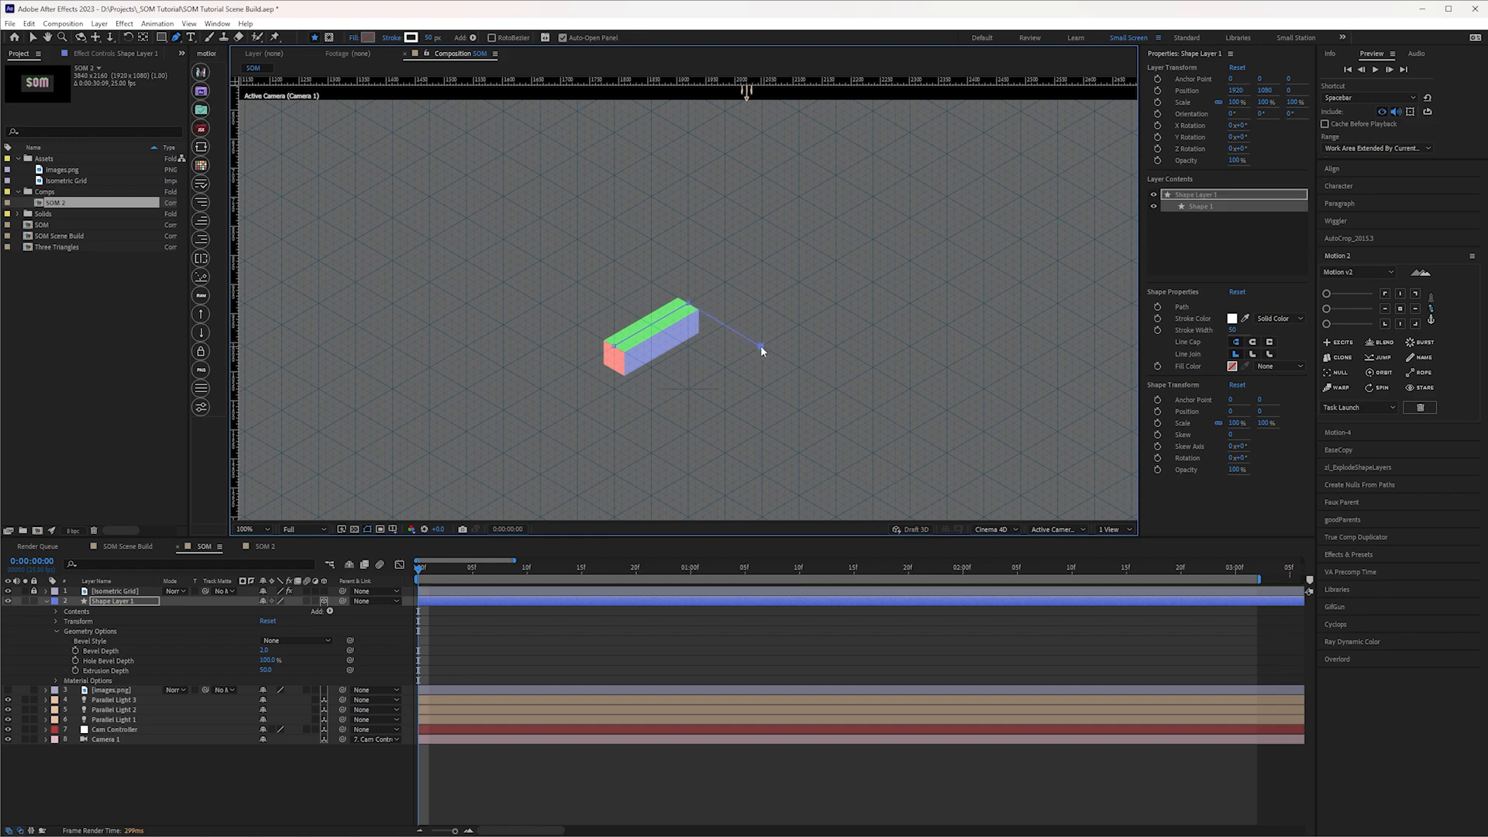
{"action": "scroll", "coordinate": [772, 360], "scroll_direction": "up", "scroll_amount": 4}
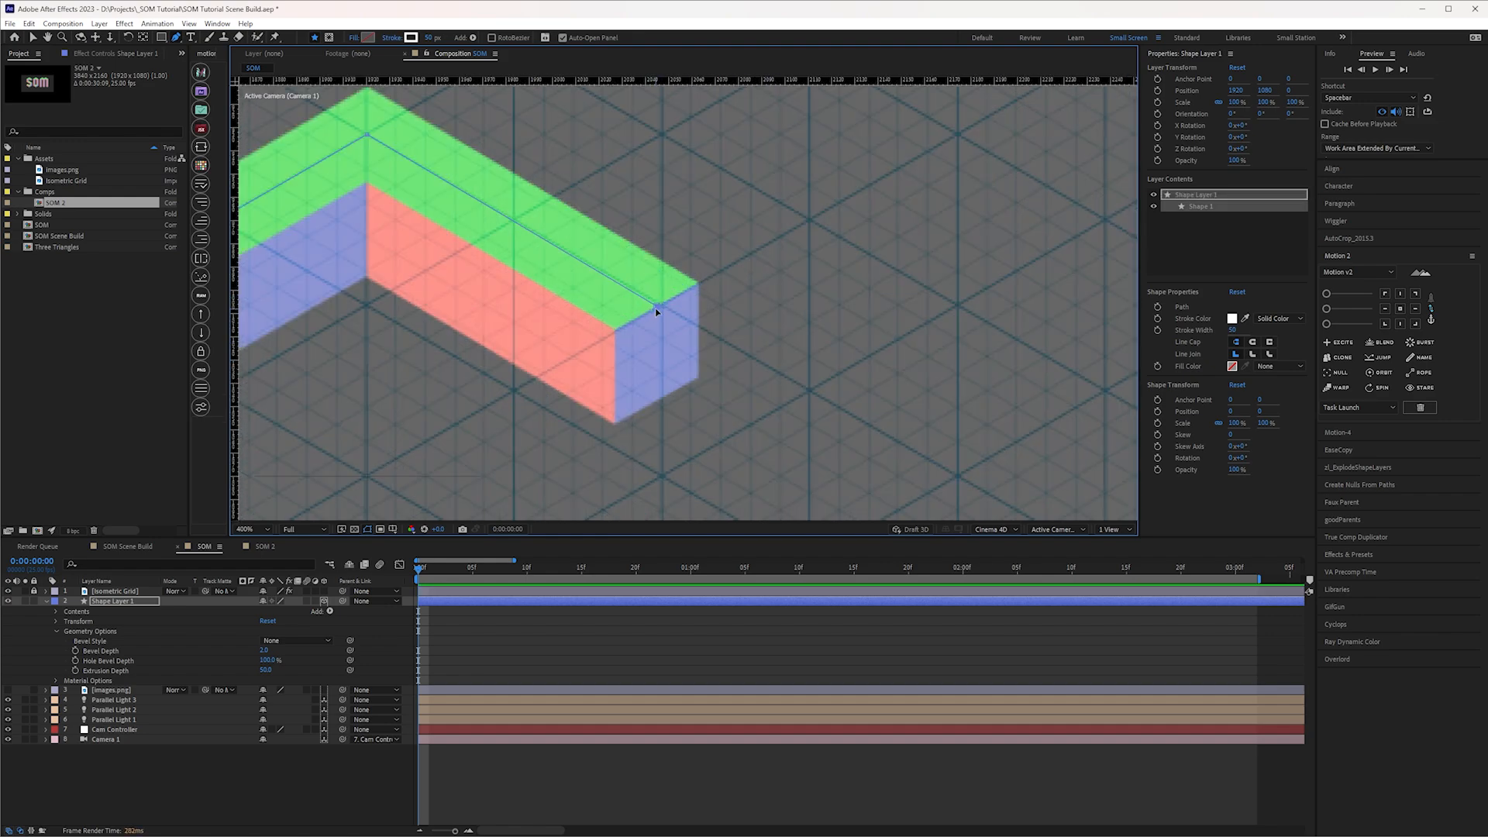
{"action": "scroll", "coordinate": [656, 317], "scroll_direction": "down", "scroll_amount": 2}
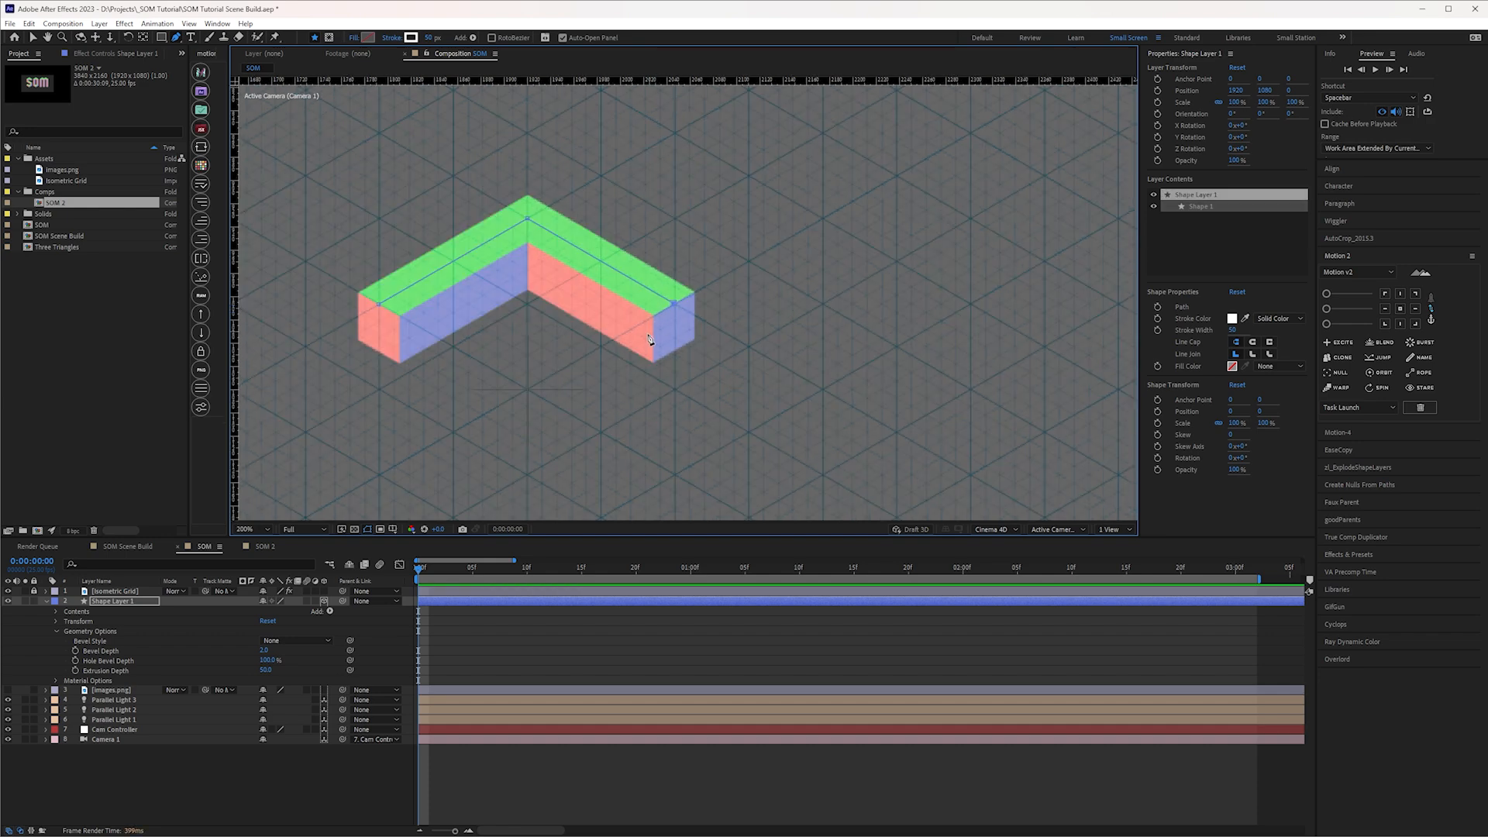
{"action": "scroll", "coordinate": [656, 328], "scroll_direction": "down", "scroll_amount": 1}
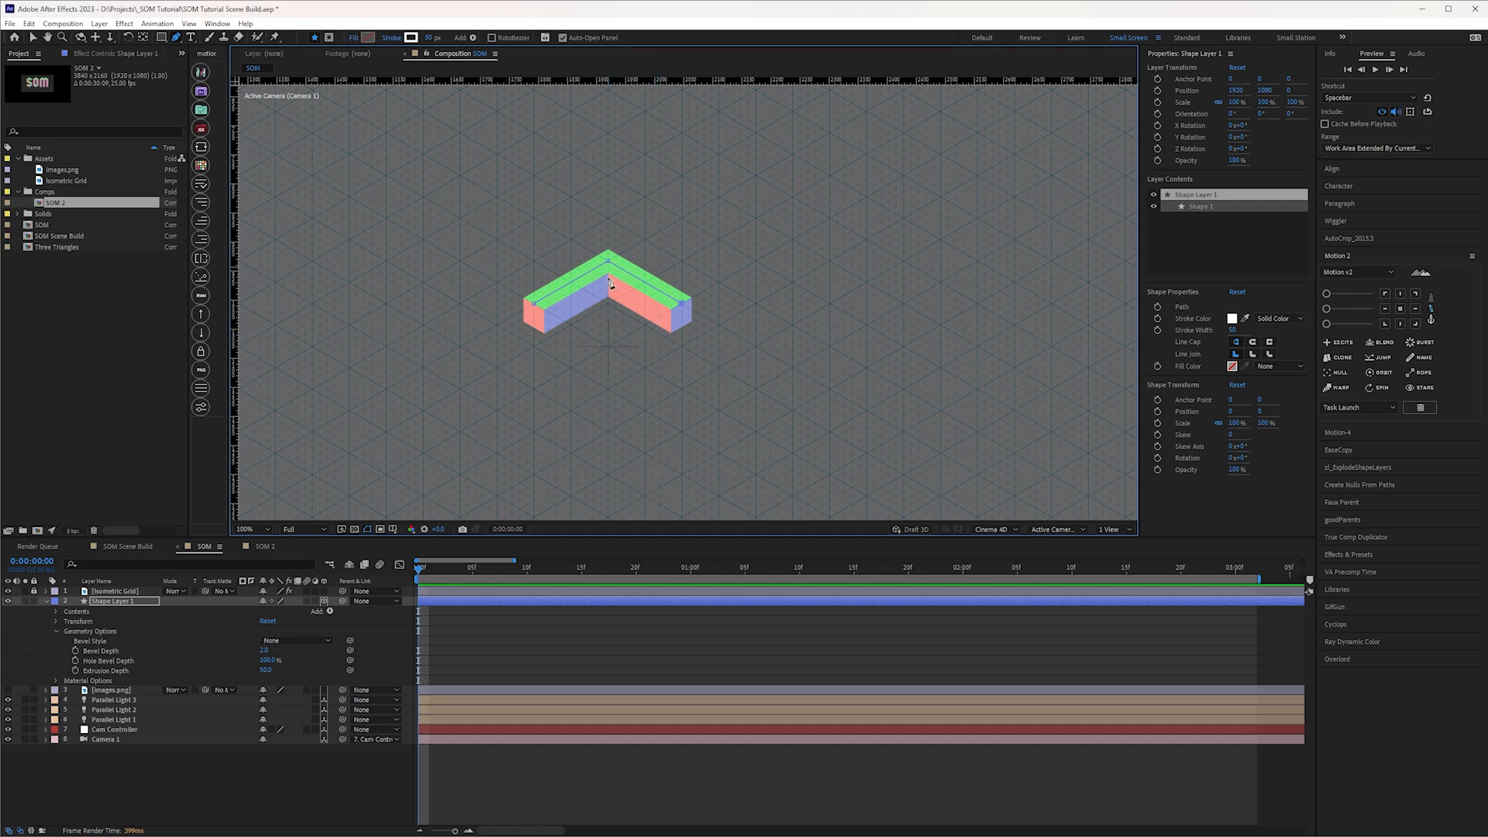
Rename the chevron layer as O1 and move a duplicate of it down along the Z axis to about 364.
{"action": "type", "text": "O1"}
{"action": "key", "text": "Return"}
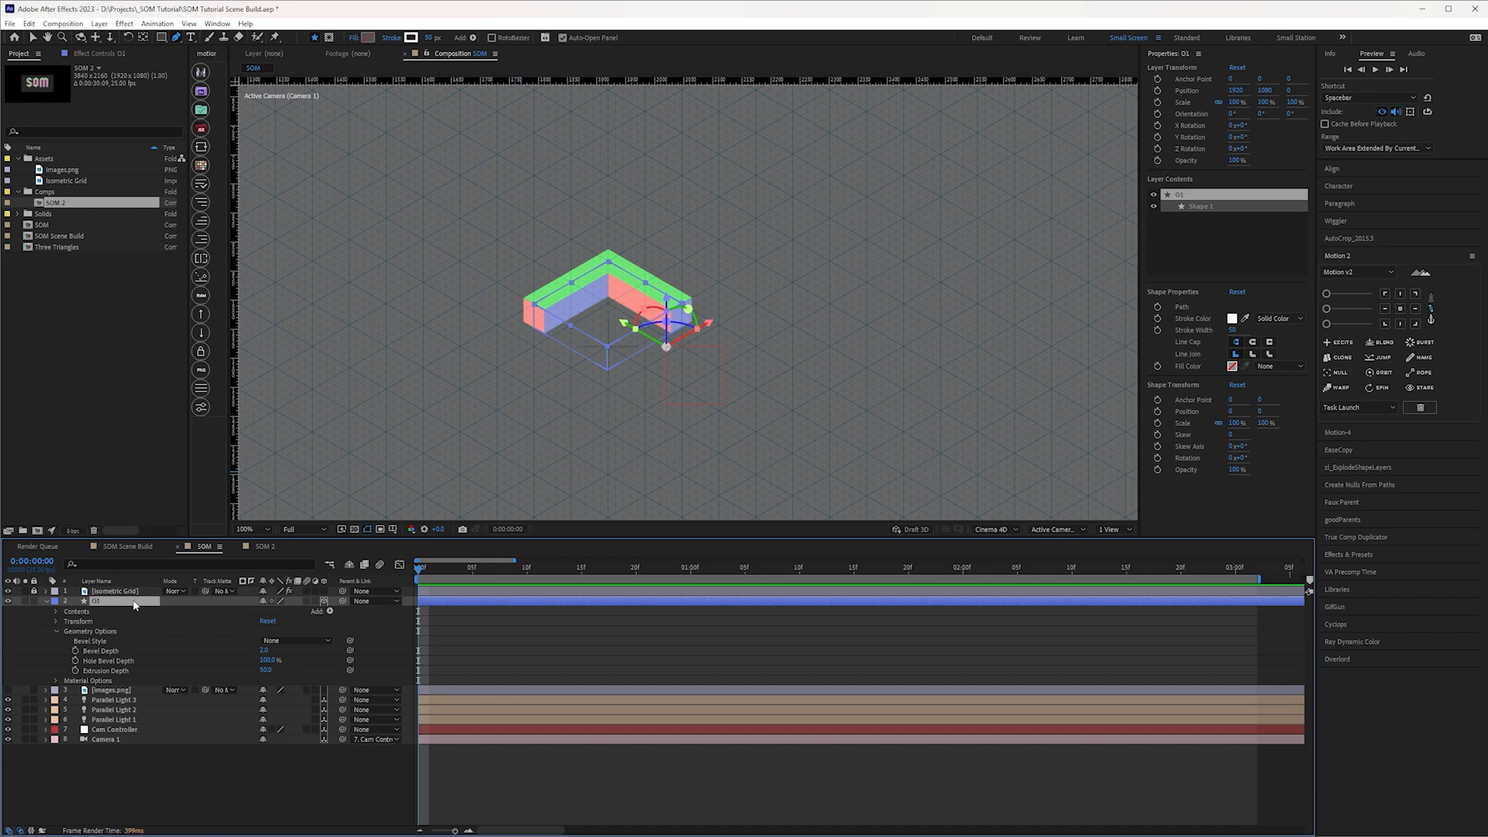
{"action": "key", "text": "ctrl+d"}
{"action": "key", "text": "v"}
{"action": "left_click_drag", "start_coordinate": [668, 310], "coordinate": [687, 479]}
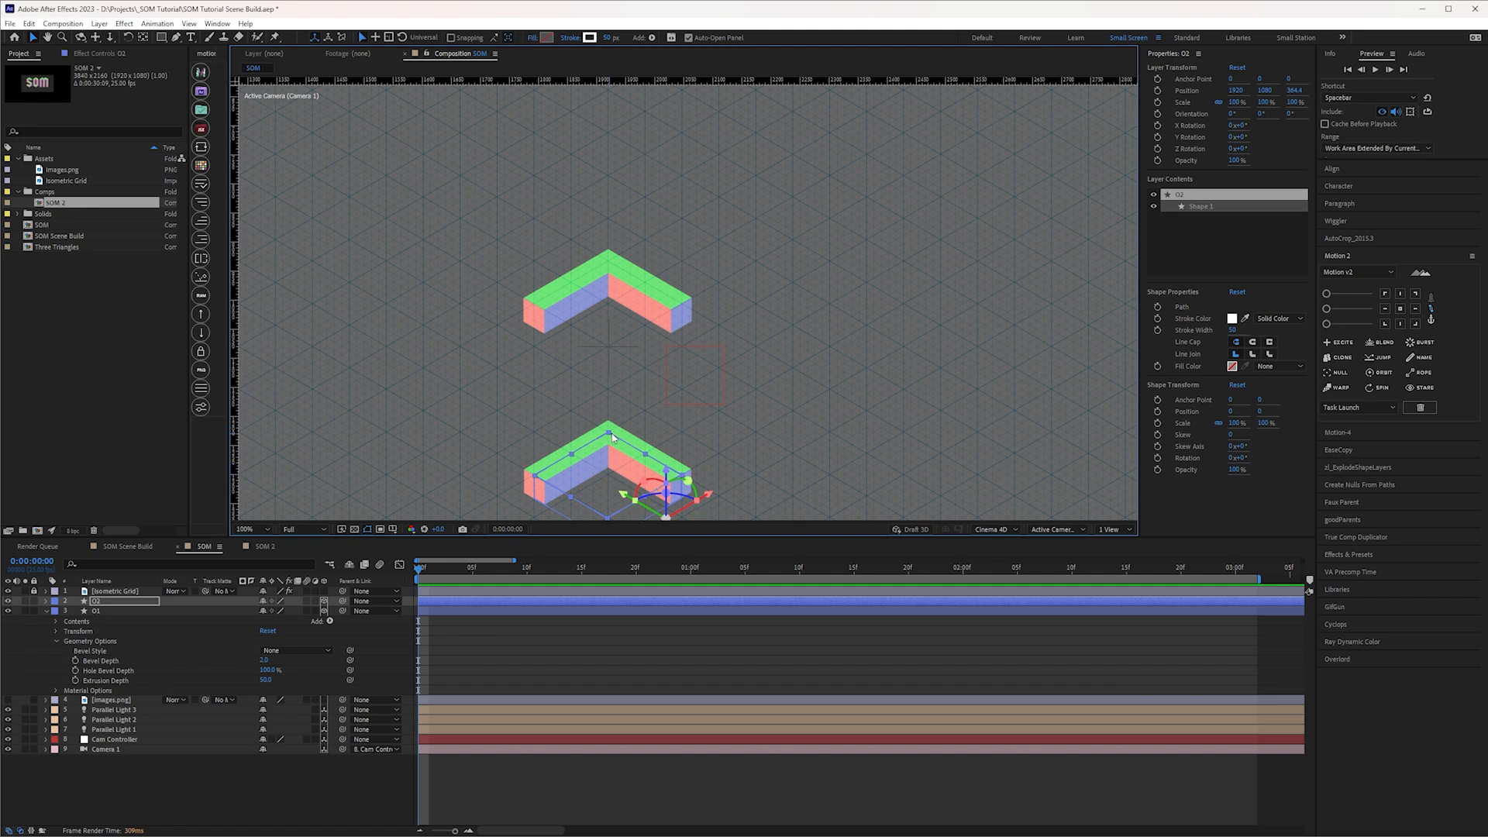
Reshape the duplicate's path along the grid into a chevron pointing down, mirroring the upper one.
{"action": "key", "text": "g"}
{"action": "left_click_drag", "start_coordinate": [682, 479], "coordinate": [682, 391]}
{"action": "scroll", "coordinate": [686, 474], "scroll_direction": "up", "scroll_amount": 1}
{"action": "left_click_drag", "start_coordinate": [686, 475], "coordinate": [688, 422]}
{"action": "scroll", "coordinate": [680, 248], "scroll_direction": "up", "scroll_amount": 2}
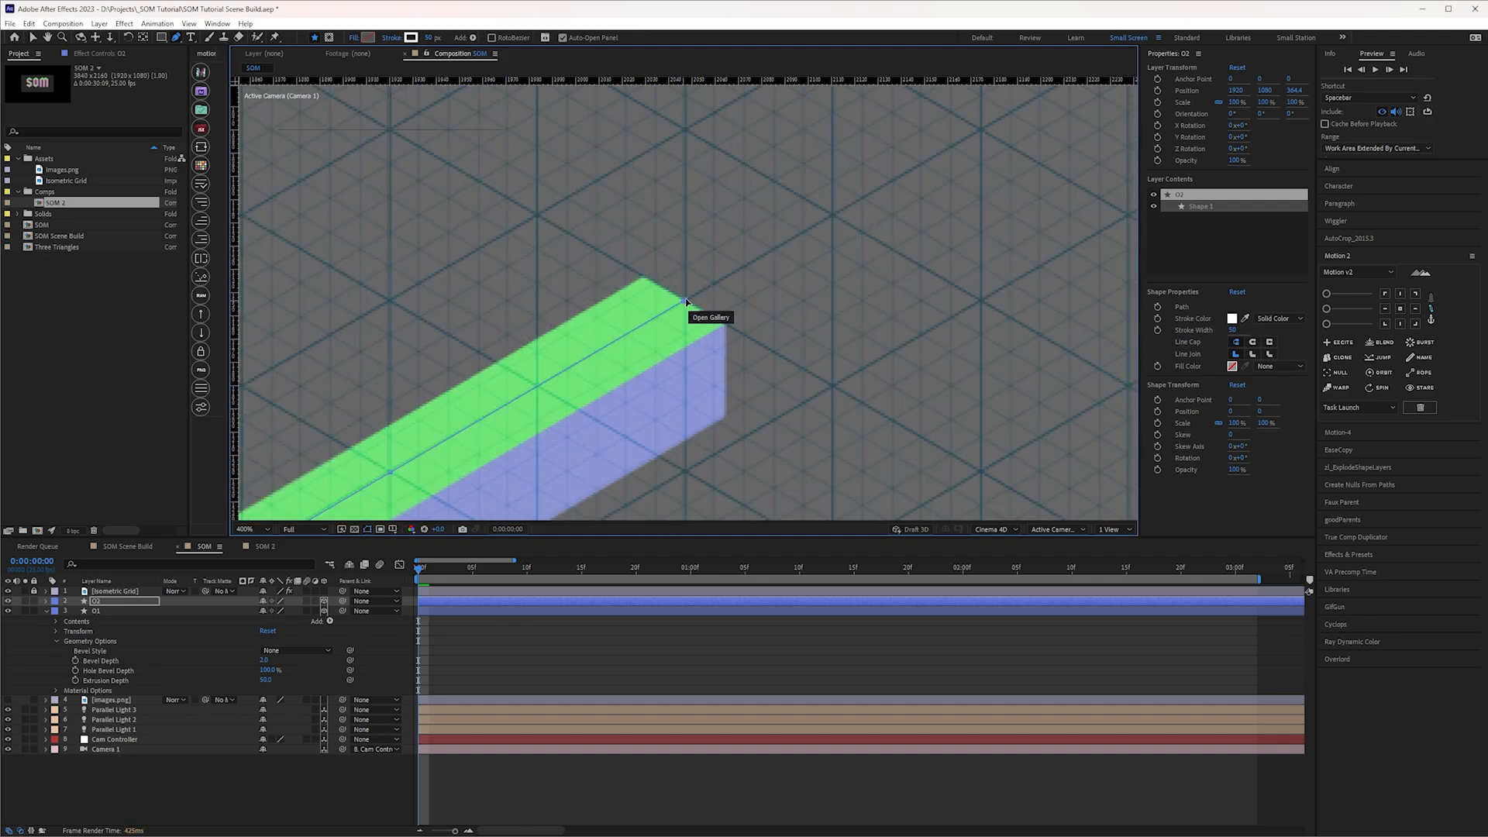
{"action": "scroll", "coordinate": [683, 304], "scroll_direction": "down", "scroll_amount": 3}
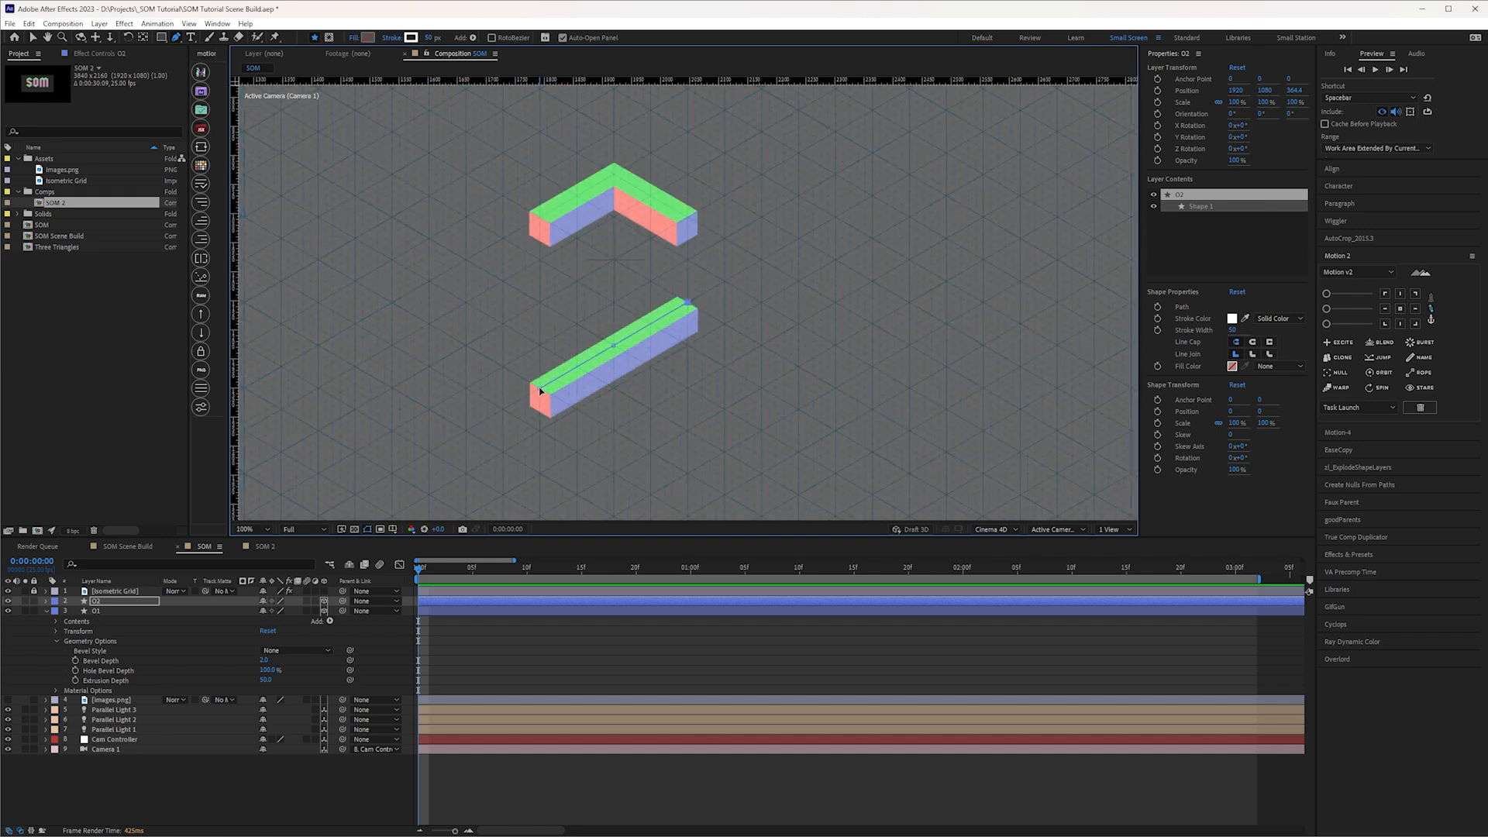
{"action": "key", "text": "v"}
{"action": "left_click_drag", "start_coordinate": [540, 391], "coordinate": [547, 310]}
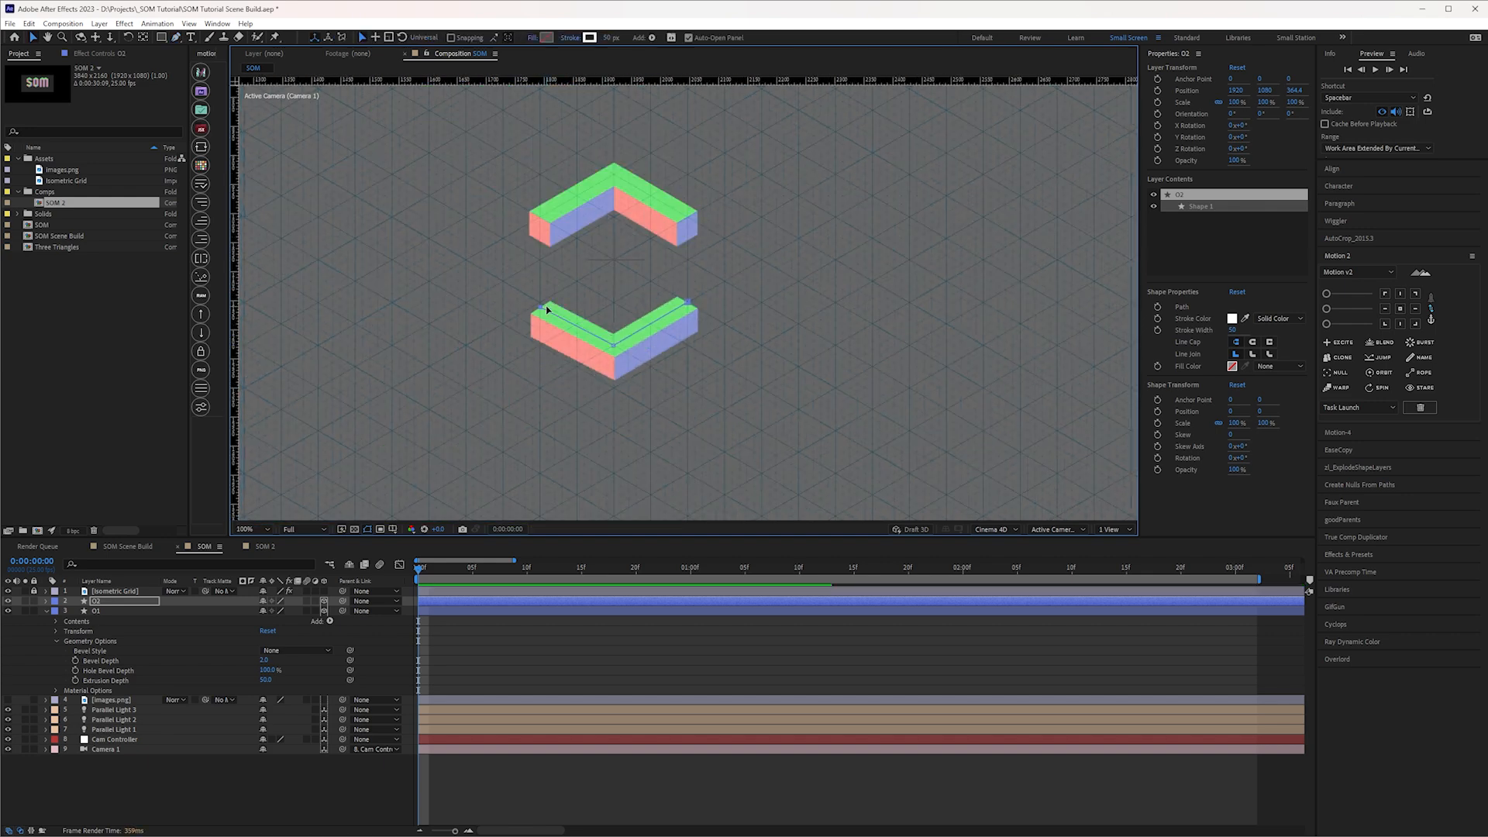
Try to extend O1's path from its left end straight down to the lower chevron, and undo it.
{"action": "scroll", "coordinate": [546, 310], "scroll_direction": "up", "scroll_amount": 1}
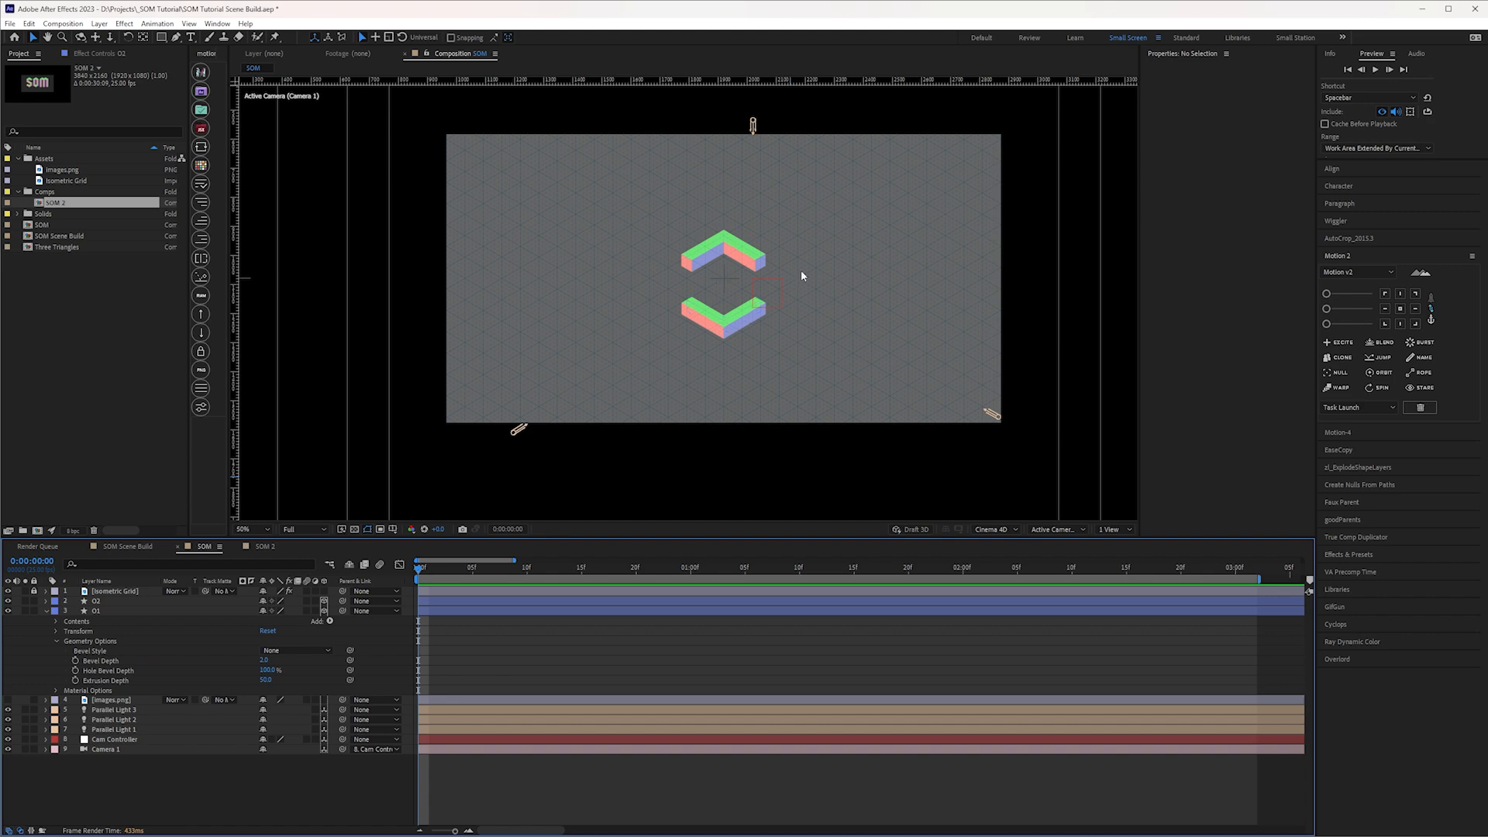
{"action": "key", "text": "slash"}
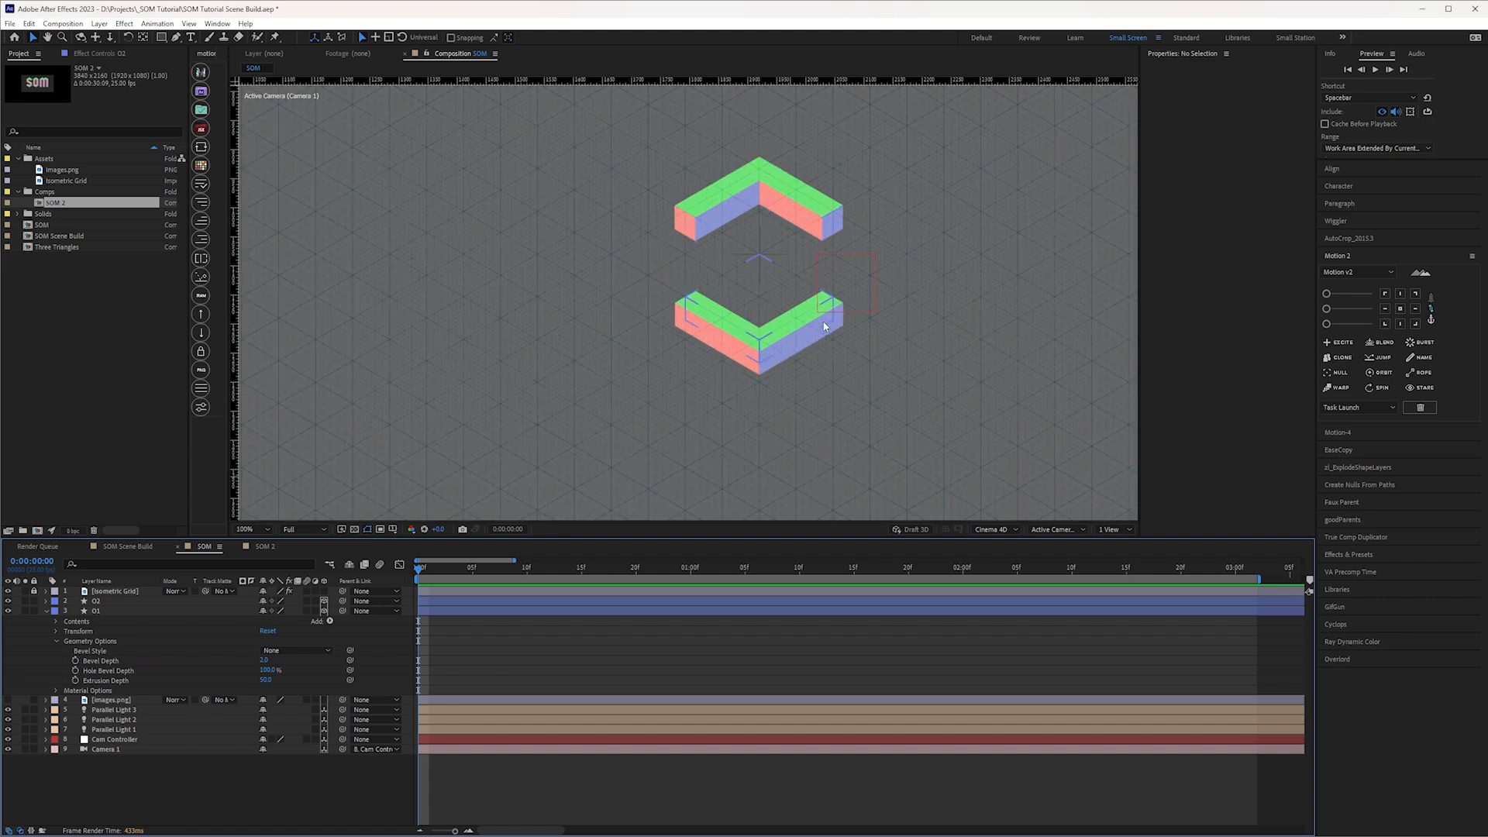
{"action": "left_click", "coordinate": [507, 611]}
{"action": "key", "text": "g"}
{"action": "left_click", "coordinate": [686, 294]}
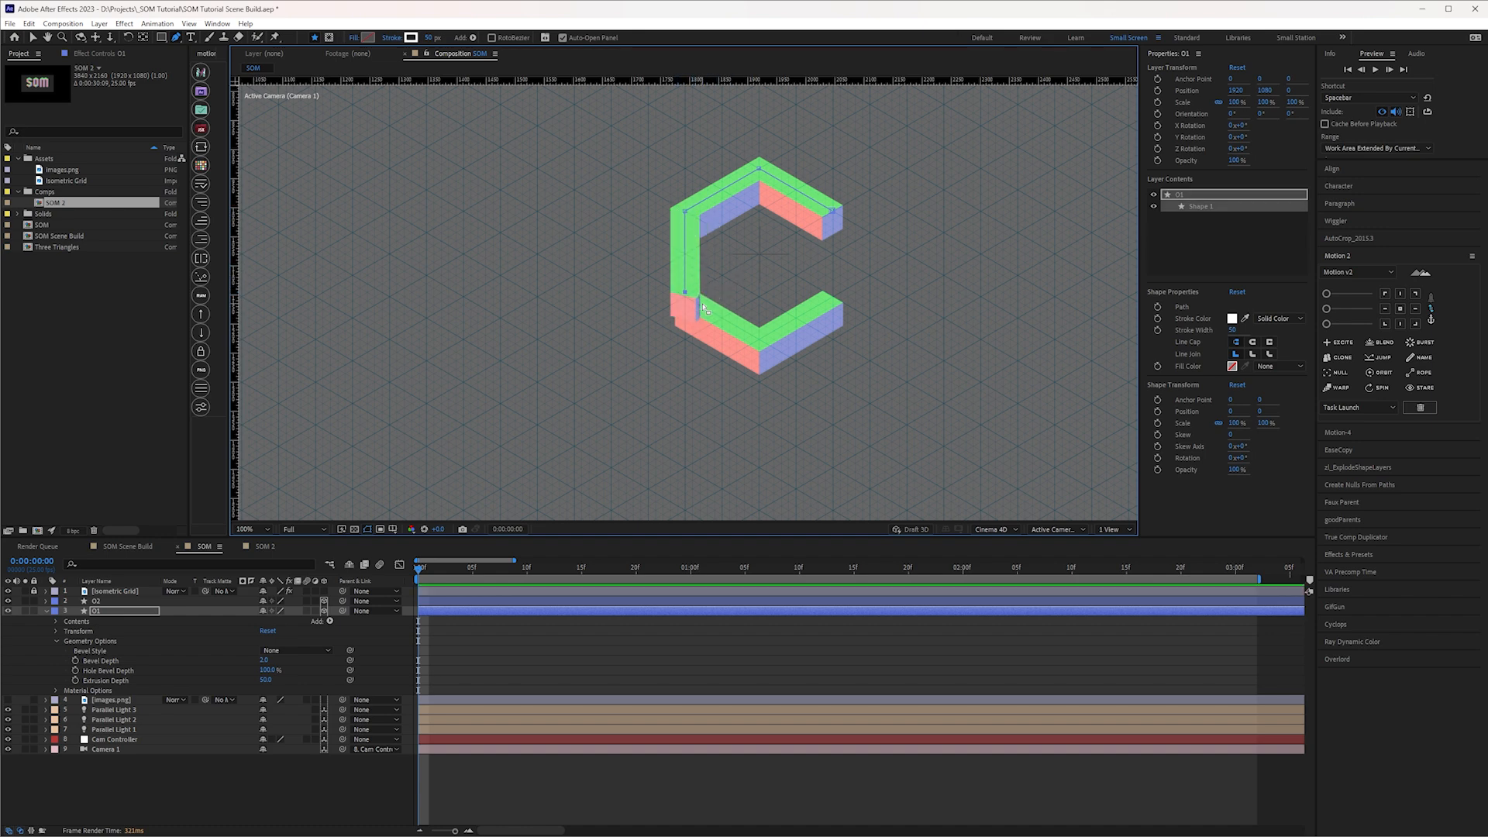
{"action": "key", "text": "ctrl+z"}
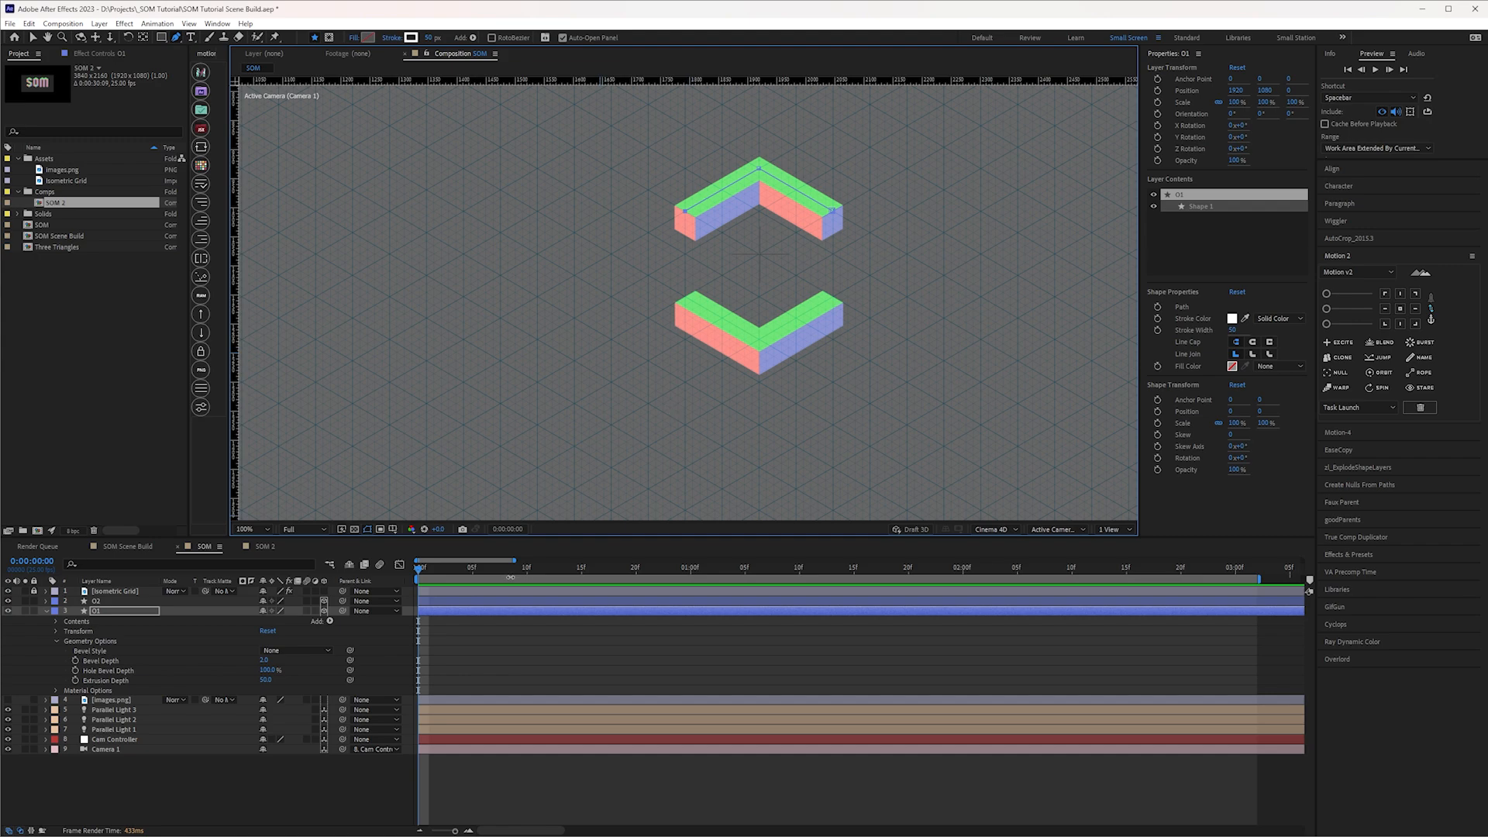
Duplicate the O1 layer.
{"action": "left_click", "coordinate": [467, 628]}
{"action": "left_click", "coordinate": [453, 603]}
{"action": "left_click", "coordinate": [458, 613]}
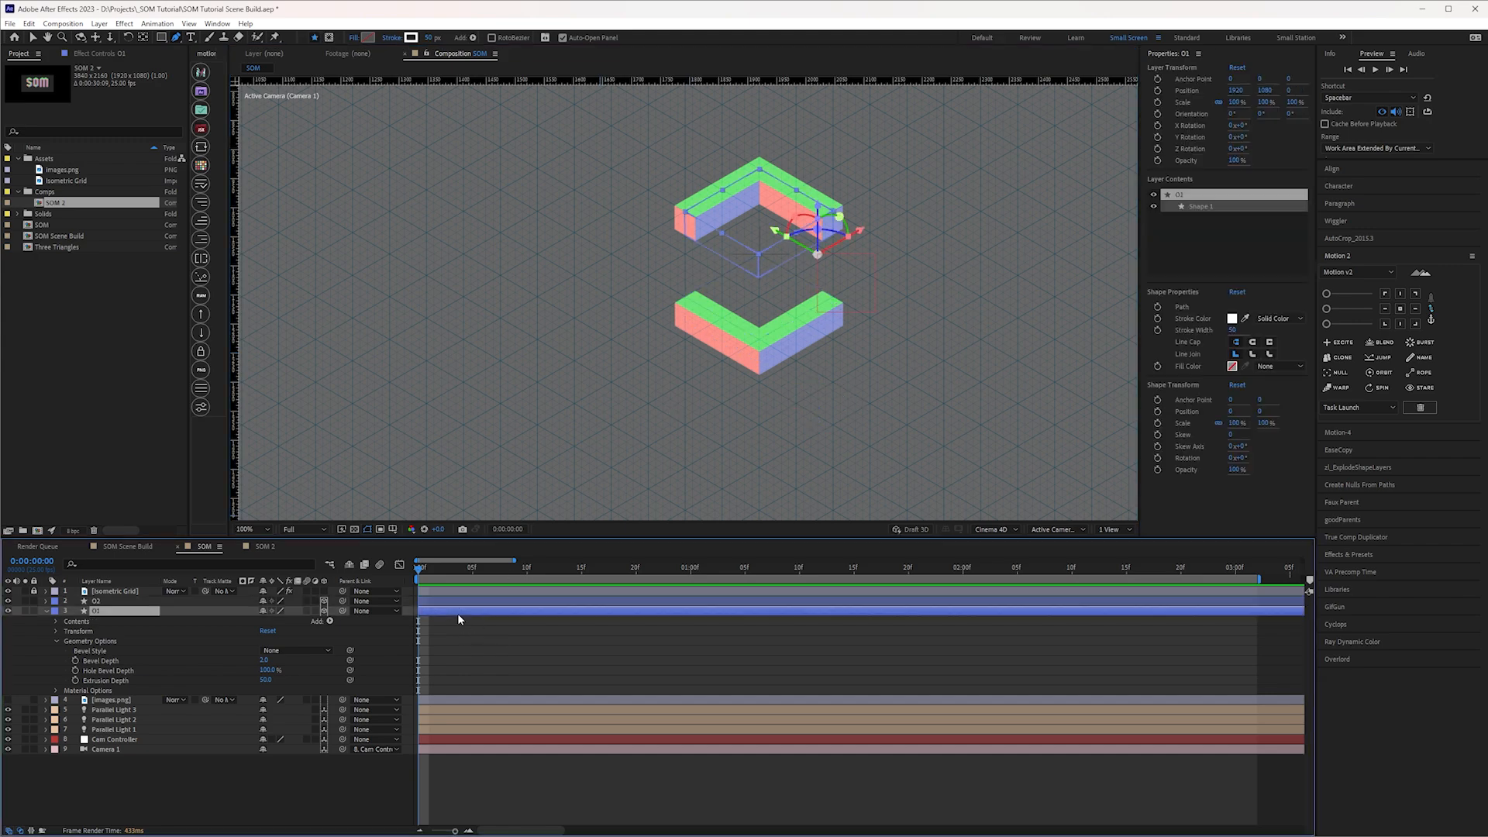
{"action": "key", "text": "ctrl+d"}
Add a point near the left end of the O1 copy's path and remove its corner and right points, leaving a short segment.
{"action": "key", "text": "period"}
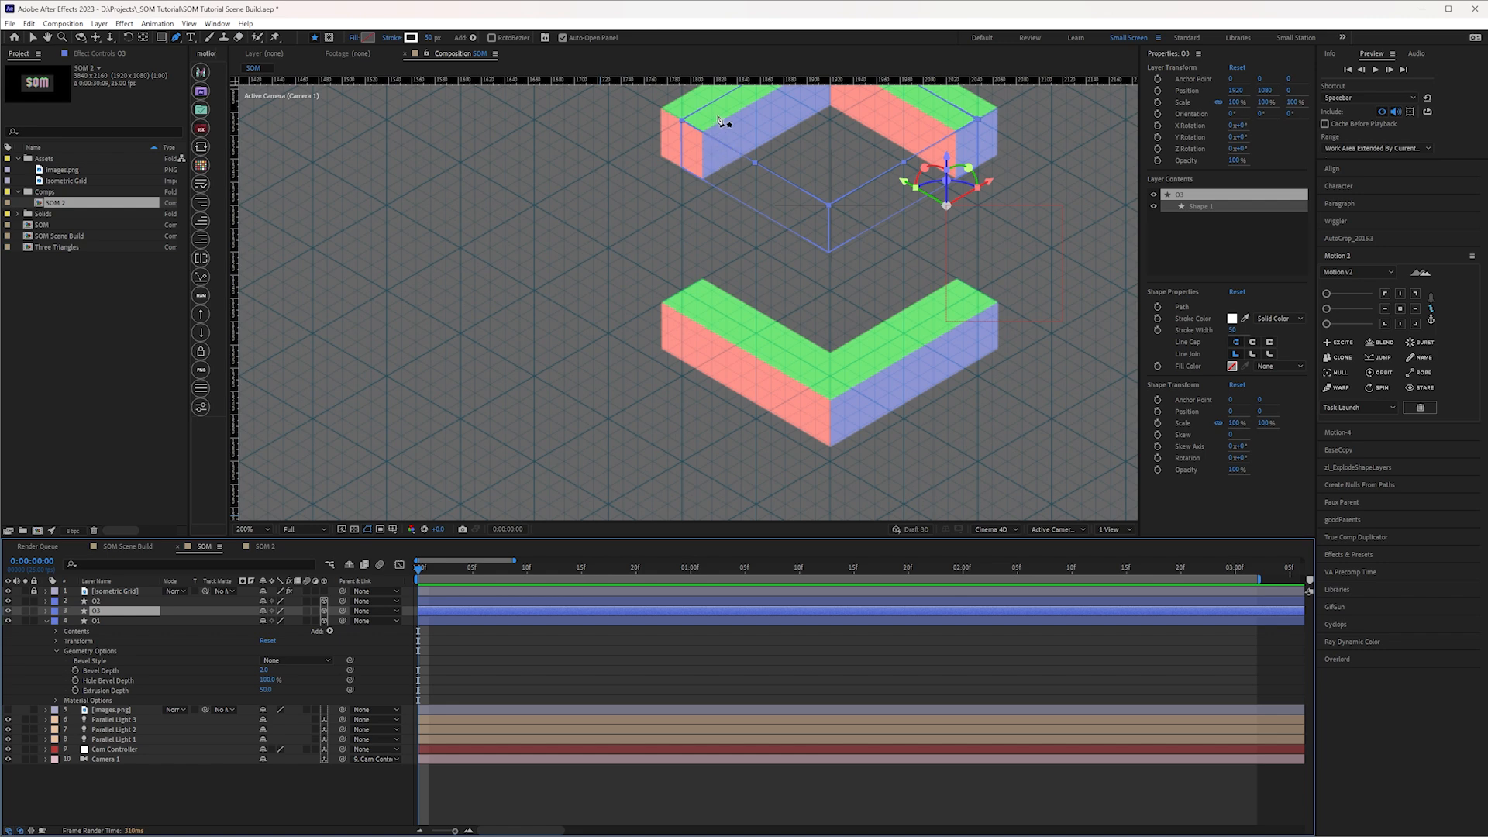
{"action": "key", "text": "comma"}
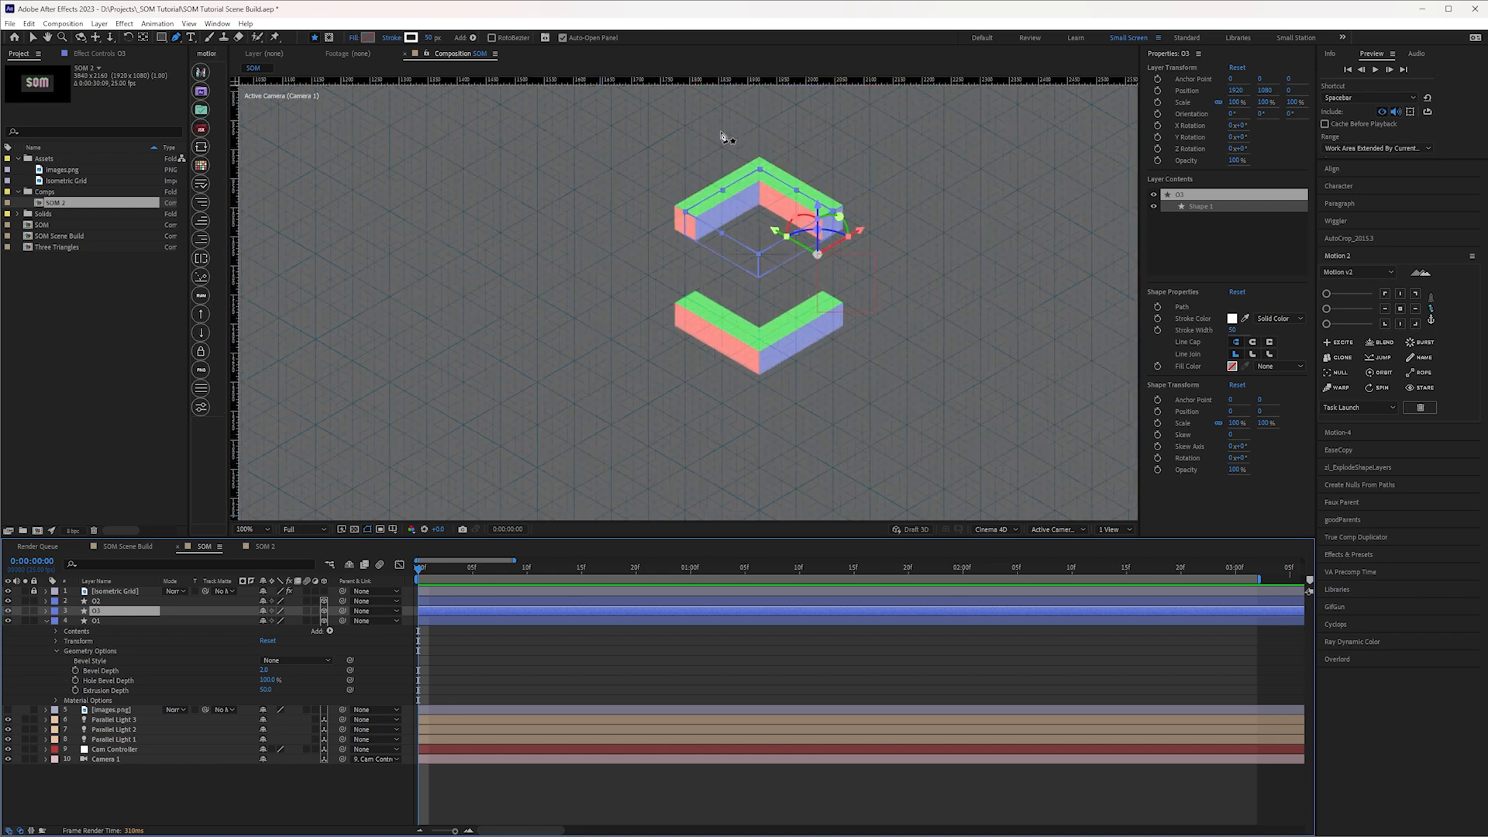
{"action": "left_click", "coordinate": [704, 203]}
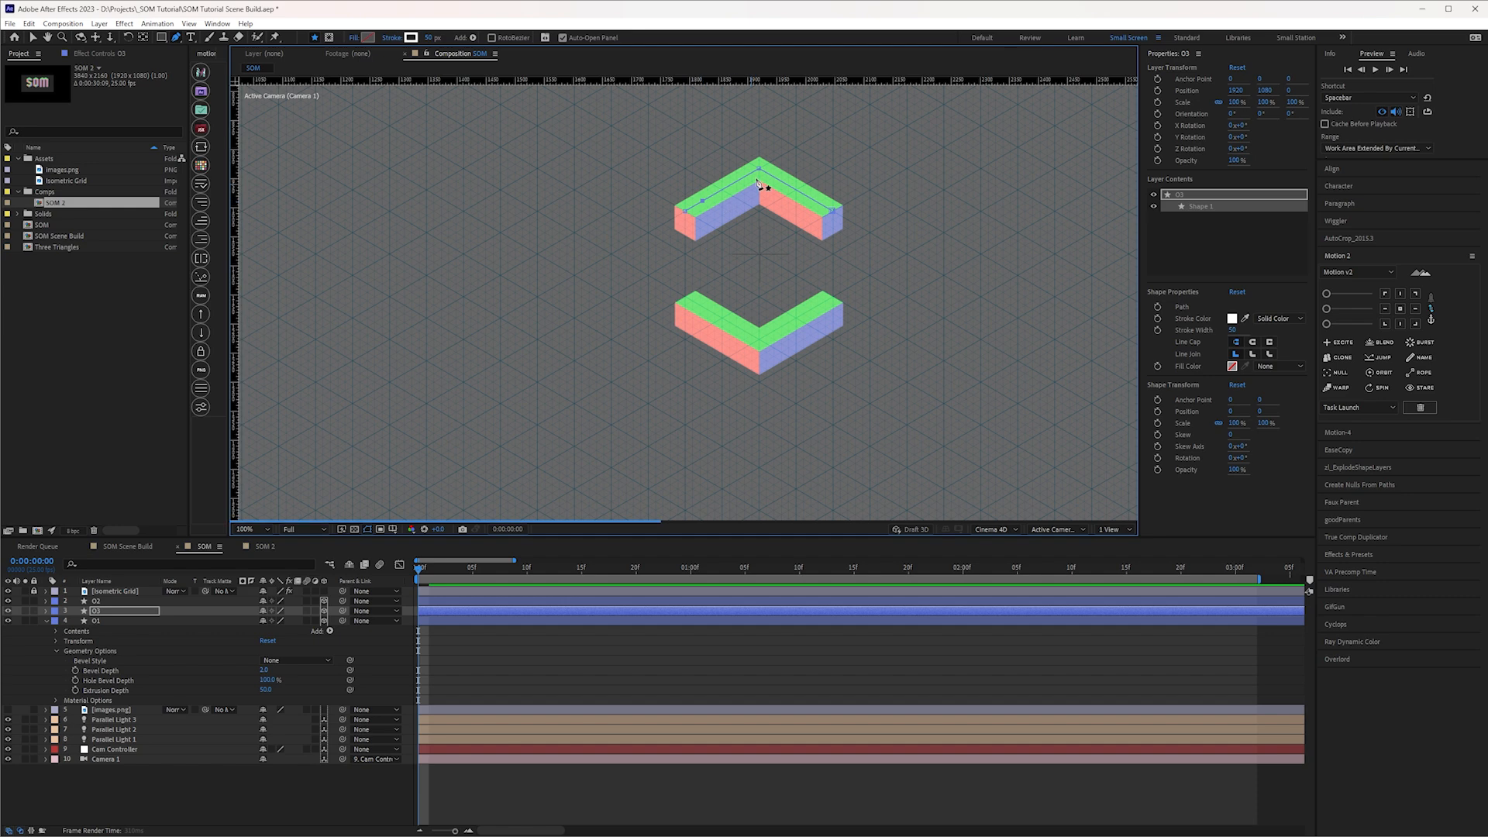
{"action": "key", "text": "a"}
{"action": "left_click", "coordinate": [759, 168]}
{"action": "left_click", "coordinate": [833, 210]}
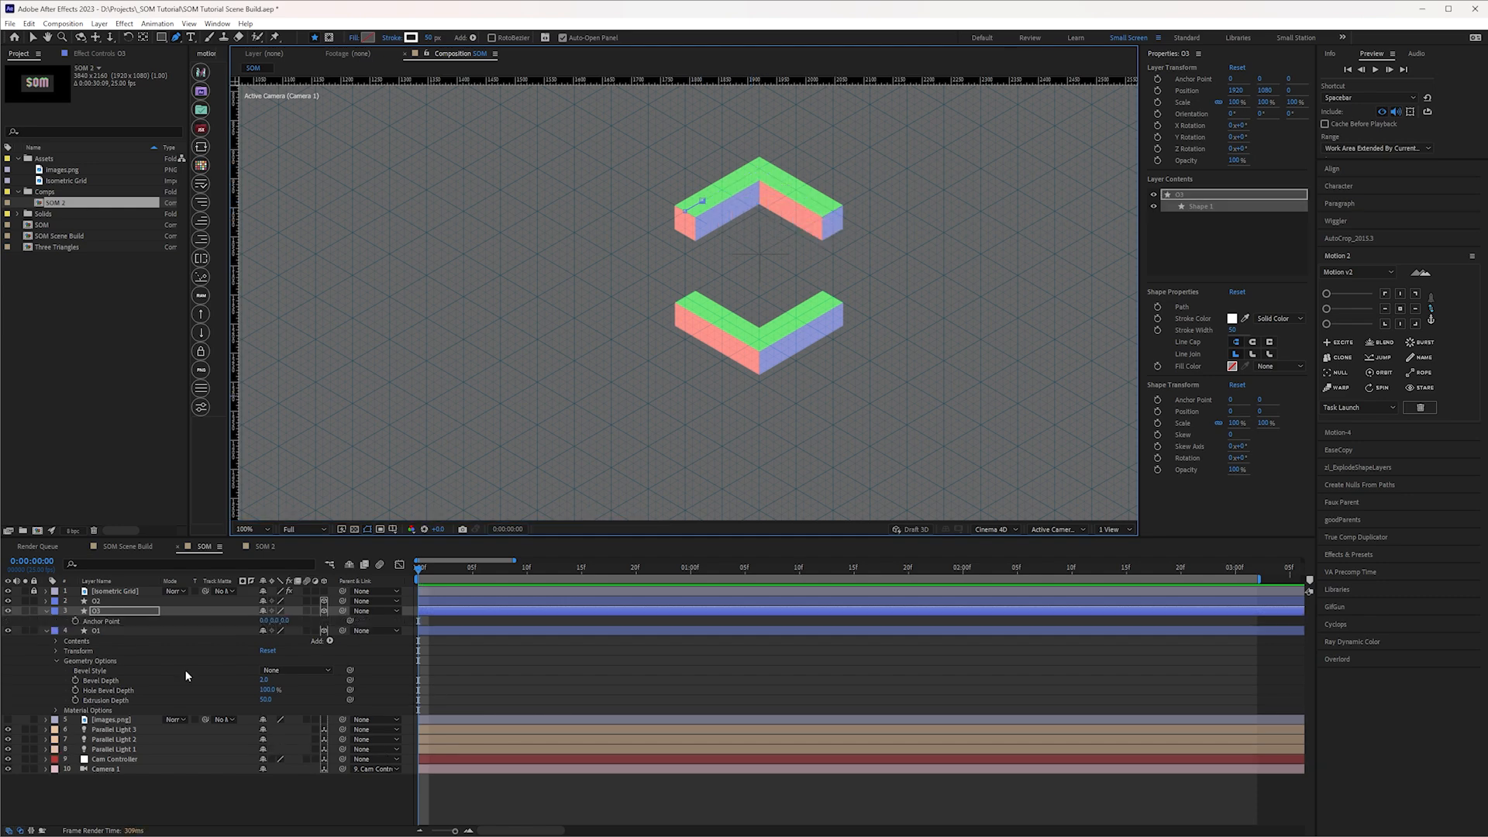
Extrude the O3 segment to a depth of 206 so it spans from the upper to the lower chevron.
{"action": "left_click", "coordinate": [46, 612]}
{"action": "left_click", "coordinate": [46, 611]}
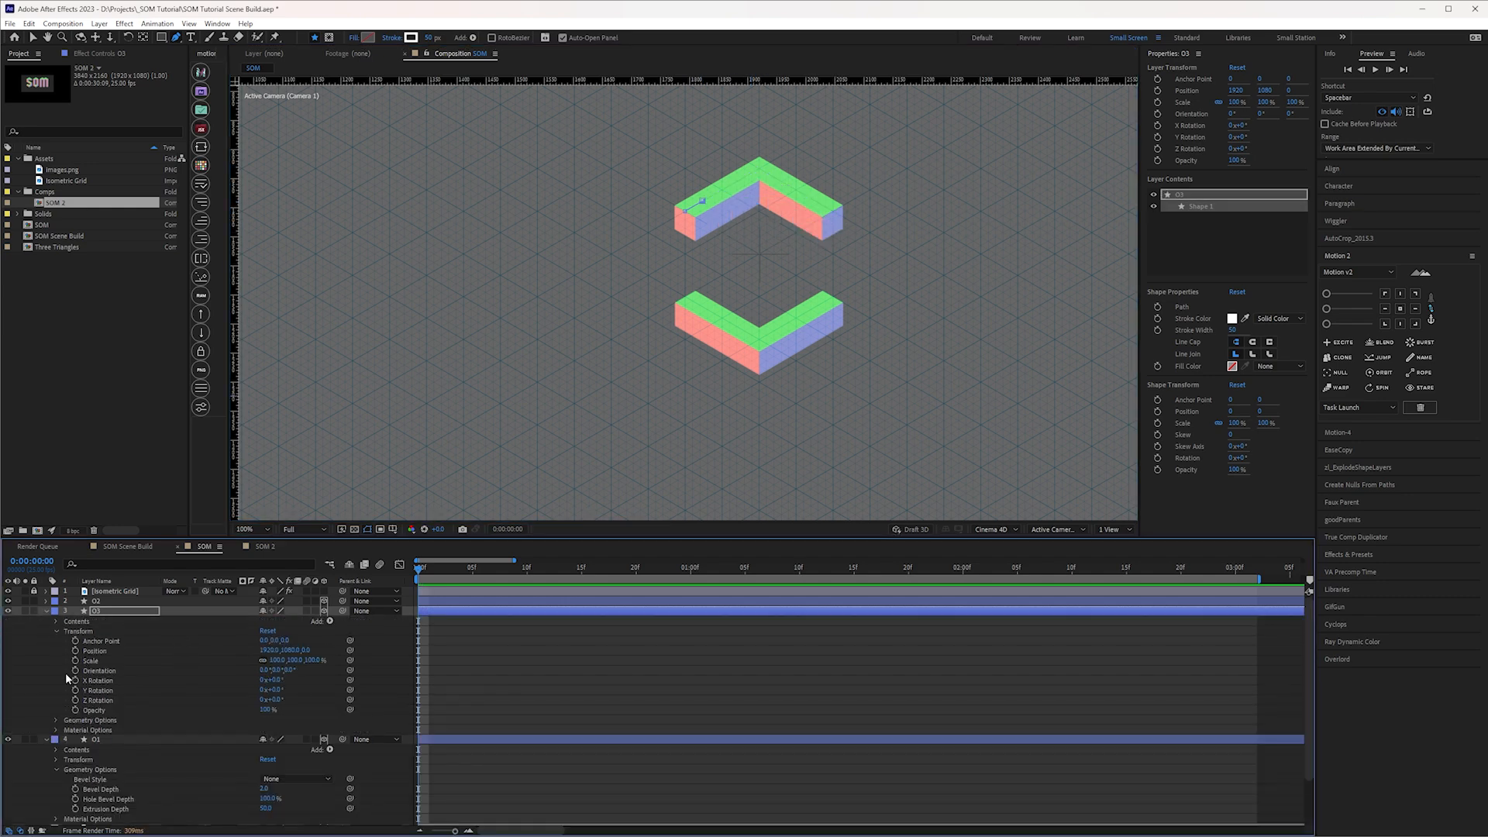
{"action": "left_click", "coordinate": [55, 720]}
{"action": "left_click_drag", "start_coordinate": [267, 758], "coordinate": [350, 752]}
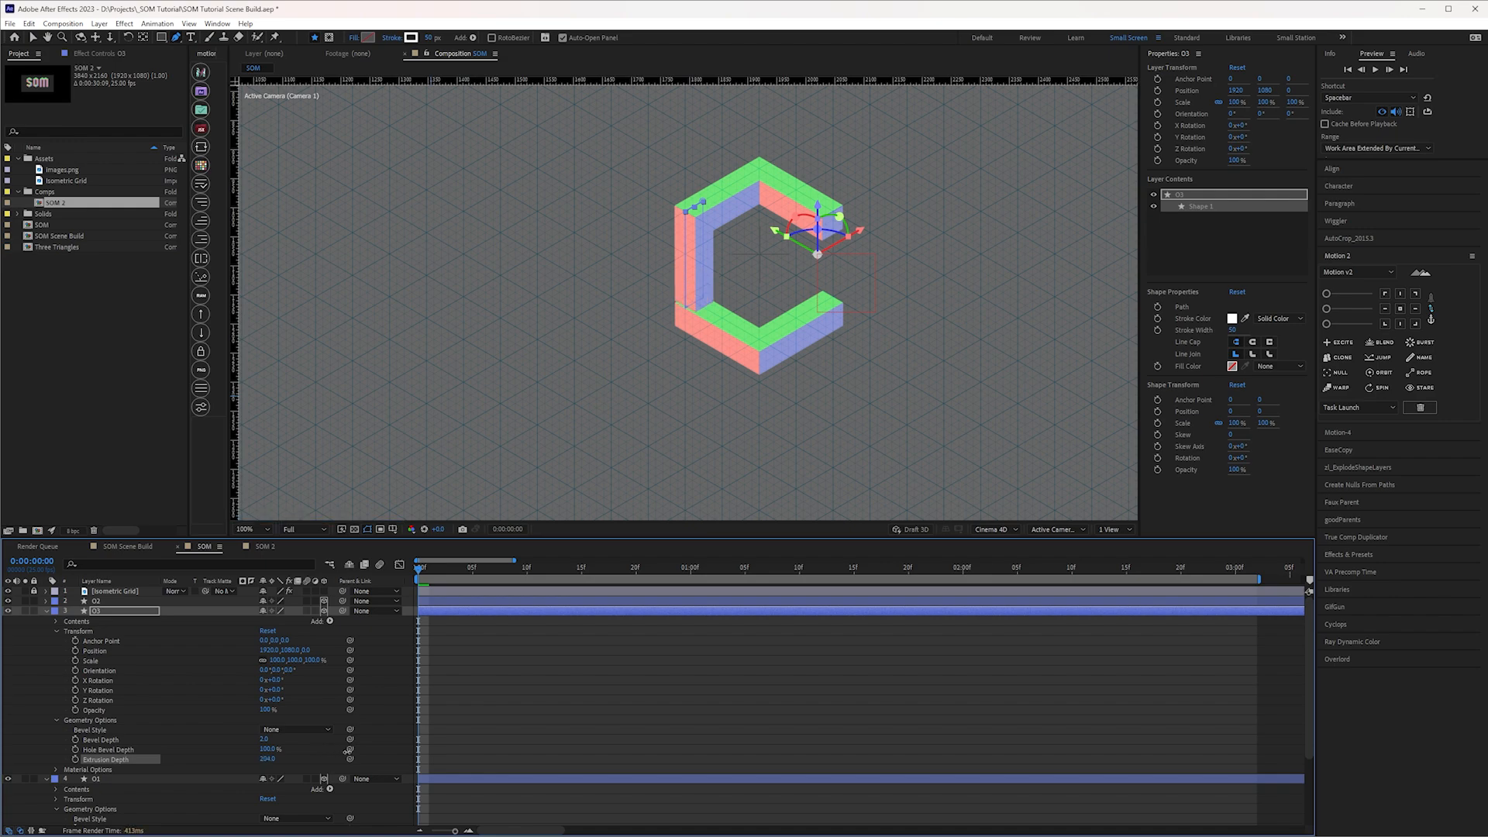
Extend the inner end point of O3's path slightly along the isometric grid to align the leg's inner edge with it.
{"action": "key", "text": "period"}
{"action": "key", "text": "comma"}
{"action": "key", "text": "period"}
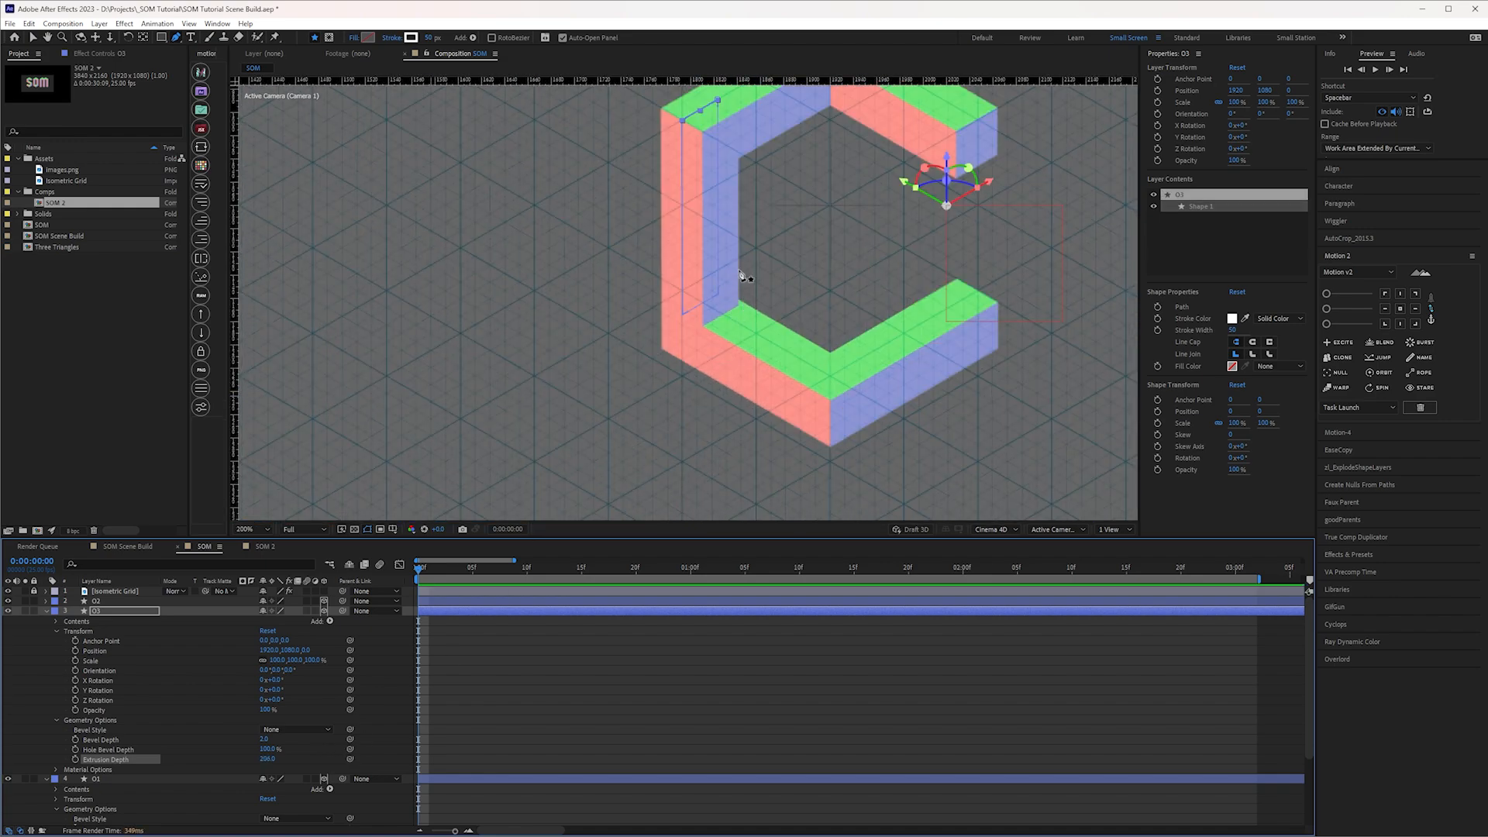
{"action": "key", "text": "period"}
{"action": "left_click_drag", "start_coordinate": [738, 206], "coordinate": [591, 359]}
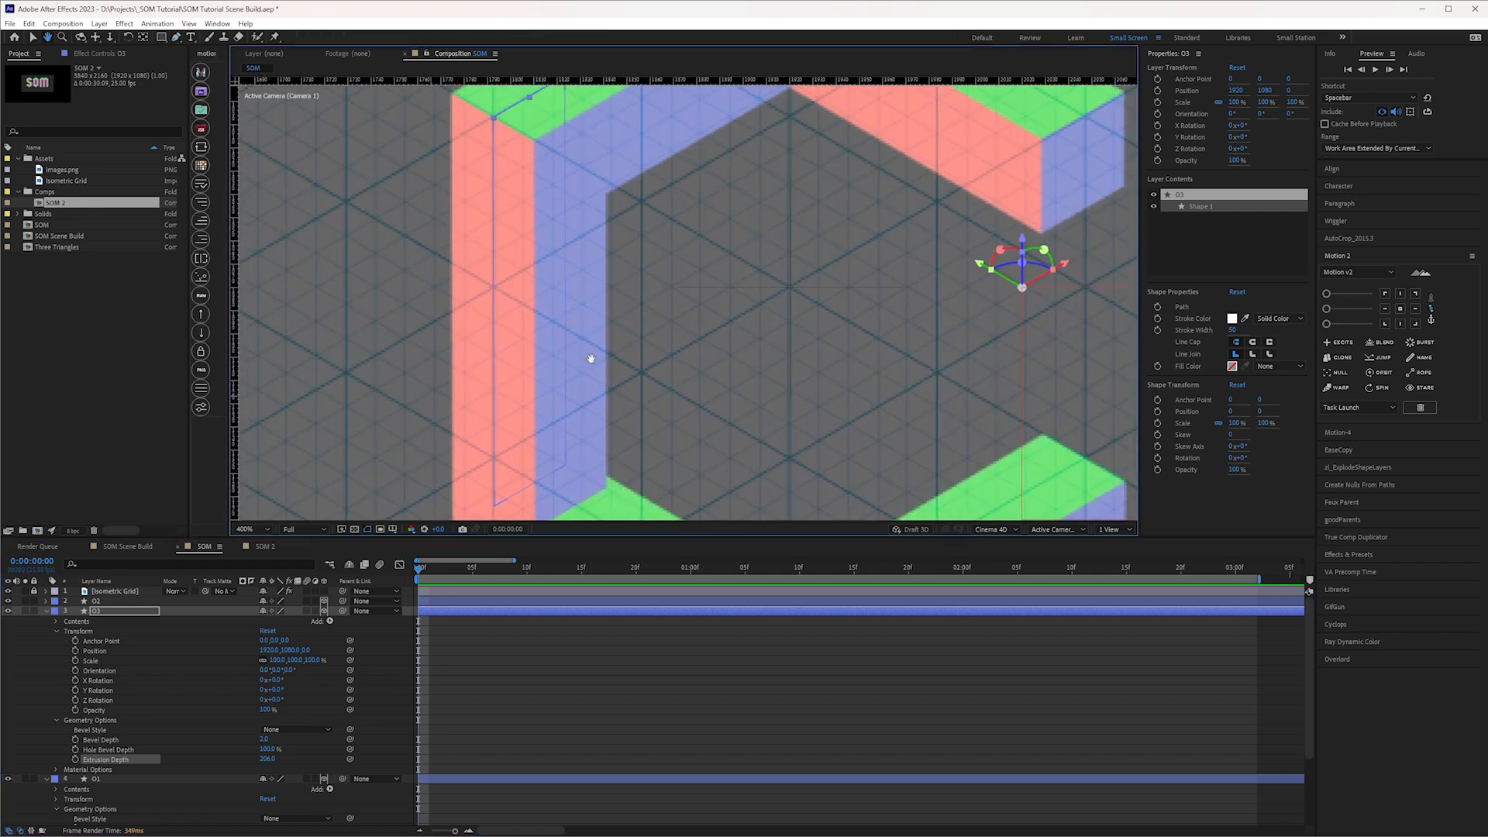
{"action": "key", "text": "comma"}
{"action": "key", "text": "period"}
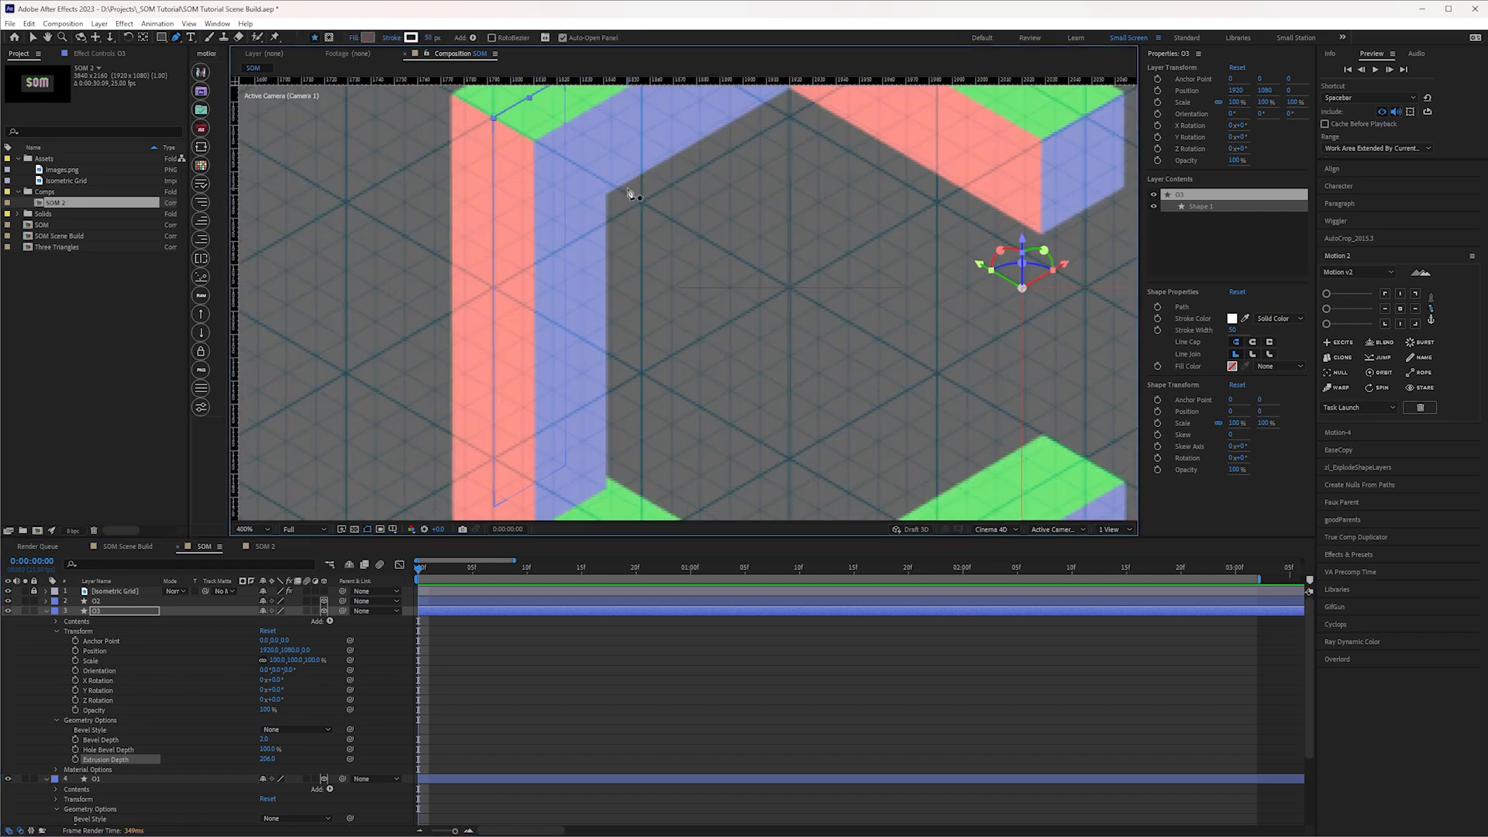
{"action": "left_click_drag", "start_coordinate": [604, 200], "coordinate": [582, 227]}
{"action": "key", "text": "g"}
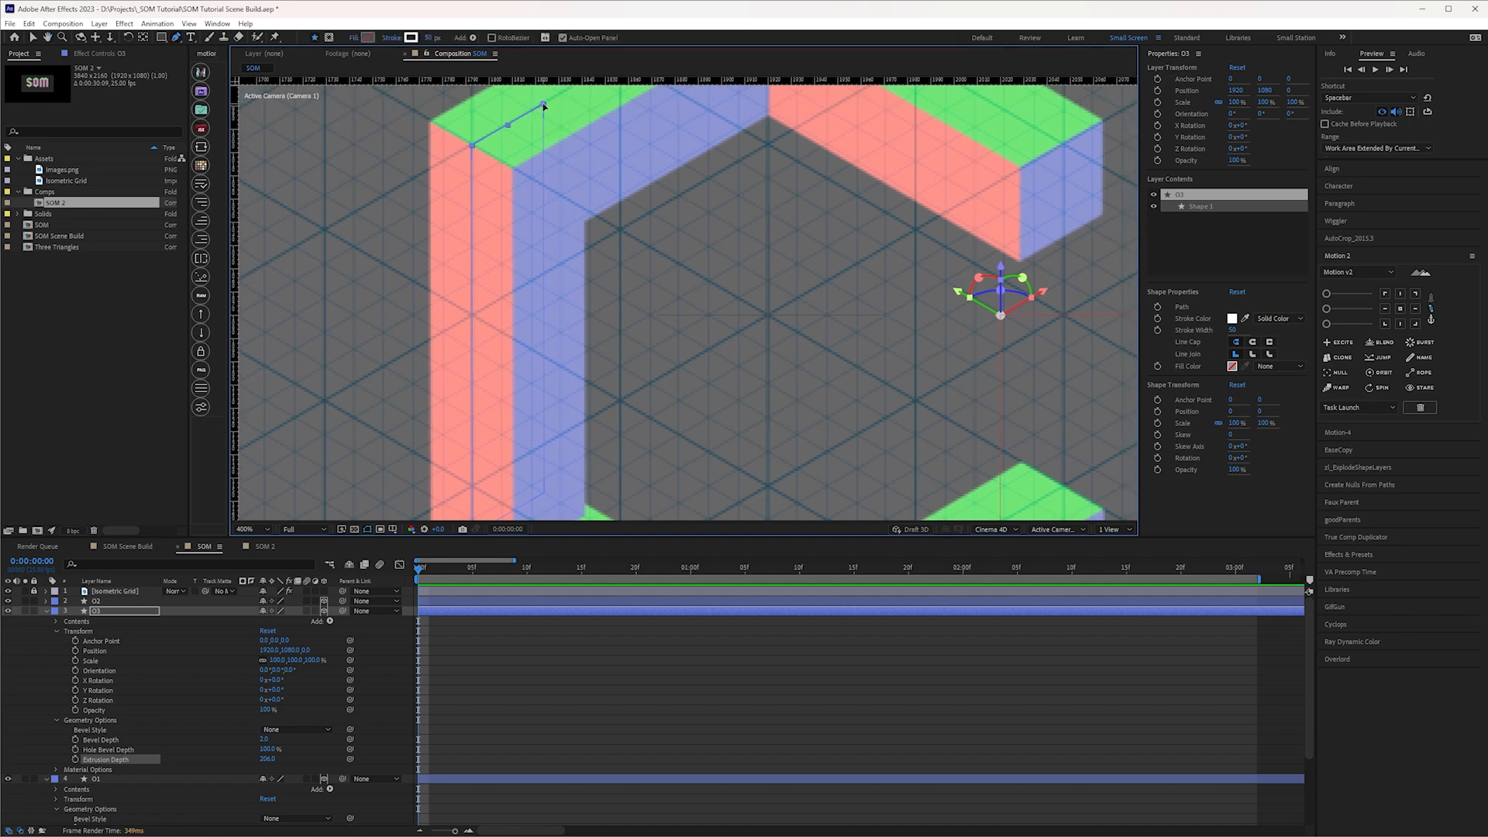
{"action": "left_click_drag", "start_coordinate": [545, 106], "coordinate": [554, 101]}
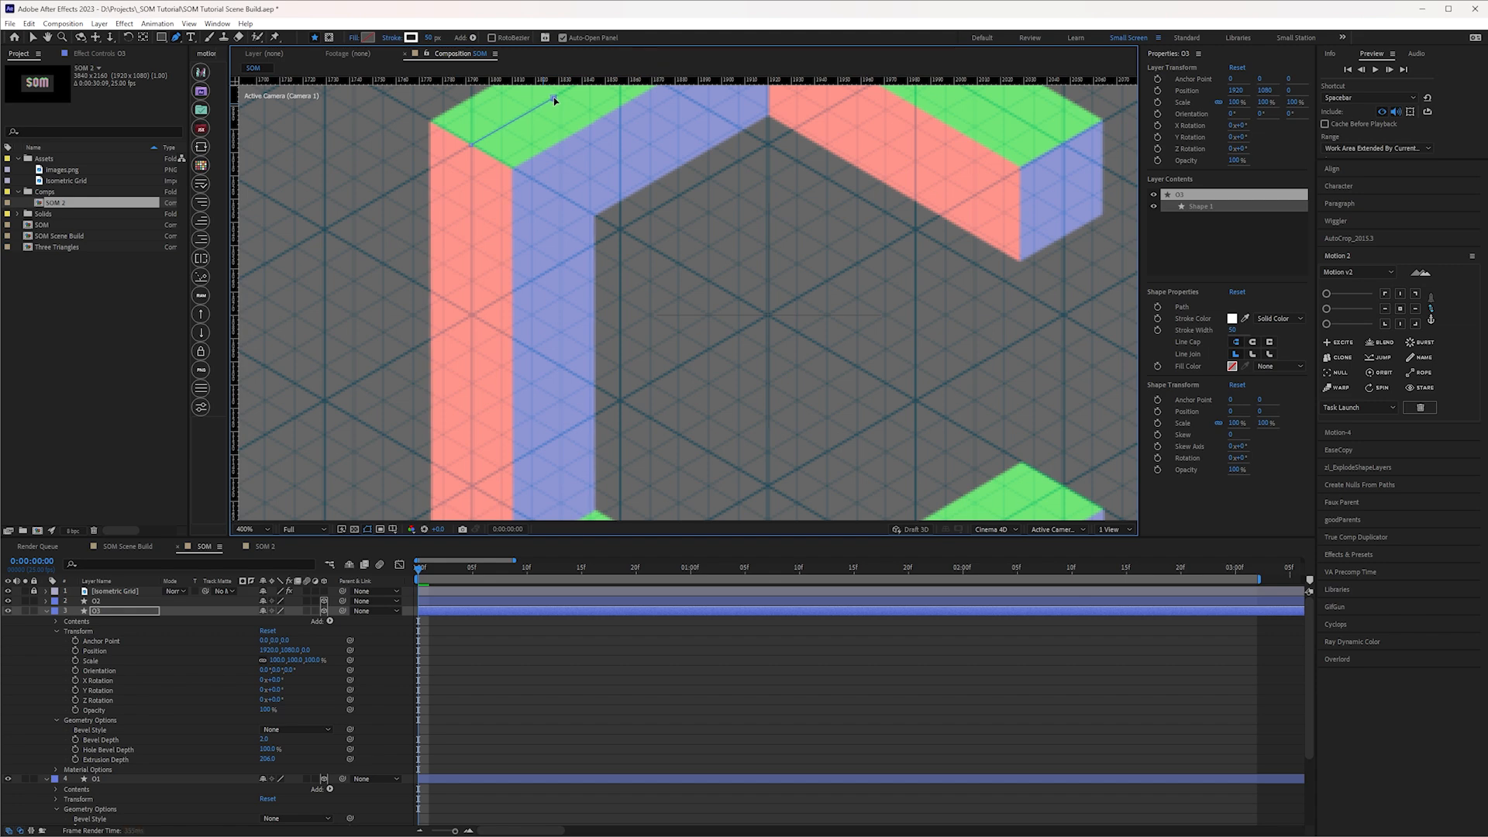
Duplicate the O3 layer and move both end points of the copy's path across to the opposite arm to form the right leg.
{"action": "key", "text": "ctrl+d"}
{"action": "key", "text": "comma"}
{"action": "key", "text": "v"}
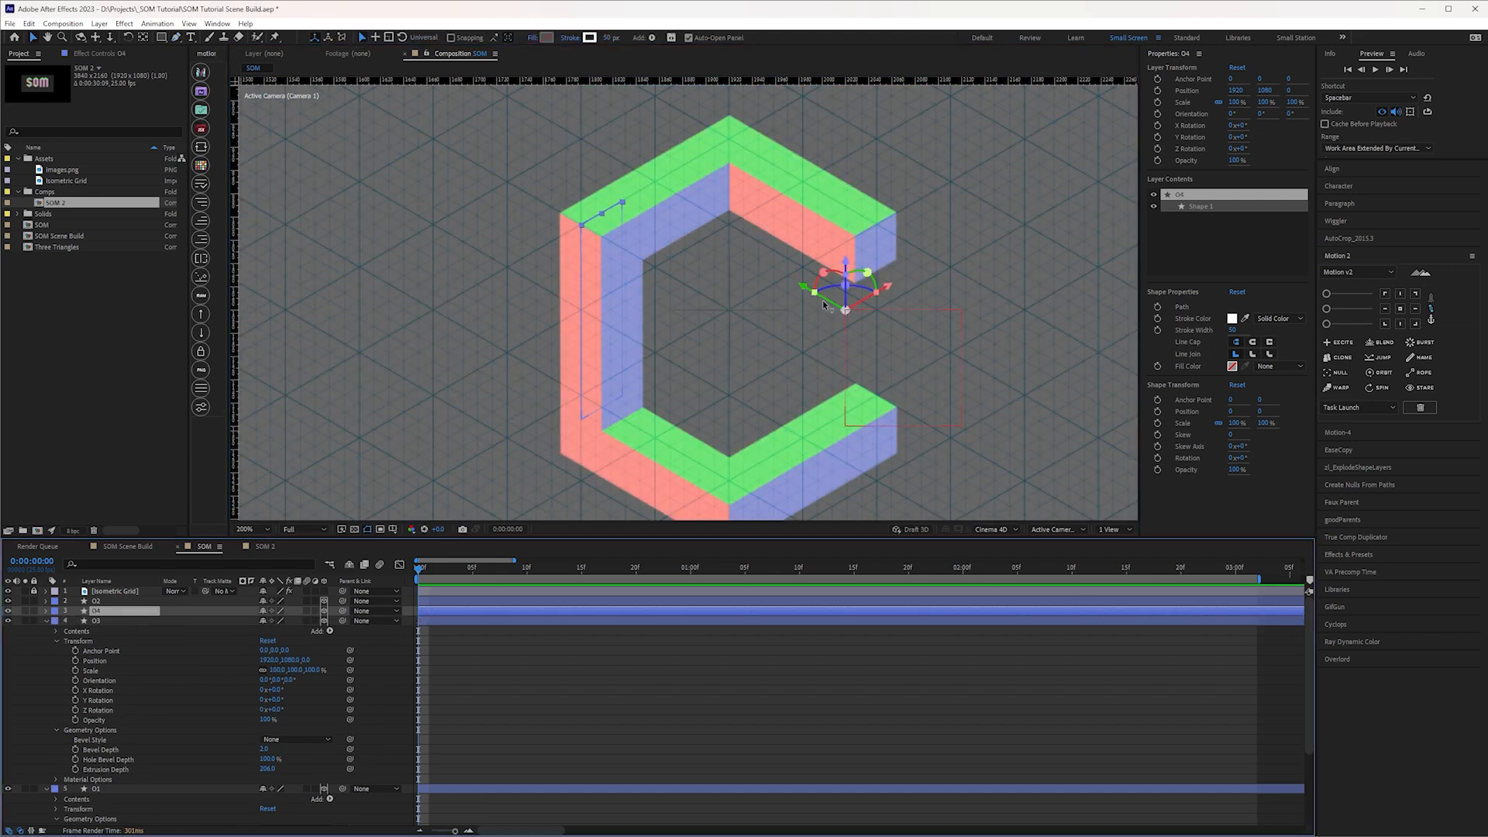
{"action": "key", "text": "g"}
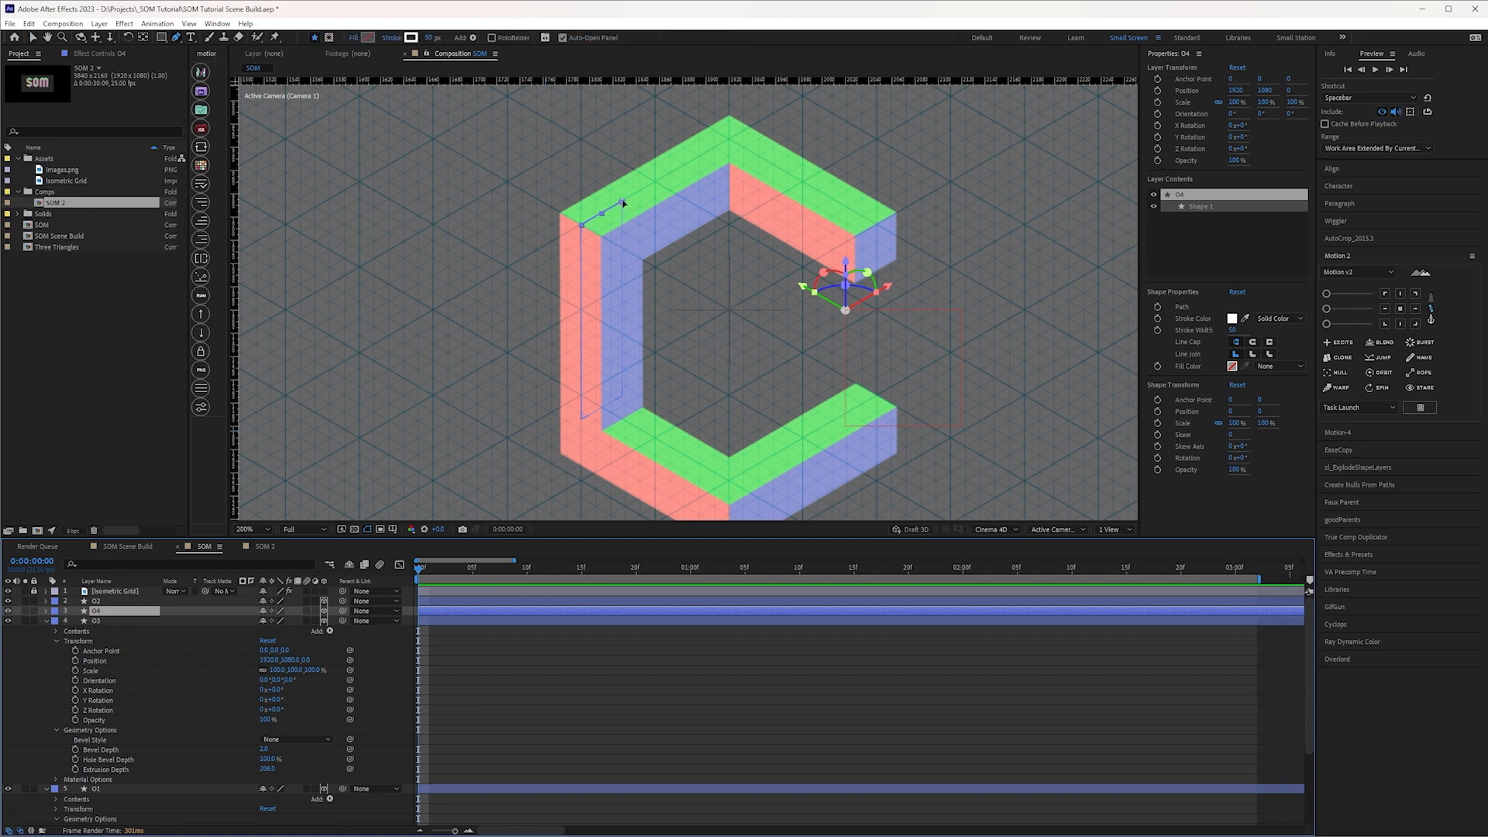
{"action": "left_click_drag", "start_coordinate": [623, 203], "coordinate": [876, 202]}
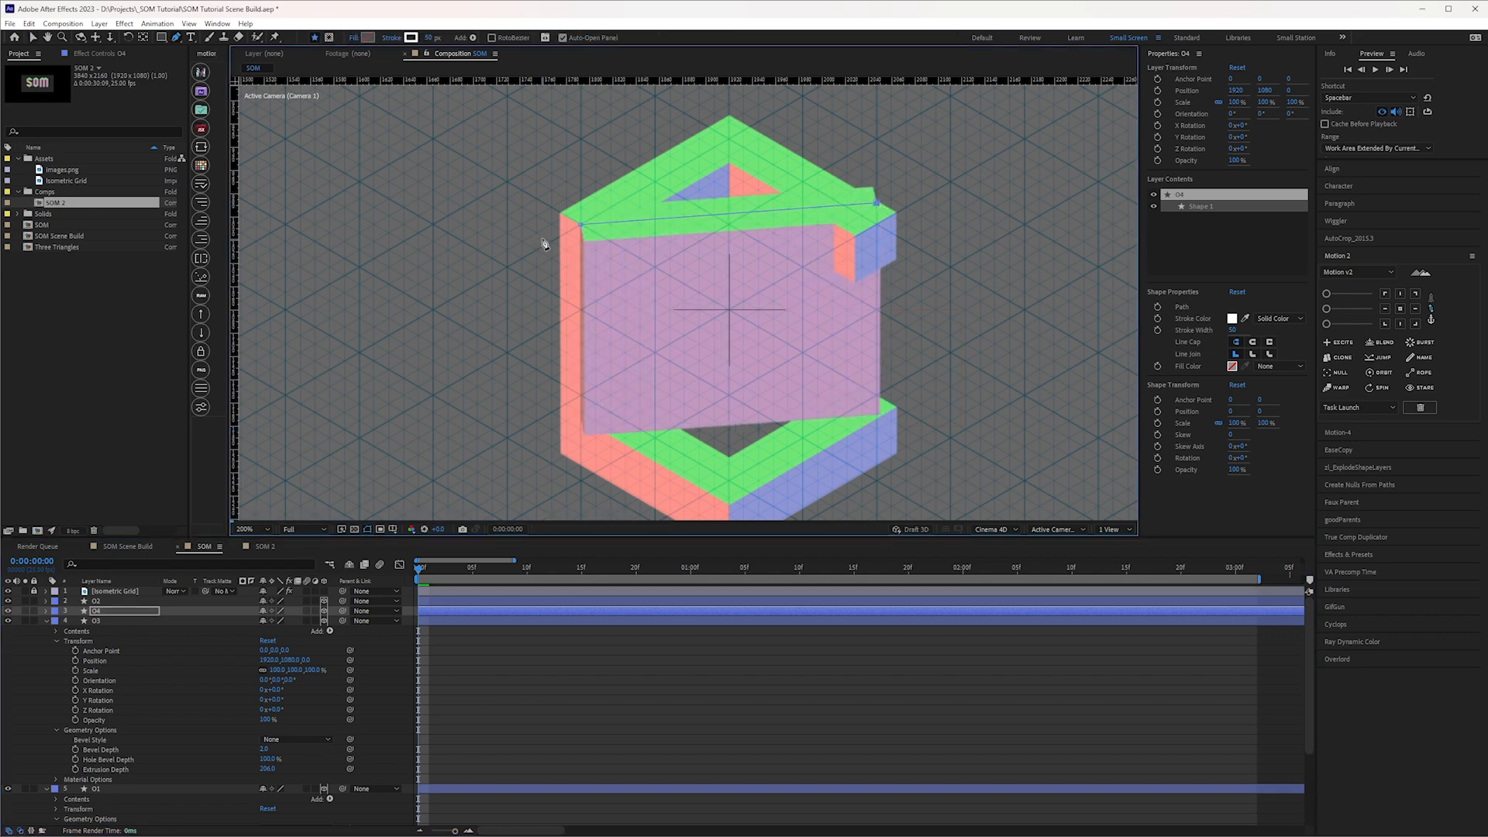
{"action": "key", "text": "v"}
{"action": "left_click_drag", "start_coordinate": [581, 224], "coordinate": [841, 224]}
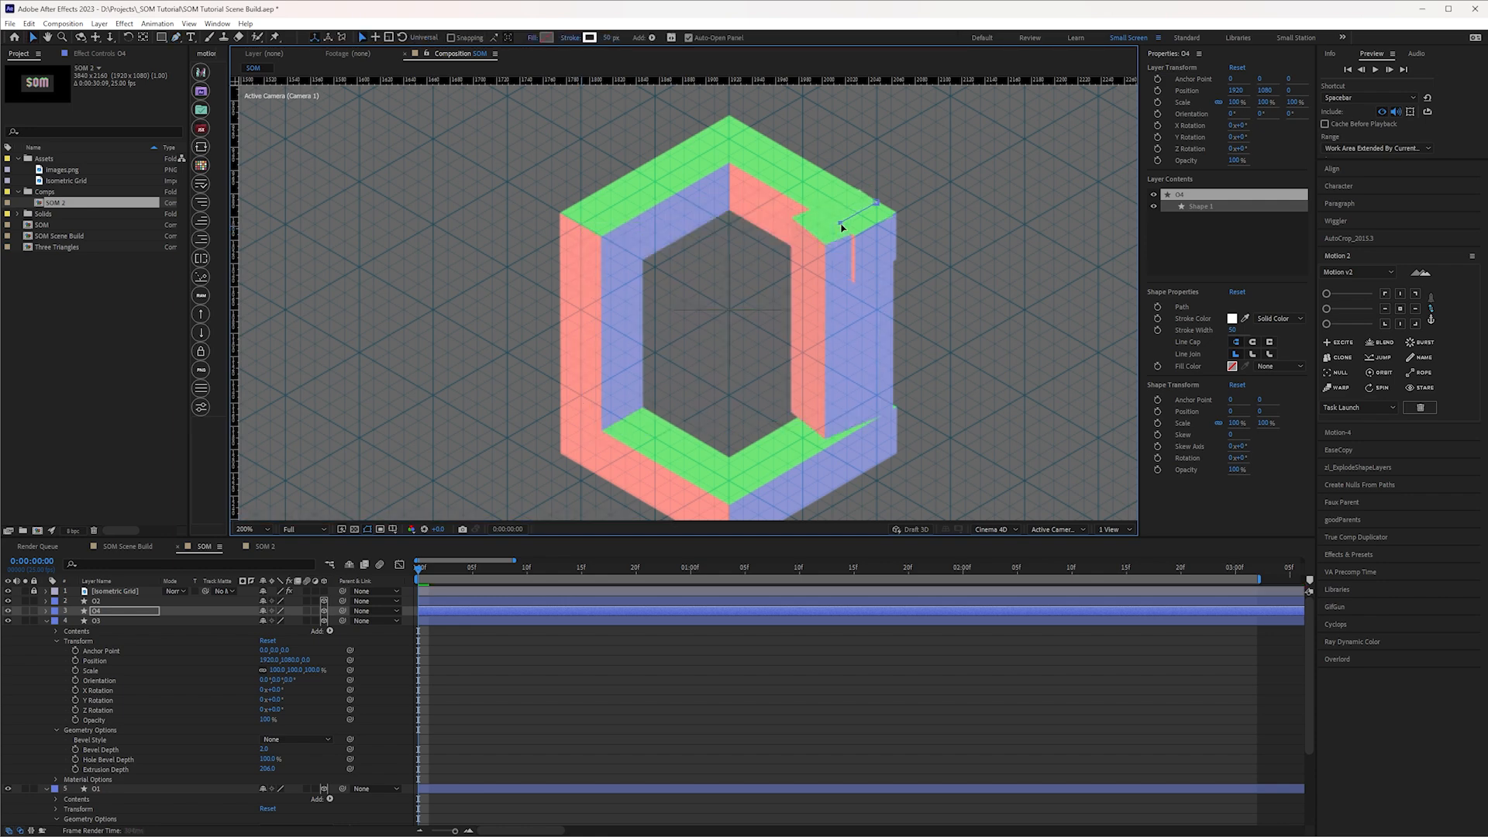
Fine-tune both end points of the right leg's path so it lines up with the grid and the chevron's arm.
{"action": "key", "text": "."}
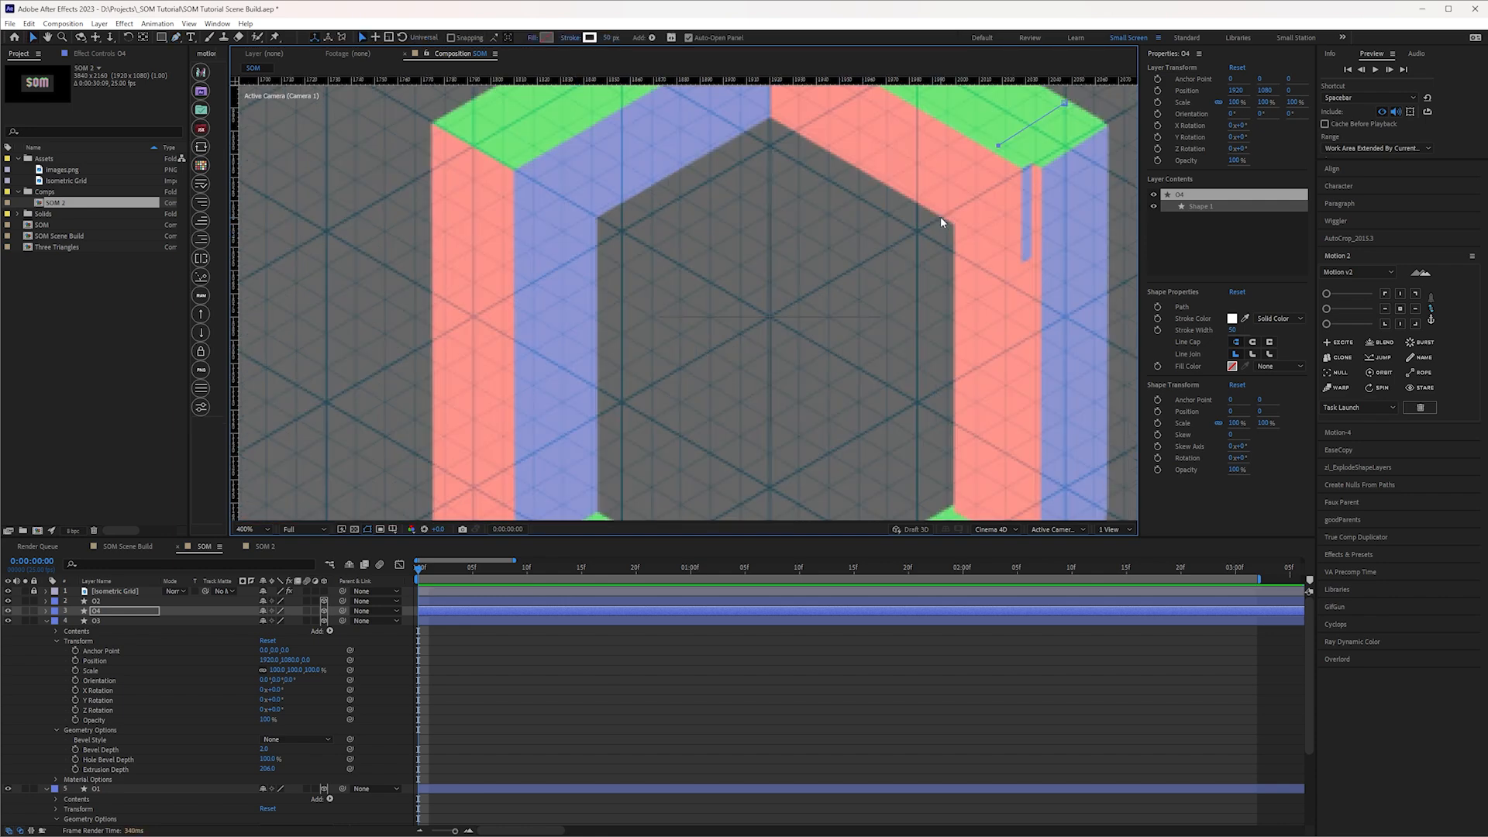
{"action": "left_click_drag", "start_coordinate": [1001, 216], "coordinate": [830, 316]}
{"action": "left_click_drag", "start_coordinate": [899, 199], "coordinate": [896, 197]}
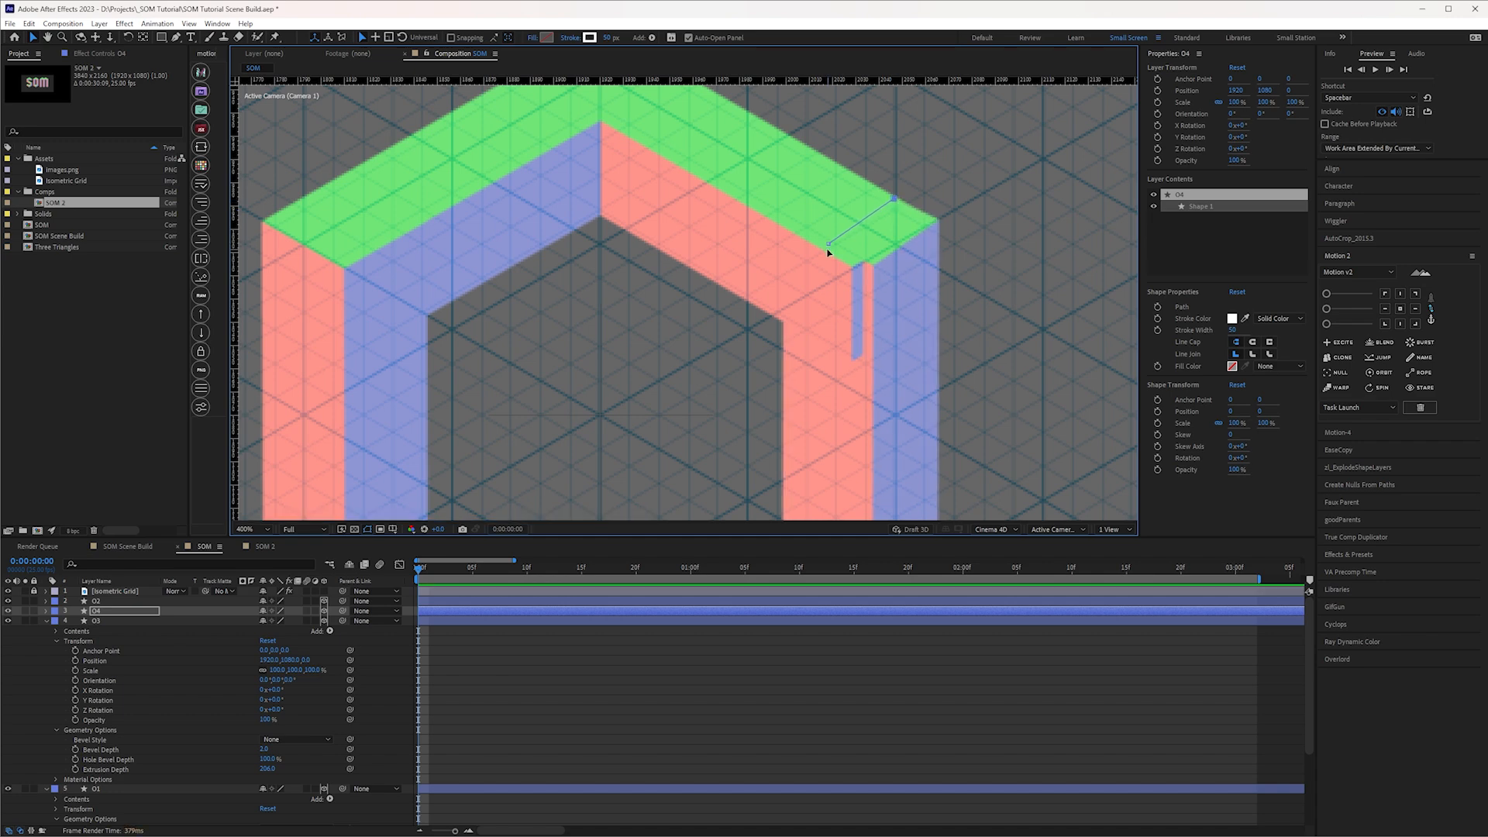
{"action": "left_click_drag", "start_coordinate": [830, 246], "coordinate": [813, 243]}
{"action": "scroll", "coordinate": [766, 448], "scroll_direction": "down", "scroll_amount": 3}
{"action": "left_click", "coordinate": [629, 727]}
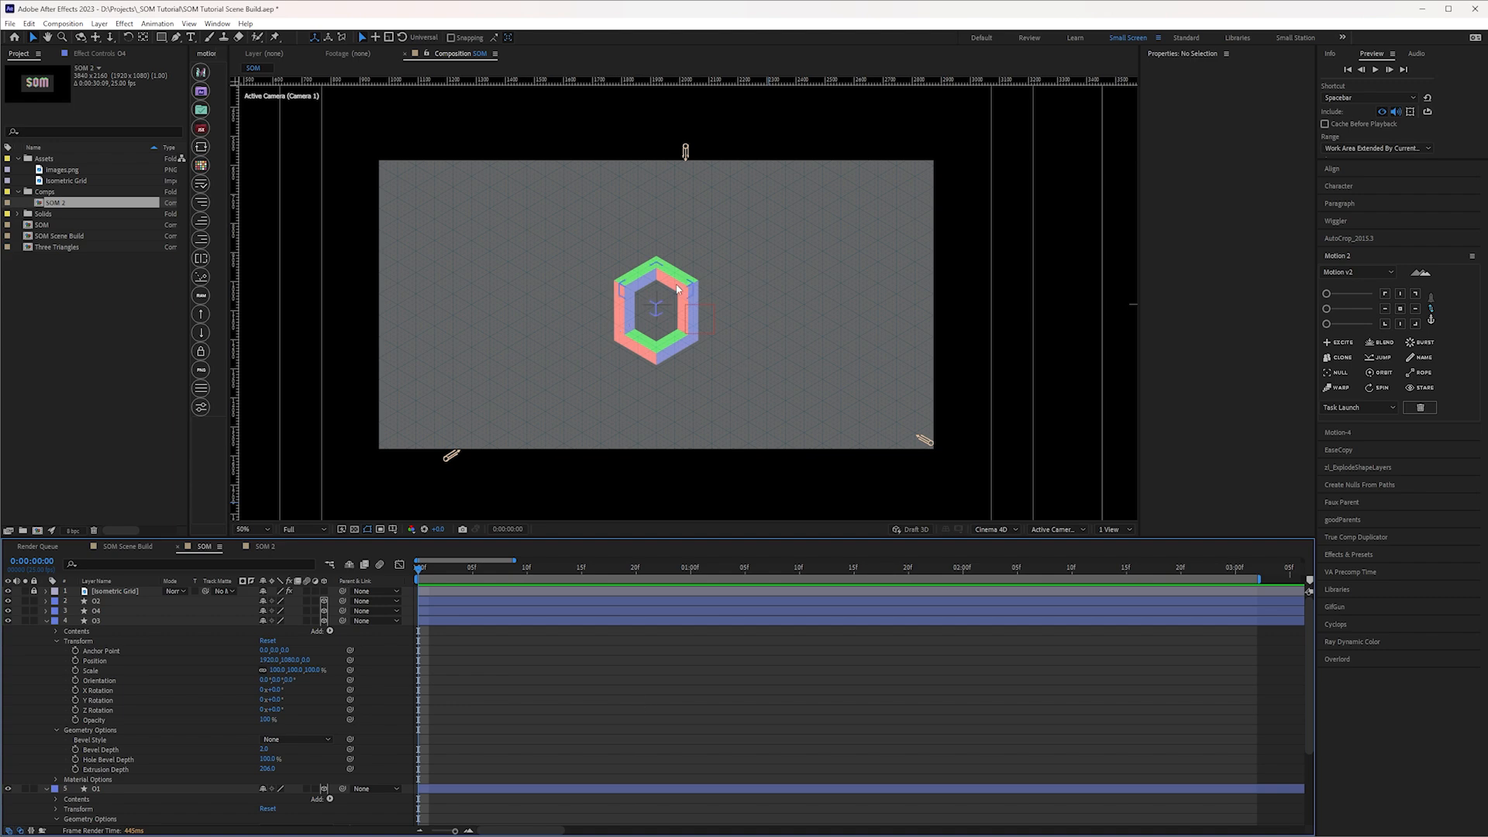
{"action": "left_click", "coordinate": [676, 289]}
{"action": "scroll", "coordinate": [705, 374], "scroll_direction": "up", "scroll_amount": 2}
{"action": "scroll", "coordinate": [705, 374], "scroll_direction": "down", "scroll_amount": 2}
{"action": "left_click", "coordinate": [631, 636]}
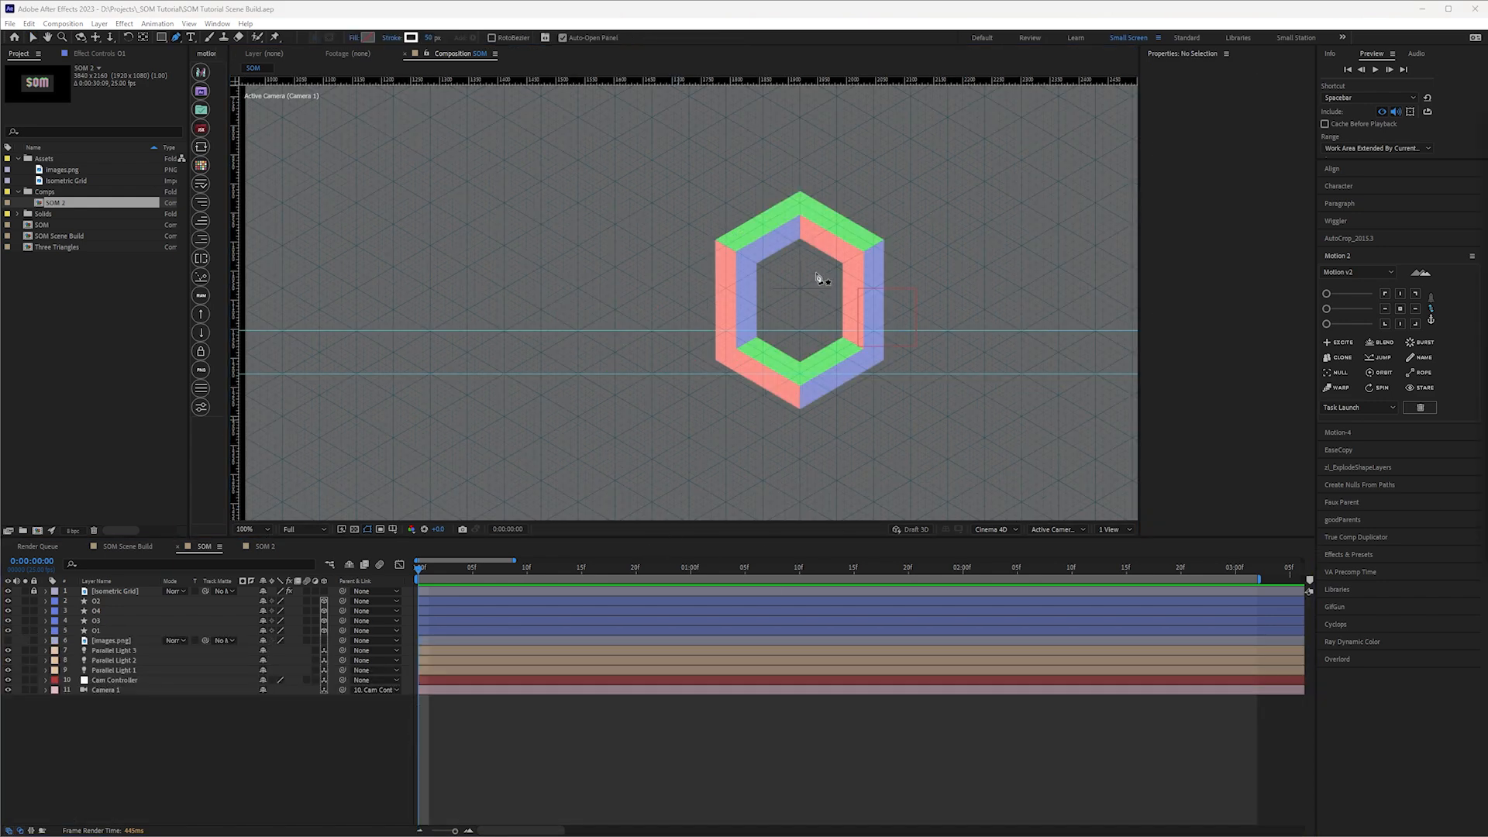
Delete the left and right end points of O1's path to shorten both arms of the upper chevron.
{"action": "left_click", "coordinate": [515, 630]}
{"action": "scroll", "coordinate": [870, 255], "scroll_direction": "up", "scroll_amount": 2}
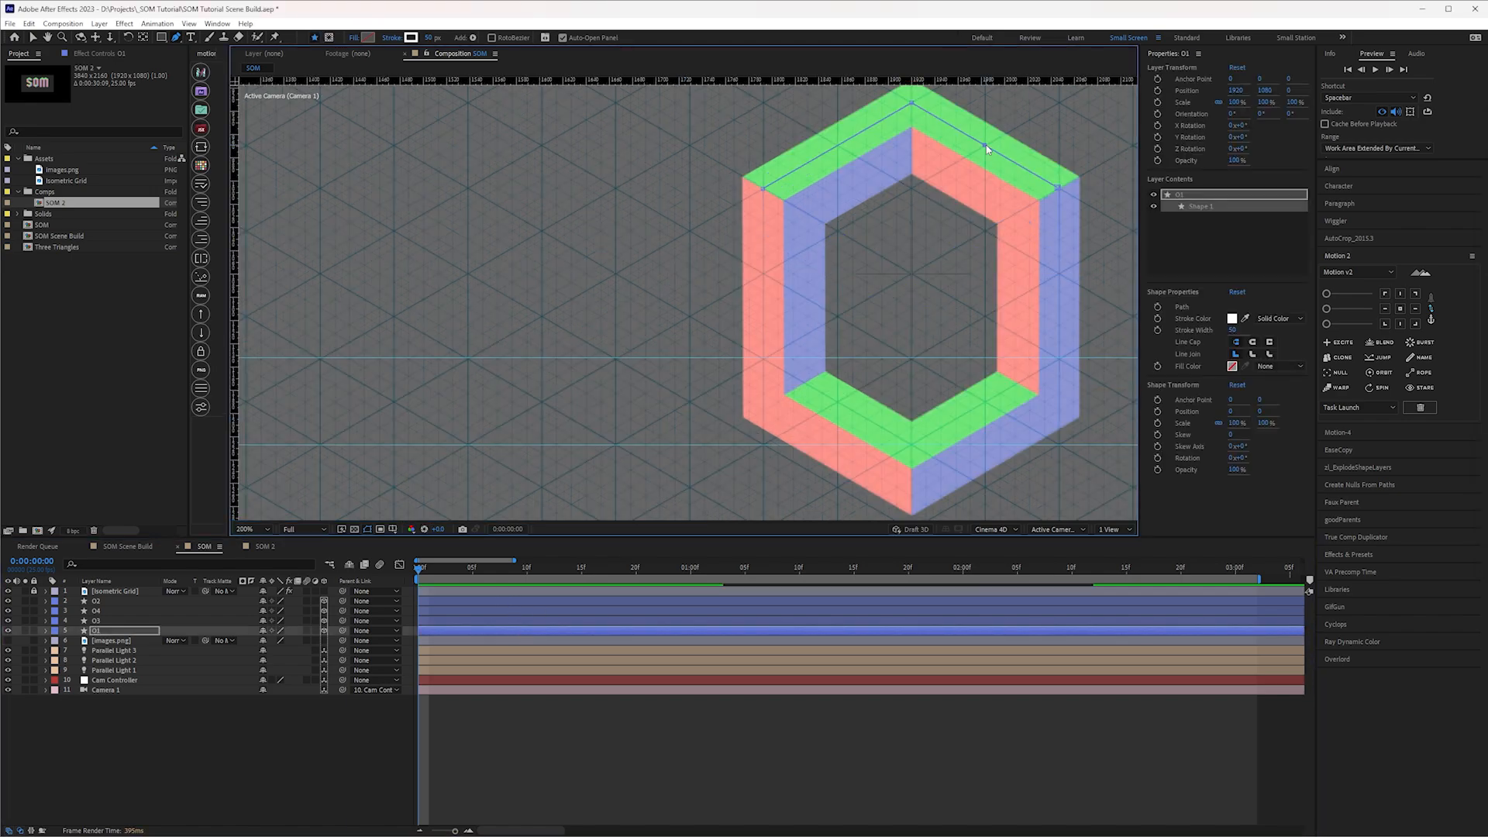
{"action": "key", "text": "v"}
{"action": "left_click", "coordinate": [763, 188]}
{"action": "key", "text": "Delete"}
{"action": "left_click", "coordinate": [1059, 188]}
{"action": "key", "text": "Delete"}
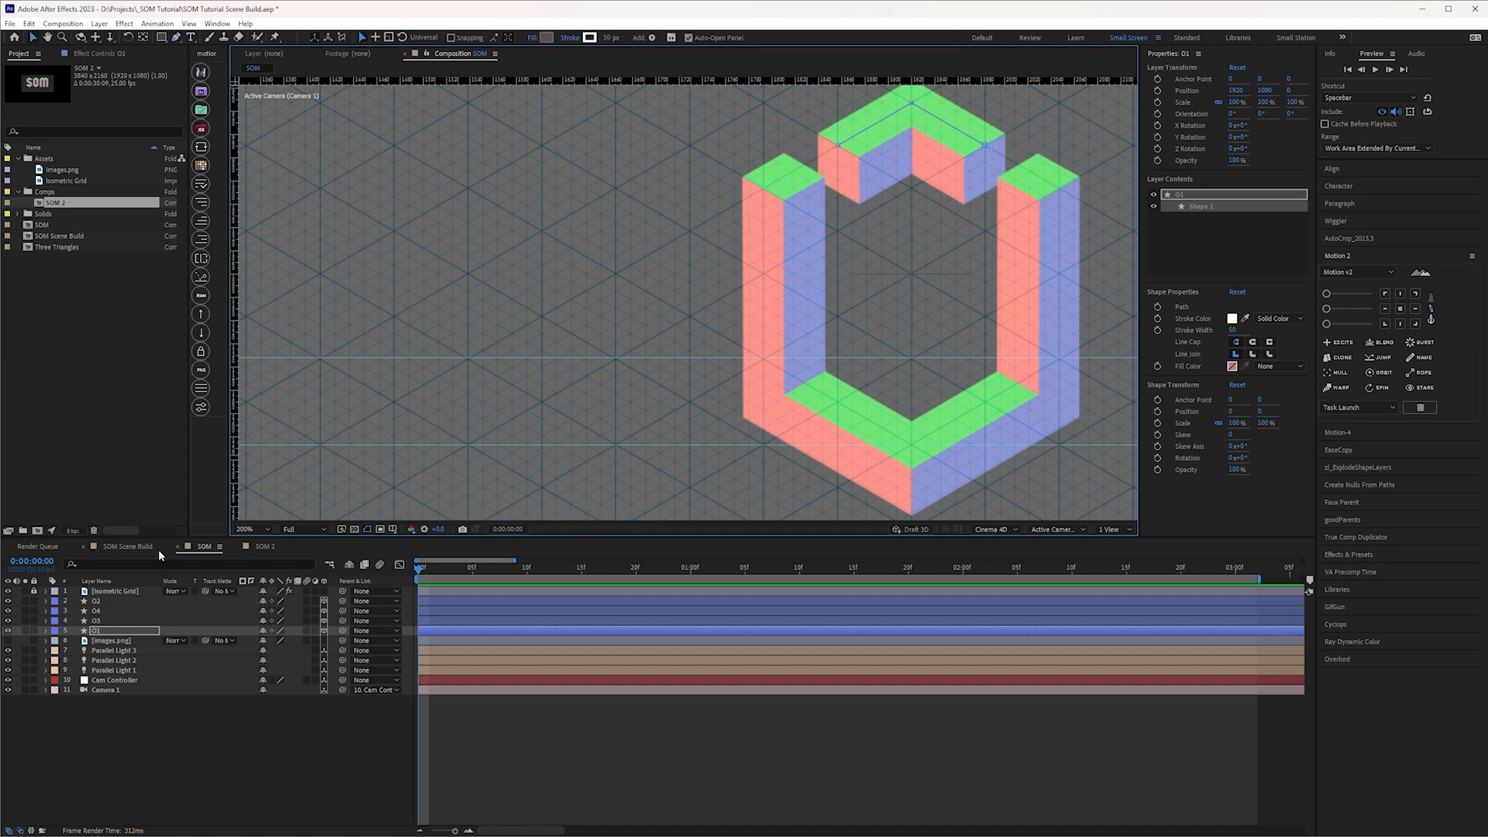
Move the O3 and O4 legs inward along the grid, about 90 px each, under the shortened arms of the upper chevron.
{"action": "left_click", "coordinate": [503, 623]}
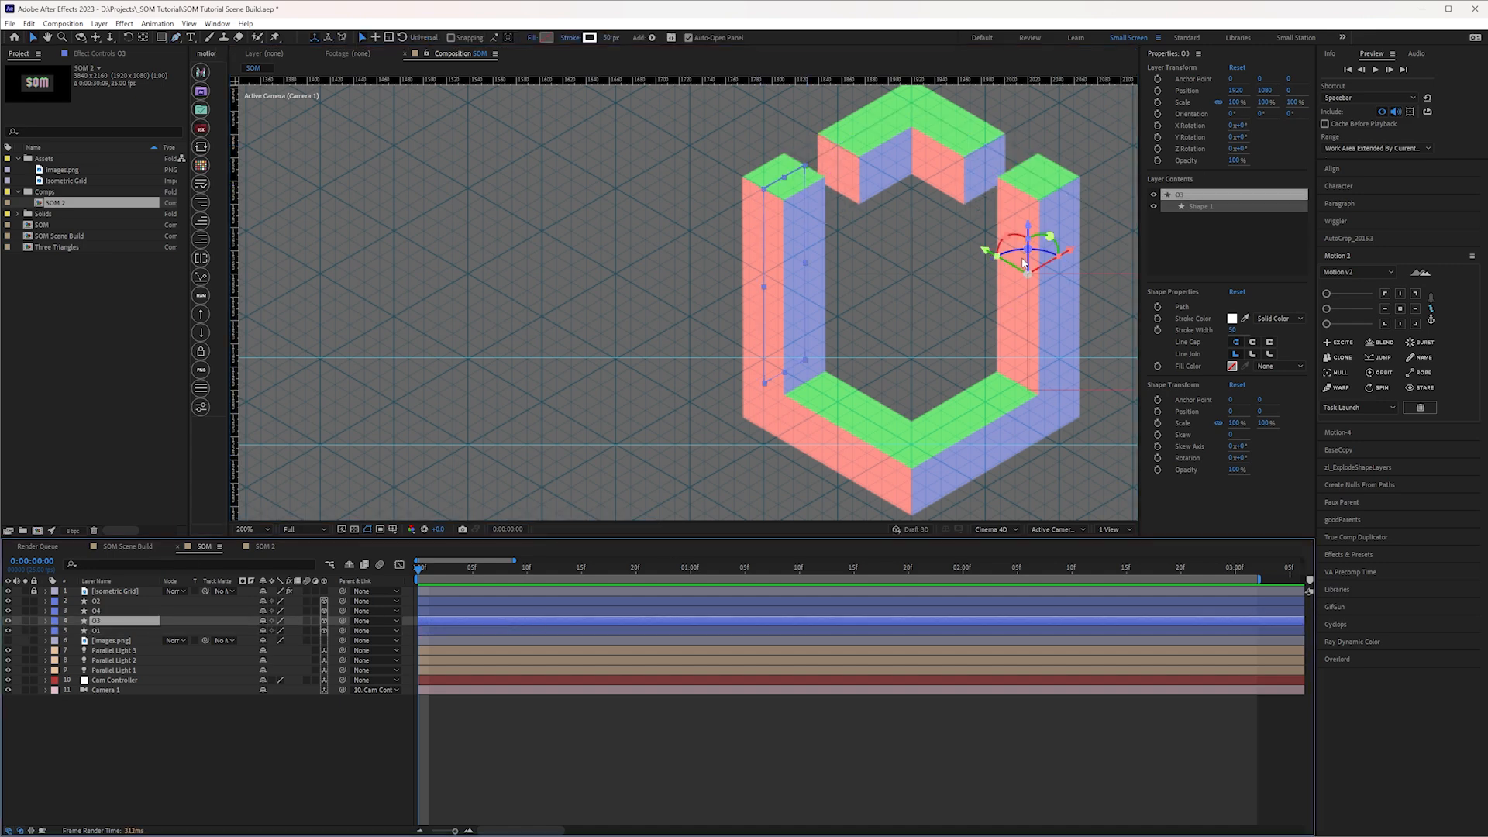
{"action": "left_click_drag", "start_coordinate": [1063, 253], "coordinate": [1137, 237]}
{"action": "left_click", "coordinate": [701, 611]}
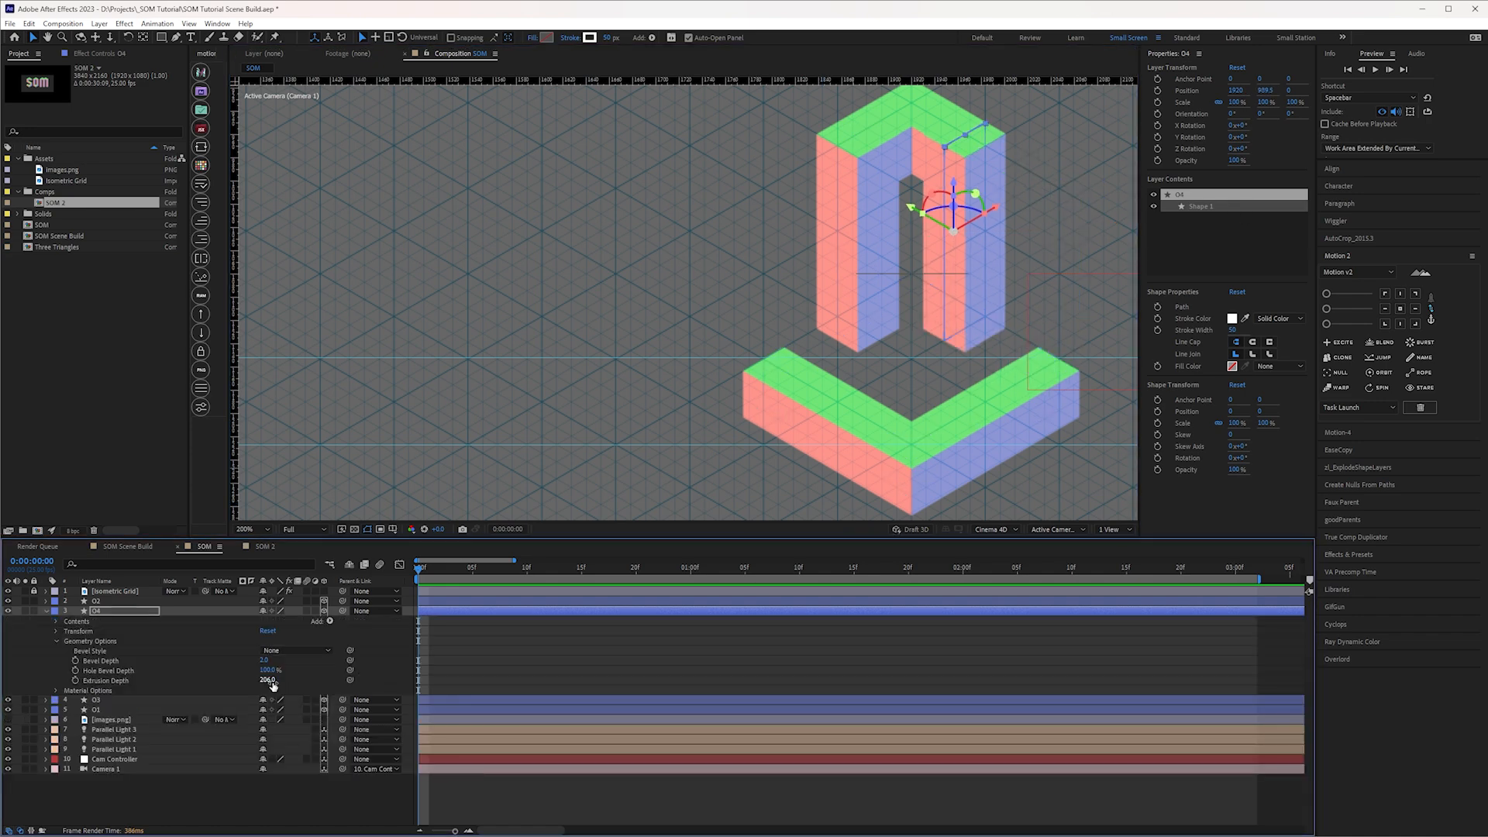
Raise the lower chevron to the legs' lower ends and set the extrusion depth of the O4 and O3 legs to 206.
{"action": "left_click_drag", "start_coordinate": [273, 685], "coordinate": [320, 678]}
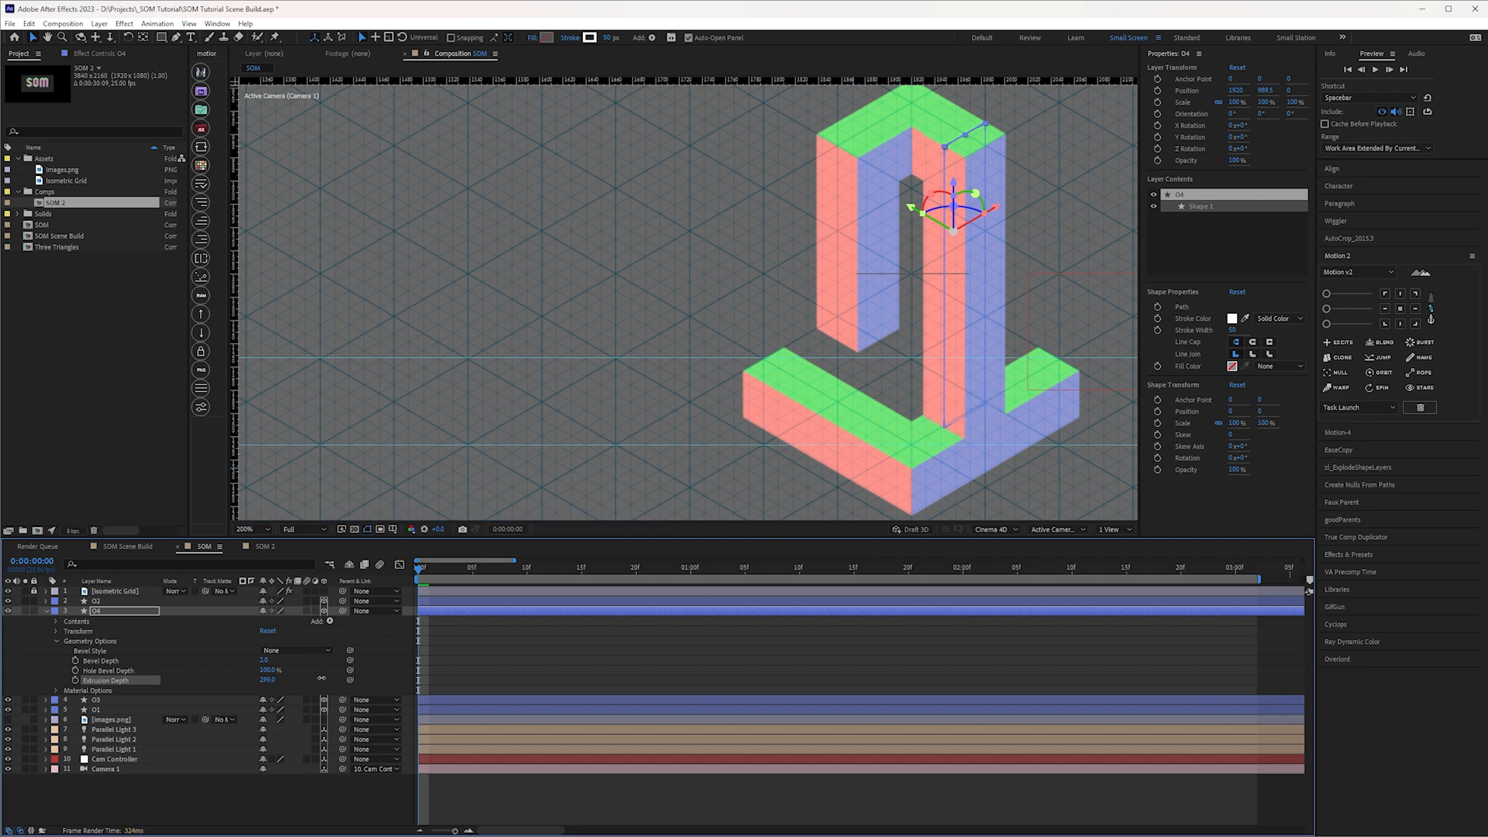
{"action": "left_click", "coordinate": [271, 681]}
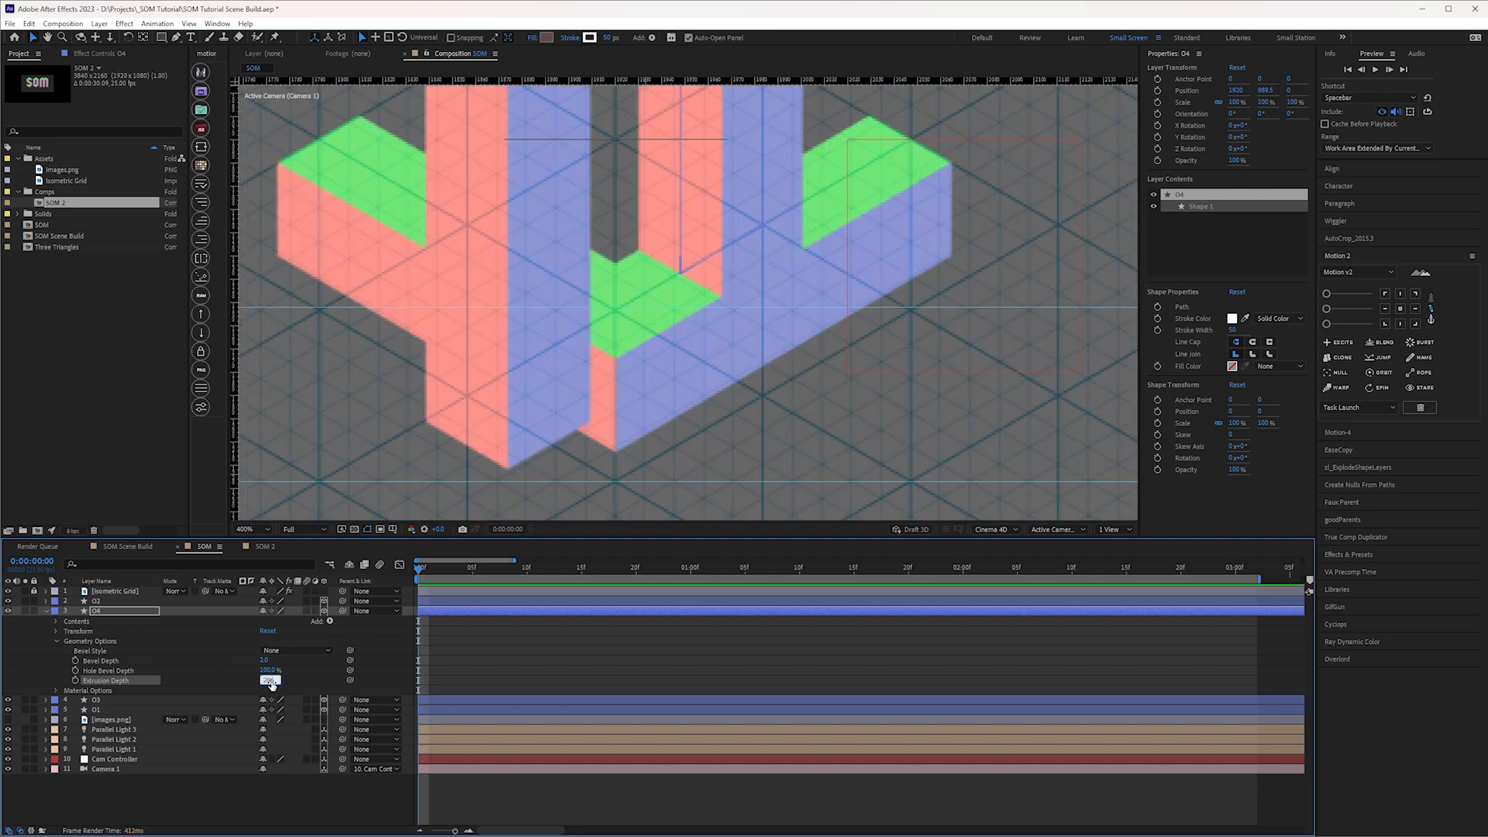
{"action": "key", "text": "Return"}
{"action": "left_click", "coordinate": [114, 700]}
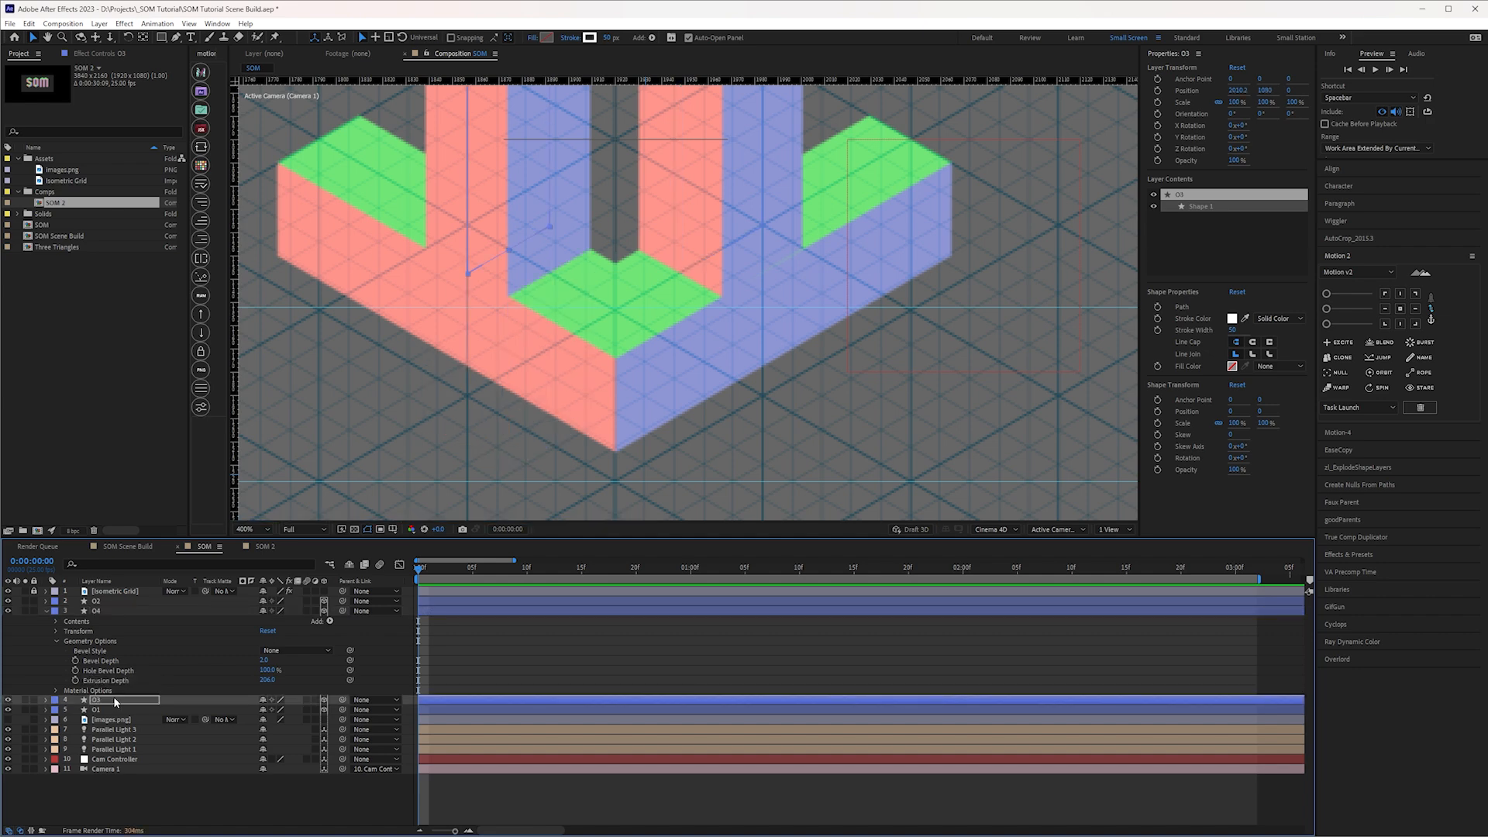
Delete the outer end points of O2's path to shorten the lower chevron to the narrower width of the O.
{"action": "scroll", "coordinate": [809, 395], "scroll_direction": "down", "scroll_amount": 2}
{"action": "left_click_drag", "start_coordinate": [779, 303], "coordinate": [752, 413]}
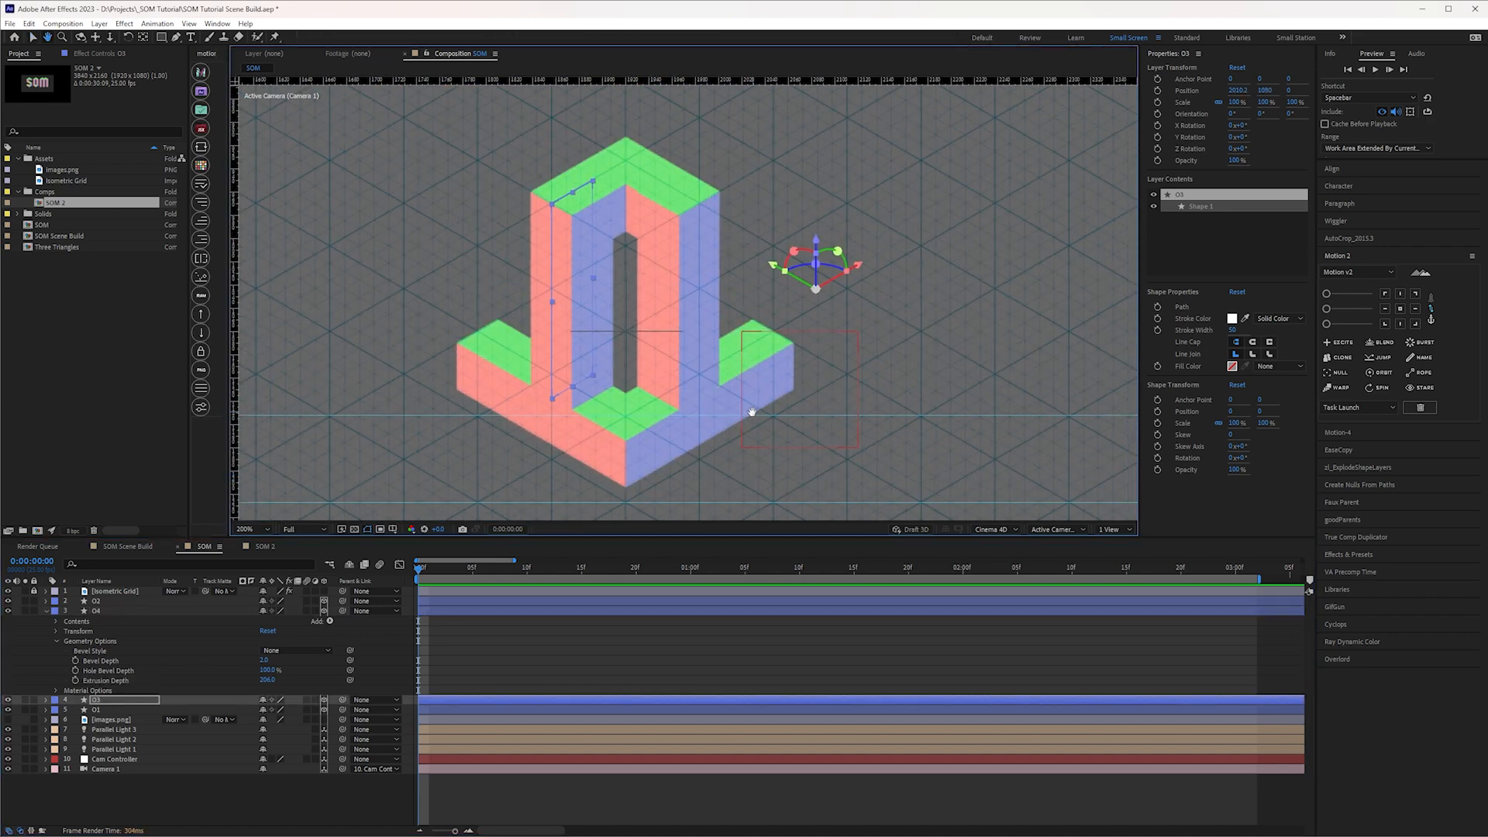
{"action": "left_click", "coordinate": [733, 400]}
{"action": "scroll", "coordinate": [735, 401], "scroll_direction": "up", "scroll_amount": 2}
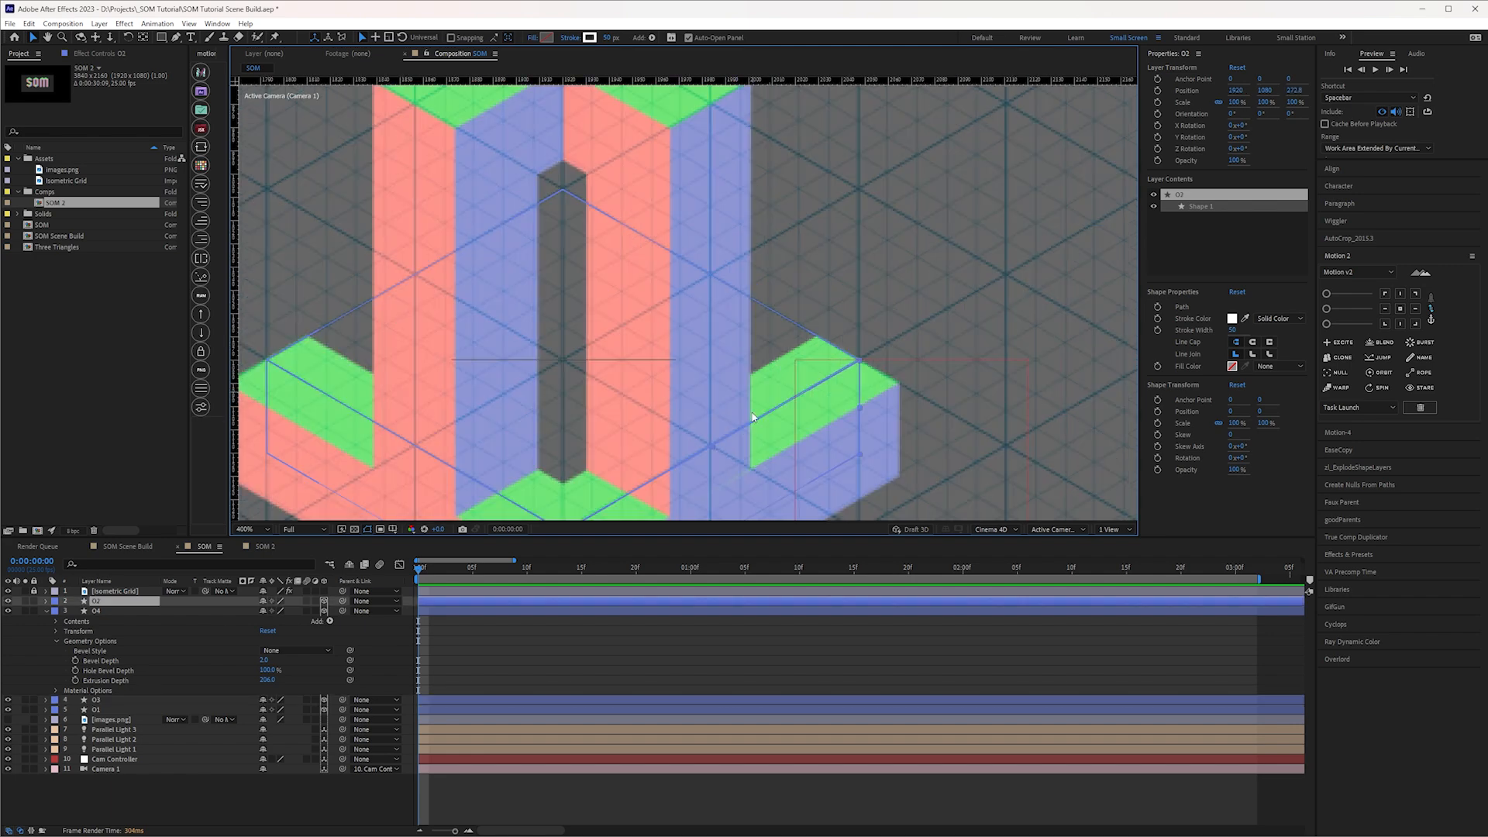
{"action": "key", "text": "g"}
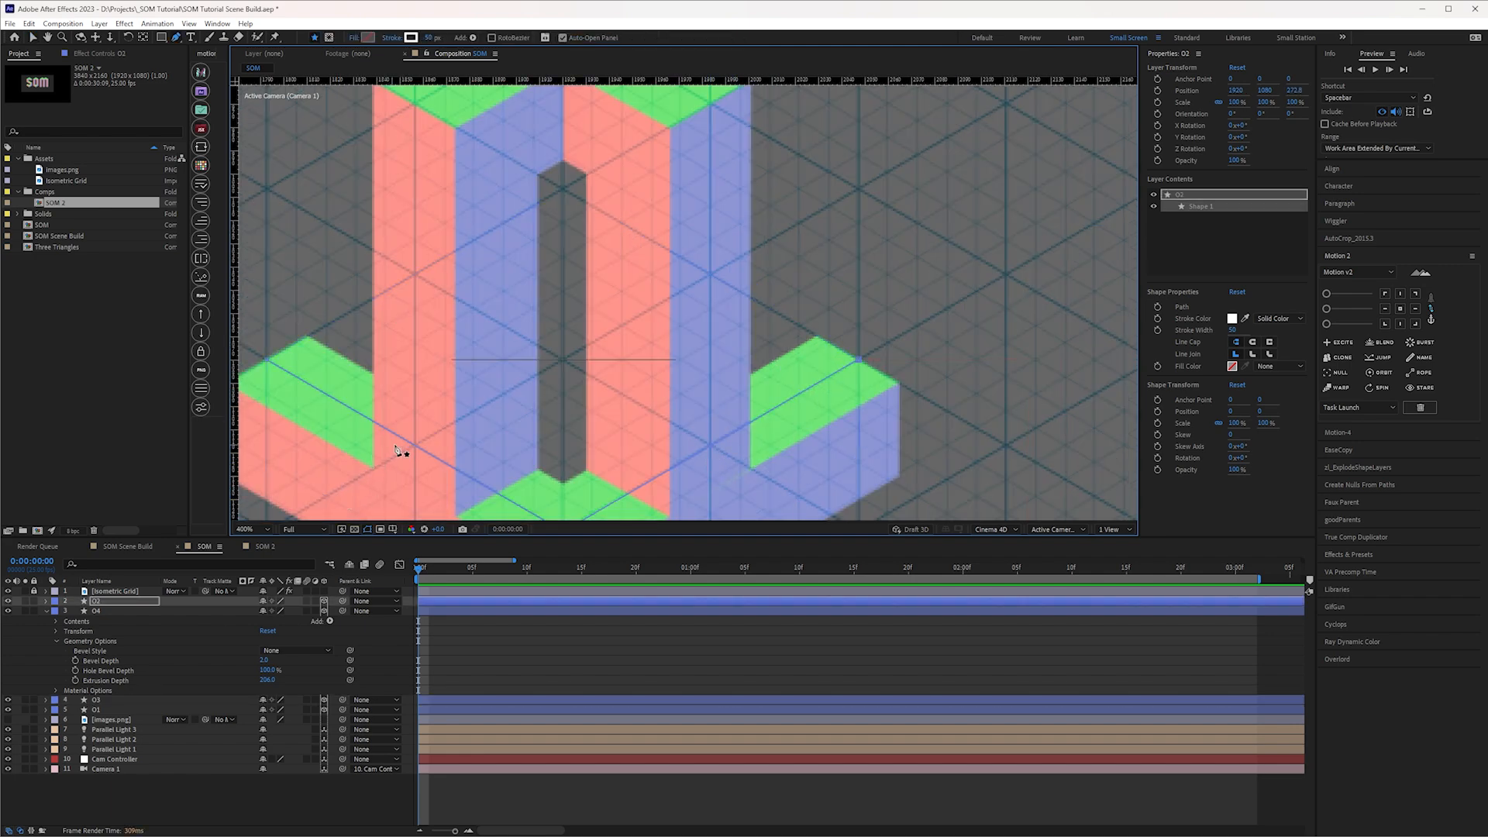
{"action": "key", "text": "v"}
{"action": "left_click", "coordinate": [858, 359]}
{"action": "key", "text": "Delete"}
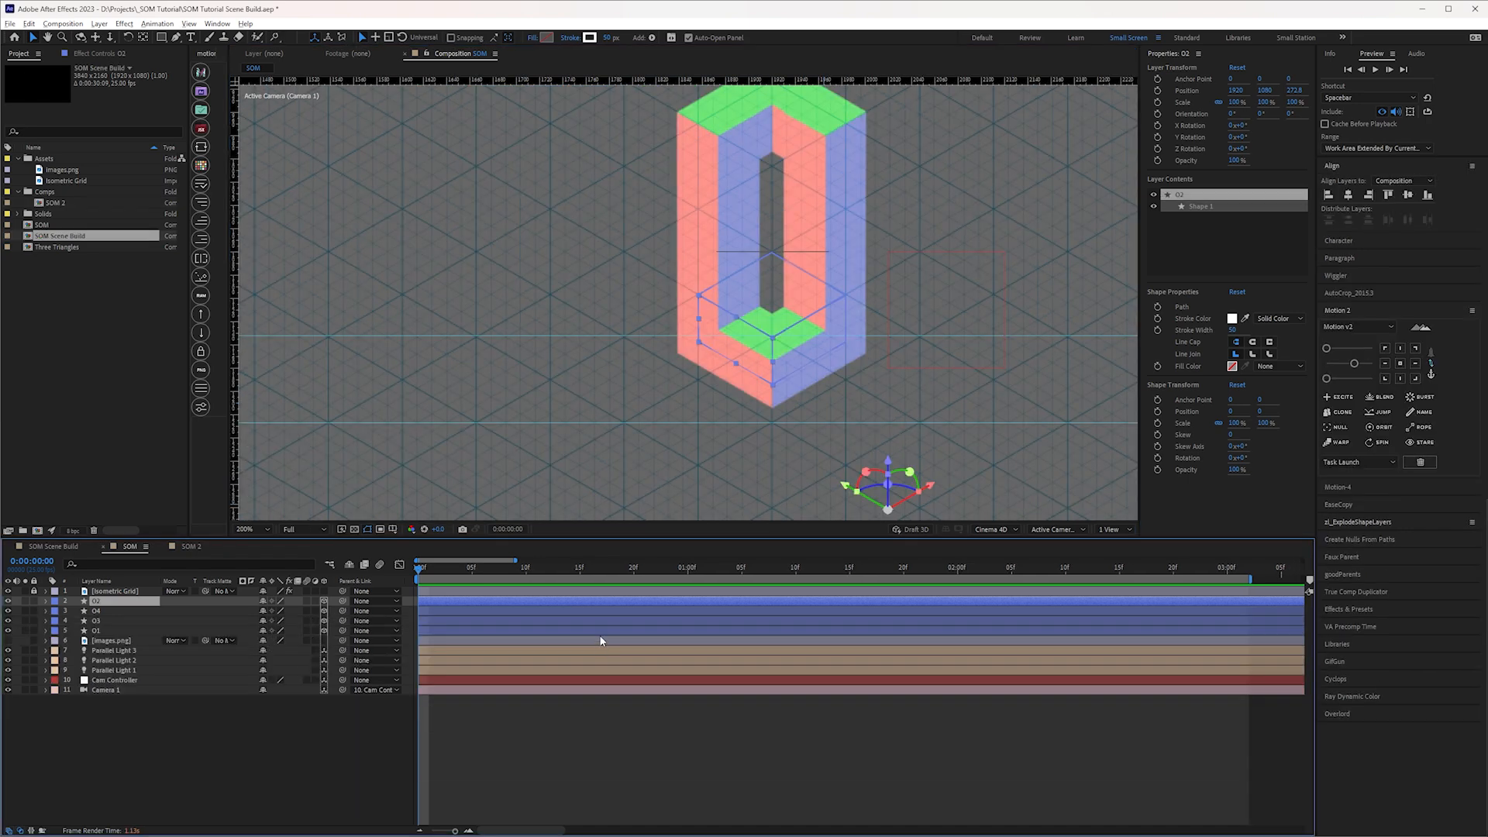
Select the O1, O2, O3 and O4 layers and set their stroke width to 40.
{"action": "left_click", "coordinate": [615, 603], "text": "shift"}
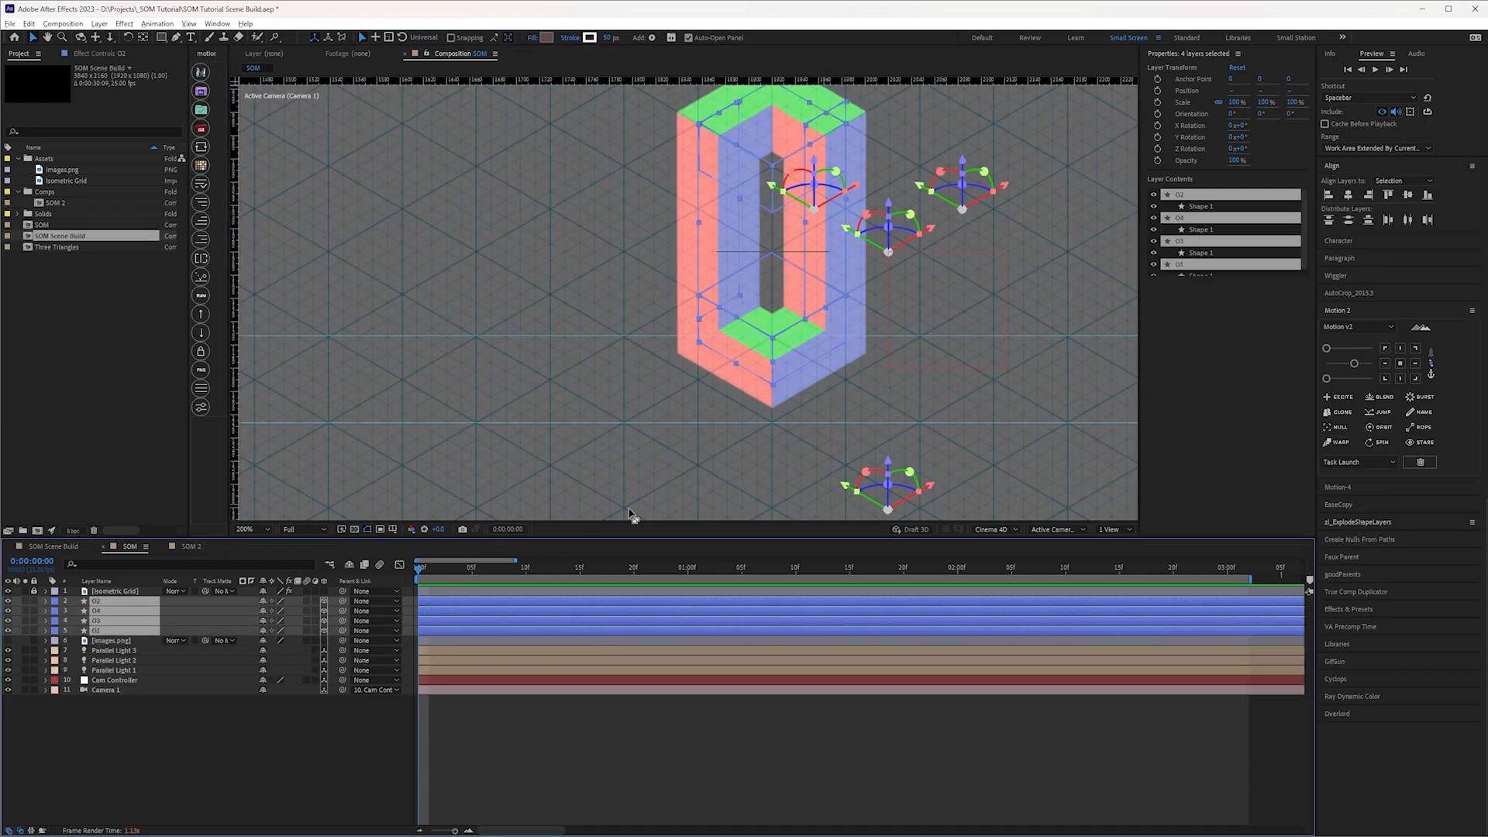
{"action": "left_click", "coordinate": [612, 38]}
{"action": "type", "text": "40"}
{"action": "key", "text": "Return"}
{"action": "left_click", "coordinate": [734, 738]}
Move the lower chevron O2 down along its vertical axis until its lowest corner meets the lower guide.
{"action": "left_click", "coordinate": [717, 273]}
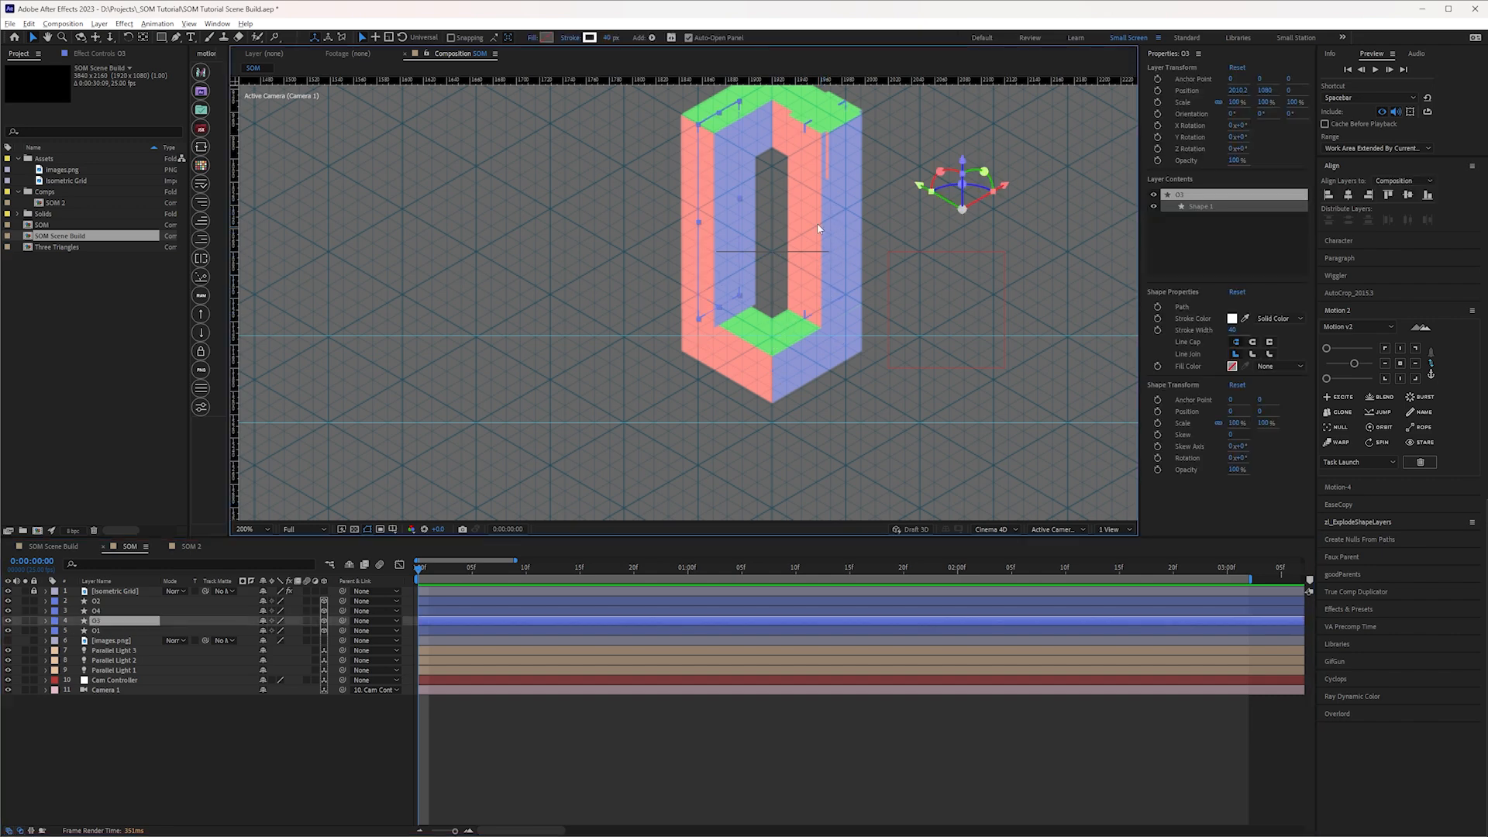
{"action": "left_click", "coordinate": [770, 364]}
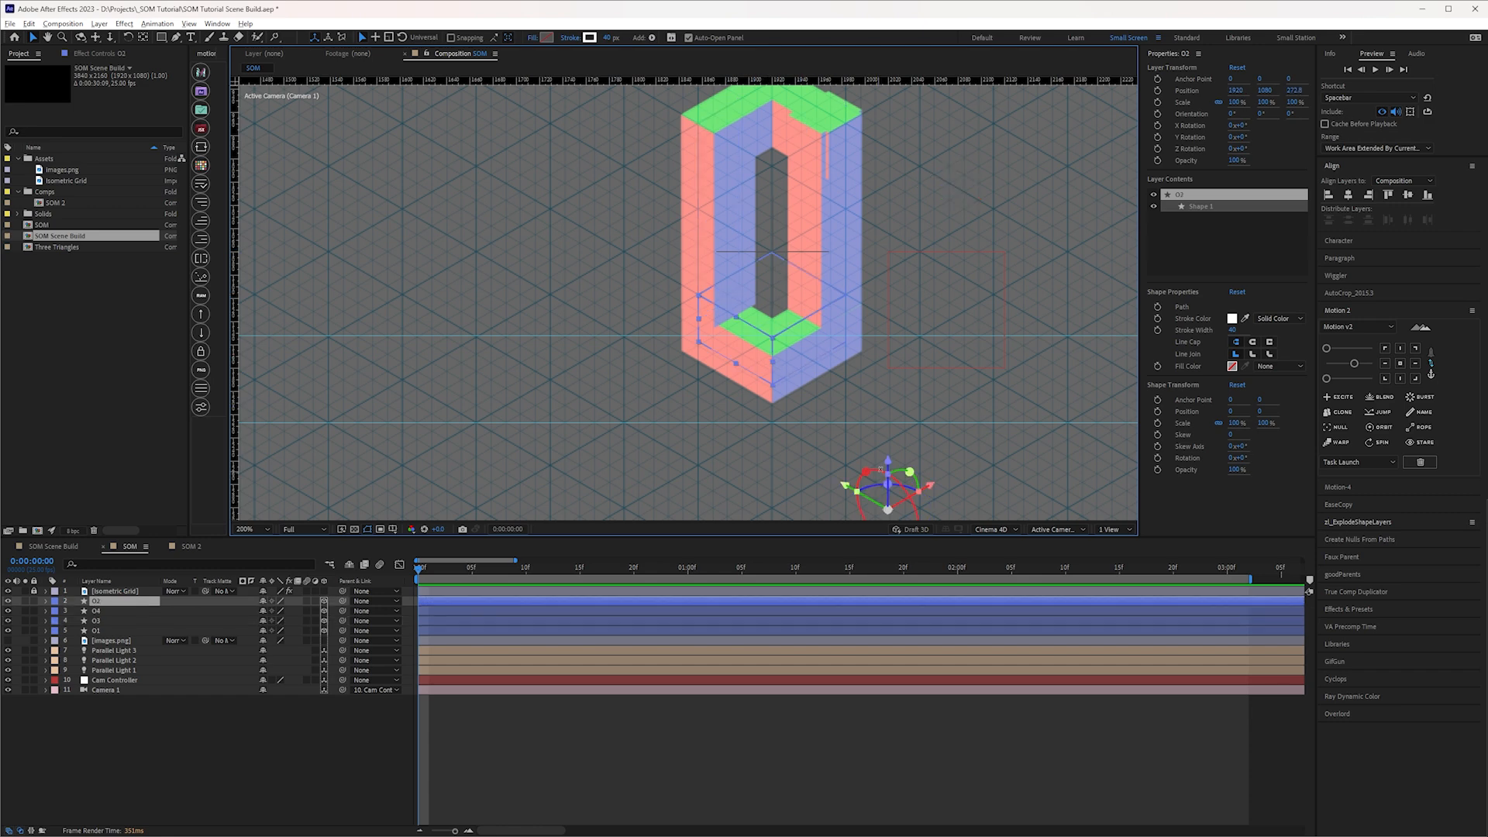
{"action": "left_click_drag", "start_coordinate": [883, 479], "coordinate": [889, 493]}
Expand O4's geometry options and shift the O4 leg slightly along the grid to line up with the thinner upper chevron.
{"action": "left_click", "coordinate": [49, 611]}
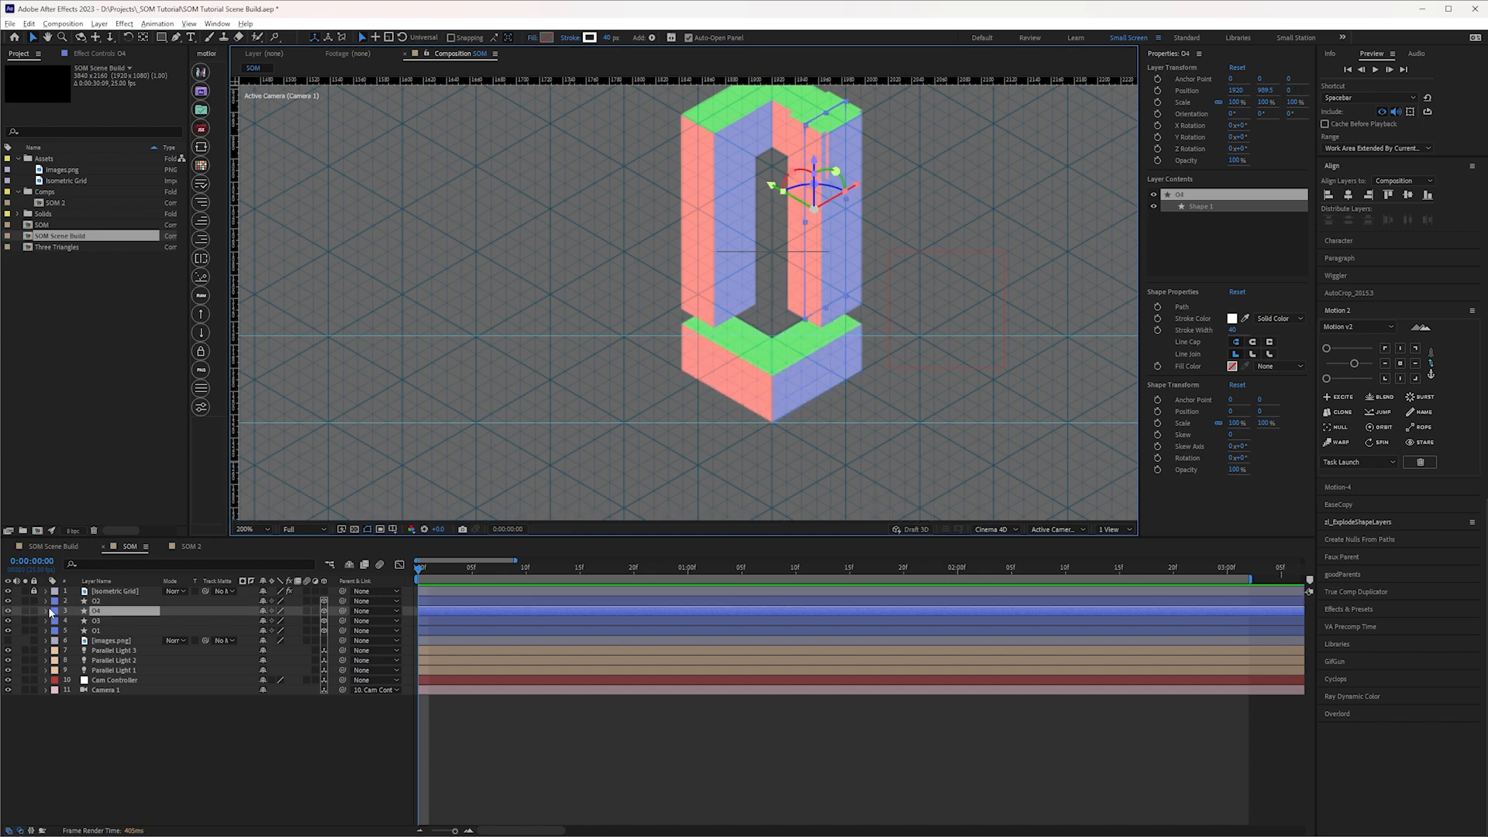
{"action": "left_click", "coordinate": [47, 611]}
{"action": "left_click", "coordinate": [56, 641]}
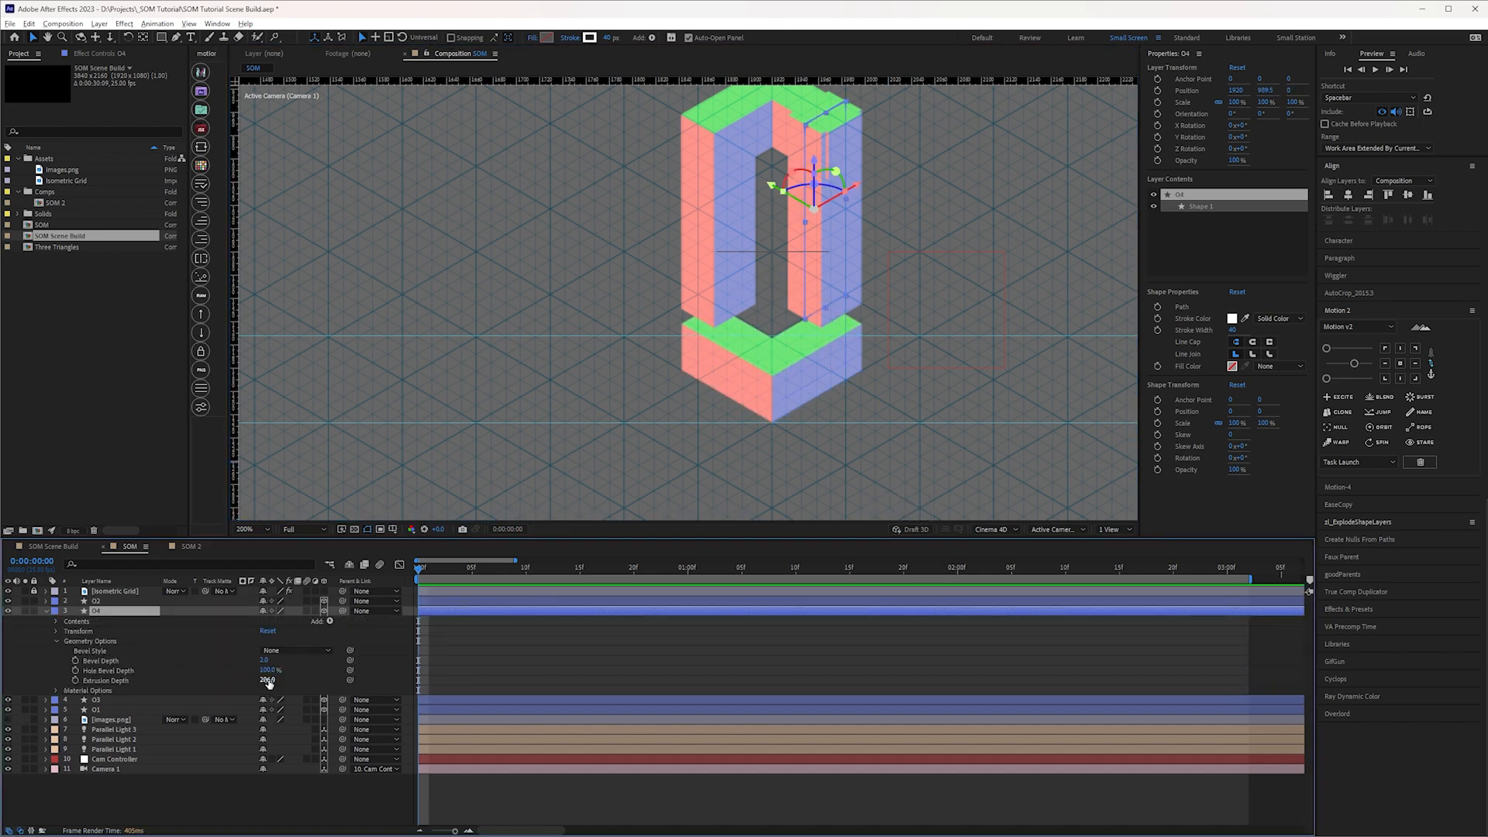
{"action": "left_click", "coordinate": [685, 248]}
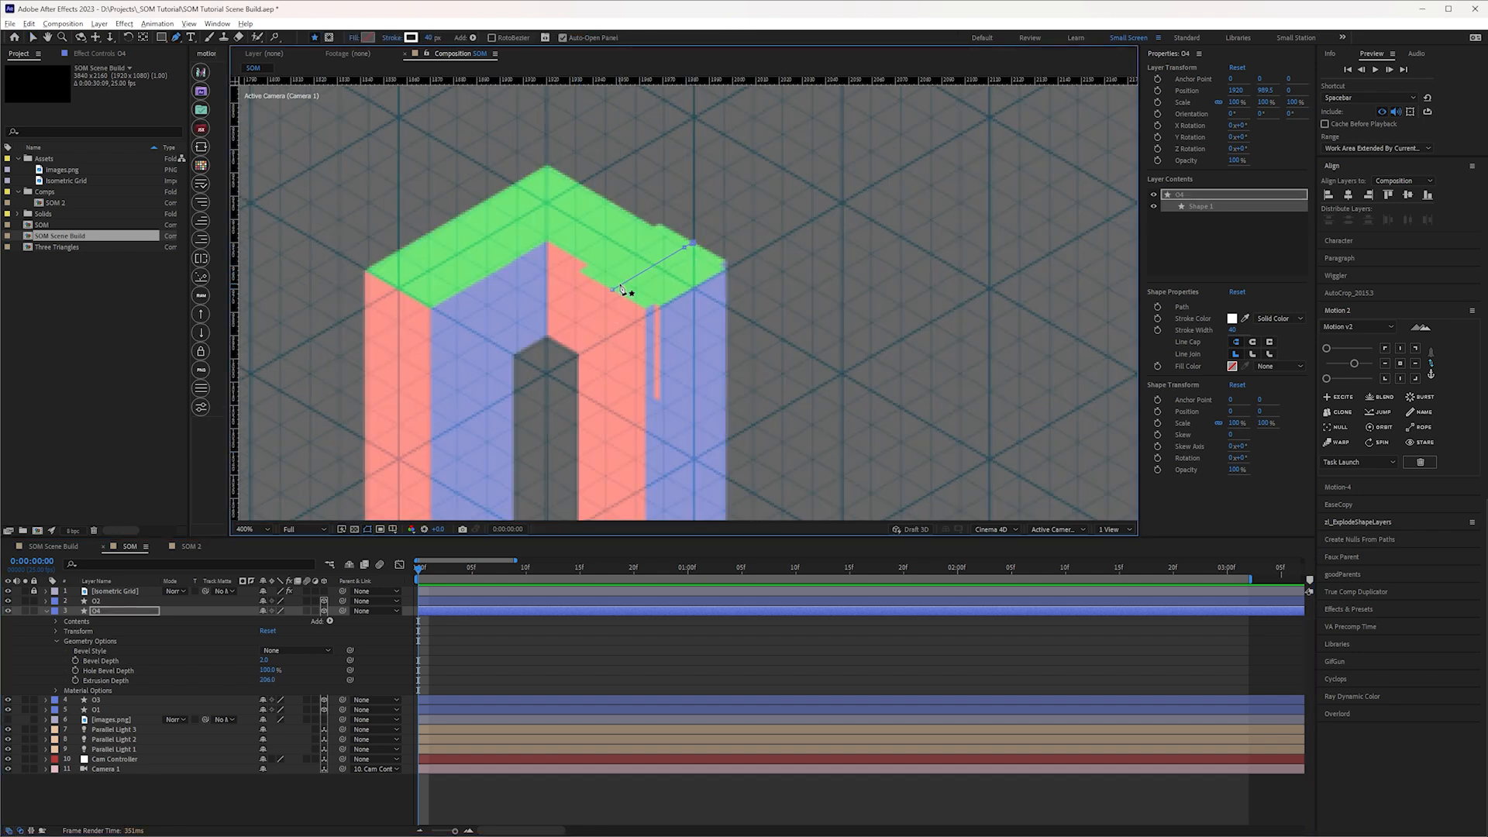
{"action": "key", "text": "ctrl+z"}
{"action": "key", "text": "v"}
{"action": "left_click_drag", "start_coordinate": [587, 436], "coordinate": [597, 442]}
Set O4's extrusion depth to 223 so the right leg reaches into the lower chevron.
{"action": "left_click_drag", "start_coordinate": [684, 362], "coordinate": [682, 217]}
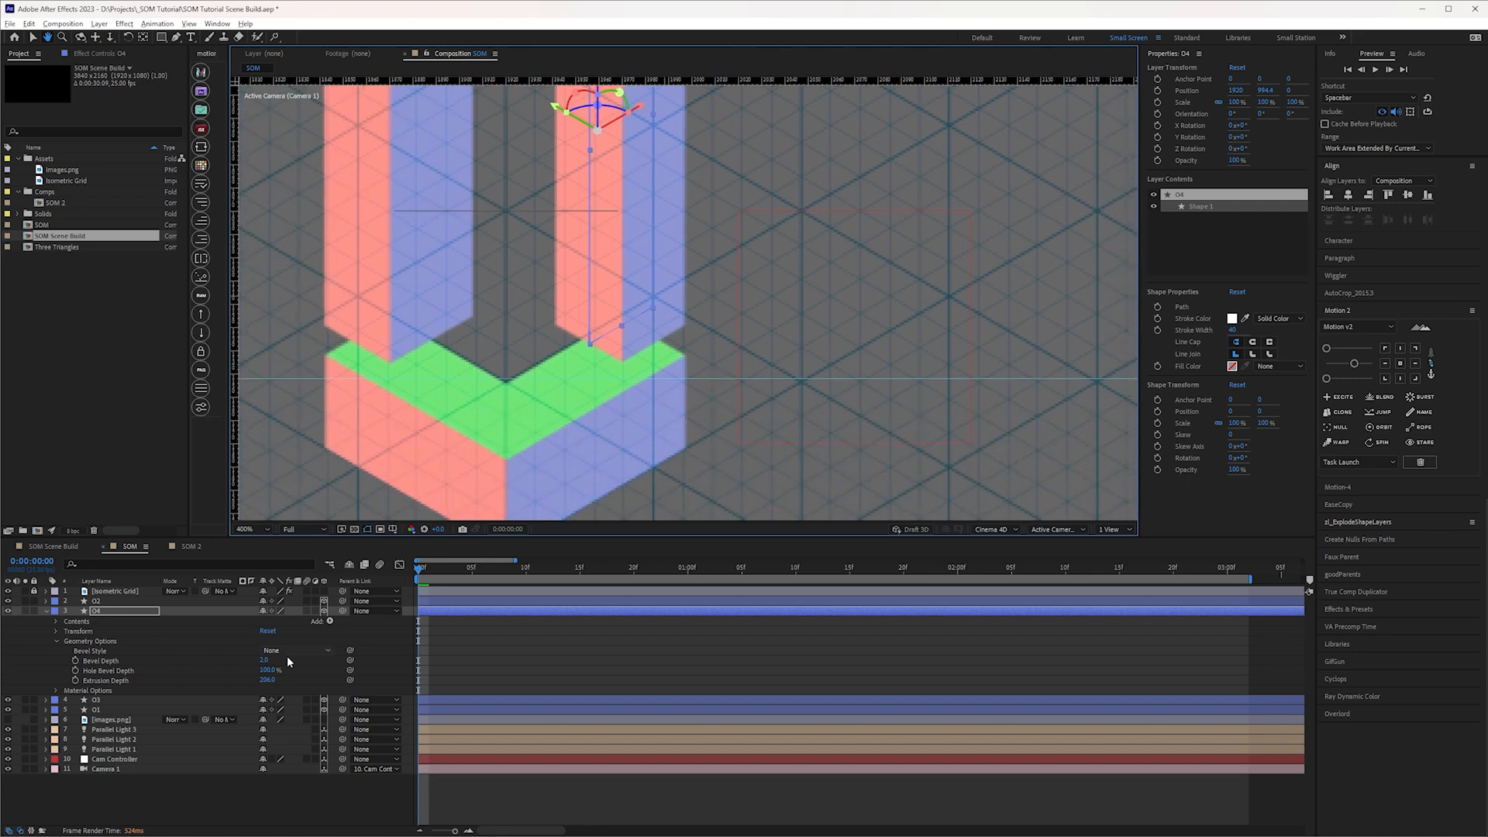
{"action": "left_click_drag", "start_coordinate": [271, 680], "coordinate": [352, 654]}
{"action": "left_click", "coordinate": [272, 682]}
{"action": "key", "text": "Return"}
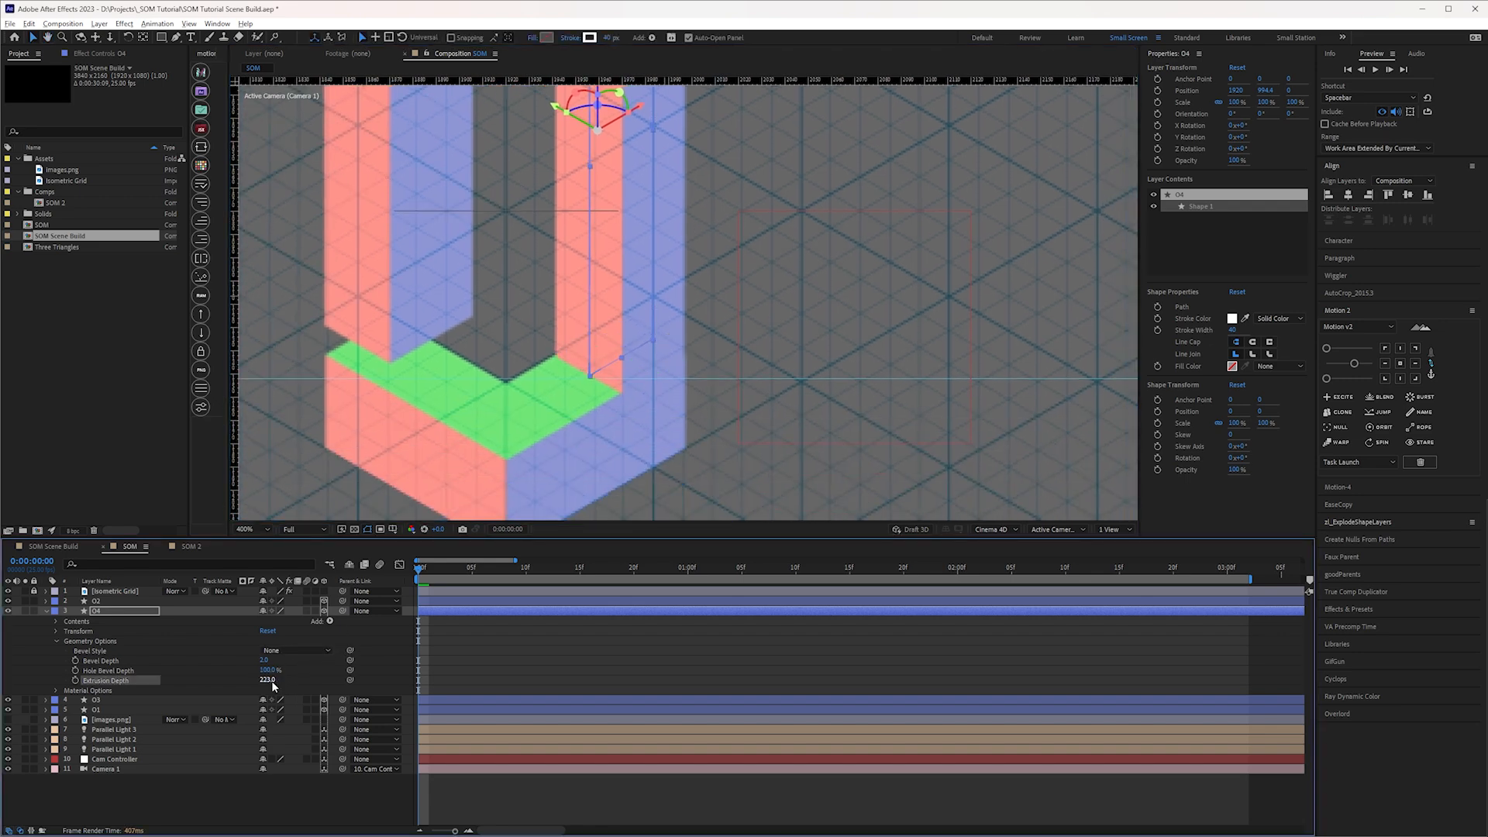
Copy O4's extrusion depth and paste it onto the O3 layer so both legs match.
{"action": "left_click", "coordinate": [144, 700]}
{"action": "left_click", "coordinate": [105, 680]}
{"action": "key", "text": "ctrl+c"}
{"action": "left_click", "coordinate": [101, 701]}
{"action": "key", "text": "ctrl+v"}
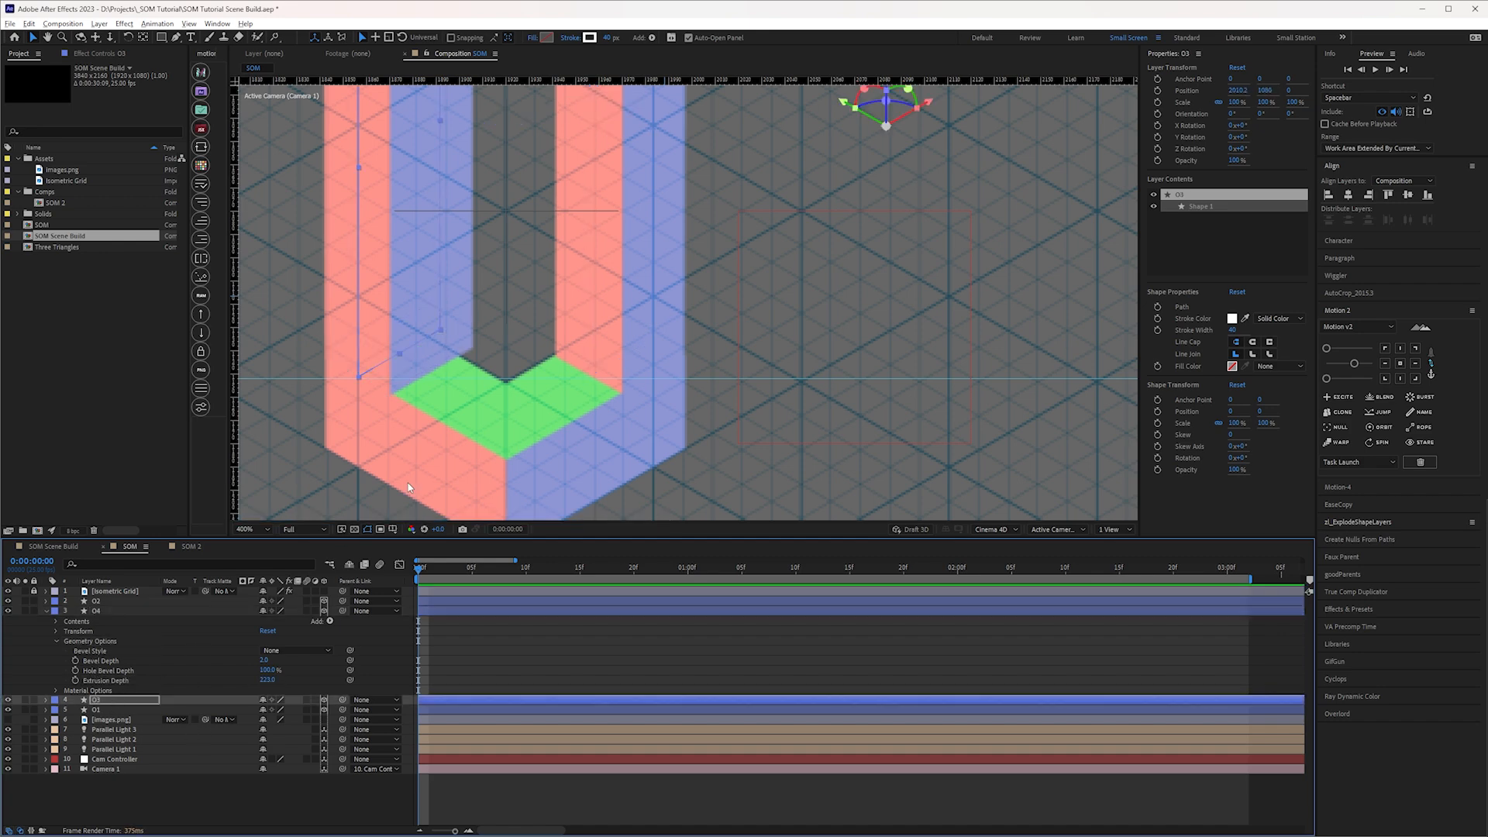
Examine the O's leg joints and overall shape against the isometric grid, and collapse O4's layer properties.
{"action": "left_click_drag", "start_coordinate": [426, 233], "coordinate": [458, 488]}
{"action": "mouse_move", "coordinate": [485, 225]}
{"action": "left_mouse_down"}
{"action": "mouse_move", "coordinate": [434, 114]}
{"action": "mouse_move", "coordinate": [442, 225]}
{"action": "mouse_move", "coordinate": [465, 141]}
{"action": "left_mouse_up"}
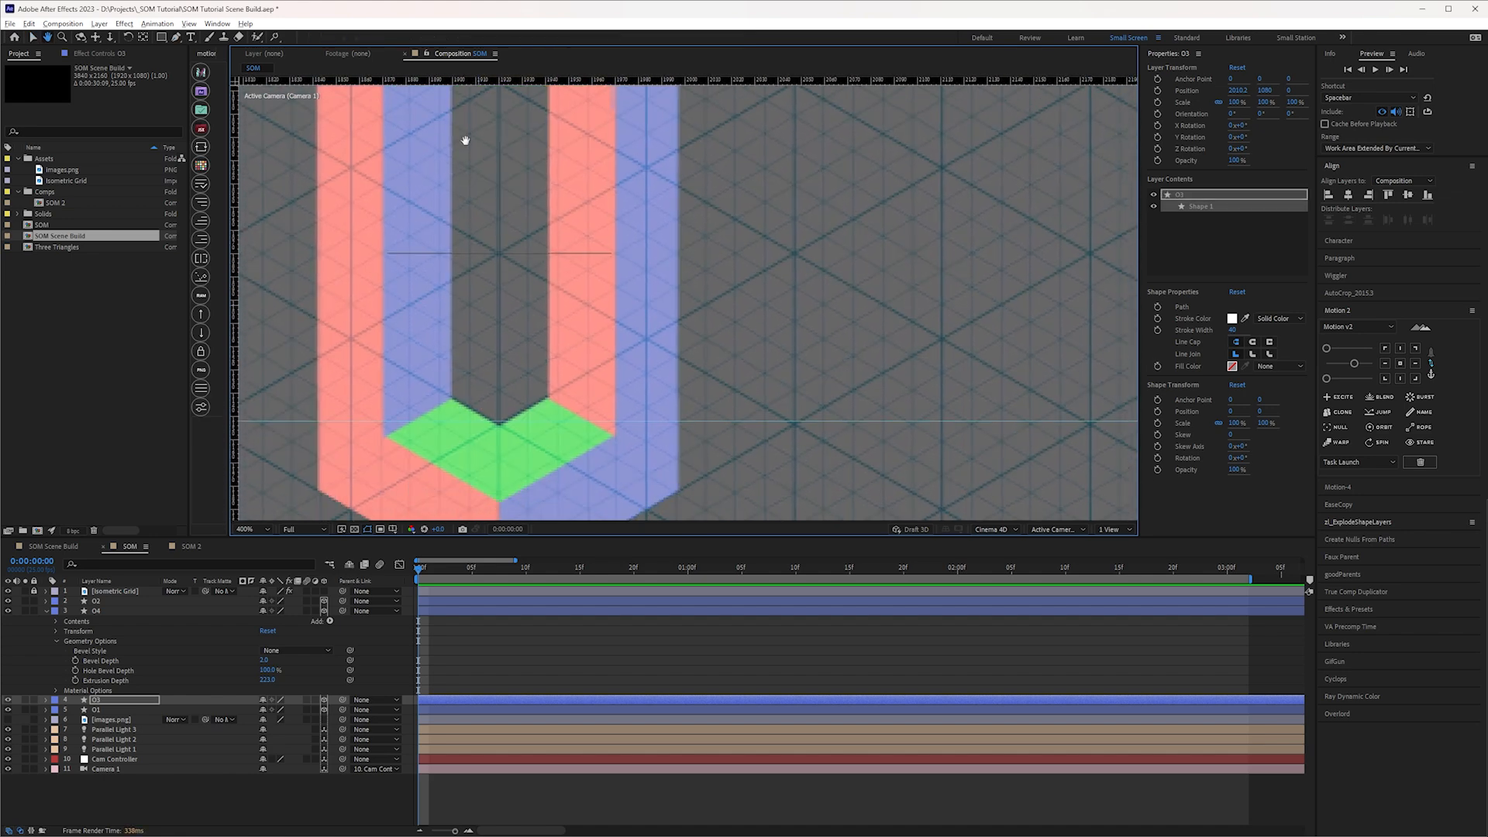
{"action": "scroll", "coordinate": [695, 333], "scroll_direction": "down", "scroll_amount": 2}
{"action": "left_click", "coordinate": [576, 668]}
{"action": "scroll", "coordinate": [700, 436], "scroll_direction": "down", "scroll_amount": 2}
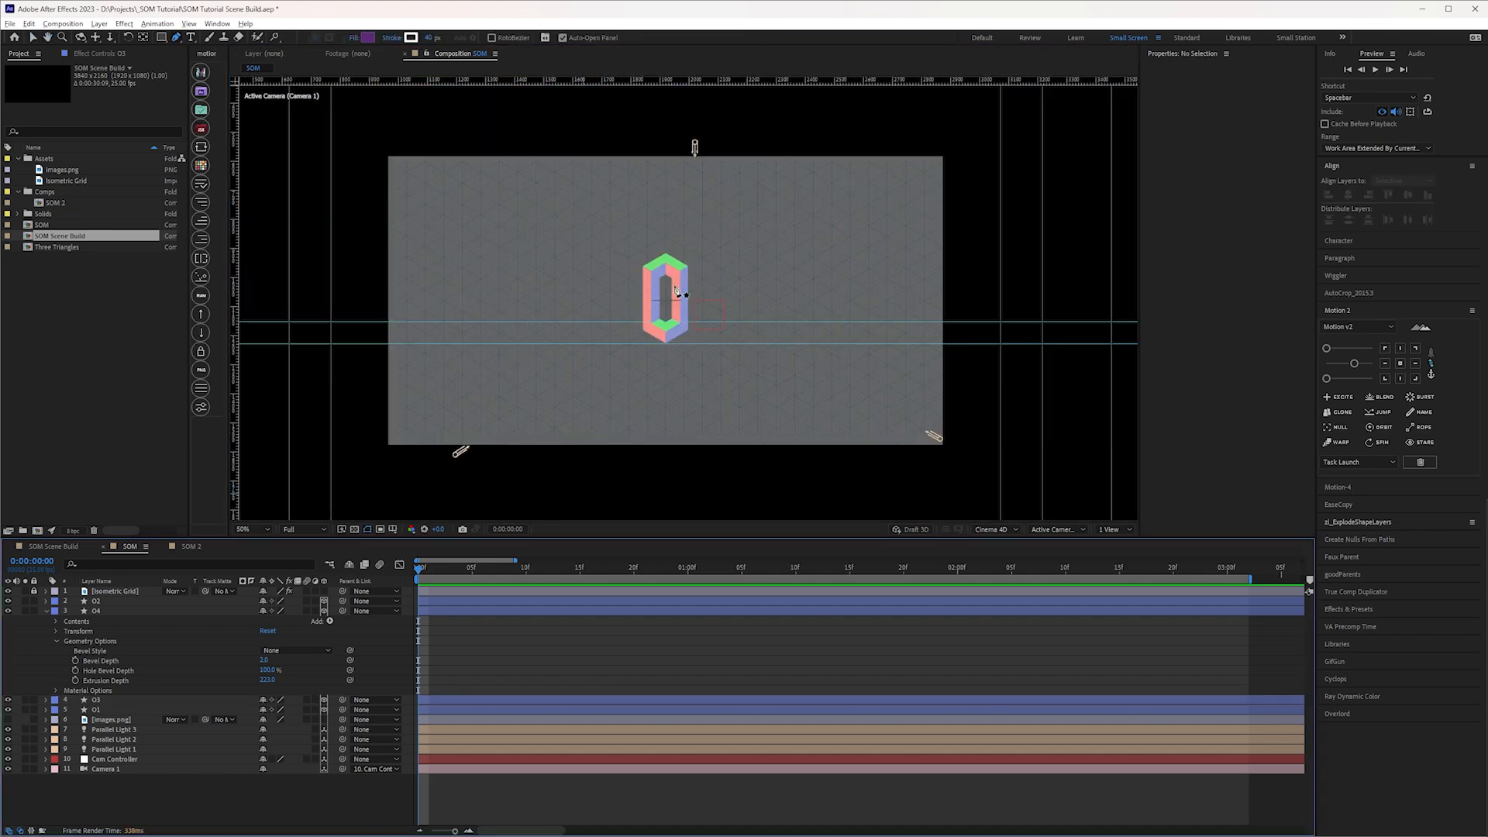
{"action": "scroll", "coordinate": [673, 329], "scroll_direction": "up", "scroll_amount": 1}
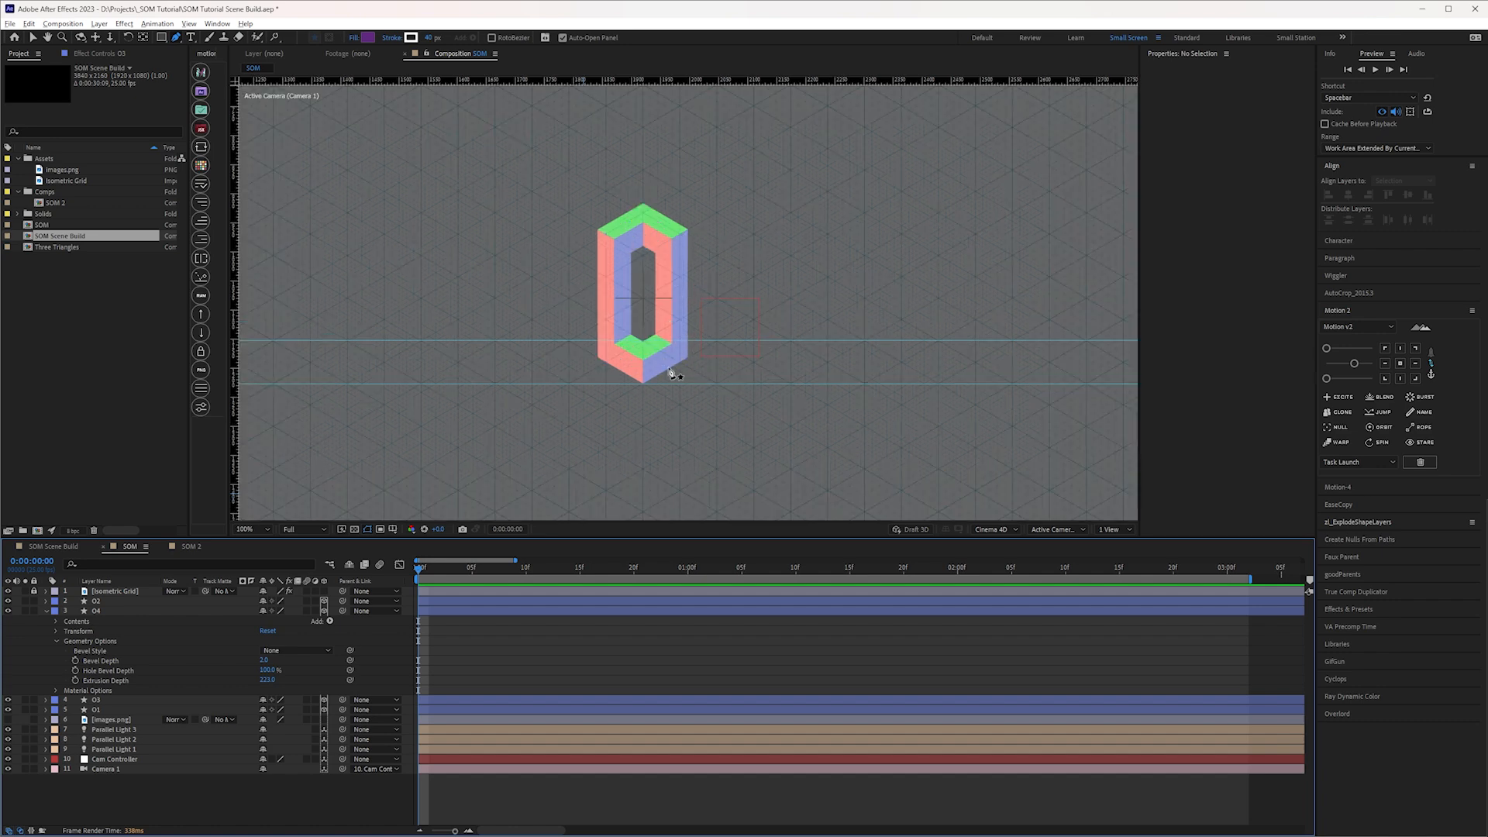
{"action": "key", "text": "ctrl+a"}
{"action": "left_click", "coordinate": [45, 611]}
{"action": "left_click", "coordinate": [247, 718]}
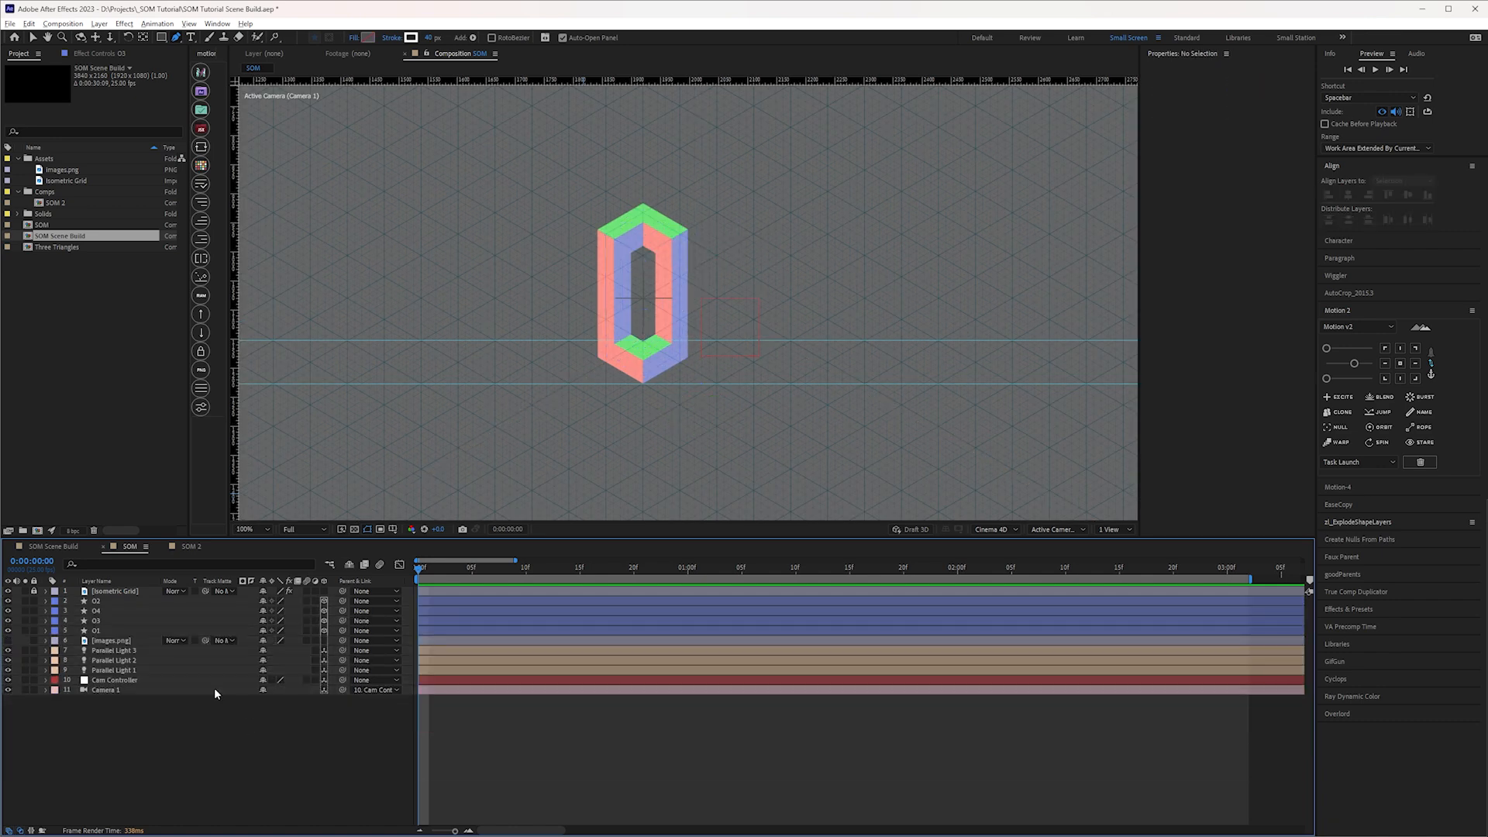
Duplicate the O1 upper chevron and add a horizontal guide at the top corner of the O.
{"action": "left_click", "coordinate": [100, 602]}
{"action": "left_click", "coordinate": [108, 613]}
{"action": "left_click", "coordinate": [114, 630]}
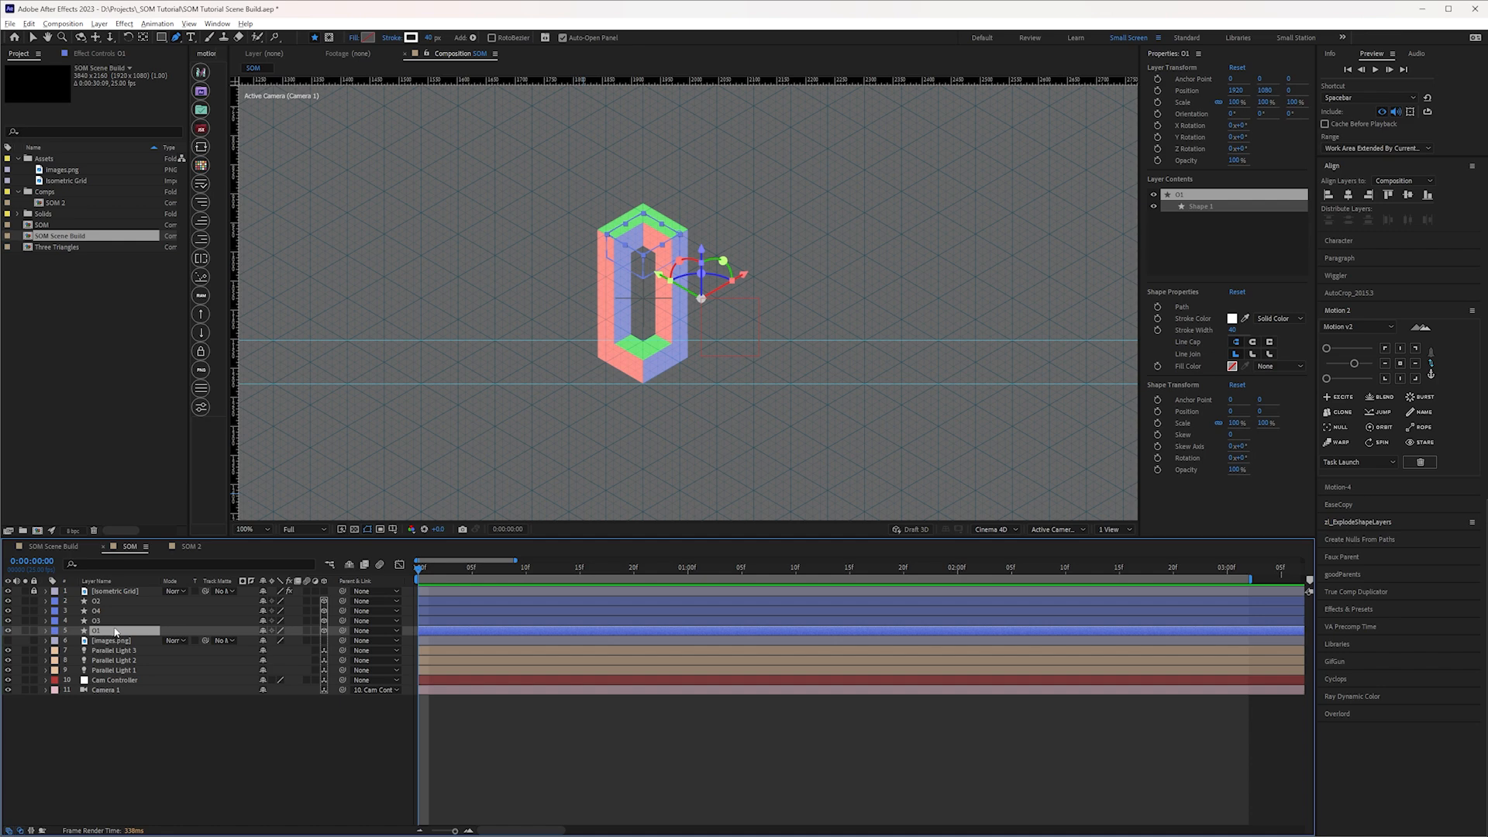
{"action": "key", "text": "ctrl+d"}
{"action": "key", "text": "v"}
{"action": "left_click_drag", "start_coordinate": [675, 80], "coordinate": [681, 202]}
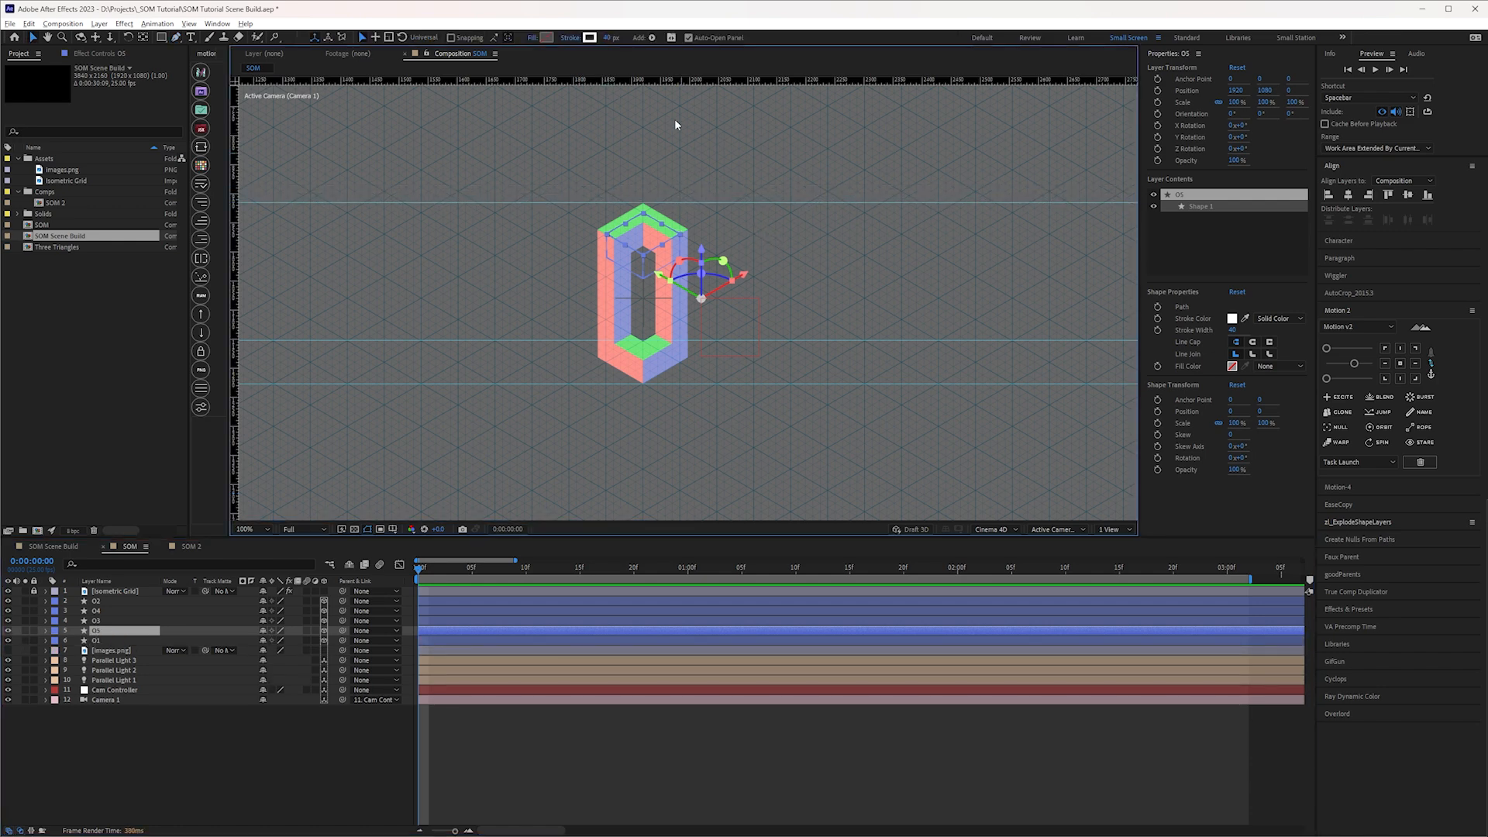
Move the duplicated chevron along the grid to the left of the O, with its top corner on the upper guide.
{"action": "left_click_drag", "start_coordinate": [660, 275], "coordinate": [645, 278]}
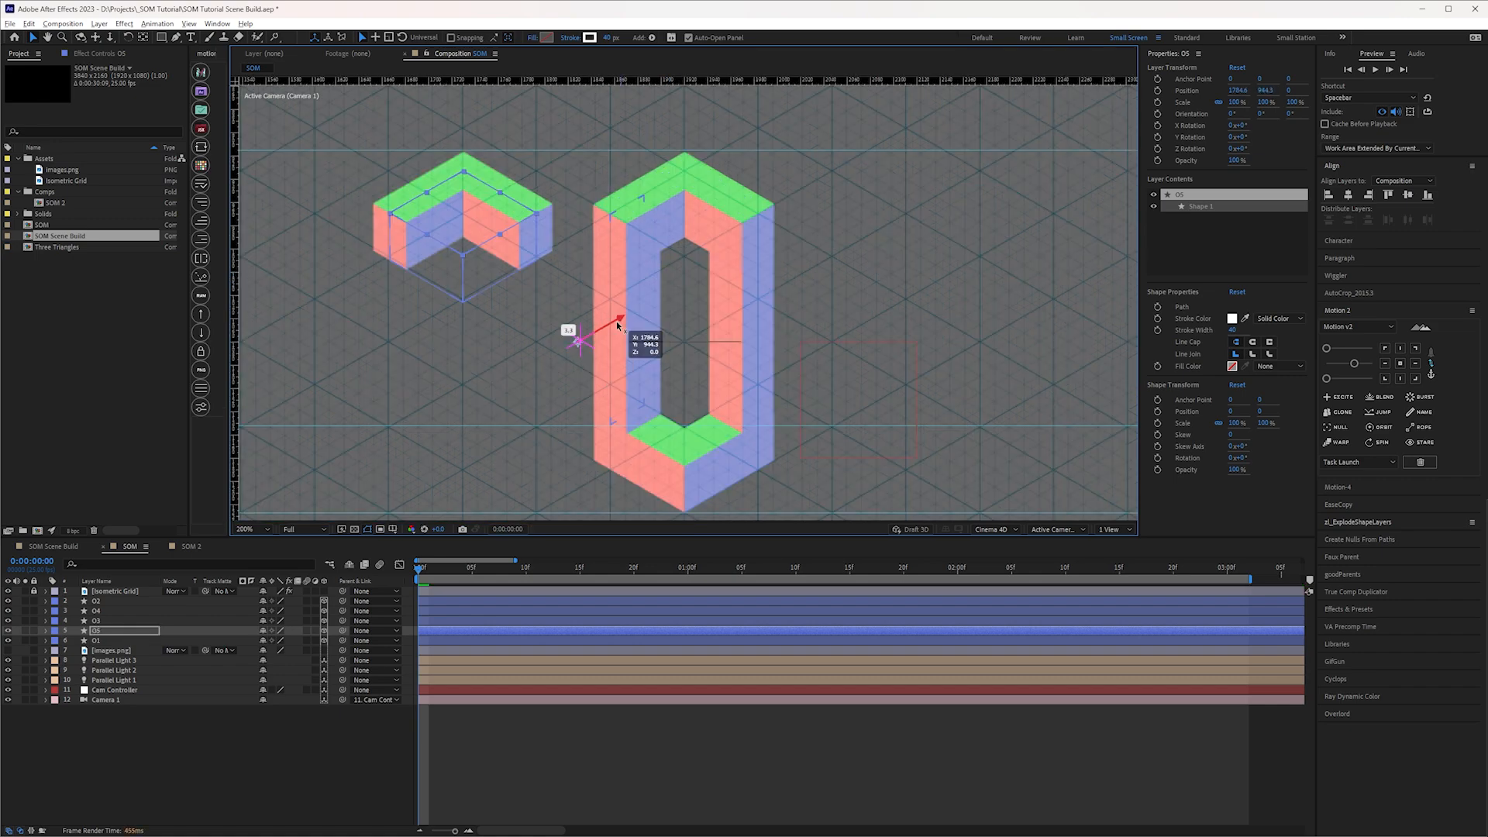
{"action": "left_click_drag", "start_coordinate": [599, 335], "coordinate": [576, 291]}
{"action": "left_click", "coordinate": [459, 629]}
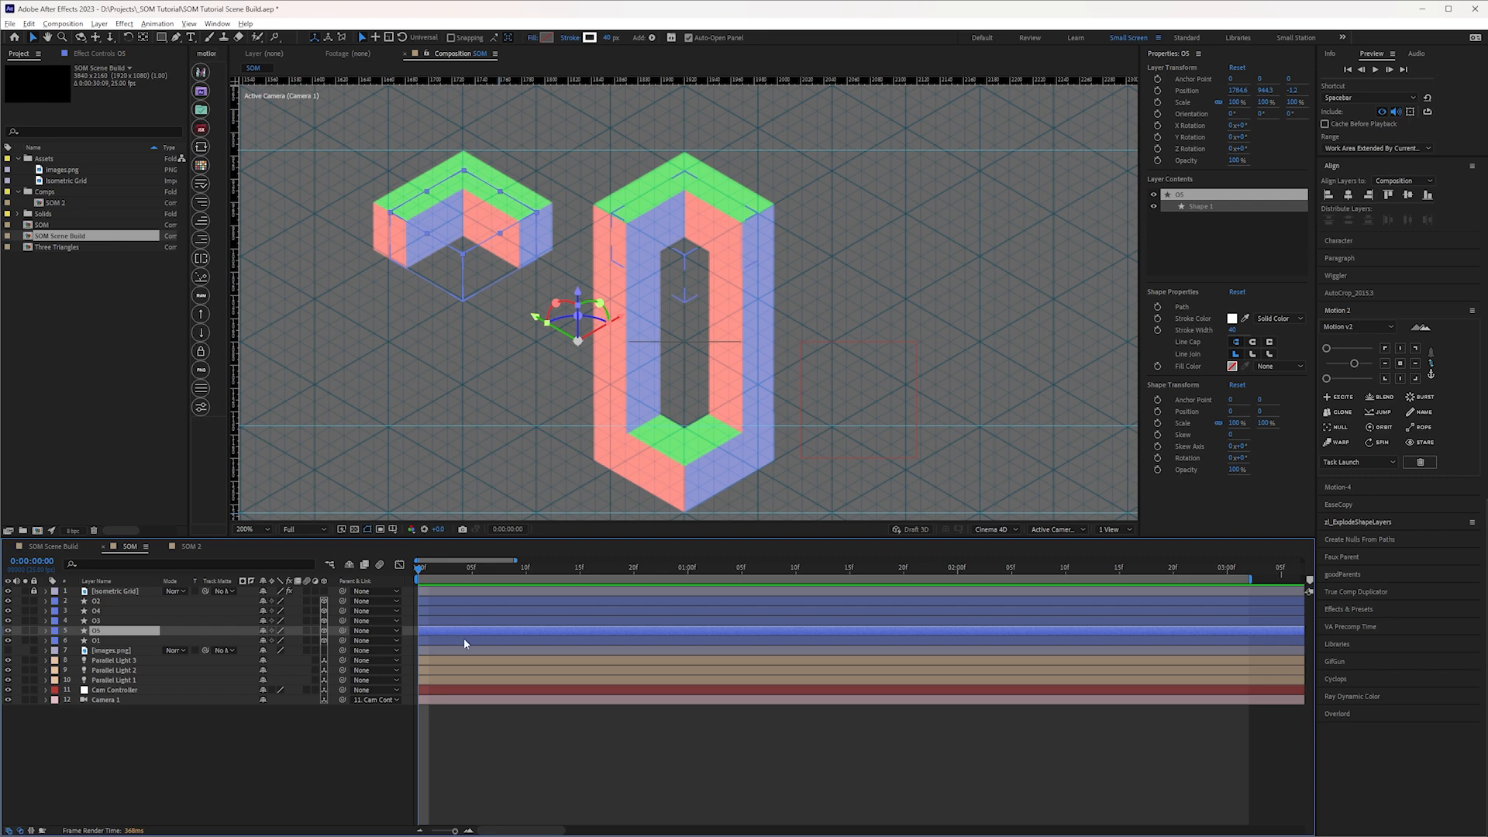
Reorder the chevron copy to just below the Isometric Grid layer and rename it S1.
{"action": "left_click_drag", "start_coordinate": [140, 630], "coordinate": [139, 604]}
{"action": "key", "text": "Return"}
{"action": "key", "text": "Return"}
Duplicate the O3 leg as S2, put it above S1 in the layer stack, and place it under S1's left end.
{"action": "left_click", "coordinate": [96, 621]}
{"action": "left_click", "coordinate": [107, 631]}
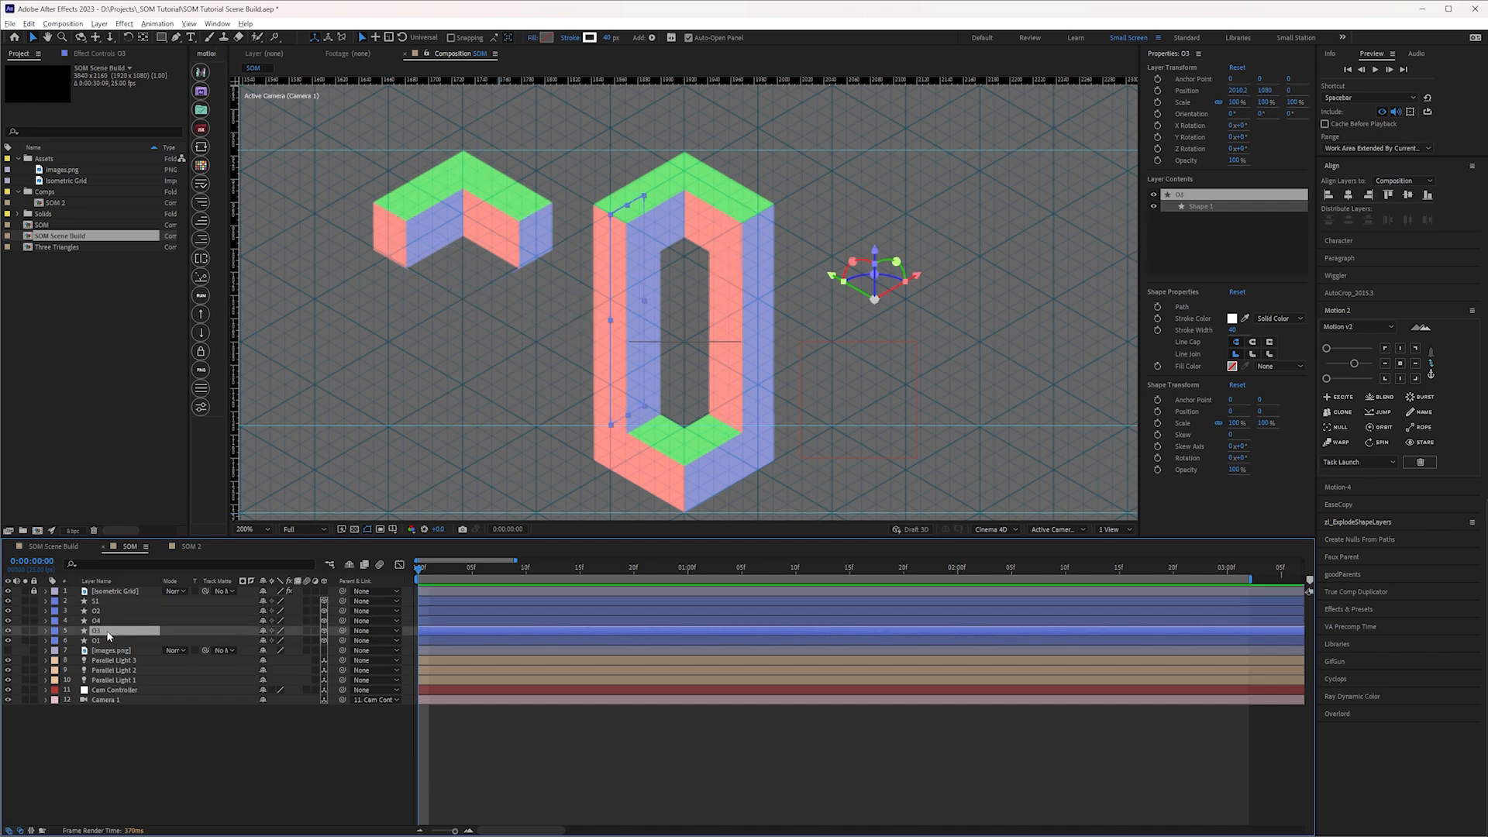
{"action": "key", "text": "ctrl+d"}
{"action": "left_click_drag", "start_coordinate": [109, 610], "coordinate": [108, 601]}
{"action": "key", "text": "Return"}
{"action": "type", "text": "S2"}
{"action": "key", "text": "Return"}
{"action": "left_click_drag", "start_coordinate": [915, 280], "coordinate": [688, 309]}
Set S2's extrusion depth to 110 in its geometry options to shorten the upper-left leg of the S.
{"action": "left_click", "coordinate": [45, 602]}
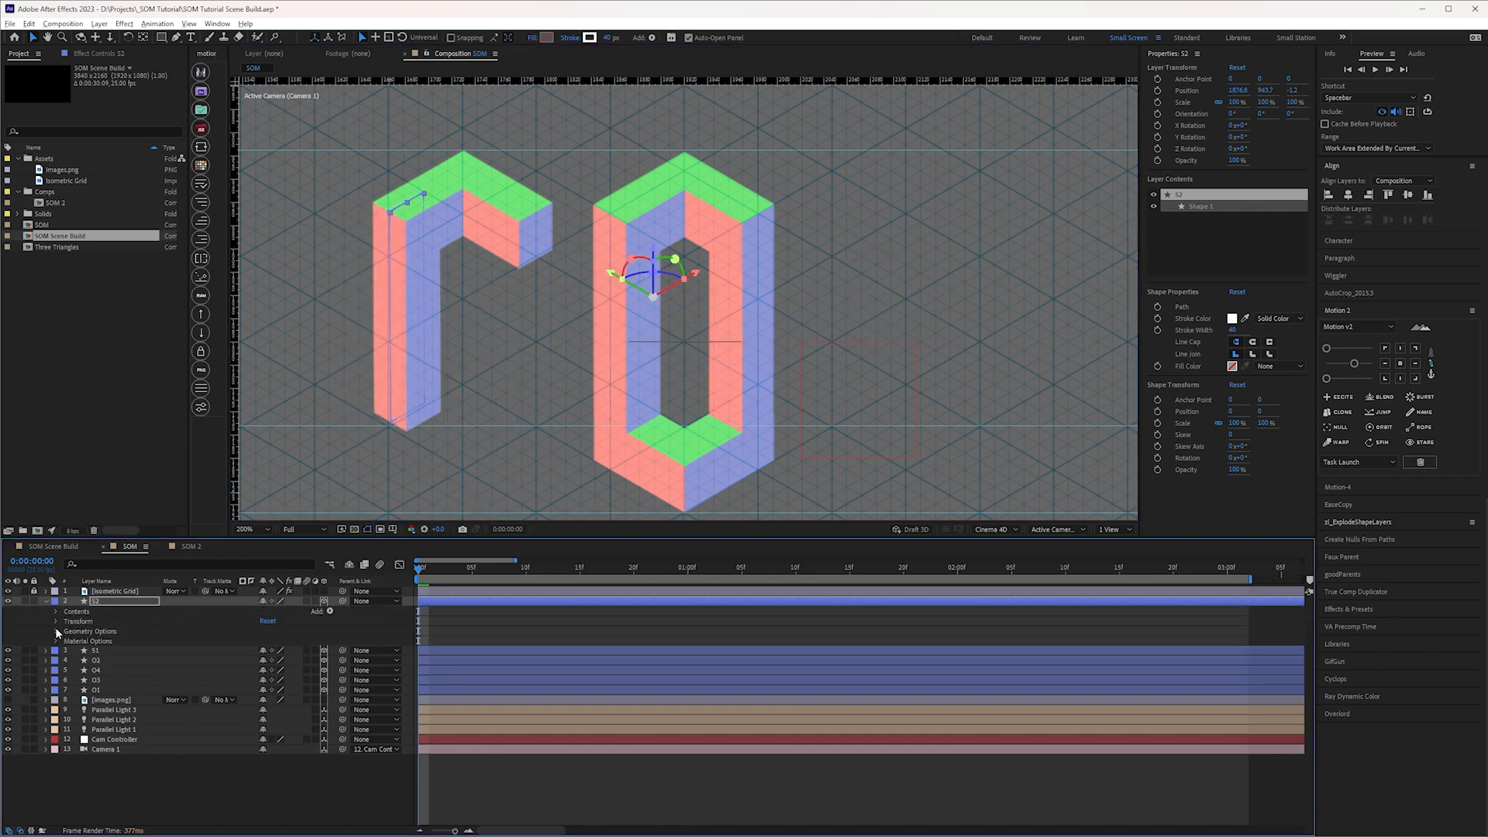
{"action": "left_click", "coordinate": [56, 632]}
{"action": "left_click", "coordinate": [269, 671]}
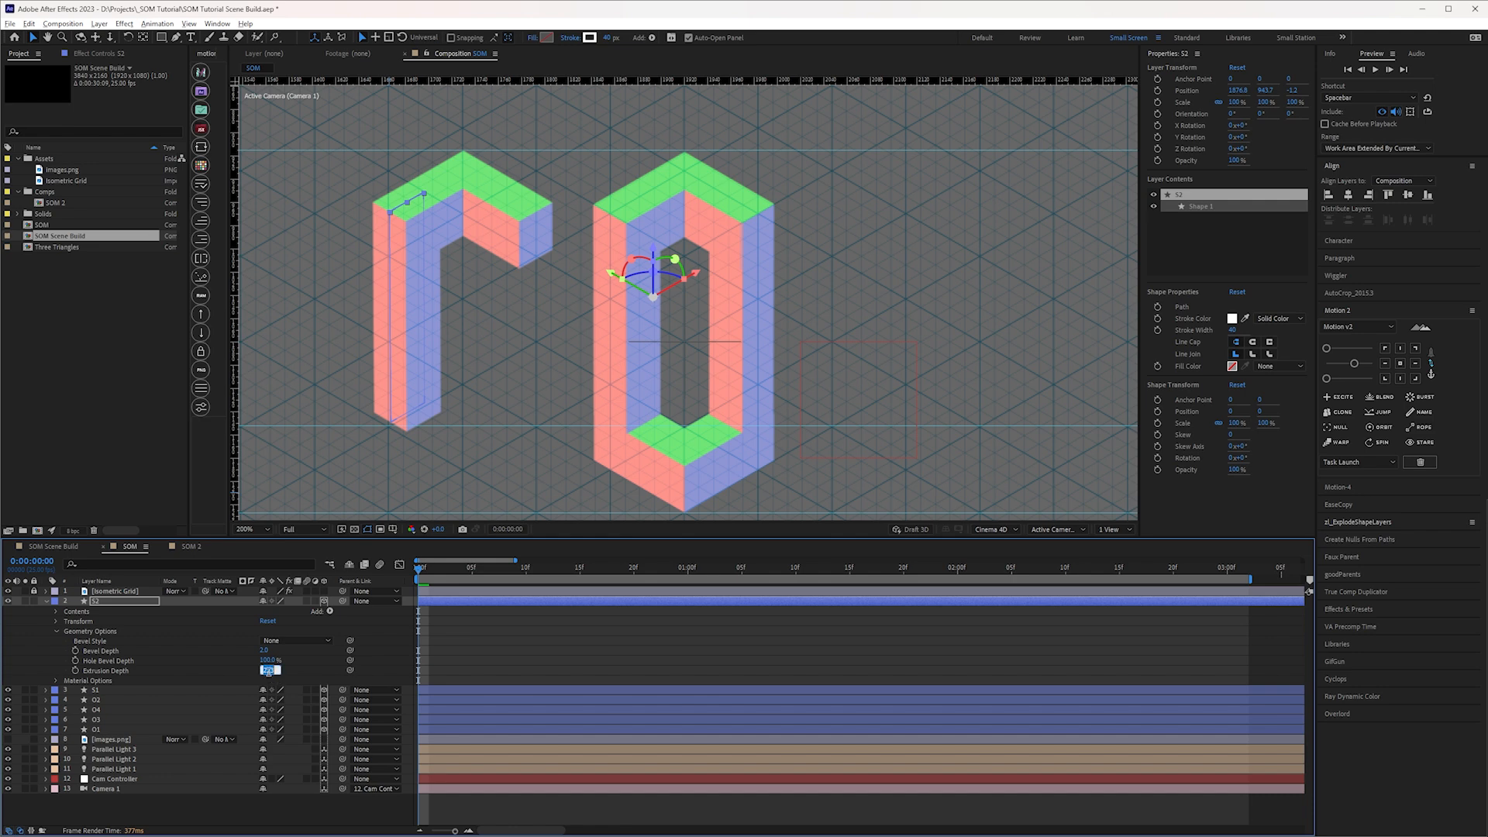
{"action": "type", "text": "110"}
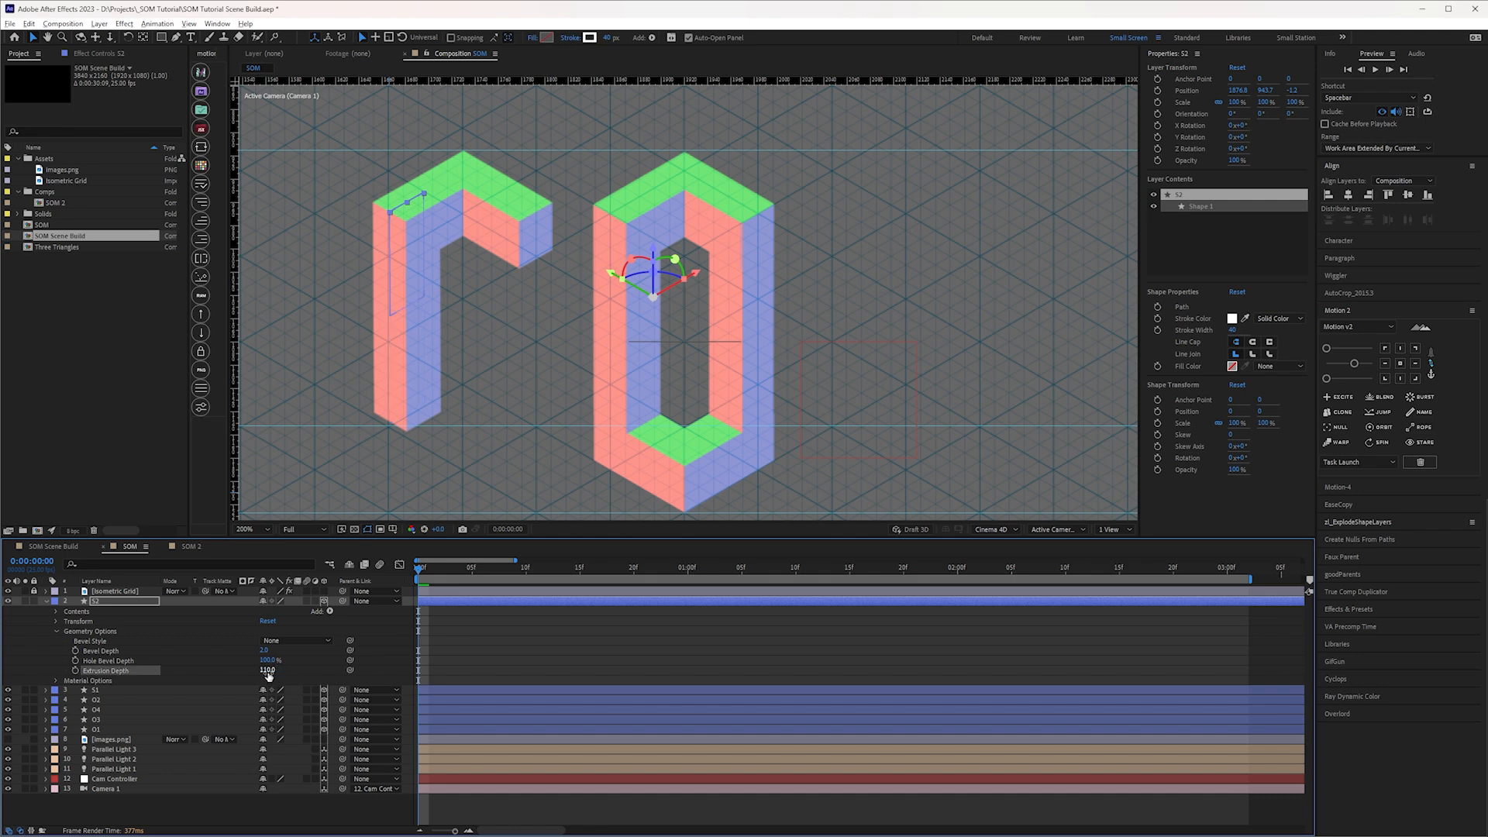
{"action": "key", "text": "Return"}
Duplicate S1 as S3 and move the copy down along its vertical axis to the lower end of the S2 leg.
{"action": "left_click", "coordinate": [118, 602]}
{"action": "key", "text": "ctrl+d"}
{"action": "left_click_drag", "start_coordinate": [656, 249], "coordinate": [580, 378]}
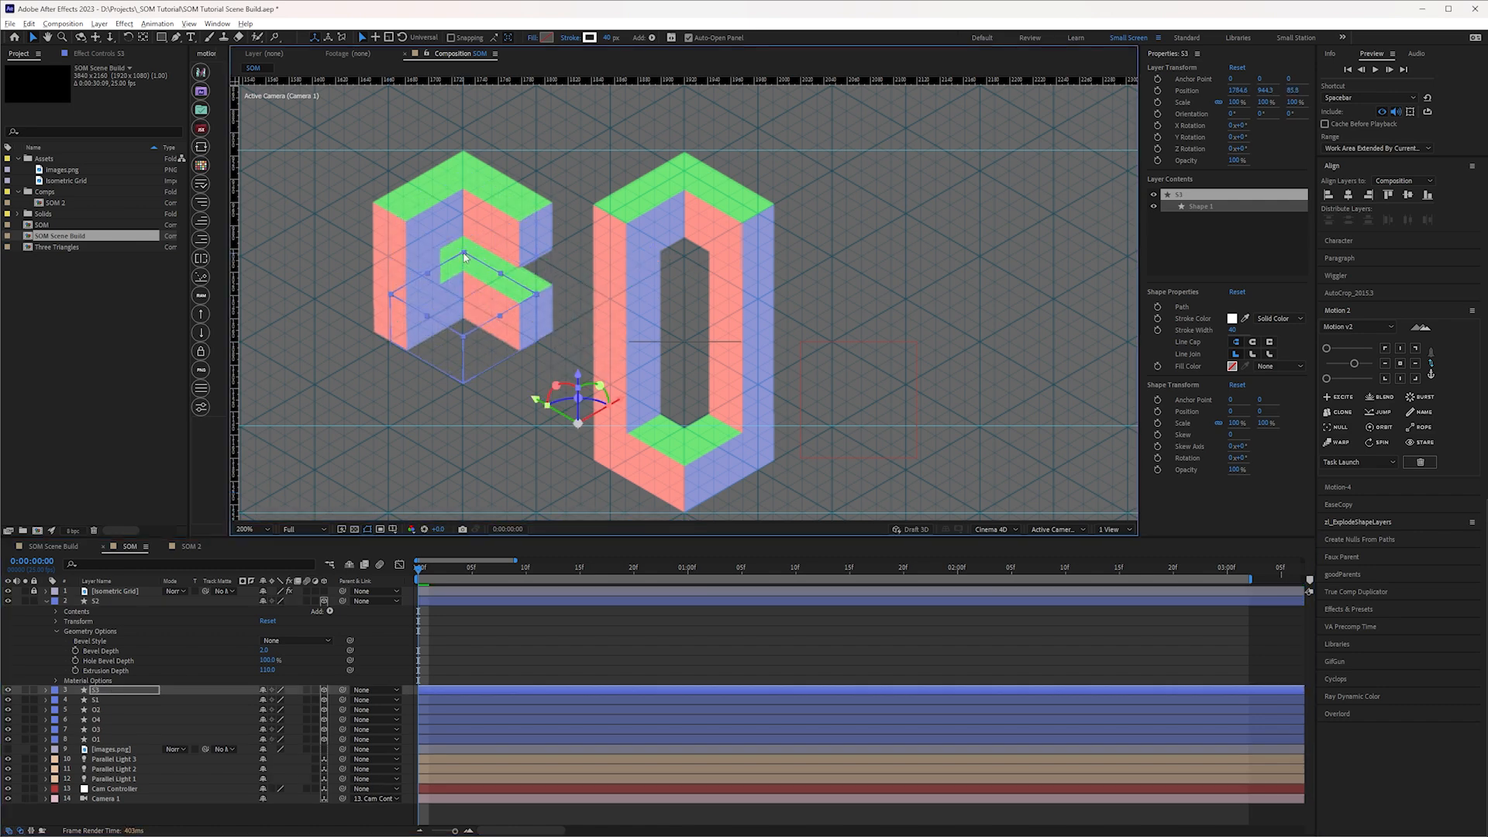
Reshape S3's path into a straight diagonal bar and shift it along the grid to line up with the S2 leg.
{"action": "key", "text": "g"}
{"action": "left_click", "coordinate": [463, 254], "text": "ctrl"}
{"action": "left_click_drag", "start_coordinate": [536, 294], "coordinate": [534, 378]}
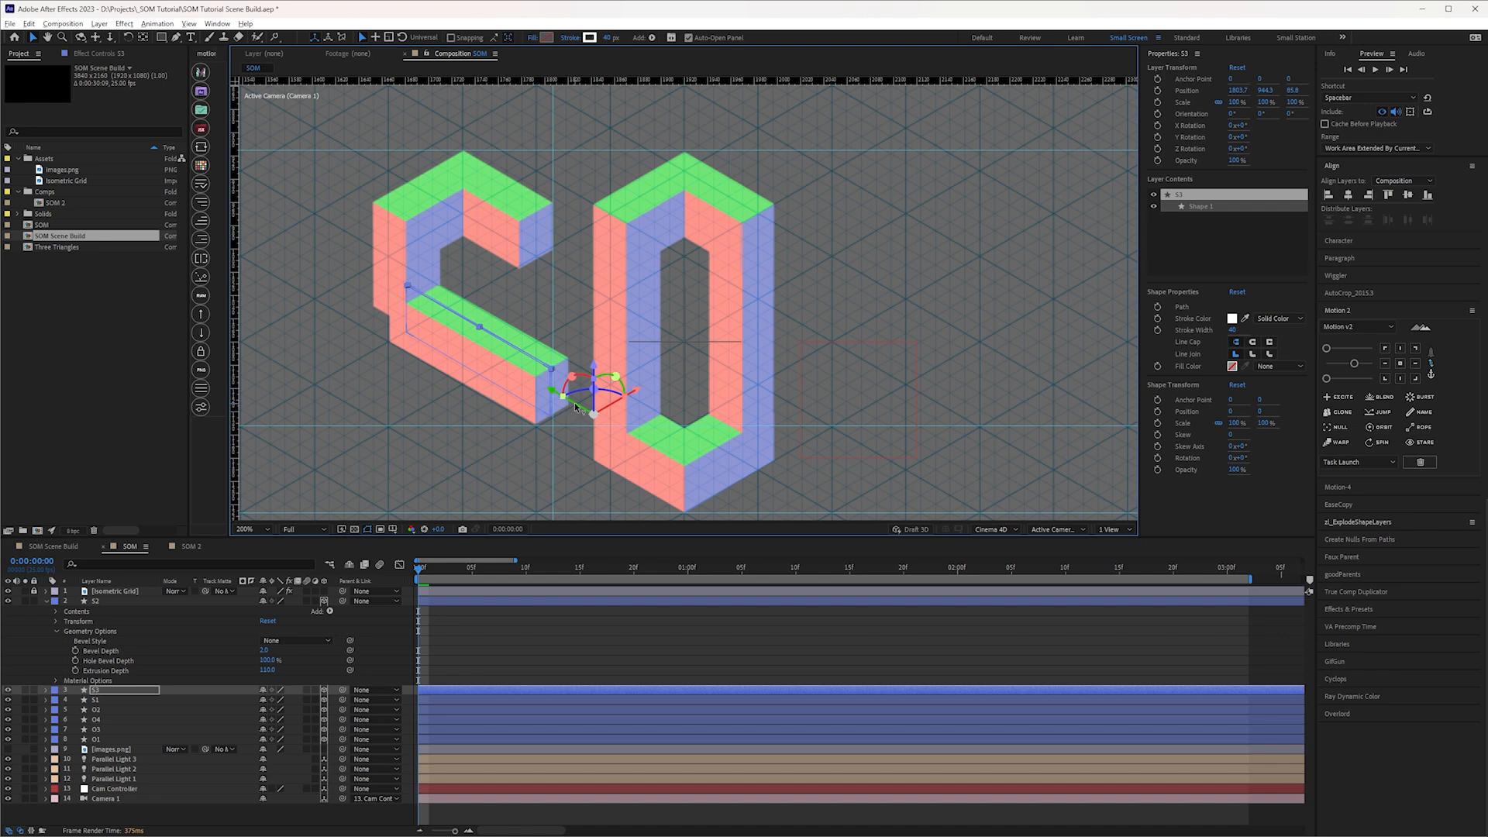
{"action": "left_click_drag", "start_coordinate": [574, 404], "coordinate": [616, 384]}
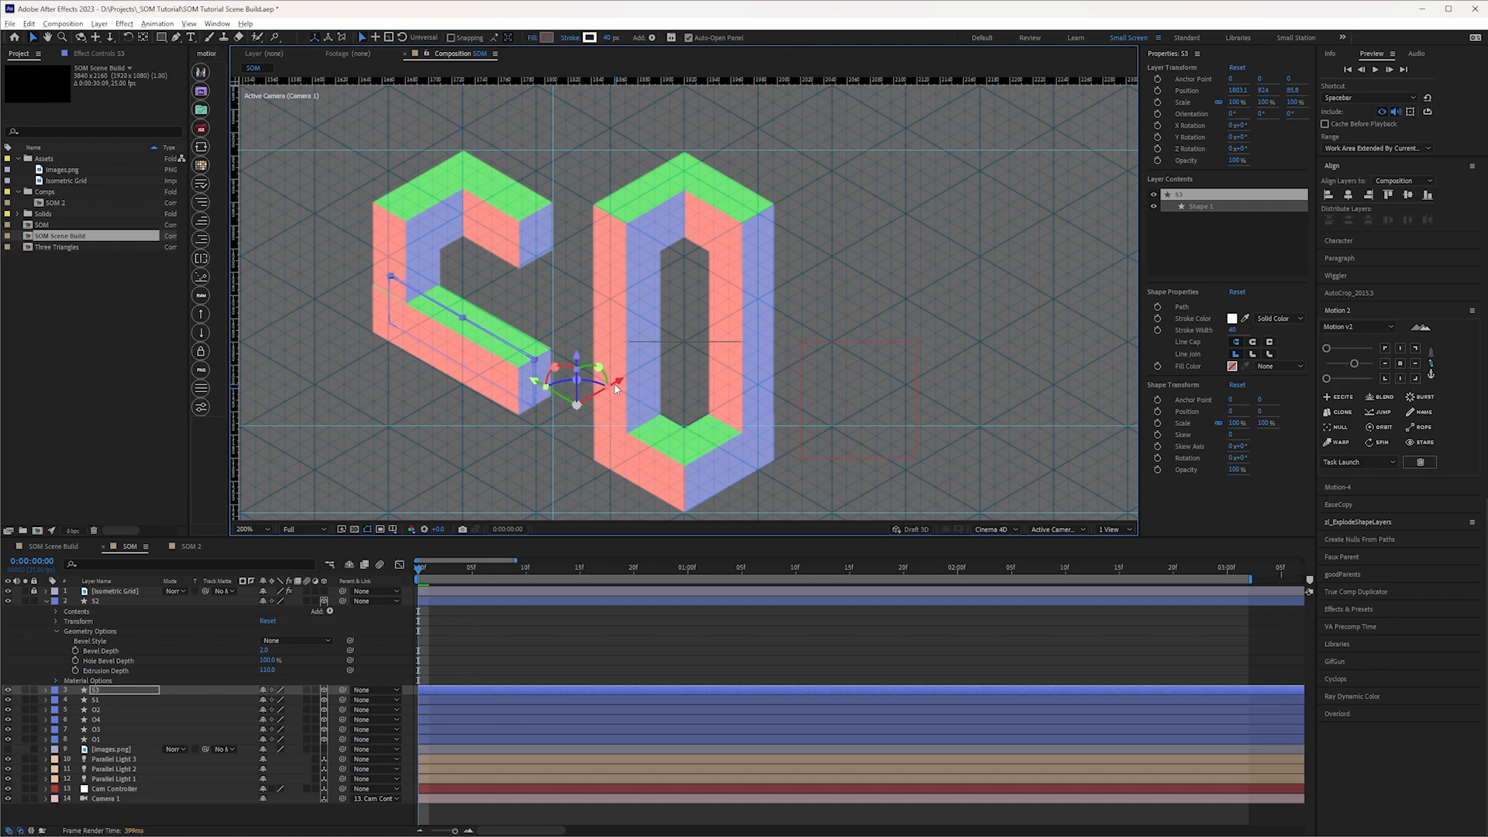
Duplicate S2 as S4, move it under the right end of the S3 diagonal bar, and collapse S2's properties.
{"action": "scroll", "coordinate": [617, 385], "scroll_direction": "up", "scroll_amount": 1}
{"action": "key", "text": "space"}
{"action": "left_click_drag", "start_coordinate": [521, 405], "coordinate": [905, 325]}
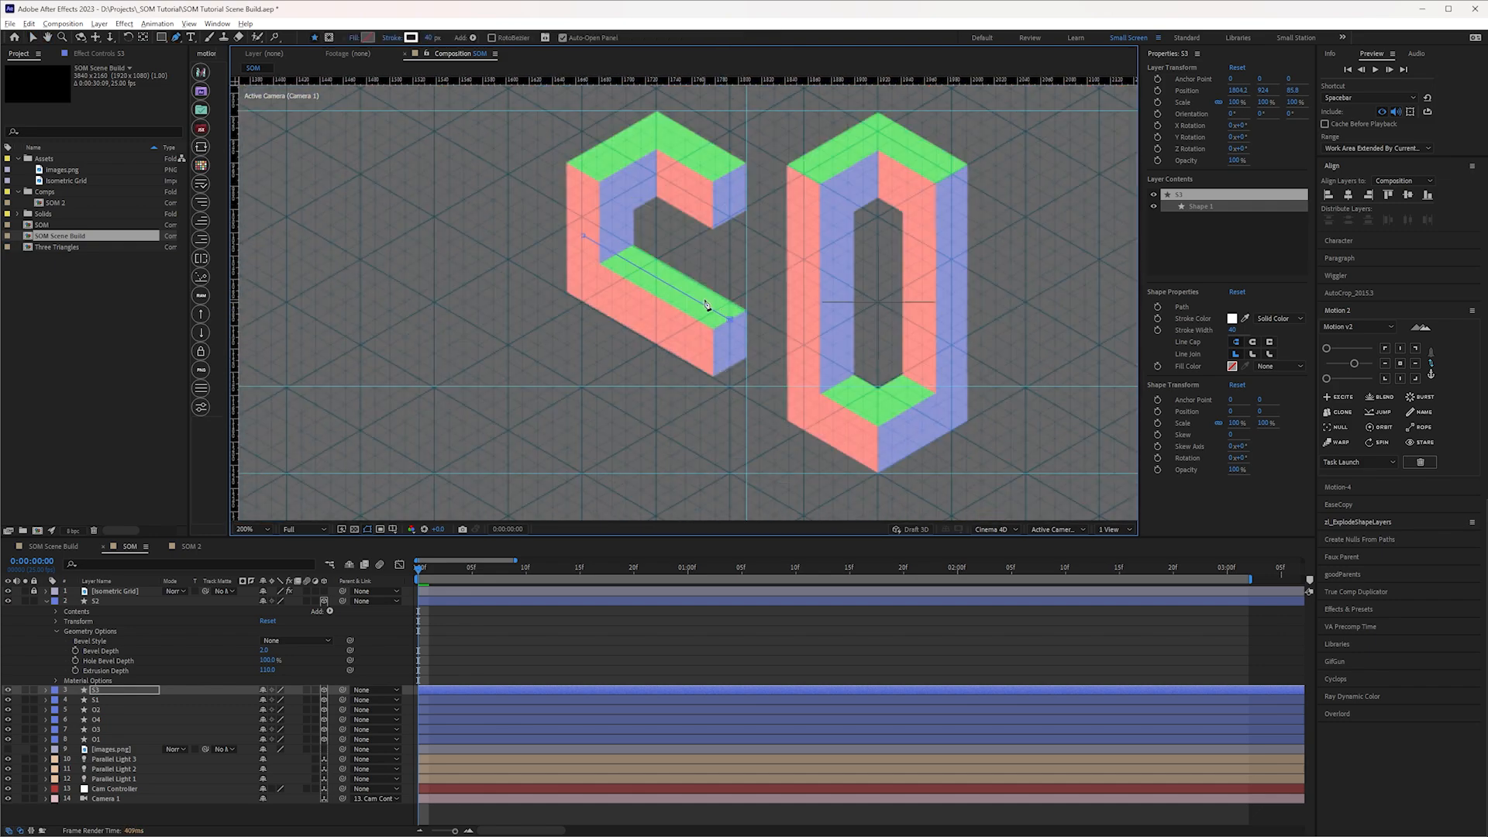
{"action": "left_click", "coordinate": [440, 602]}
{"action": "key", "text": "ctrl+d"}
{"action": "key", "text": "v"}
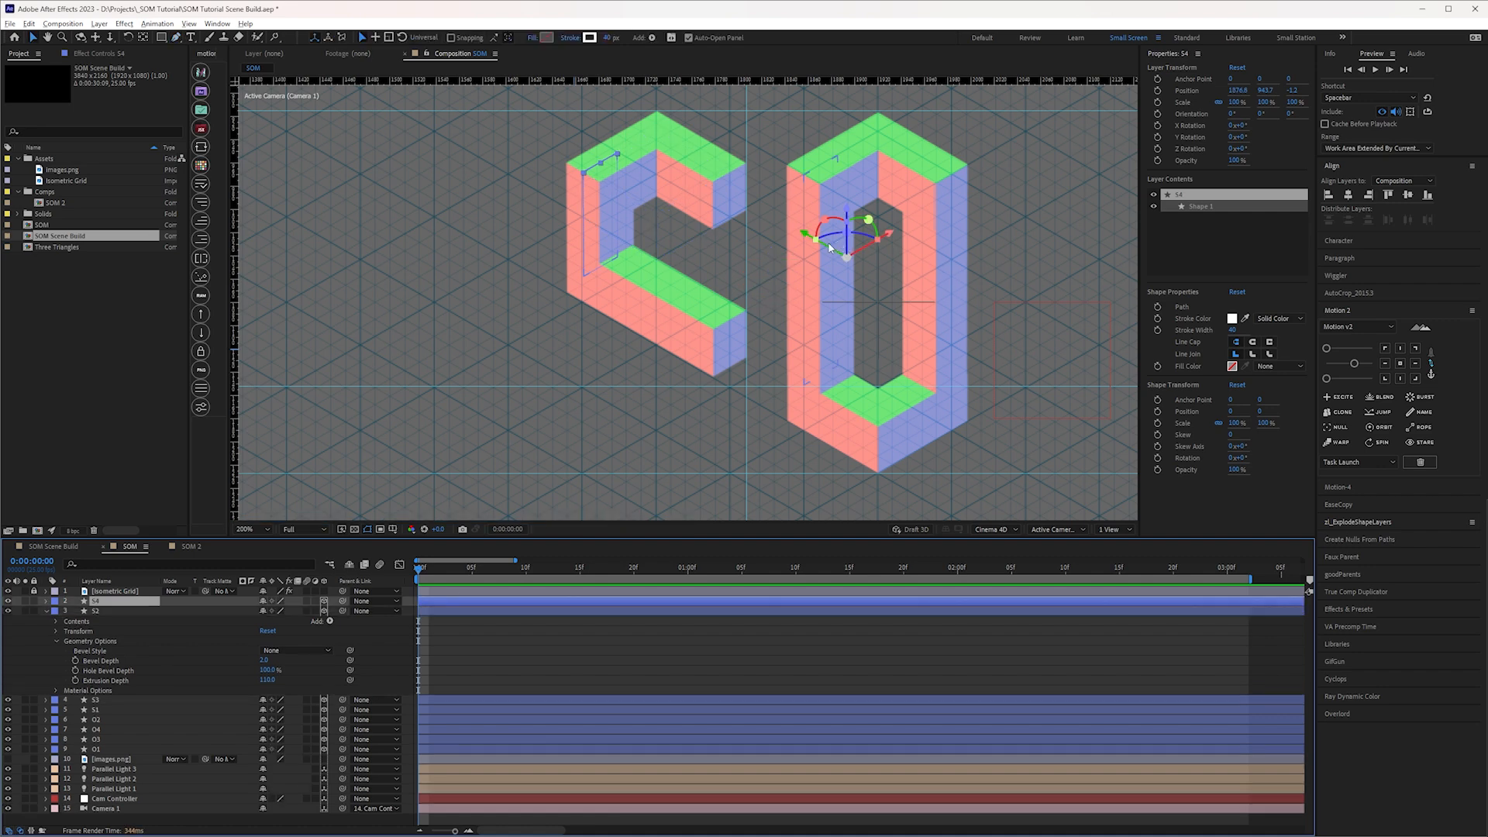
{"action": "left_click_drag", "start_coordinate": [872, 262], "coordinate": [962, 294]}
{"action": "left_click_drag", "start_coordinate": [962, 296], "coordinate": [978, 381]}
{"action": "left_click_drag", "start_coordinate": [975, 367], "coordinate": [974, 368]}
{"action": "scroll", "coordinate": [924, 422], "scroll_direction": "up", "scroll_amount": 1}
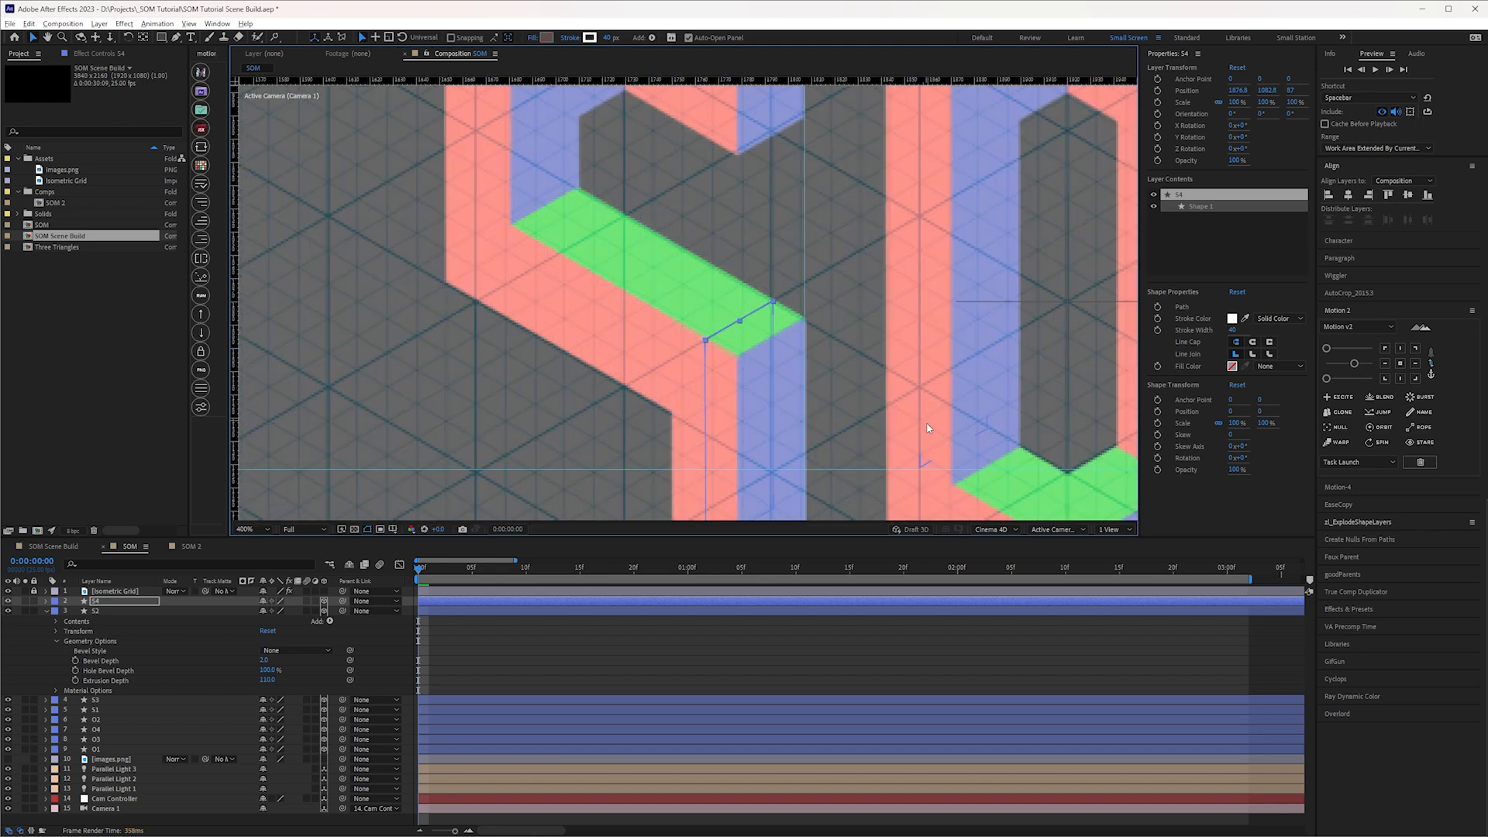
{"action": "scroll", "coordinate": [924, 422], "scroll_direction": "down", "scroll_amount": 2}
{"action": "left_click", "coordinate": [46, 611]}
Duplicate S1 as S5 and move the chevron down along its vertical axis to the lower end of the S4 leg.
{"action": "left_click", "coordinate": [679, 222]}
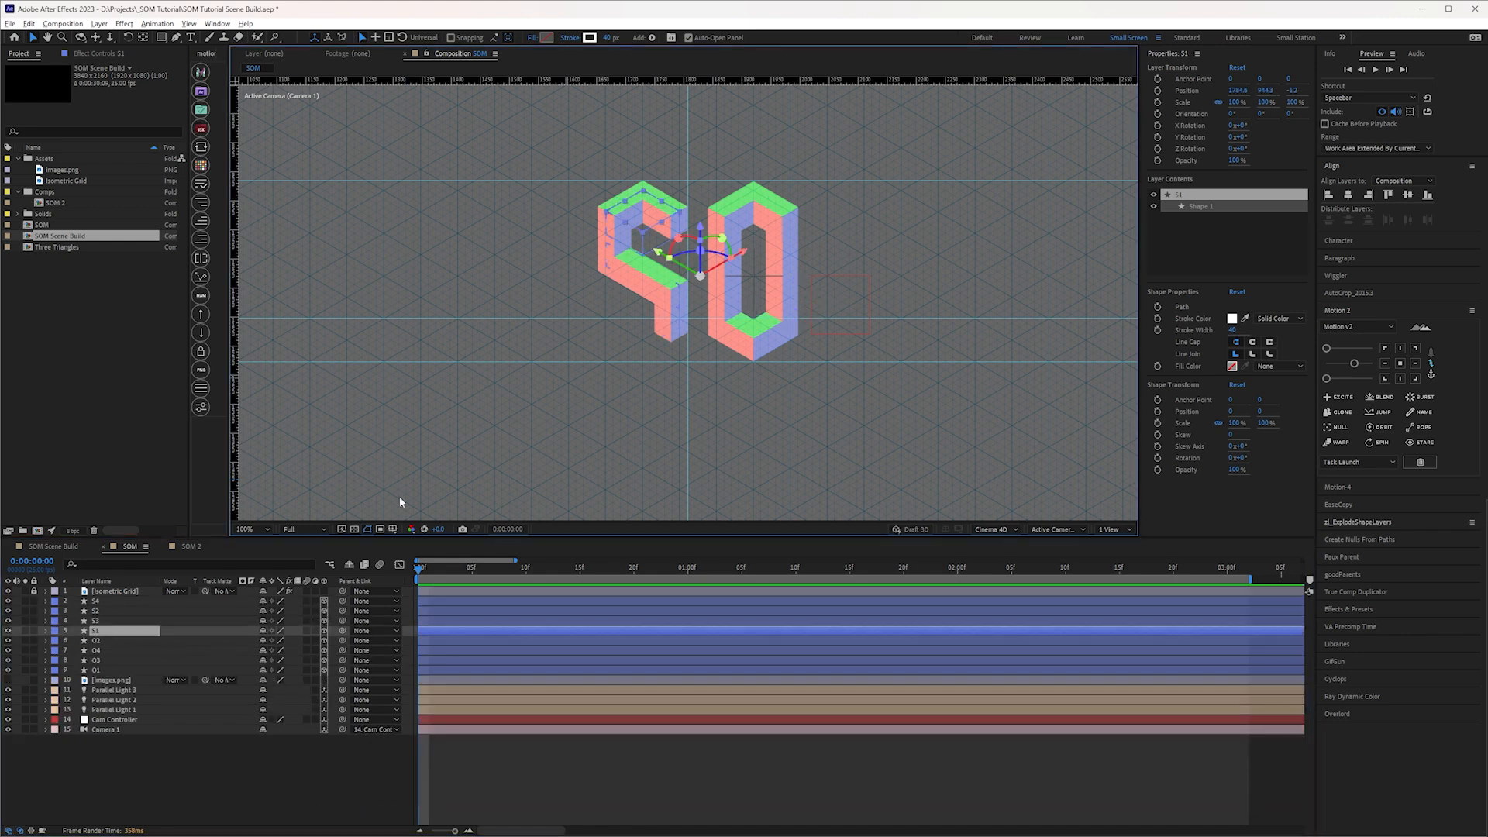
{"action": "key", "text": "ctrl+d"}
{"action": "left_click_drag", "start_coordinate": [702, 233], "coordinate": [701, 349]}
{"action": "scroll", "coordinate": [705, 363], "scroll_direction": "up", "scroll_amount": 1}
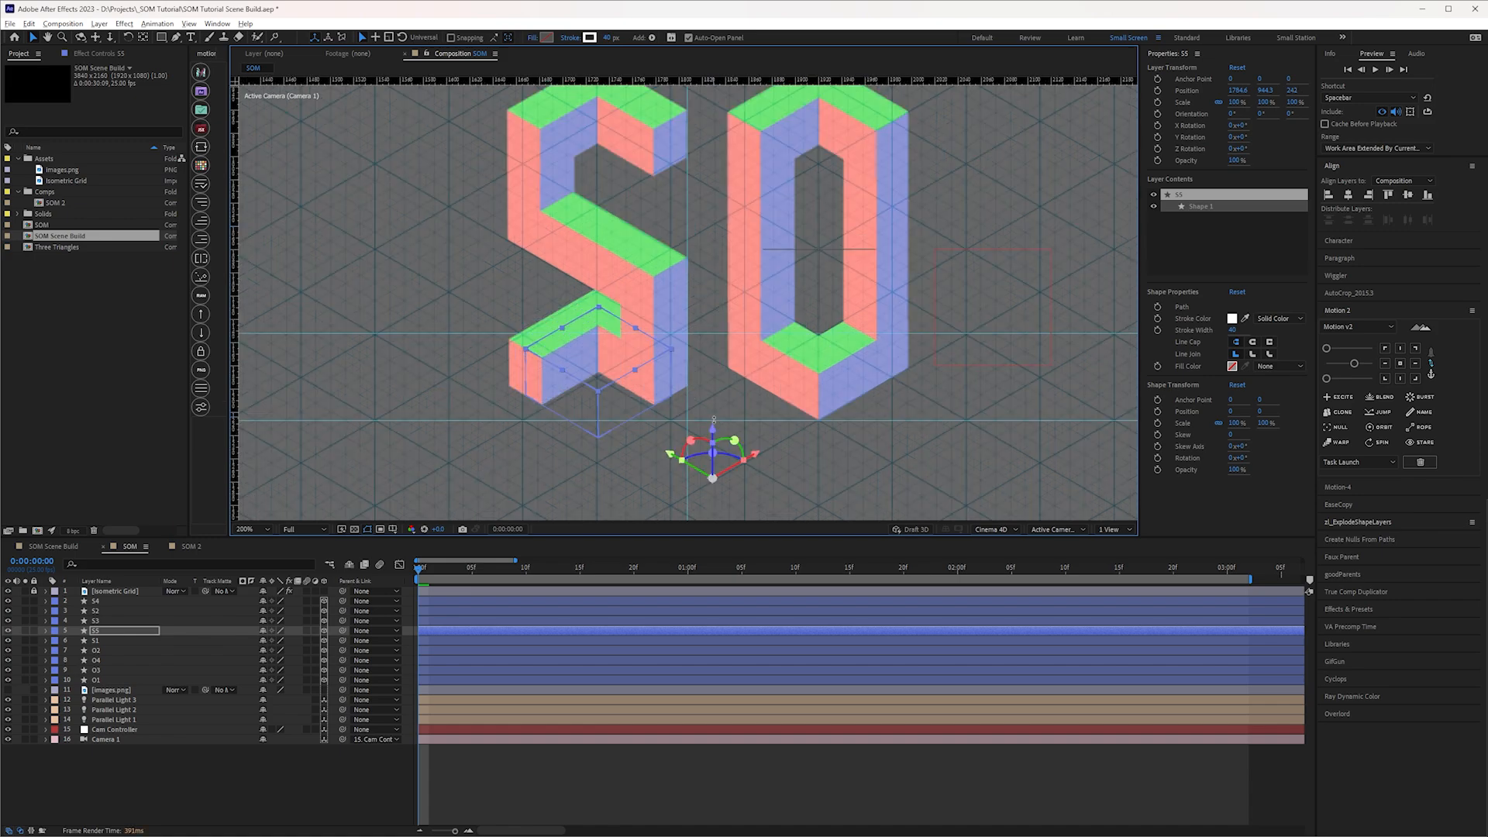
{"action": "left_click_drag", "start_coordinate": [713, 423], "coordinate": [714, 413]}
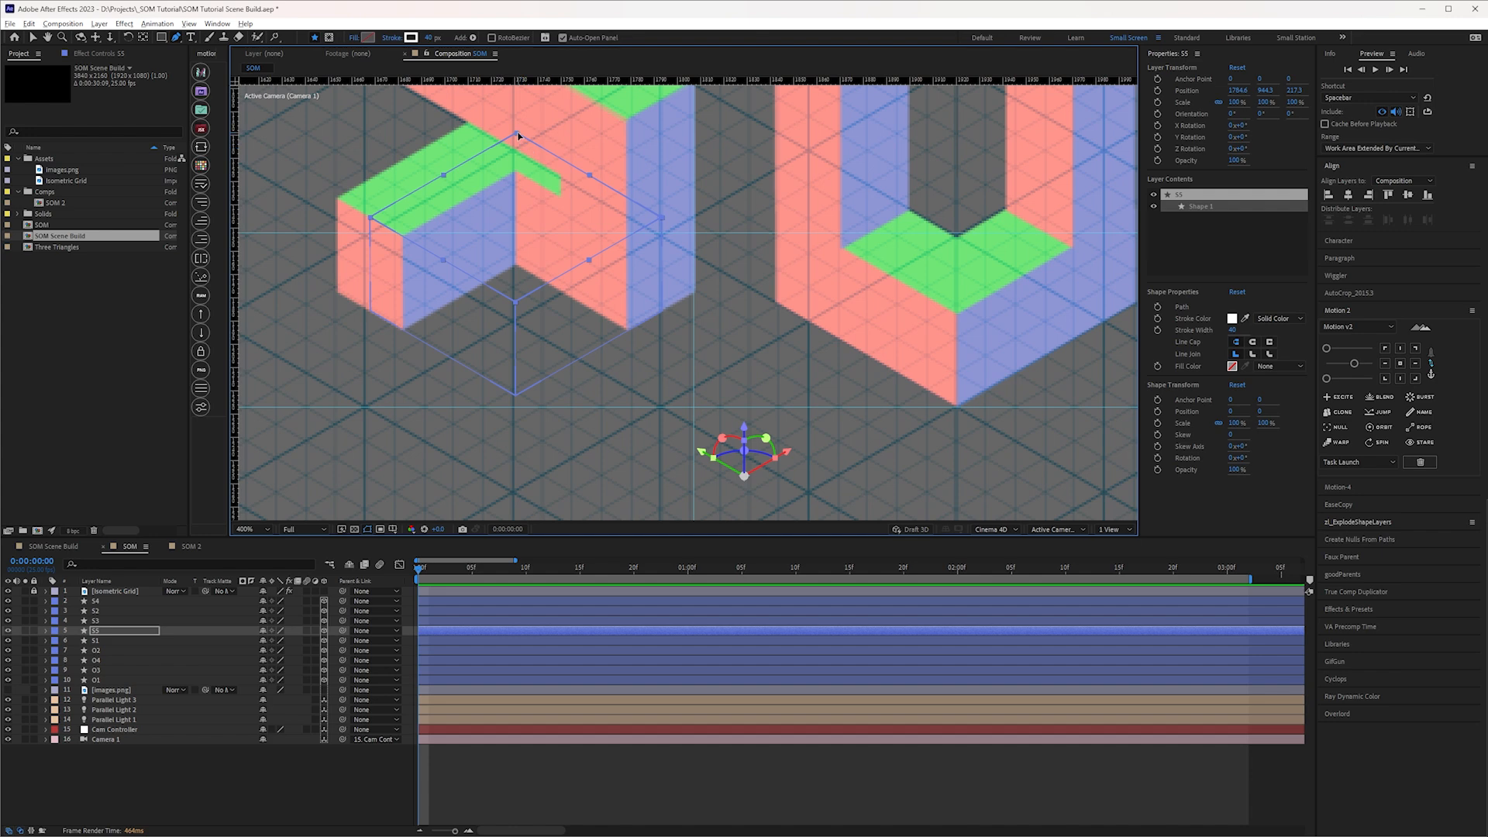
Pull S5's middle path point down to flip the chevron, and lower the layer to form the base of the S.
{"action": "left_click_drag", "start_coordinate": [518, 137], "coordinate": [515, 302]}
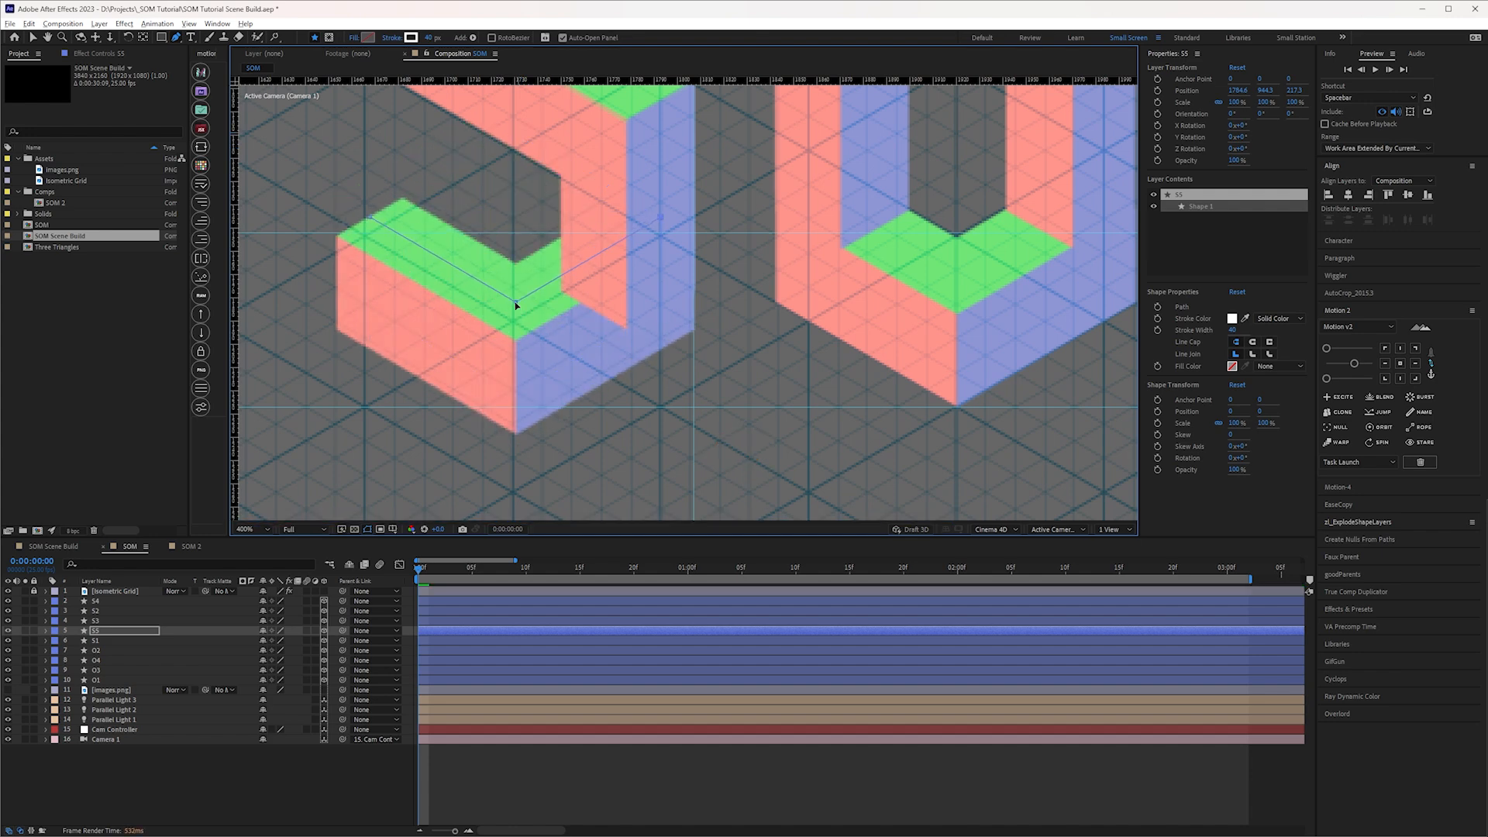
{"action": "key", "text": "v"}
{"action": "left_click_drag", "start_coordinate": [746, 425], "coordinate": [753, 480]}
{"action": "key", "text": "/"}
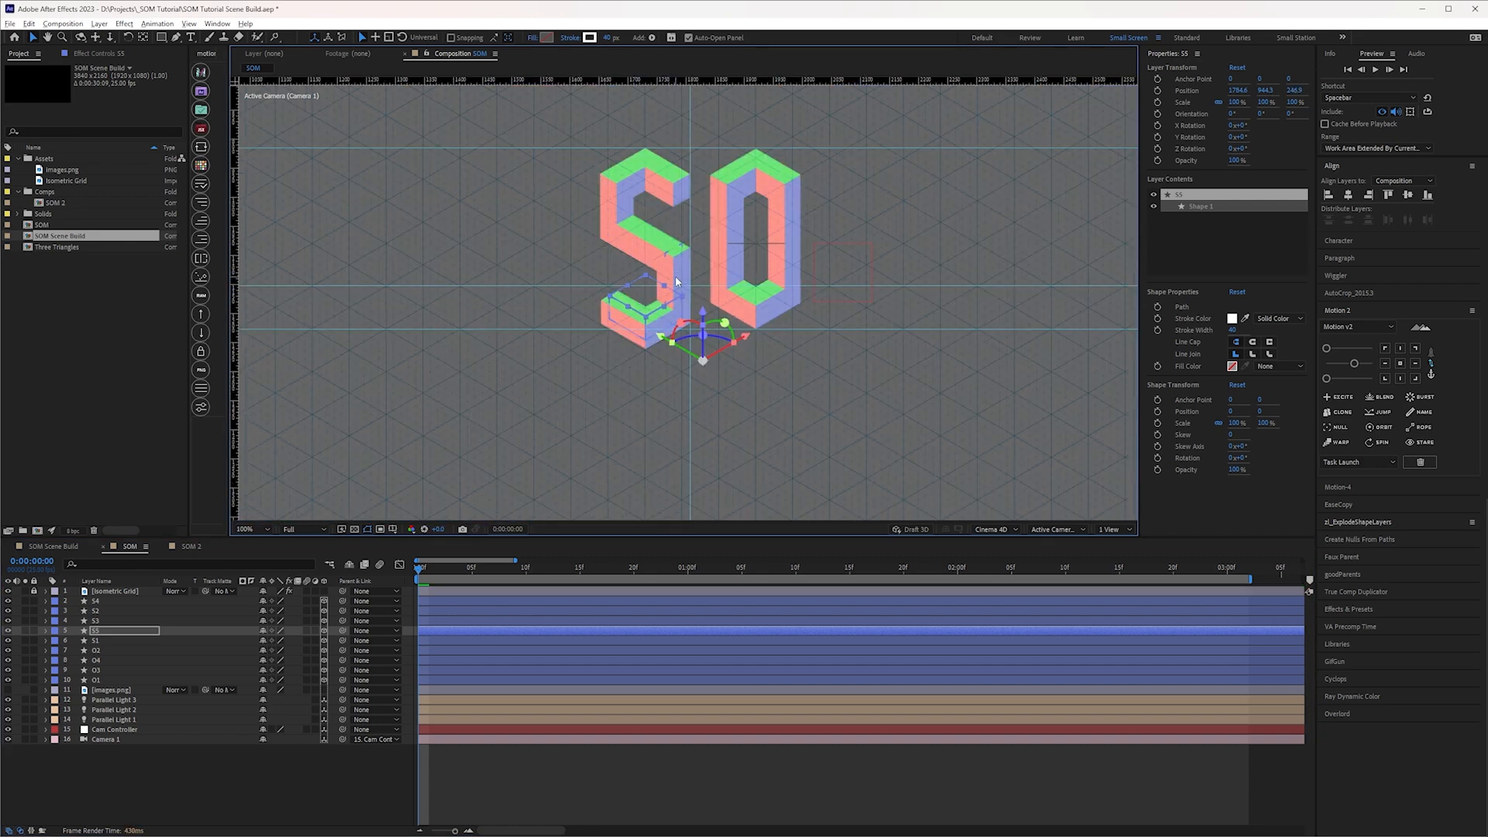
Raise S3, S4 and S5 slightly together, and raise S4 and S5 further until the S's lowest corner meets the lower guide.
{"action": "left_click", "coordinate": [652, 252]}
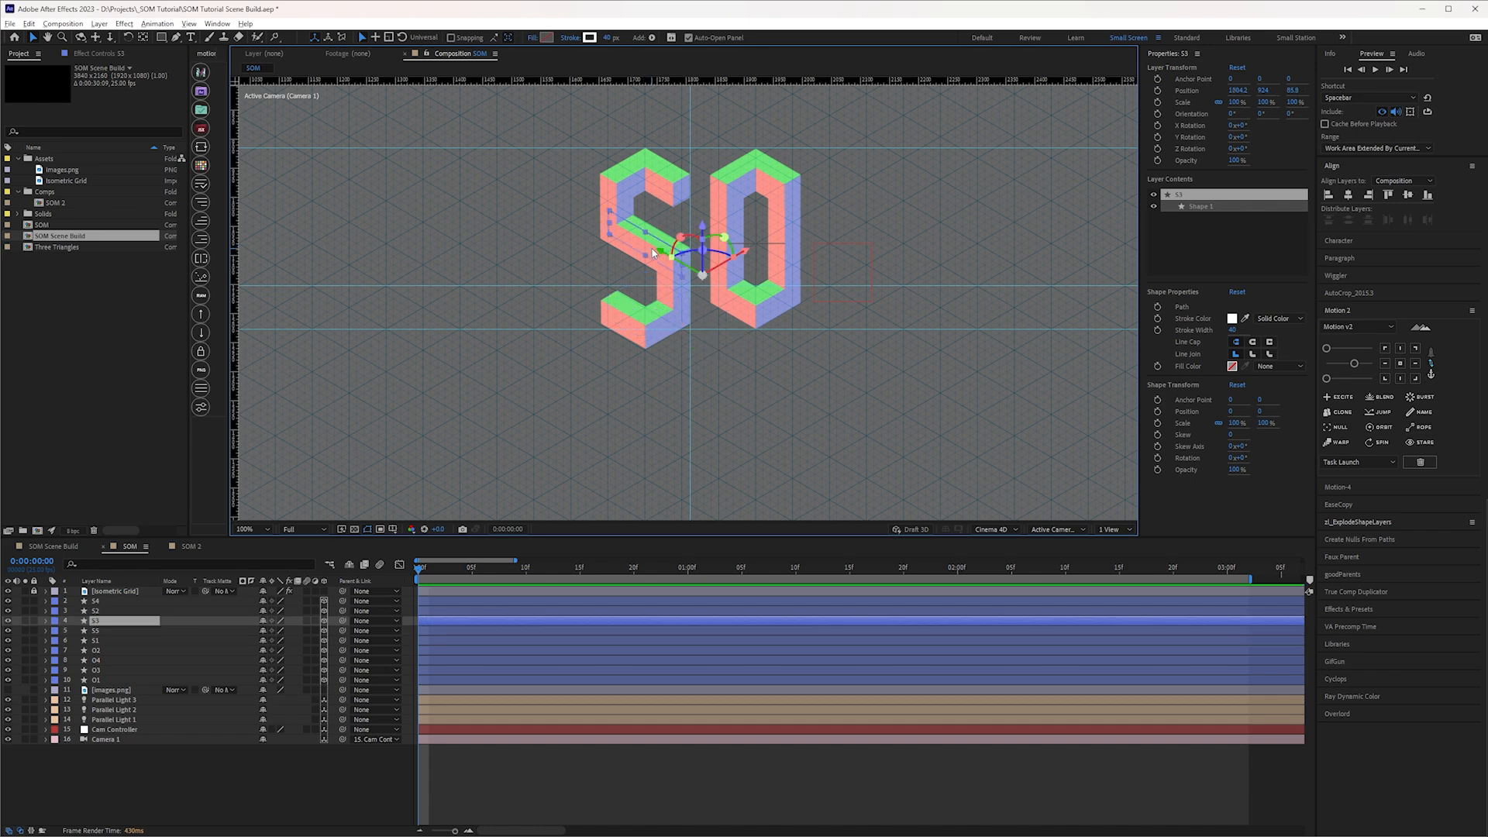
{"action": "left_click", "coordinate": [674, 305], "text": "shift"}
{"action": "left_click", "coordinate": [828, 313], "text": "shift"}
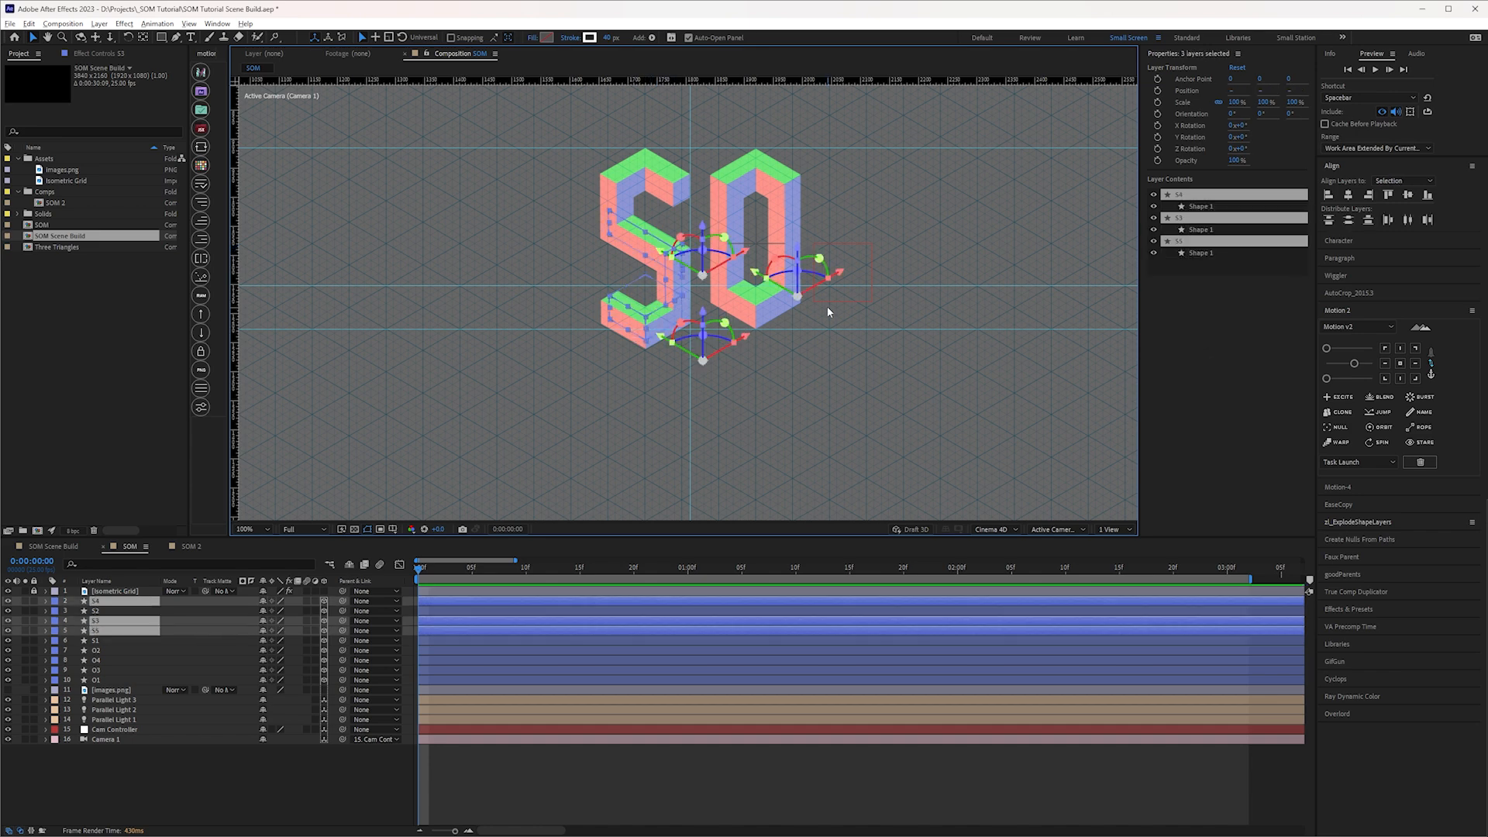
{"action": "left_click_drag", "start_coordinate": [797, 254], "coordinate": [795, 247]}
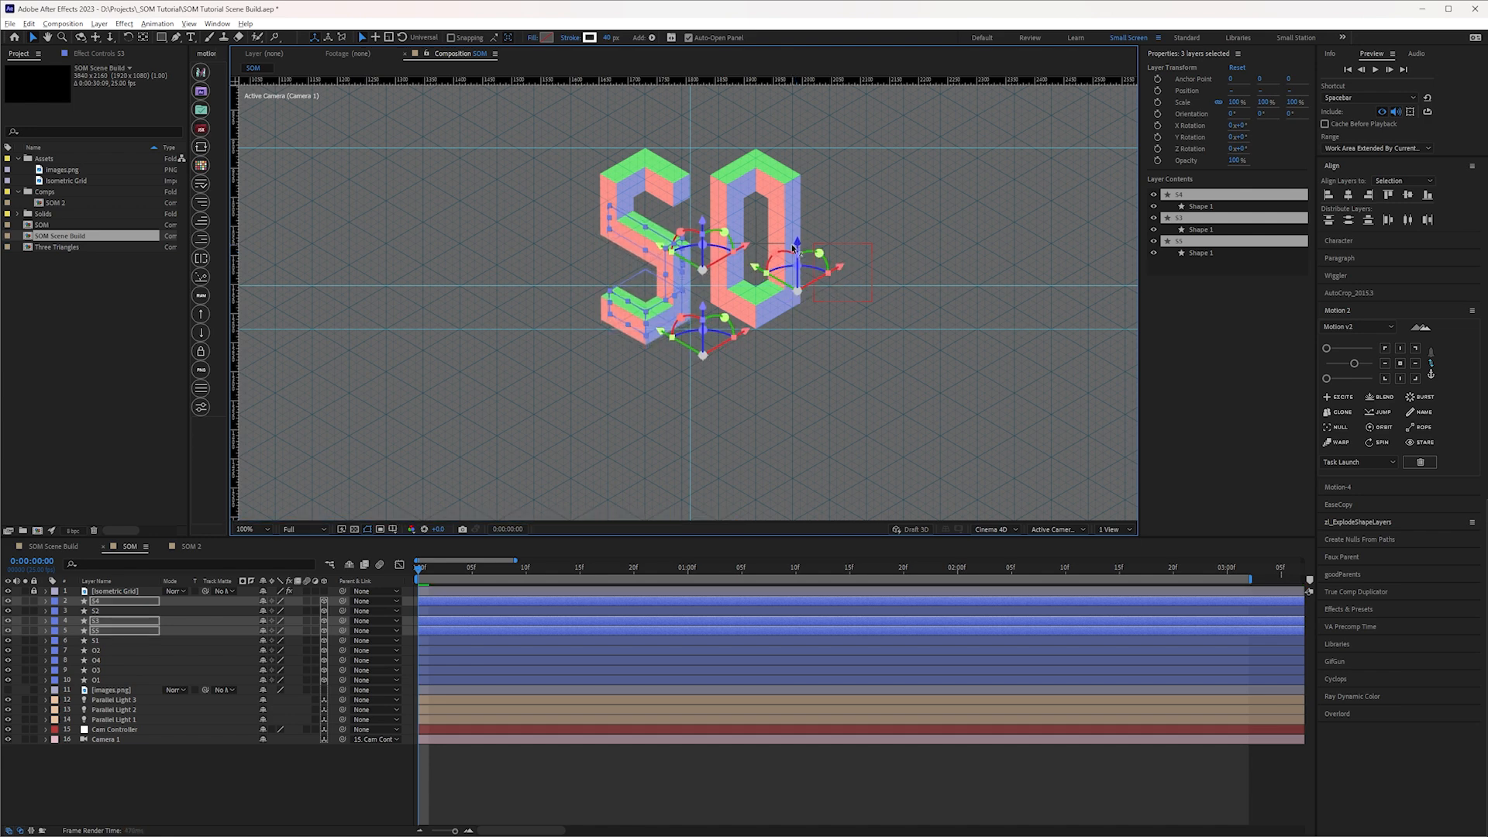
{"action": "left_click", "coordinate": [636, 230], "text": "shift"}
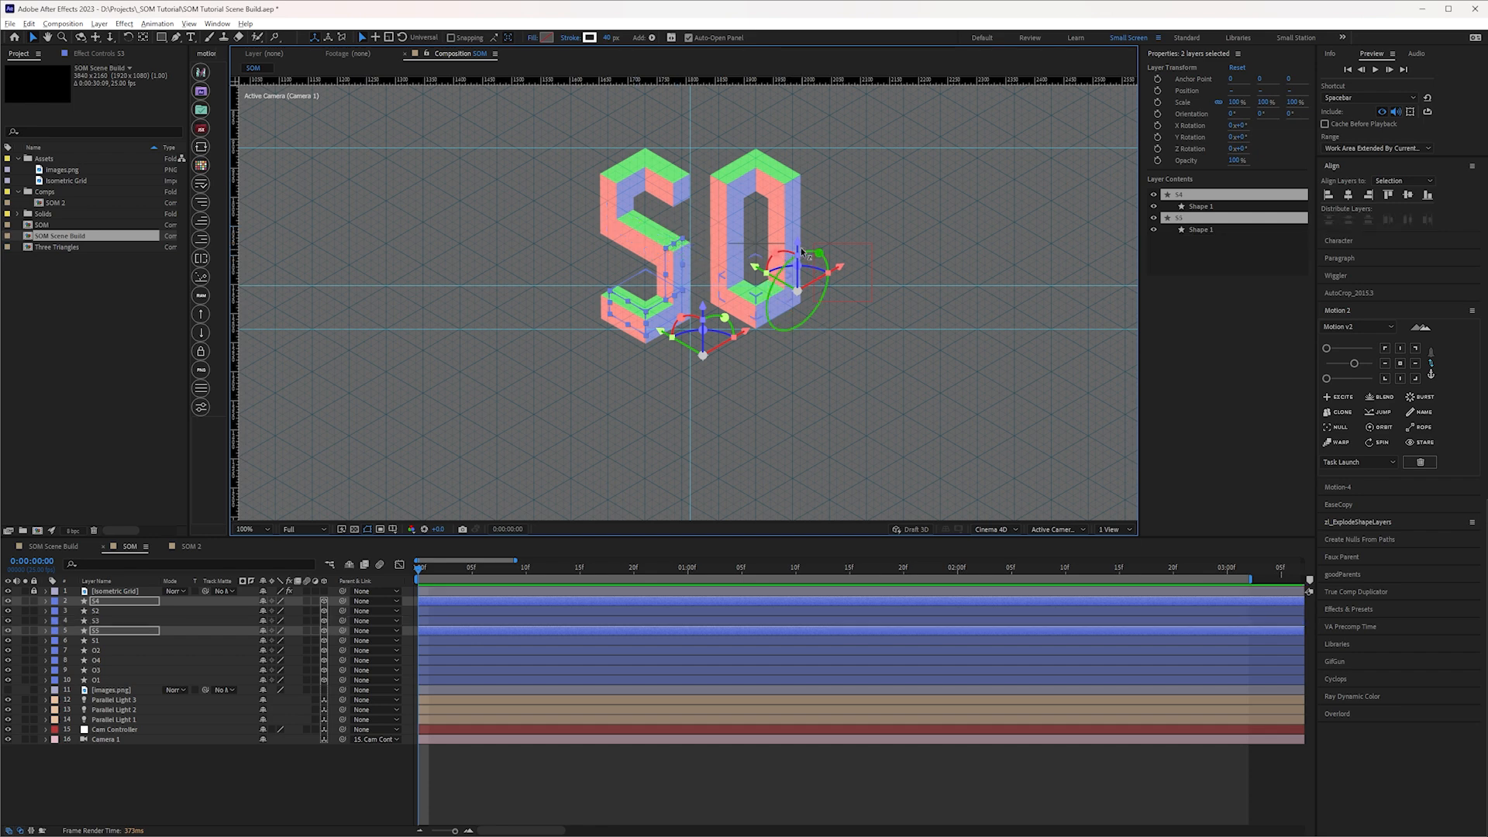
{"action": "left_click_drag", "start_coordinate": [799, 250], "coordinate": [795, 229]}
Lower the S4 leg along its vertical axis so its top sits flush with the end of the diagonal bar.
{"action": "key", "text": "period"}
{"action": "left_click", "coordinate": [603, 612]}
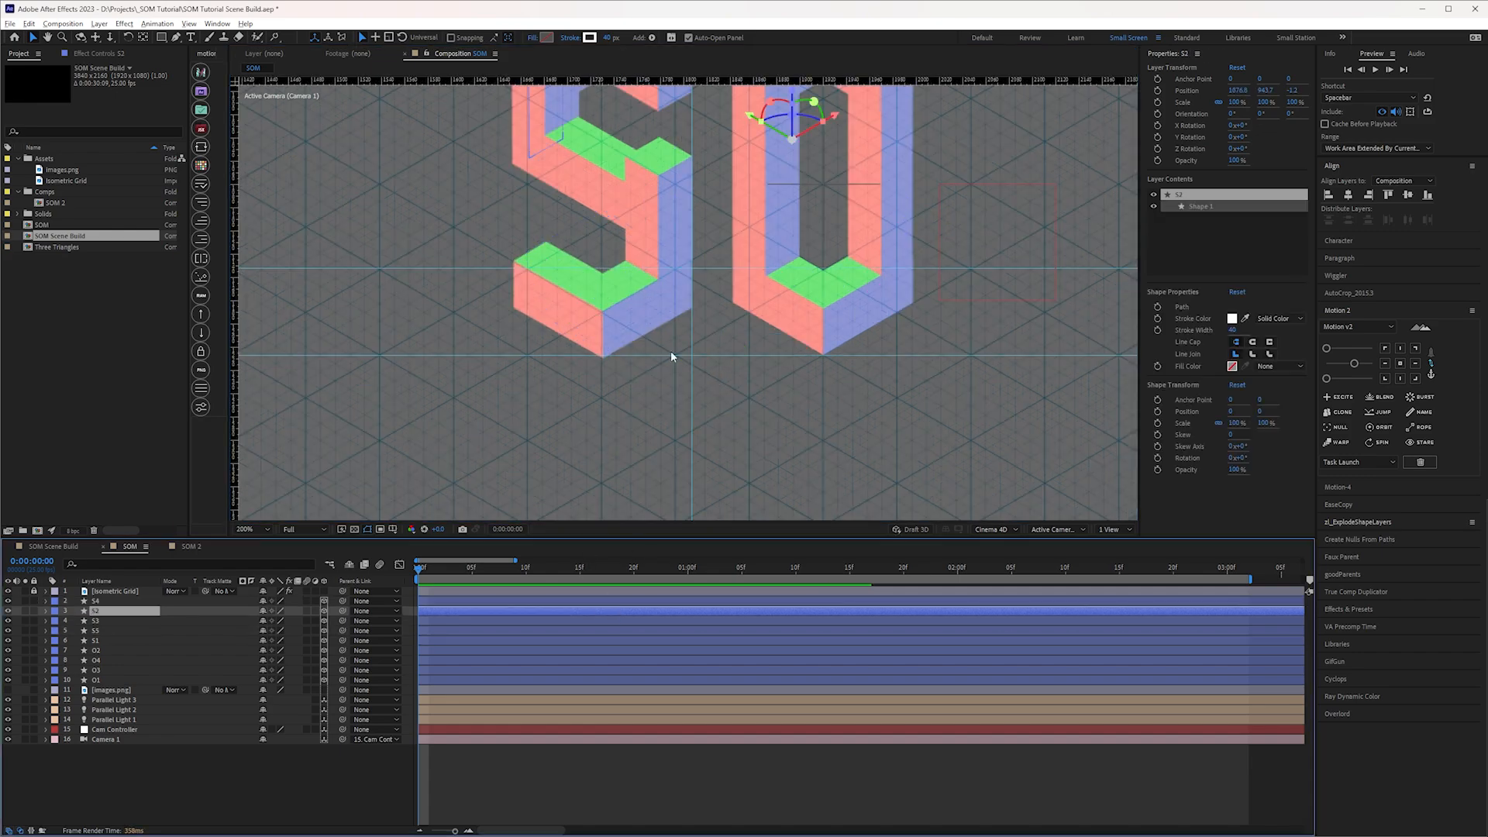
{"action": "left_click", "coordinate": [662, 159]}
{"action": "left_click_drag", "start_coordinate": [907, 204], "coordinate": [914, 232]}
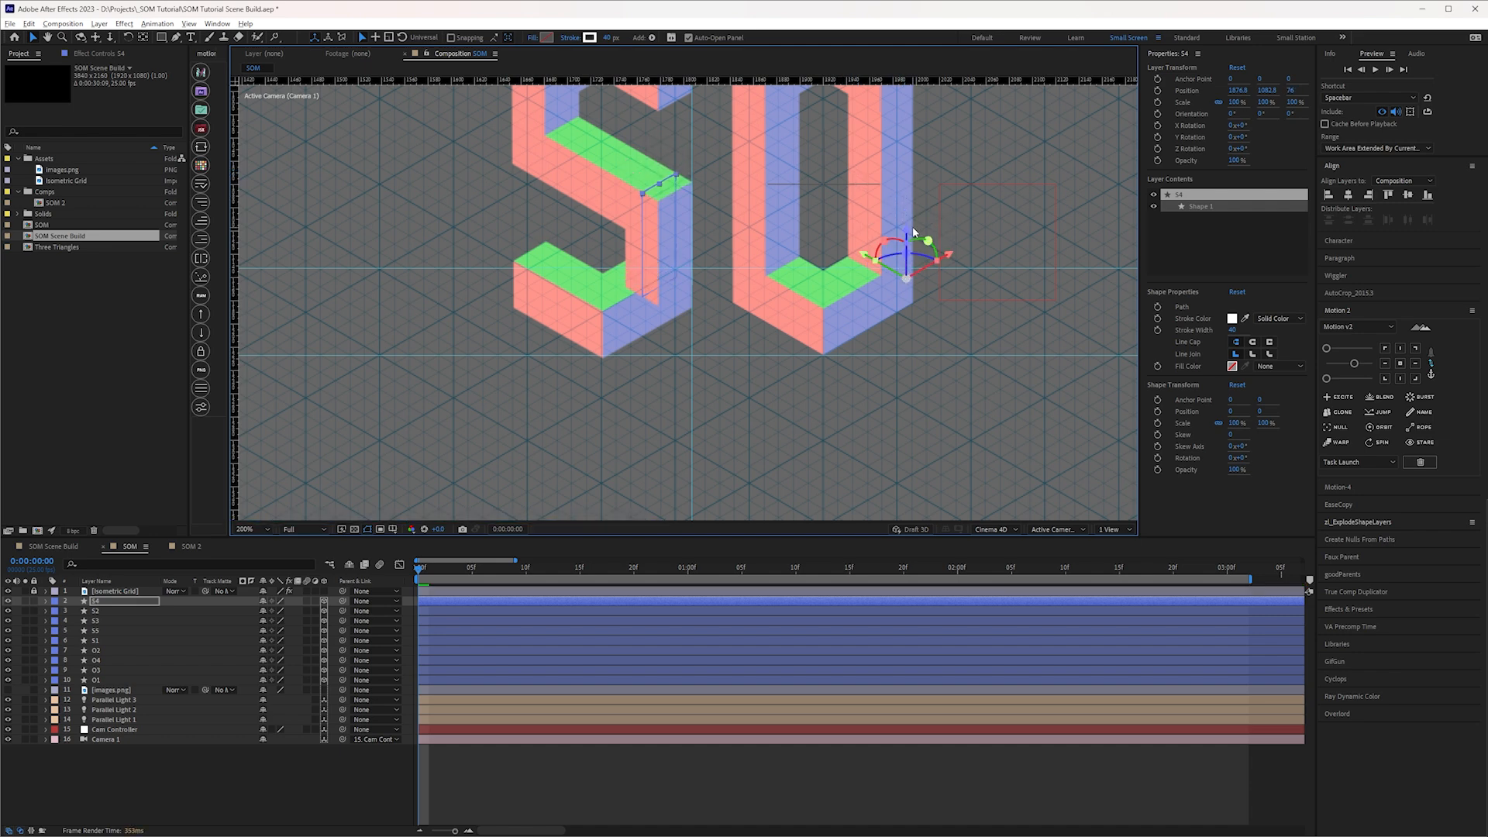
Reduce S4's extrusion depth in its geometry options until the leg ends flush with the lower chevron's top face.
{"action": "left_click", "coordinate": [47, 601]}
{"action": "left_click", "coordinate": [57, 631]}
{"action": "left_click_drag", "start_coordinate": [250, 670], "coordinate": [237, 669]}
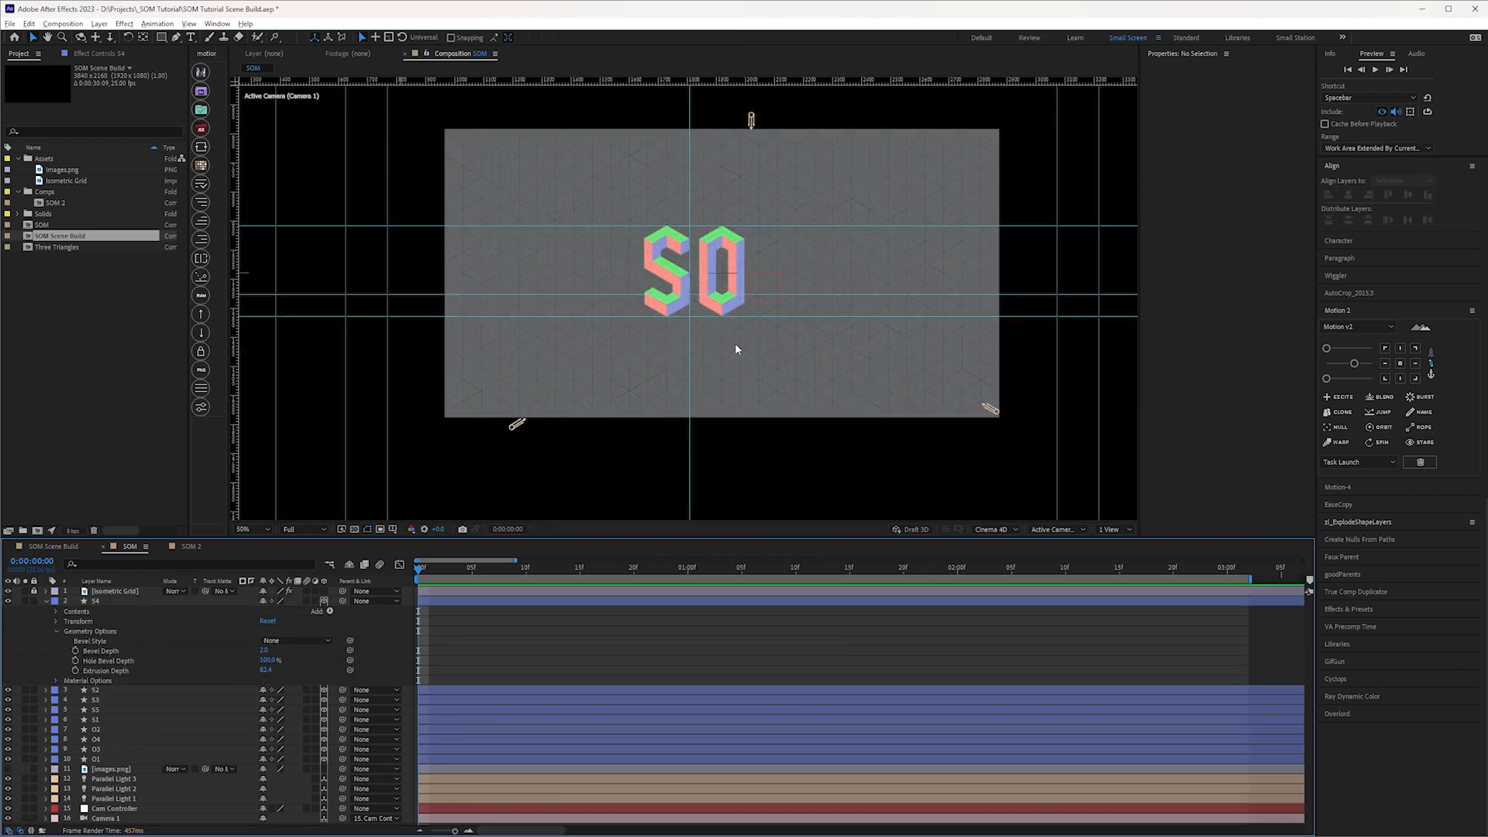
Hide the isometric grid to review the S and O, show it again, and collapse S4's properties.
{"action": "scroll", "coordinate": [736, 348], "scroll_direction": "up", "scroll_amount": 2}
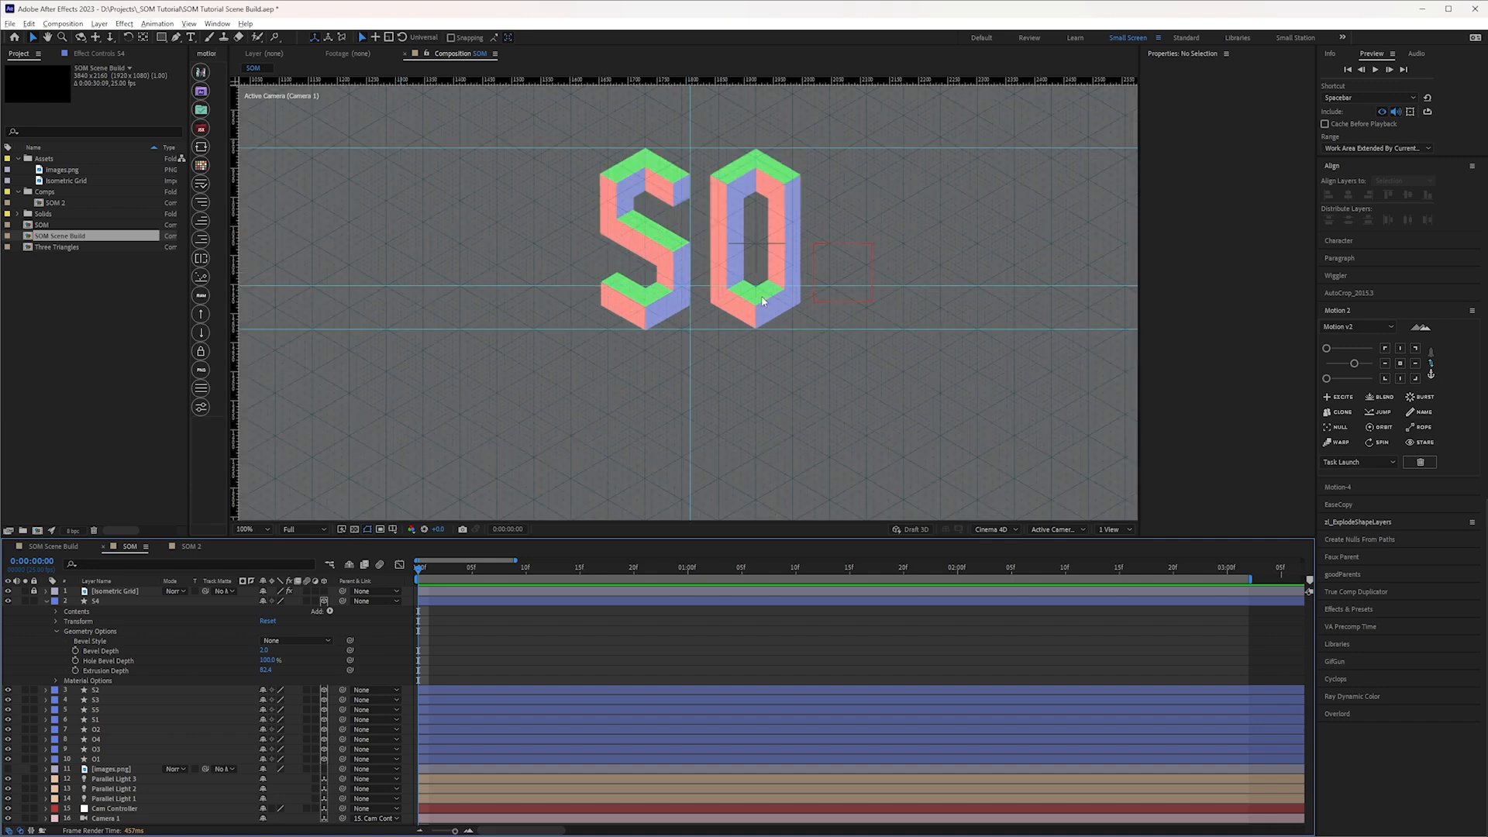
{"action": "left_click", "coordinate": [9, 591]}
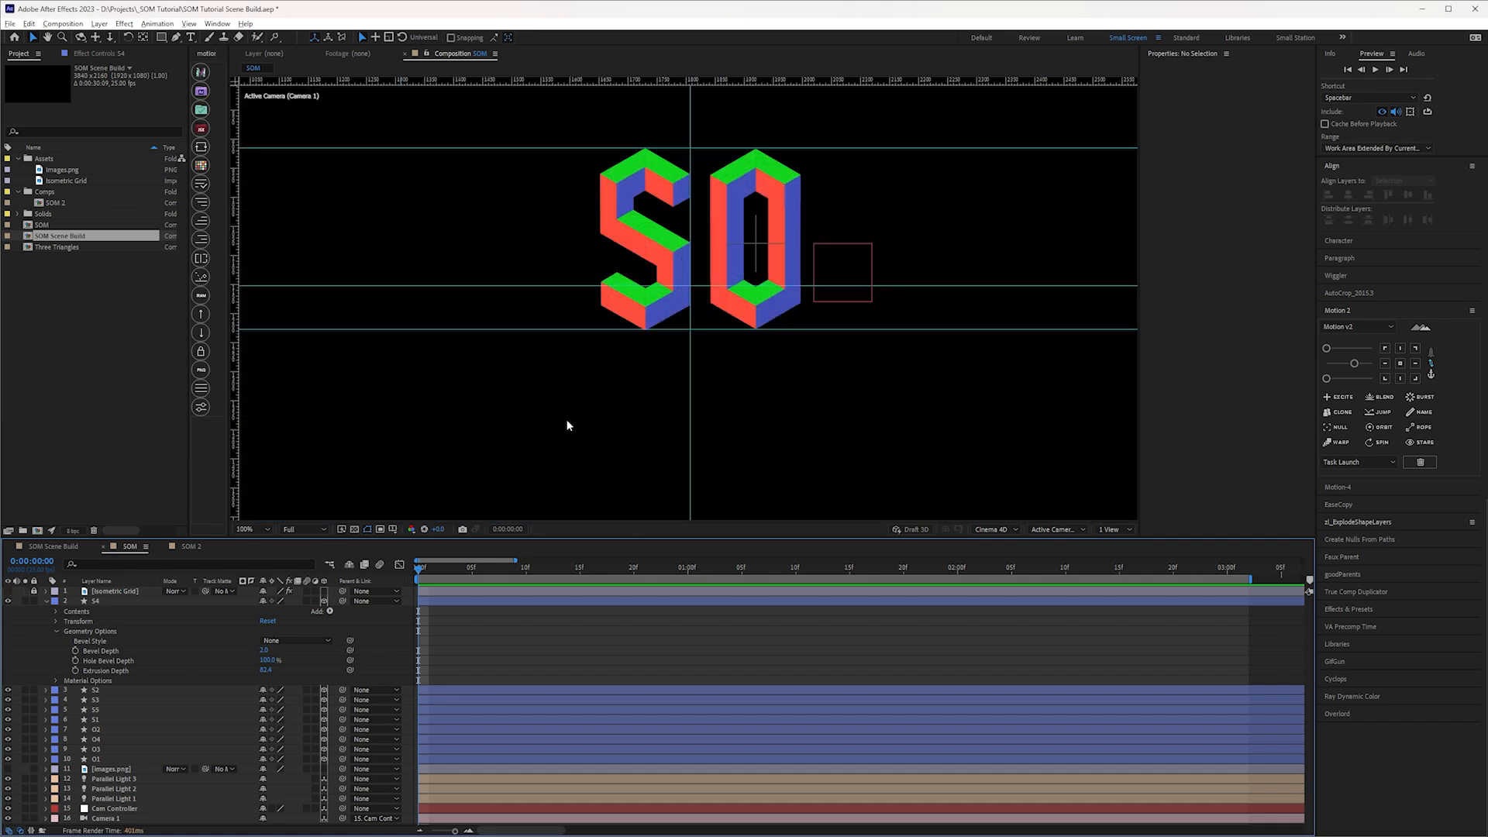
{"action": "scroll", "coordinate": [573, 449], "scroll_direction": "down", "scroll_amount": 2}
{"action": "left_click", "coordinate": [8, 592]}
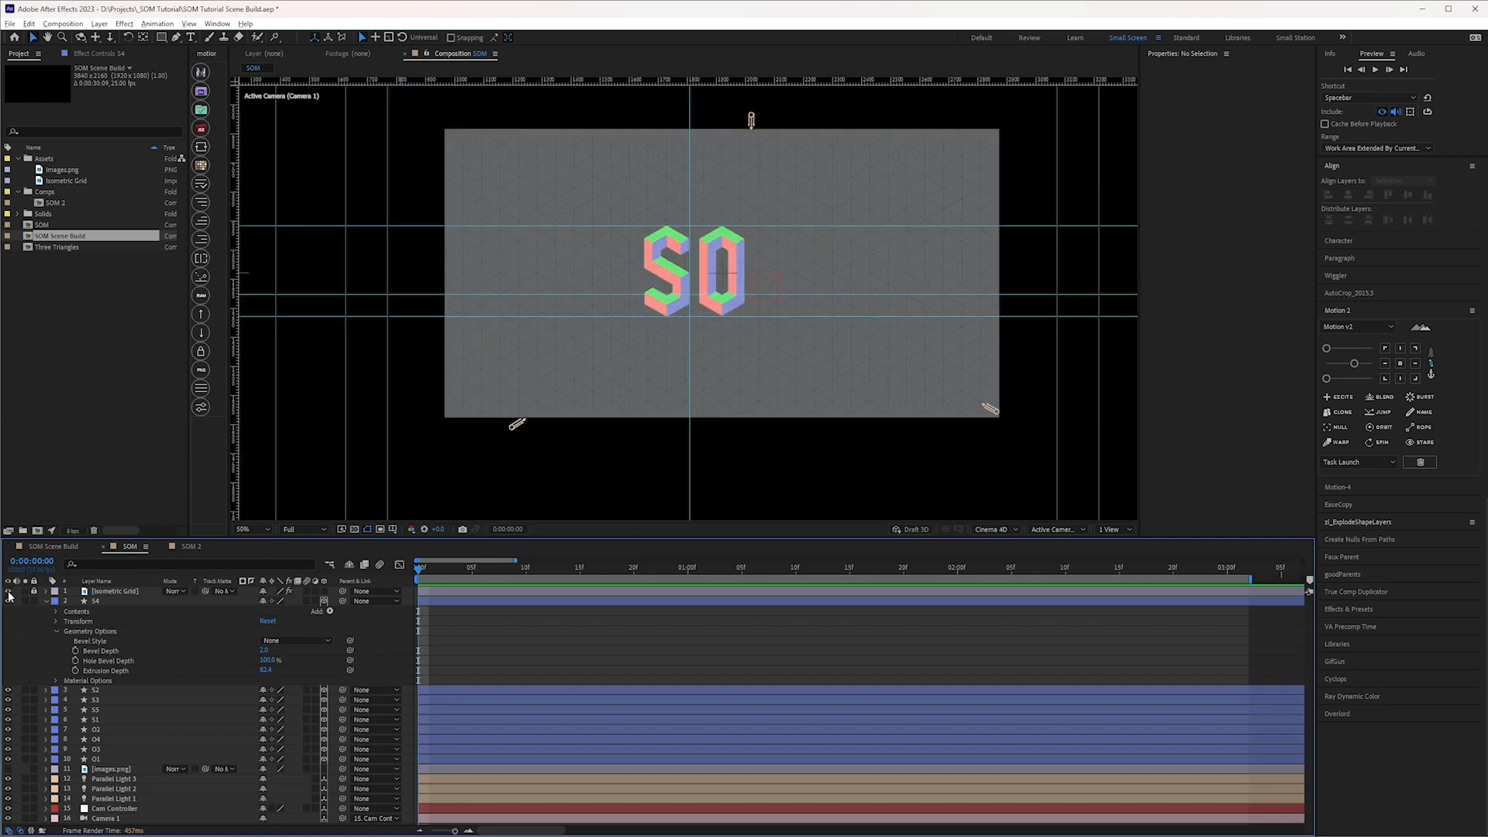
{"action": "key", "text": "period"}
{"action": "key", "text": "u"}
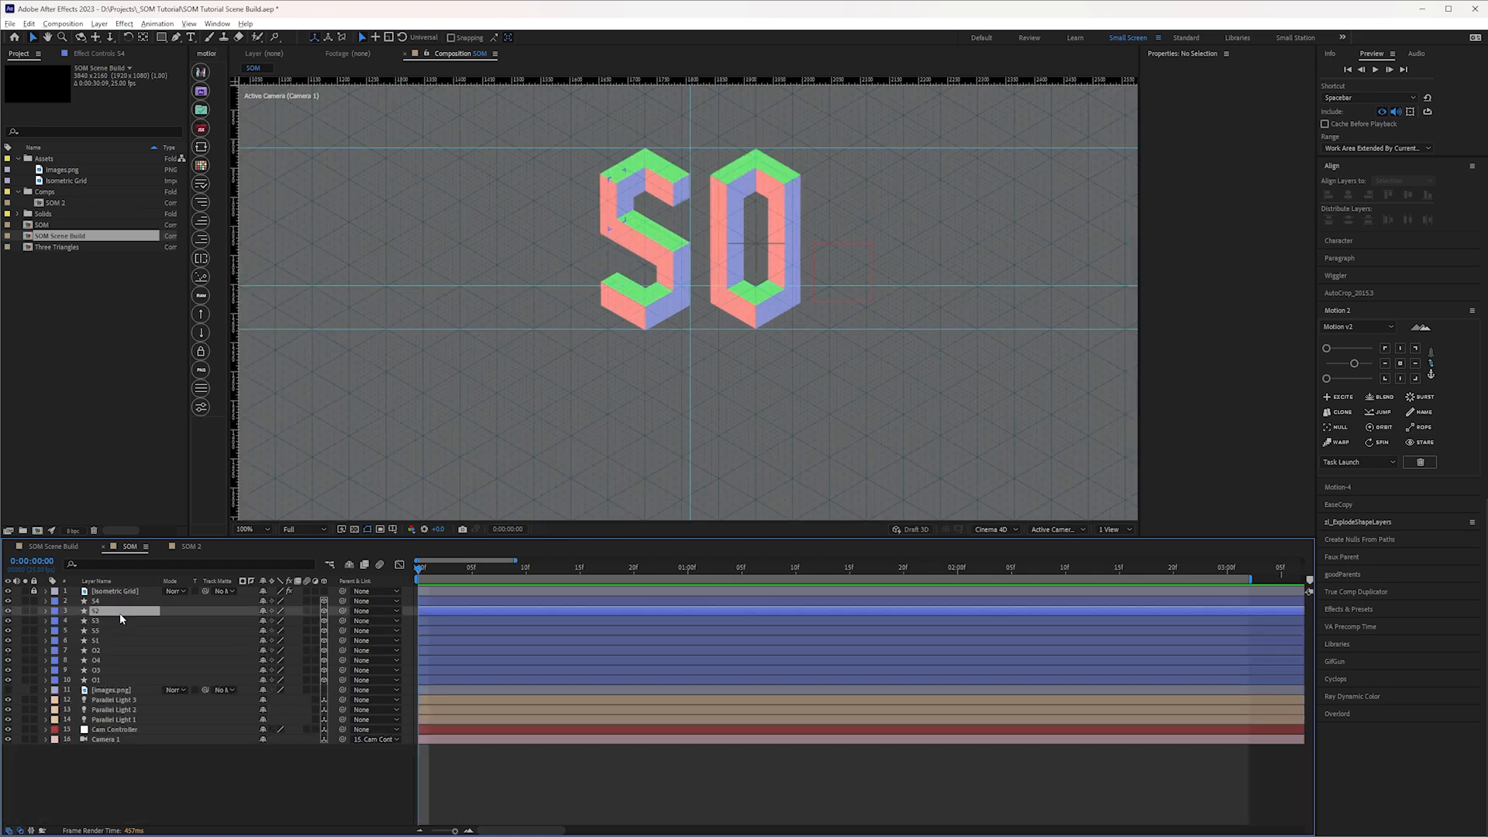
Duplicate S1 as M1 above the other letter layers and place the chevron to the right of the O, touching the upper guide.
{"action": "left_click", "coordinate": [120, 613]}
{"action": "left_click", "coordinate": [121, 629]}
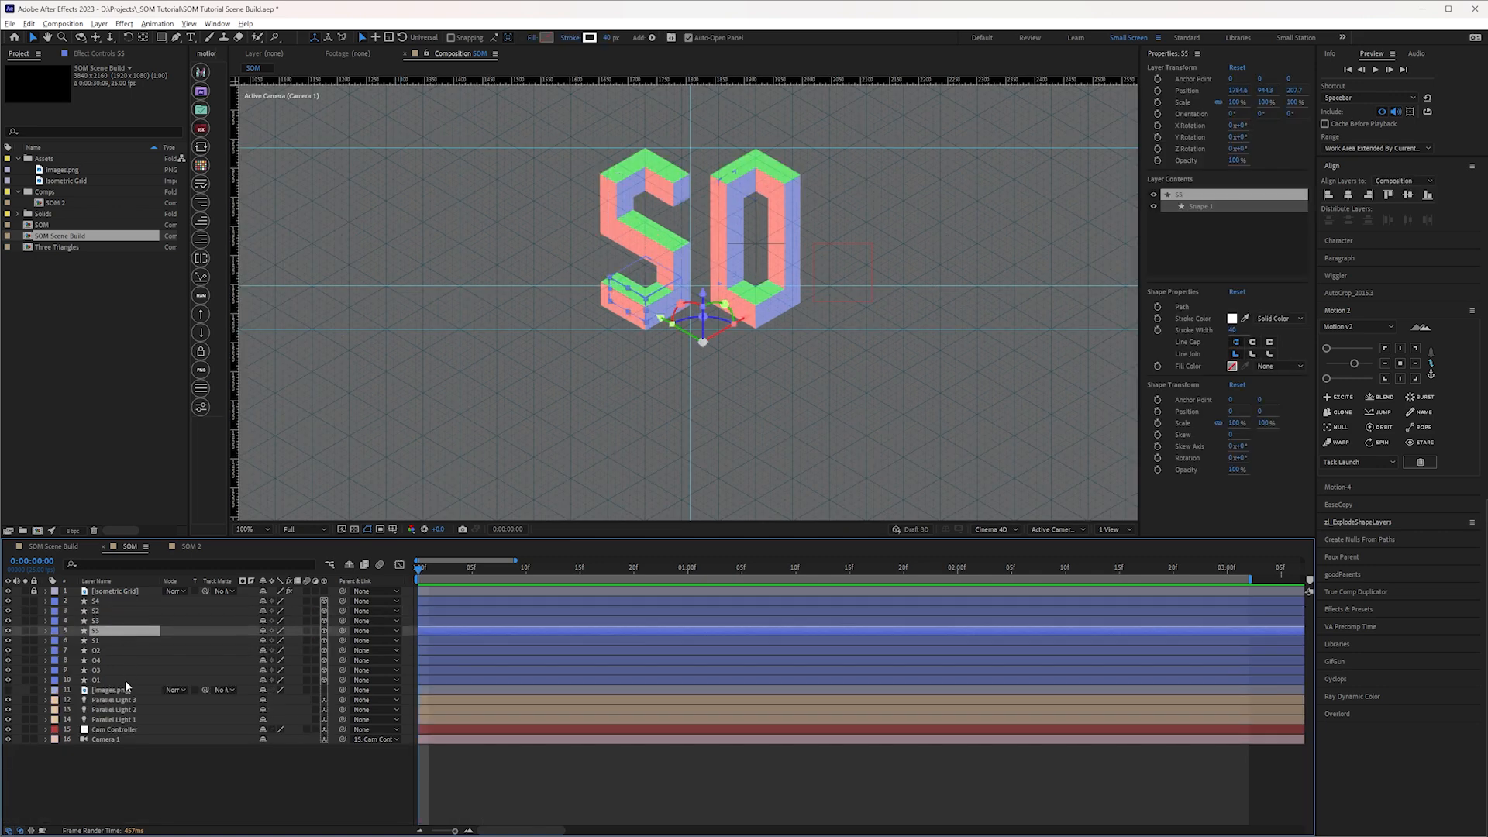
{"action": "left_click", "coordinate": [107, 641]}
{"action": "key", "text": "ctrl+d"}
{"action": "left_click_drag", "start_coordinate": [107, 643], "coordinate": [111, 603]}
{"action": "key", "text": "Return"}
{"action": "type", "text": "M1"}
{"action": "key", "text": "Return"}
{"action": "left_click_drag", "start_coordinate": [723, 206], "coordinate": [967, 213]}
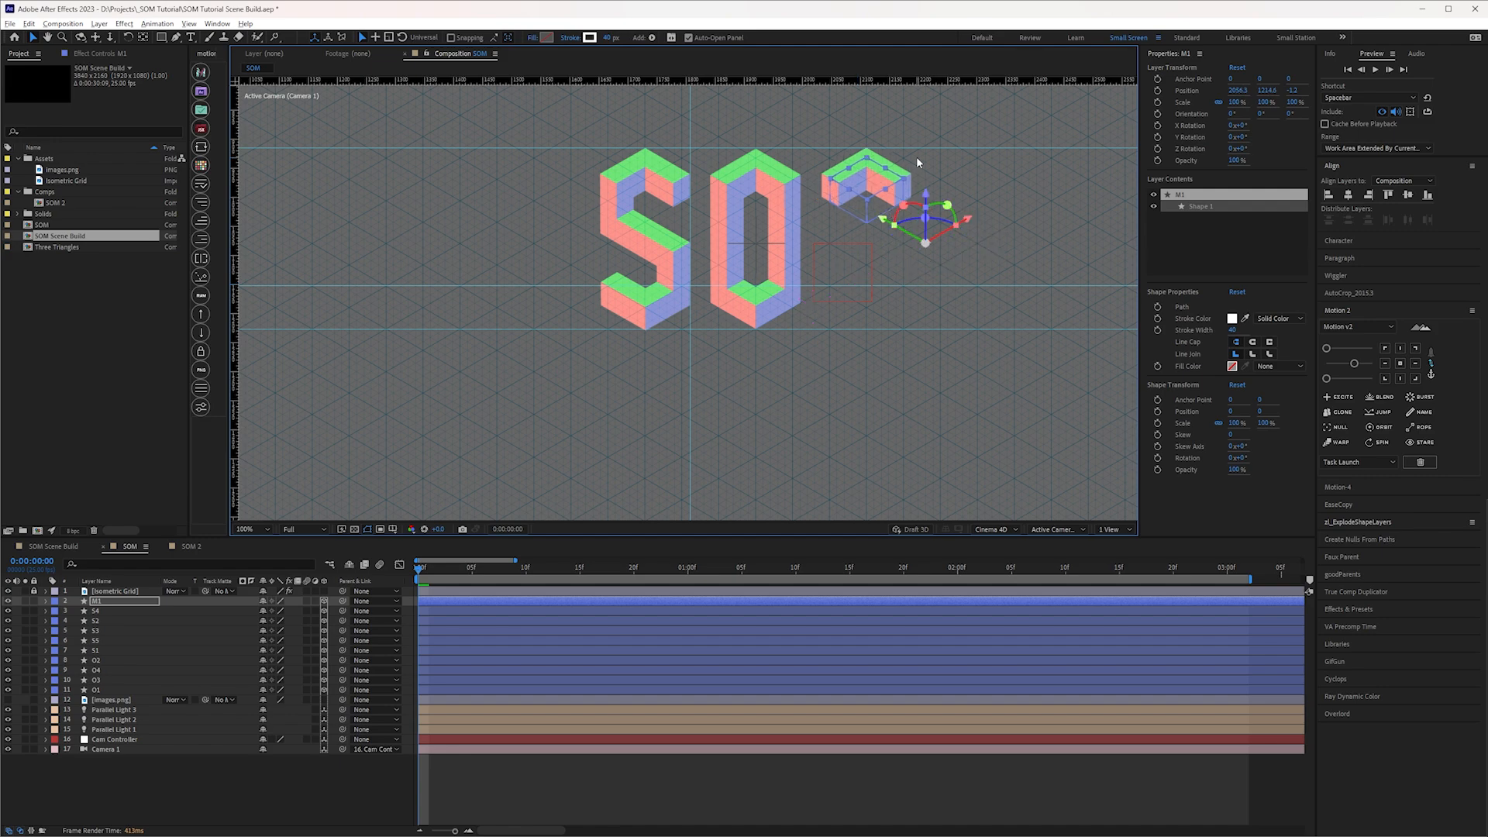
Extend M1's path with the Pen tool by a second peak and right end point, forming the M's zigzag top along the isometric grid.
{"action": "left_click_drag", "start_coordinate": [957, 158], "coordinate": [803, 218]}
{"action": "scroll", "coordinate": [808, 222], "scroll_direction": "up", "scroll_amount": 1}
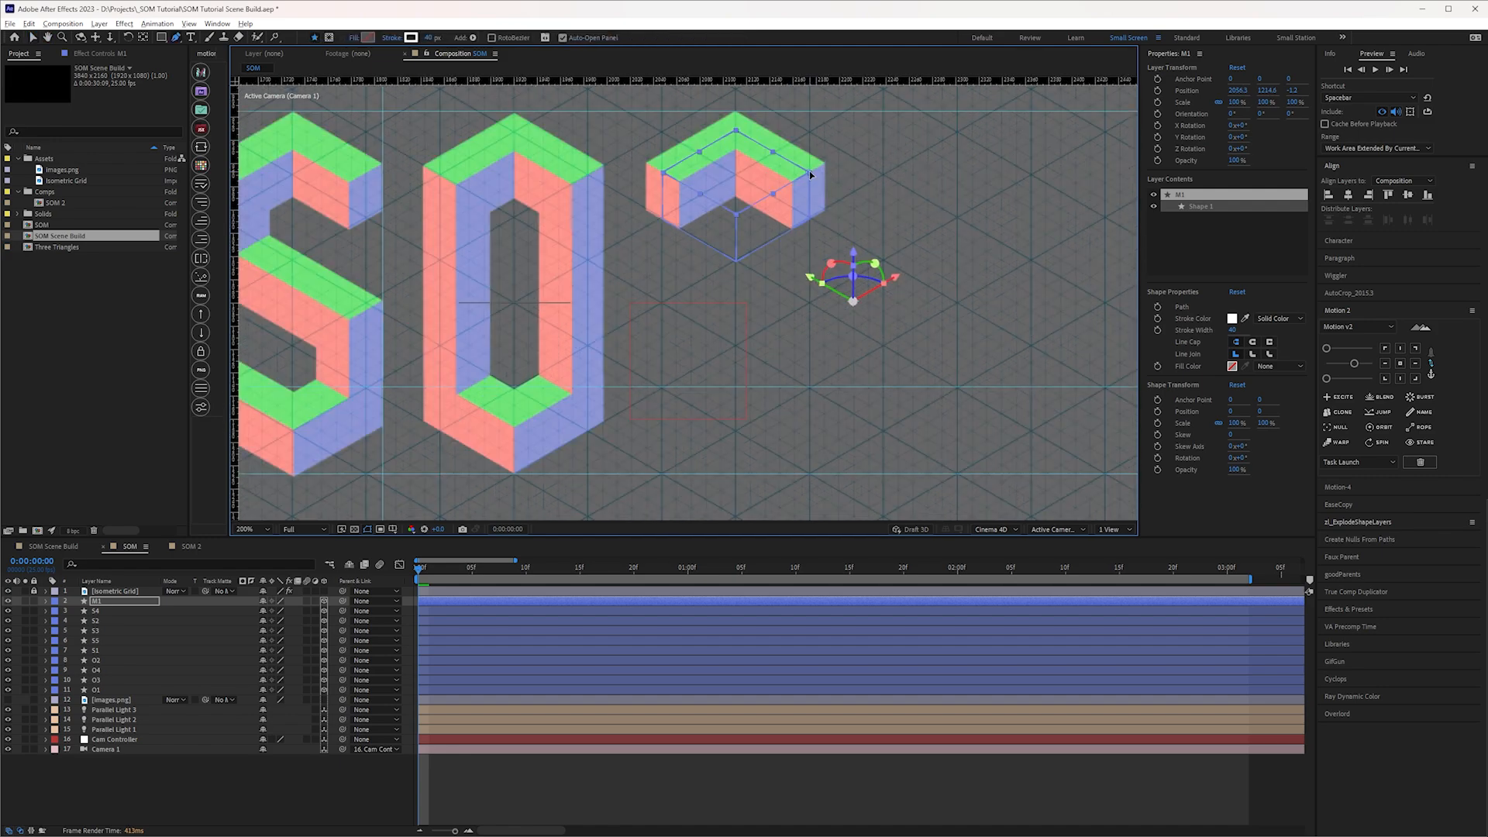
{"action": "left_click_drag", "start_coordinate": [890, 150], "coordinate": [774, 233]}
{"action": "key", "text": "g"}
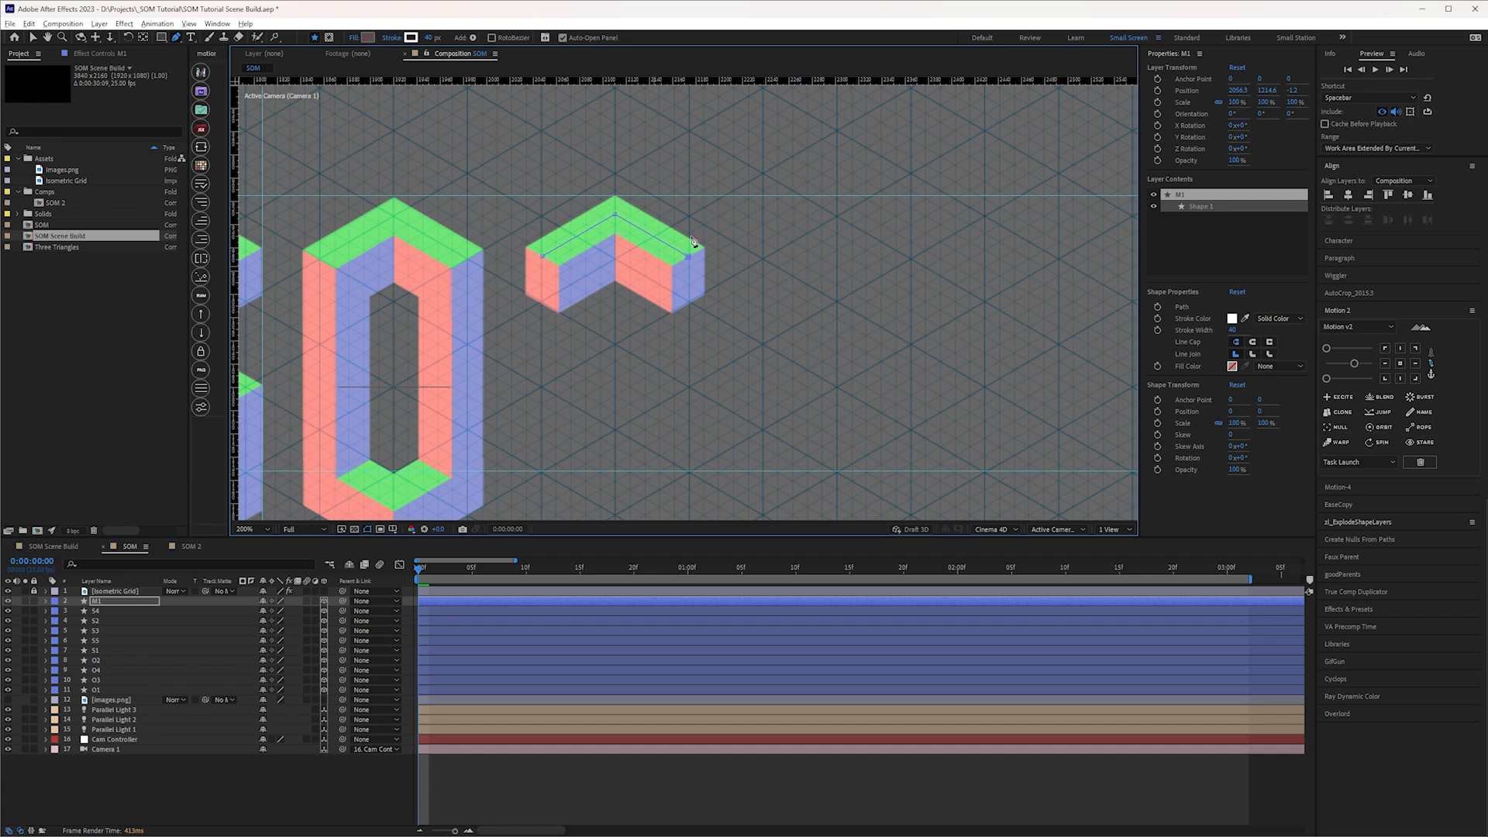
{"action": "left_click_drag", "start_coordinate": [767, 199], "coordinate": [497, 358]}
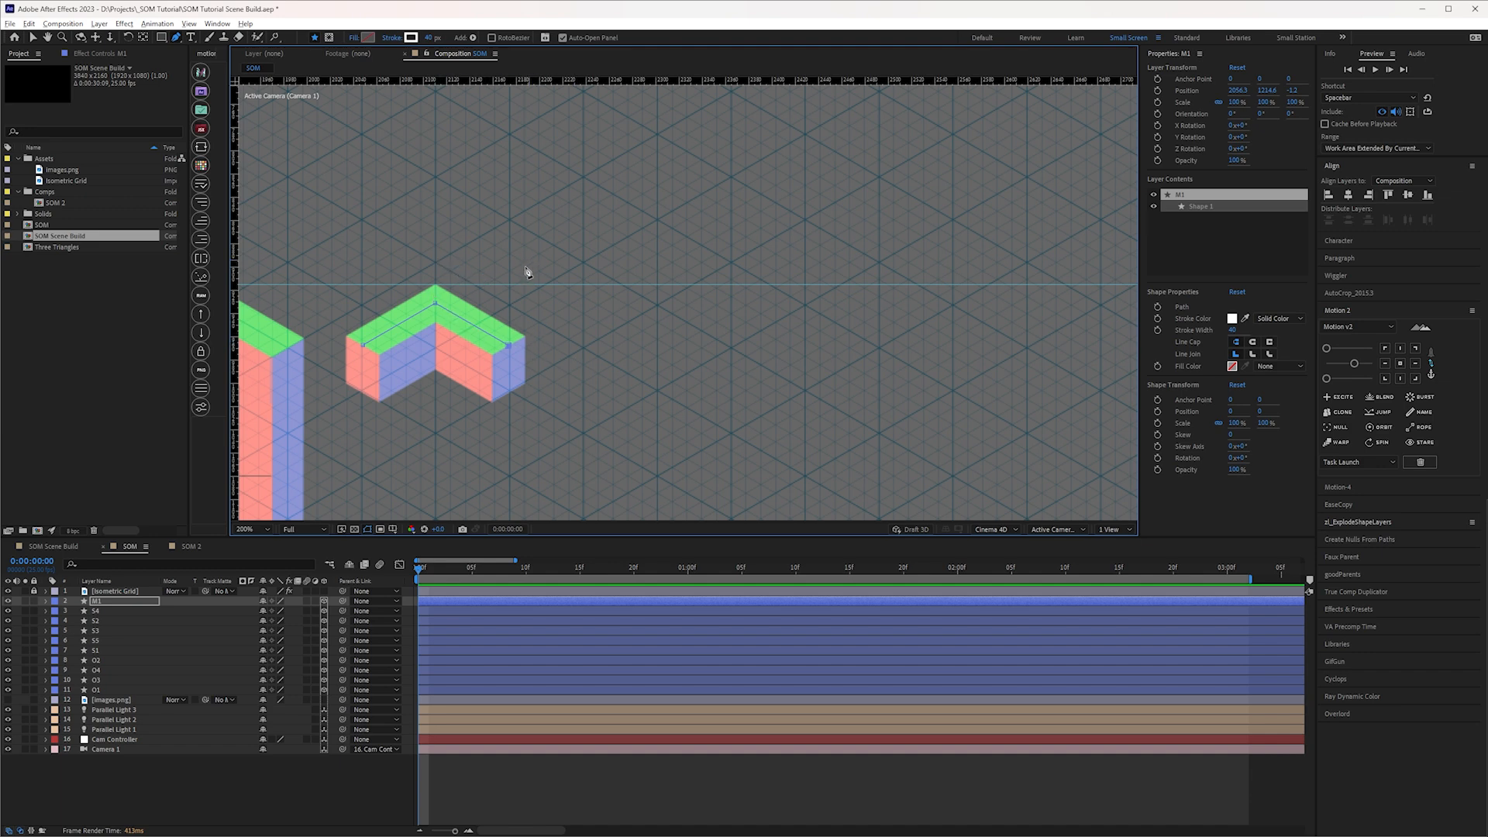
{"action": "left_click", "coordinate": [583, 301]}
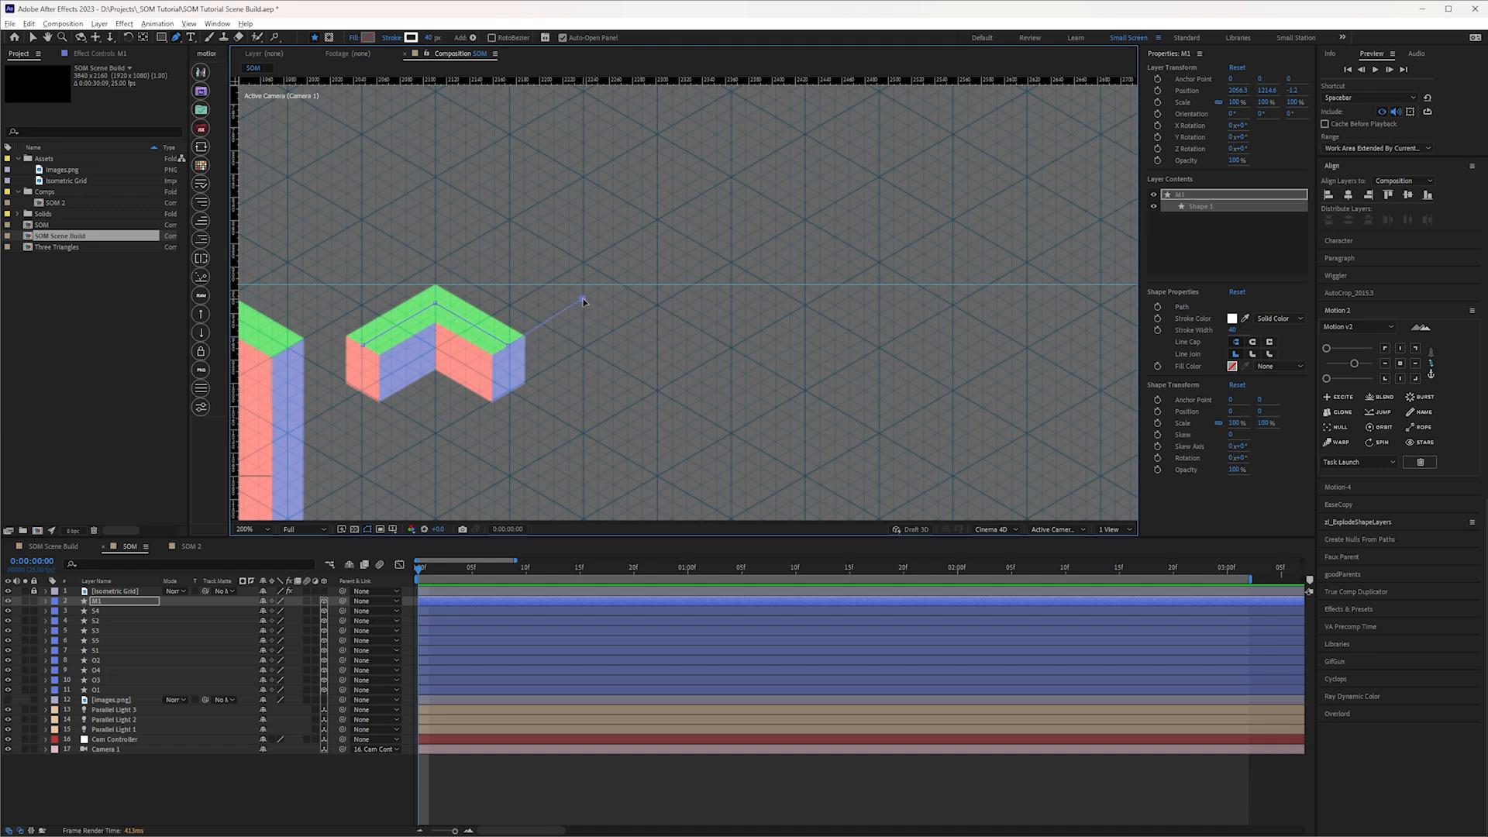
{"action": "left_click_drag", "start_coordinate": [584, 302], "coordinate": [660, 347]}
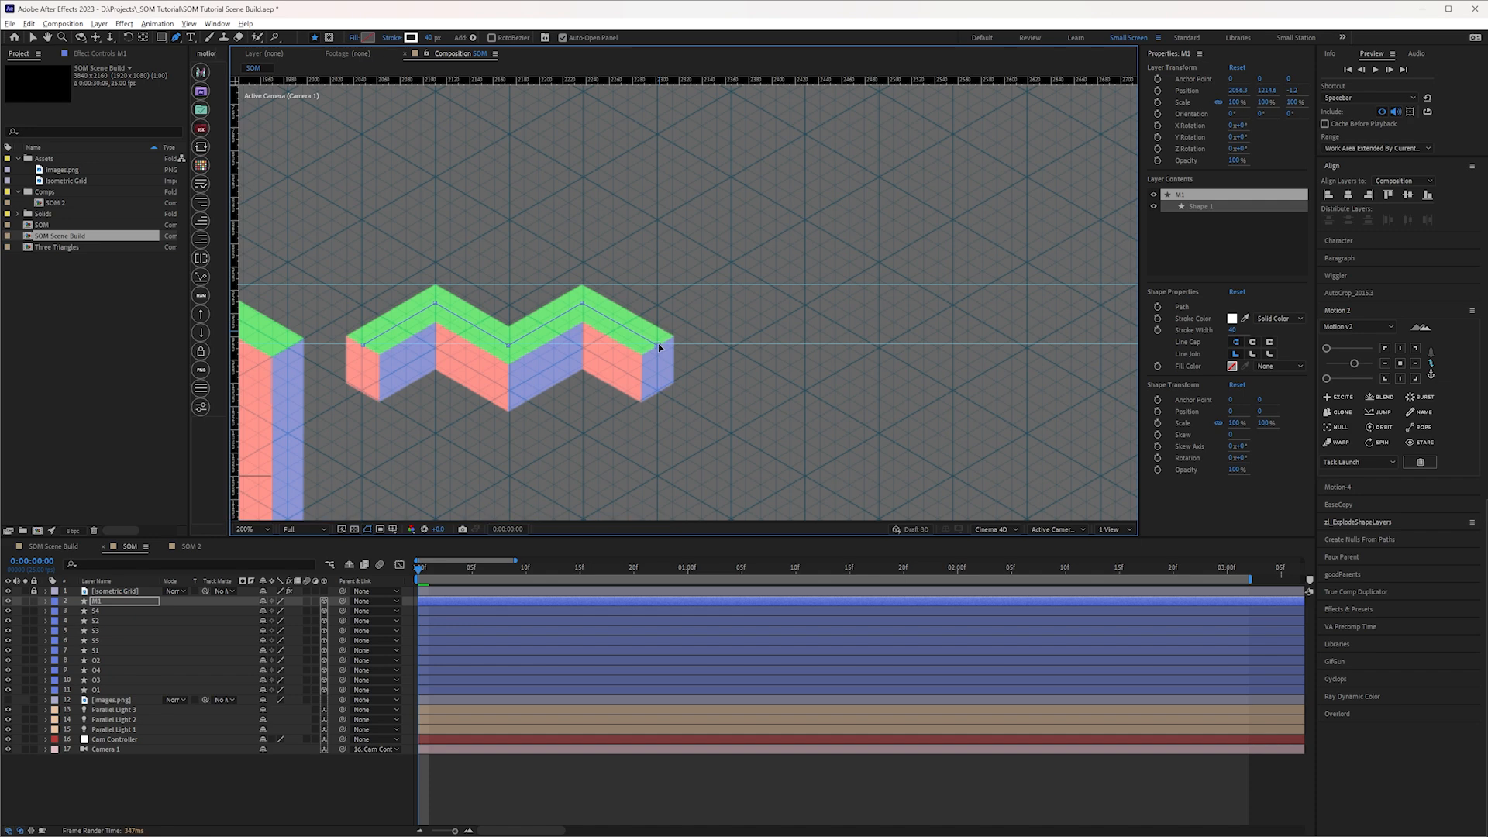
{"action": "left_click_drag", "start_coordinate": [596, 356], "coordinate": [699, 292]}
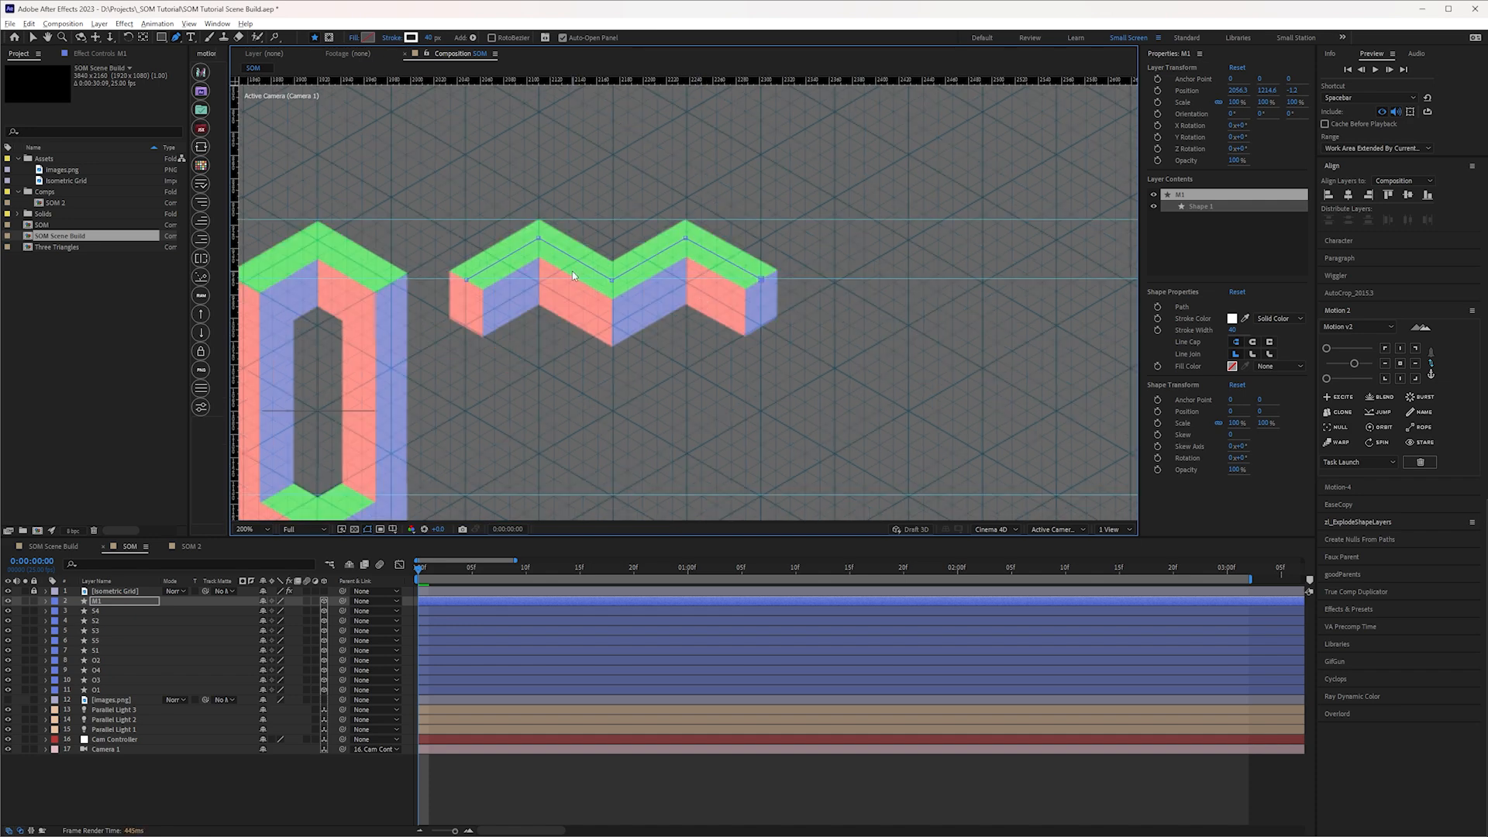
{"action": "scroll", "coordinate": [648, 250], "scroll_direction": "down", "scroll_amount": 1}
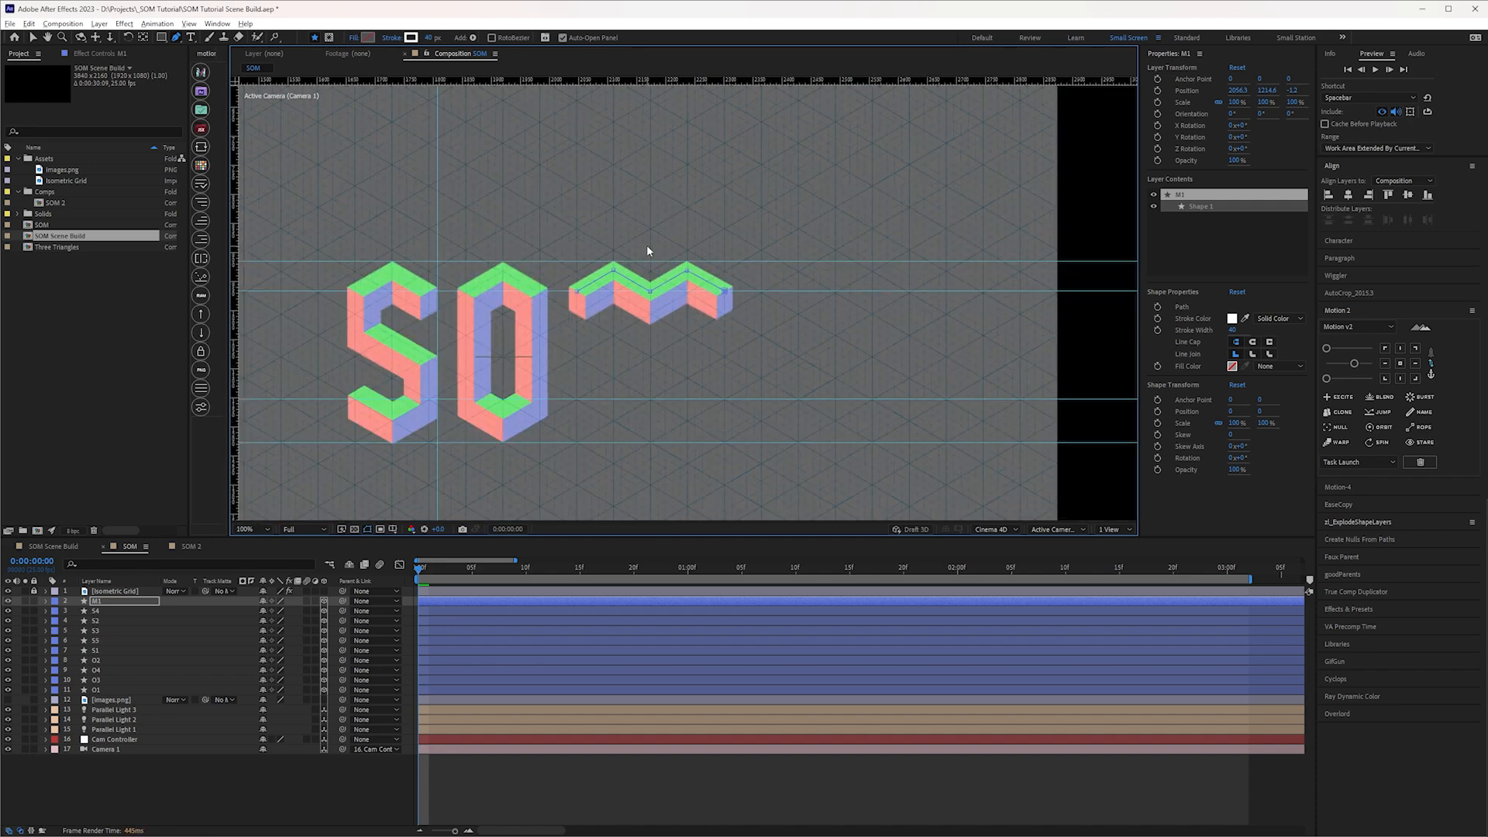
Duplicate O4 as M2, place the leg under the first end of the M's zigzag, and move its layer above M1.
{"action": "left_click", "coordinate": [458, 650]}
{"action": "left_click", "coordinate": [444, 673]}
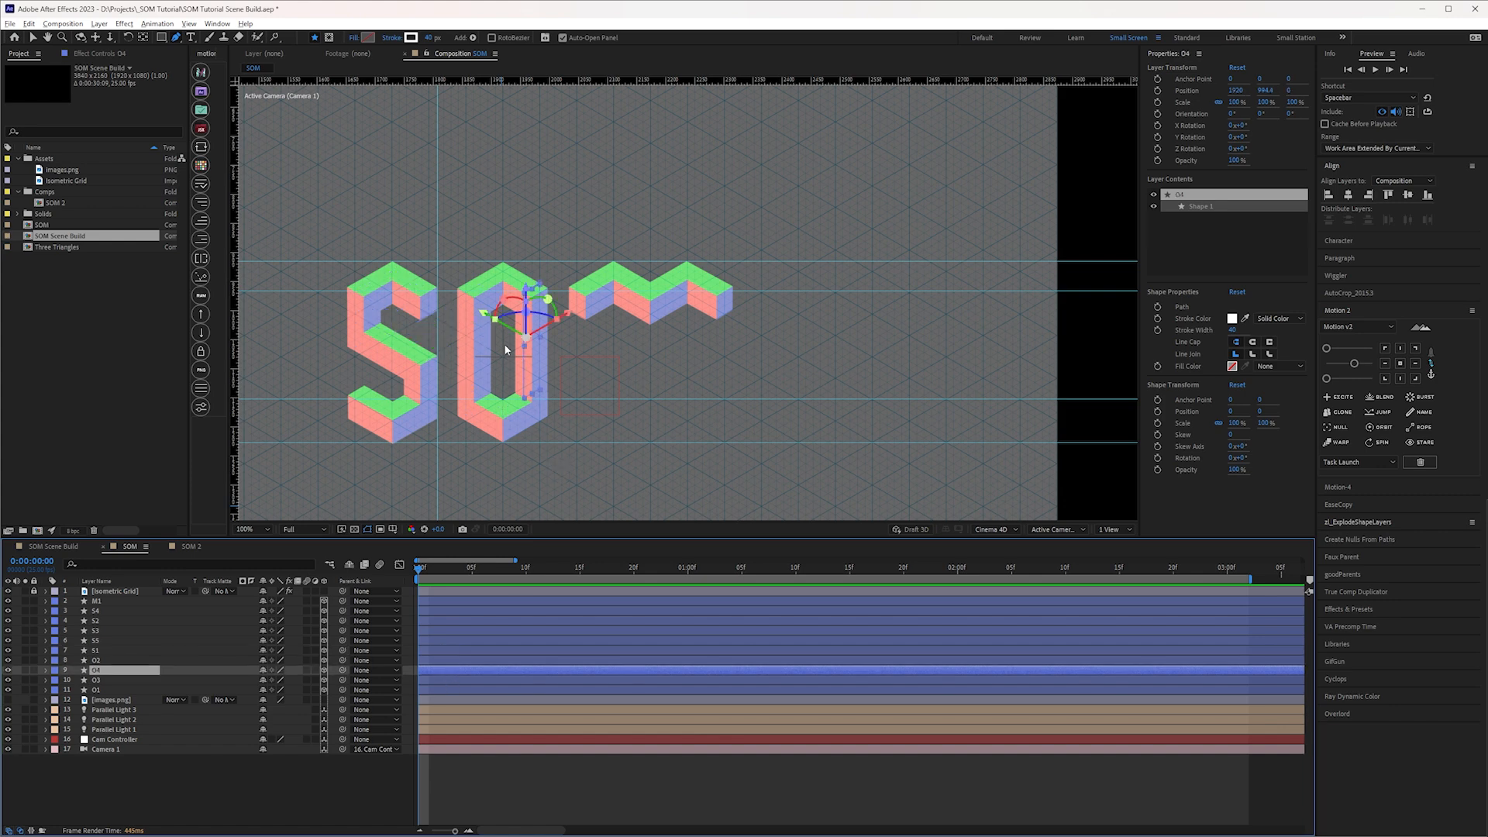
{"action": "key", "text": "ctrl+d"}
{"action": "key", "text": "v"}
{"action": "left_click_drag", "start_coordinate": [509, 330], "coordinate": [624, 320]}
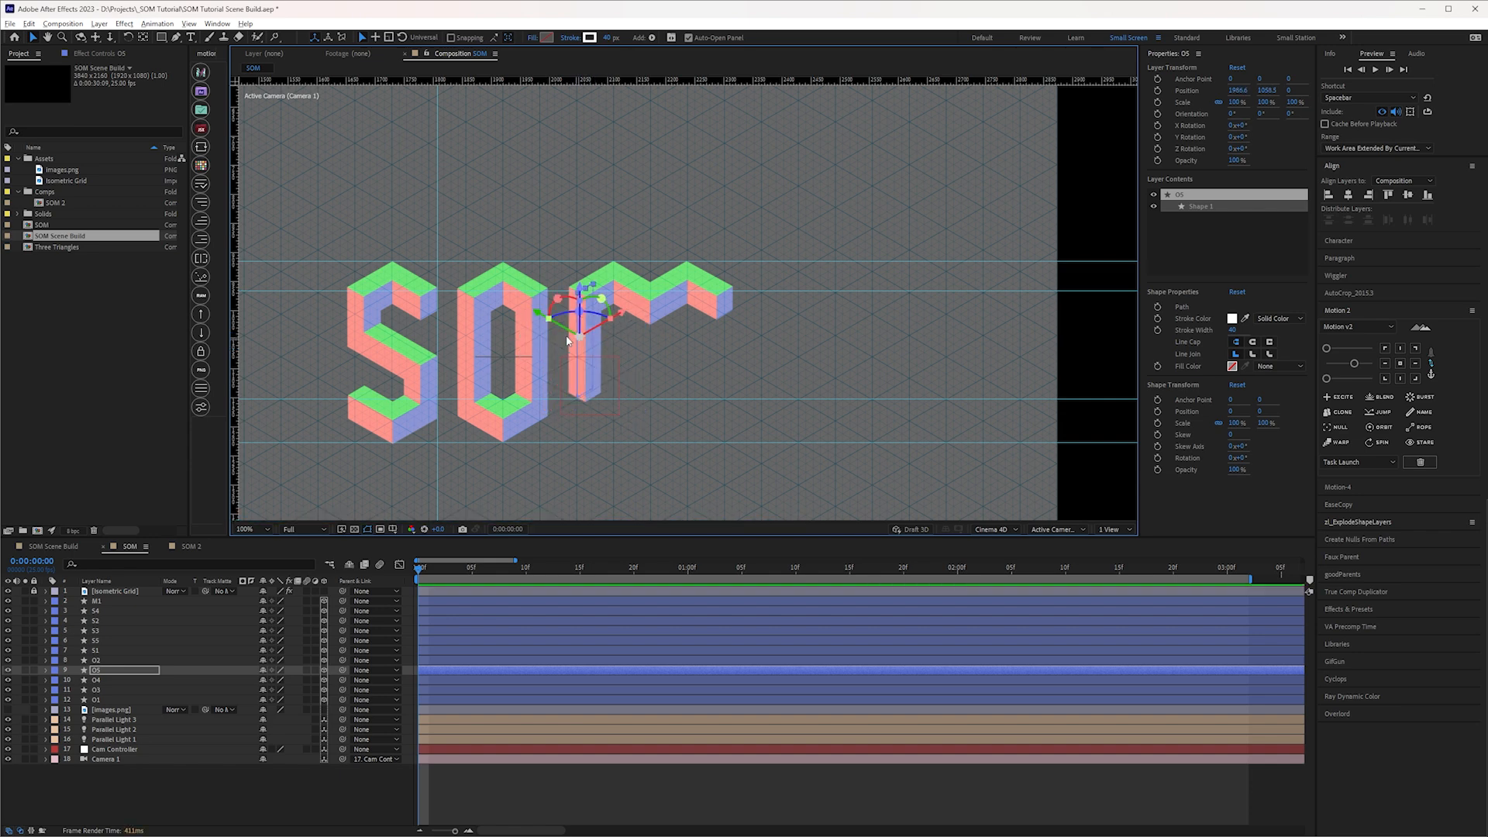
{"action": "left_click", "coordinate": [527, 673]}
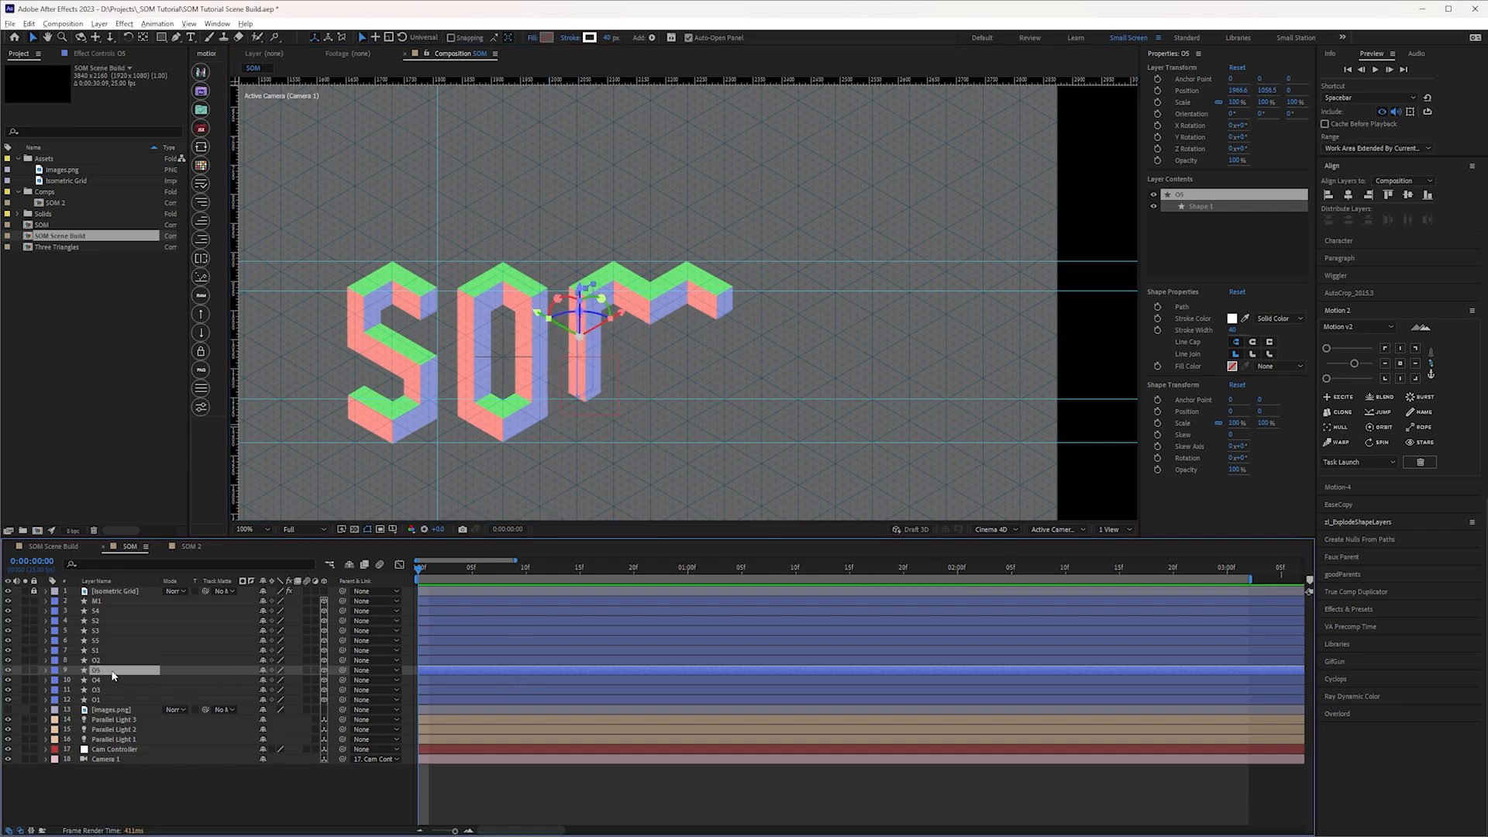
{"action": "key", "text": "Return"}
{"action": "key", "text": "Return"}
{"action": "left_click_drag", "start_coordinate": [117, 670], "coordinate": [118, 597]}
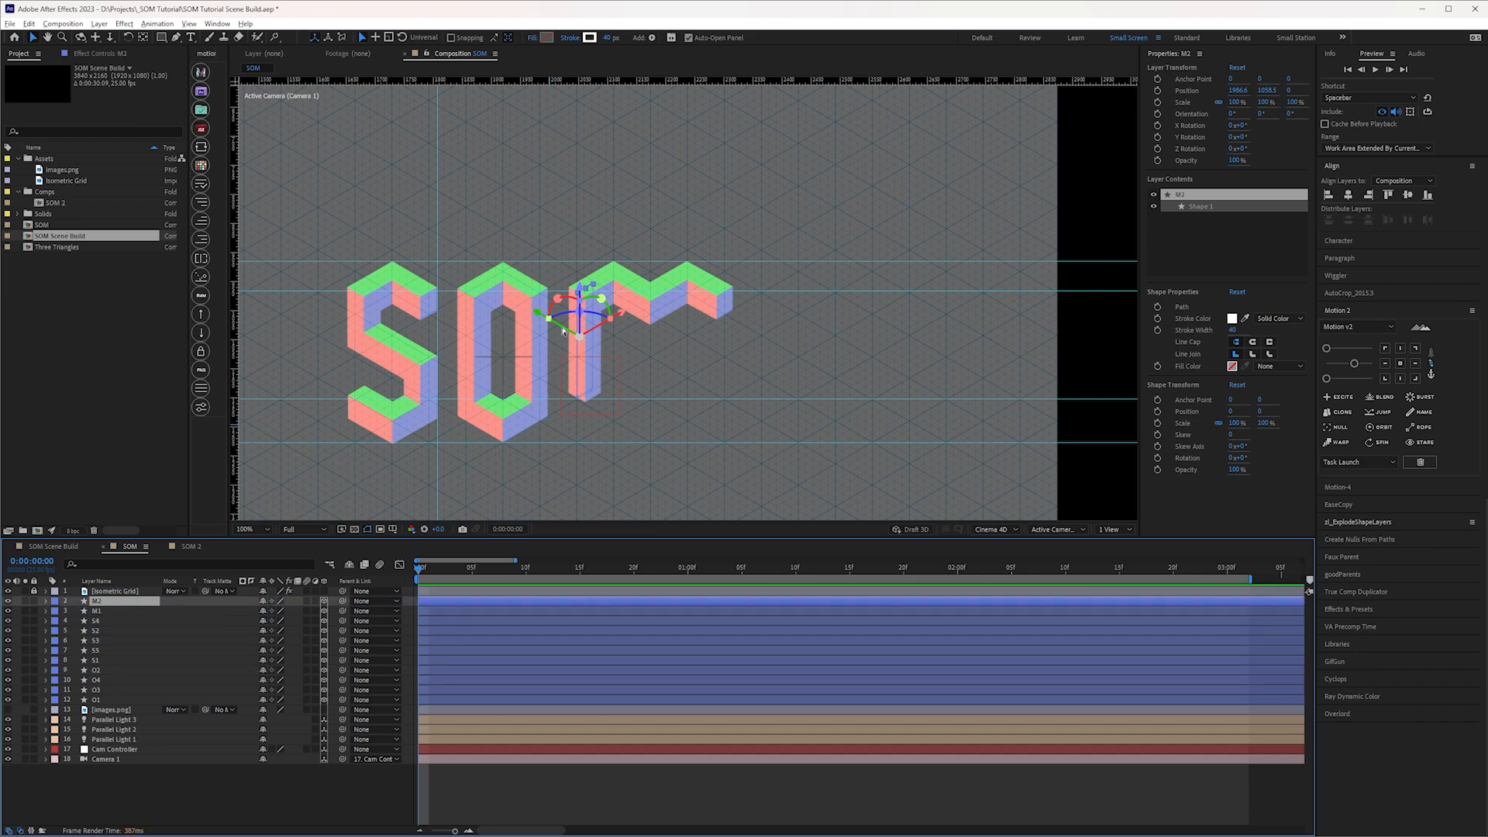
Duplicate M2 as M3 and move the leg along its axes to sit under the zigzag's central valley.
{"action": "key", "text": "ctrl+d"}
{"action": "left_click_drag", "start_coordinate": [563, 331], "coordinate": [617, 348]}
{"action": "scroll", "coordinate": [666, 355], "scroll_direction": "up", "scroll_amount": 1}
{"action": "left_click_drag", "start_coordinate": [601, 405], "coordinate": [608, 403]}
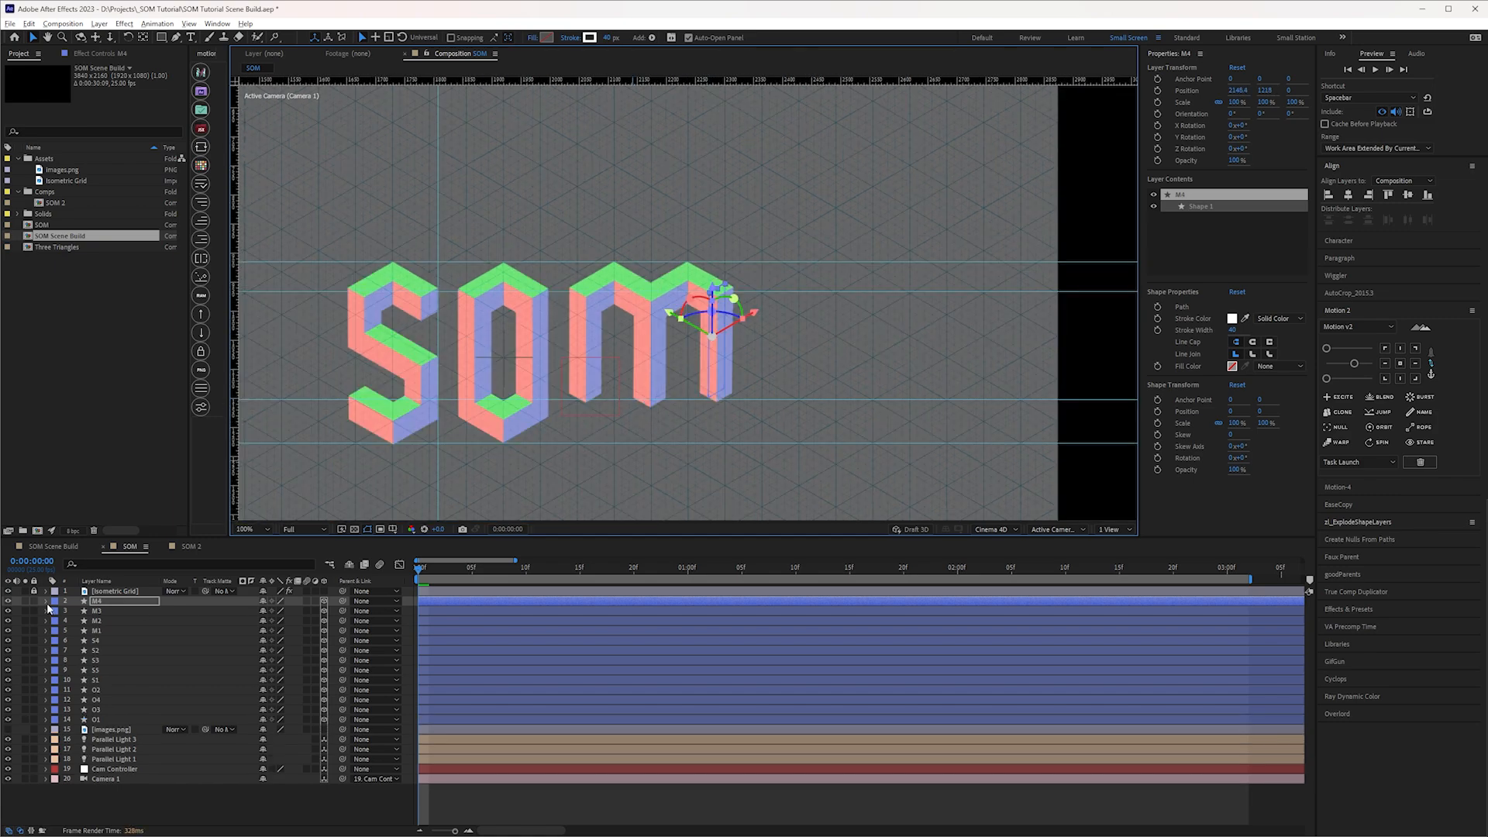
Increase M4's extrusion depth in its geometry options until the leg reaches the lower guide.
{"action": "left_click", "coordinate": [45, 601]}
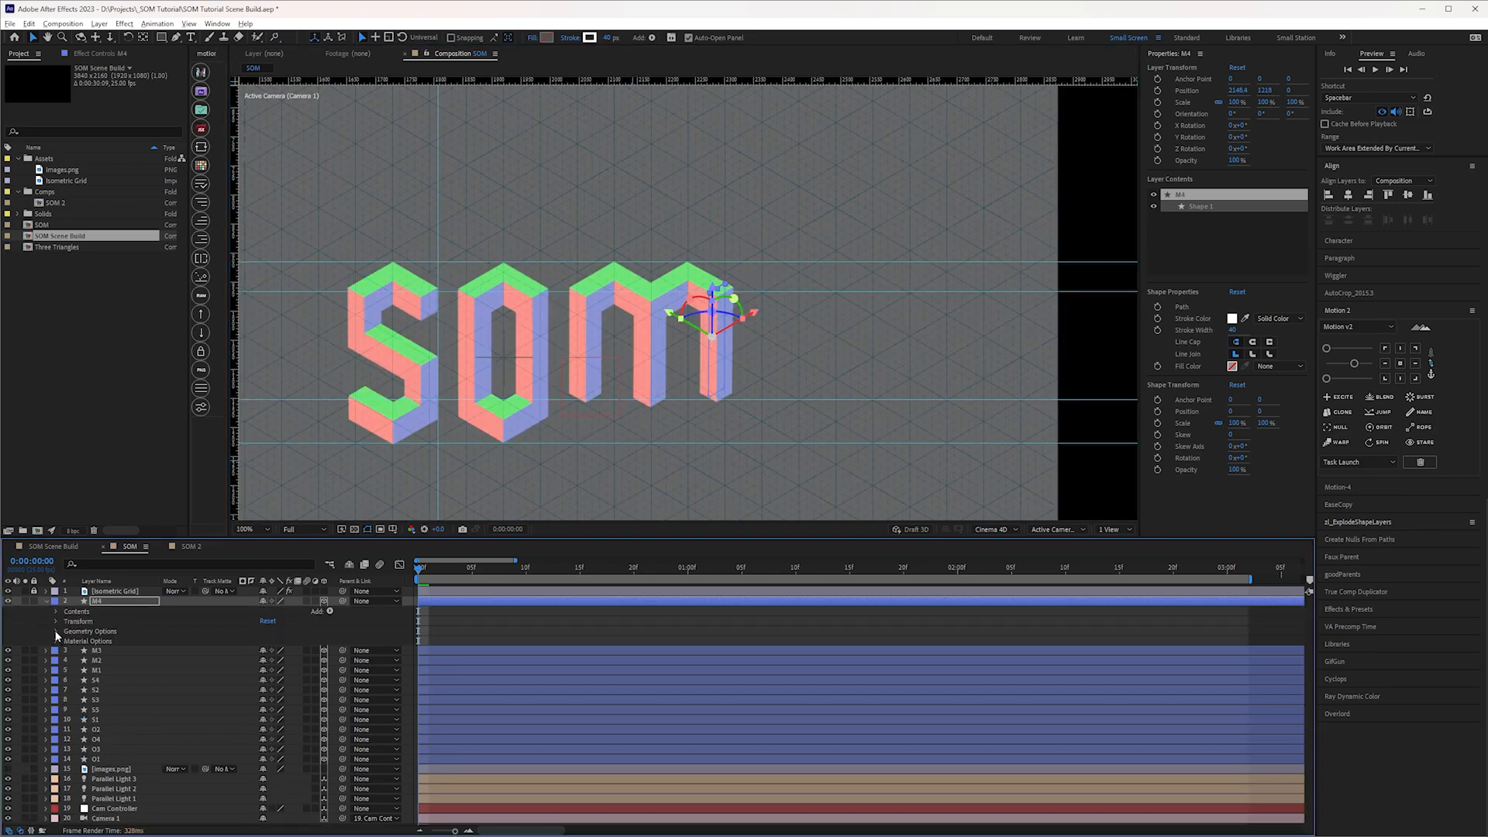
{"action": "left_click", "coordinate": [57, 631]}
{"action": "left_click_drag", "start_coordinate": [267, 671], "coordinate": [638, 628]}
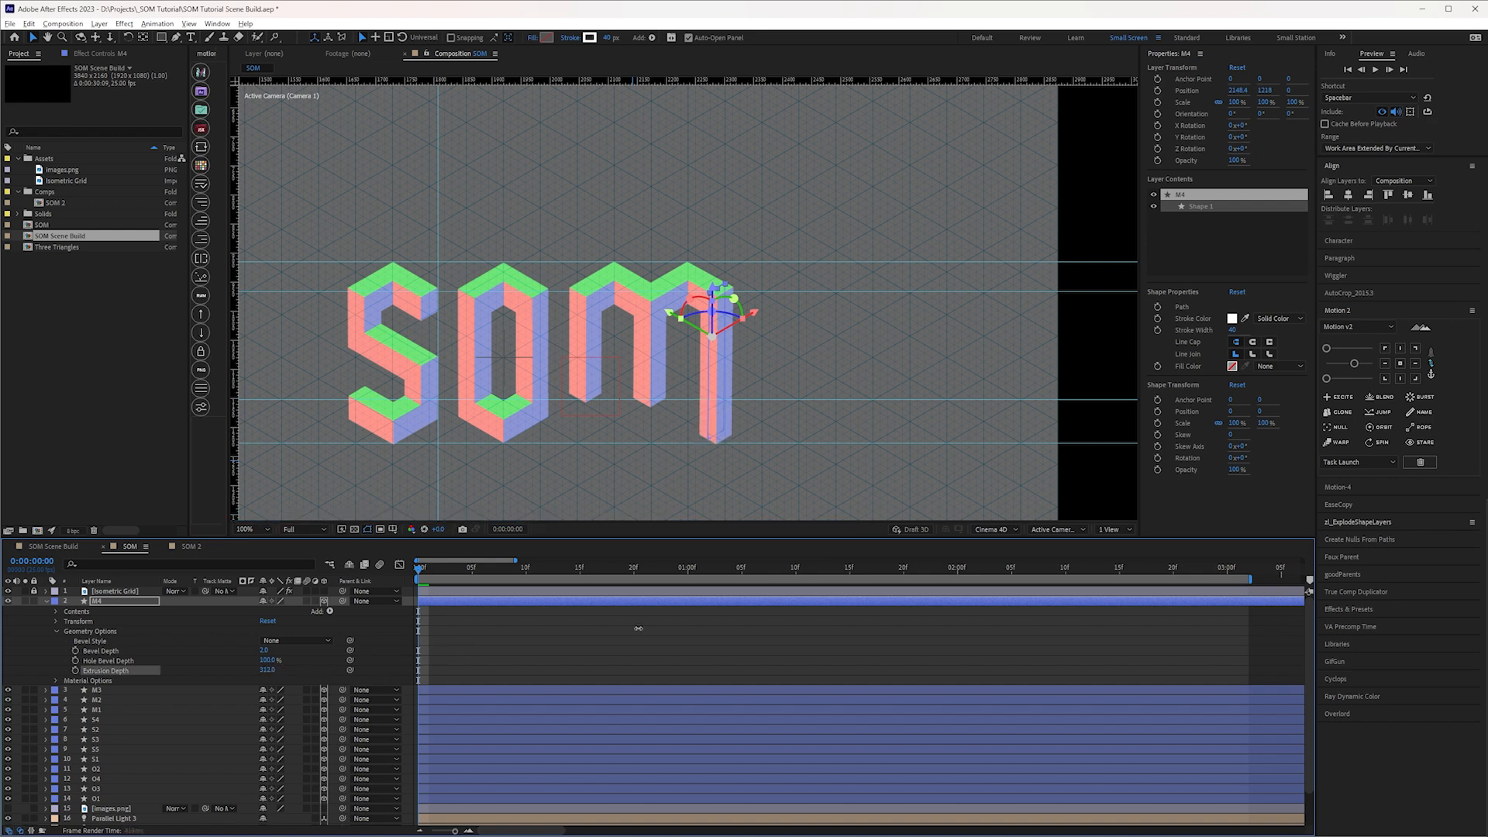
{"action": "left_click", "coordinate": [267, 669]}
{"action": "key", "text": "Return"}
Increase the extrusion depths of M3 and M2 so both legs reach the lower guide like M4.
{"action": "left_click", "coordinate": [80, 629]}
{"action": "left_click", "coordinate": [110, 689]}
{"action": "left_click", "coordinate": [109, 699], "text": "shift"}
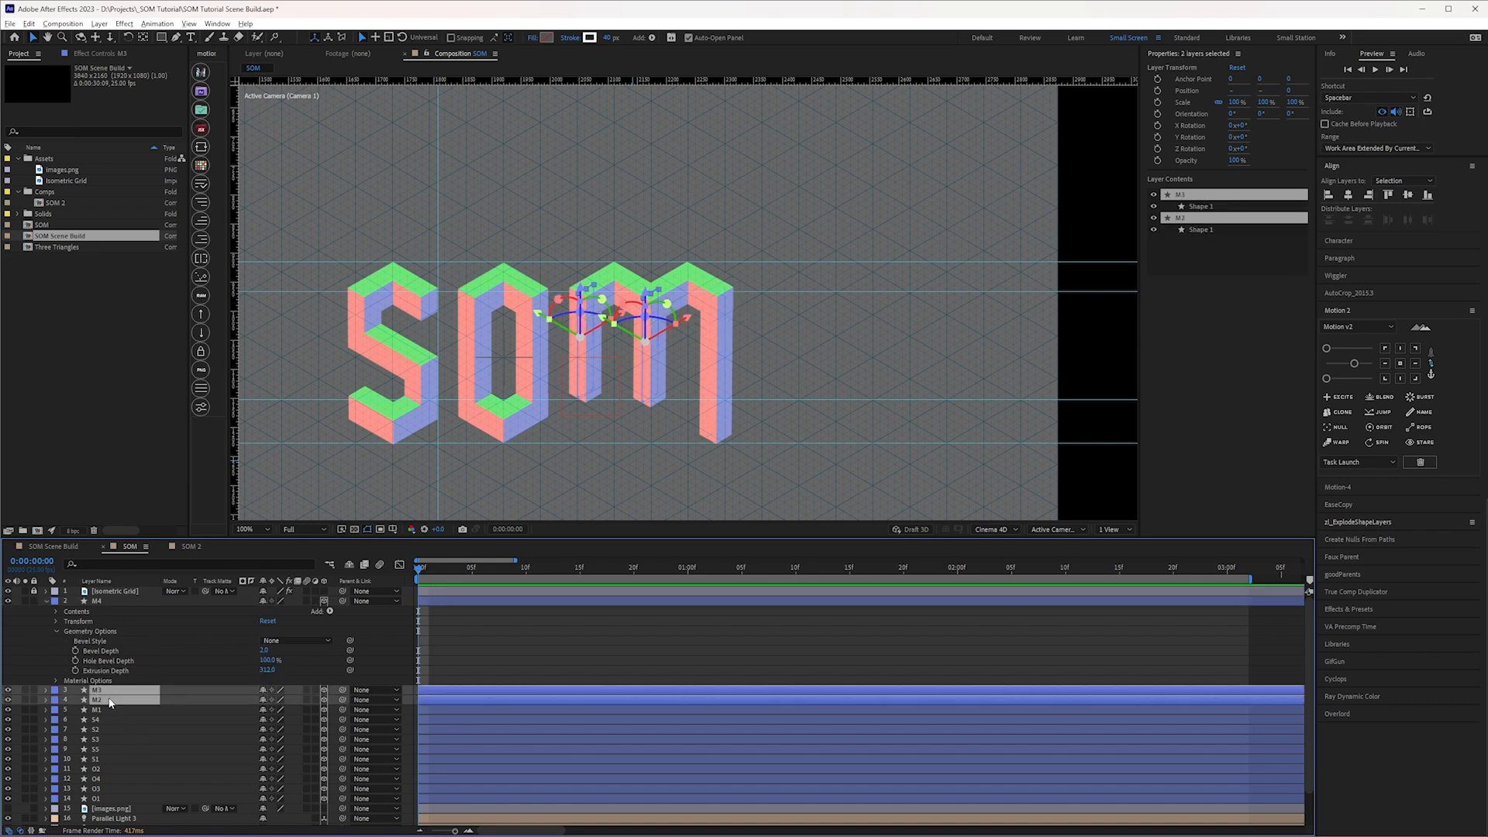
{"action": "left_click", "coordinate": [545, 625]}
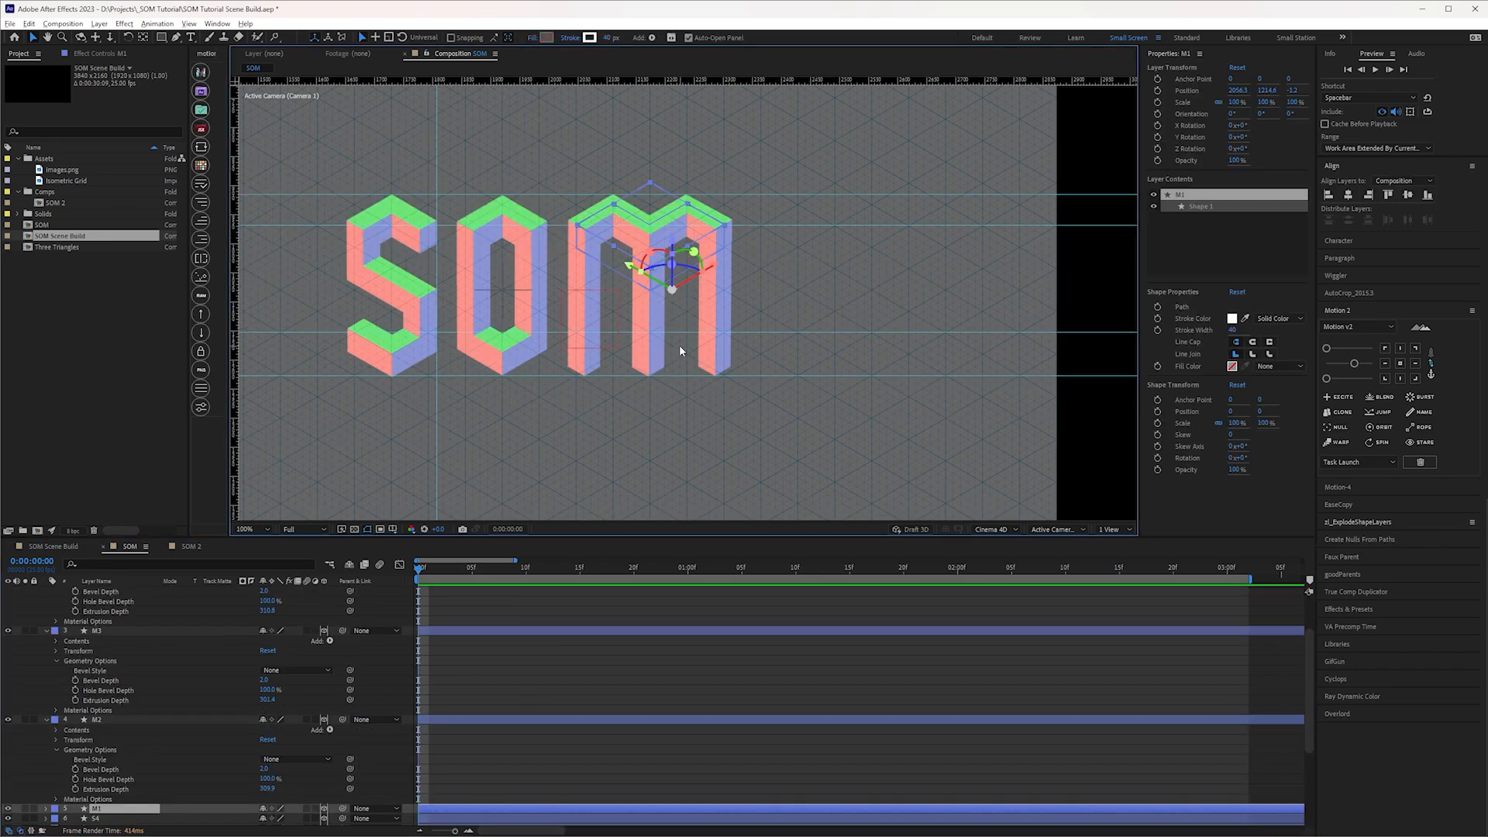
Shift M1's central valley and the points beyond it toward the O, and move the M3 leg to line up beneath the valley.
{"action": "key", "text": "period"}
{"action": "key", "text": "g"}
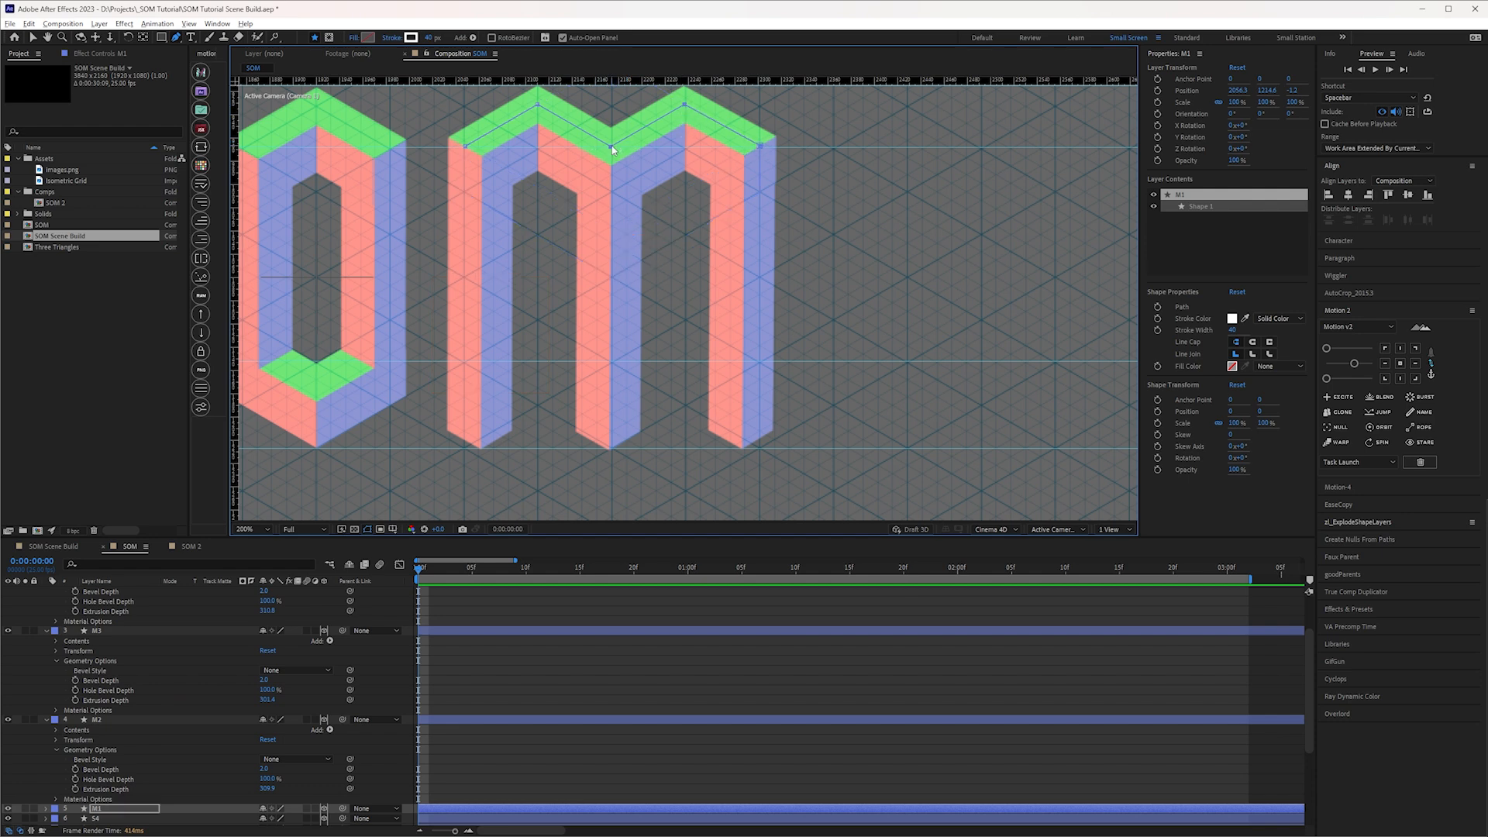
{"action": "left_click_drag", "start_coordinate": [607, 144], "coordinate": [592, 140]}
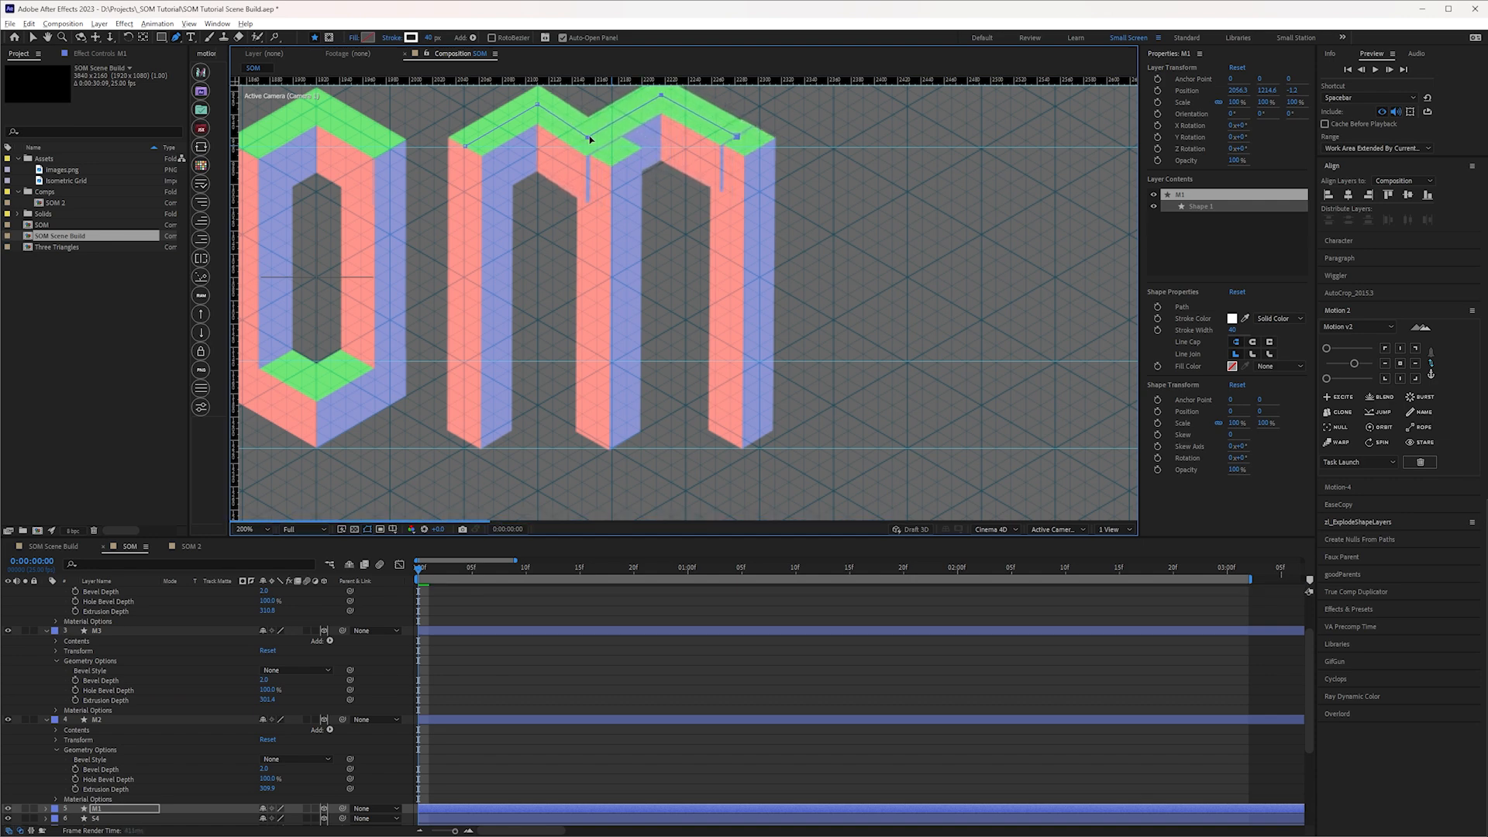
{"action": "key", "text": "v"}
{"action": "left_click", "coordinate": [565, 265]}
{"action": "left_click_drag", "start_coordinate": [582, 241], "coordinate": [564, 240]}
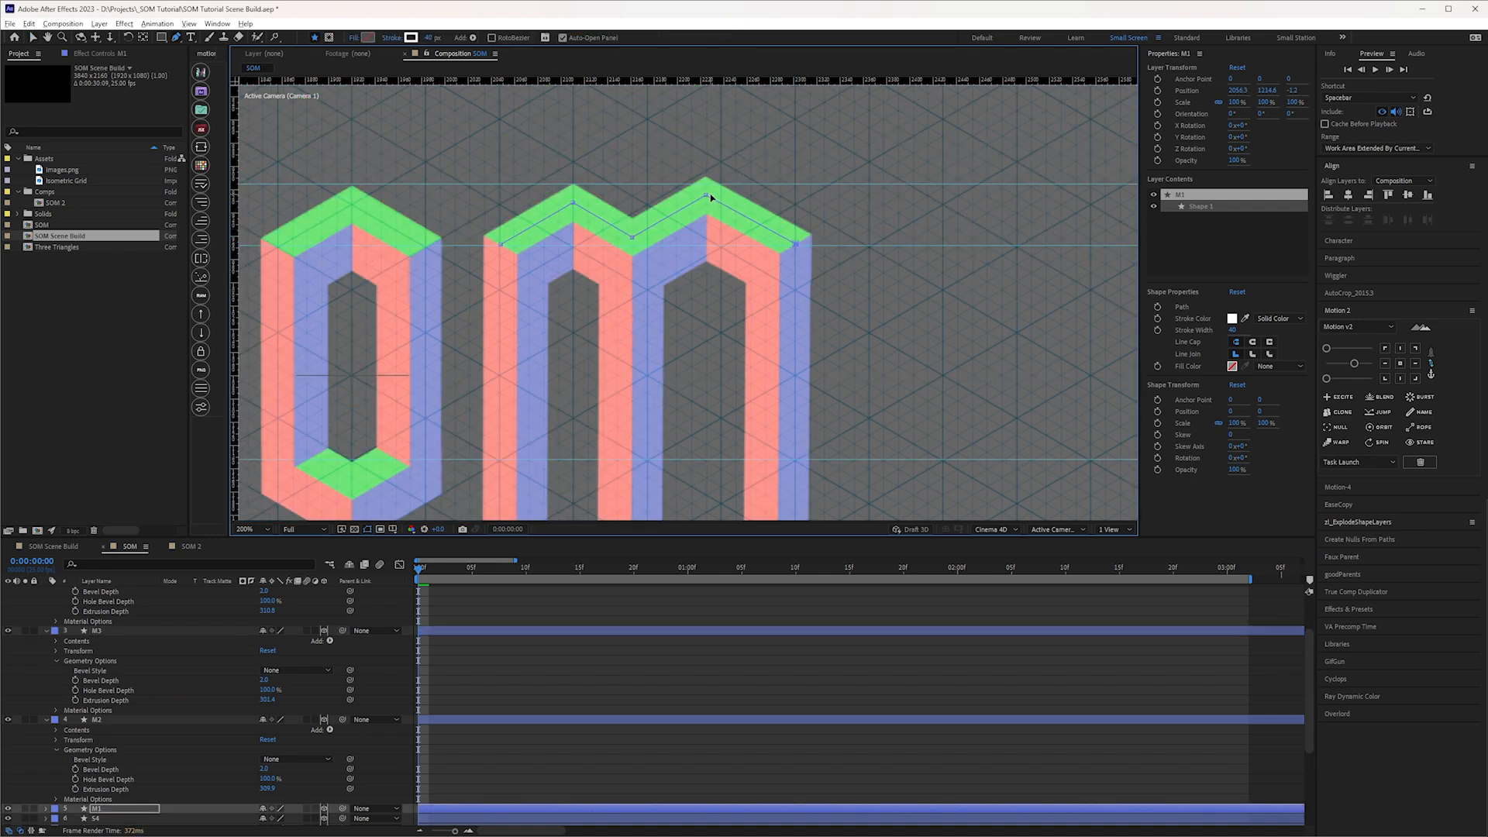
Adjust M1's second peak to fit the upper guide and edit M3's extrusion depth to level the legs' lower ends.
{"action": "key", "text": "v"}
{"action": "left_click_drag", "start_coordinate": [707, 196], "coordinate": [742, 233]}
{"action": "scroll", "coordinate": [742, 232], "scroll_direction": "up", "scroll_amount": 2}
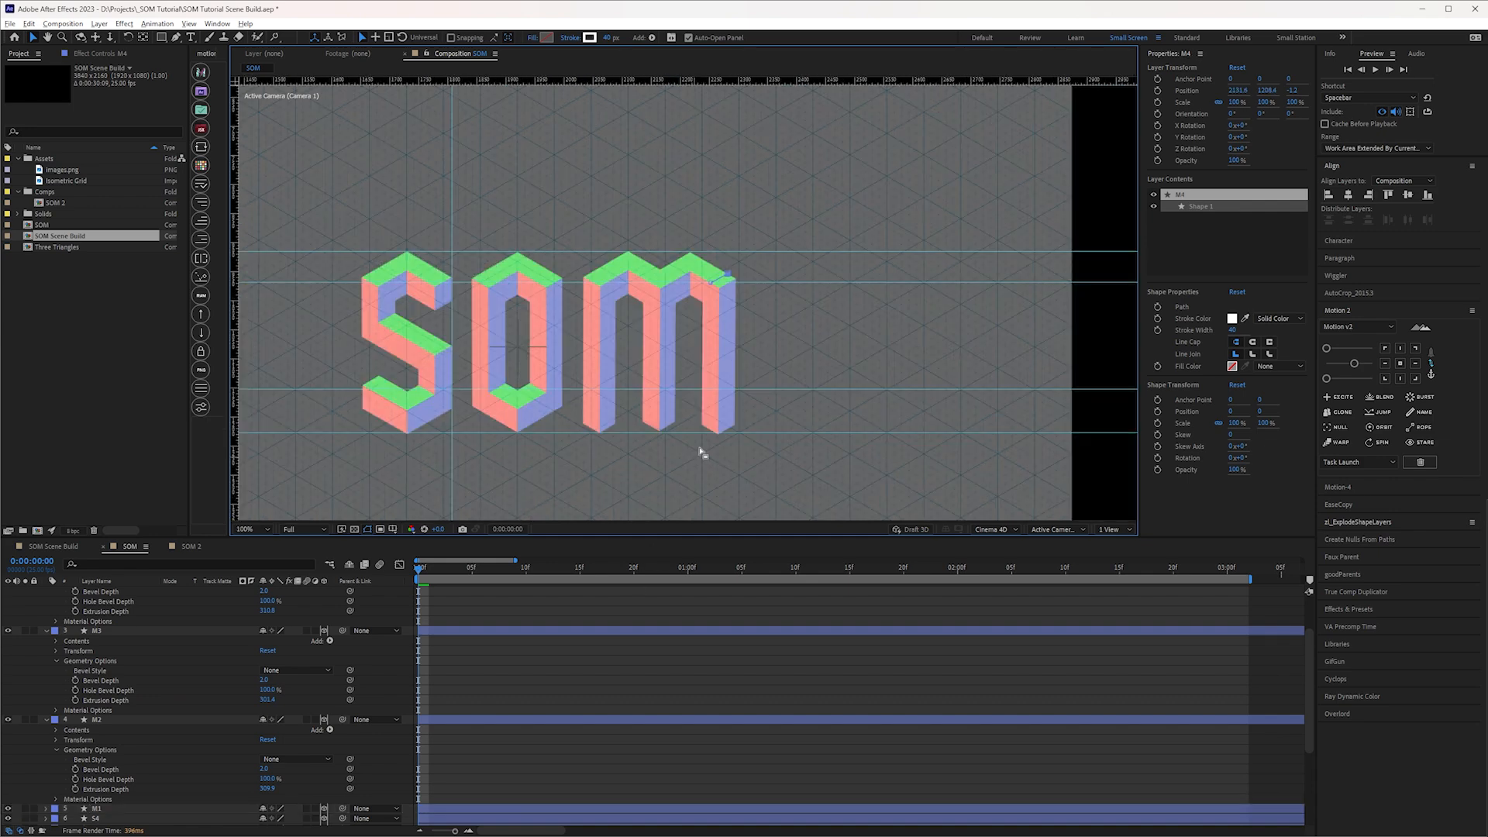
{"action": "scroll", "coordinate": [720, 434], "scroll_direction": "up", "scroll_amount": 4}
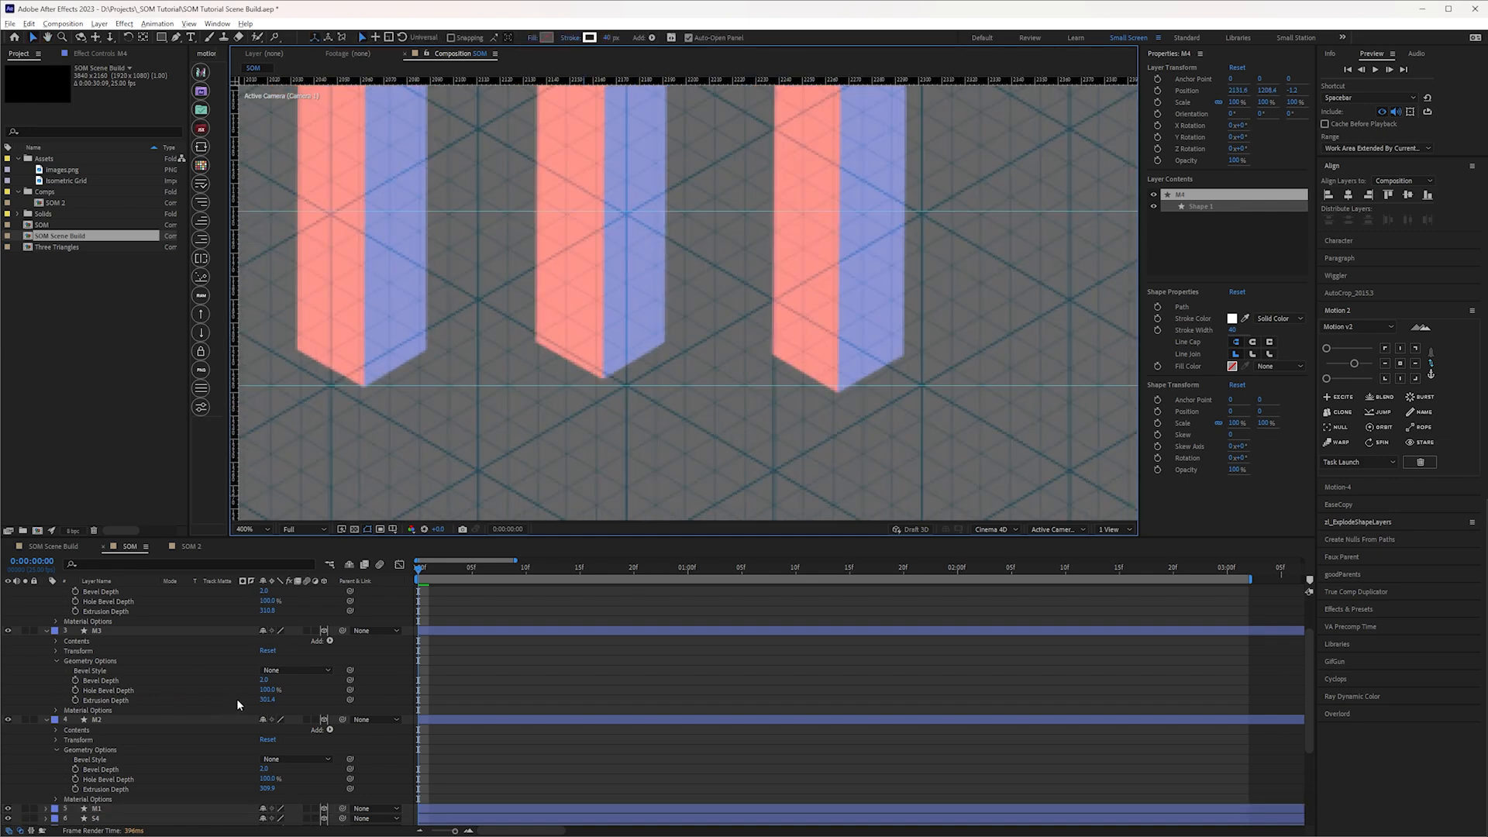
{"action": "left_click", "coordinate": [269, 704]}
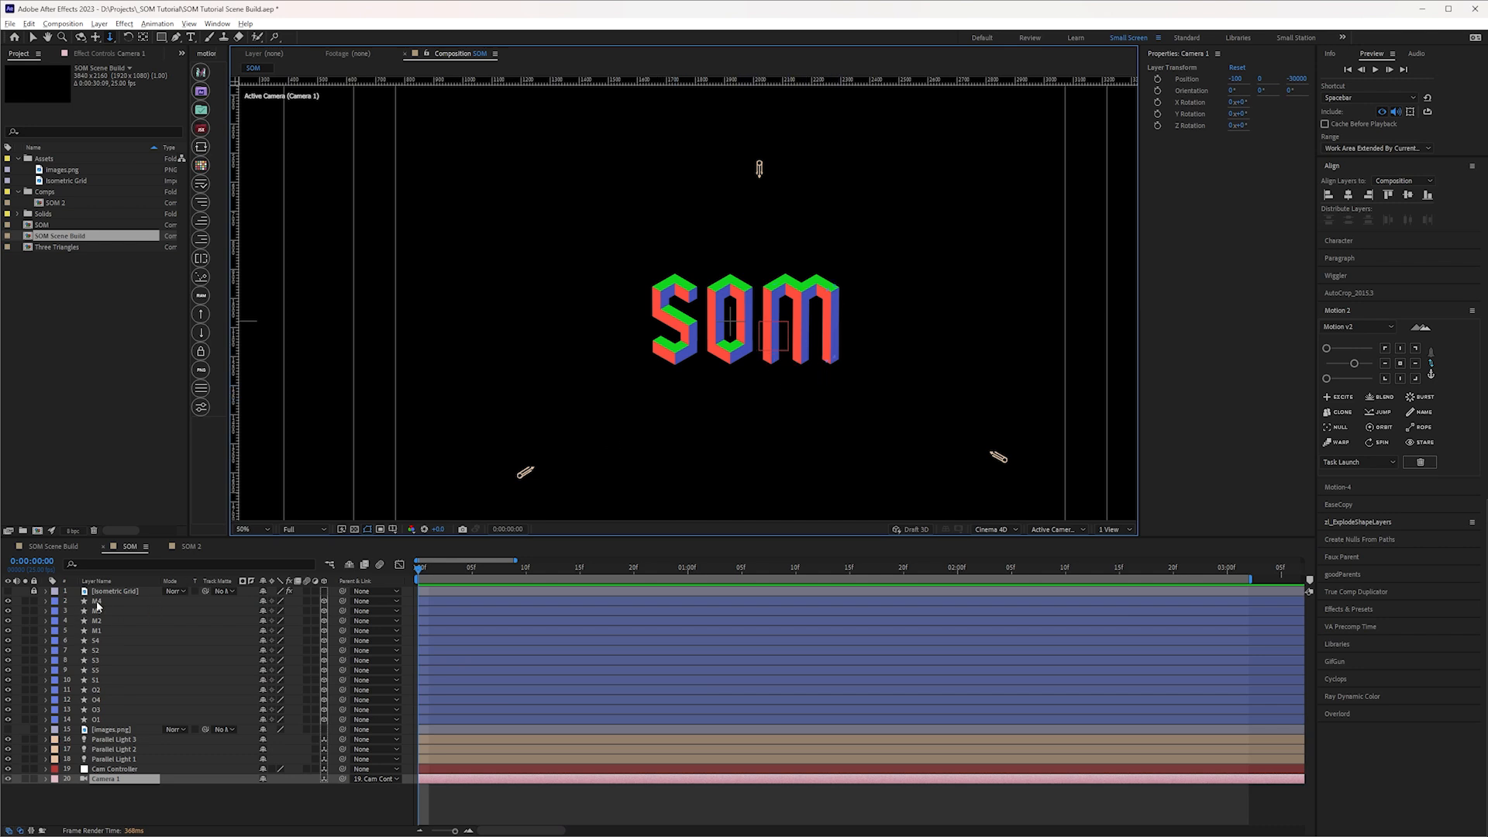
Open M4's geometry options, select its Extrusion Depth property, and view the finished lettering without the grid.
{"action": "left_click", "coordinate": [97, 602]}
{"action": "left_click", "coordinate": [33, 38]}
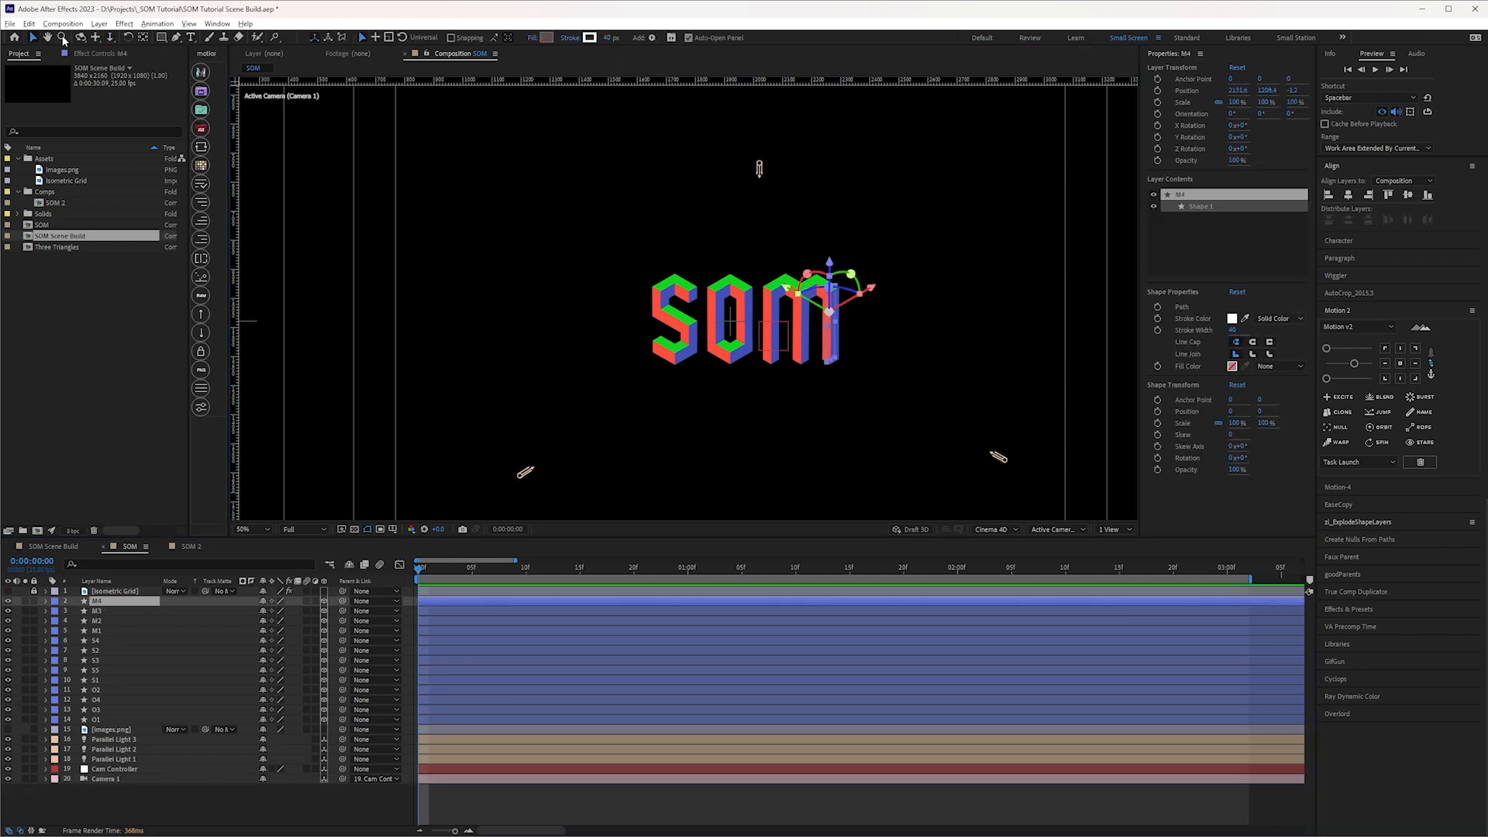
{"action": "left_click", "coordinate": [46, 602]}
{"action": "left_click", "coordinate": [151, 671]}
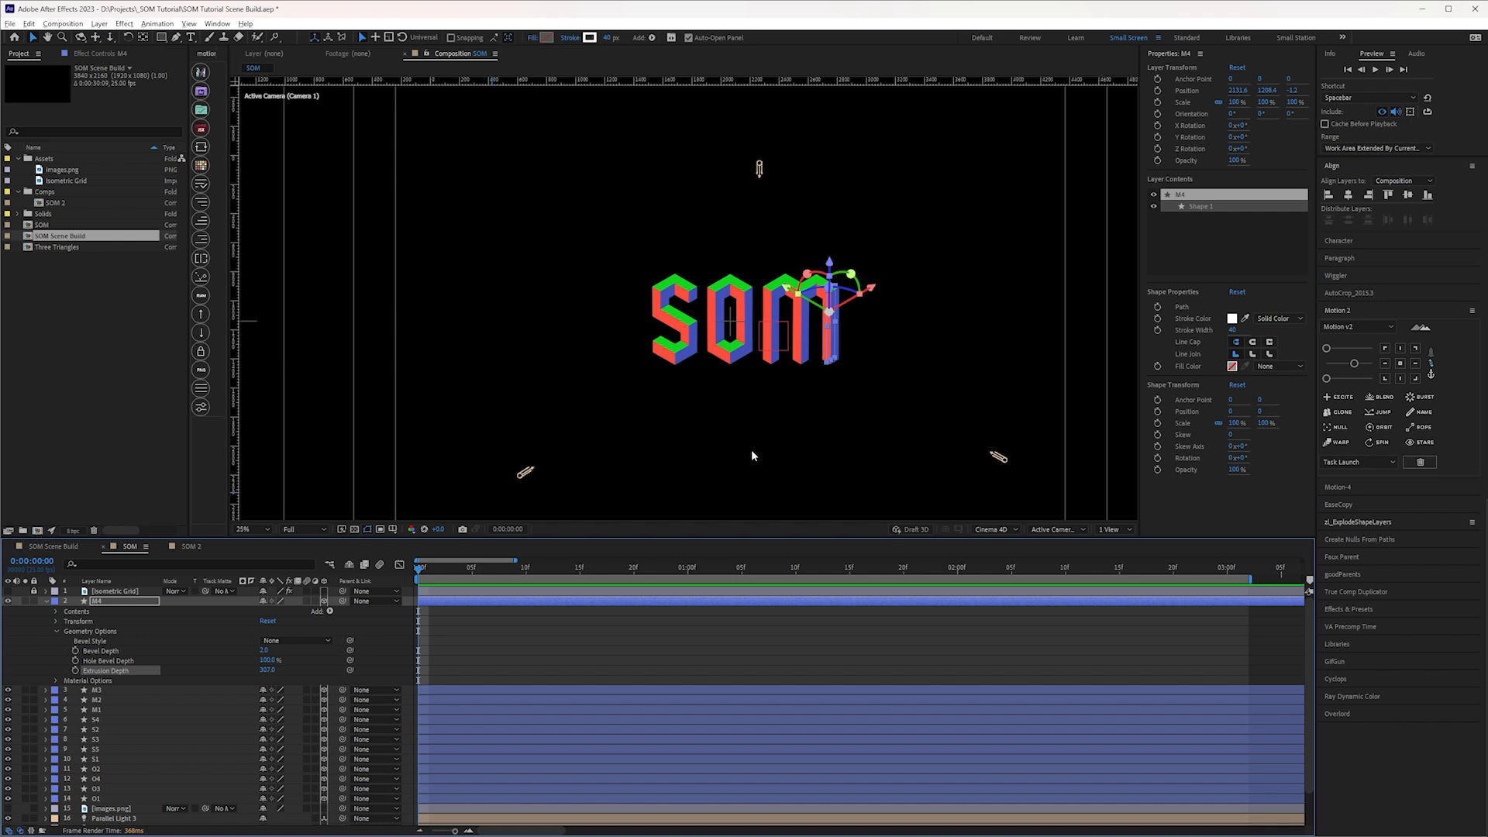
{"action": "key", "text": "comma"}
{"action": "key", "text": "comma"}
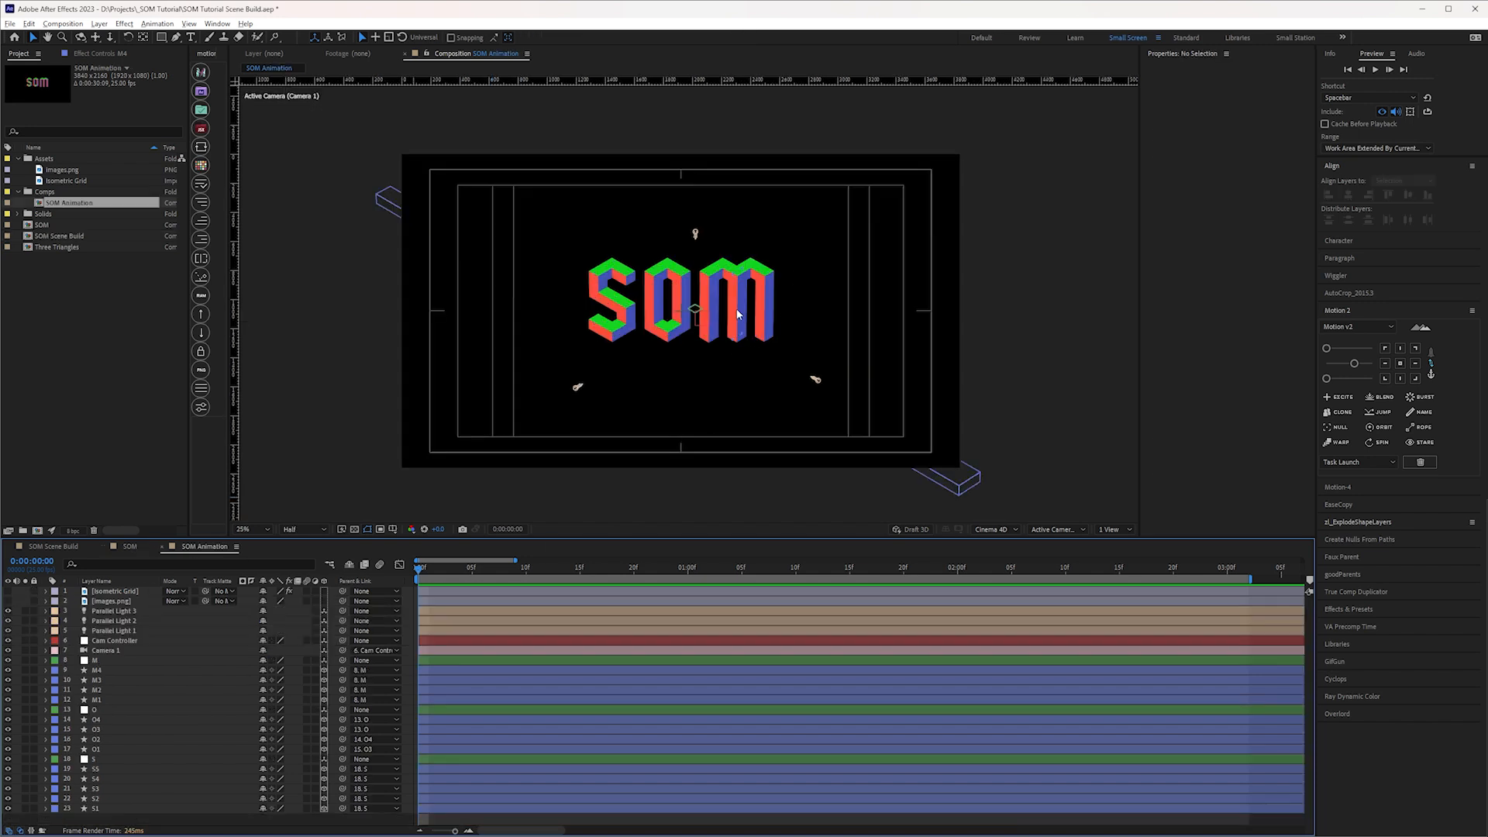
Select individual M layers in the composition to examine which pieces form the letter.
{"action": "left_click", "coordinate": [737, 314]}
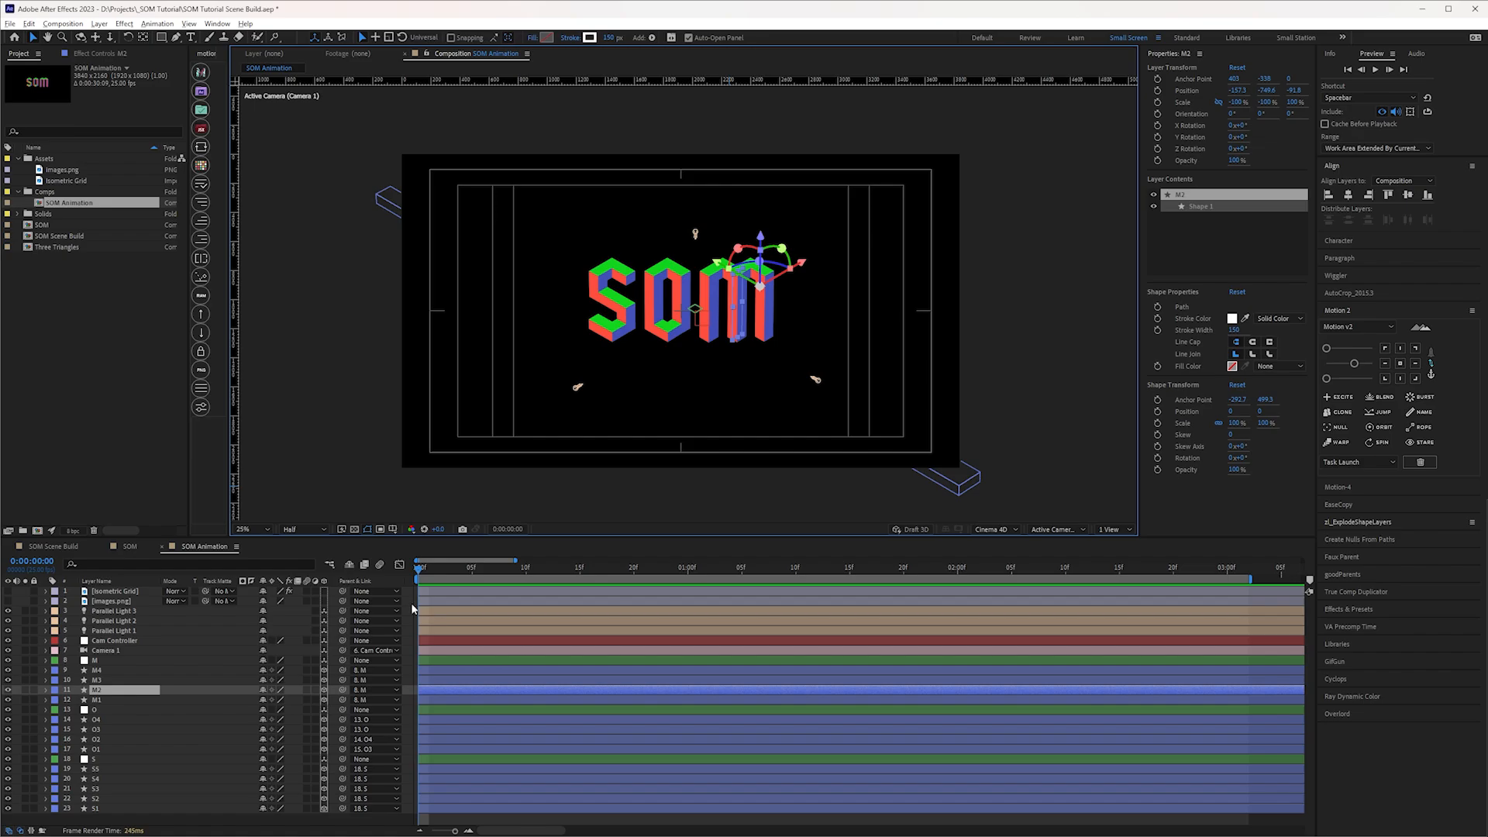
{"action": "key", "text": "F2"}
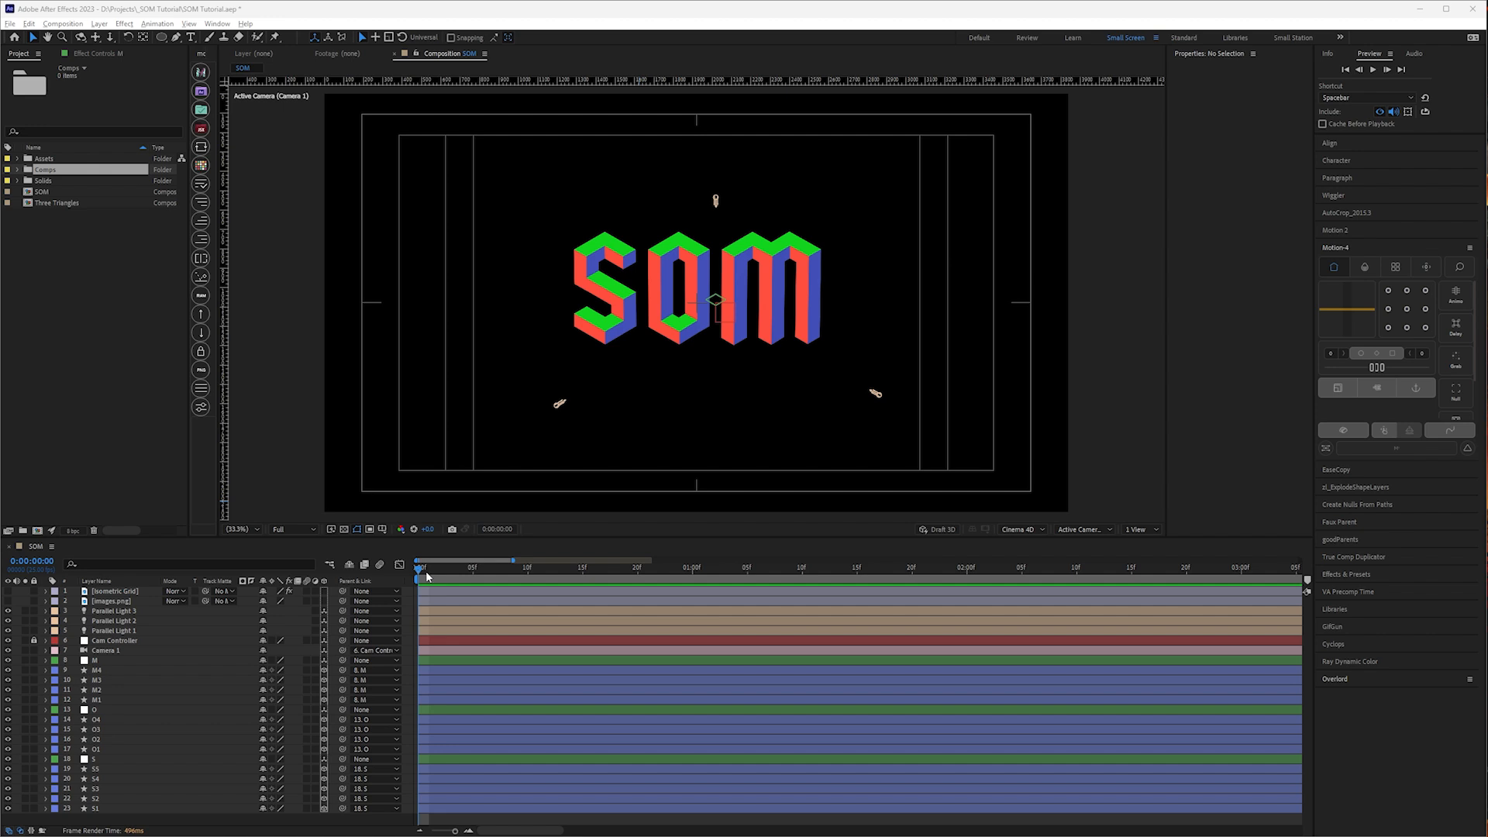
{"action": "left_click", "coordinate": [439, 681]}
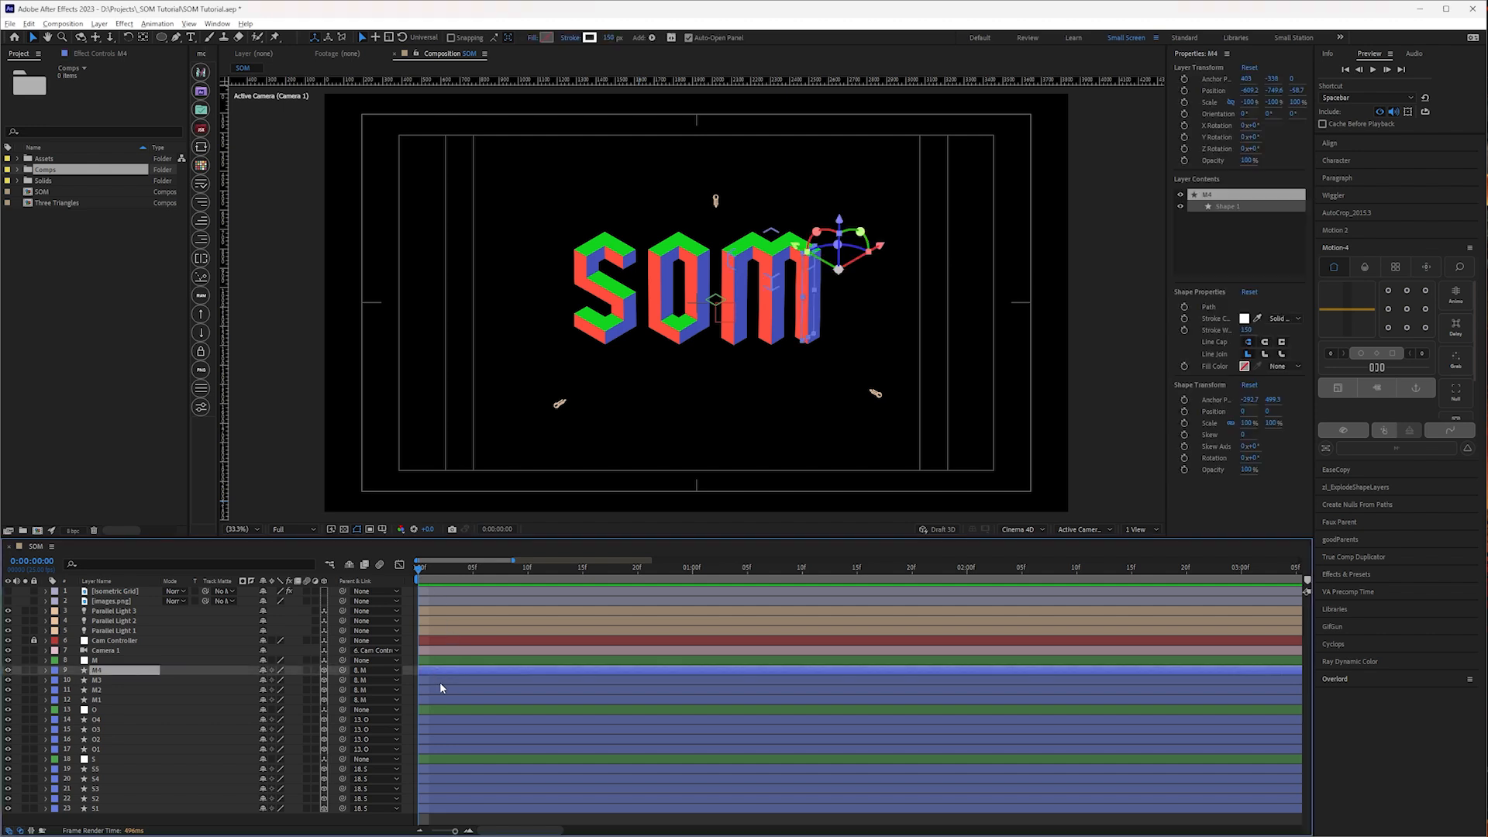
{"action": "left_click", "coordinate": [445, 701]}
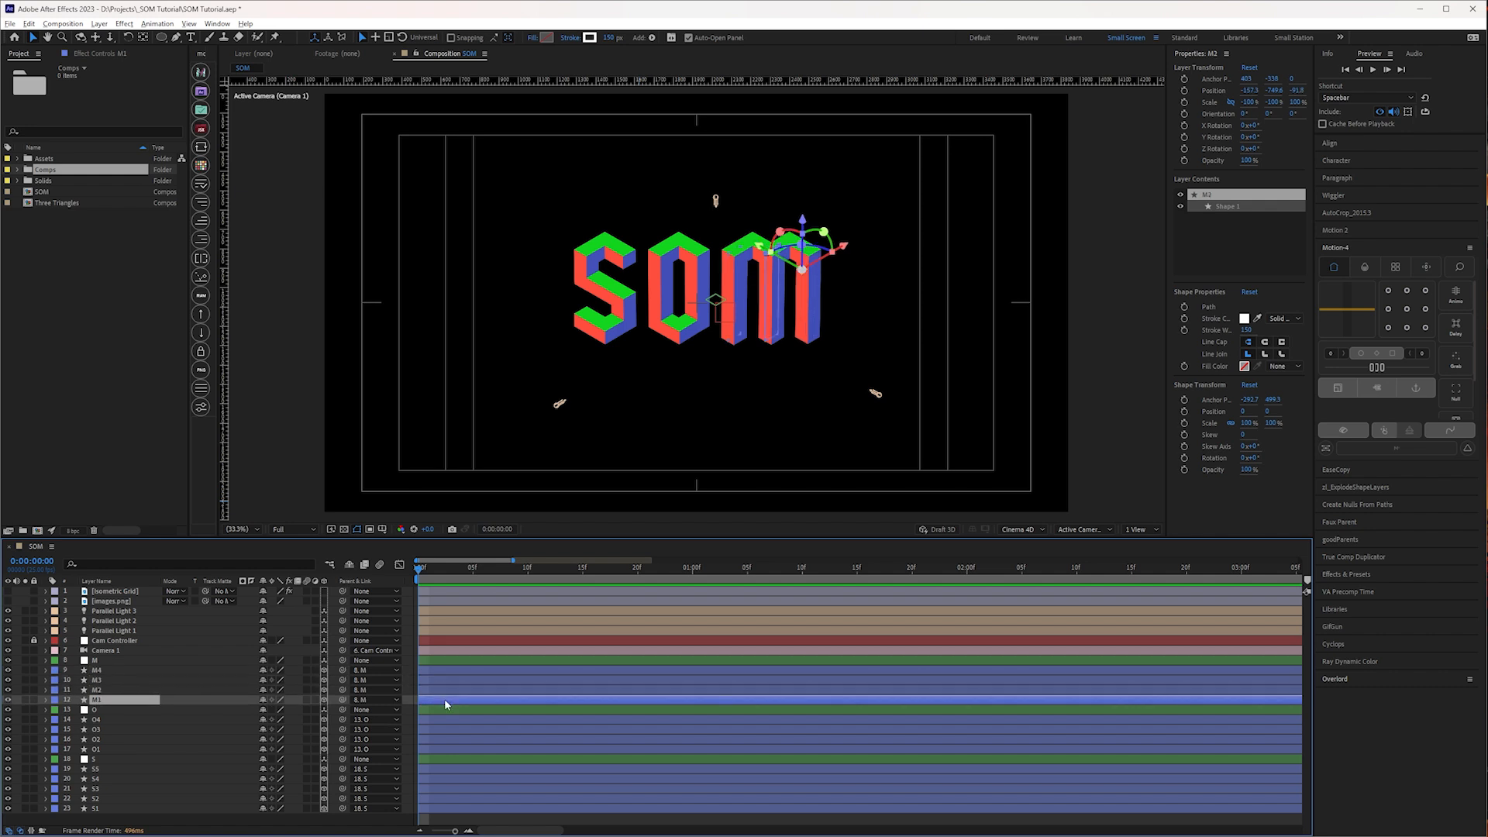
{"action": "left_click", "coordinate": [813, 306]}
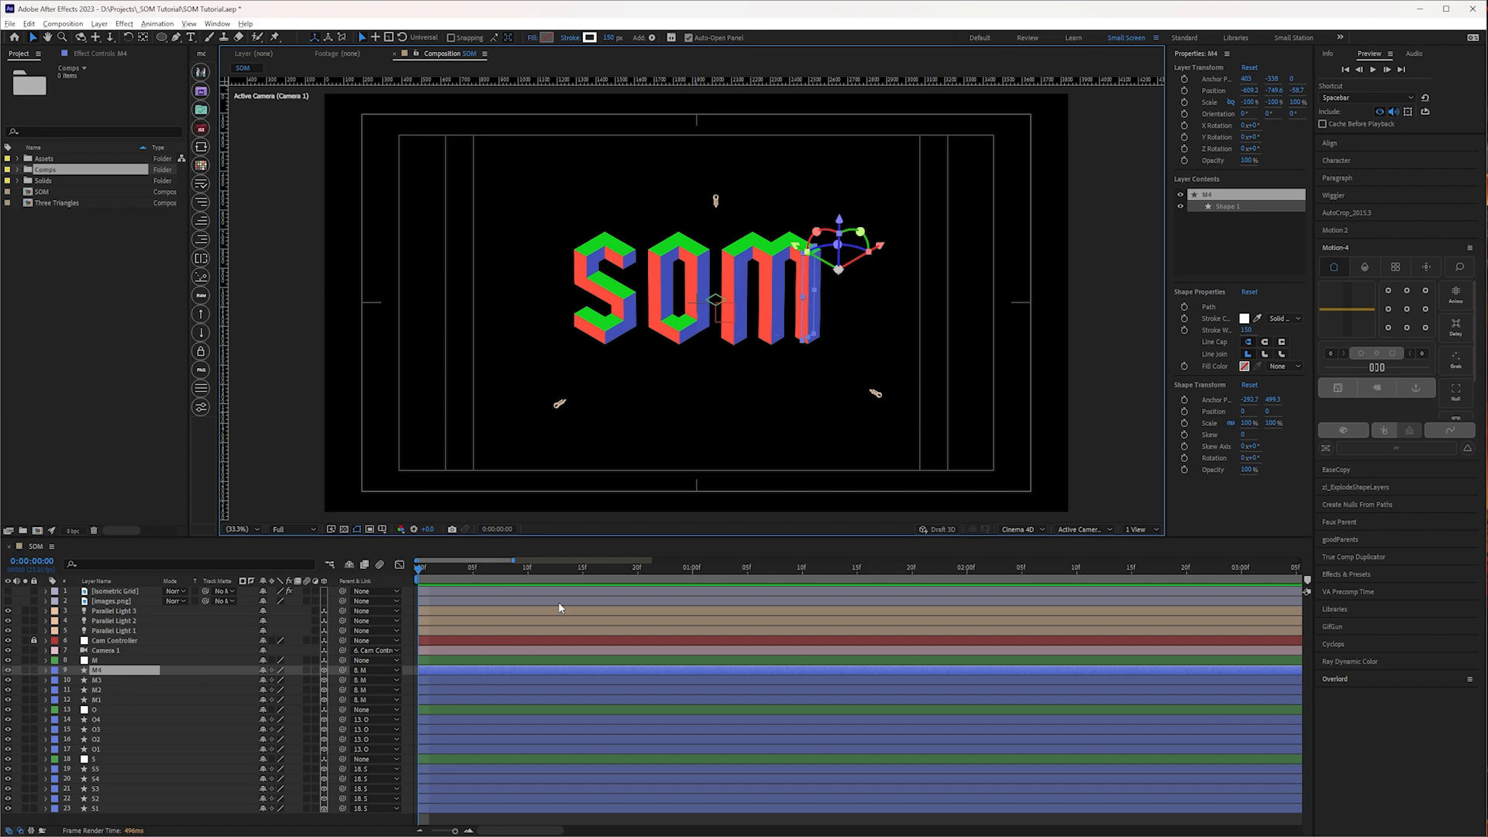
Show the isometric grid and extend S1's path with the Pen tool diagonally past the frame's lower corner beyond the M.
{"action": "left_click", "coordinate": [605, 267]}
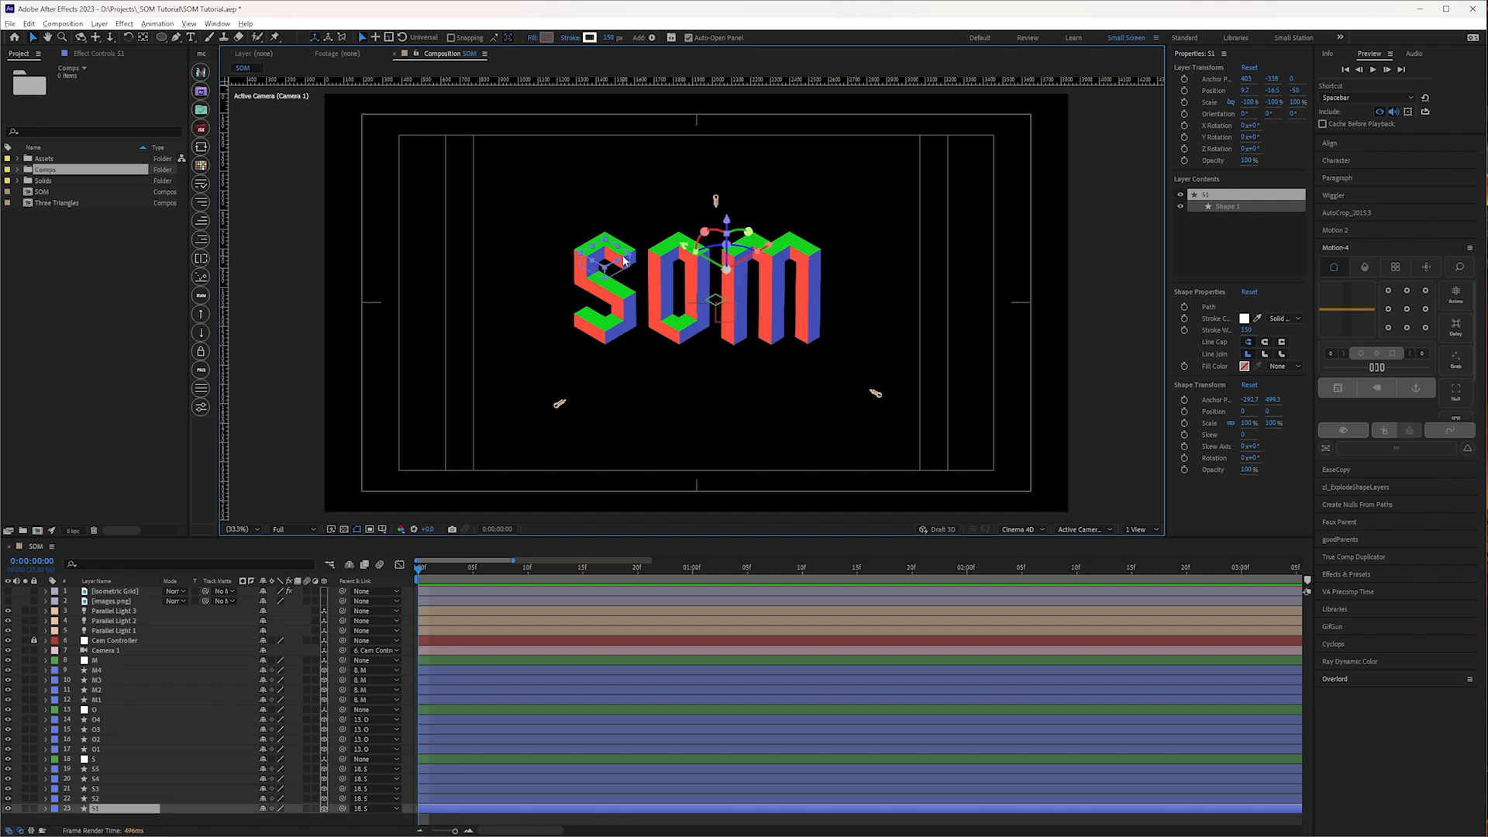
{"action": "key", "text": "g"}
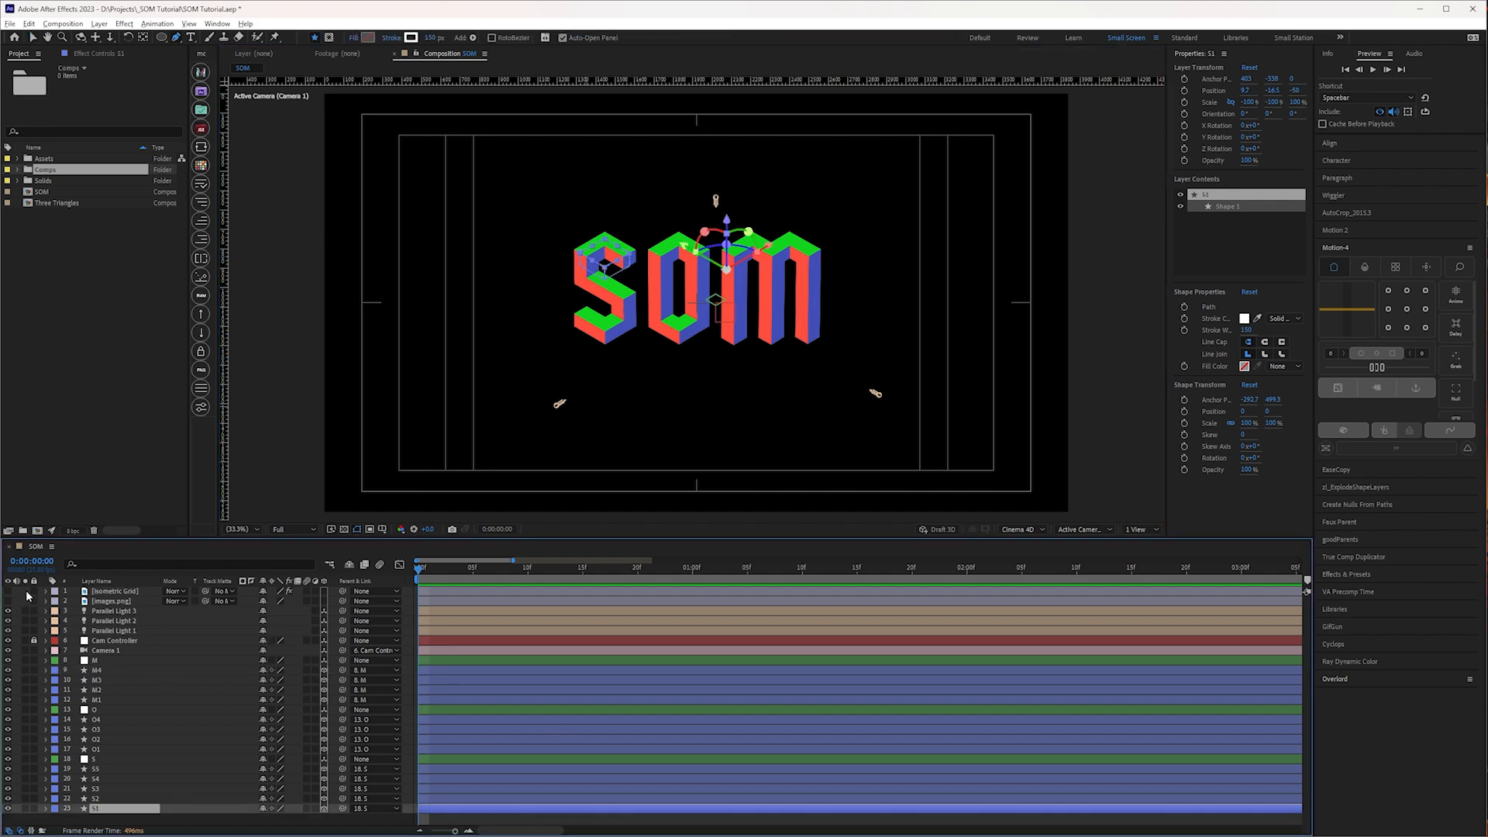
{"action": "left_click", "coordinate": [7, 591]}
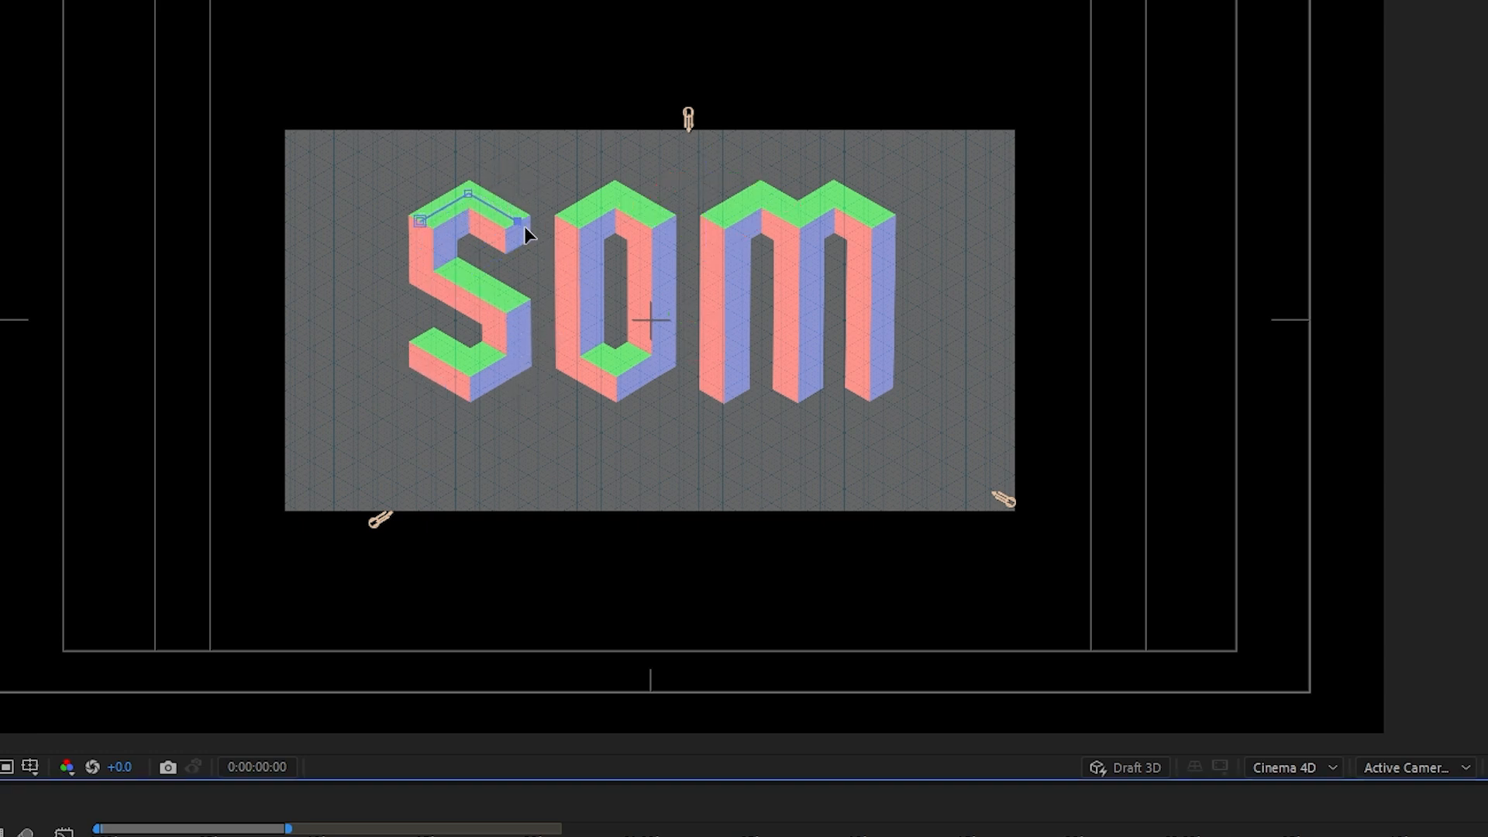
{"action": "left_click_drag", "start_coordinate": [521, 225], "coordinate": [1460, 768]}
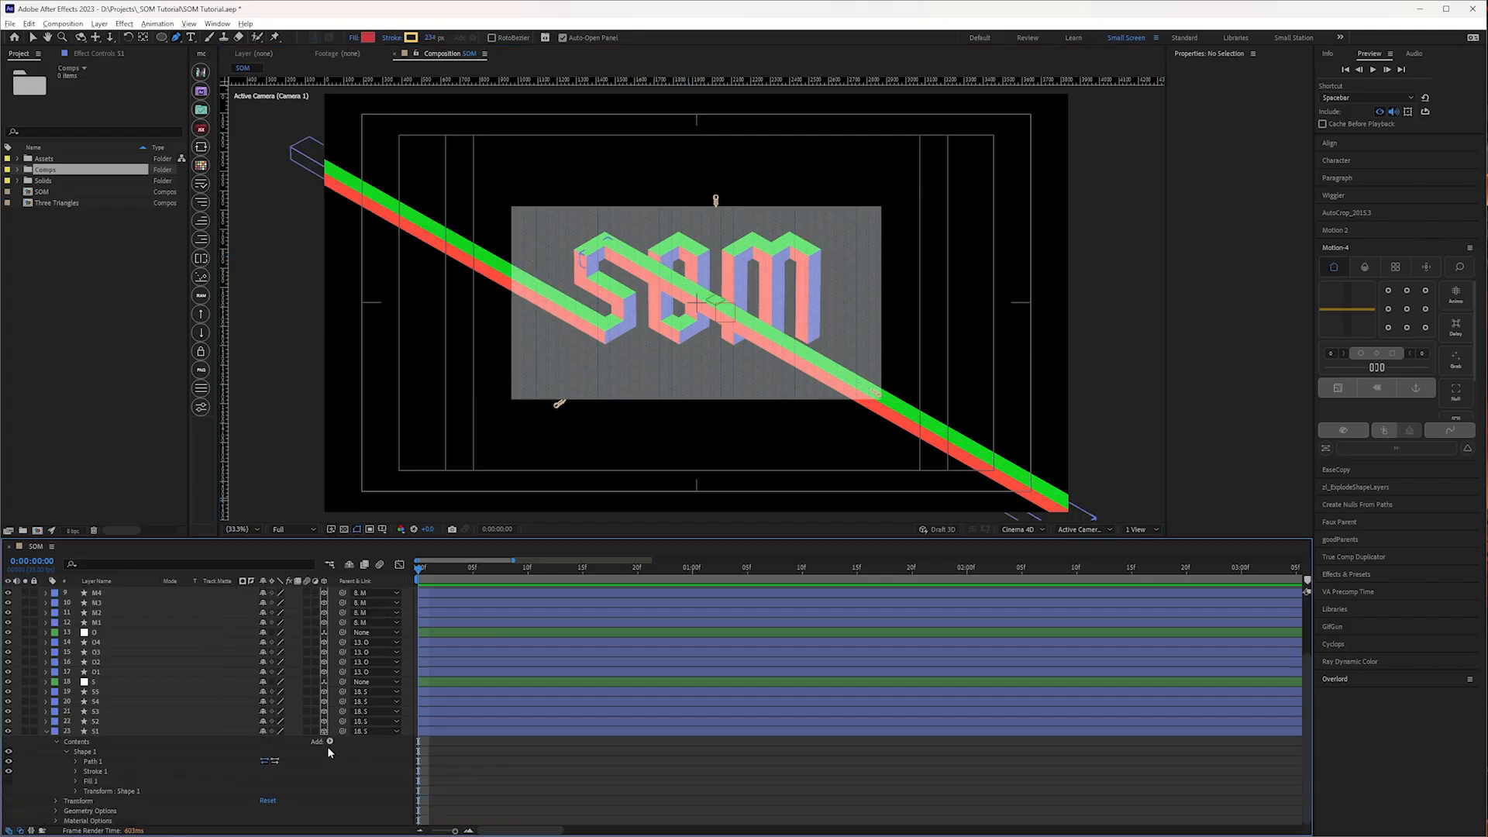
Add Trim Paths to S1's shape contents.
{"action": "left_click", "coordinate": [329, 742]}
{"action": "left_click", "coordinate": [372, 691]}
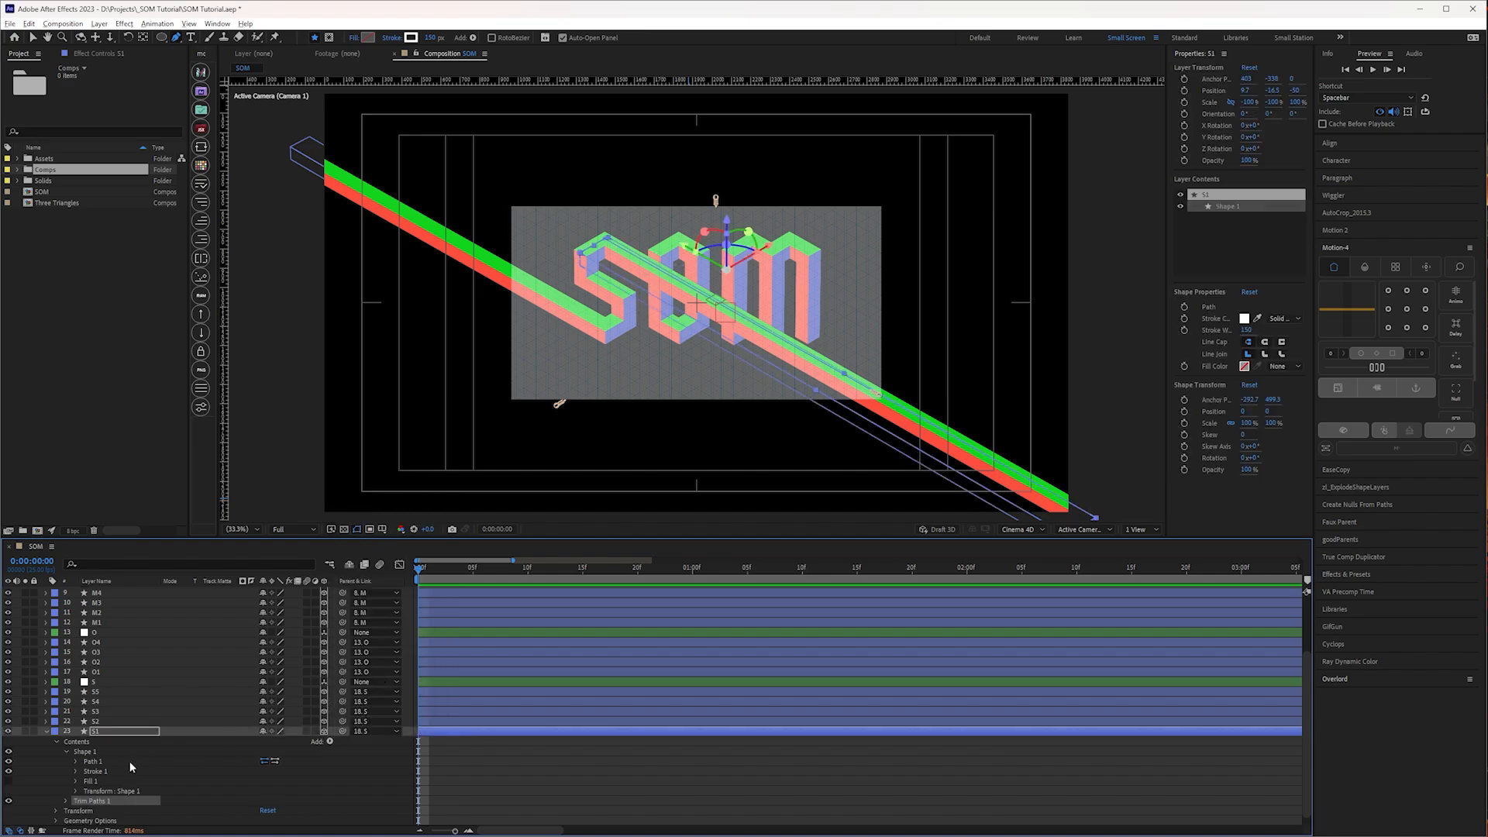
Keyframe the Start and End of S1's Trim Paths at frame 0, and add matching keyframes at frame 20.
{"action": "left_click", "coordinate": [63, 802]}
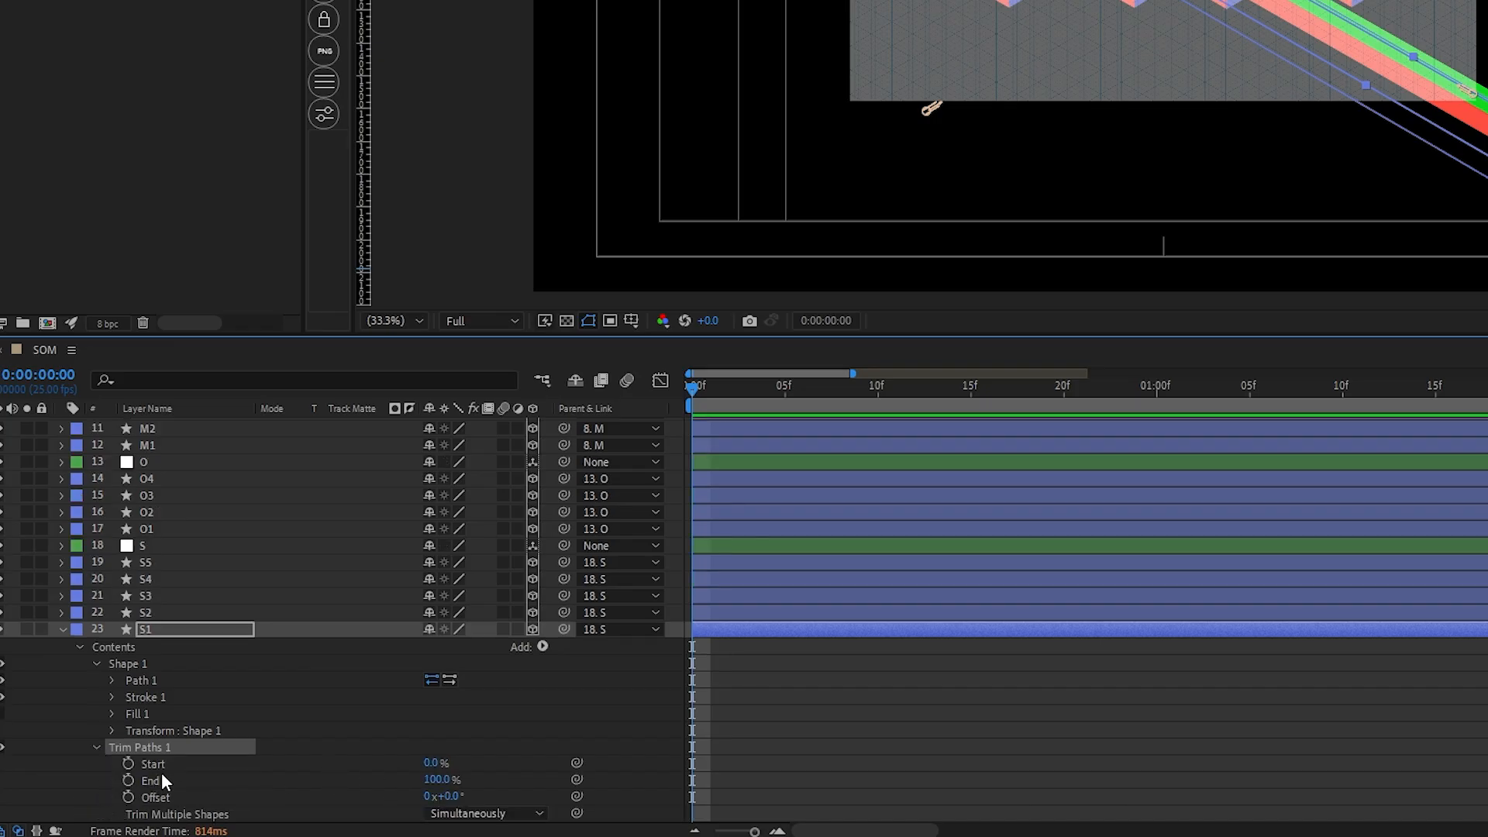
{"action": "left_click", "coordinate": [129, 763]}
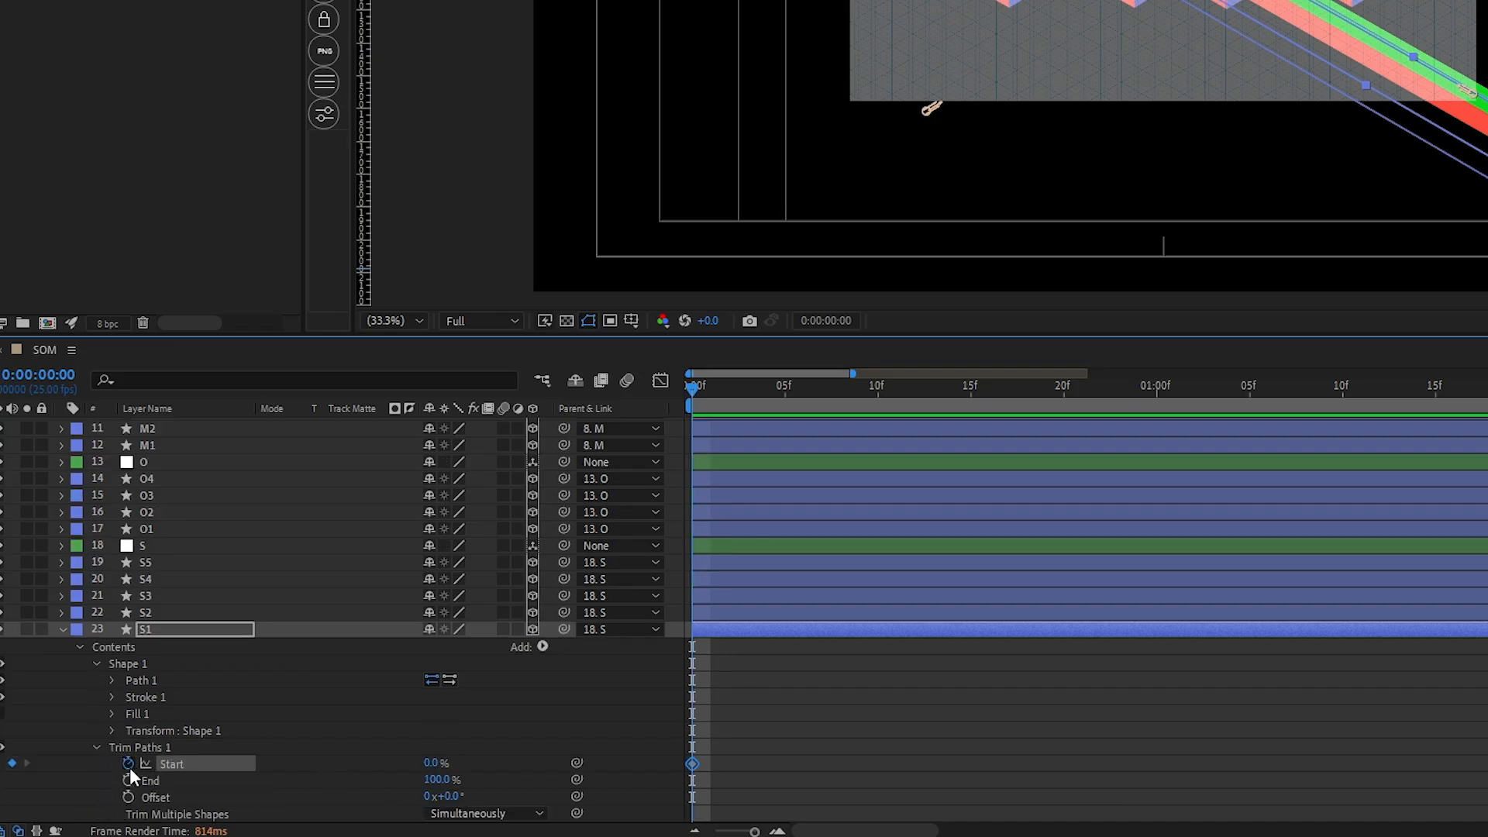
{"action": "left_click", "coordinate": [129, 780]}
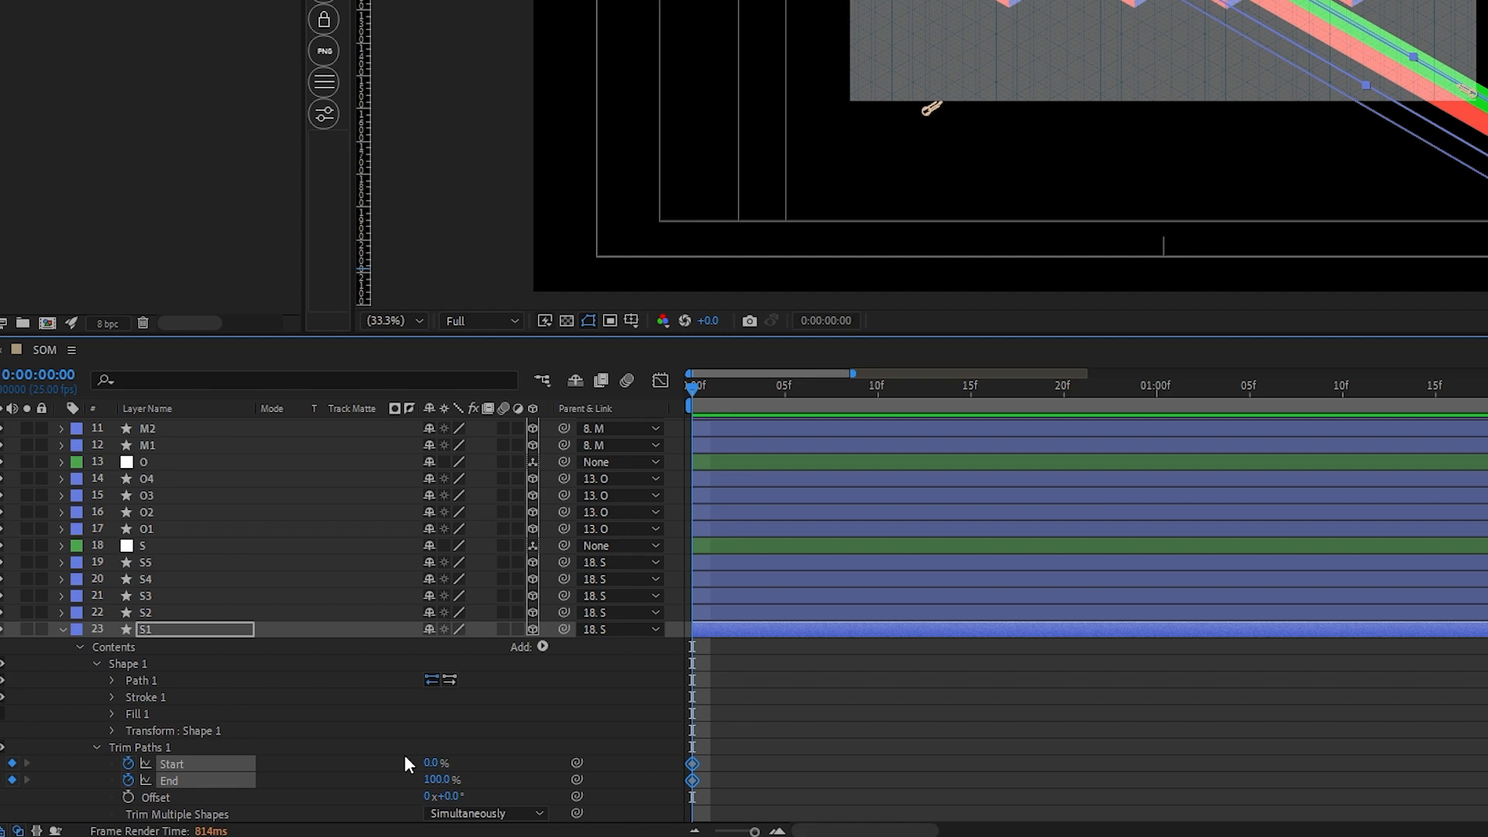
{"action": "key", "text": "shift+Page_Down"}
{"action": "key", "text": "shift+Page_Down"}
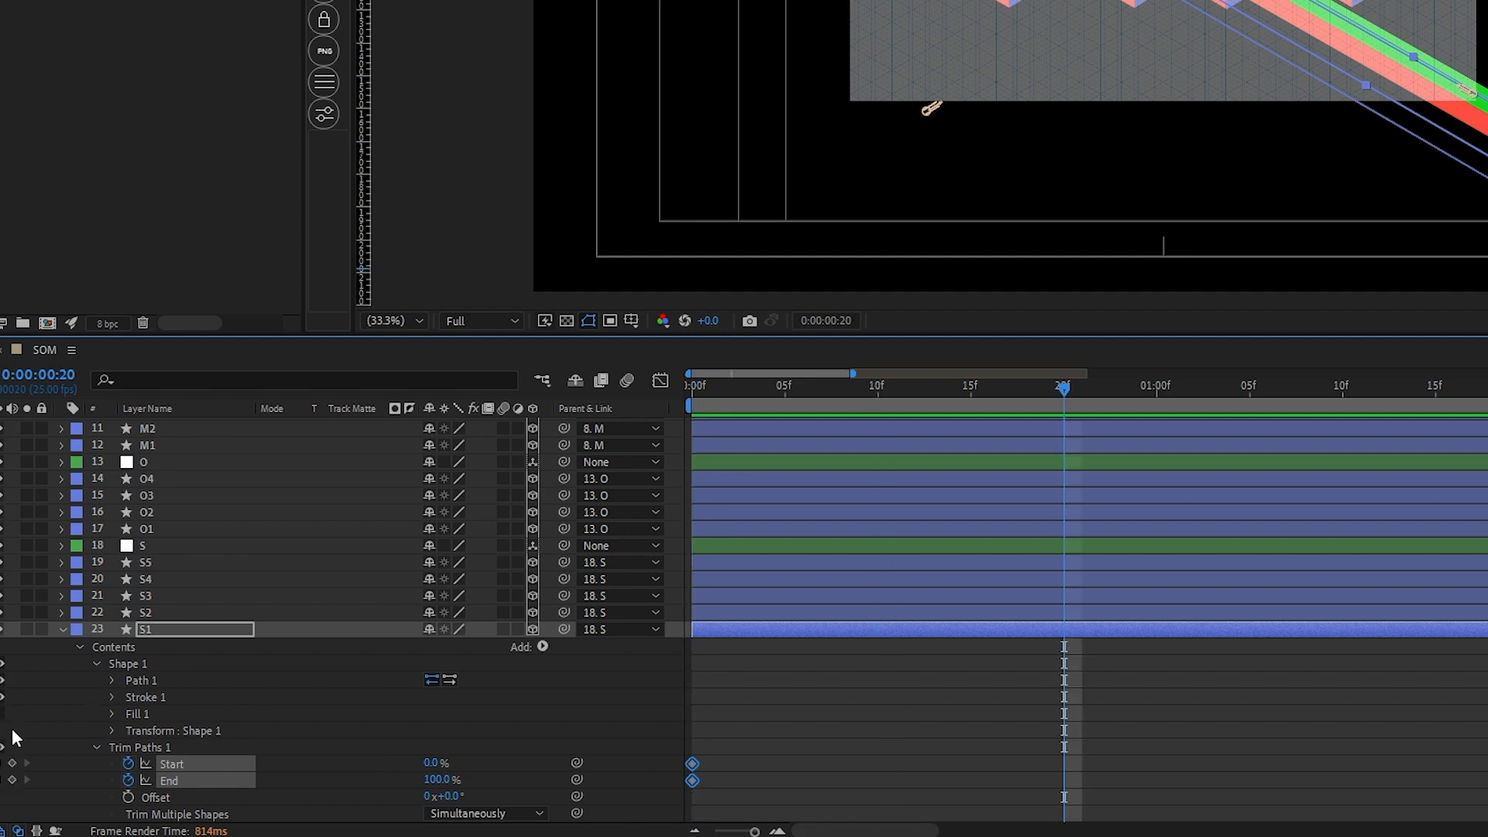
{"action": "left_click", "coordinate": [13, 764]}
{"action": "left_click", "coordinate": [13, 780]}
{"action": "left_click", "coordinate": [885, 783]}
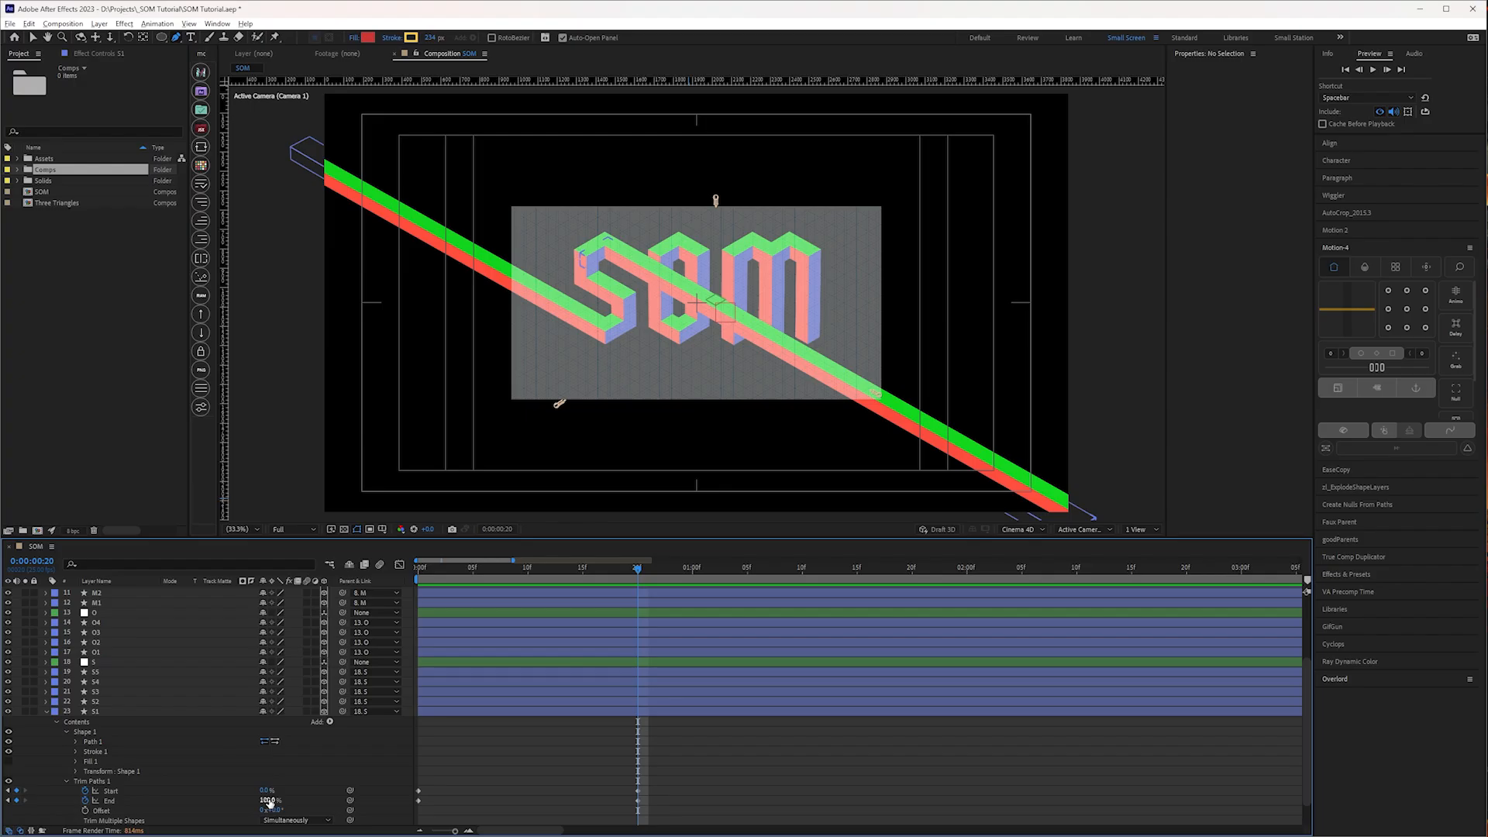
Set S1's Trim Paths End at frame 20 to about 10.2% so the stroke stops at the top of the S.
{"action": "left_click_drag", "start_coordinate": [268, 800], "coordinate": [113, 794]}
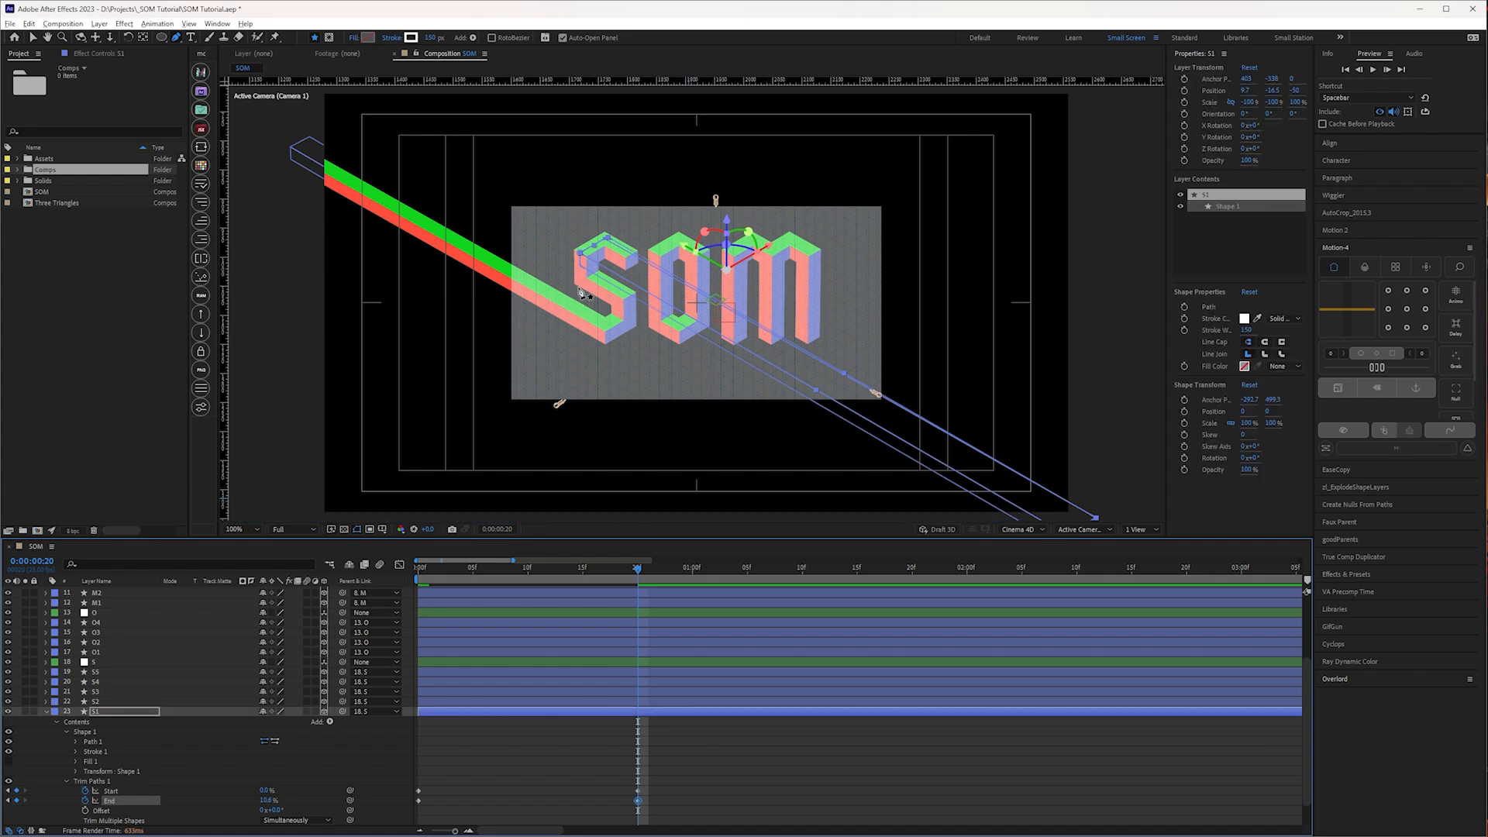
{"action": "scroll", "coordinate": [536, 285], "scroll_direction": "up", "scroll_amount": 2}
{"action": "left_click_drag", "start_coordinate": [536, 285], "coordinate": [657, 378]}
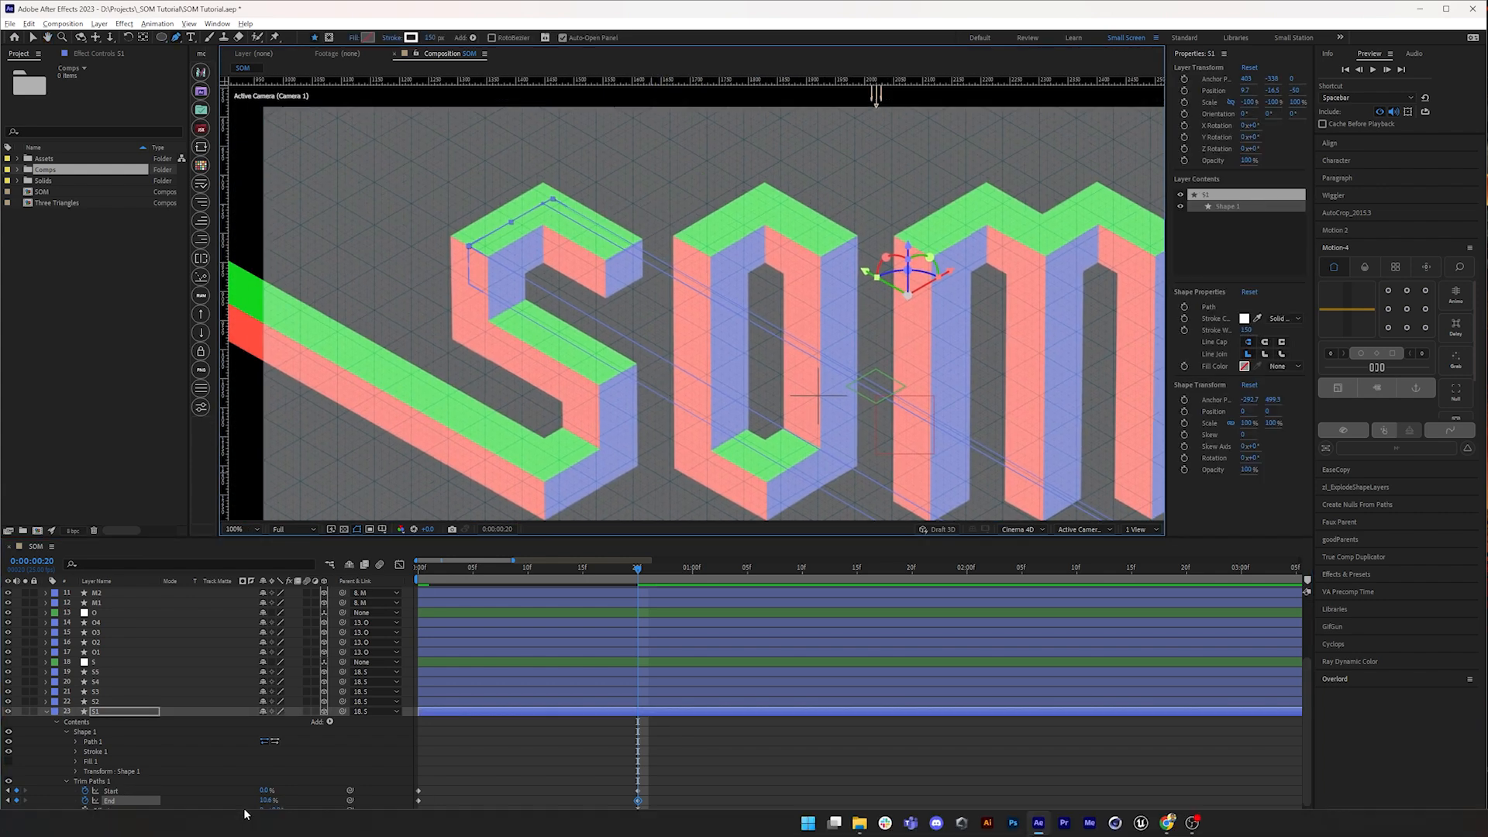
{"action": "left_click_drag", "start_coordinate": [268, 803], "coordinate": [256, 800]}
{"action": "left_click", "coordinate": [266, 801]}
{"action": "type", "text": "10"}
{"action": "key", "text": "Return"}
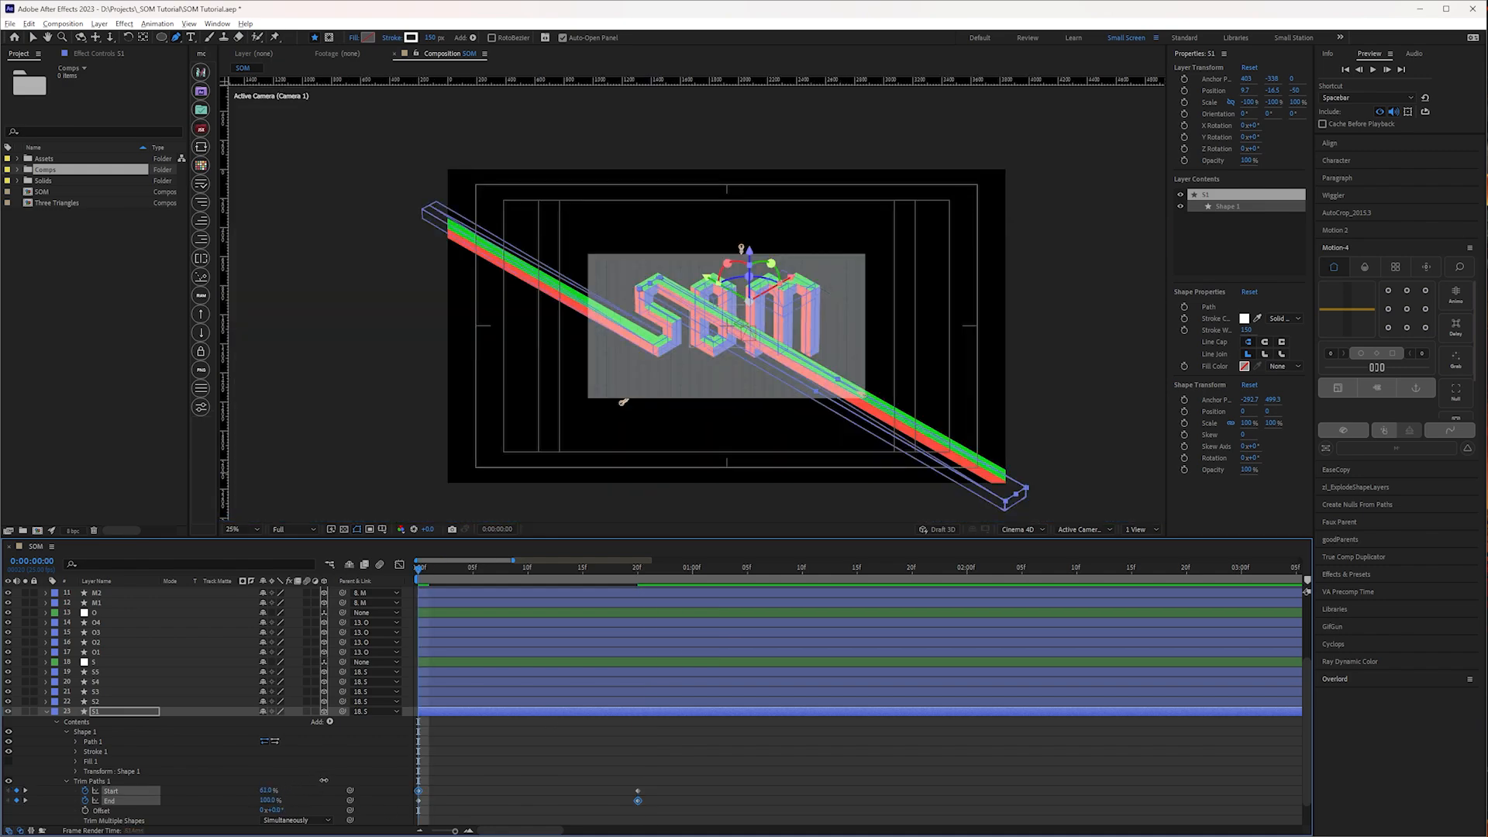
Set S1's Trim Paths Start to 100% at frame 0 and preview the stroke's movement.
{"action": "left_click_drag", "start_coordinate": [324, 780], "coordinate": [507, 766]}
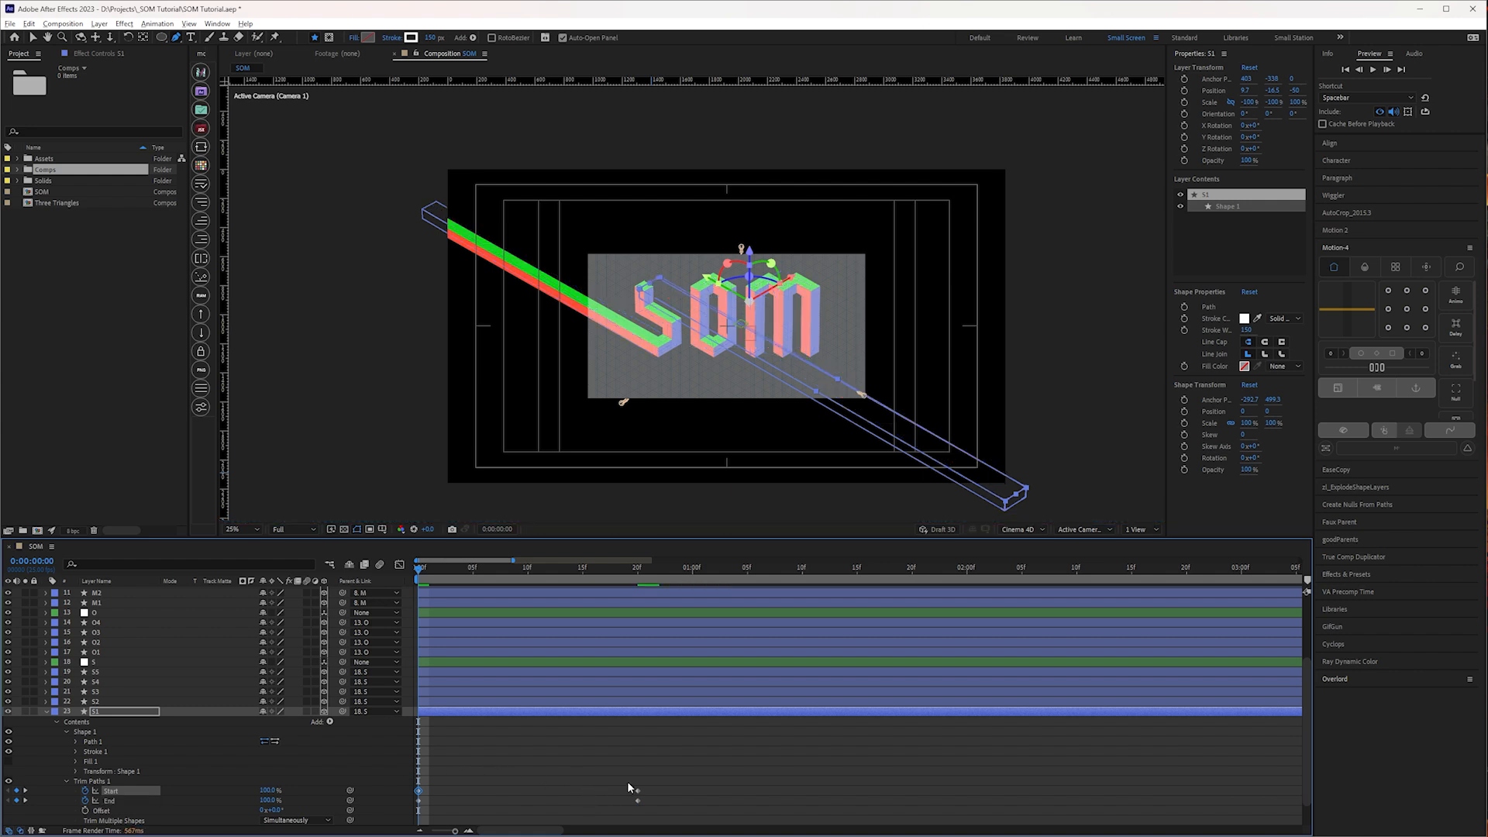
{"action": "key", "text": "space"}
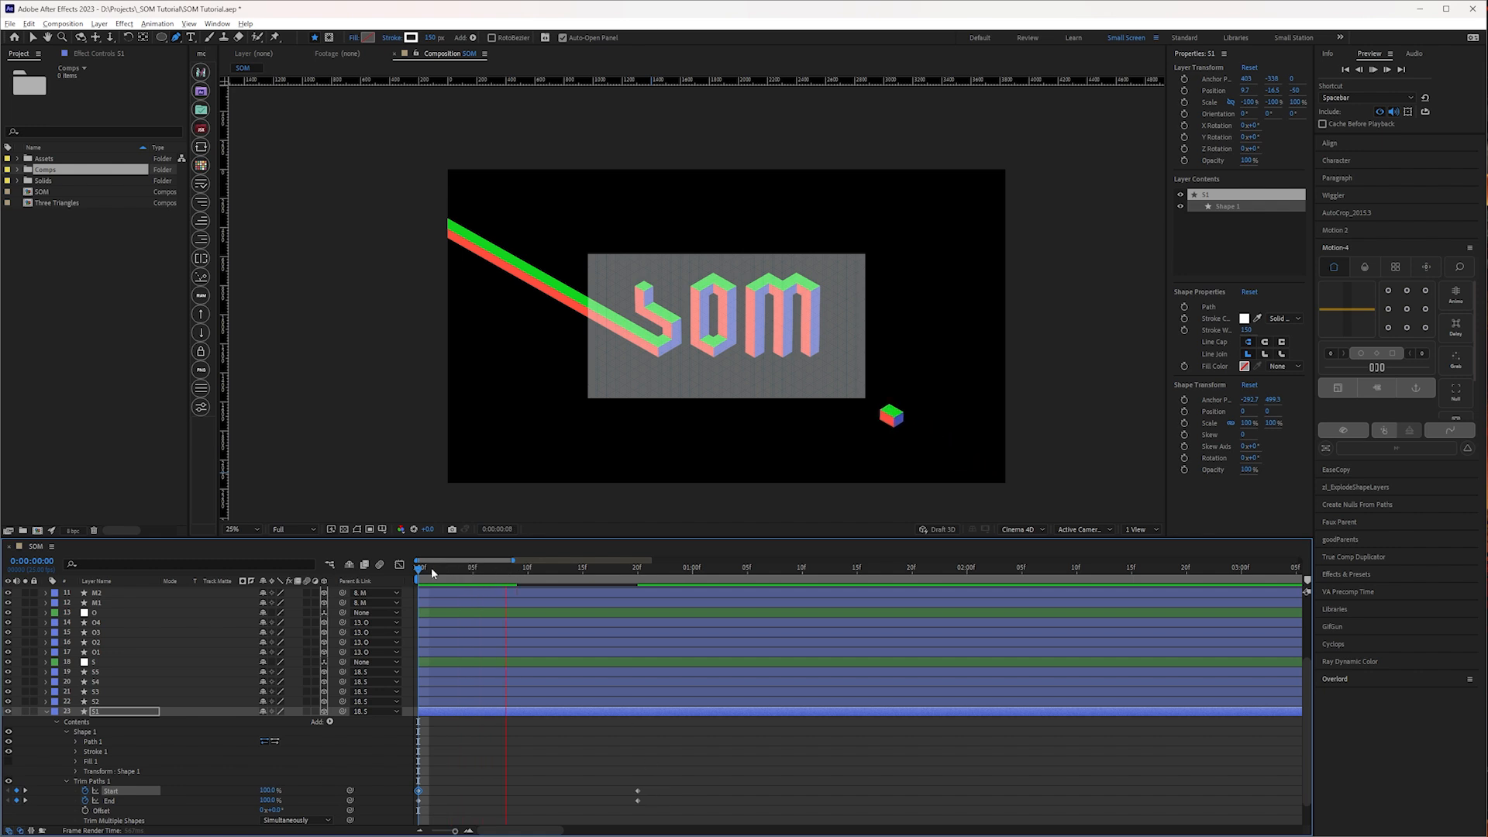
{"action": "key", "text": "space"}
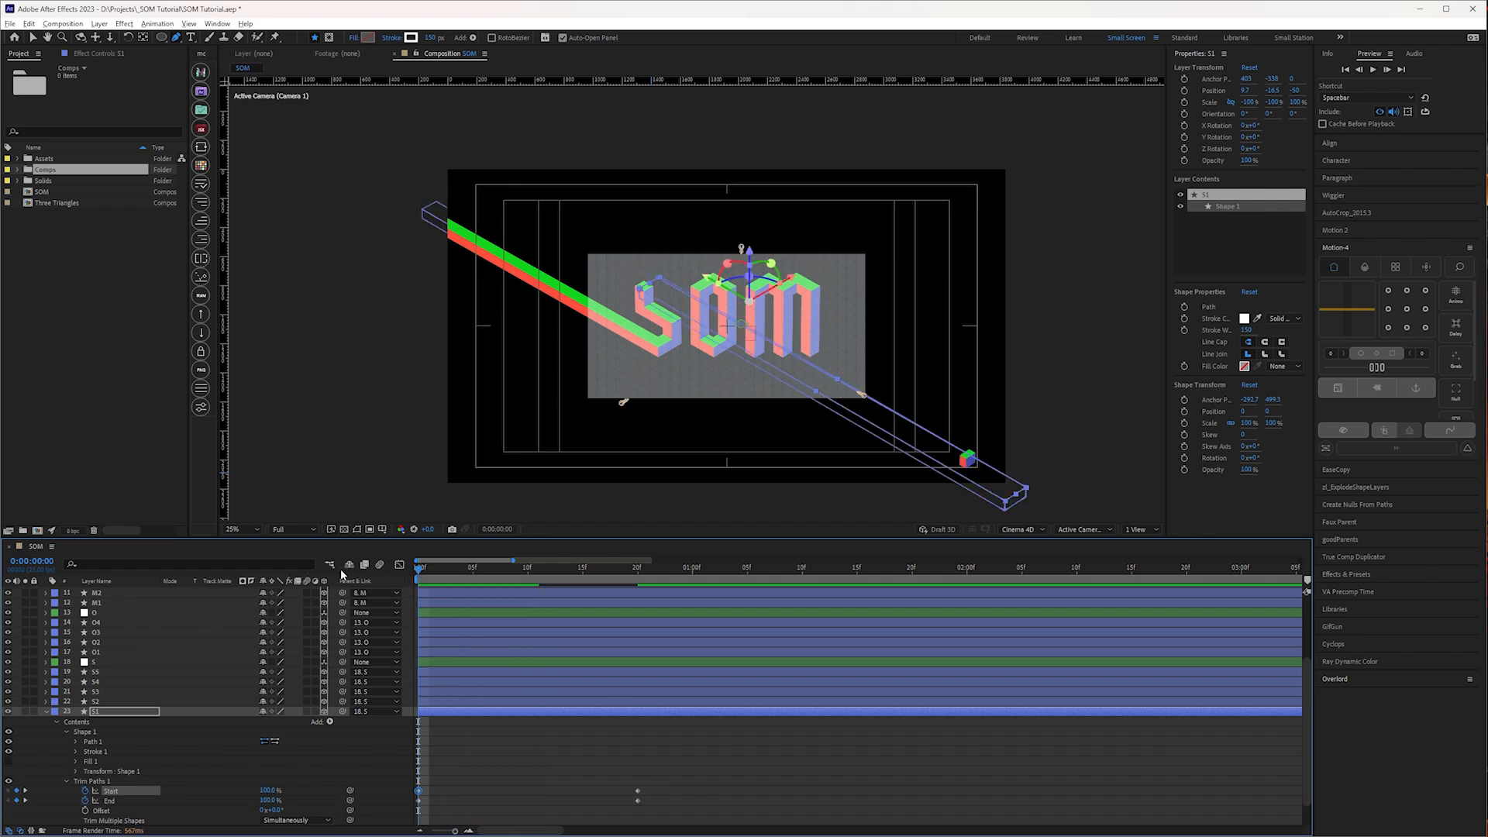
Shift S1's End keyframes 10 frames later, to 0:00:00:10 and 0:00:01:05, and scrub through the result to frame 20.
{"action": "left_click_drag", "start_coordinate": [674, 810], "coordinate": [529, 801]}
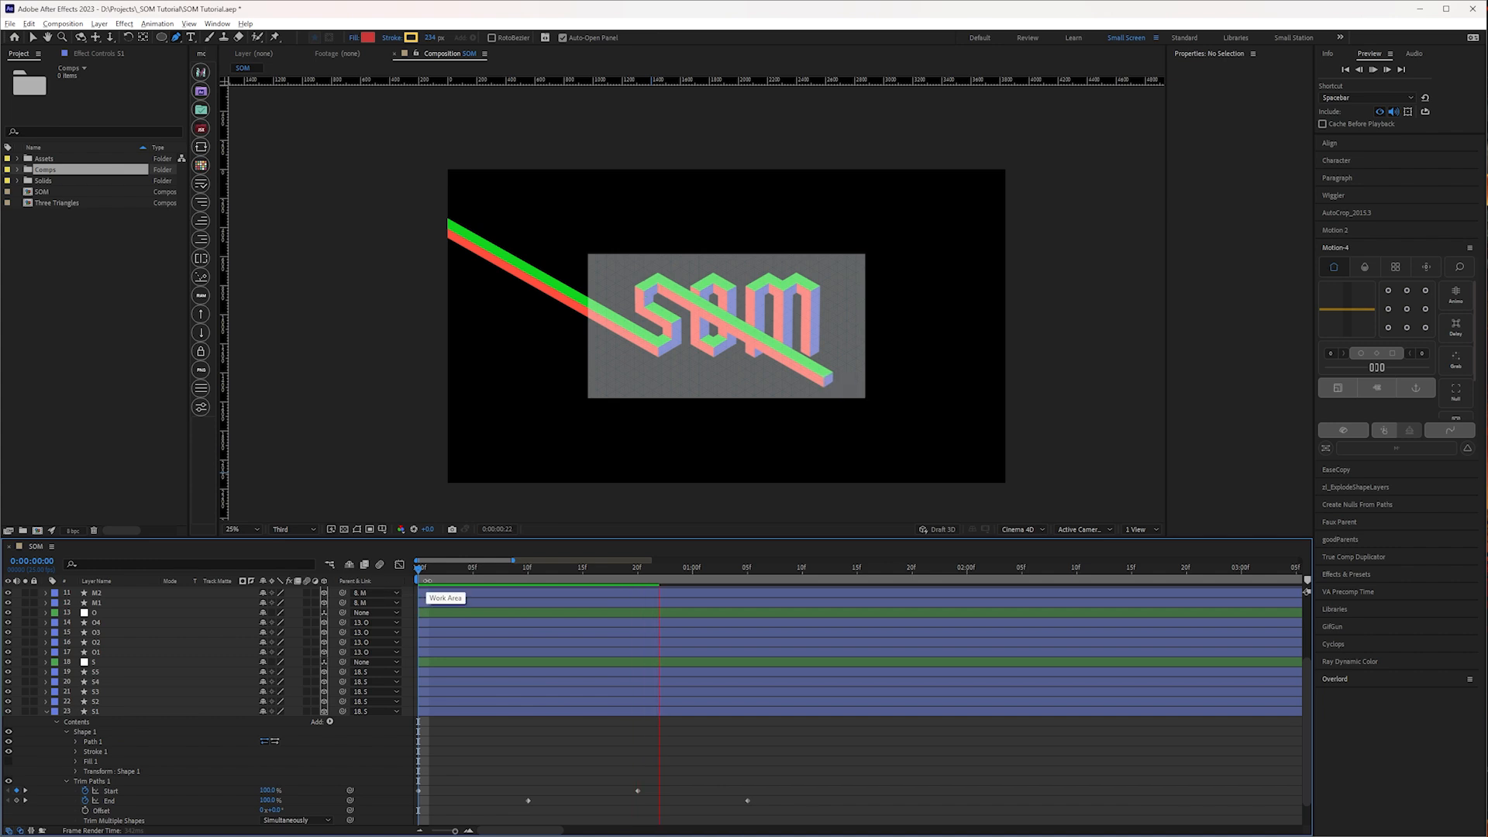
{"action": "left_click_drag", "start_coordinate": [424, 568], "coordinate": [579, 587]}
{"action": "left_click_drag", "start_coordinate": [578, 586], "coordinate": [605, 587]}
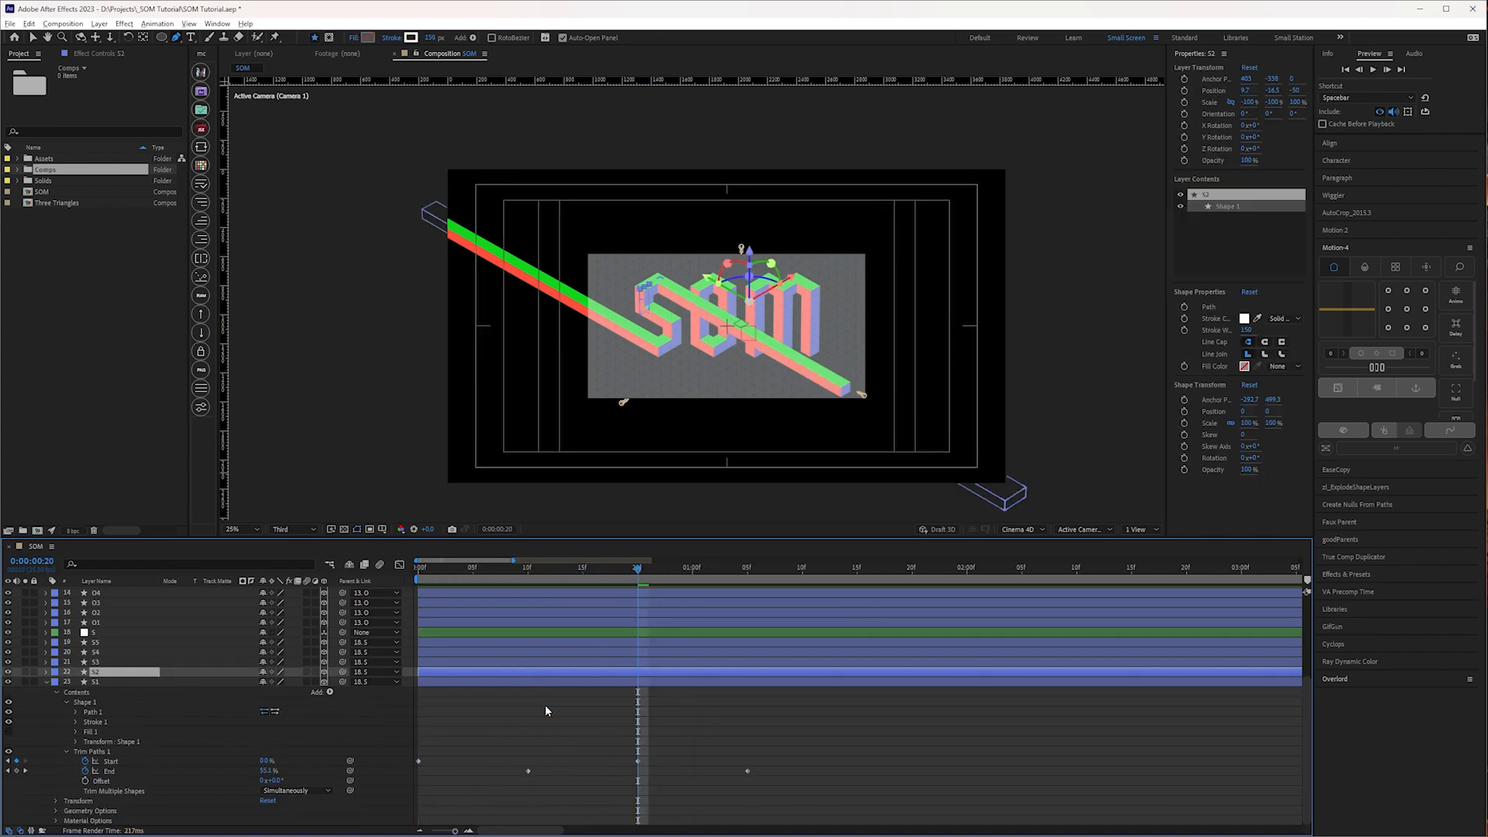
Trim S2's in point to frame 20 and keyframe its Extrusion Depth there, showing only its keyframed property.
{"action": "key", "text": "alt+bracketleft"}
{"action": "left_click", "coordinate": [46, 671]}
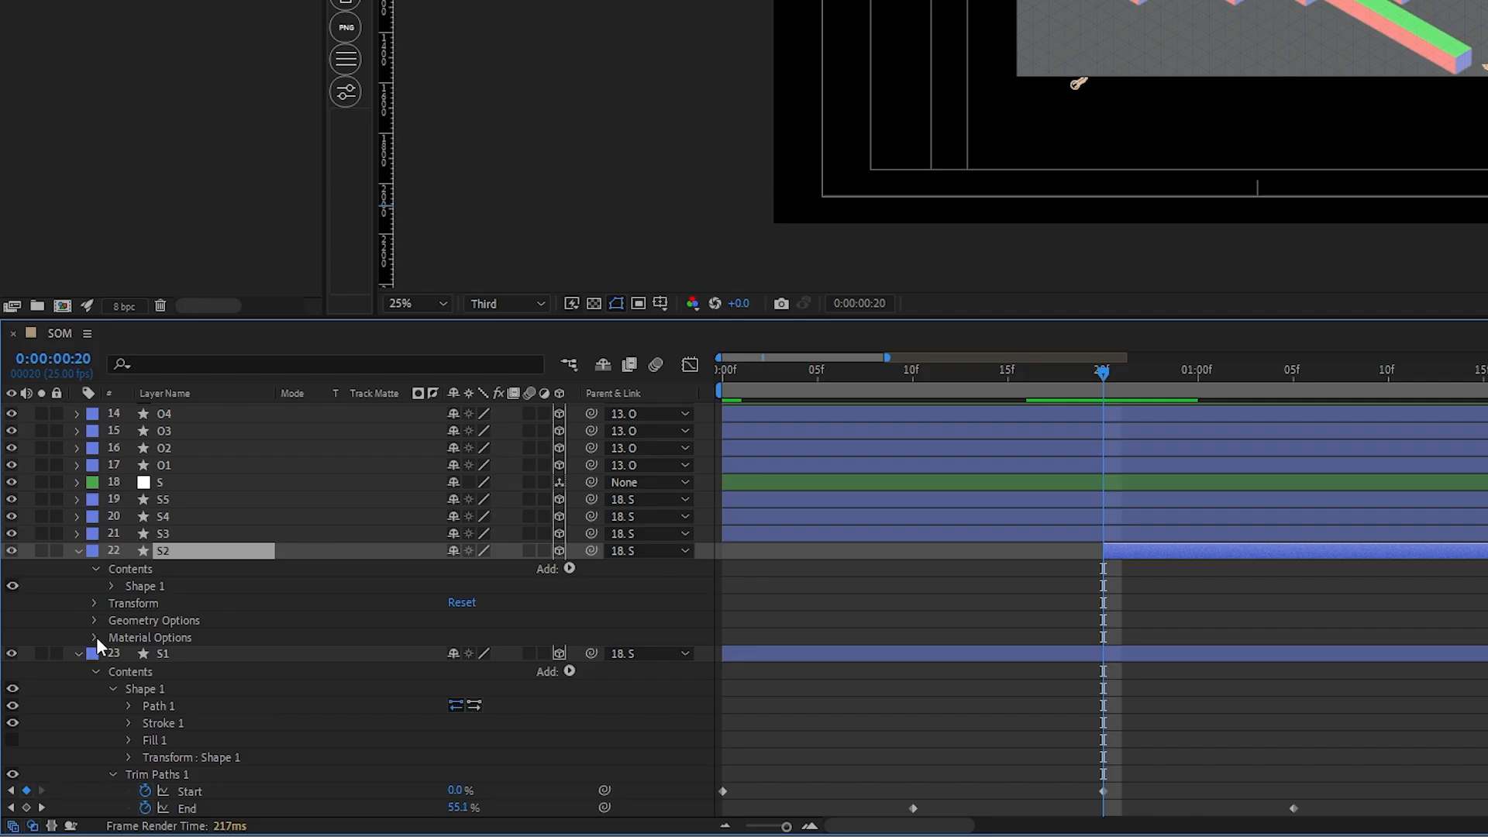
{"action": "left_click", "coordinate": [56, 711]}
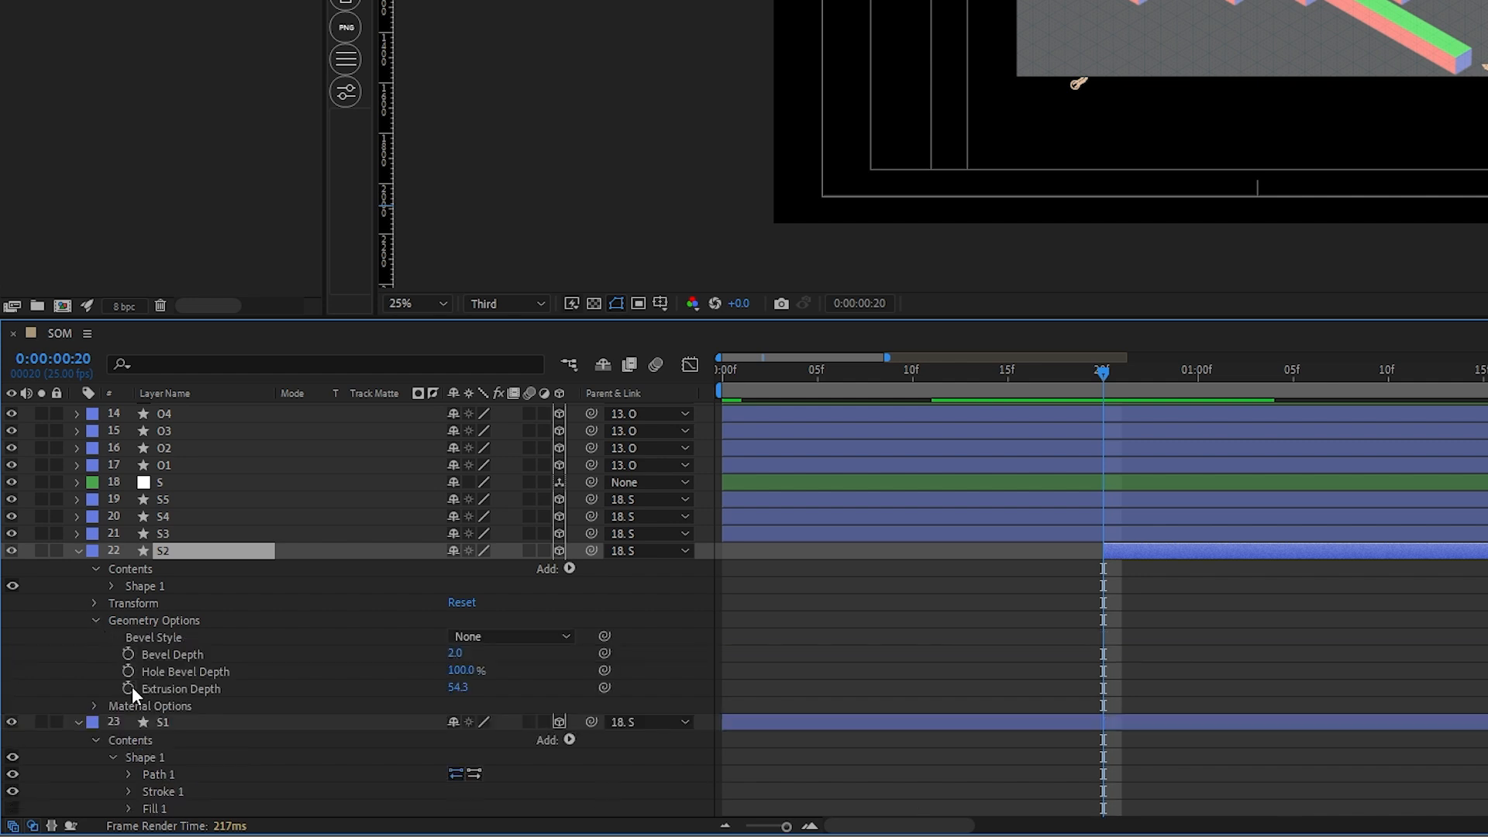
{"action": "left_click", "coordinate": [132, 687]}
{"action": "key", "text": "u"}
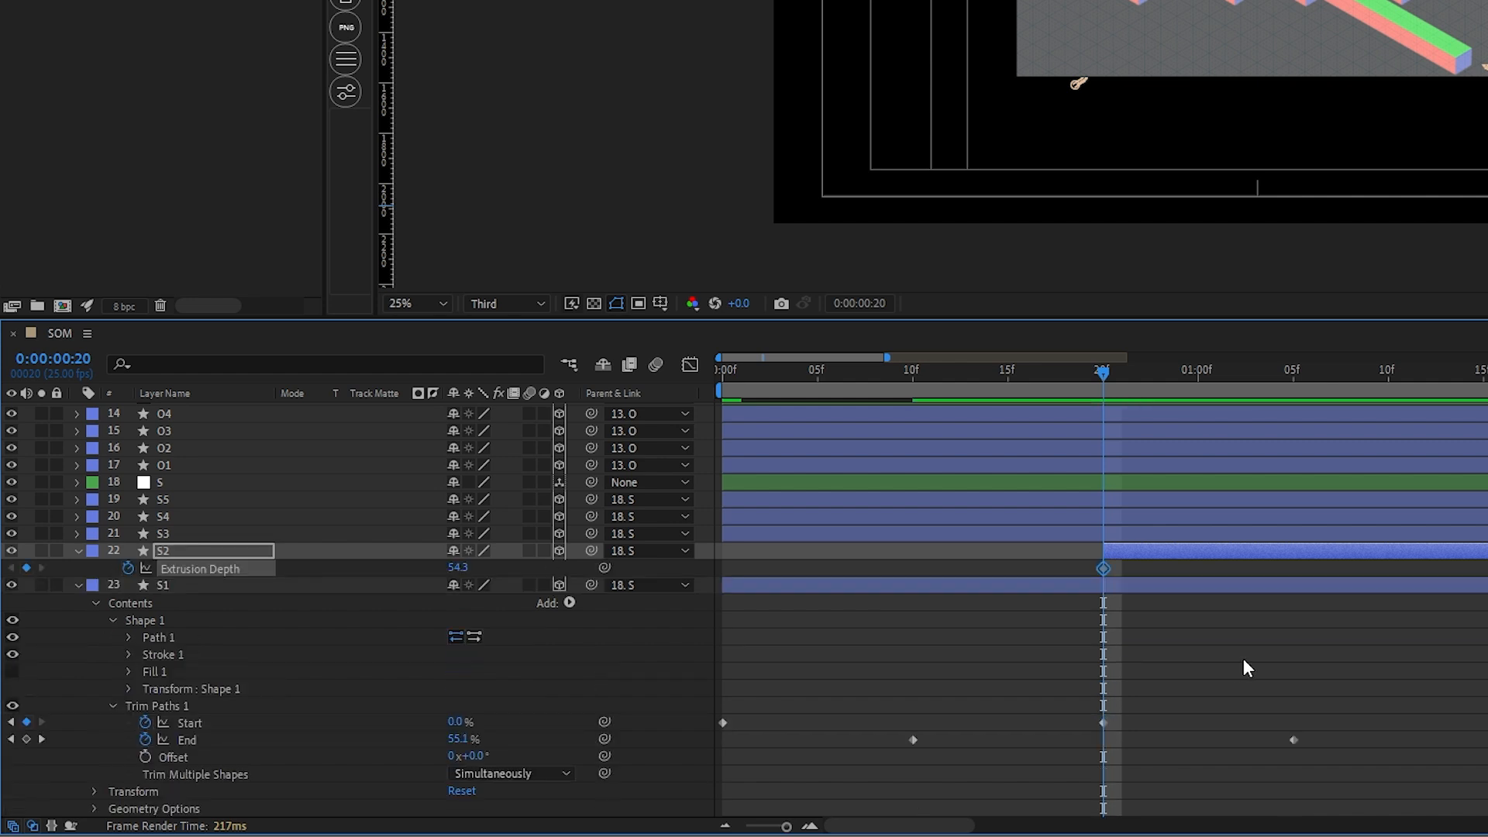
Add an Extrusion Depth keyframe to S2 at 0:00:01:05 and set the depth at frame 20 to 19.8.
{"action": "key", "text": "k"}
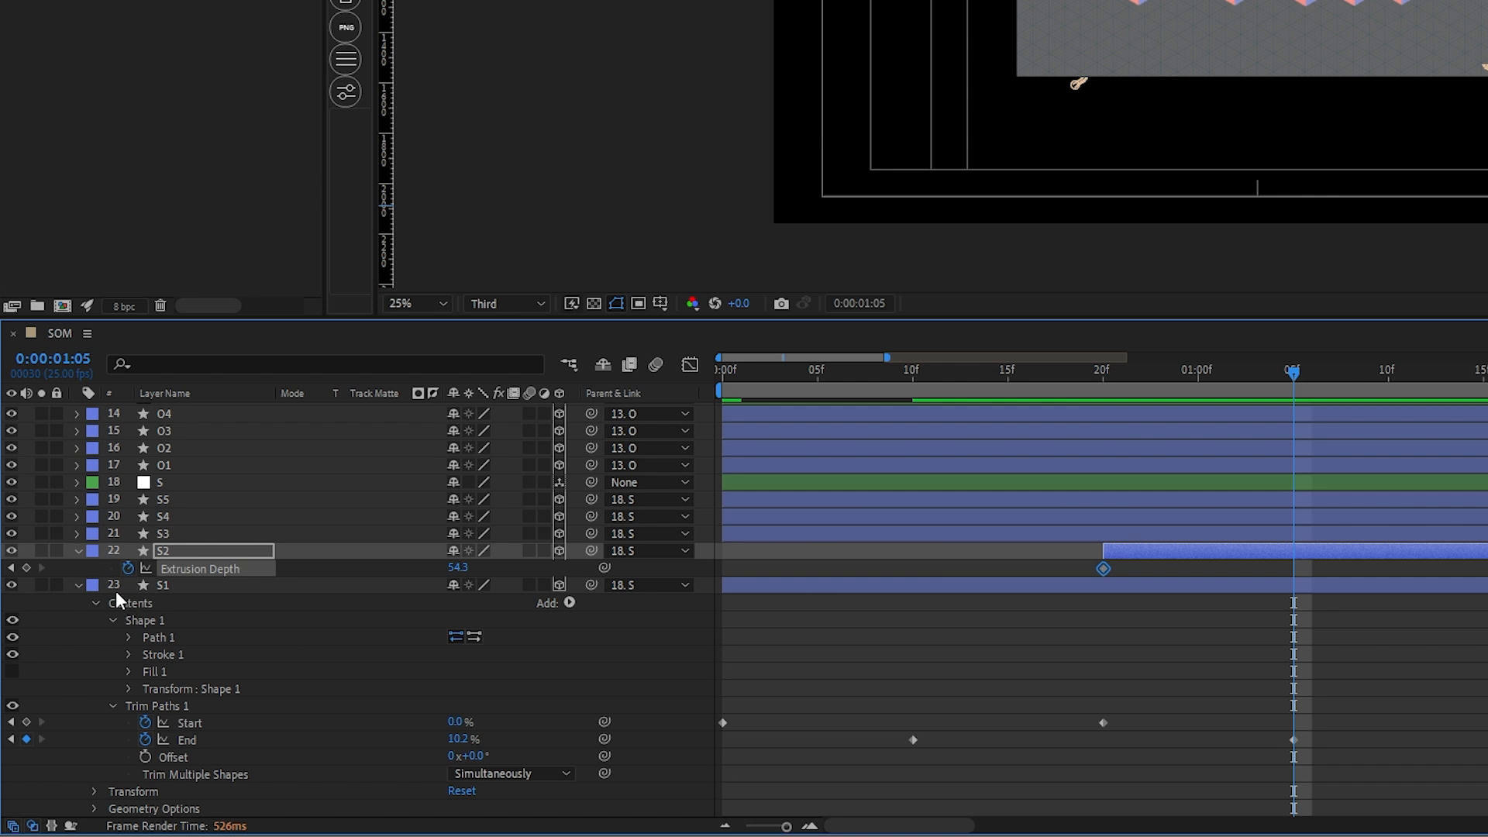
{"action": "left_click", "coordinate": [27, 568]}
{"action": "key", "text": "j"}
{"action": "left_click_drag", "start_coordinate": [465, 567], "coordinate": [618, 533]}
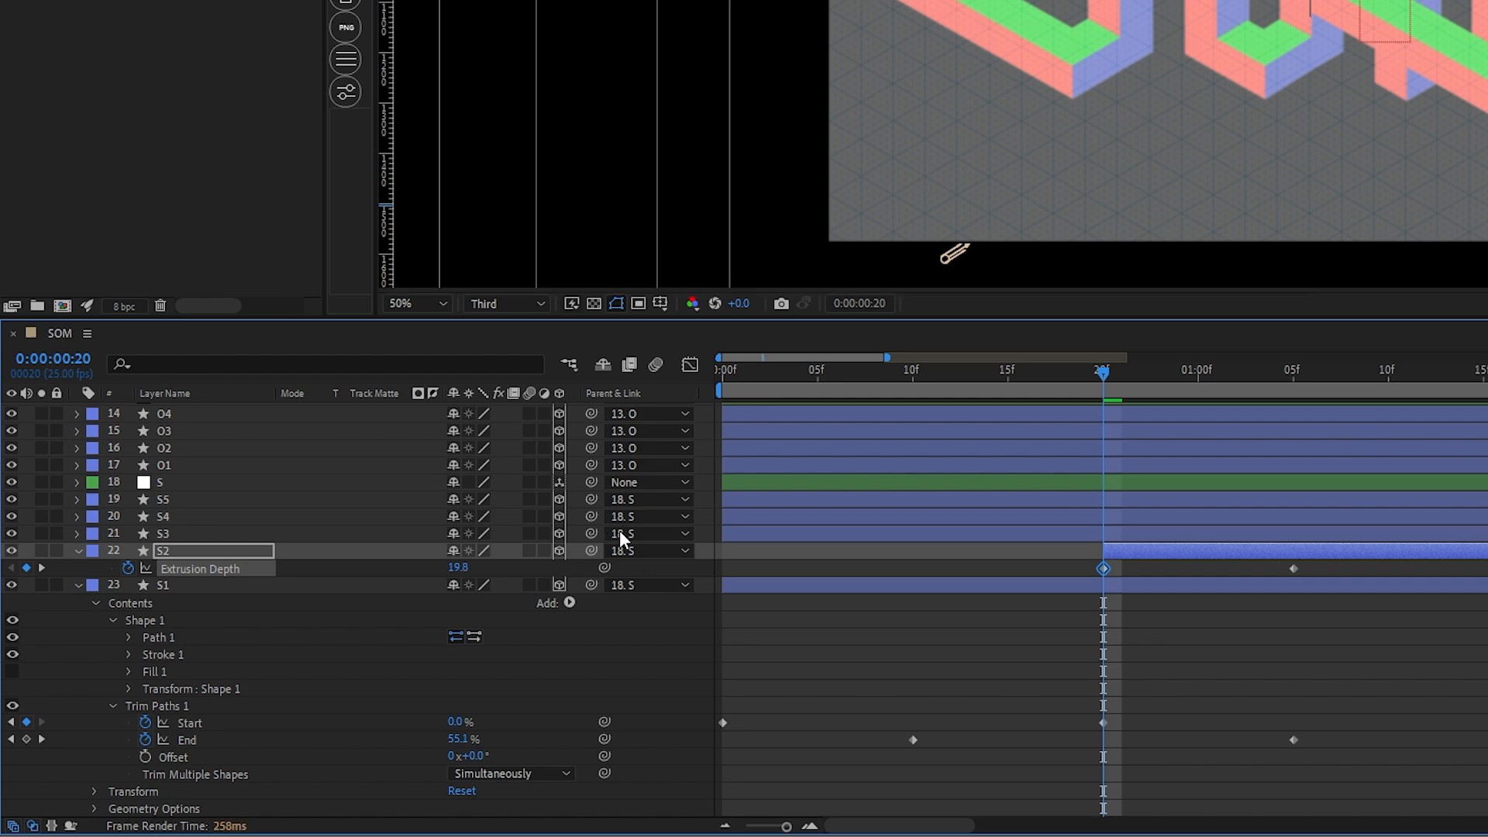
Preview the animation around frame 20 to examine how S2's extrusion follows S1's stroke.
{"action": "left_click", "coordinate": [1249, 685]}
{"action": "key", "text": "space"}
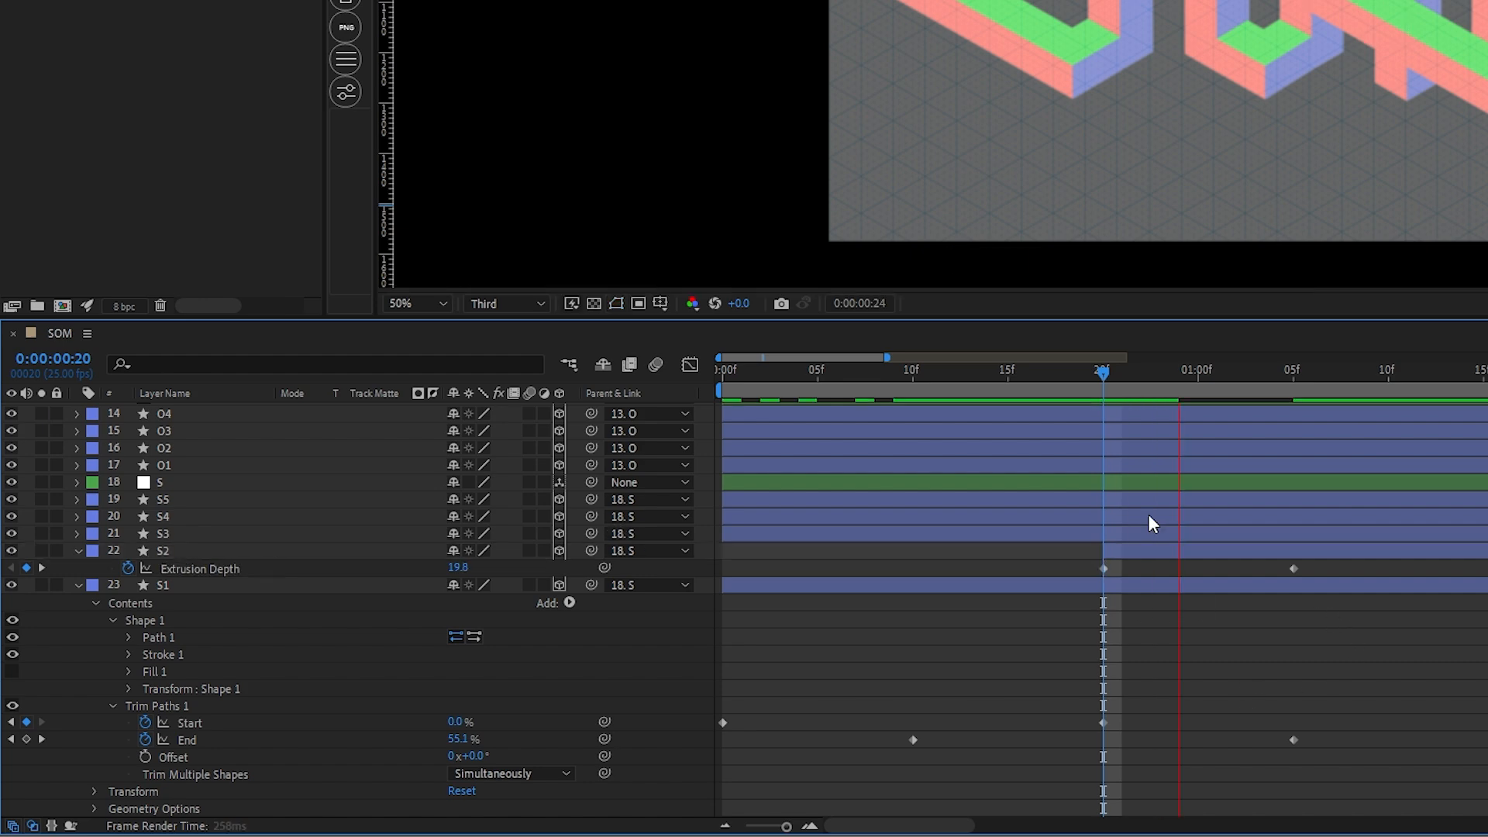
{"action": "left_click_drag", "start_coordinate": [1102, 373], "coordinate": [1031, 372]}
{"action": "key", "text": "space"}
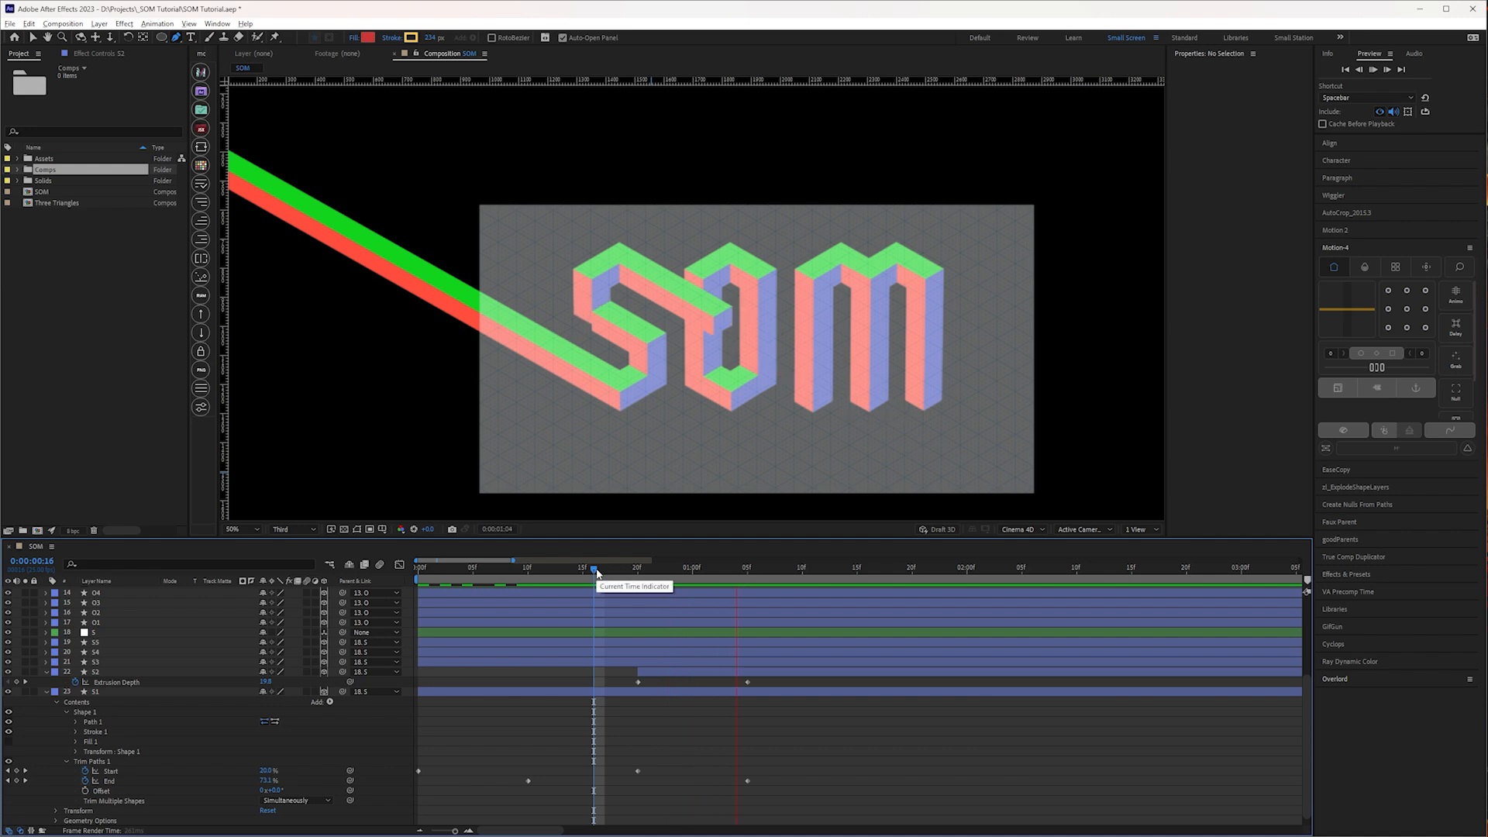
Trim S3's in point to 0:00:01:05 and add Trim Paths to its contents.
{"action": "left_click_drag", "start_coordinate": [596, 569], "coordinate": [748, 595]}
{"action": "key", "text": "space"}
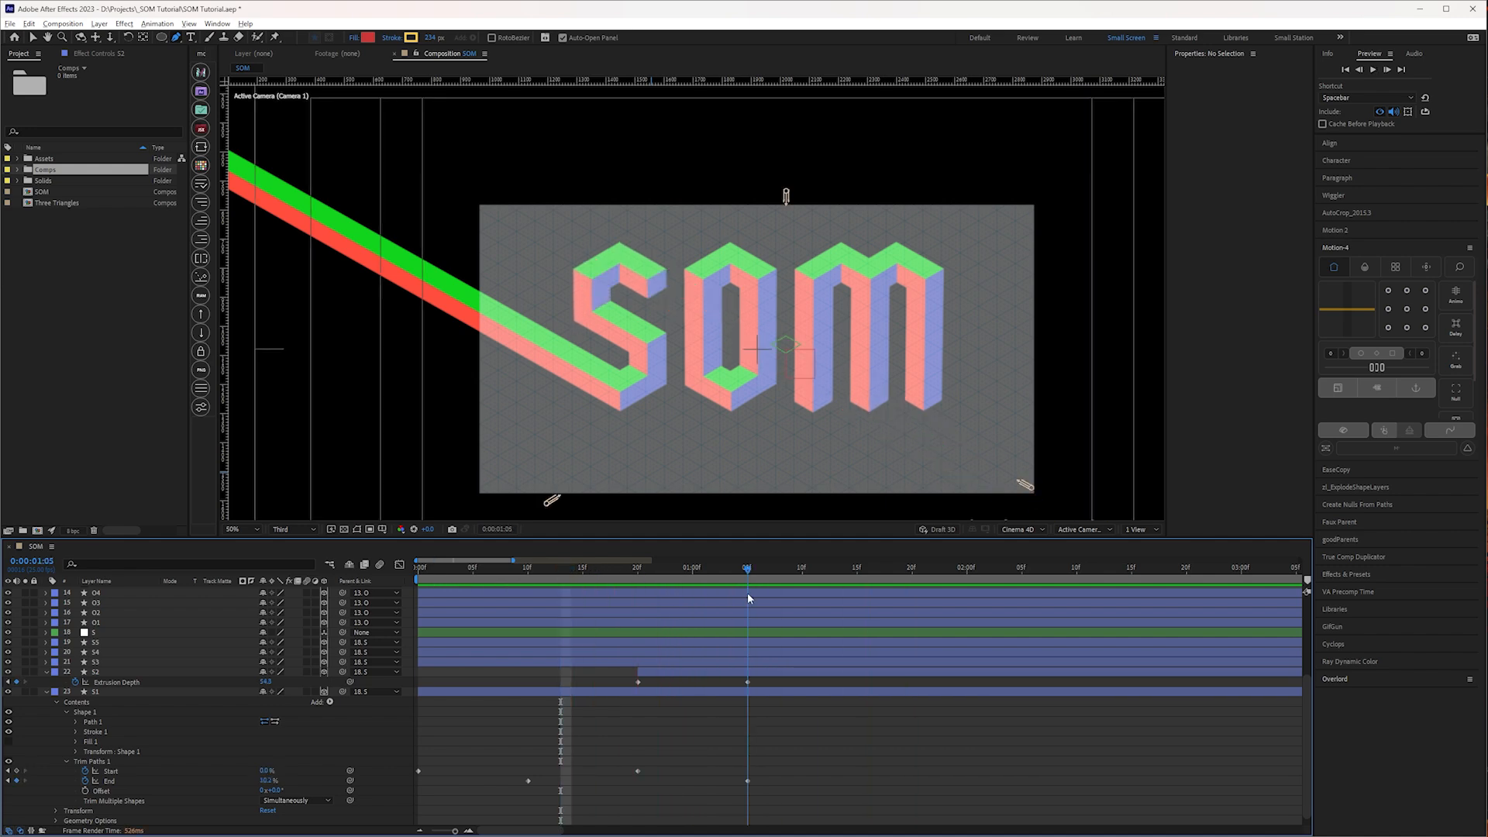
{"action": "left_click", "coordinate": [751, 662]}
{"action": "key", "text": "alt+bracketleft"}
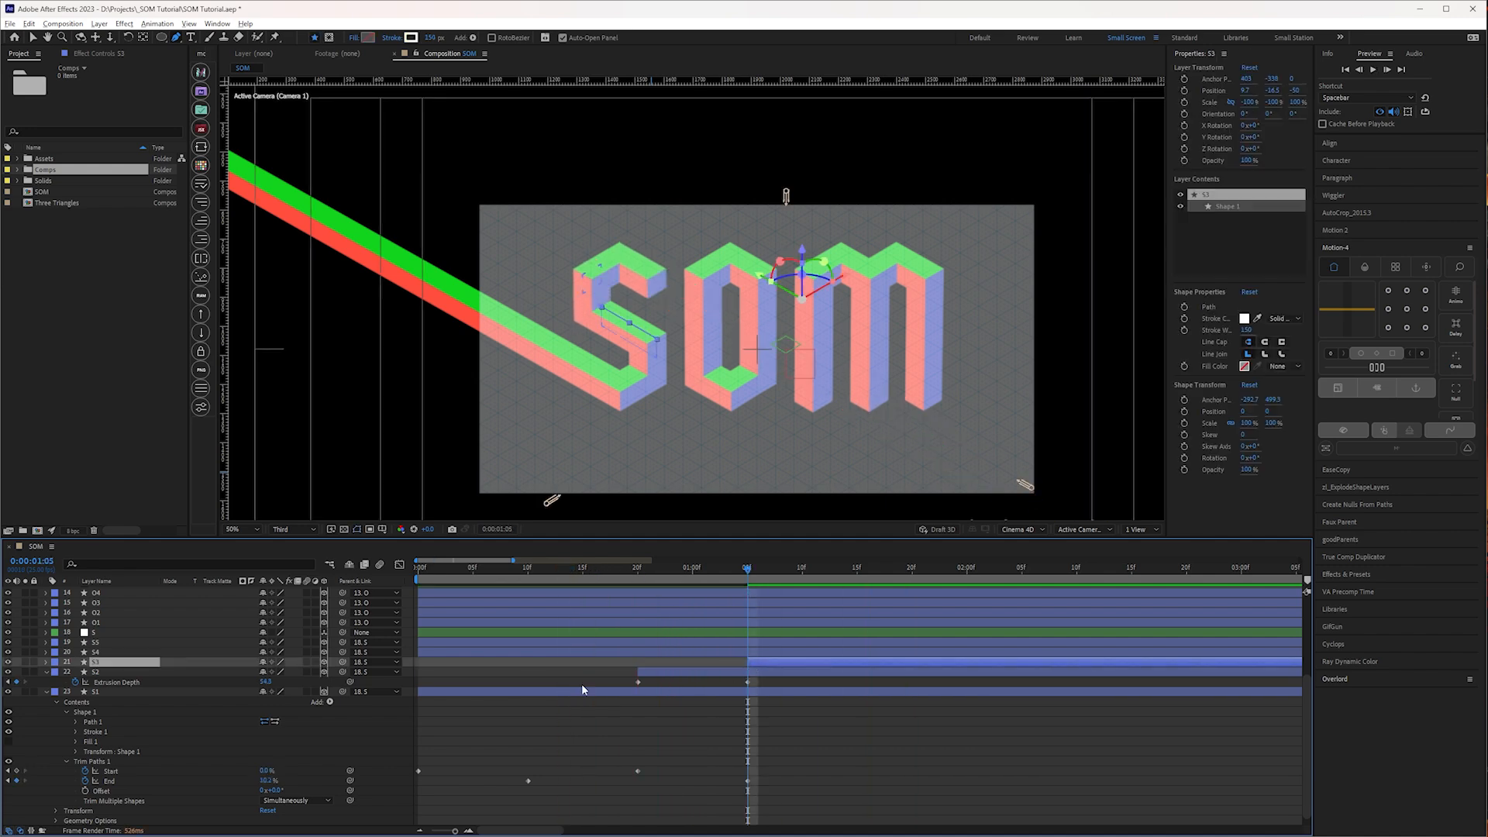
{"action": "left_click", "coordinate": [47, 663]}
{"action": "left_click", "coordinate": [329, 672]}
{"action": "left_click", "coordinate": [387, 612]}
{"action": "left_click", "coordinate": [67, 692]}
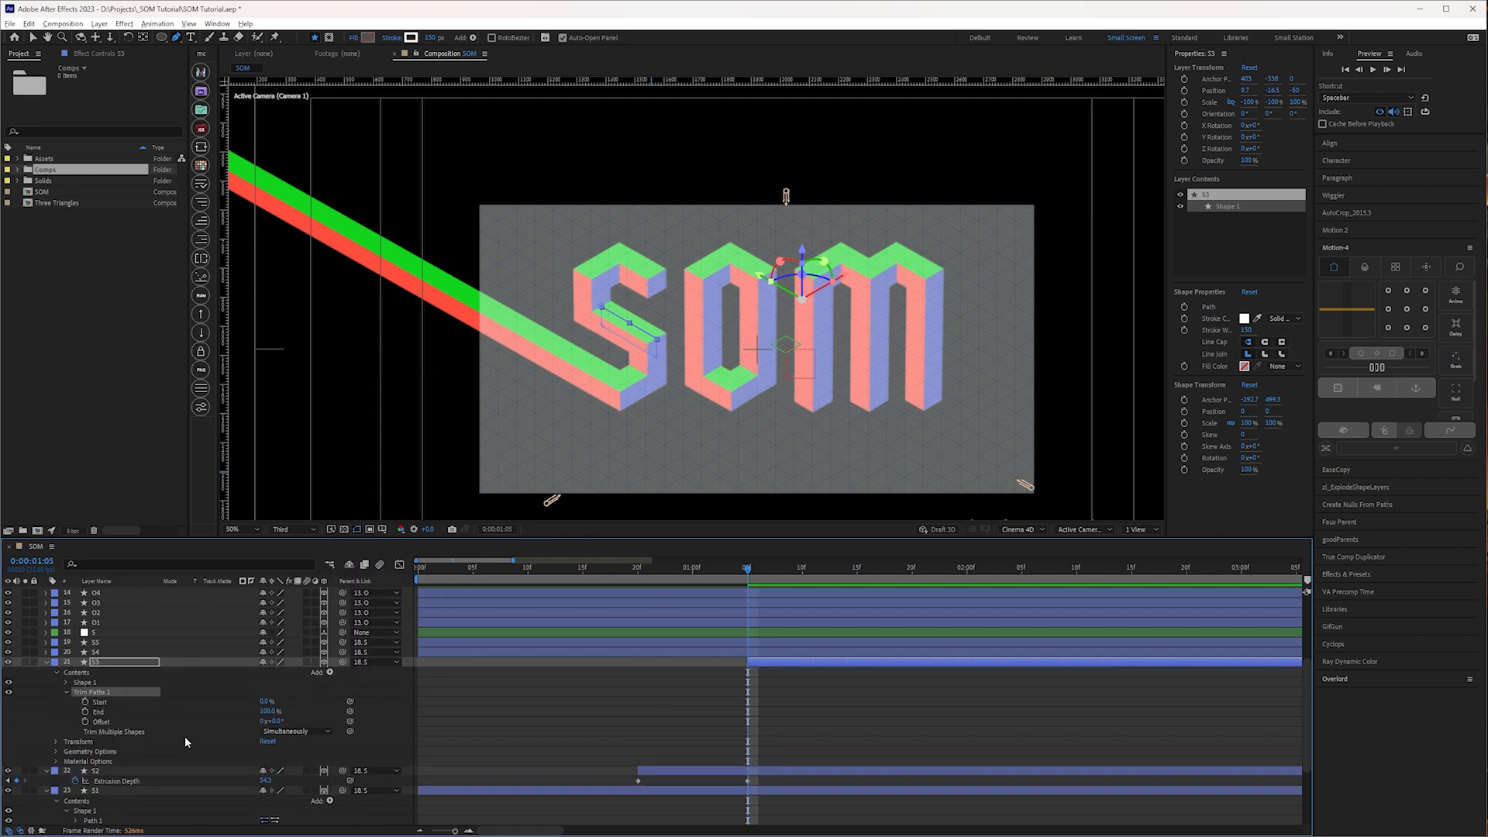
Keyframe S3's Trim Paths End from 0% at 0:00:01:05 to 100% at 0:00:01:15.
{"action": "mouse_move", "coordinate": [264, 701]}
{"action": "left_mouse_down"}
{"action": "mouse_move", "coordinate": [281, 703]}
{"action": "mouse_move", "coordinate": [208, 715]}
{"action": "left_mouse_up"}
{"action": "left_click", "coordinate": [86, 712]}
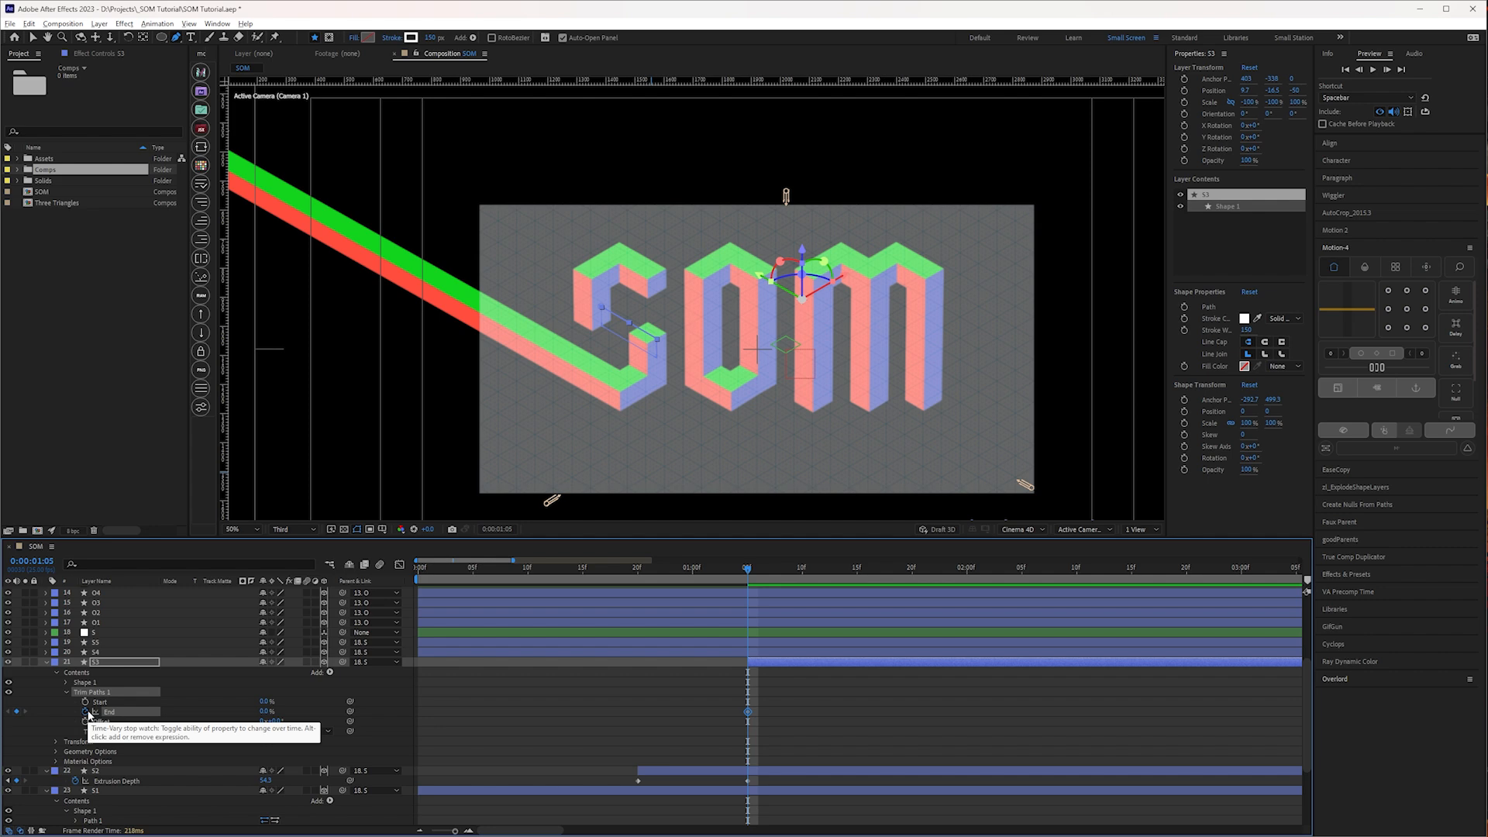
{"action": "key", "text": "shift+Page_Down"}
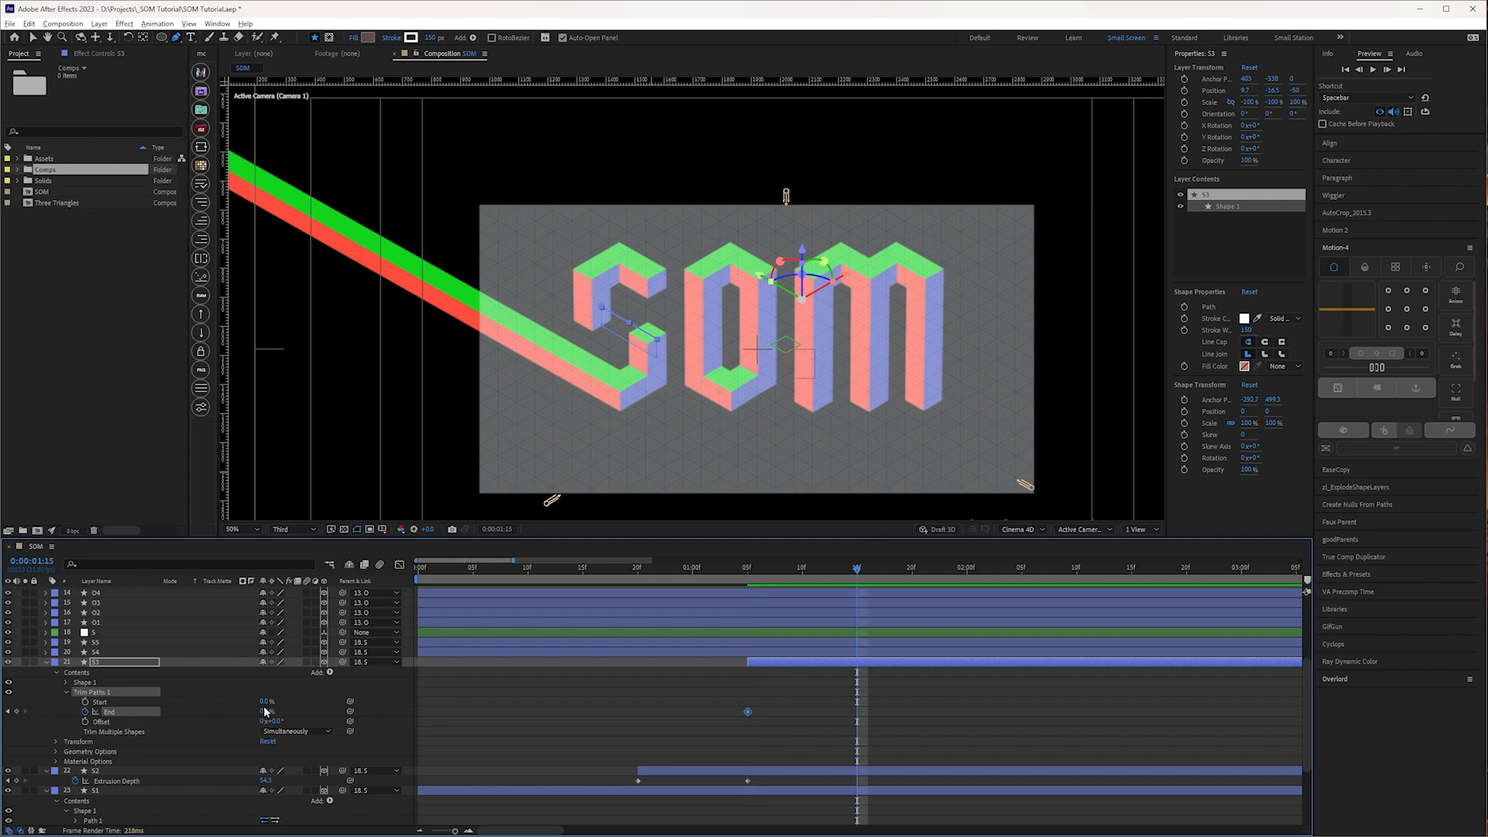
{"action": "left_click_drag", "start_coordinate": [262, 708], "coordinate": [553, 679]}
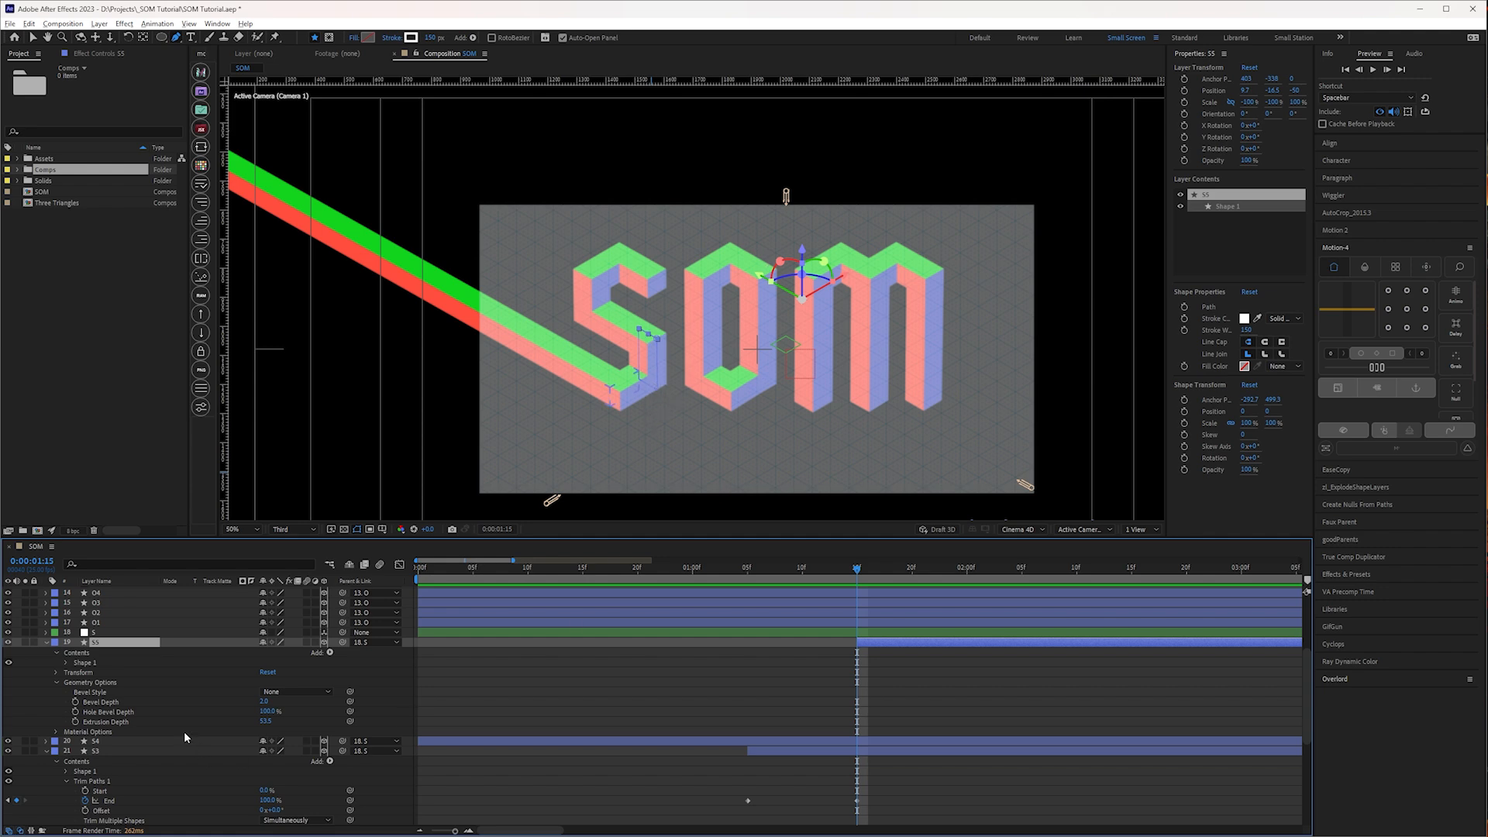
Keyframe S5's Extrusion Depth at 0:00:01:15 and 0:00:02:00, with a depth of 0 at the first keyframe.
{"action": "left_click", "coordinate": [76, 722]}
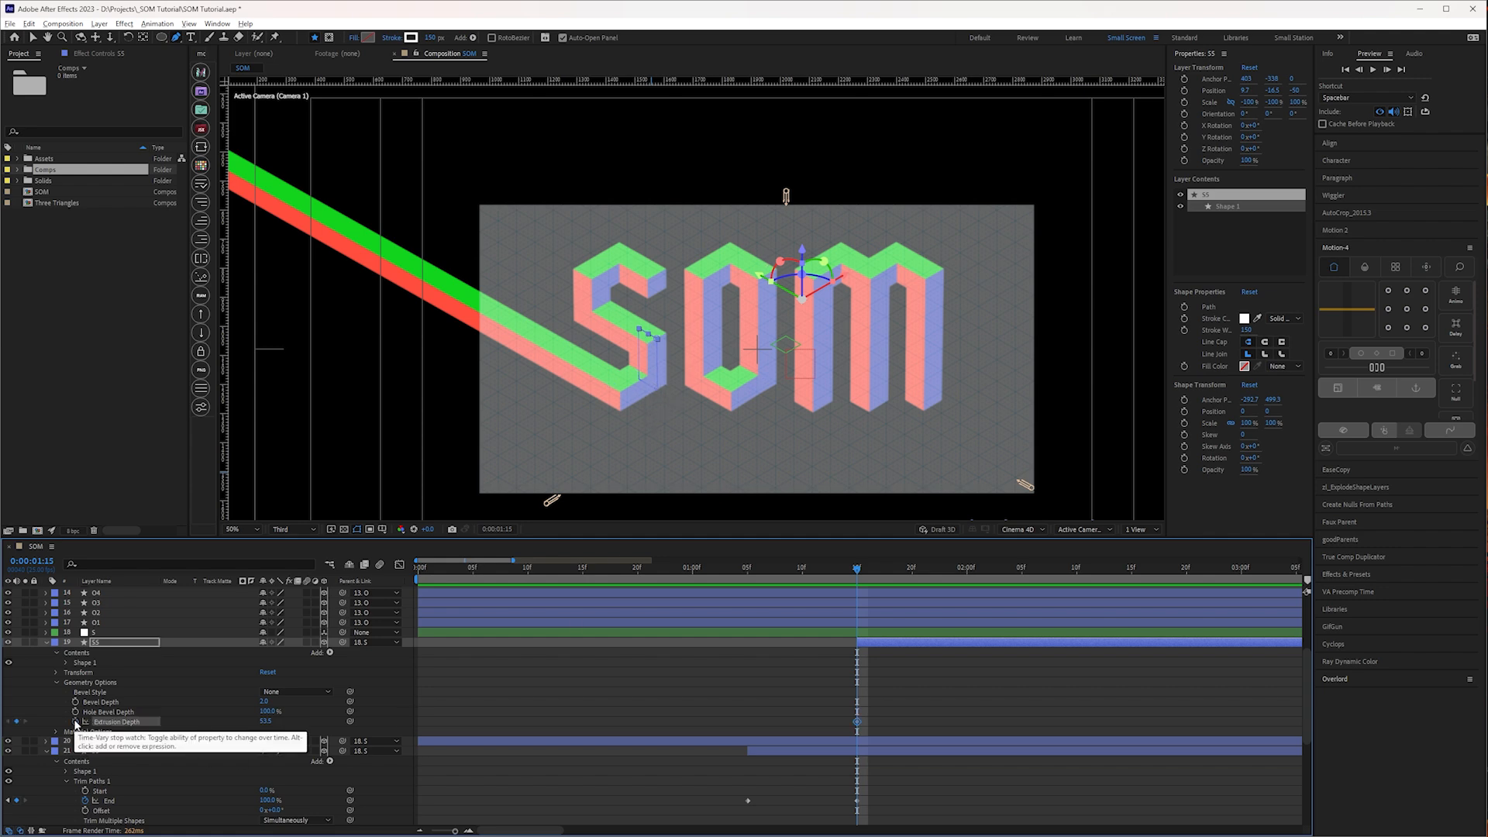
{"action": "key", "text": "shift+Page_Down"}
{"action": "key", "text": "shift+Page_Up"}
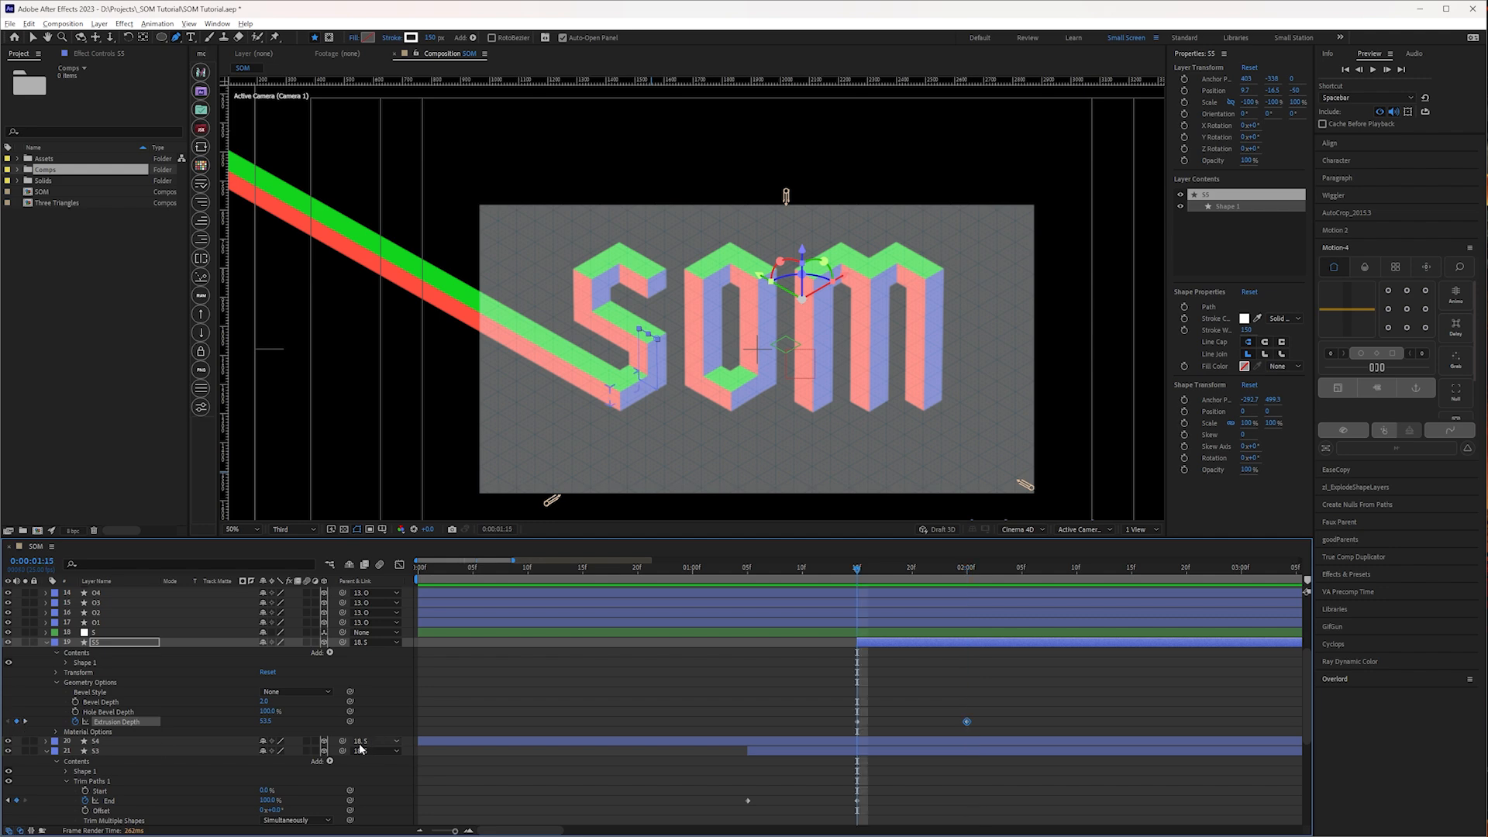
{"action": "left_click", "coordinate": [266, 722]}
{"action": "type", "text": "0"}
{"action": "left_click", "coordinate": [811, 710]}
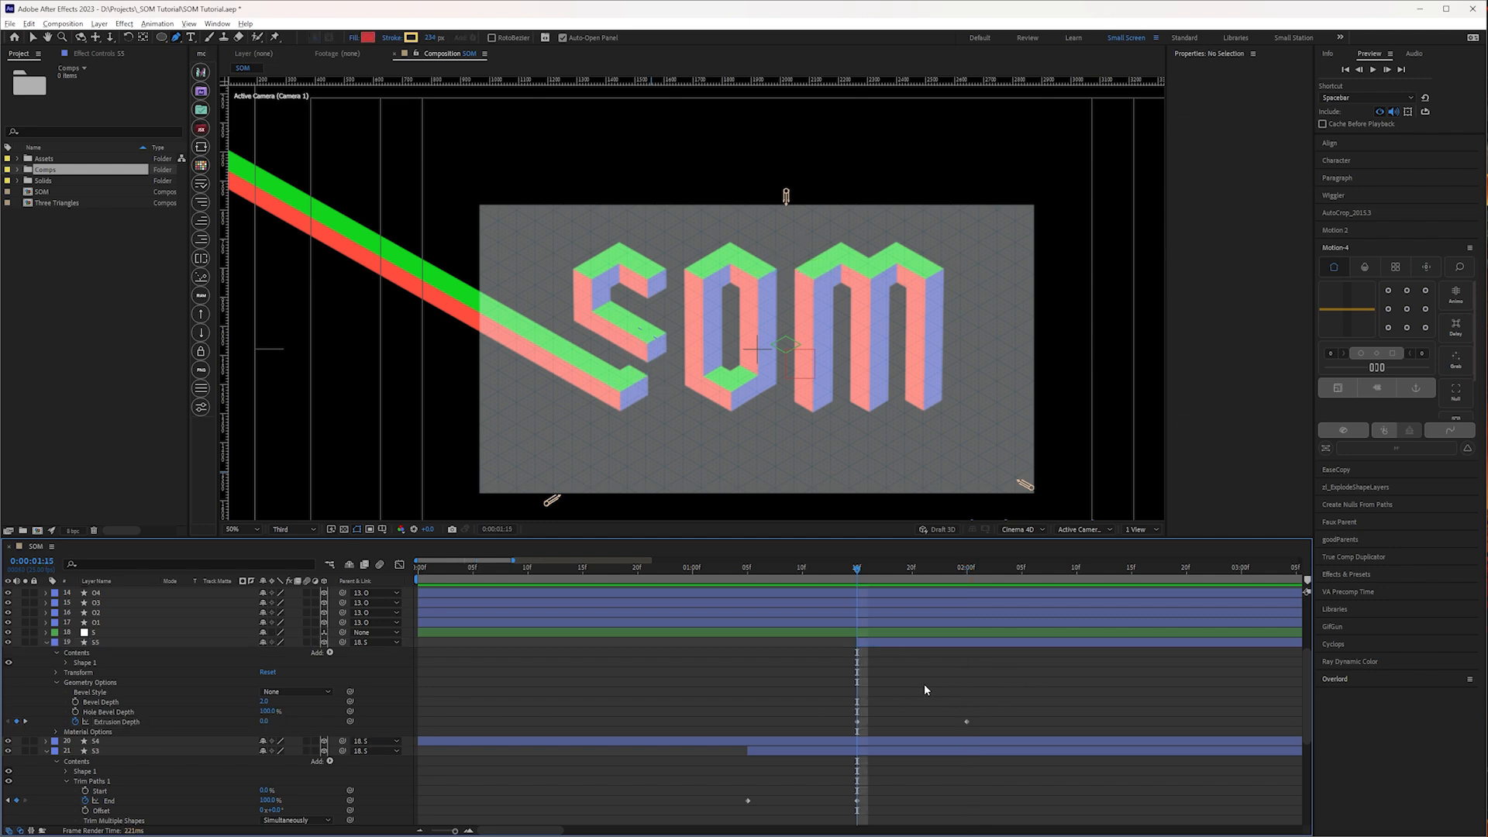
Set S5's Extrusion Depth at 0:00:01:15 to about 19 and scrub through its growth to 0:00:02:00.
{"action": "left_click", "coordinate": [102, 642]}
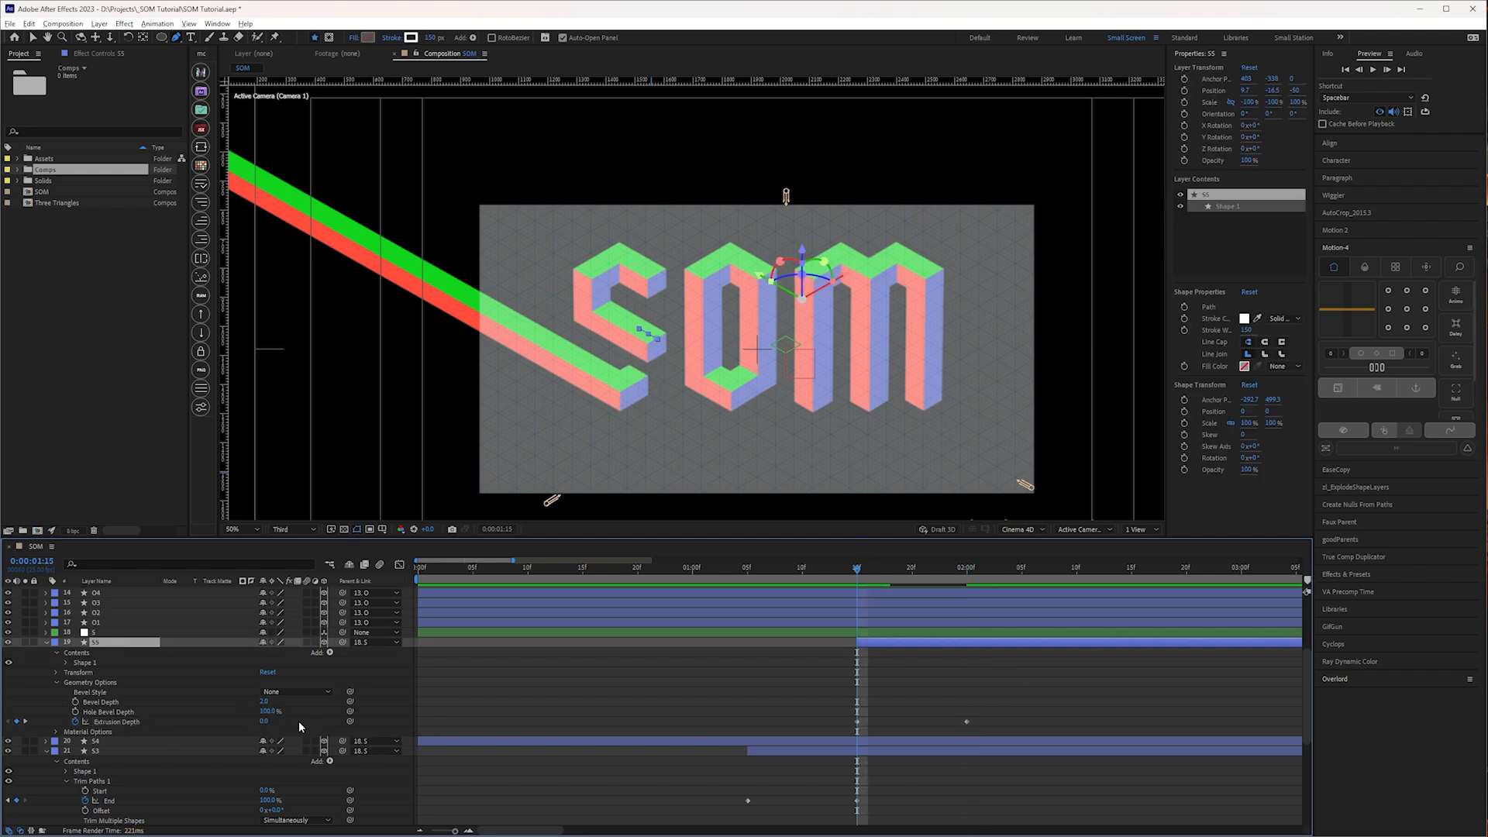
{"action": "left_click_drag", "start_coordinate": [266, 722], "coordinate": [368, 706]}
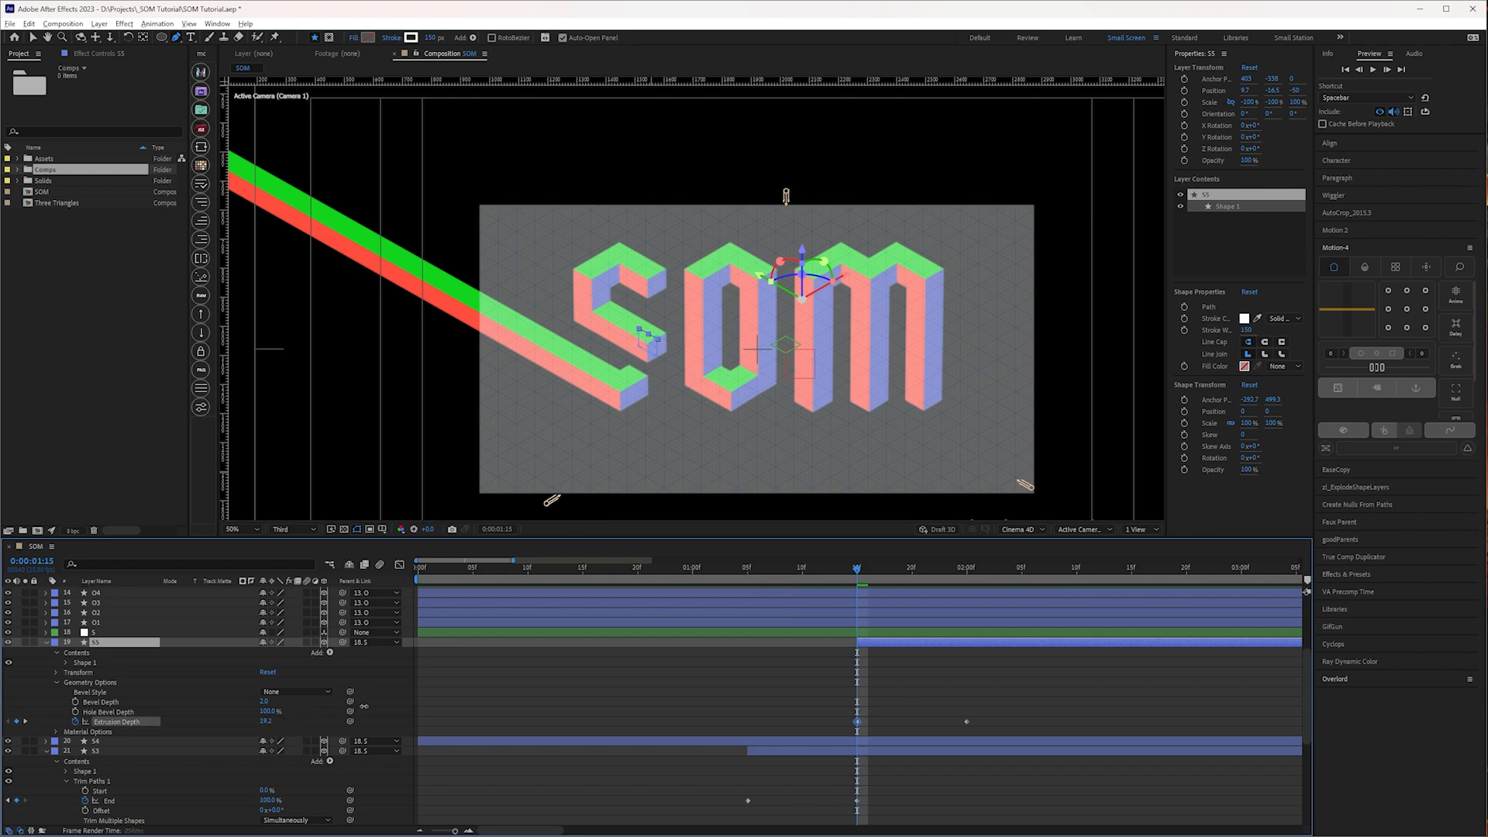
{"action": "left_click_drag", "start_coordinate": [844, 566], "coordinate": [967, 573]}
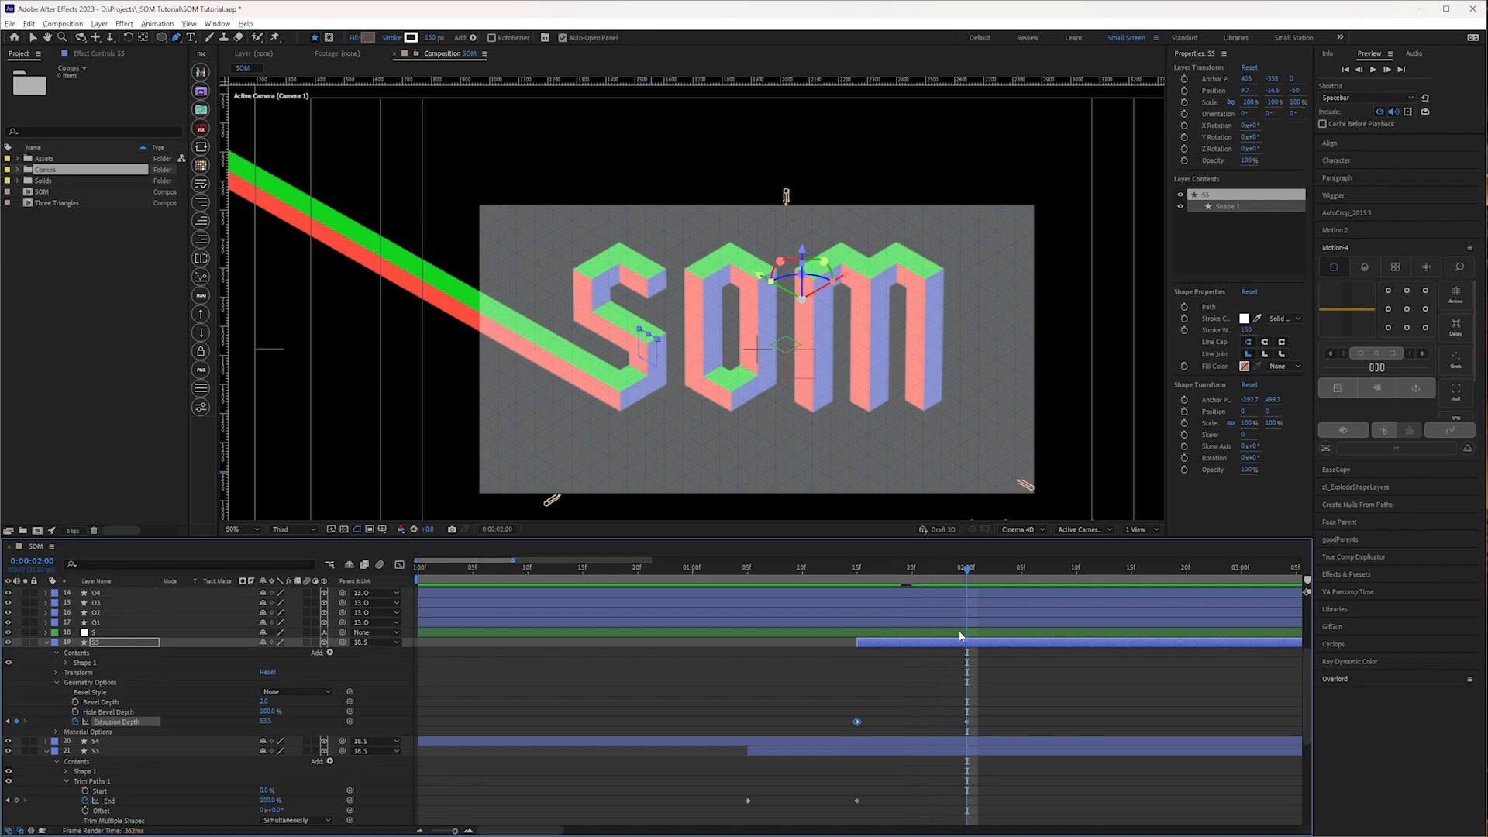
Start S4 at 0:00:02:00 and keyframe its Trim Paths Start at 100% there.
{"action": "left_click", "coordinate": [968, 747]}
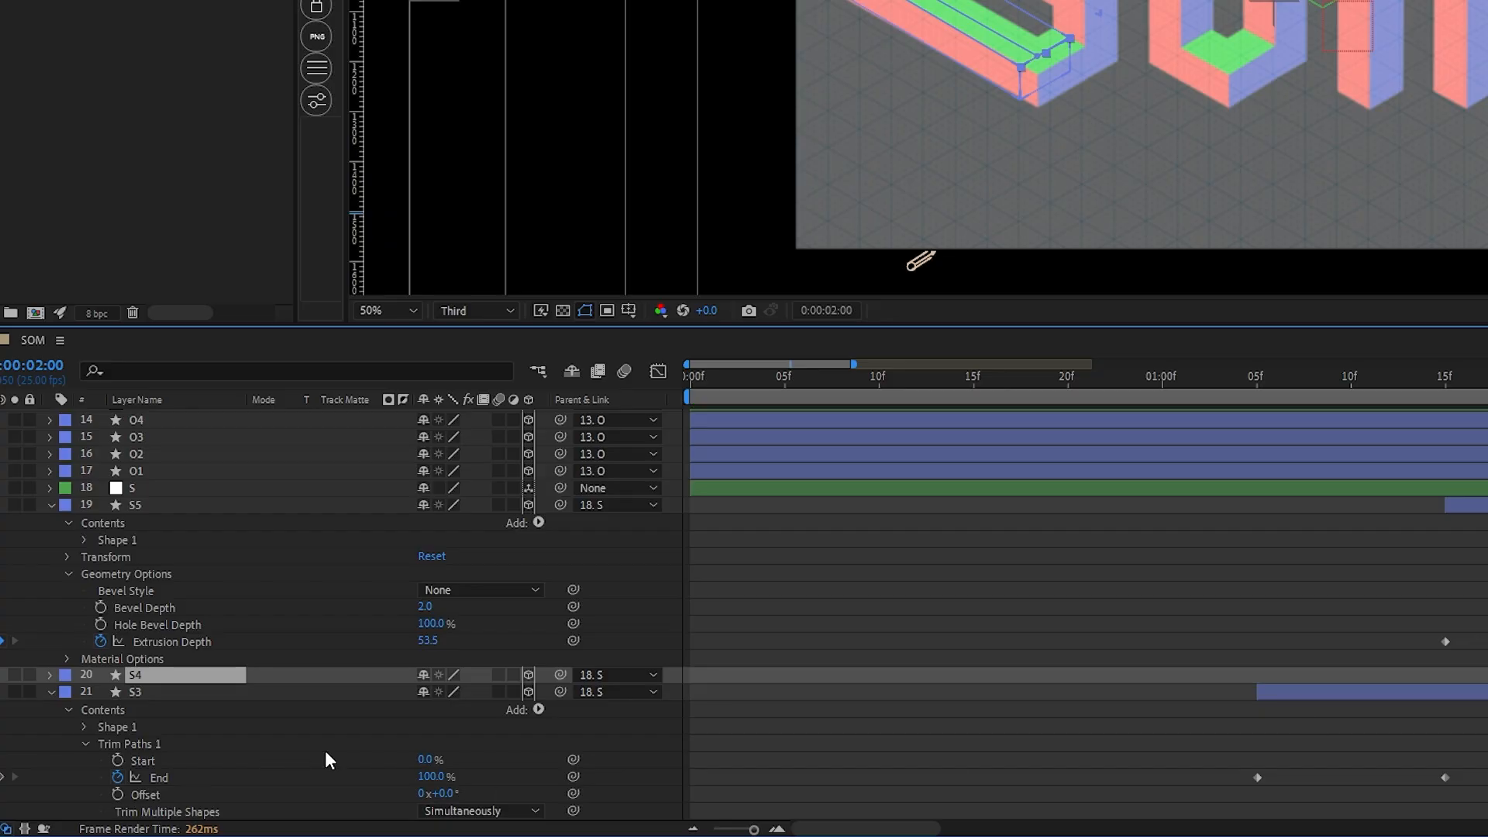
{"action": "left_click", "coordinate": [49, 674]}
{"action": "left_click", "coordinate": [69, 692]}
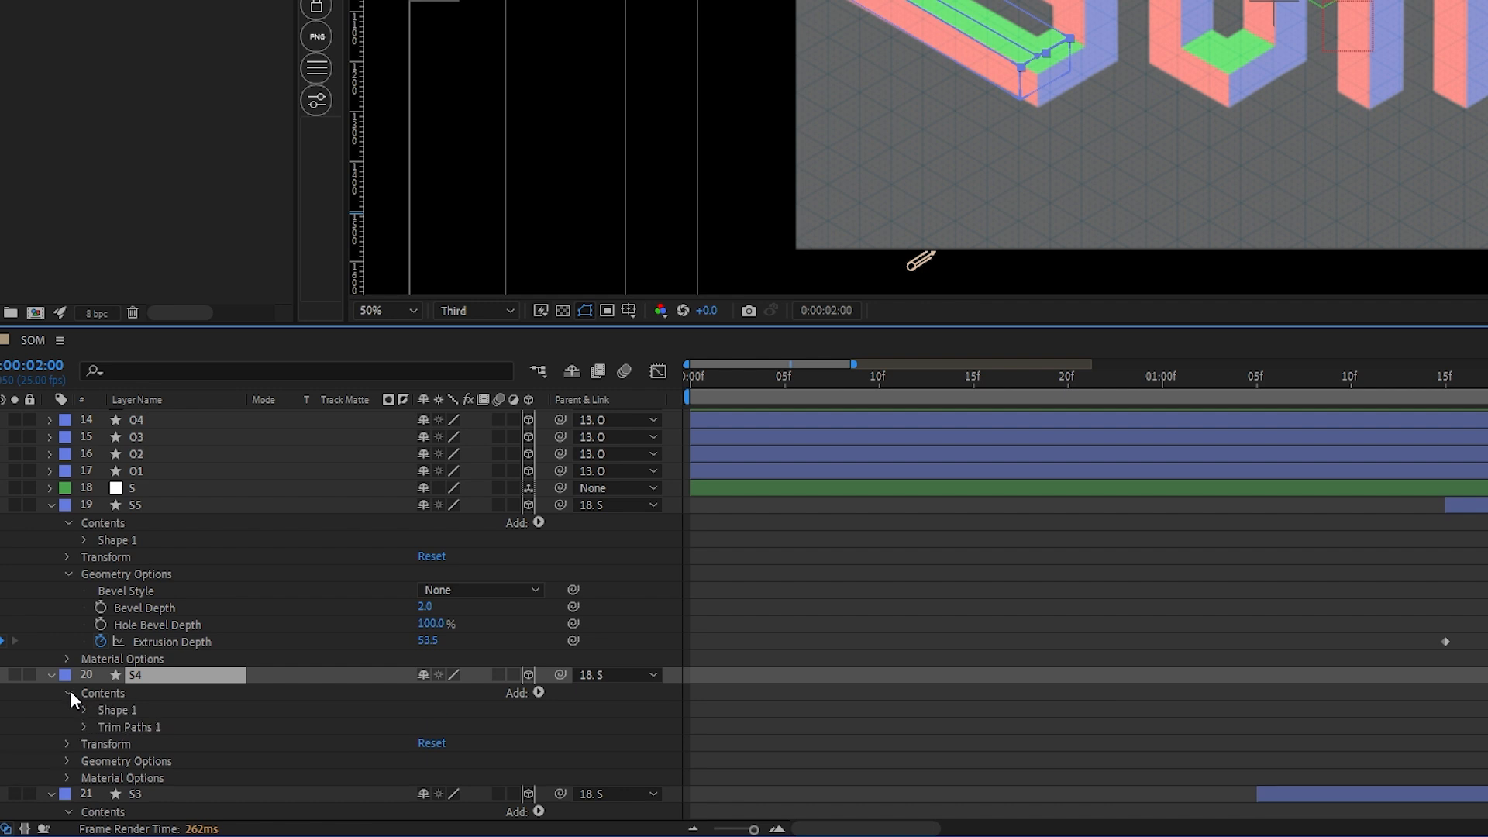
{"action": "key", "text": "comma"}
{"action": "left_click", "coordinate": [84, 727]}
{"action": "left_click_drag", "start_coordinate": [426, 743], "coordinate": [565, 740]}
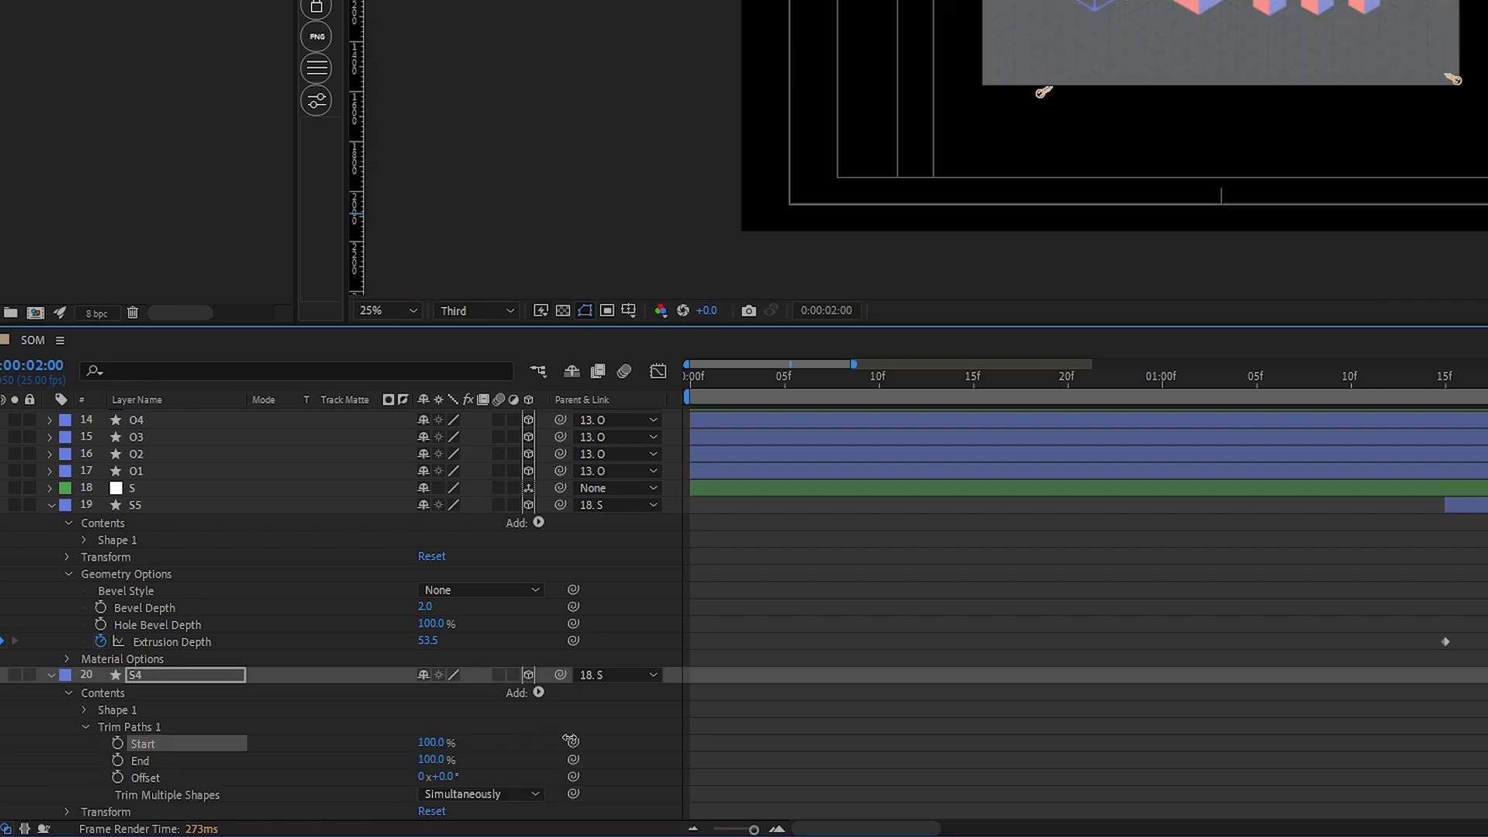
{"action": "left_click", "coordinate": [117, 743]}
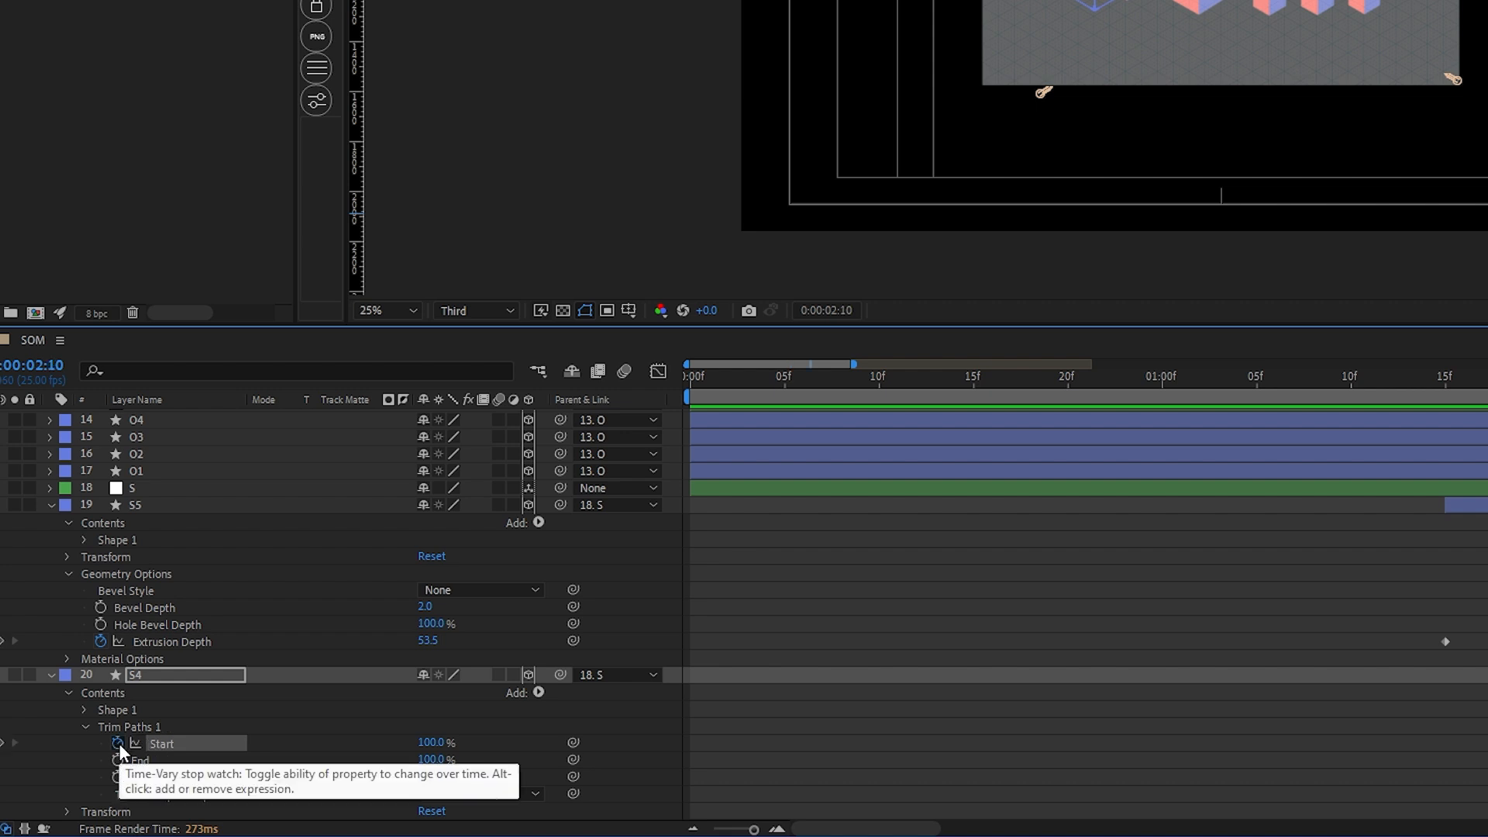
Adjust the Start value of S4's Trim Paths and set it to 90%.
{"action": "mouse_move", "coordinate": [431, 744]}
{"action": "left_mouse_down"}
{"action": "mouse_move", "coordinate": [409, 743]}
{"action": "mouse_move", "coordinate": [437, 744]}
{"action": "left_mouse_up"}
{"action": "left_click_drag", "start_coordinate": [260, 781], "coordinate": [299, 781]}
{"action": "left_click_drag", "start_coordinate": [307, 781], "coordinate": [328, 782]}
{"action": "left_click", "coordinate": [266, 782]}
{"action": "type", "text": "90"}
{"action": "key", "text": "Return"}
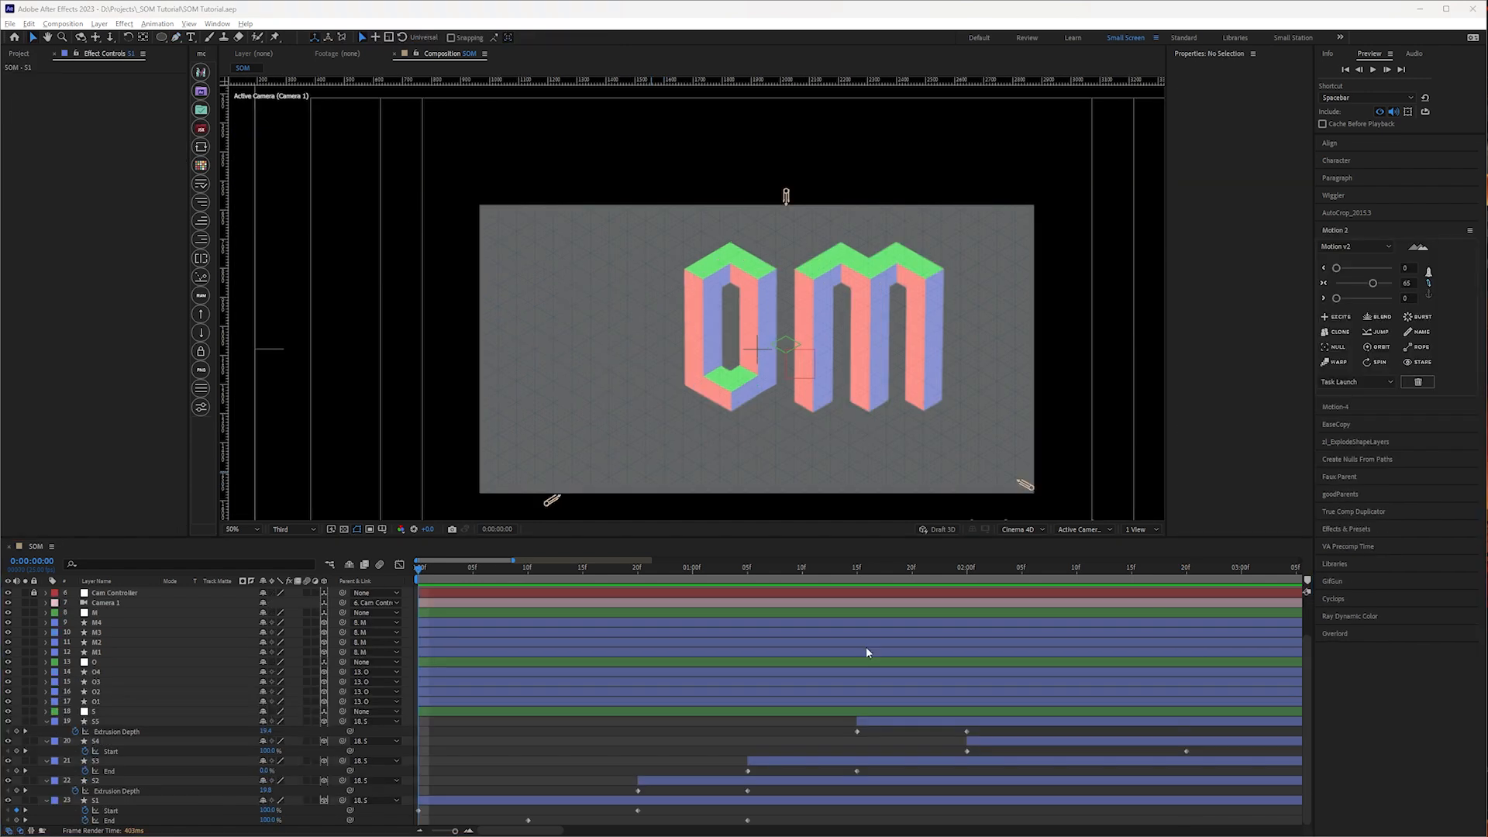
Ease S1's first Trim Paths Start keyframe with a Motion 2 ease of 67 and preview the S animation.
{"action": "key", "text": "space"}
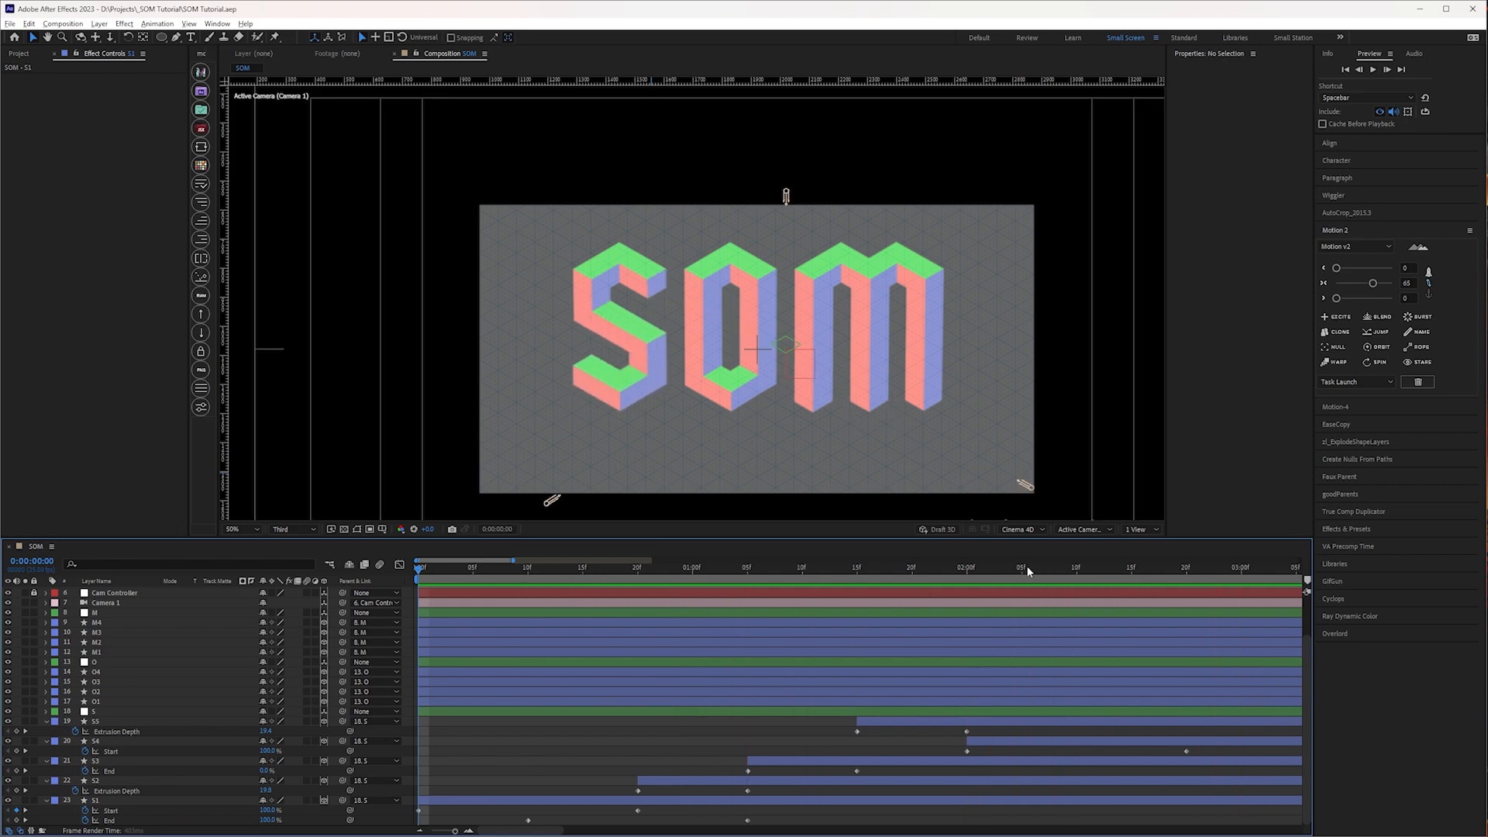
{"action": "key", "text": "space"}
{"action": "left_click_drag", "start_coordinate": [531, 598], "coordinate": [416, 612]}
{"action": "key", "text": "comma"}
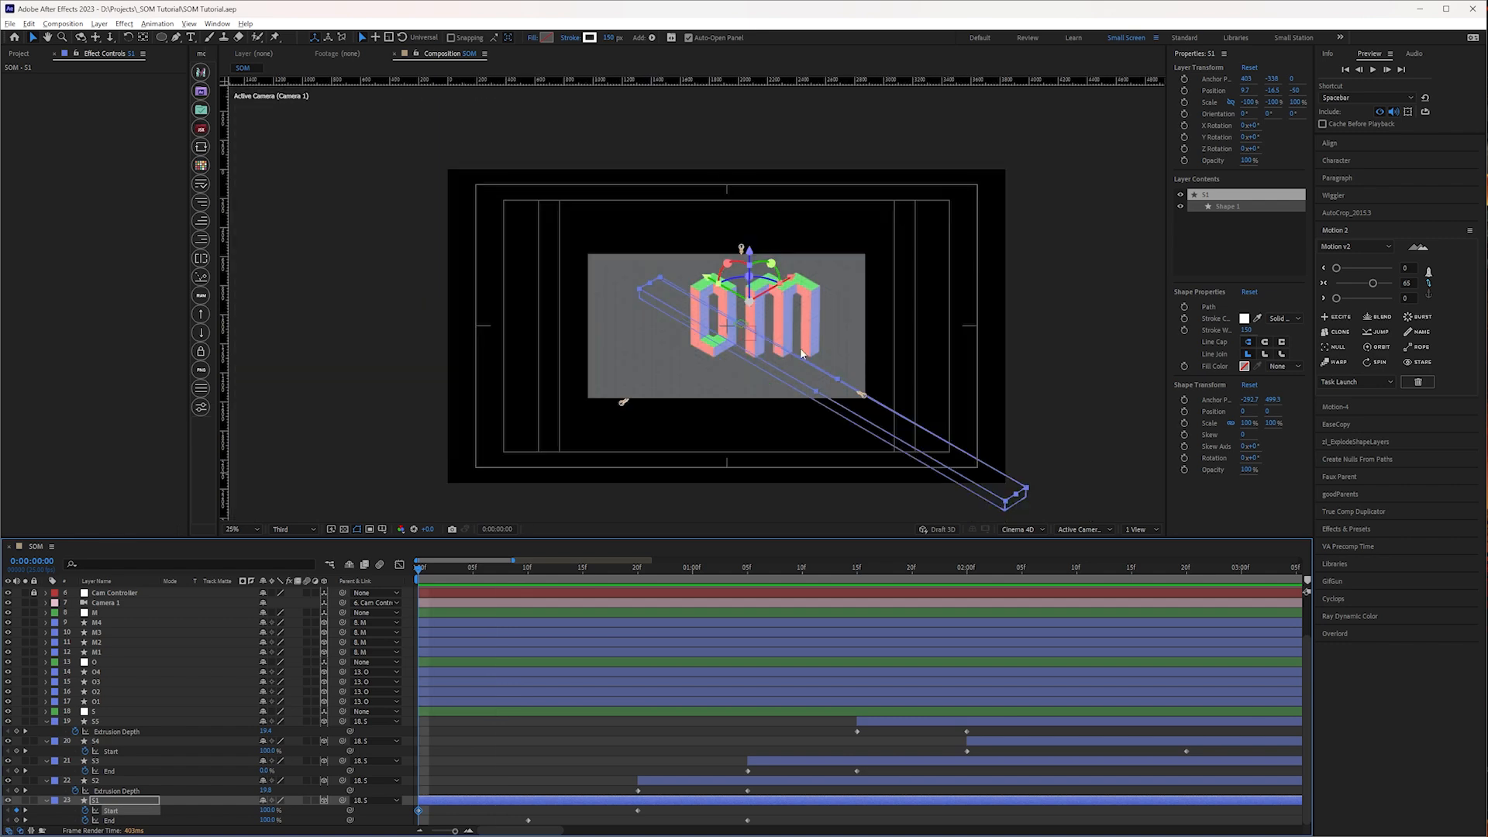
{"action": "left_click", "coordinate": [1371, 273]}
{"action": "key", "text": "space"}
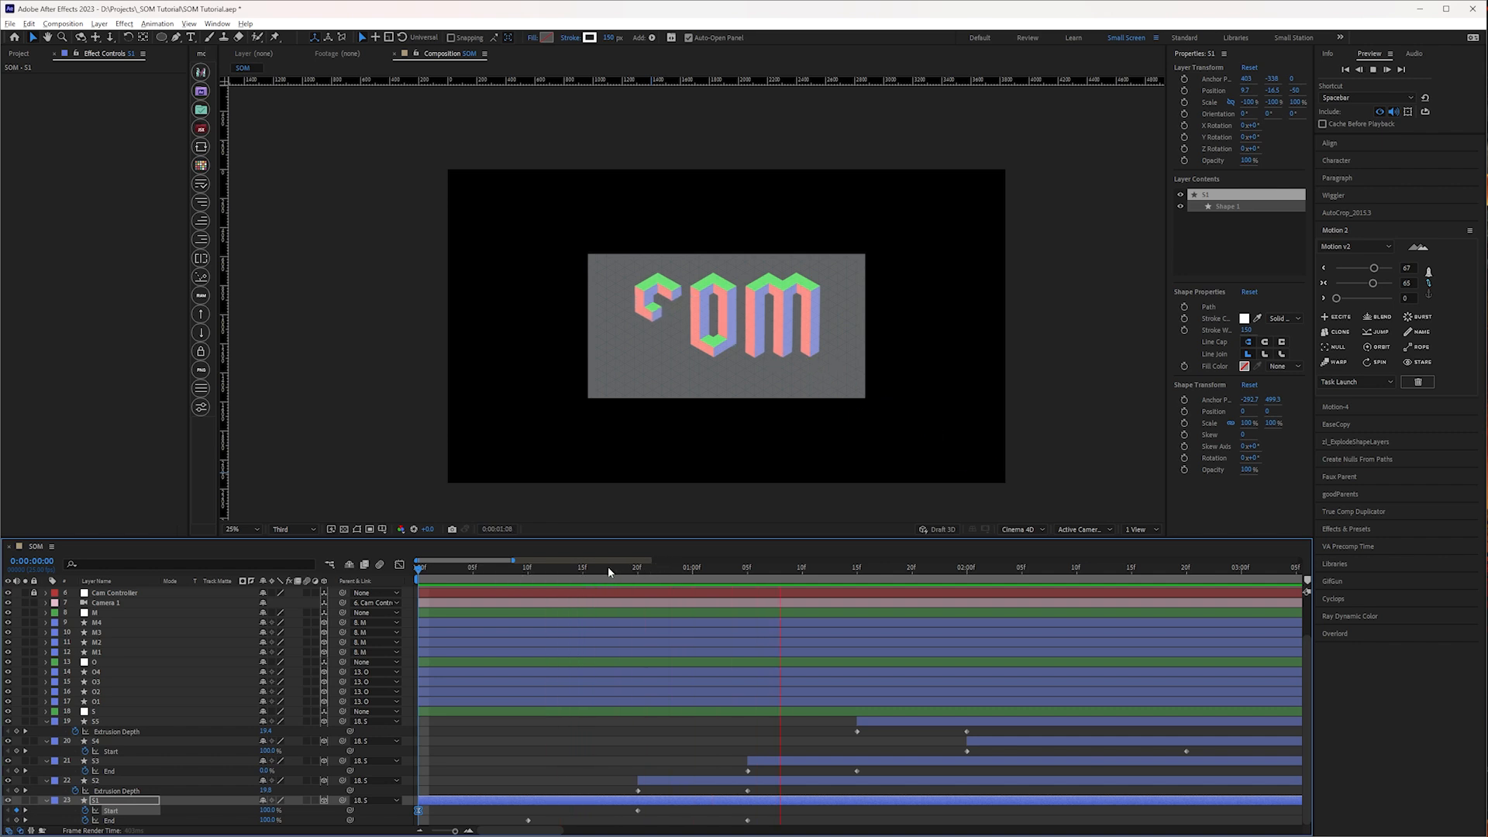
{"action": "key", "text": "space"}
Move S2's ending Extrusion Depth keyframe to 0:00:01:00.
{"action": "left_click_drag", "start_coordinate": [608, 570], "coordinate": [635, 641]}
{"action": "left_click", "coordinate": [678, 782]}
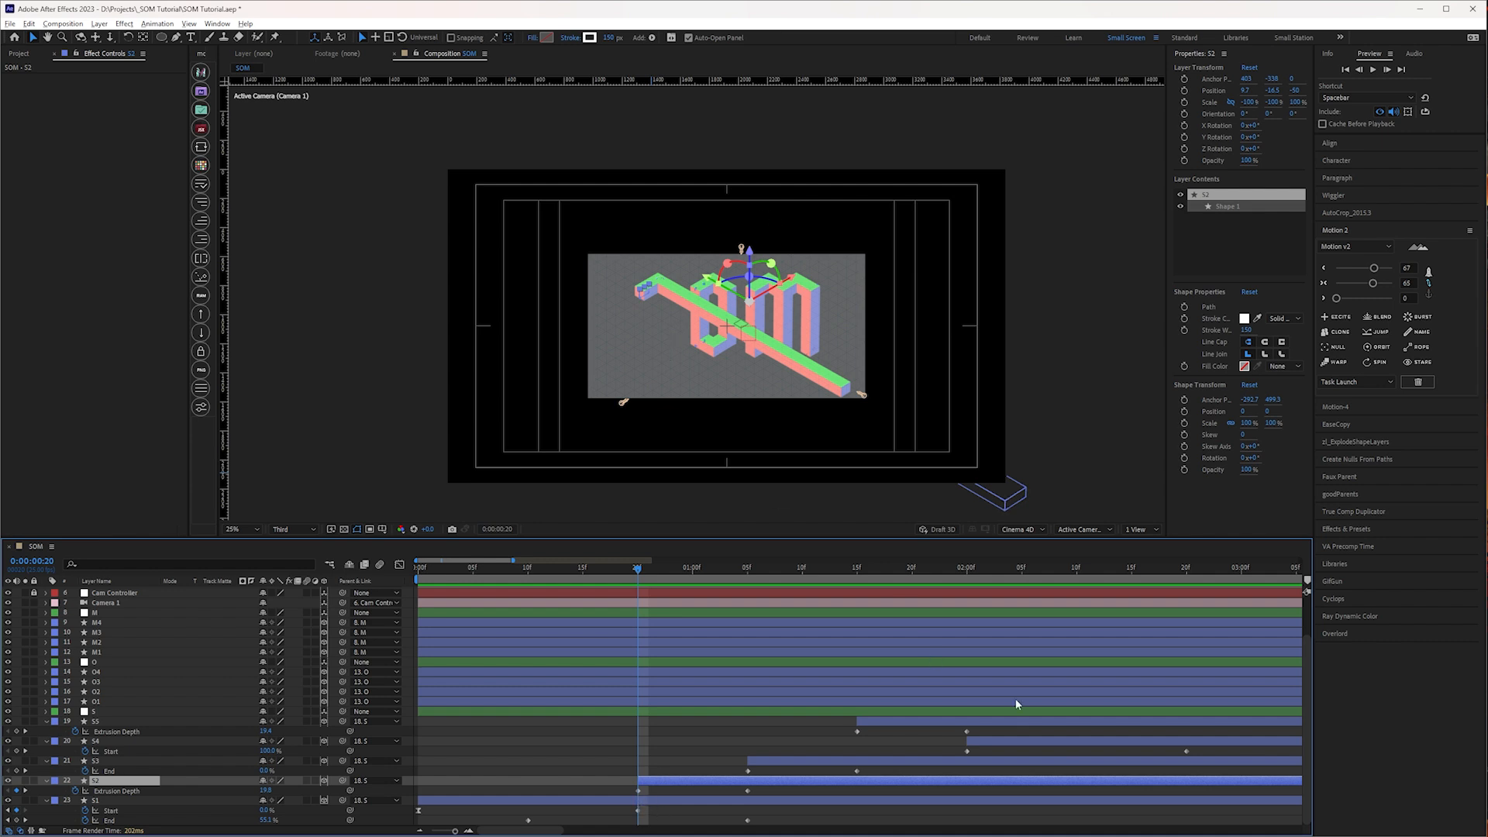
{"action": "left_click", "coordinate": [700, 574]}
{"action": "left_click_drag", "start_coordinate": [704, 620], "coordinate": [649, 634]}
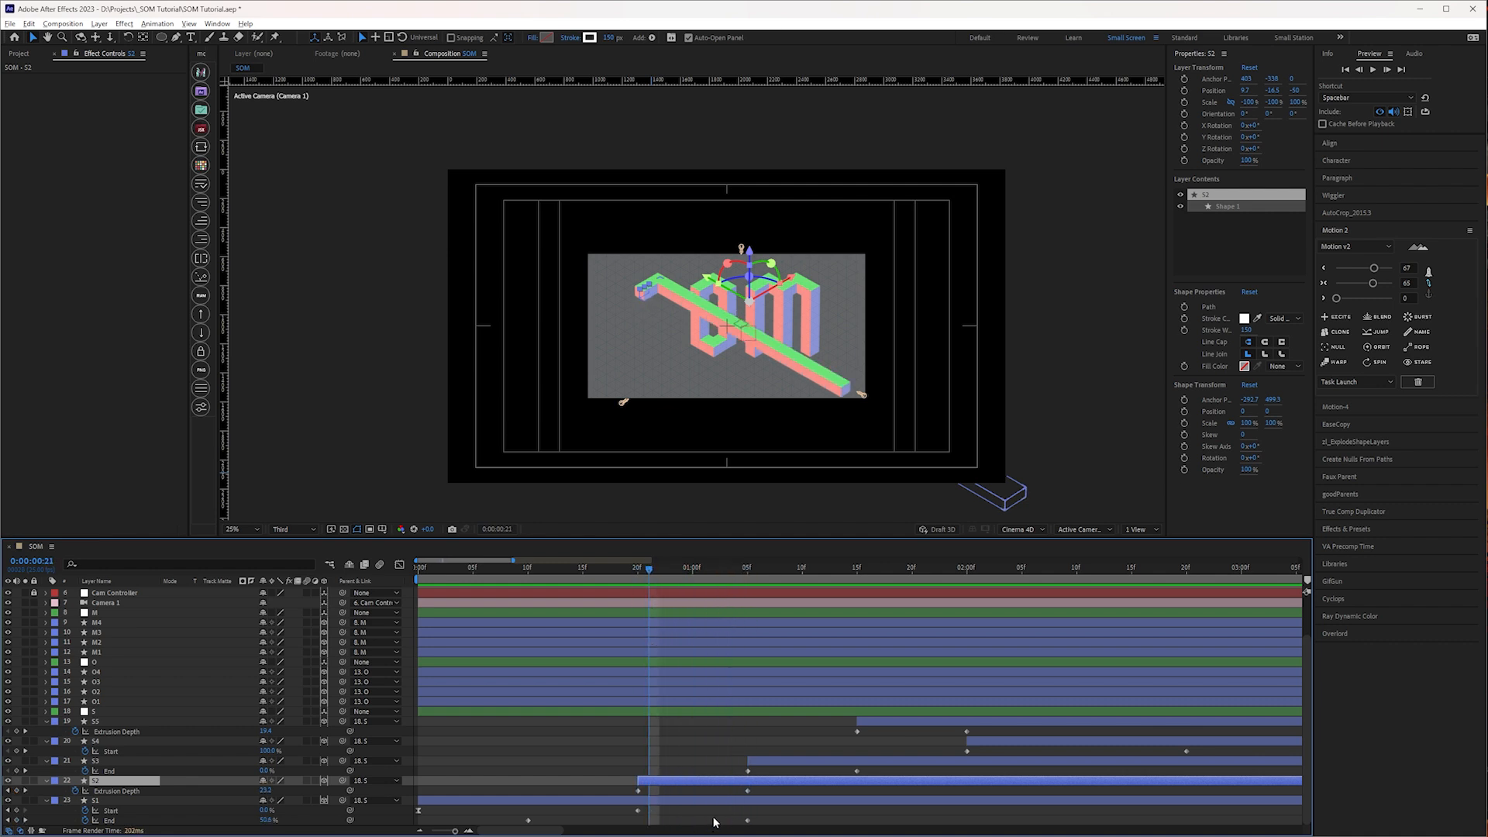
{"action": "key", "text": "Page_Down"}
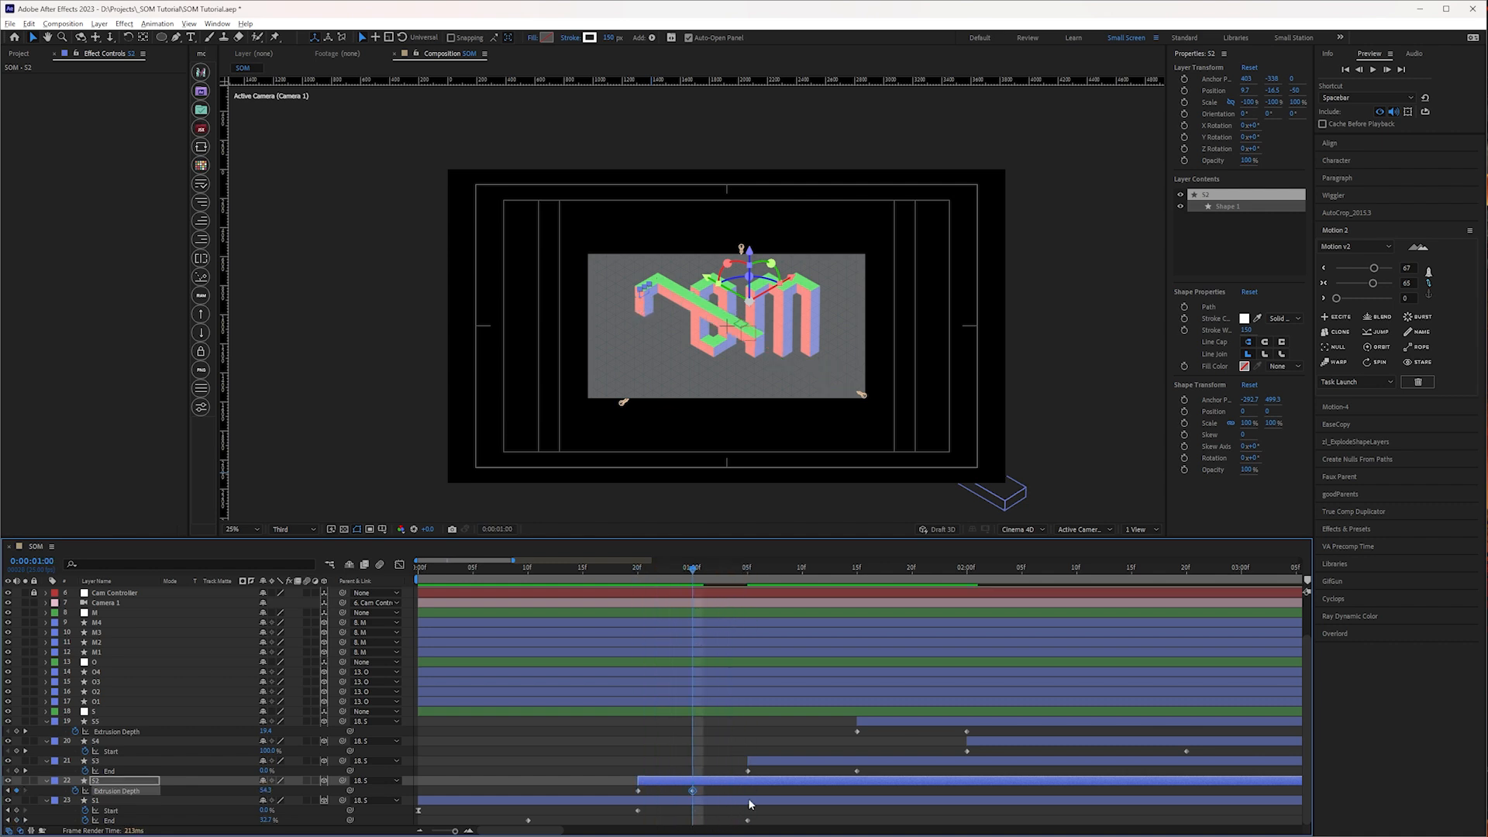
Shift S3, S4 and S5 together five frames earlier so that S3 starts at 0:00:01:00.
{"action": "left_click", "coordinate": [942, 763]}
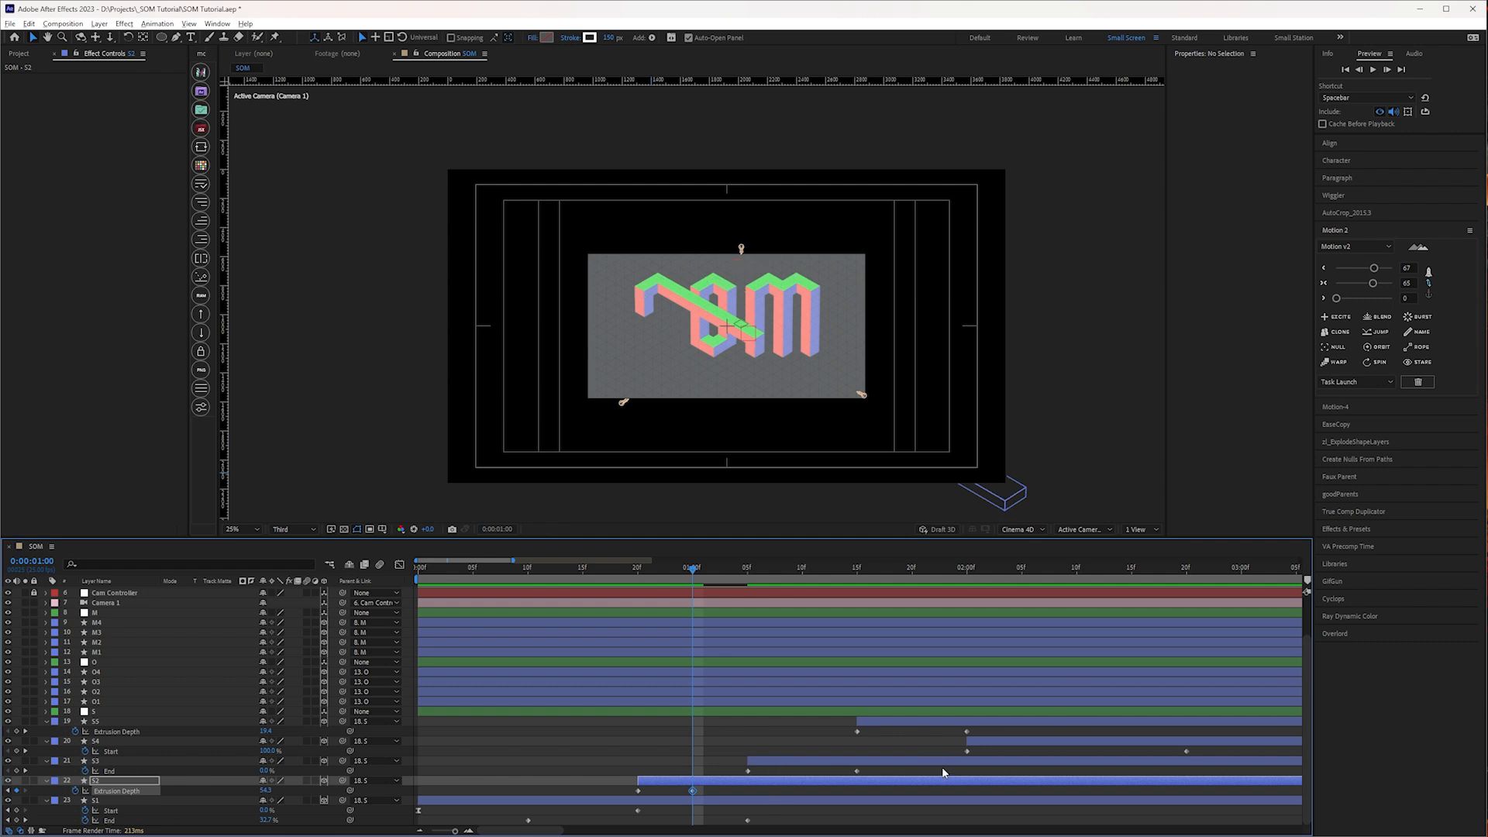
{"action": "left_click", "coordinate": [948, 723], "text": "shift"}
{"action": "left_click_drag", "start_coordinate": [821, 760], "coordinate": [770, 759]}
Move S3's ending Trim Paths End keyframe to 0:00:01:05.
{"action": "key", "text": "Page_Down"}
{"action": "key", "text": "Page_Down"}
Move S5's ending Extrusion Depth keyframe to 0:00:01:10 and start S4 at that same time.
{"action": "key", "text": "Page_Down"}
{"action": "key", "text": "Page_Down"}
{"action": "key", "text": "Page_Down"}
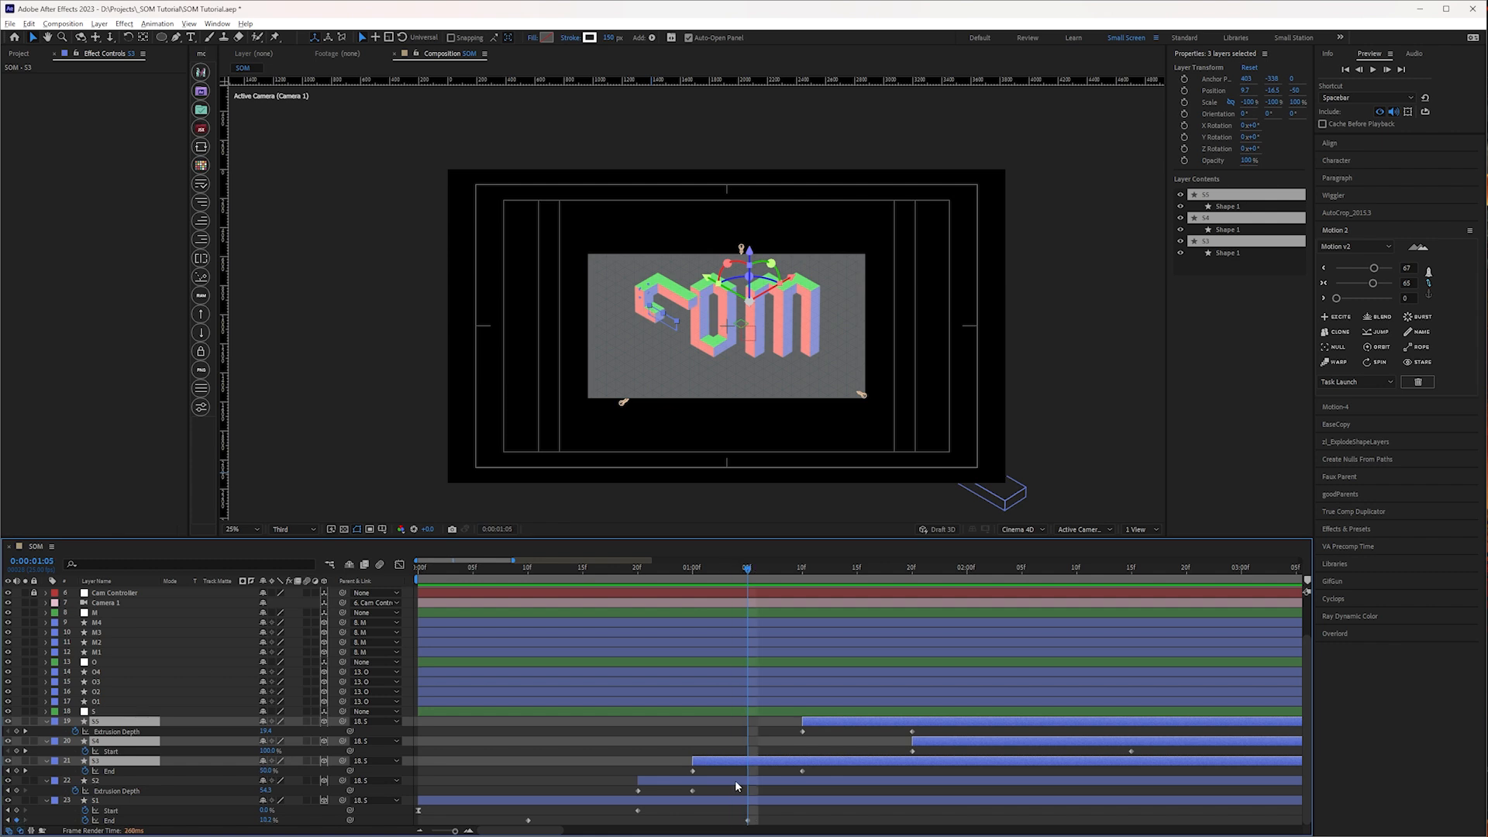
{"action": "left_click_drag", "start_coordinate": [802, 772], "coordinate": [750, 768]}
Shift S4 and S5 together five frames earlier so that S5 starts at 0:00:01:05.
{"action": "left_click", "coordinate": [928, 740]}
{"action": "left_click", "coordinate": [931, 722], "text": "shift"}
{"action": "left_click_drag", "start_coordinate": [947, 724], "coordinate": [900, 721]}
{"action": "key", "text": "Page_Down"}
{"action": "key", "text": "Page_Down"}
{"action": "key", "text": "Page_Down"}
{"action": "key", "text": "Page_Down"}
{"action": "key", "text": "Page_Down"}
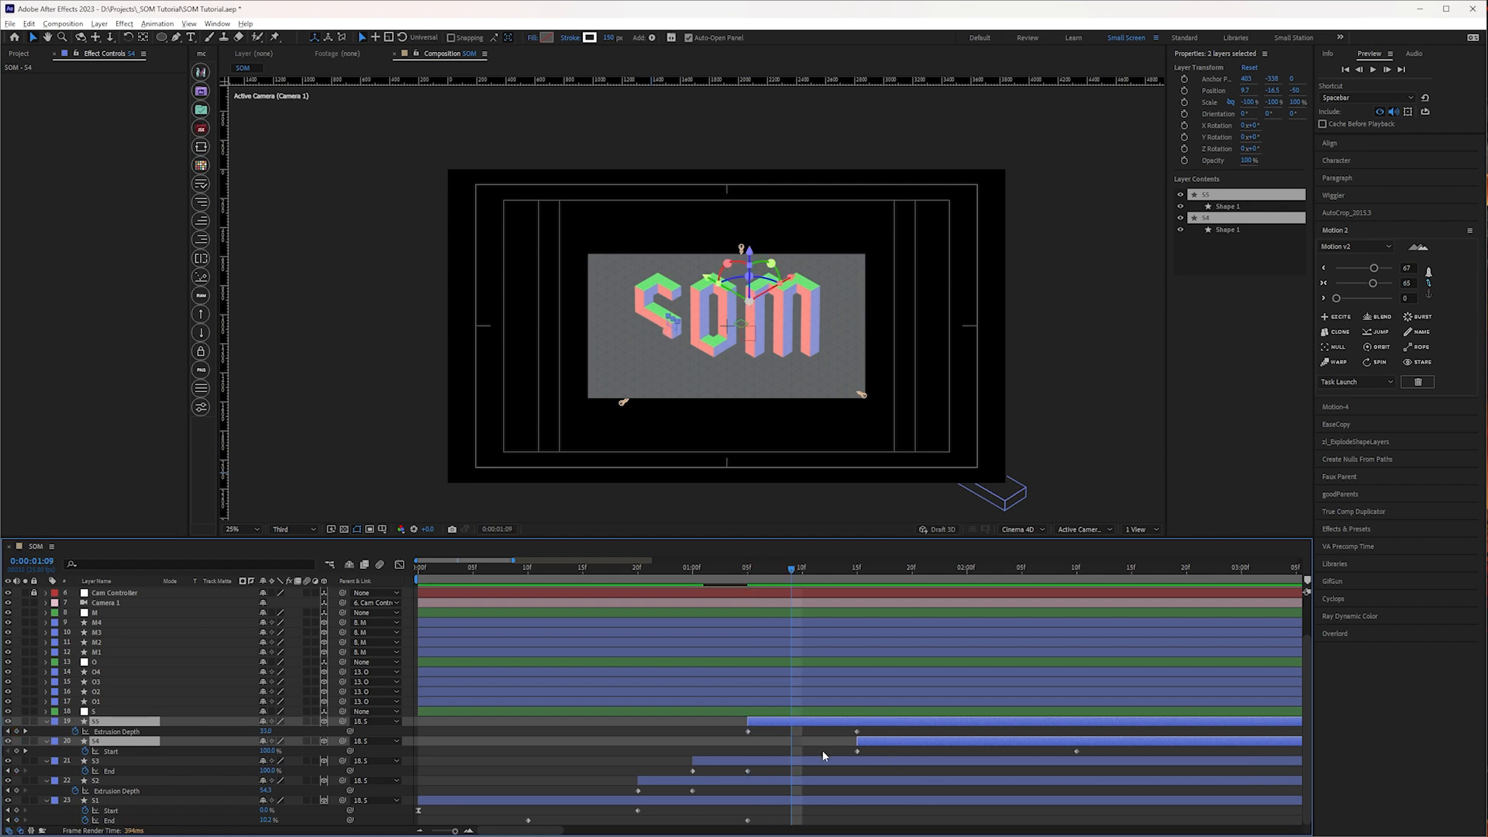
{"action": "mouse_move", "coordinate": [857, 732]}
{"action": "left_mouse_down"}
{"action": "mouse_move", "coordinate": [804, 732]}
{"action": "mouse_move", "coordinate": [870, 743]}
{"action": "mouse_move", "coordinate": [830, 743]}
{"action": "left_mouse_up"}
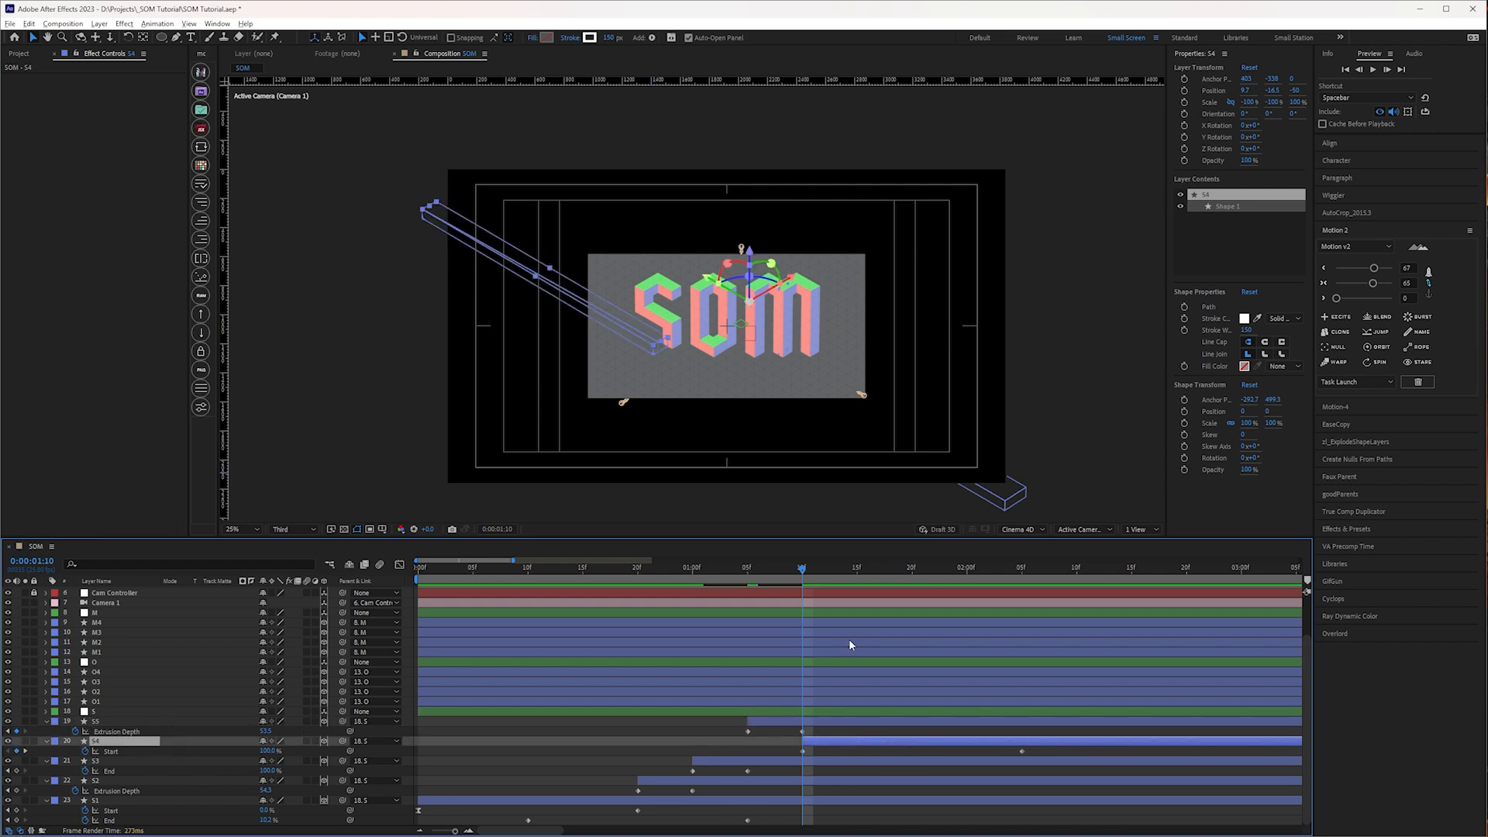
Move S4's ending Trim Paths Start keyframe to 0:00:01:20 and ease it with Motion 2 at about 63.
{"action": "key", "text": "shift+Page_Down"}
{"action": "key", "text": "shift+Page_Down"}
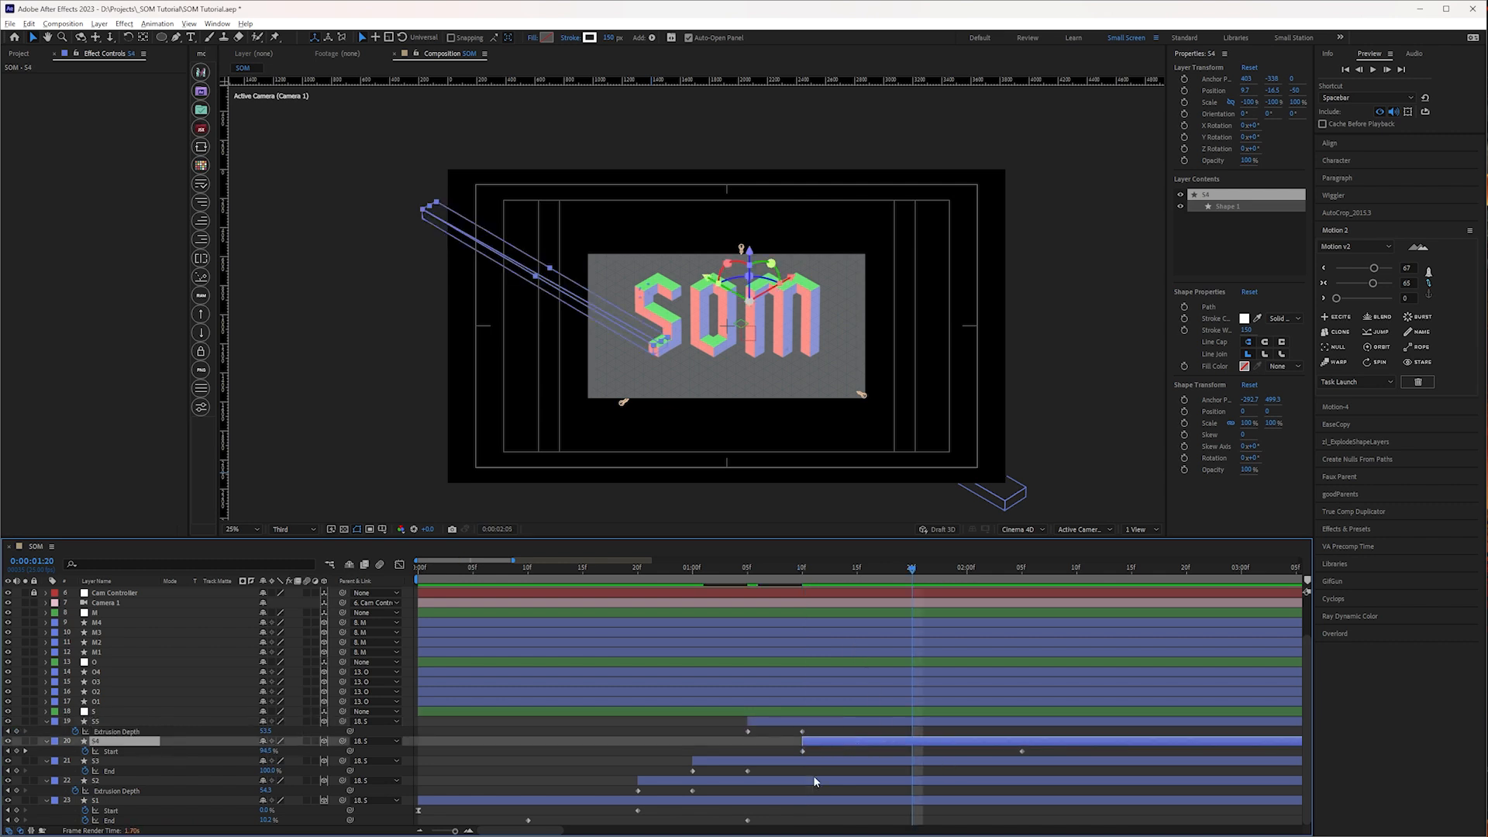
{"action": "key", "text": "shift+Page_Up"}
{"action": "left_click_drag", "start_coordinate": [1020, 750], "coordinate": [914, 751]}
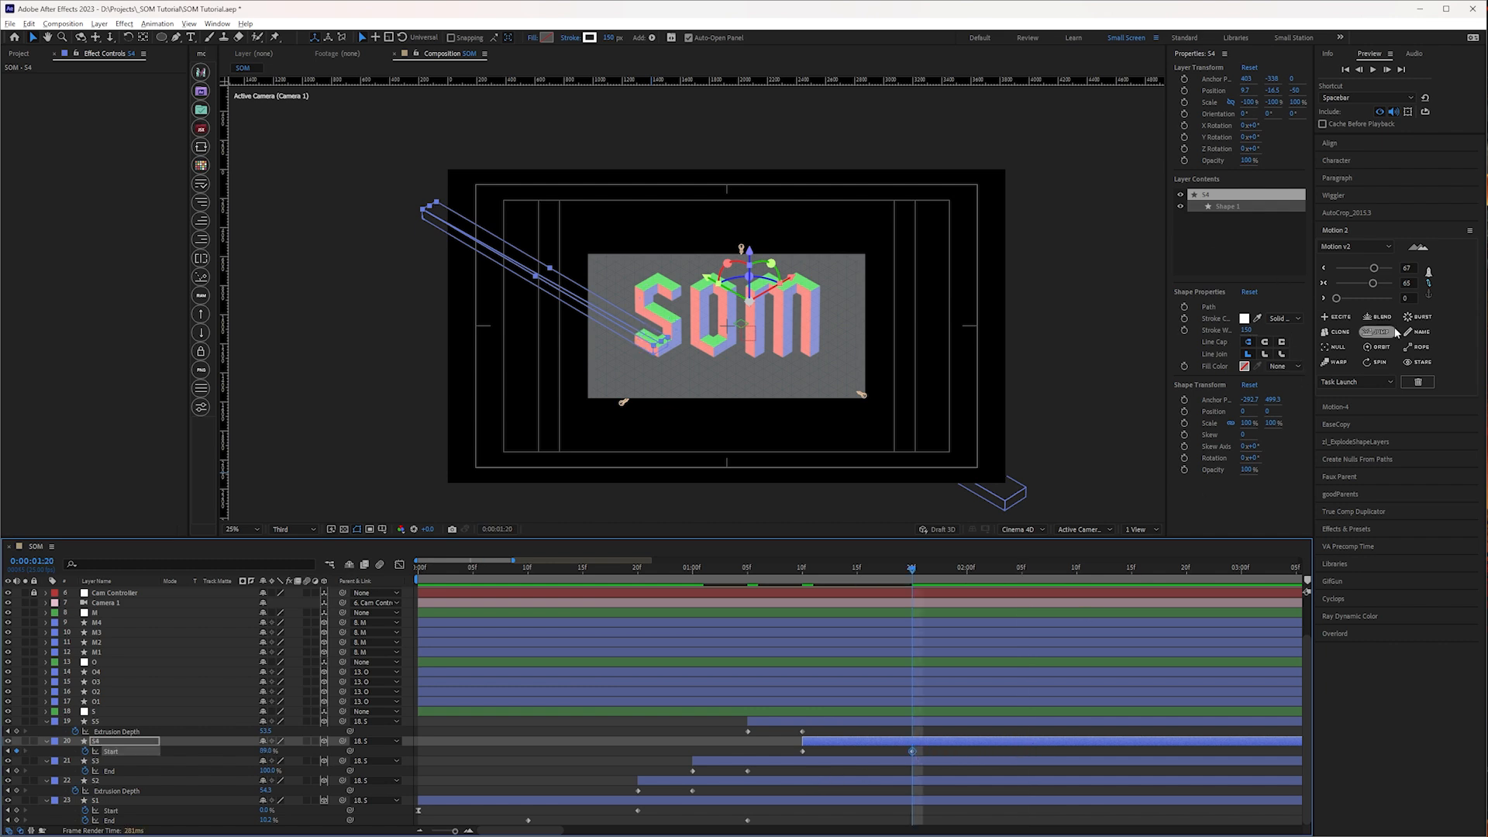
{"action": "left_click_drag", "start_coordinate": [1336, 298], "coordinate": [1368, 298]}
Ease both of S1's Trim Paths End keyframes with Motion 2 at 65 and preview the animation.
{"action": "left_click_drag", "start_coordinate": [465, 597], "coordinate": [606, 696]}
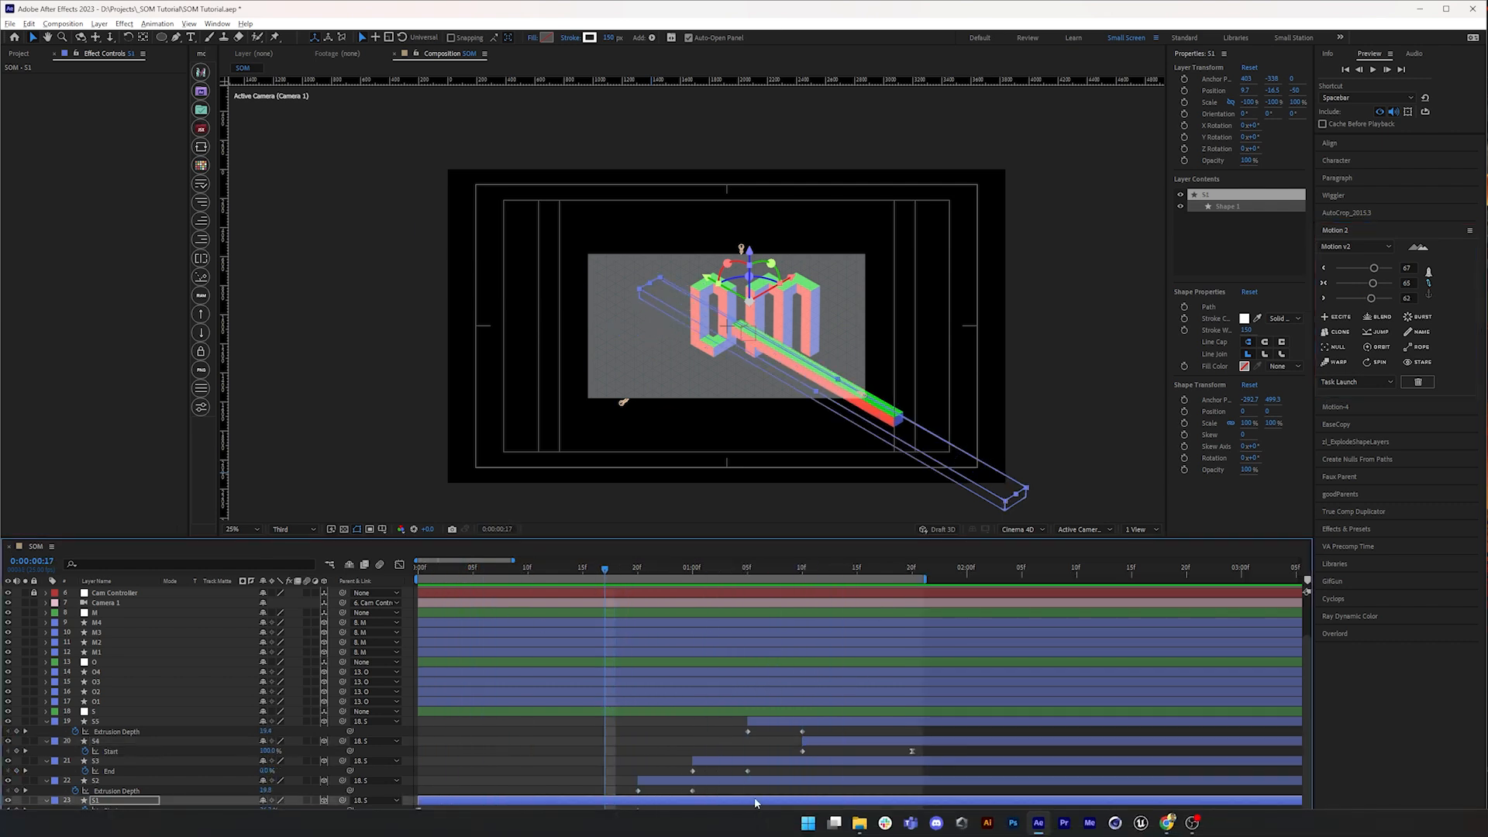
{"action": "left_click_drag", "start_coordinate": [767, 821], "coordinate": [522, 820]}
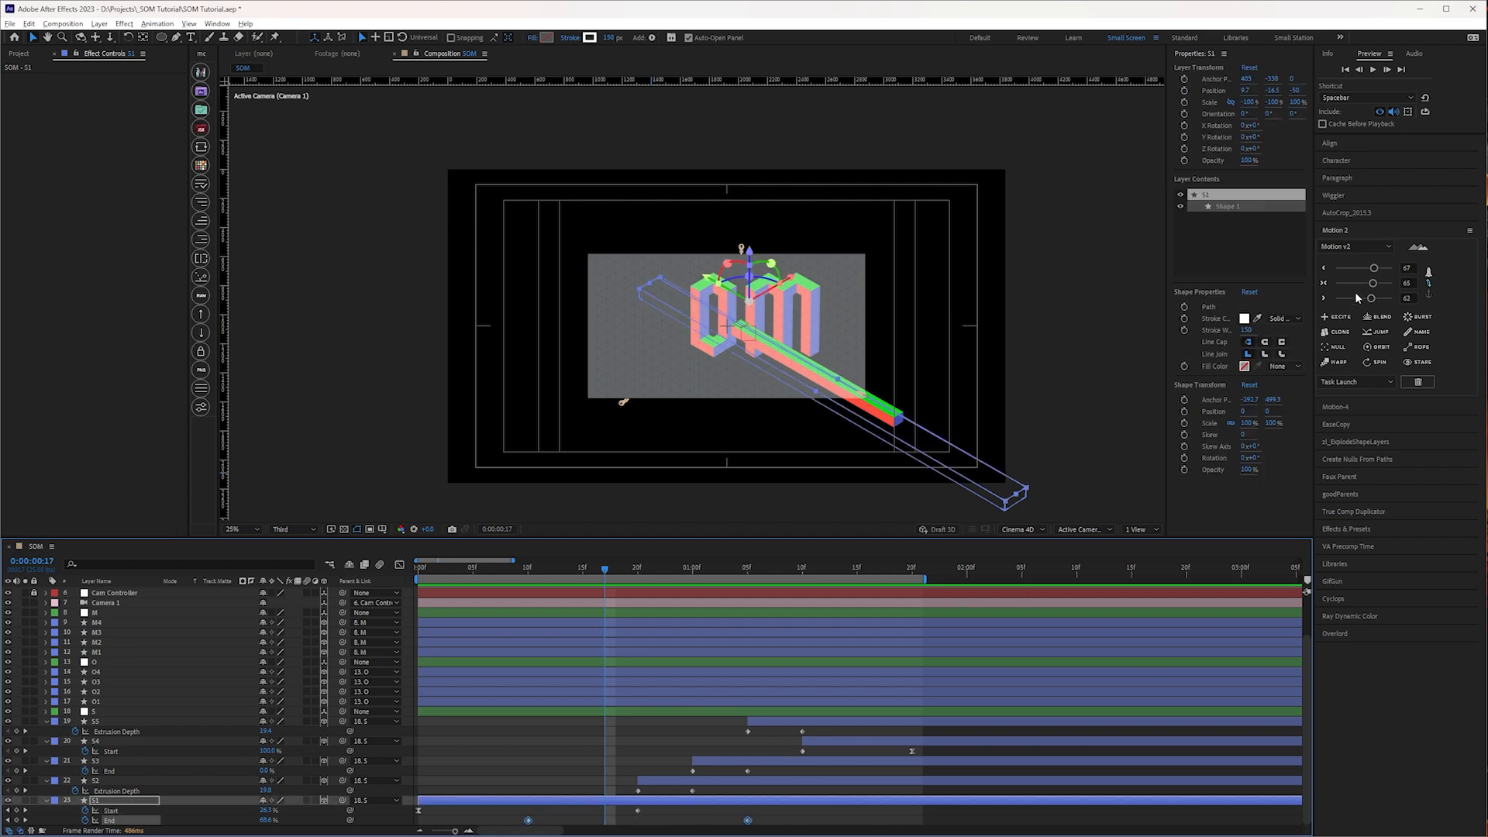
{"action": "left_click", "coordinate": [1378, 285]}
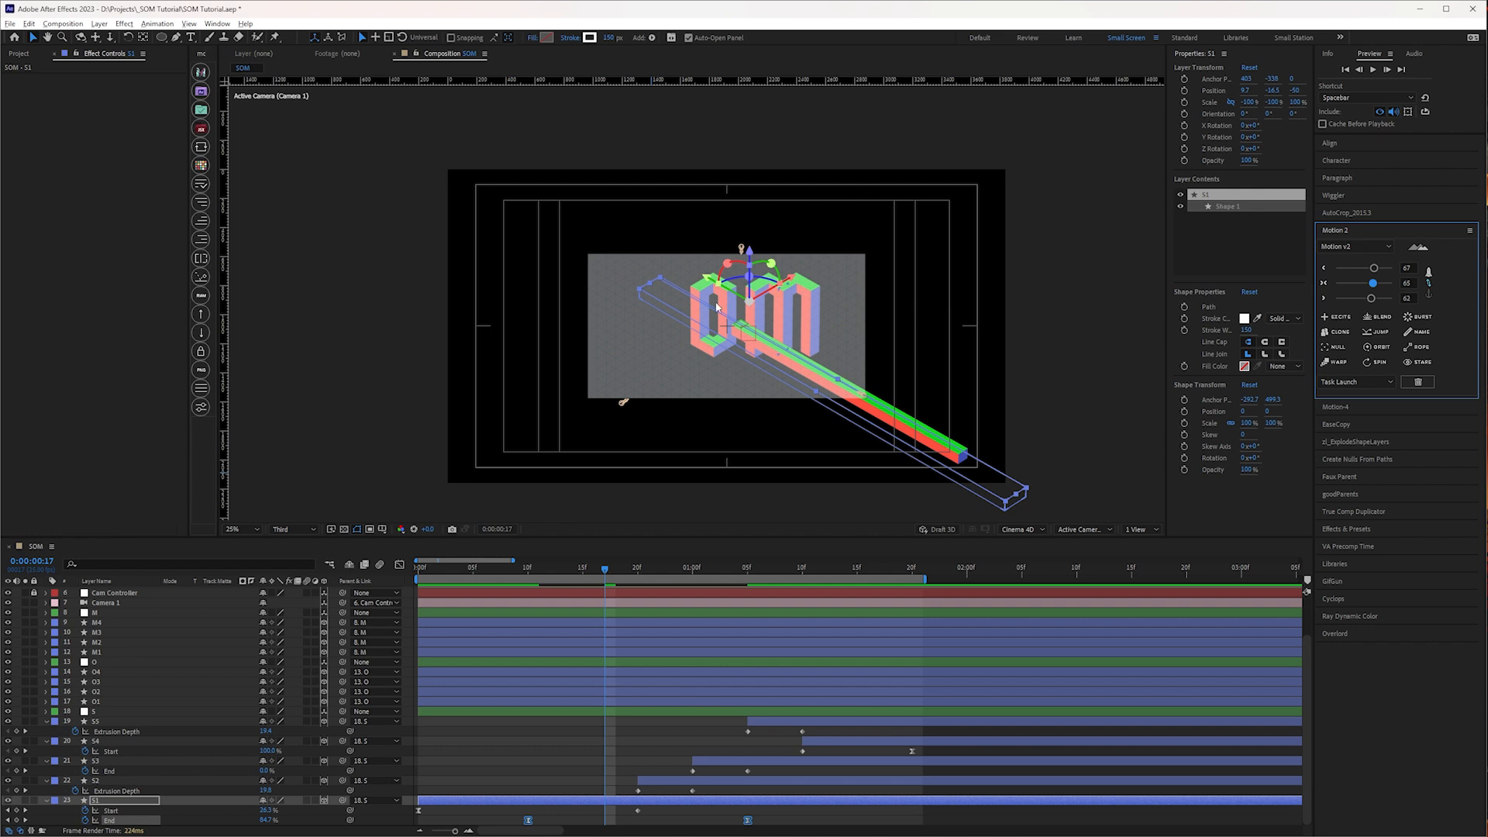
{"action": "key", "text": "space"}
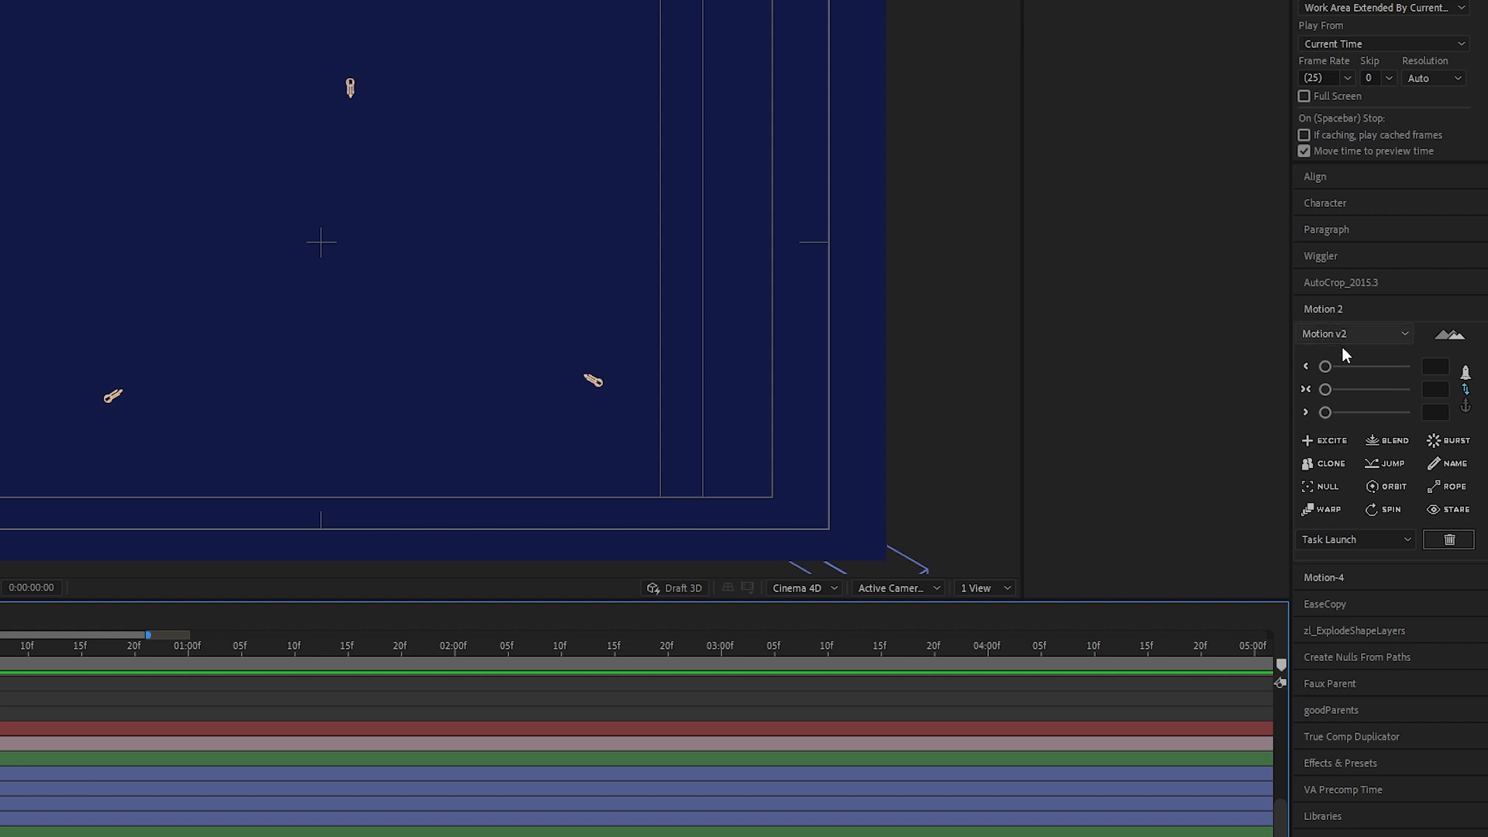
{"action": "left_click", "coordinate": [1345, 577]}
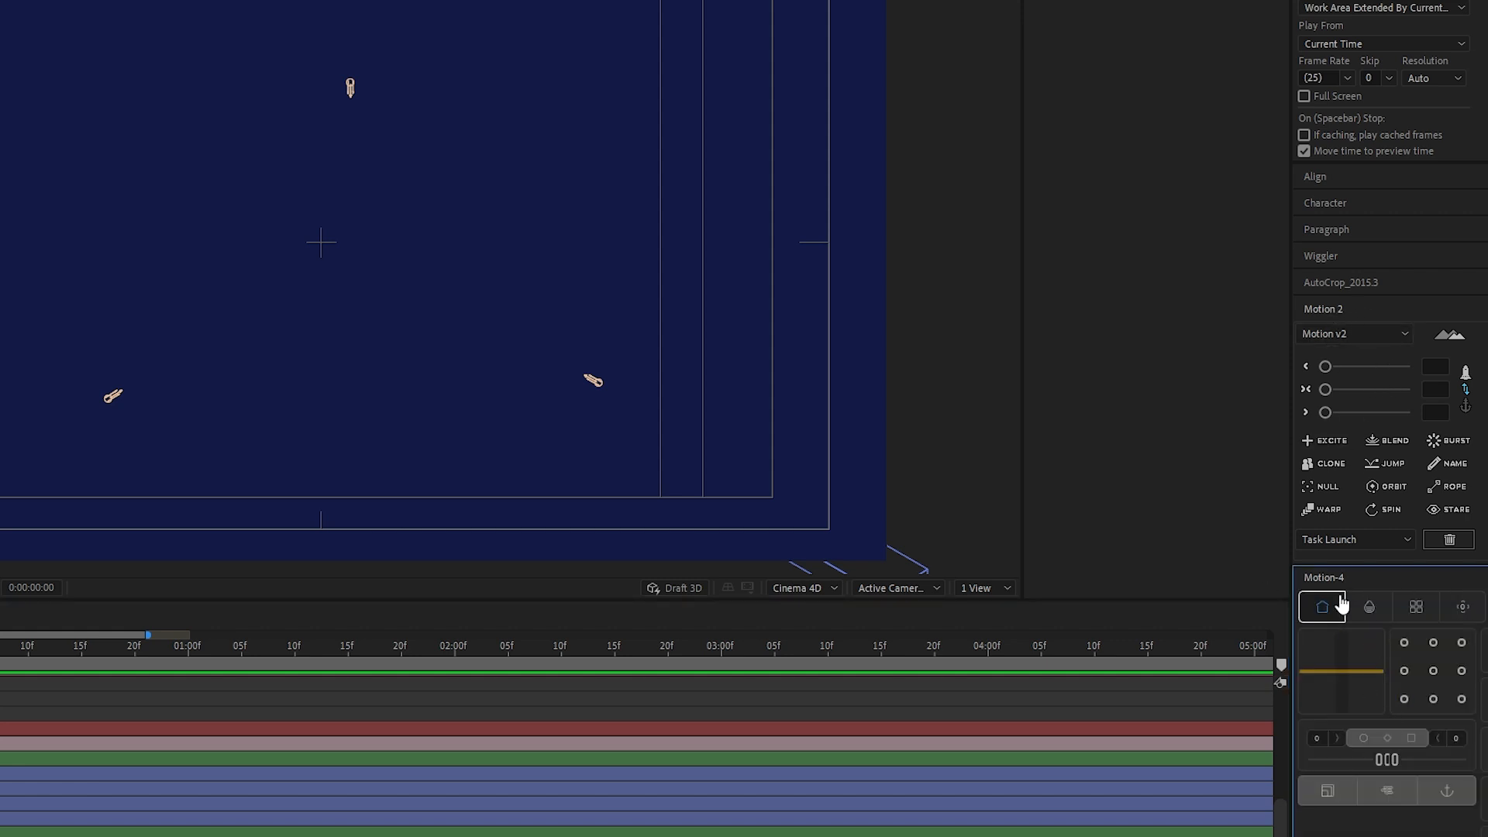
{"action": "left_click", "coordinate": [1370, 578]}
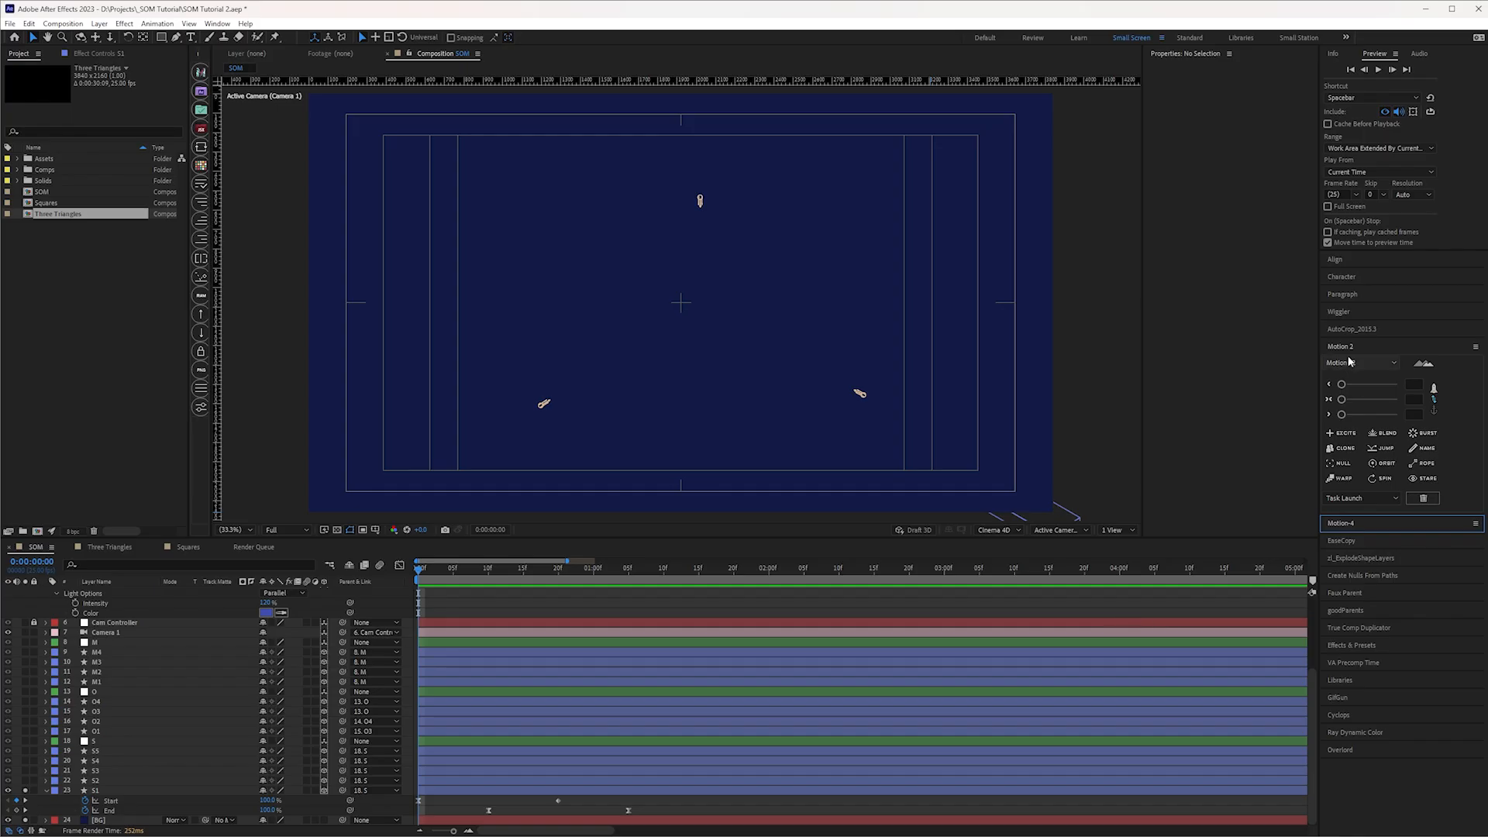
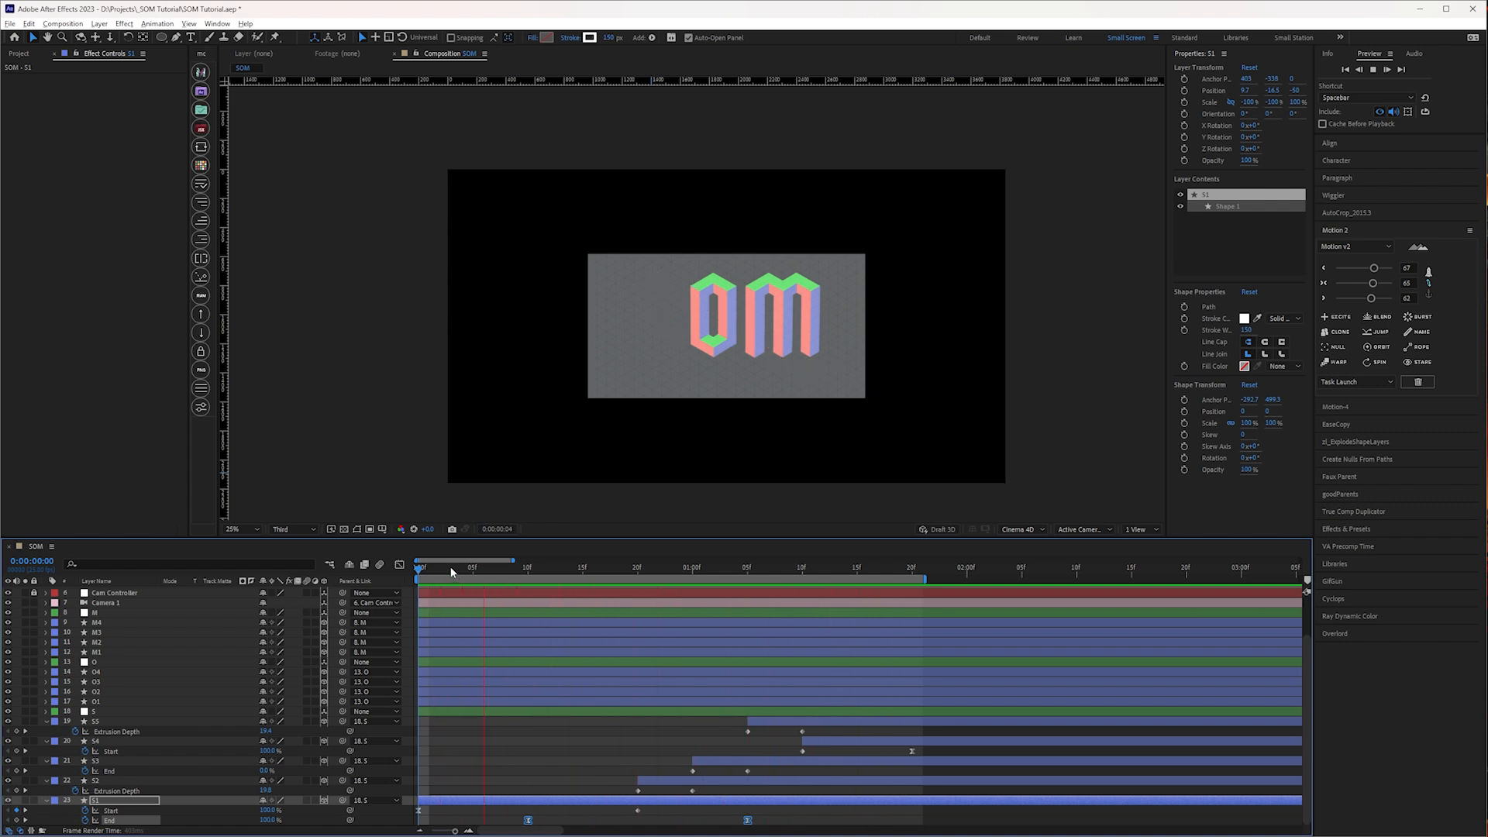
Add Position keyframes to O4 and O3 at 0:00:00:00 and at 0:00:00:20.
{"action": "key", "text": "space"}
{"action": "left_click_drag", "start_coordinate": [435, 570], "coordinate": [368, 612]}
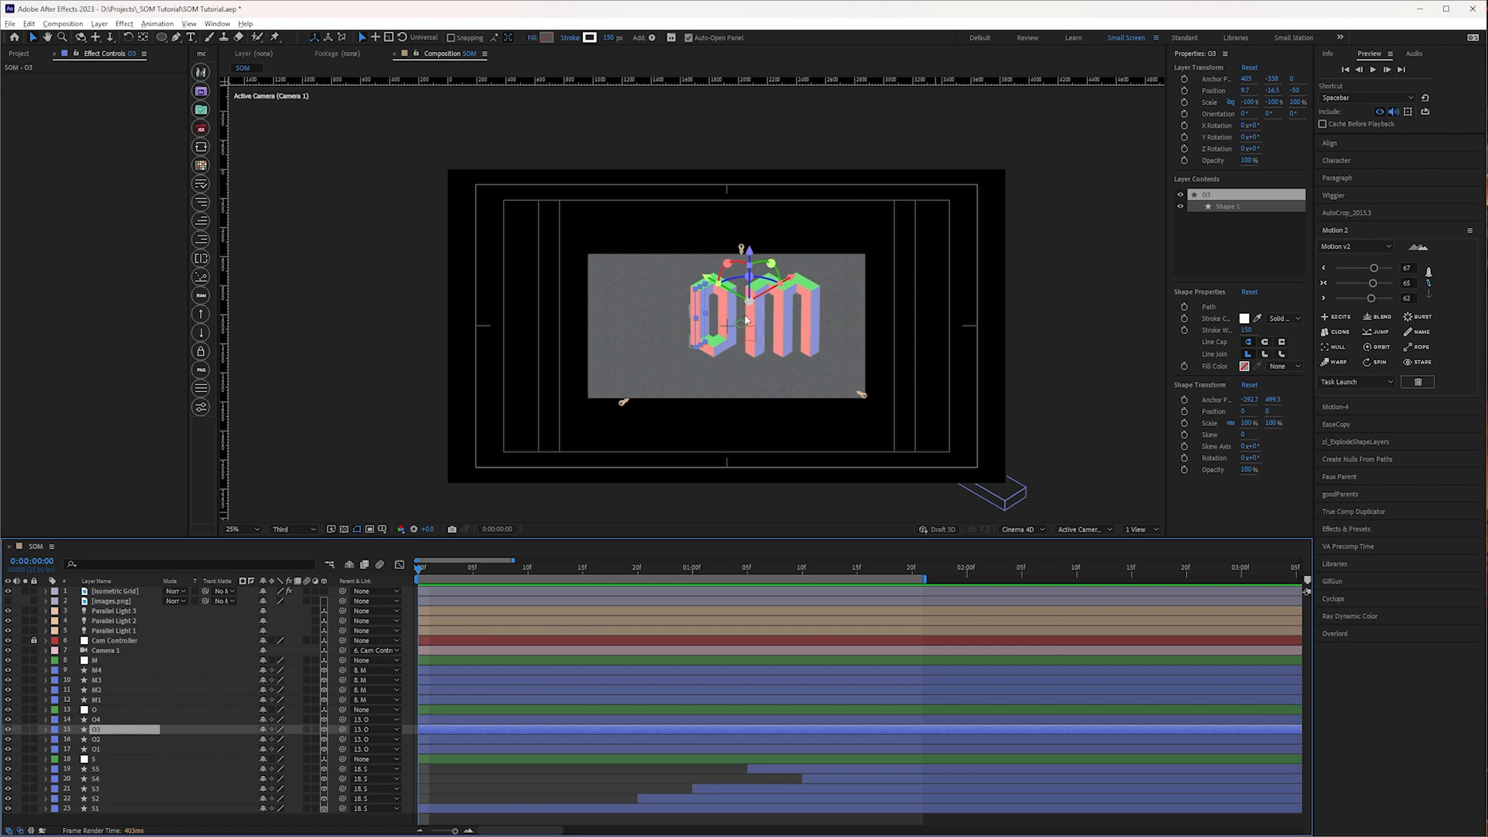
{"action": "left_click", "coordinate": [677, 737], "text": "ctrl"}
{"action": "left_click", "coordinate": [677, 738], "text": "ctrl"}
{"action": "left_click", "coordinate": [696, 719], "text": "ctrl"}
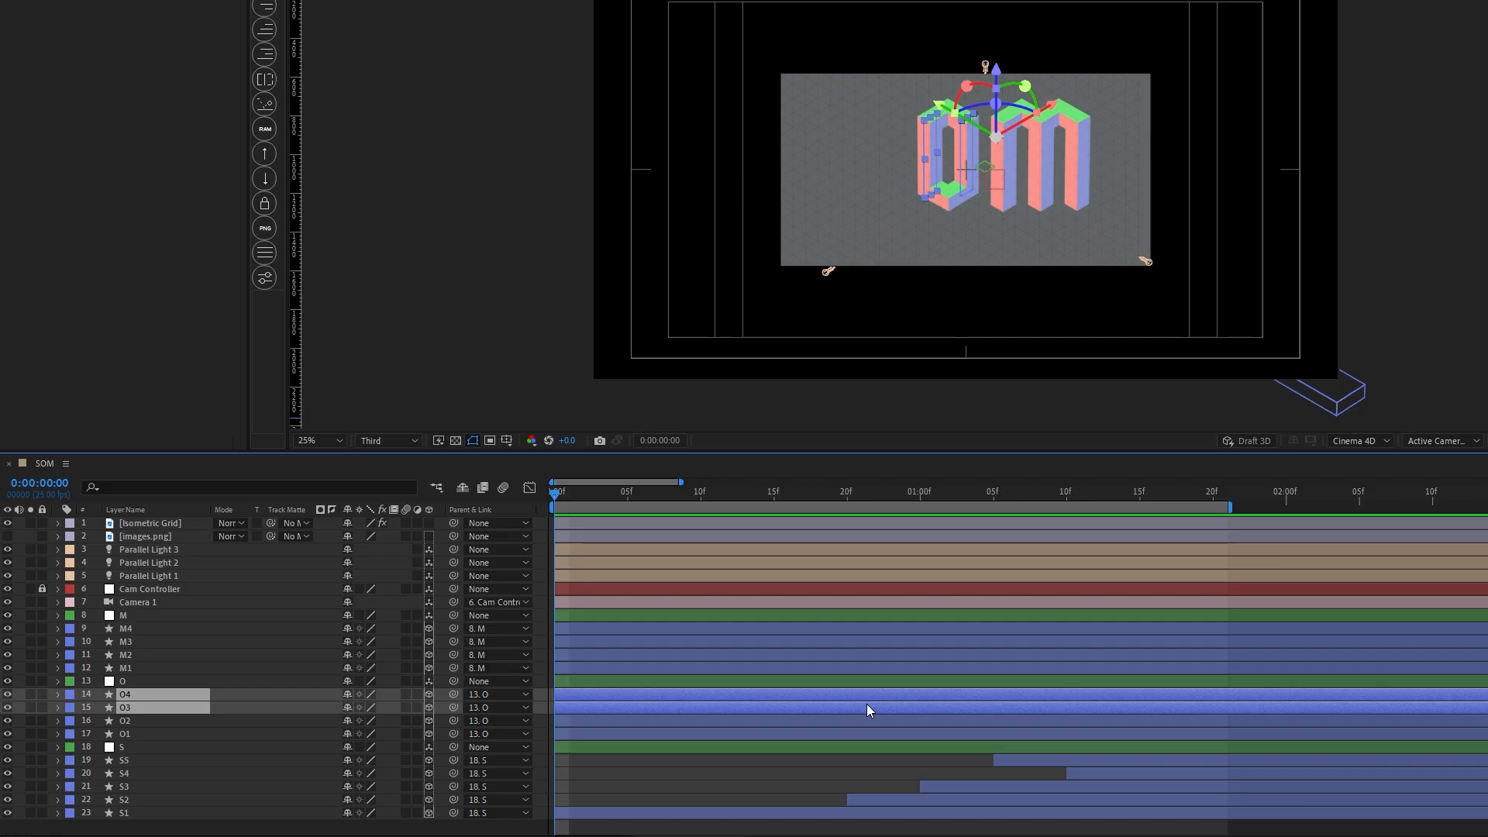
{"action": "key", "text": "p"}
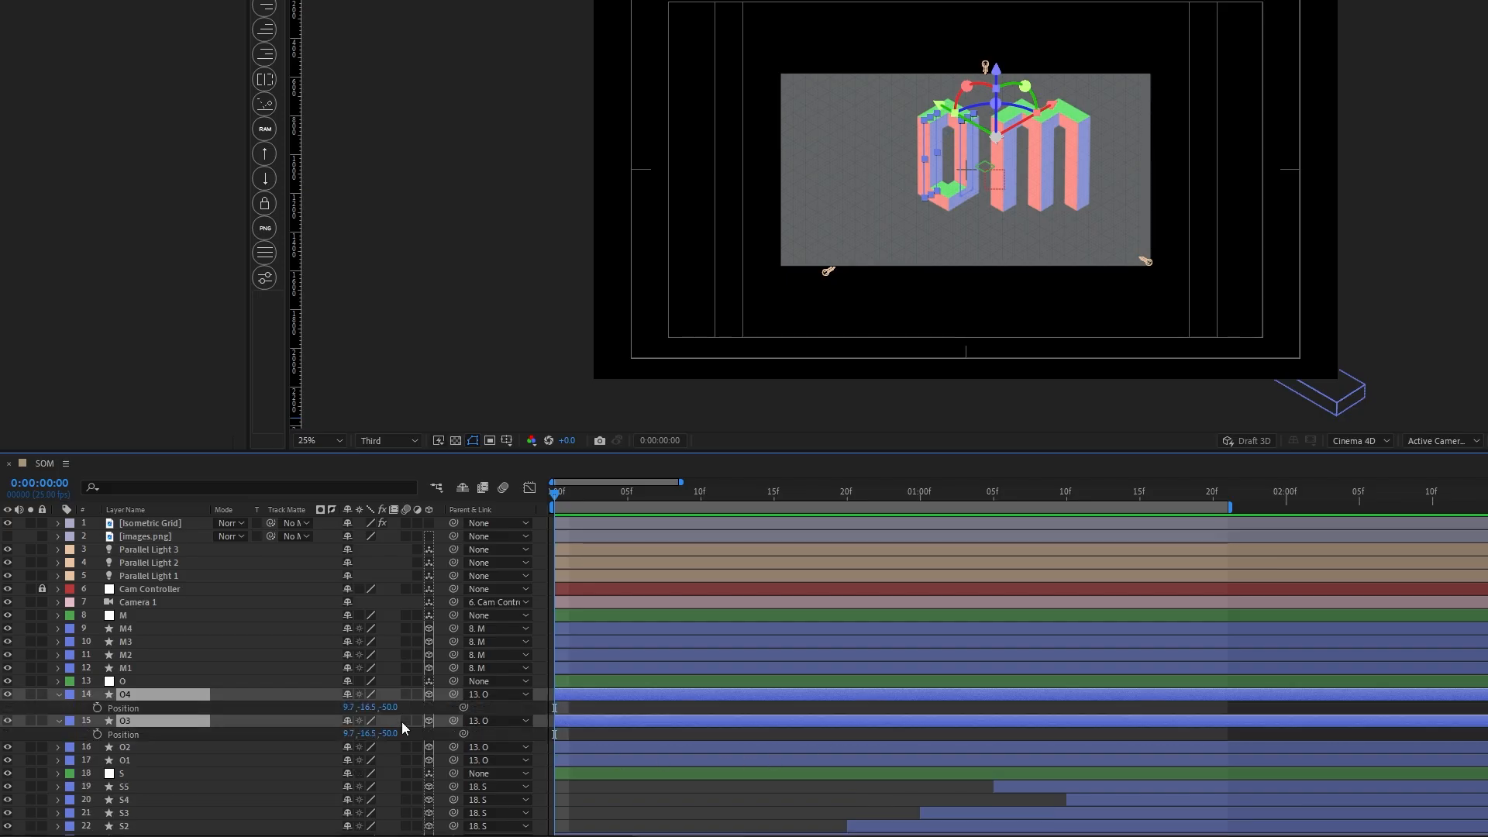
{"action": "left_click", "coordinate": [96, 707]}
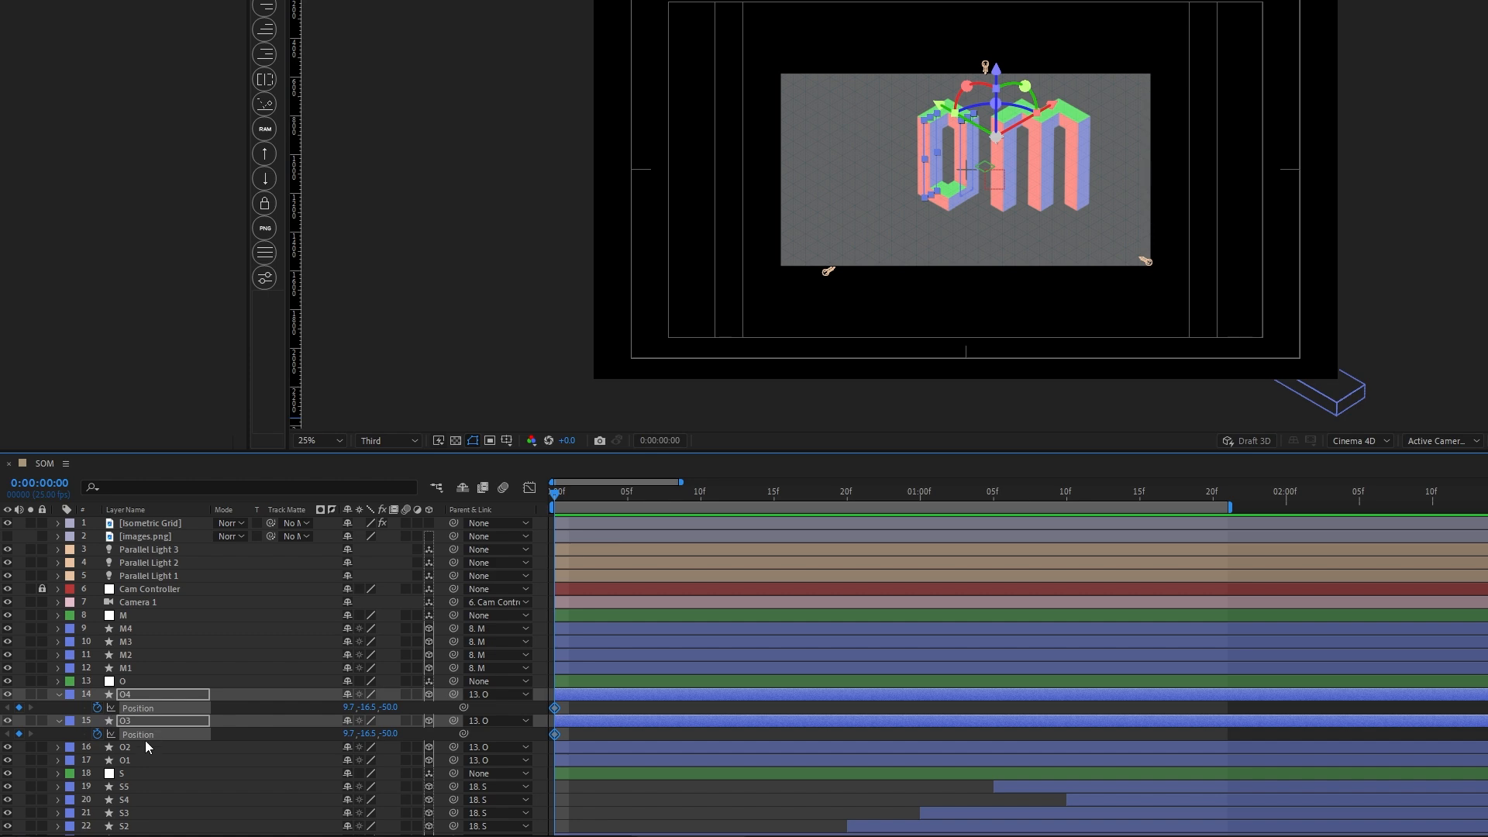
{"action": "key", "text": "space"}
{"action": "left_click", "coordinate": [18, 734]}
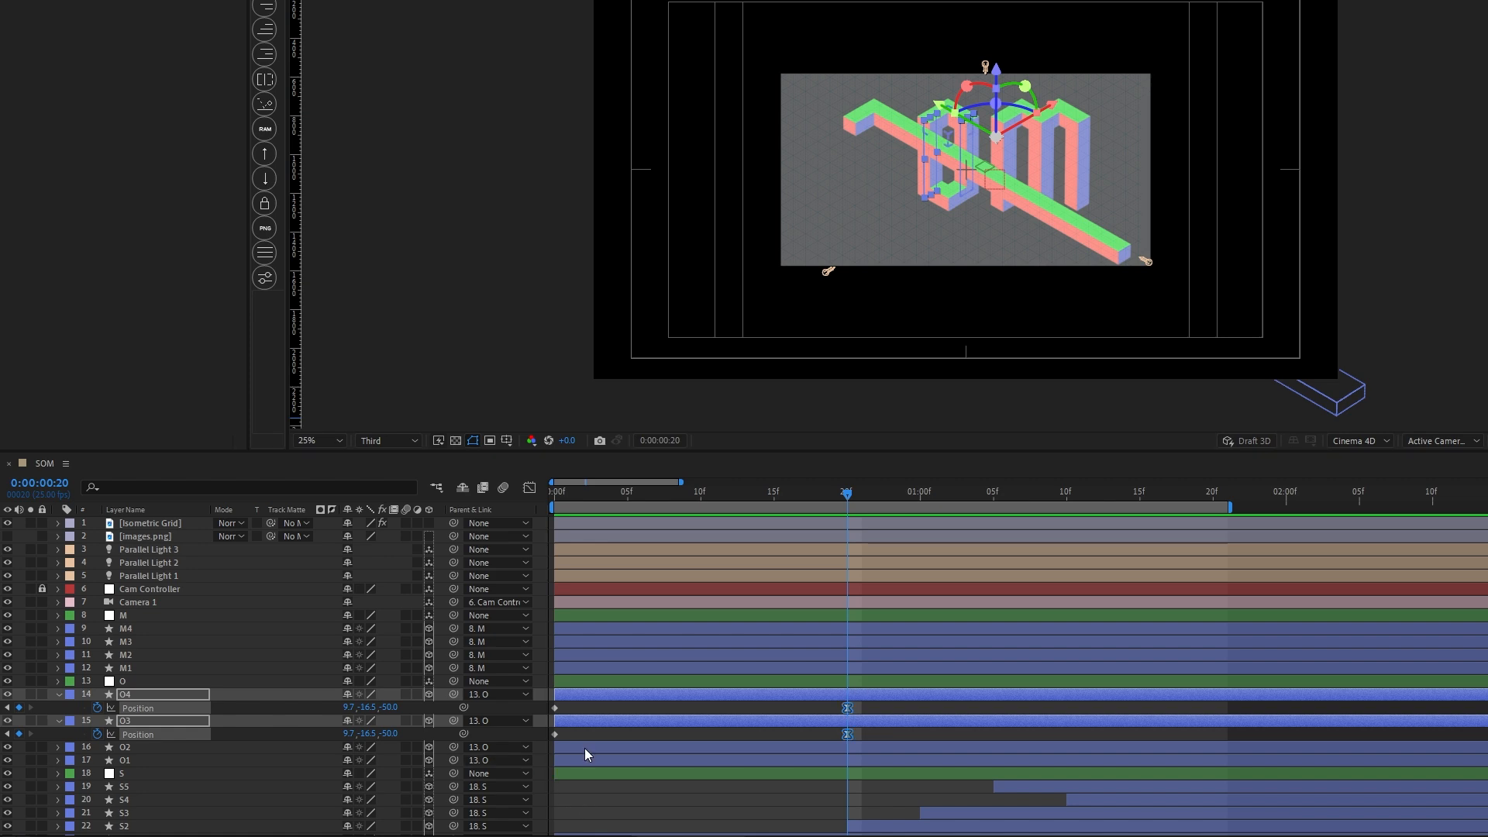
Enable Extrusion Depth keyframes for both O4 and O3 at 0:00:00:20.
{"action": "left_click", "coordinate": [59, 694]}
{"action": "left_click", "coordinate": [59, 694]}
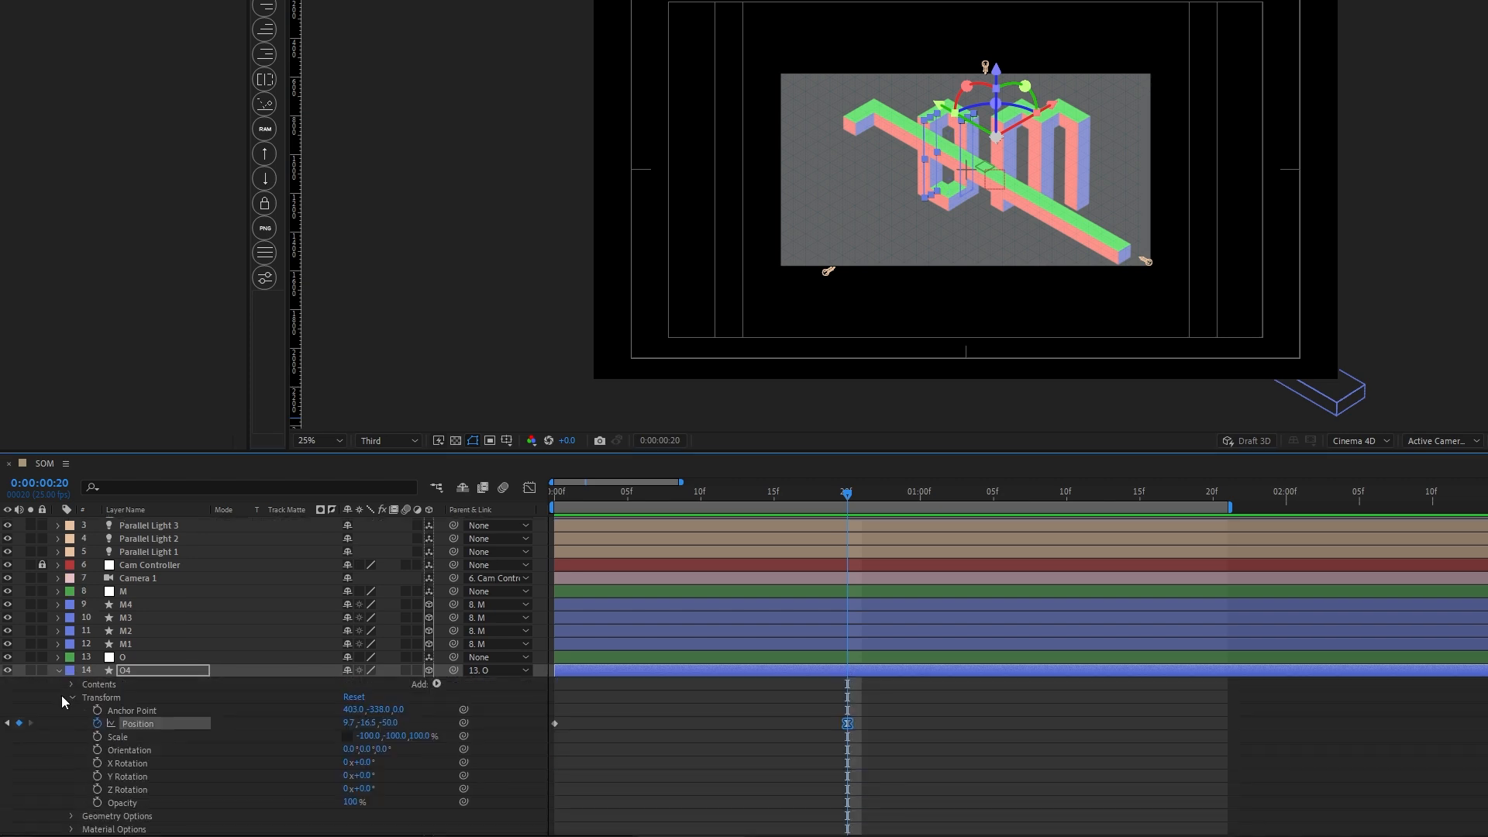
{"action": "scroll", "coordinate": [76, 718], "scroll_direction": "down", "scroll_amount": 3}
{"action": "left_click", "coordinate": [71, 699]}
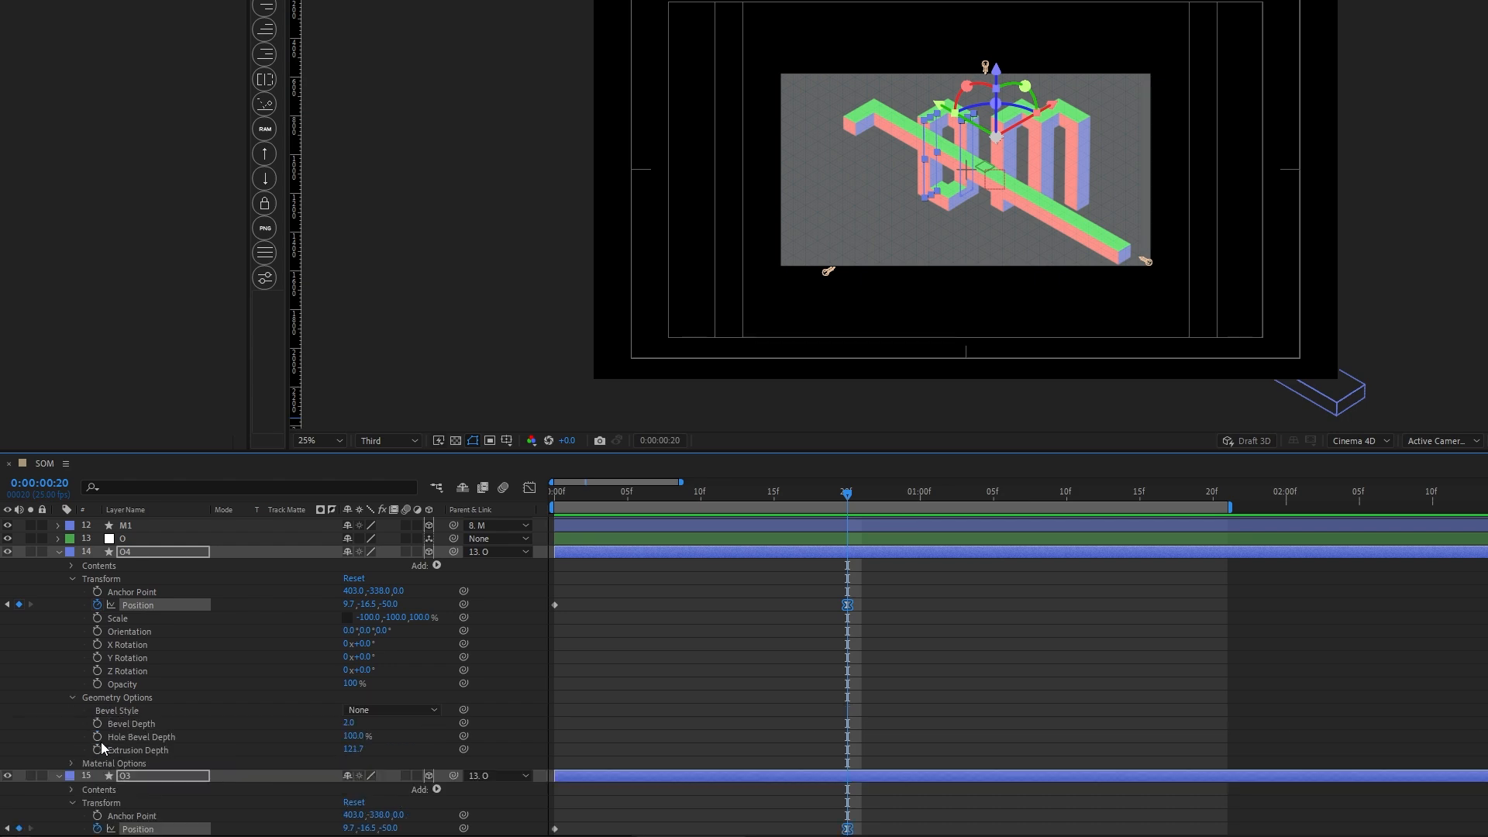
{"action": "left_click", "coordinate": [97, 749]}
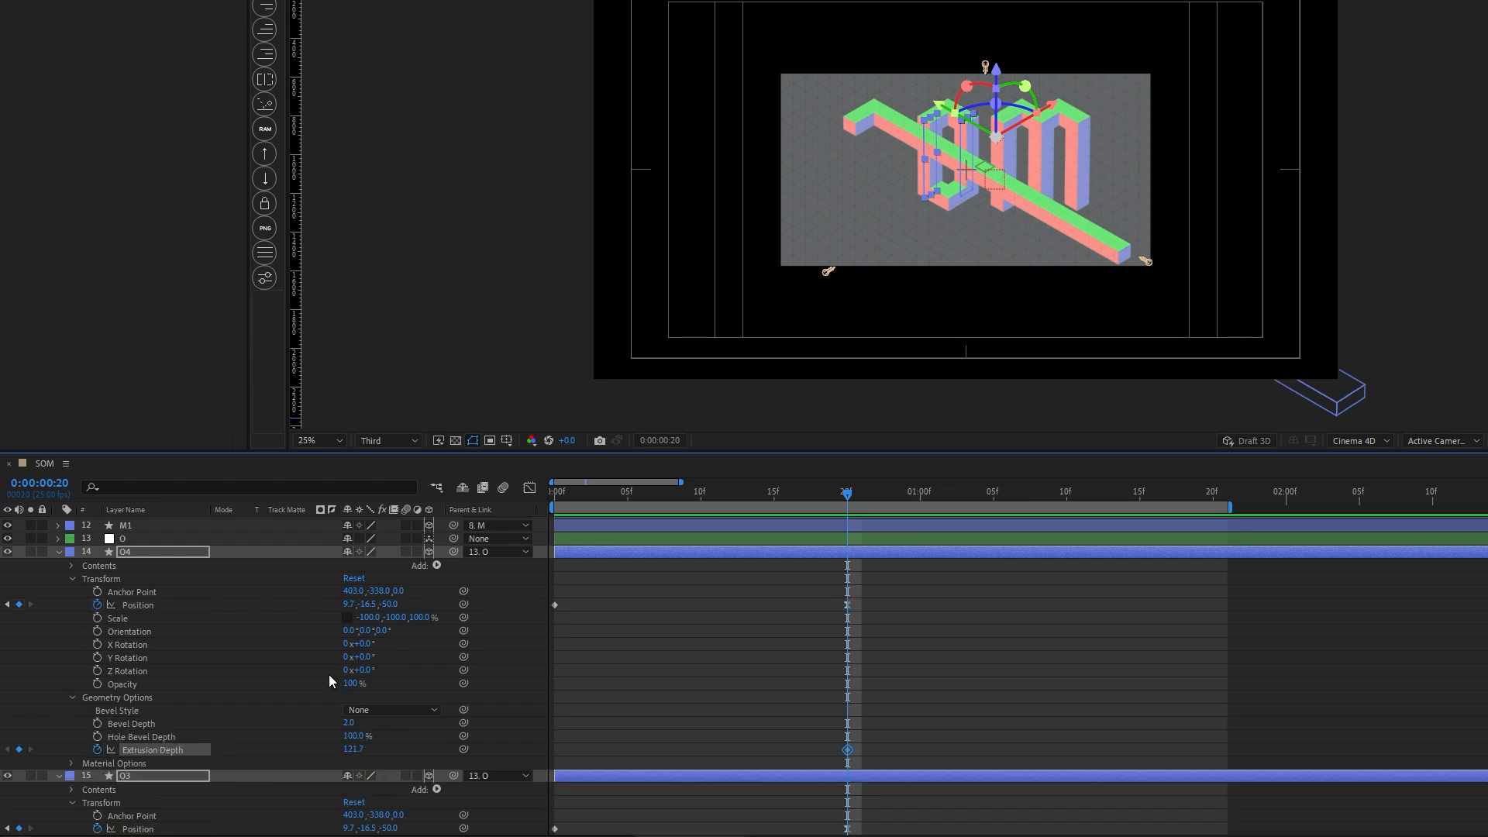
{"action": "scroll", "coordinate": [333, 684], "scroll_direction": "down", "scroll_amount": 5}
{"action": "left_click", "coordinate": [72, 724]}
{"action": "left_click", "coordinate": [97, 776]}
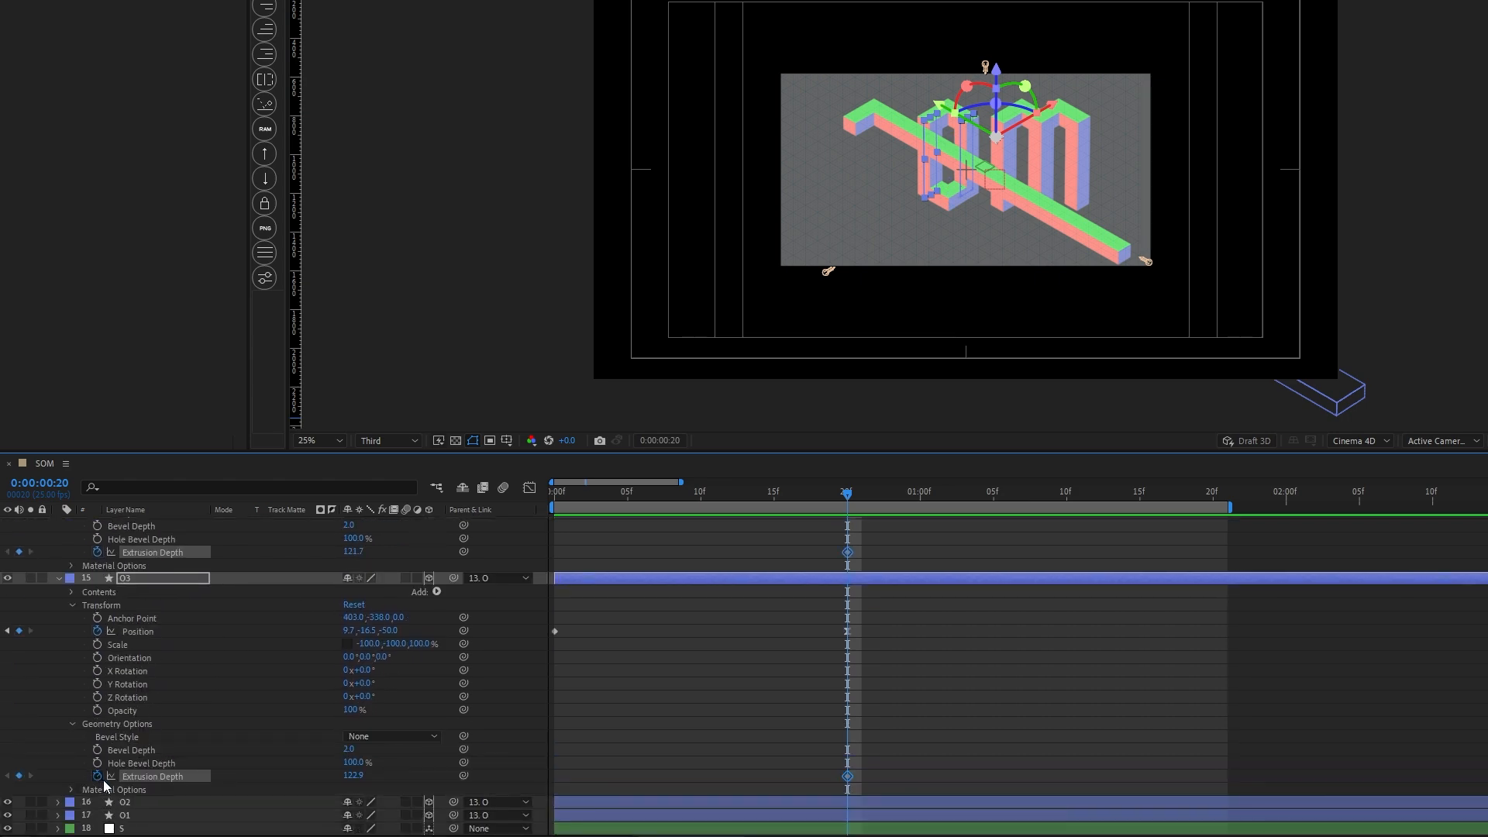
Ease the ending keyframes of O4 and O3 and add their starting Extrusion Depth keyframes at 0:00:00:00.
{"action": "key", "text": "u"}
{"action": "left_click_drag", "start_coordinate": [871, 667], "coordinate": [842, 731]}
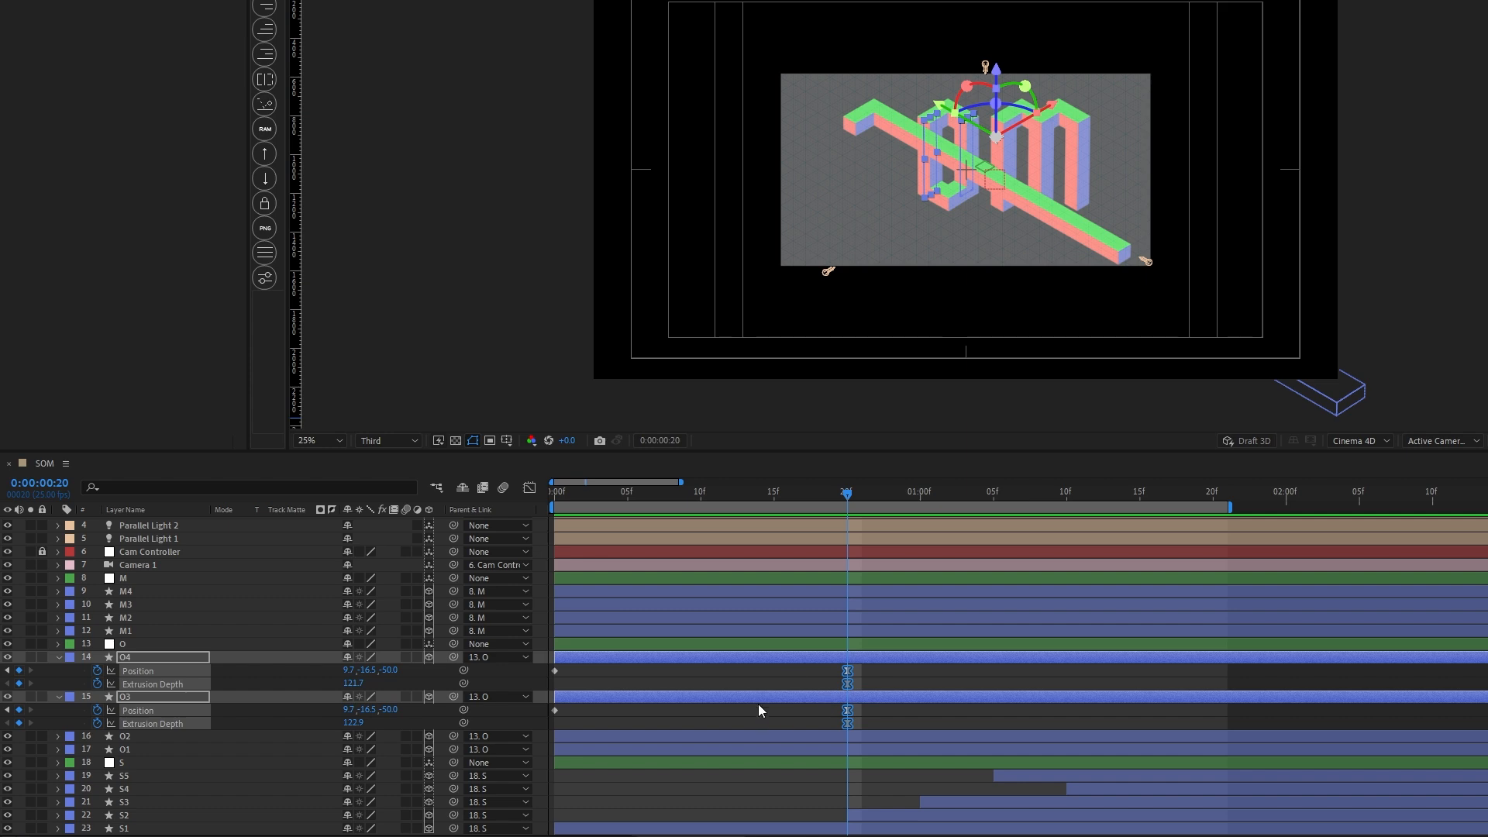
{"action": "key", "text": "Home"}
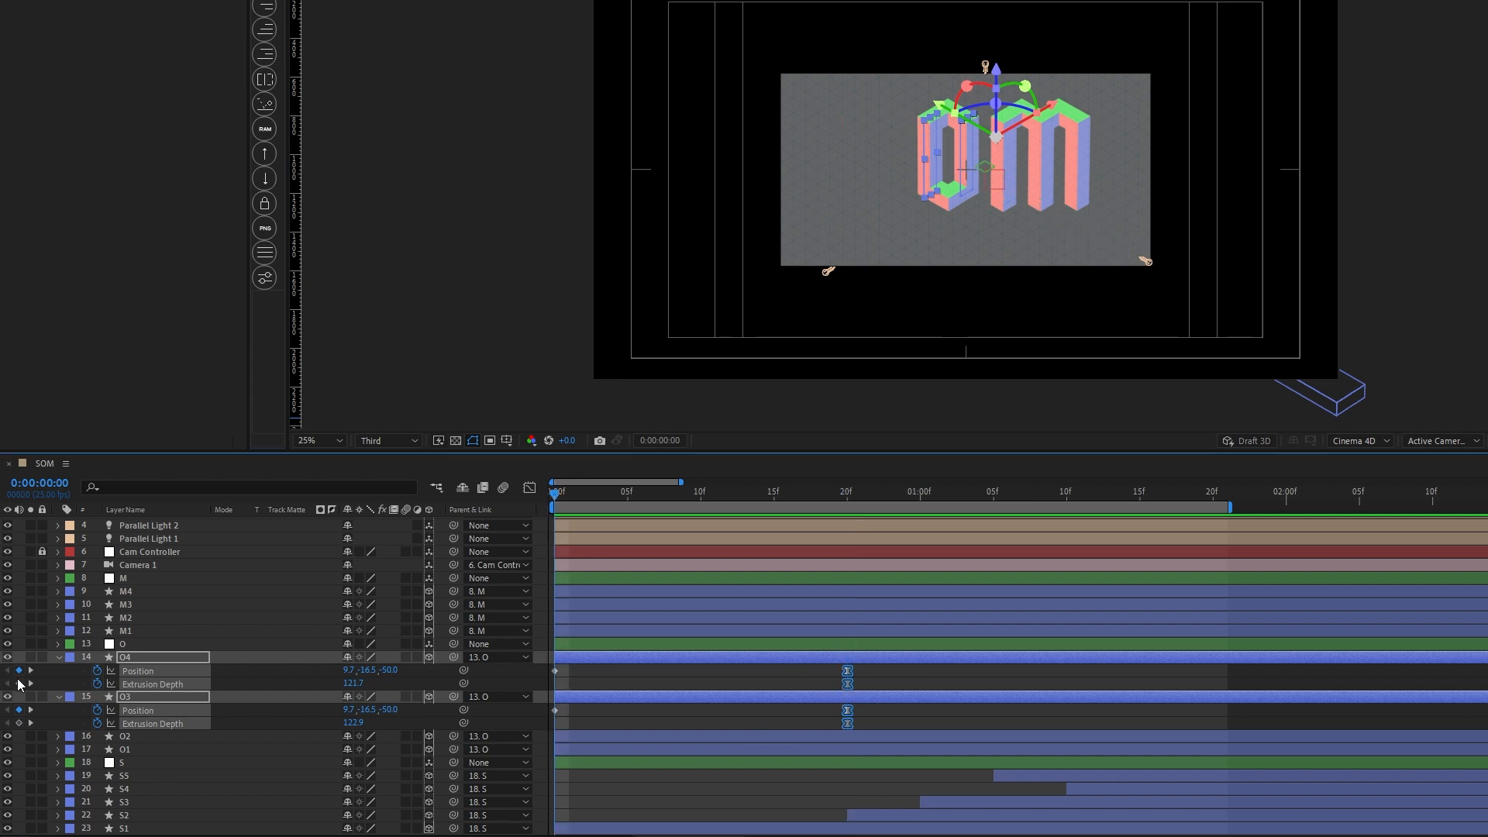
{"action": "left_click", "coordinate": [19, 684]}
{"action": "left_click", "coordinate": [19, 723]}
At 0:00:00:00, move O4 down below the frame to Z about 434 and move O3 up above the frame.
{"action": "left_click", "coordinate": [597, 658]}
{"action": "left_click_drag", "start_coordinate": [998, 84], "coordinate": [1074, 372]}
{"action": "left_click", "coordinate": [791, 699]}
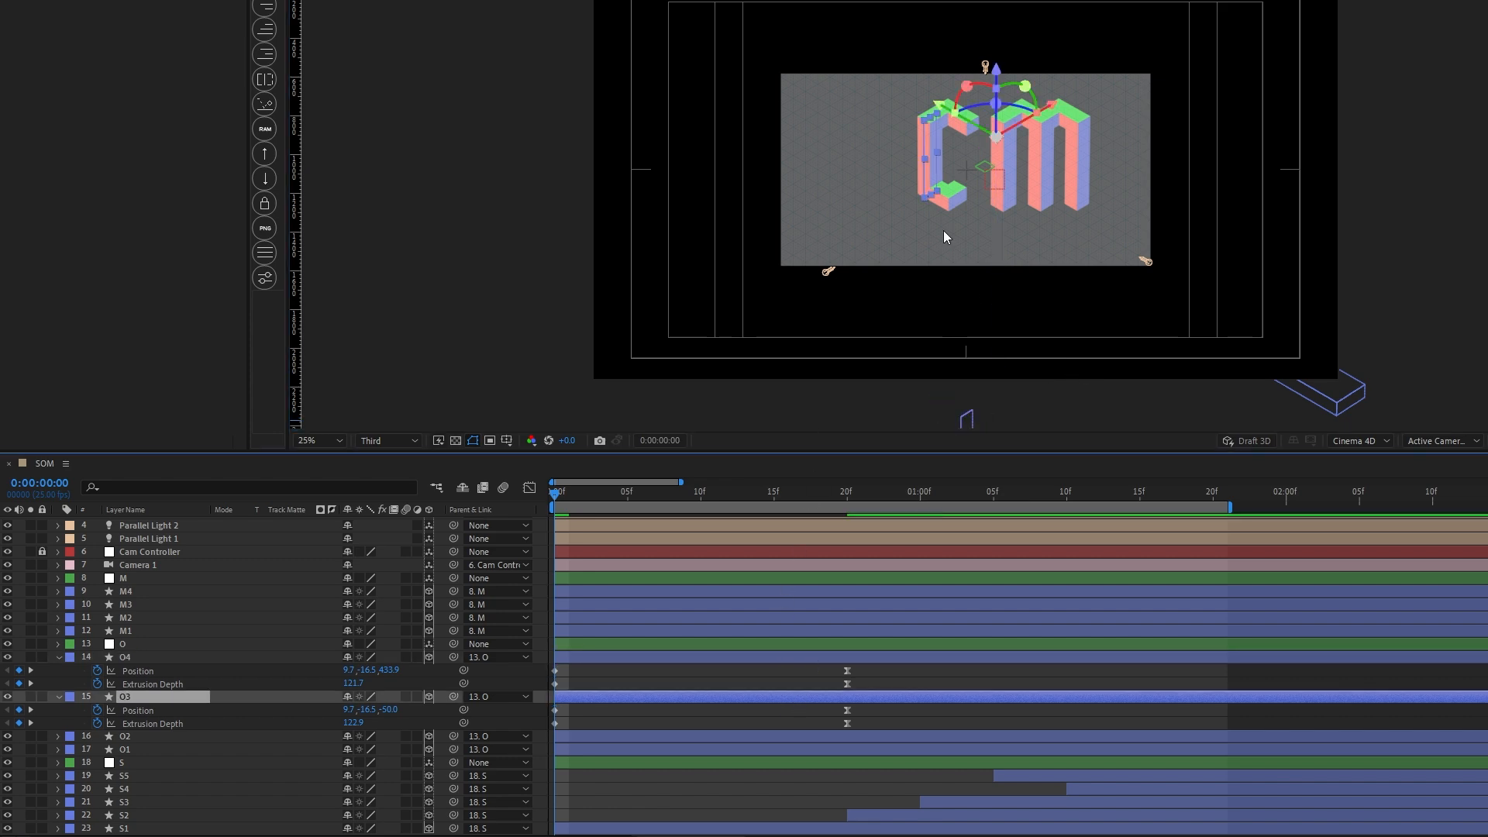
{"action": "left_click_drag", "start_coordinate": [998, 73], "coordinate": [984, 68]}
{"action": "left_click_drag", "start_coordinate": [777, 143], "coordinate": [778, 43]}
{"action": "scroll", "coordinate": [814, 139], "scroll_direction": "down", "scroll_amount": 1}
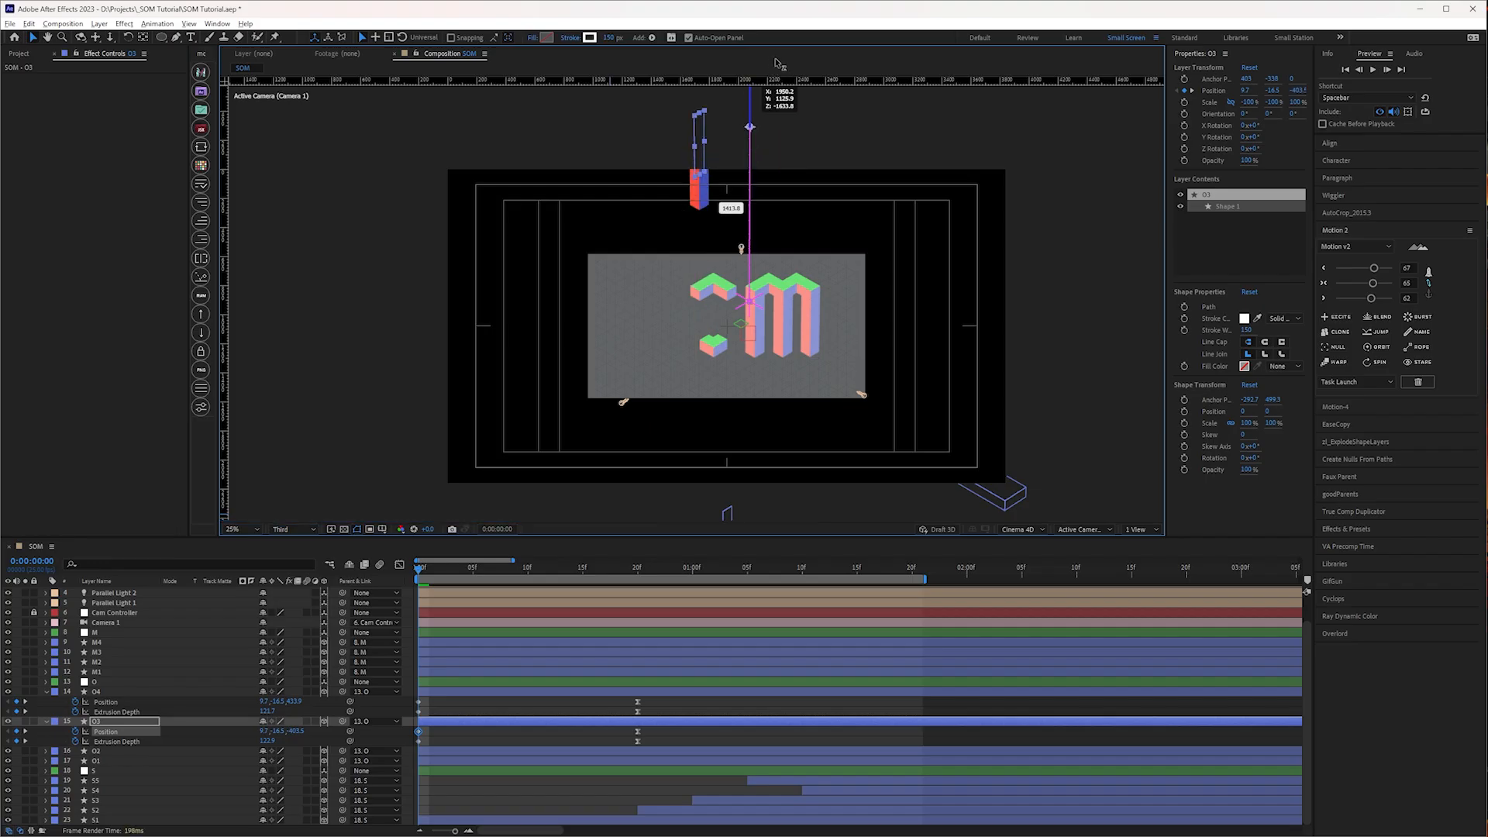
{"action": "scroll", "coordinate": [814, 137], "scroll_direction": "down", "scroll_amount": 1}
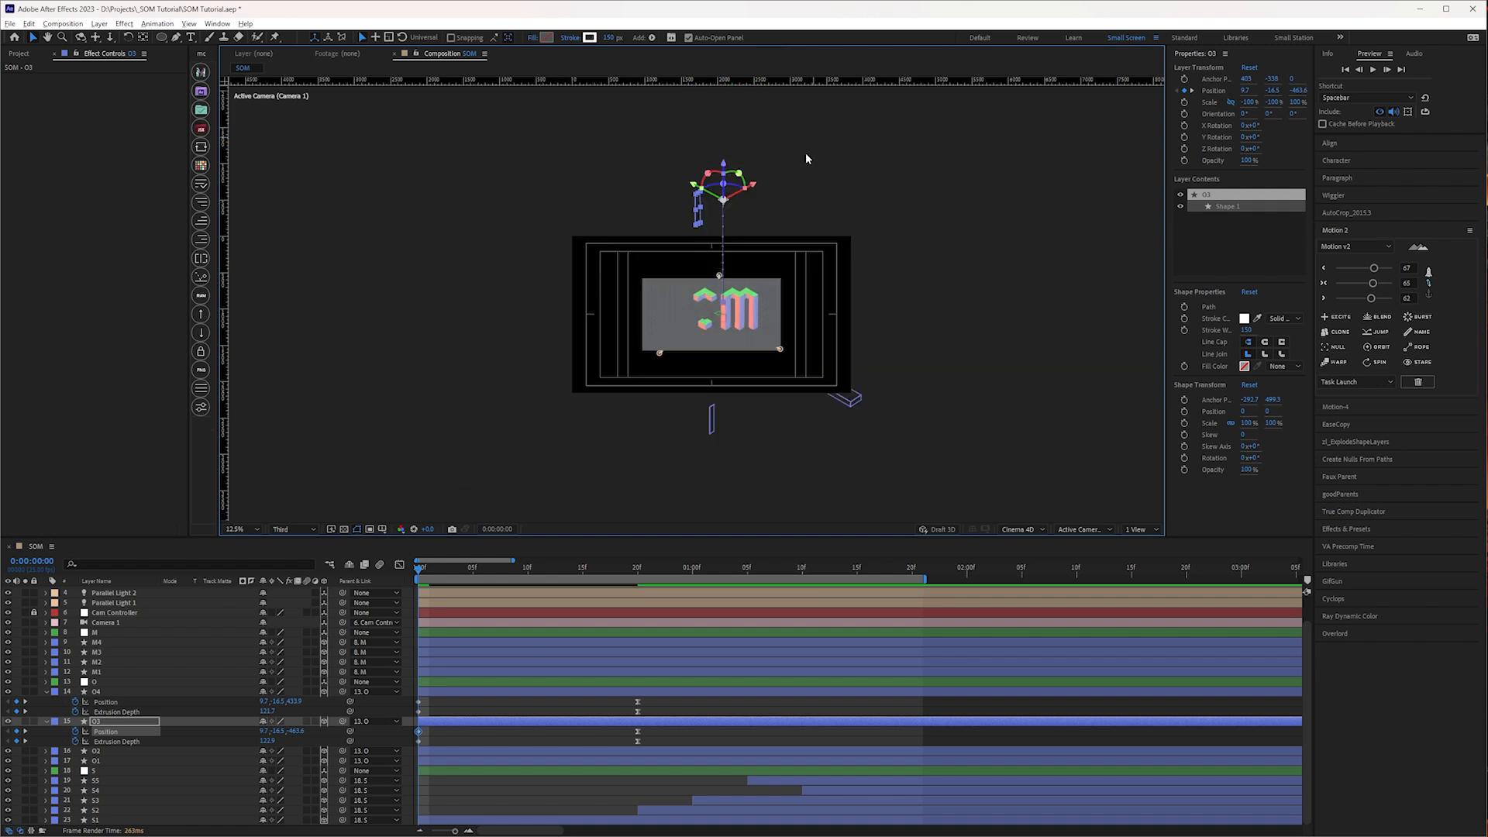
Set the starting Extrusion Depth of O3 and O4 to 300 and raise O3 further to Z about -684.
{"action": "left_click", "coordinate": [267, 741]}
{"action": "type", "text": "300"}
{"action": "key", "text": "Return"}
{"action": "left_click_drag", "start_coordinate": [723, 163], "coordinate": [738, 110]}
{"action": "left_click", "coordinate": [269, 712]}
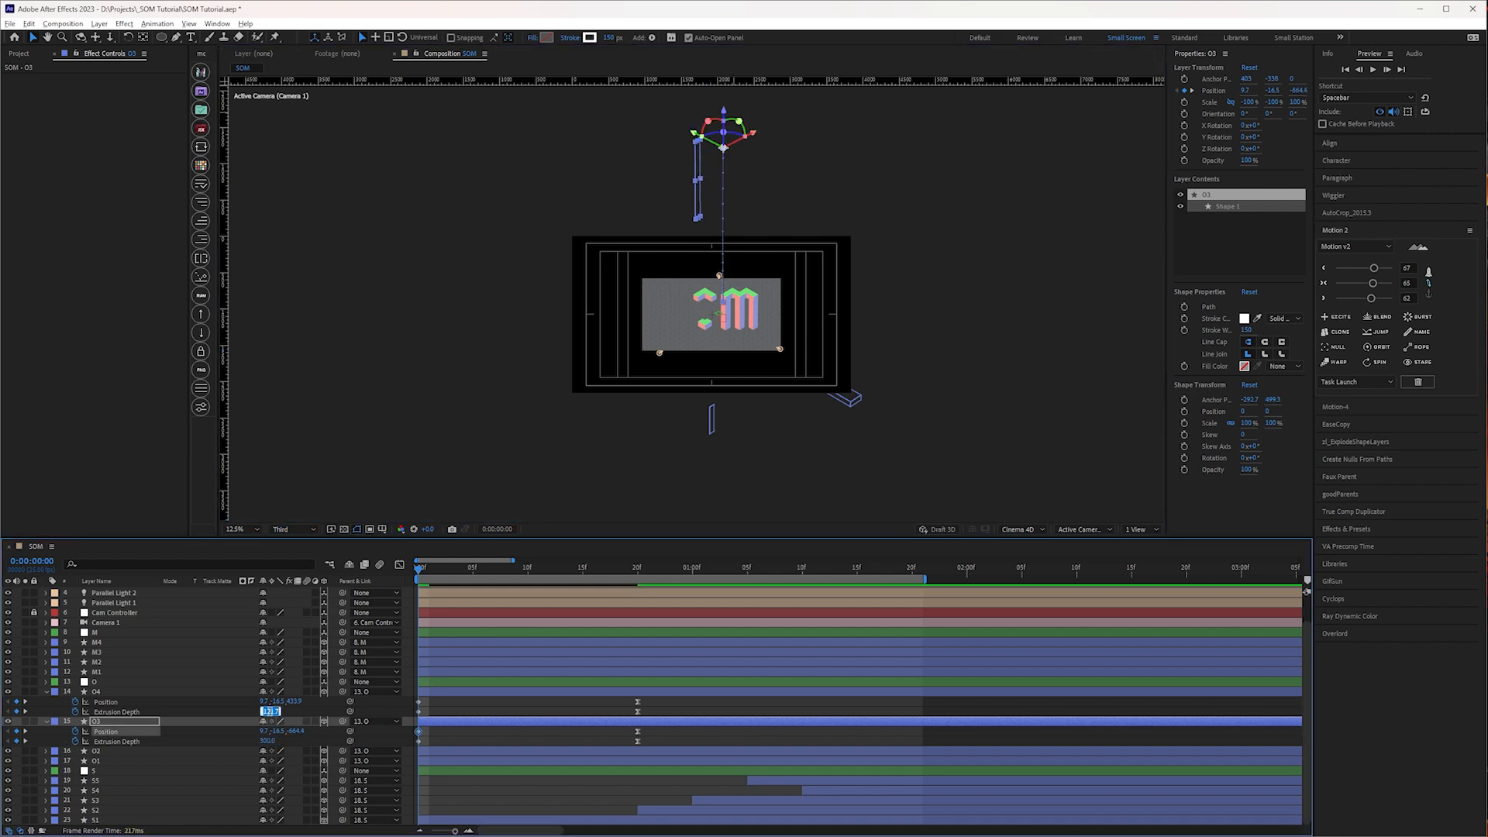
{"action": "type", "text": "300"}
{"action": "key", "text": "Return"}
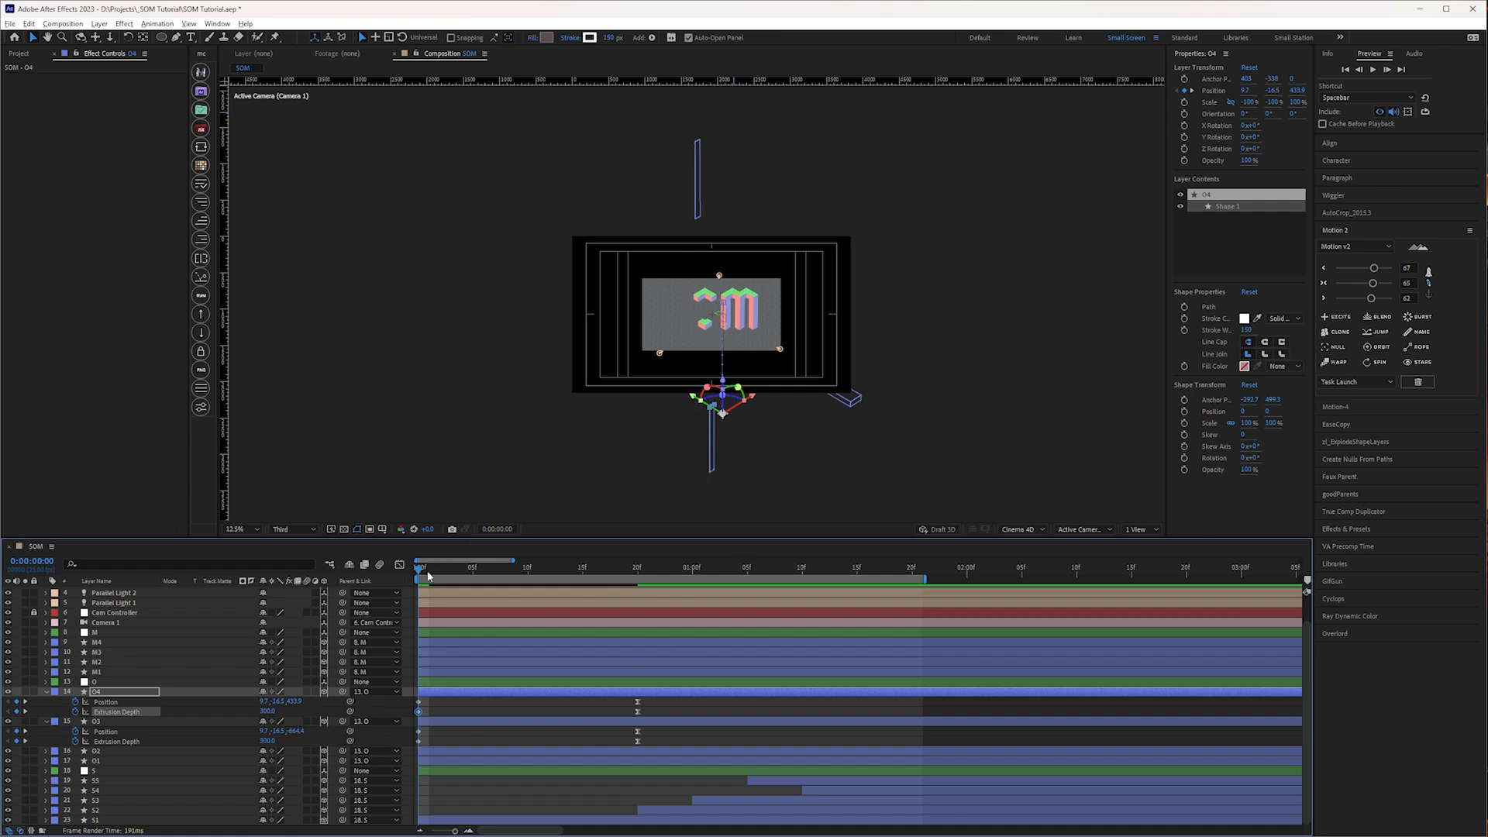
Preview the motion and shift O4, O3 and the O null to start at 0:00:01:00.
{"action": "left_click", "coordinate": [474, 699]}
{"action": "key", "text": "space"}
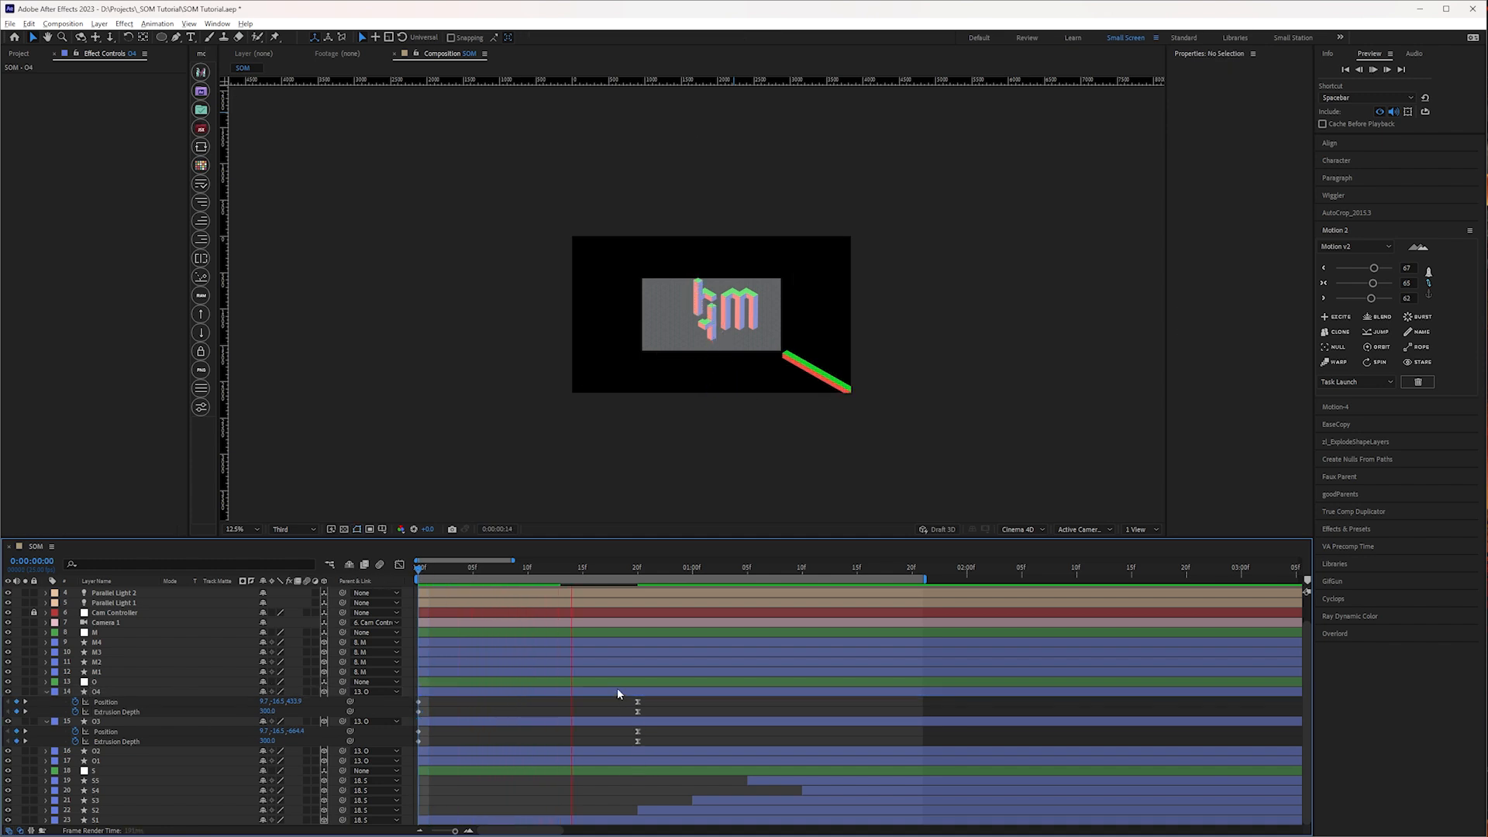
{"action": "left_click_drag", "start_coordinate": [614, 574], "coordinate": [672, 573]}
{"action": "mouse_move", "coordinate": [696, 572]}
{"action": "left_mouse_down"}
{"action": "mouse_move", "coordinate": [714, 573]}
{"action": "mouse_move", "coordinate": [693, 573]}
{"action": "left_mouse_up"}
{"action": "left_click", "coordinate": [703, 692]}
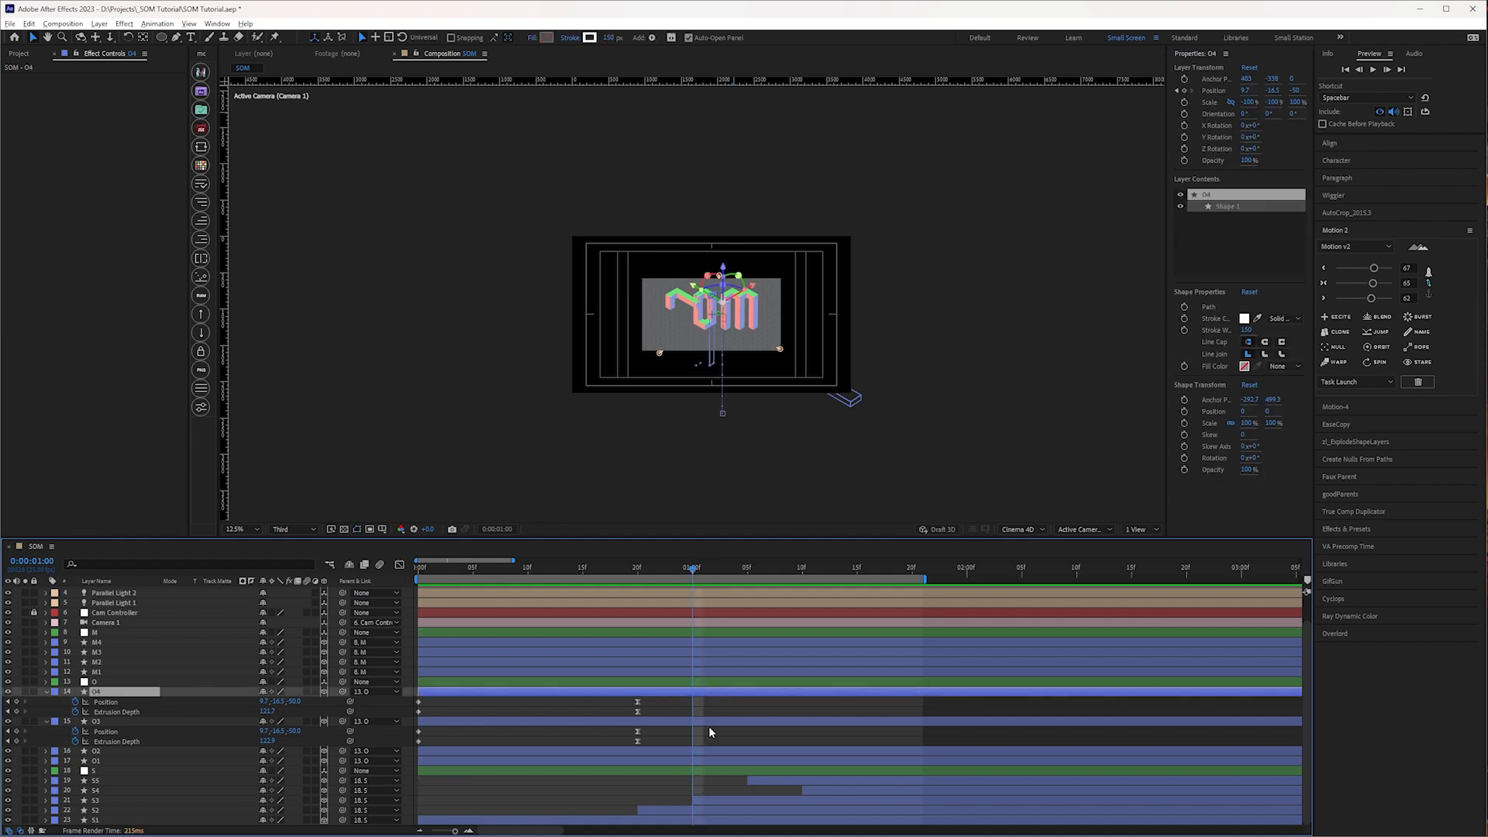
{"action": "left_click", "coordinate": [708, 721], "text": "ctrl"}
{"action": "left_click", "coordinate": [709, 683], "text": "ctrl"}
{"action": "key", "text": "bracketleft"}
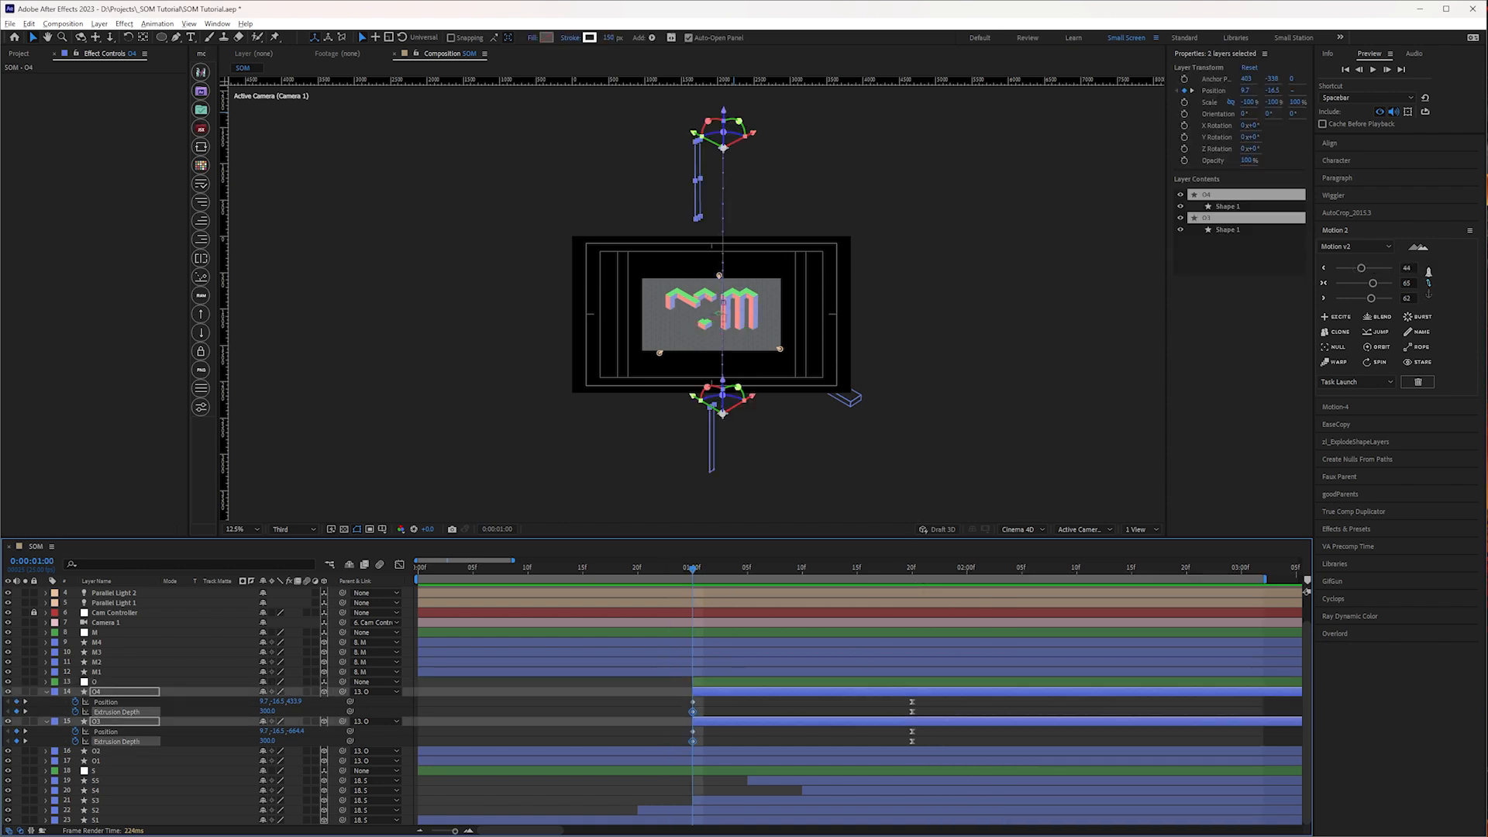
Ease O4's and O3's starting Extrusion Depth keyframes with Motion 2 at 44 and preview the animation.
{"action": "left_click", "coordinate": [1356, 273]}
{"action": "left_click_drag", "start_coordinate": [694, 570], "coordinate": [774, 576]}
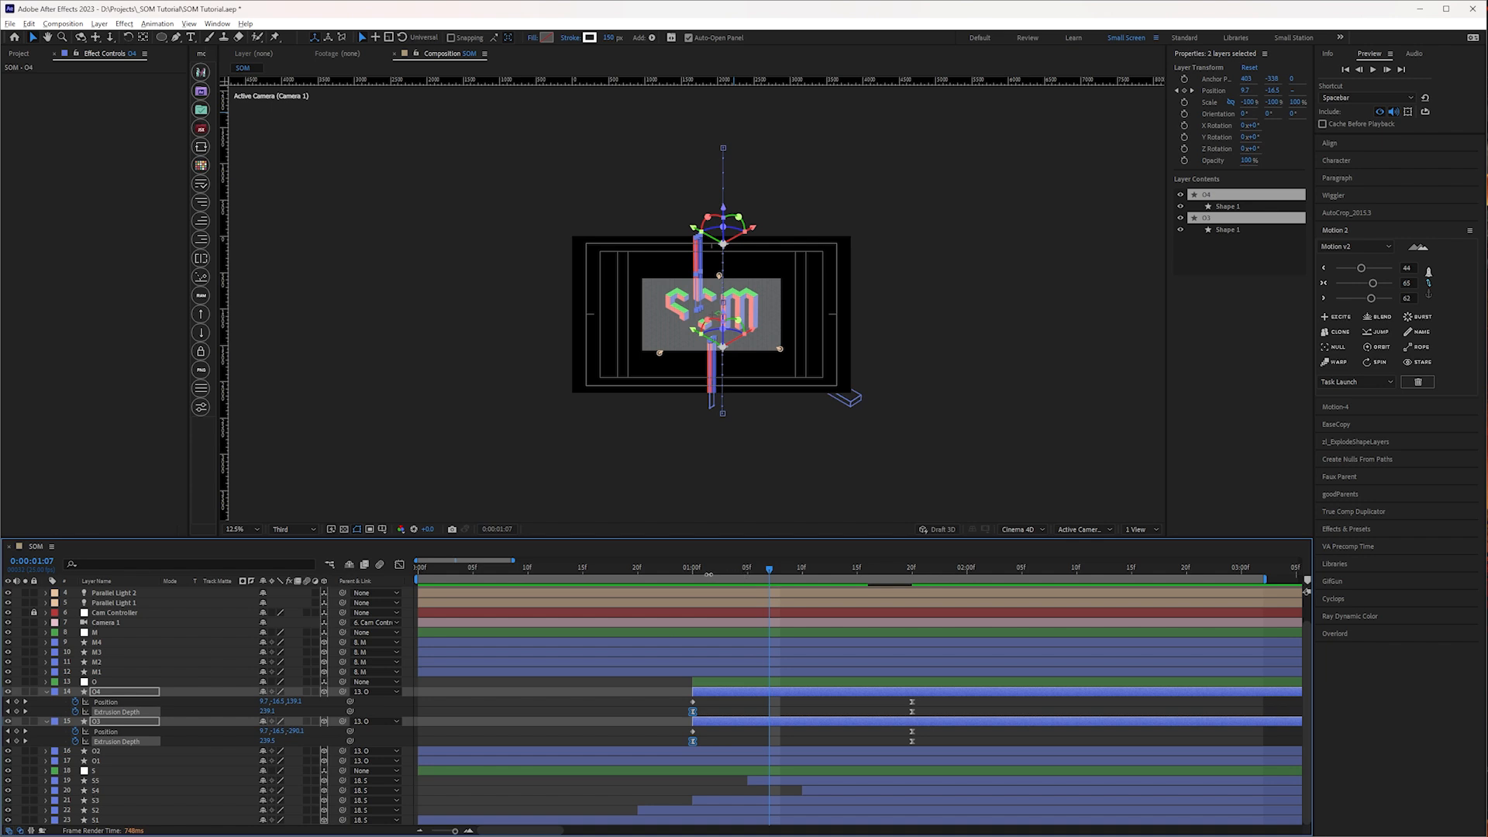
{"action": "left_click_drag", "start_coordinate": [716, 574], "coordinate": [629, 575]}
{"action": "key", "text": "space"}
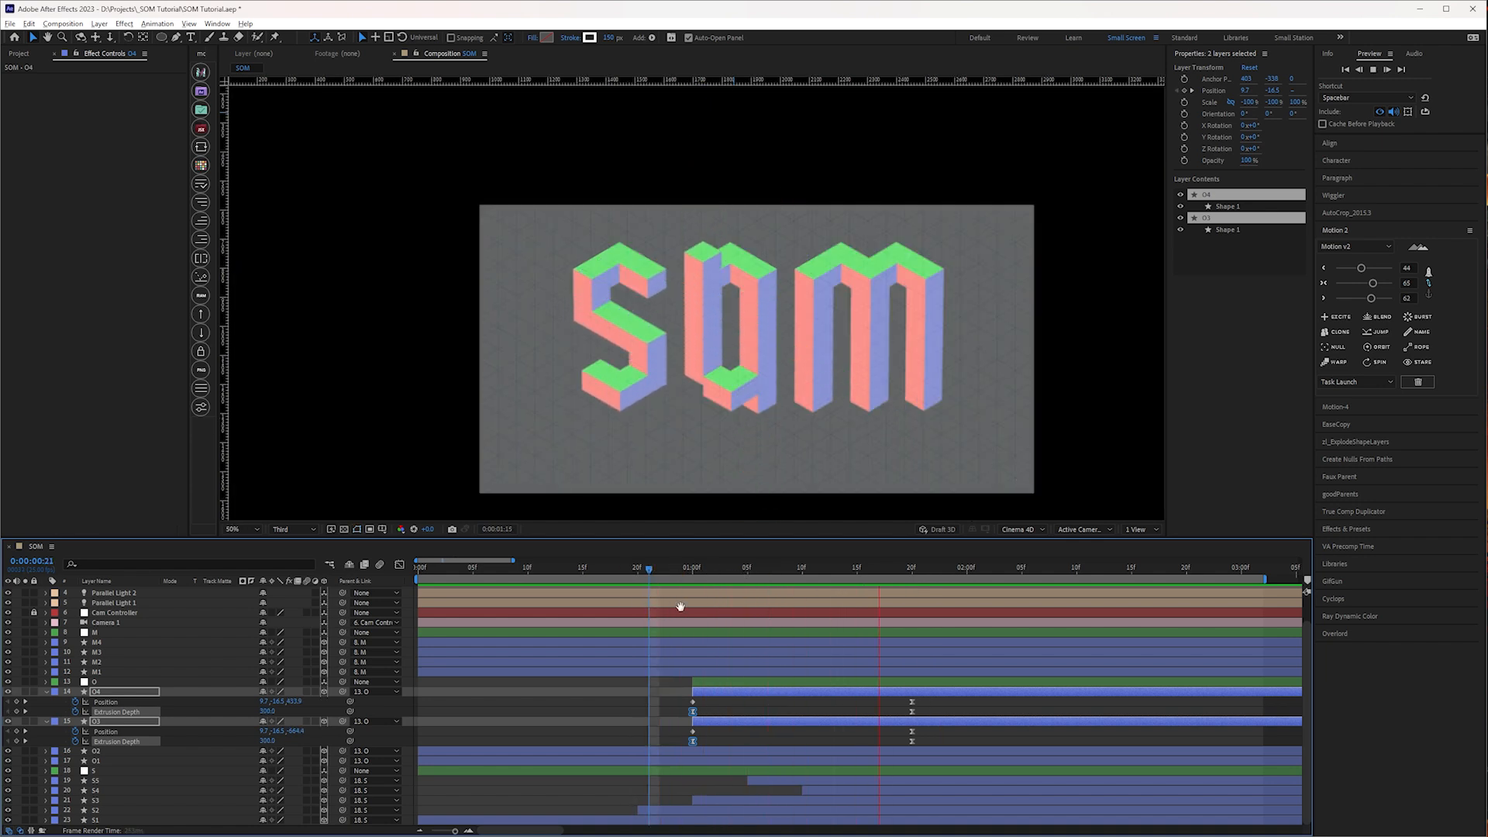
Start layers O2 and O1 at 0:00:01:15 and enable a Trim Paths Start keyframe on O2 there.
{"action": "left_click_drag", "start_coordinate": [890, 576], "coordinate": [858, 575]}
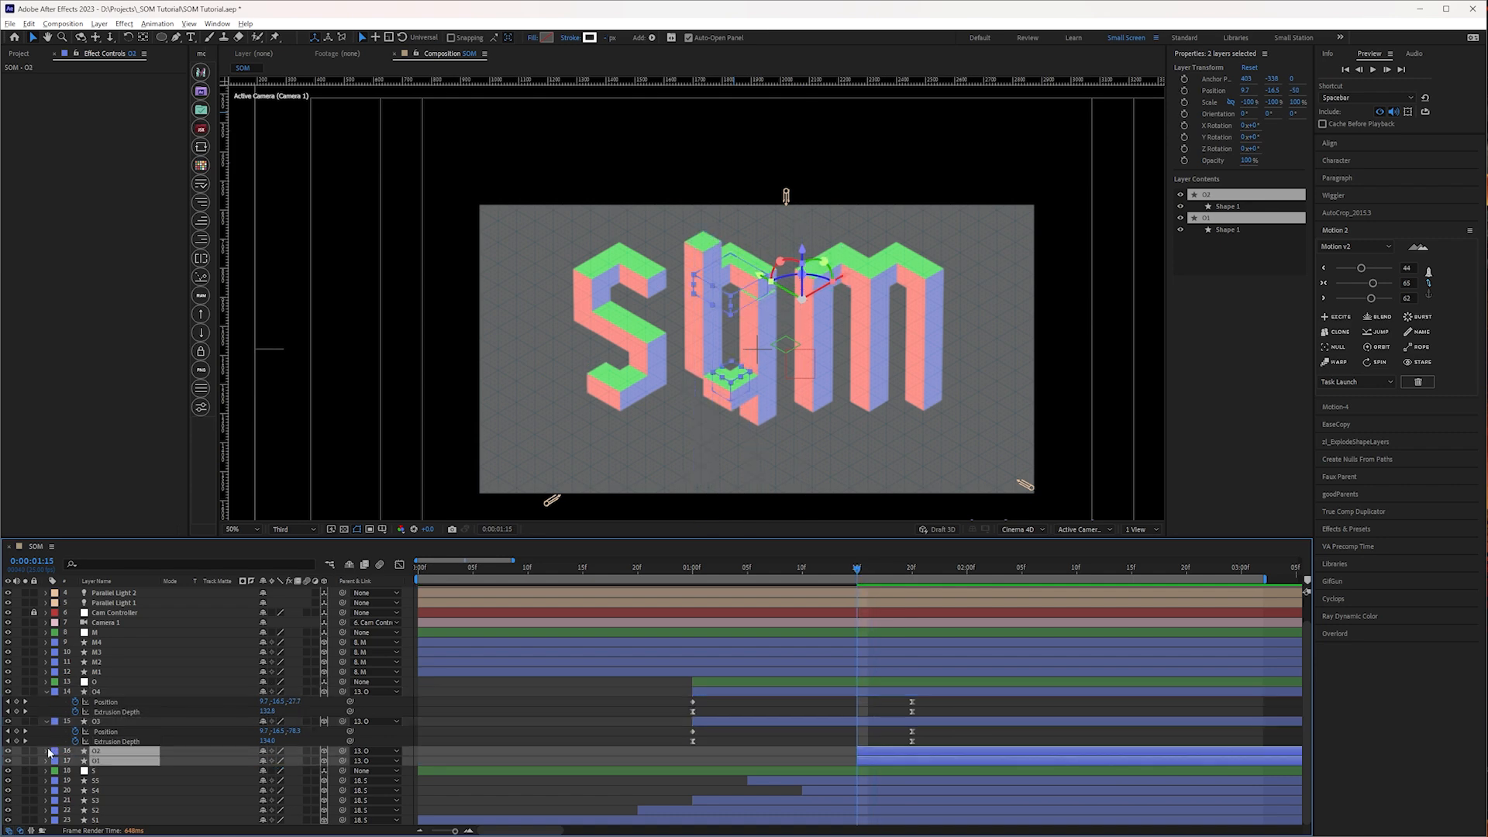
{"action": "key", "text": "ctrl+shift+a"}
{"action": "left_click", "coordinate": [46, 751]}
{"action": "left_click", "coordinate": [56, 762]}
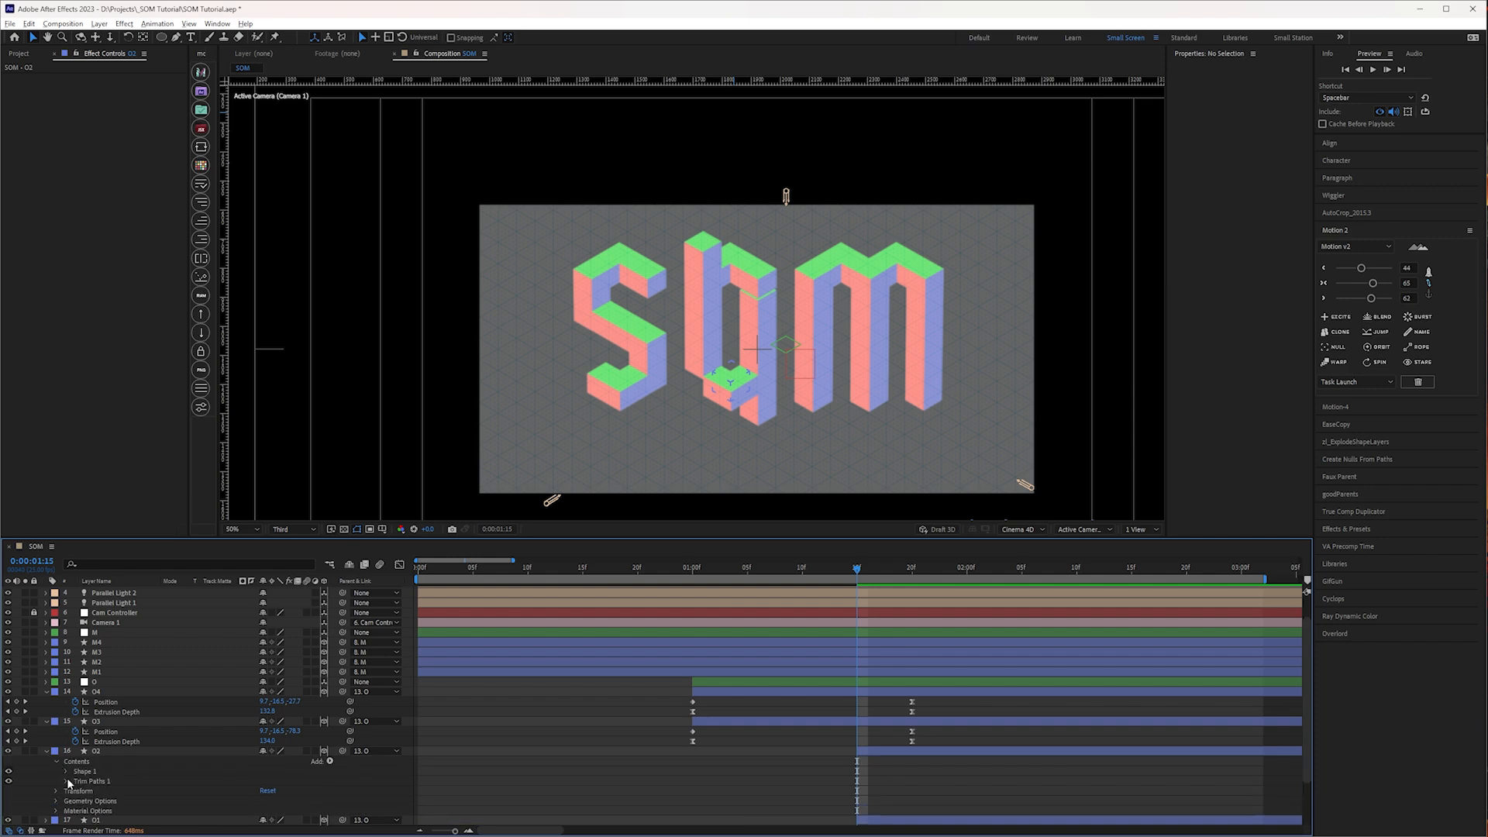
{"action": "left_click", "coordinate": [66, 781]}
{"action": "left_click_drag", "start_coordinate": [269, 799], "coordinate": [309, 806]}
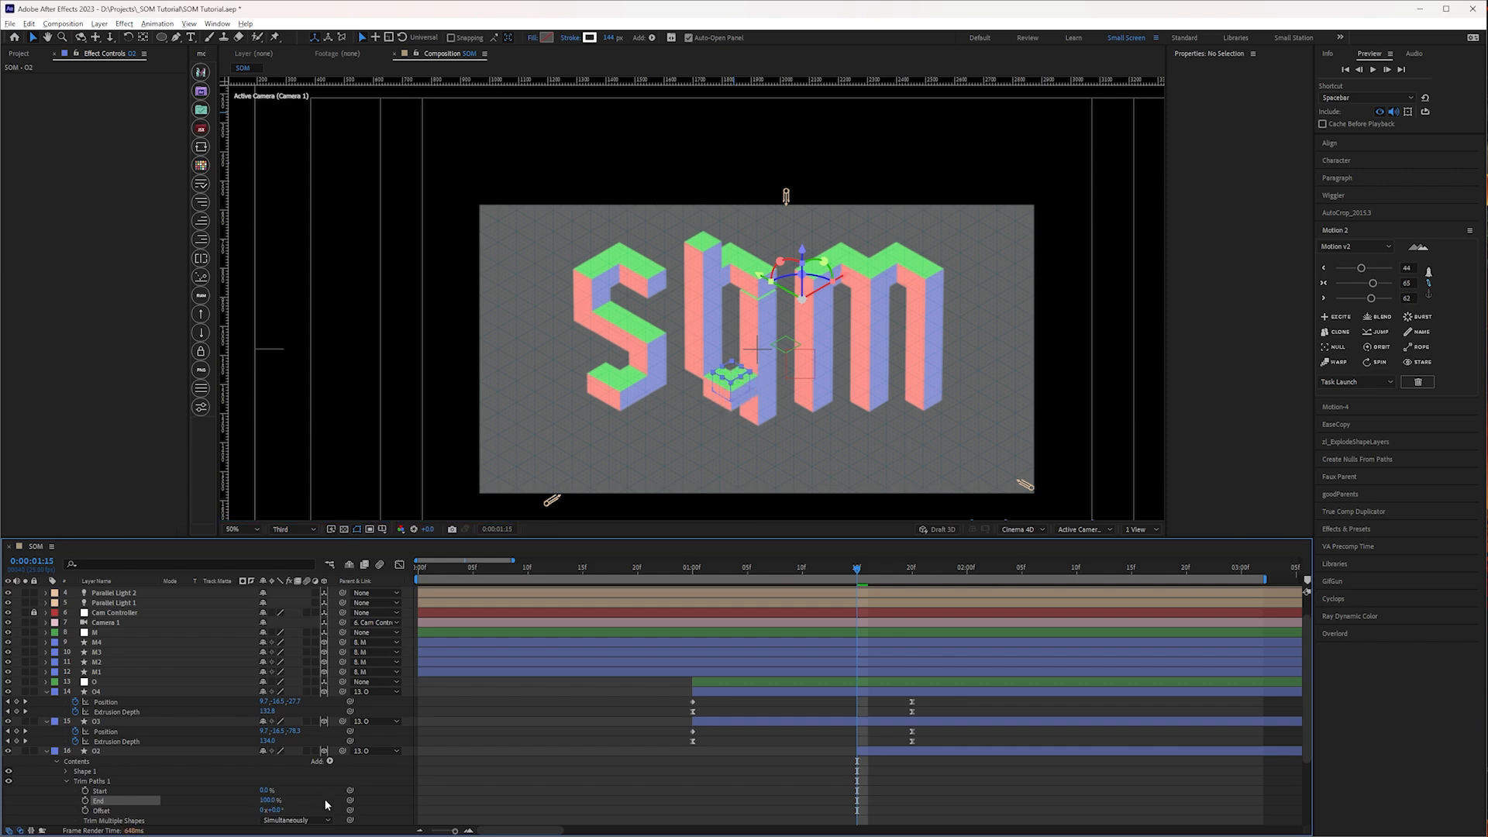
{"action": "left_click", "coordinate": [85, 790]}
{"action": "key", "text": "space"}
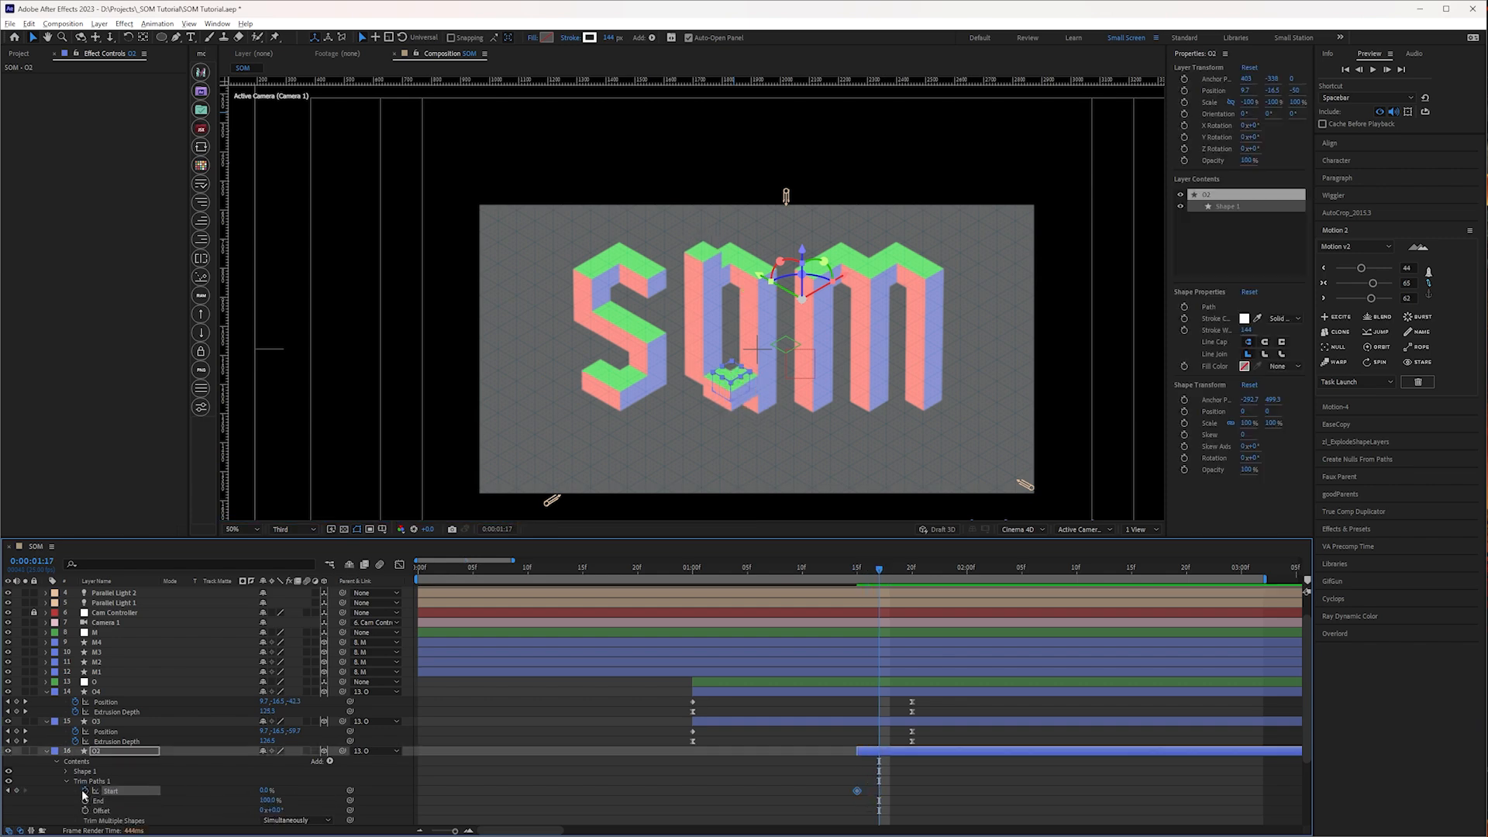
Add an eased Trim Paths Start keyframe to O2 at 0:00:01:20 and set its 0:00:01:15 keyframe to 100%.
{"action": "key", "text": "j"}
{"action": "key", "text": "k"}
{"action": "left_click", "coordinate": [17, 791]}
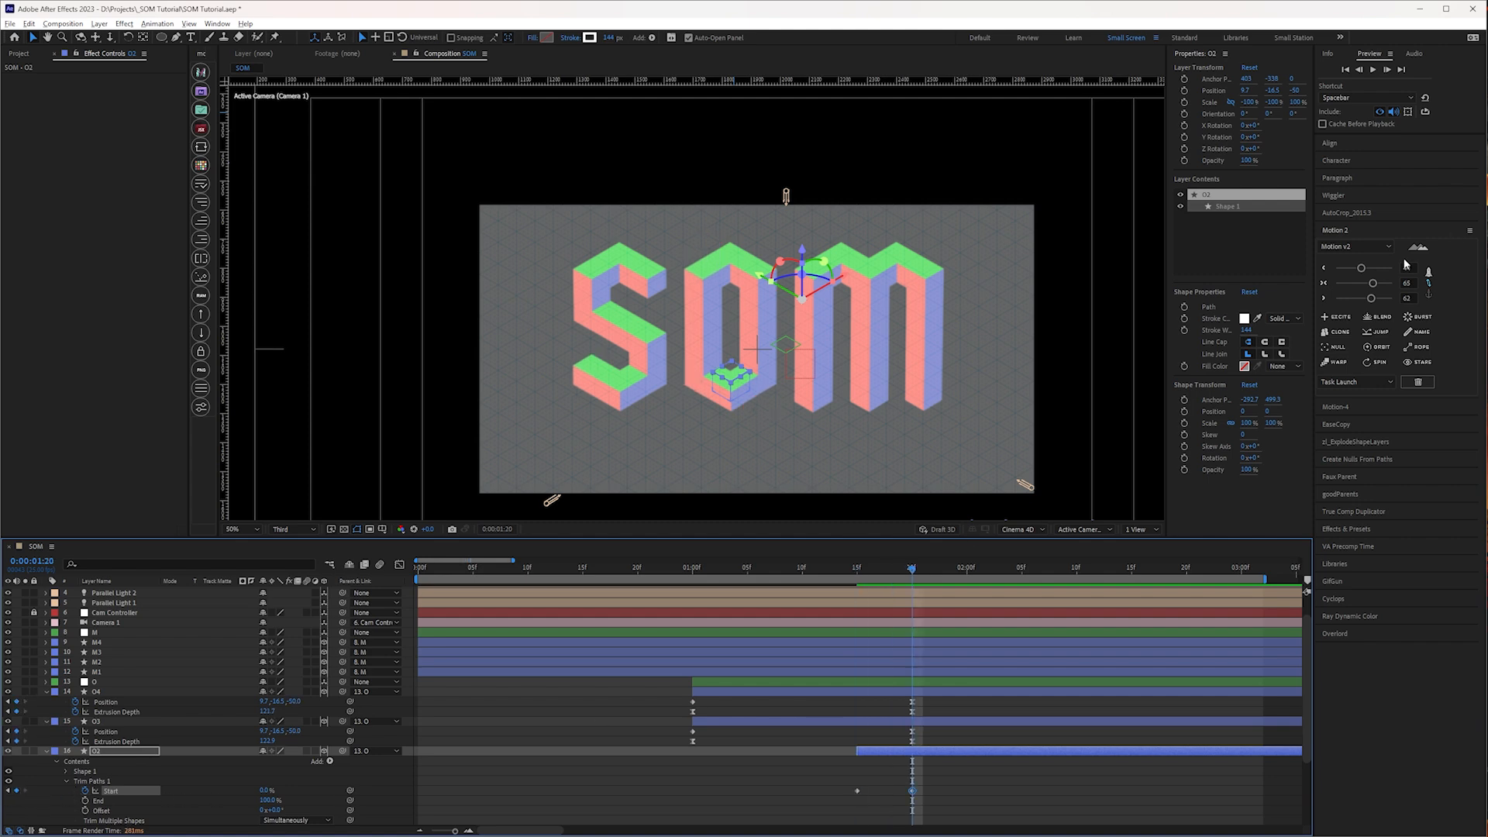
{"action": "key", "text": "j"}
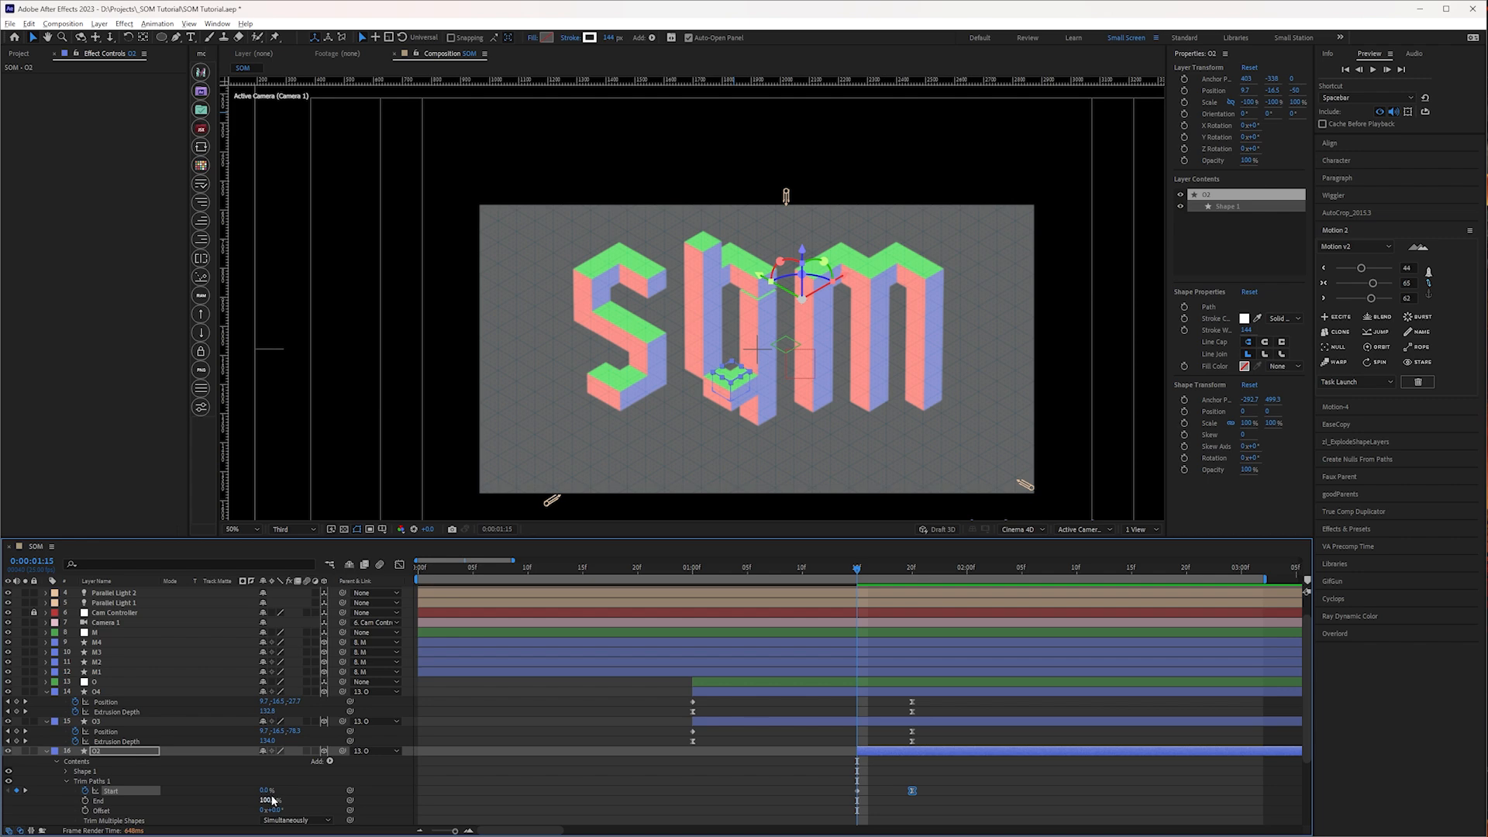
{"action": "left_click_drag", "start_coordinate": [266, 791], "coordinate": [382, 760]}
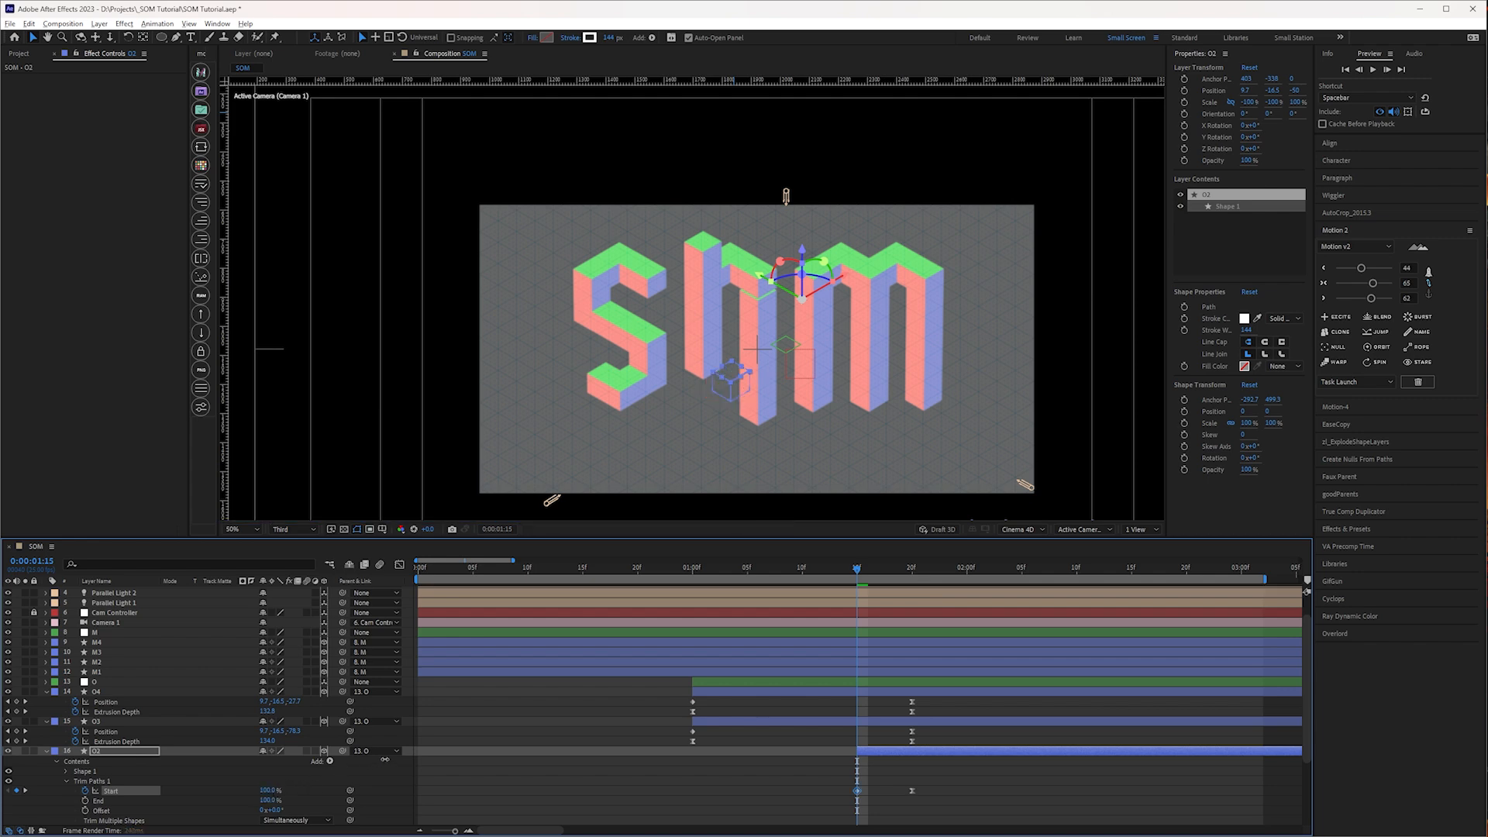
Keyframe O1's Trim Paths End between 0:00:01:15 and 0:00:01:20 and ease its ending keyframe.
{"action": "scroll", "coordinate": [853, 744], "scroll_direction": "down", "scroll_amount": 3}
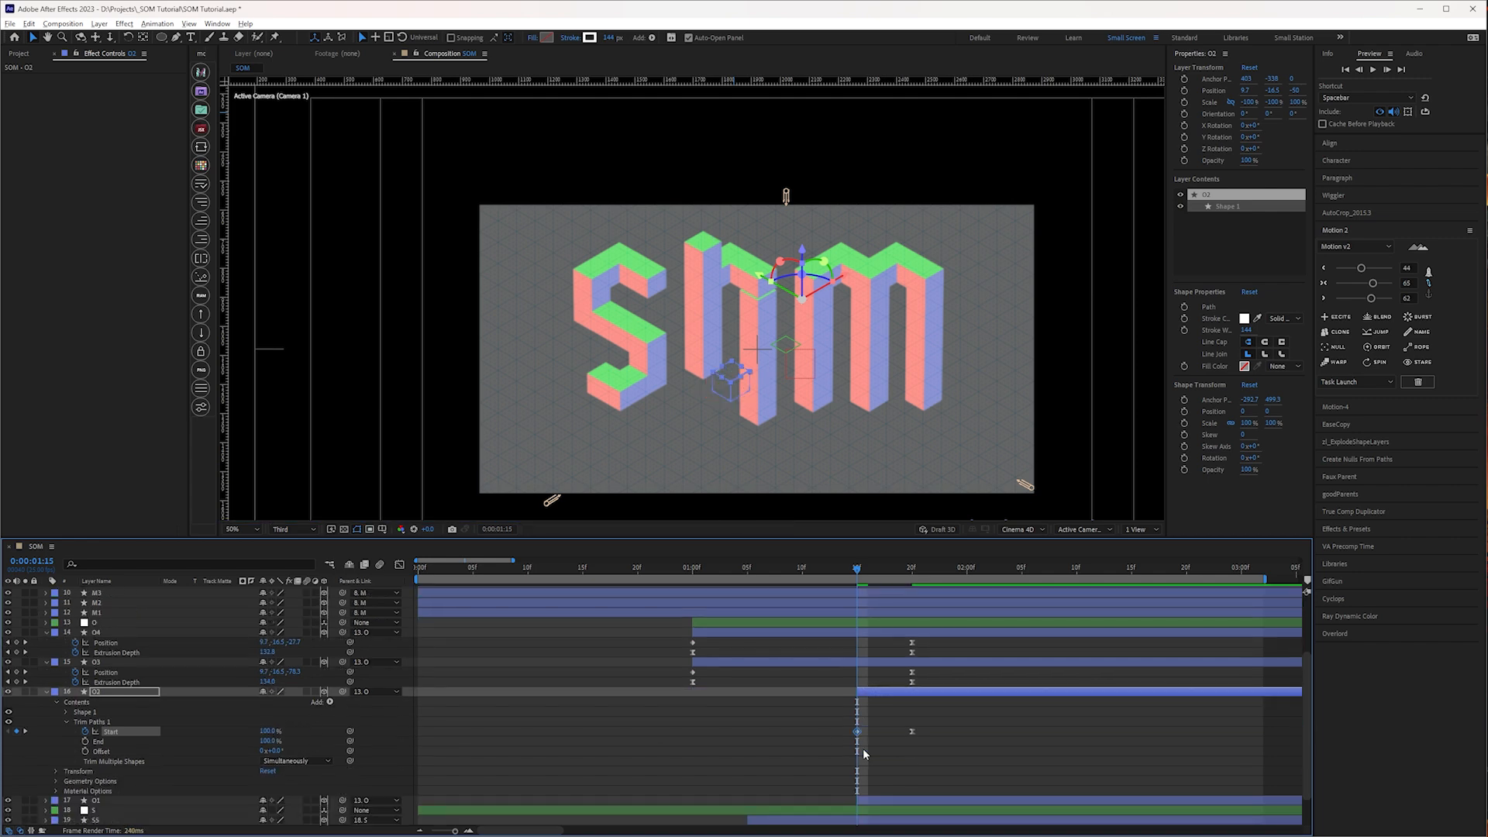
{"action": "left_click", "coordinate": [102, 802]}
{"action": "left_click", "coordinate": [46, 801]}
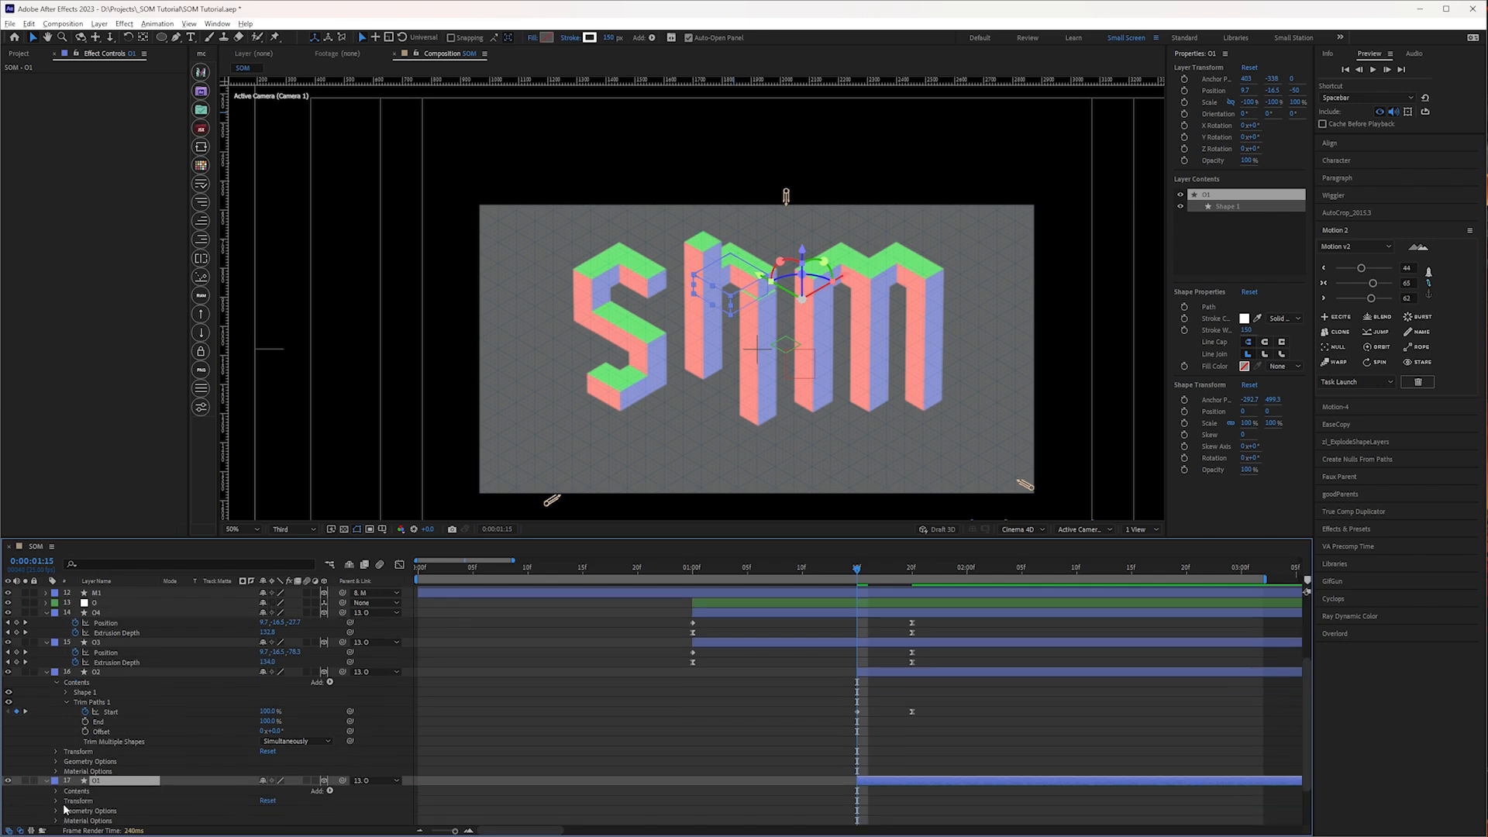
{"action": "left_click", "coordinate": [57, 792]}
{"action": "scroll", "coordinate": [203, 744], "scroll_direction": "down", "scroll_amount": 3}
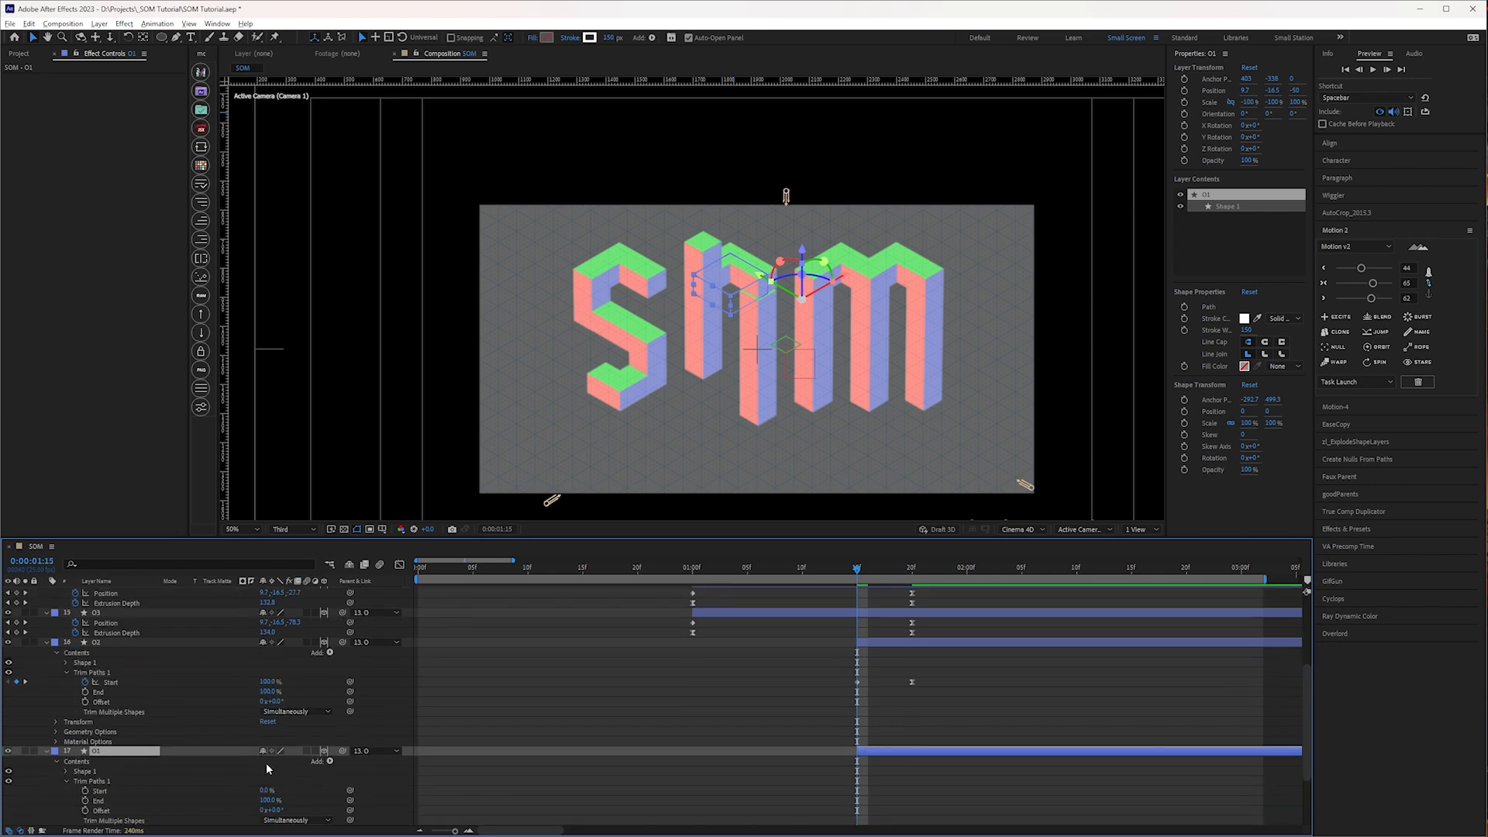
{"action": "left_click_drag", "start_coordinate": [271, 771], "coordinate": [251, 773]}
{"action": "left_click_drag", "start_coordinate": [267, 771], "coordinate": [357, 755]}
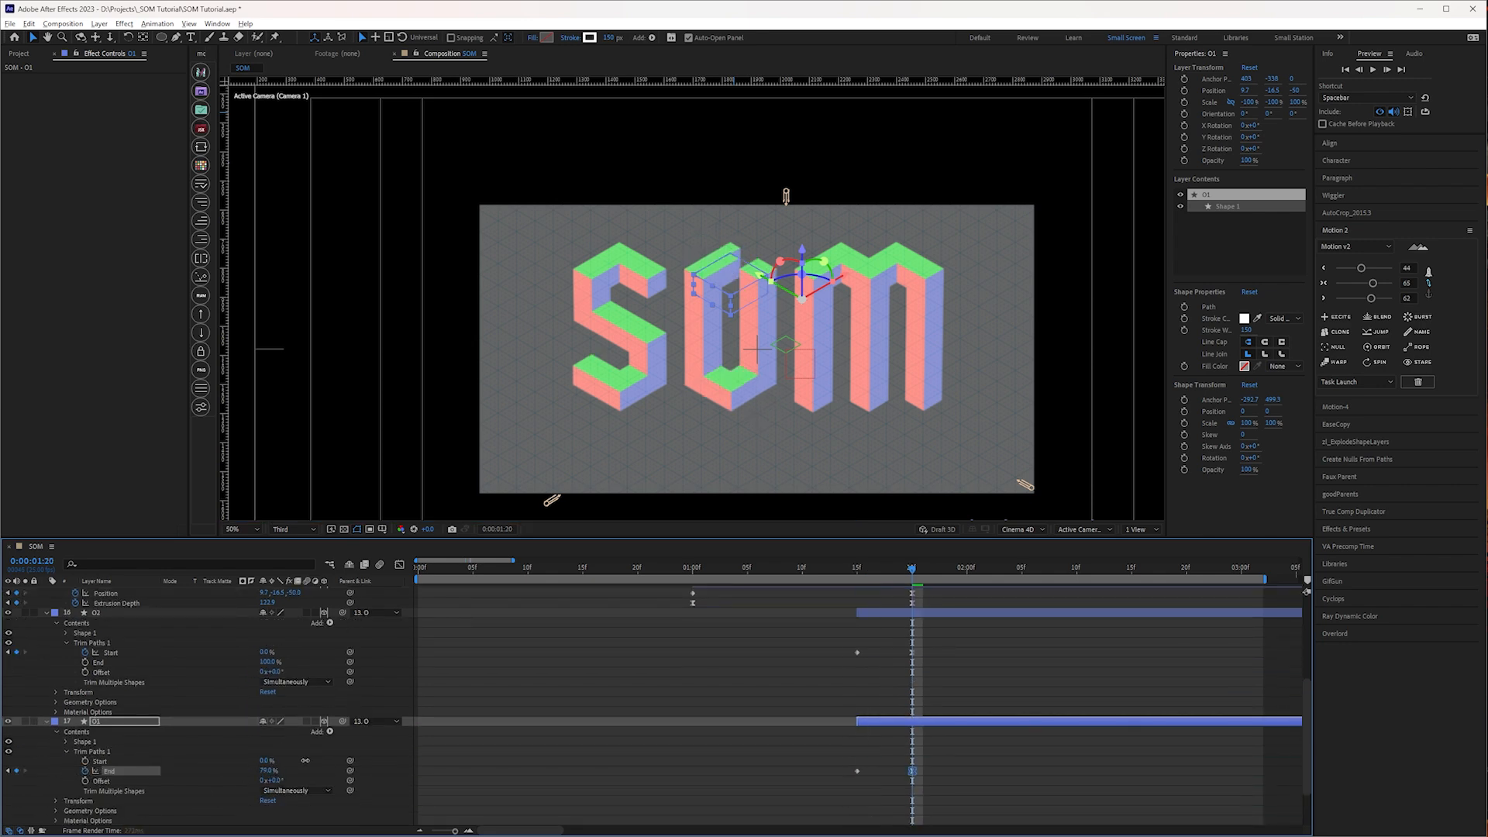
{"action": "key", "text": "F9"}
Preview the O strokes' animation and inspect the frame at 0:00:01:16.
{"action": "left_click_drag", "start_coordinate": [912, 568], "coordinate": [572, 571]}
{"action": "scroll", "coordinate": [817, 681], "scroll_direction": "up", "scroll_amount": 3}
{"action": "scroll", "coordinate": [819, 685], "scroll_direction": "up", "scroll_amount": 2}
{"action": "key", "text": "space"}
{"action": "mouse_move", "coordinate": [854, 572]}
{"action": "left_mouse_down"}
{"action": "mouse_move", "coordinate": [912, 577]}
{"action": "mouse_move", "coordinate": [850, 584]}
{"action": "mouse_move", "coordinate": [915, 590]}
{"action": "mouse_move", "coordinate": [833, 593]}
{"action": "mouse_move", "coordinate": [873, 588]}
{"action": "mouse_move", "coordinate": [864, 598]}
{"action": "left_mouse_up"}
{"action": "left_click", "coordinate": [889, 721]}
{"action": "left_click", "coordinate": [888, 749]}
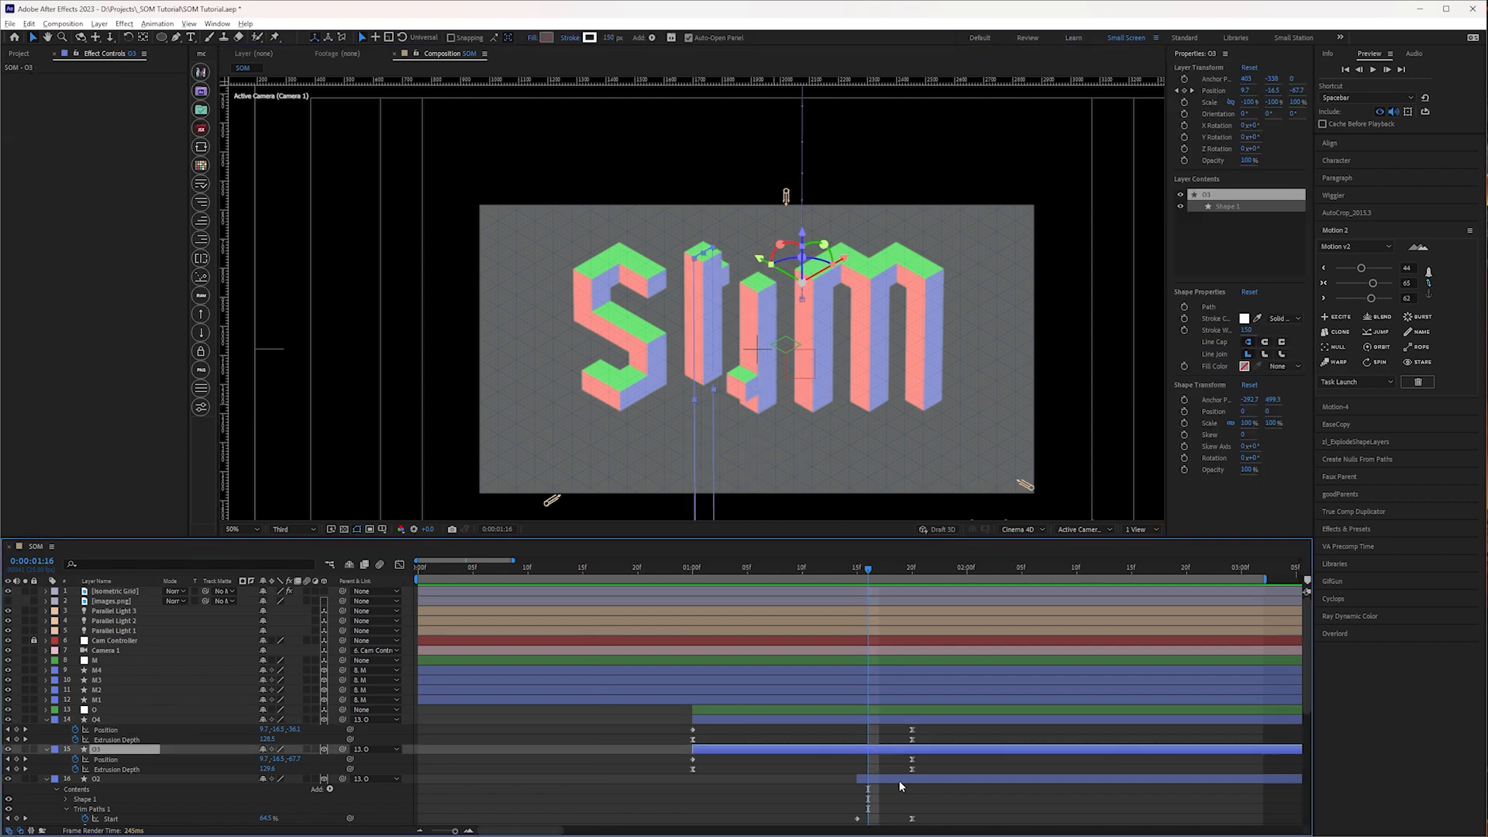
{"action": "left_click", "coordinate": [899, 778]}
{"action": "left_click", "coordinate": [896, 719], "text": "ctrl"}
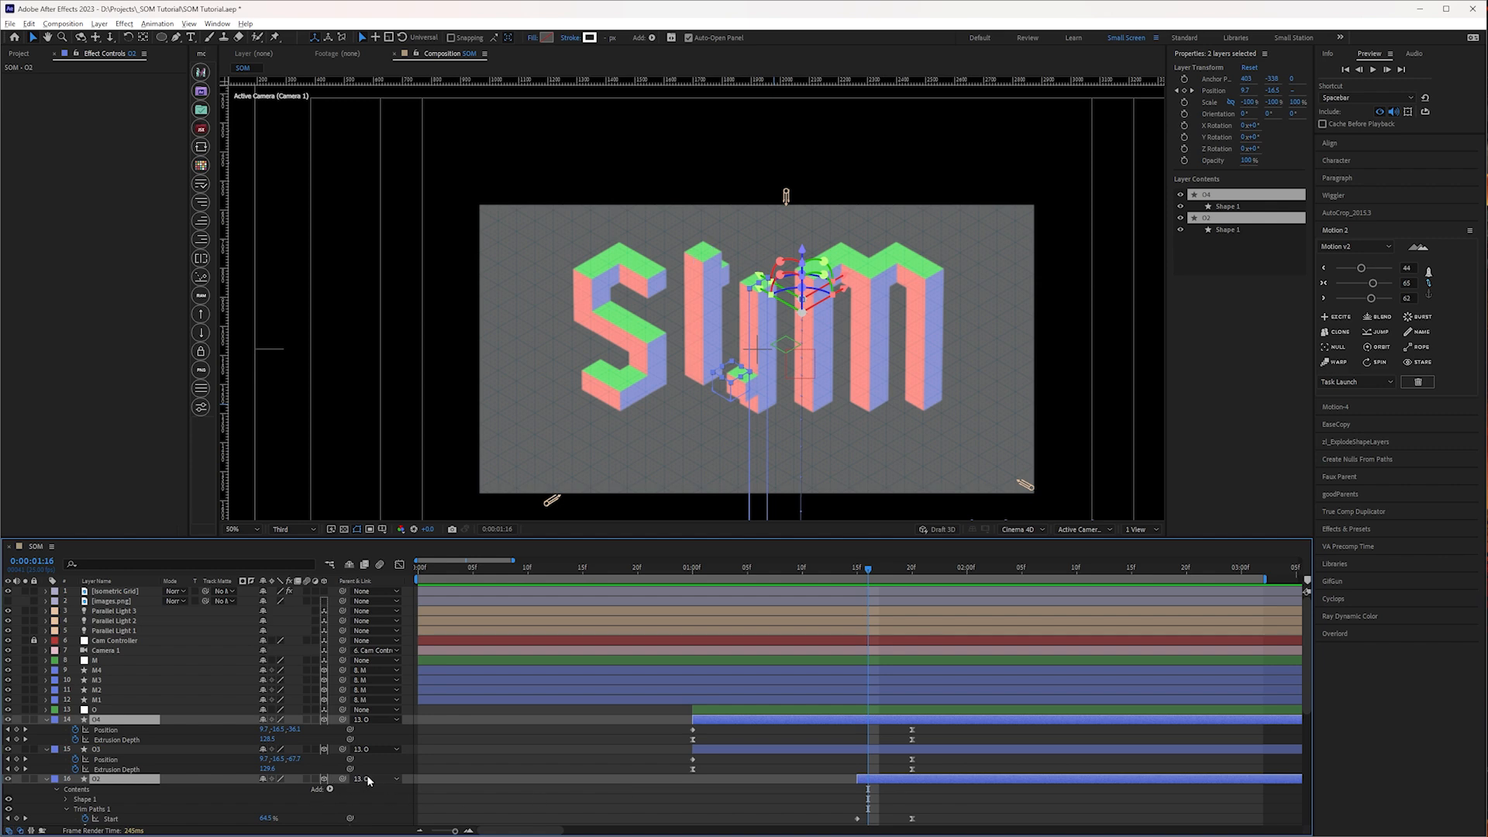
{"action": "left_click", "coordinate": [504, 769]}
At 0:00:01:20, parent O2 to O4 and O1 to O3, and check the frames before it.
{"action": "left_click_drag", "start_coordinate": [885, 568], "coordinate": [908, 567]}
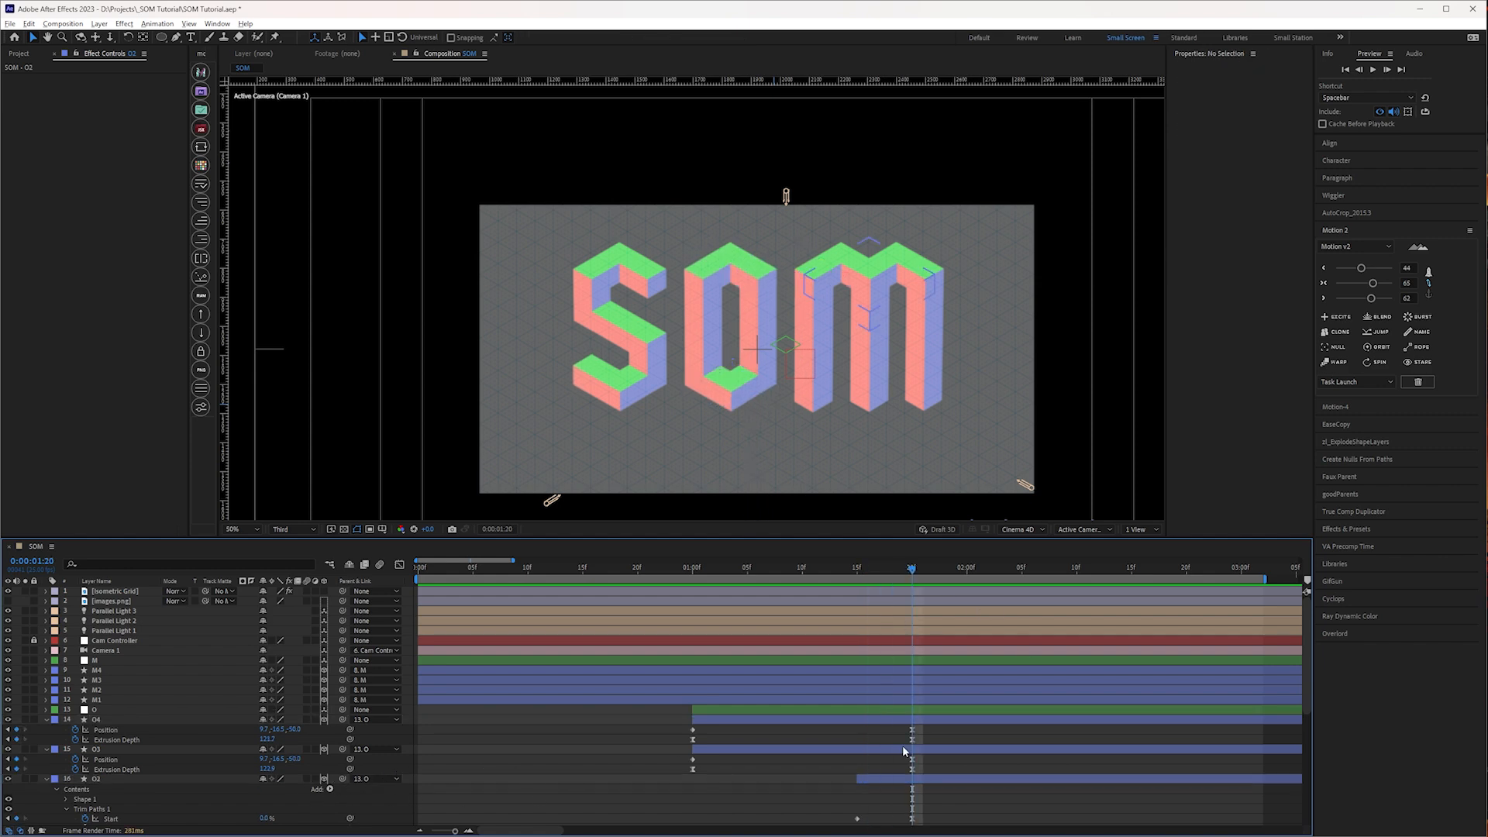
{"action": "left_click", "coordinate": [916, 781]}
{"action": "left_click", "coordinate": [911, 721], "text": "ctrl"}
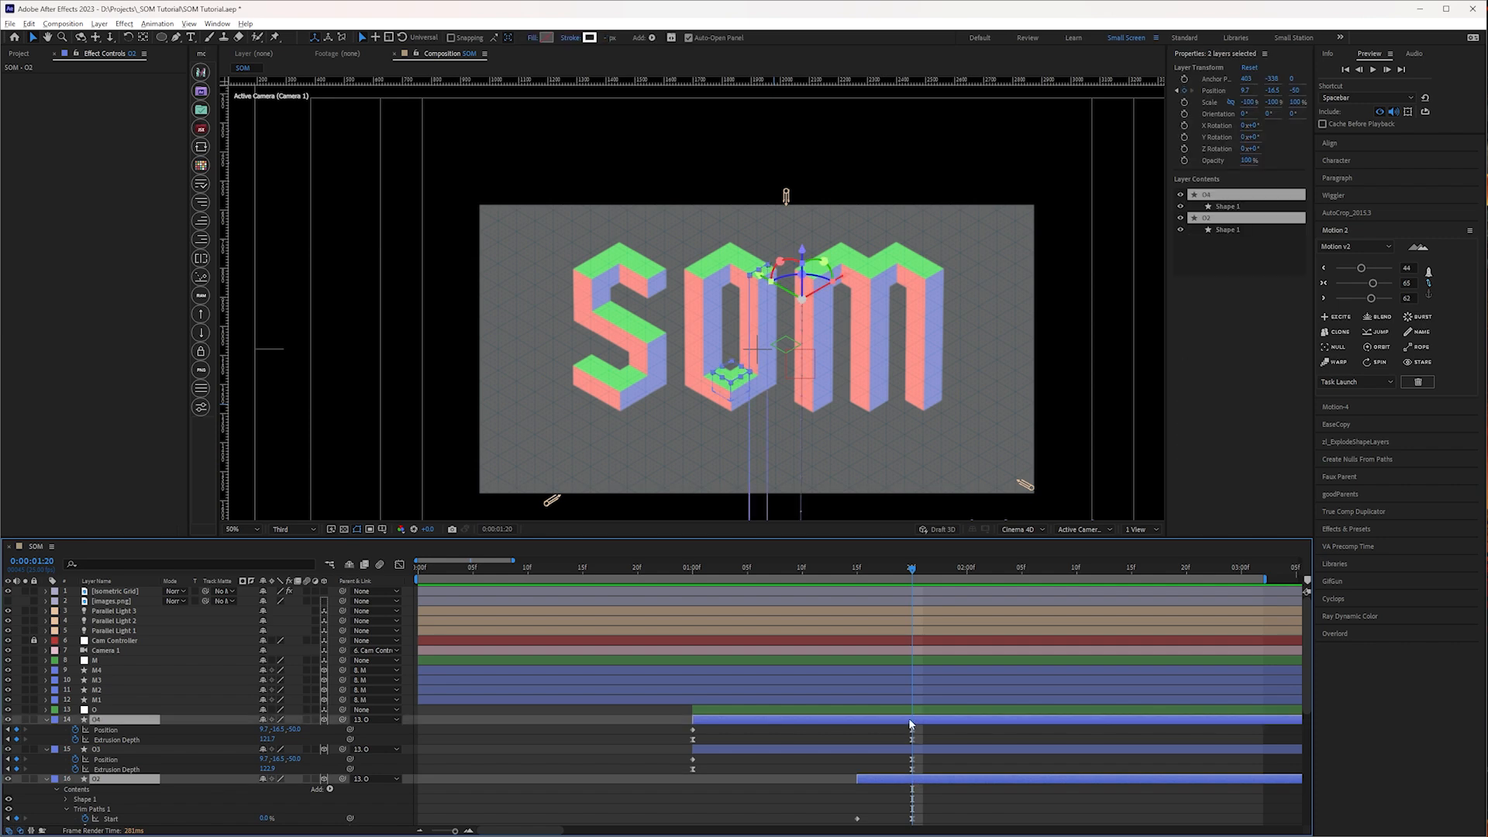
{"action": "left_click_drag", "start_coordinate": [343, 779], "coordinate": [150, 719]}
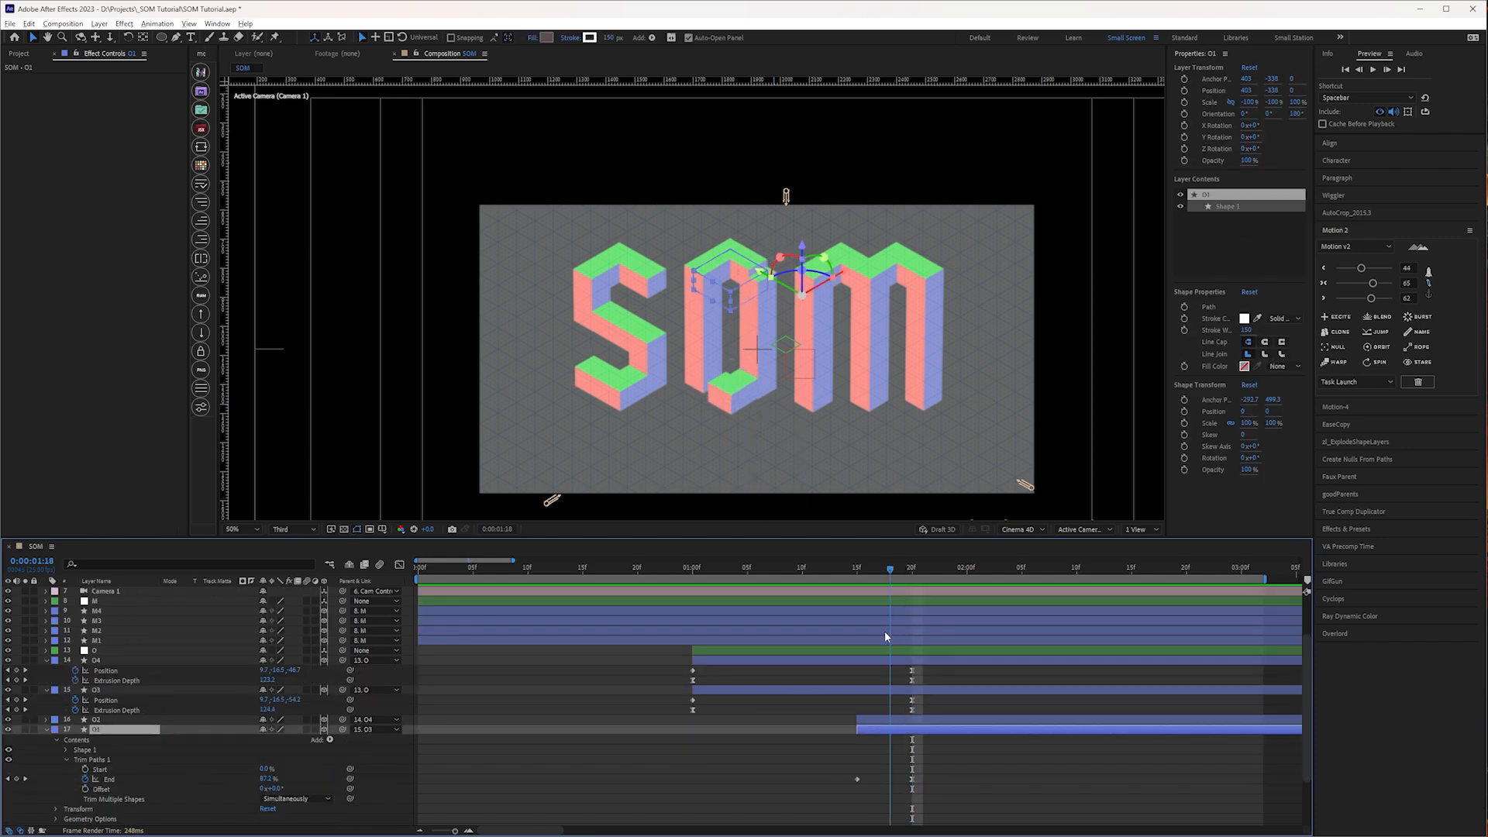
{"action": "key", "text": "Page_Up"}
{"action": "key", "text": "Page_Up"}
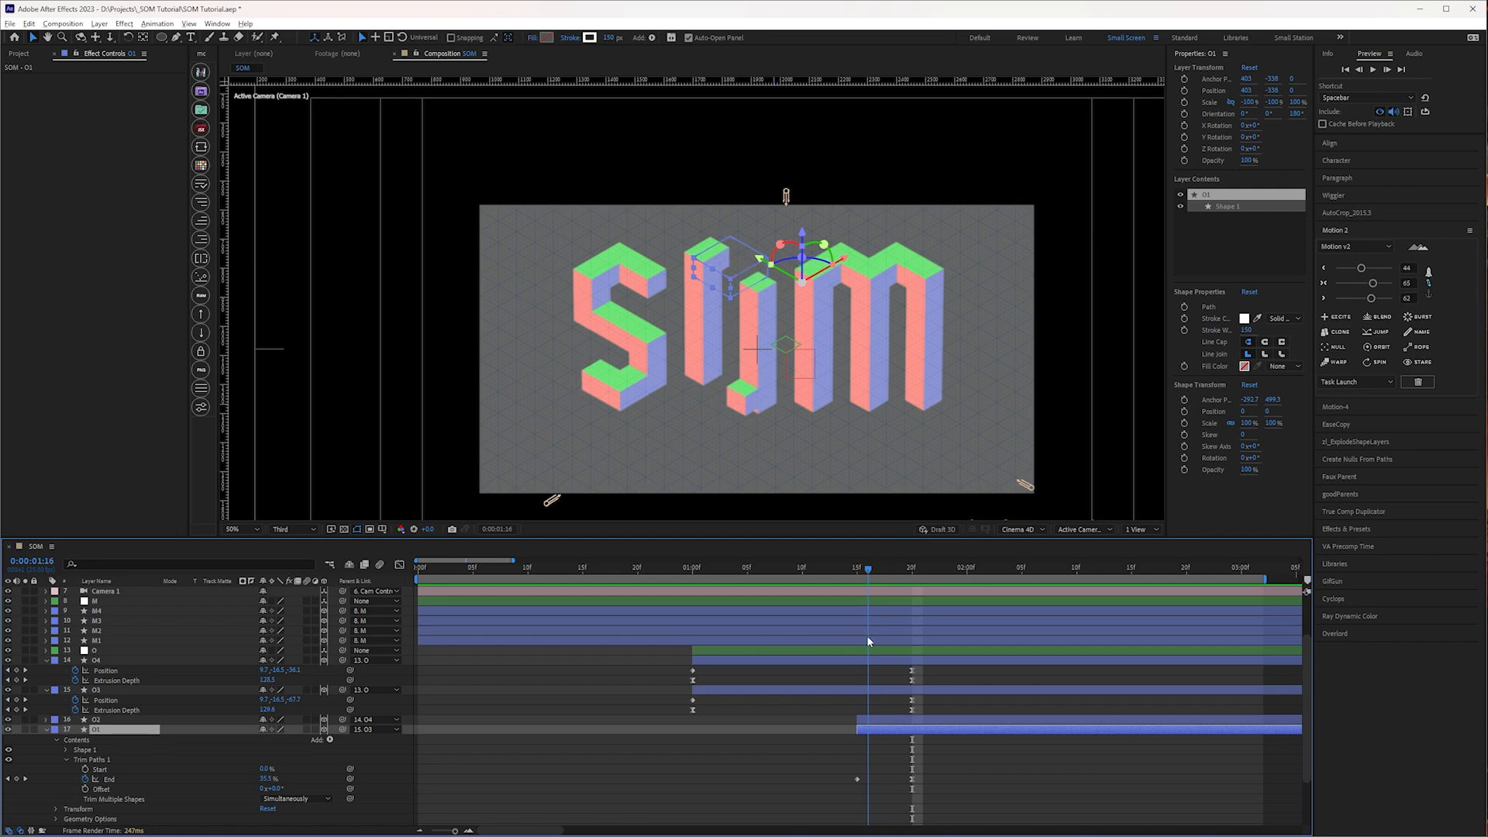
Delay the O2 layer by two frames so it starts at 0:00:01:17, and scrub the frames around it.
{"action": "left_click", "coordinate": [888, 717]}
{"action": "left_click_drag", "start_coordinate": [888, 716], "coordinate": [900, 717]}
{"action": "key", "text": "Page_Down"}
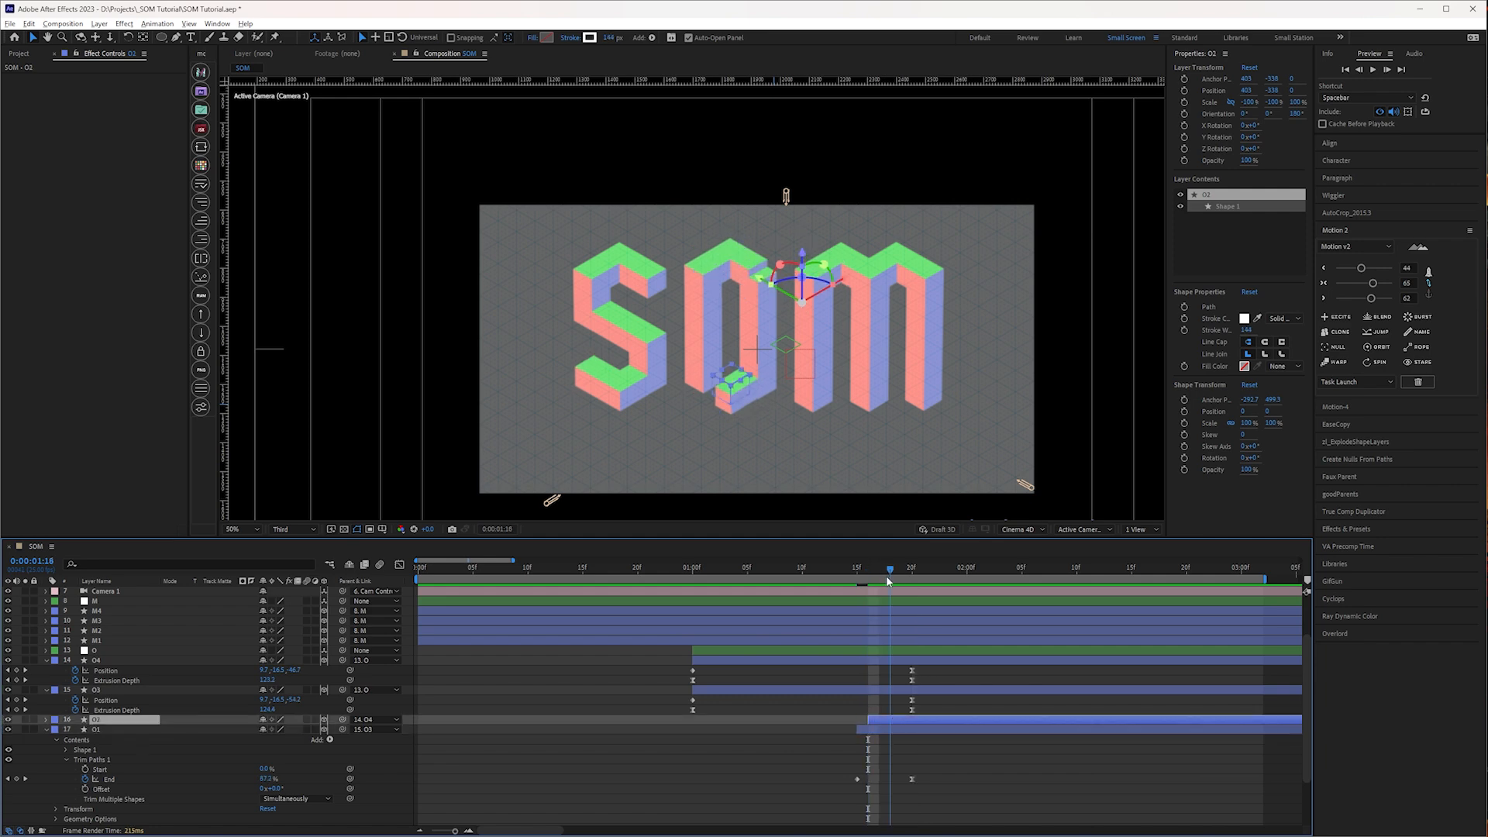
{"action": "left_click_drag", "start_coordinate": [916, 726], "coordinate": [927, 726]}
{"action": "left_click_drag", "start_coordinate": [882, 569], "coordinate": [807, 585]}
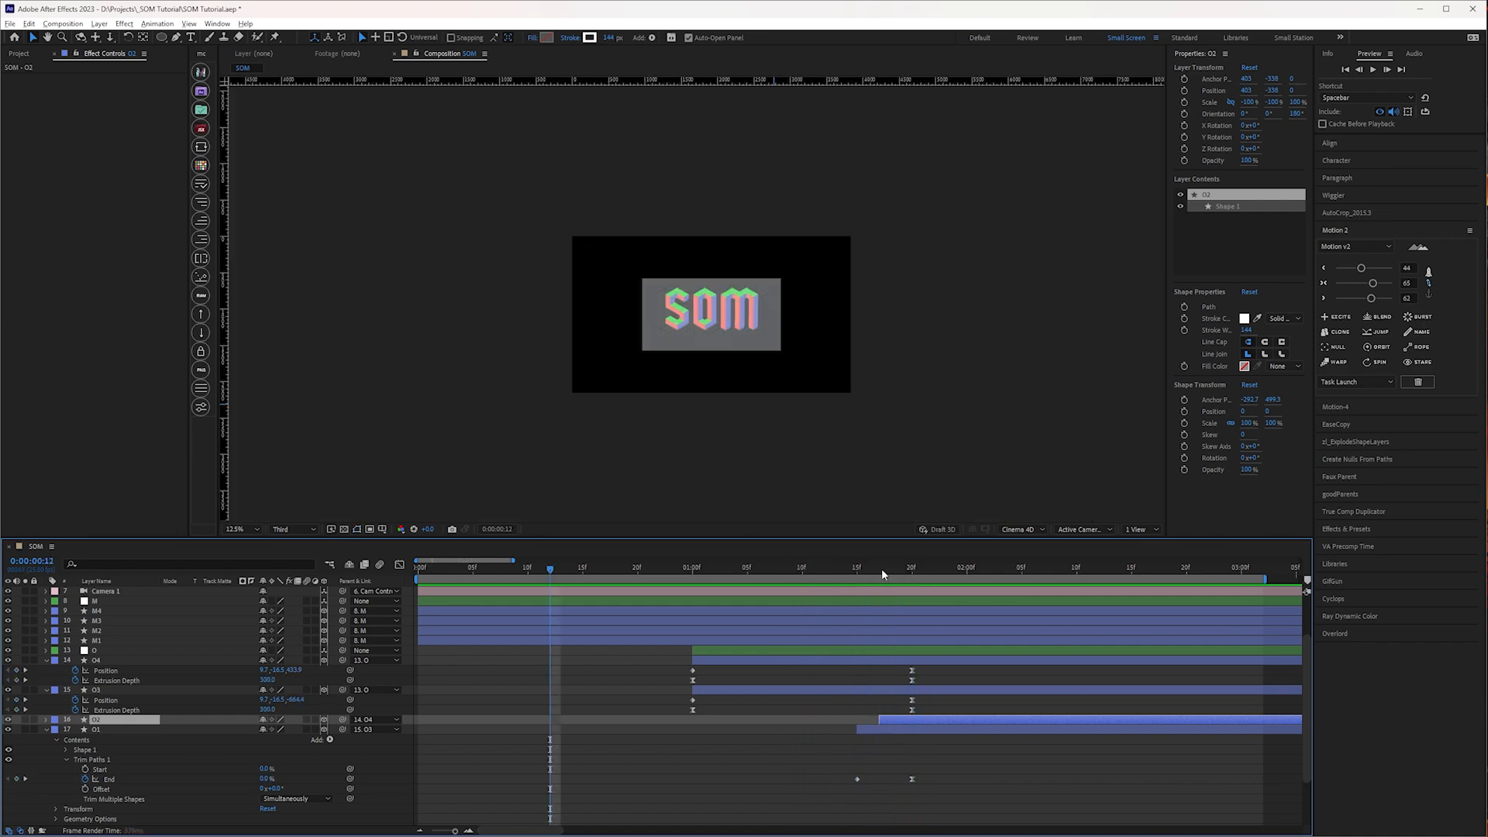
{"action": "left_click", "coordinate": [881, 569]}
Reveal the keyframes of O2 and O1 and preview the O strokes' staggered animation.
{"action": "left_click", "coordinate": [948, 730], "text": "shift"}
{"action": "key", "text": "u"}
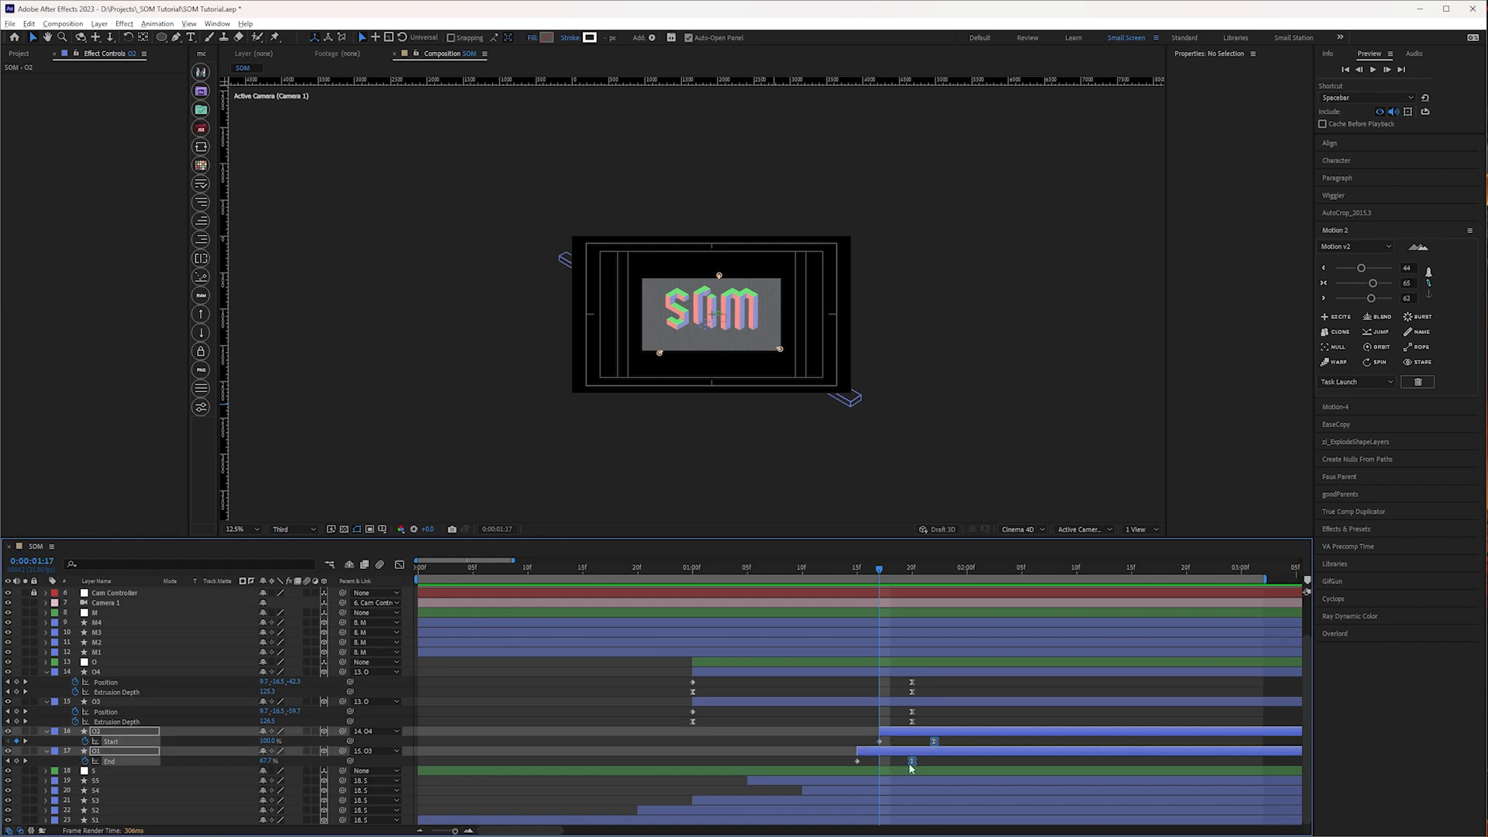
{"action": "key", "text": "space"}
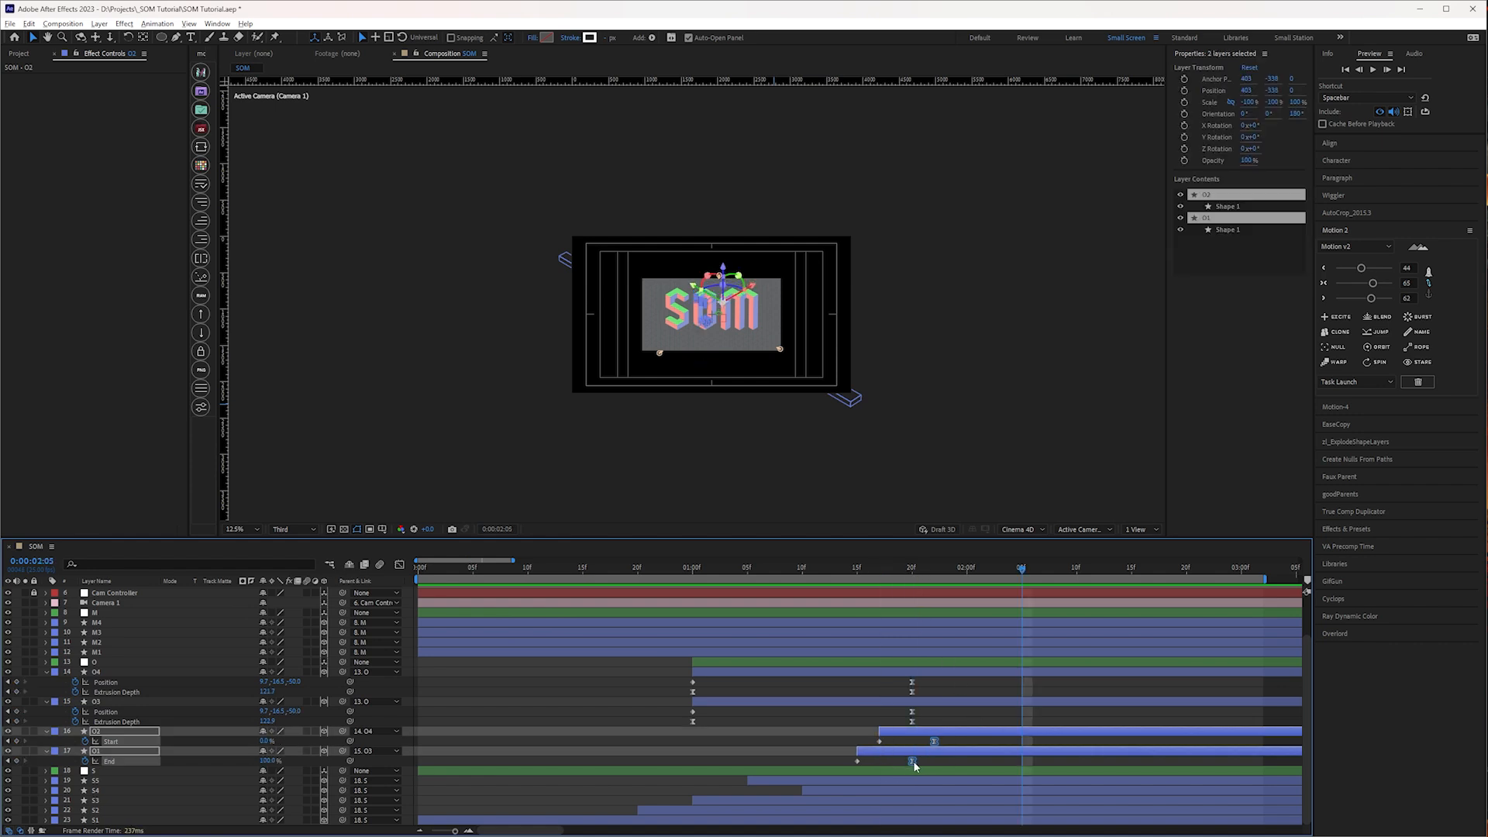
{"action": "key", "text": "Page_Up"}
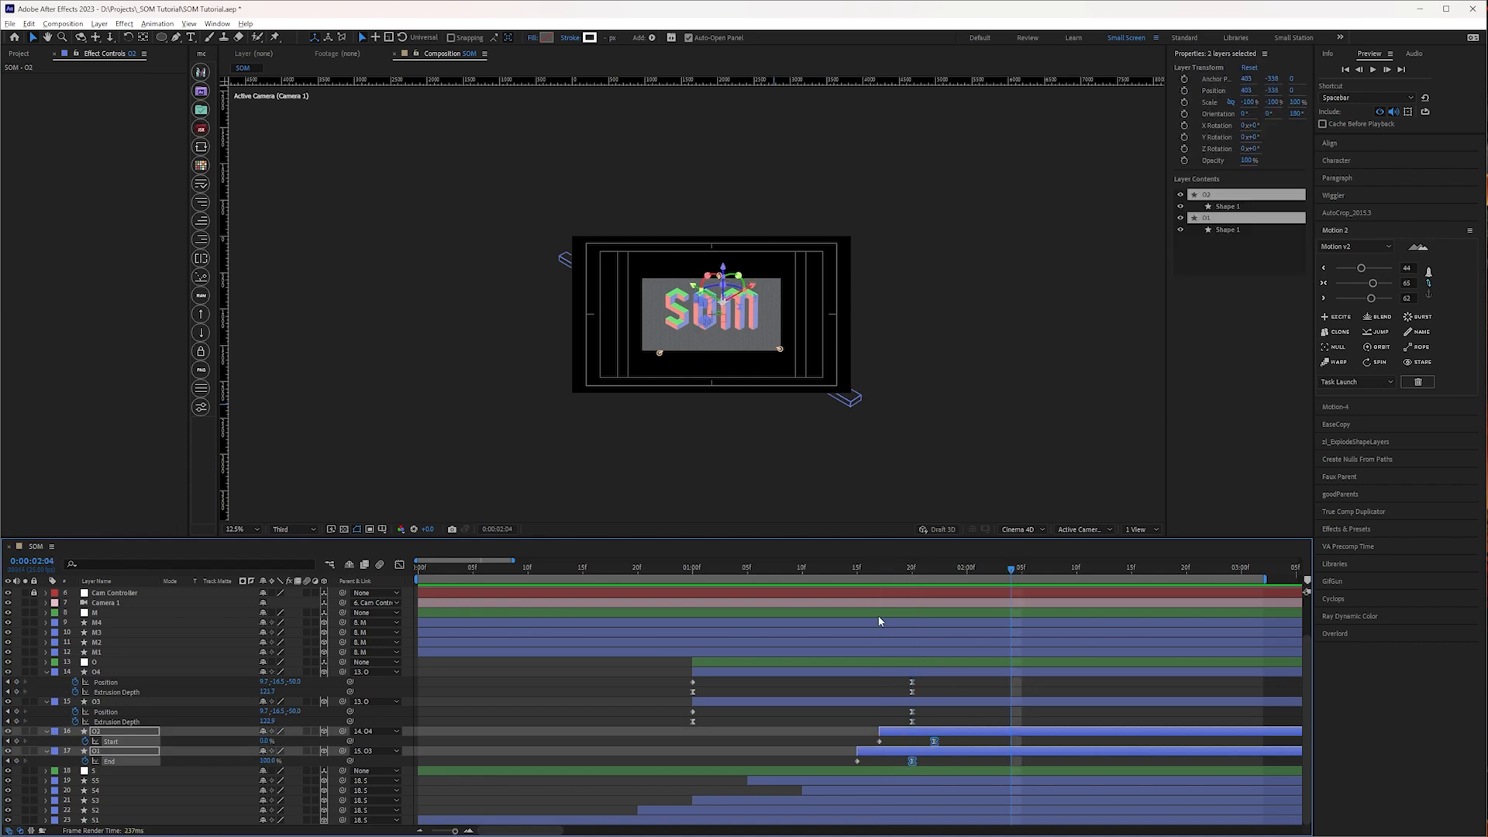
{"action": "left_click", "coordinate": [874, 568]}
{"action": "key", "text": "shift+Page_Down"}
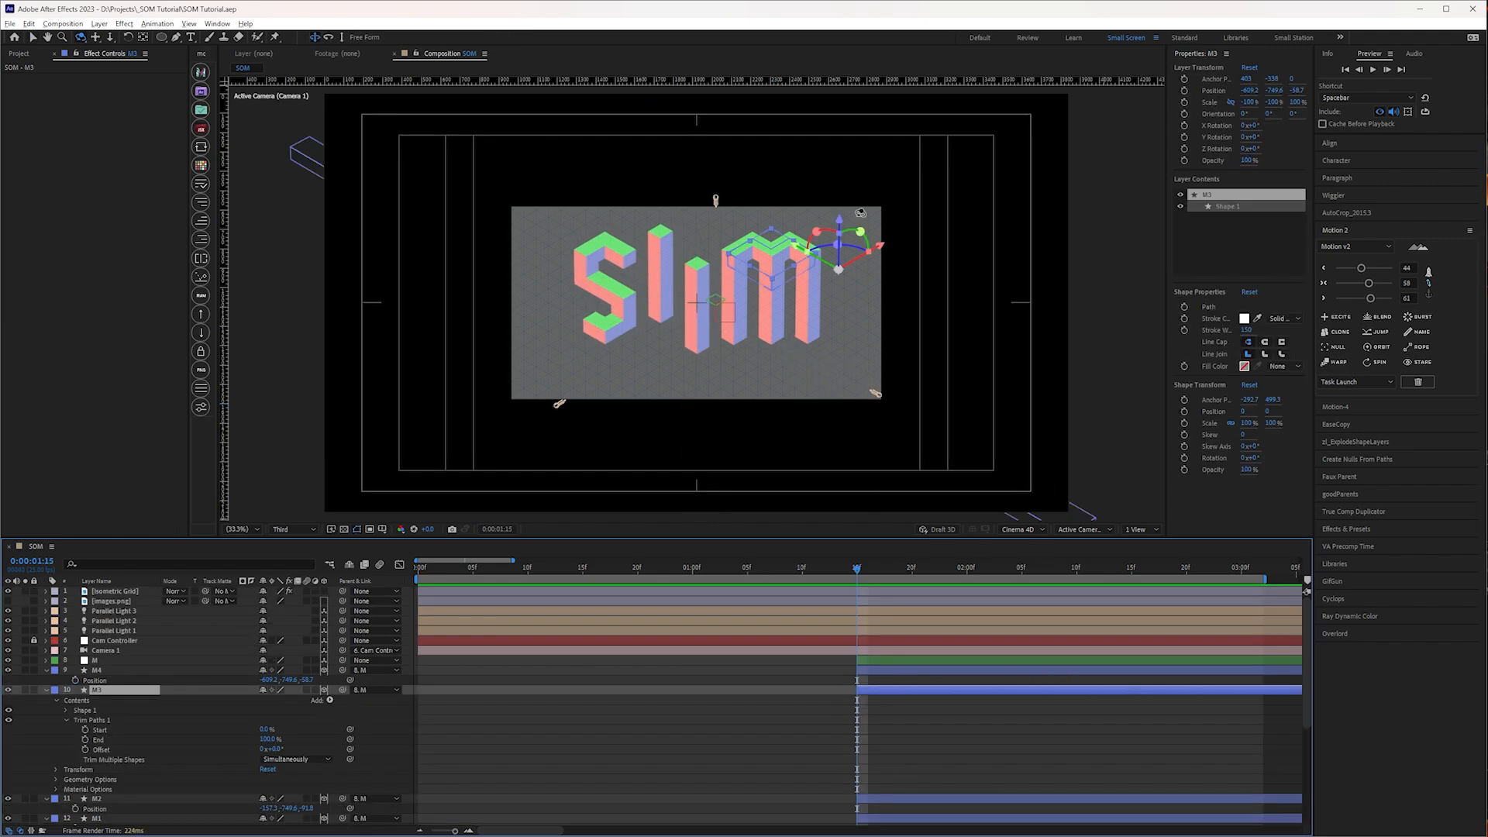
Extend M3's path from its right end with the Pen tool, diagonally up past the frame edge, and align the new segment isometrically.
{"action": "key", "text": "slash"}
{"action": "key", "text": "g"}
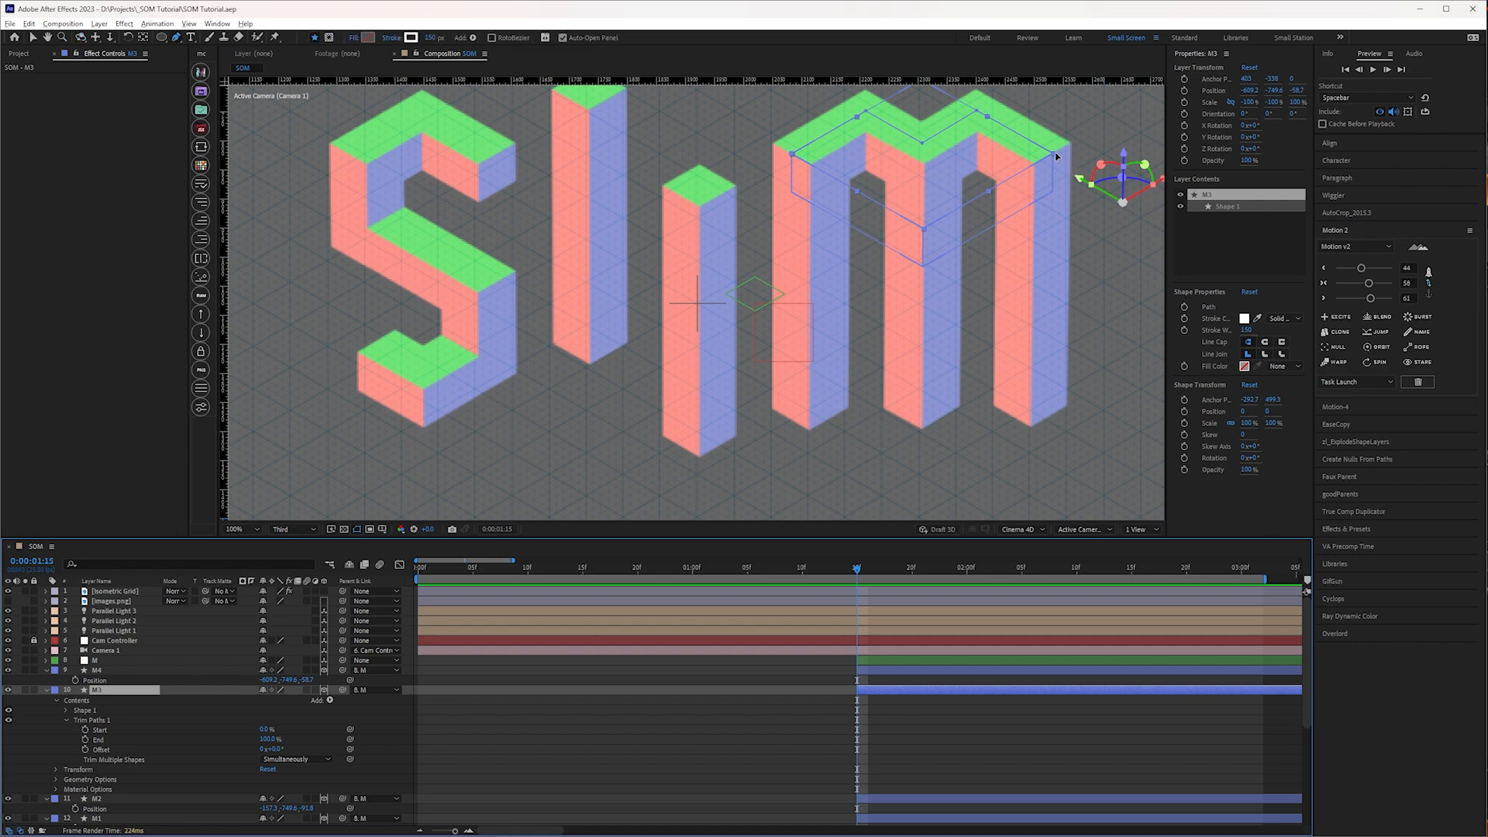
{"action": "left_click_drag", "start_coordinate": [1056, 157], "coordinate": [744, 346]}
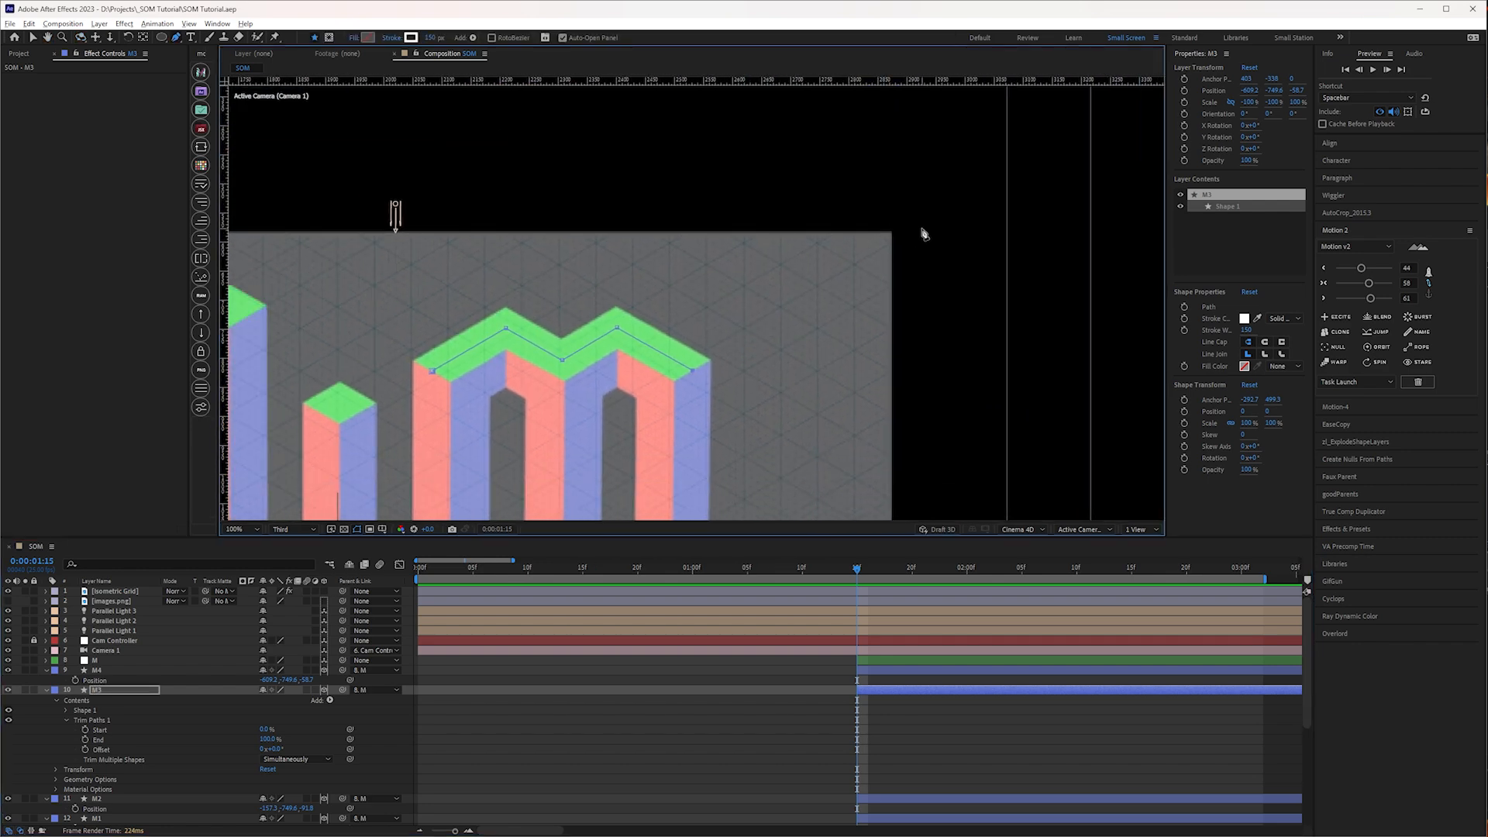
{"action": "key", "text": "comma"}
{"action": "key", "text": "comma"}
{"action": "key", "text": "comma"}
{"action": "key", "text": "comma"}
{"action": "left_click", "coordinate": [894, 197]}
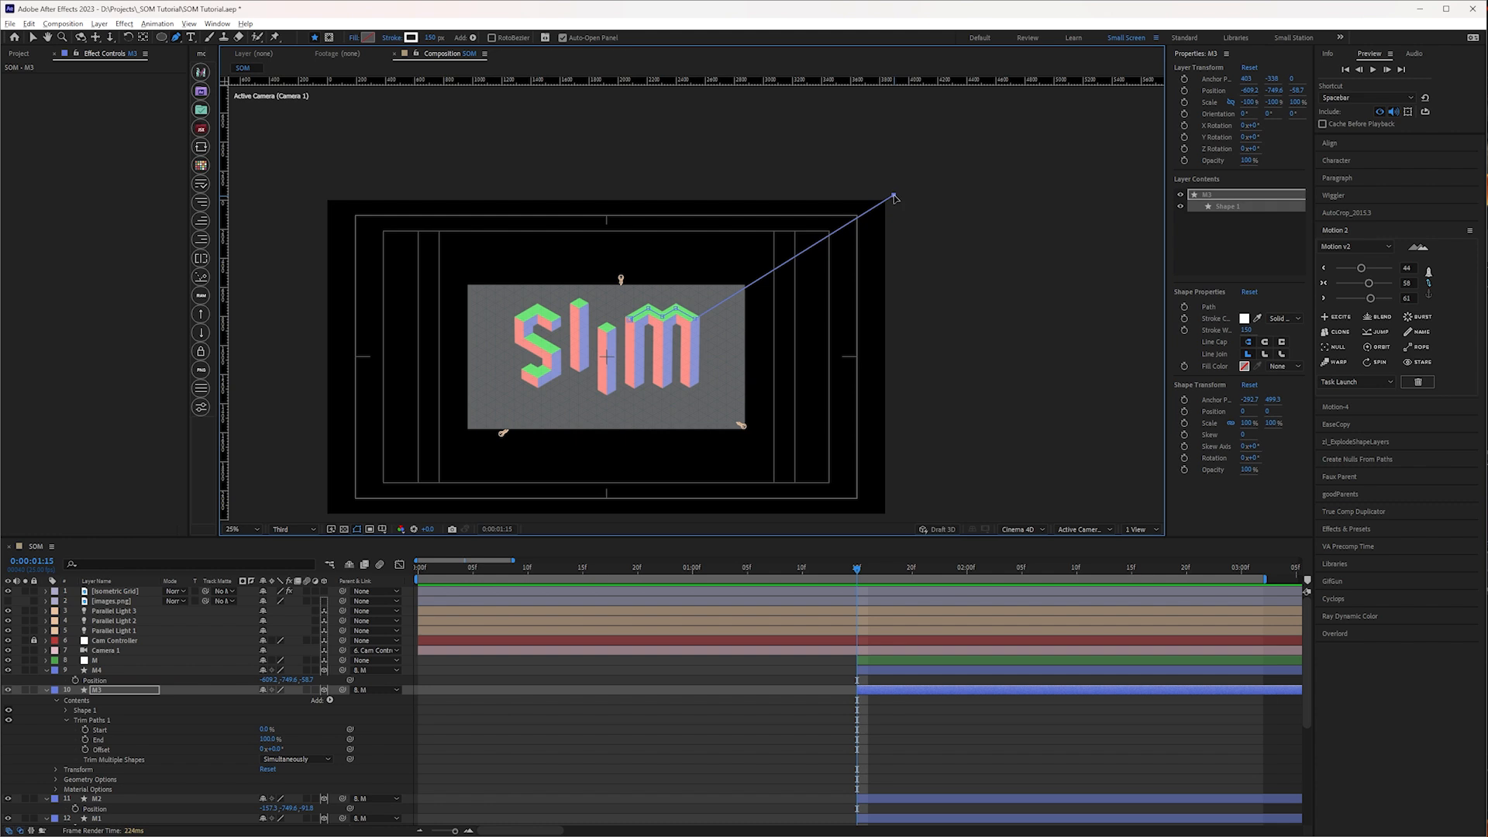
{"action": "scroll", "coordinate": [895, 199], "scroll_direction": "up", "scroll_amount": 2}
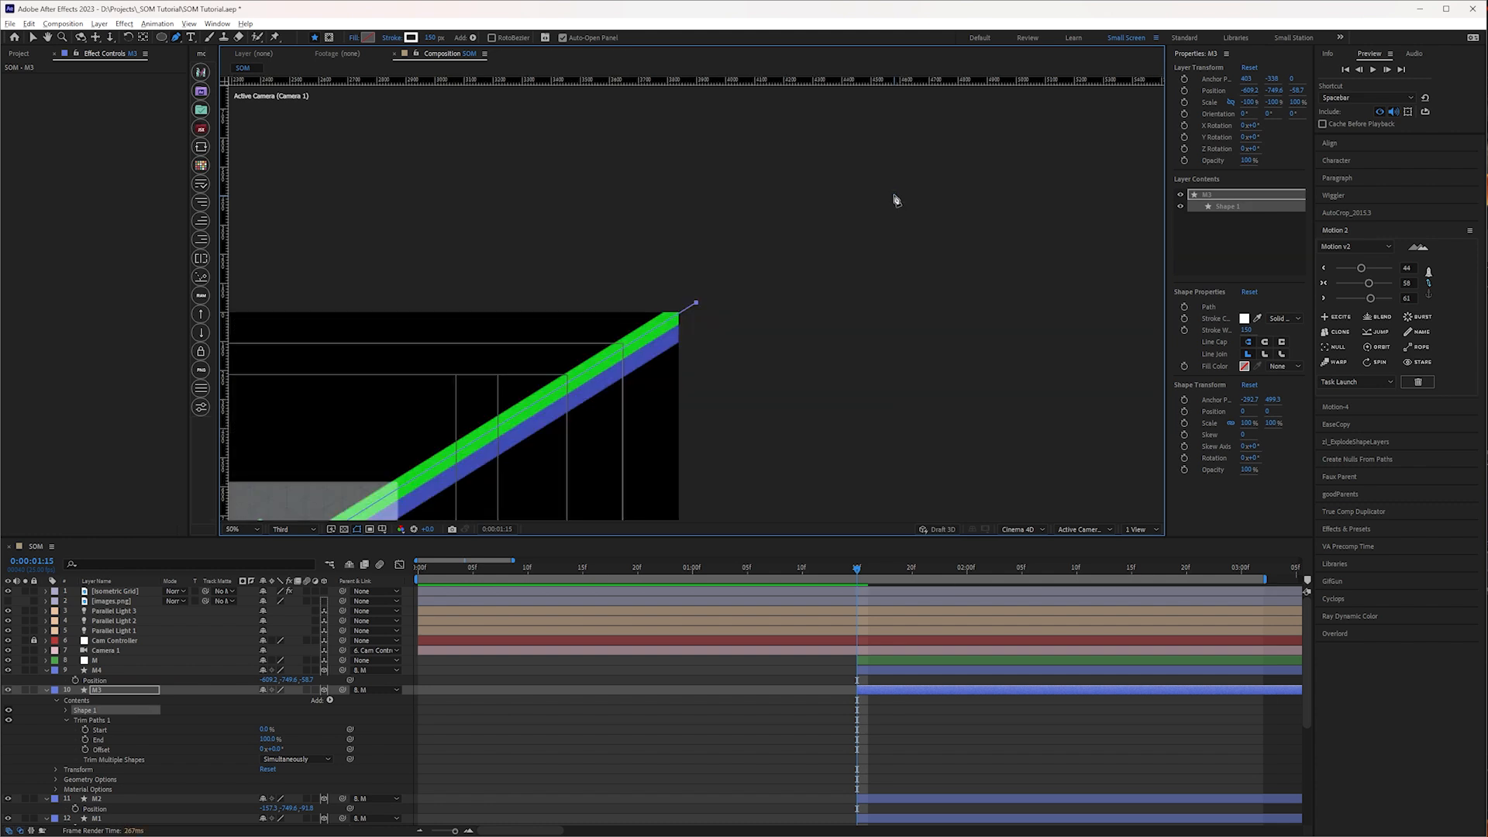
{"action": "left_click_drag", "start_coordinate": [632, 342], "coordinate": [834, 193]}
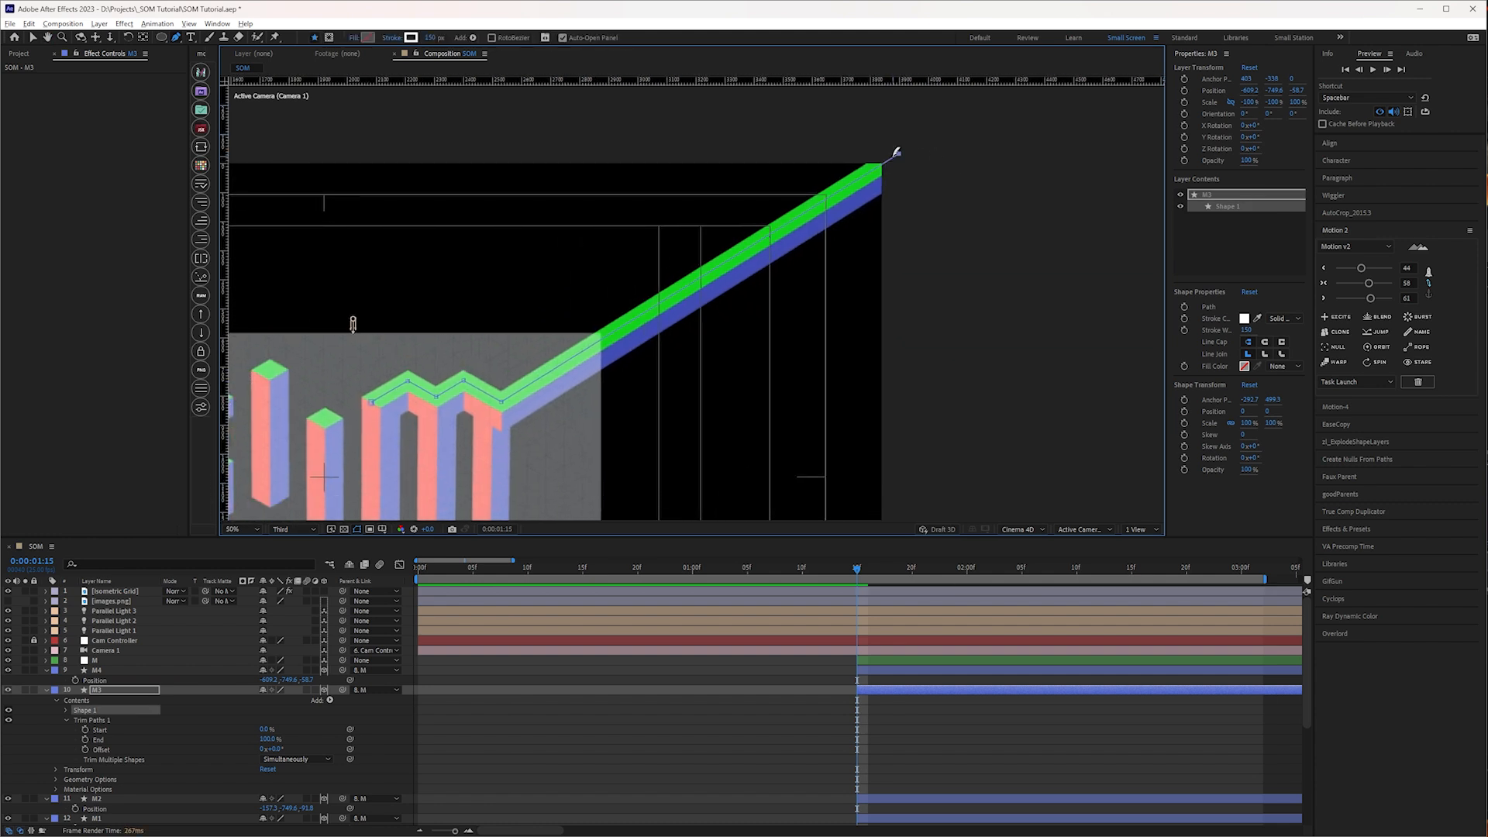
{"action": "left_click_drag", "start_coordinate": [899, 157], "coordinate": [913, 164]}
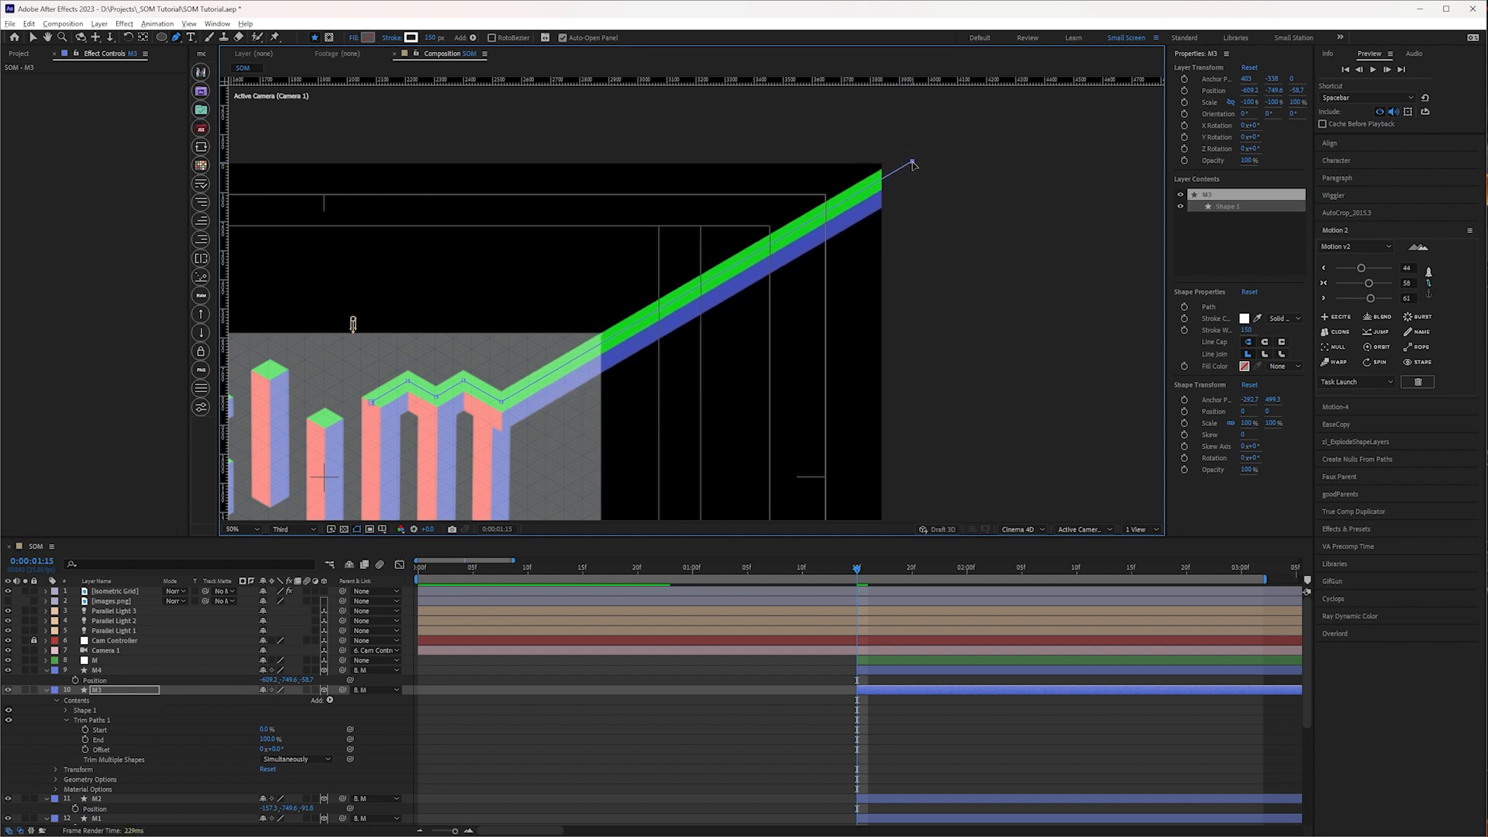
Keyframe M3's Trim Paths Start from 0:00:01:15 to 0% at 0:00:02:10 and ease the ending keyframe.
{"action": "key", "text": "comma"}
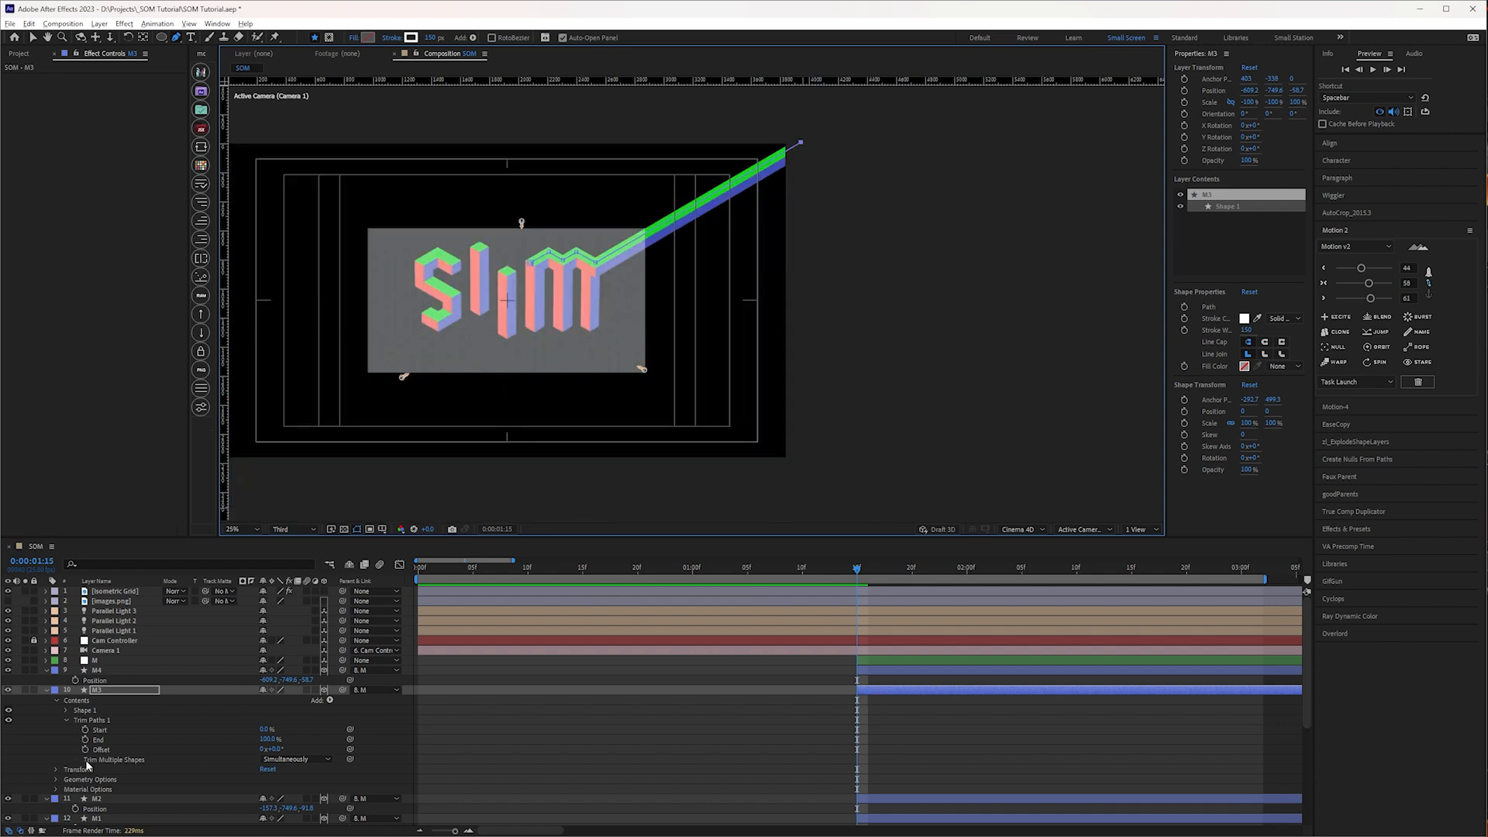
{"action": "left_click_drag", "start_coordinate": [266, 730], "coordinate": [357, 716]}
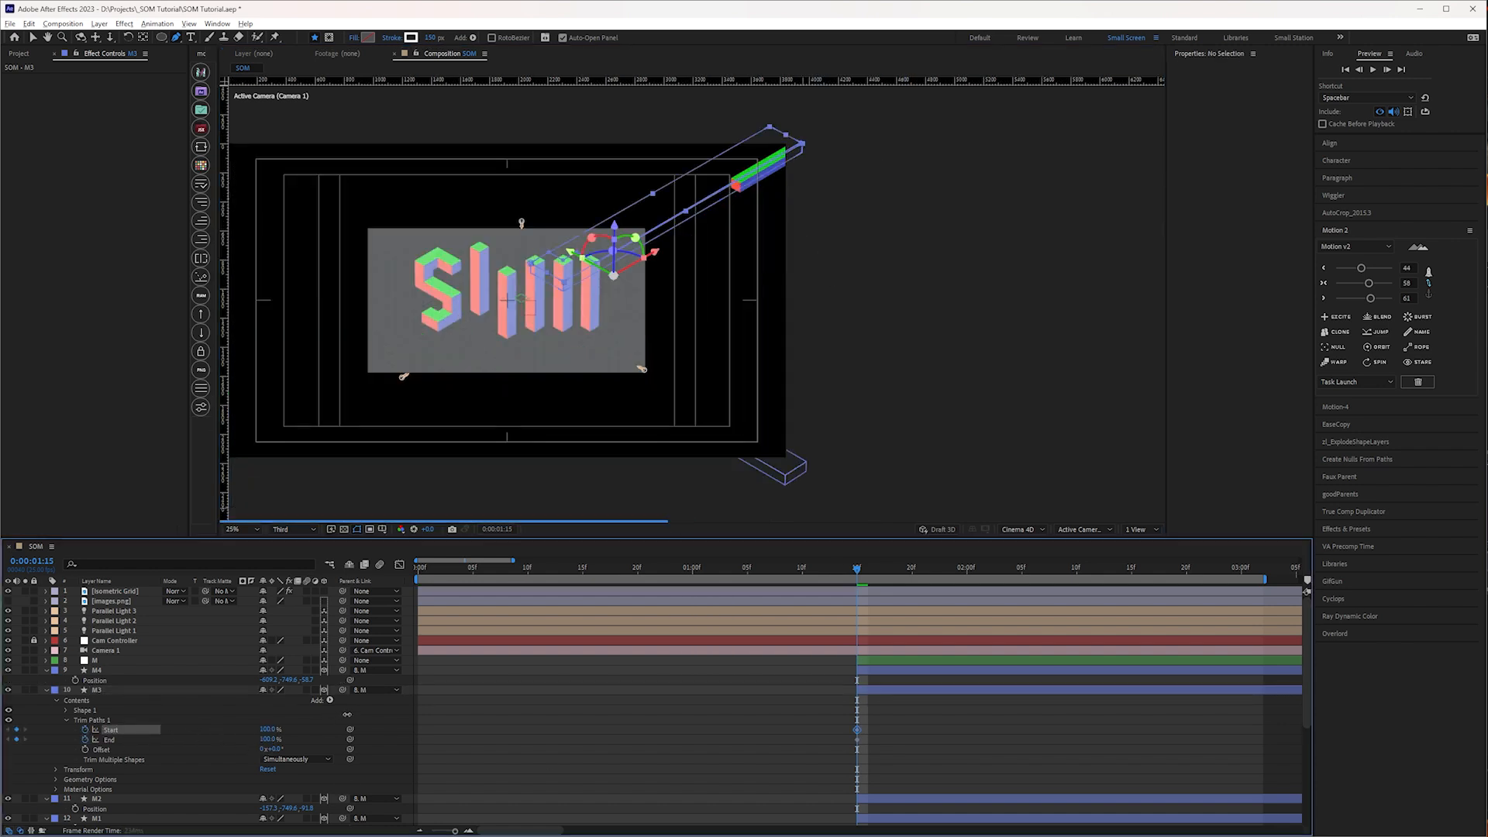
{"action": "key", "text": "shift+Page_Down"}
{"action": "key", "text": "shift+Page_Down"}
{"action": "left_click_drag", "start_coordinate": [268, 730], "coordinate": [174, 727]}
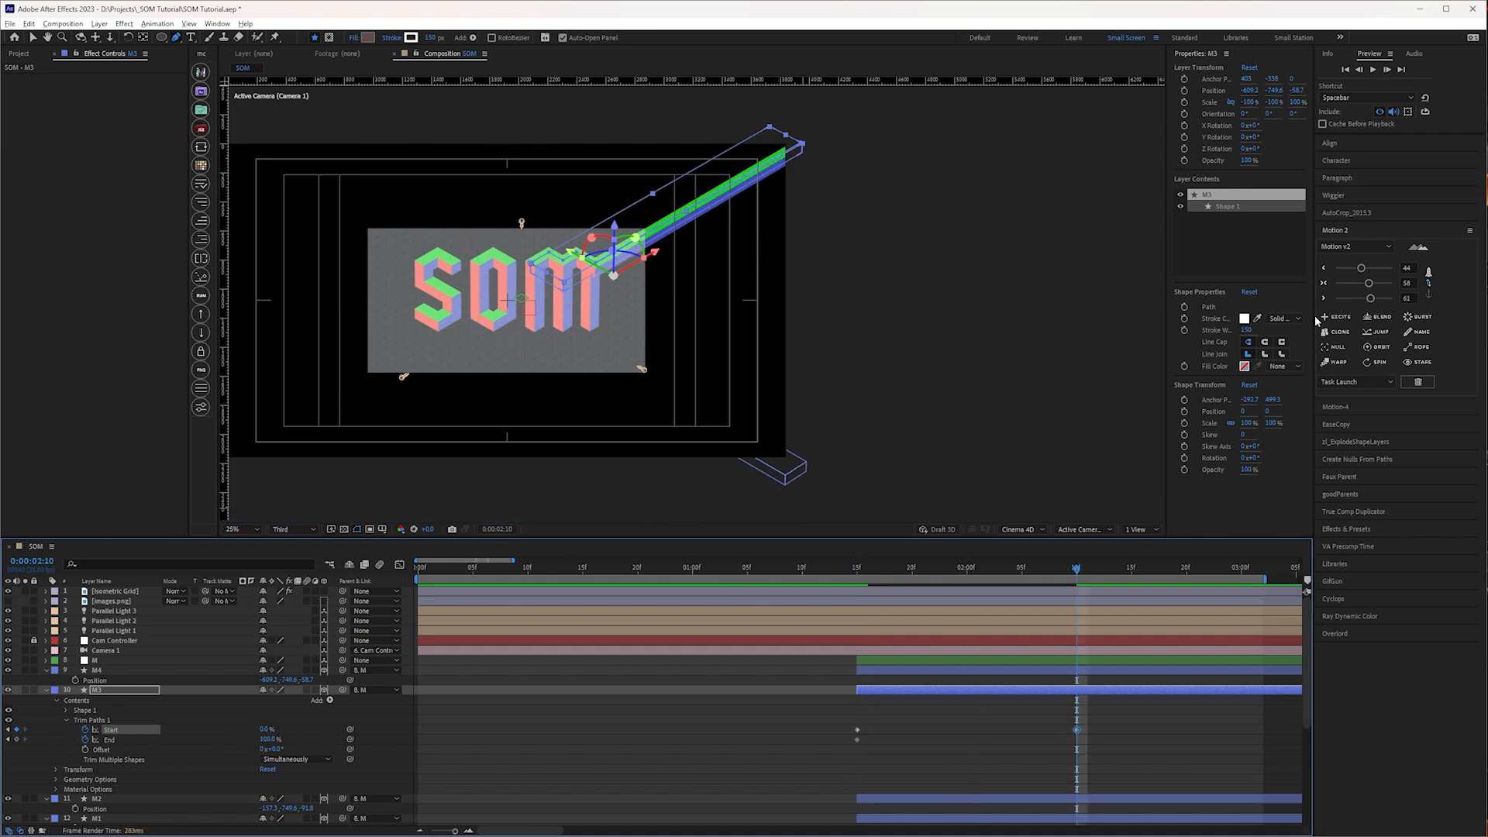
{"action": "left_click", "coordinate": [1370, 300]}
{"action": "key", "text": "j"}
{"action": "key", "text": "k"}
Set M3's Trim Paths End to 23% at 0:00:02:10, ease both End keyframes at 26, and shift them 10 frames later.
{"action": "left_click_drag", "start_coordinate": [267, 740], "coordinate": [242, 742]}
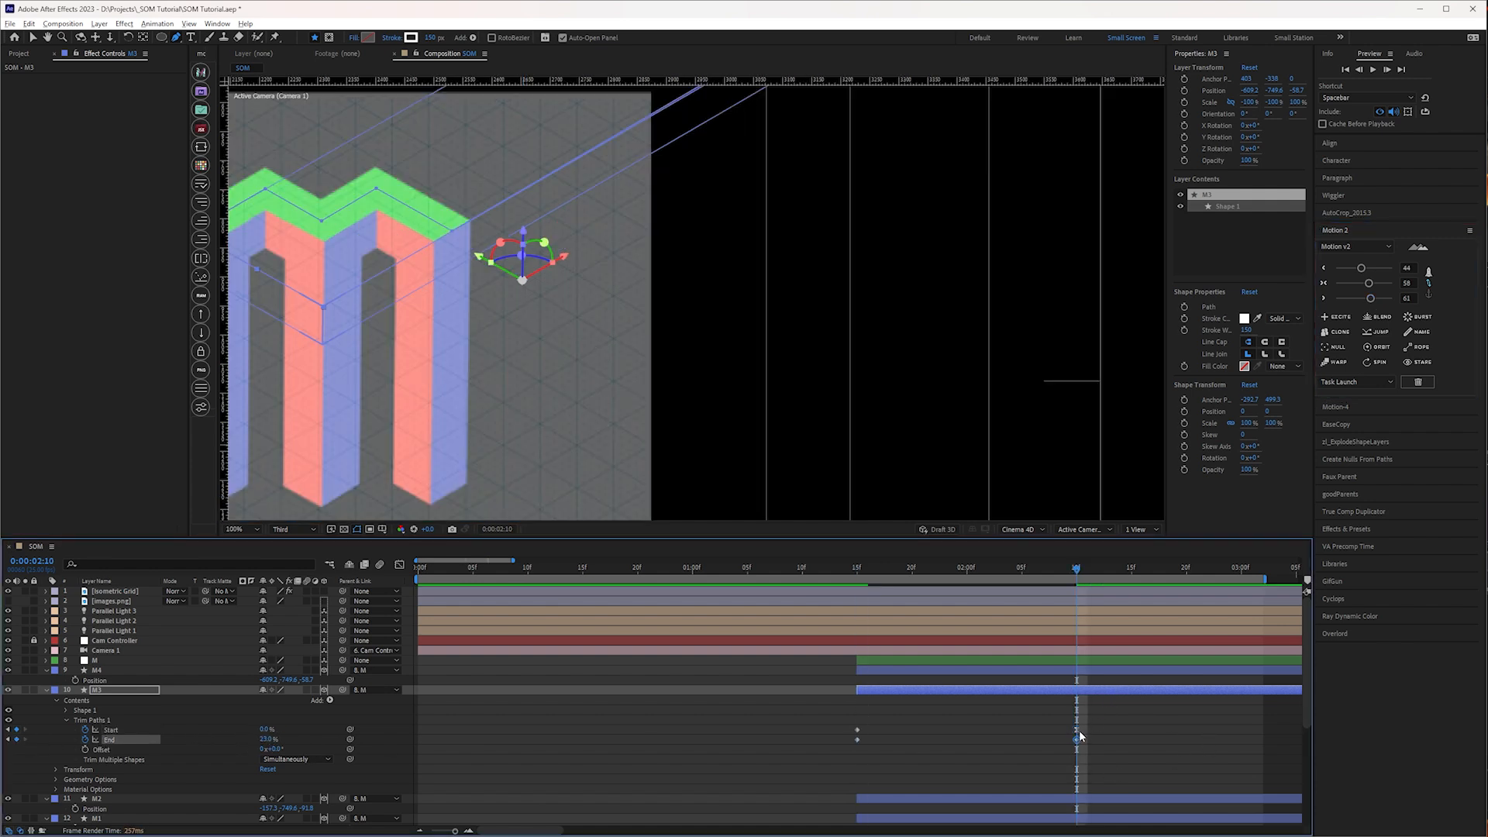
{"action": "left_click_drag", "start_coordinate": [1084, 734], "coordinate": [830, 741]}
{"action": "left_click_drag", "start_coordinate": [1368, 283], "coordinate": [1351, 283]}
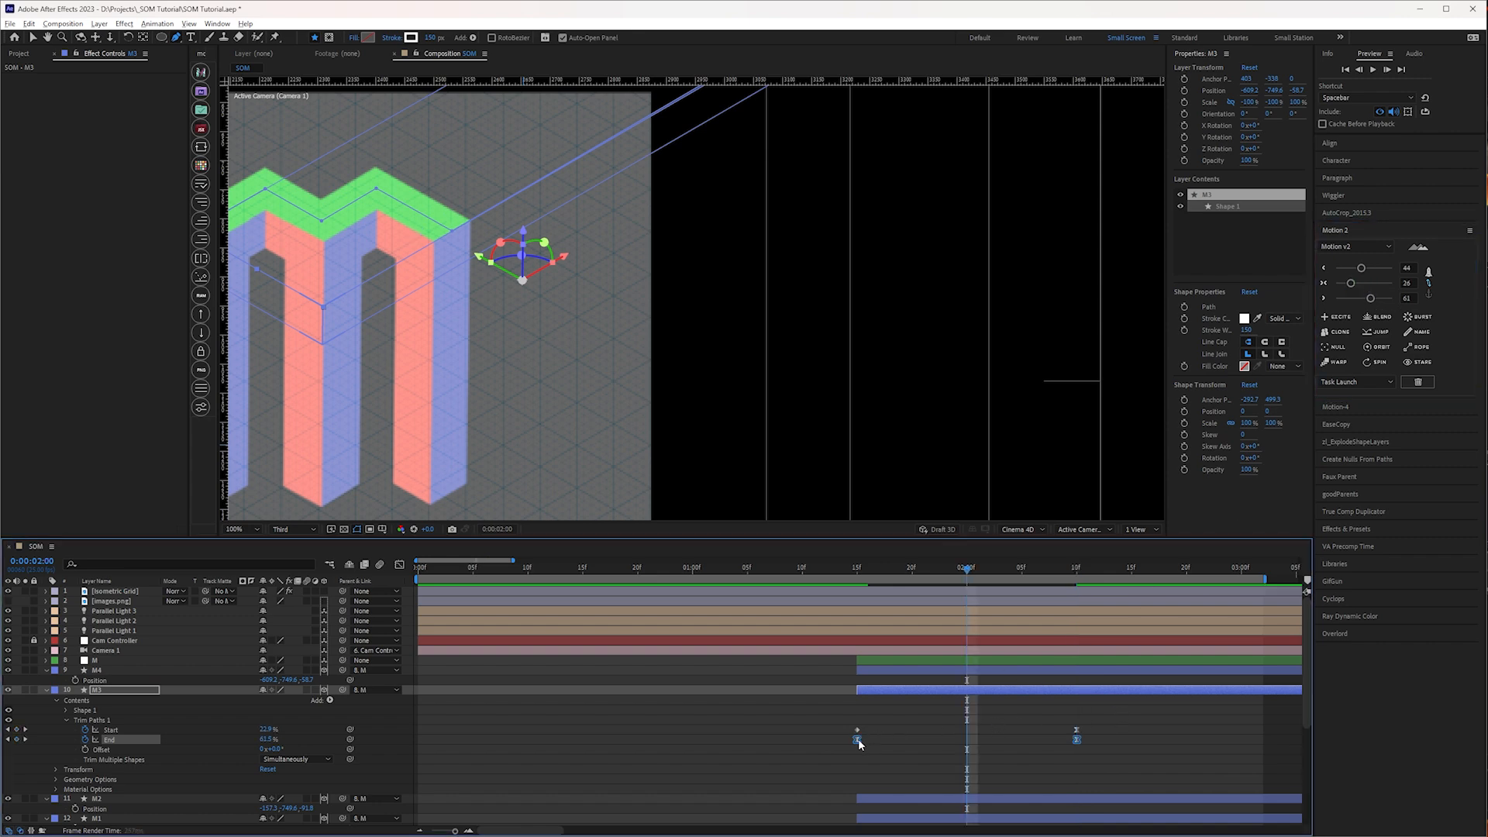
{"action": "left_click_drag", "start_coordinate": [858, 740], "coordinate": [978, 749]}
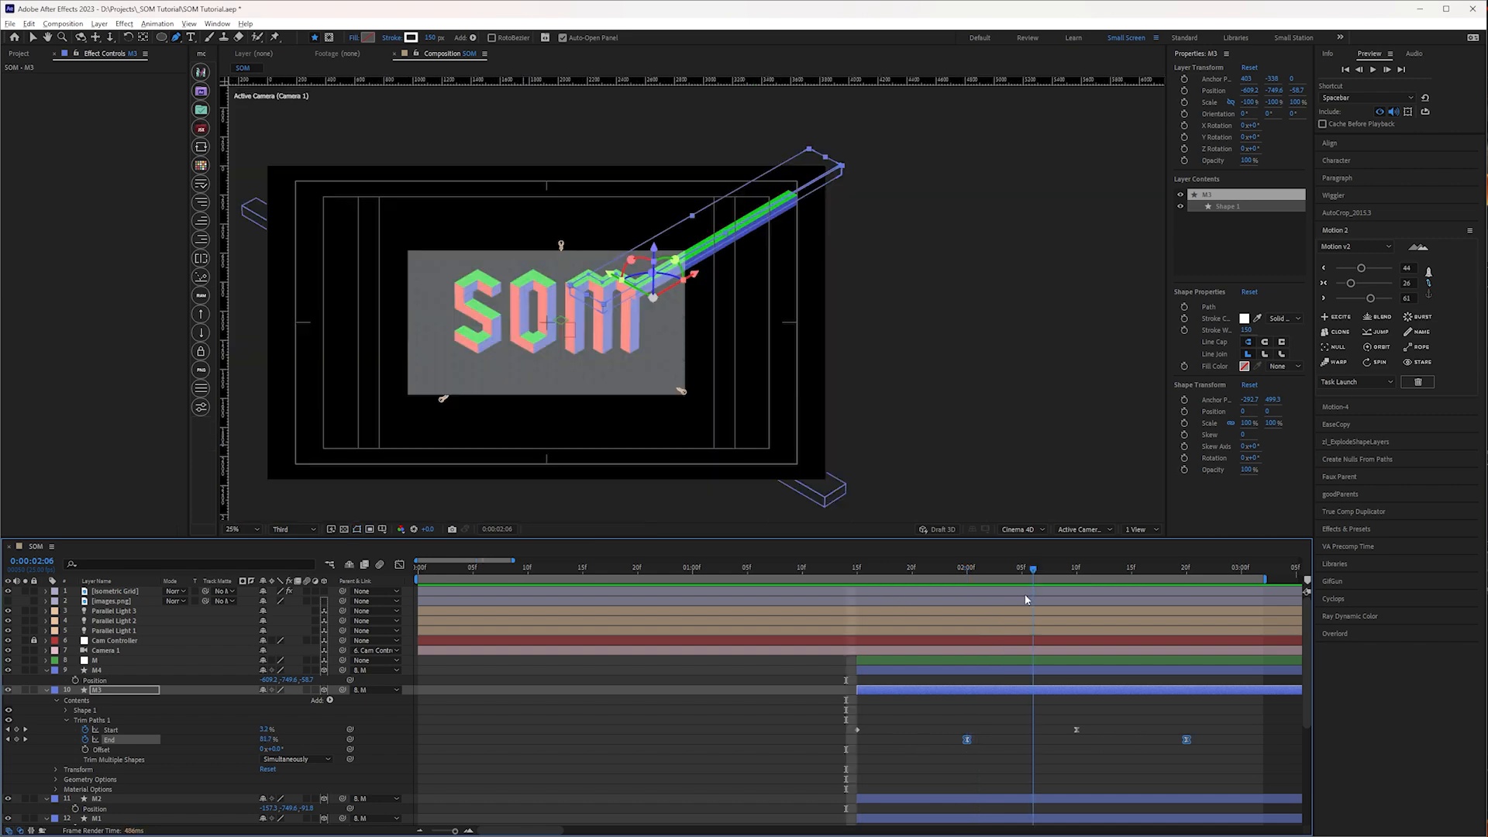
Trim the M1 layer to start at 0:00:02:06.
{"action": "mouse_move", "coordinate": [1026, 594]}
{"action": "left_mouse_down"}
{"action": "mouse_move", "coordinate": [1005, 602]}
{"action": "mouse_move", "coordinate": [1038, 599]}
{"action": "left_mouse_up"}
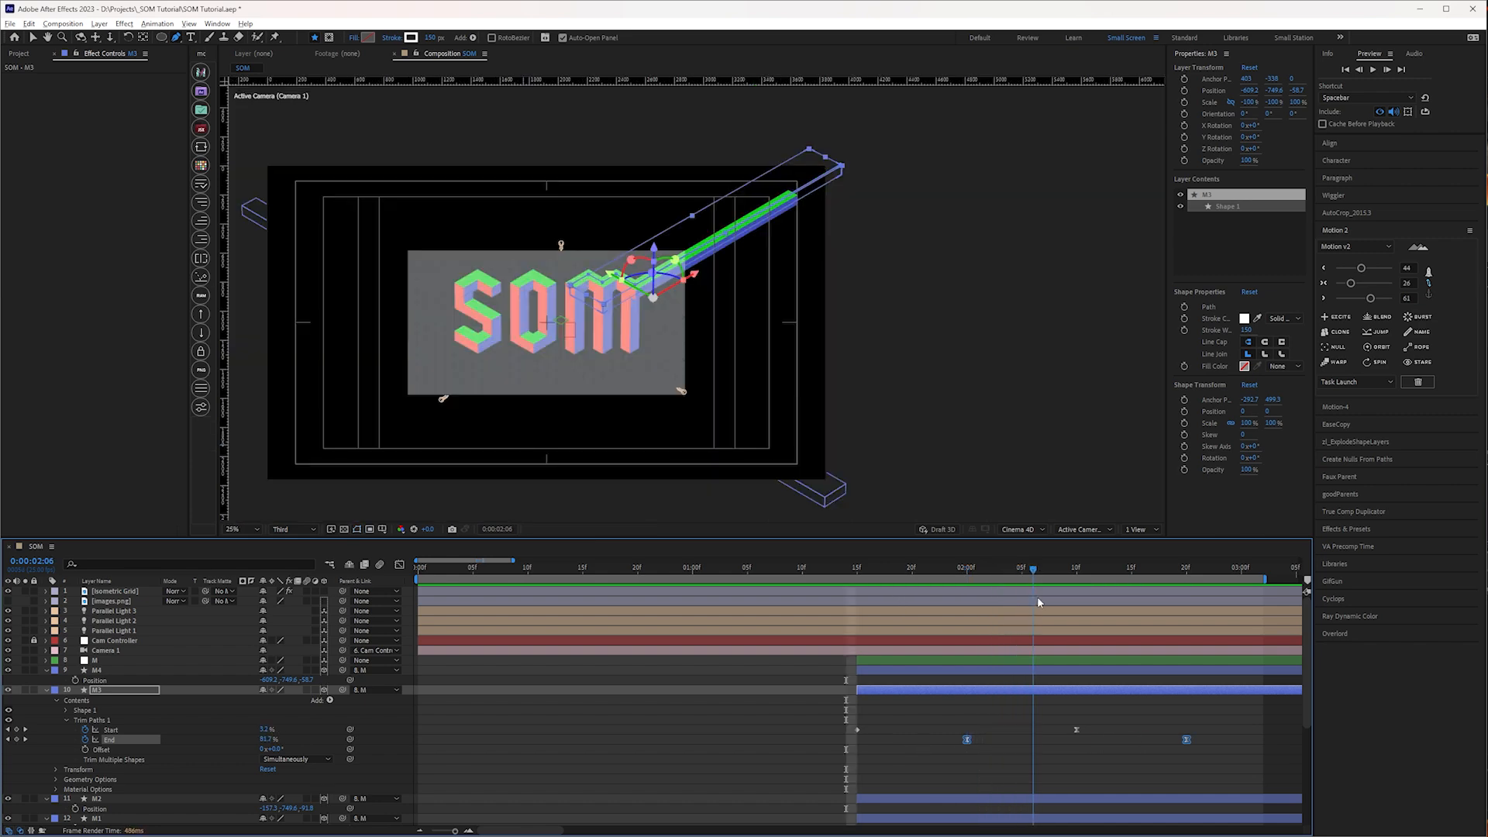
{"action": "left_click", "coordinate": [1034, 673]}
{"action": "left_click", "coordinate": [1030, 798]}
{"action": "scroll", "coordinate": [1027, 803], "scroll_direction": "down", "scroll_amount": 1}
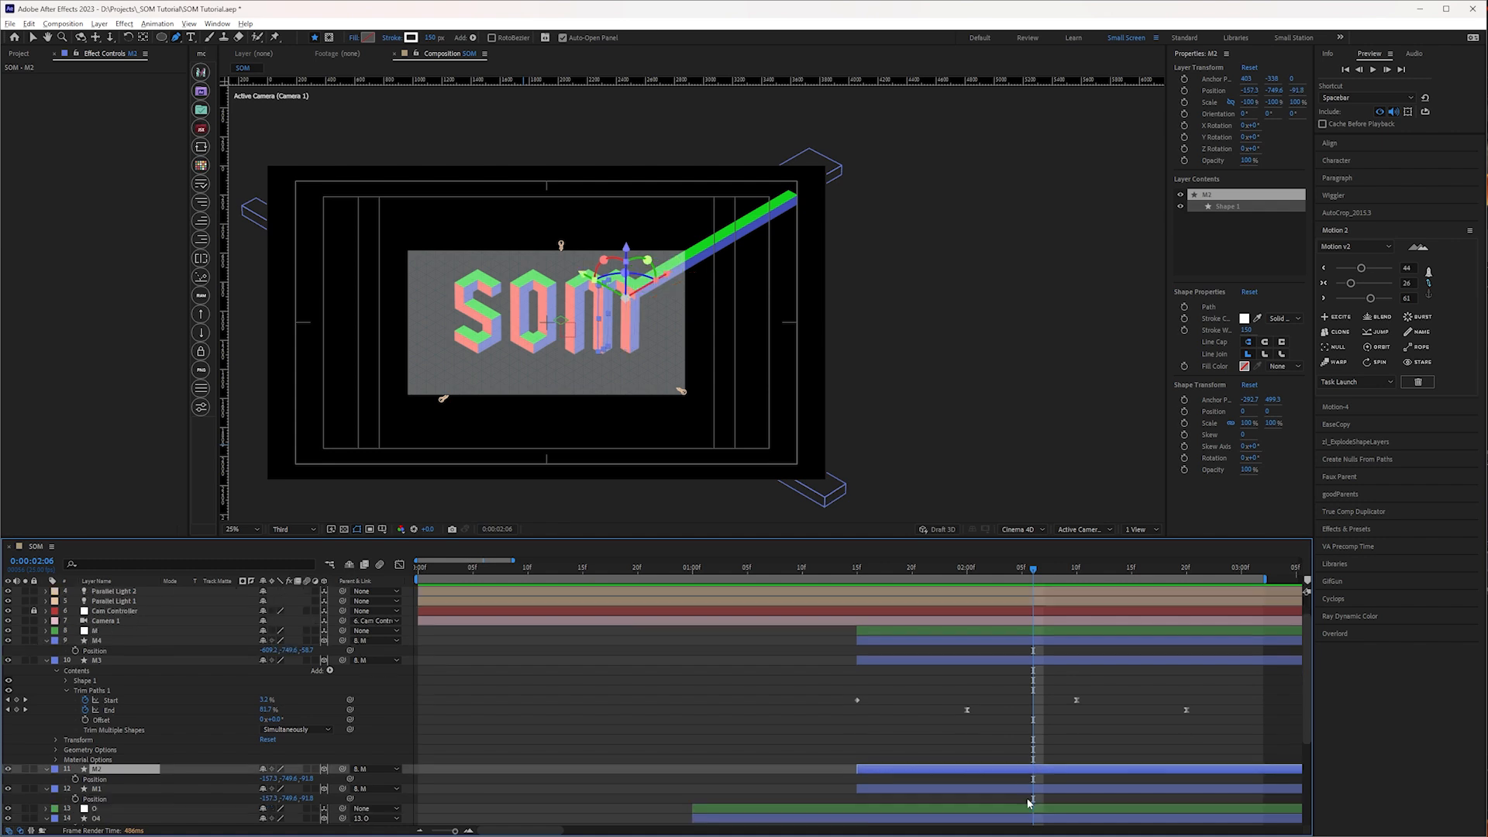
{"action": "left_click", "coordinate": [1027, 790]}
{"action": "key", "text": "alt+bracketleft"}
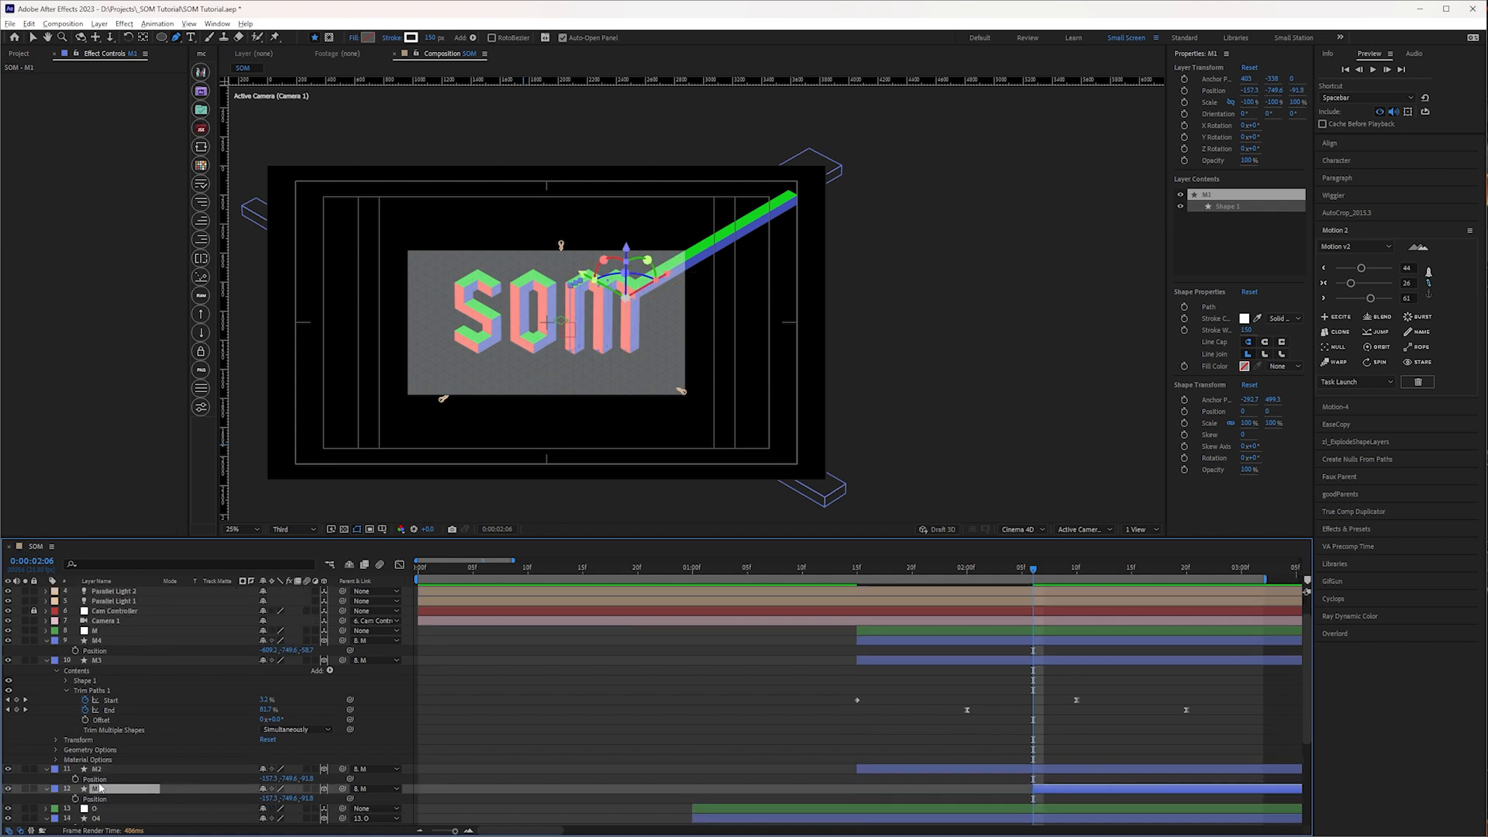
Add Extrusion Depth keyframes to M1 at 0:00:02:06 and 0:00:02:16, easing the ending keyframe at 67.
{"action": "left_click", "coordinate": [44, 789]}
{"action": "scroll", "coordinate": [188, 752], "scroll_direction": "down", "scroll_amount": 3}
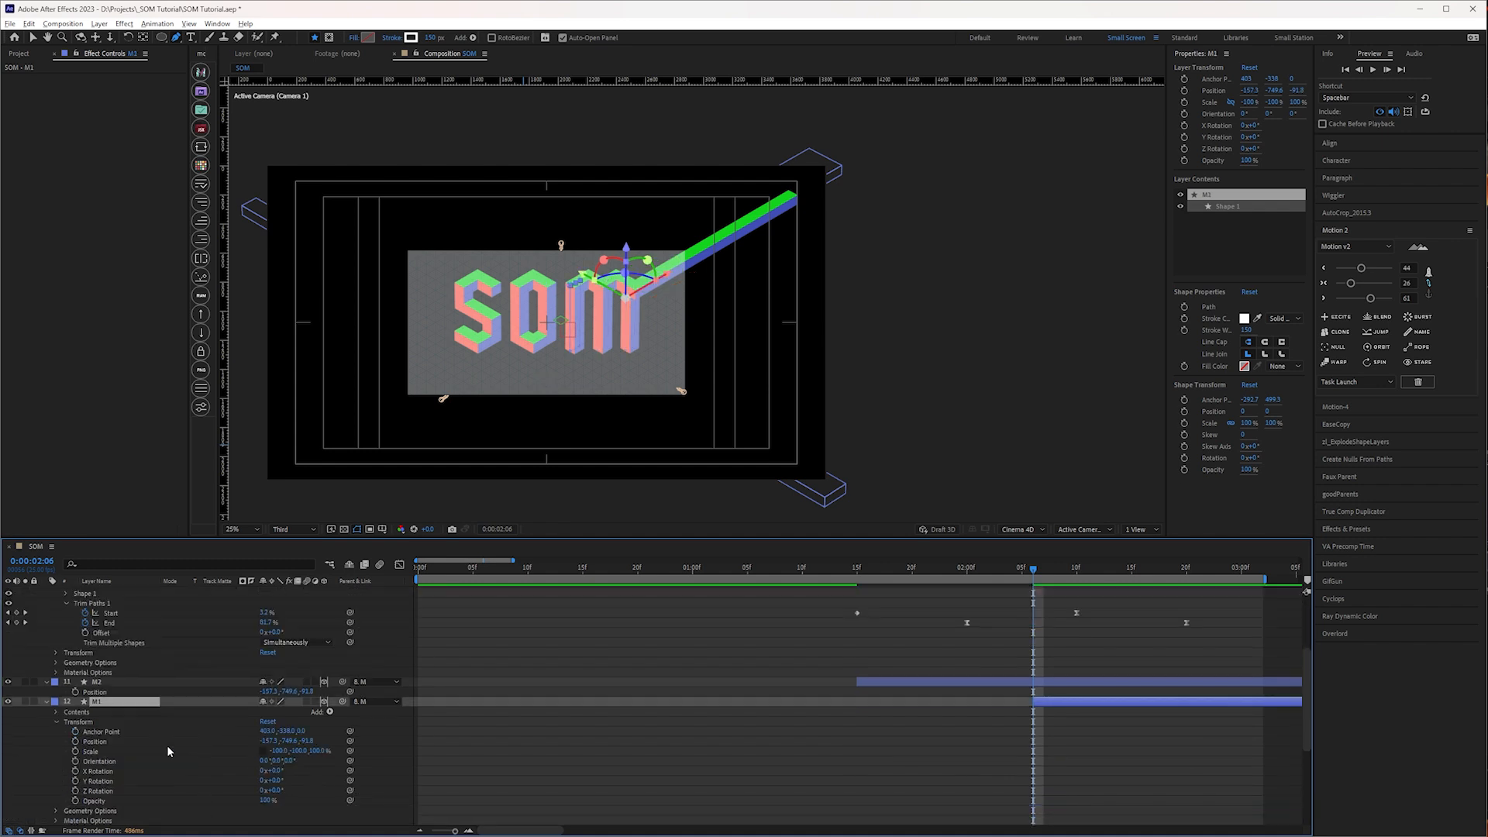
{"action": "left_click", "coordinate": [56, 722]}
{"action": "left_click", "coordinate": [56, 712]}
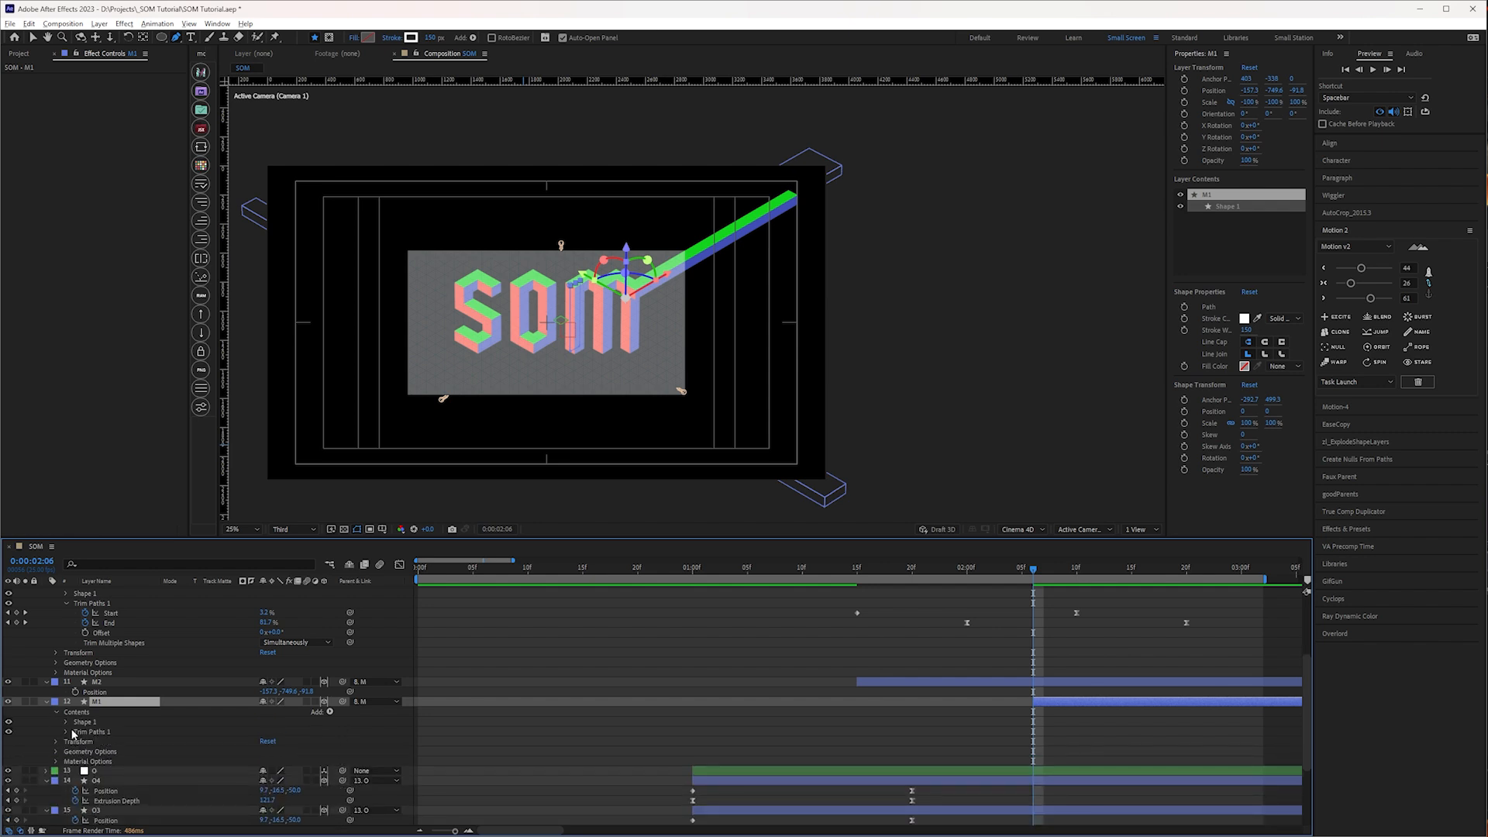
{"action": "left_click", "coordinate": [56, 752]}
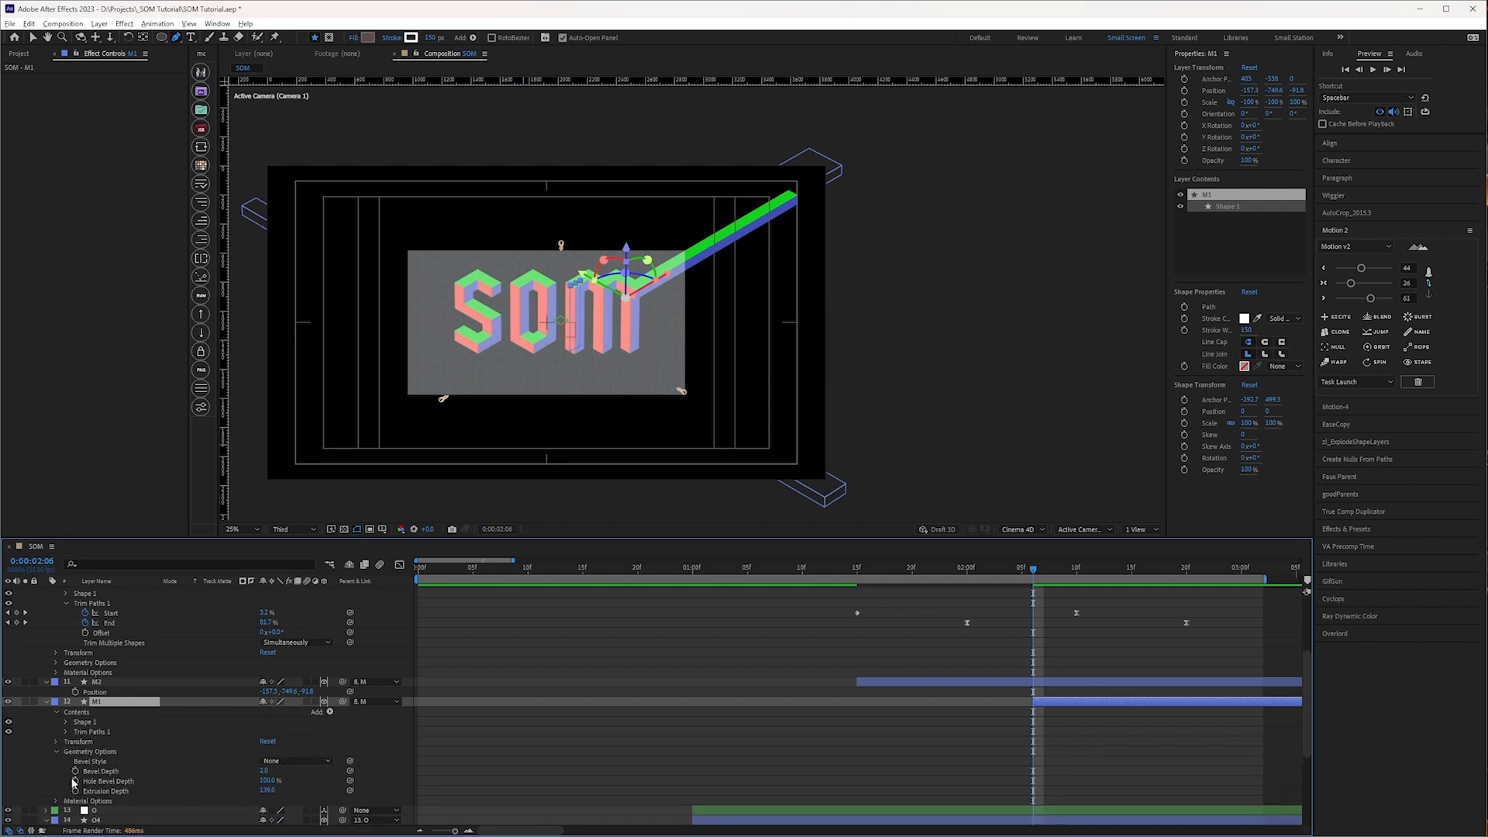
{"action": "left_click", "coordinate": [76, 791]}
{"action": "key", "text": "u"}
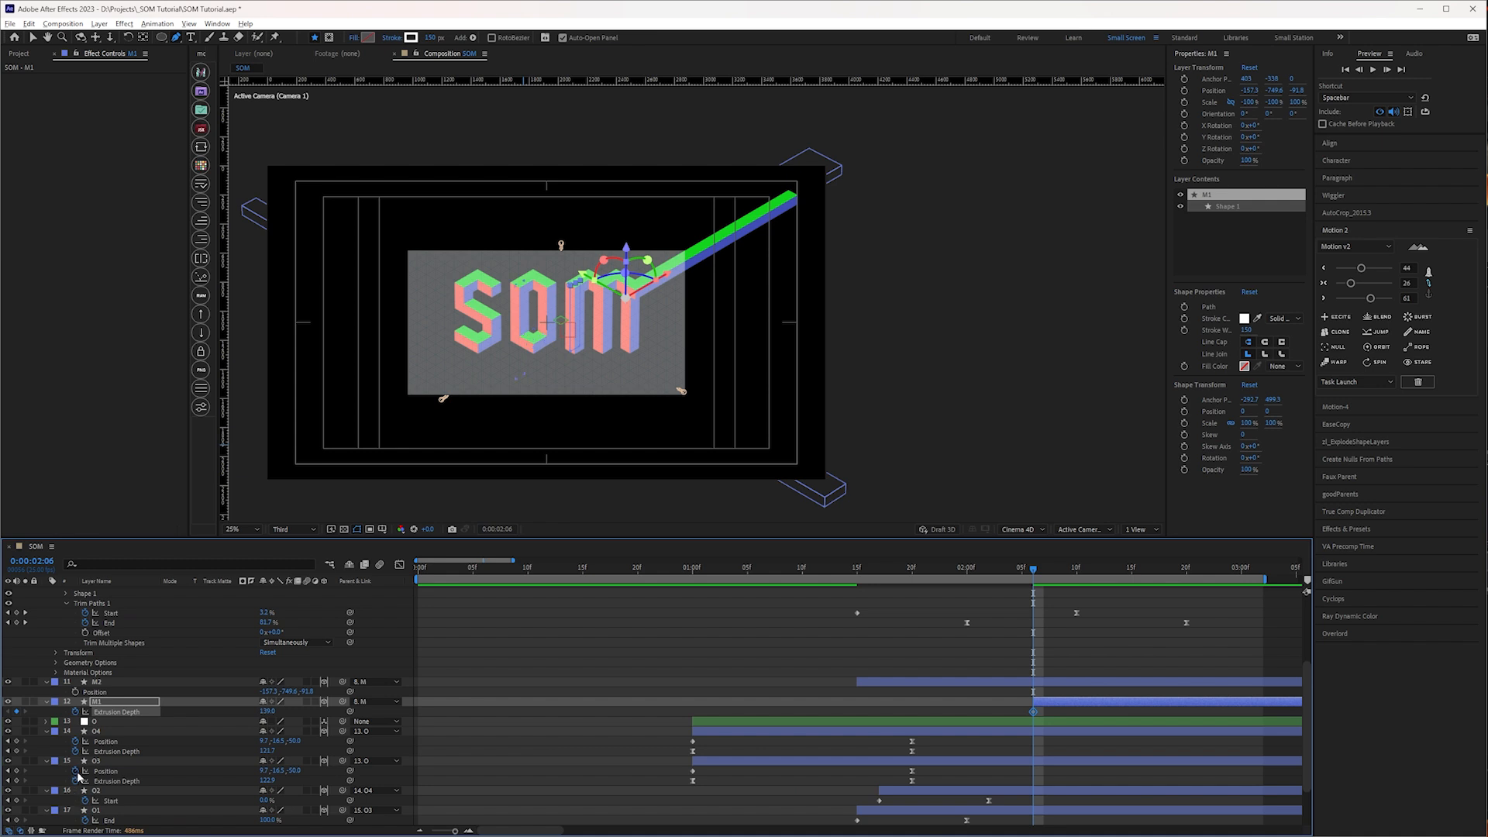
{"action": "key", "text": "shift+Page_Down"}
{"action": "left_click", "coordinate": [17, 711]}
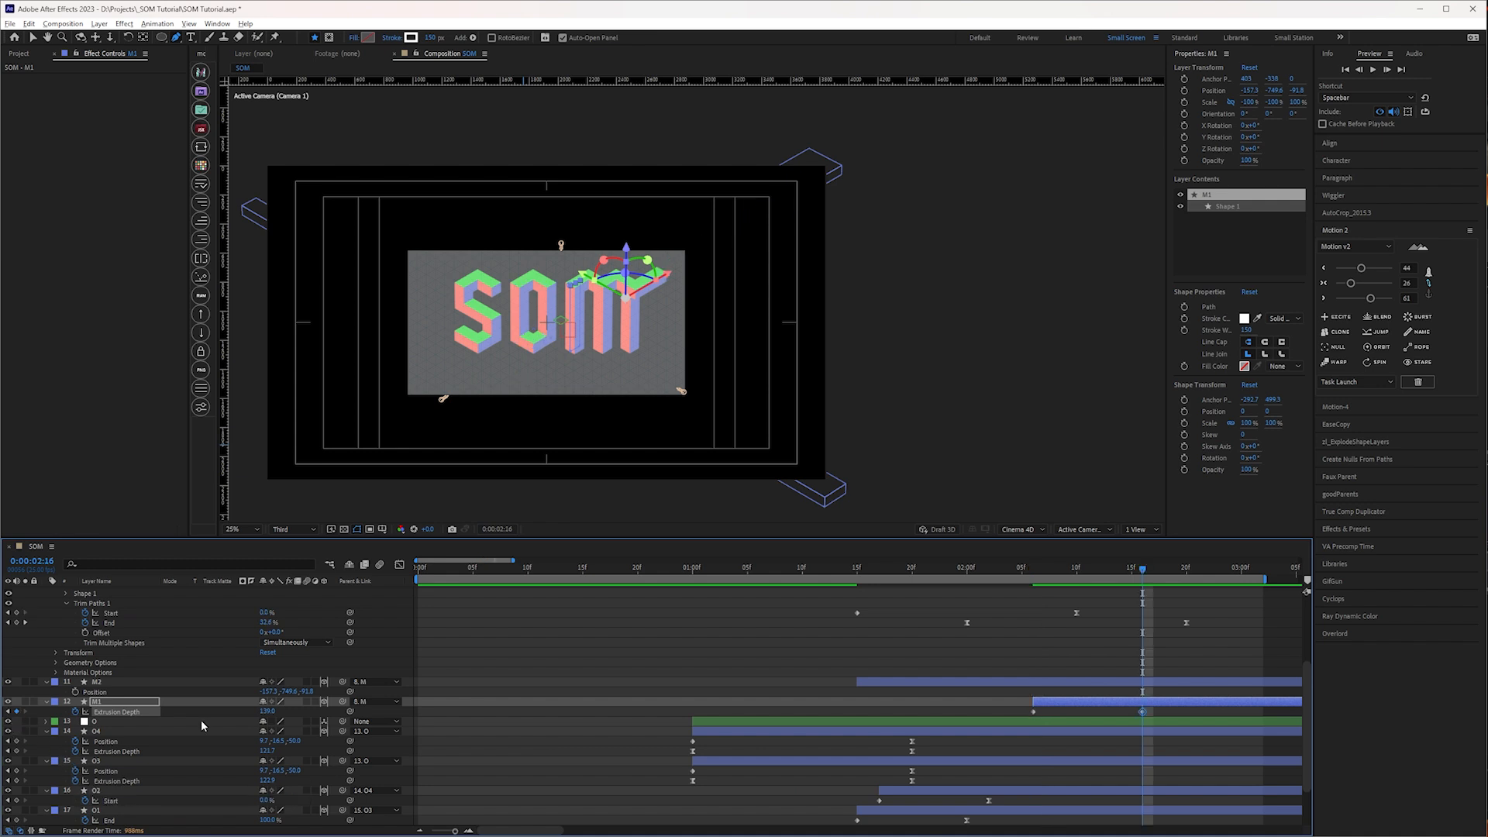
{"action": "left_click", "coordinate": [1374, 283]}
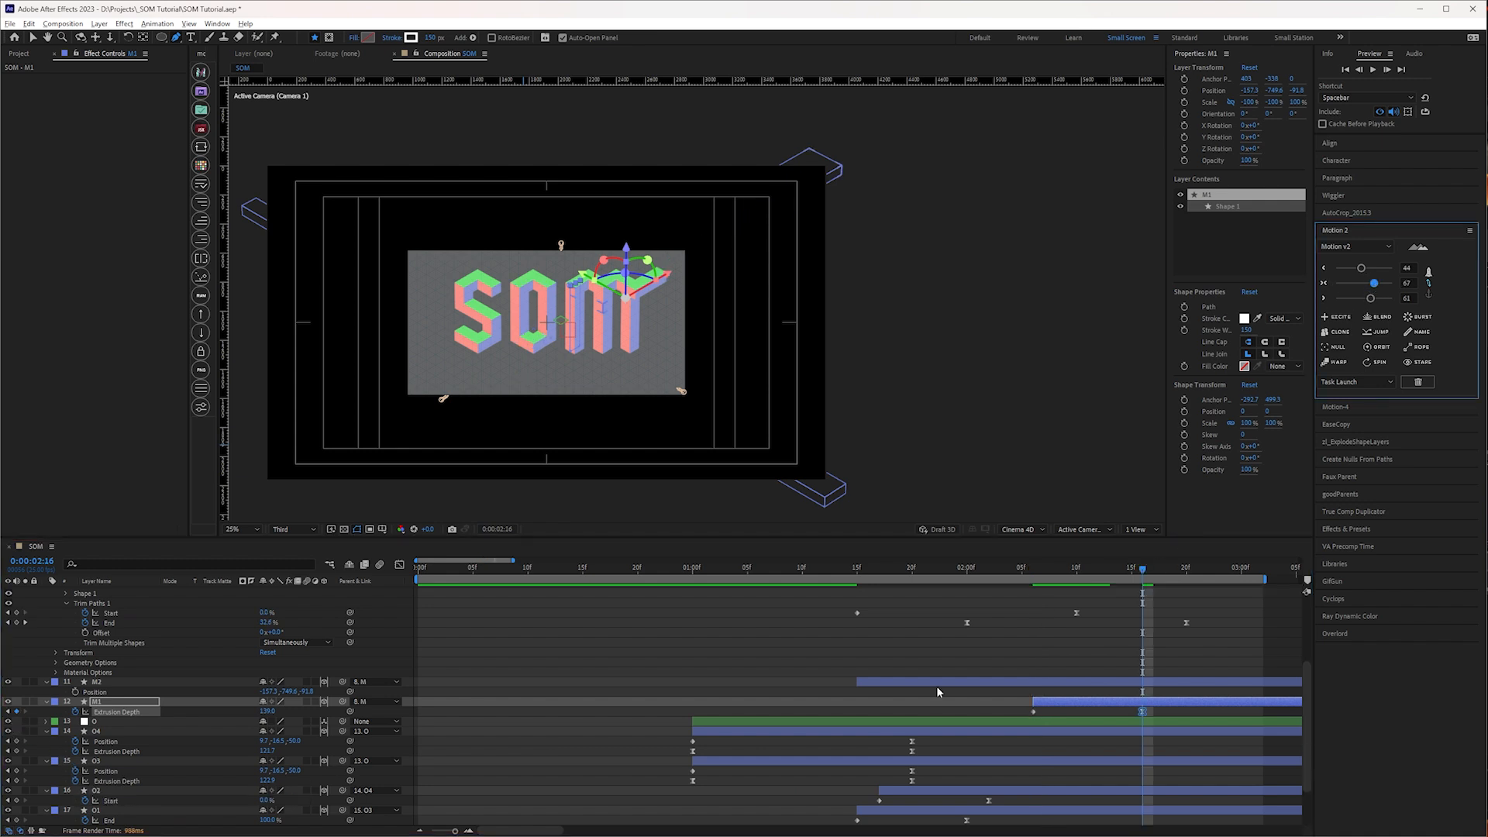
Set M1's Extrusion Depth to 0 at 0:00:02:06 and try delaying the layer by one frame.
{"action": "left_click", "coordinate": [1033, 570]}
{"action": "left_click", "coordinate": [267, 711]}
{"action": "type", "text": "0"}
{"action": "left_click", "coordinate": [852, 653]}
{"action": "left_click_drag", "start_coordinate": [873, 572], "coordinate": [1041, 582]}
{"action": "left_click_drag", "start_coordinate": [1051, 702], "coordinate": [1067, 705]}
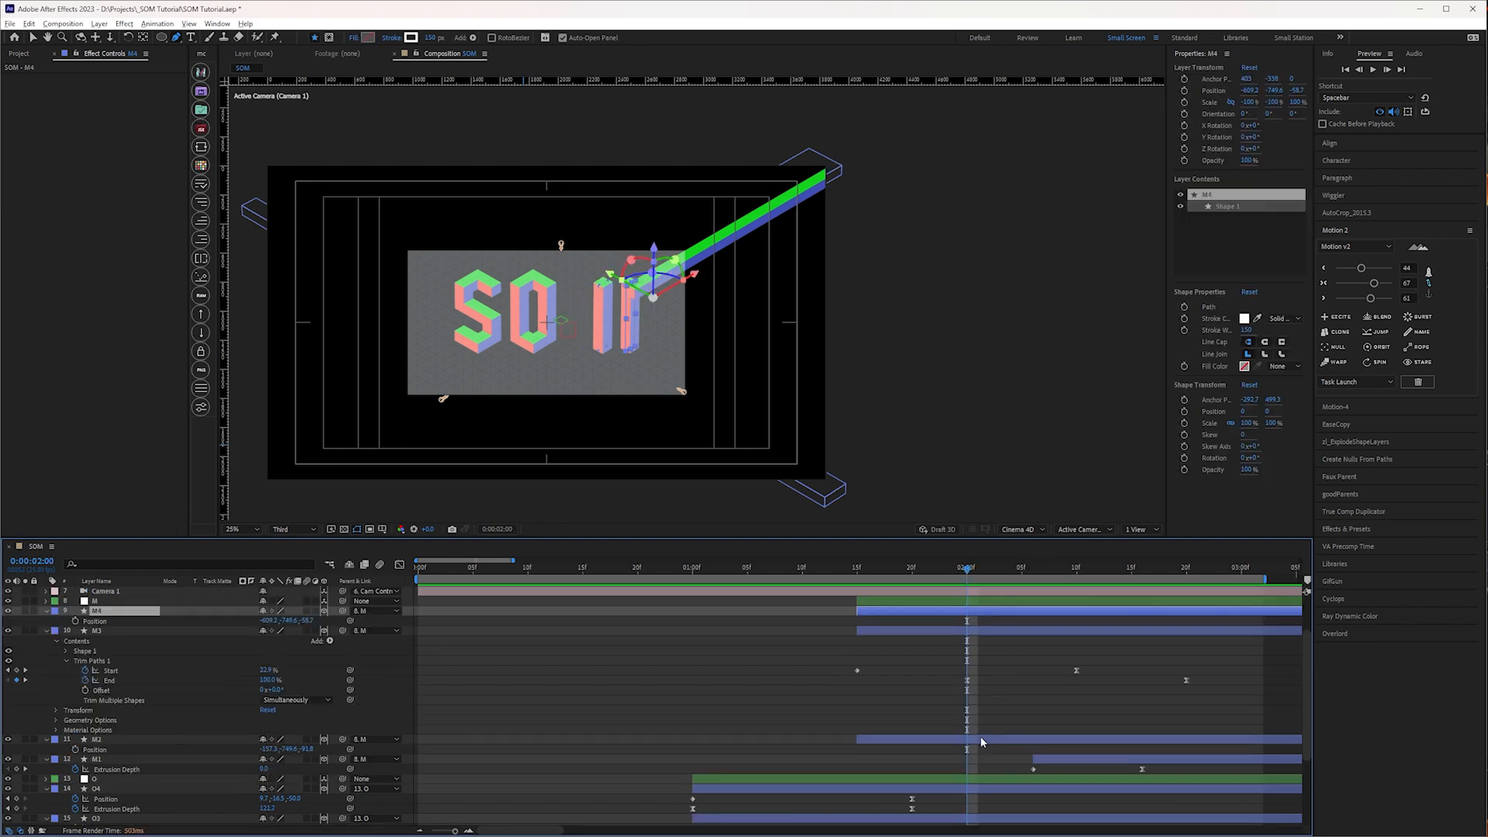
Trim the M2 and M4 layers to start at 0:00:02:00.
{"action": "left_click", "coordinate": [981, 739], "text": "ctrl"}
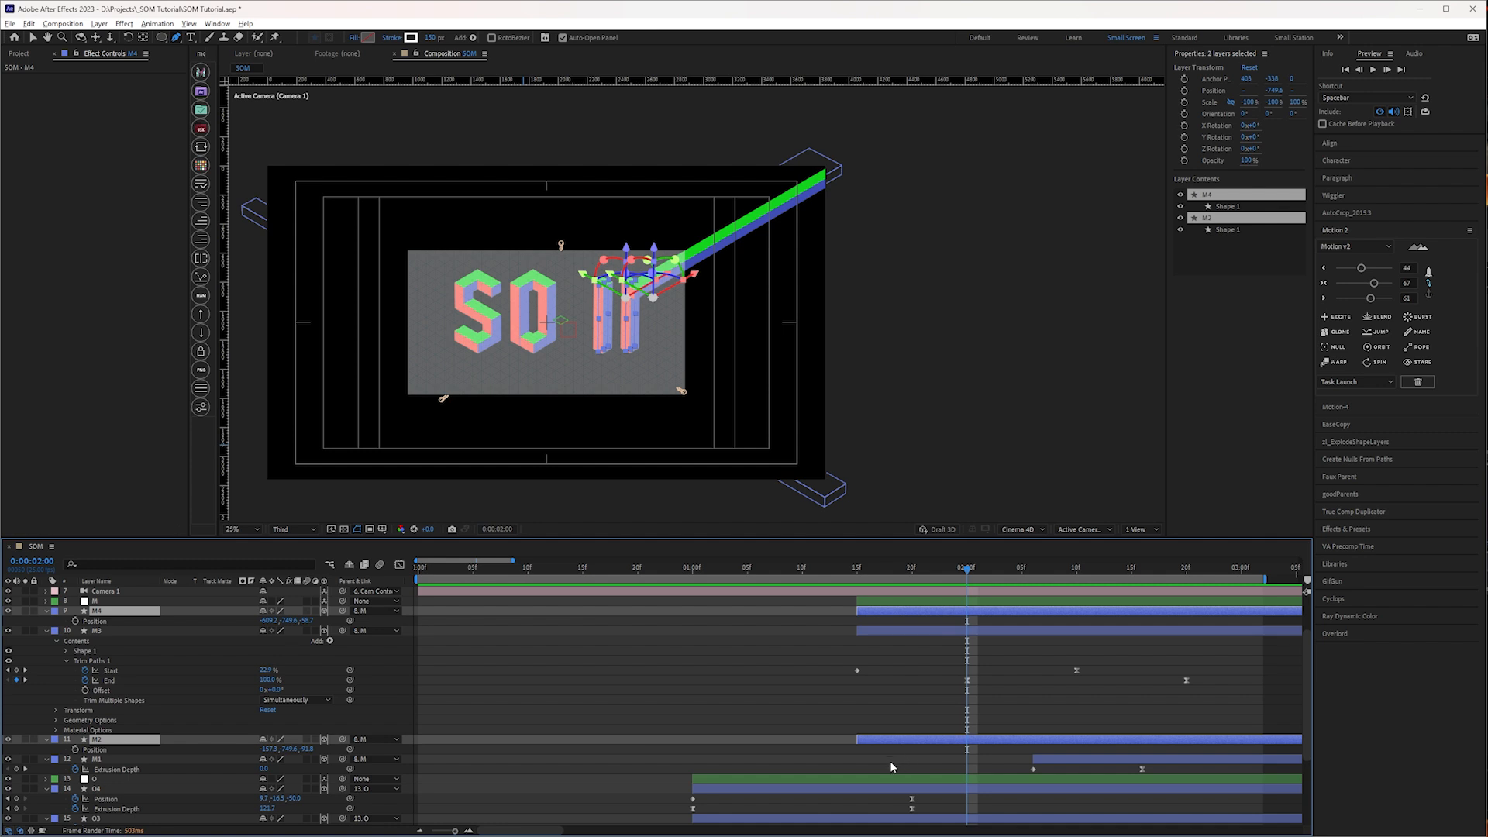
{"action": "key", "text": "p"}
{"action": "key", "text": "alt+bracketleft"}
{"action": "key", "text": "p"}
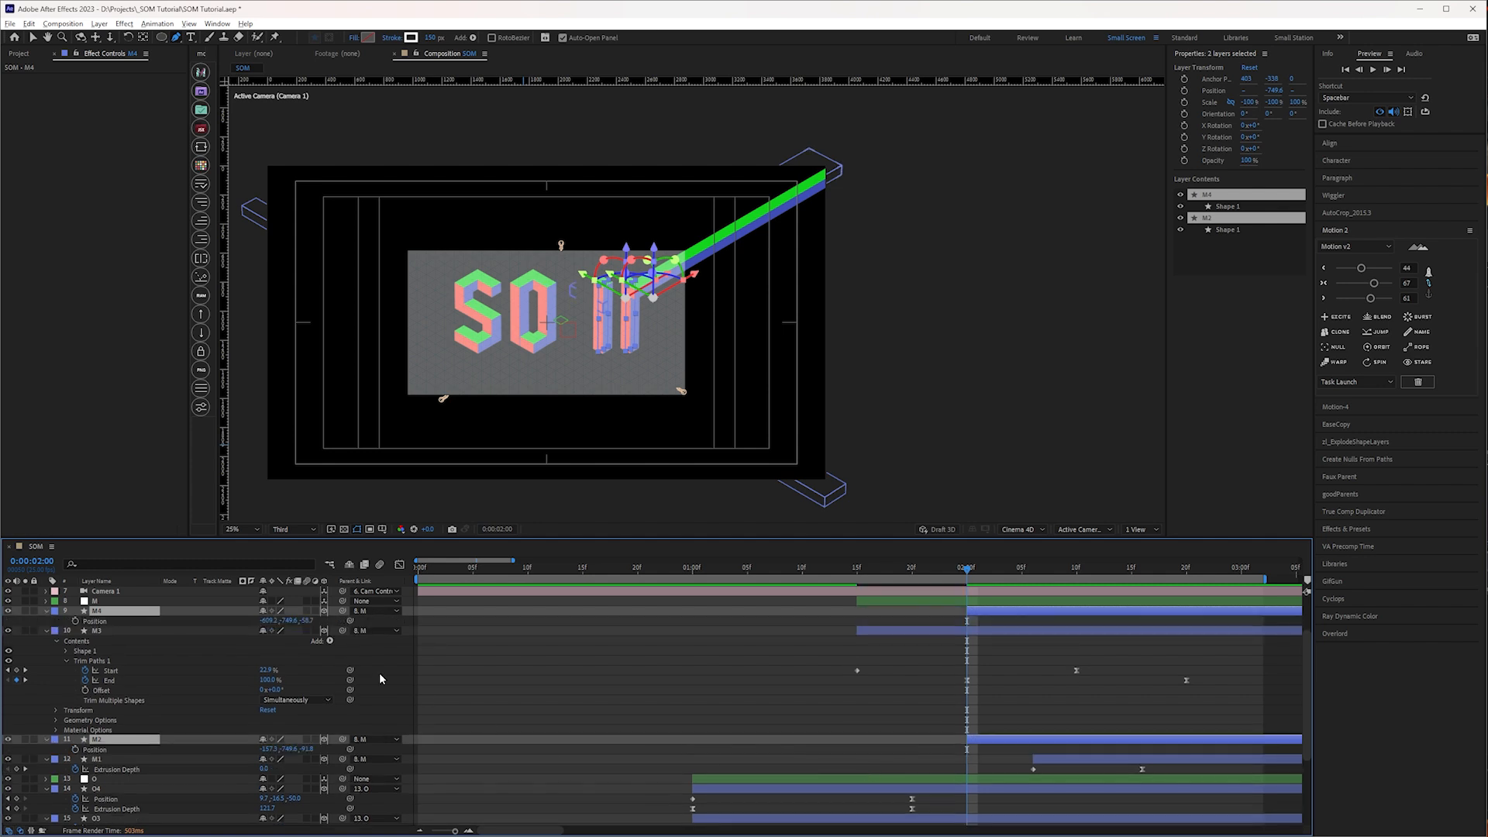
Add Position keyframes to M2 and M4 at 0:00:02:00 and 0:00:02:10, easing the ending keyframes at 67.
{"action": "key", "text": "alt+shift+p"}
{"action": "key", "text": "shift+Page_Down"}
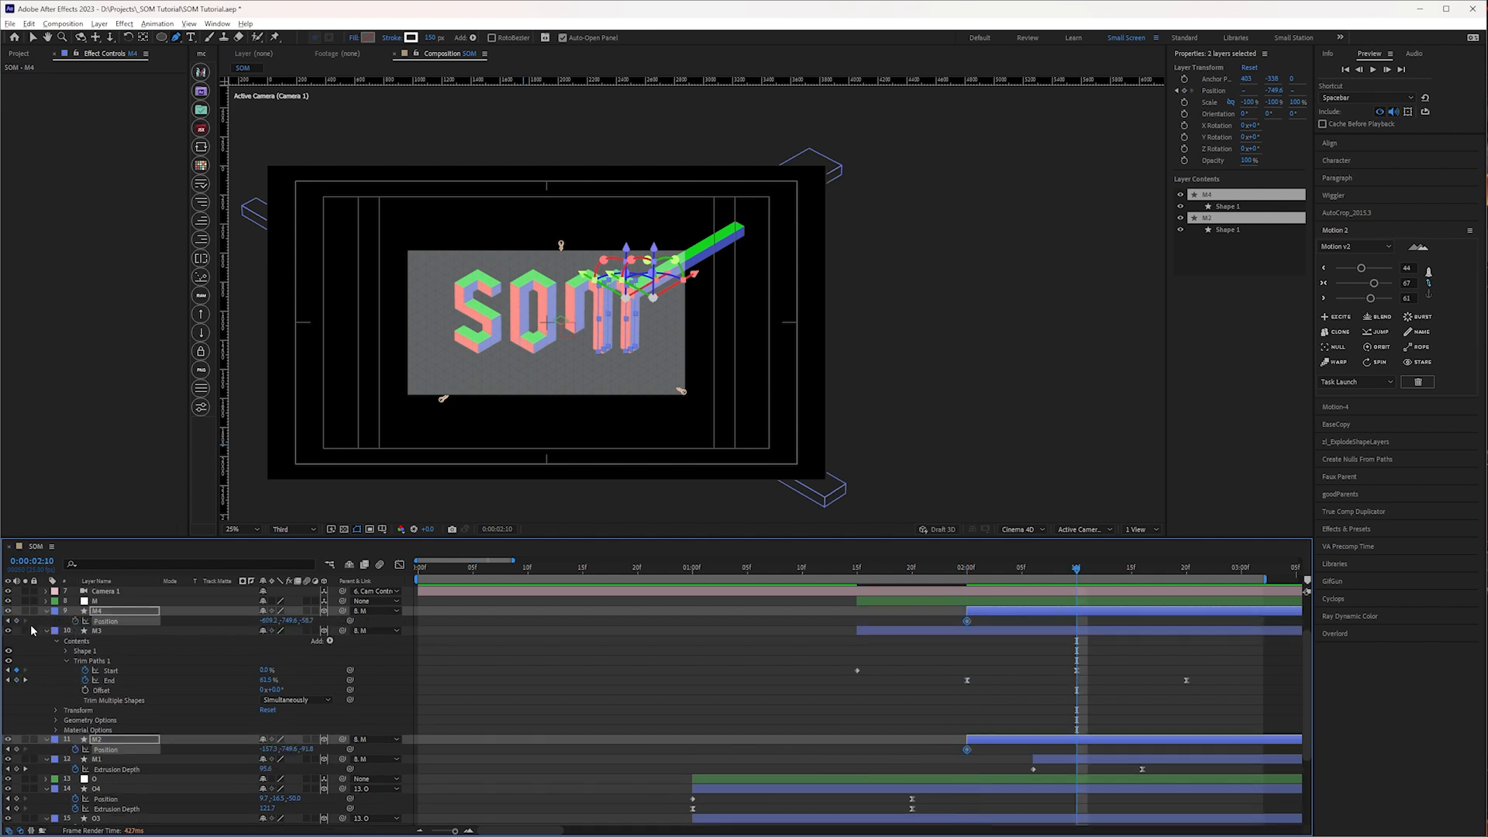
{"action": "left_click", "coordinate": [1381, 282]}
Add Extrusion Depth keyframes to M4 and M2 at 0:00:02:00 and 0:00:02:10.
{"action": "key", "text": "shift+Page_Up"}
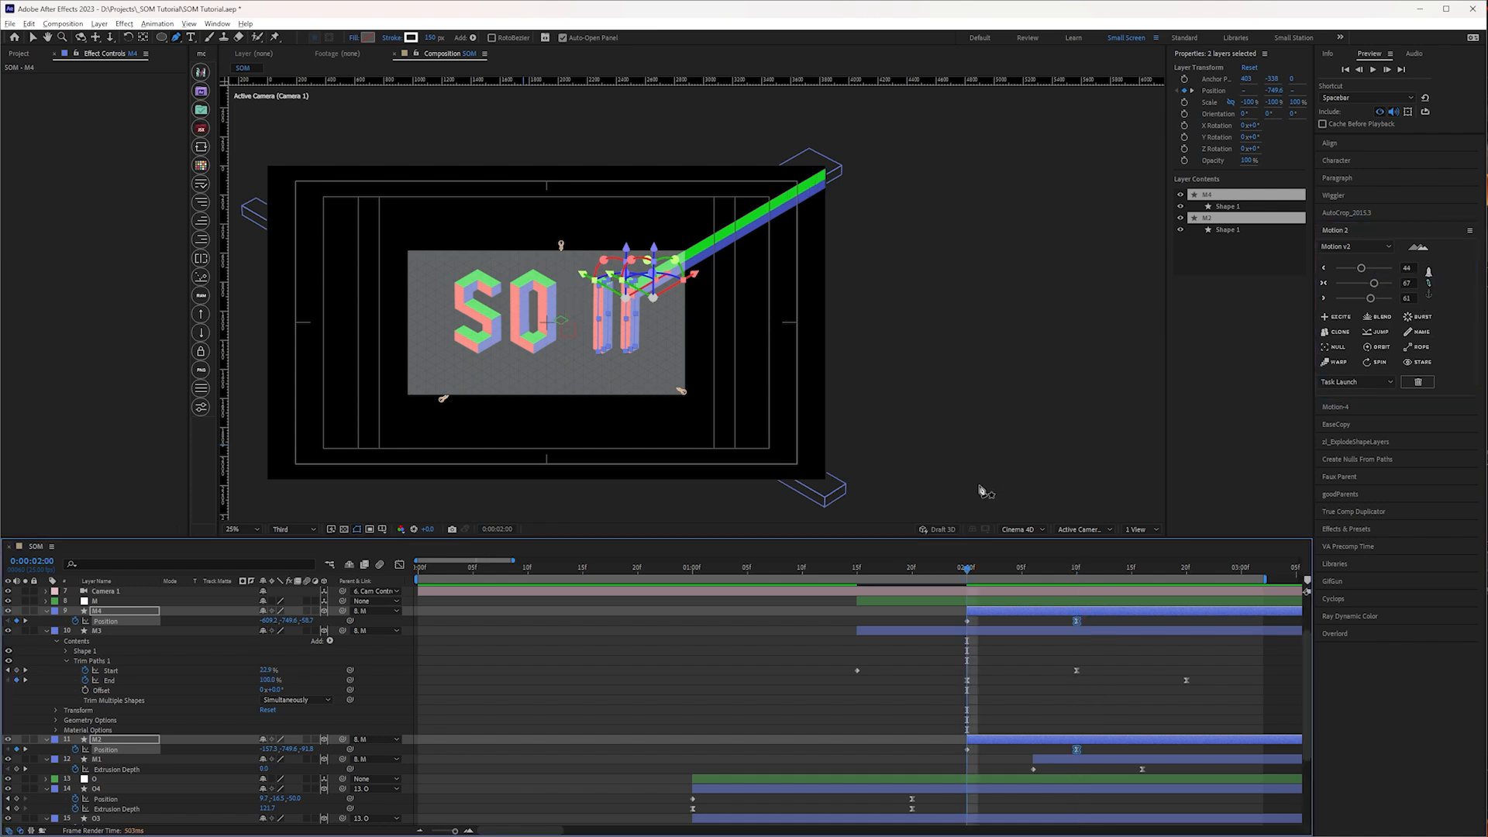
{"action": "left_click", "coordinate": [46, 611]}
{"action": "left_click", "coordinate": [47, 611]}
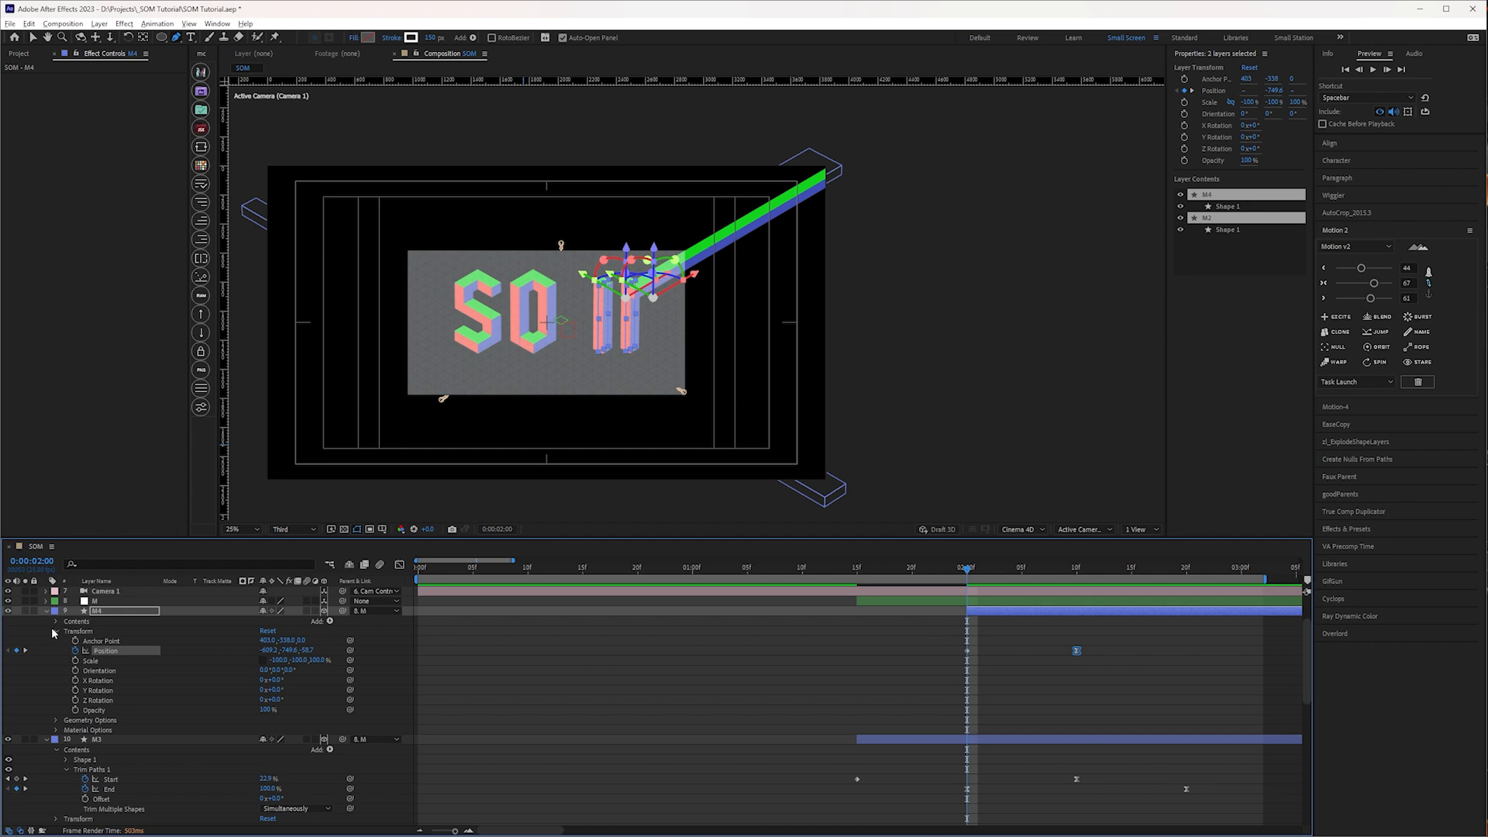
{"action": "left_click", "coordinate": [57, 721]}
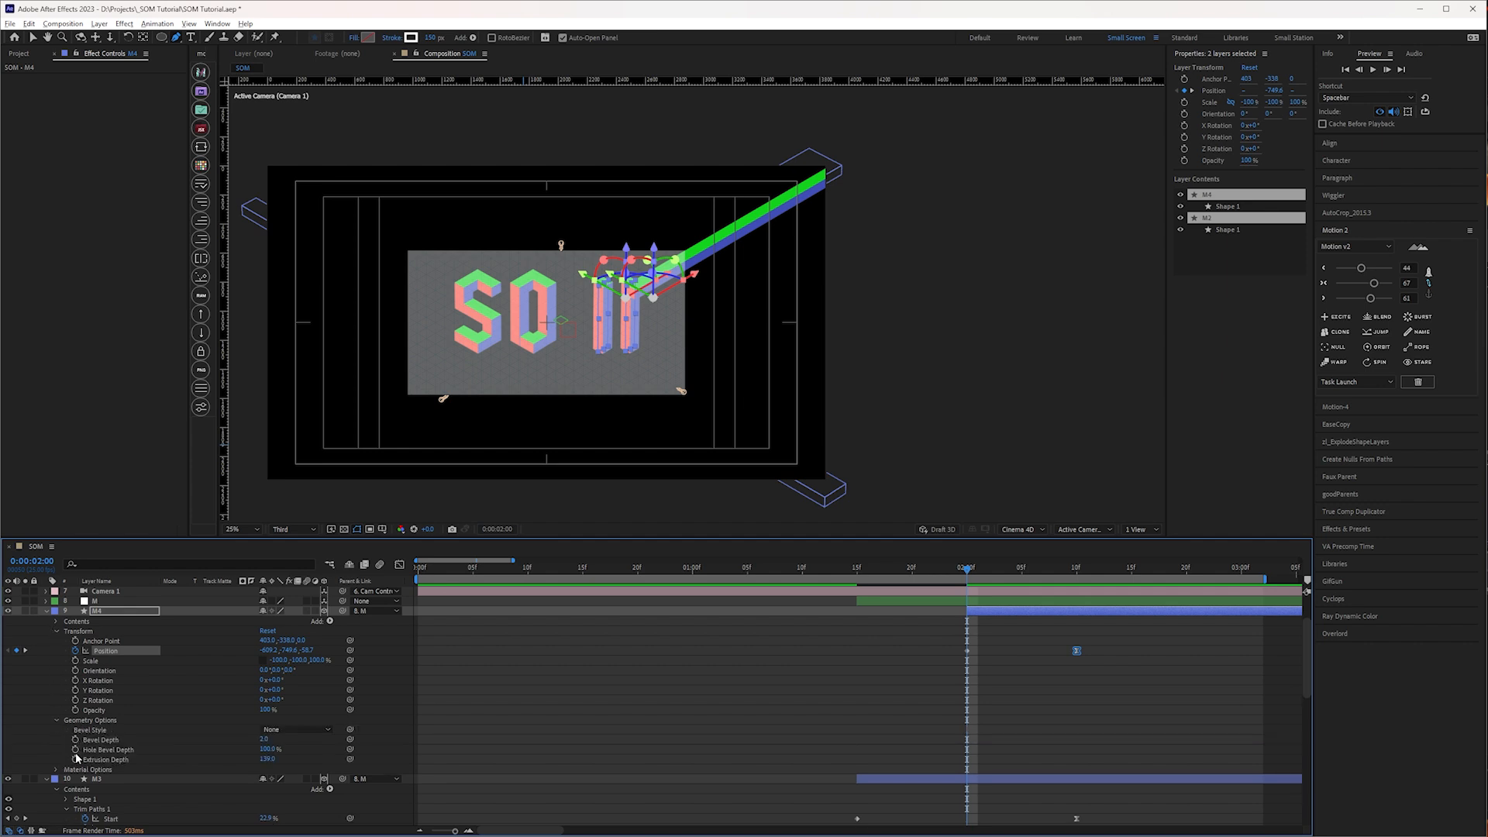
{"action": "left_click", "coordinate": [75, 759]}
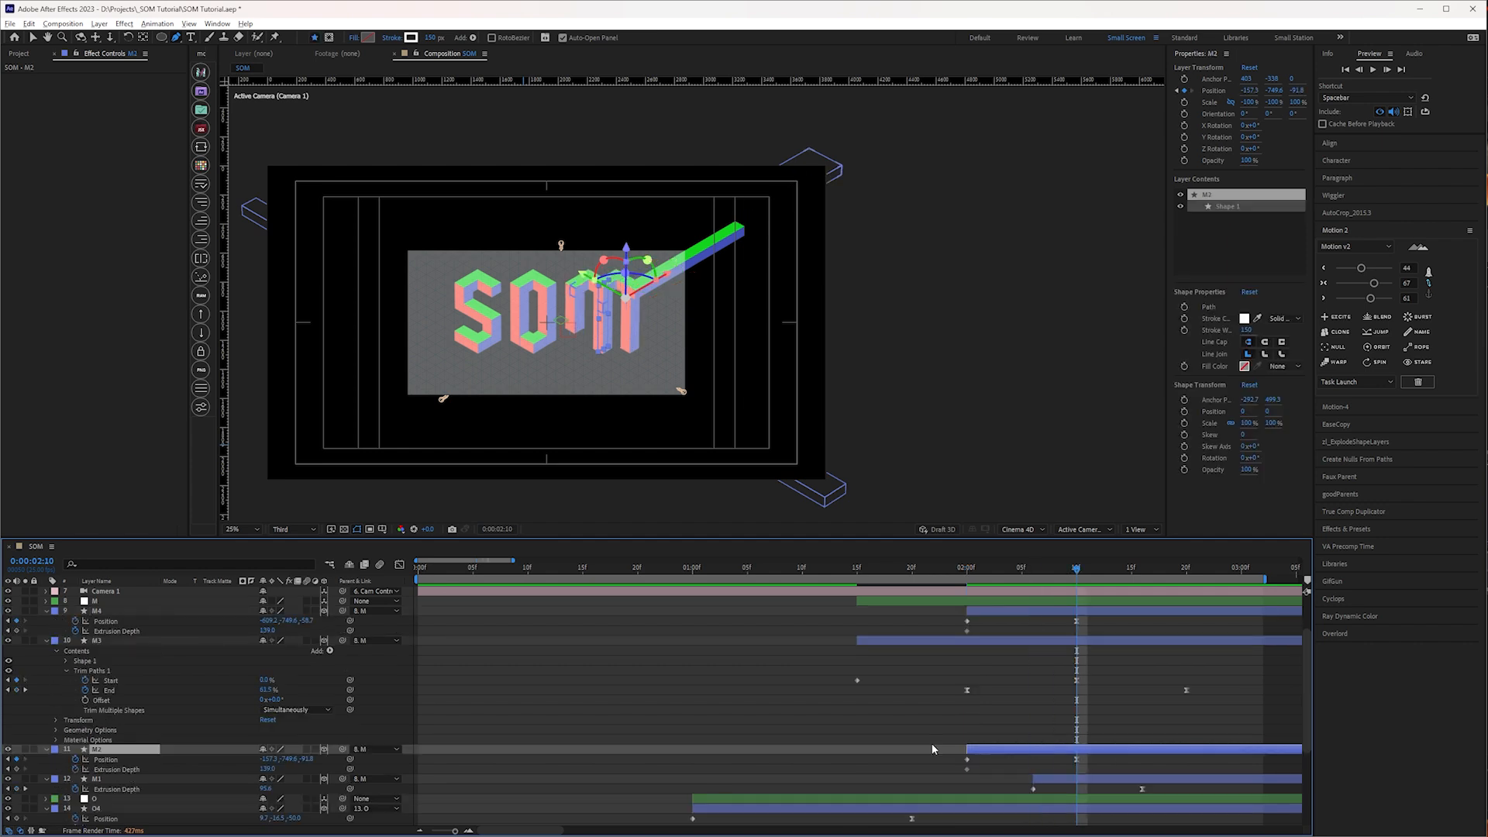
{"action": "left_click", "coordinate": [16, 631]}
{"action": "left_click", "coordinate": [16, 768]}
Ease the ending keyframes of M4 and M2 at 0:00:02:10 with a value of 67.
{"action": "left_click", "coordinate": [1090, 626]}
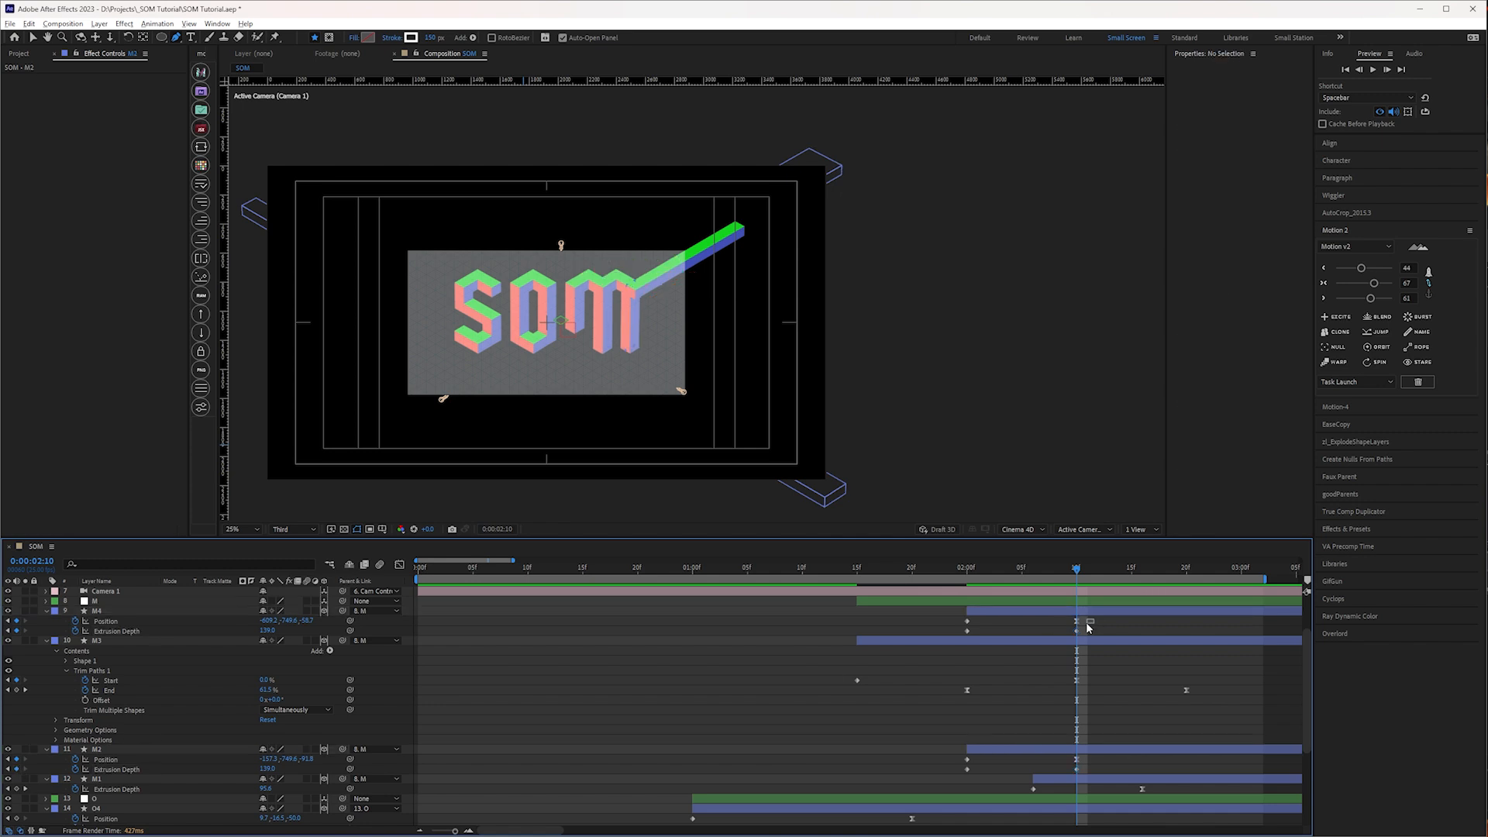
{"action": "left_click_drag", "start_coordinate": [1089, 620], "coordinate": [1066, 640]}
{"action": "left_click_drag", "start_coordinate": [1088, 756], "coordinate": [1065, 782]}
{"action": "left_click", "coordinate": [1374, 283]}
Ease the starting Extrusion Depth keyframes of M4 and M2 at 0:00:02:00 with a value of 38.
{"action": "left_click", "coordinate": [966, 631]}
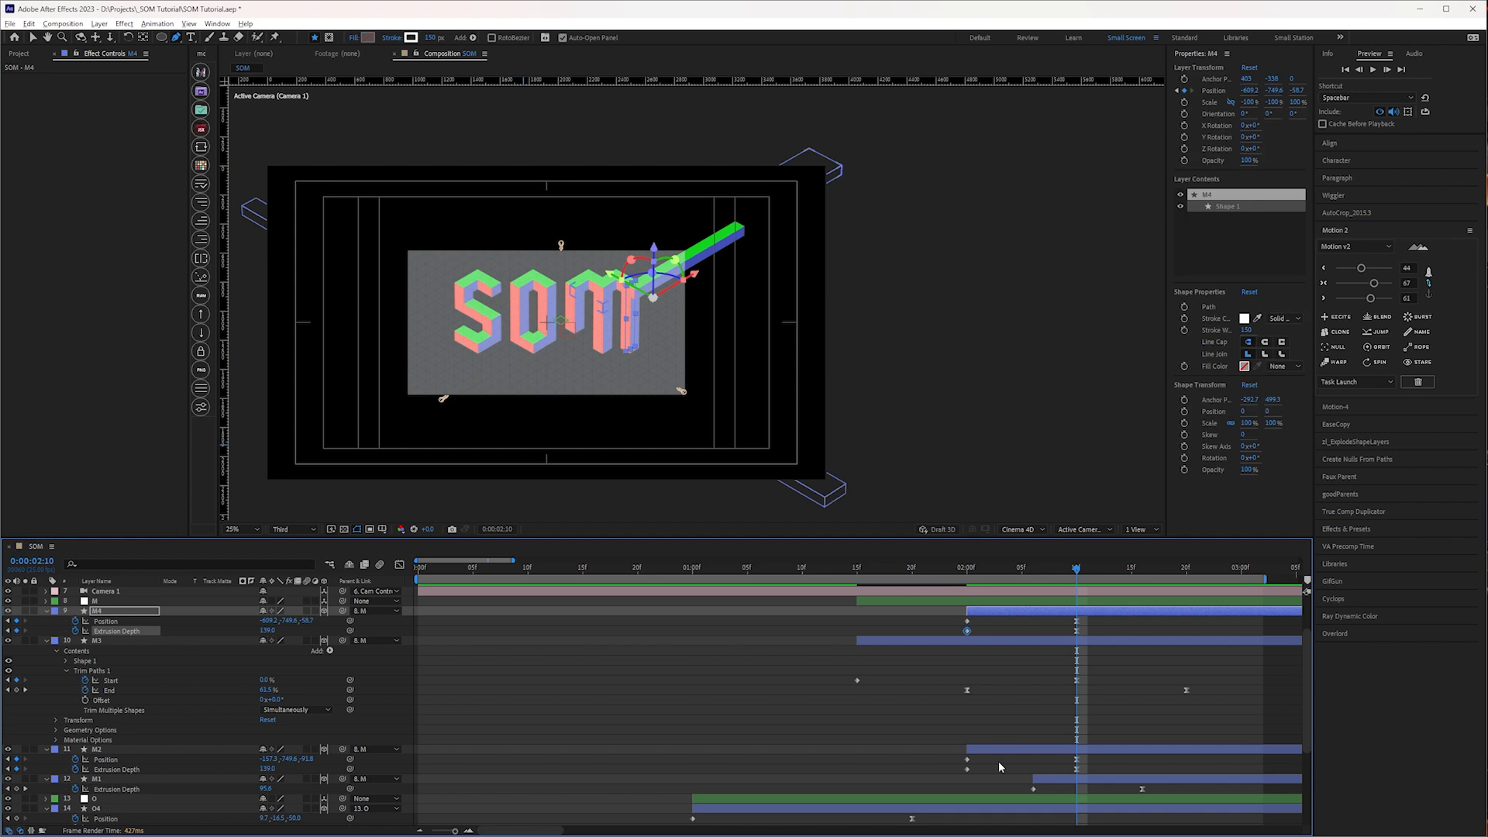
{"action": "left_click", "coordinate": [967, 770], "text": "shift"}
{"action": "left_click_drag", "start_coordinate": [1361, 273], "coordinate": [1356, 273]}
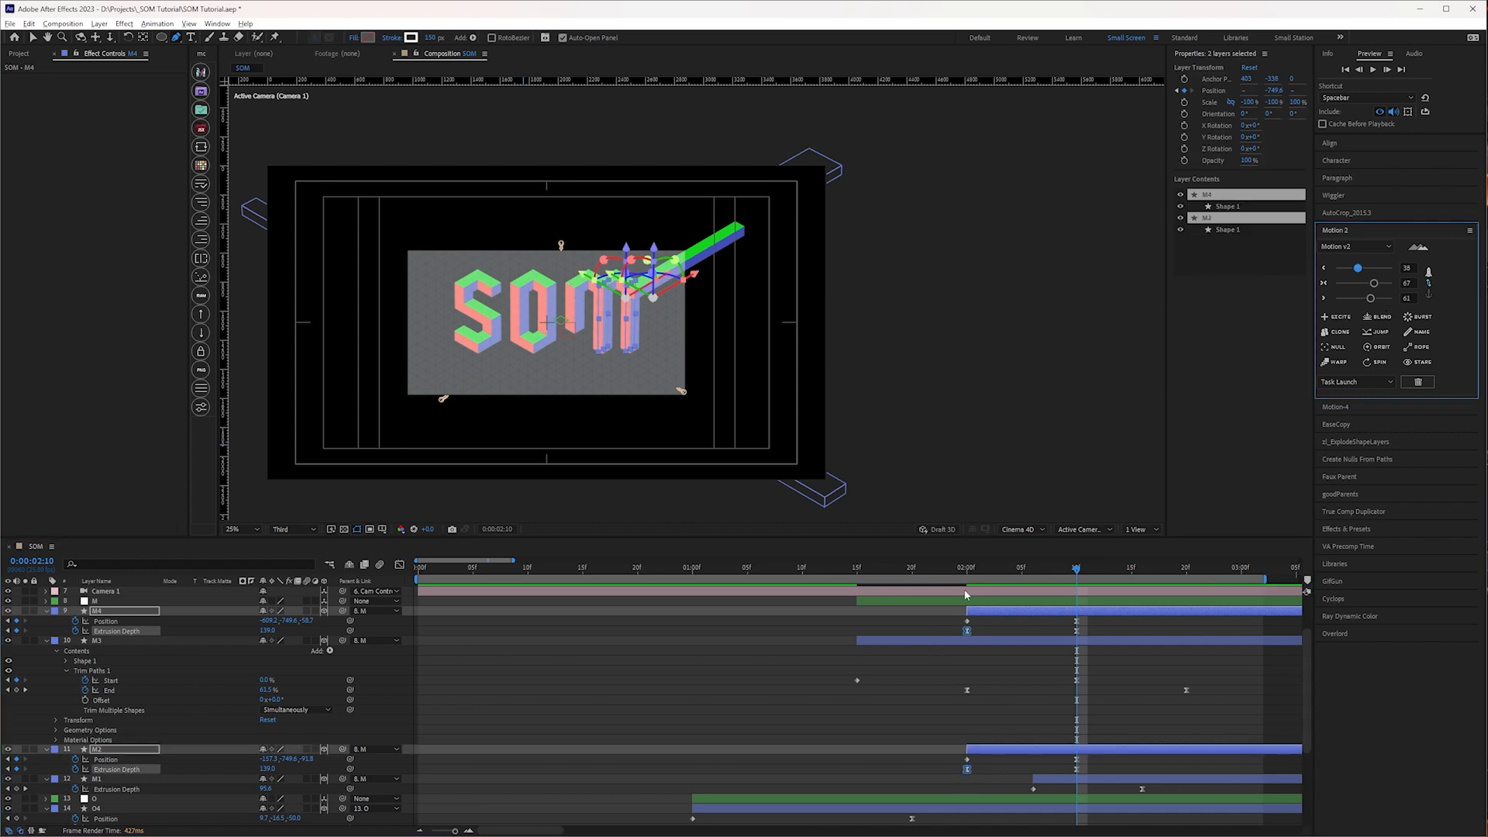
At 0:00:02:00, move M4 vertically down below the frame and M2 vertically up above the frame.
{"action": "left_click_drag", "start_coordinate": [974, 574], "coordinate": [971, 607]}
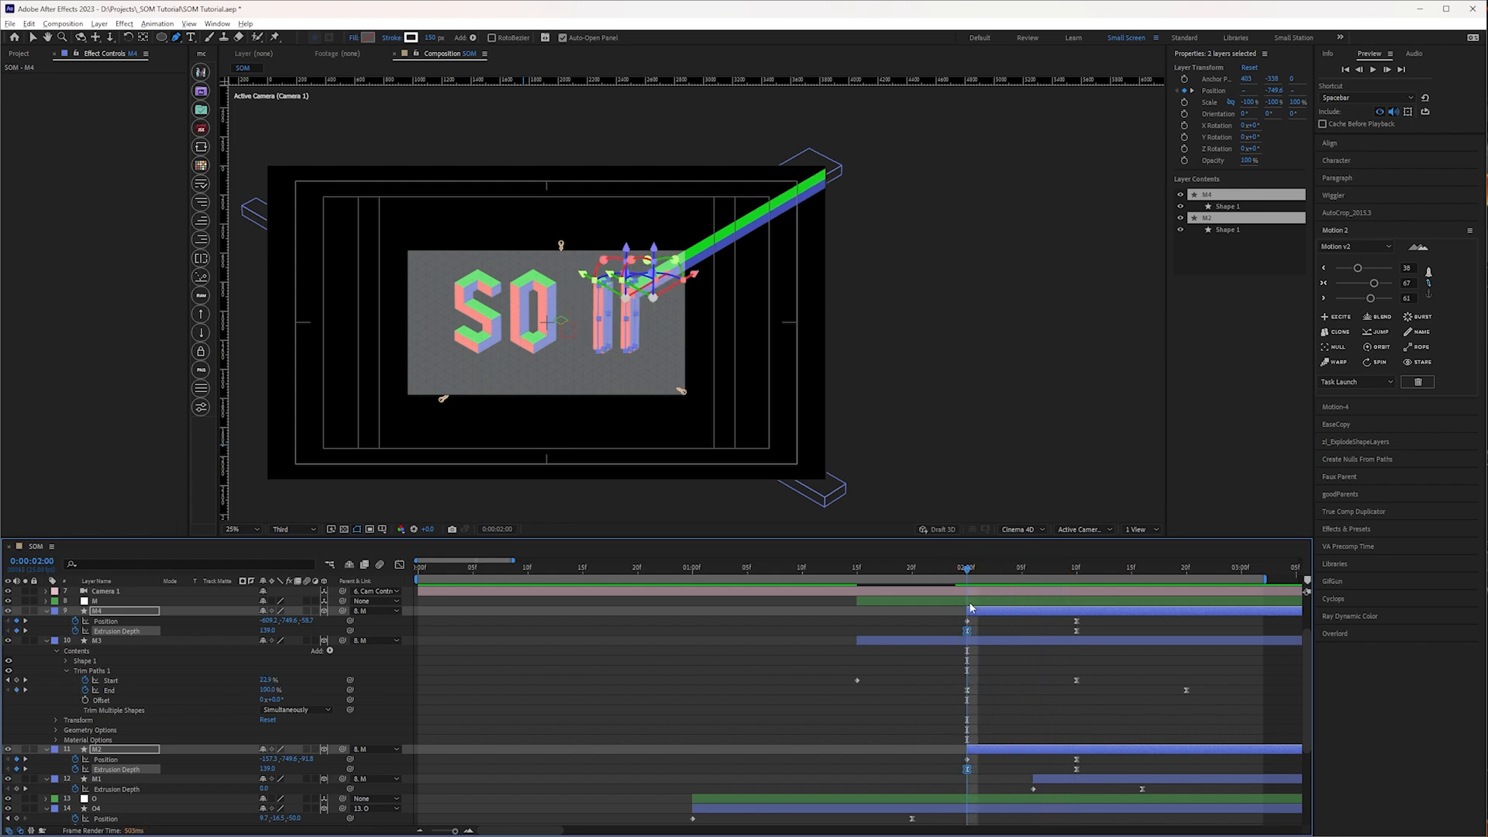
{"action": "left_click", "coordinate": [982, 624]}
{"action": "left_click", "coordinate": [982, 612]}
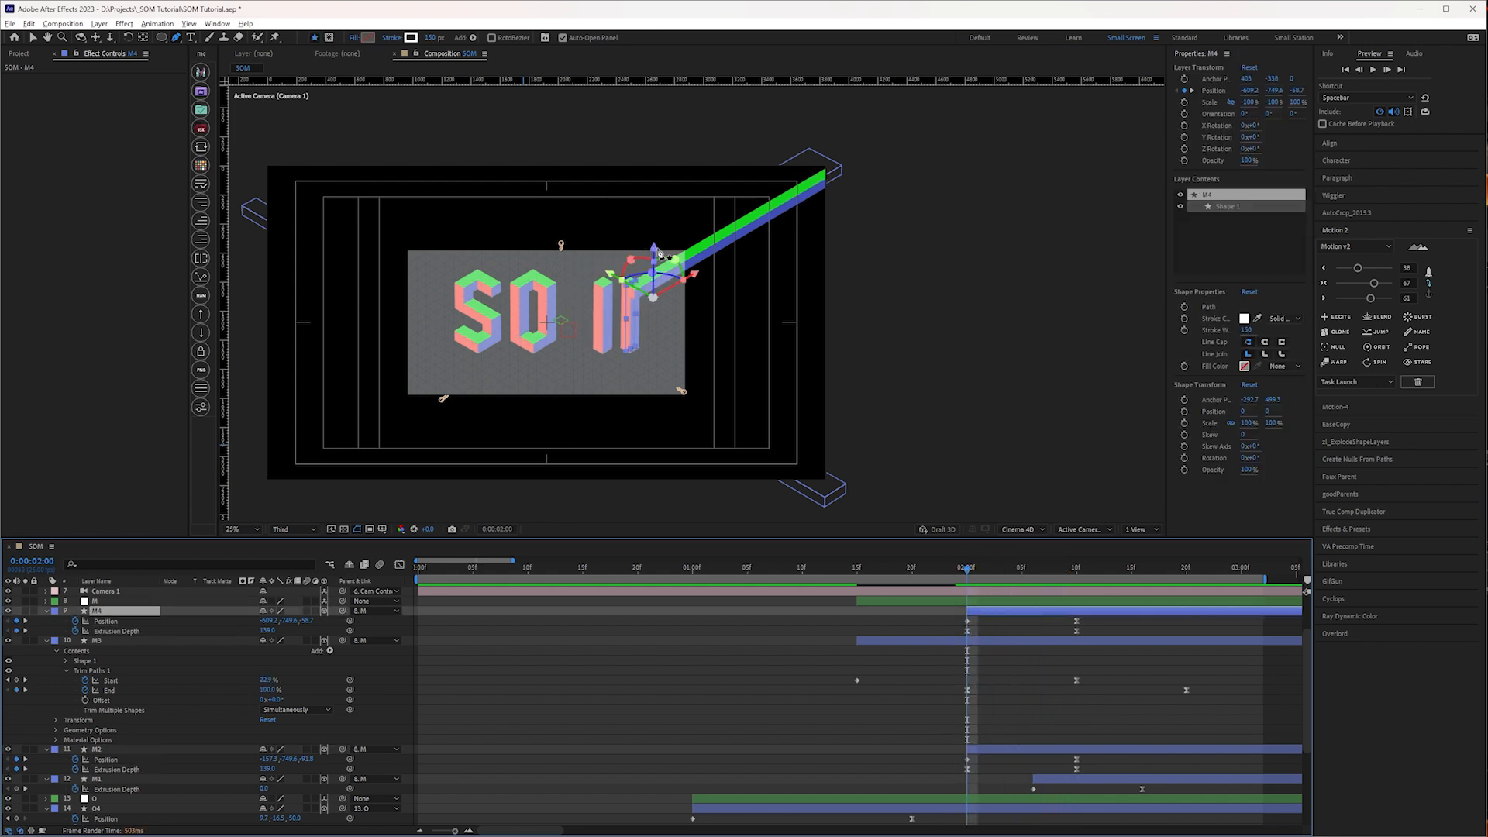
{"action": "key", "text": "v"}
{"action": "left_click_drag", "start_coordinate": [655, 256], "coordinate": [645, 482]}
{"action": "left_click", "coordinate": [990, 753]}
{"action": "left_click_drag", "start_coordinate": [631, 249], "coordinate": [630, 10]}
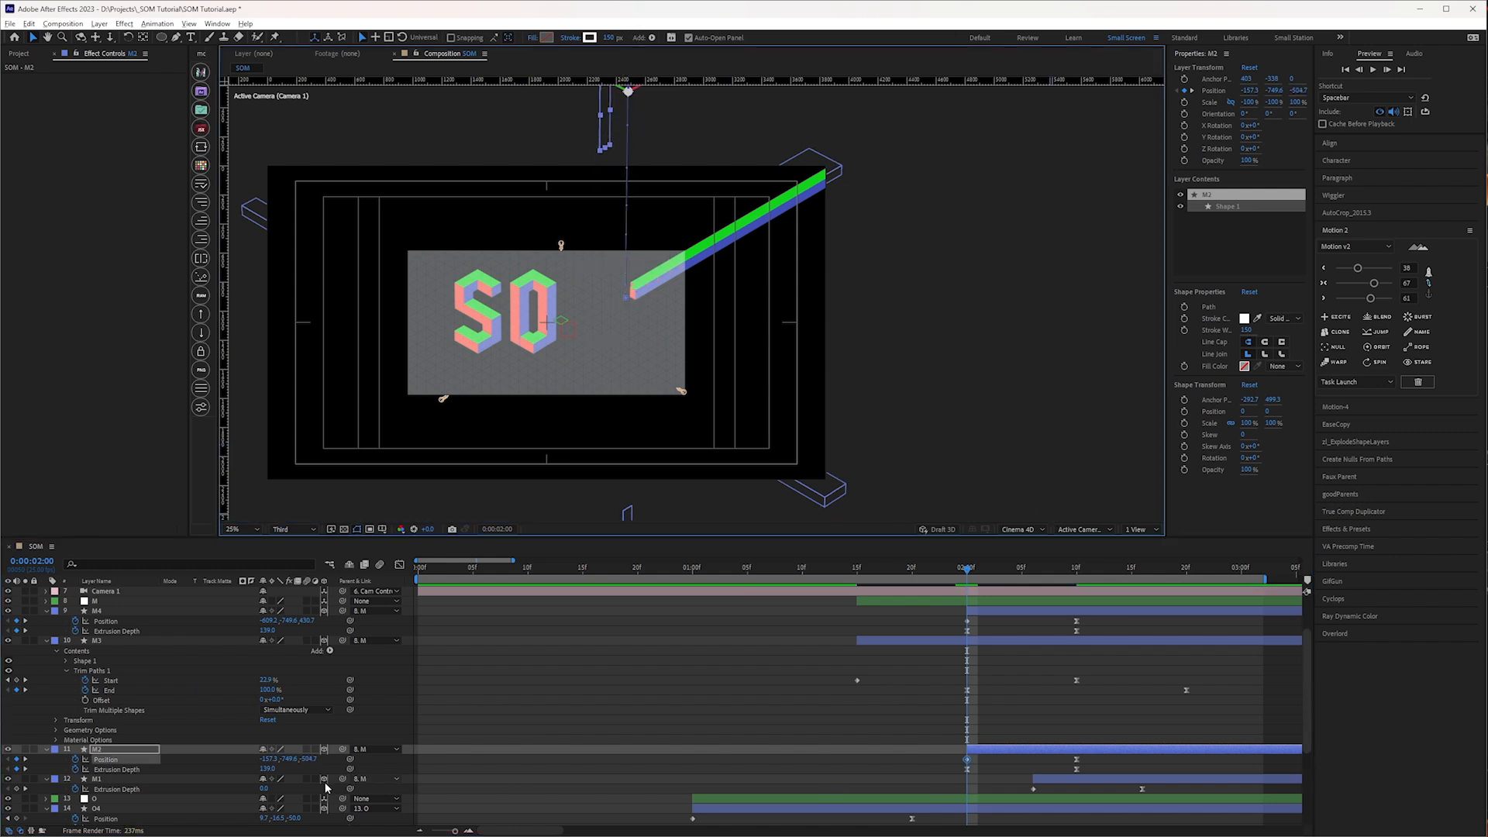
Set M2's starting Extrusion Depth at 0:00:02:00 to 300 and edit M4's starting Extrusion Depth as well.
{"action": "left_click", "coordinate": [268, 769]}
{"action": "type", "text": "300"}
{"action": "key", "text": "Return"}
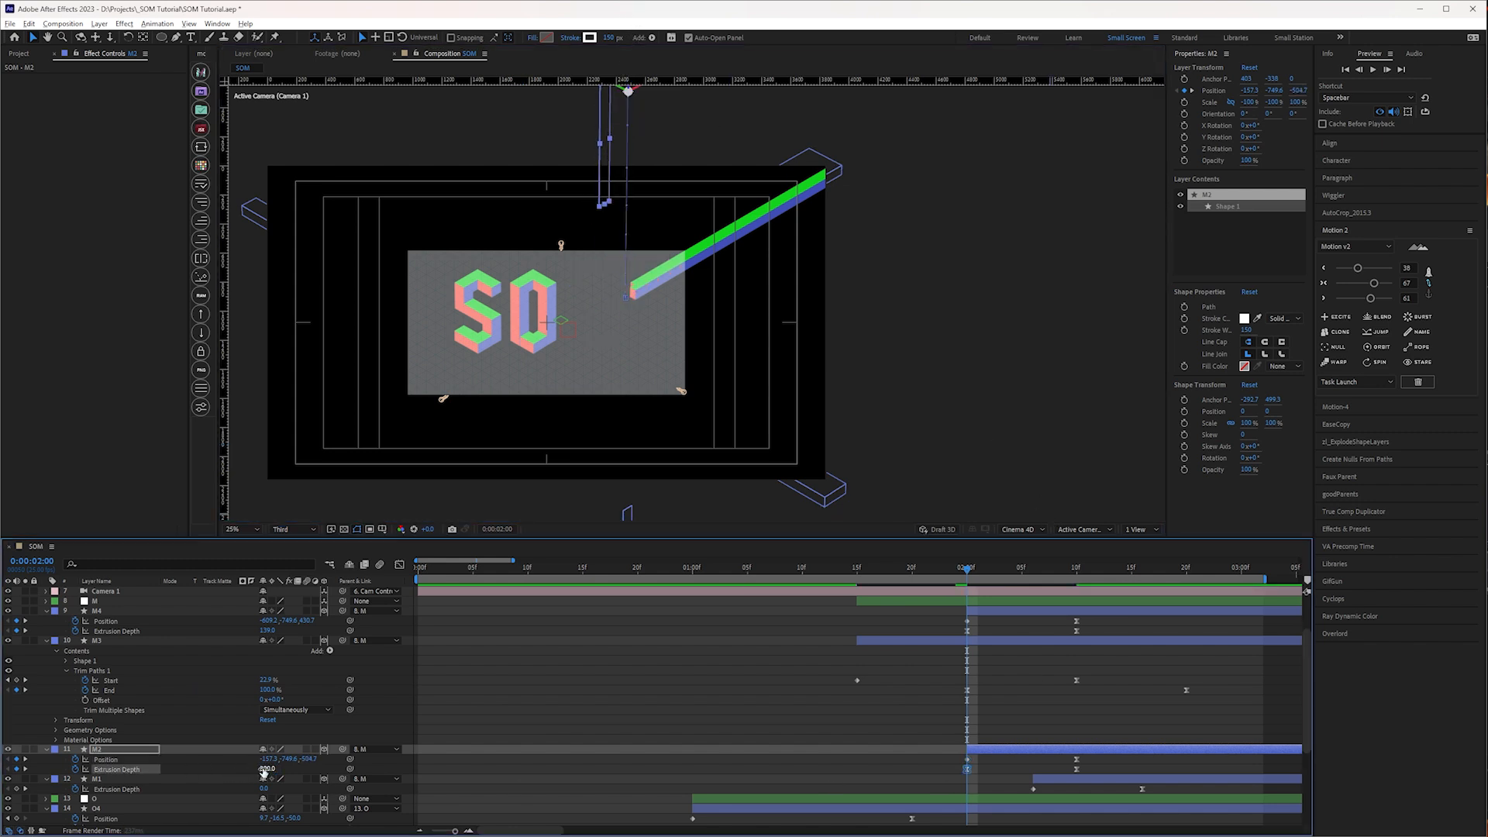
{"action": "key", "text": "comma"}
{"action": "left_click_drag", "start_coordinate": [661, 161], "coordinate": [661, 118]}
{"action": "left_click", "coordinate": [269, 631]}
{"action": "key", "text": "Return"}
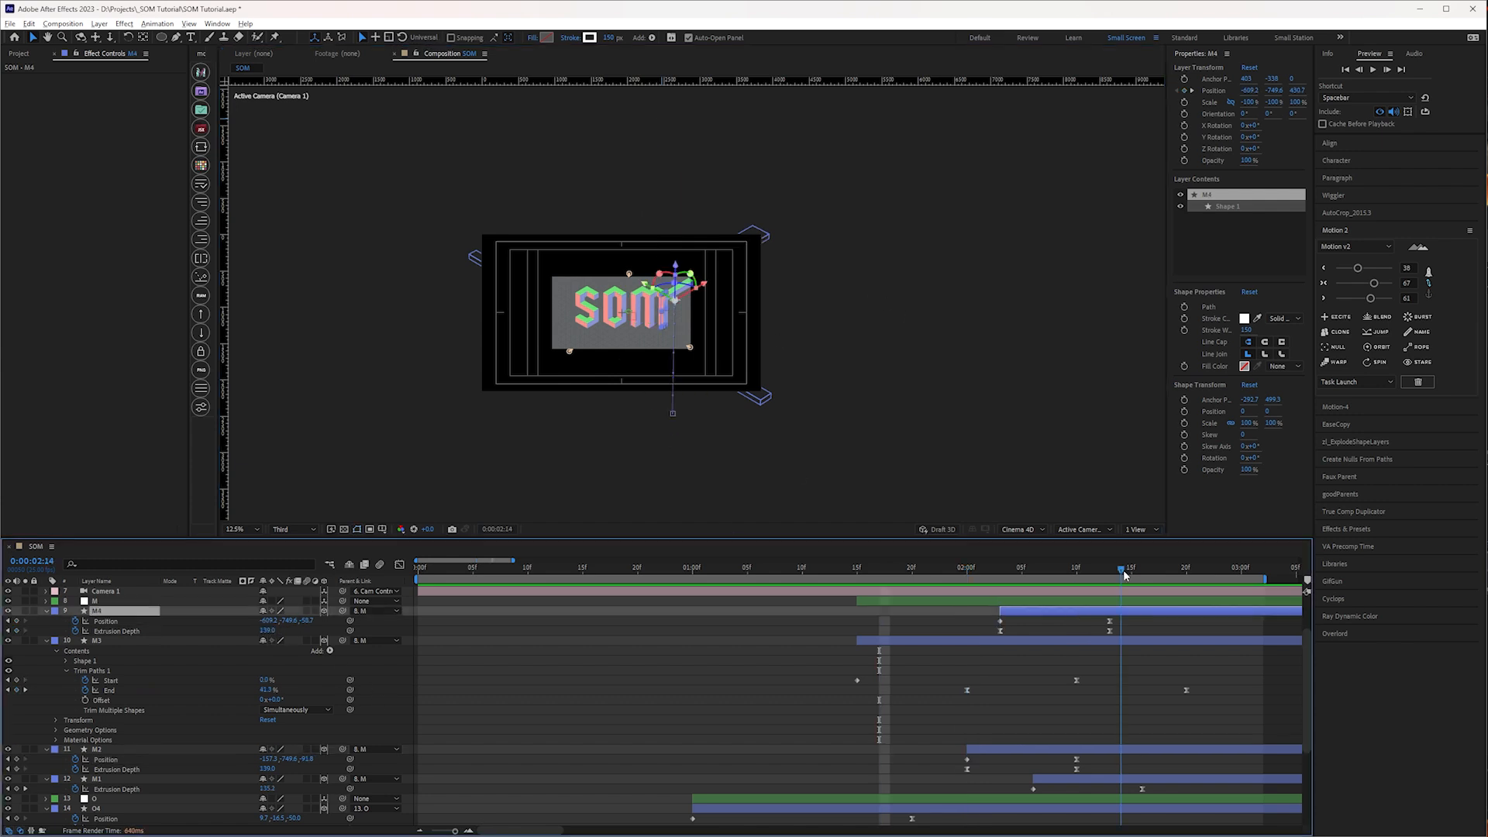
Delay the M4 layer and its keyframes by three frames and move M3's last Trim Paths End keyframe to 0:00:02:16.
{"action": "left_click_drag", "start_coordinate": [1122, 575], "coordinate": [1142, 575]}
{"action": "scroll", "coordinate": [610, 258], "scroll_direction": "up", "scroll_amount": 1}
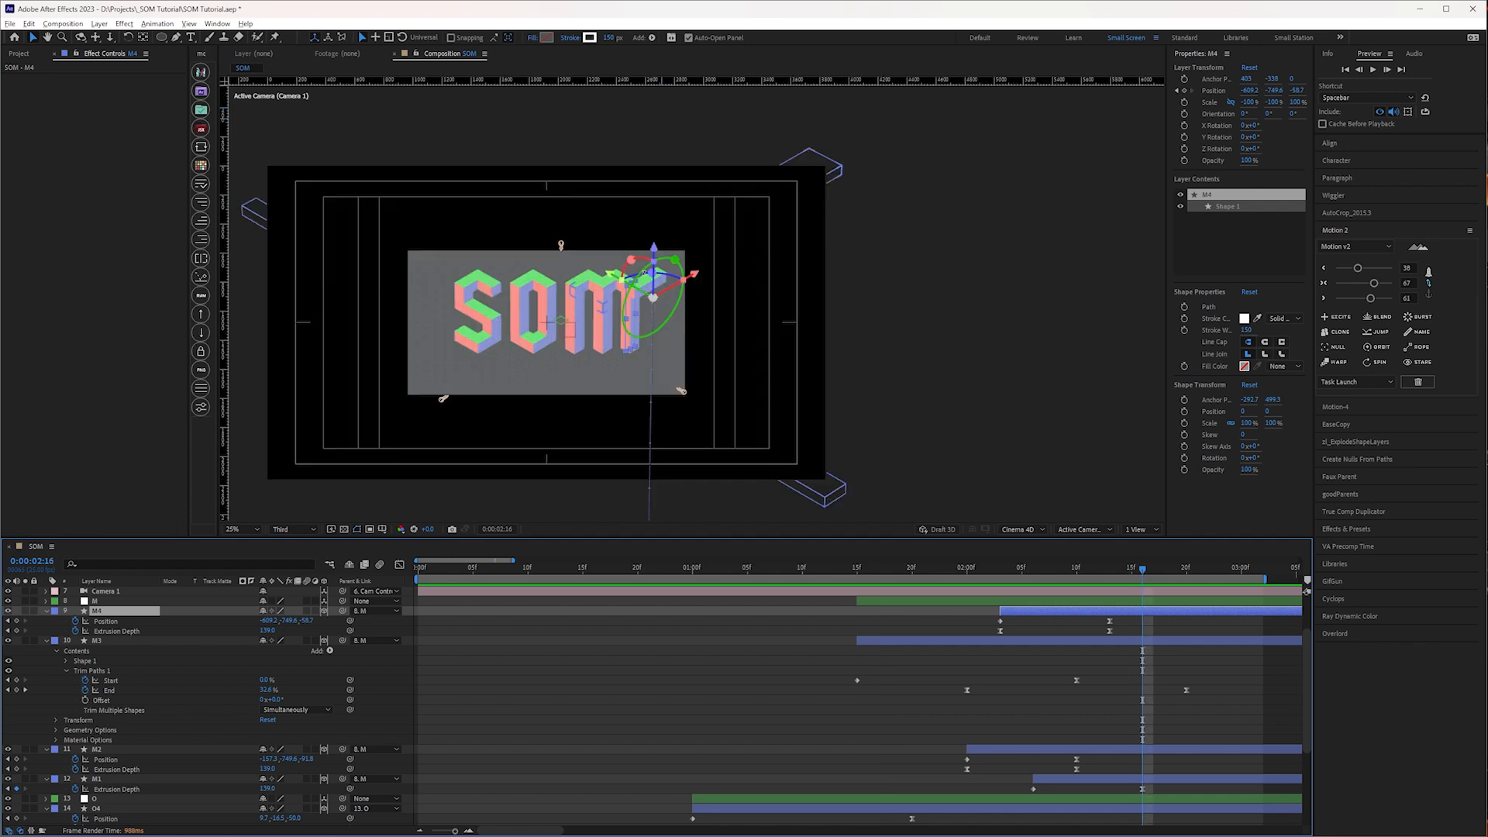
{"action": "left_click_drag", "start_coordinate": [1186, 689], "coordinate": [1148, 701]}
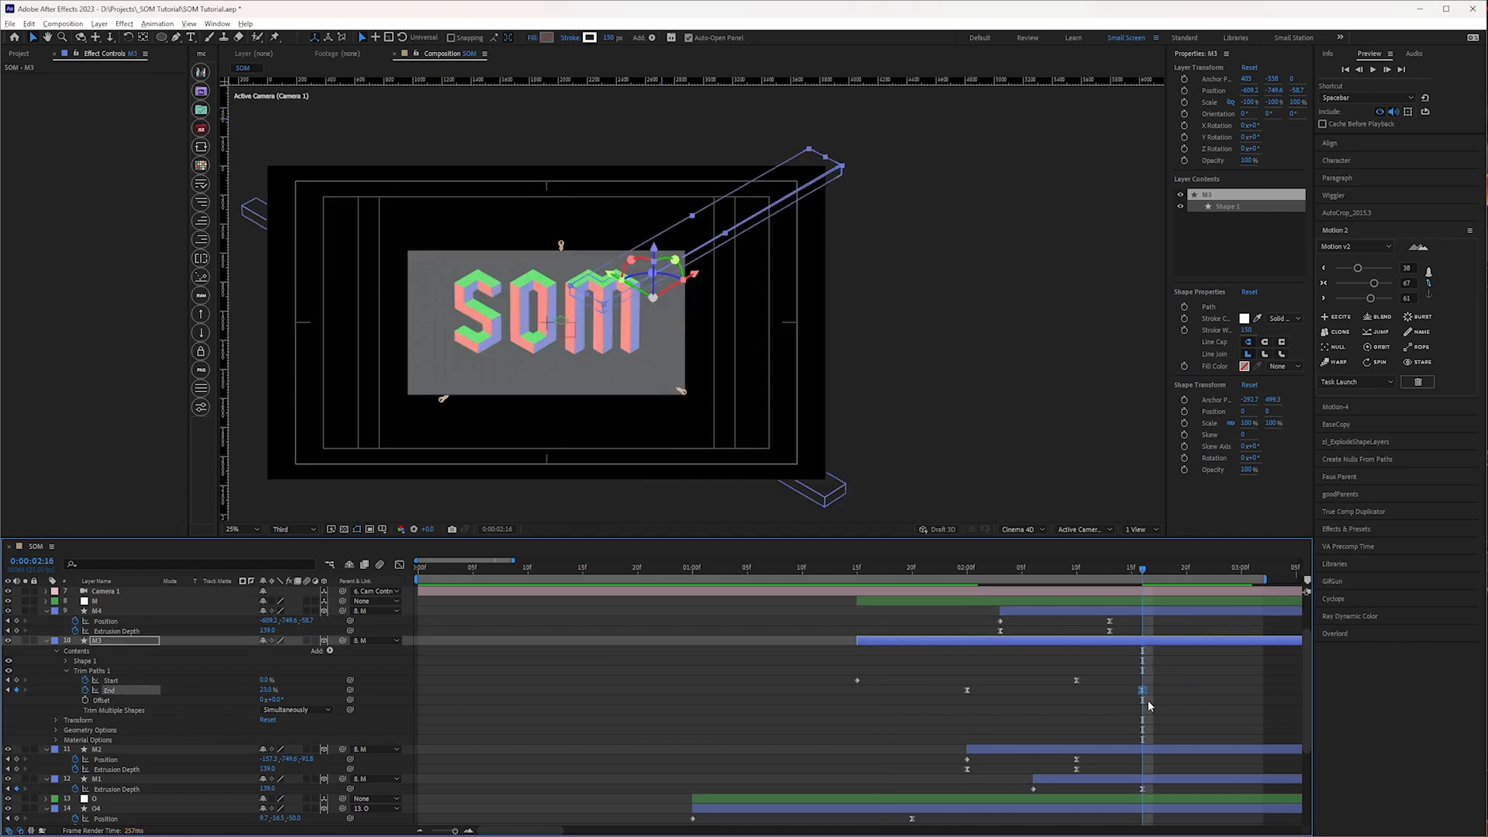
{"action": "left_click_drag", "start_coordinate": [1137, 571], "coordinate": [1124, 571]}
{"action": "key", "text": "Page_Up"}
{"action": "key", "text": "Page_Up"}
{"action": "key", "text": "Page_Up"}
{"action": "key", "text": "Page_Up"}
{"action": "key", "text": "Page_Up"}
{"action": "key", "text": "Page_Up"}
{"action": "key", "text": "Page_Up"}
{"action": "key", "text": "Page_Up"}
{"action": "key", "text": "Page_Up"}
{"action": "key", "text": "Page_Up"}
{"action": "key", "text": "Page_Up"}
{"action": "key", "text": "Page_Up"}
{"action": "key", "text": "Page_Up"}
{"action": "key", "text": "Page_Up"}
{"action": "key", "text": "Page_Up"}
{"action": "key", "text": "Page_Up"}
{"action": "key", "text": "Page_Up"}
{"action": "key", "text": "Page_Up"}
{"action": "key", "text": "Page_Up"}
{"action": "key", "text": "Page_Up"}
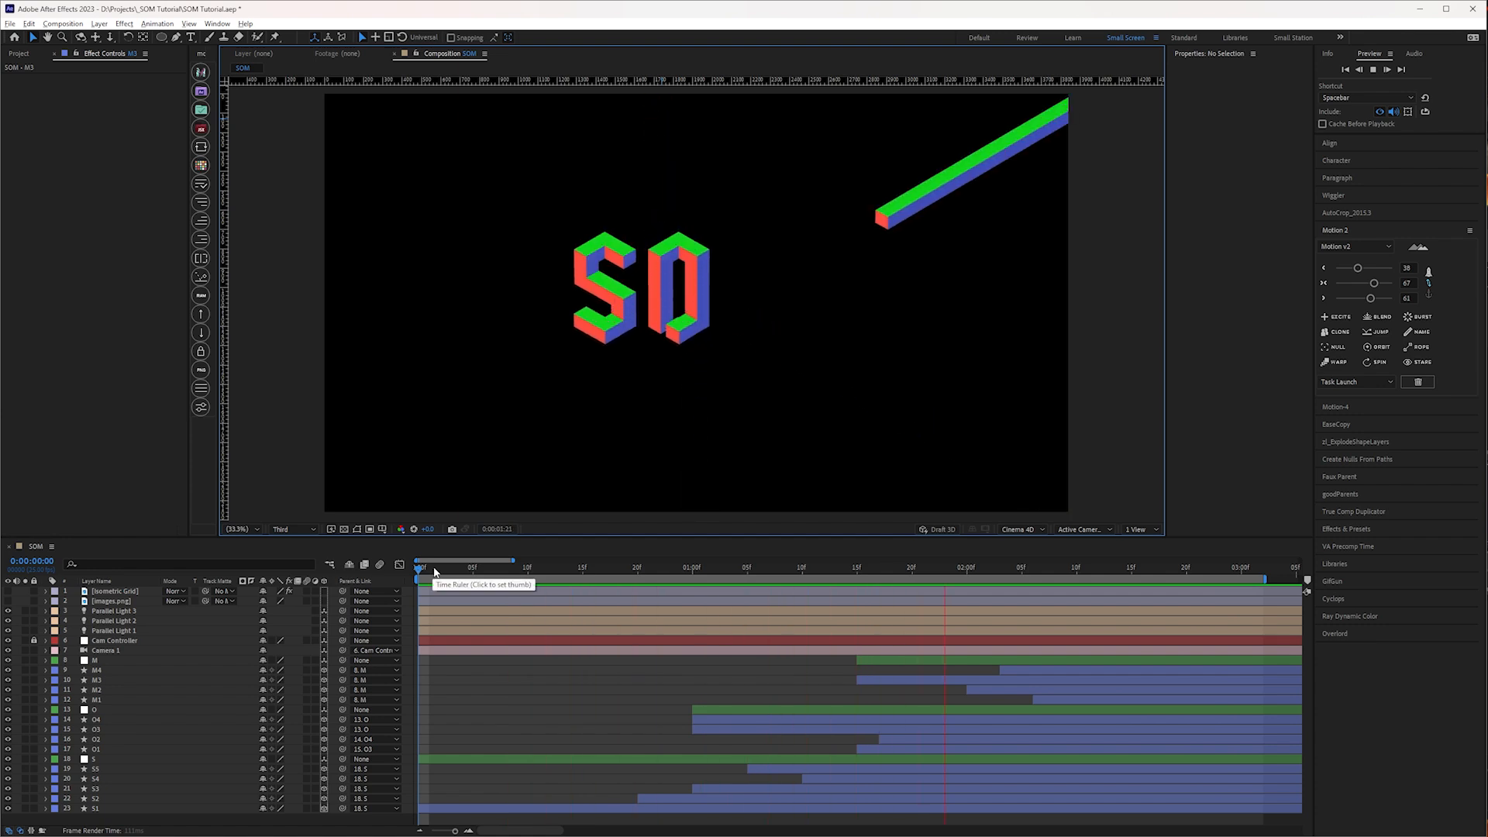
Create a dark navy blue 3840 x 2160 solid named BG for the background.
{"action": "left_click_drag", "start_coordinate": [434, 572], "coordinate": [1213, 598]}
{"action": "left_click", "coordinate": [1214, 591]}
{"action": "key", "text": "ctrl+shift+y"}
{"action": "left_click", "coordinate": [732, 483]}
{"action": "left_click", "coordinate": [507, 99]}
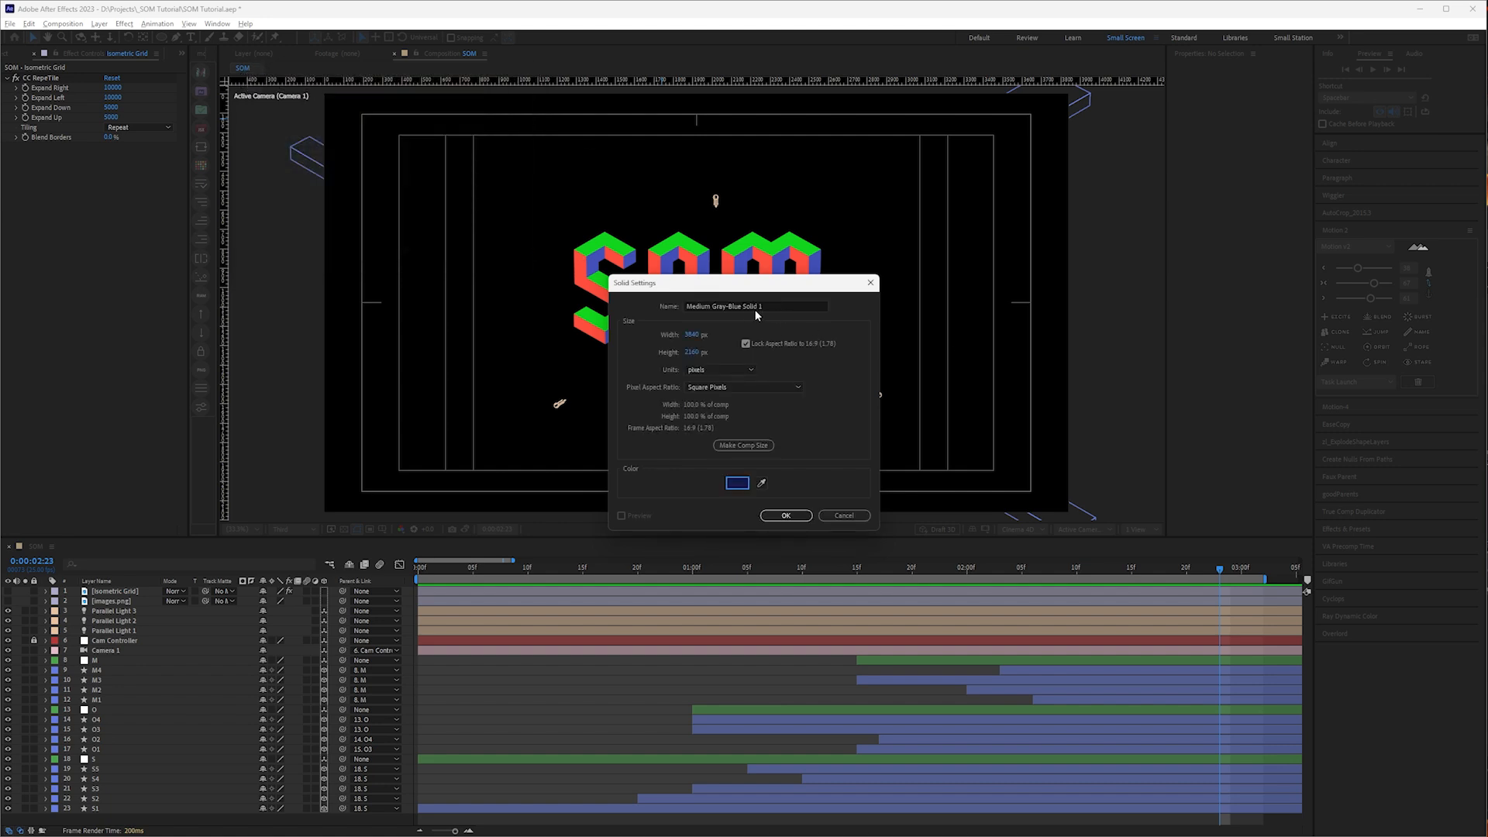
{"action": "left_click", "coordinate": [783, 306]}
{"action": "type", "text": "B"}
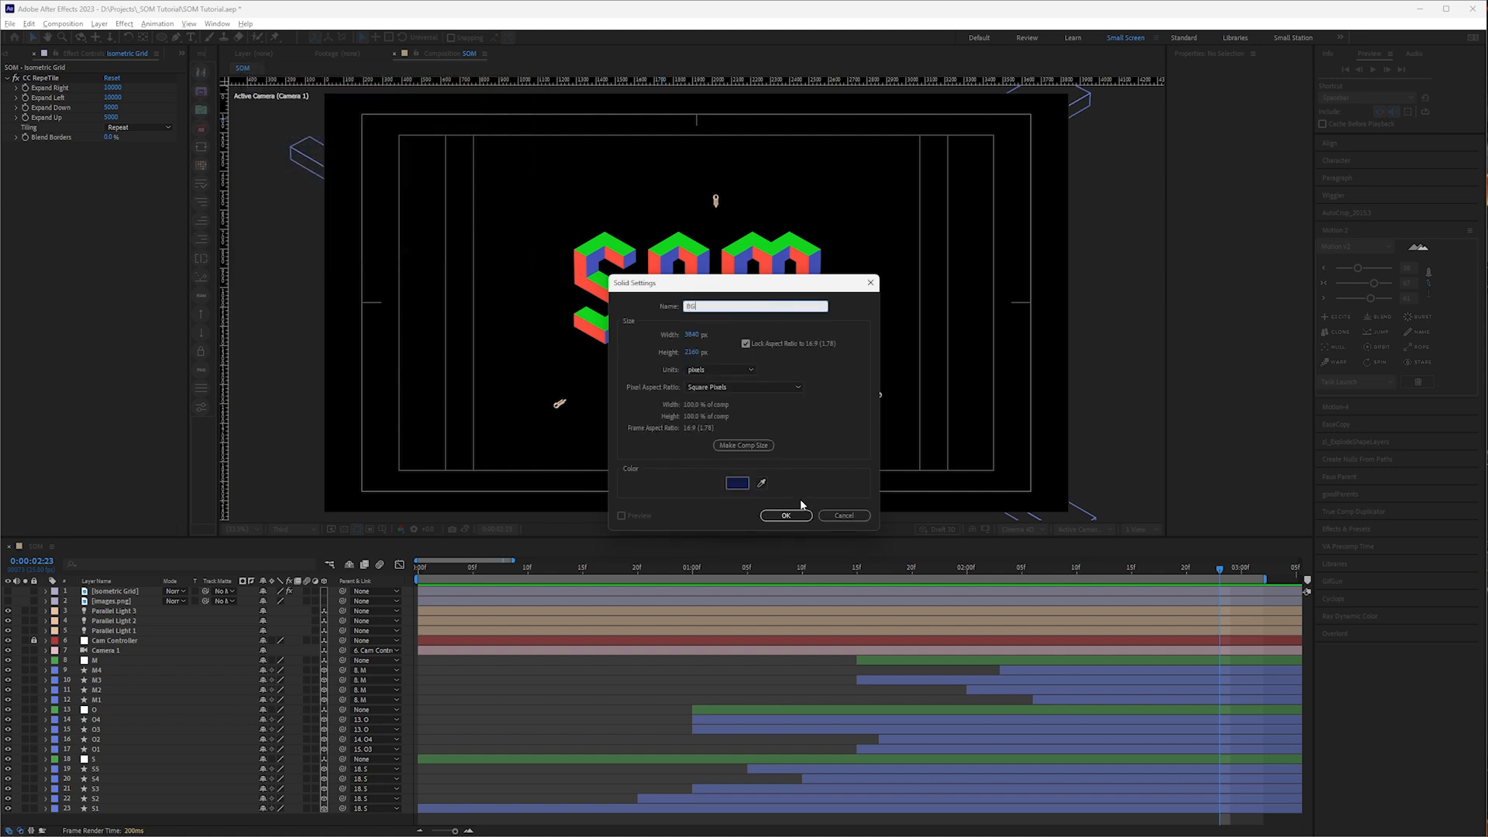
{"action": "type", "text": "G"}
{"action": "left_click", "coordinate": [786, 516]}
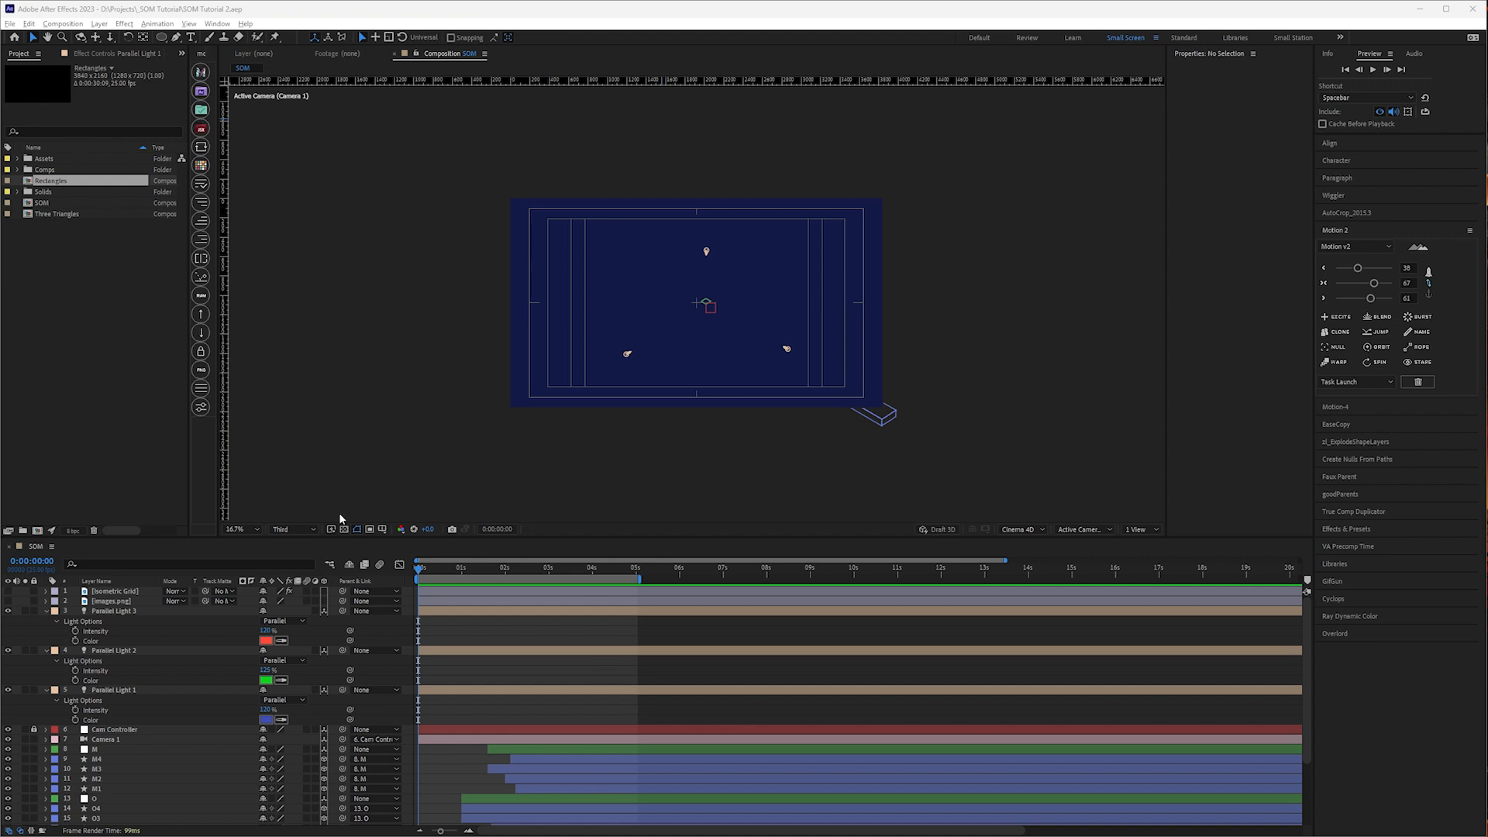
Add Color keyframes to Parallel Light 3, Parallel Light 2 and Parallel Light 1 at 0:00:00:00.
{"action": "left_click", "coordinate": [247, 529]}
{"action": "left_click", "coordinate": [259, 555]}
{"action": "mouse_move", "coordinate": [419, 571]}
{"action": "left_mouse_down"}
{"action": "mouse_move", "coordinate": [537, 561]}
{"action": "mouse_move", "coordinate": [402, 587]}
{"action": "left_mouse_up"}
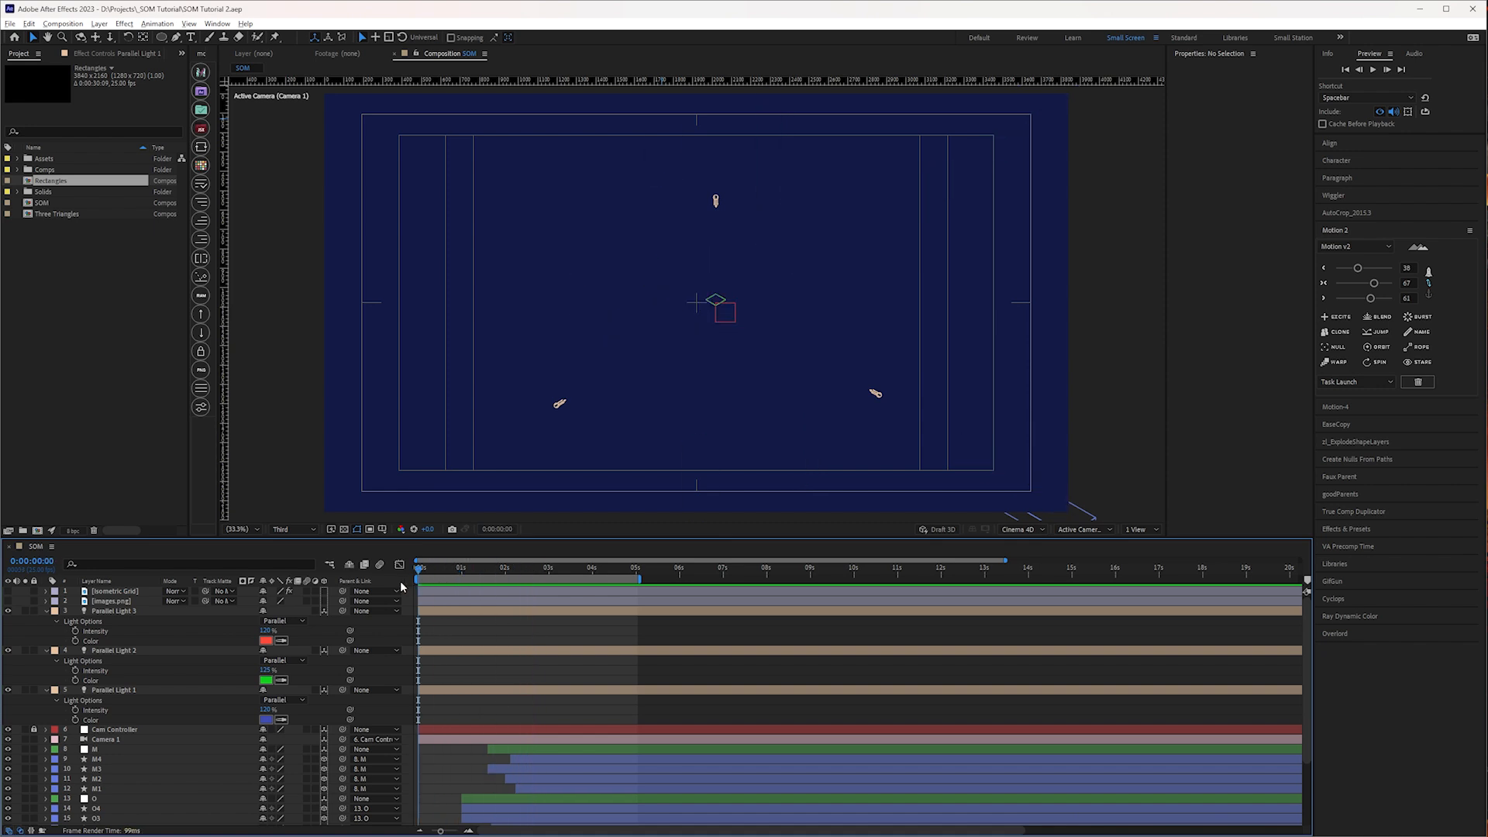
{"action": "left_click", "coordinate": [75, 641]}
{"action": "left_click", "coordinate": [75, 680]}
{"action": "left_click", "coordinate": [75, 720]}
Convert the three lights' Color keyframes to hold keyframes and move them to 0:00:03:00.
{"action": "left_click_drag", "start_coordinate": [464, 634], "coordinate": [414, 720]}
{"action": "left_click", "coordinate": [414, 720]}
{"action": "left_click_drag", "start_coordinate": [443, 634], "coordinate": [417, 727]}
{"action": "right_click", "coordinate": [418, 720]}
{"action": "left_click", "coordinate": [475, 663]}
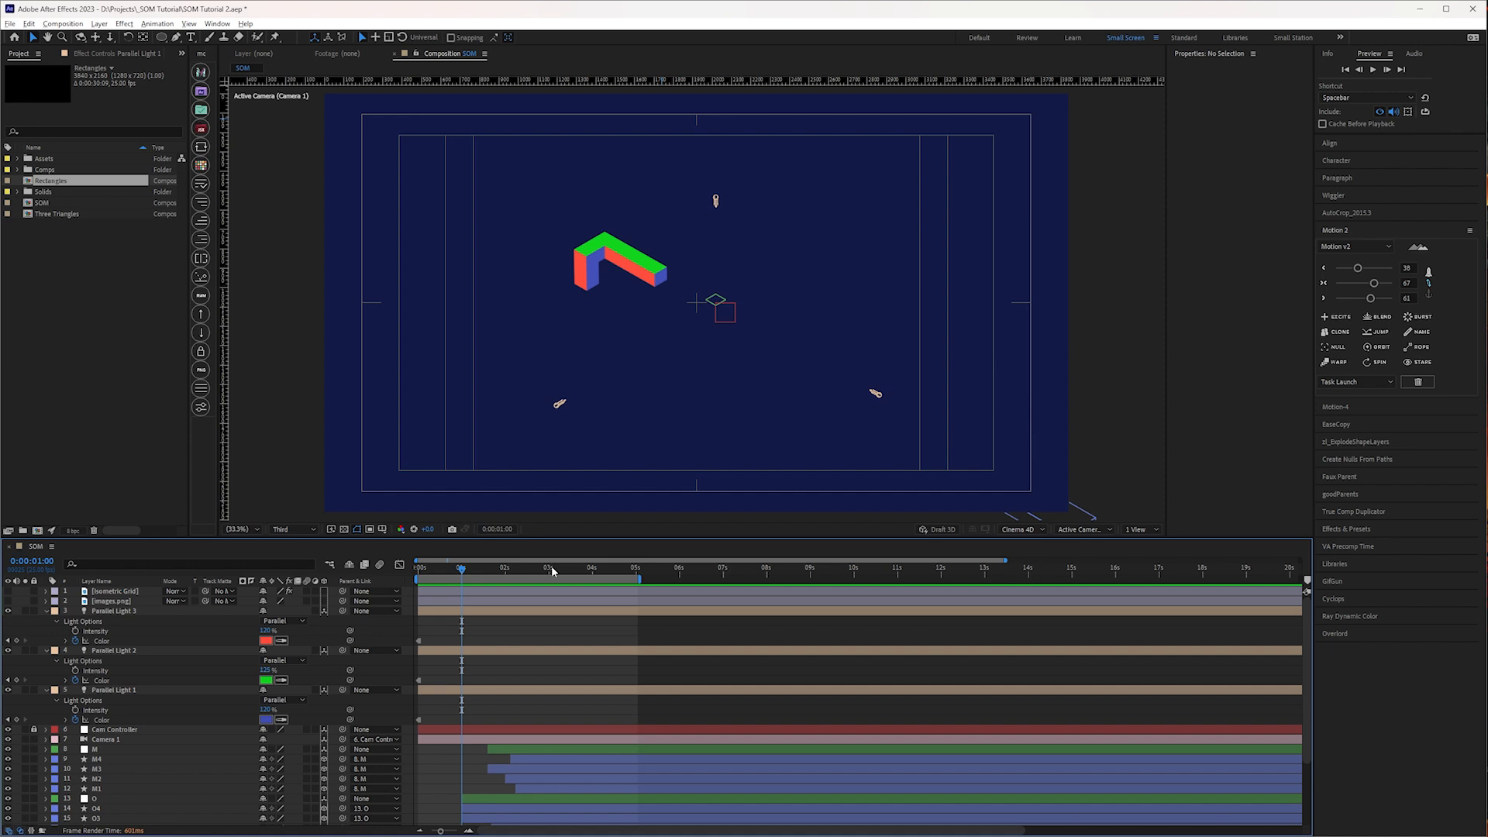
{"action": "left_click", "coordinate": [551, 571]}
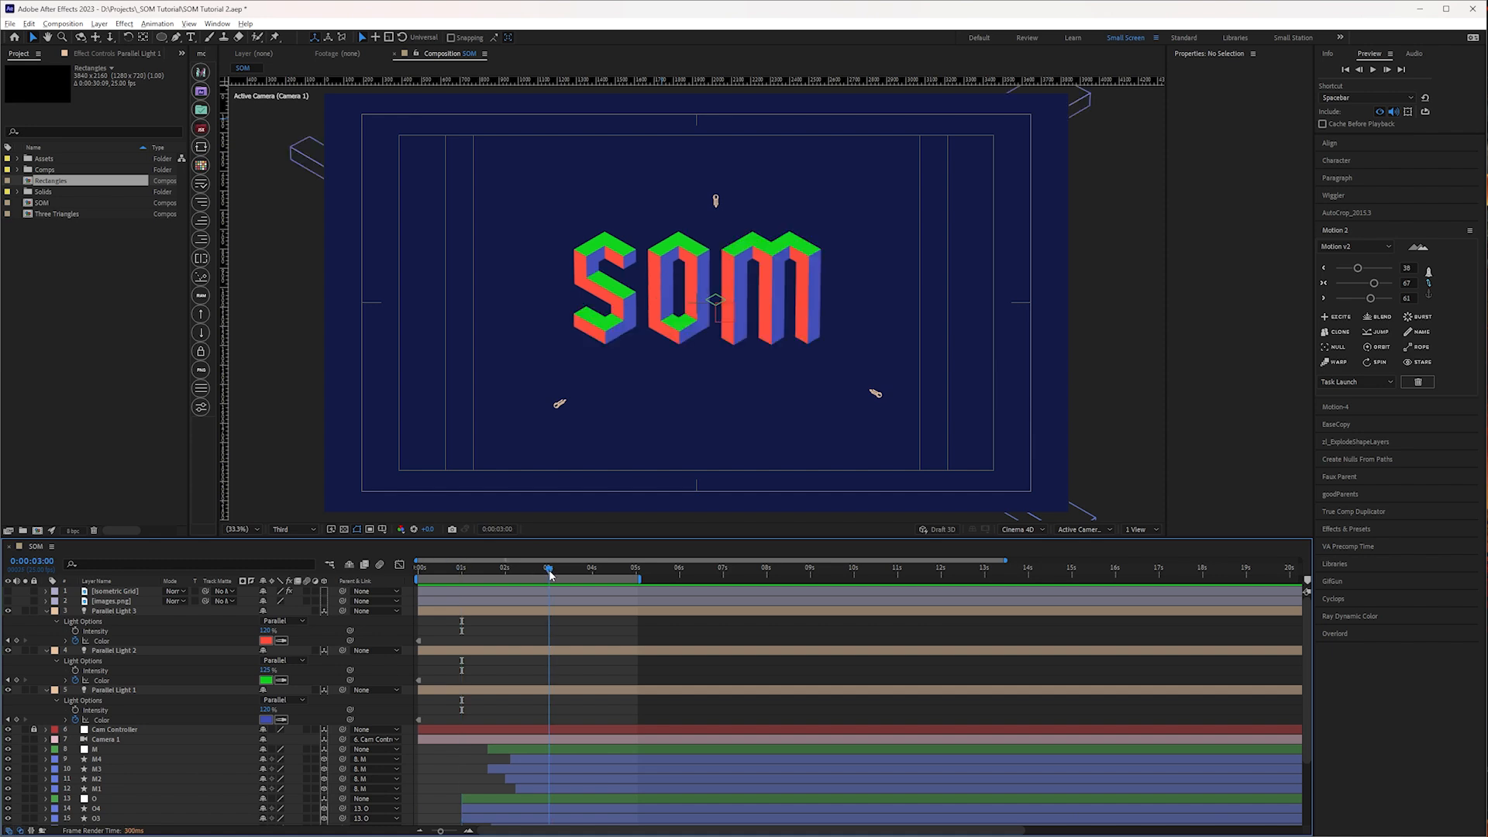
{"action": "left_click_drag", "start_coordinate": [428, 647], "coordinate": [548, 721]}
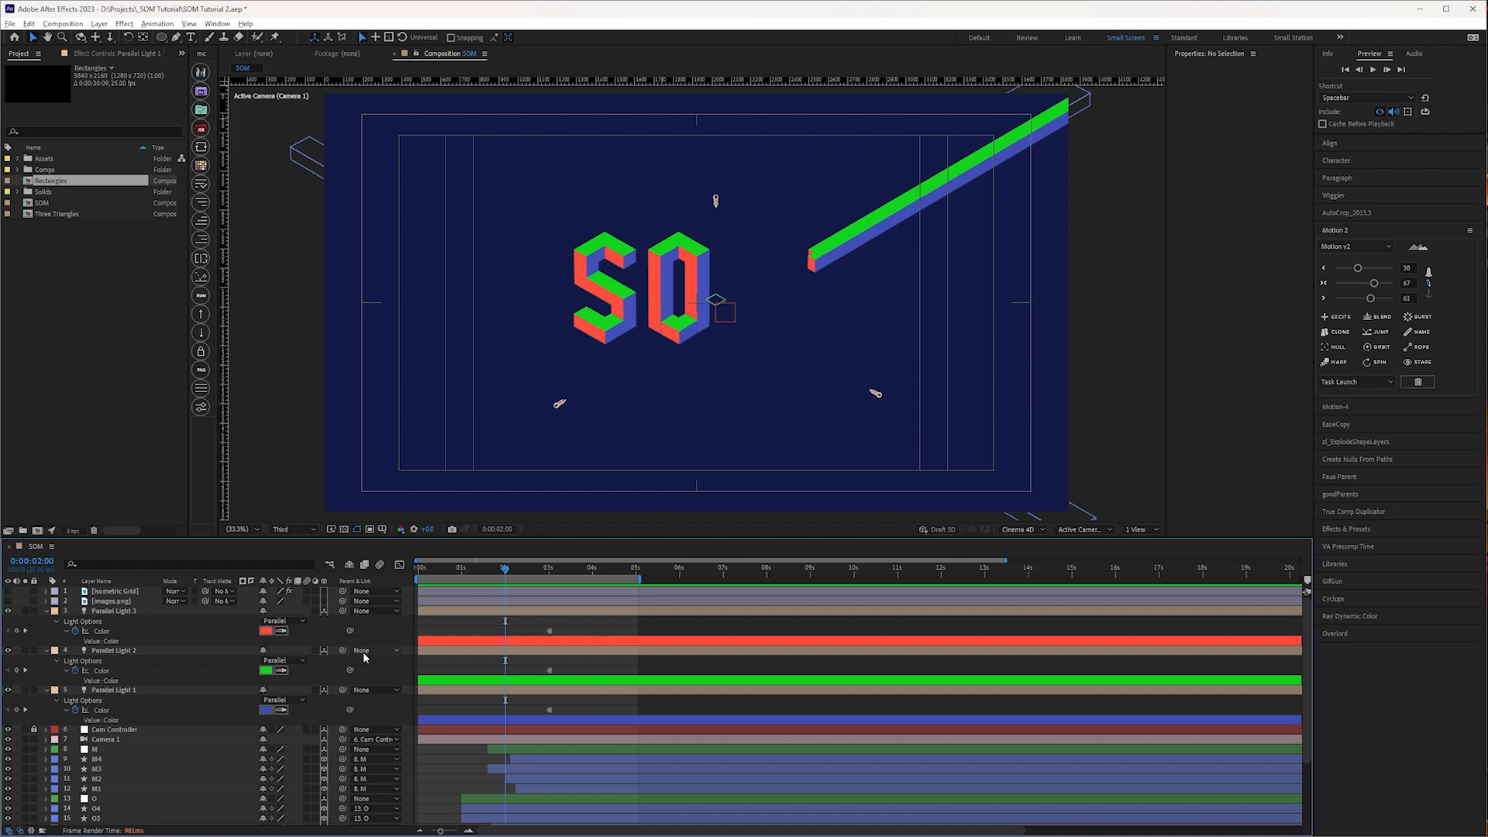
At 0:00:02:00, sample new light colors: blue for Parallel Light 3, red for Parallel Light 2 and green for Parallel Light 1.
{"action": "left_click", "coordinate": [281, 631]}
{"action": "left_click", "coordinate": [266, 709]}
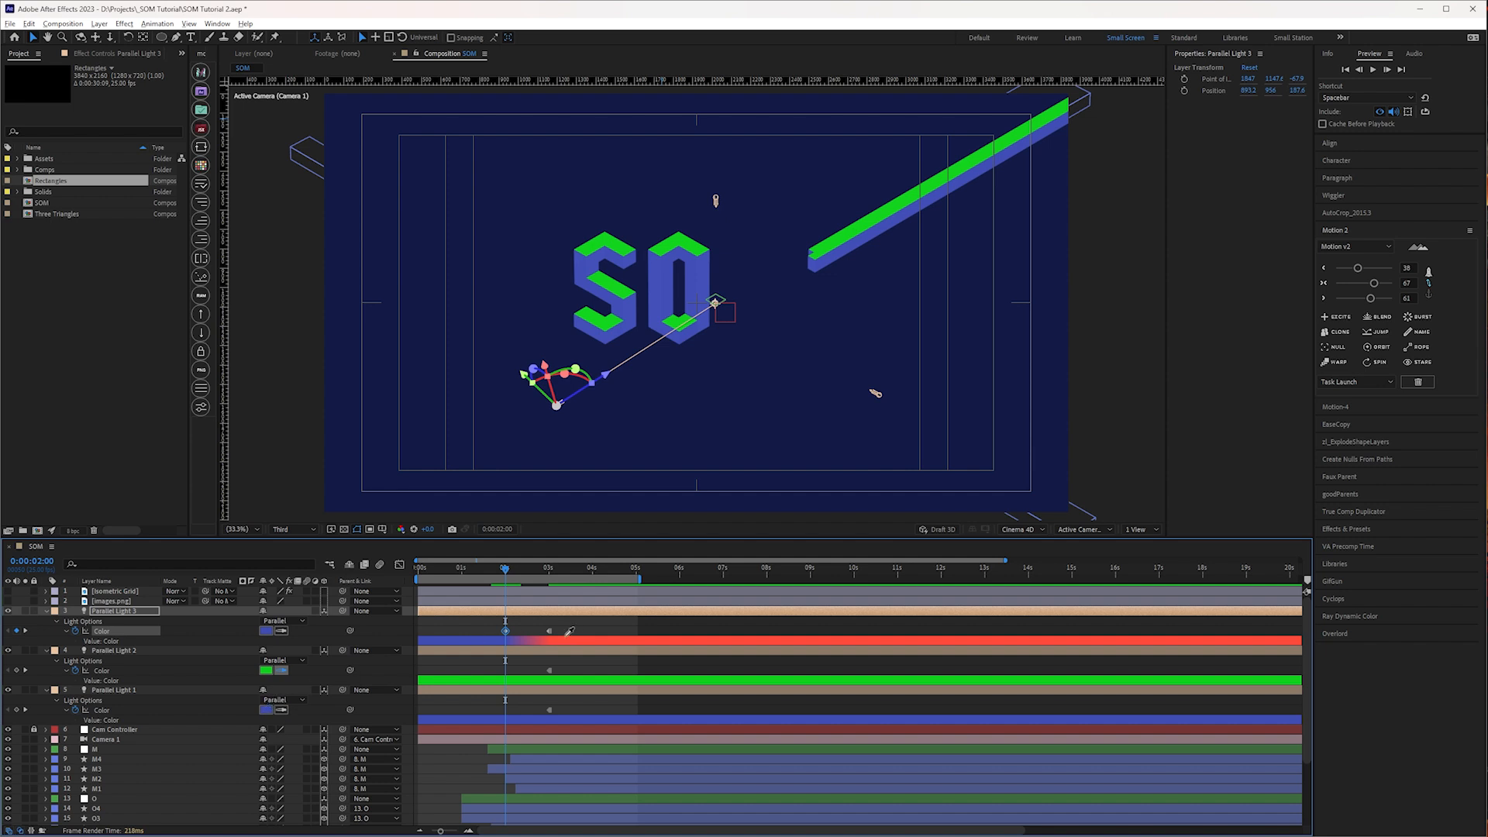
{"action": "left_click", "coordinate": [589, 636]}
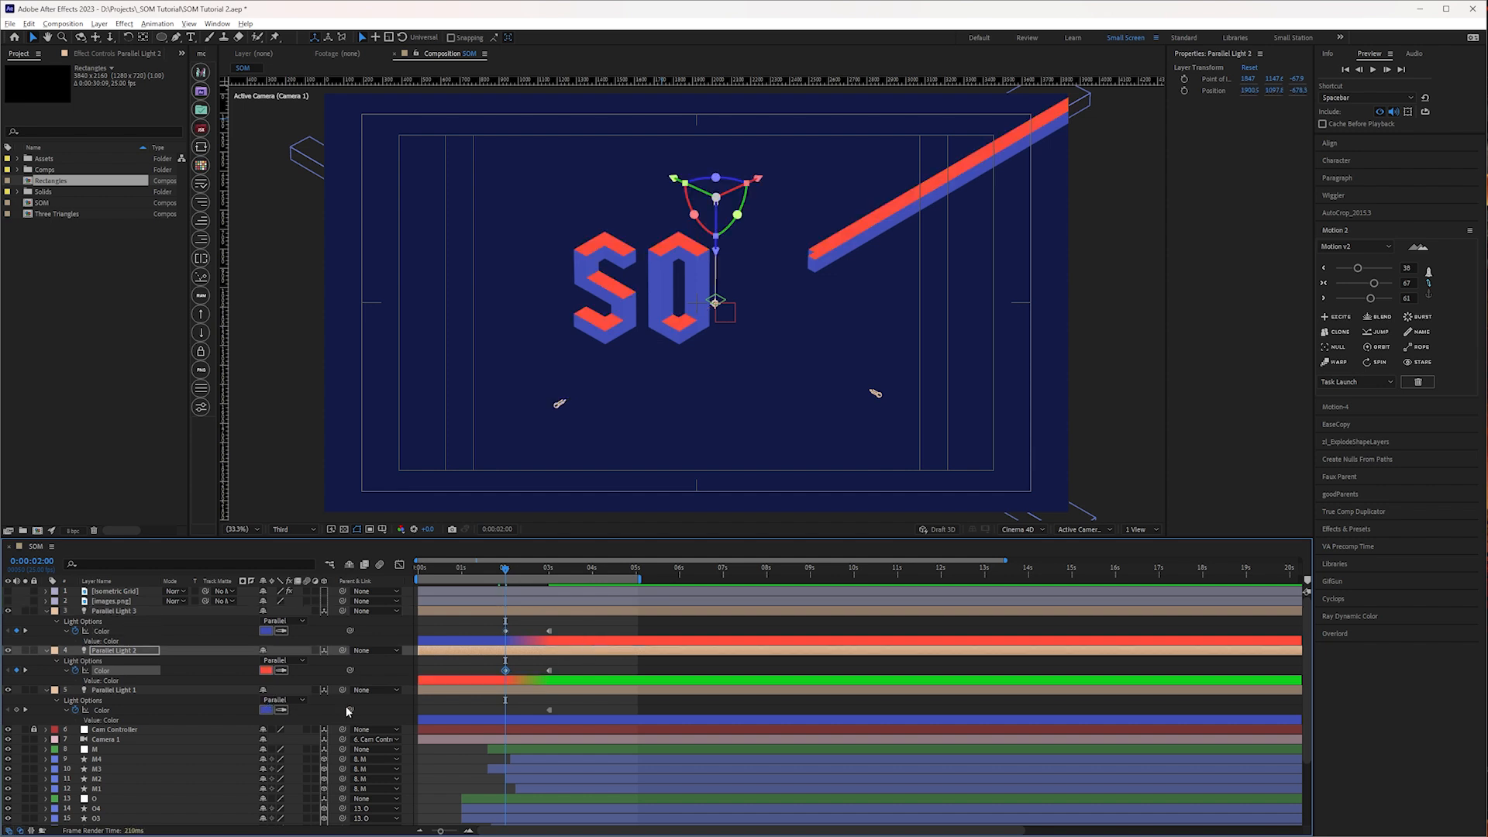
{"action": "left_click", "coordinate": [604, 677]}
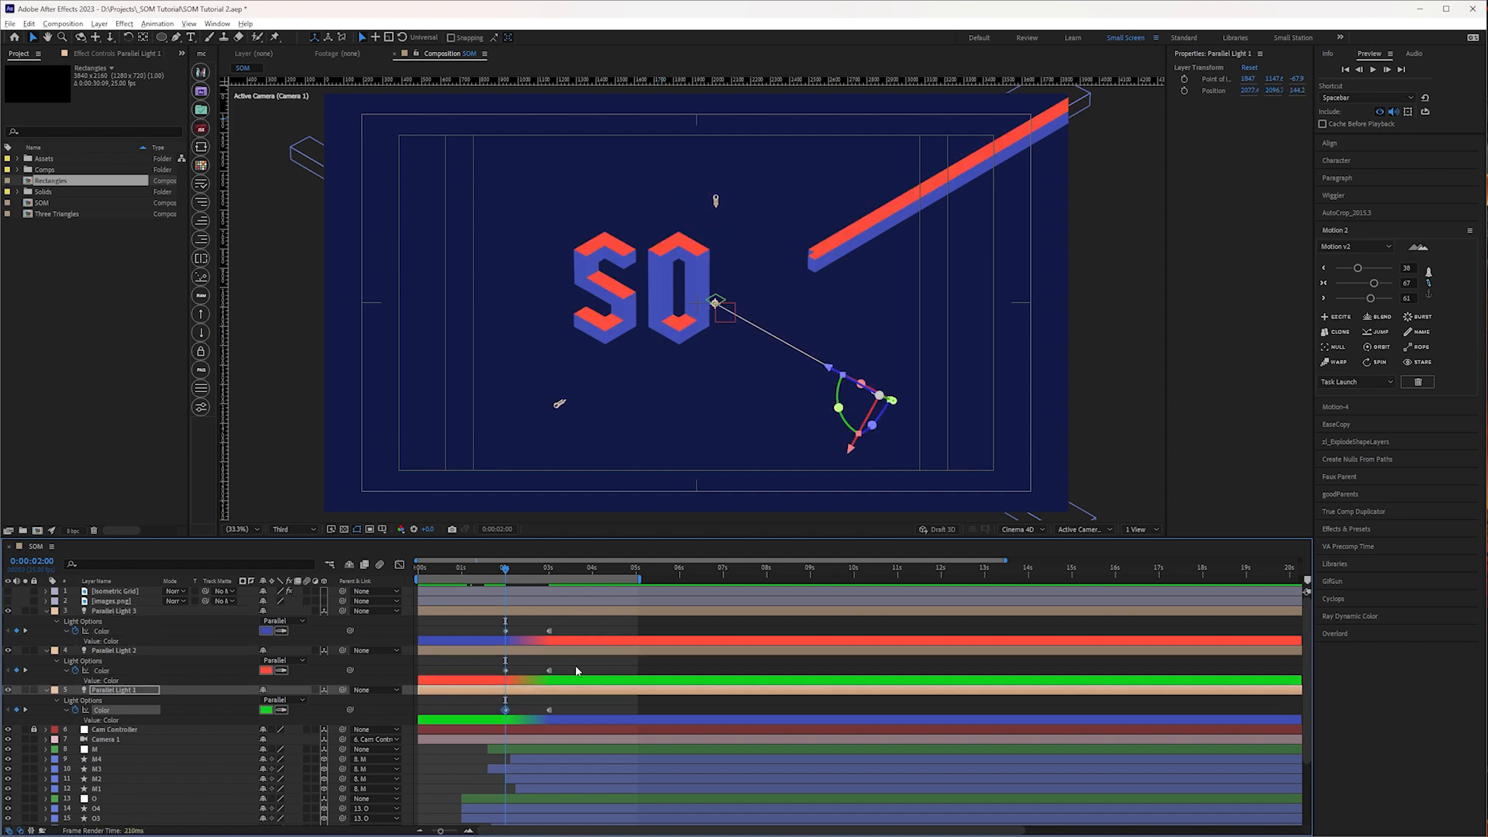
Convert the three lights' Color keyframes at 0:00:02:00 and 0:00:03:00 to hold keyframes.
{"action": "left_click_drag", "start_coordinate": [557, 623], "coordinate": [504, 711]}
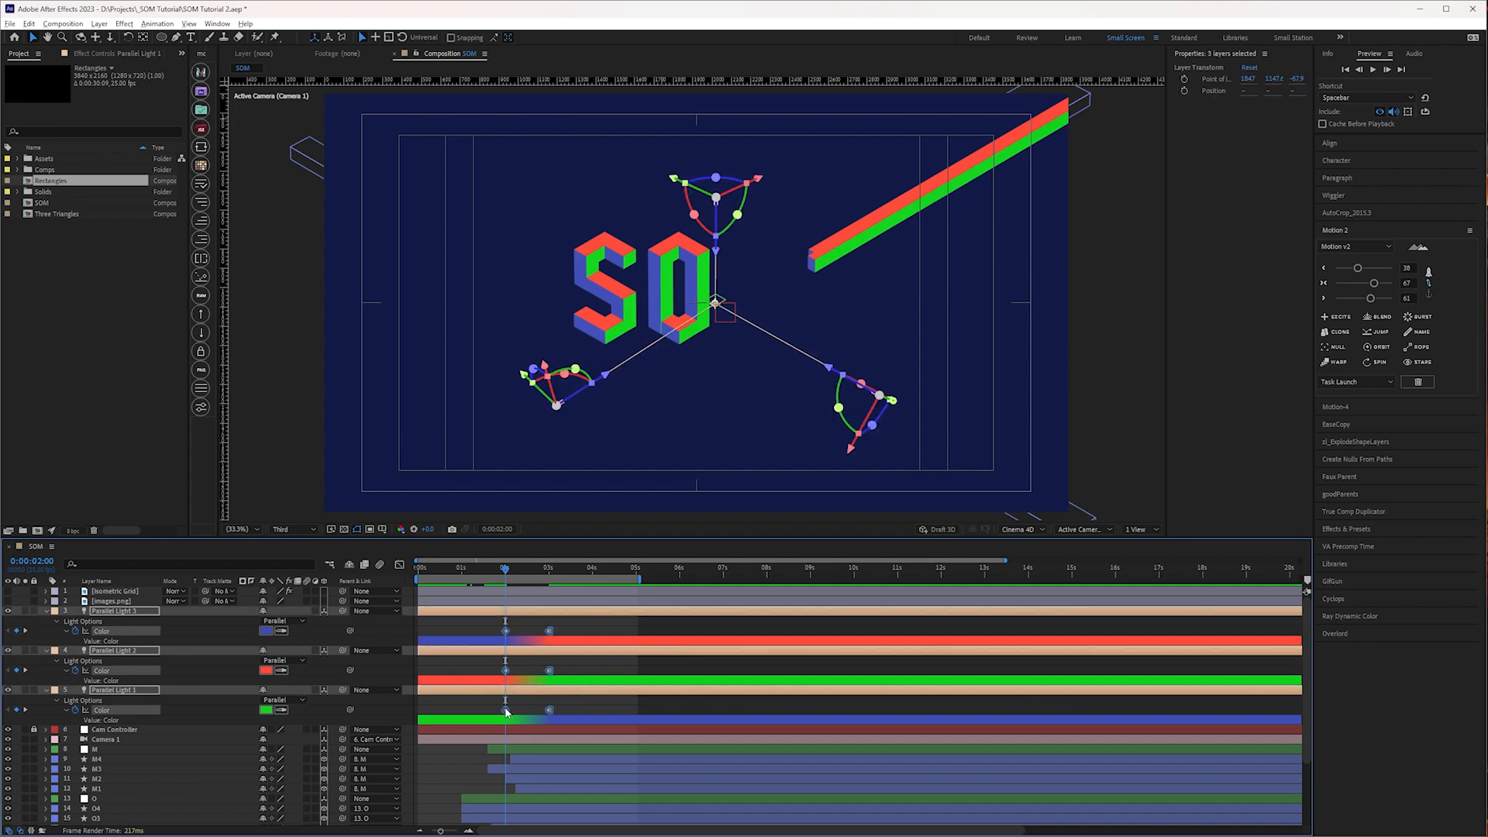
{"action": "right_click", "coordinate": [504, 710]}
{"action": "mouse_move", "coordinate": [620, 700]}
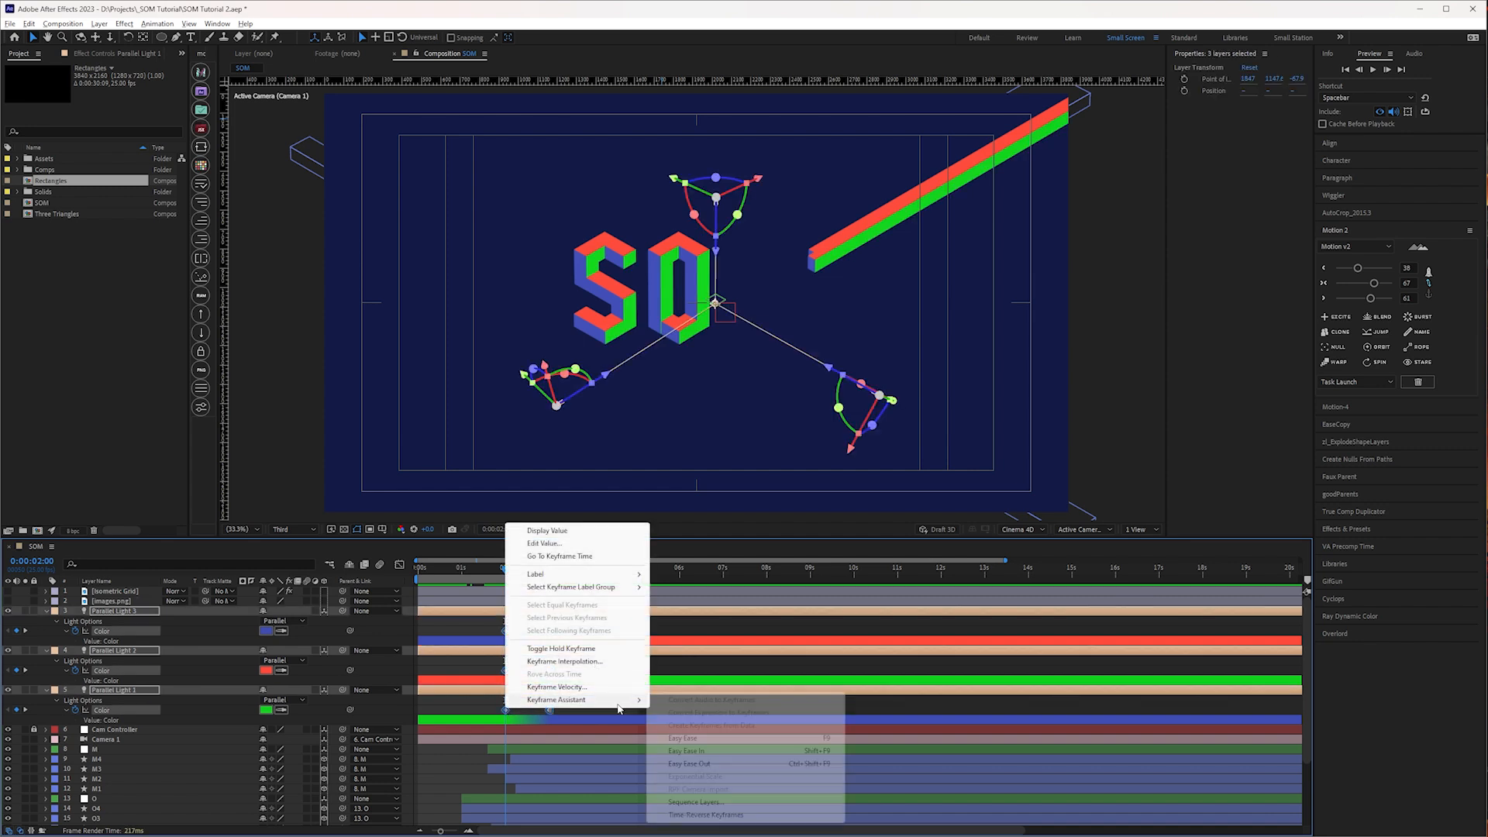
{"action": "left_click", "coordinate": [560, 650]}
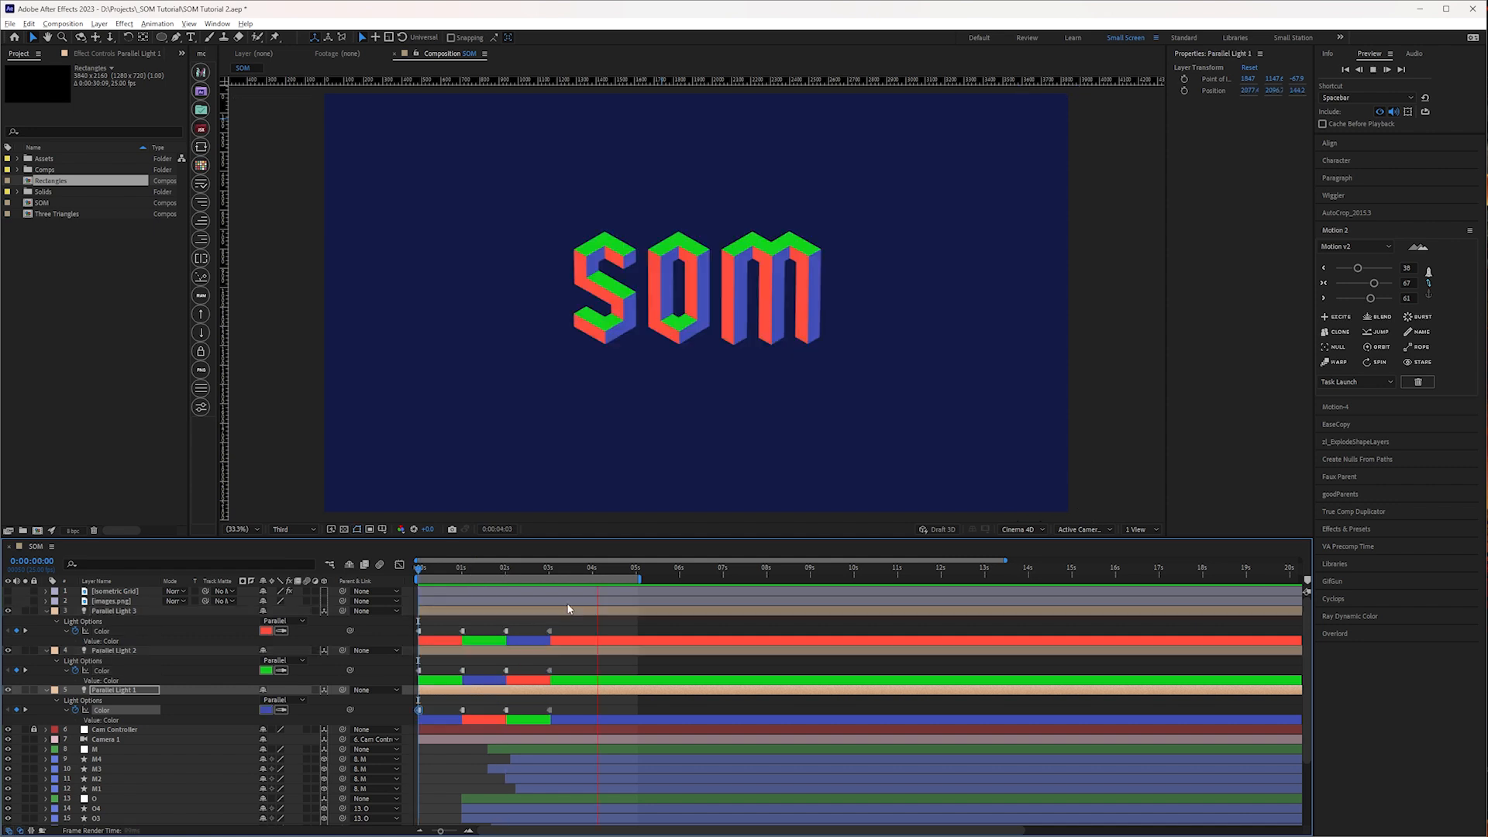
Set the Color of all three parallel lights to white (FFFFFF) at 0:00:04:00.
{"action": "left_click", "coordinate": [553, 571]}
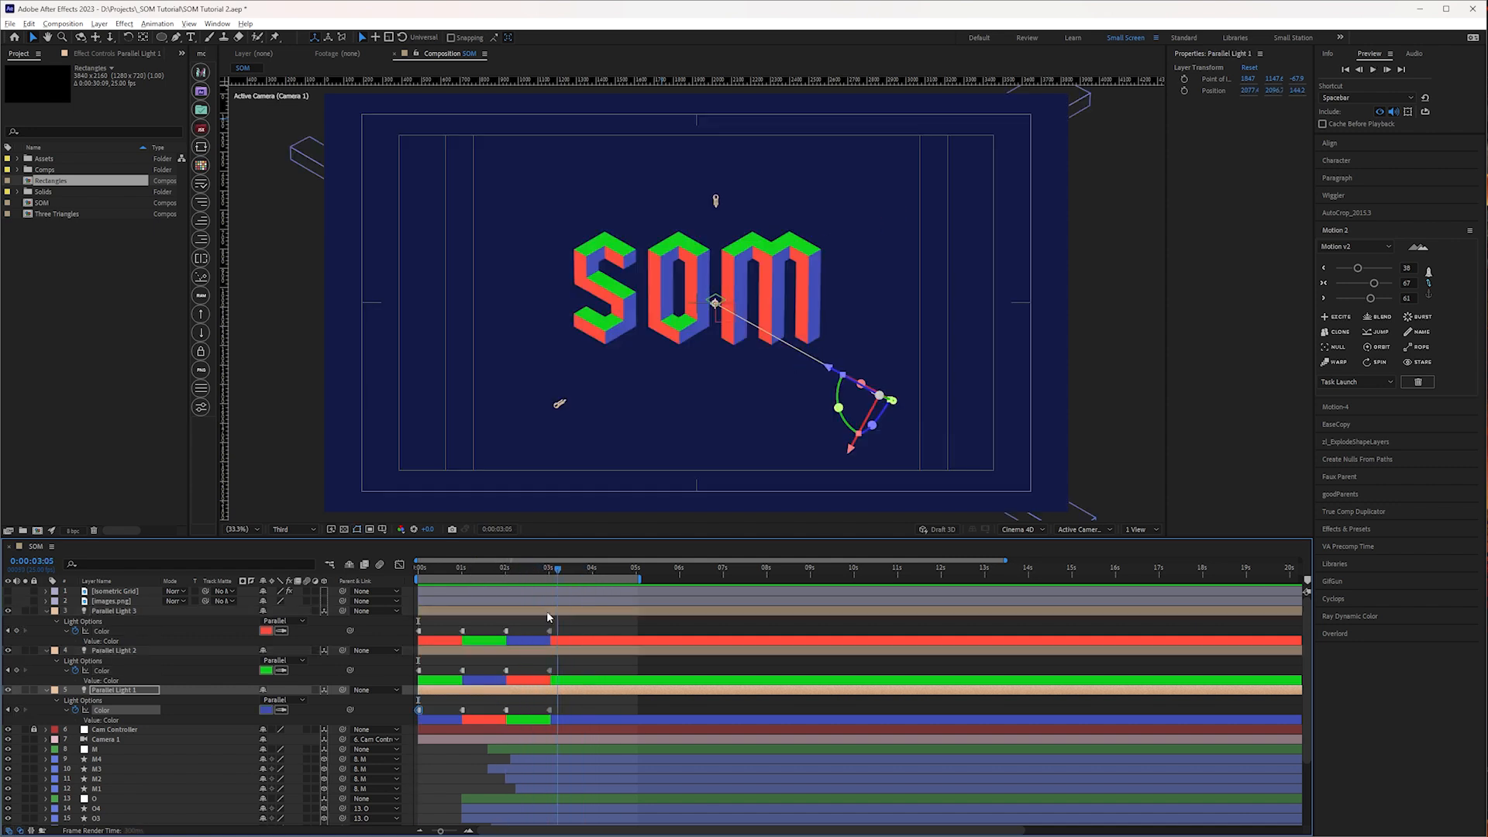
{"action": "mouse_move", "coordinate": [551, 615]}
{"action": "left_mouse_down"}
{"action": "mouse_move", "coordinate": [439, 620]}
{"action": "mouse_move", "coordinate": [547, 622]}
{"action": "left_mouse_up"}
{"action": "left_click", "coordinate": [129, 611]}
{"action": "left_click", "coordinate": [145, 689], "text": "shift"}
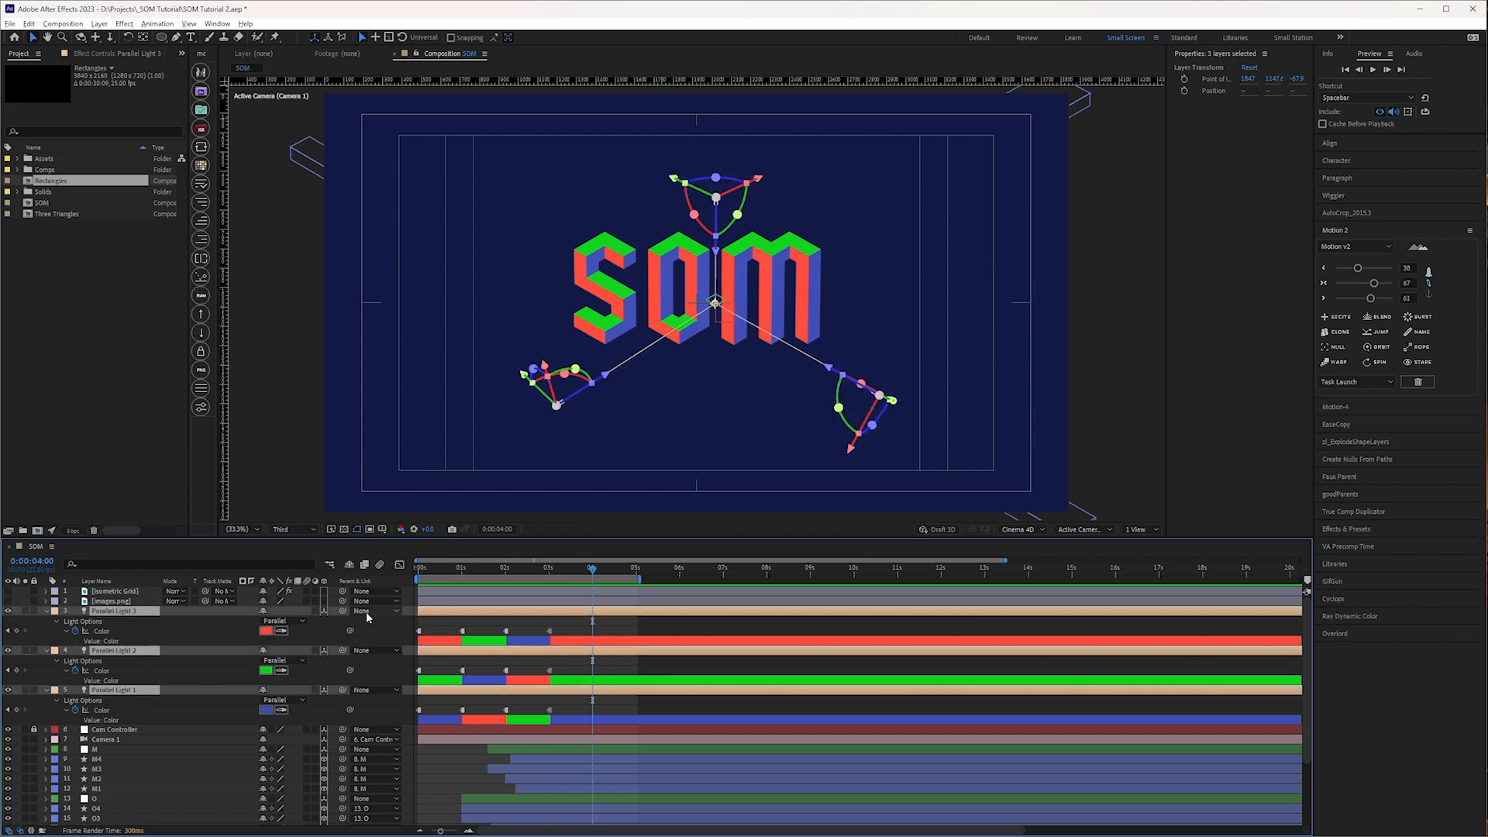
{"action": "left_click", "coordinate": [266, 630]}
{"action": "left_click_drag", "start_coordinate": [252, 124], "coordinate": [215, 62]}
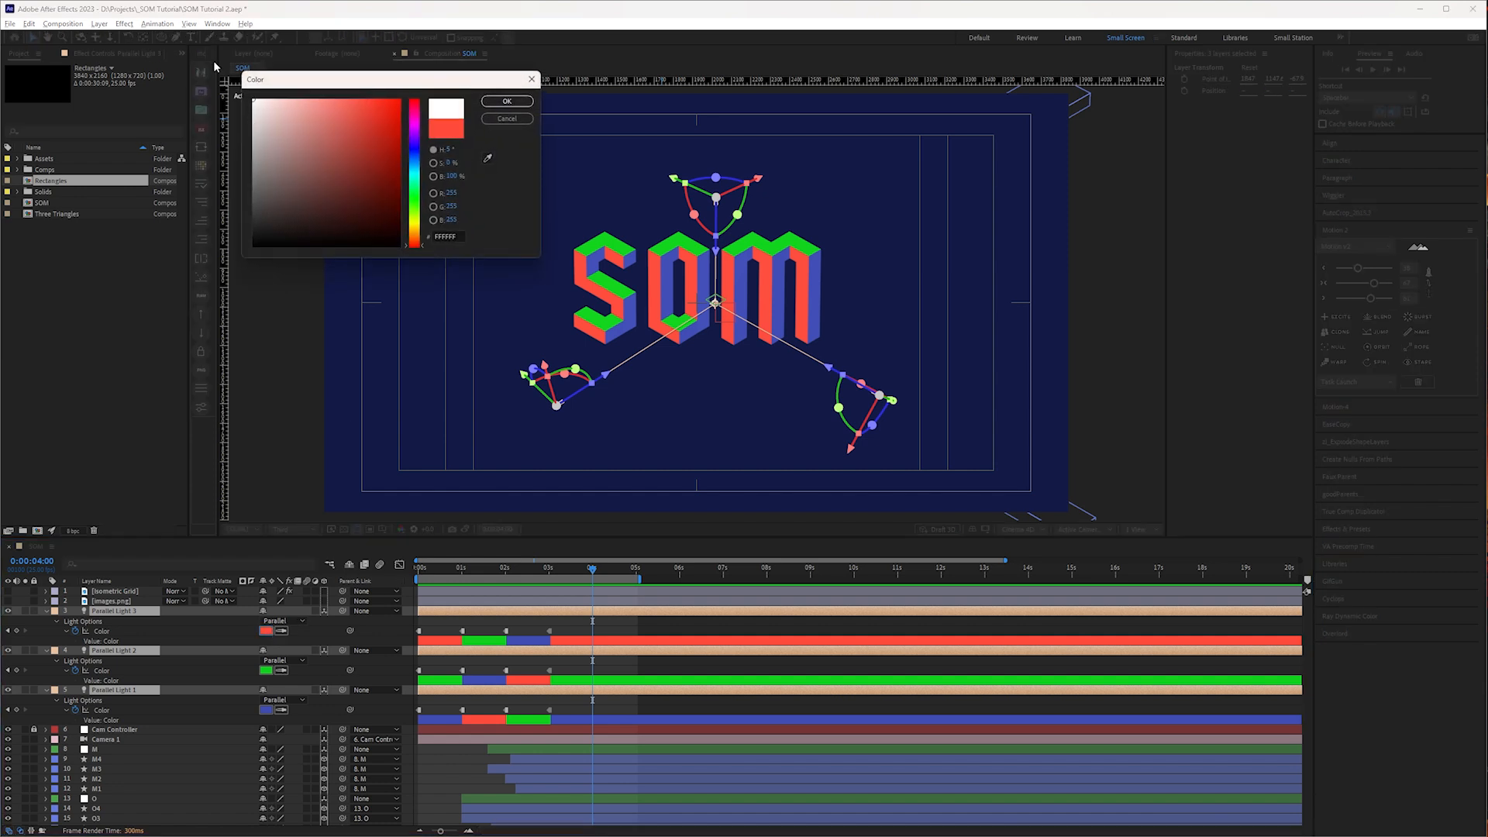
{"action": "left_click", "coordinate": [505, 102]}
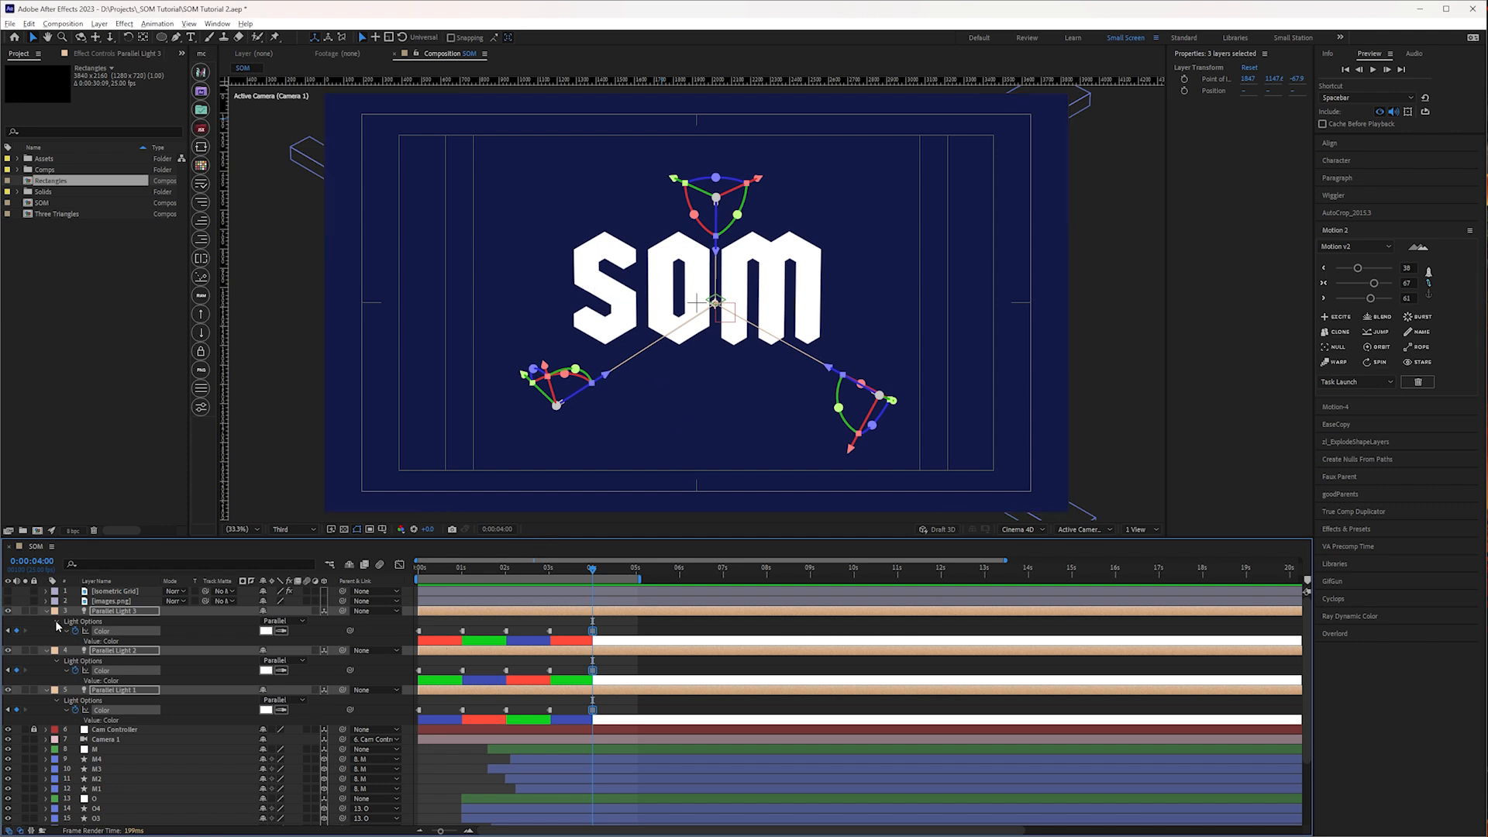
Add Intensity keyframes to all three parallel lights at 0:00:04:00 and 0:00:03:00.
{"action": "key", "text": "t"}
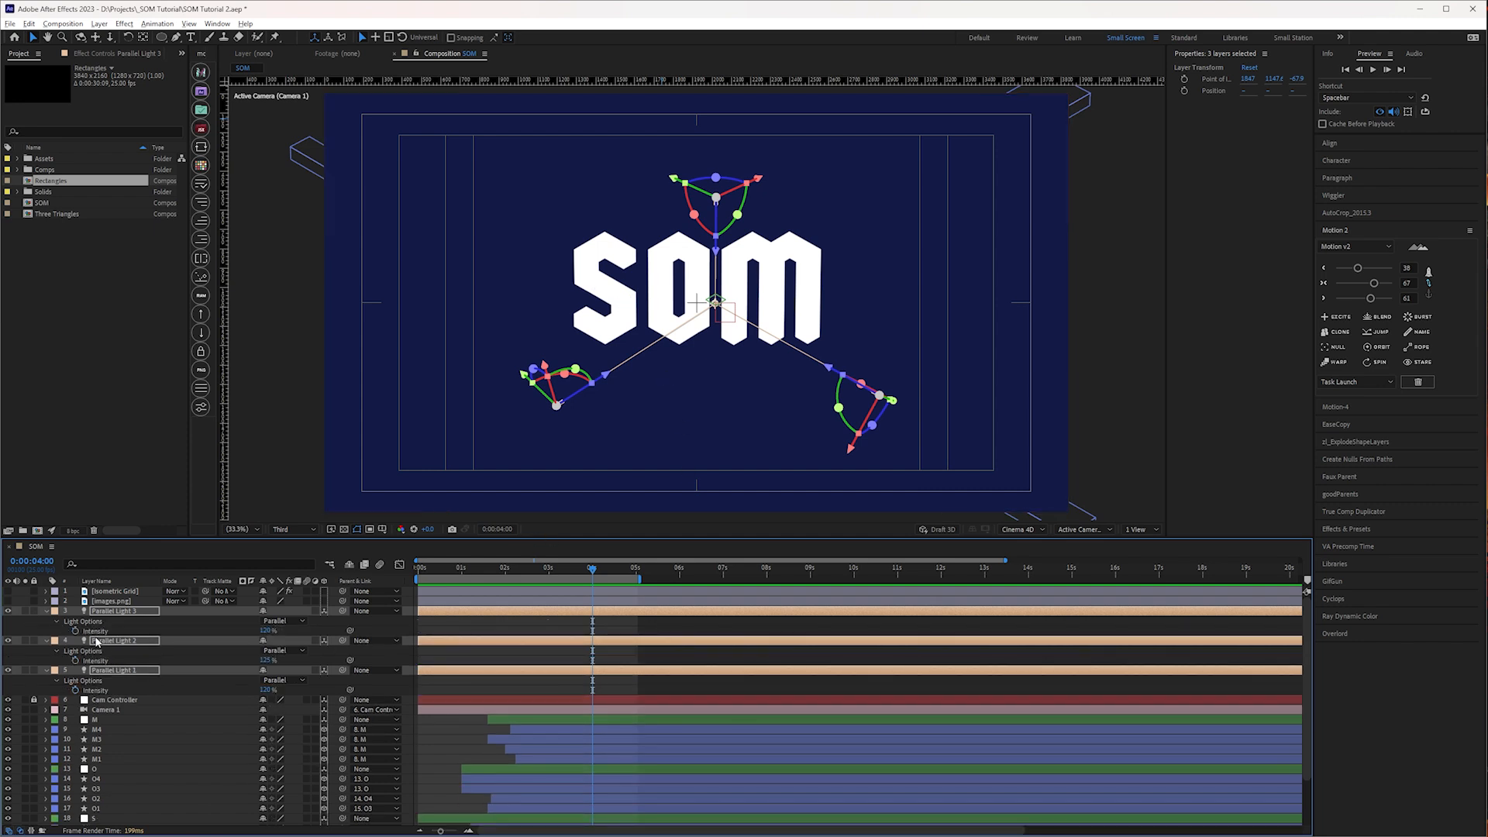
{"action": "left_click", "coordinate": [75, 631]}
{"action": "left_click", "coordinate": [75, 661]}
{"action": "left_click", "coordinate": [75, 690]}
{"action": "key", "text": "u"}
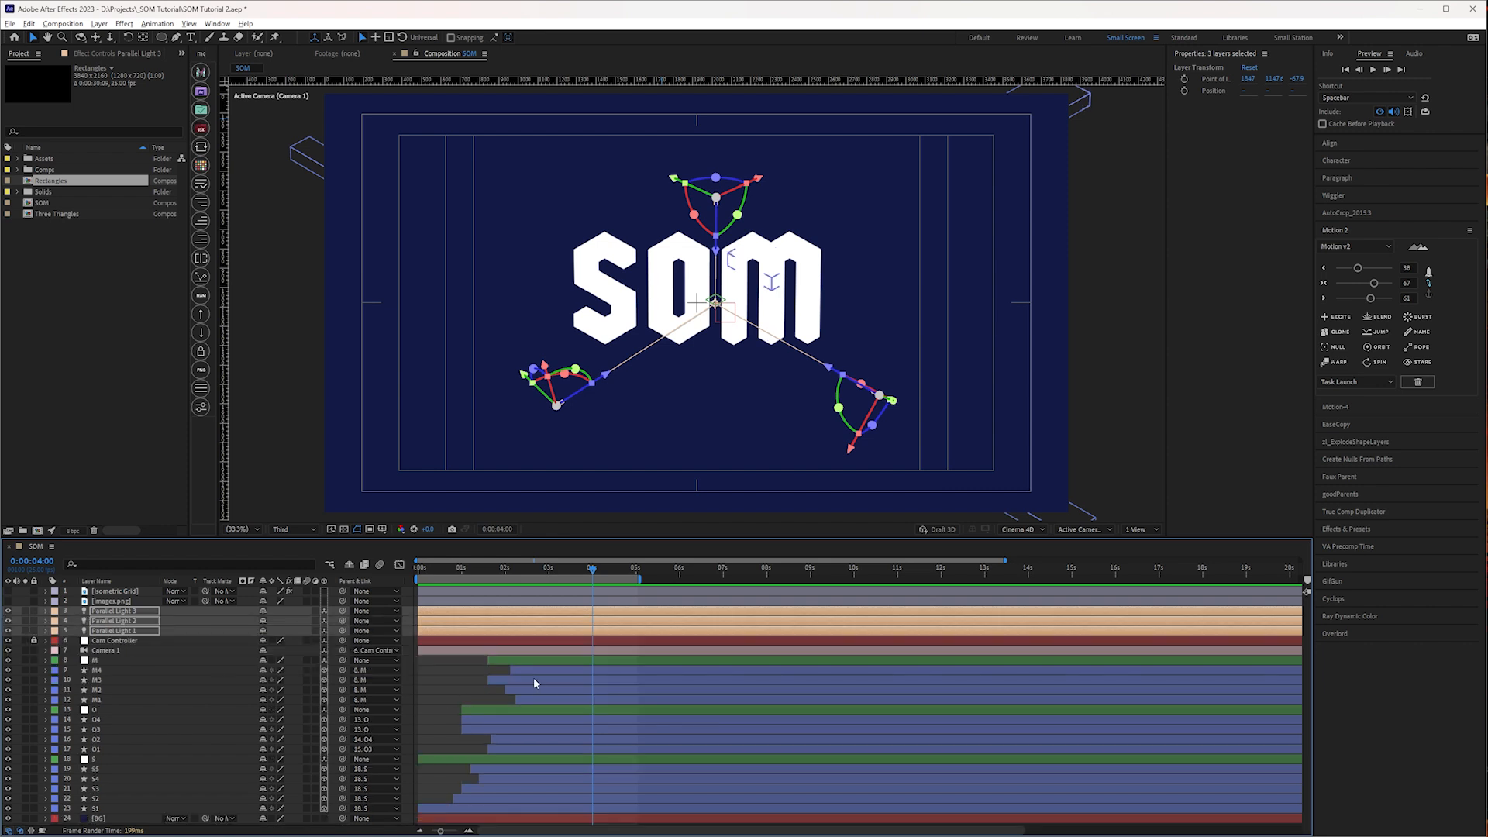
{"action": "key", "text": "u"}
{"action": "key", "text": "j"}
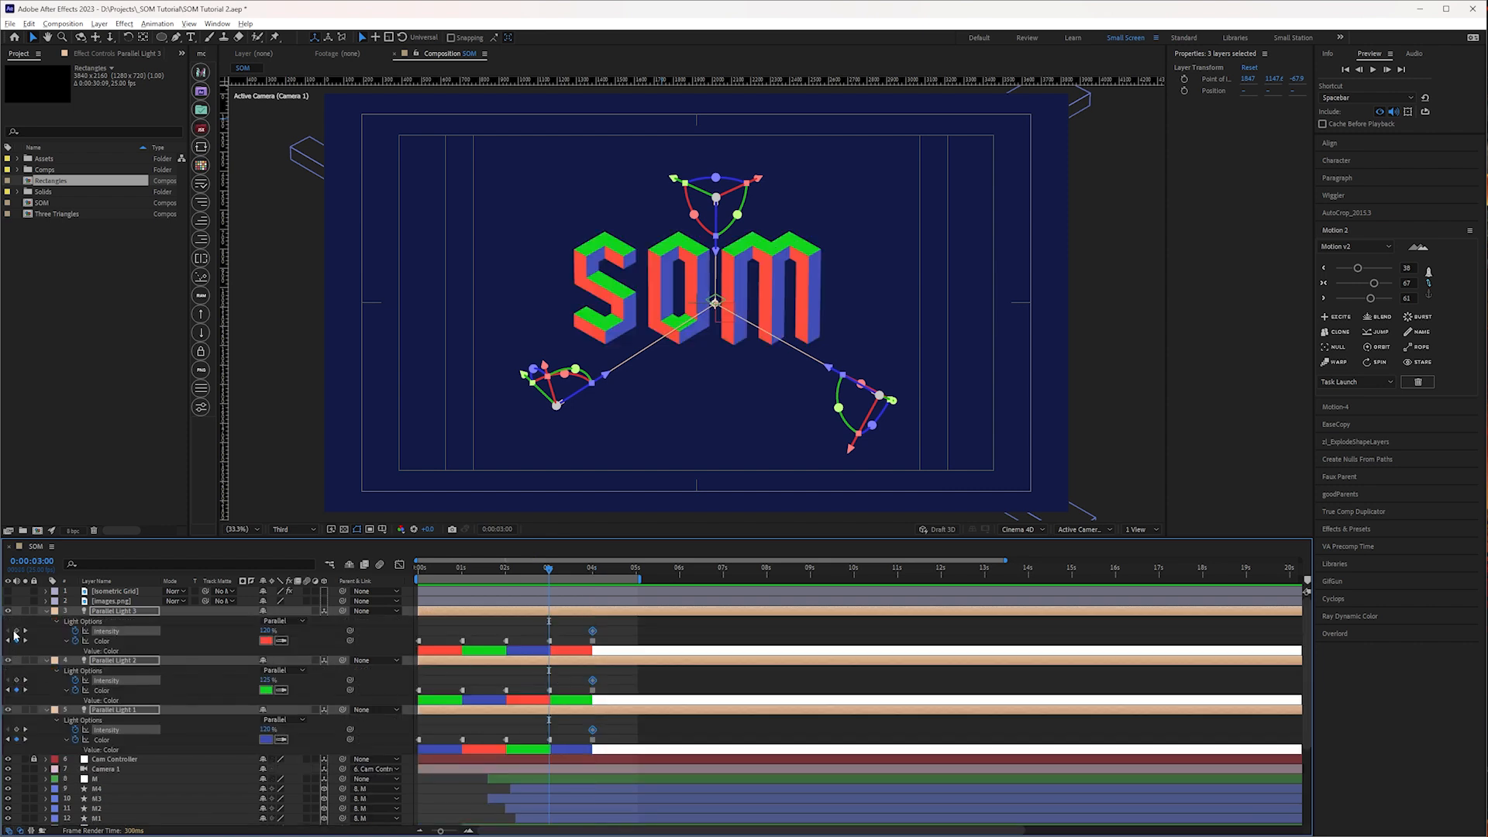
{"action": "left_click", "coordinate": [16, 631]}
Make the three lights' Intensity and Color keyframes at 0:00:03:00 and 0:00:04:00 hold keyframes.
{"action": "left_click_drag", "start_coordinate": [617, 618], "coordinate": [550, 732]}
{"action": "right_click", "coordinate": [550, 732]}
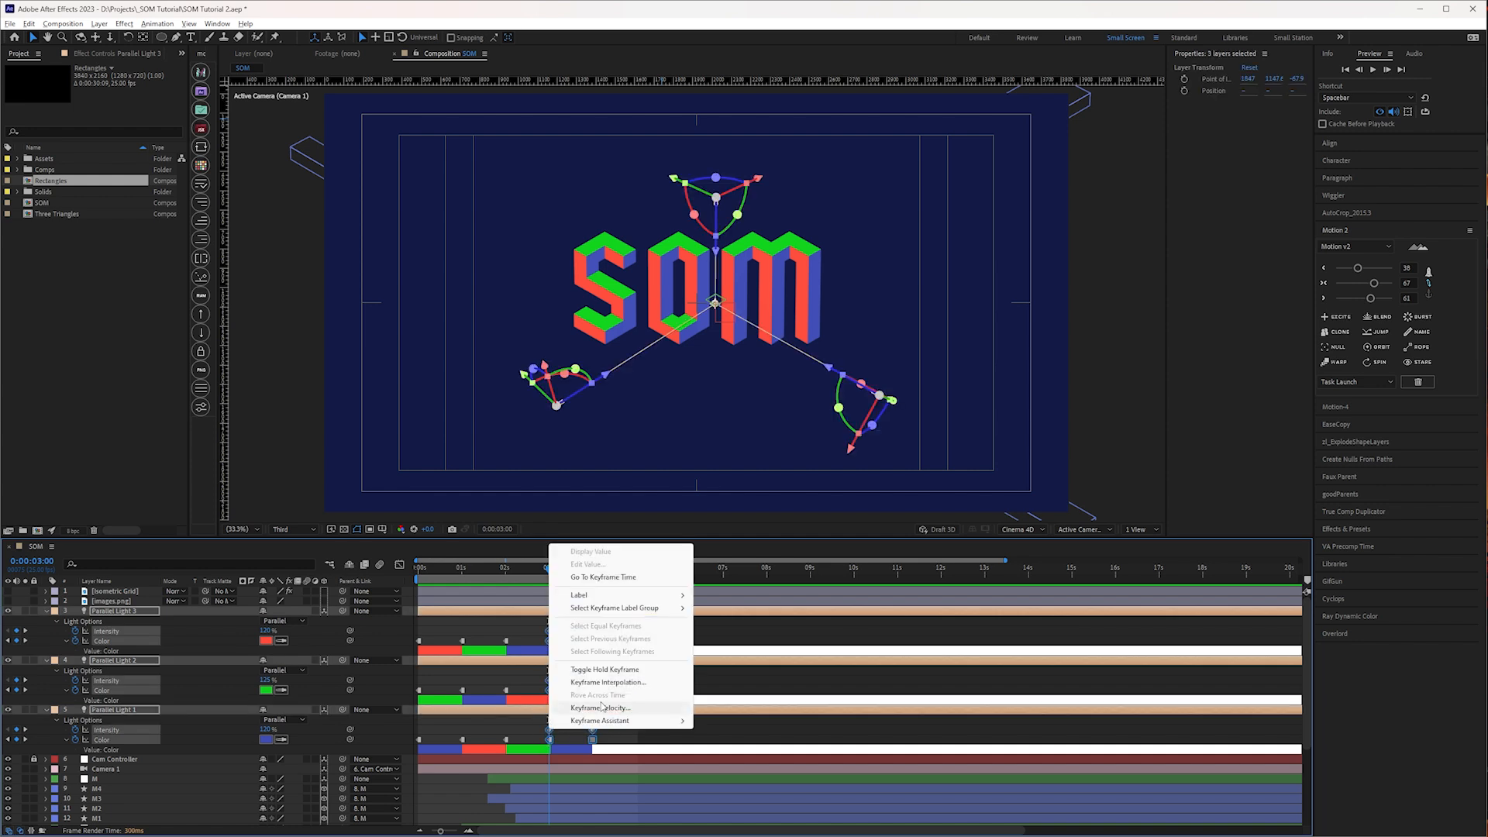
{"action": "left_click", "coordinate": [657, 675]}
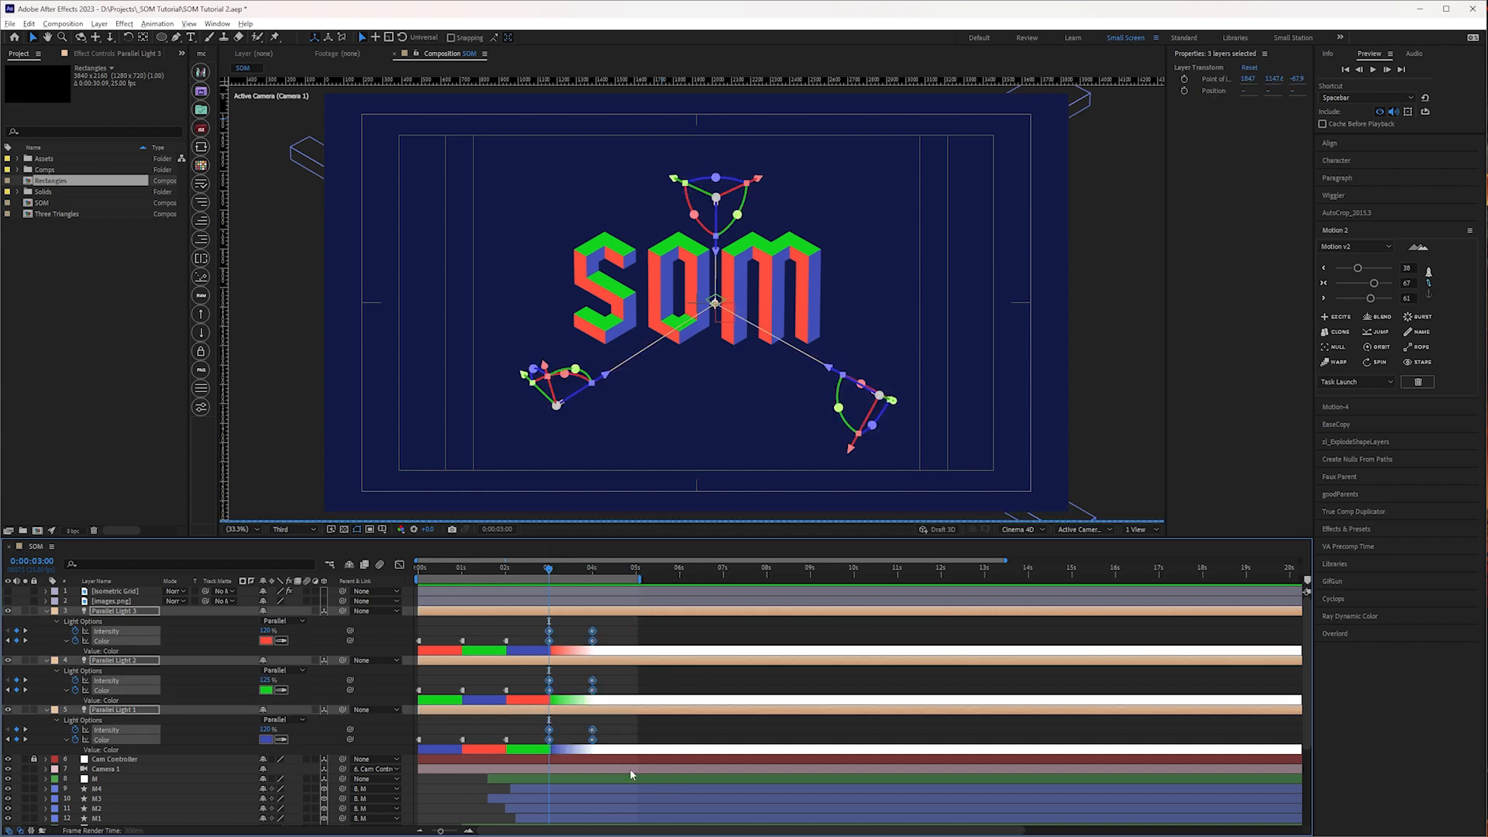
{"action": "right_click", "coordinate": [593, 631]}
{"action": "left_click", "coordinate": [680, 756]}
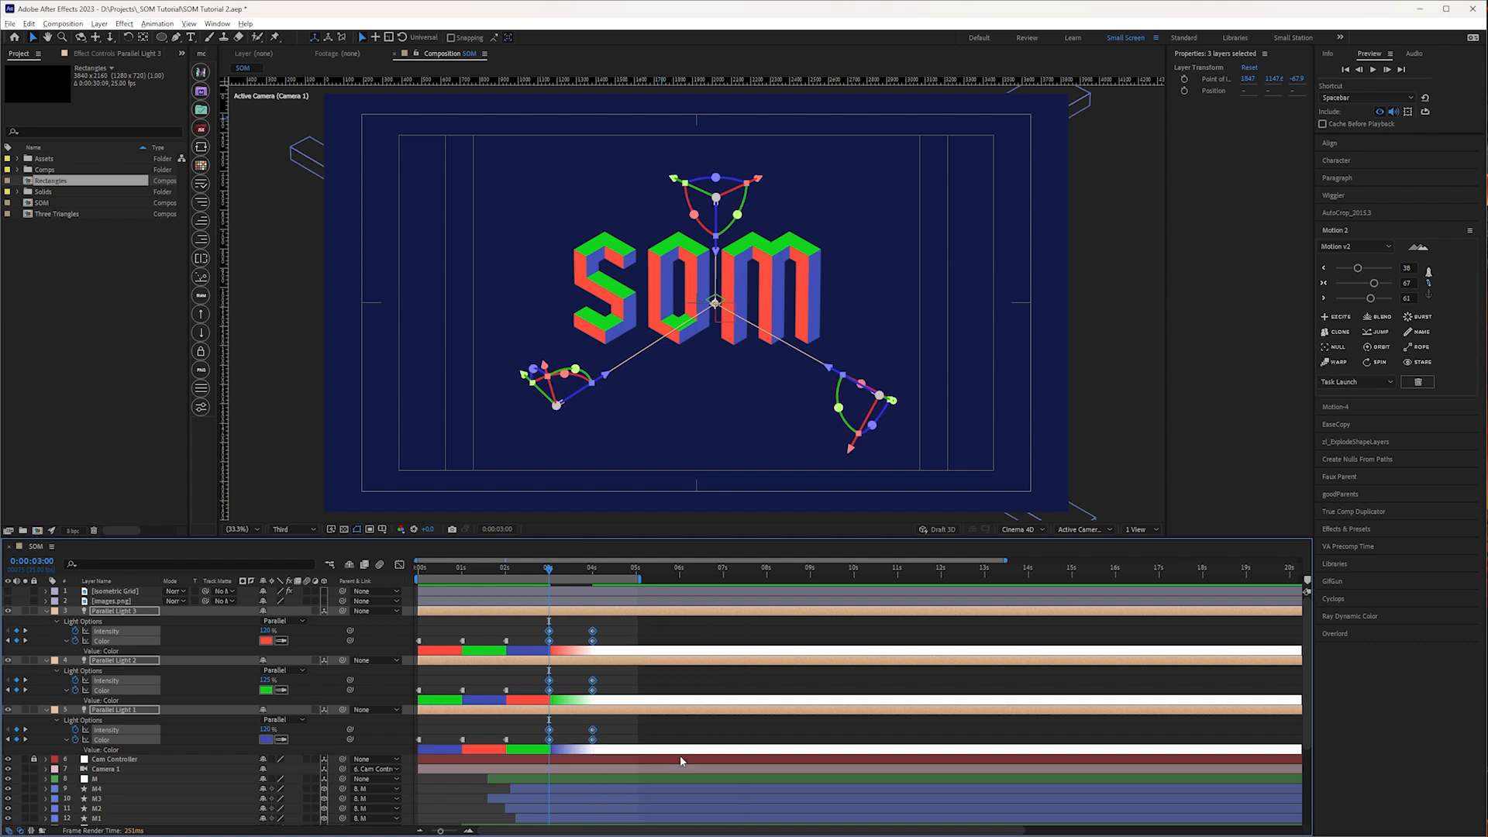
{"action": "left_click", "coordinate": [621, 635]}
At 0:00:04:00, set the Intensity of Parallel Light 3 to 100% and of Parallel Light 1 to 80%.
{"action": "key", "text": "k"}
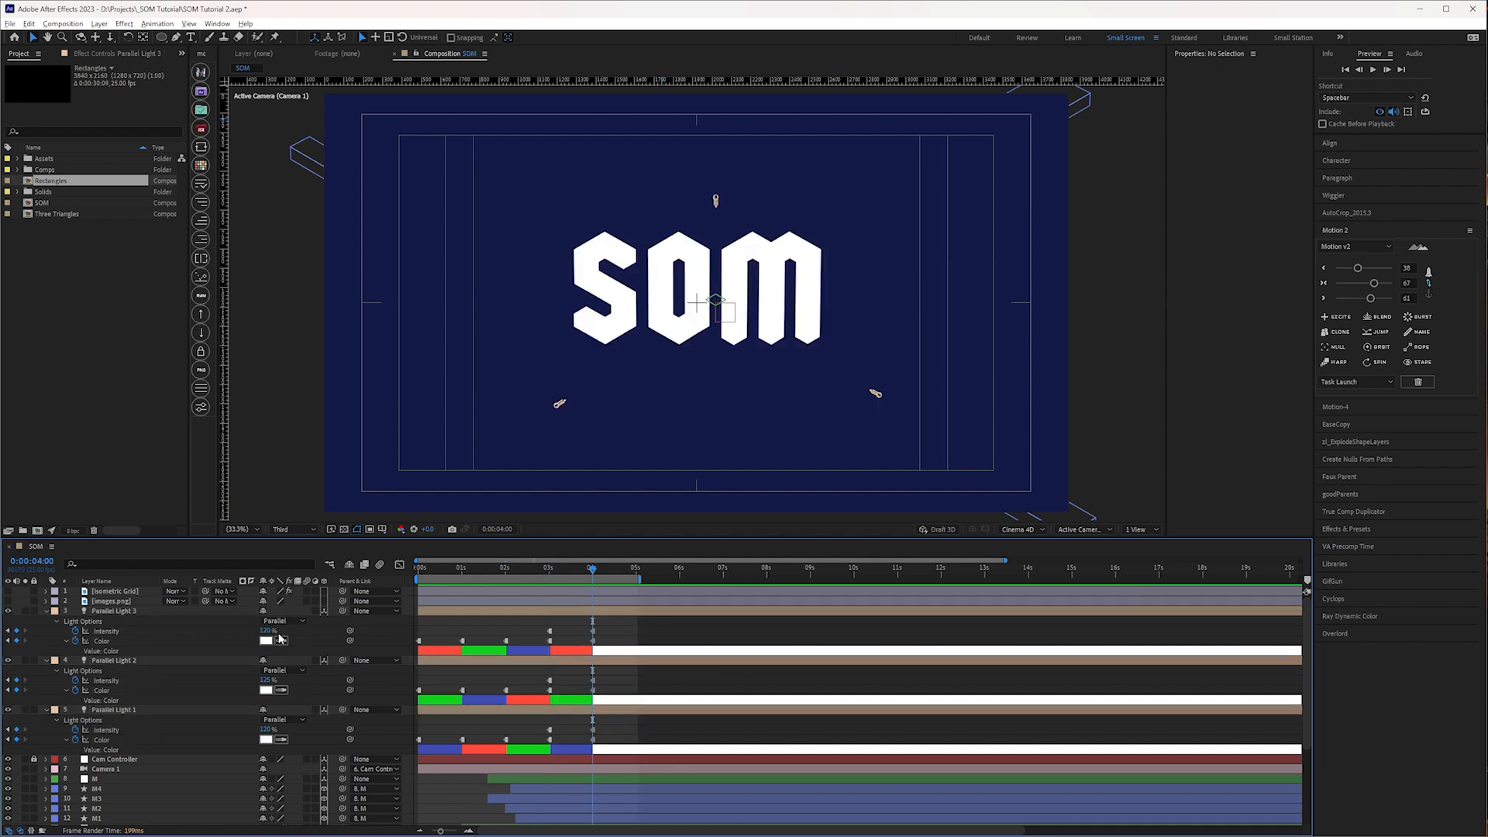
{"action": "left_click", "coordinate": [267, 631]}
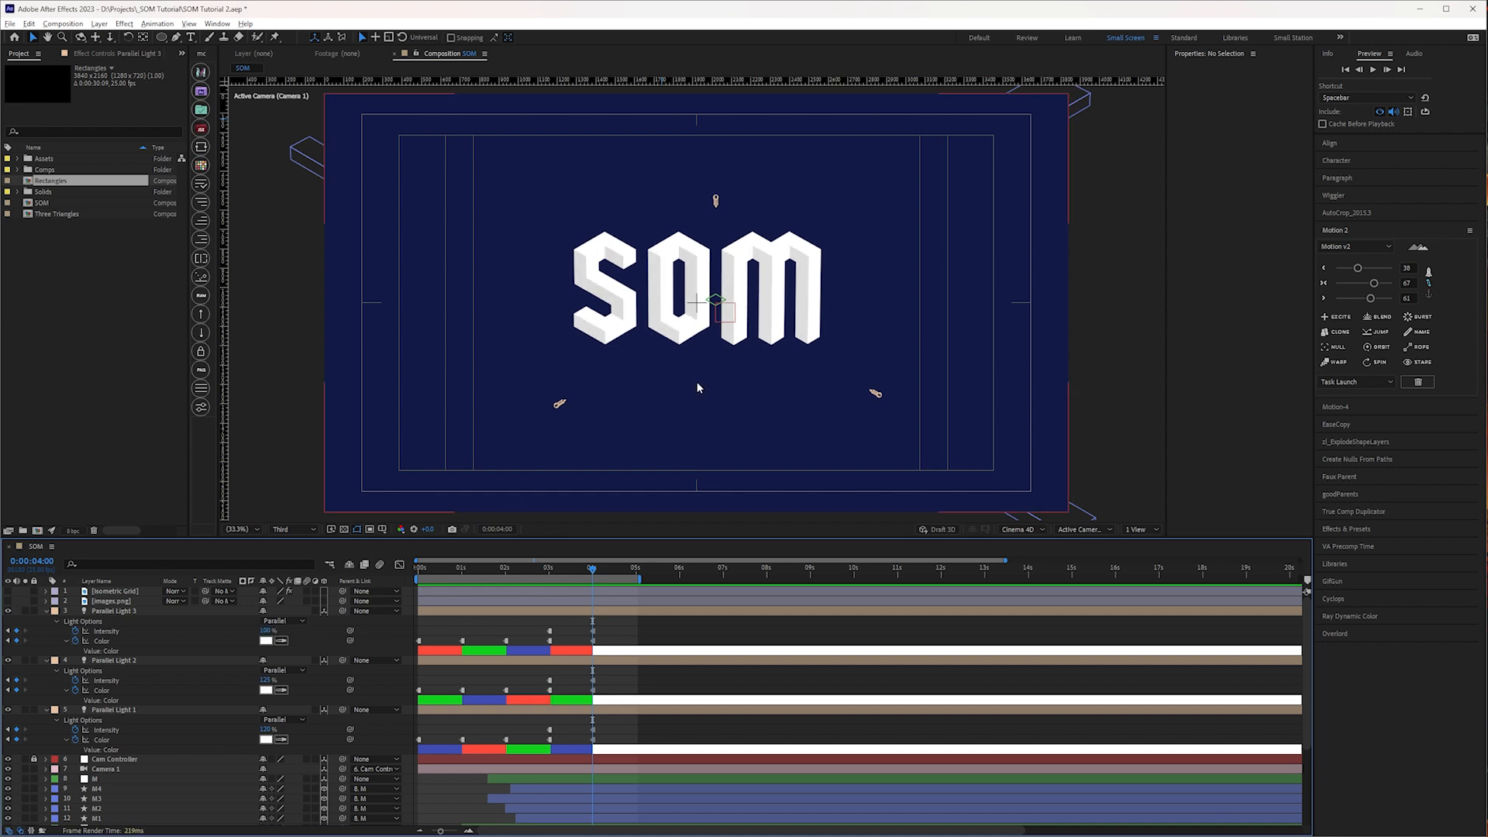
{"action": "left_click", "coordinate": [266, 730]}
{"action": "type", "text": "1"}
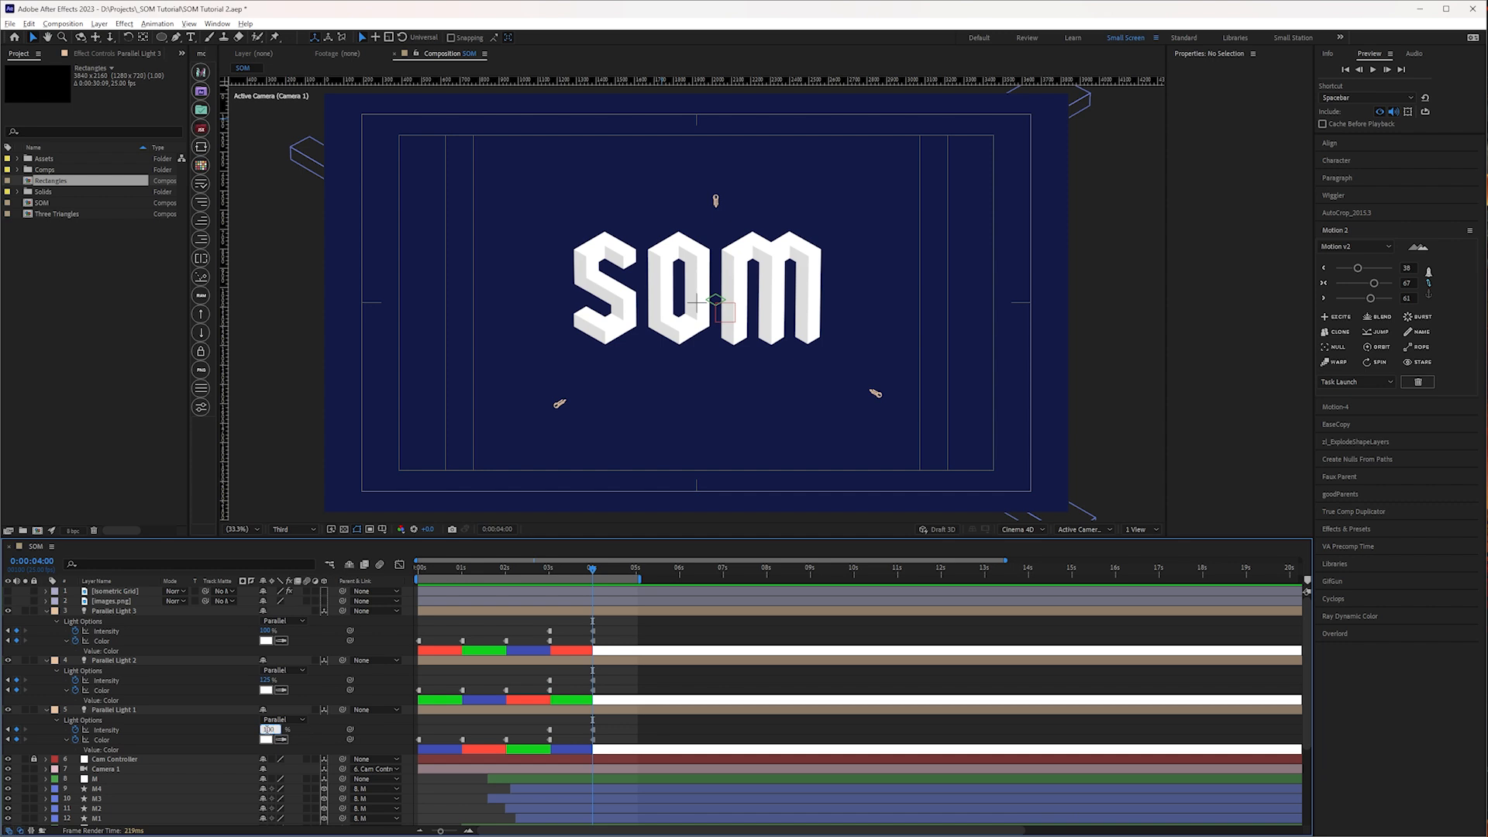
{"action": "type", "text": "80"}
{"action": "left_click", "coordinate": [306, 731]}
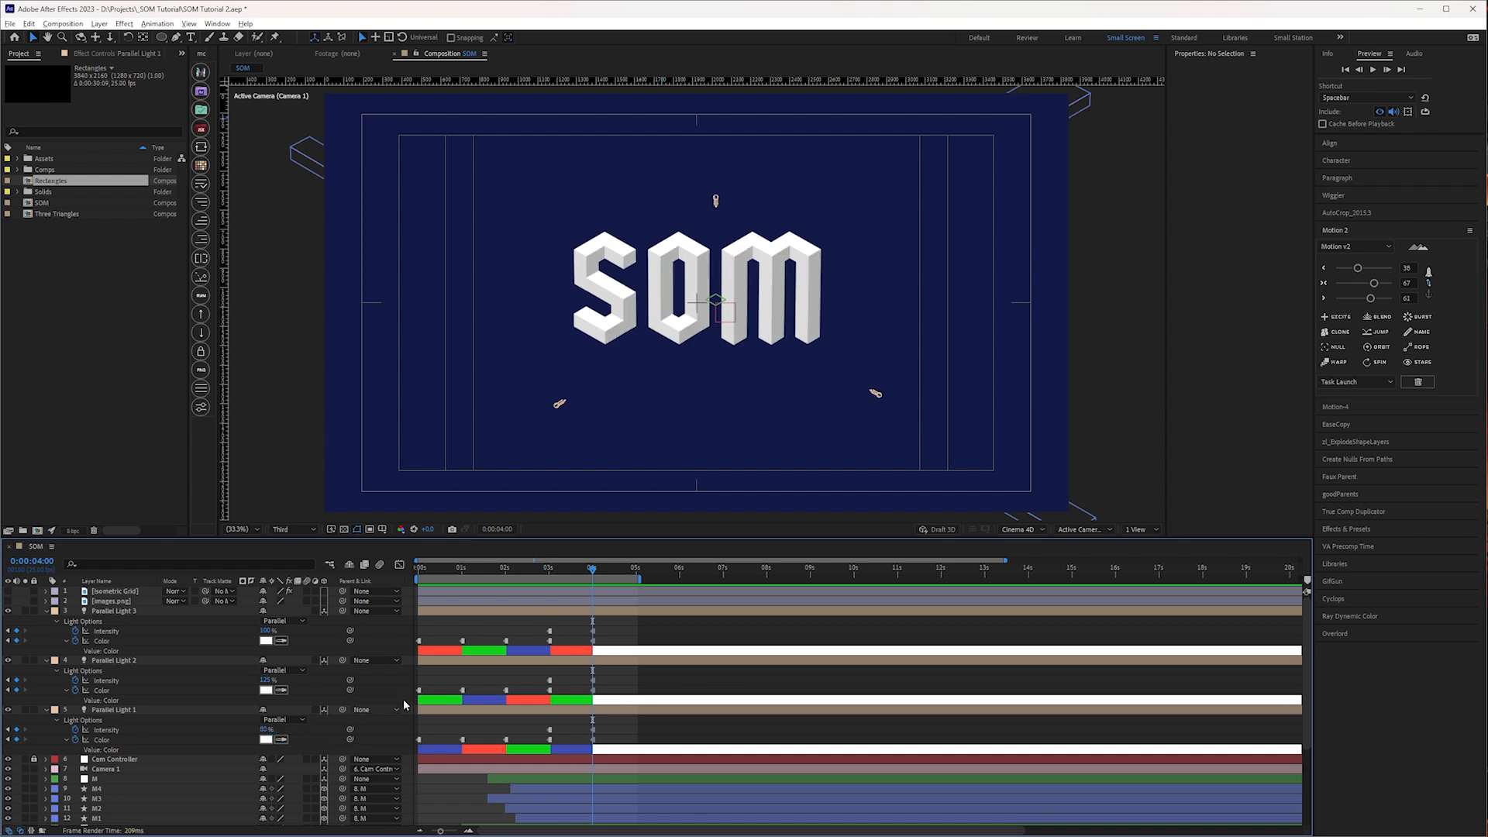
Clone the three lights' Intensity and Color keyframes from 0:00:03:00 to 0:00:05:00.
{"action": "mouse_move", "coordinate": [587, 570]}
{"action": "left_mouse_down"}
{"action": "mouse_move", "coordinate": [539, 570]}
{"action": "mouse_move", "coordinate": [606, 568]}
{"action": "mouse_move", "coordinate": [536, 571]}
{"action": "mouse_move", "coordinate": [598, 575]}
{"action": "left_mouse_up"}
{"action": "left_click", "coordinate": [638, 570]}
{"action": "left_click_drag", "start_coordinate": [572, 630], "coordinate": [535, 754]}
{"action": "left_click", "coordinate": [1325, 332]}
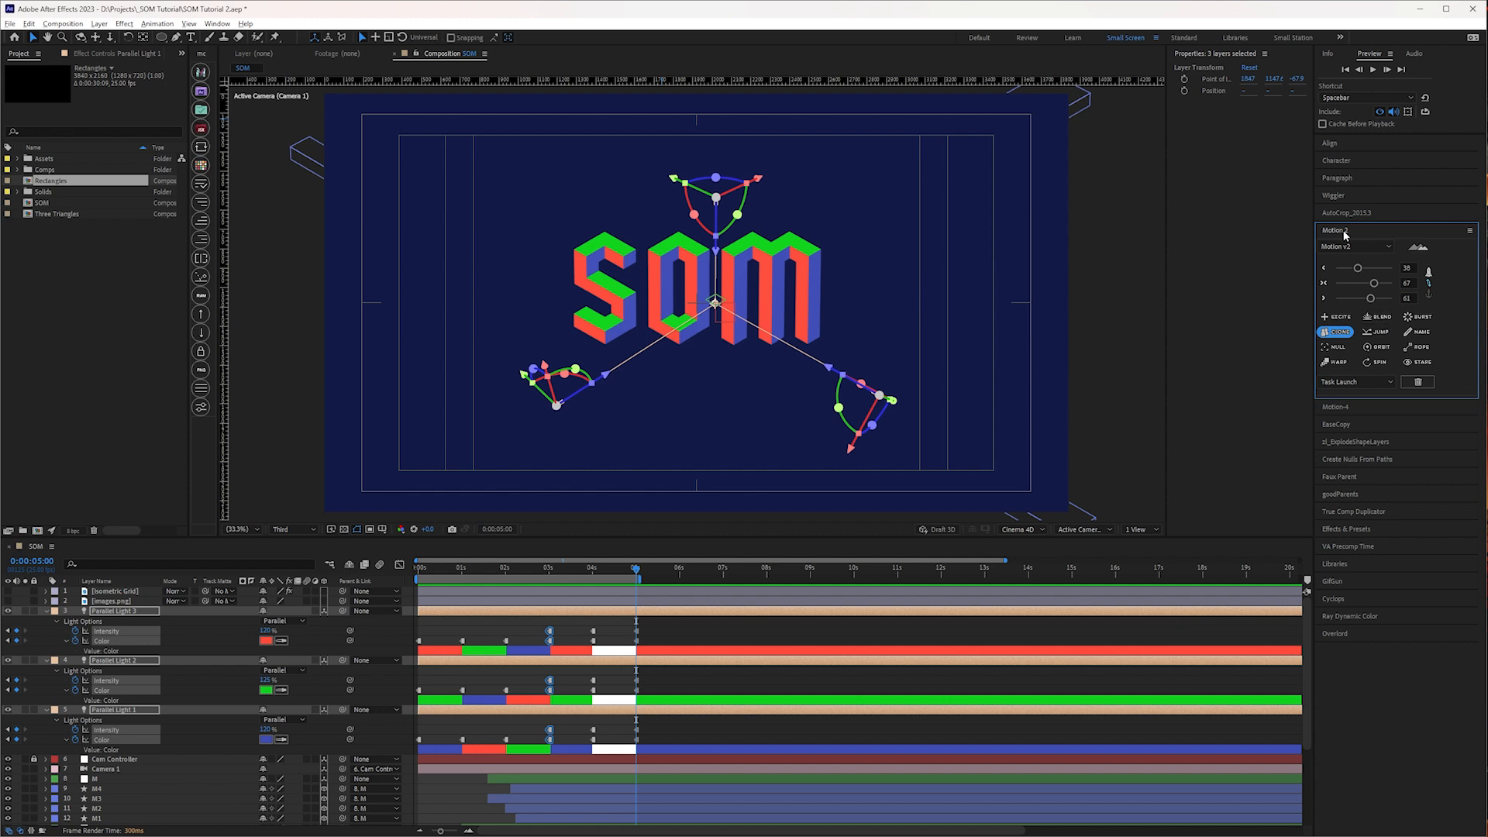
Extend the work area to end at 0:00:06:00 and preview the color changes.
{"action": "left_click_drag", "start_coordinate": [632, 578], "coordinate": [680, 593]}
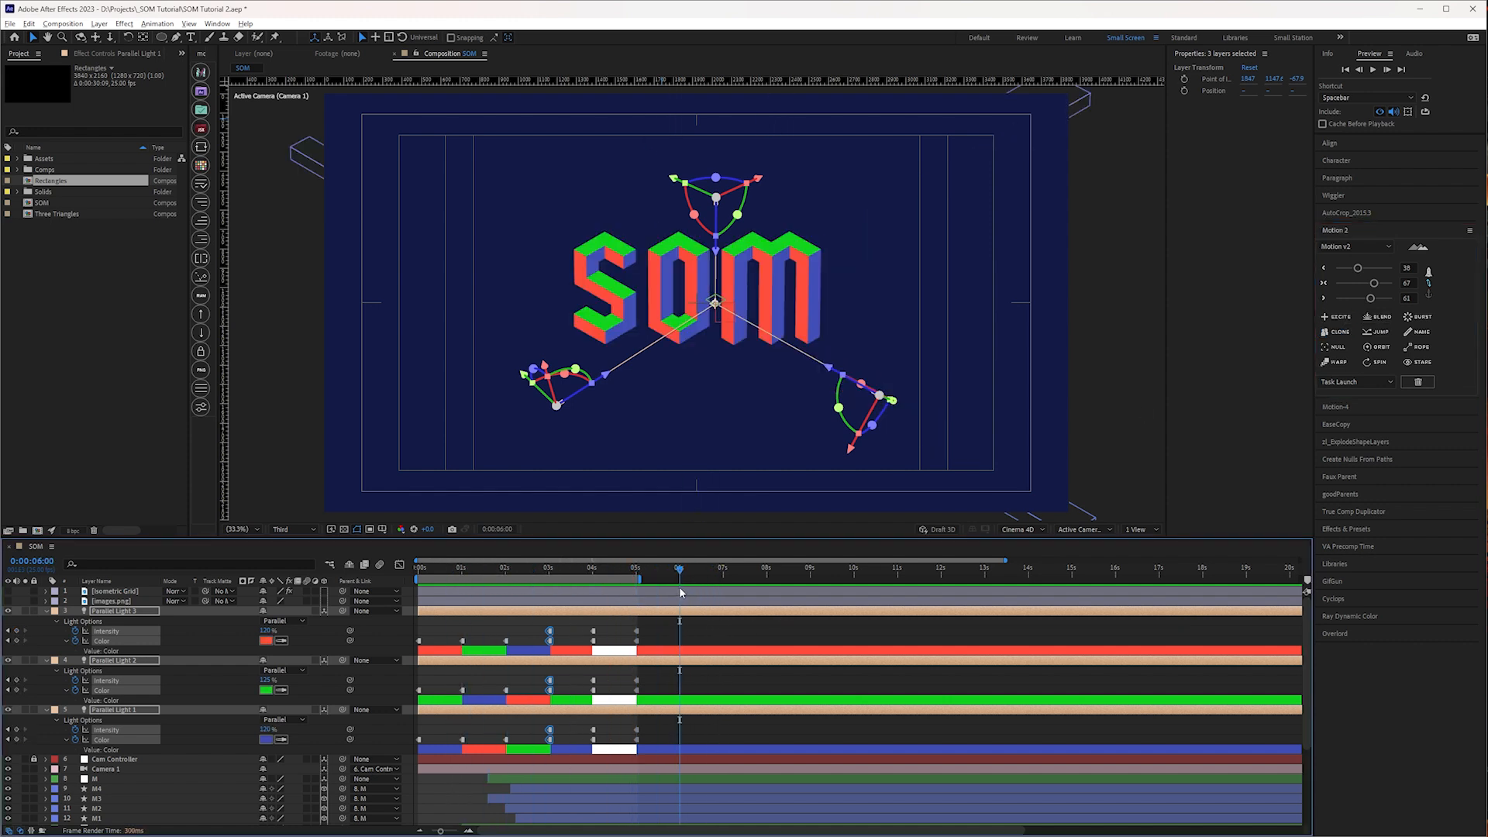
{"action": "key", "text": "n"}
{"action": "key", "text": "space"}
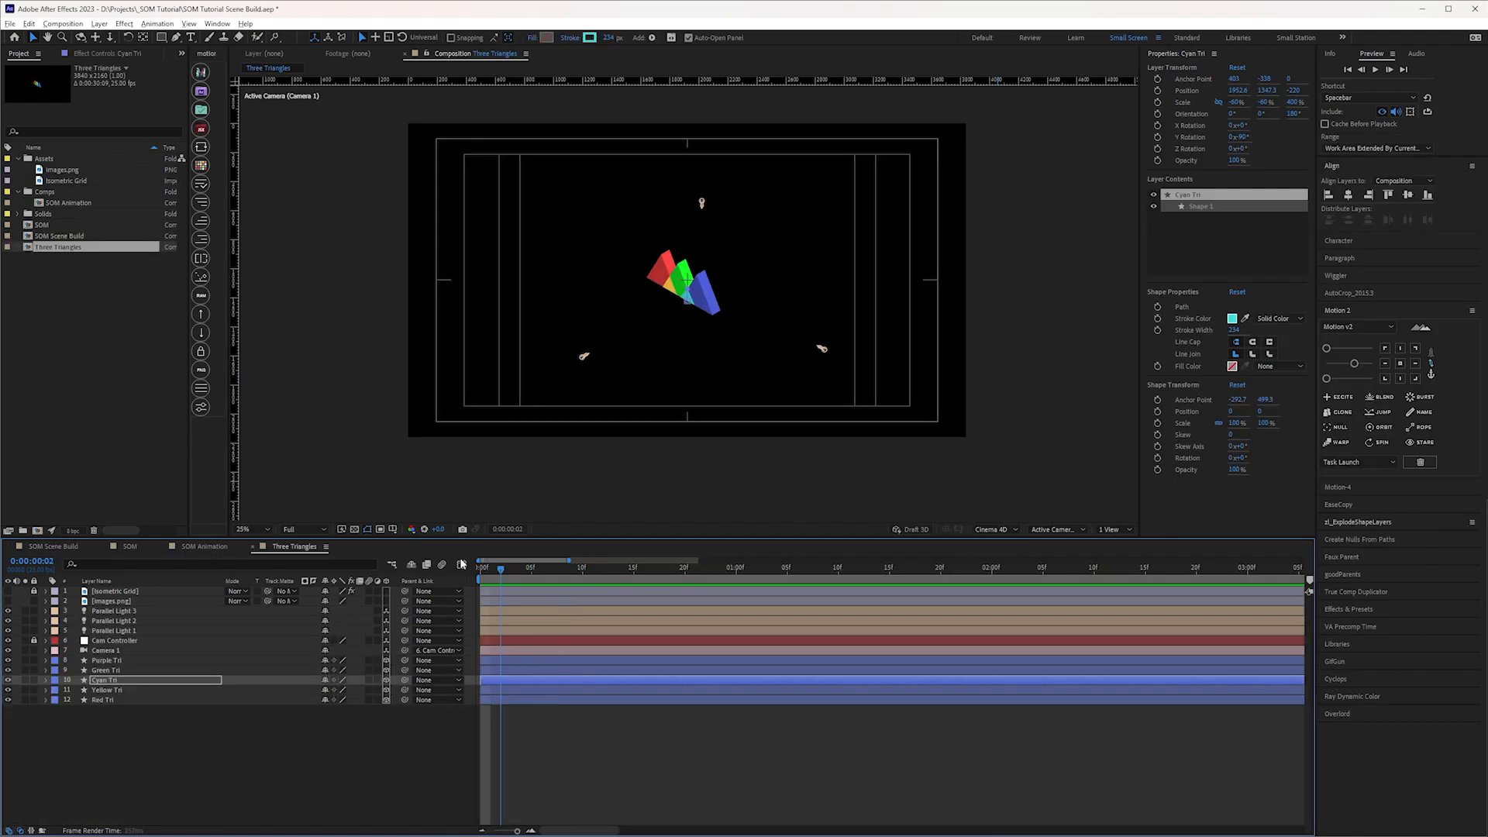
{"action": "scroll", "coordinate": [720, 294], "scroll_direction": "up", "scroll_amount": 2}
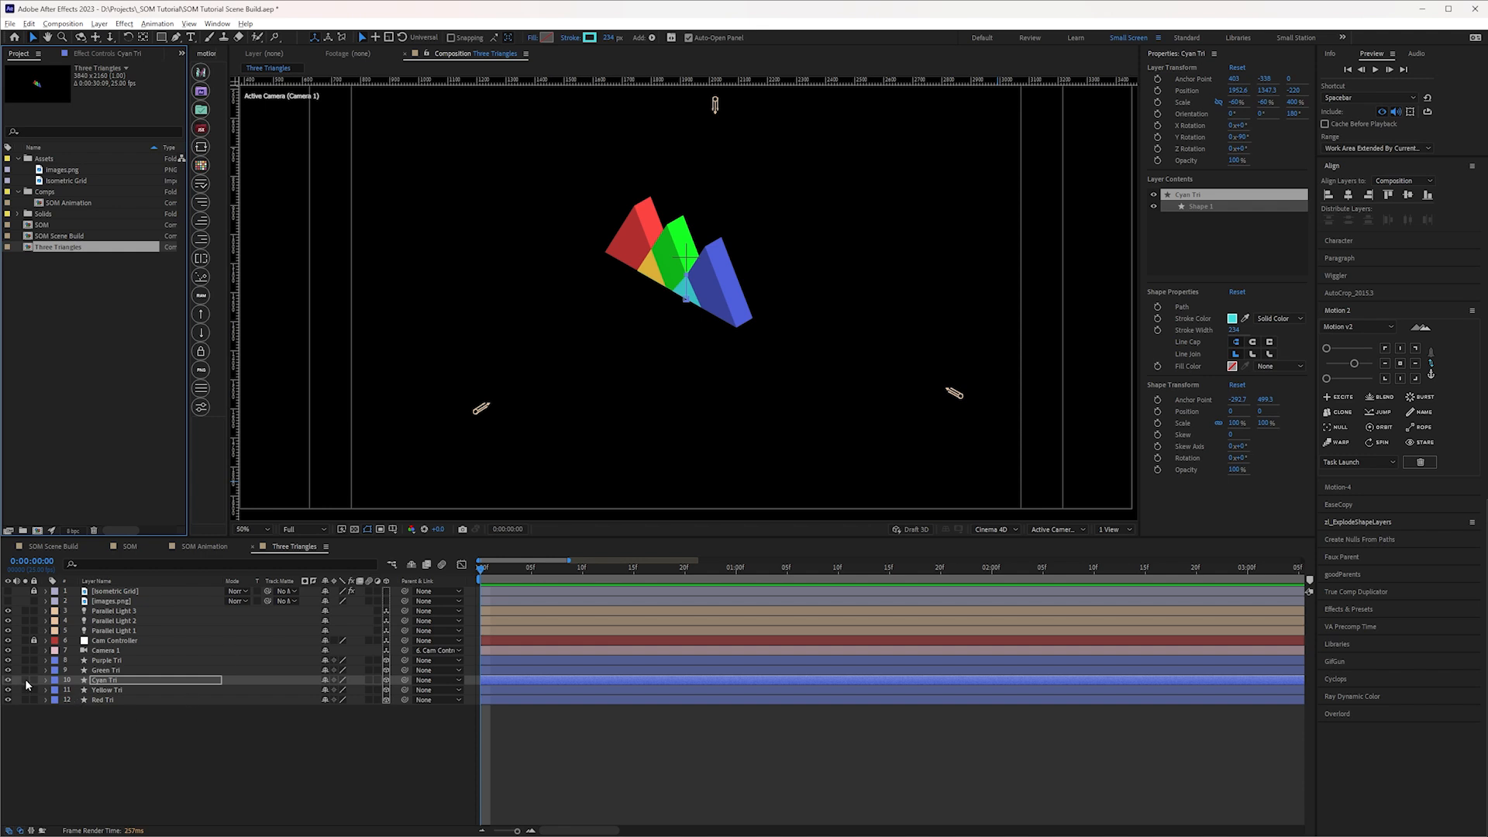
Isolate the Purple Tri layer and examine the Taper length settings of its Shape 1 stroke.
{"action": "left_click", "coordinate": [91, 660]}
{"action": "left_click", "coordinate": [27, 660]}
{"action": "left_click", "coordinate": [45, 660]}
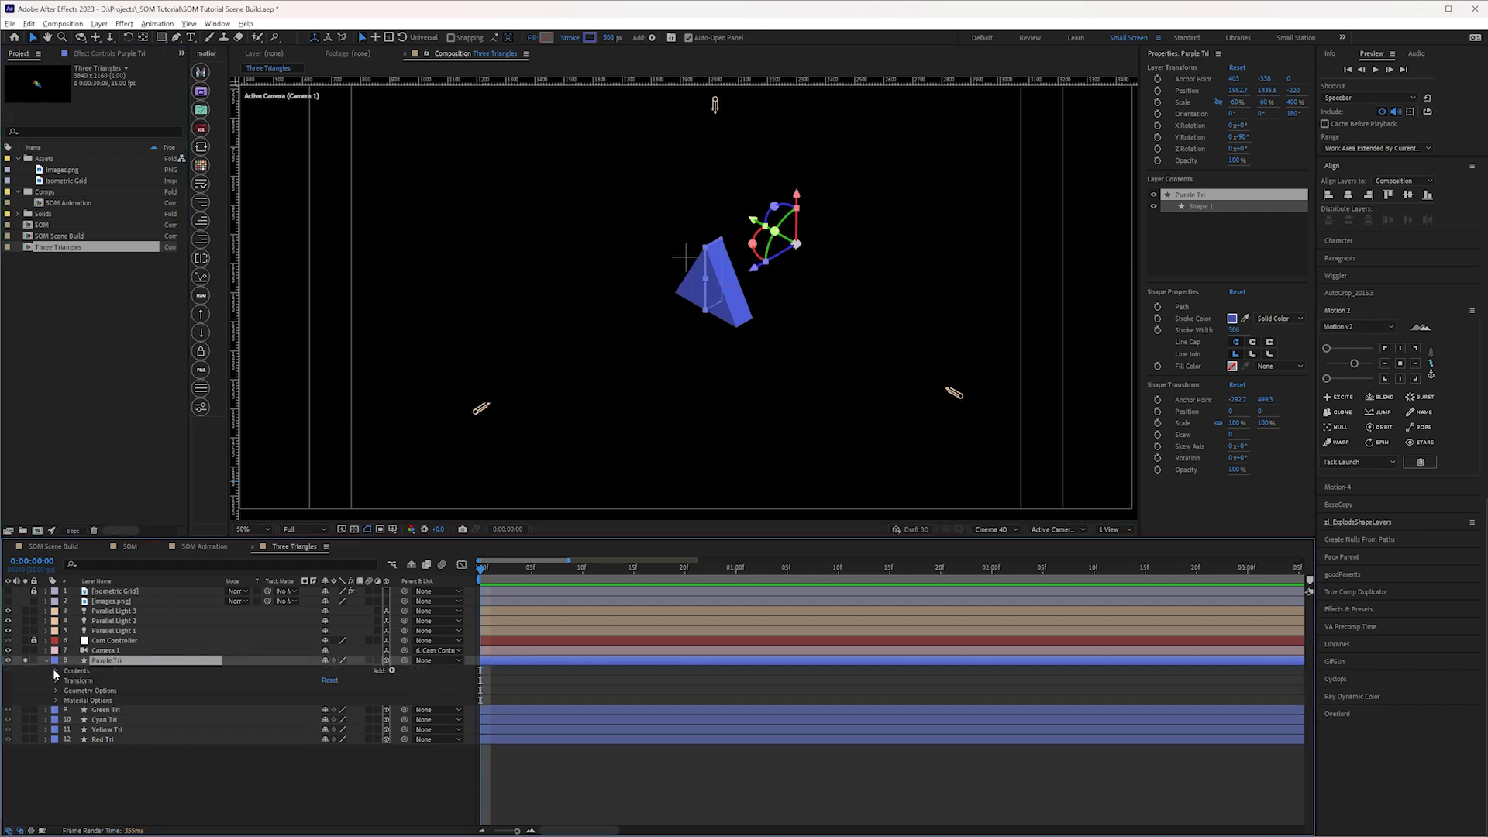
{"action": "left_click", "coordinate": [57, 671]}
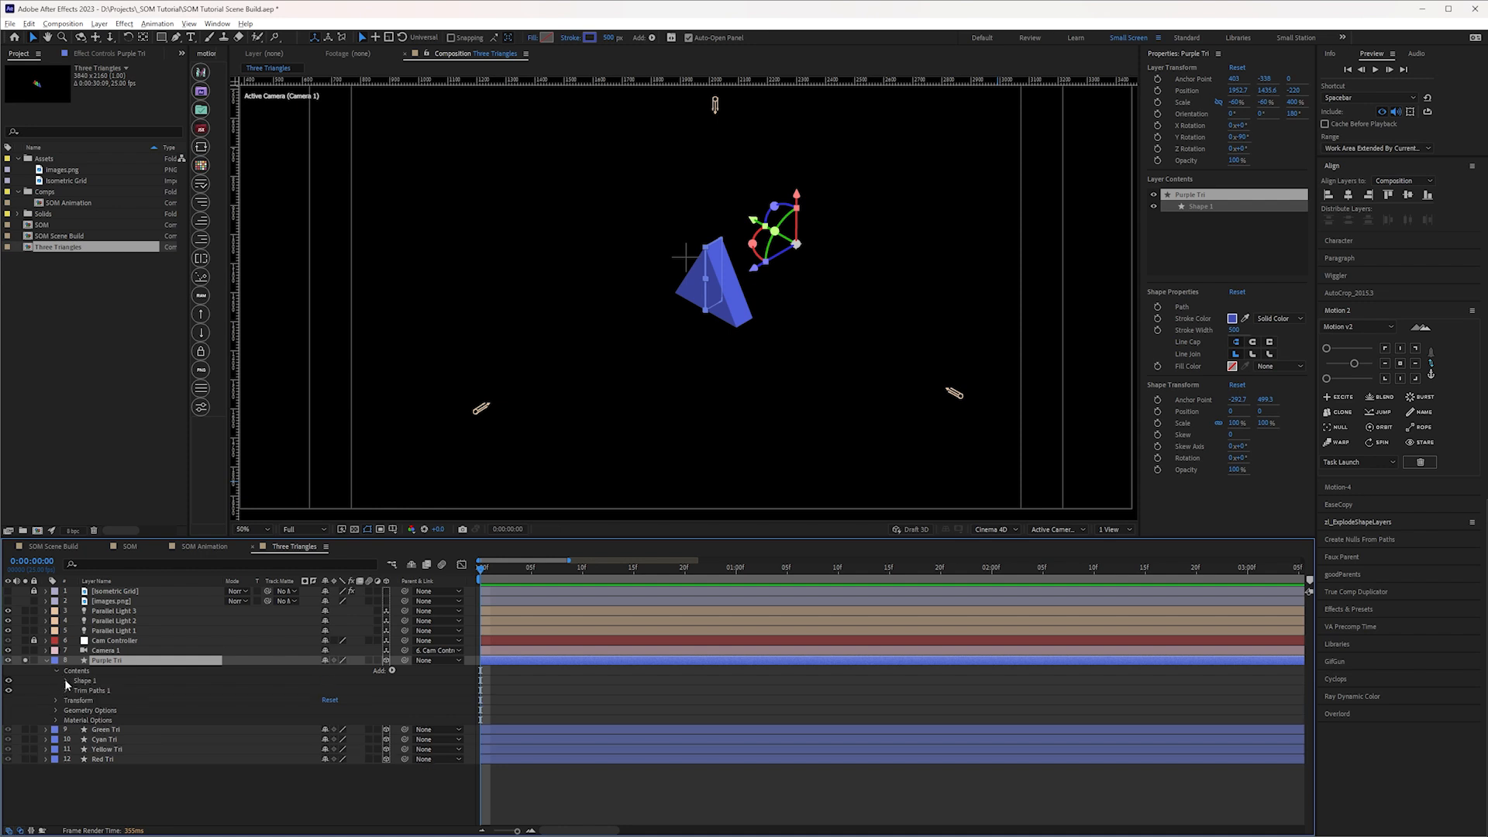
{"action": "left_click", "coordinate": [67, 682]}
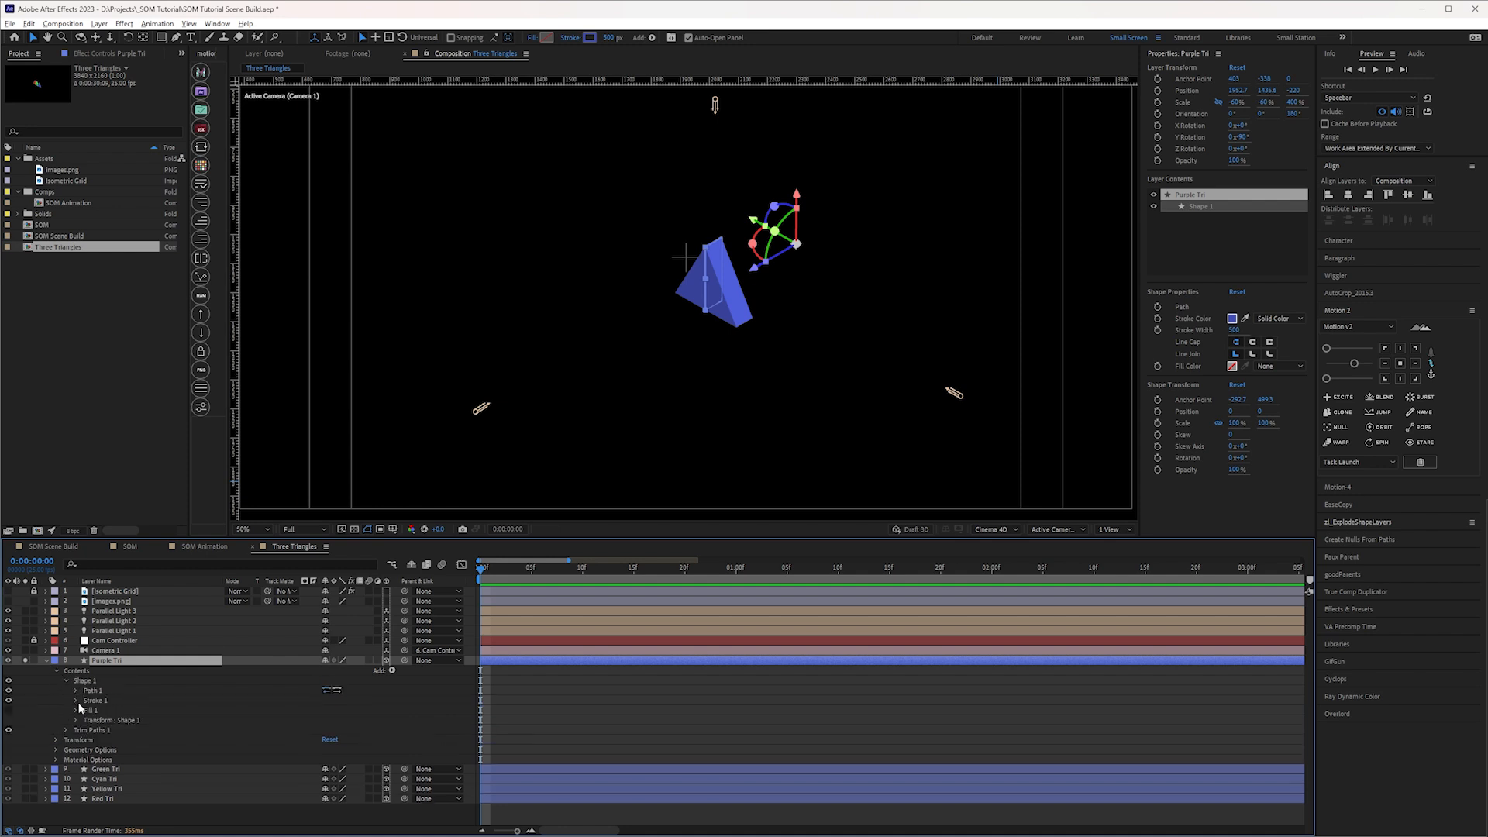
{"action": "left_click", "coordinate": [76, 700]}
{"action": "scroll", "coordinate": [136, 774], "scroll_direction": "down", "scroll_amount": 1}
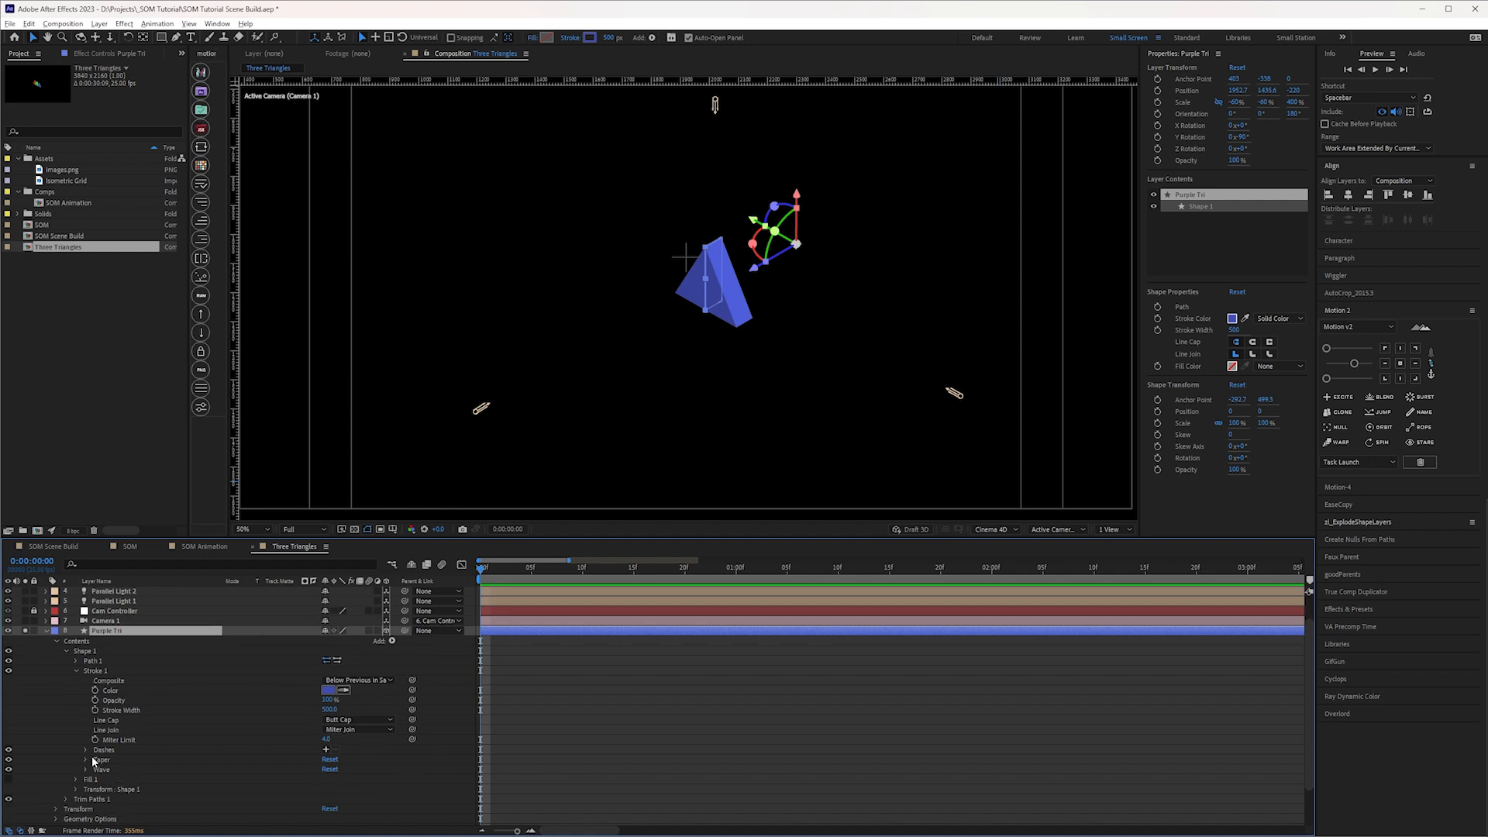
{"action": "left_click", "coordinate": [86, 760]}
{"action": "scroll", "coordinate": [232, 763], "scroll_direction": "down", "scroll_amount": 1}
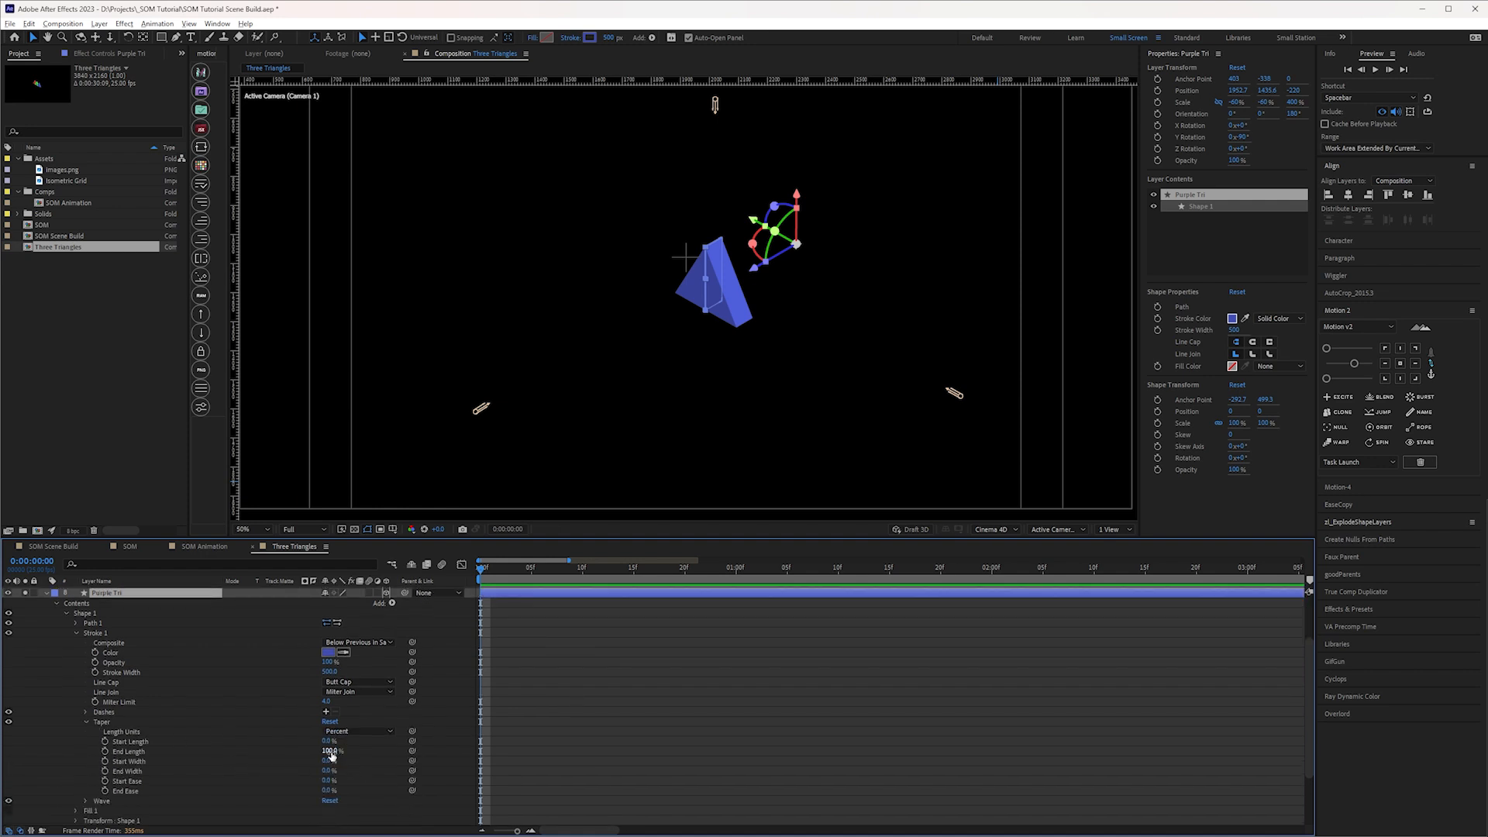
{"action": "mouse_move", "coordinate": [331, 757]}
{"action": "left_mouse_down"}
{"action": "mouse_move", "coordinate": [257, 756]}
{"action": "mouse_move", "coordinate": [323, 755]}
{"action": "mouse_move", "coordinate": [258, 758]}
{"action": "mouse_move", "coordinate": [280, 757]}
{"action": "left_mouse_up"}
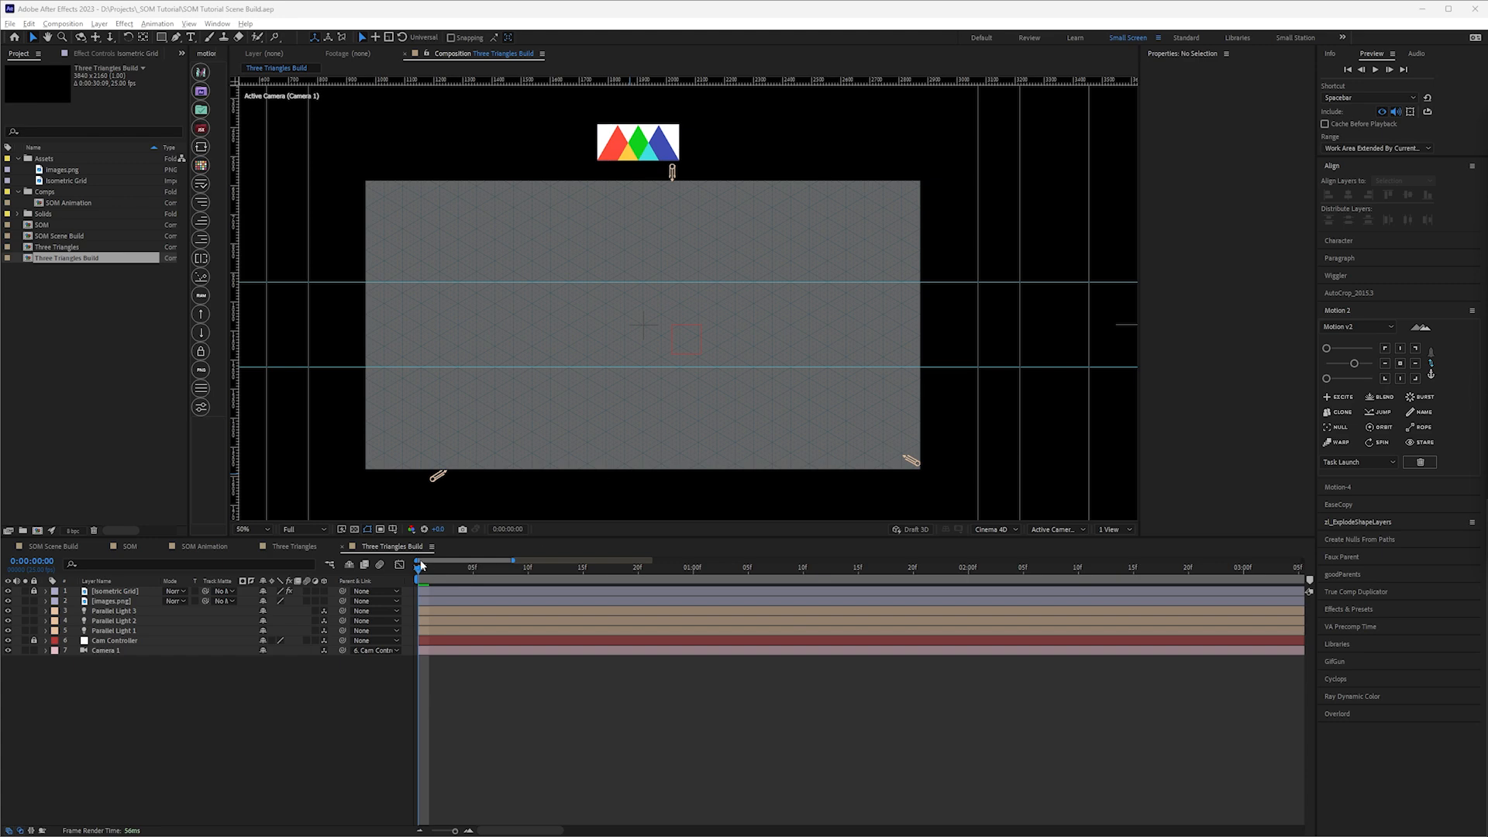
Review the Color and Intensity of the three parallel lights in the Three Triangles Build composition.
{"action": "left_click", "coordinate": [113, 601]}
{"action": "left_click", "coordinate": [116, 611]}
{"action": "key", "text": "ctrl+f"}
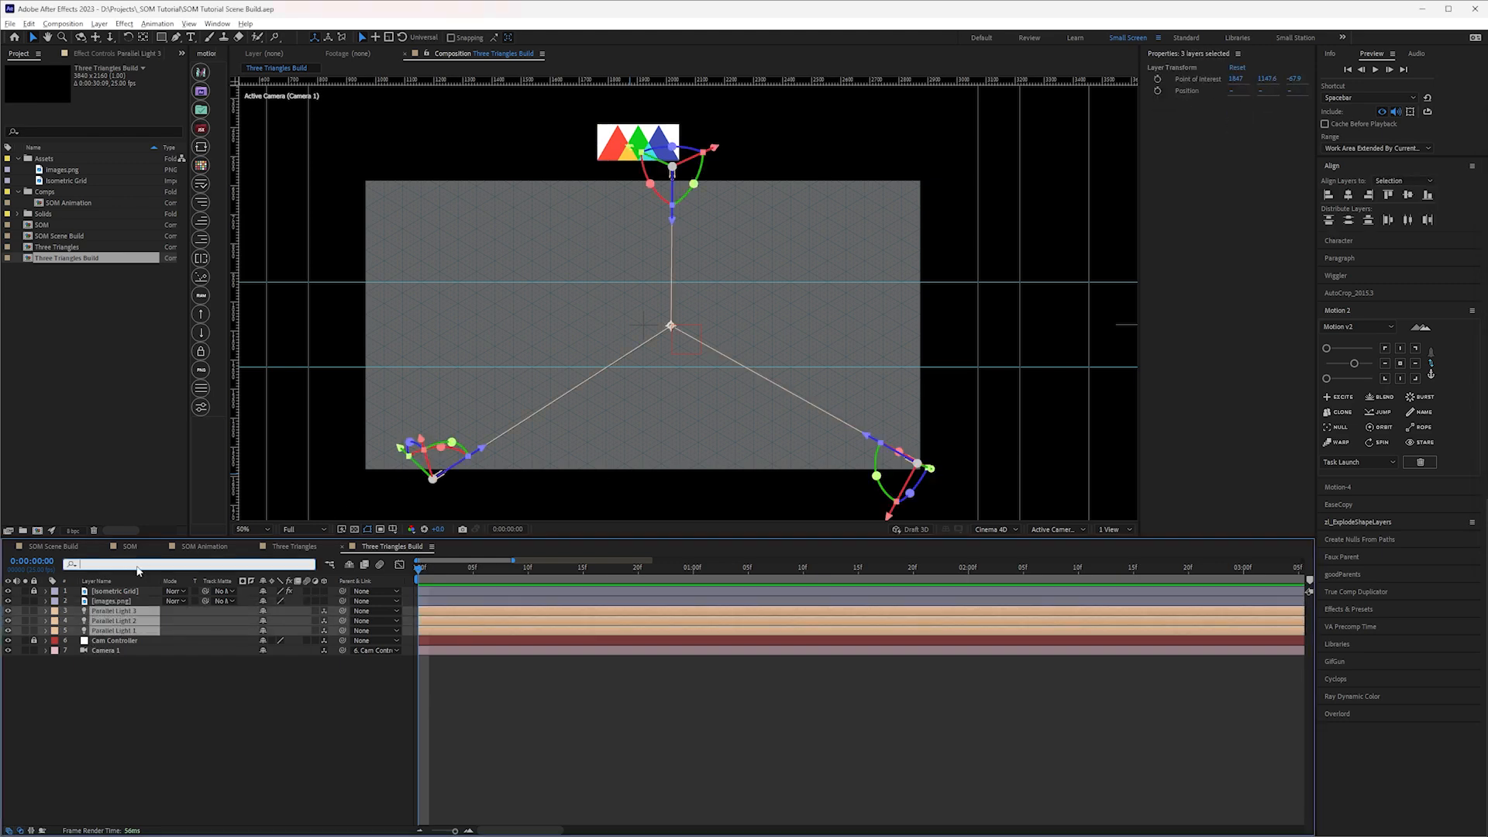
{"action": "type", "text": "colo"}
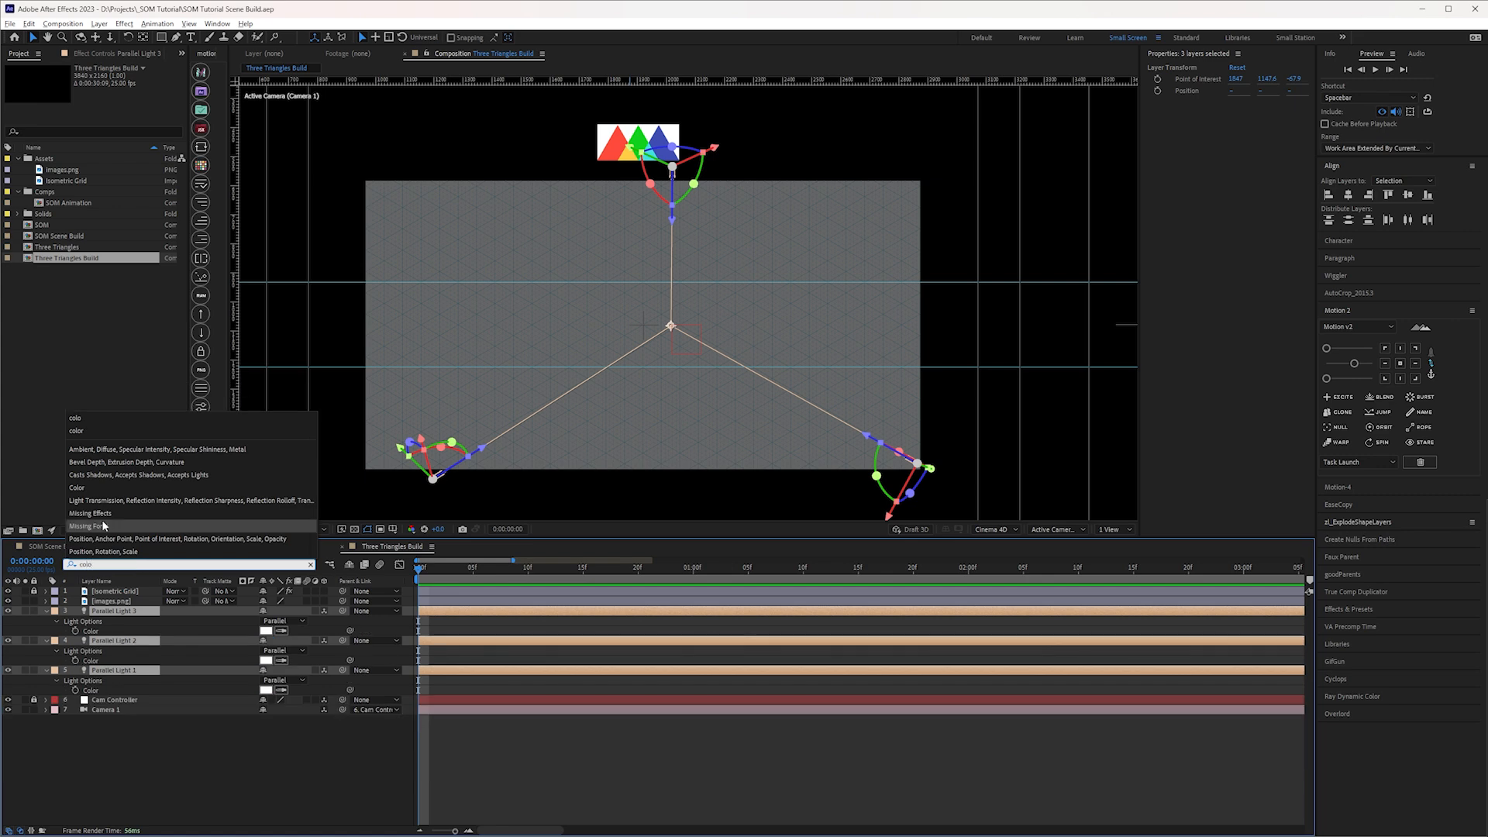
{"action": "left_click", "coordinate": [131, 613]}
{"action": "key", "text": "t"}
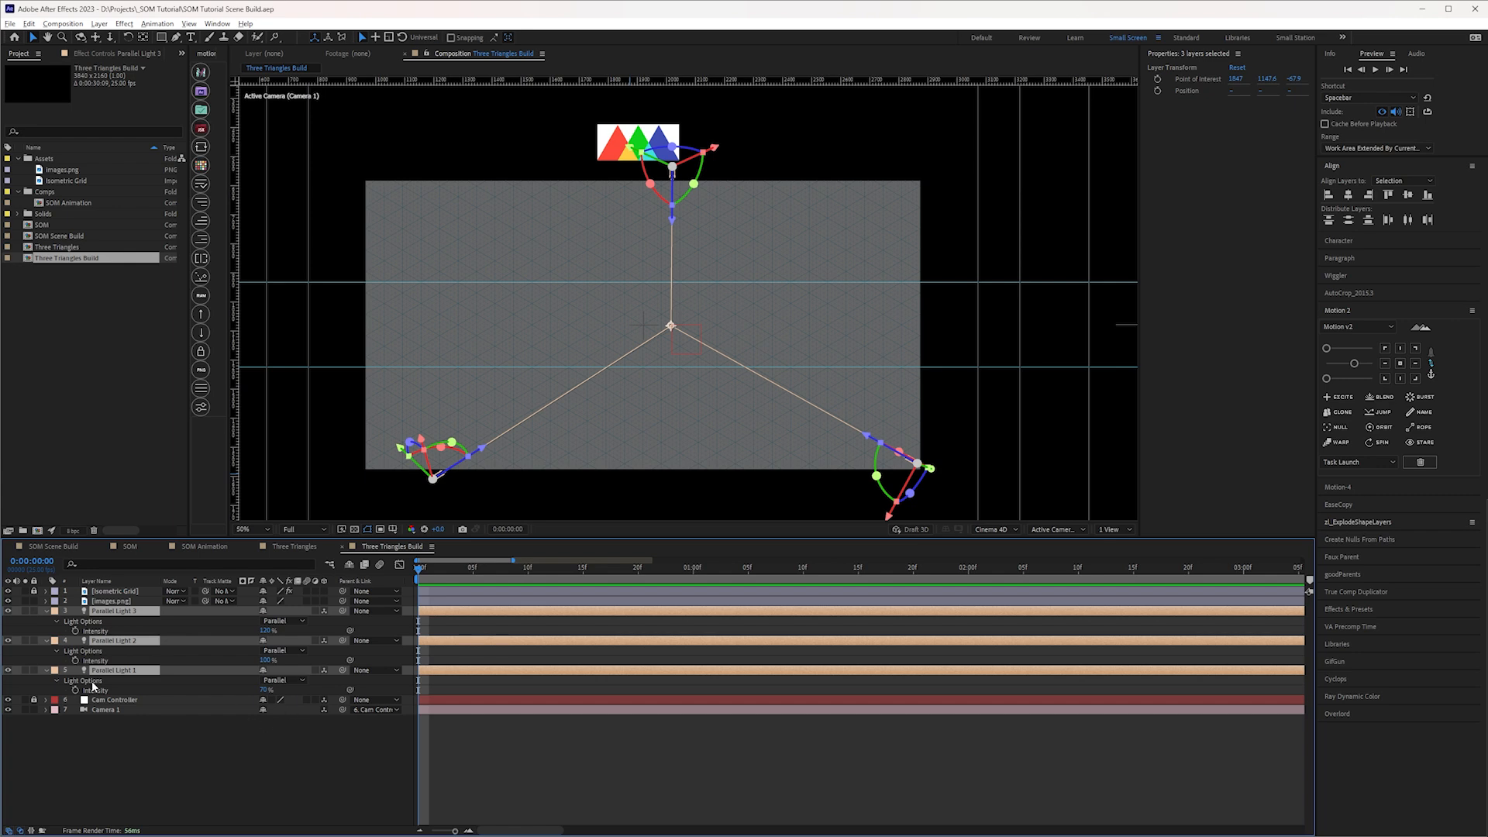
{"action": "left_click", "coordinate": [45, 611]}
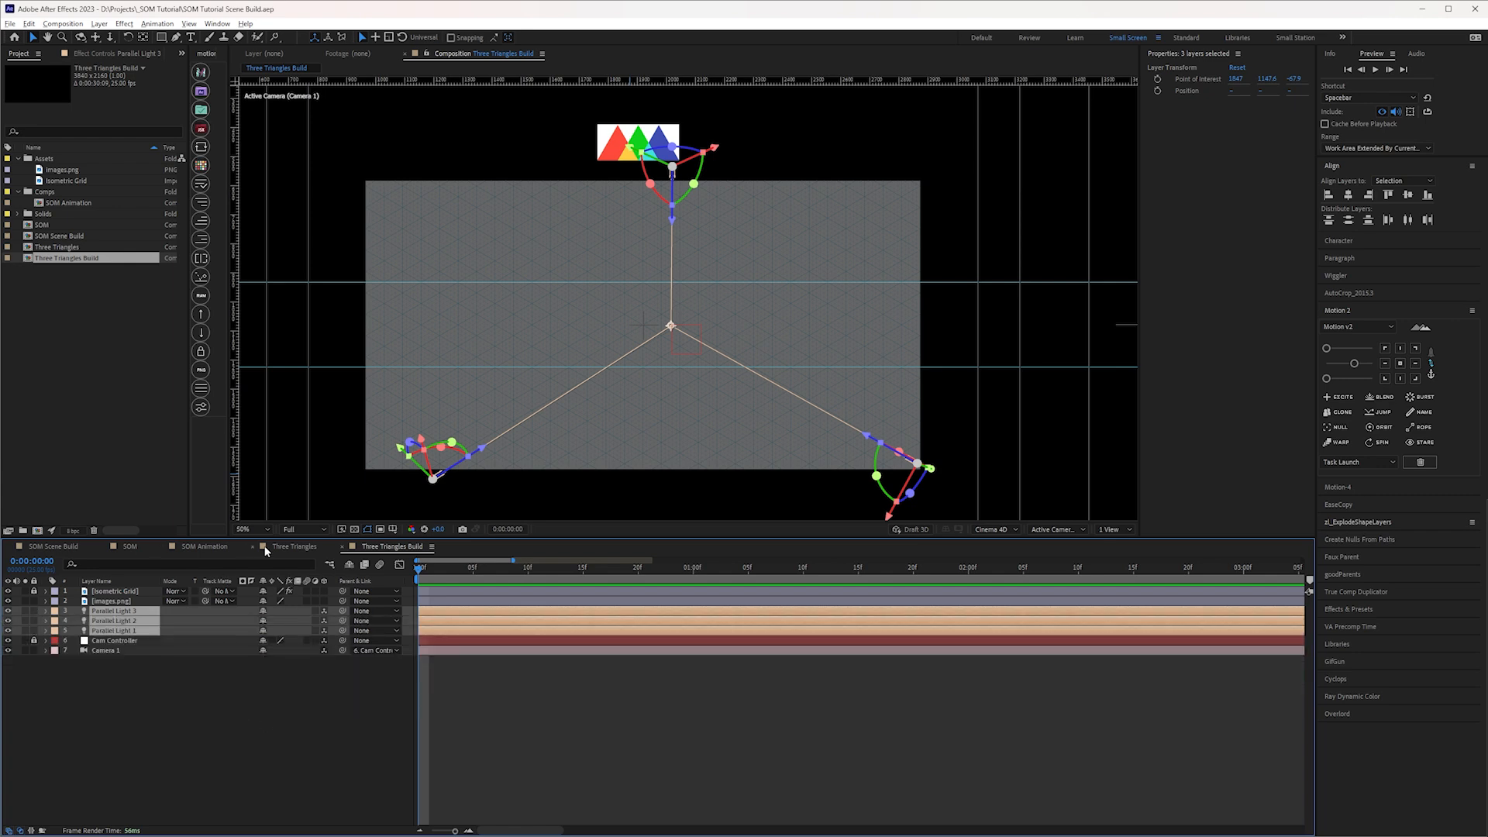
{"action": "left_click", "coordinate": [299, 694]}
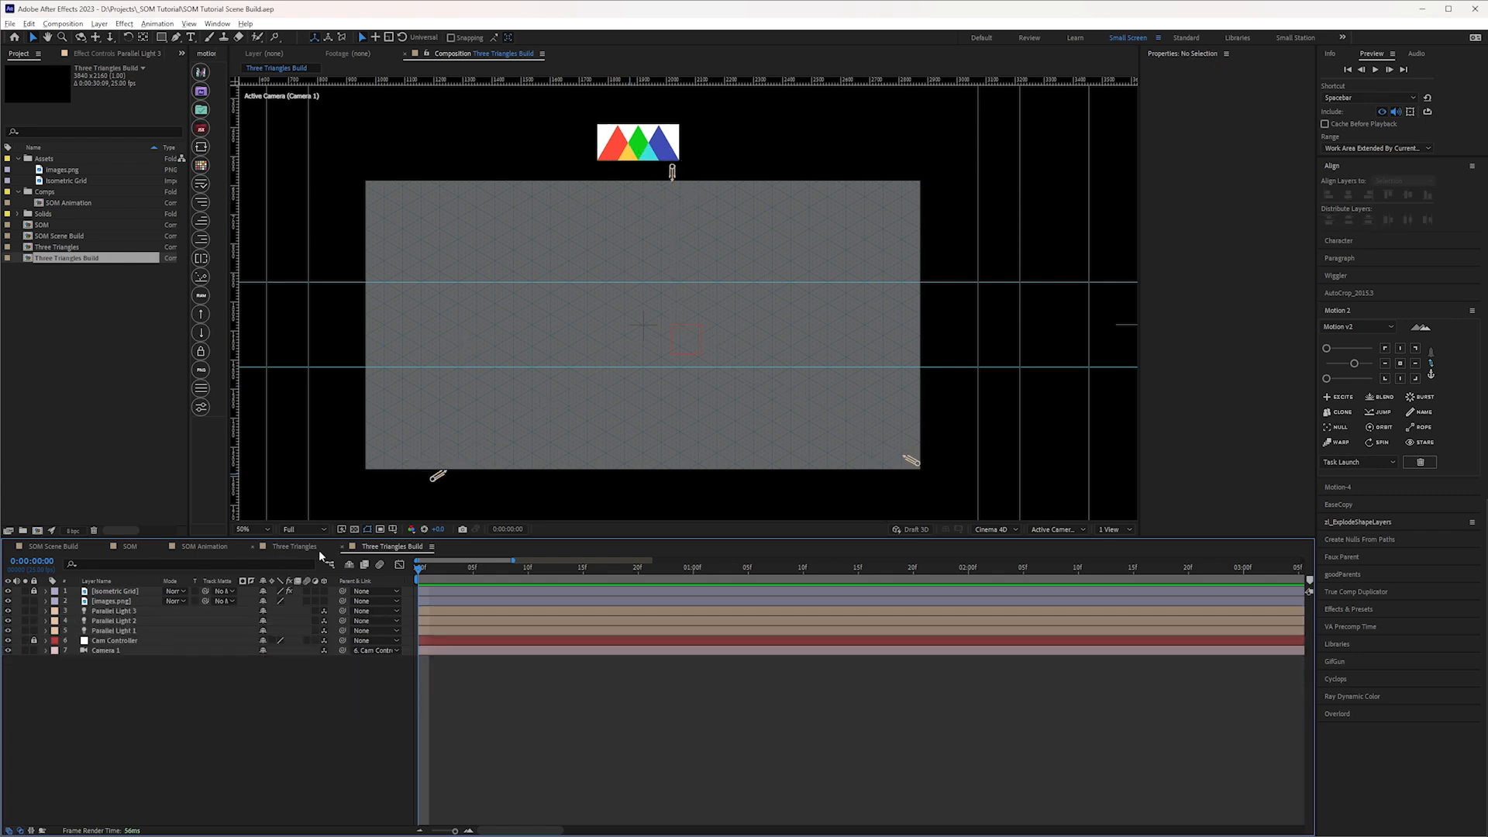
Paste the Green Tri shape layer and set its stroke color to the green sampled from the reference image.
{"action": "key", "text": "ctrl+v"}
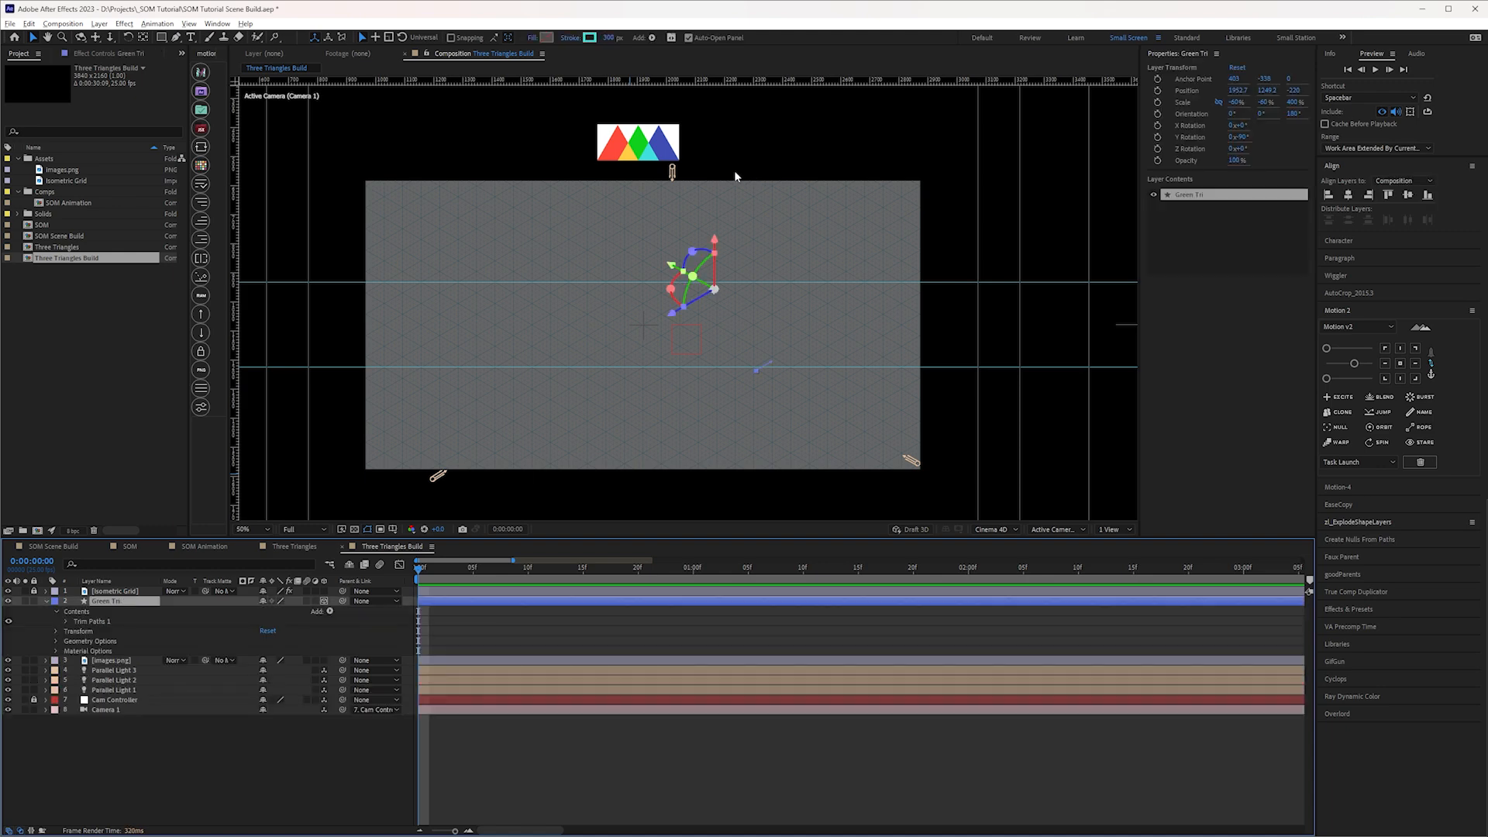
{"action": "left_click", "coordinate": [591, 38]}
{"action": "left_click", "coordinate": [490, 157]}
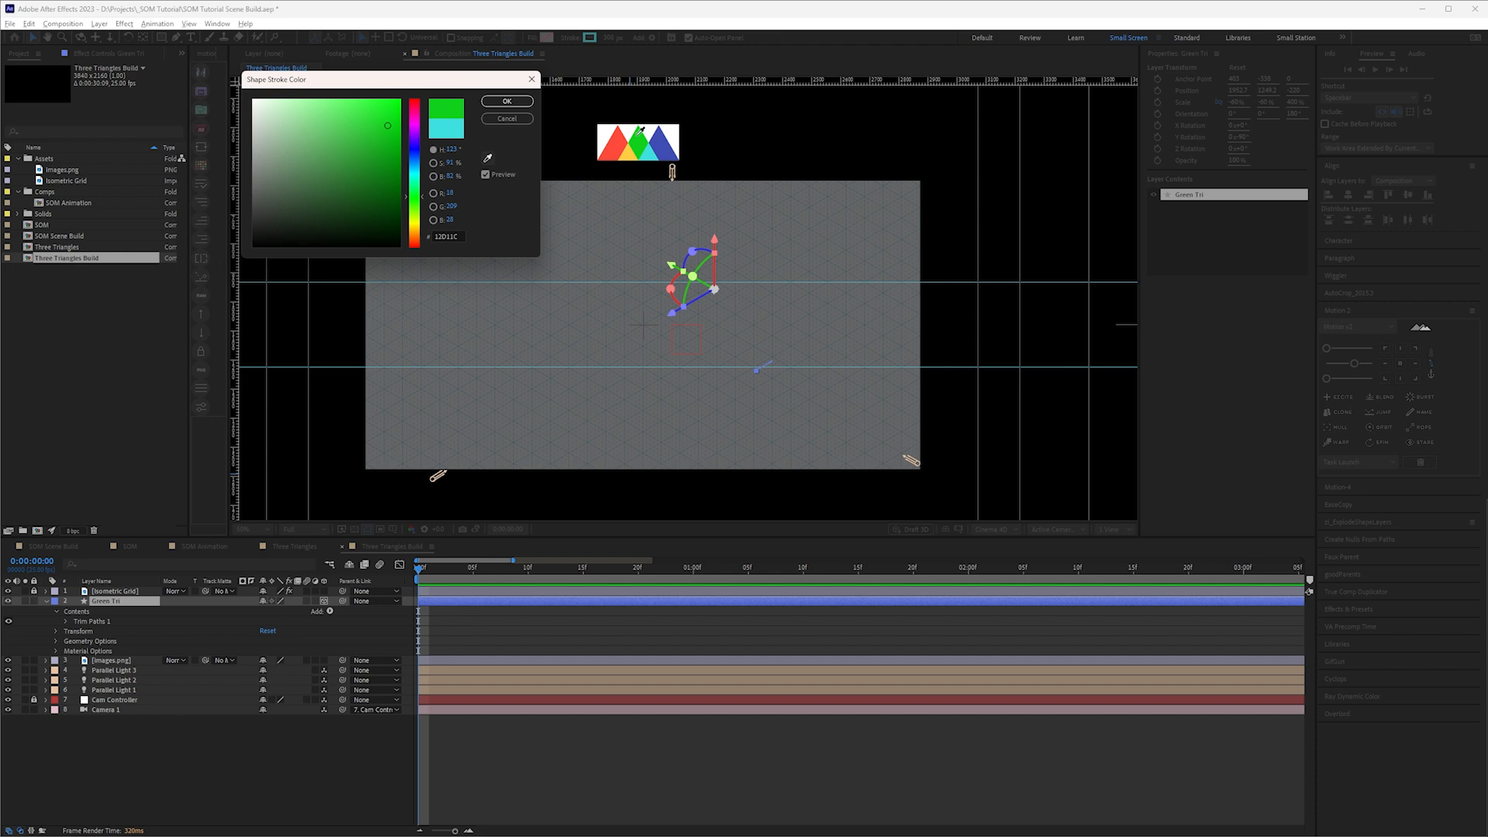
{"action": "left_click", "coordinate": [640, 132]}
{"action": "left_click", "coordinate": [507, 101]}
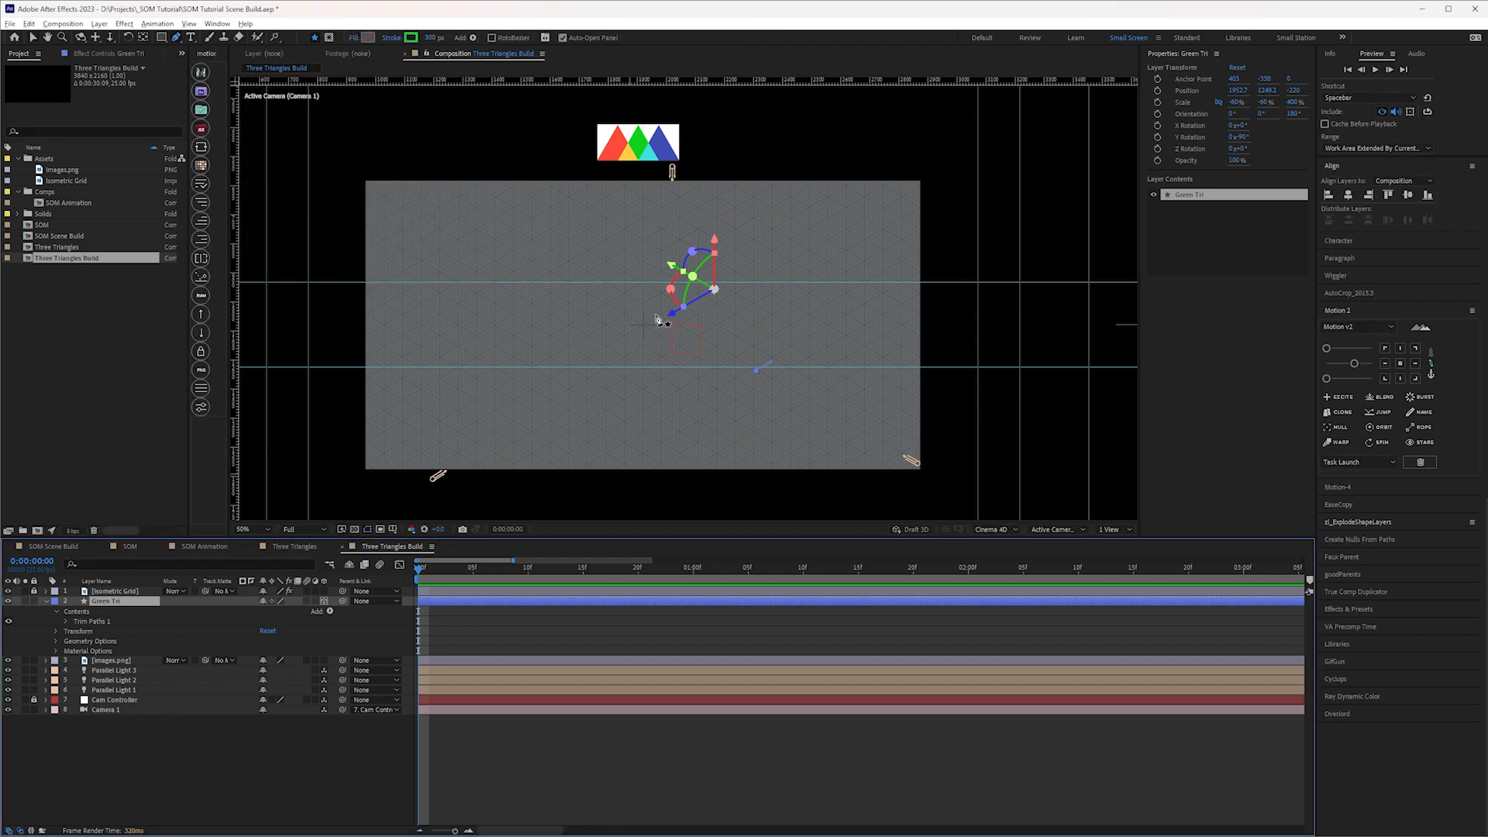
Draw a straight vertical path on Green Tri through the composition center, from the upper to the lower horizontal guide.
{"action": "scroll", "coordinate": [651, 316], "scroll_direction": "up", "scroll_amount": 2}
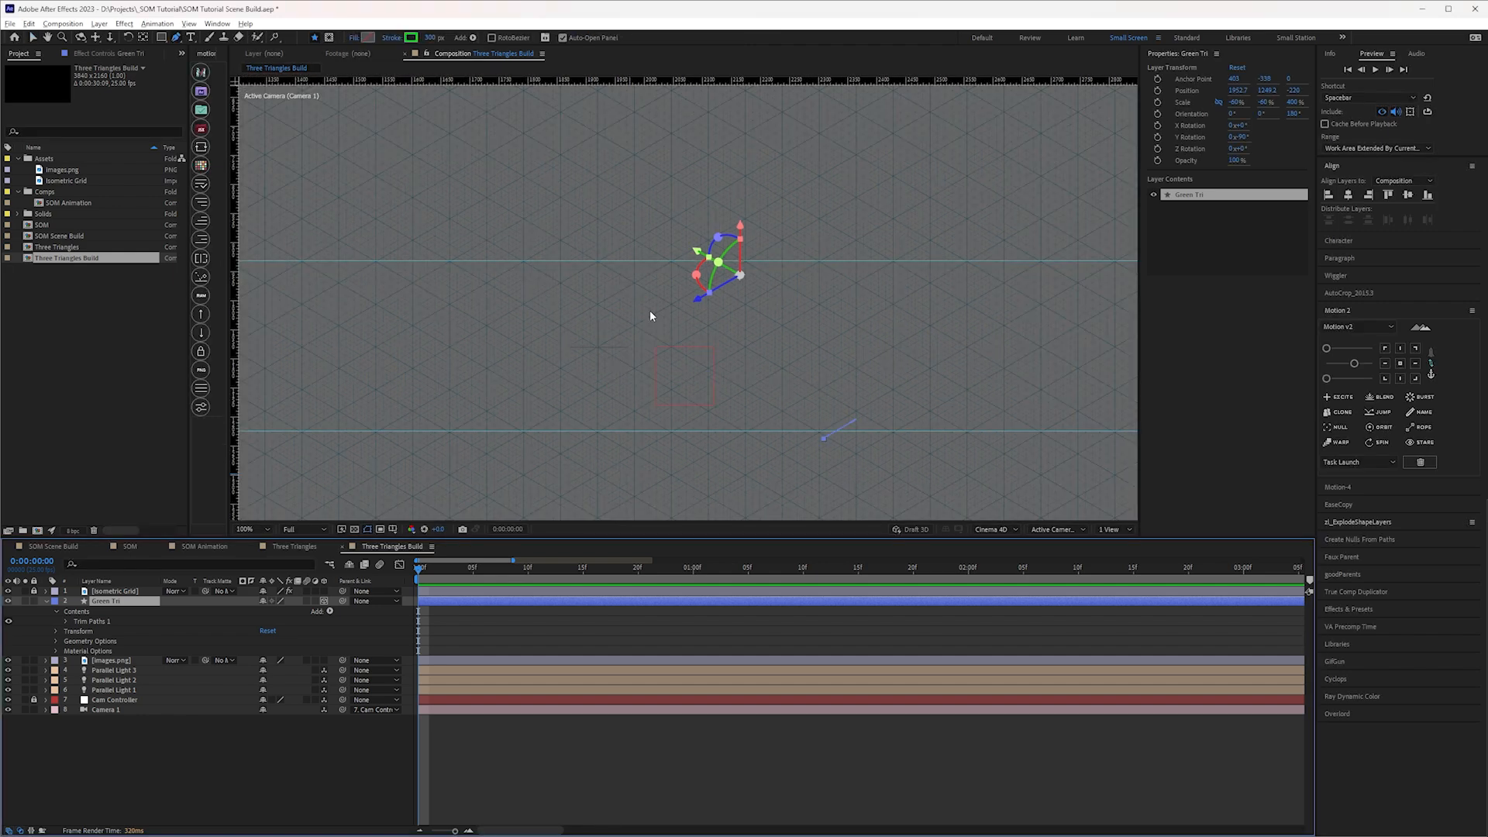
{"action": "left_click", "coordinate": [598, 261]}
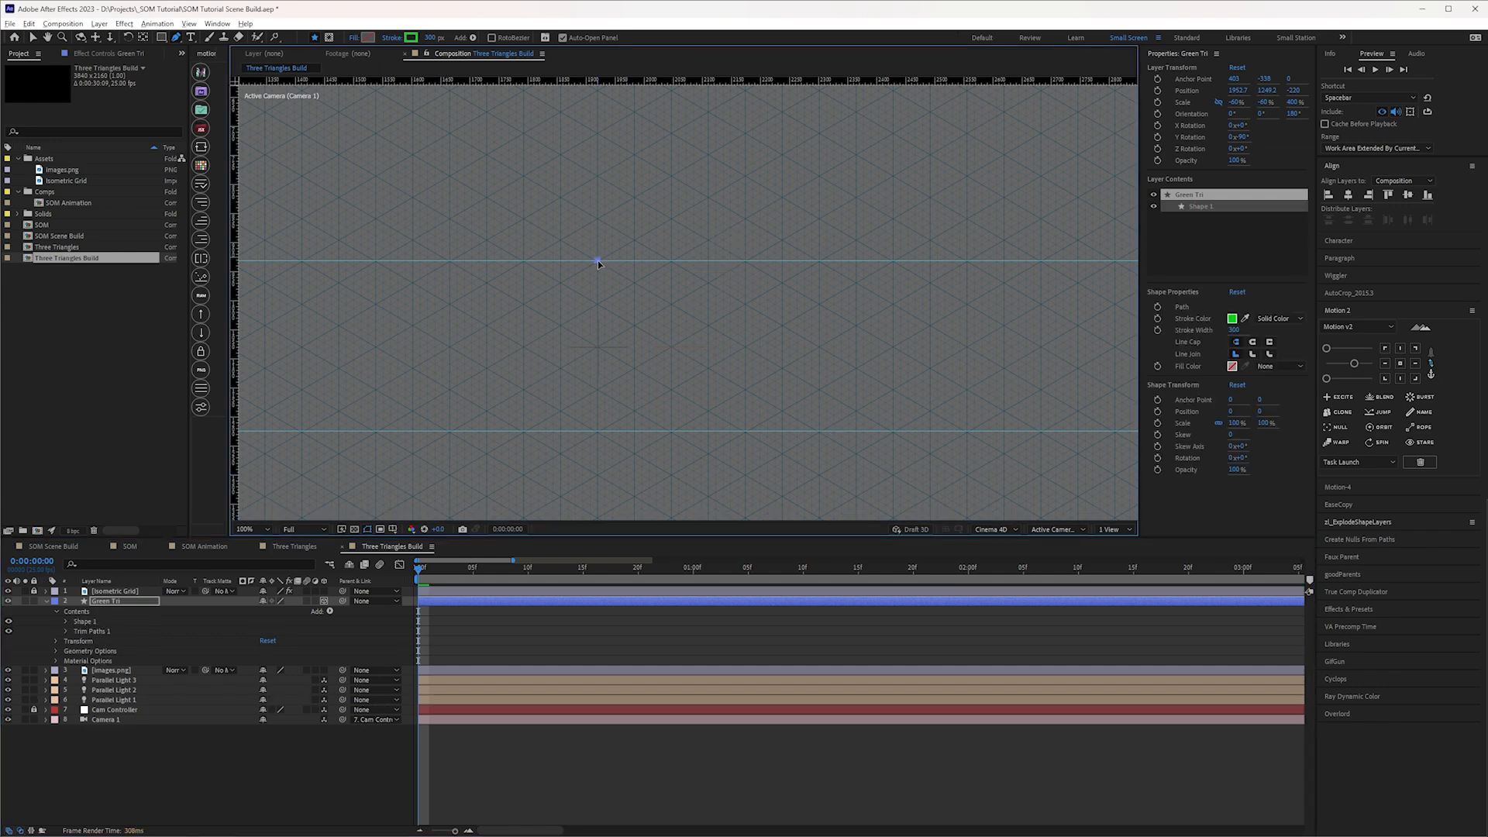
{"action": "left_click", "coordinate": [596, 431]}
Taper Green Tri's stroke into a triangle with a Start Length of 100% and a Stroke Width of 600 px.
{"action": "left_click", "coordinate": [66, 622]}
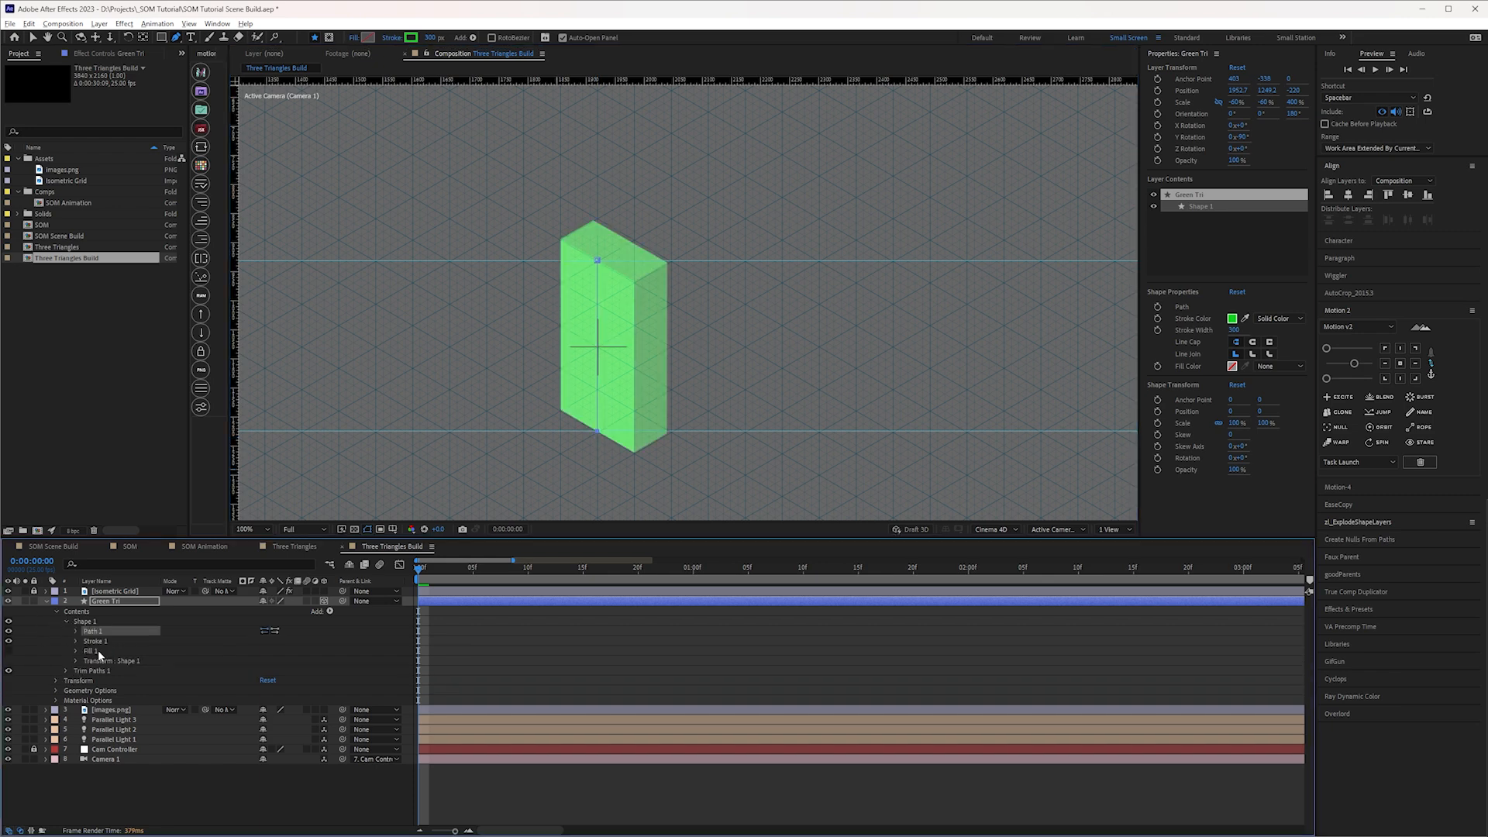
{"action": "left_click", "coordinate": [76, 642]}
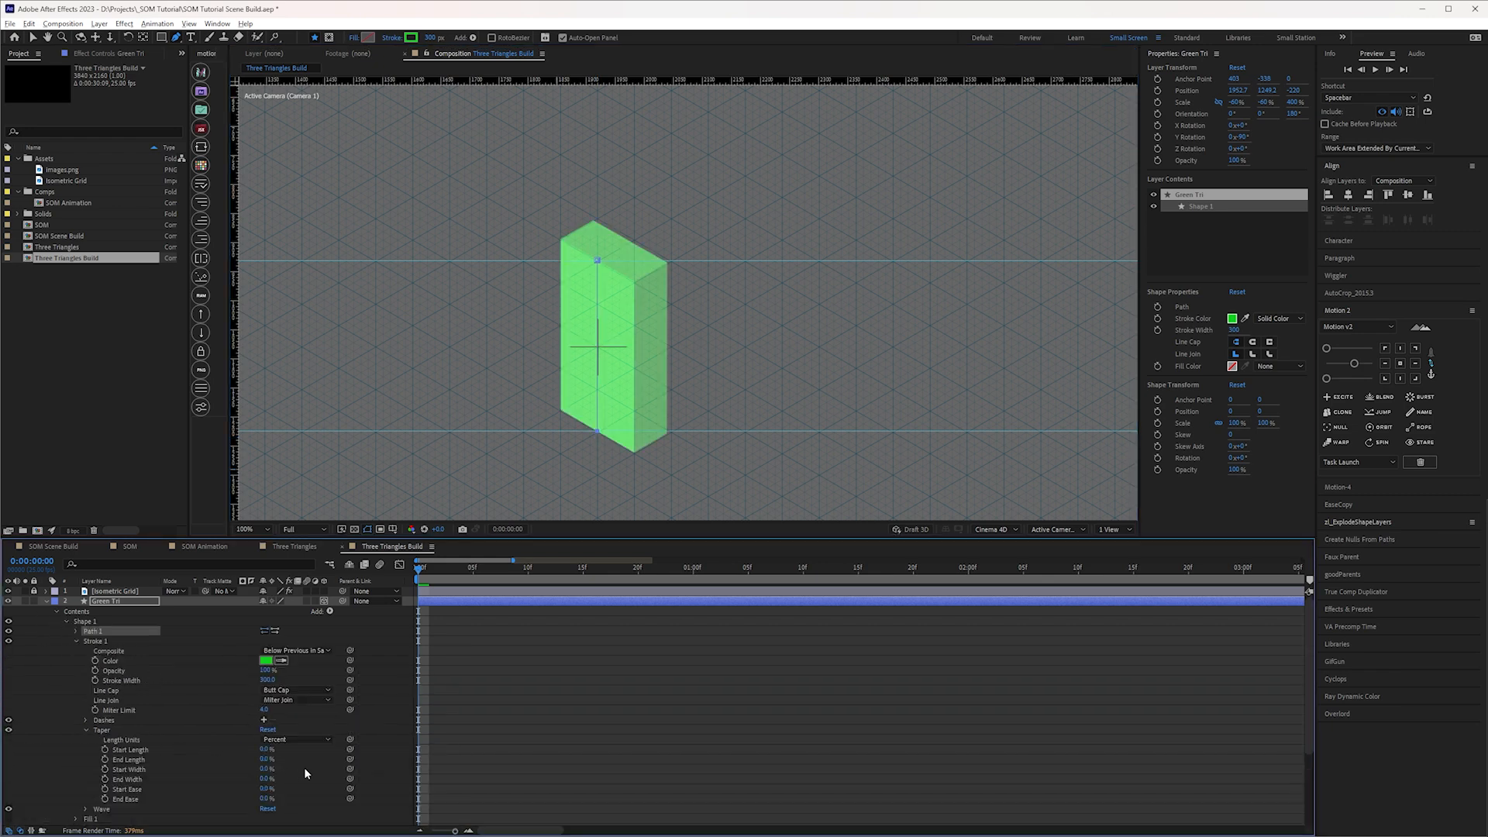
{"action": "left_click_drag", "start_coordinate": [265, 750], "coordinate": [570, 698]}
{"action": "left_click", "coordinate": [437, 39]}
{"action": "type", "text": "600"}
{"action": "key", "text": "Return"}
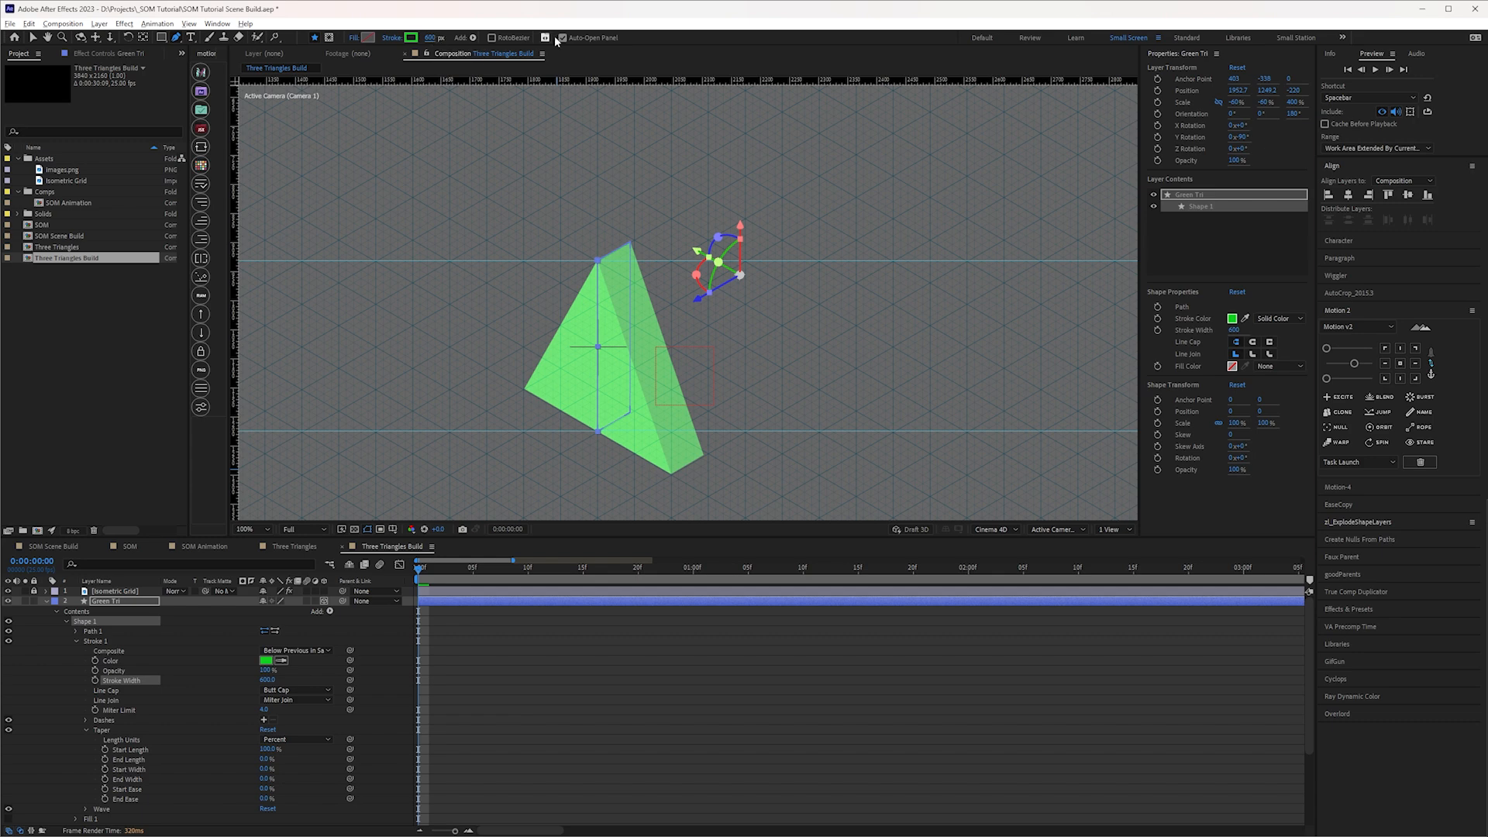
Duplicate Green Tri and move the copy along the Y axis to a Y position of about 1432.
{"action": "key", "text": "comma"}
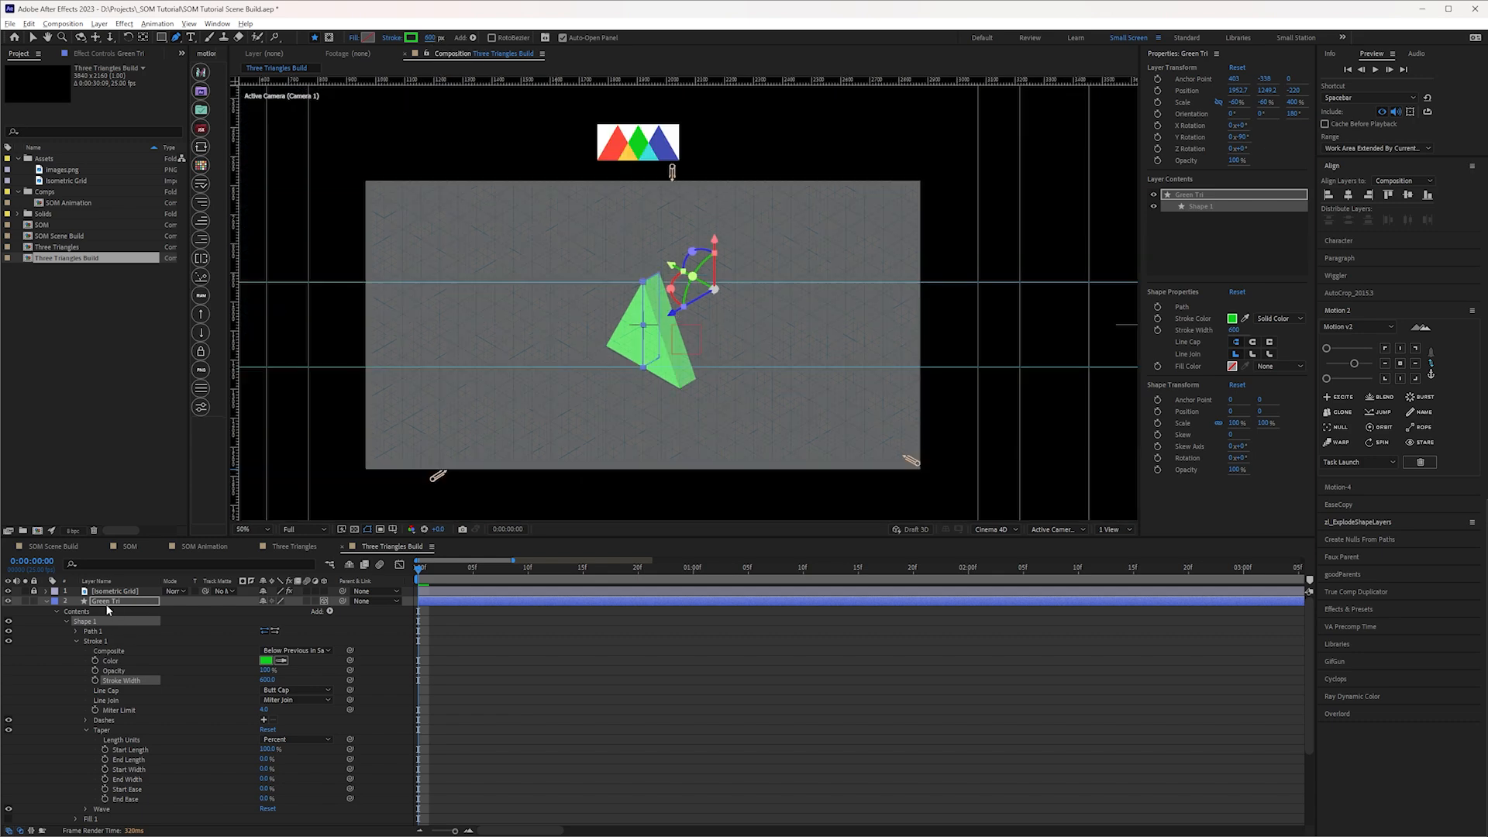
{"action": "left_click", "coordinate": [47, 602]}
{"action": "key", "text": "ctrl+d"}
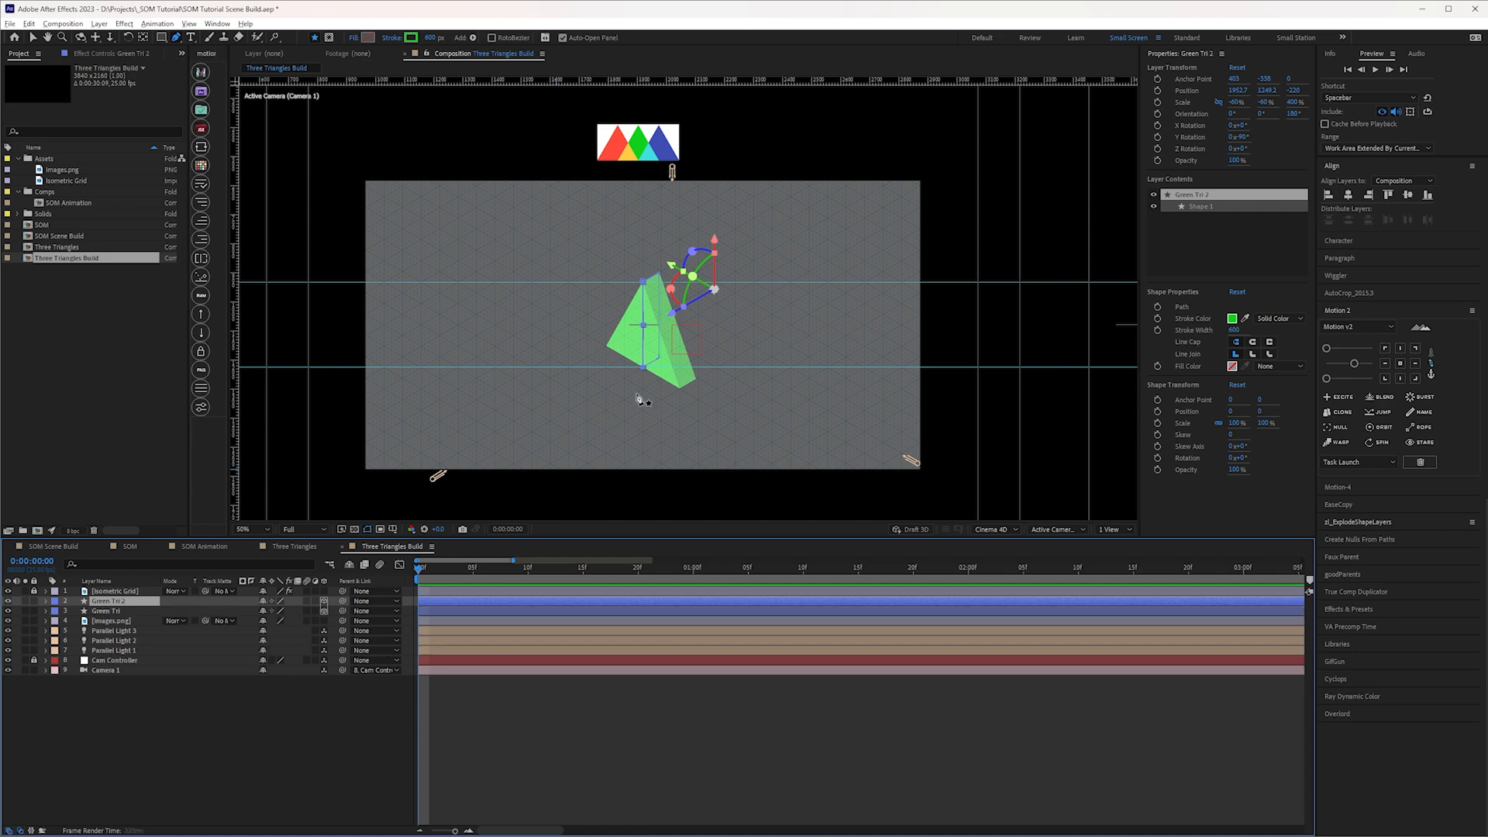
{"action": "key", "text": "v"}
{"action": "left_click_drag", "start_coordinate": [680, 271], "coordinate": [710, 298]}
Set the copy's stroke color to the blue-purple sampled from the reference image and rename the layer Purple Tri.
{"action": "left_click", "coordinate": [589, 37]}
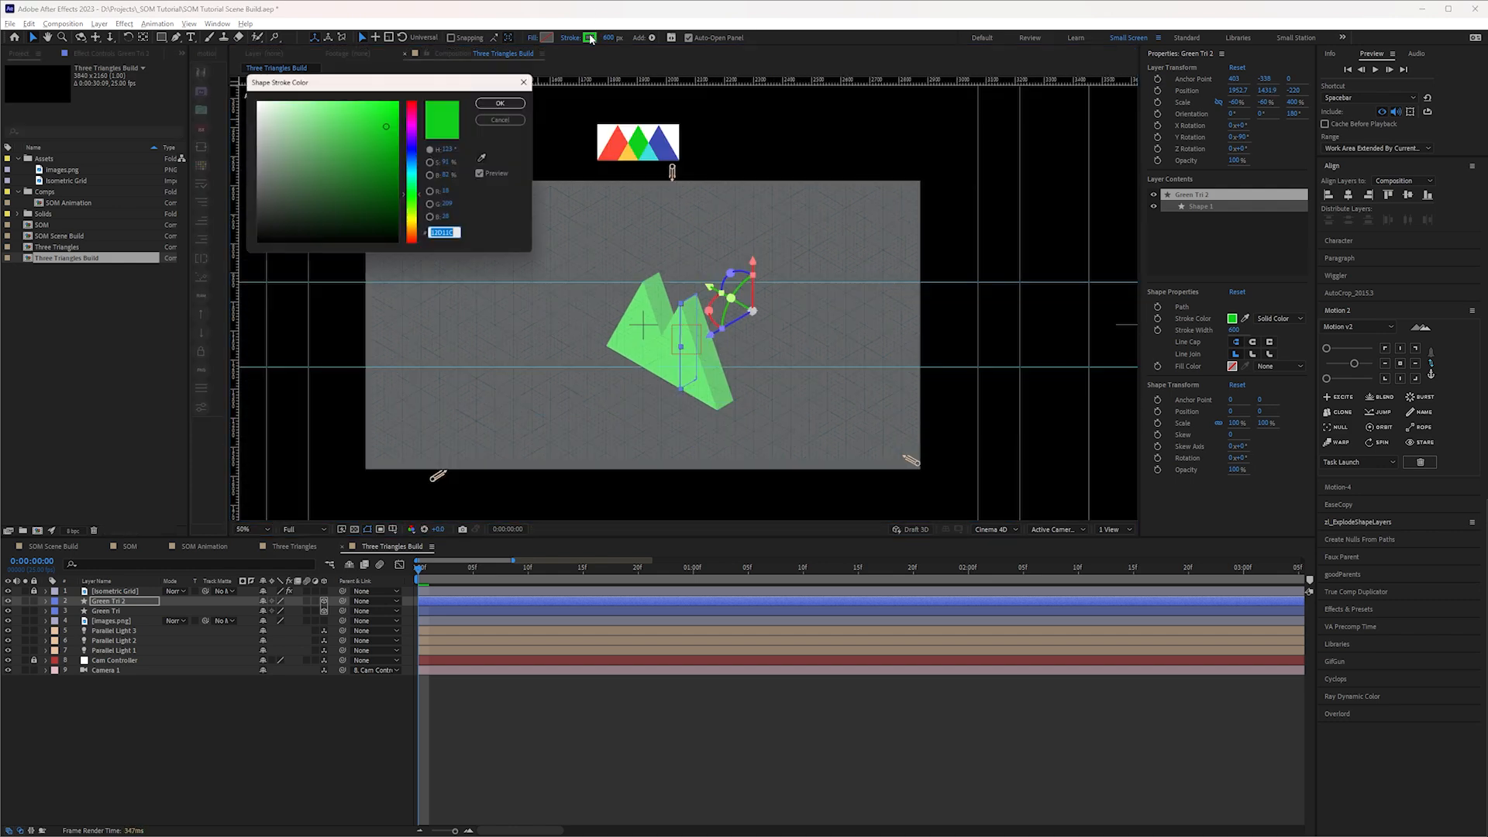
{"action": "left_click", "coordinate": [488, 158]}
{"action": "left_click", "coordinate": [662, 136]}
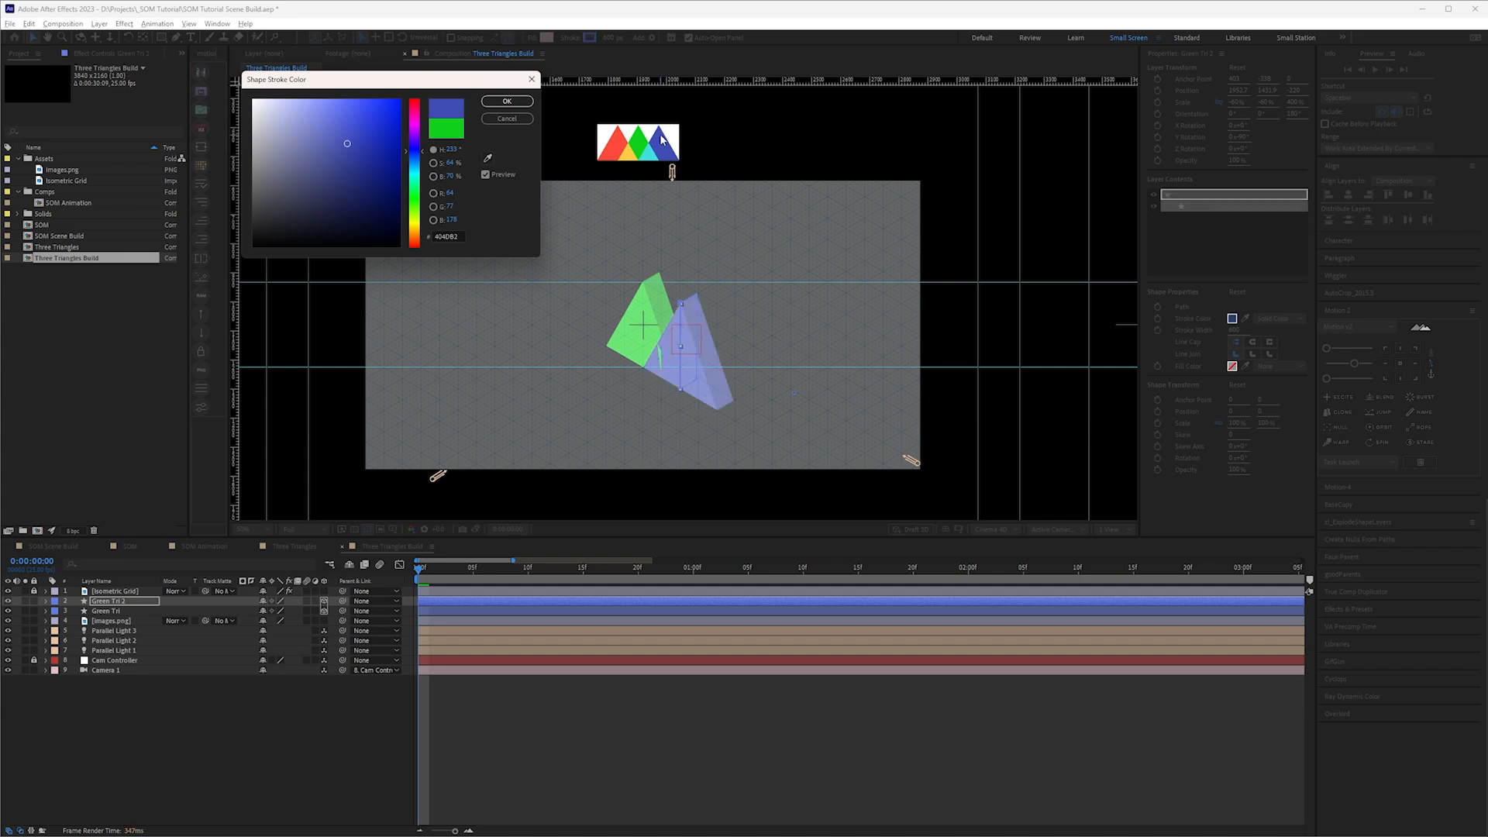
{"action": "left_click", "coordinate": [516, 103]}
{"action": "key", "text": "Return"}
{"action": "type", "text": "Purpl"}
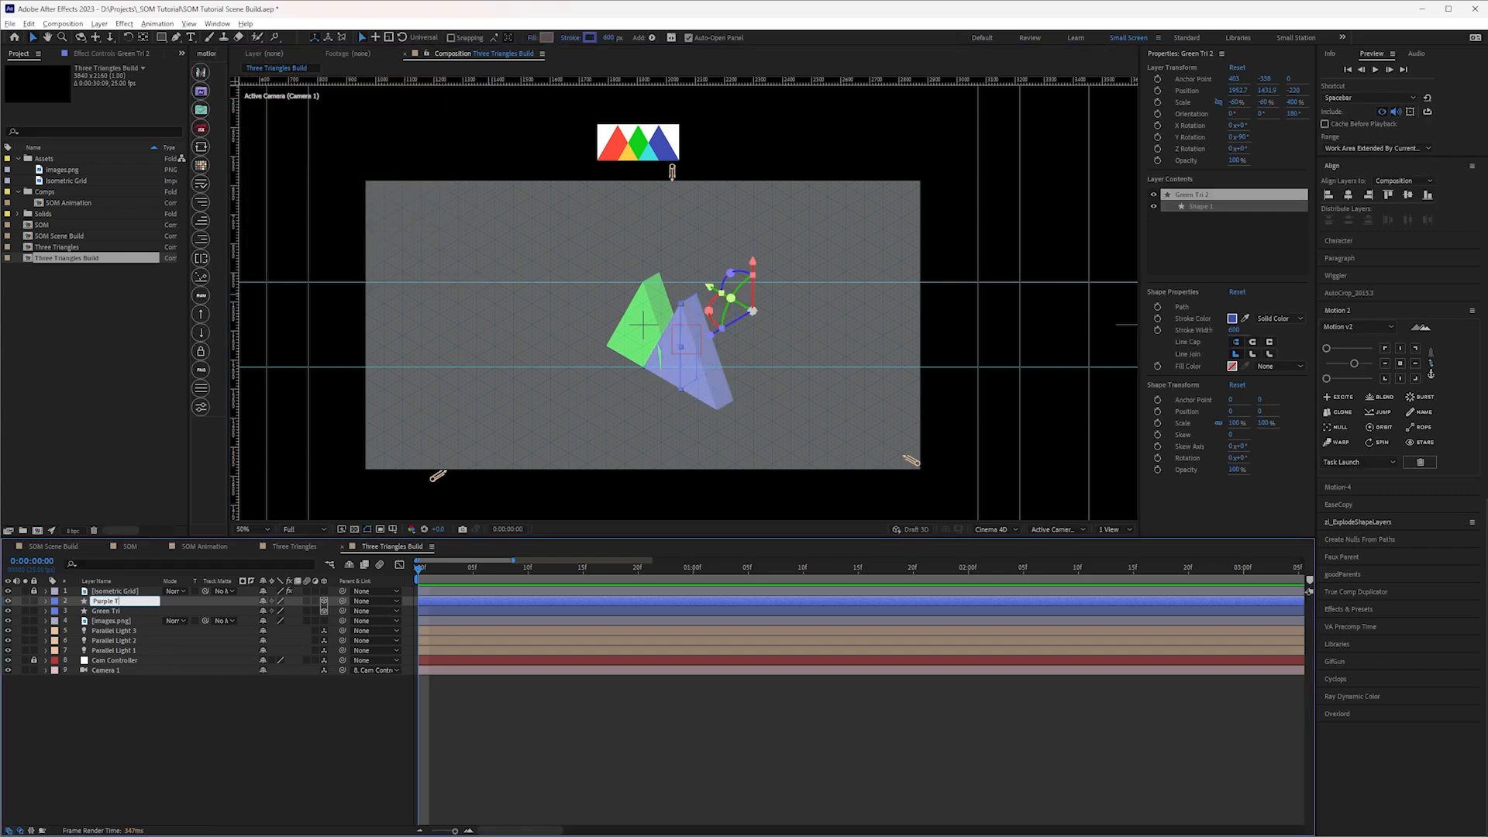
{"action": "key", "text": "Return"}
Slightly reduce Purple Tri's X position, and move a duplicate of it along Y to about 1065, beyond Green Tri.
{"action": "key", "text": "p"}
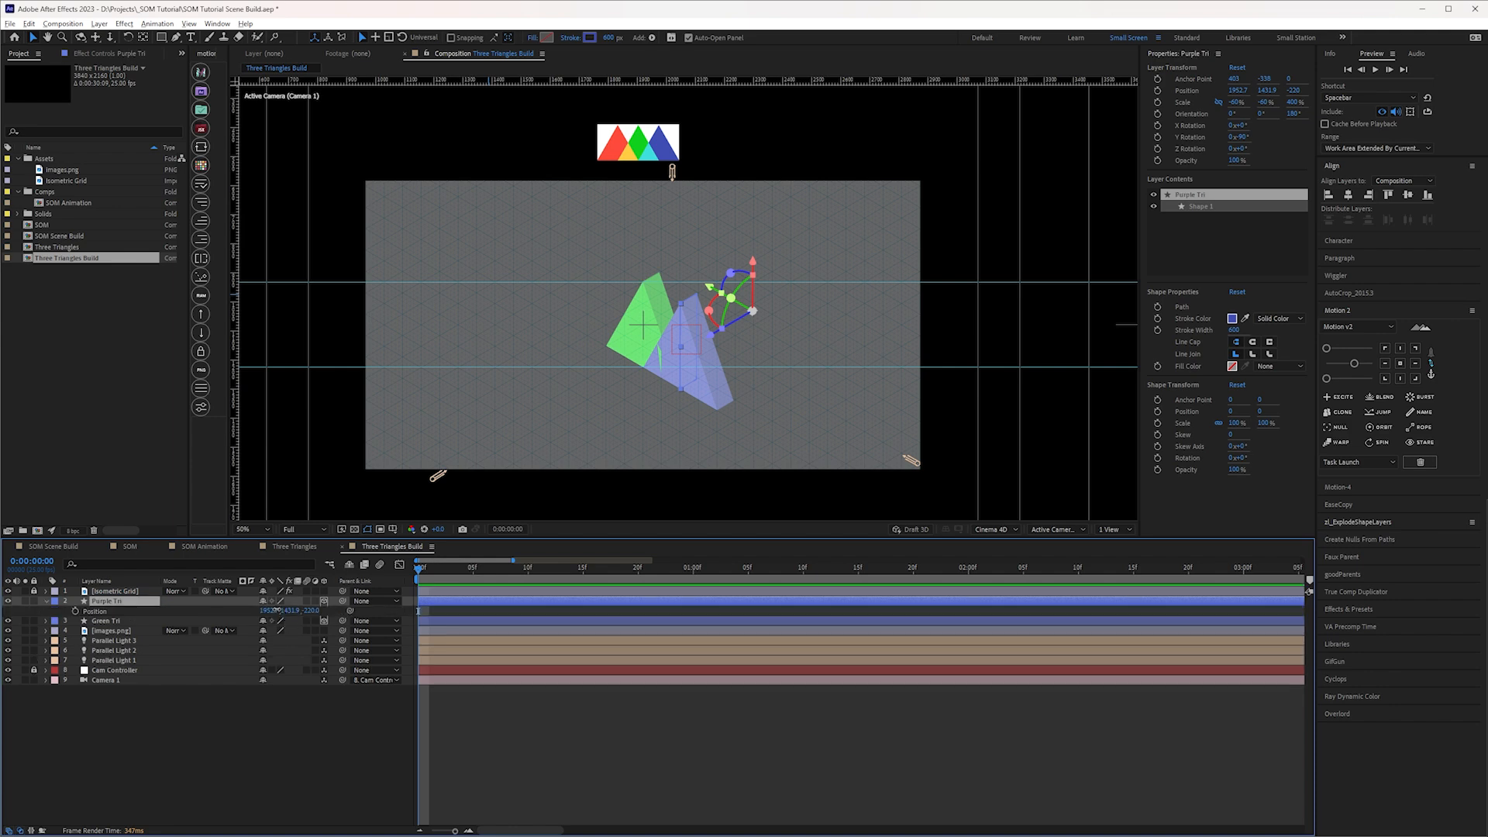
{"action": "left_click_drag", "start_coordinate": [275, 610], "coordinate": [272, 610]}
{"action": "key", "text": "ctrl+d"}
{"action": "left_click_drag", "start_coordinate": [718, 293], "coordinate": [652, 256]}
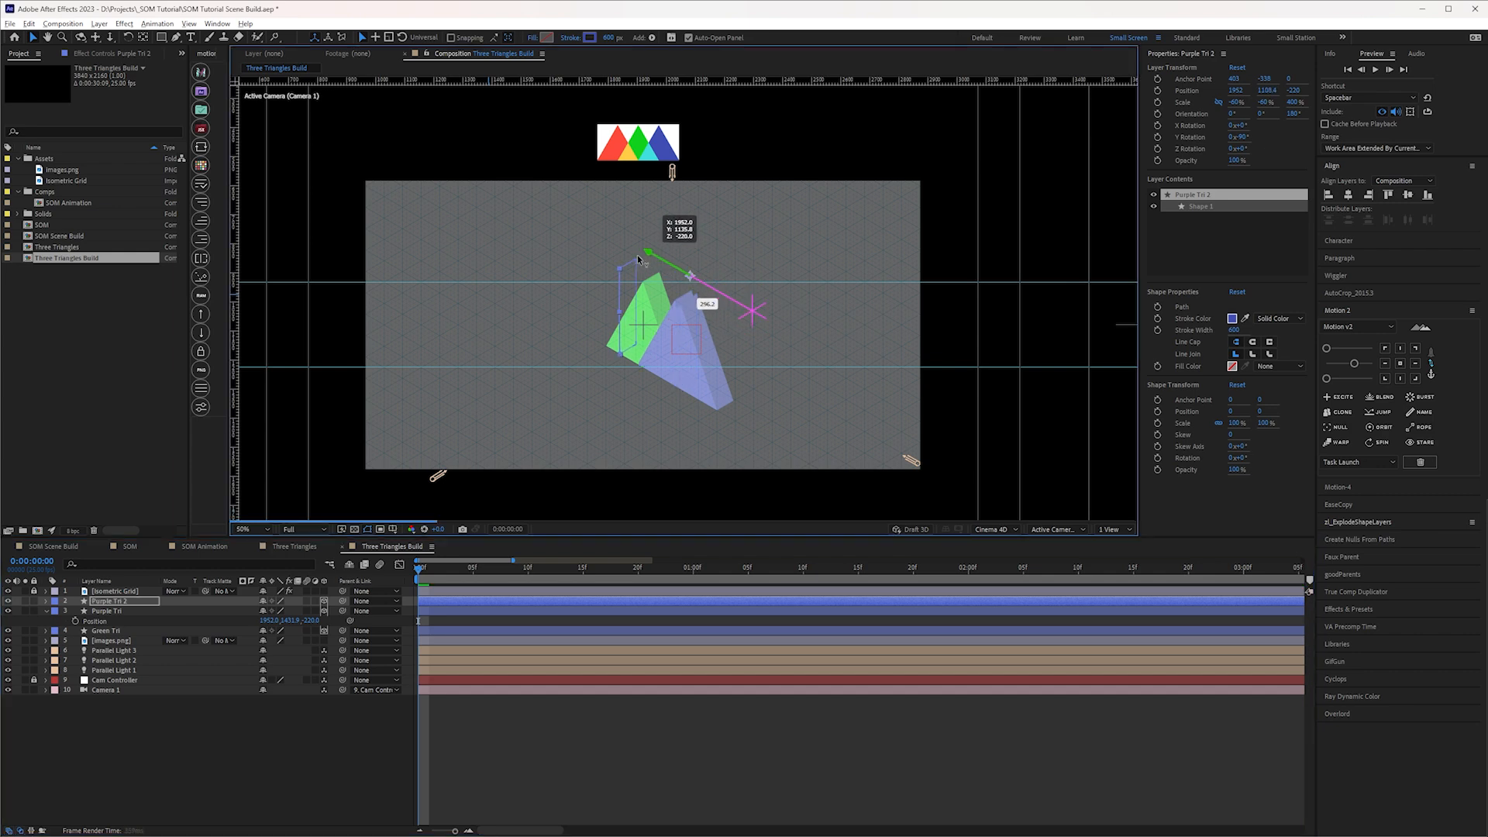
{"action": "key", "text": "slash"}
{"action": "left_click_drag", "start_coordinate": [616, 207], "coordinate": [623, 208]}
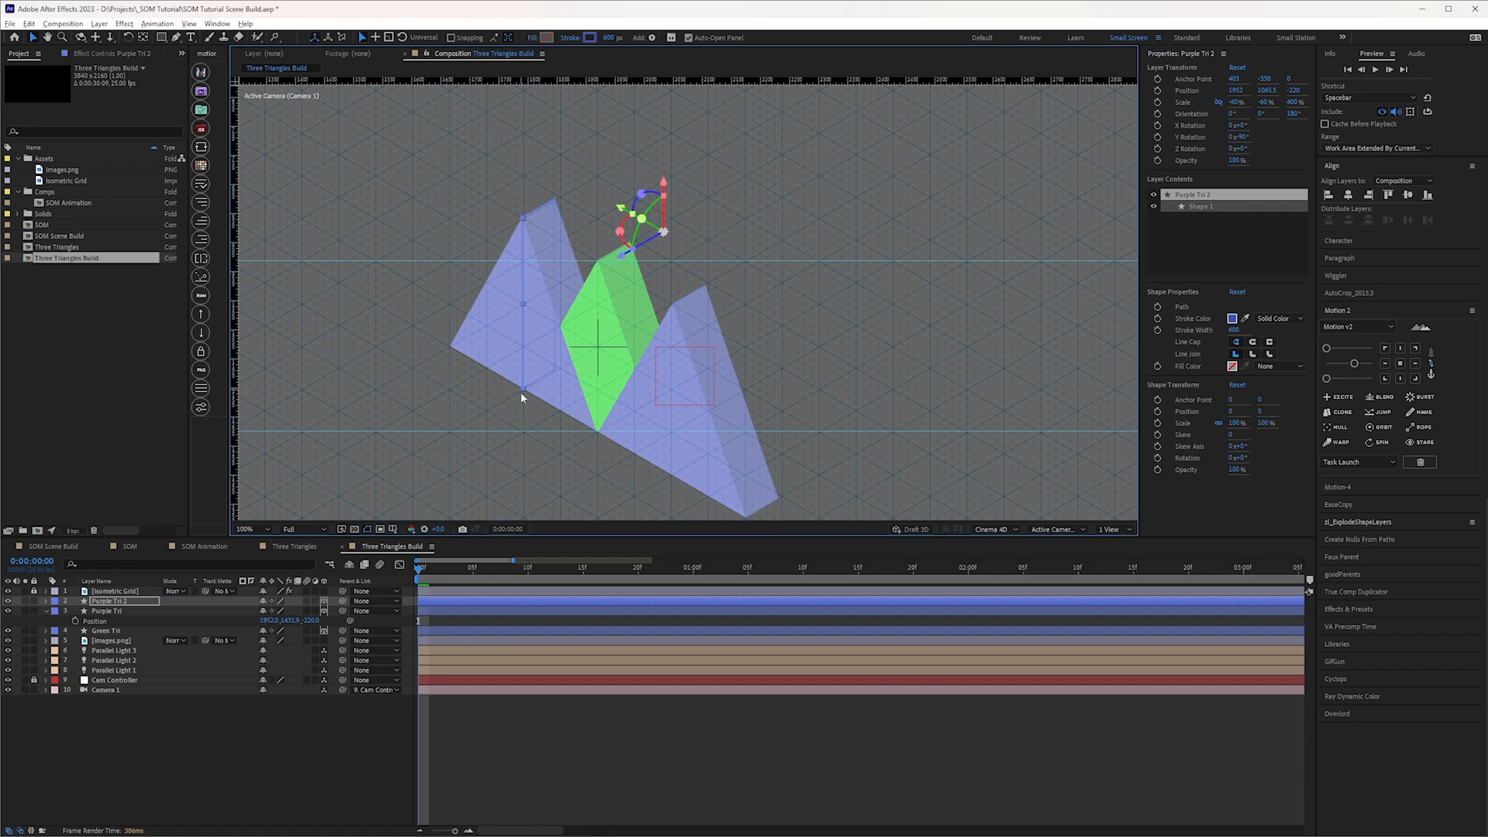
Rename the new duplicate Red Tri and set its stroke color to the red sampled from the reference image.
{"action": "key", "text": "Return"}
{"action": "type", "text": "Re"}
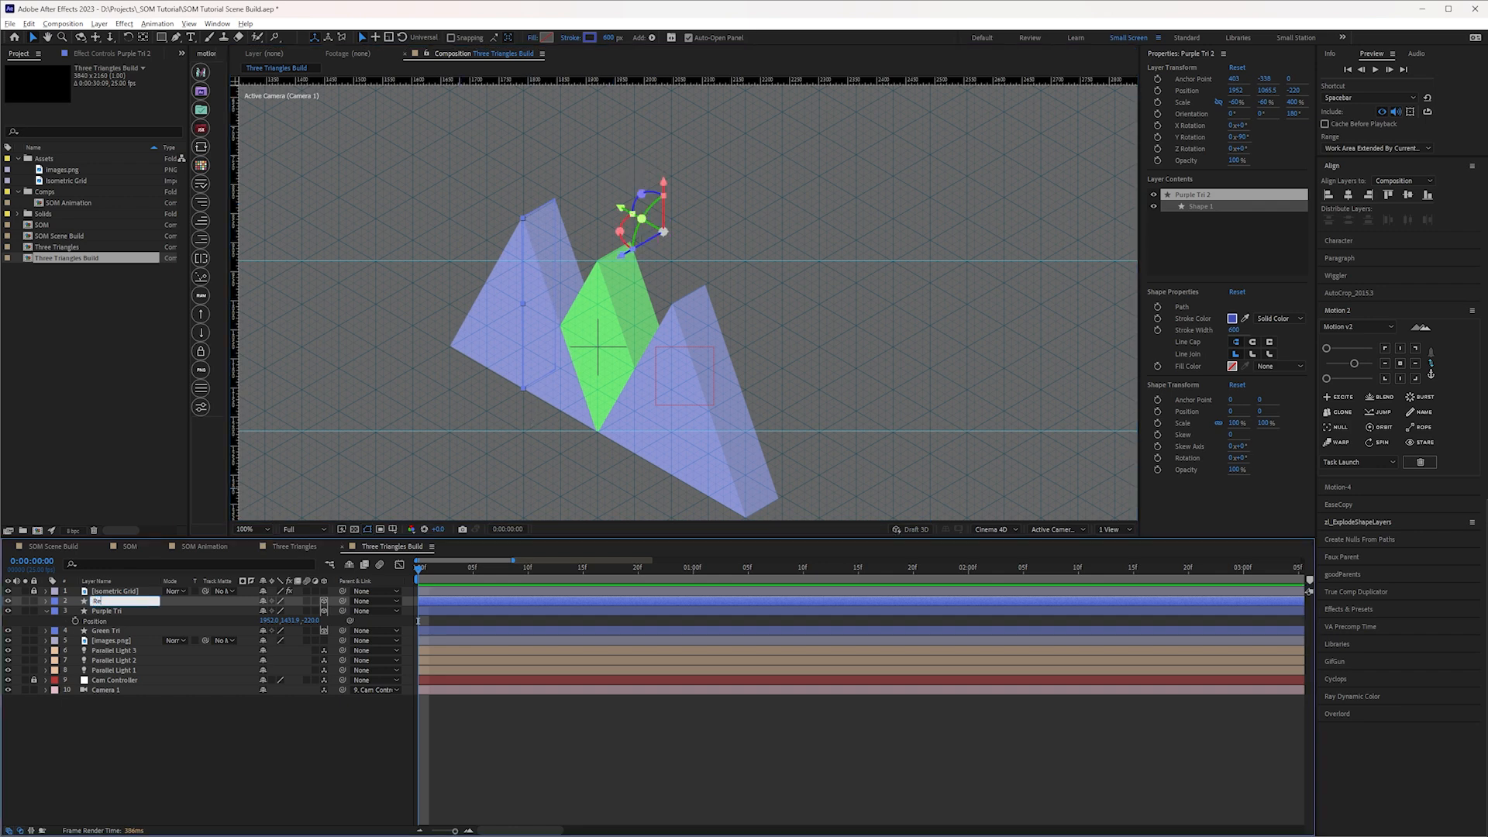
{"action": "type", "text": "d Tri"}
{"action": "key", "text": "Return"}
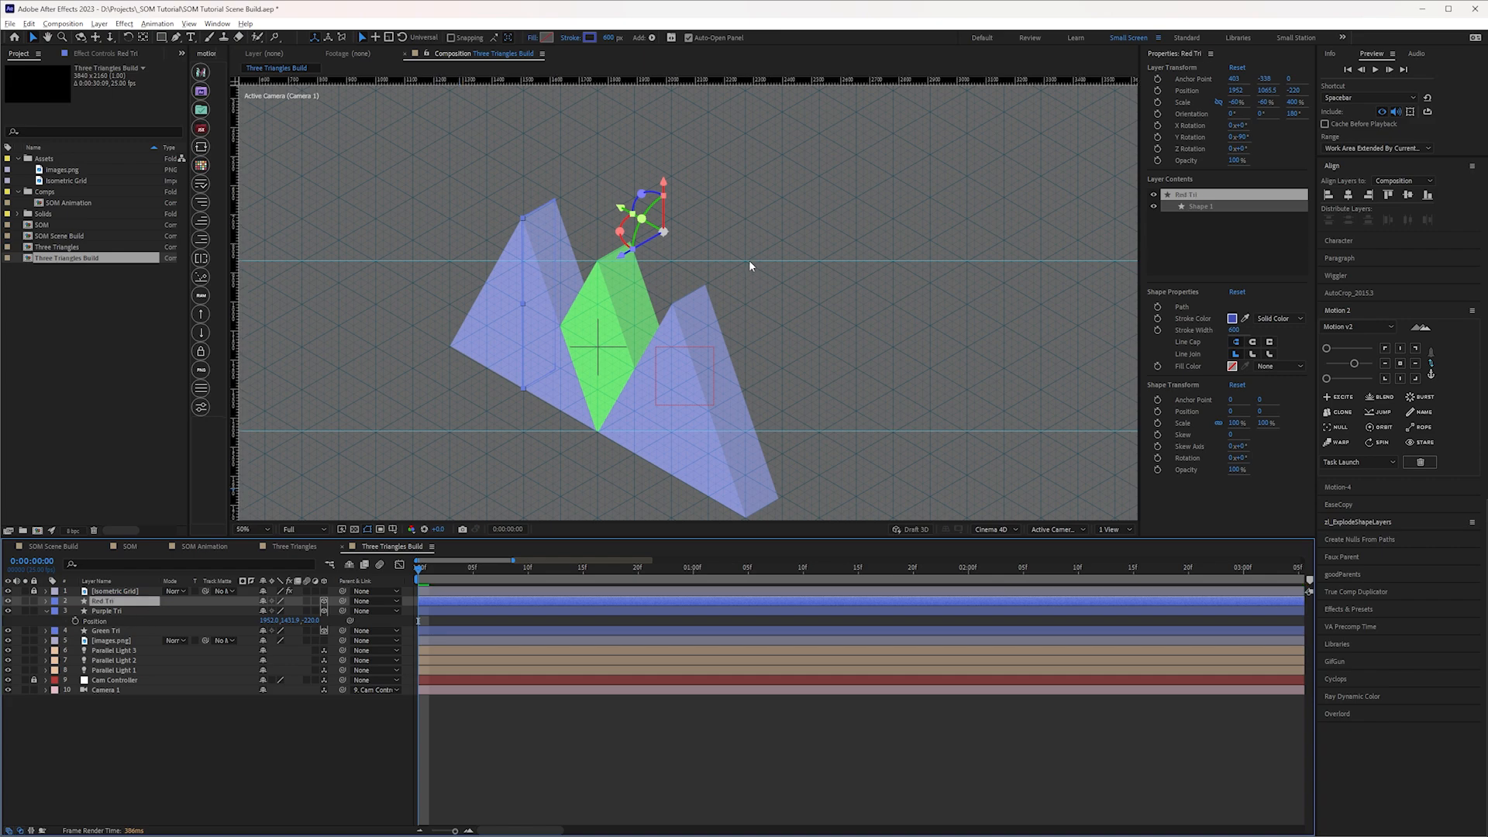
{"action": "key", "text": "comma"}
{"action": "key", "text": "comma"}
{"action": "left_click", "coordinate": [594, 37]}
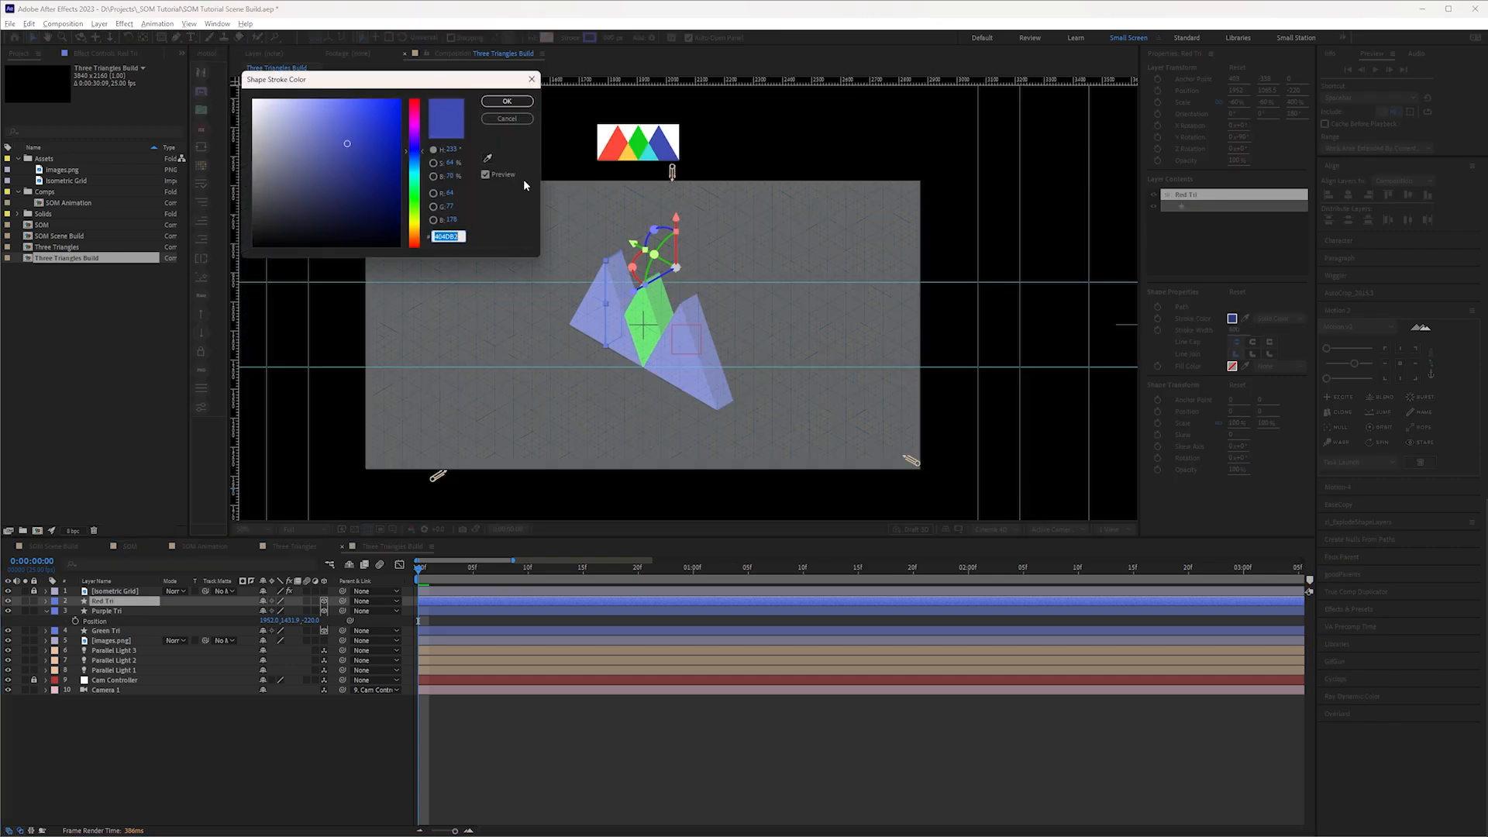
{"action": "left_click", "coordinate": [488, 157]}
{"action": "left_click", "coordinate": [612, 143]}
{"action": "left_click", "coordinate": [507, 101]}
{"action": "left_click", "coordinate": [590, 721]}
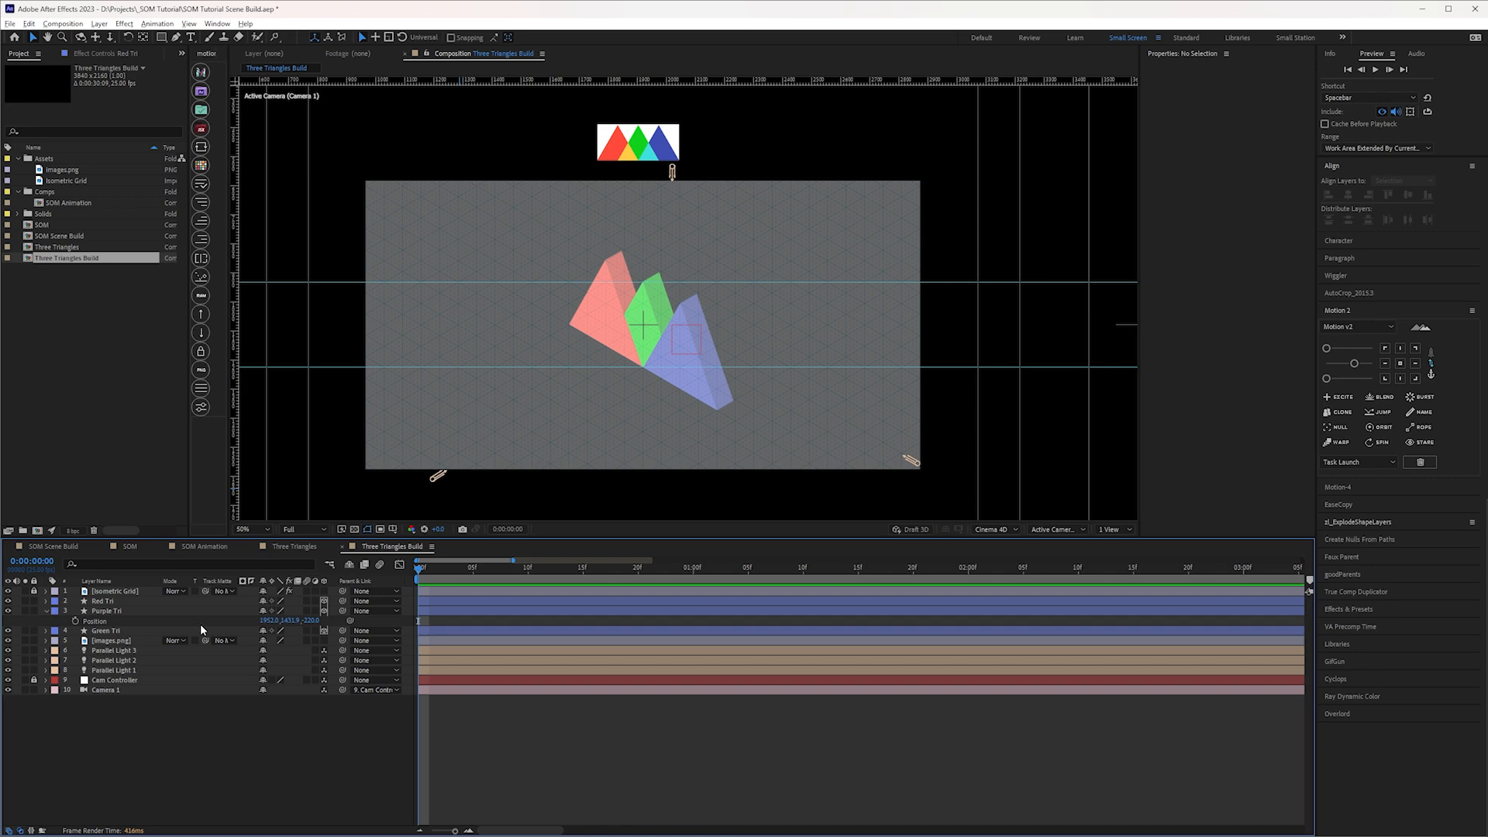
Duplicate Red Tri as Yellow Tri and set the copy's stroke color to the yellow sampled from the reference image.
{"action": "left_click", "coordinate": [107, 601]}
{"action": "key", "text": "ctrl+d"}
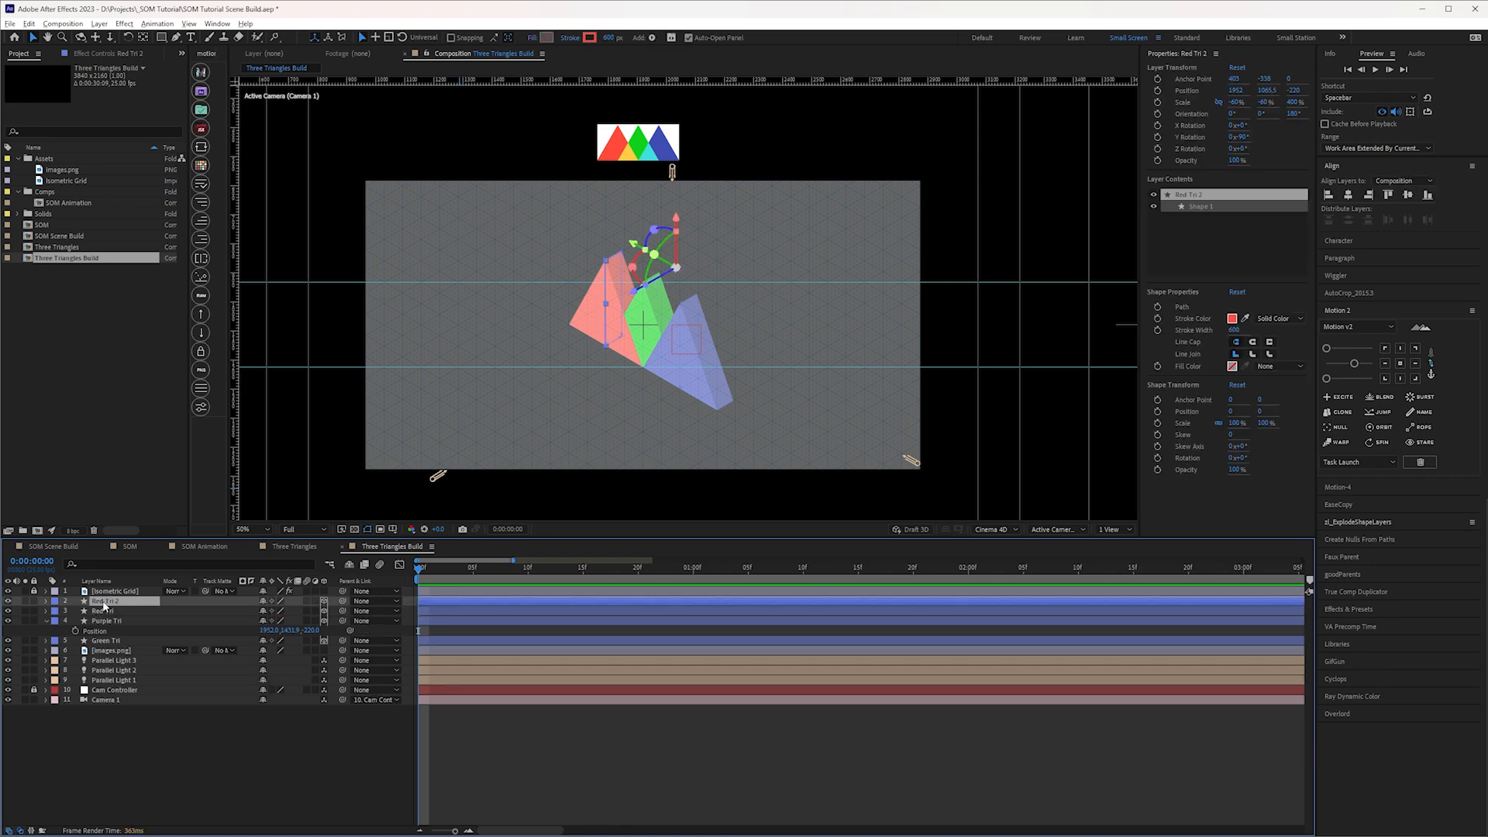
{"action": "type", "text": "Yel"}
{"action": "key", "text": "Return"}
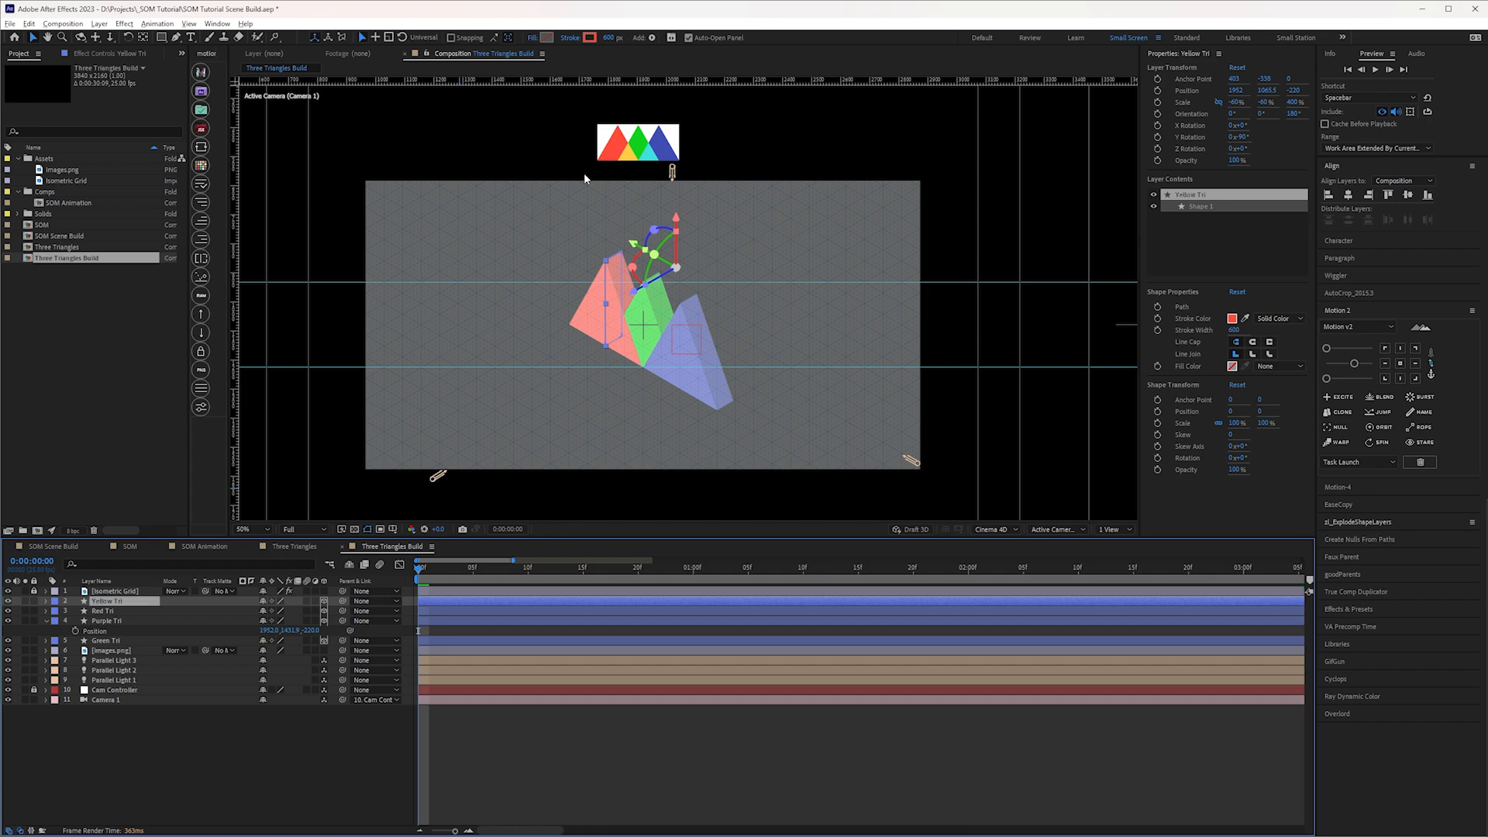
{"action": "left_click", "coordinate": [589, 37]}
{"action": "left_click", "coordinate": [488, 158]}
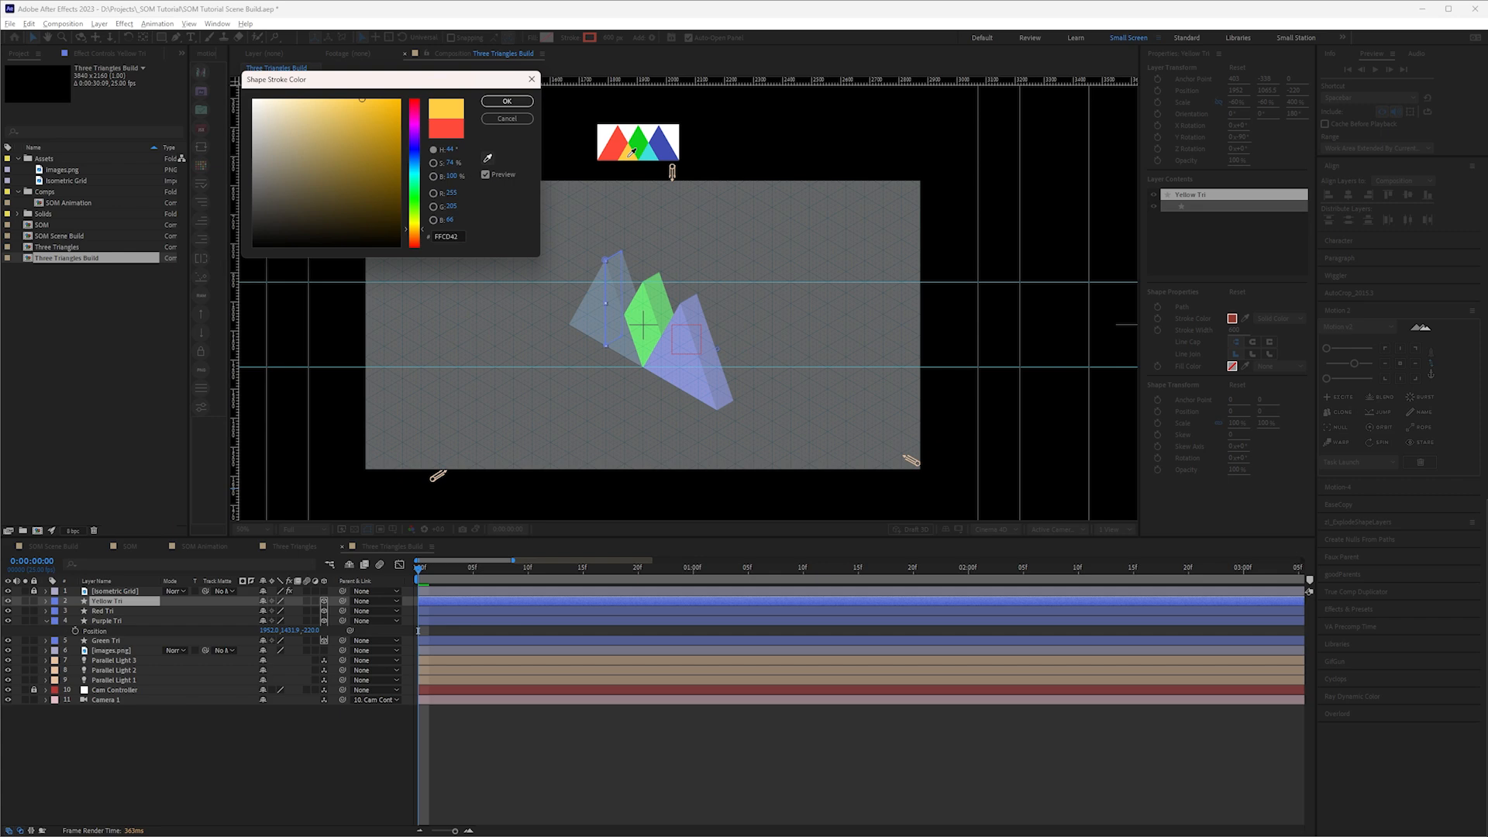
{"action": "left_click", "coordinate": [627, 153]}
{"action": "left_click", "coordinate": [514, 105]}
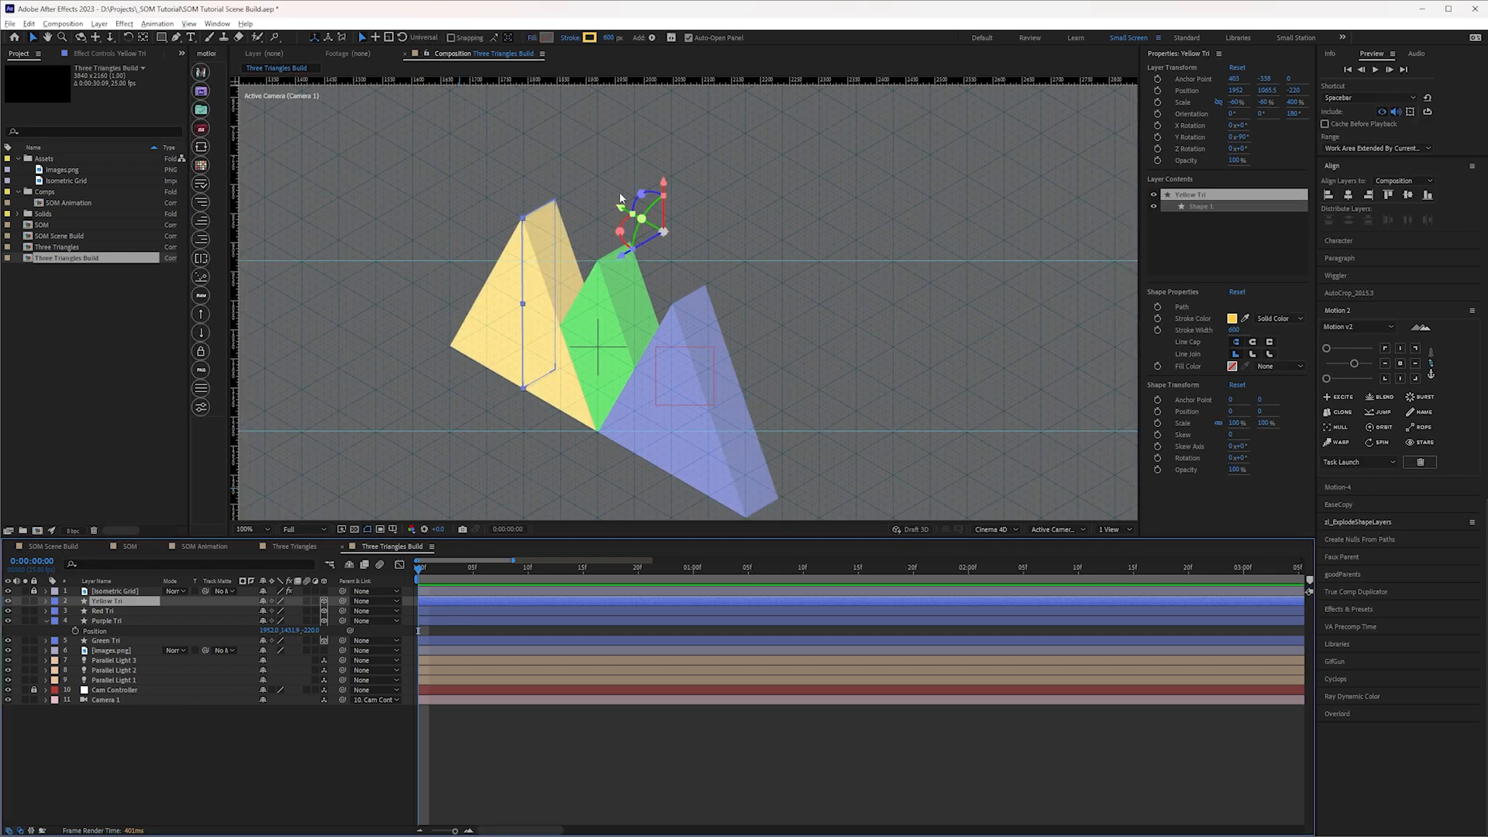
Move Yellow Tri along Y to about 1157 and halve it by keeping only its path's lower half and setting the stroke width to 300 px.
{"action": "left_click_drag", "start_coordinate": [625, 206], "coordinate": [665, 226]}
{"action": "key", "text": "g"}
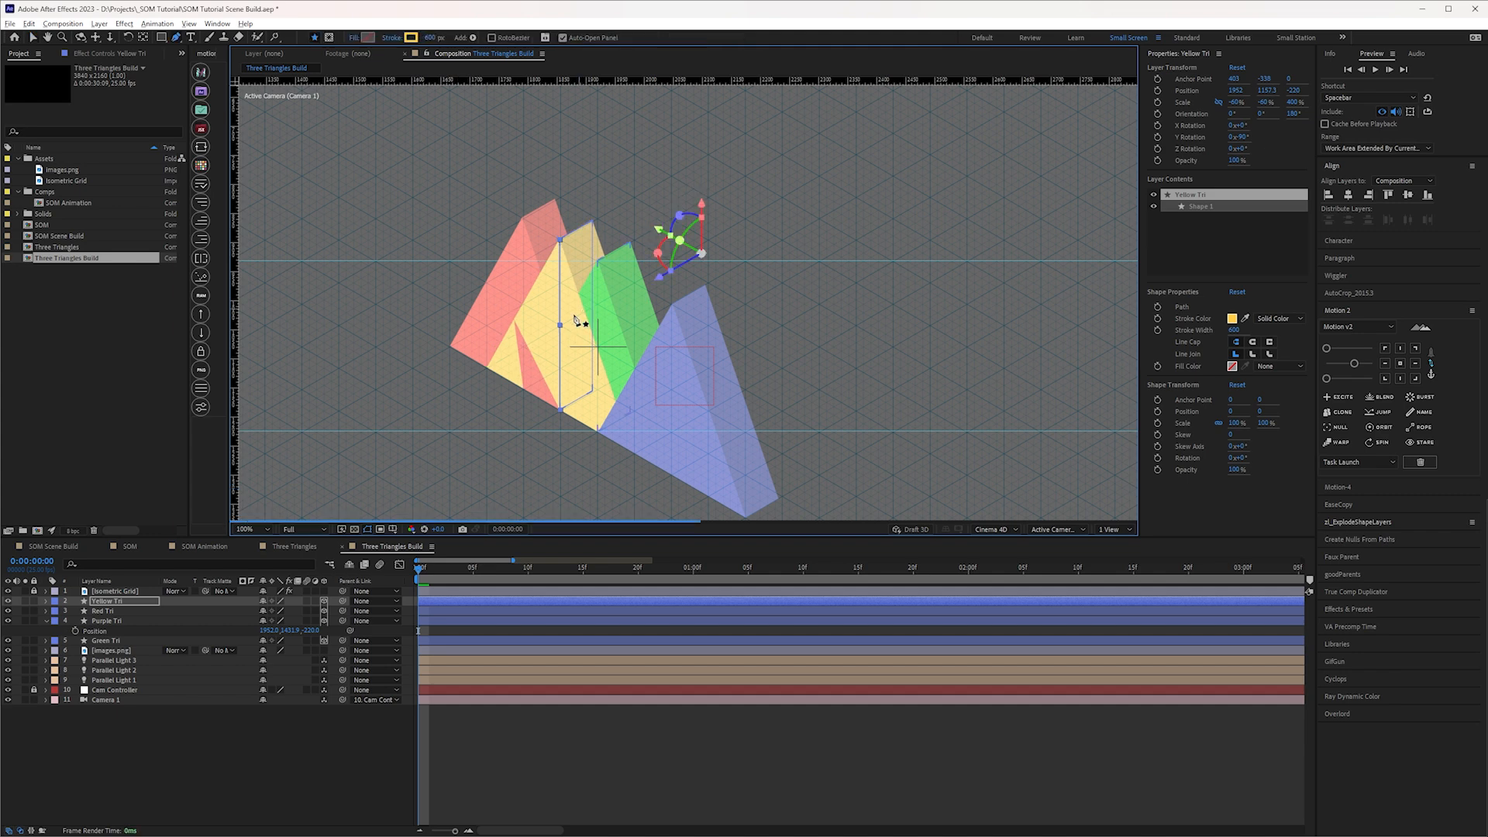
{"action": "left_click", "coordinate": [559, 326]}
{"action": "key", "text": "a"}
{"action": "key", "text": "v"}
{"action": "left_click", "coordinate": [559, 240]}
{"action": "key", "text": "Delete"}
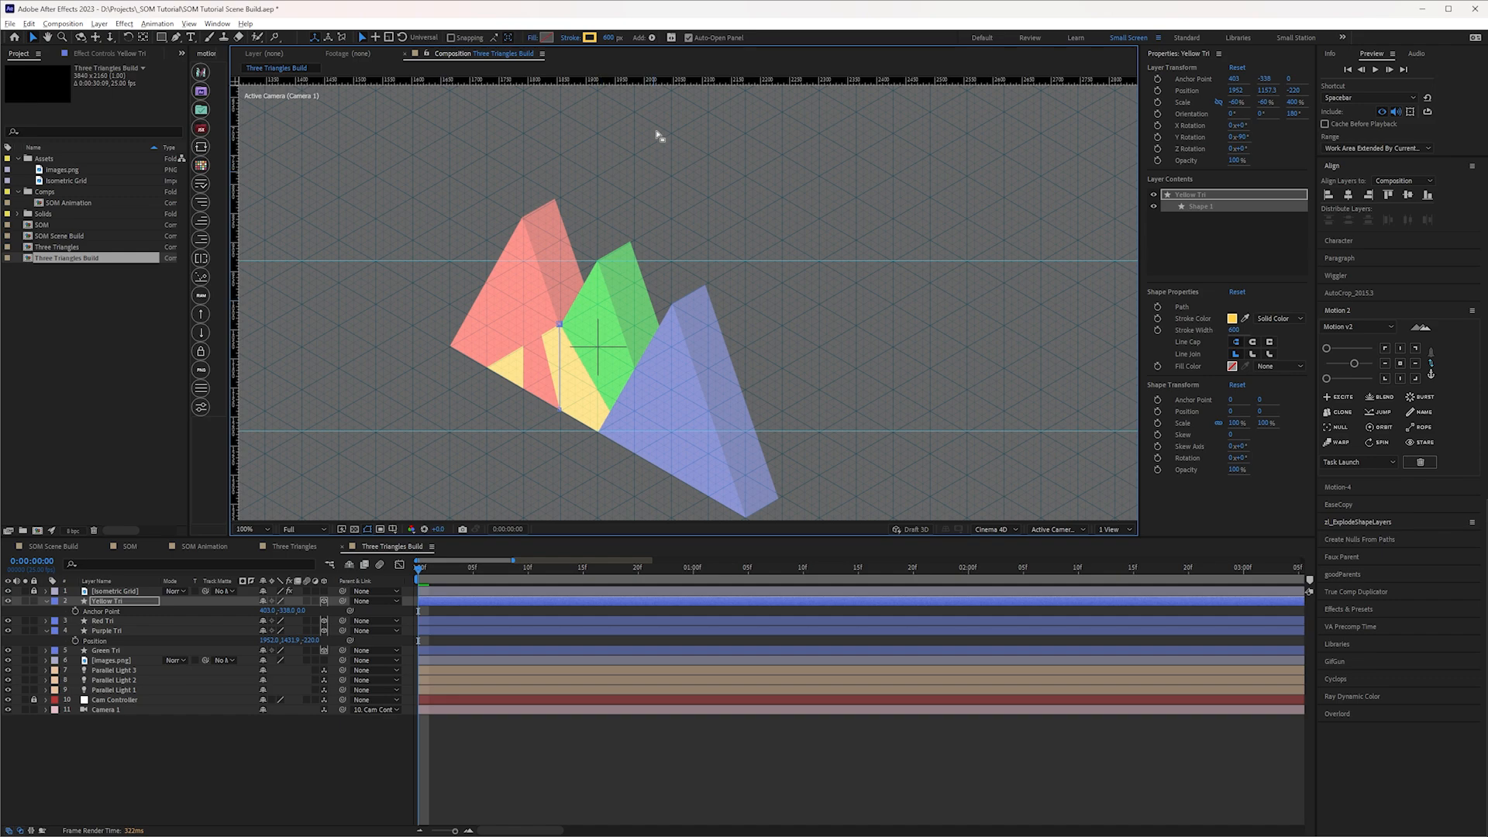
{"action": "left_click_drag", "start_coordinate": [606, 42], "coordinate": [605, 39]}
{"action": "key", "text": "period"}
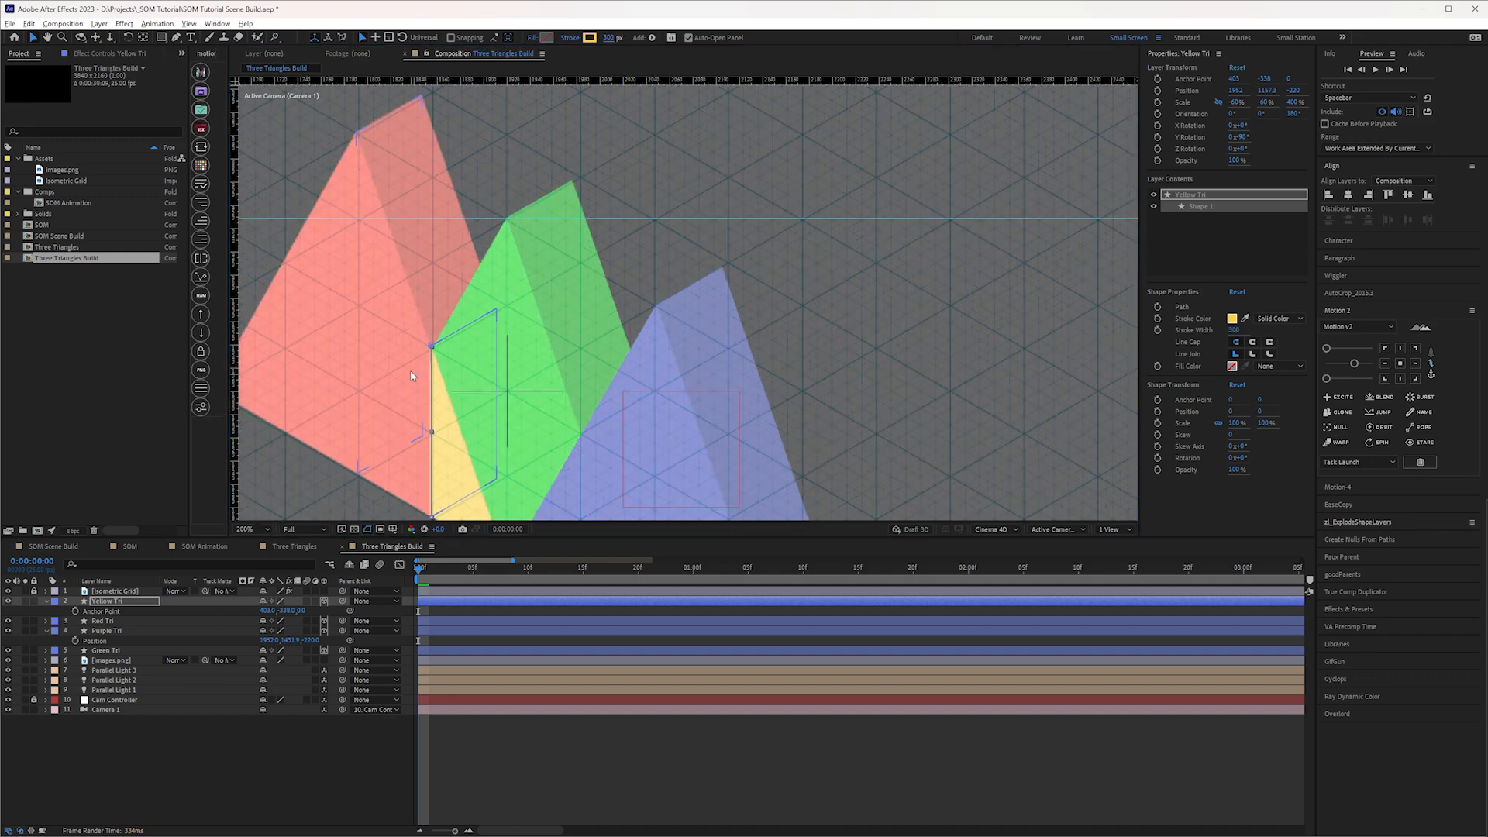
{"action": "left_click_drag", "start_coordinate": [430, 346], "coordinate": [431, 348]}
{"action": "left_click_drag", "start_coordinate": [432, 518], "coordinate": [467, 399]}
{"action": "scroll", "coordinate": [468, 399], "scroll_direction": "up", "scroll_amount": 1}
{"action": "key", "text": "ctrl+z"}
{"action": "key", "text": "ctrl+z"}
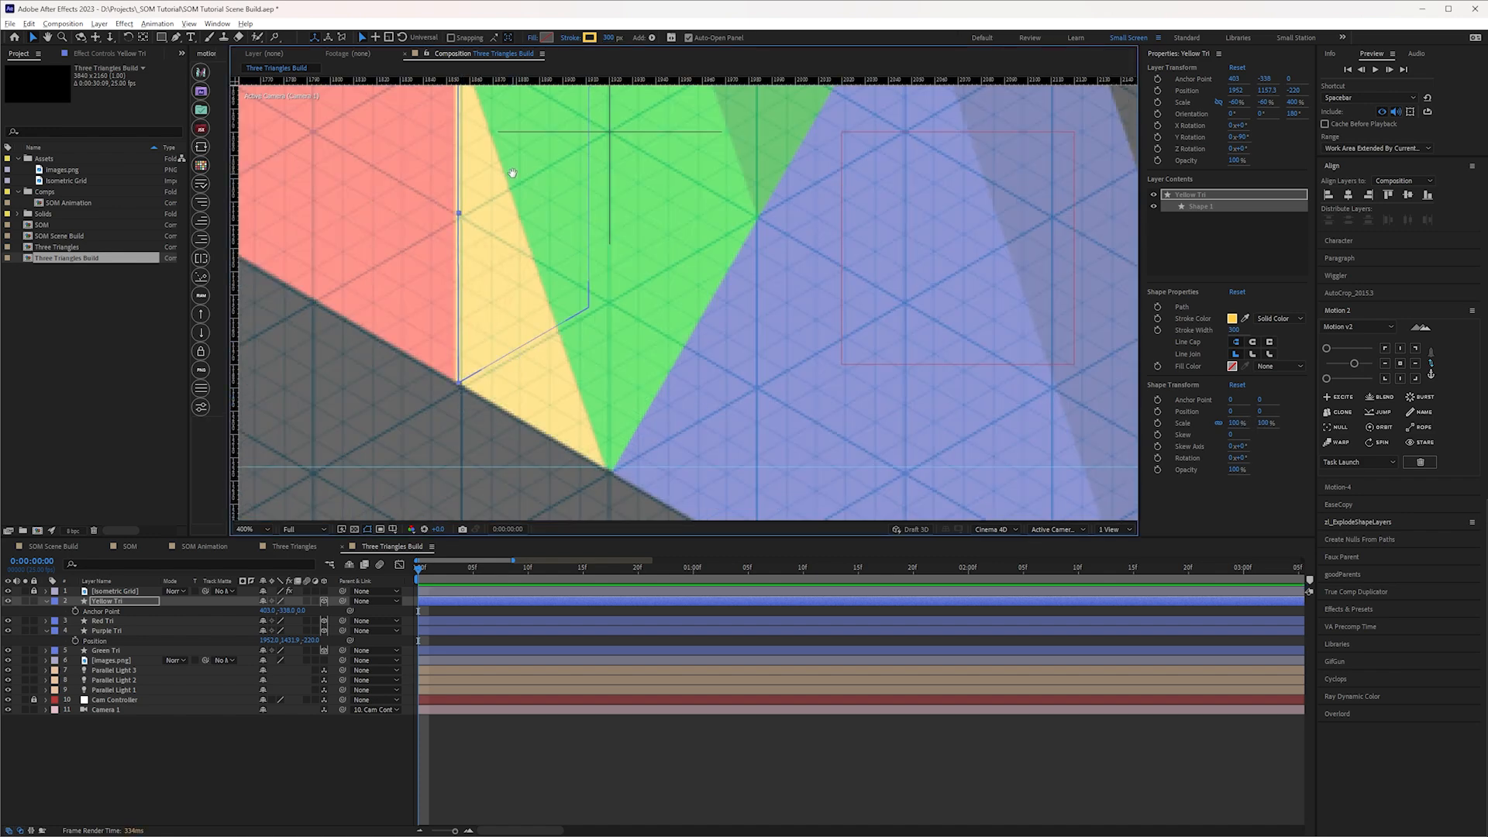
Reduce Yellow Tri's X position slightly to 1951.9 so it sits just in front of the red and green triangles.
{"action": "left_click_drag", "start_coordinate": [508, 169], "coordinate": [525, 431]}
{"action": "key", "text": "g"}
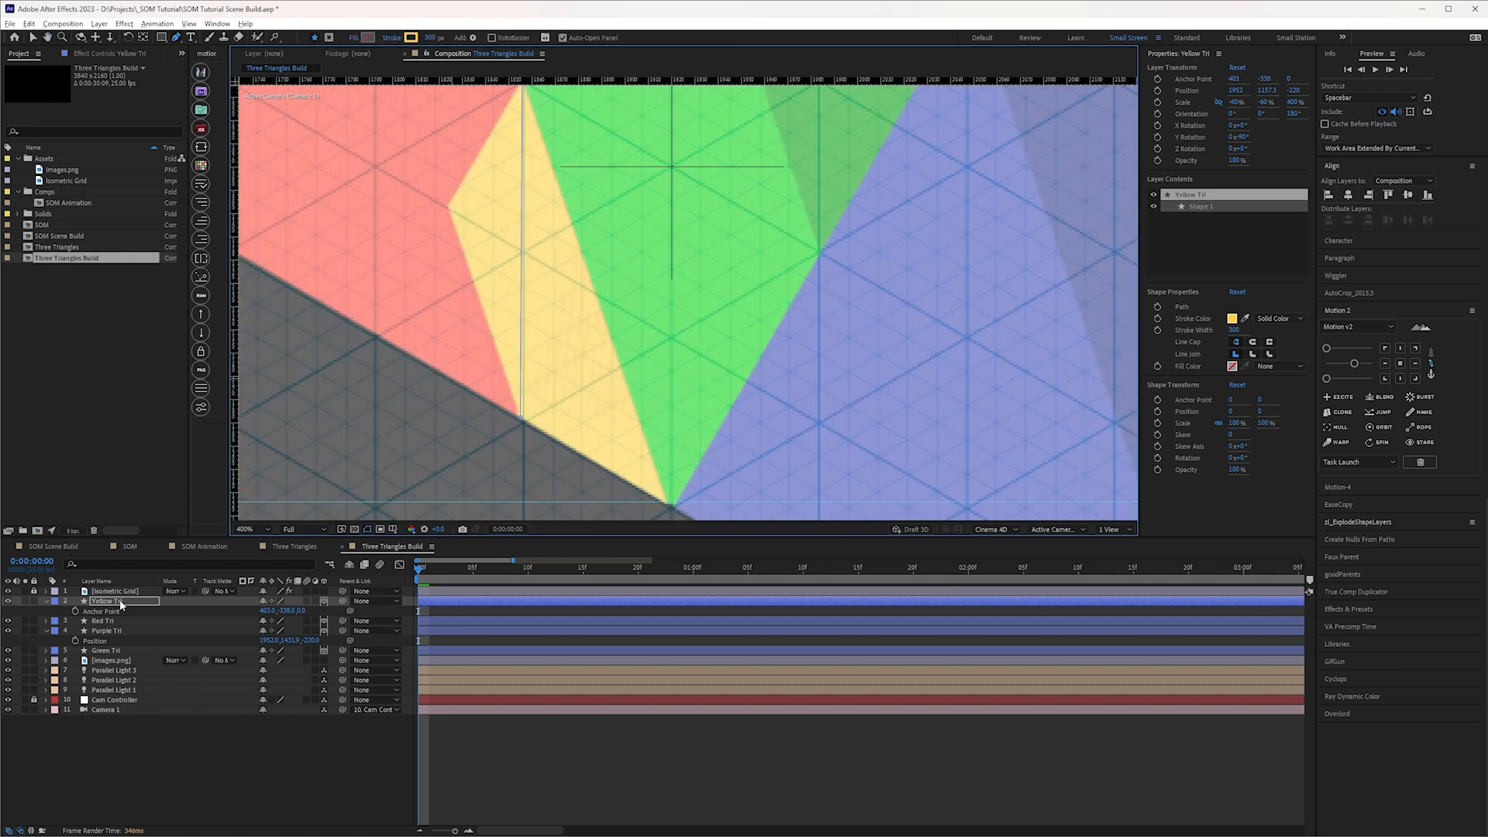
{"action": "left_click", "coordinate": [120, 599]}
{"action": "key", "text": "p"}
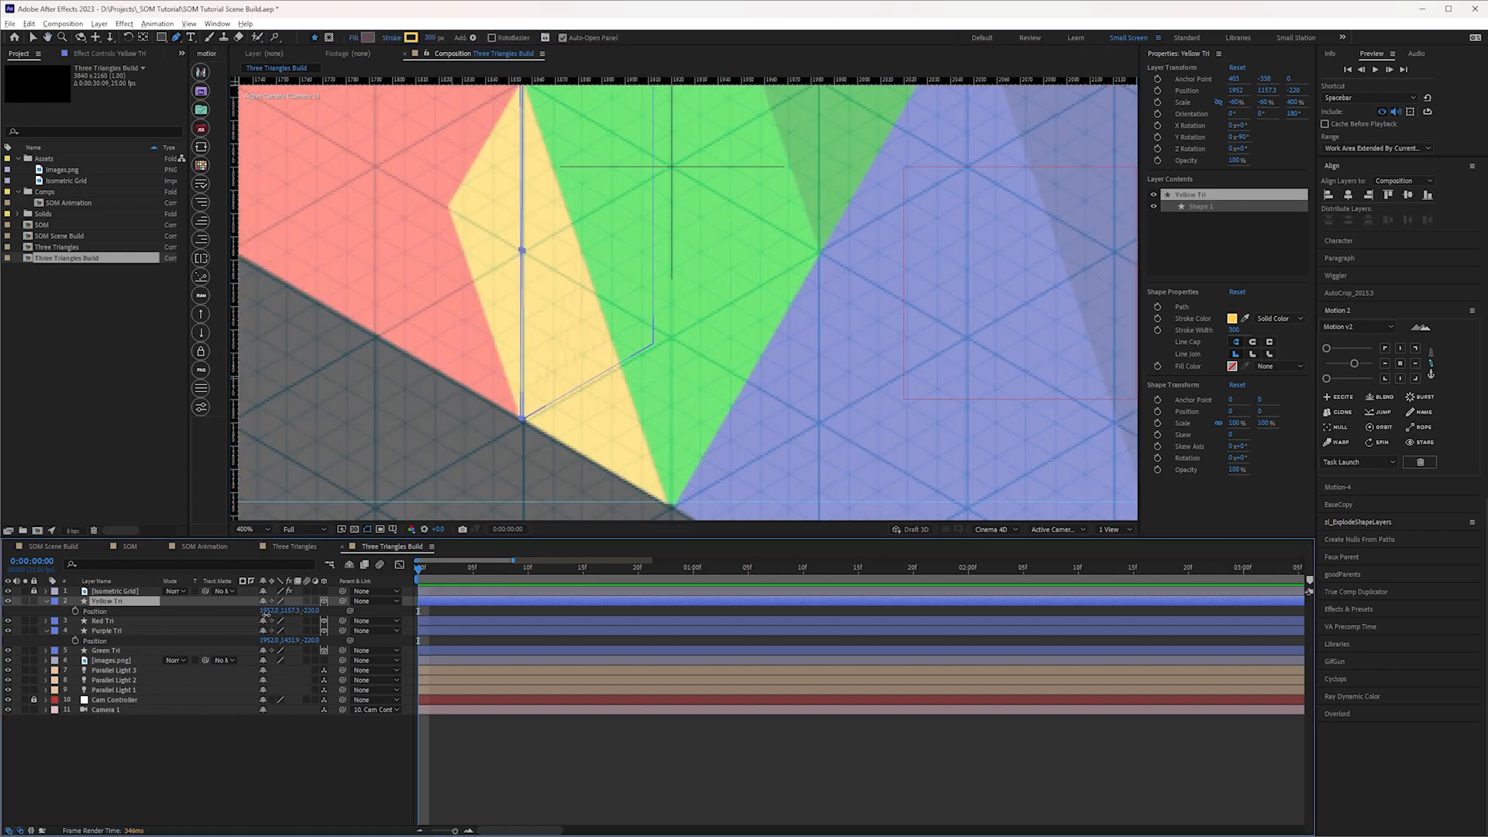
{"action": "left_click_drag", "start_coordinate": [265, 612], "coordinate": [265, 612]}
{"action": "key", "text": "comma"}
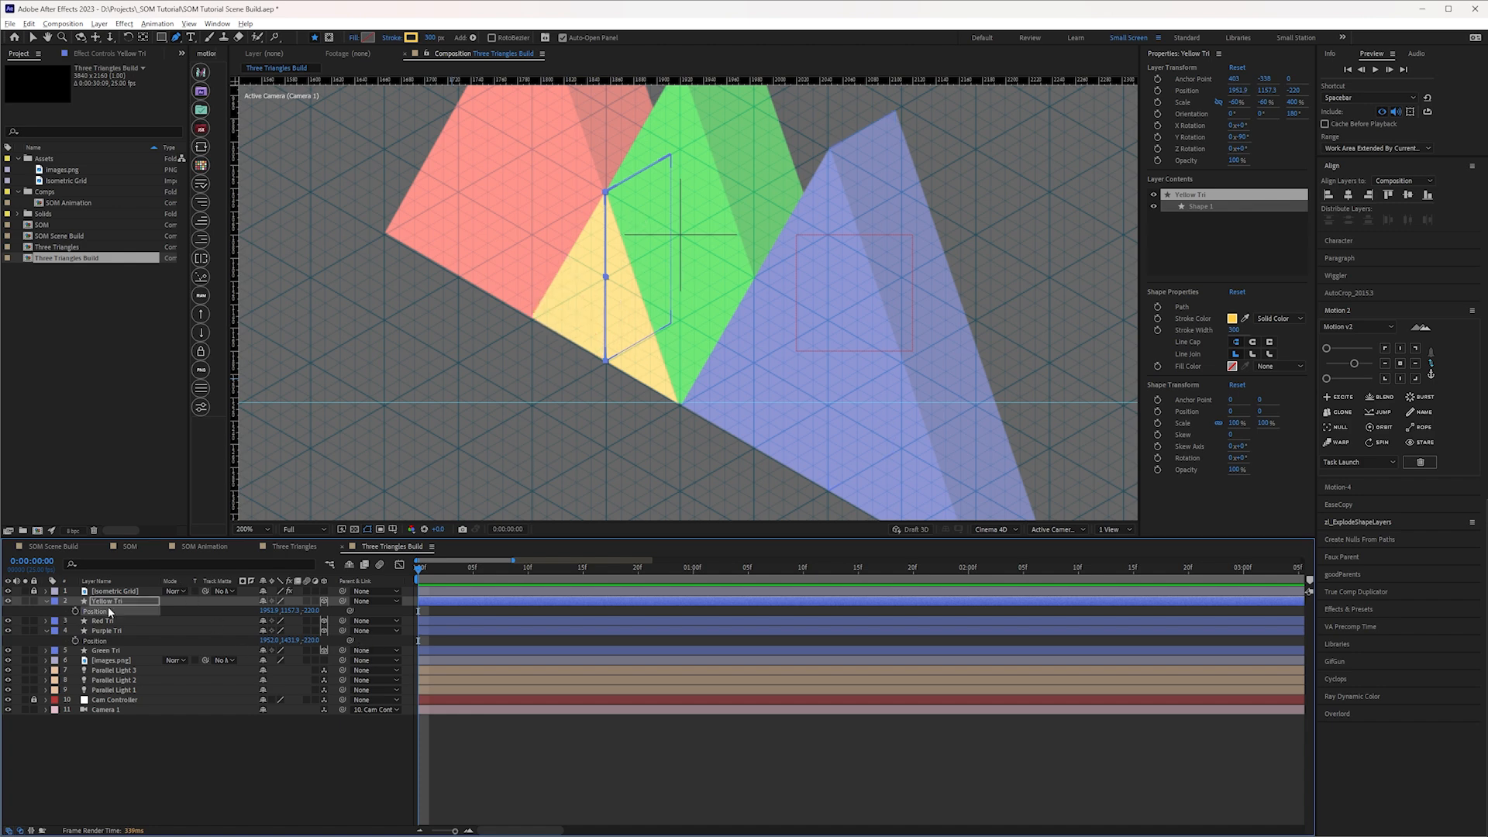
Duplicate Yellow Tri and move the copy along Y into the gap between the green and purple triangles.
{"action": "key", "text": "ctrl+d"}
{"action": "key", "text": "v"}
{"action": "key", "text": "comma"}
{"action": "key", "text": "comma"}
{"action": "key", "text": "comma"}
{"action": "key", "text": "comma"}
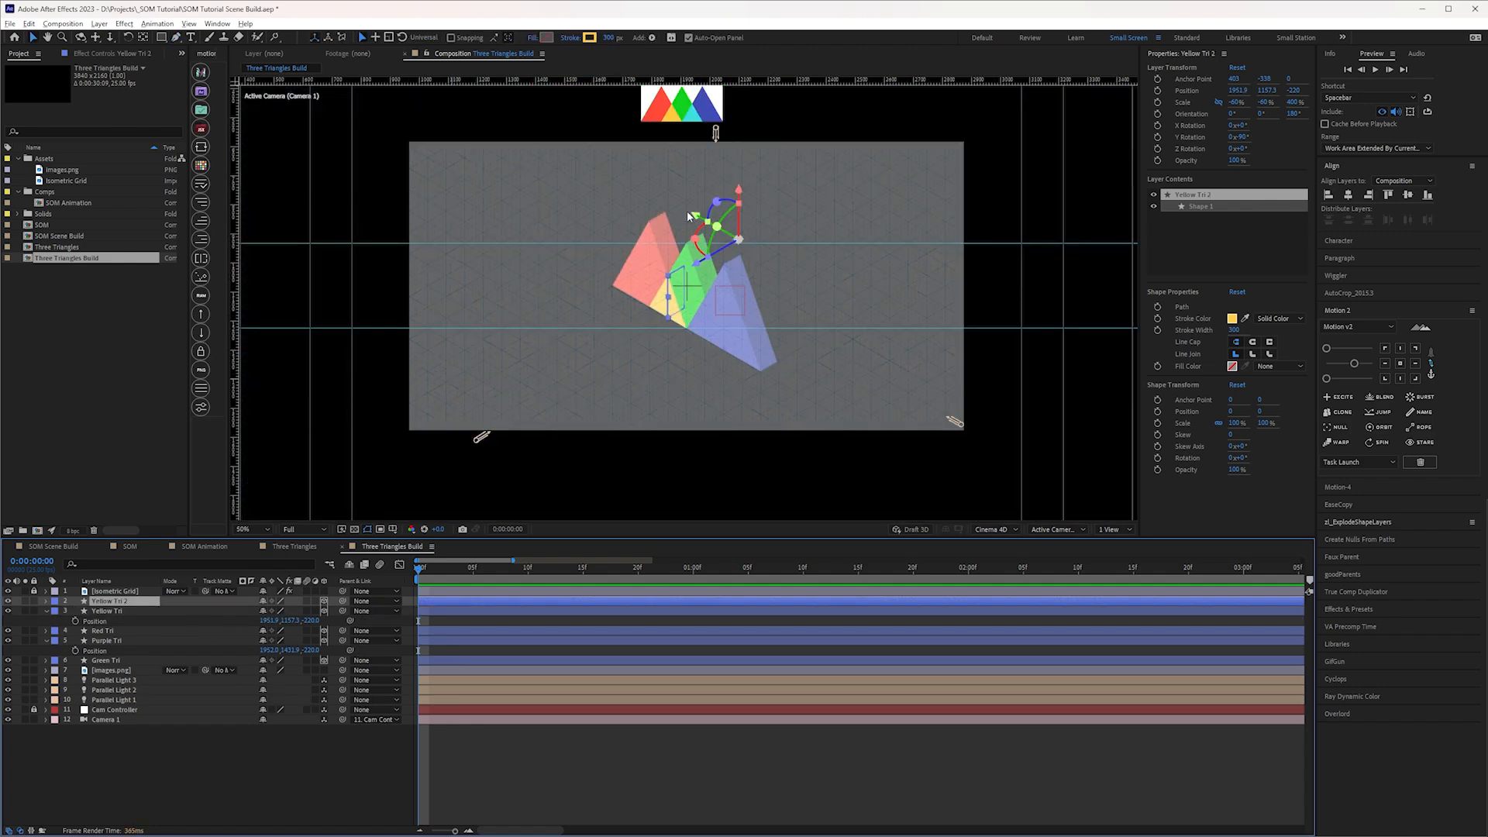
{"action": "left_click_drag", "start_coordinate": [703, 220], "coordinate": [735, 240]}
{"action": "key", "text": "period"}
{"action": "key", "text": "period"}
{"action": "left_click_drag", "start_coordinate": [998, 113], "coordinate": [1000, 114]}
{"action": "scroll", "coordinate": [733, 290], "scroll_direction": "down", "scroll_amount": 3}
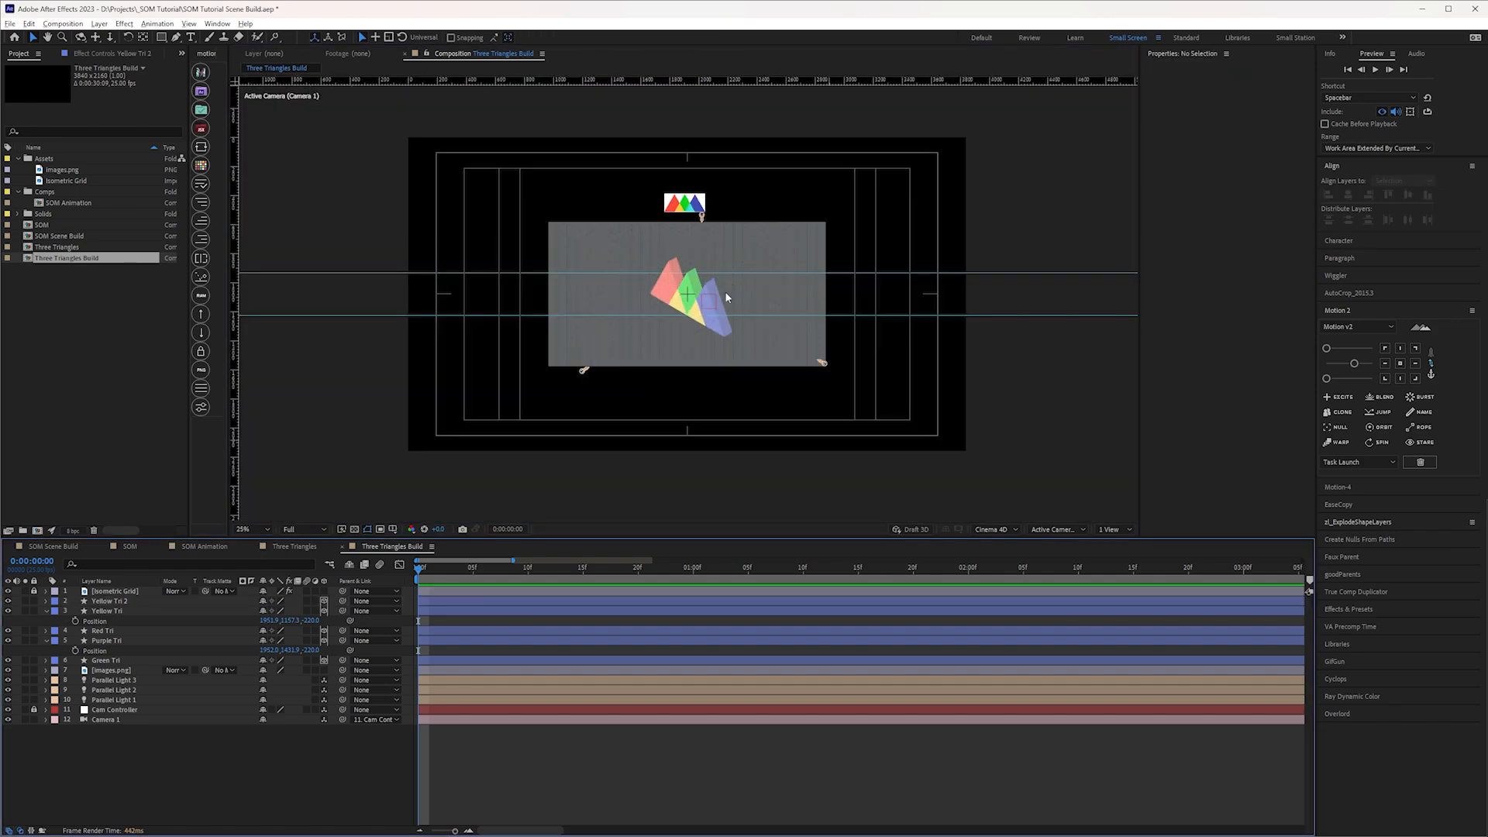
Rename the yellow duplicate Cyan Tri and set its stroke color to the cyan sampled from the reference image.
{"action": "left_click", "coordinate": [112, 602]}
{"action": "key", "text": "Return"}
{"action": "type", "text": "Cyan Tri"}
{"action": "key", "text": "Return"}
{"action": "left_click", "coordinate": [590, 38]}
{"action": "left_click", "coordinate": [488, 158]}
{"action": "left_click", "coordinate": [691, 209]}
{"action": "left_click", "coordinate": [507, 102]}
Hide the Isometric Grid and images.png reference layers.
{"action": "key", "text": "F2"}
{"action": "left_click", "coordinate": [8, 592]}
{"action": "key", "text": "period"}
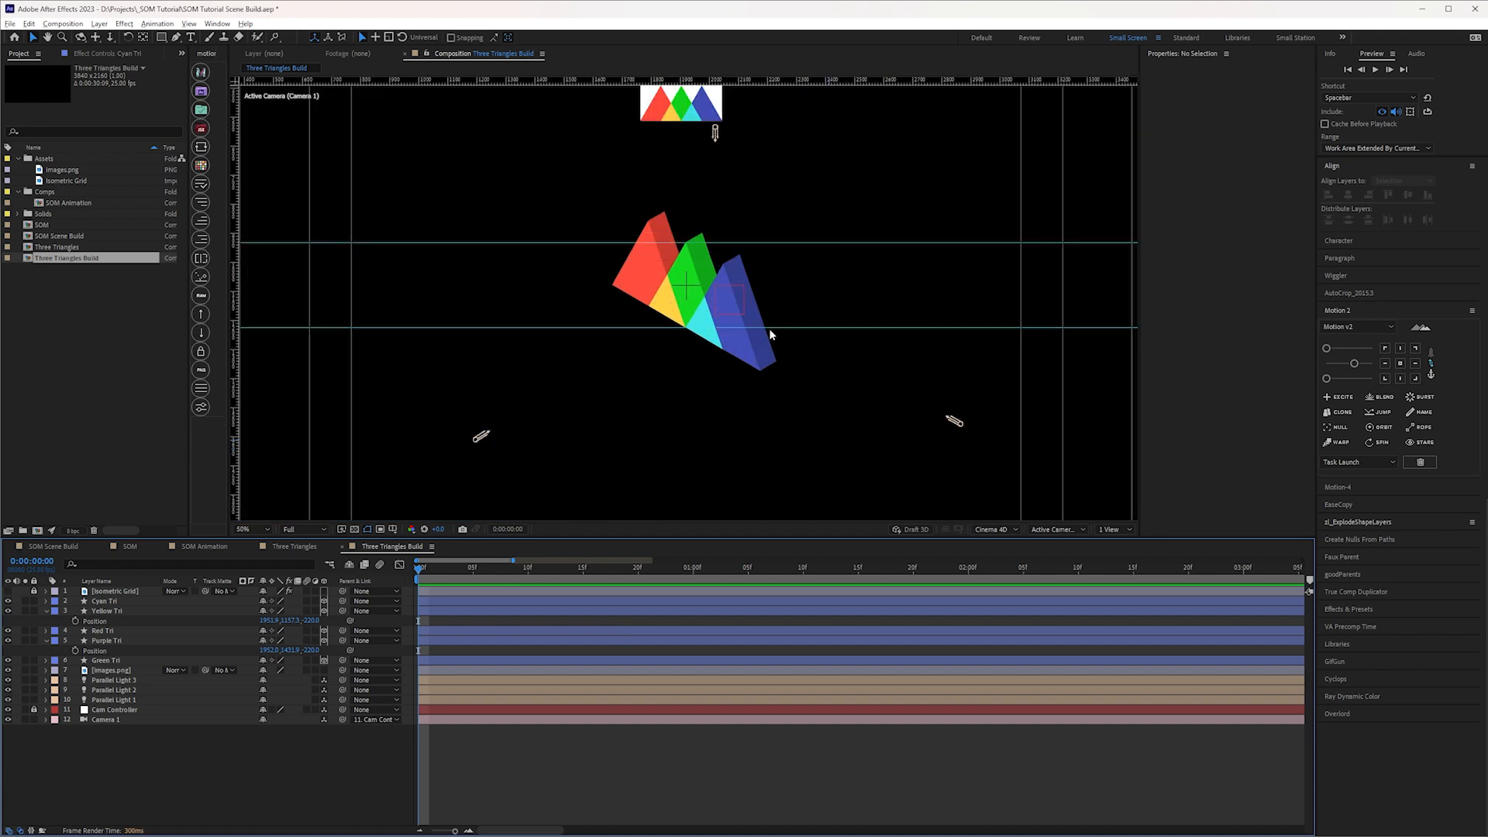
{"action": "key", "text": "comma"}
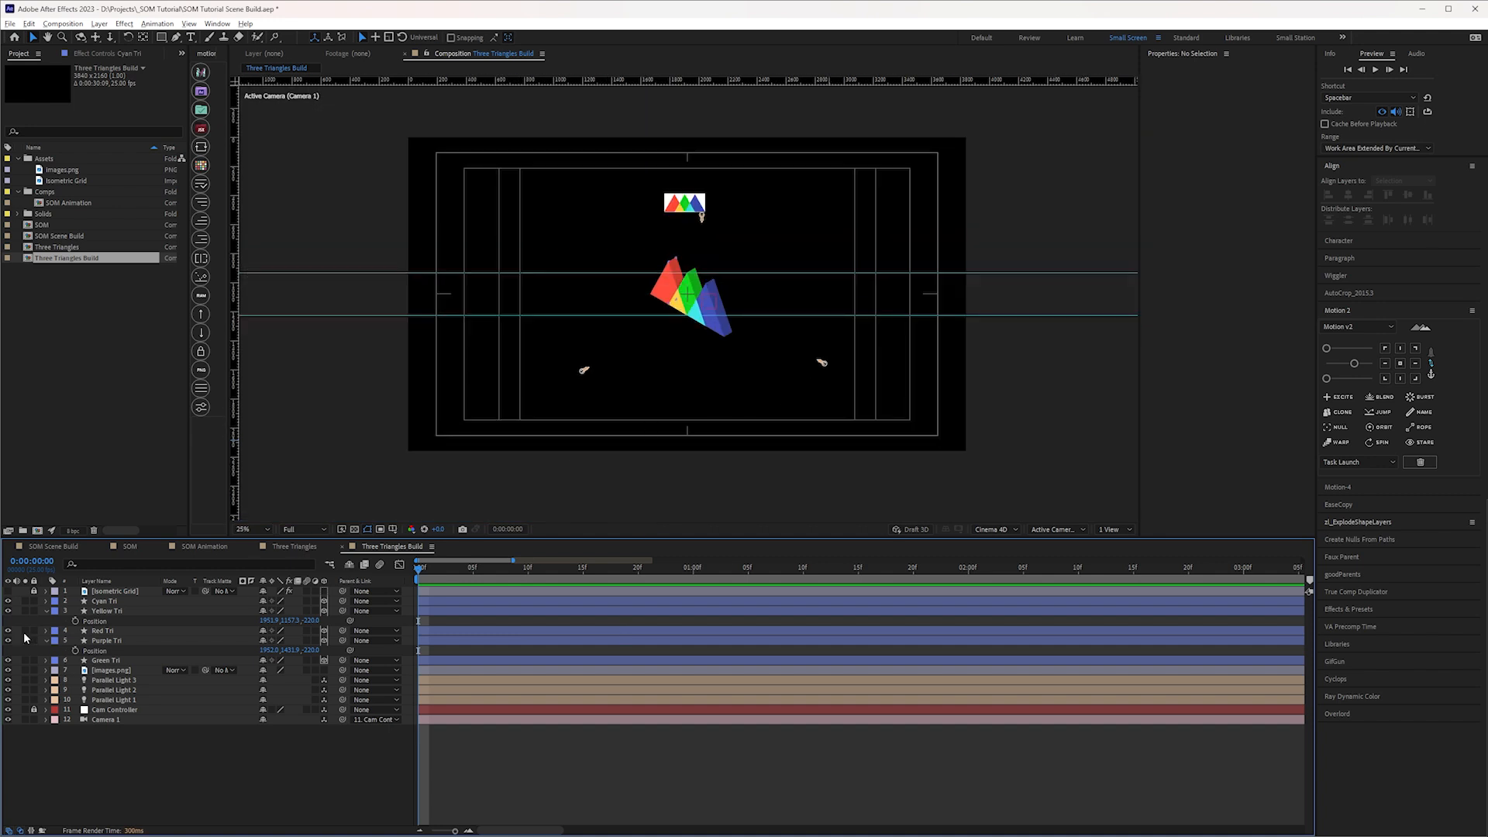
{"action": "left_click", "coordinate": [9, 671]}
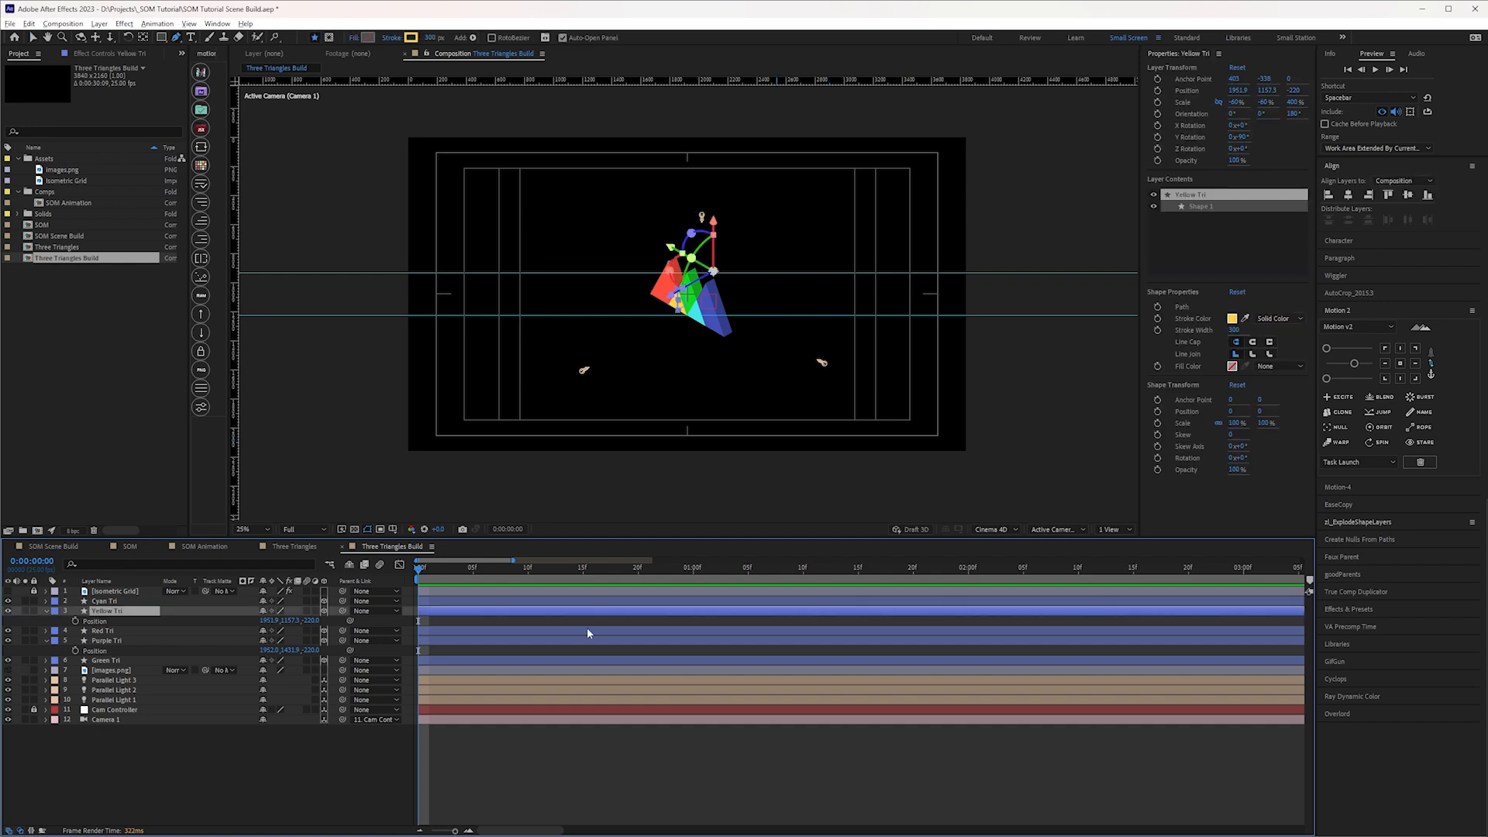
Animate Green Tri's Extrusion Depth from 600 at the first frame to 20 at frame 20.
{"action": "left_click", "coordinate": [107, 659]}
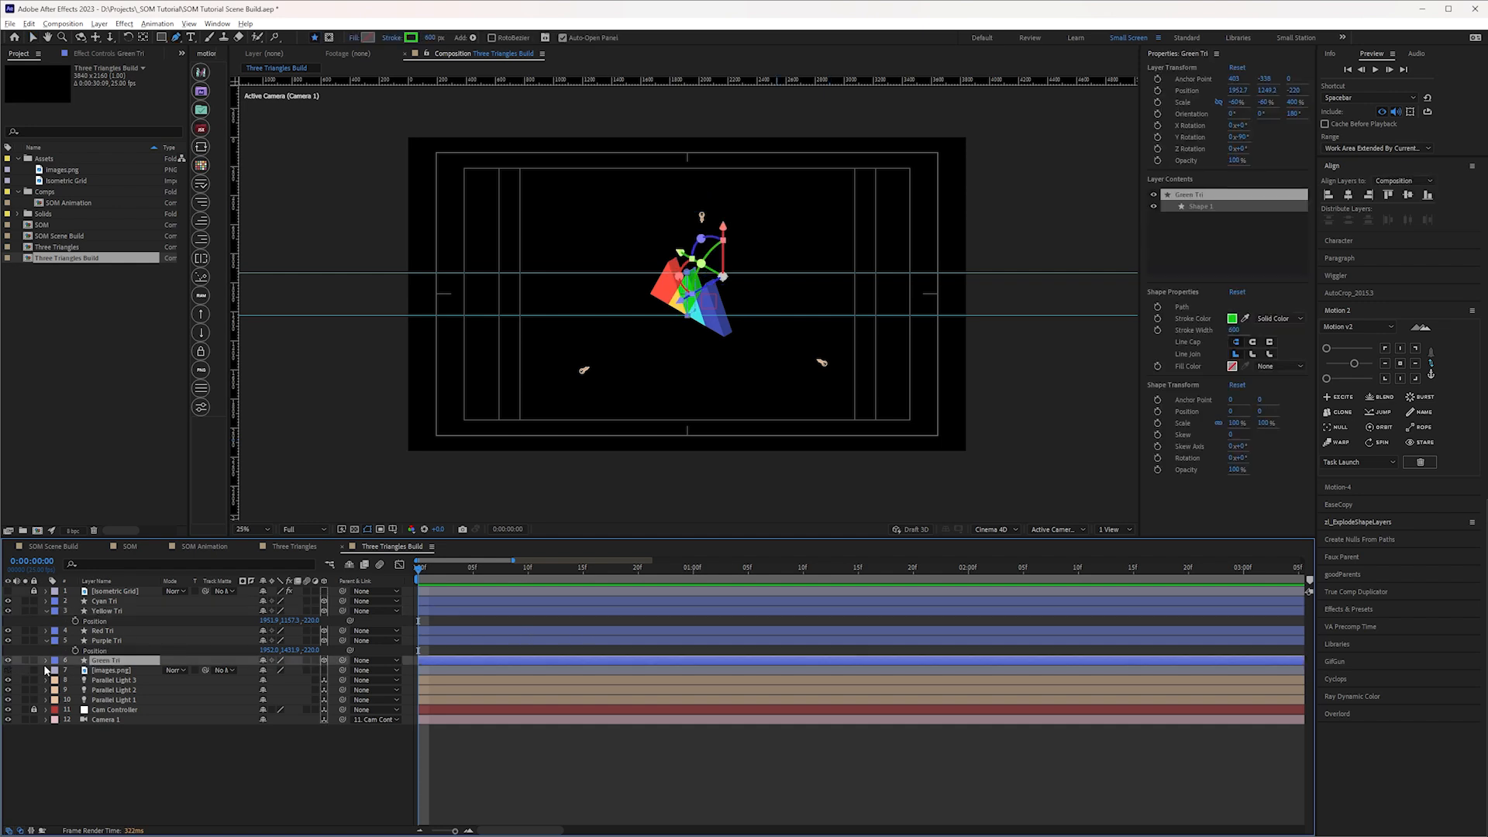
{"action": "left_click", "coordinate": [46, 660]}
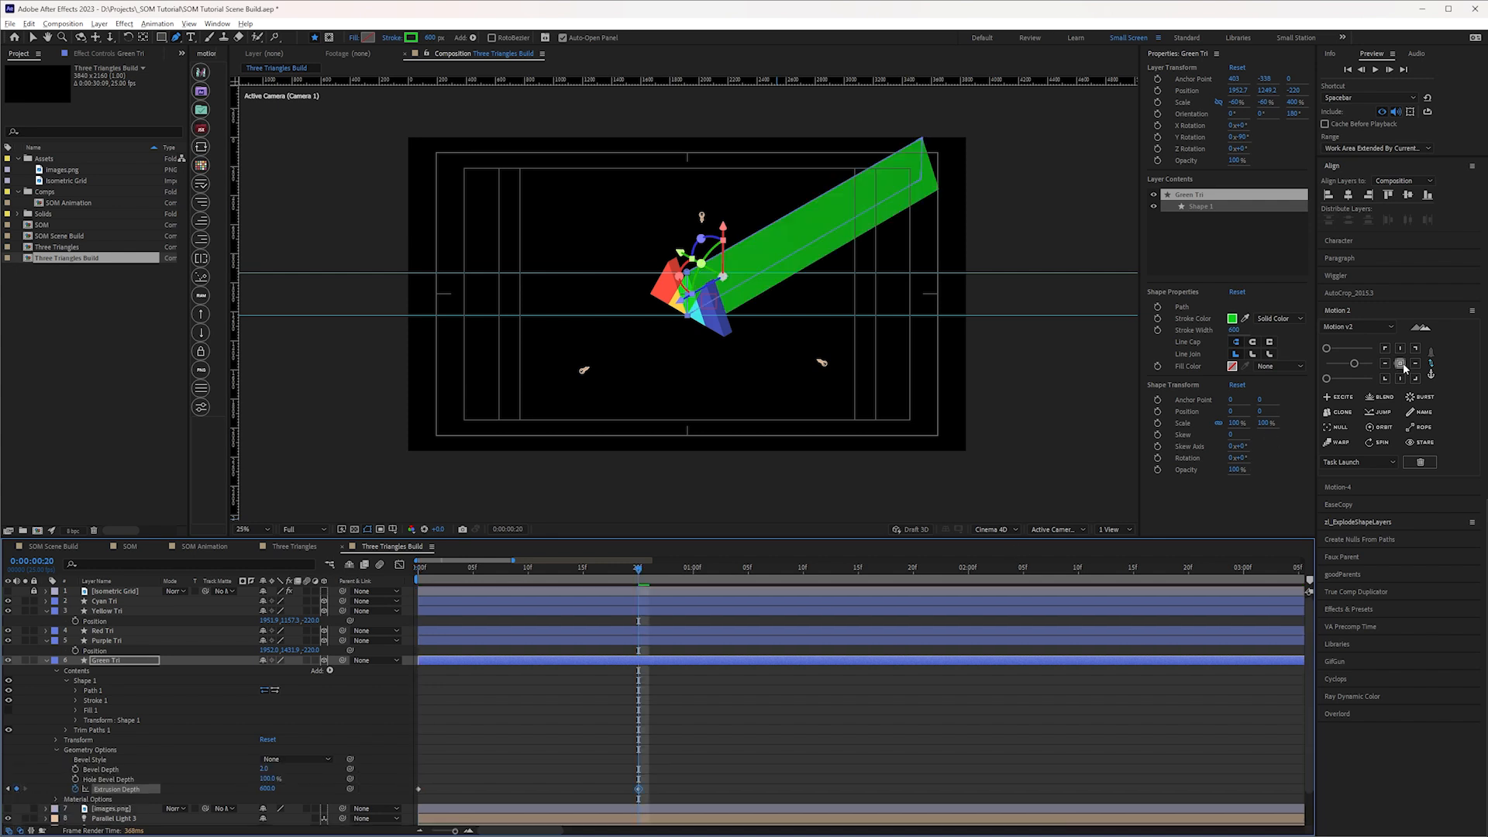
{"action": "left_click", "coordinate": [1399, 363]}
{"action": "left_click", "coordinate": [267, 789]}
{"action": "type", "text": "20"}
{"action": "key", "text": "Return"}
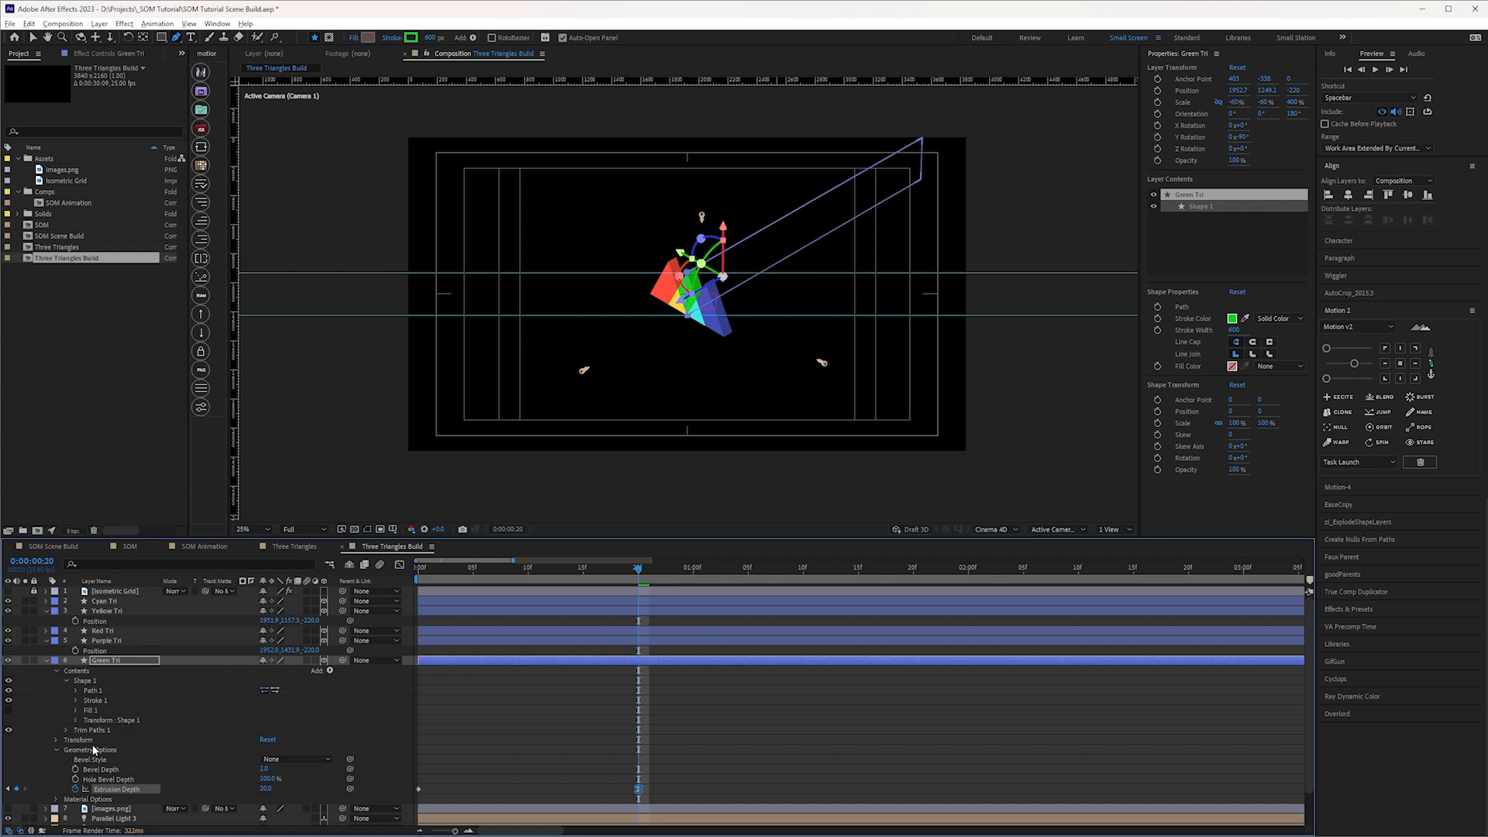
Animate Green Tri's Position along X from about 5363 at the first frame to its resting place at frame 20, and preview it.
{"action": "key", "text": "u"}
{"action": "key", "text": "u"}
{"action": "left_click_drag", "start_coordinate": [608, 568], "coordinate": [346, 584]}
{"action": "key", "text": "v"}
{"action": "left_click_drag", "start_coordinate": [682, 301], "coordinate": [1009, 302]}
{"action": "key", "text": "space"}
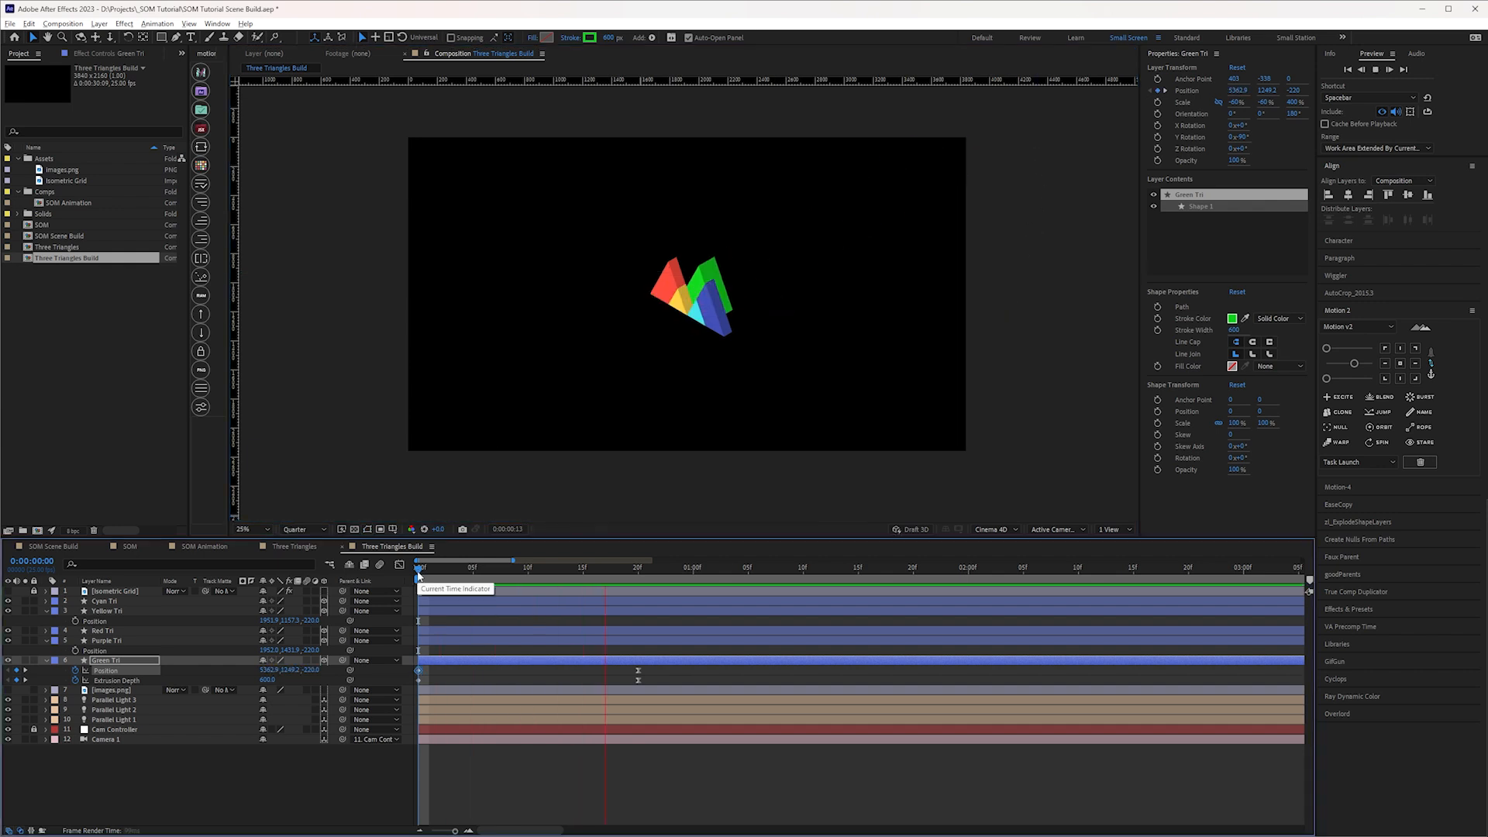
Ease Green Tri's first Extrusion Depth keyframe with Motion 2 and preview the animation.
{"action": "left_click", "coordinate": [419, 679]}
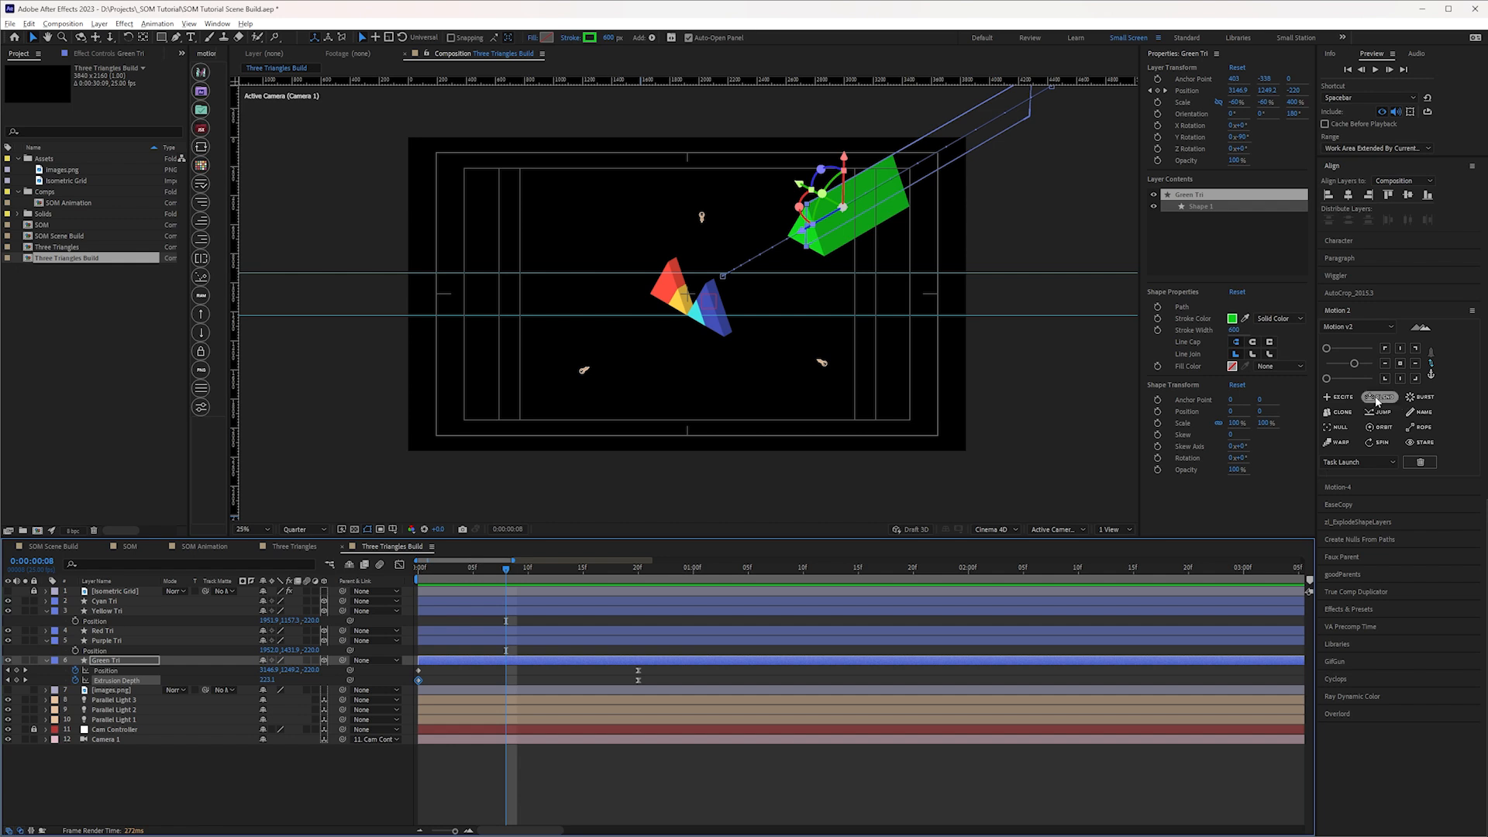
{"action": "left_click", "coordinate": [1355, 365]}
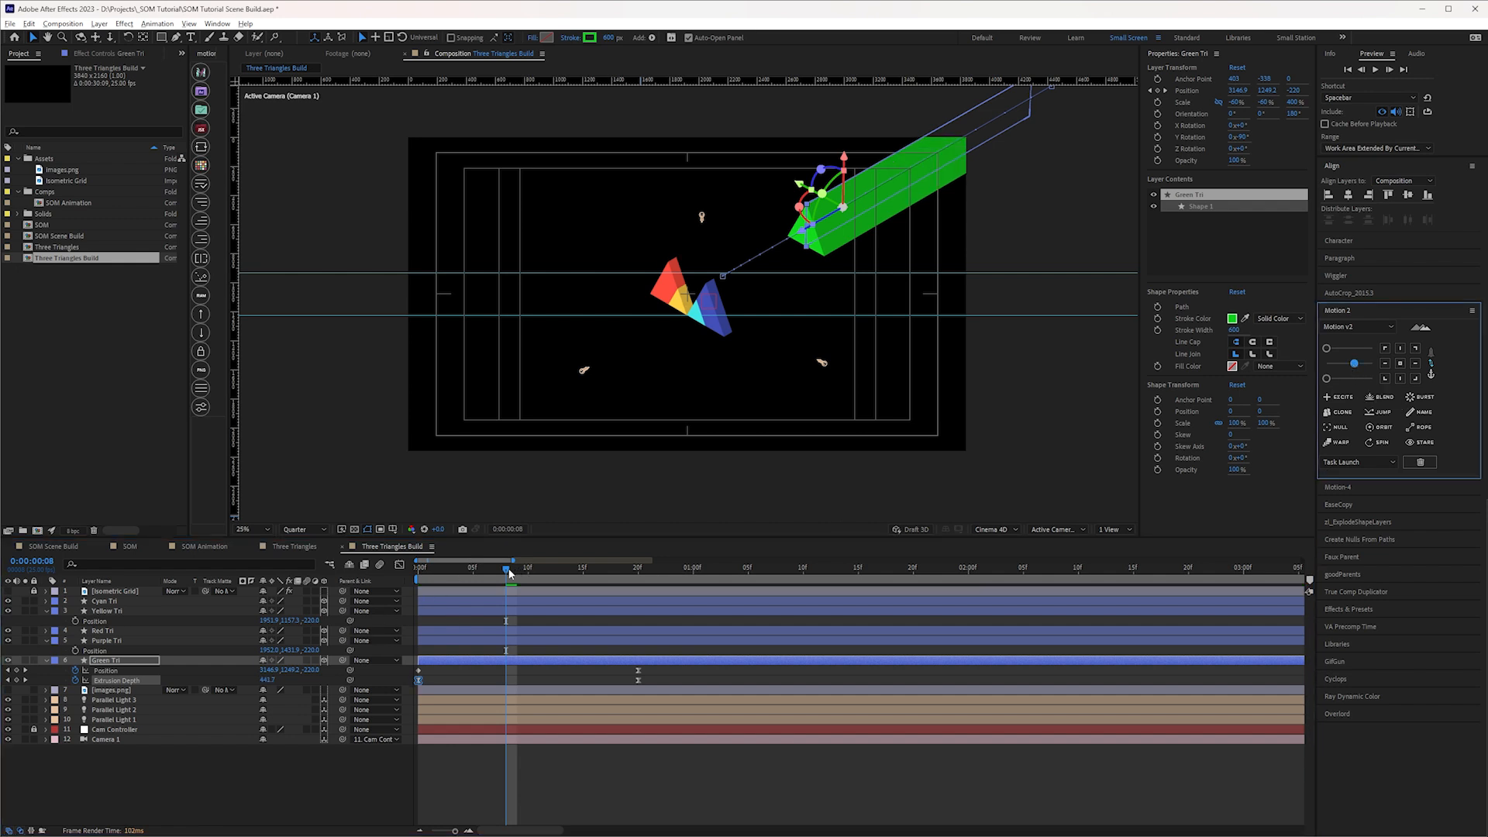
{"action": "key", "text": "space"}
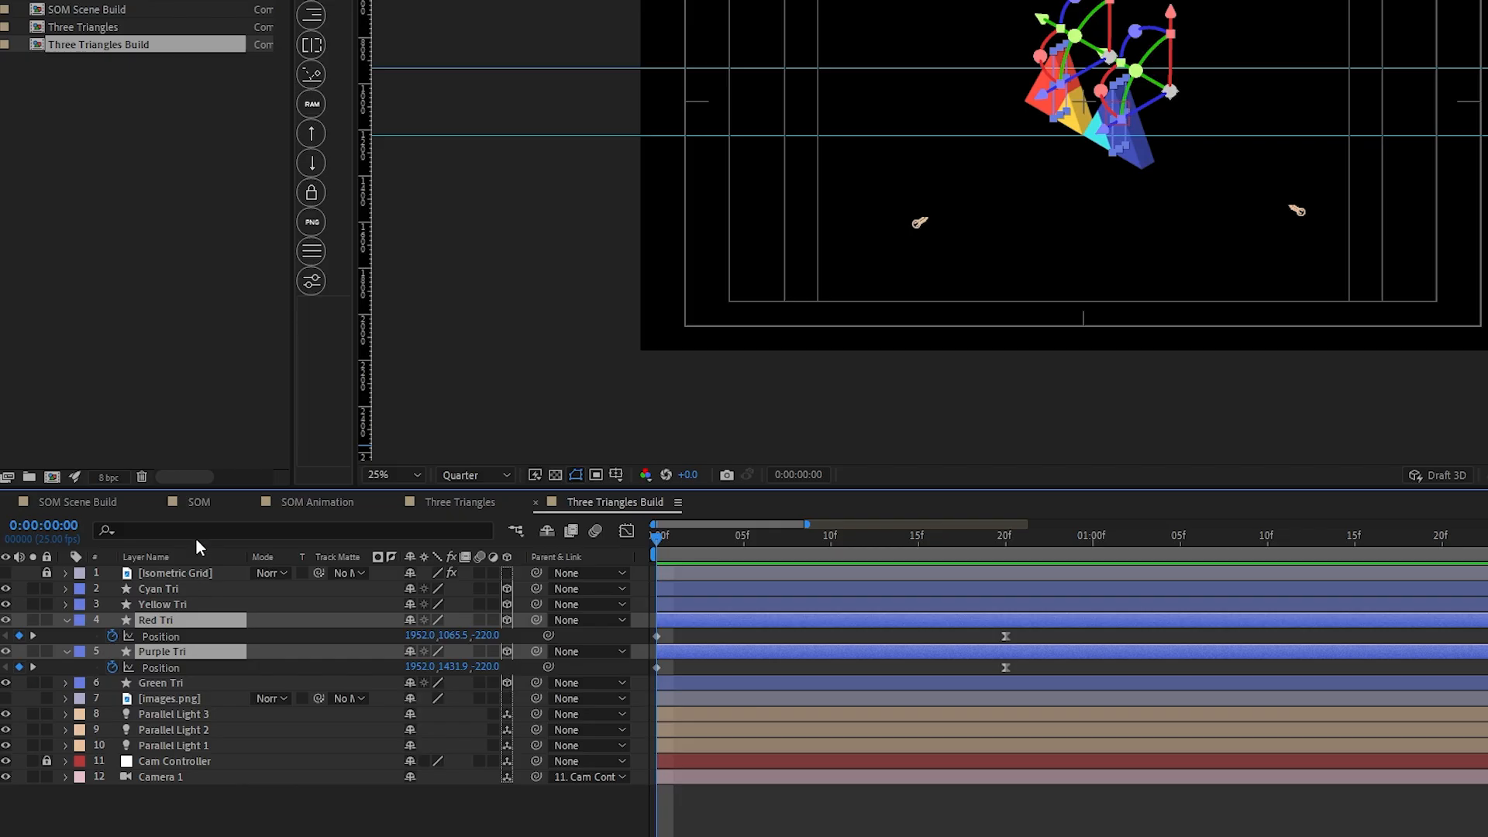
Keyframe the Path of Red Tri and Purple Tri at the first frame and frame 20, easing the frame 20 keyframes.
{"action": "left_click", "coordinate": [128, 564]}
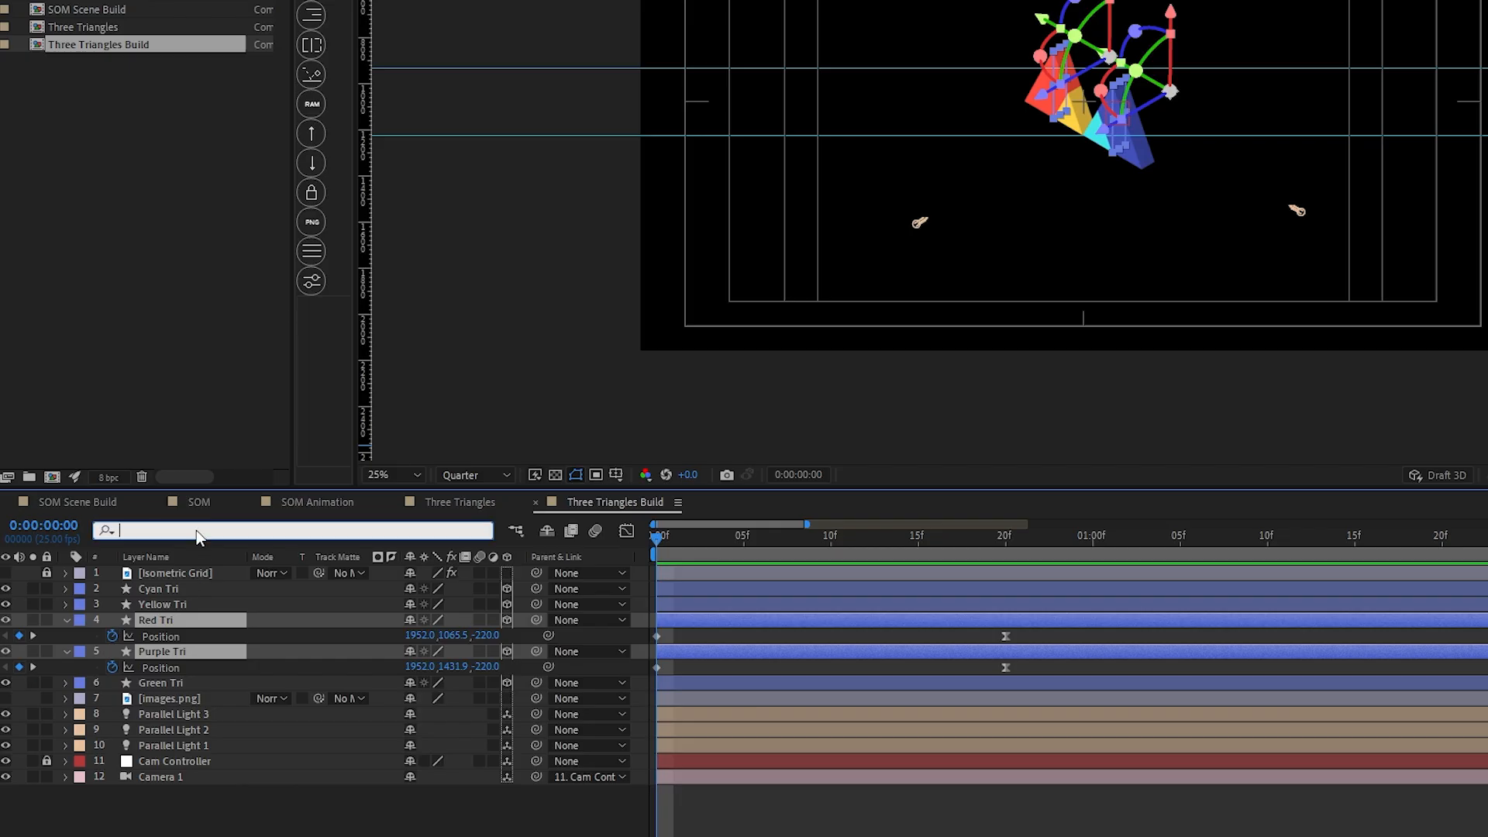
{"action": "type", "text": "path"}
{"action": "left_click", "coordinate": [144, 684]}
{"action": "left_click", "coordinate": [143, 777]}
{"action": "key", "text": "u"}
{"action": "key", "text": "k"}
{"action": "left_click", "coordinate": [19, 636]}
{"action": "left_click", "coordinate": [19, 683]}
{"action": "left_click_drag", "start_coordinate": [1022, 630], "coordinate": [992, 702]}
{"action": "key", "text": "F9"}
At the first frame, stretch Red Tri and Purple Tri into tall spikes by raising the top point of each path.
{"action": "left_click_drag", "start_coordinate": [969, 542], "coordinate": [388, 603]}
{"action": "left_click", "coordinate": [482, 622]}
{"action": "key", "text": "g"}
{"action": "left_click_drag", "start_coordinate": [672, 265], "coordinate": [685, 94]}
{"action": "left_click", "coordinate": [488, 648]}
{"action": "key", "text": "comma"}
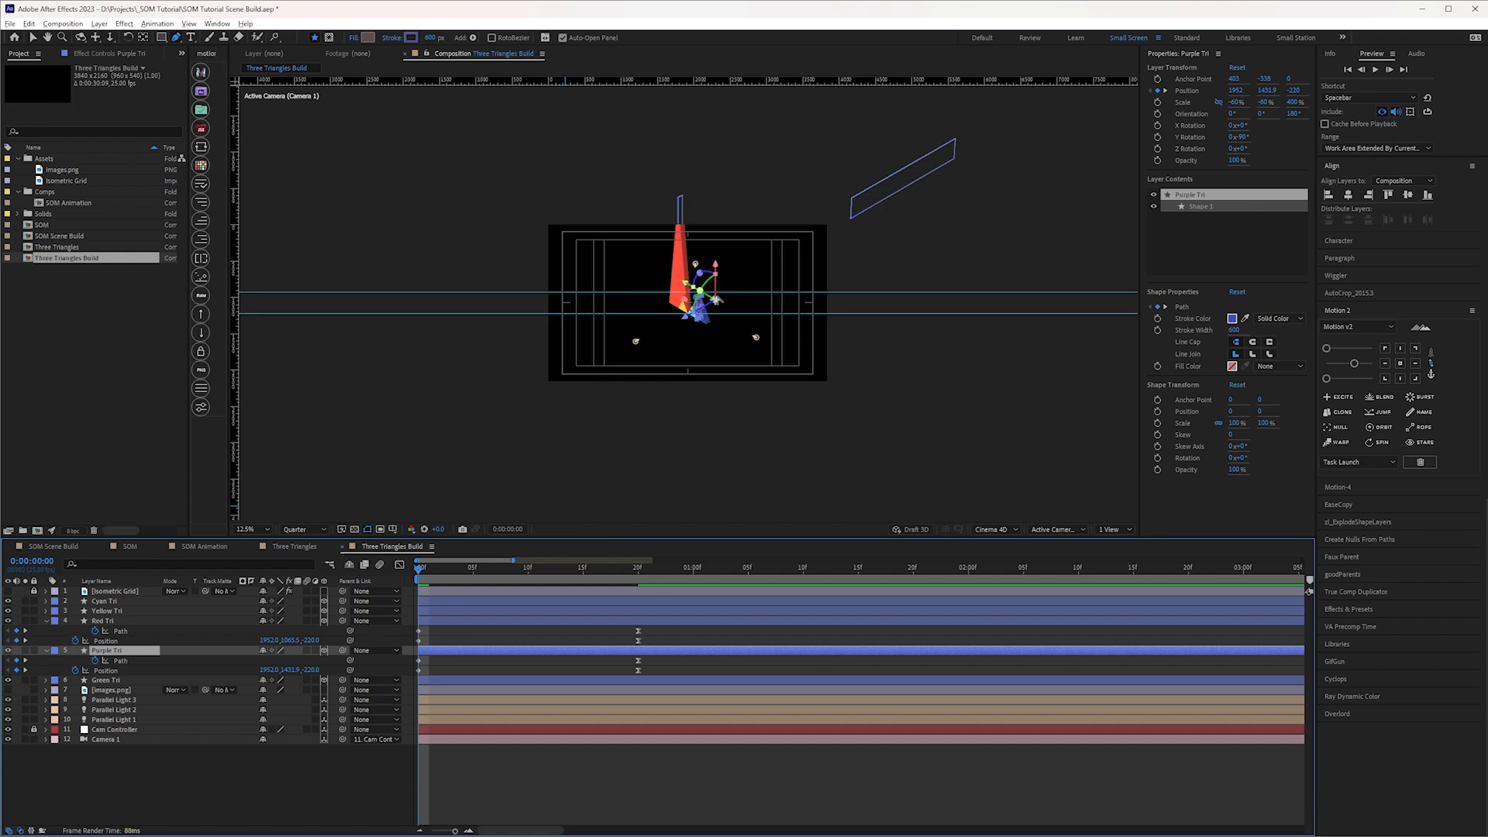
{"action": "left_click_drag", "start_coordinate": [696, 304], "coordinate": [701, 208]}
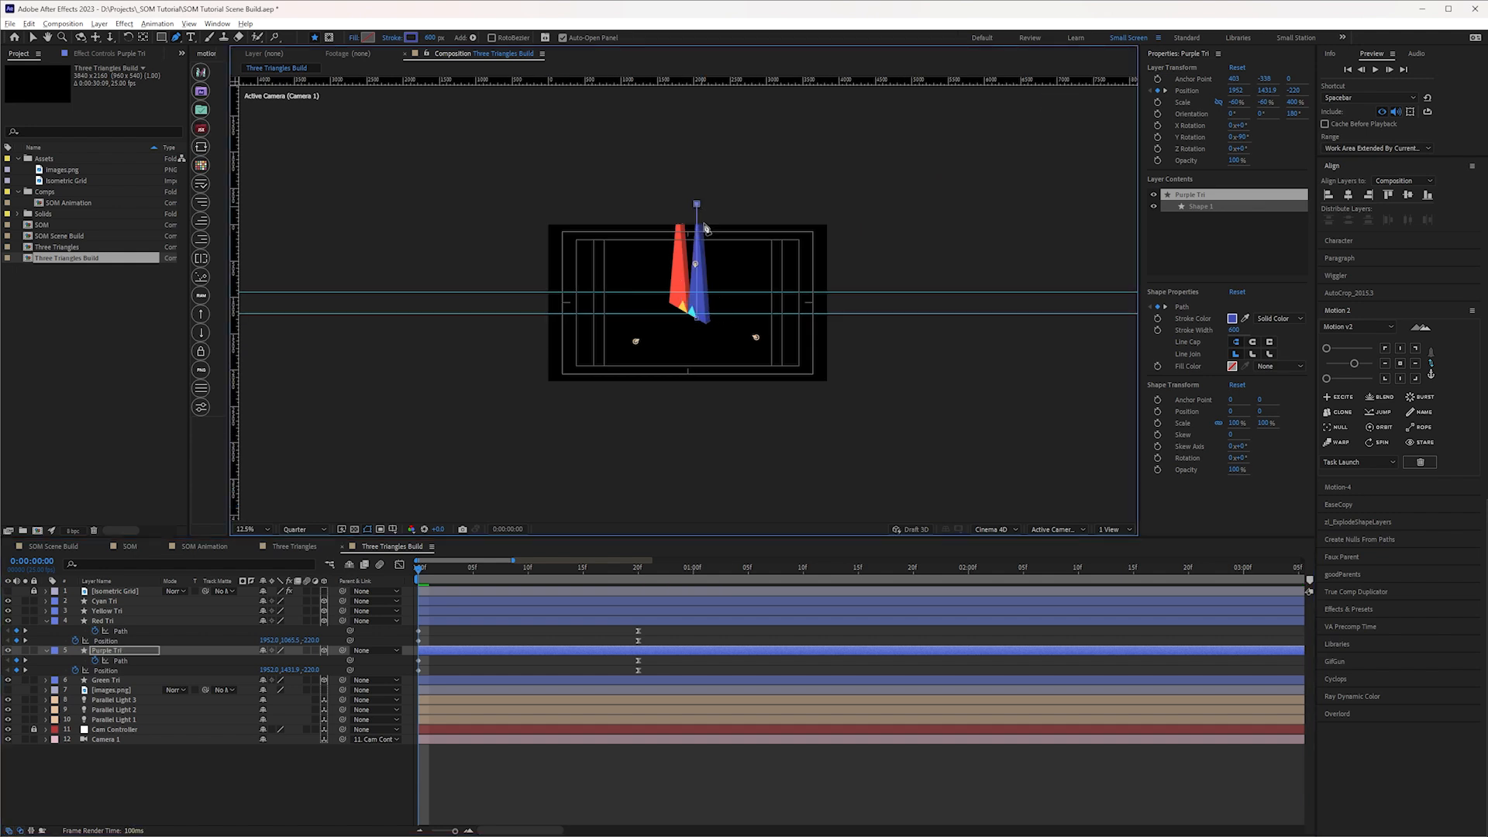
At the first frame, move Purple Tri along Y to about 4698 and Red Tri to about -2514, outside the composition, and preview.
{"action": "key", "text": "v"}
{"action": "left_click_drag", "start_coordinate": [731, 324], "coordinate": [861, 399]}
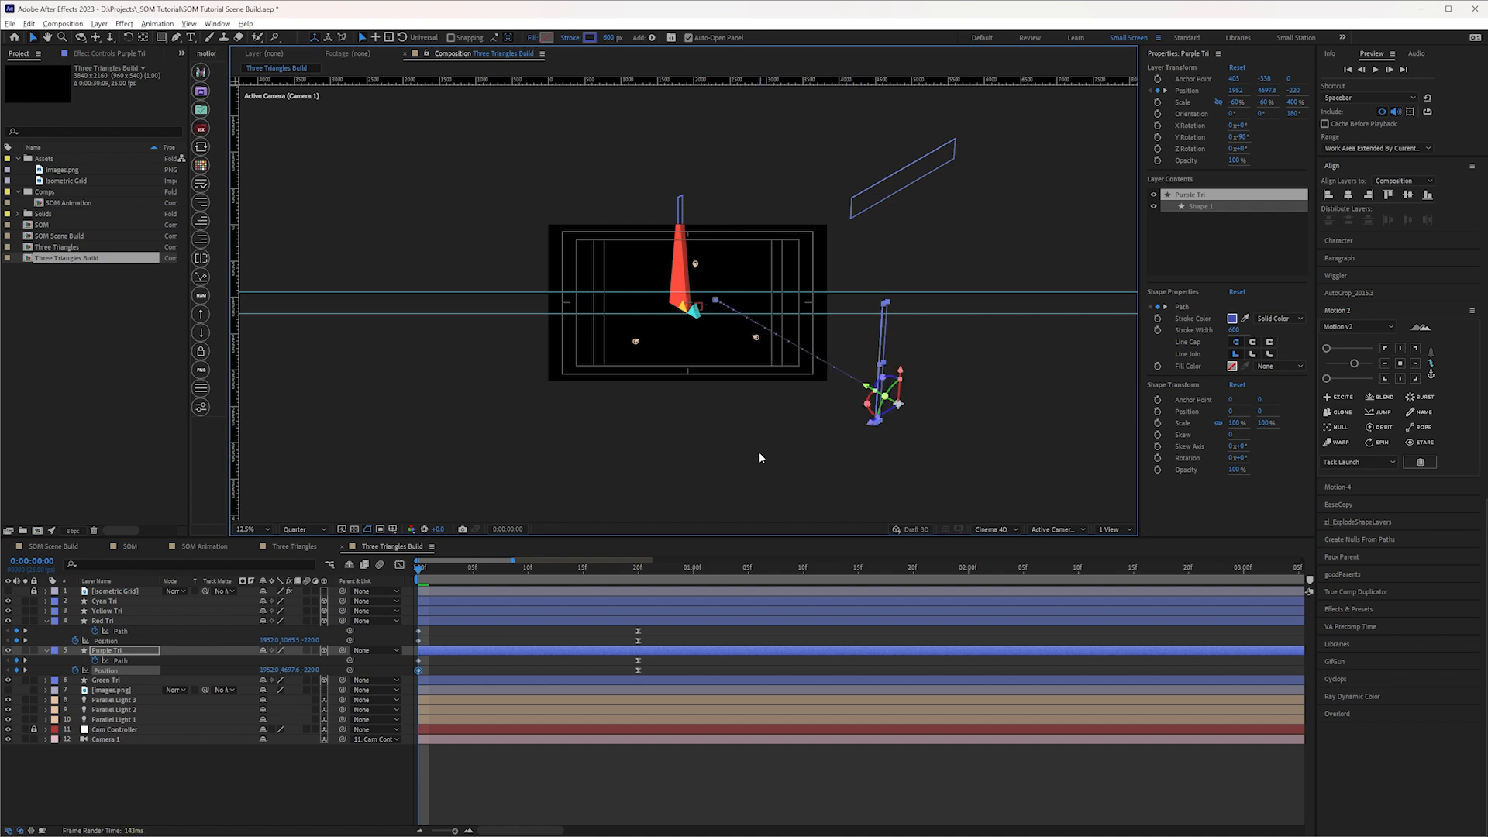
{"action": "left_click", "coordinate": [562, 619]}
{"action": "left_click_drag", "start_coordinate": [669, 277], "coordinate": [485, 200]}
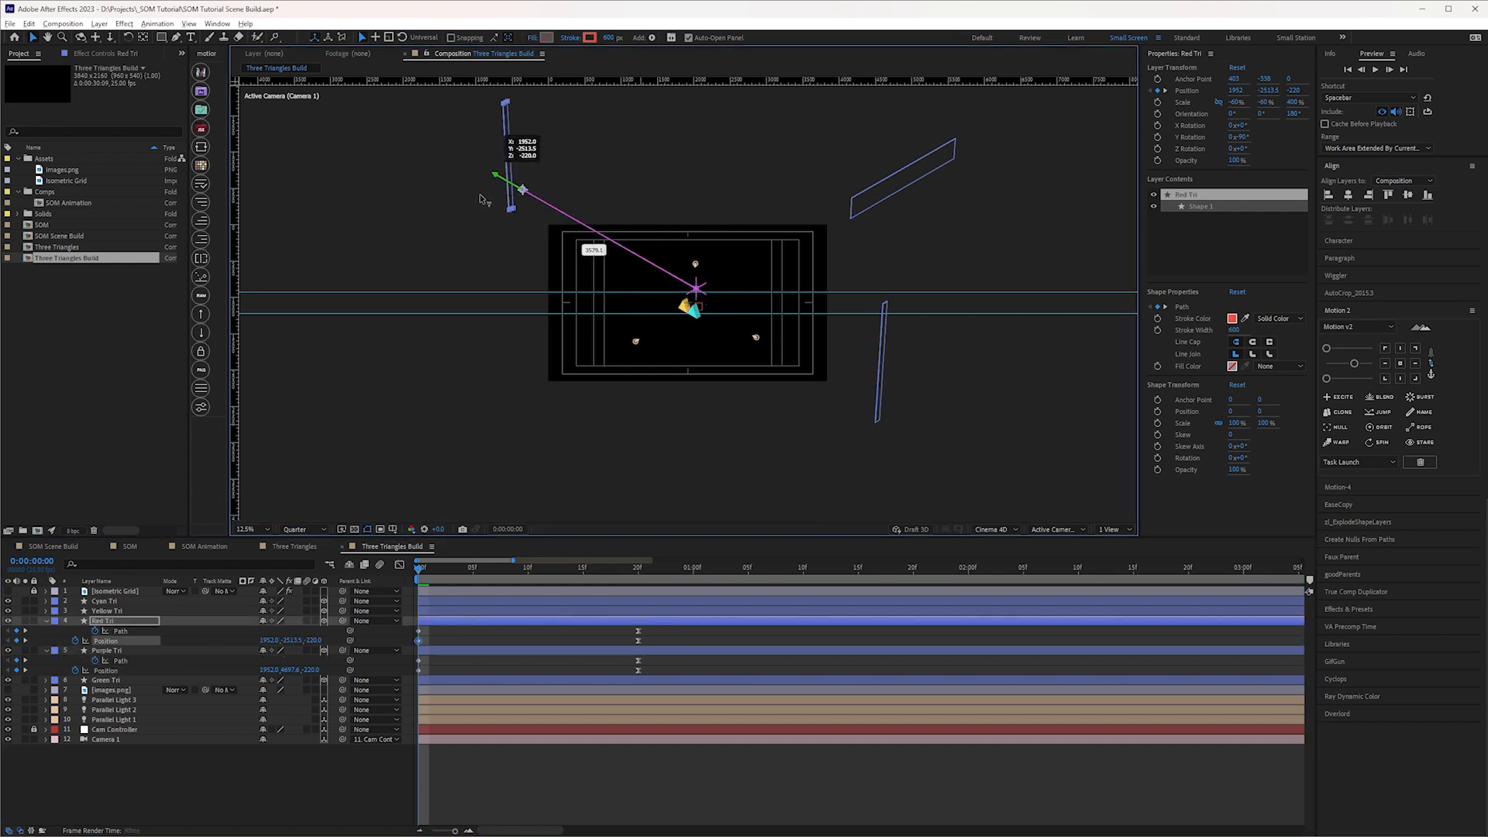
{"action": "key", "text": "space"}
{"action": "key", "text": "space"}
Ease the first Path keyframes of Red Tri and Purple Tri with Motion 2, and return to the first frame.
{"action": "left_click", "coordinate": [419, 630]}
{"action": "left_click", "coordinate": [419, 661], "text": "shift"}
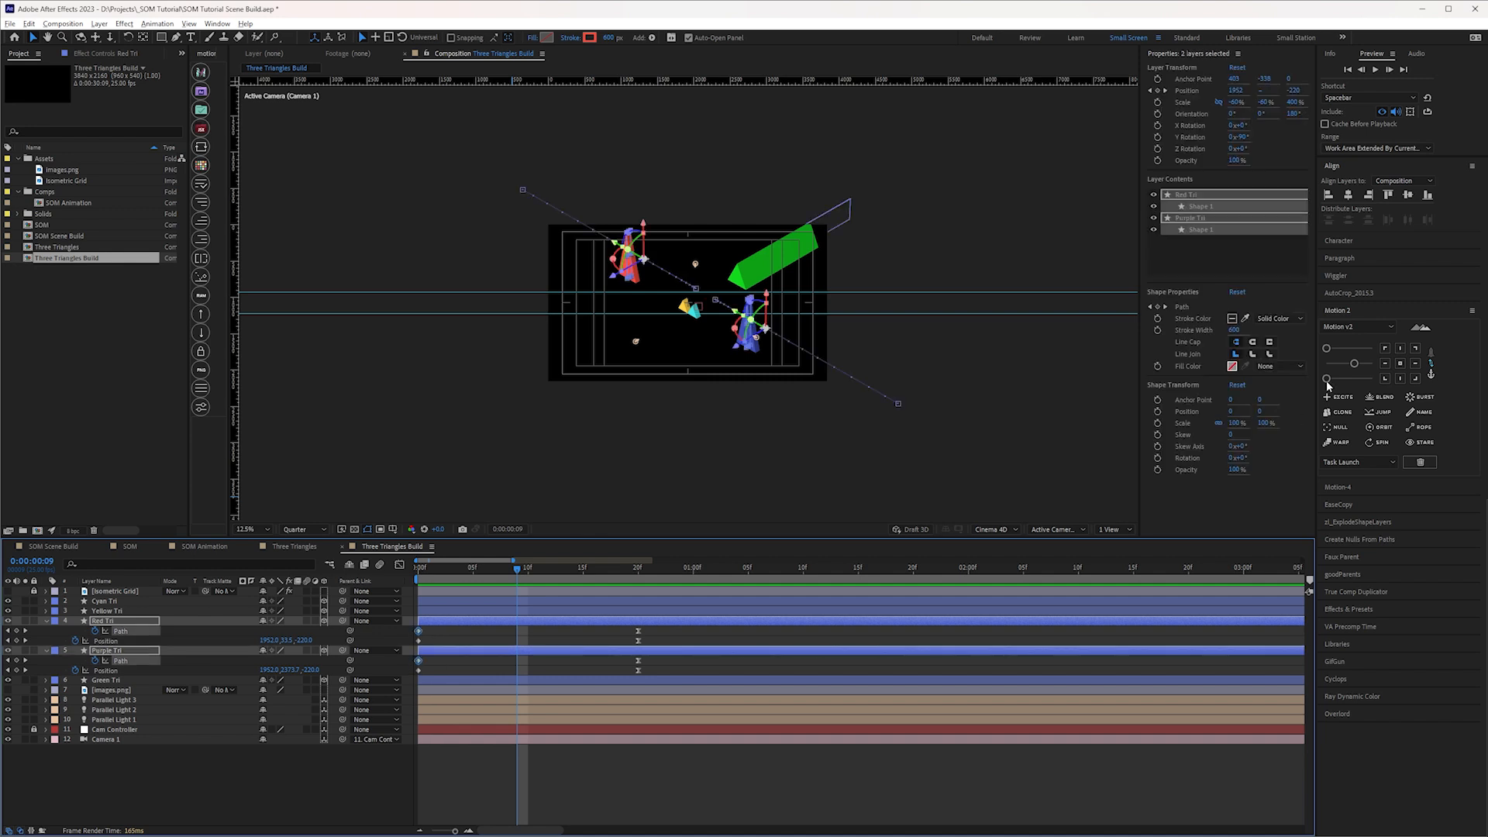
{"action": "left_click", "coordinate": [465, 611]}
{"action": "key", "text": "Home"}
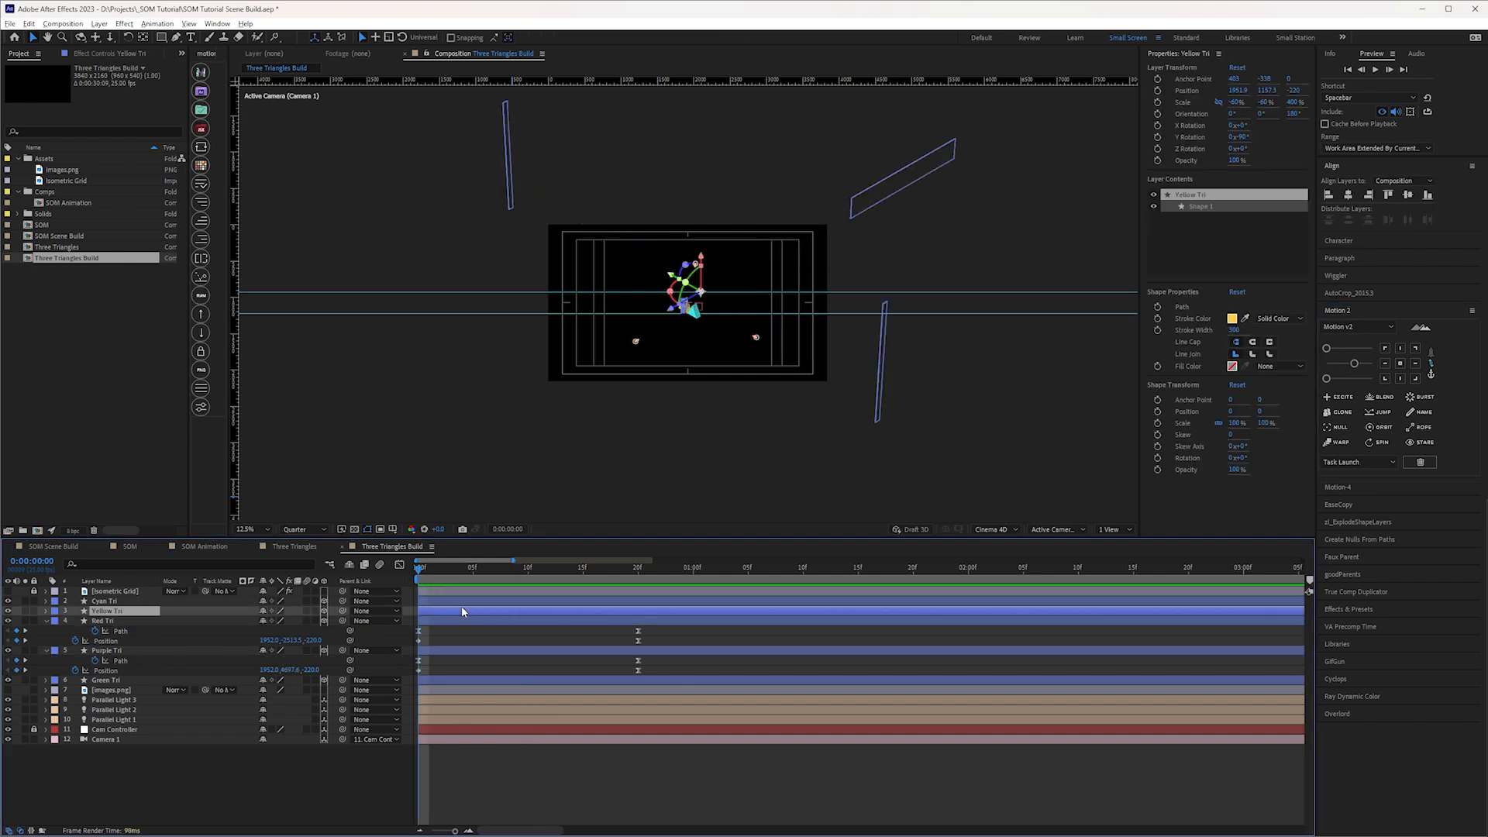
Reveal Green Tri's keyframed properties to examine its animation timing.
{"action": "left_click", "coordinate": [937, 162]}
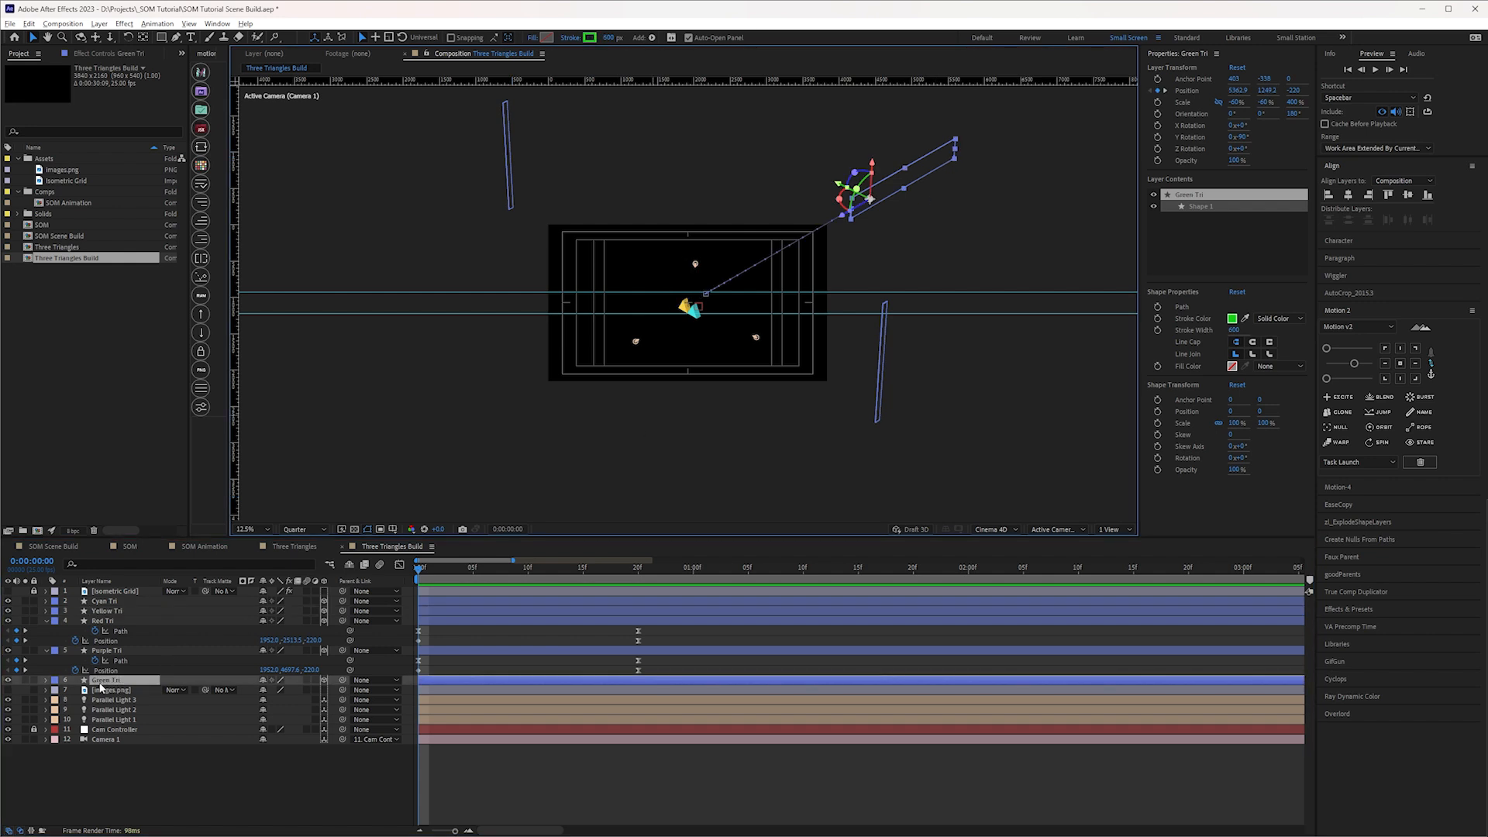
{"action": "left_click", "coordinate": [47, 680]}
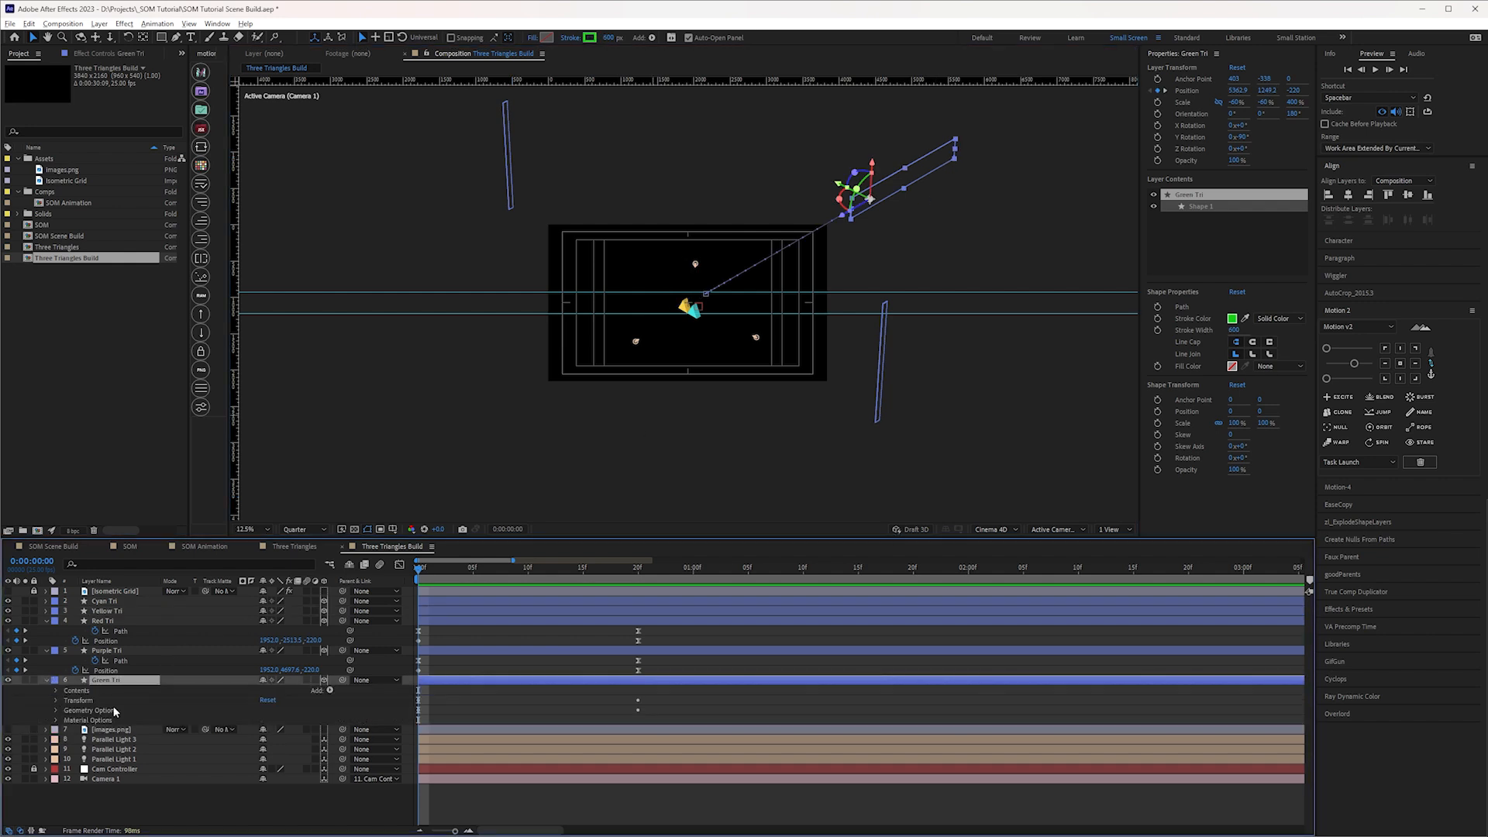
{"action": "key", "text": "u"}
Animate Red Tri's Stroke Width from 1500 at the first frame down to its original width at frame 20.
{"action": "left_click", "coordinate": [477, 612]}
{"action": "left_click", "coordinate": [484, 623]}
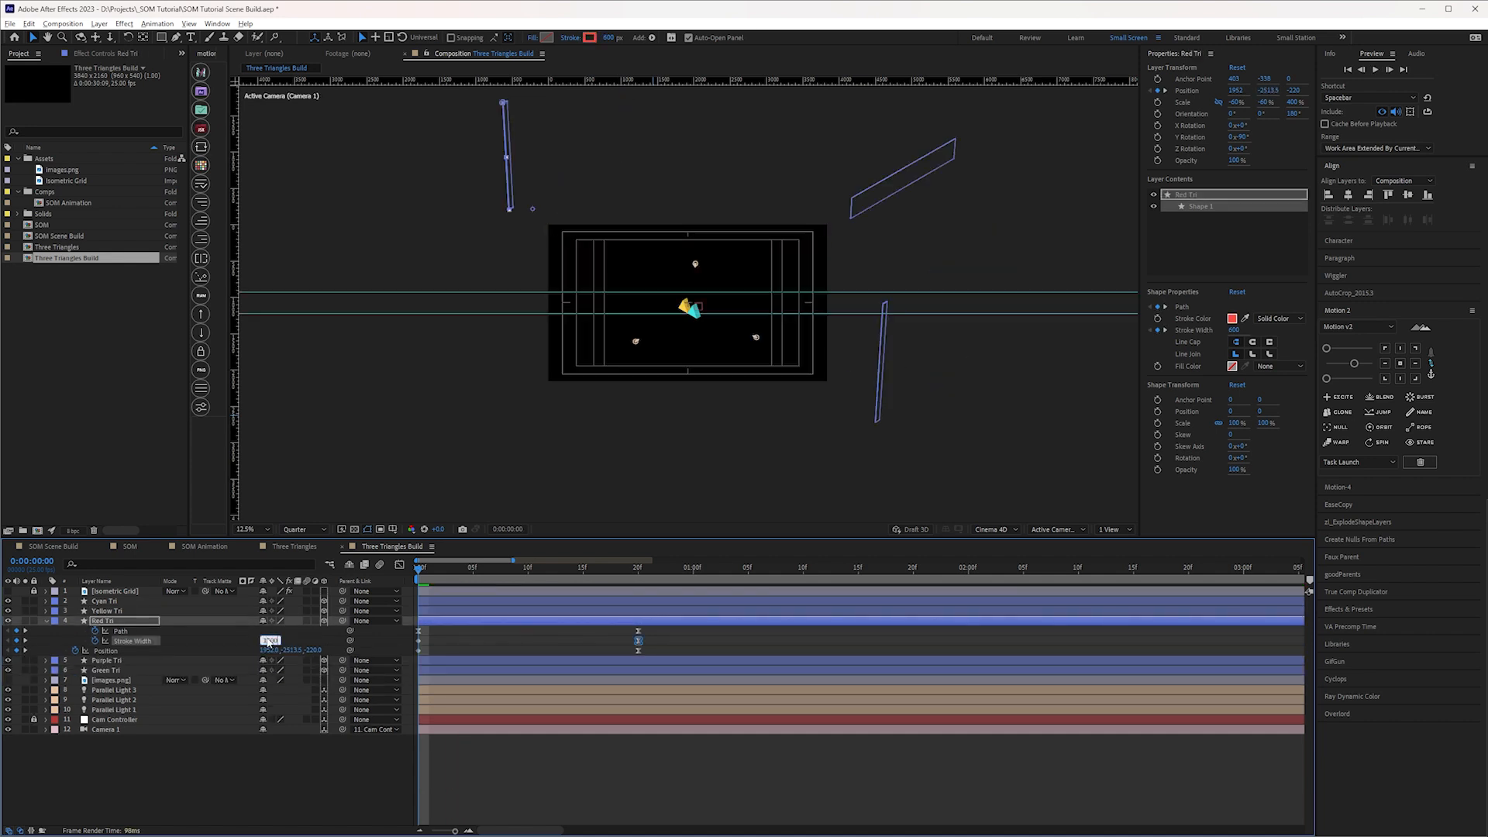
{"action": "key", "text": "Return"}
{"action": "left_click", "coordinate": [442, 661]}
{"action": "key", "text": "u"}
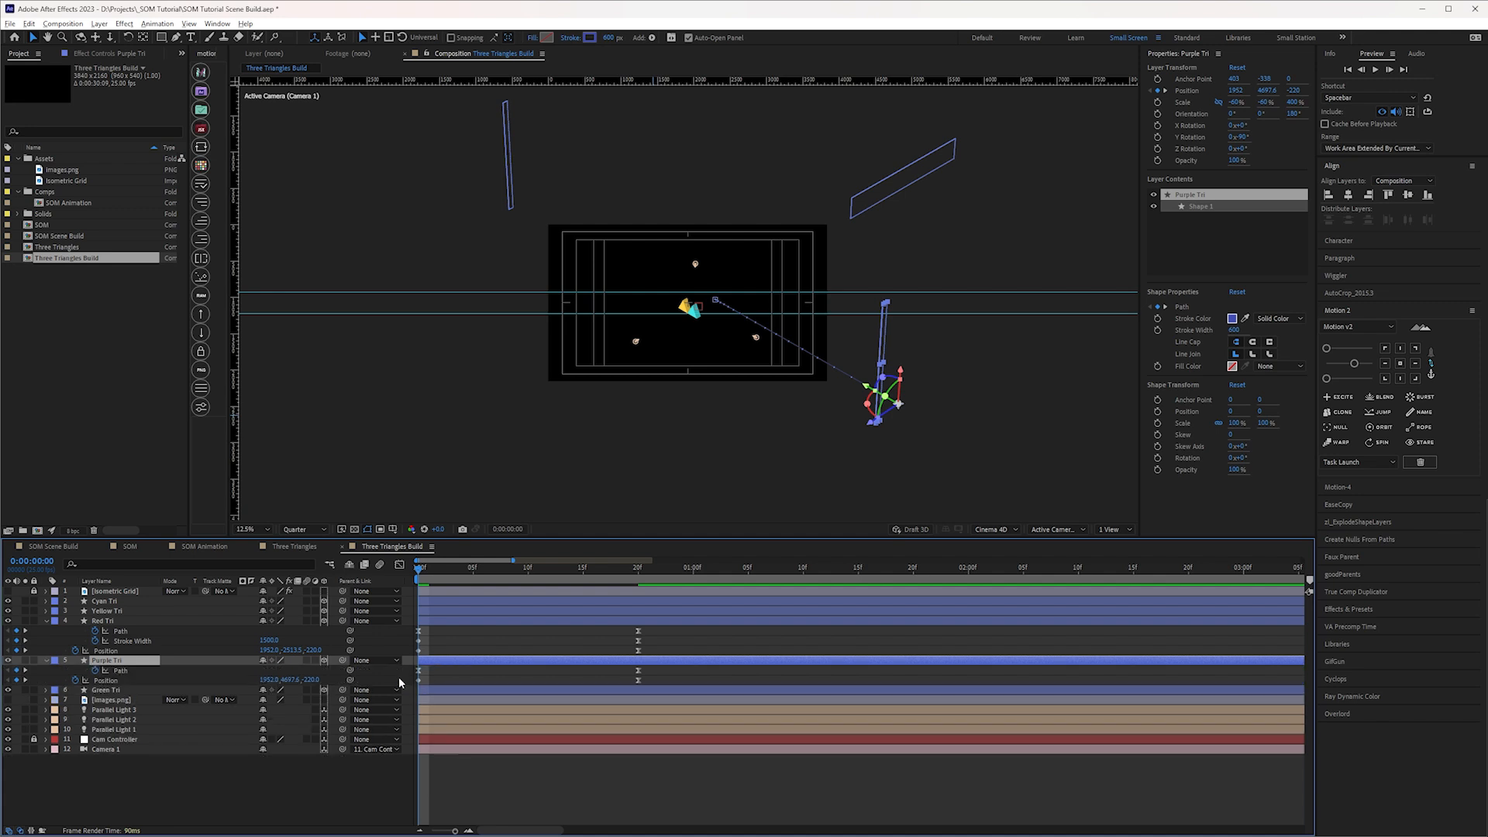
Animate Purple Tri's Stroke Width from 1500 at the first frame down to its original width at frame 20, and preview the motion.
{"action": "left_click", "coordinate": [144, 565]}
{"action": "type", "text": "stroke"}
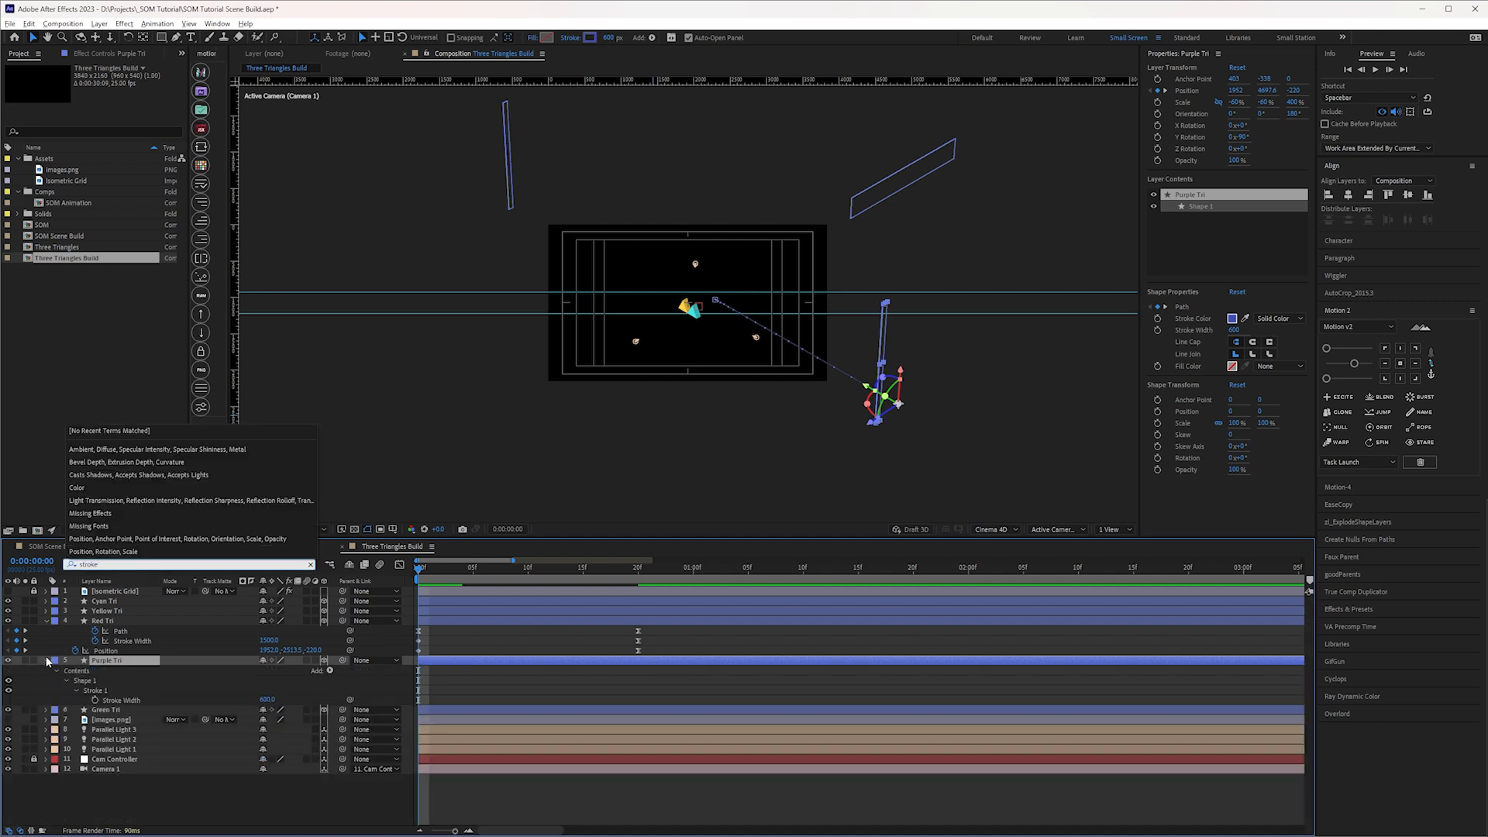
{"action": "left_click", "coordinate": [95, 700]}
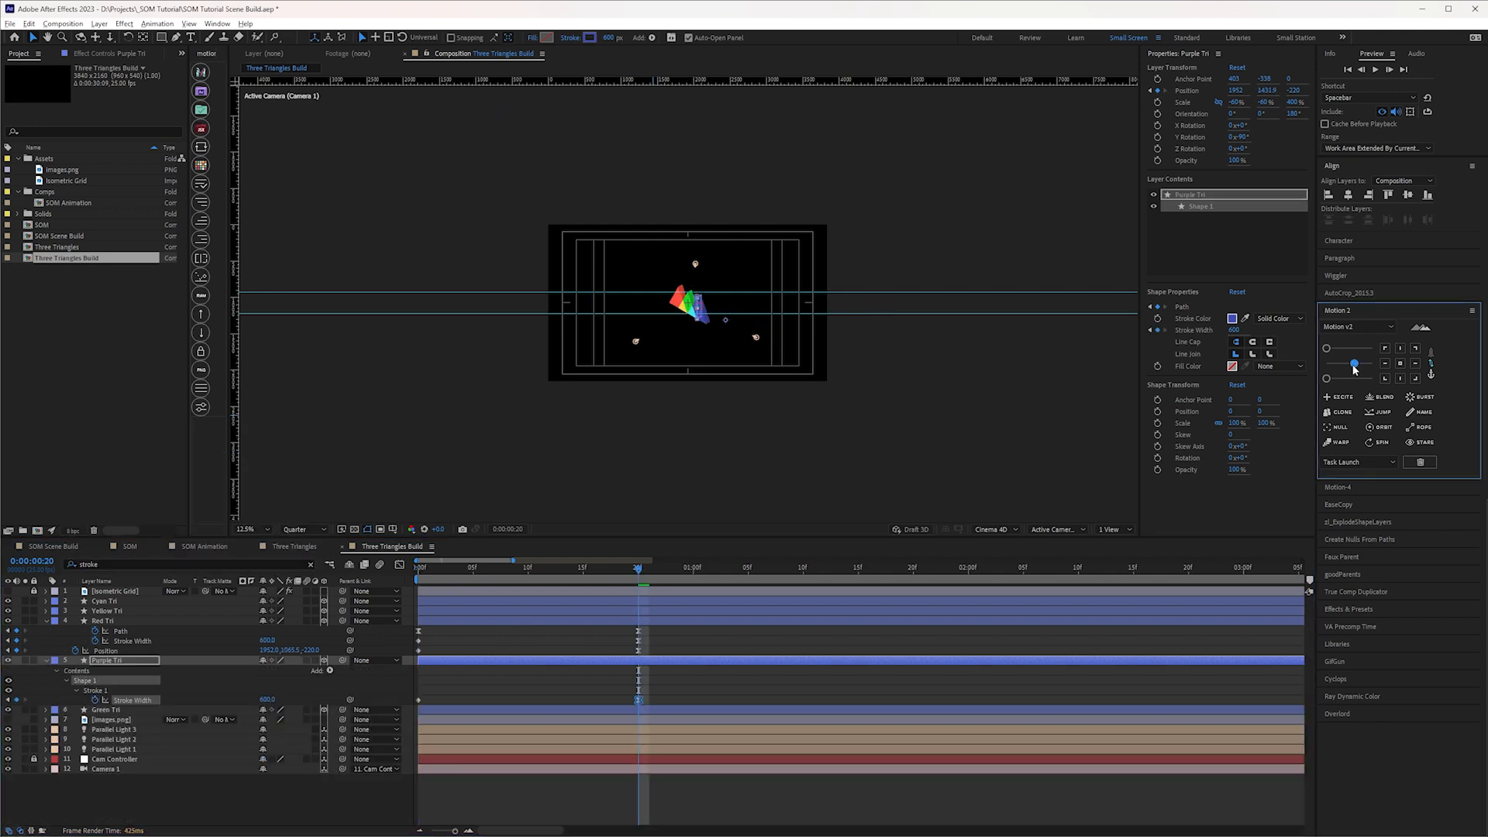
{"action": "left_click", "coordinate": [419, 568]}
{"action": "left_click", "coordinate": [274, 700]}
{"action": "type", "text": "1500"}
{"action": "key", "text": "Return"}
{"action": "key", "text": "space"}
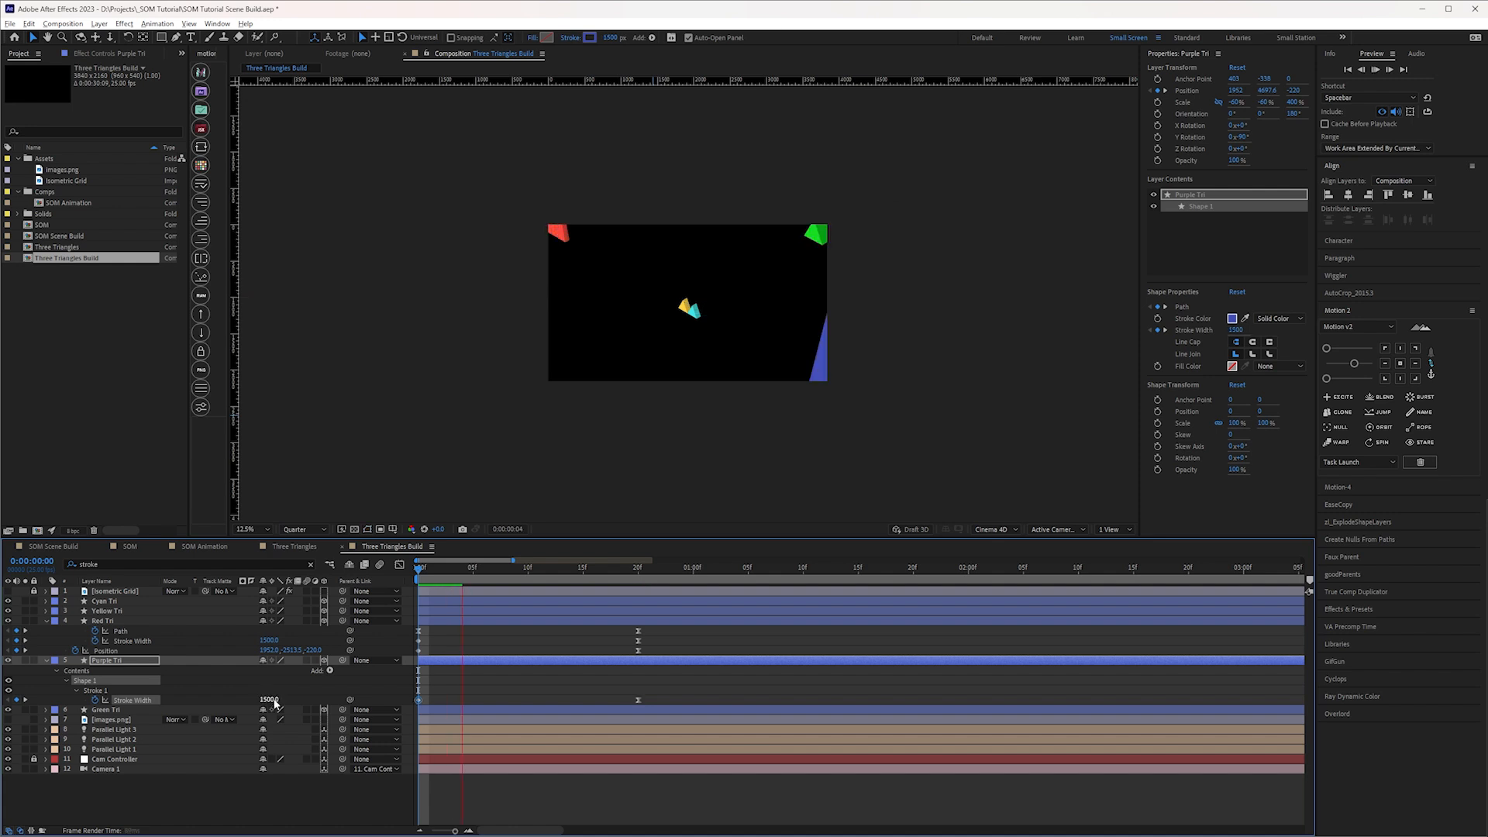
{"action": "left_click_drag", "start_coordinate": [419, 570], "coordinate": [572, 571]}
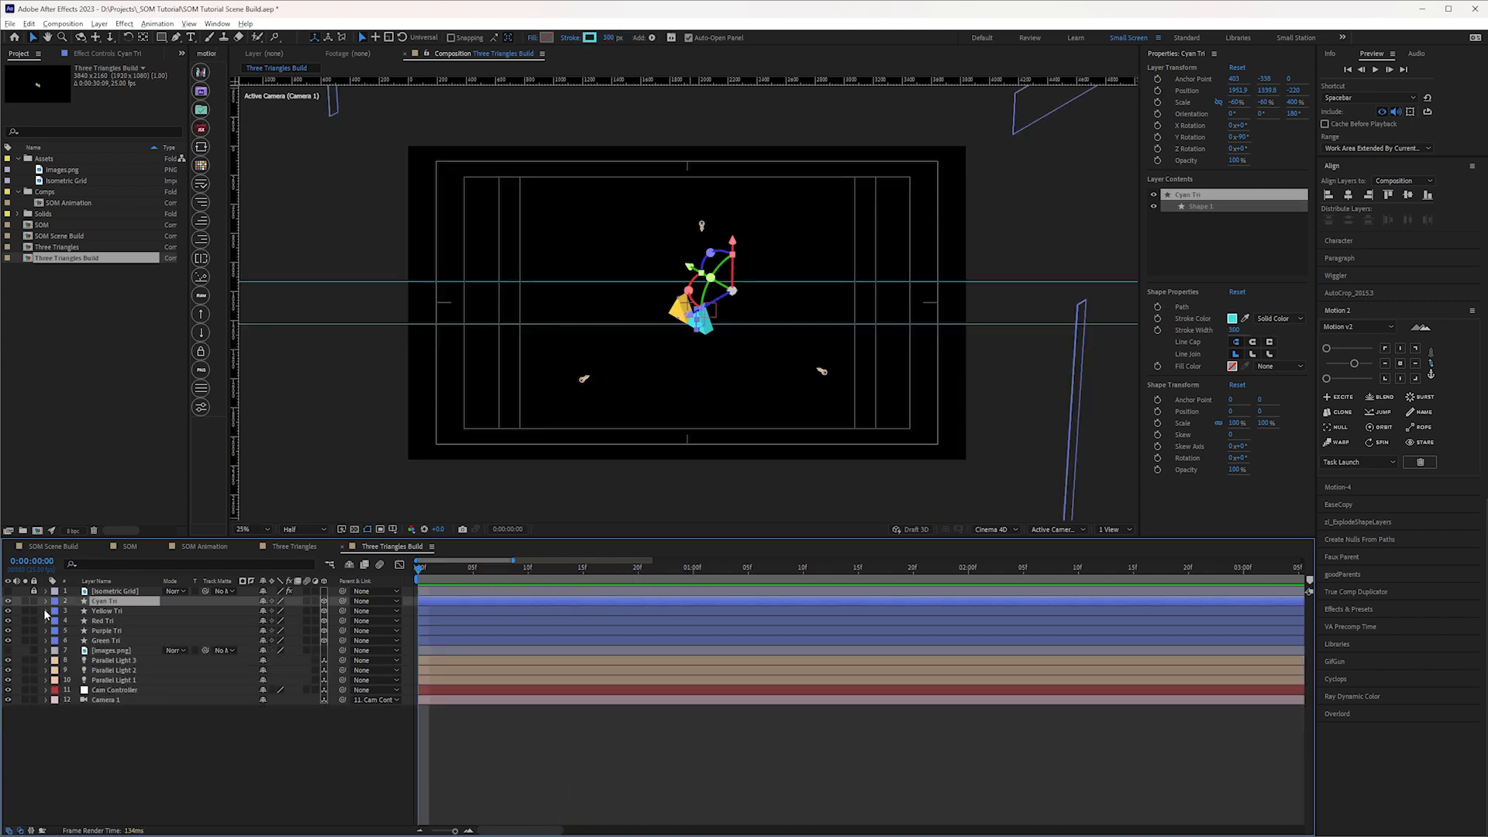
Add Position keyframes to Yellow Tri and Cyan Tri at the first frame.
{"action": "left_click", "coordinate": [113, 611]}
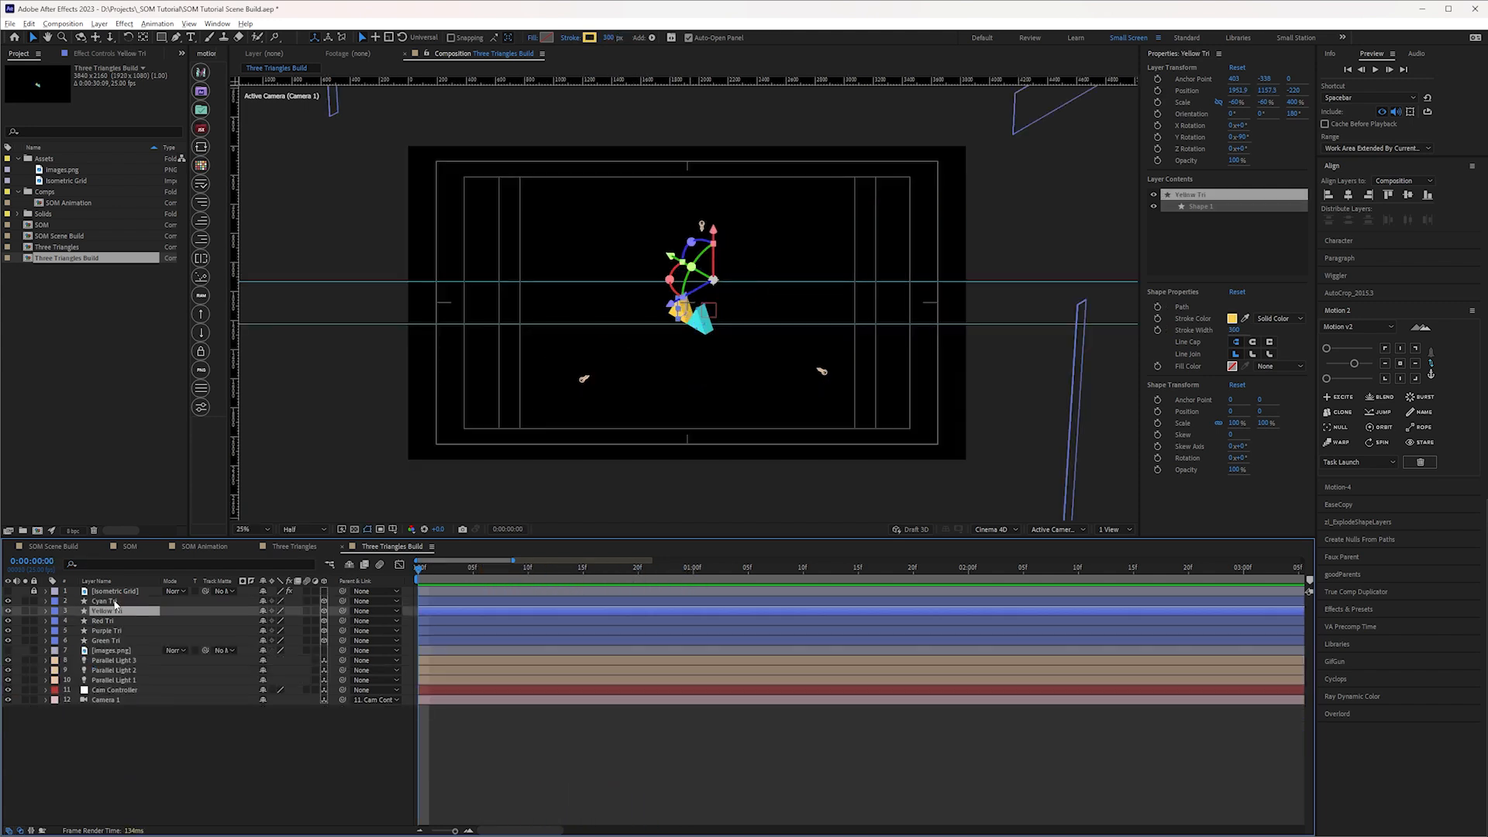
{"action": "left_click", "coordinate": [114, 601], "text": "ctrl"}
{"action": "key", "text": "p"}
{"action": "left_click", "coordinate": [76, 612]}
Add Position keyframes to Cyan Tri and Yellow Tri at frame 20, matching Red Tri's end keyframes, and ease them with Motion 2.
{"action": "left_click", "coordinate": [113, 642]}
{"action": "key", "text": "u"}
{"action": "key", "text": "k"}
{"action": "left_click", "coordinate": [16, 611]}
{"action": "left_click", "coordinate": [16, 631]}
{"action": "left_click", "coordinate": [1355, 365]}
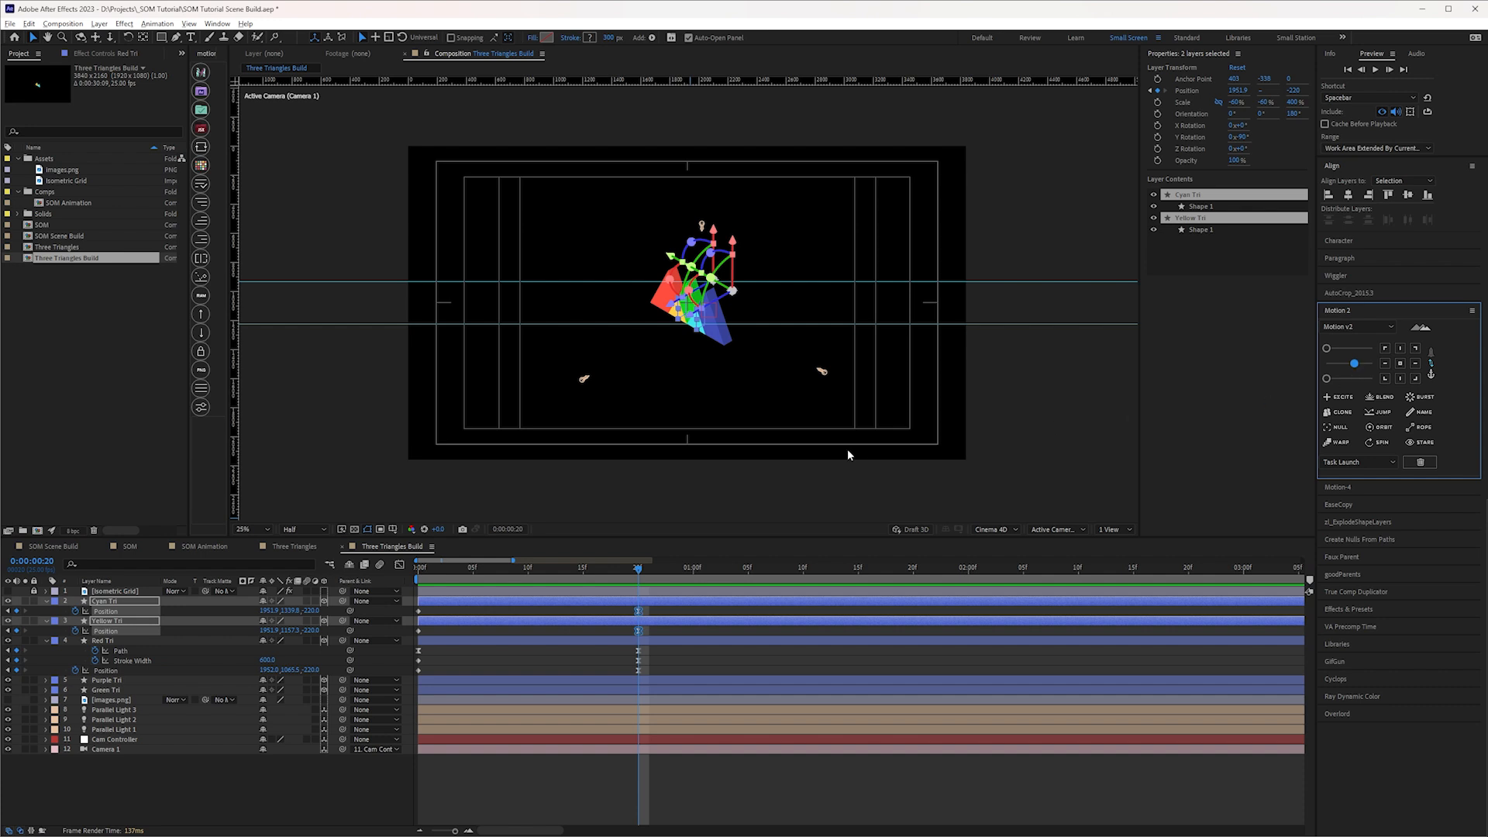
Move Cyan Tri and Yellow Tri together along their X axis toward the composition's lower-left corner at the first frame.
{"action": "left_click", "coordinate": [108, 680]}
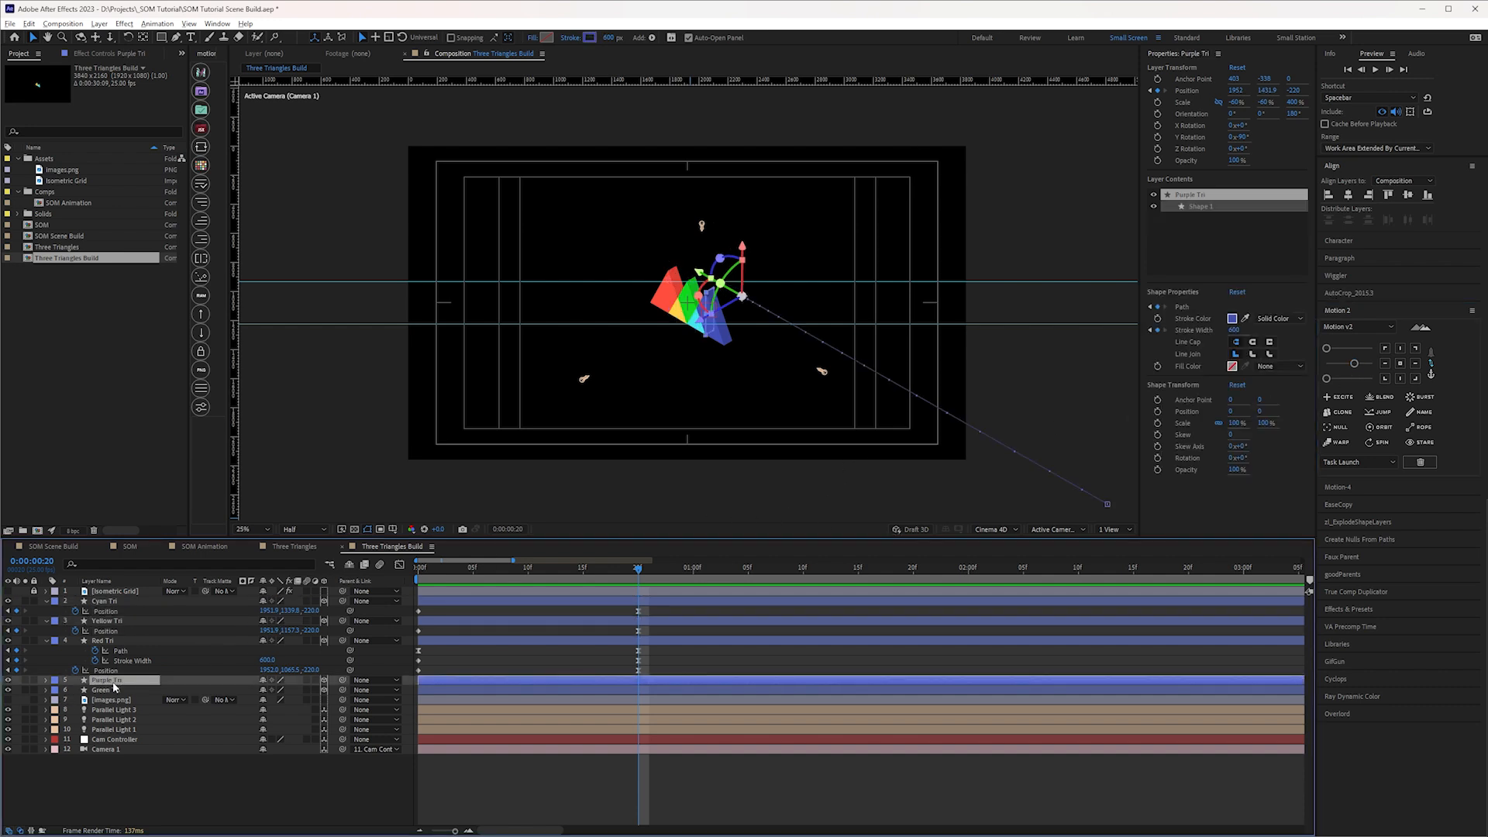
{"action": "left_click", "coordinate": [95, 690]}
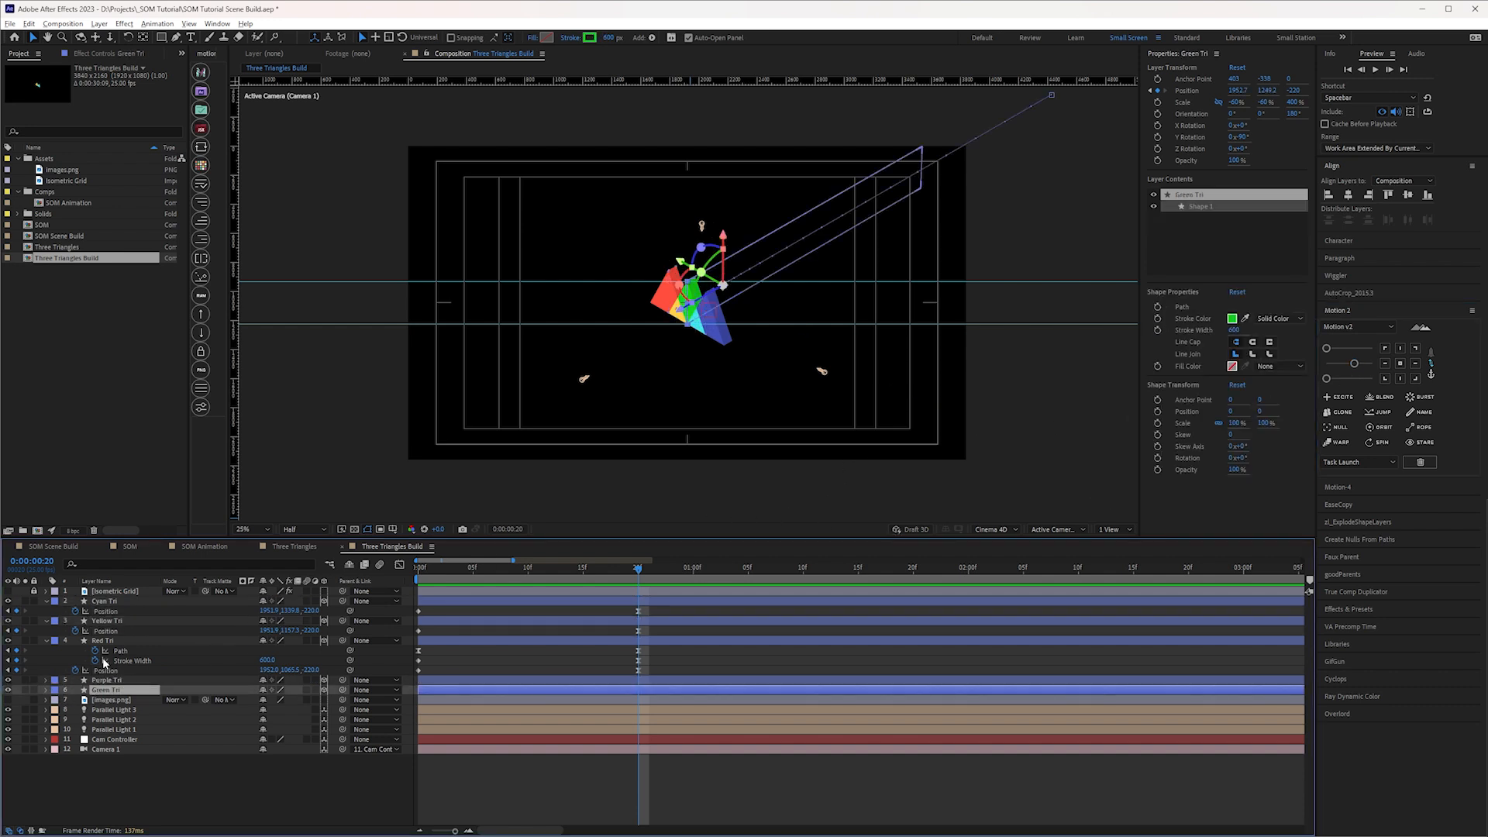
{"action": "left_click", "coordinate": [46, 690]}
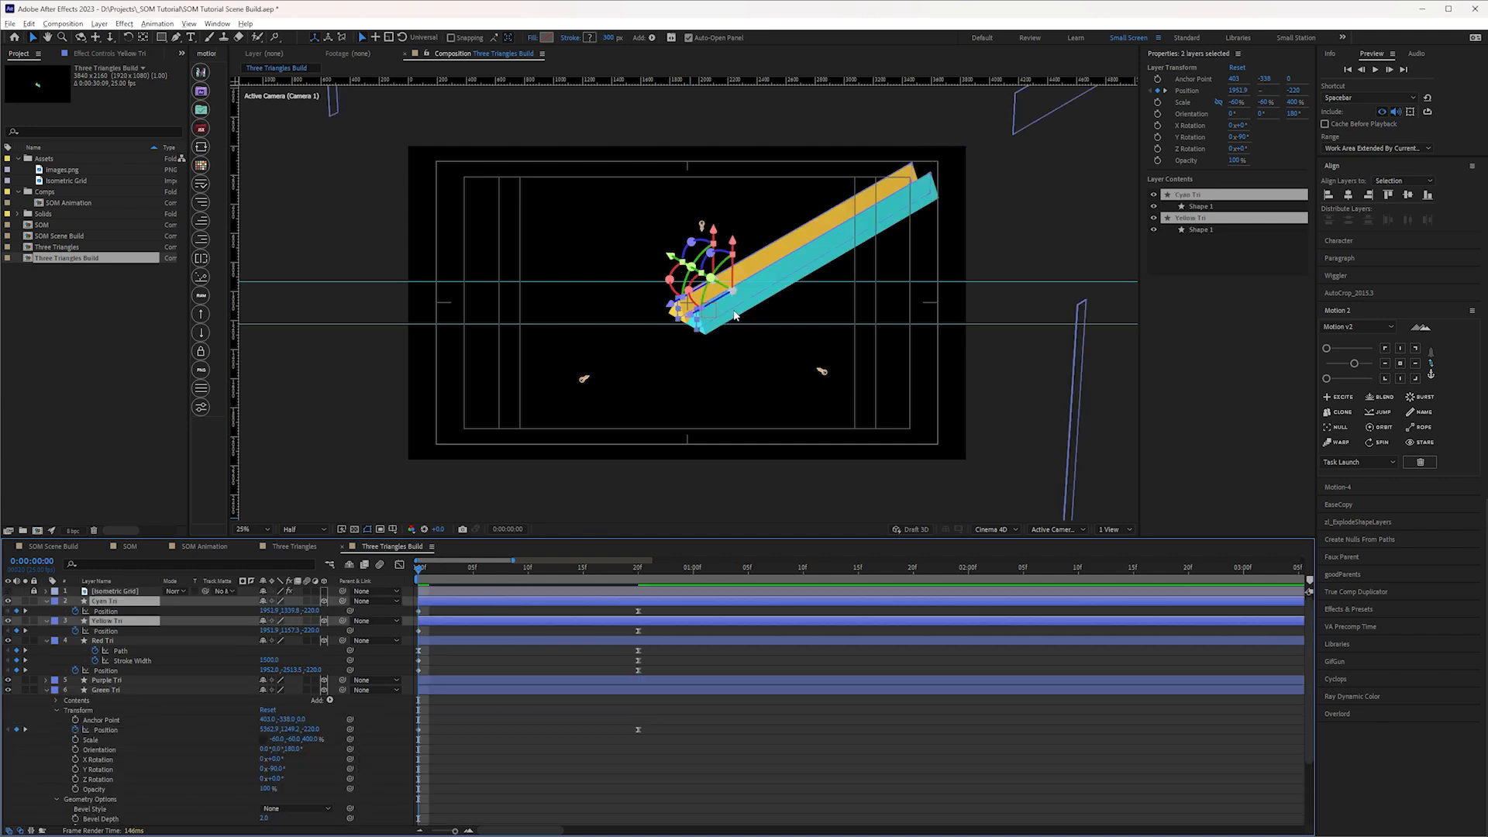
{"action": "left_click_drag", "start_coordinate": [718, 305], "coordinate": [500, 441]}
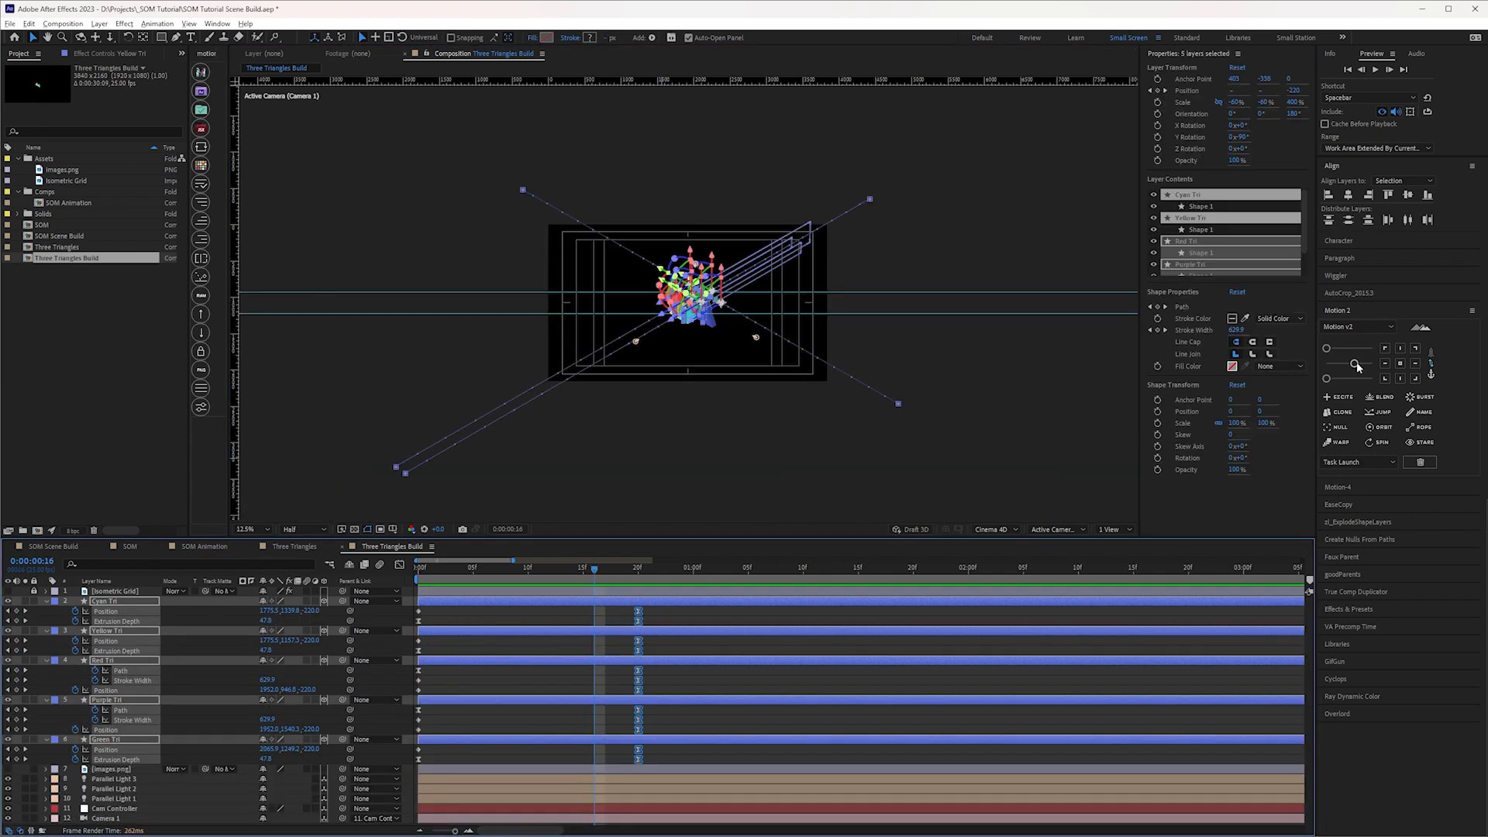
Ease the frame 20 keyframes of all five triangle layers with Motion 2 and preview the animation from the first frame.
{"action": "left_click", "coordinate": [1357, 364]}
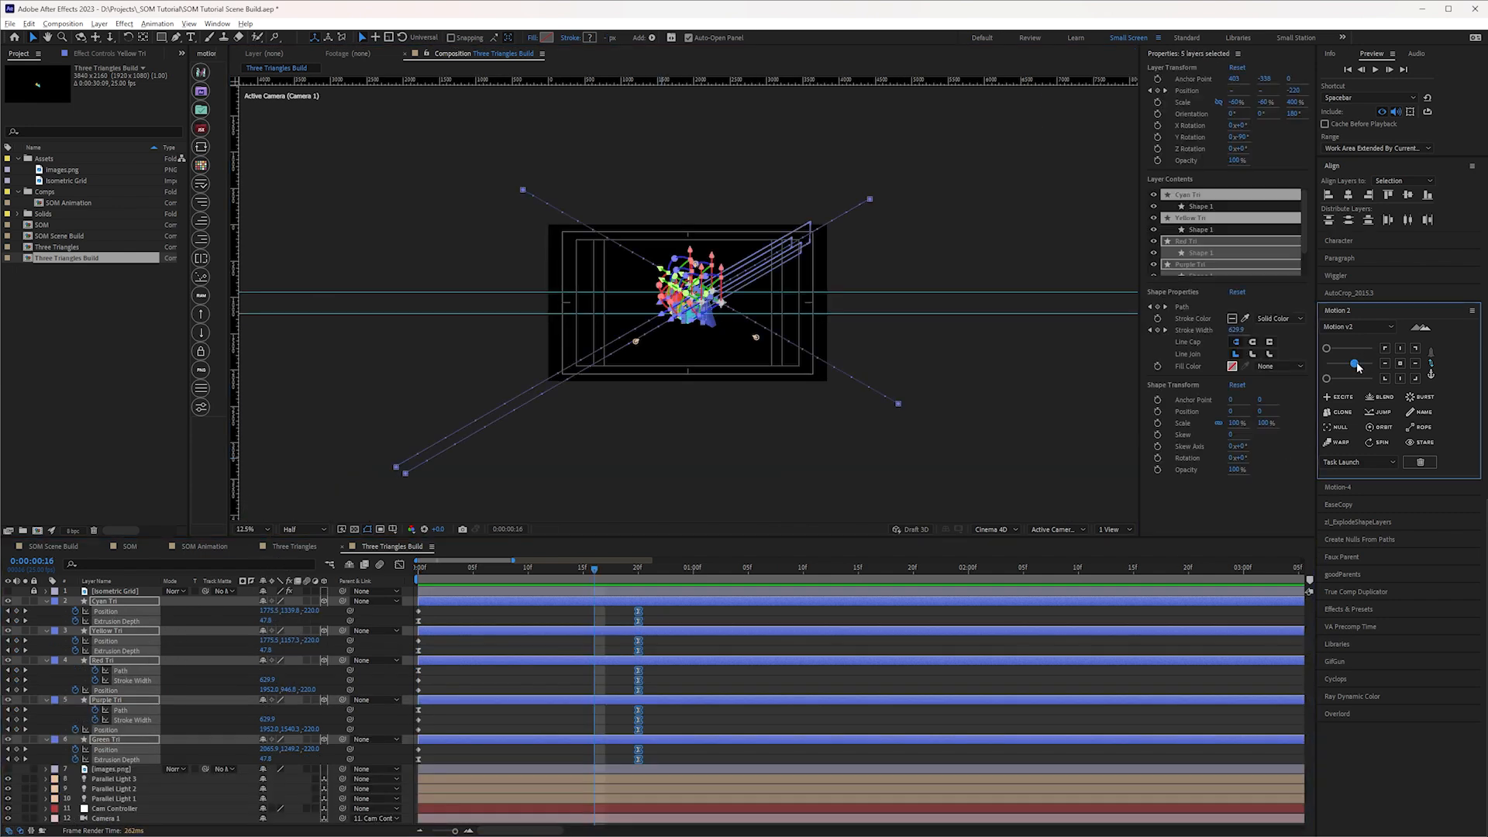
{"action": "key", "text": "Home"}
{"action": "key", "text": "space"}
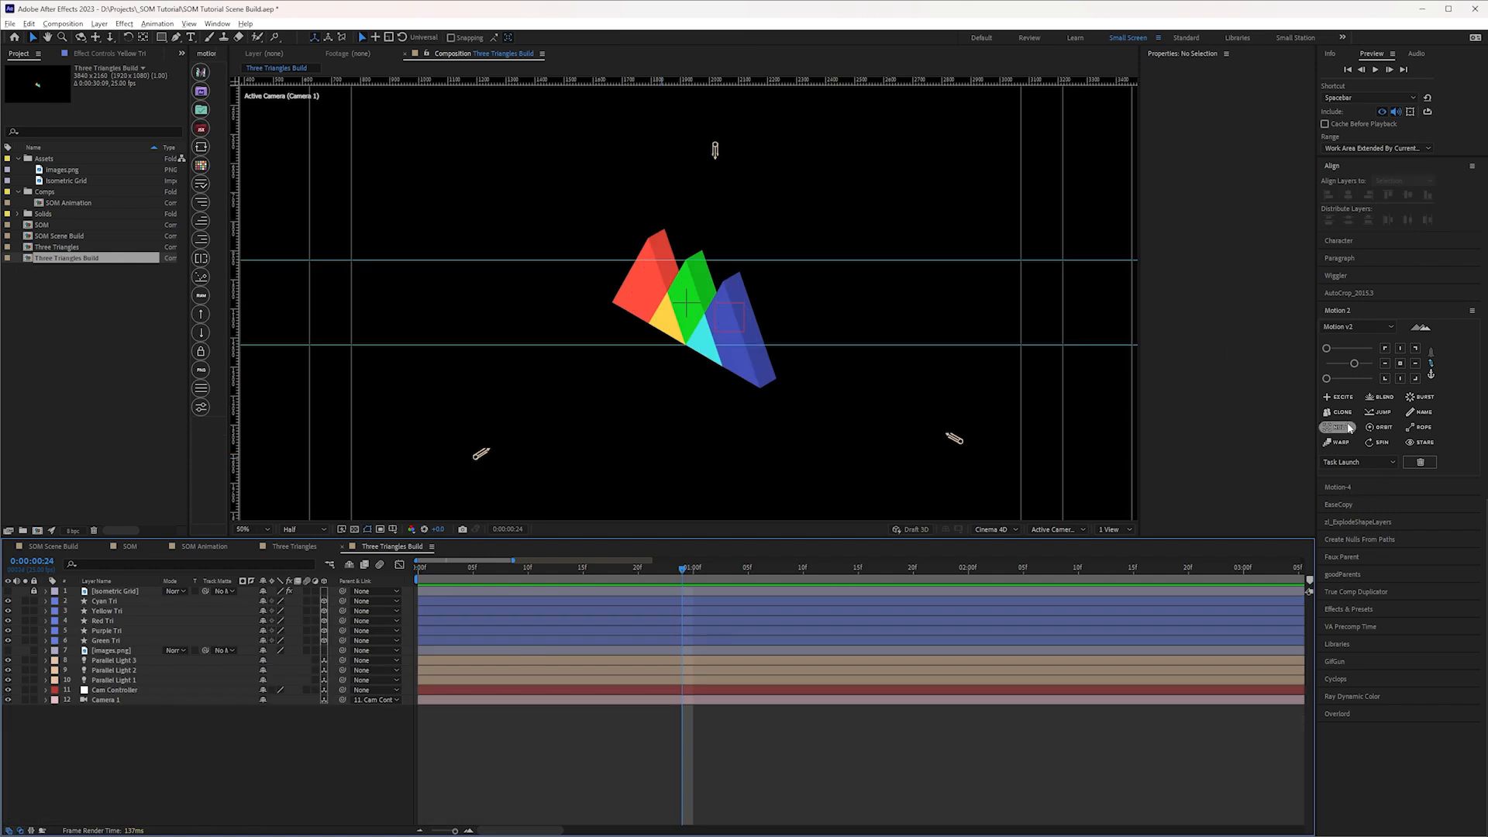
Create a 3D null with Motion 2 and, in the Top view, center it on the end edge of the triangle stack.
{"action": "left_click", "coordinate": [1344, 427]}
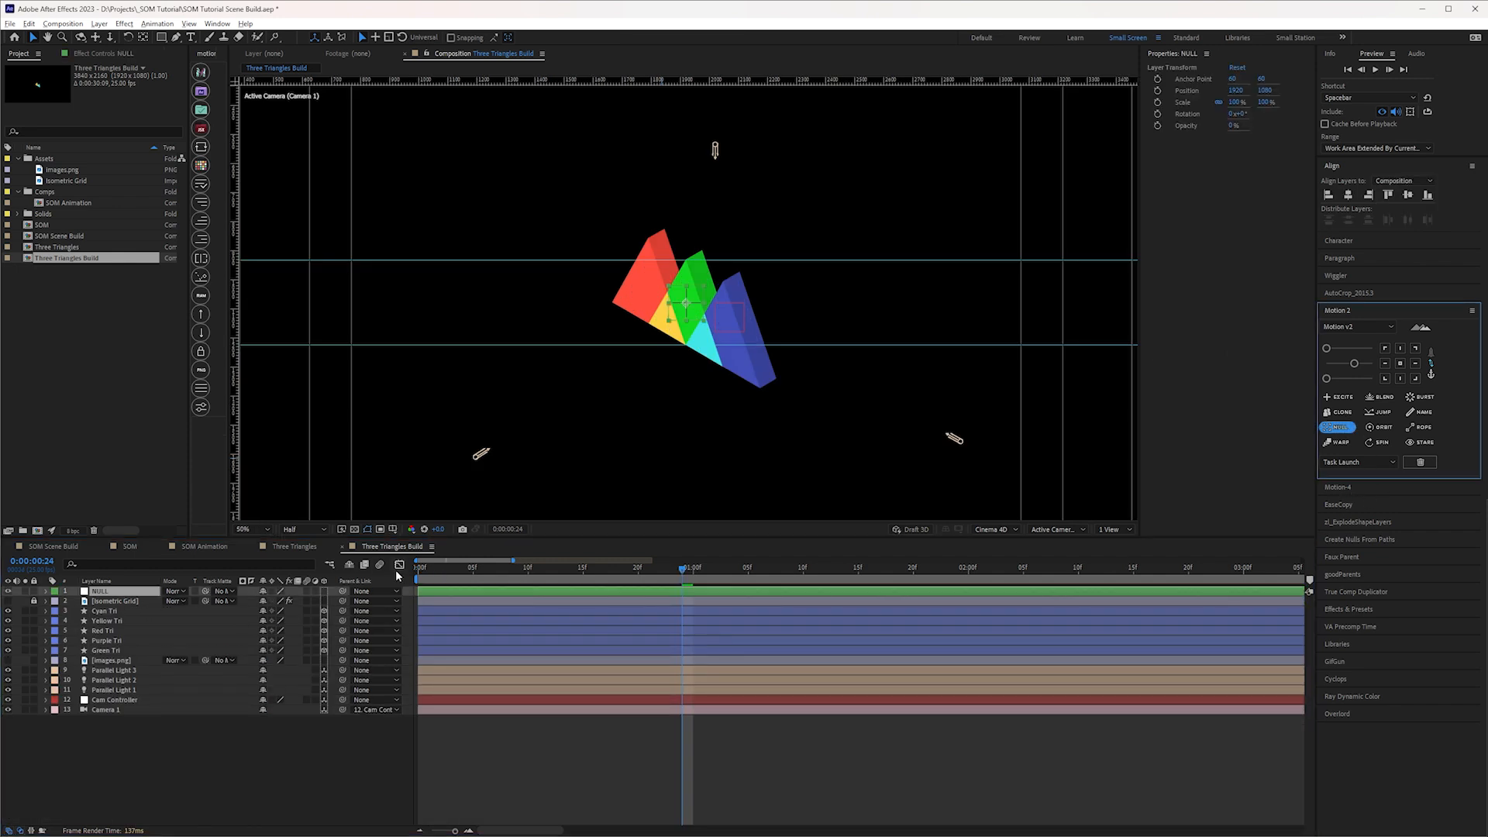
{"action": "left_click", "coordinate": [322, 593]}
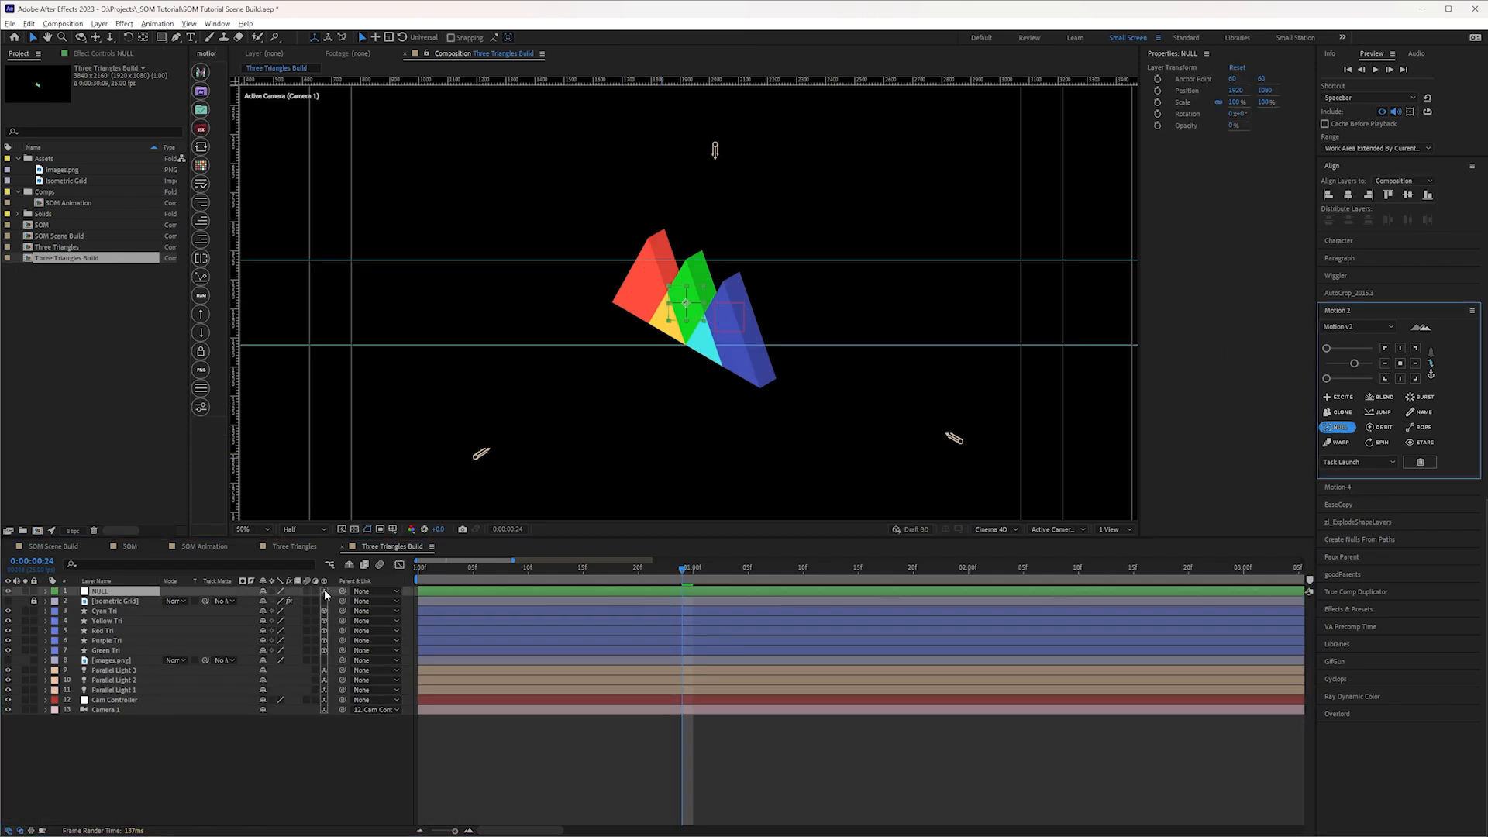
{"action": "left_click", "coordinate": [1034, 533]}
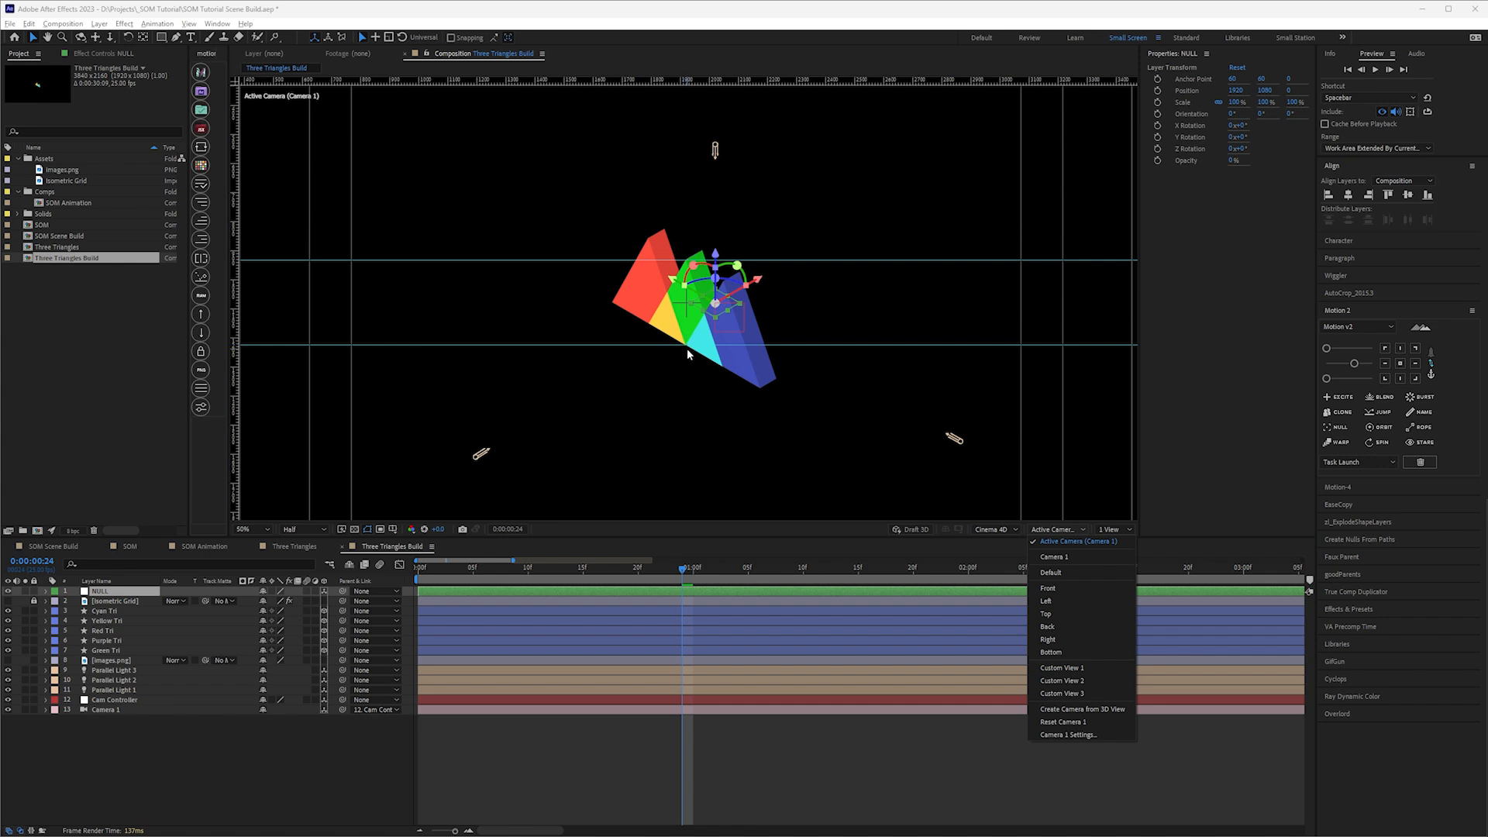
{"action": "left_click", "coordinate": [1072, 615]}
{"action": "scroll", "coordinate": [863, 414], "scroll_direction": "down", "scroll_amount": 2}
{"action": "scroll", "coordinate": [857, 411], "scroll_direction": "up", "scroll_amount": 3}
{"action": "left_click_drag", "start_coordinate": [744, 304], "coordinate": [787, 307]}
{"action": "left_click_drag", "start_coordinate": [736, 366], "coordinate": [747, 409]}
{"action": "left_click_drag", "start_coordinate": [789, 353], "coordinate": [790, 353]}
In the Right view, raise the null to the middle of the green triangle's flat vertical edge.
{"action": "left_click", "coordinate": [1067, 531]}
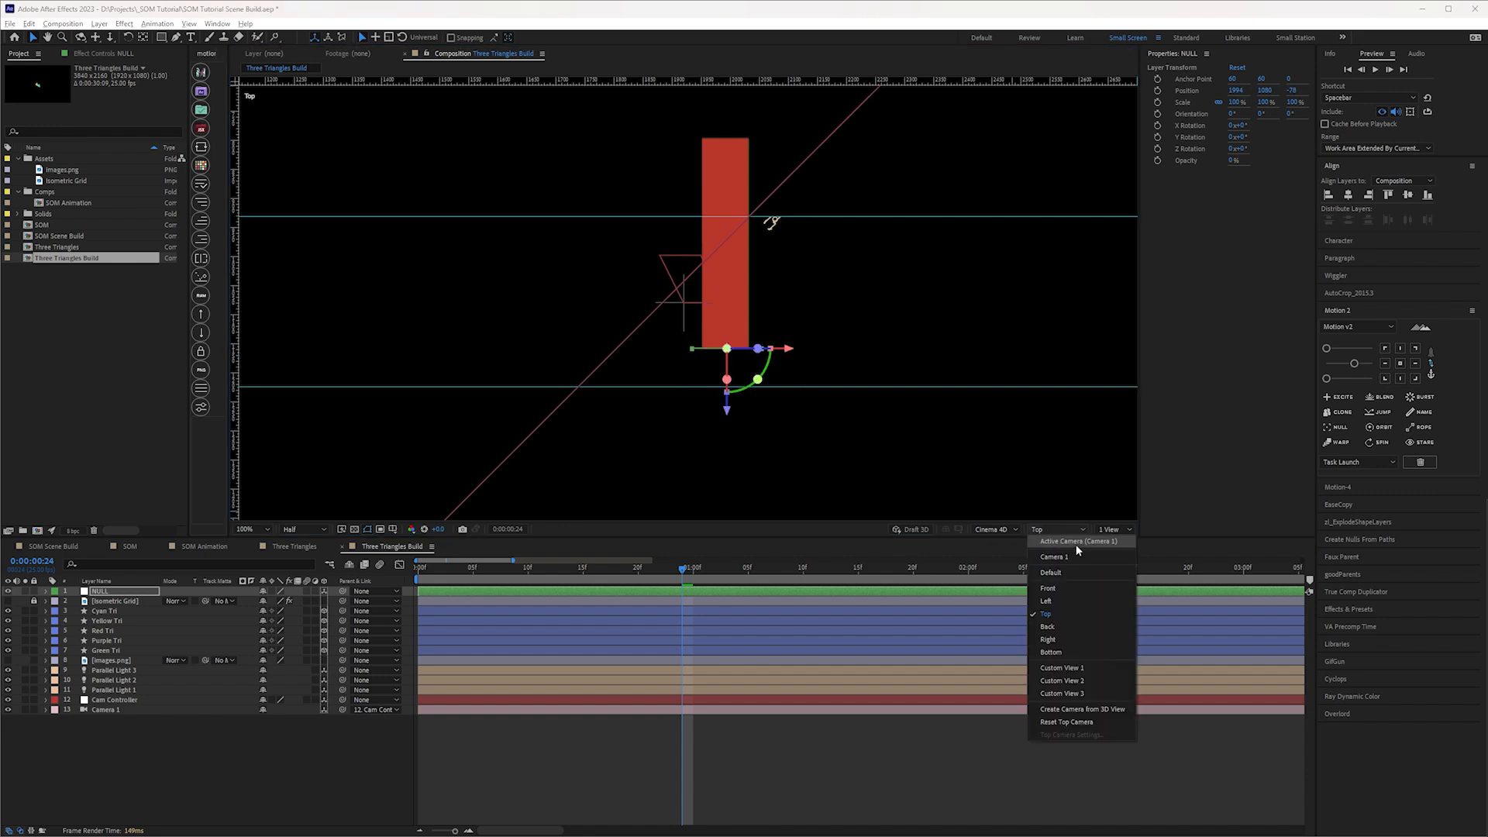
{"action": "left_click", "coordinate": [1049, 638]}
{"action": "left_click_drag", "start_coordinate": [643, 248], "coordinate": [648, 147]}
{"action": "left_click_drag", "start_coordinate": [575, 205], "coordinate": [789, 232]}
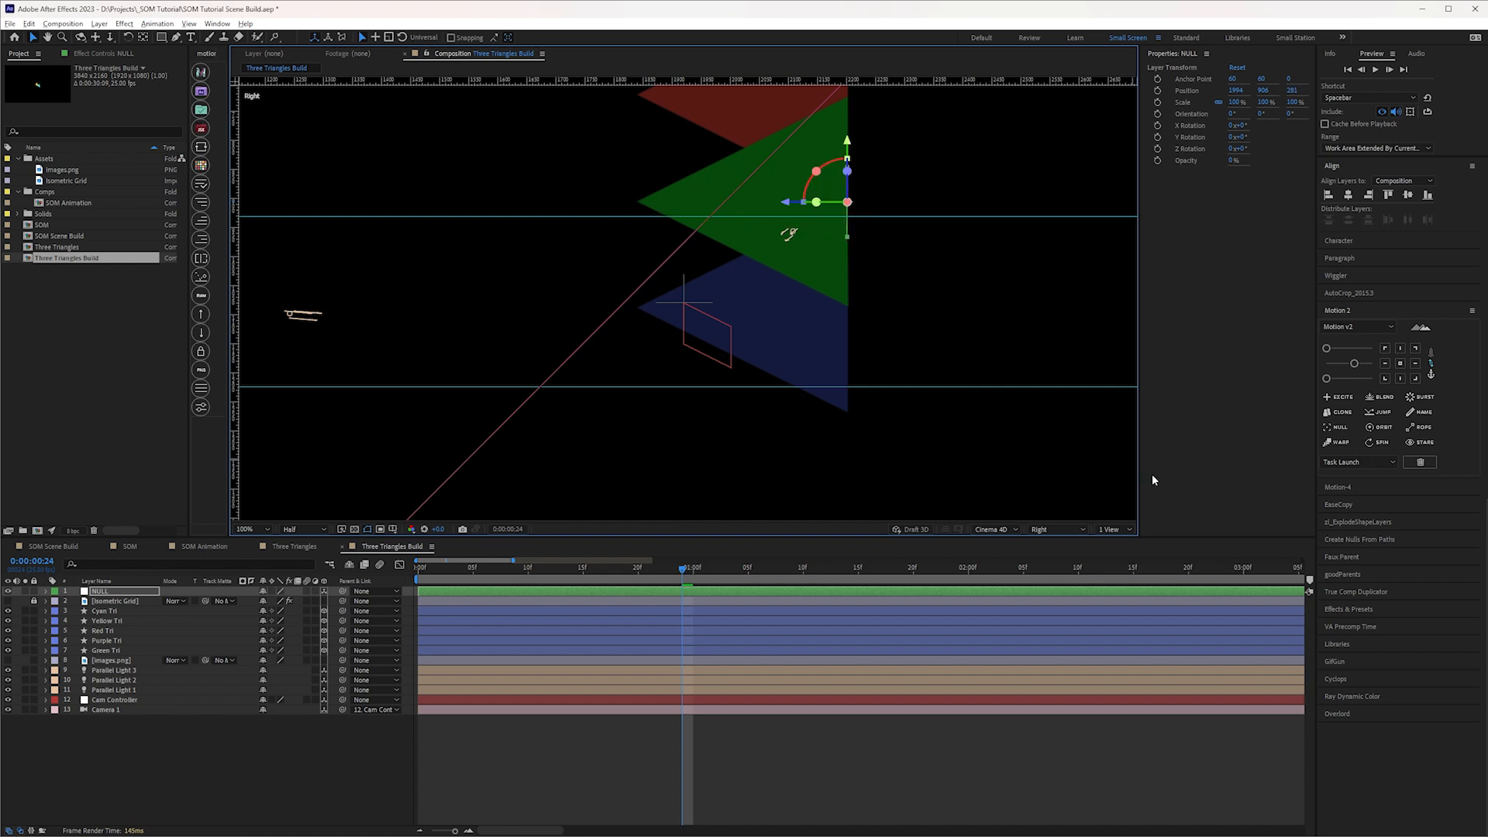
Check the null's placement against the triangles in the Front view and Custom View 1, and return to the Active Camera view.
{"action": "left_click", "coordinate": [1058, 532]}
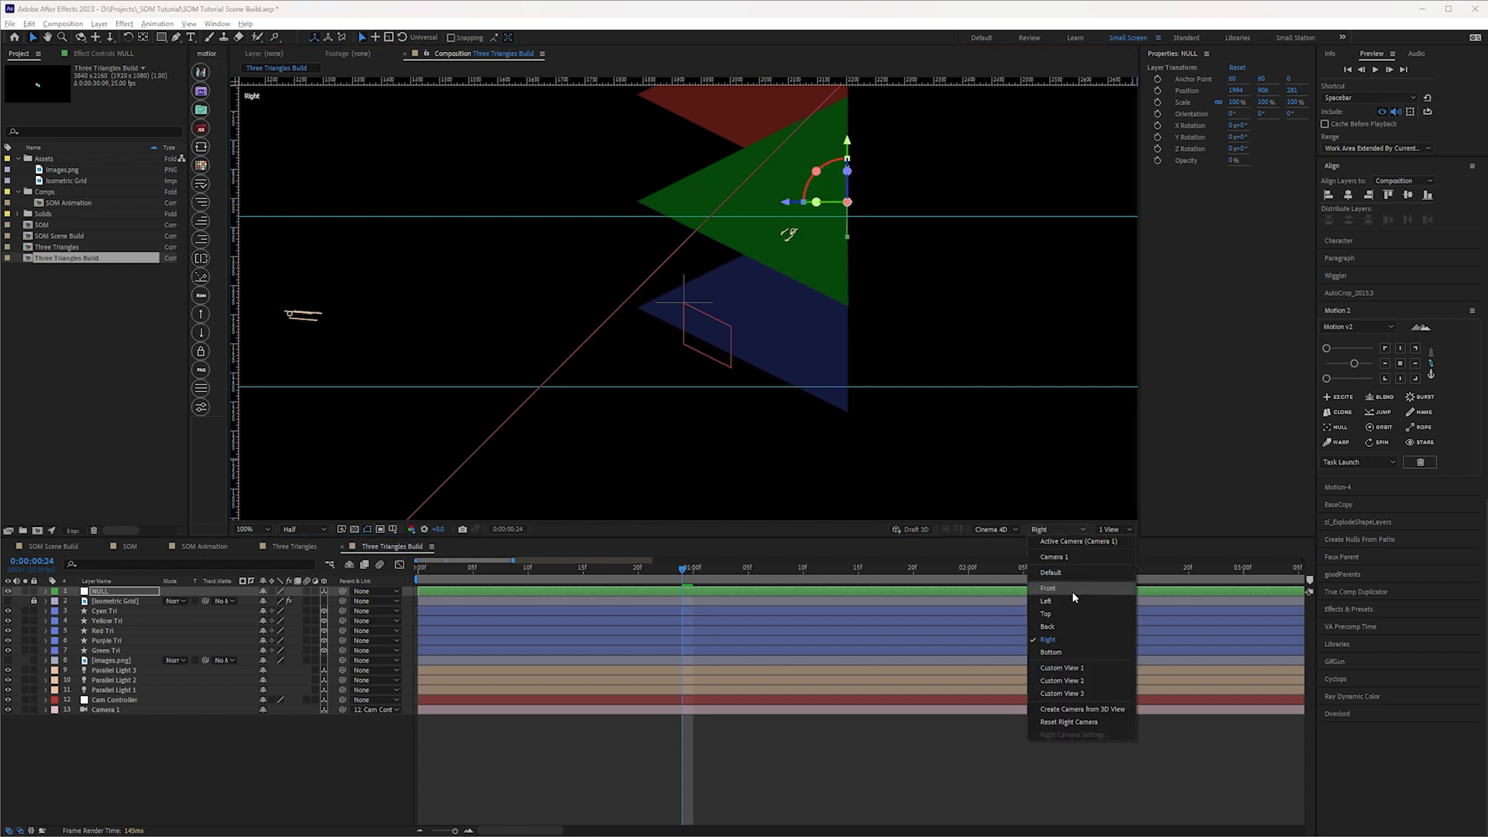
{"action": "left_click", "coordinate": [1073, 592]}
{"action": "left_click", "coordinate": [1058, 530]}
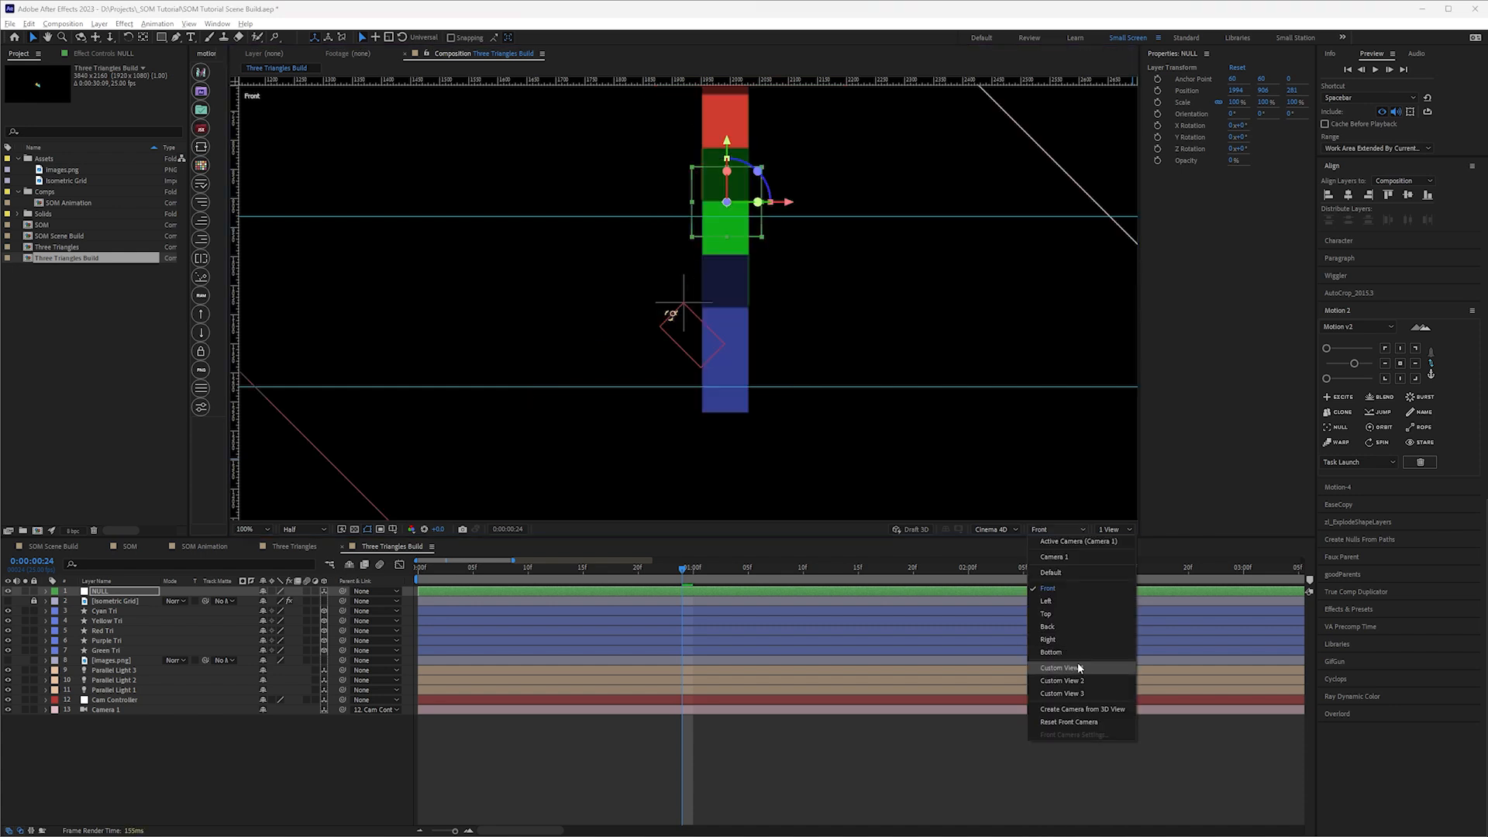
{"action": "left_click", "coordinate": [1077, 662]}
{"action": "scroll", "coordinate": [879, 400], "scroll_direction": "down", "scroll_amount": 1}
{"action": "key", "text": "1"}
{"action": "left_click_drag", "start_coordinate": [768, 280], "coordinate": [1071, 513]}
{"action": "left_click", "coordinate": [1054, 529]}
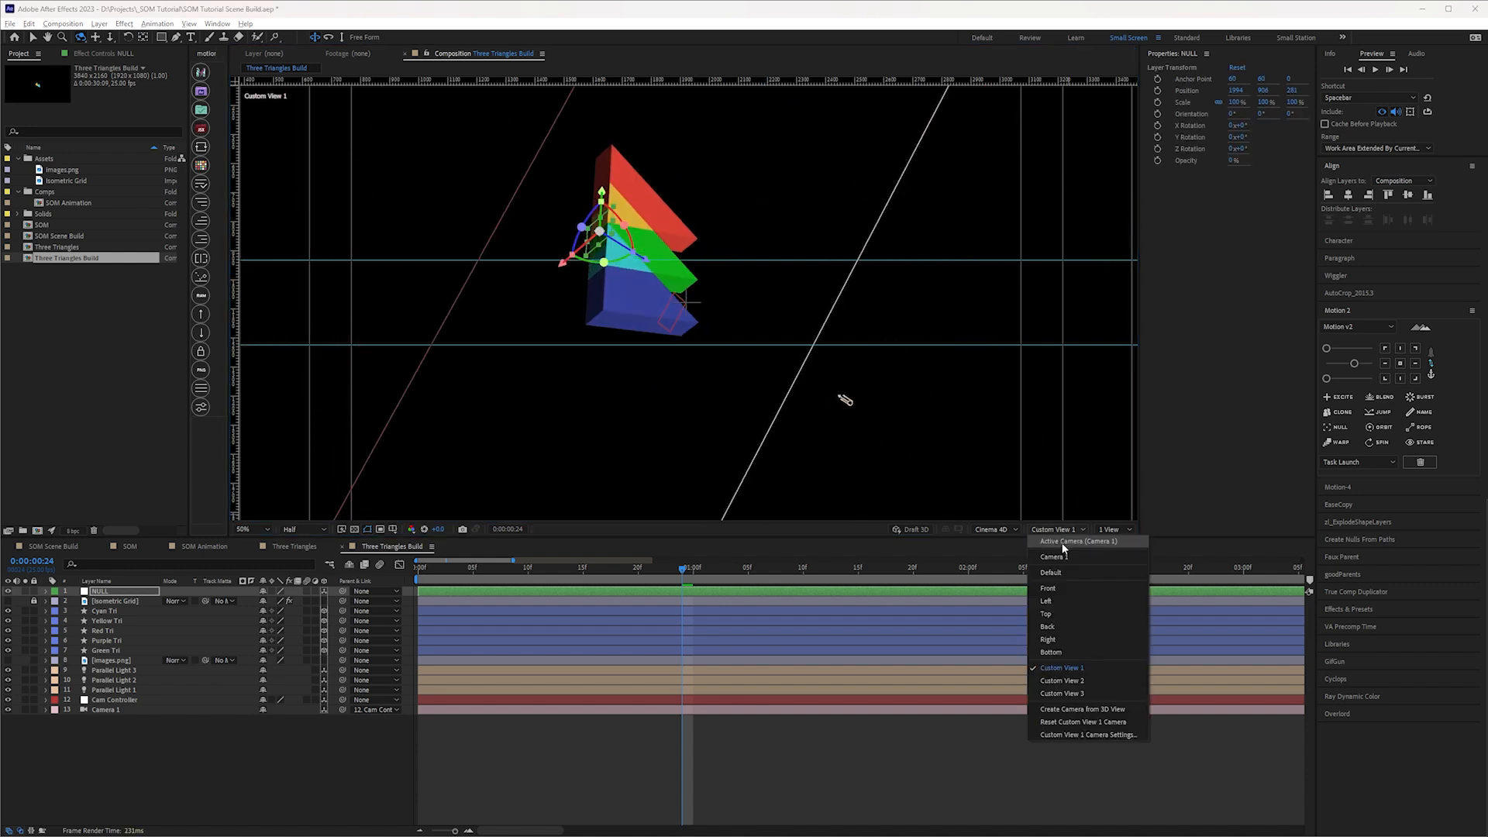
{"action": "left_click", "coordinate": [1091, 567]}
Parent the five triangle layers, Cyan Tri through Green Tri, to the null and rename the null as Rotation Ctrl.
{"action": "left_click", "coordinate": [123, 611]}
{"action": "left_click", "coordinate": [116, 649], "text": "shift"}
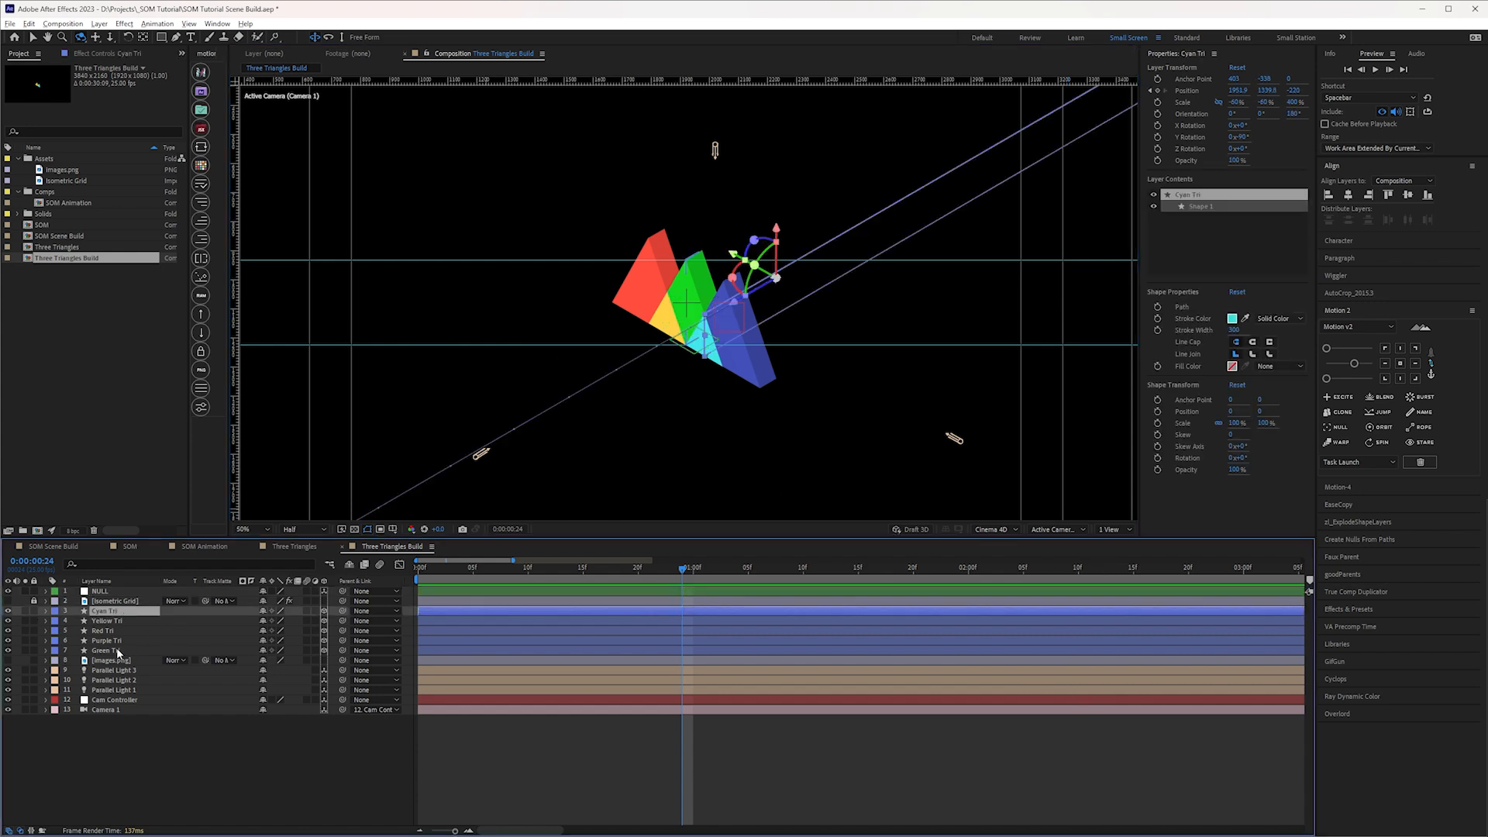
{"action": "left_click_drag", "start_coordinate": [341, 611], "coordinate": [110, 591]}
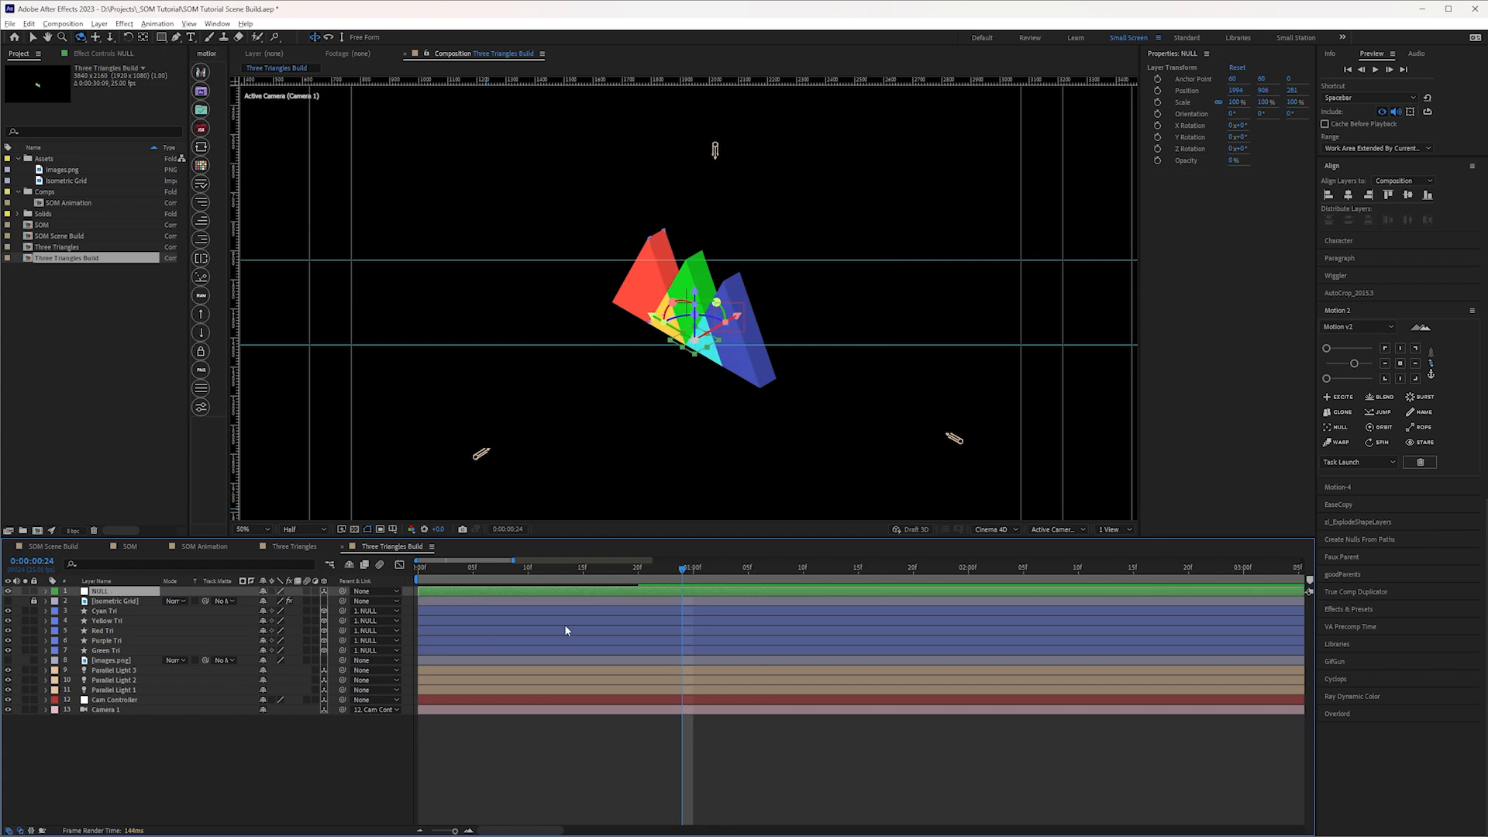
{"action": "key", "text": "Return"}
{"action": "type", "text": "Rotation Ctrl"}
{"action": "key", "text": "Return"}
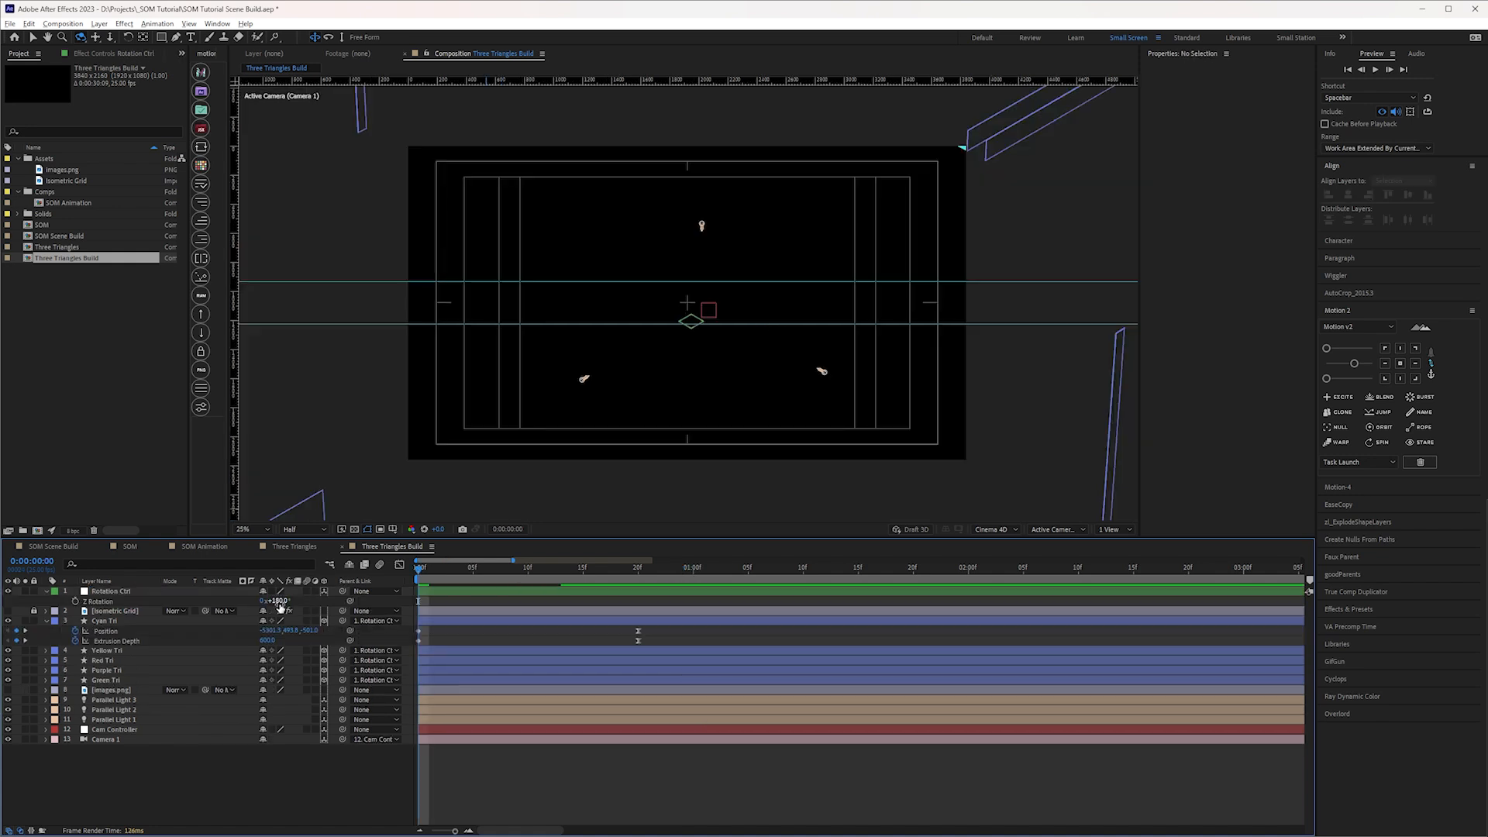
Animate Rotation Ctrl's Z Rotation from 180° at the first frame to 0° at frame 20 and preview the spin.
{"action": "left_click", "coordinate": [277, 601]}
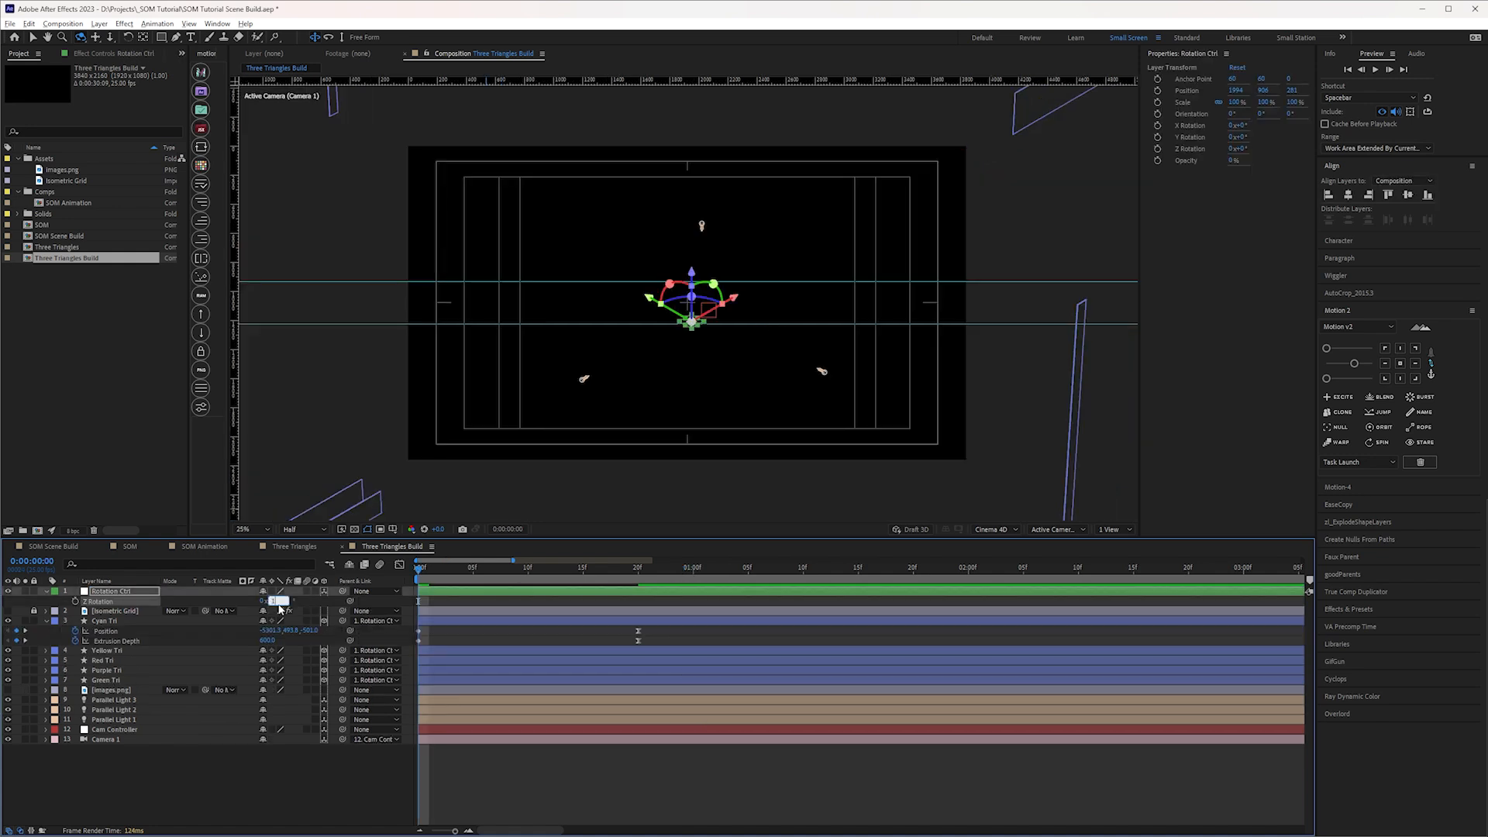
{"action": "type", "text": "180"}
{"action": "key", "text": "Return"}
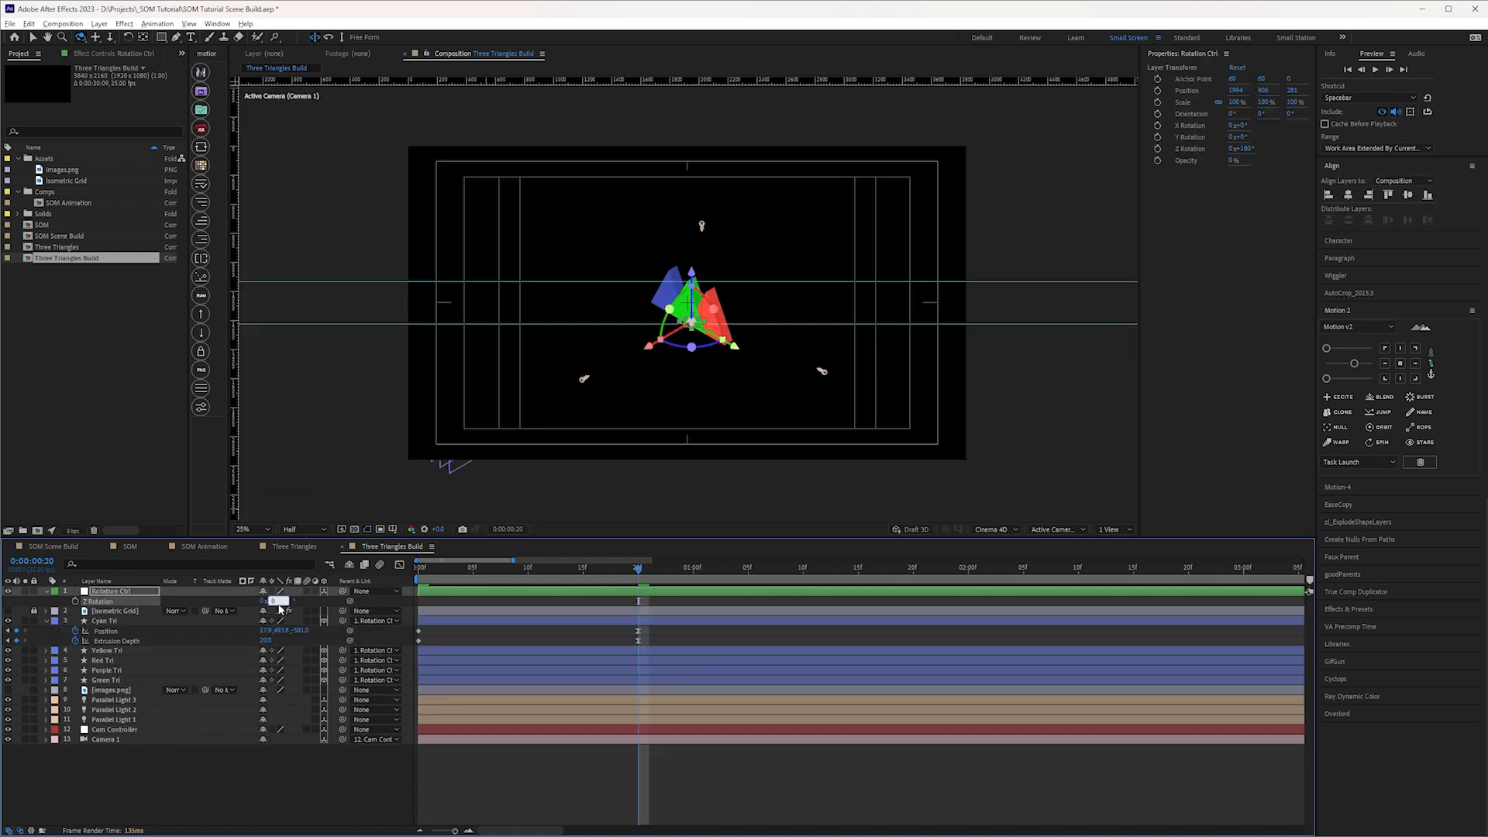
{"action": "key", "text": "Return"}
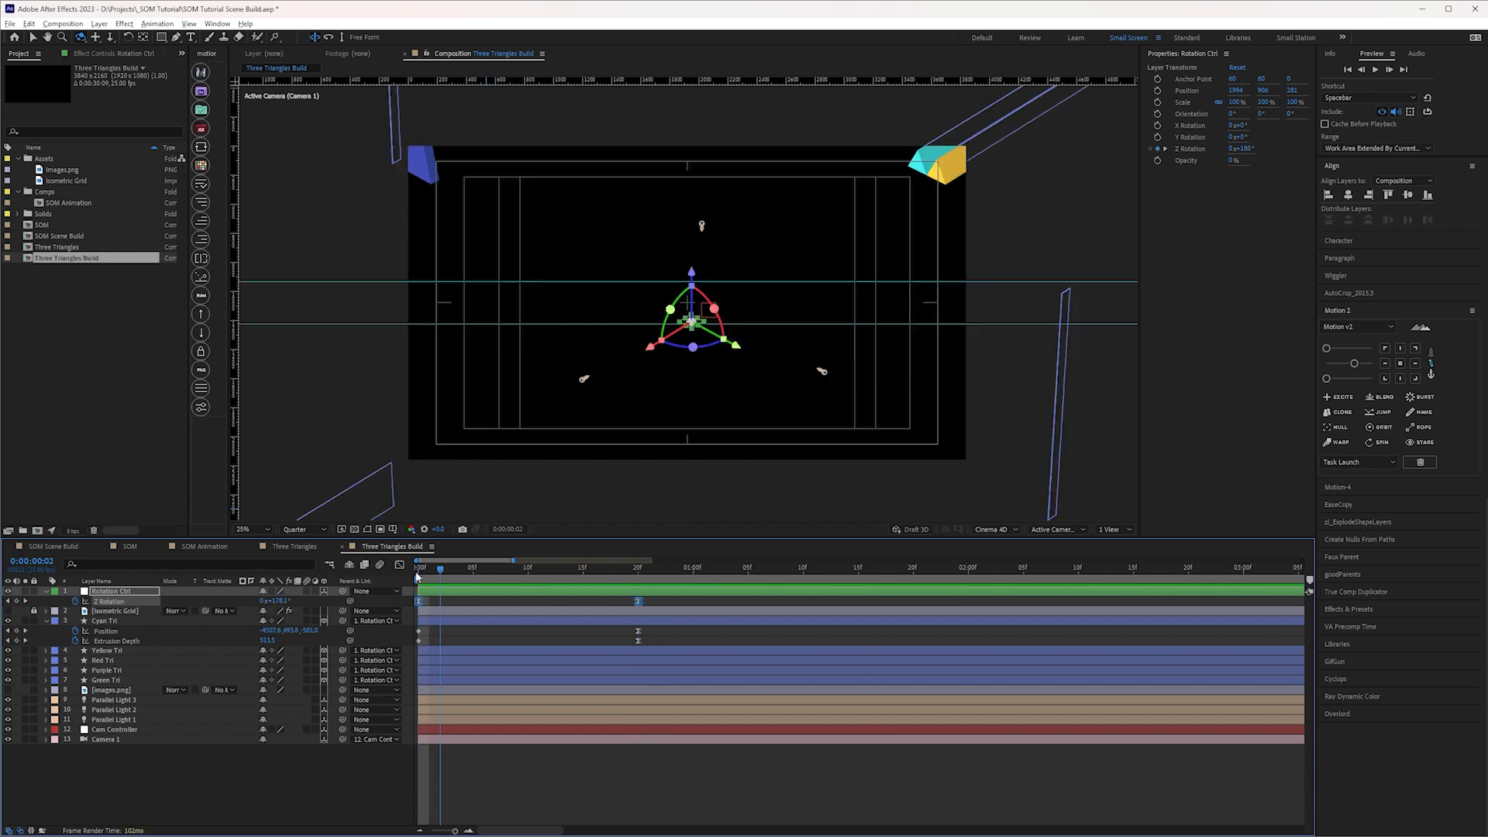
{"action": "left_click_drag", "start_coordinate": [430, 574], "coordinate": [454, 597]}
{"action": "key", "text": "space"}
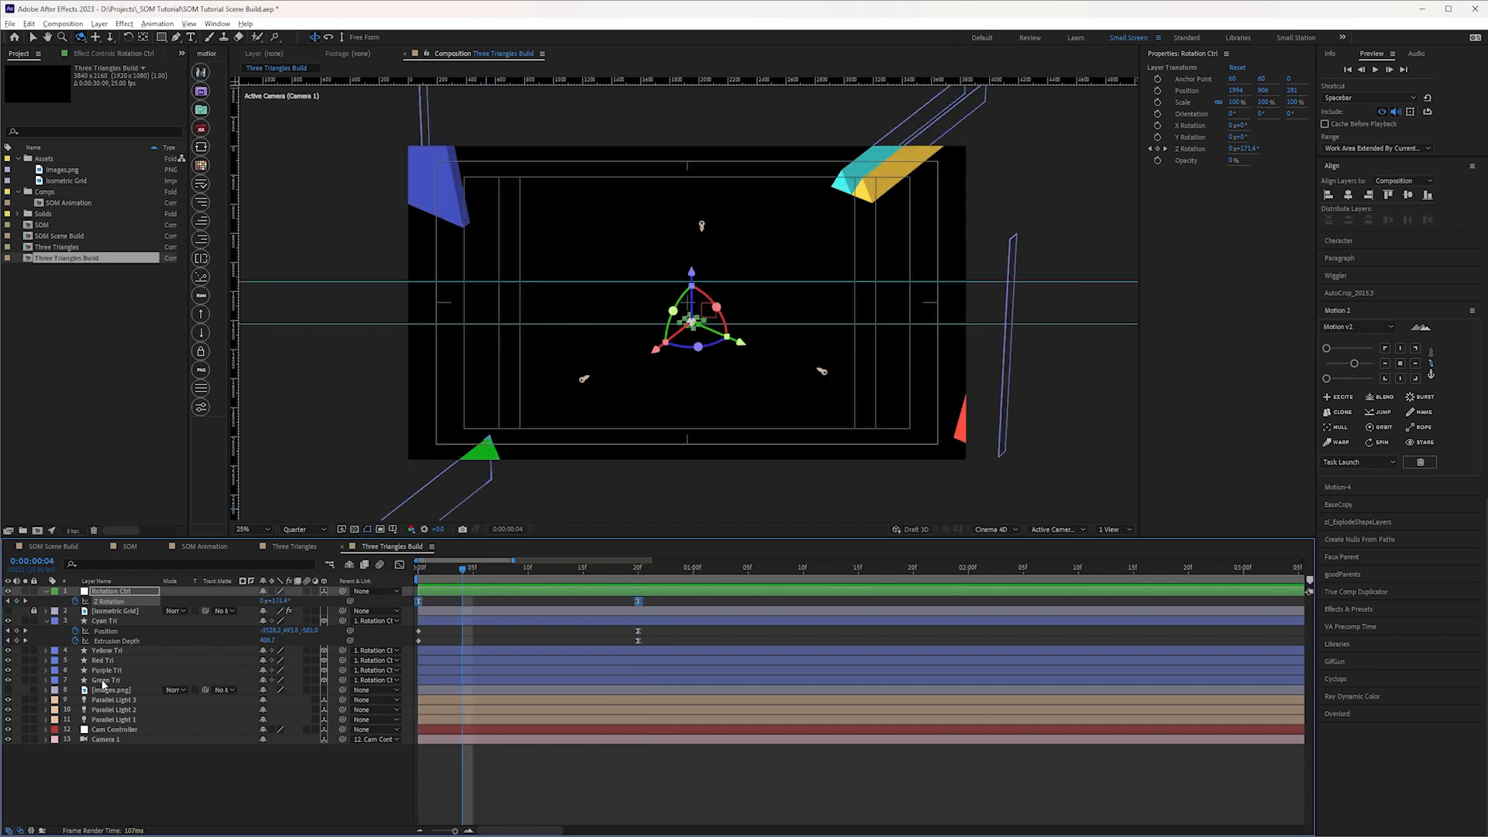
Trim the start of Green Tri to frame 4 and the starts of Yellow Tri and Cyan Tri to frame 7.
{"action": "left_click", "coordinate": [159, 680]}
{"action": "key", "text": "space"}
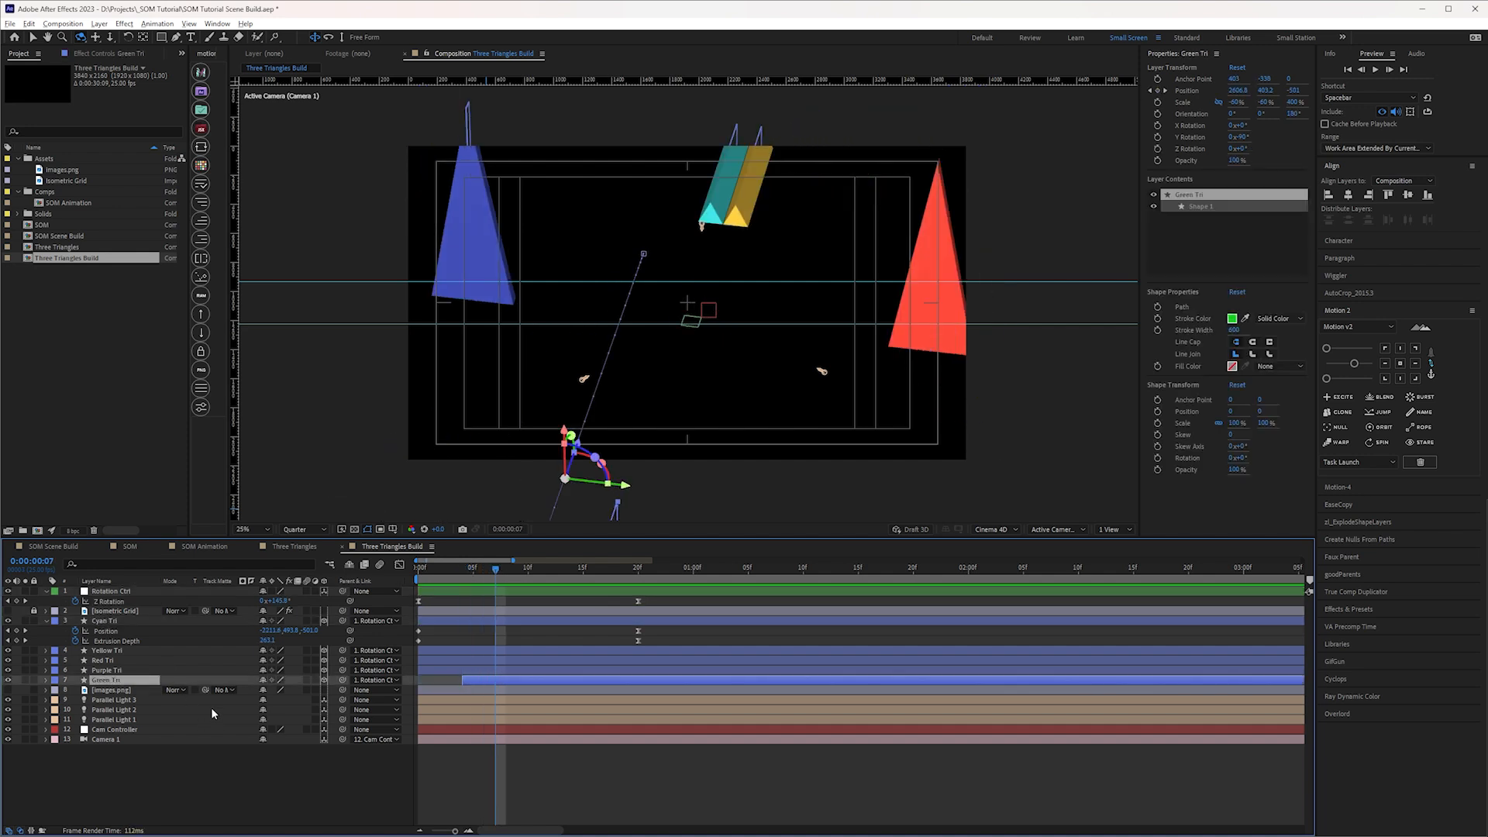
{"action": "left_click", "coordinate": [107, 651]}
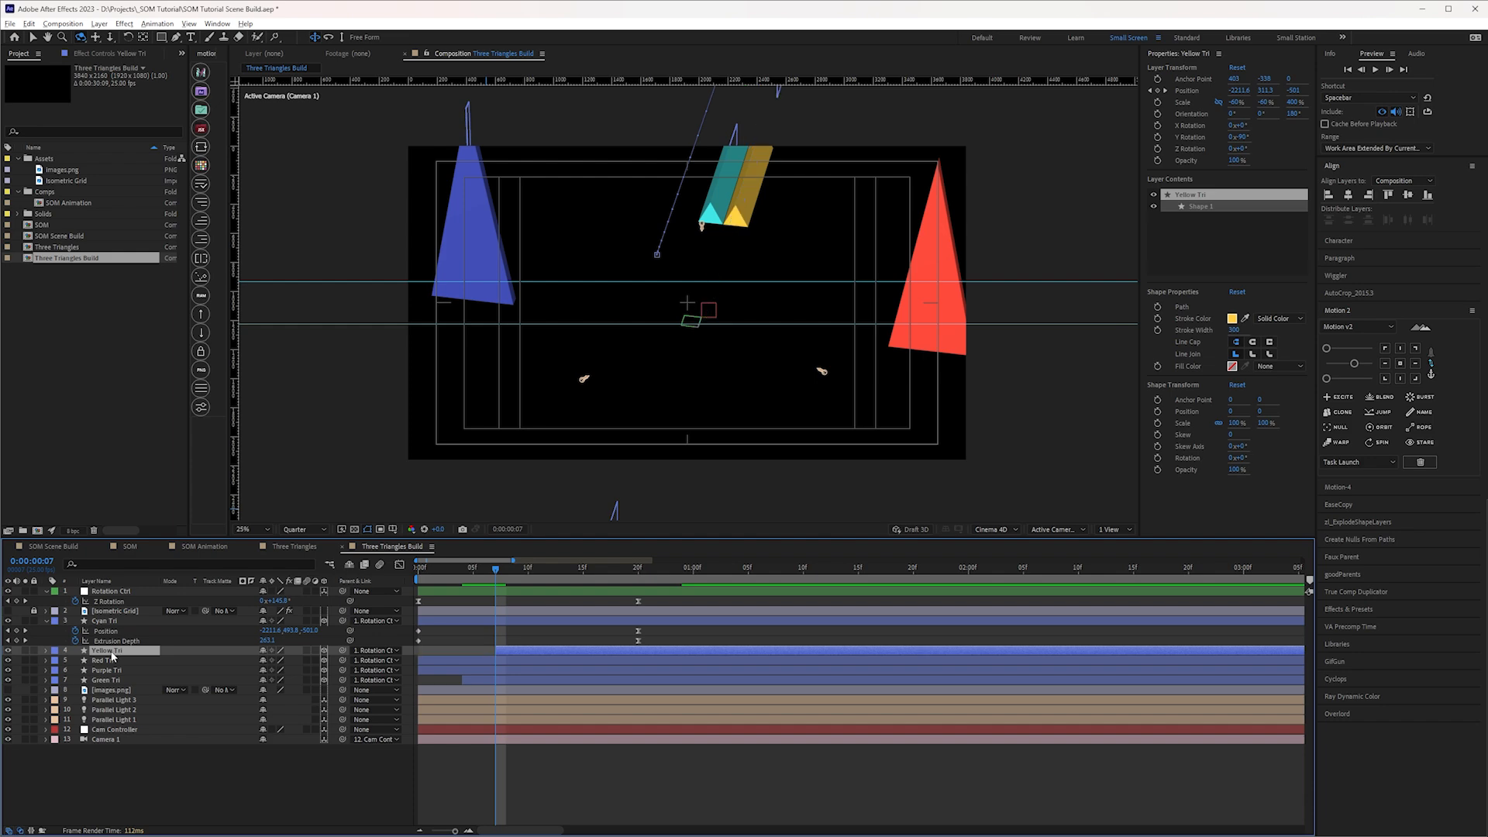
{"action": "left_click", "coordinate": [104, 625]}
{"action": "key", "text": "bracketleft"}
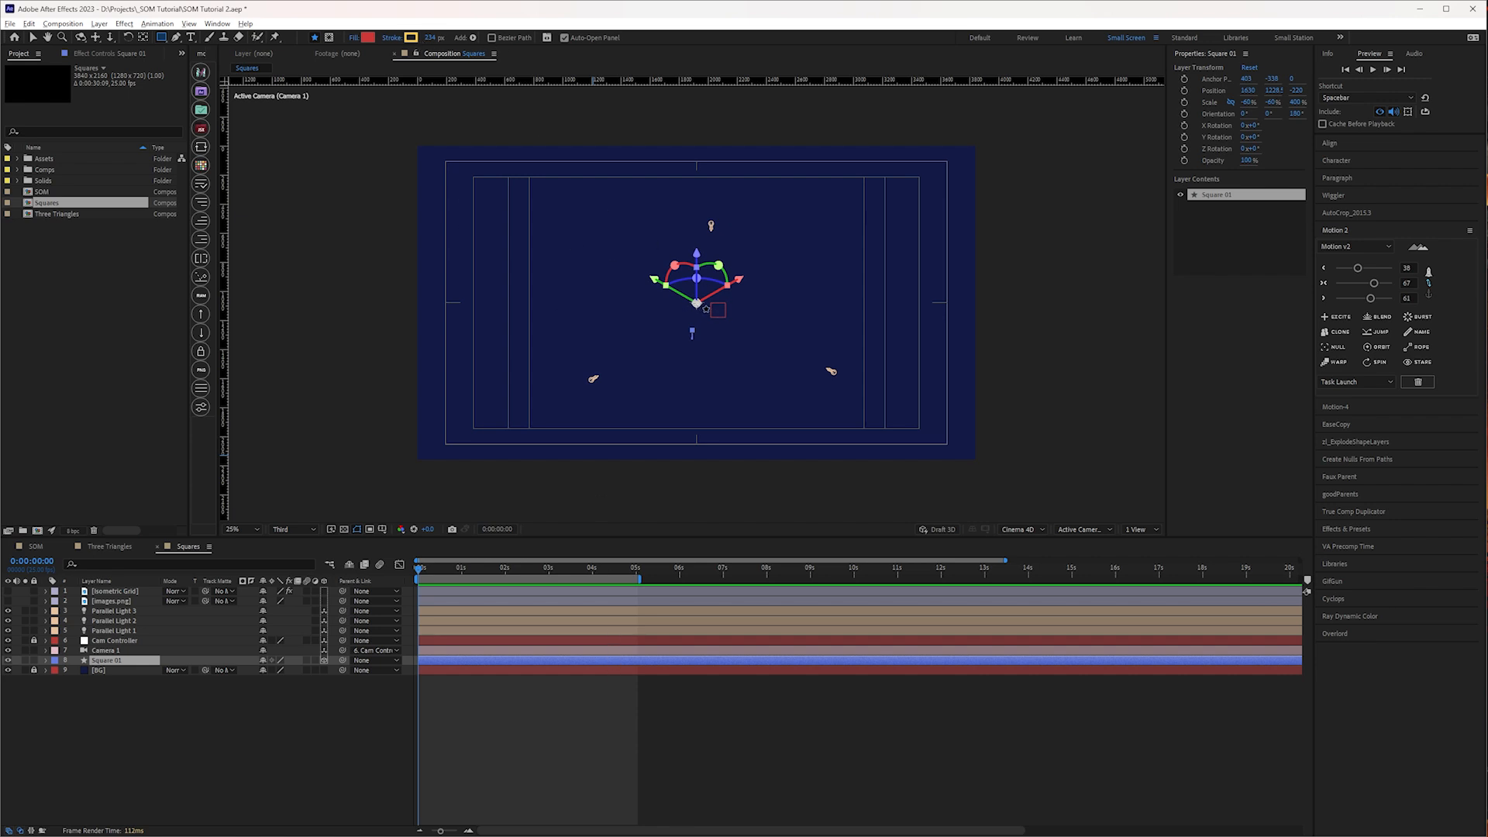
Draw a square about 1475 px wide on the Square 01 layer, centered on its anchor point, and expand its Geometry Options.
{"action": "left_click_drag", "start_coordinate": [697, 303], "coordinate": [647, 336]}
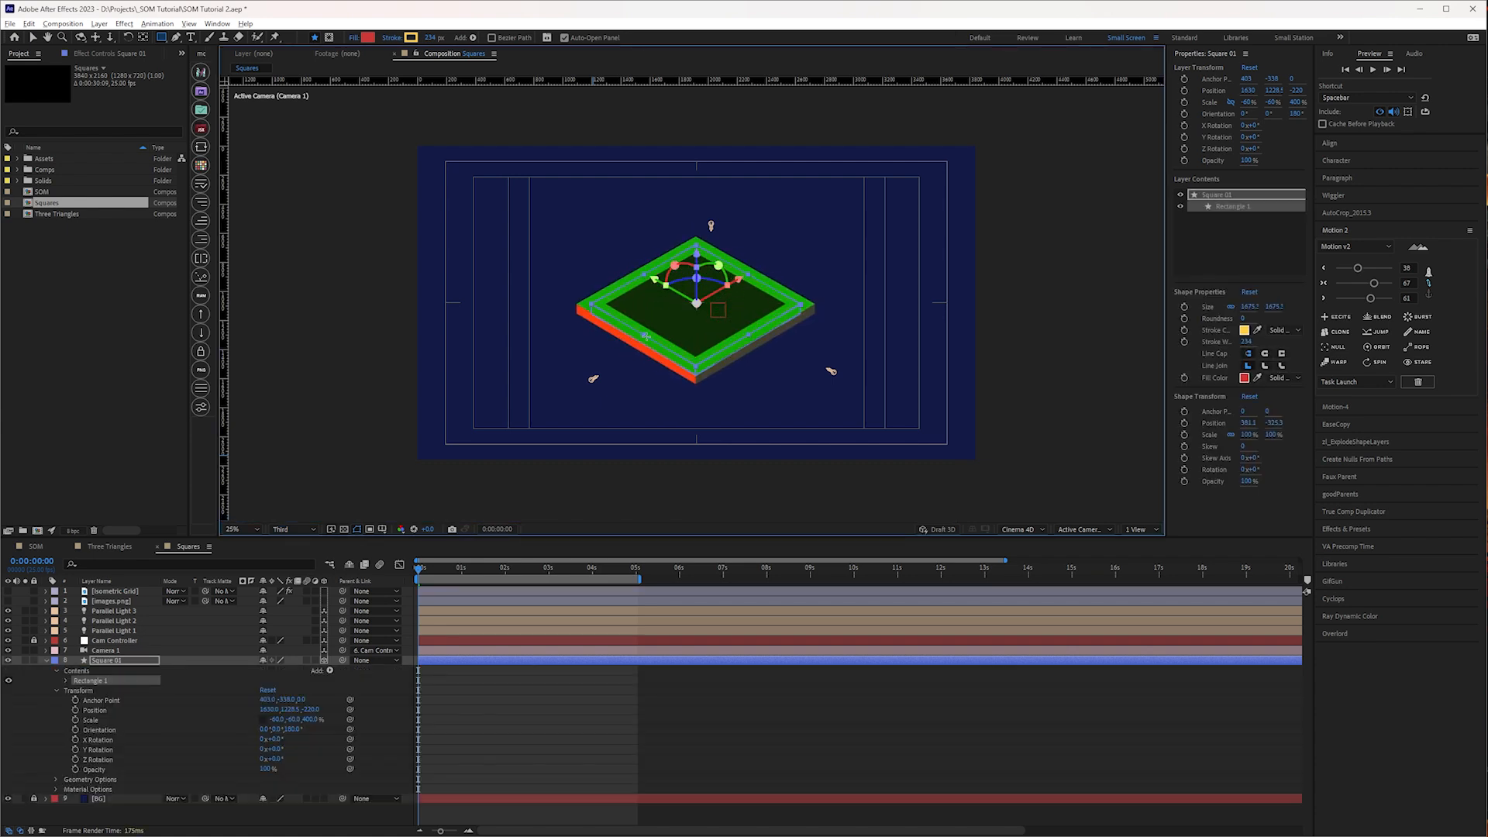
{"action": "left_click", "coordinate": [59, 691]}
{"action": "left_click", "coordinate": [61, 700]}
{"action": "left_click", "coordinate": [58, 700]}
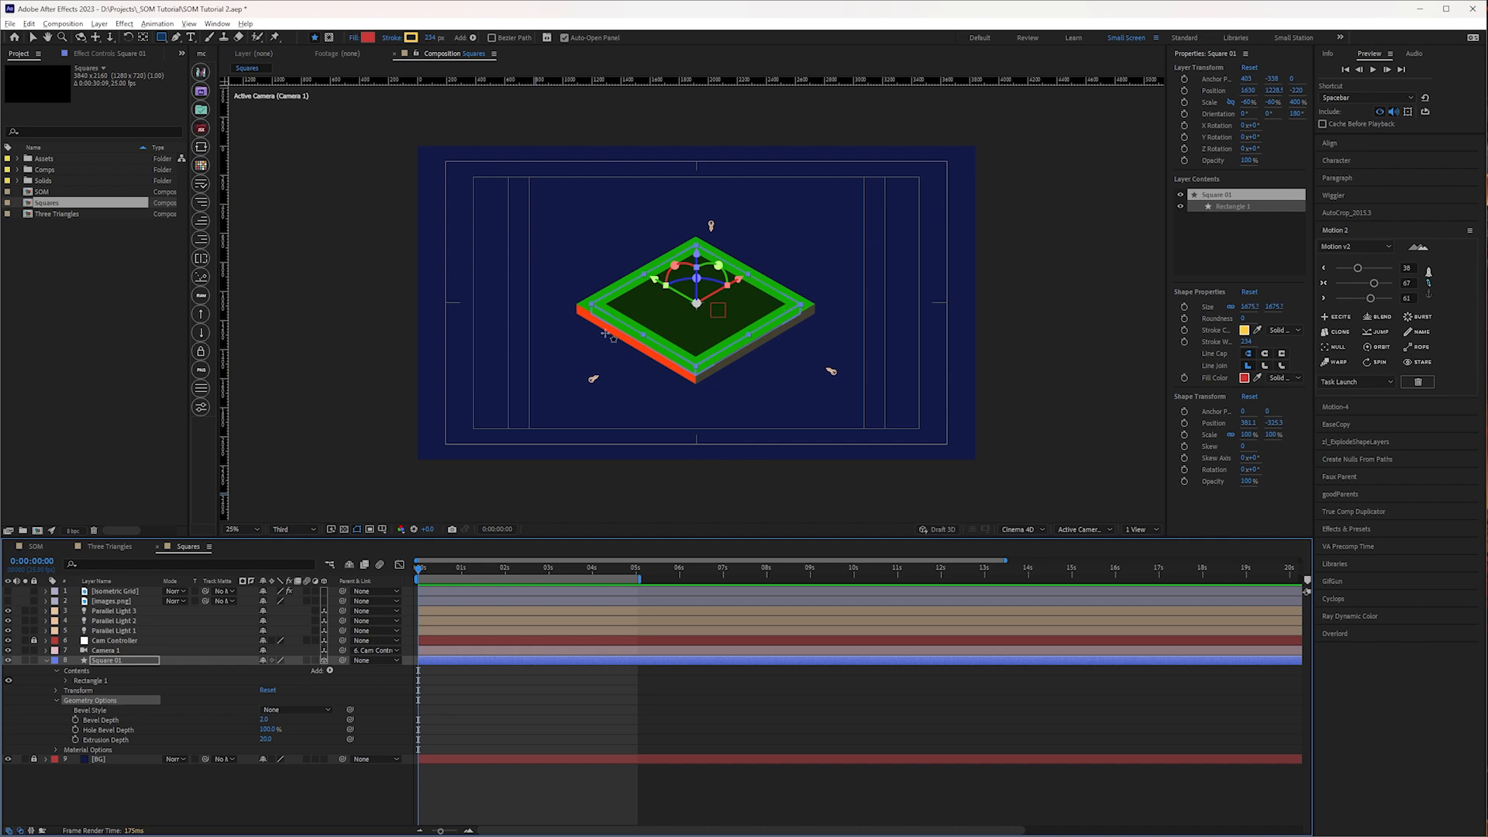
Set the square's fill to none and its stroke color to white (FFFFFF), and collapse the Square 01 layer.
{"action": "left_click", "coordinate": [371, 42], "text": "alt"}
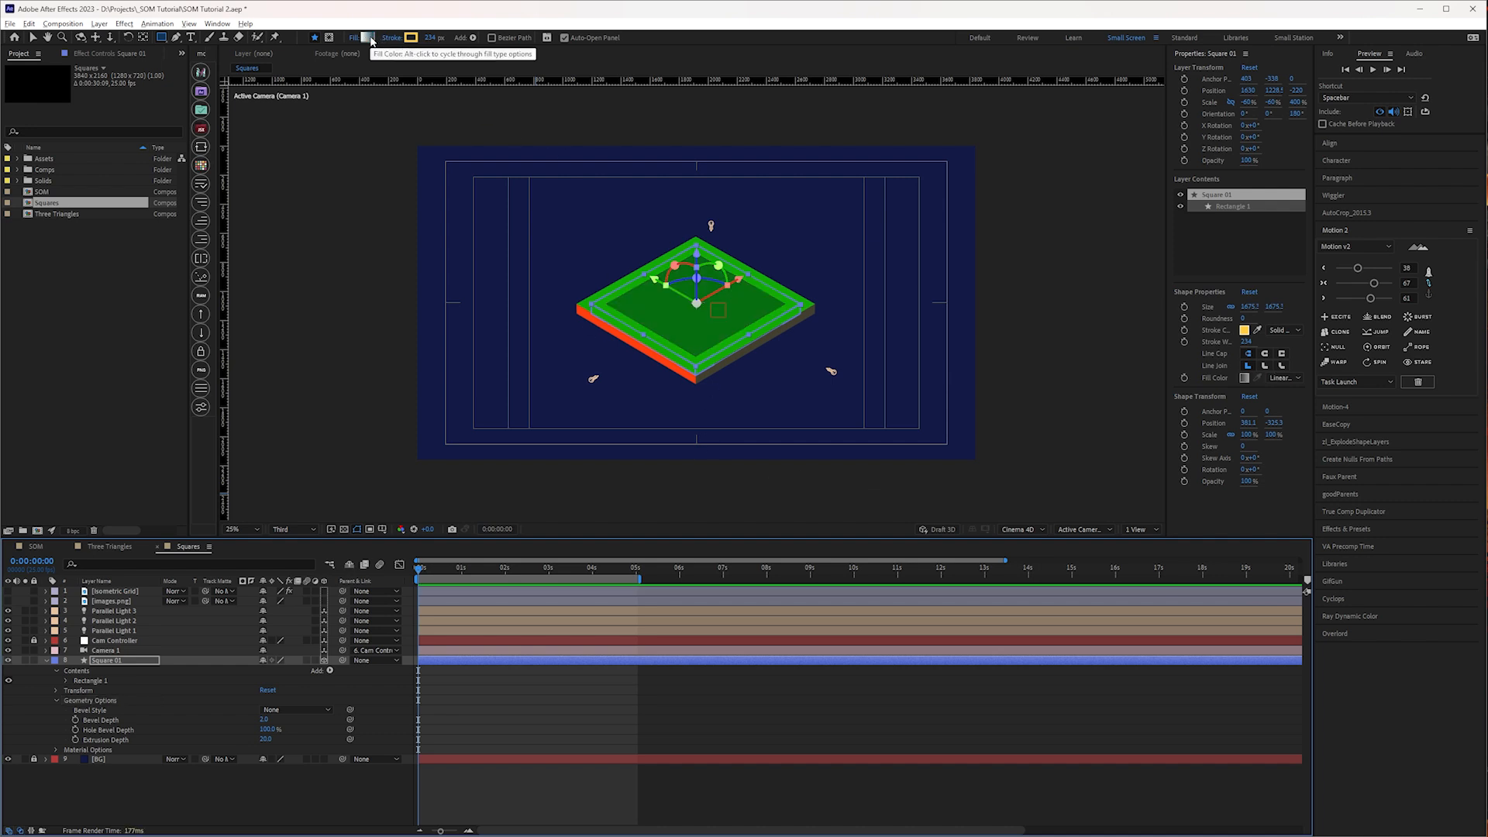
{"action": "left_click", "coordinate": [370, 42], "text": "alt"}
{"action": "left_click", "coordinate": [371, 42], "text": "alt"}
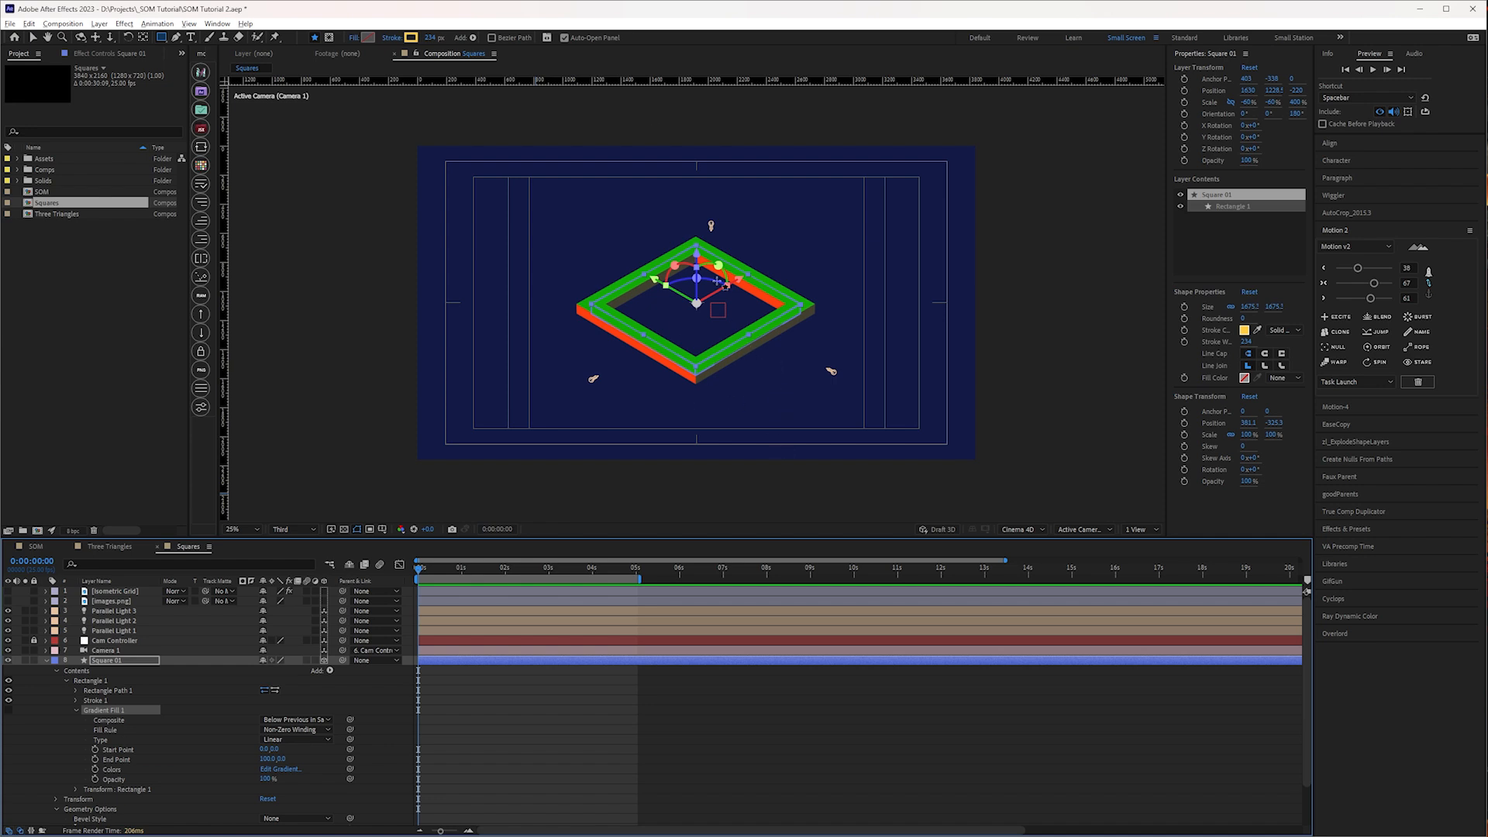
{"action": "left_click", "coordinate": [414, 40]}
{"action": "left_click_drag", "start_coordinate": [333, 239], "coordinate": [167, 48]}
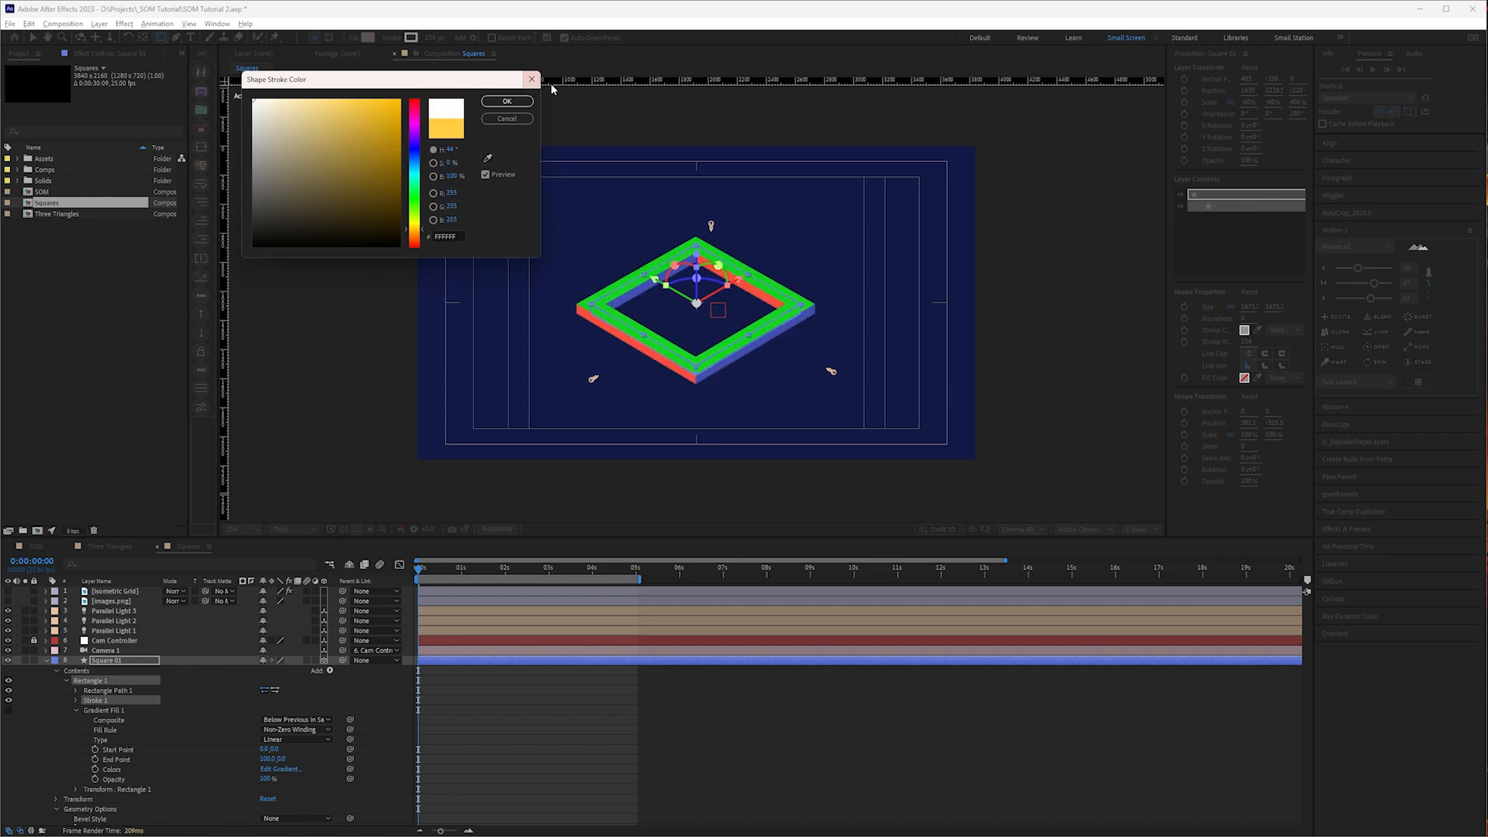
{"action": "left_click", "coordinate": [507, 100]}
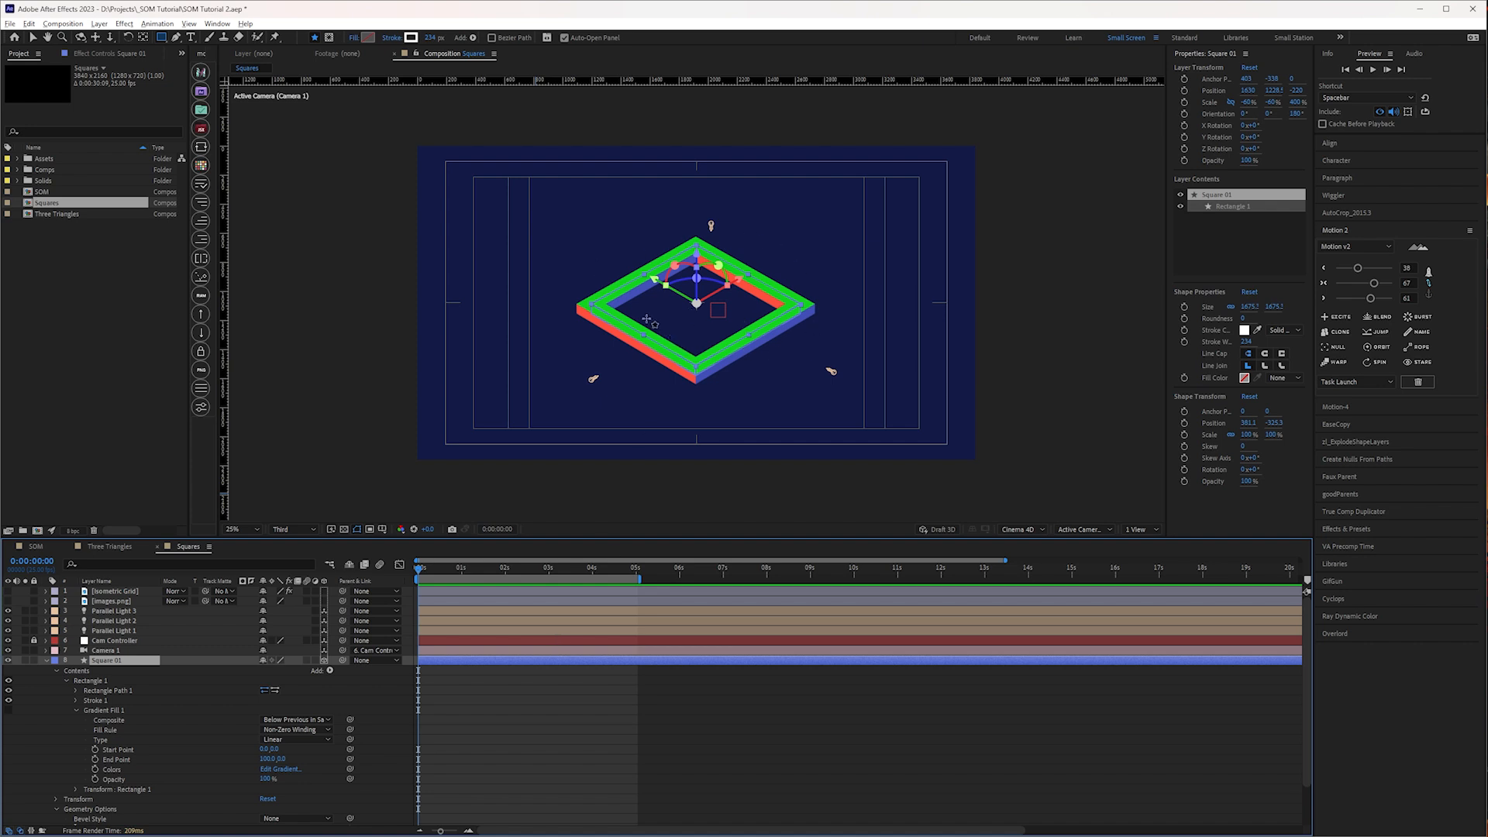
{"action": "mouse_move", "coordinate": [434, 44]}
{"action": "left_mouse_down"}
{"action": "mouse_move", "coordinate": [575, 23]}
{"action": "mouse_move", "coordinate": [1231, 22]}
{"action": "mouse_move", "coordinate": [586, 205]}
{"action": "left_mouse_up"}
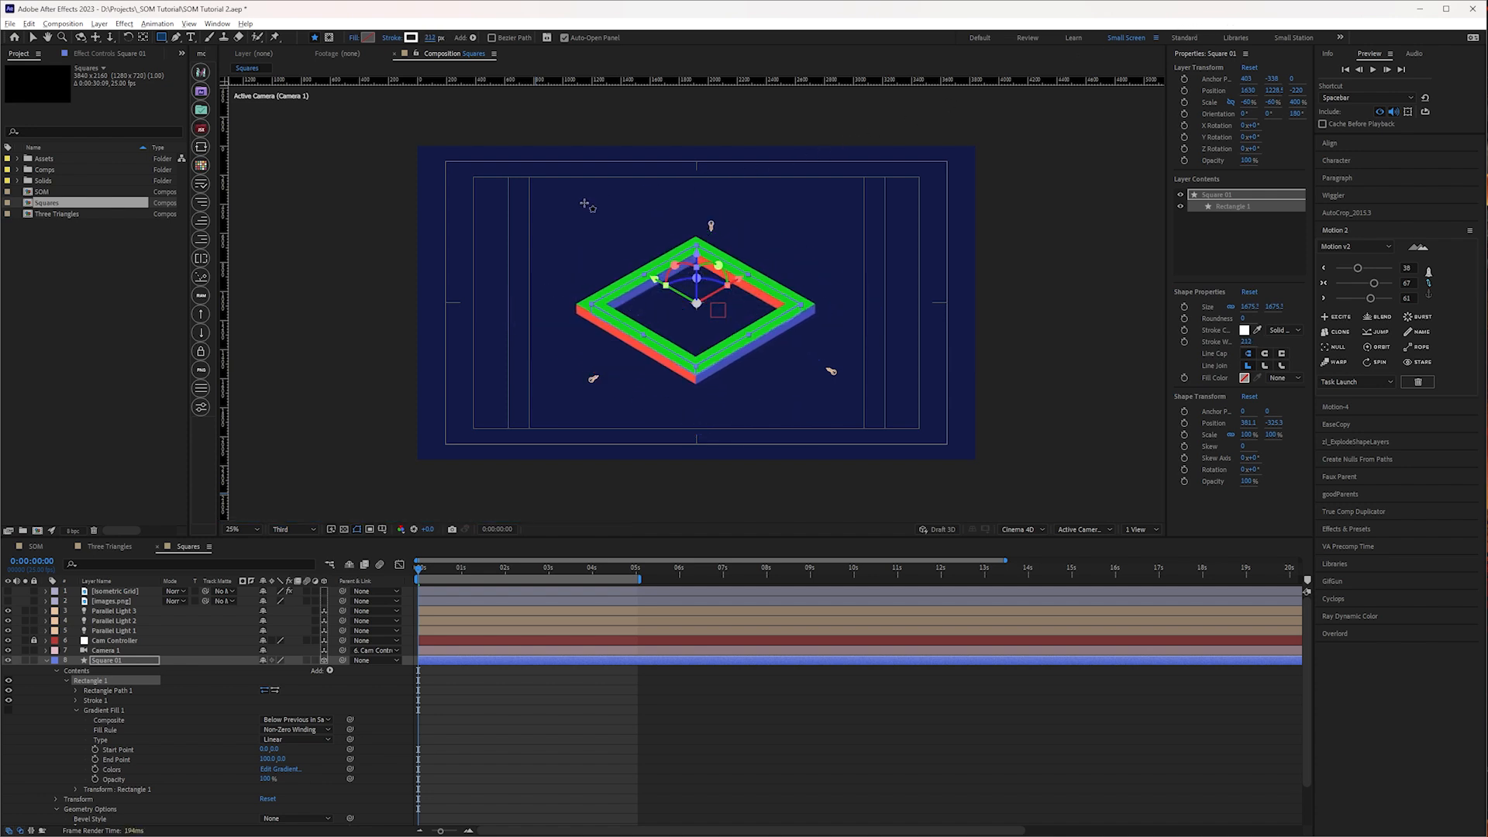
{"action": "left_click", "coordinate": [47, 661]}
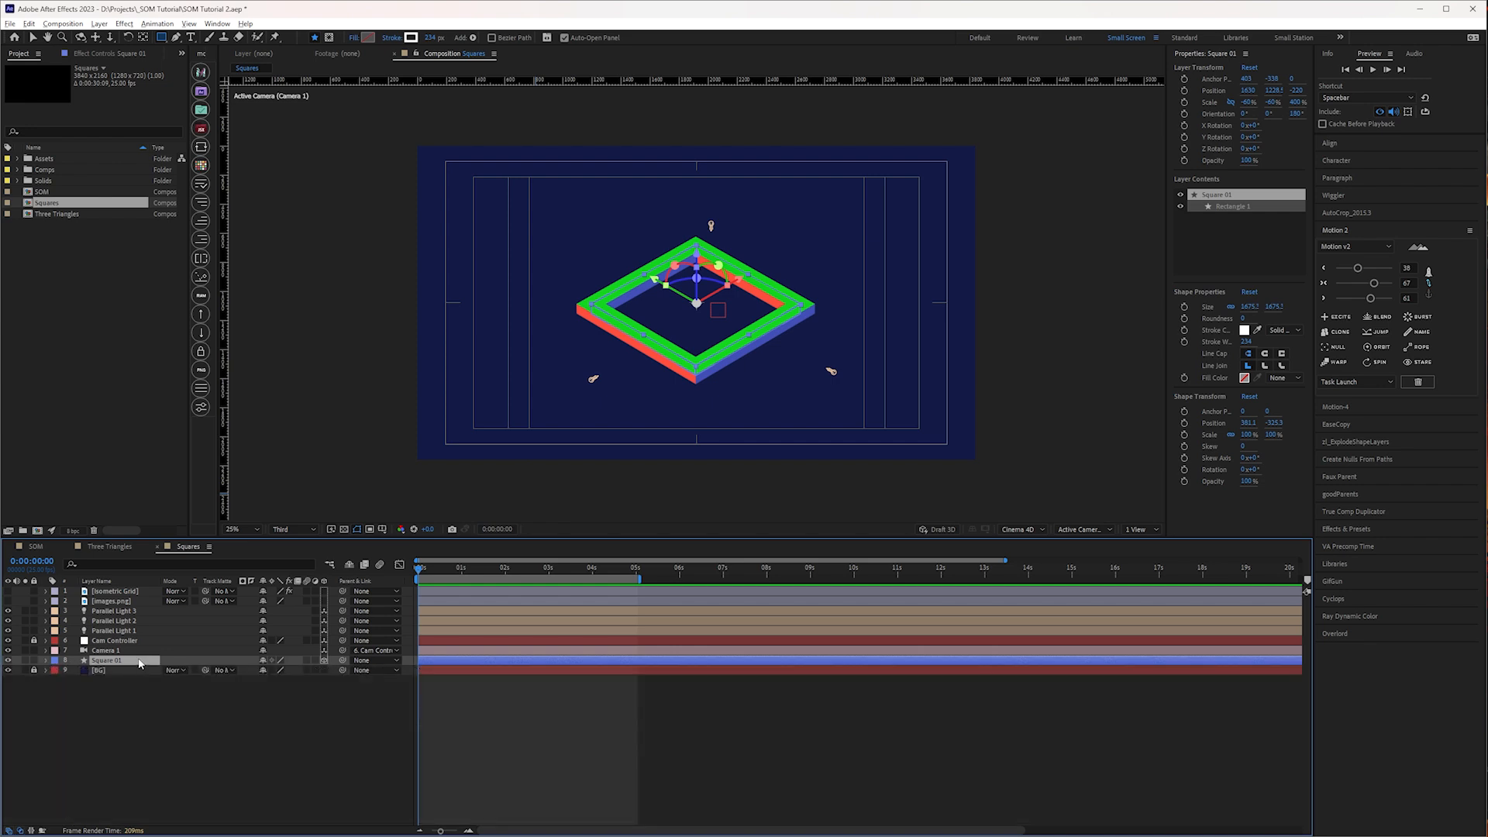
Duplicate Square 01 and reduce the copy's Rectangle Path size to about 961 px, nesting it inside the first square.
{"action": "key", "text": "ctrl+d"}
{"action": "key", "text": "s"}
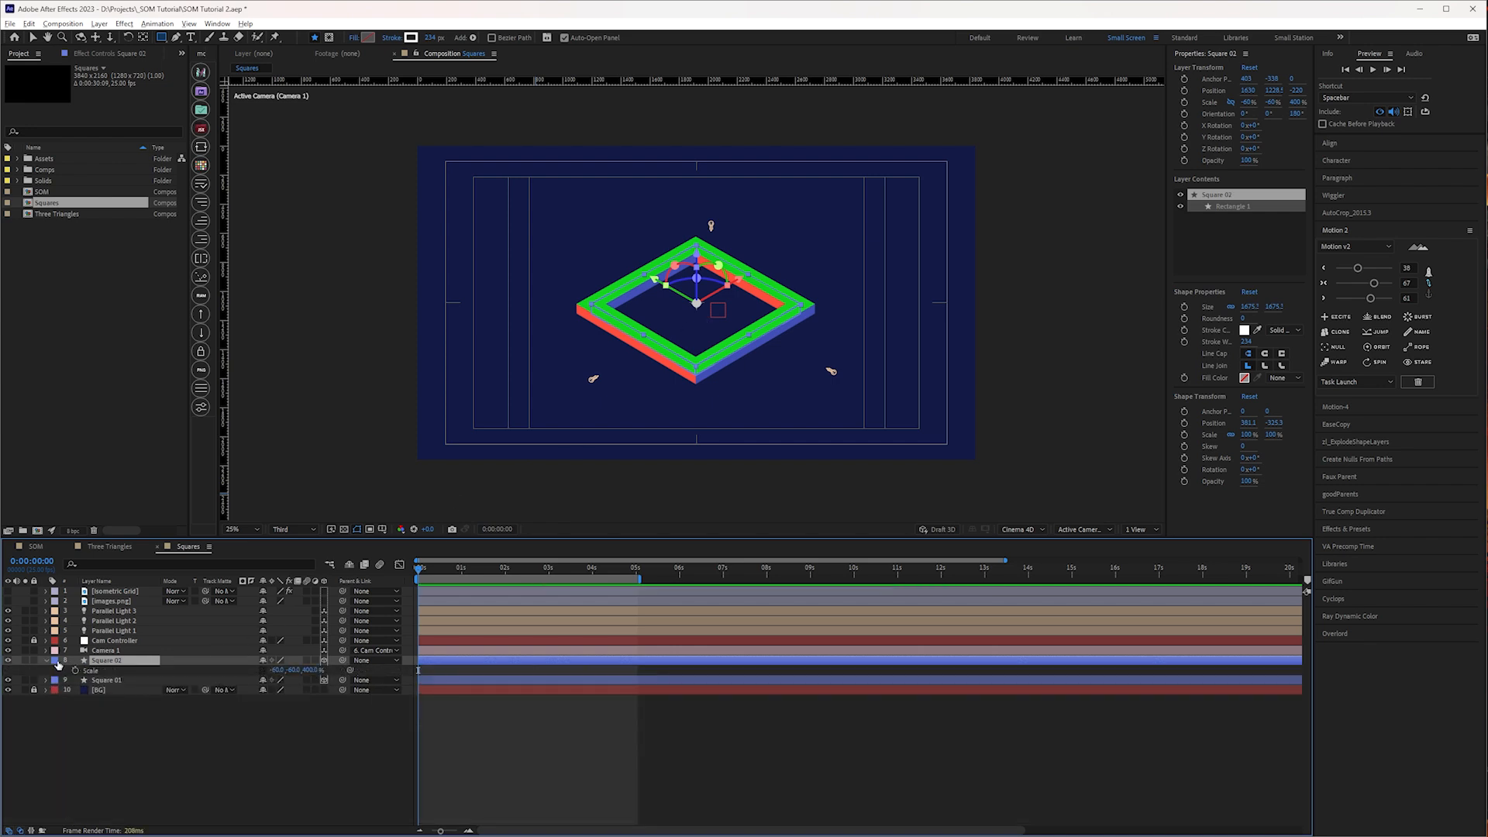
{"action": "left_click", "coordinate": [47, 661]}
{"action": "left_click", "coordinate": [47, 660]}
{"action": "left_click", "coordinate": [56, 671]}
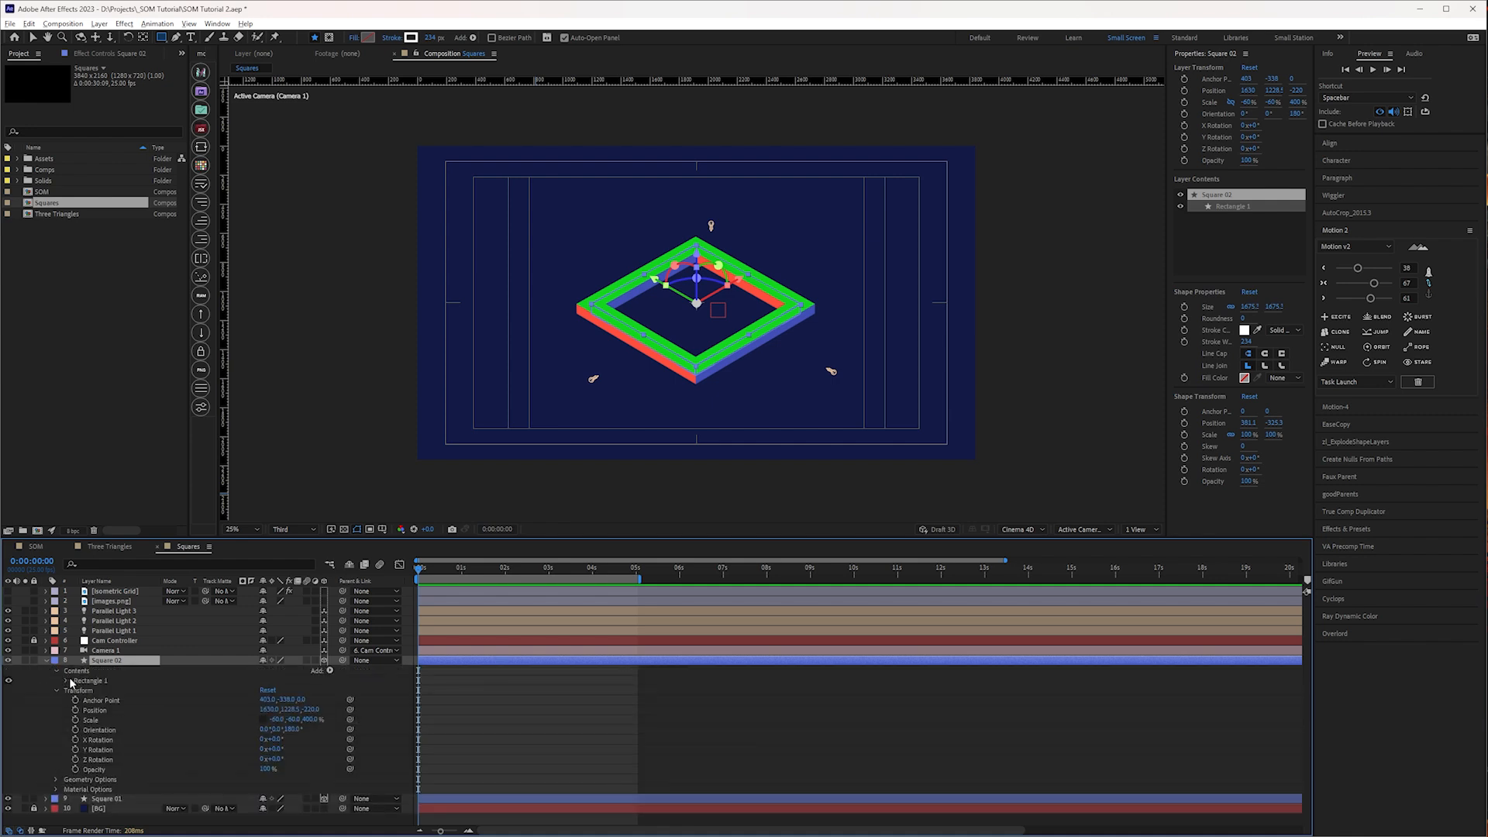
{"action": "left_click", "coordinate": [67, 680]}
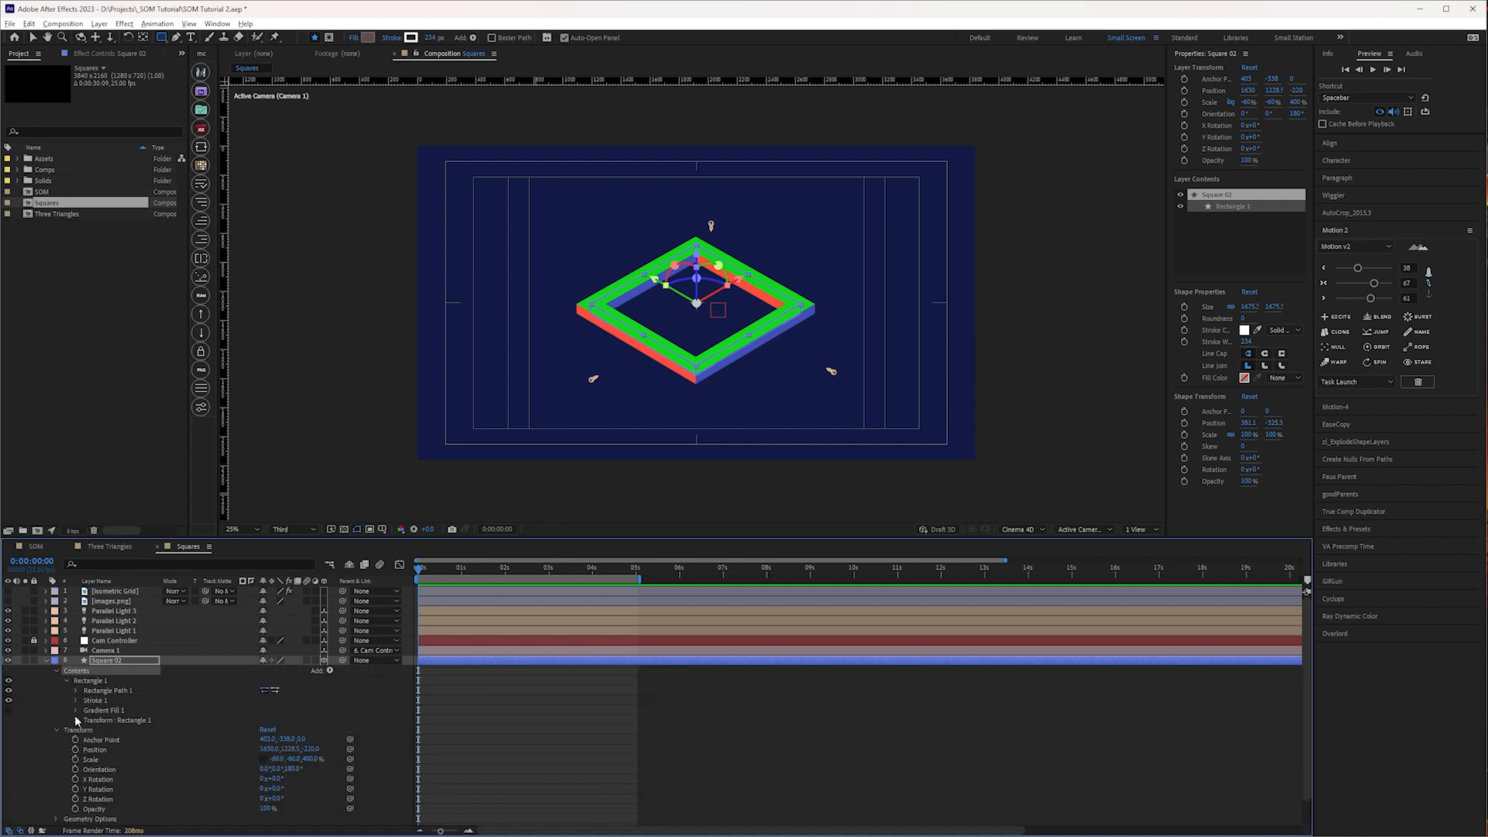
{"action": "left_click", "coordinate": [75, 691]}
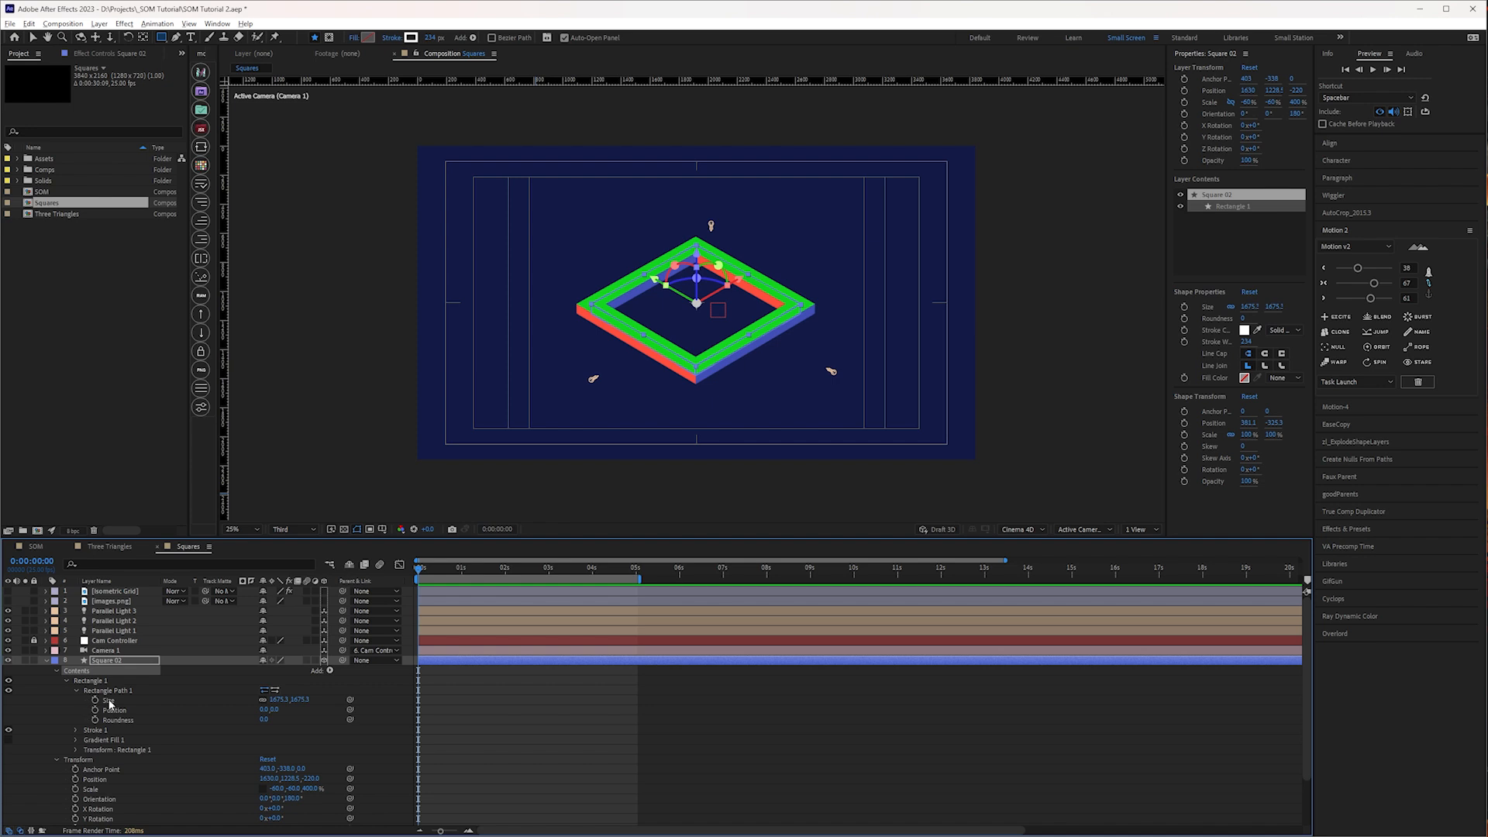
{"action": "left_click_drag", "start_coordinate": [283, 700], "coordinate": [3, 831]}
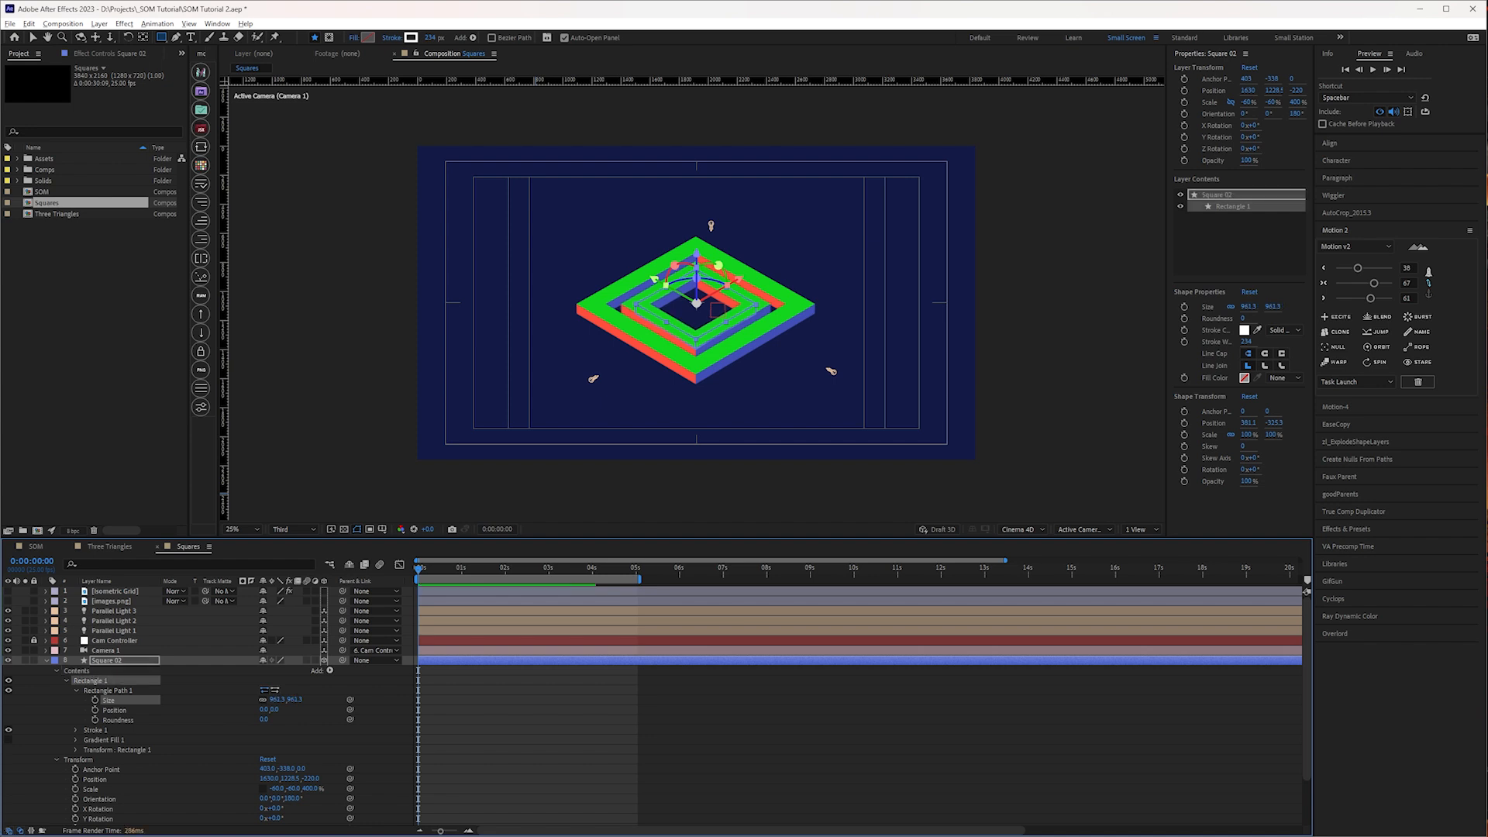
Duplicate Square 02 as Square 03 and reduce the copy's Rectangle Path size to about 221 px, nesting it in the center.
{"action": "left_click", "coordinate": [133, 663]}
{"action": "key", "text": "ctrl+d"}
{"action": "left_click", "coordinate": [47, 661]}
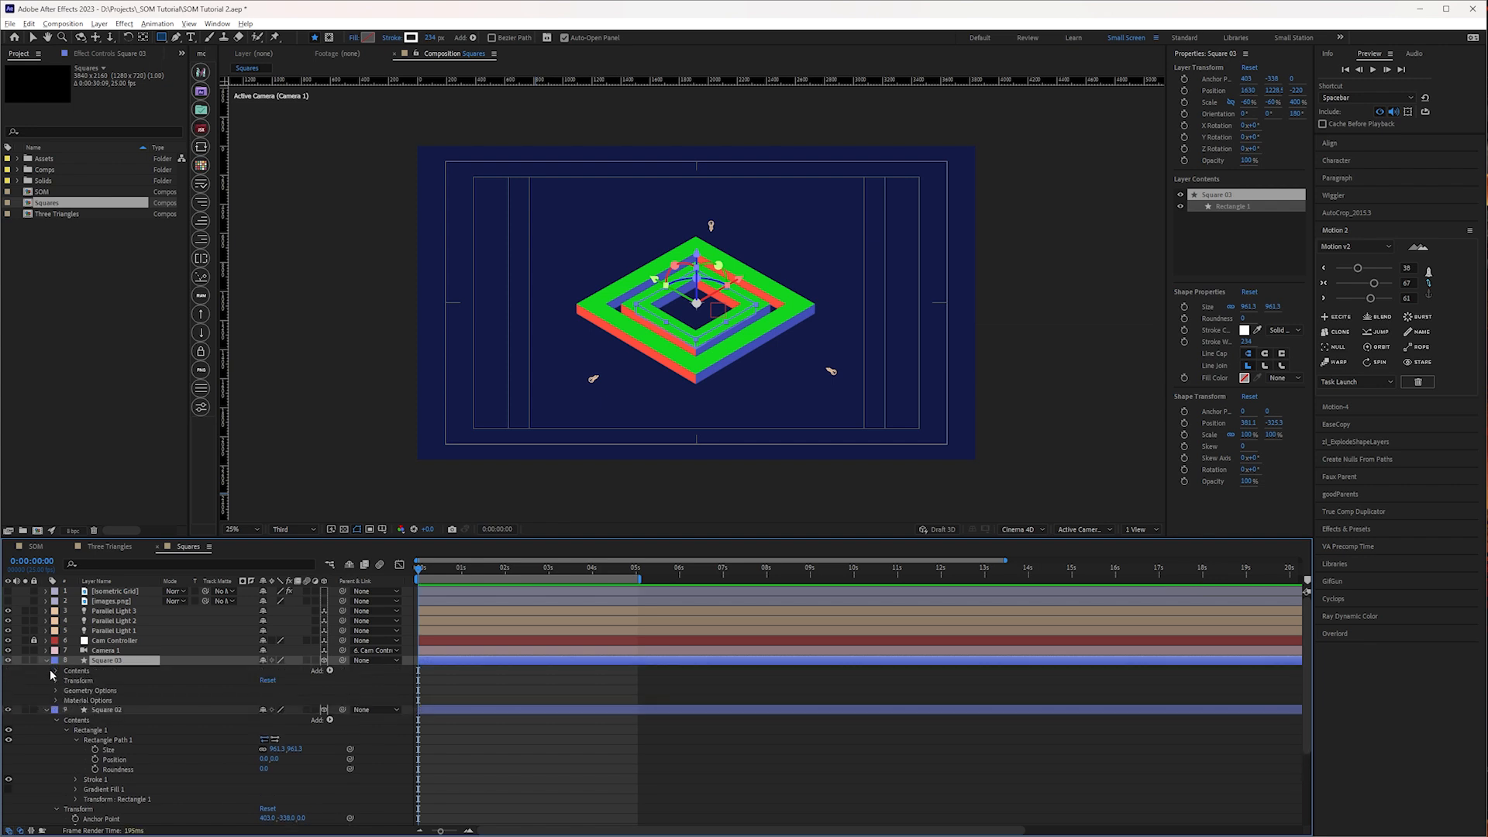
{"action": "left_click", "coordinate": [54, 670]}
{"action": "left_click", "coordinate": [75, 690]}
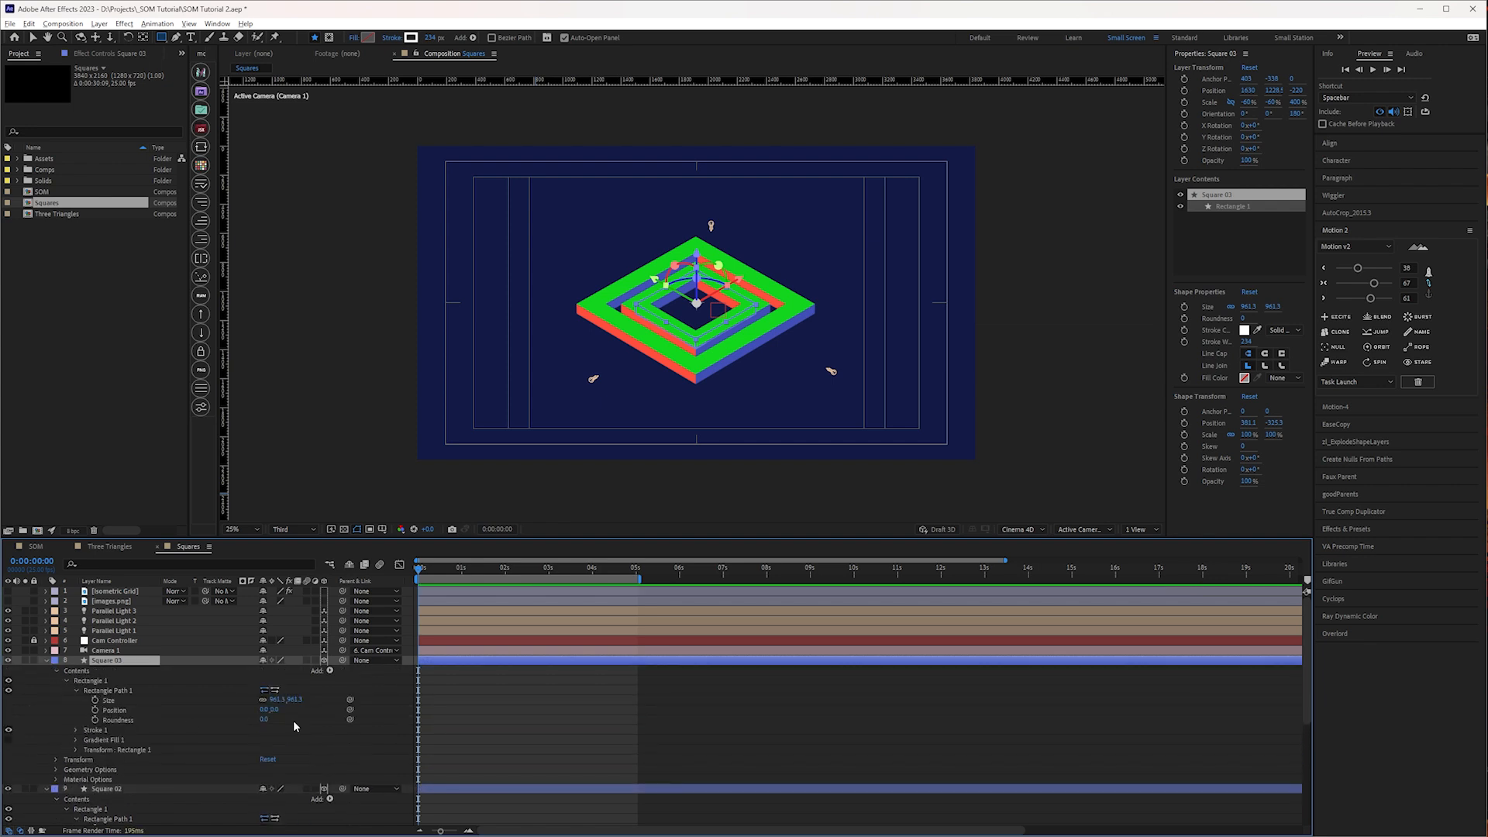
{"action": "left_click_drag", "start_coordinate": [277, 700], "coordinate": [43, 700]}
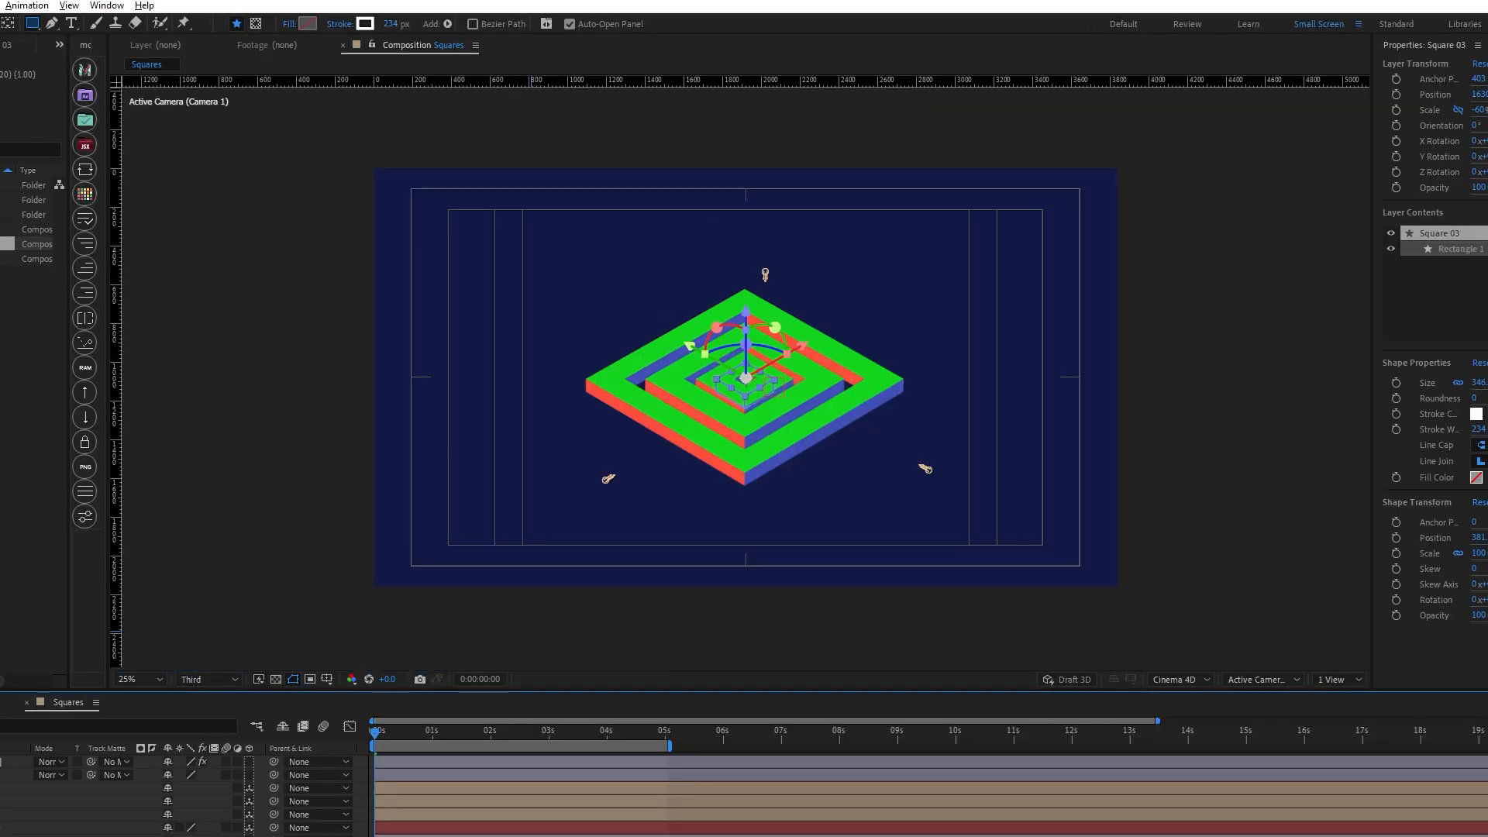
{"action": "key", "text": "/"}
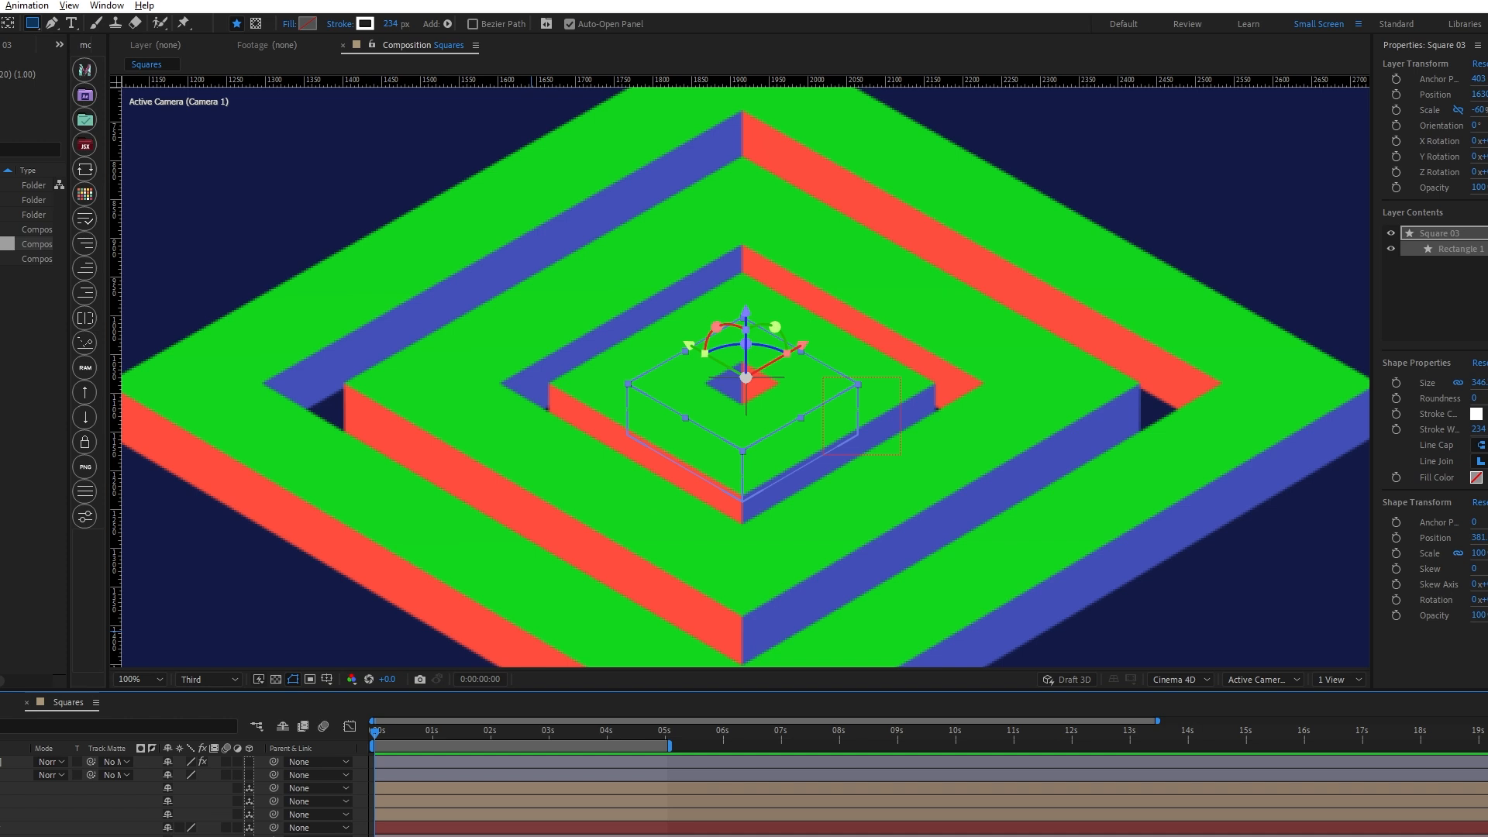
{"action": "left_click_drag", "start_coordinate": [46, 835], "coordinate": [0, 835]}
{"action": "key", "text": "shift+slash"}
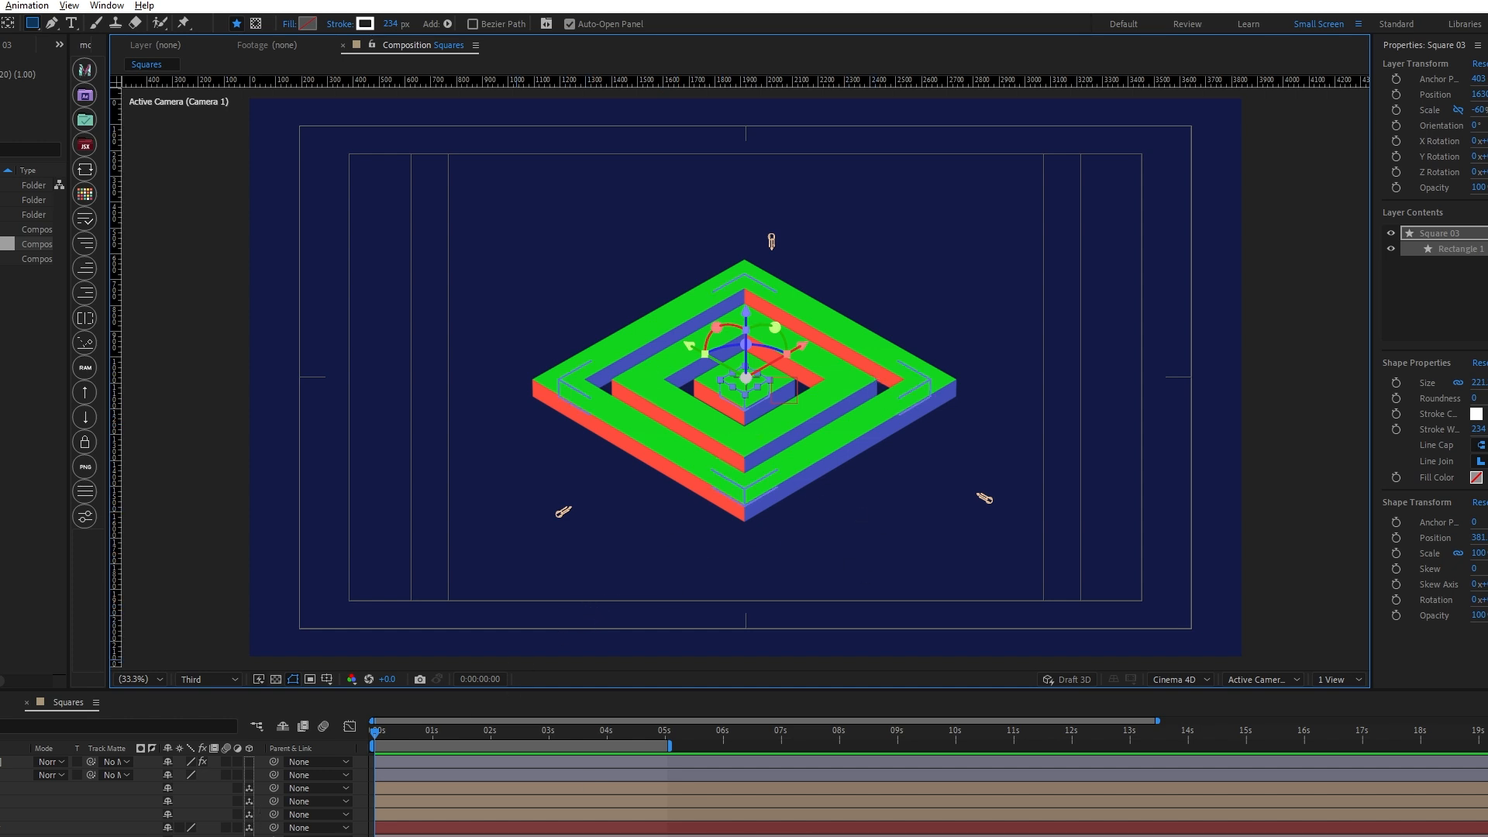
Expand Square 03's Geometry Options and set its Extrusion Depth to 100.
{"action": "left_click", "coordinate": [2, 835], "text": "shift"}
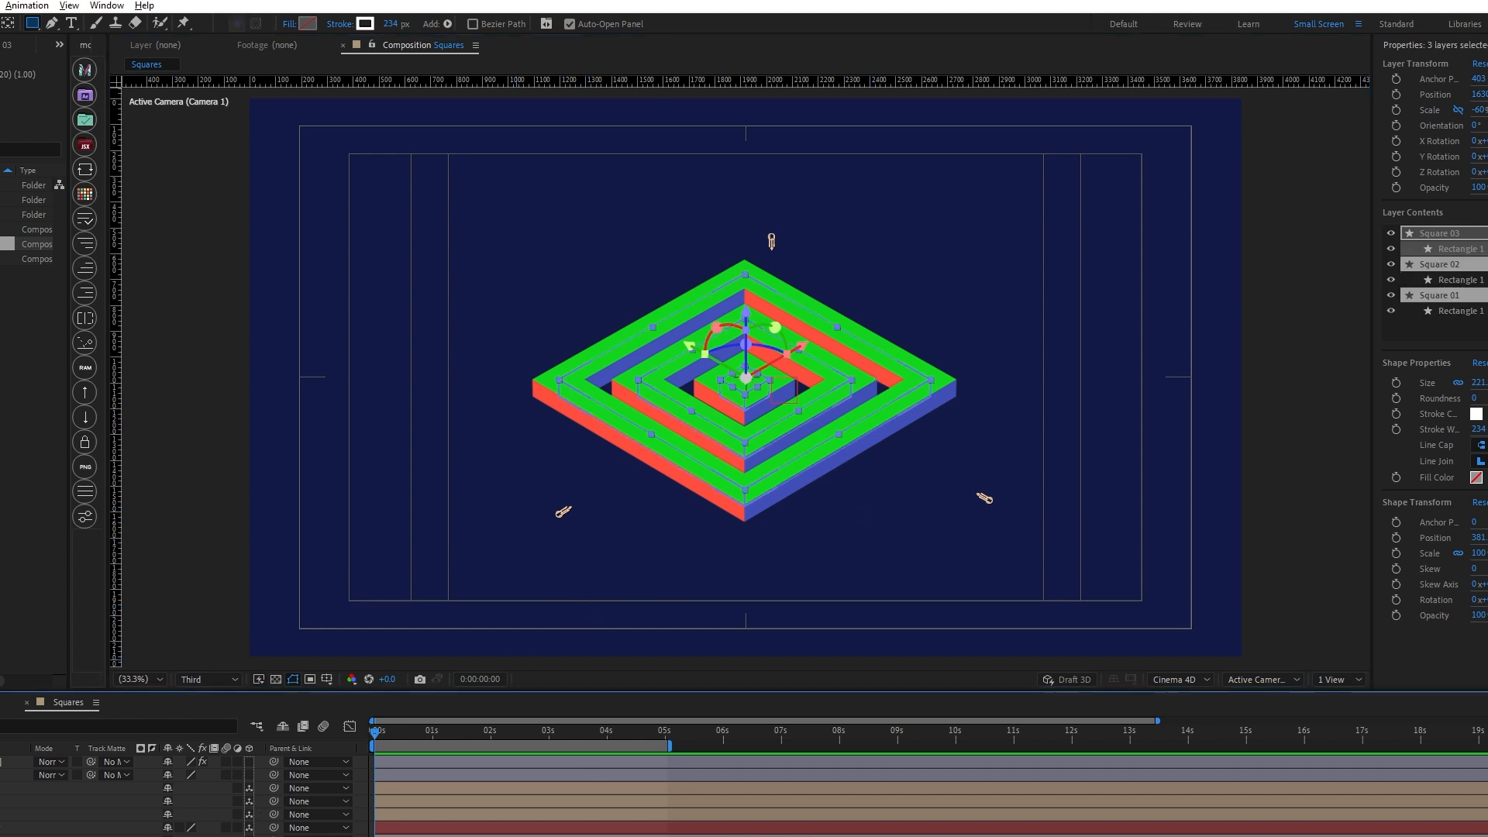
{"action": "scroll", "coordinate": [155, 790], "scroll_direction": "down", "scroll_amount": 1}
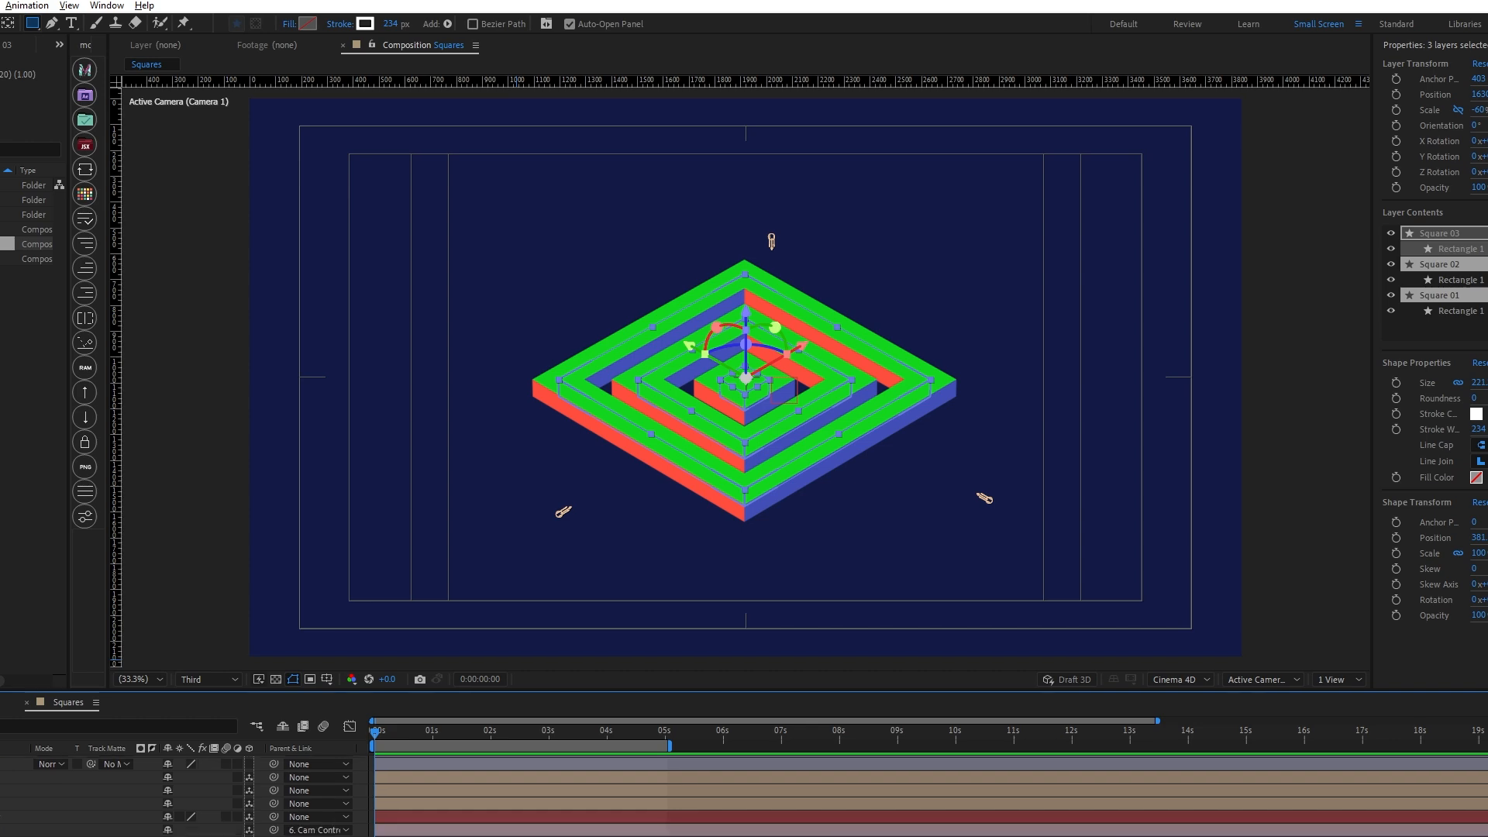
{"action": "left_click", "coordinate": [56, 683]}
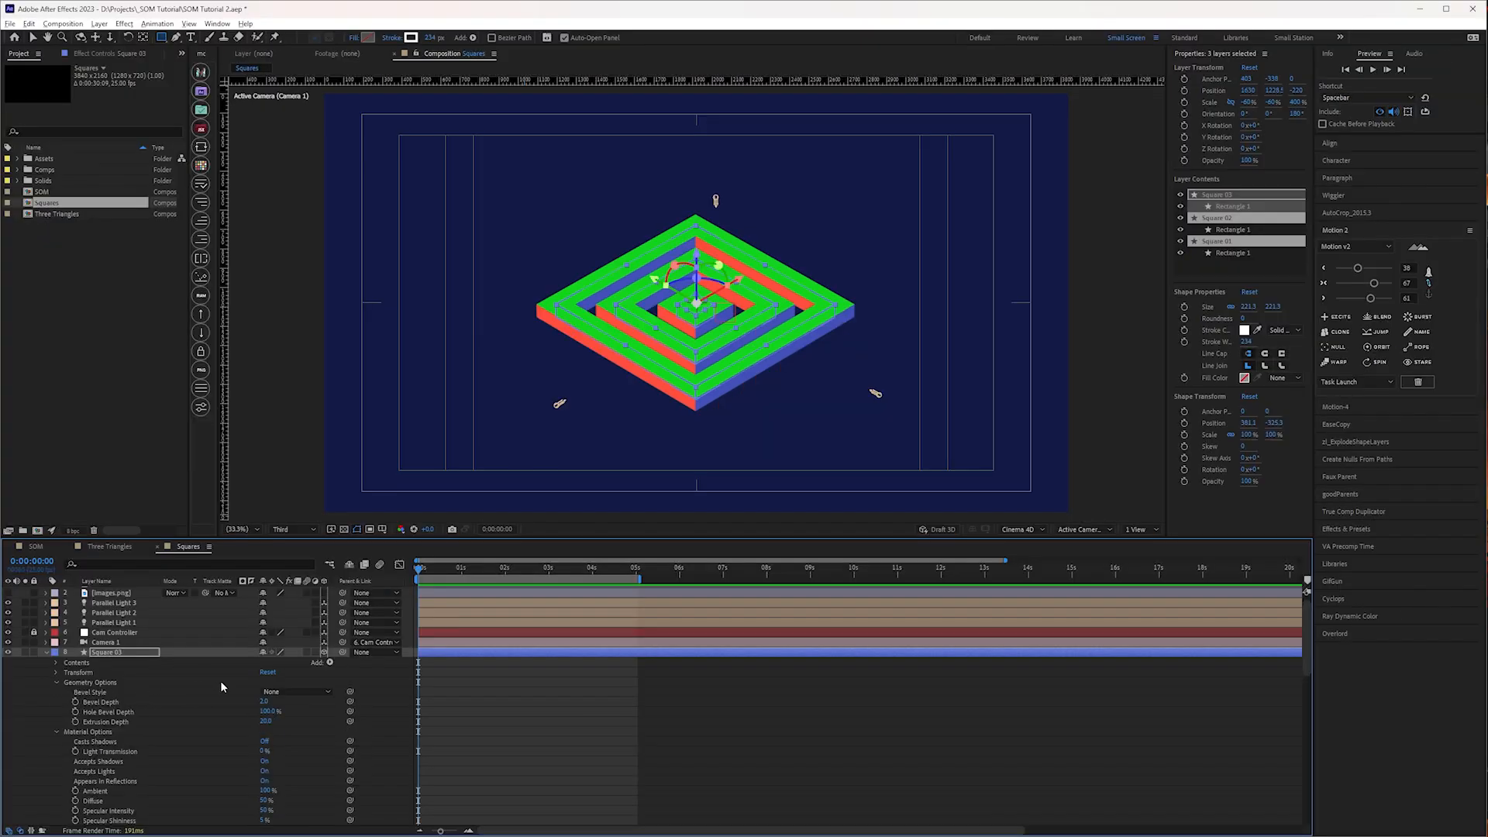
{"action": "left_click", "coordinate": [222, 687]}
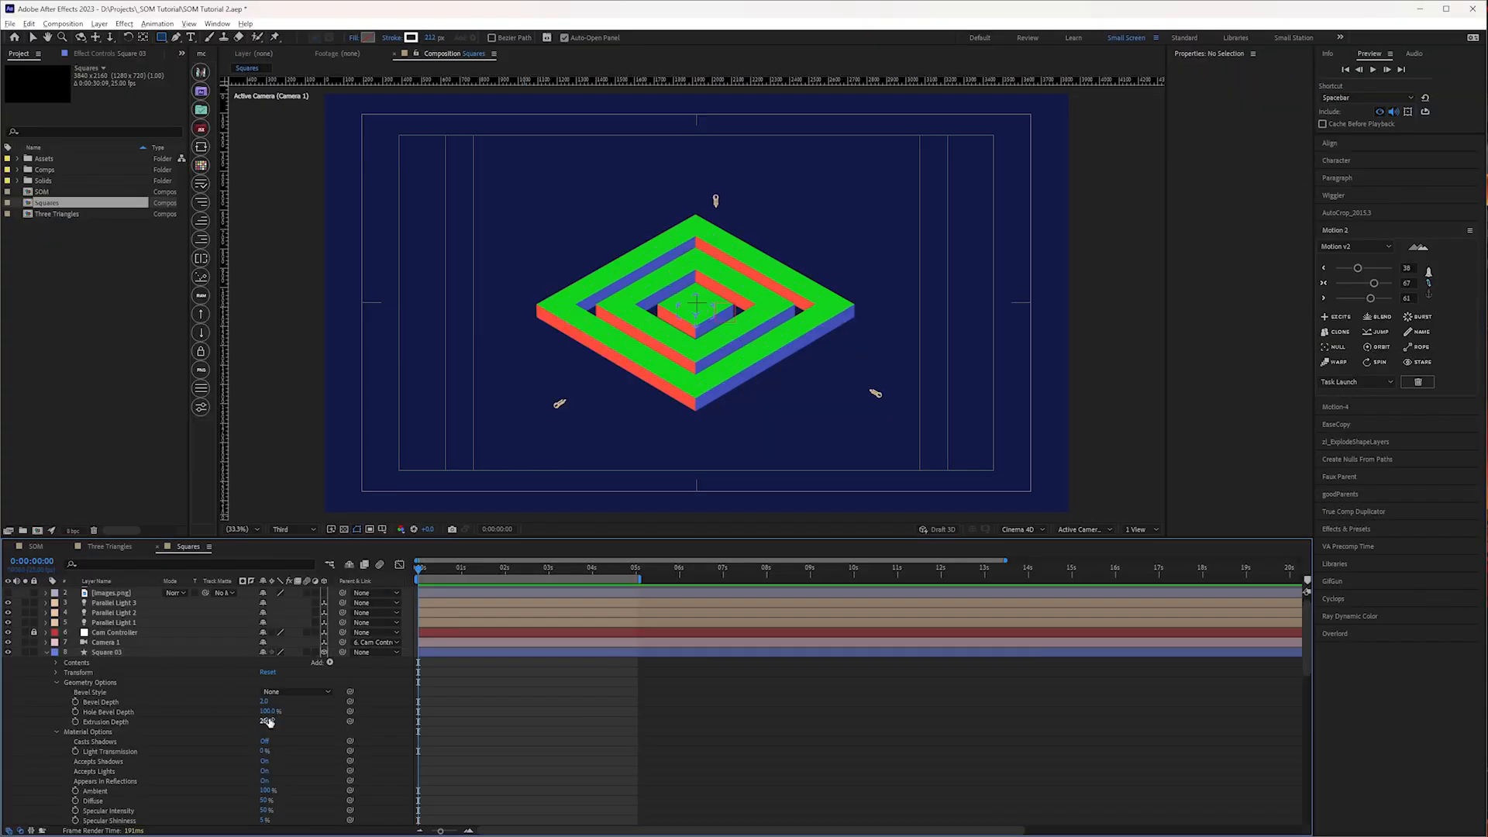
{"action": "left_click_drag", "start_coordinate": [266, 723], "coordinate": [293, 718]}
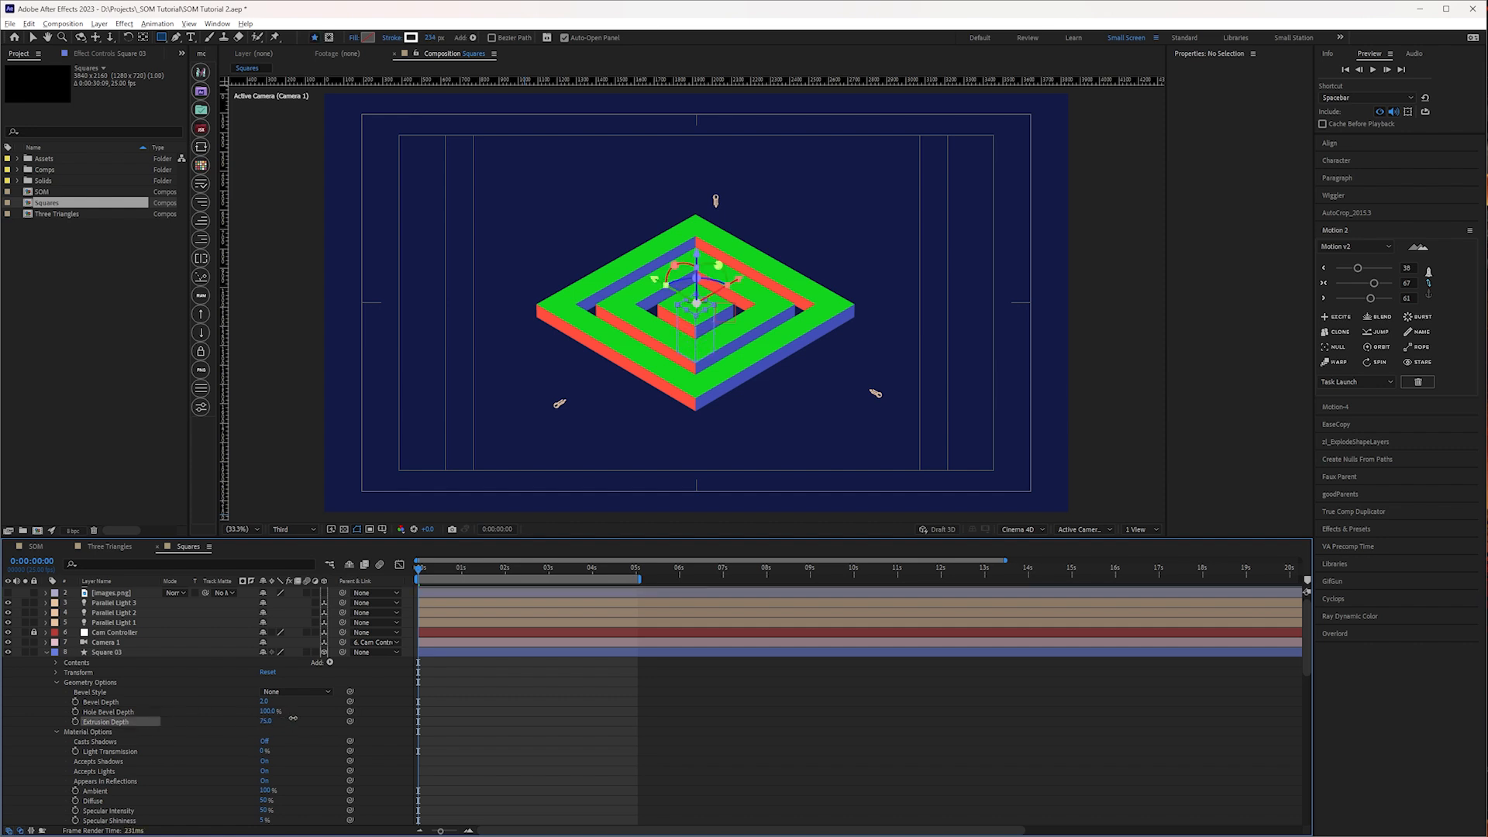
{"action": "left_click", "coordinate": [266, 720]}
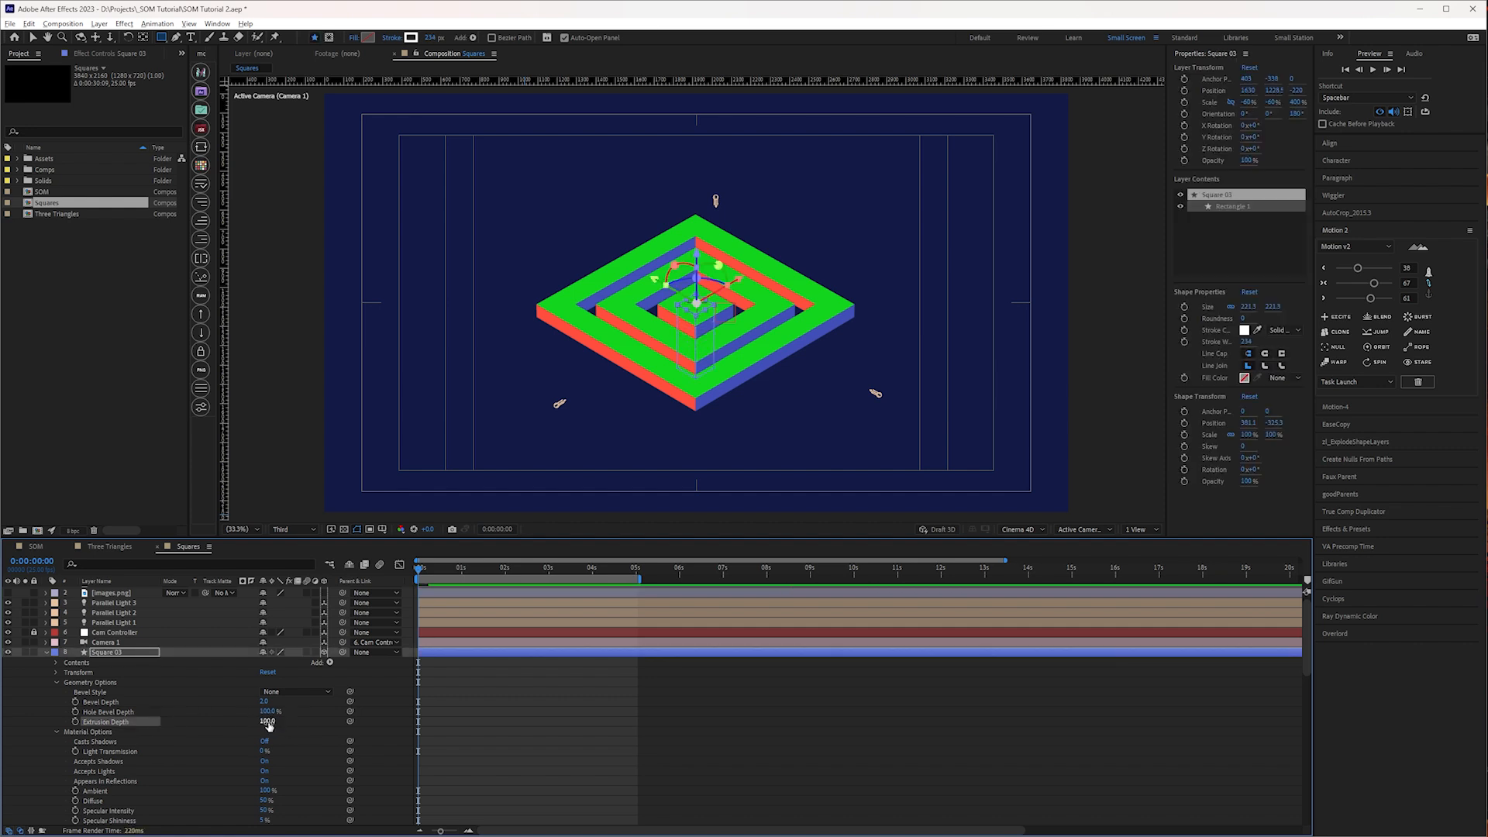
Copy Square 03's Extrusion Depth of 100 to Square 02 and Square 01, with all layer properties collapsed.
{"action": "scroll", "coordinate": [142, 704], "scroll_direction": "down", "scroll_amount": 5}
{"action": "key", "text": "ctrl+a"}
{"action": "left_click", "coordinate": [46, 692]}
{"action": "left_click", "coordinate": [63, 727]}
{"action": "left_click", "coordinate": [102, 672]}
{"action": "left_click", "coordinate": [117, 679], "text": "shift"}
{"action": "key", "text": "ctrl+v"}
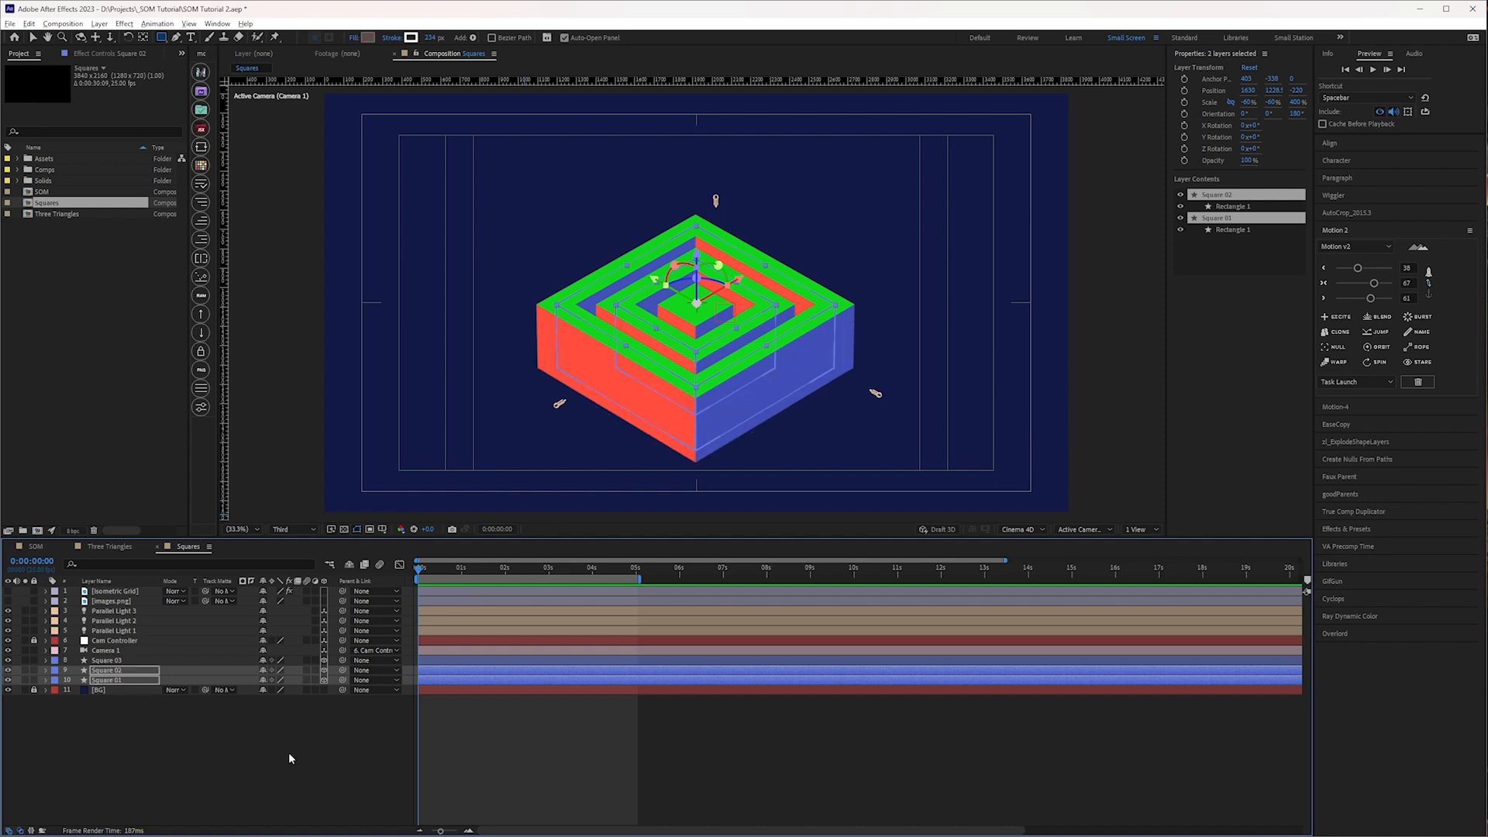
{"action": "left_click", "coordinate": [288, 752]}
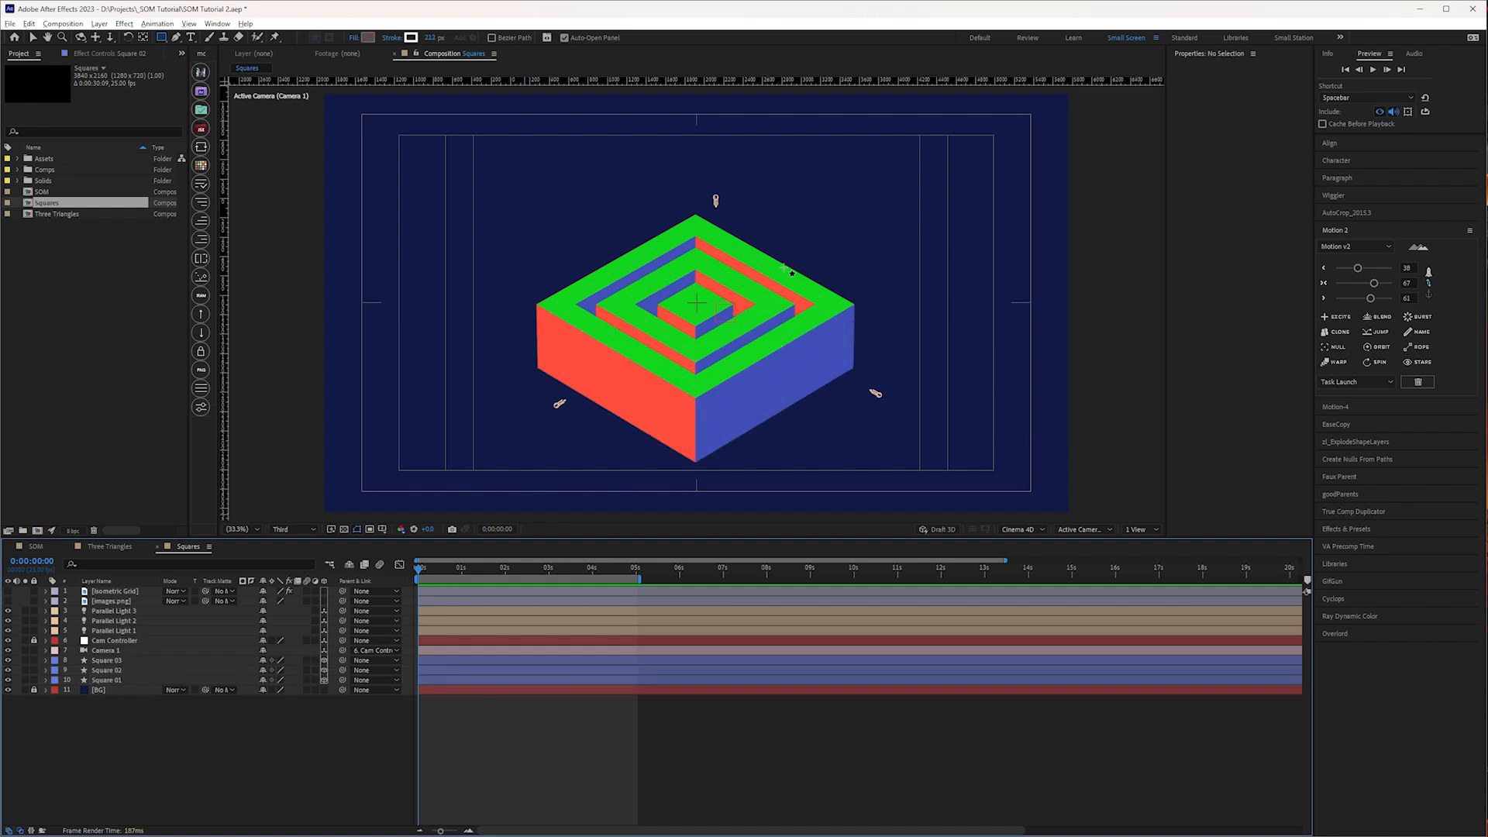
Add Trim Paths to the contents of the Square 01 layer.
{"action": "scroll", "coordinate": [783, 268], "scroll_direction": "down", "scroll_amount": 1}
{"action": "scroll", "coordinate": [784, 284], "scroll_direction": "up", "scroll_amount": 1}
{"action": "left_click", "coordinate": [784, 284]}
{"action": "scroll", "coordinate": [785, 284], "scroll_direction": "down", "scroll_amount": 1}
{"action": "left_click", "coordinate": [566, 772]}
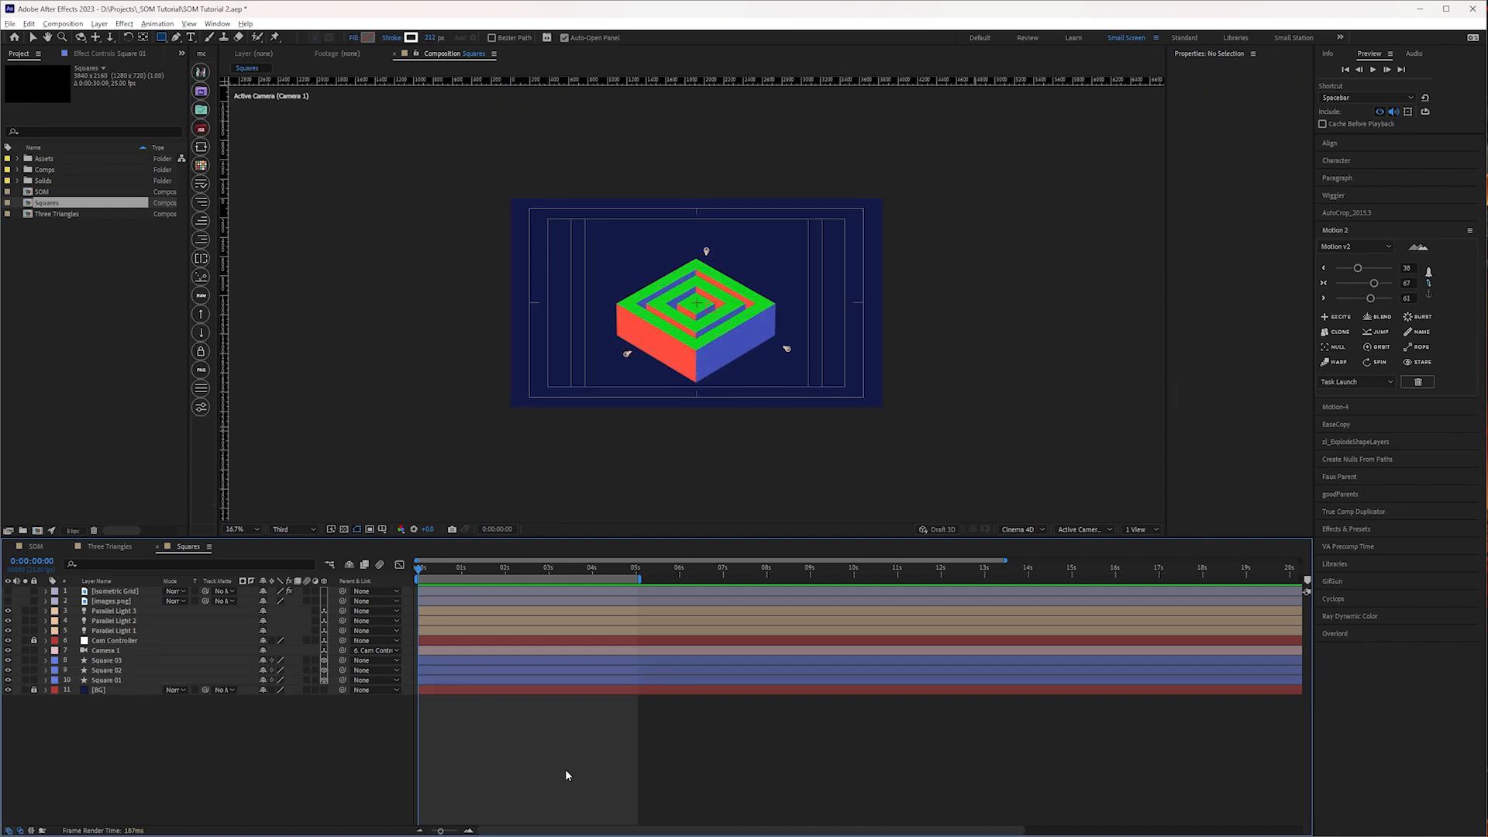
{"action": "left_click", "coordinate": [130, 683]}
{"action": "left_click", "coordinate": [46, 680]}
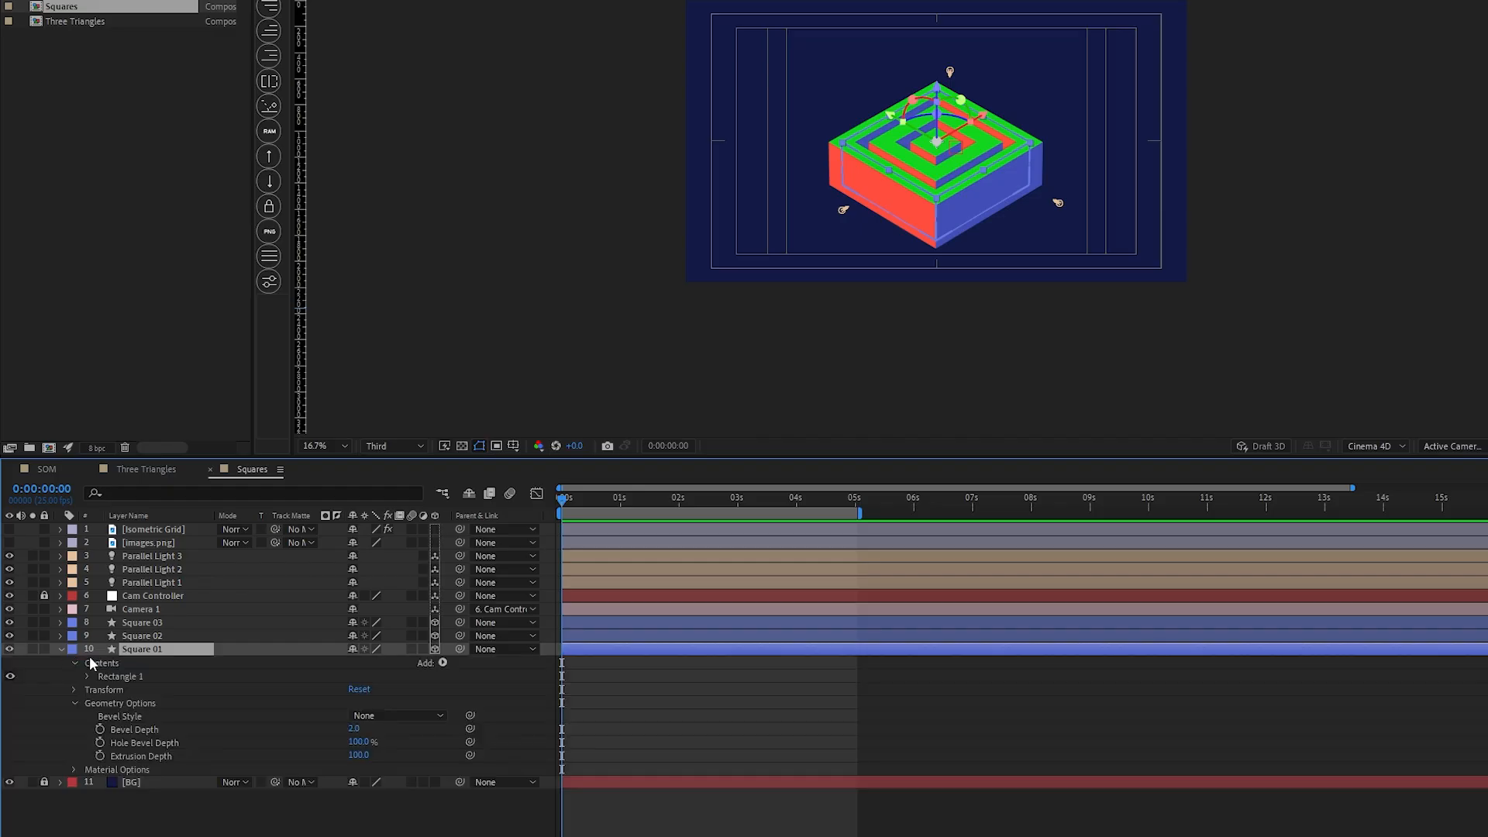
{"action": "left_click", "coordinate": [434, 663]}
{"action": "left_click", "coordinate": [539, 574]}
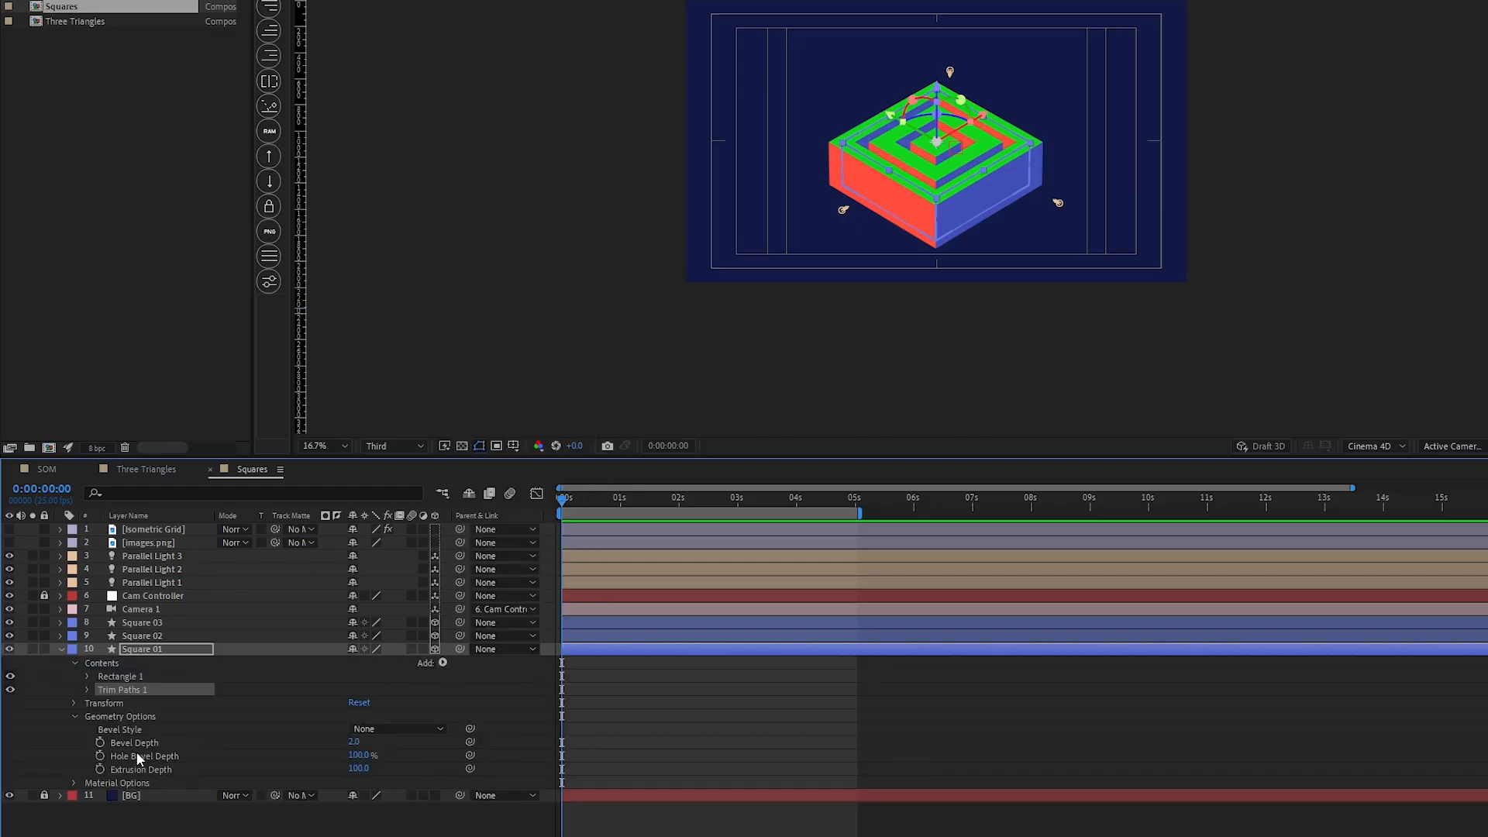
Keyframe Square 01's Trim Paths End from 0% at the first frame to 100% at 0:00:01:05.
{"action": "left_click", "coordinate": [87, 689]}
{"action": "left_click_drag", "start_coordinate": [354, 717], "coordinate": [239, 726]}
{"action": "left_click", "coordinate": [113, 716]}
{"action": "key", "text": "shift+Page_Down"}
{"action": "key", "text": "shift+Page_Down"}
{"action": "key", "text": "shift+Page_Down"}
{"action": "type", "text": "100"}
{"action": "key", "text": "Return"}
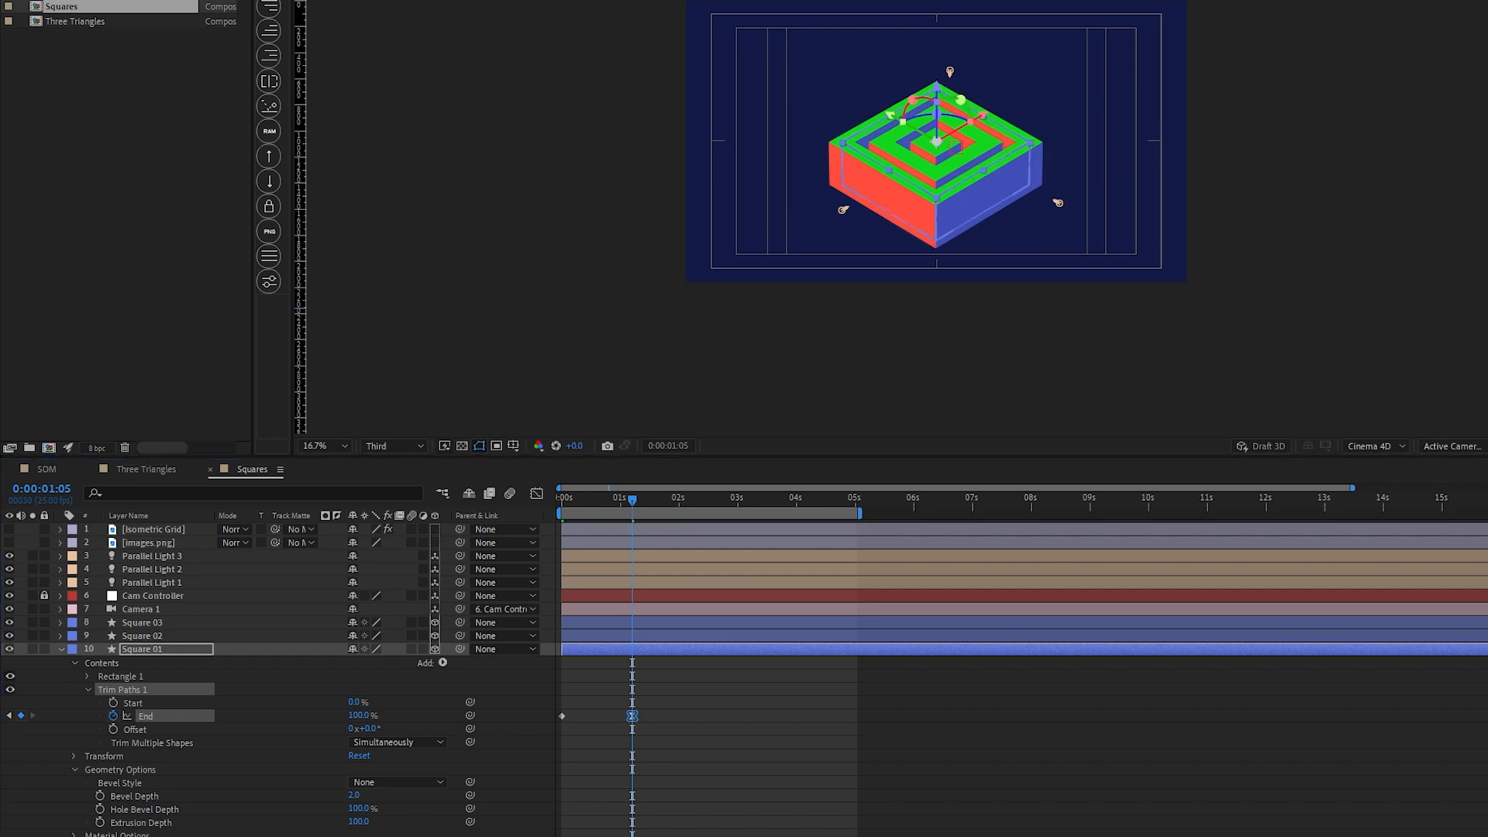
Copy Square 01's animated Trim Paths to Square 02 at the first frame.
{"action": "key", "text": "Home"}
{"action": "left_click", "coordinate": [89, 705]}
{"action": "left_click", "coordinate": [121, 690]}
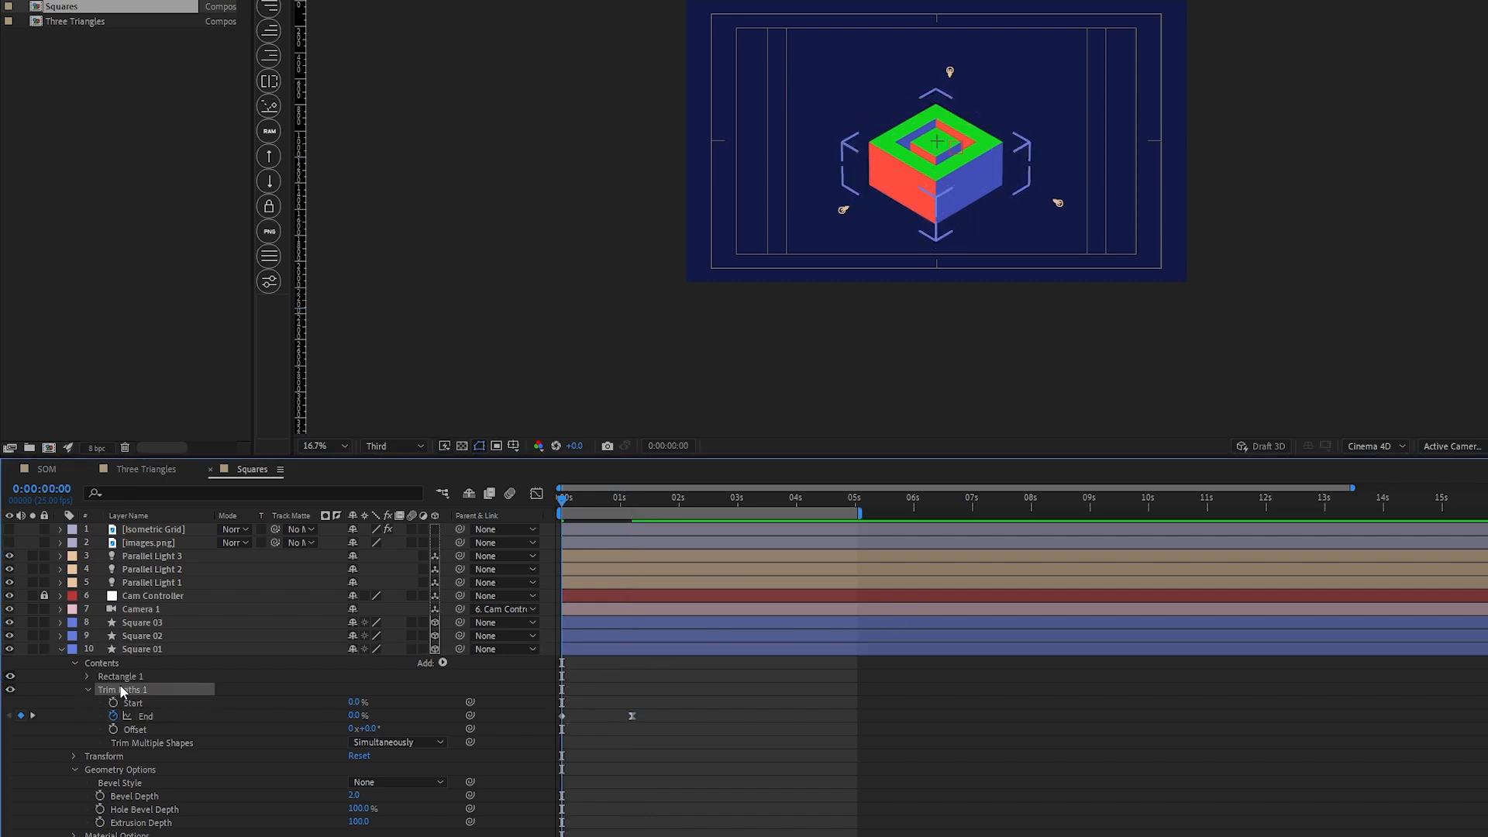
{"action": "left_click", "coordinate": [172, 637]}
{"action": "key", "text": "ctrl+v"}
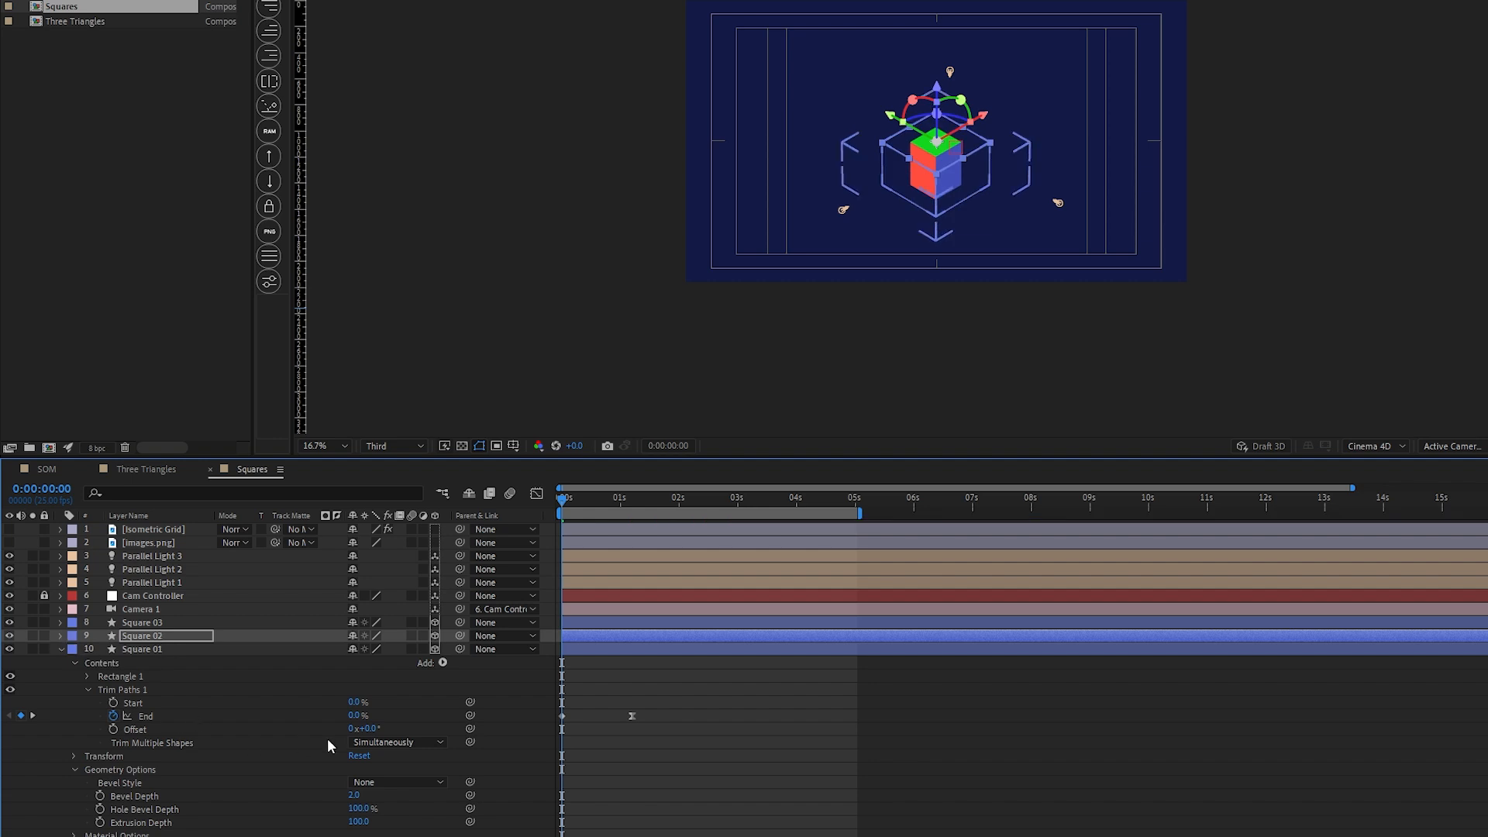
Set Square 01's Trim Paths Offset to 180° while viewing frame 14.
{"action": "left_click", "coordinate": [593, 503]}
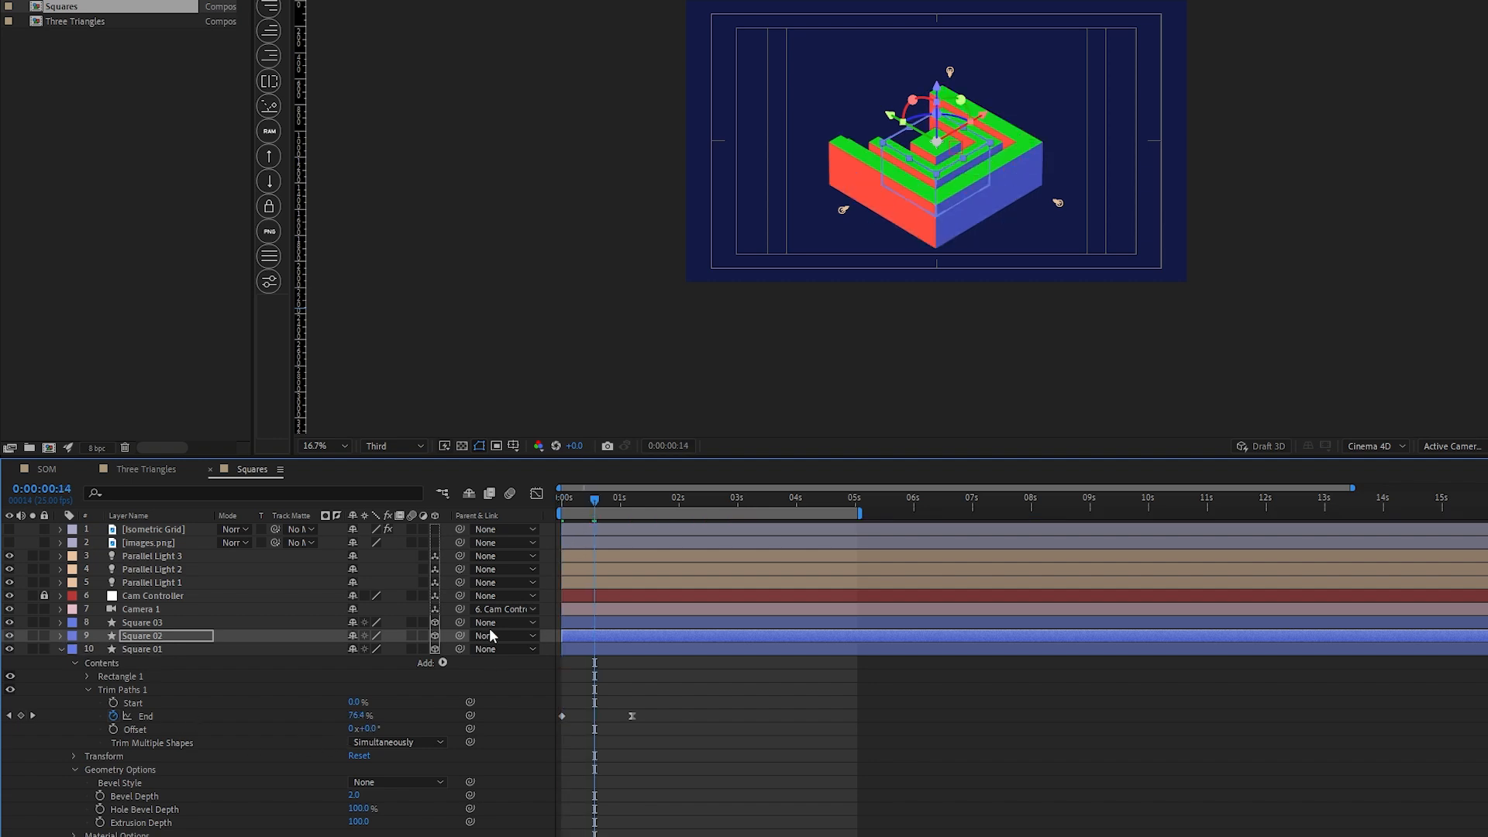
{"action": "left_click_drag", "start_coordinate": [364, 733], "coordinate": [450, 729]}
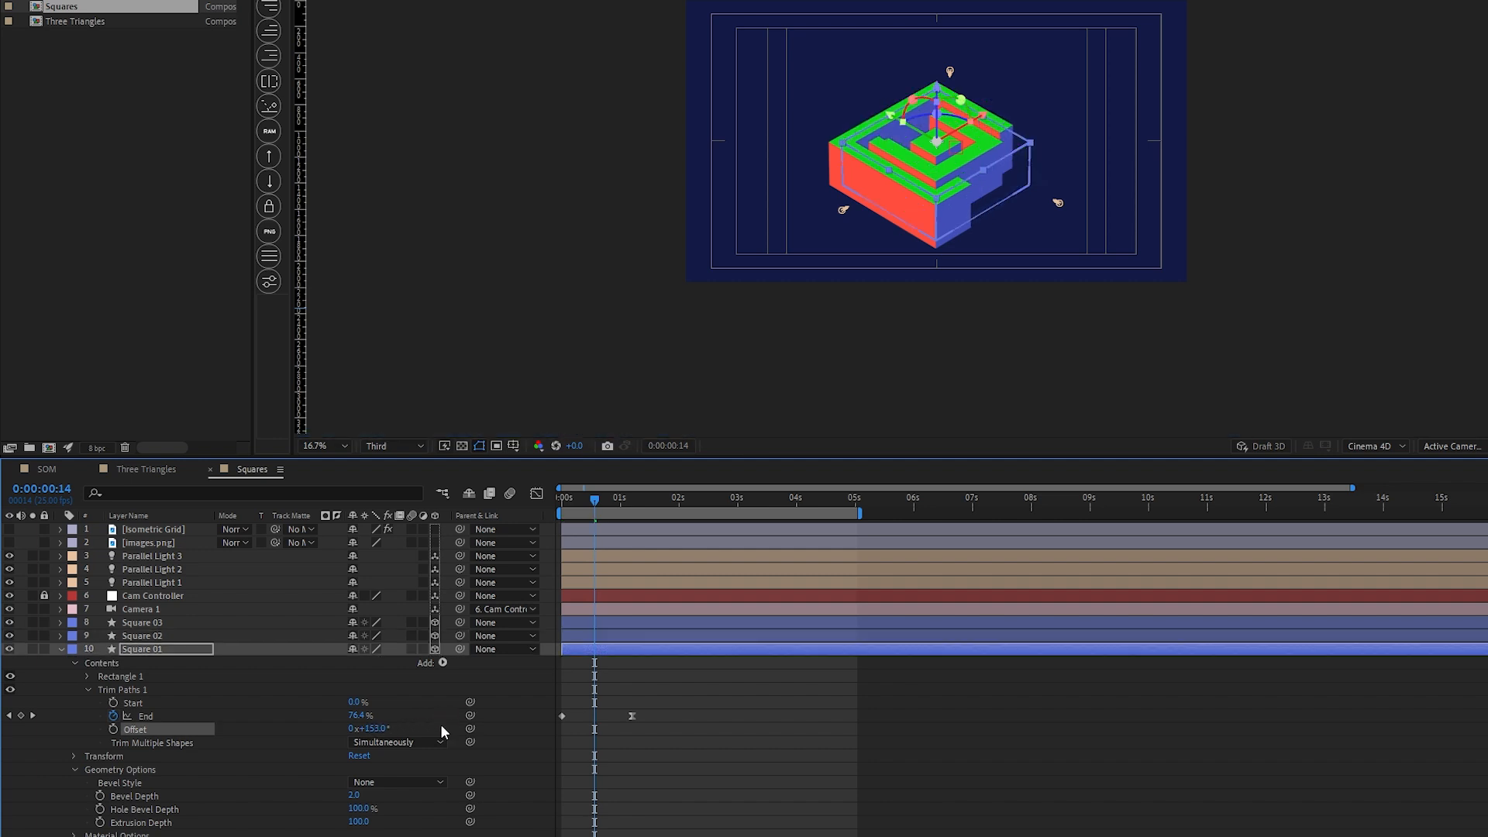
{"action": "key", "text": "Return"}
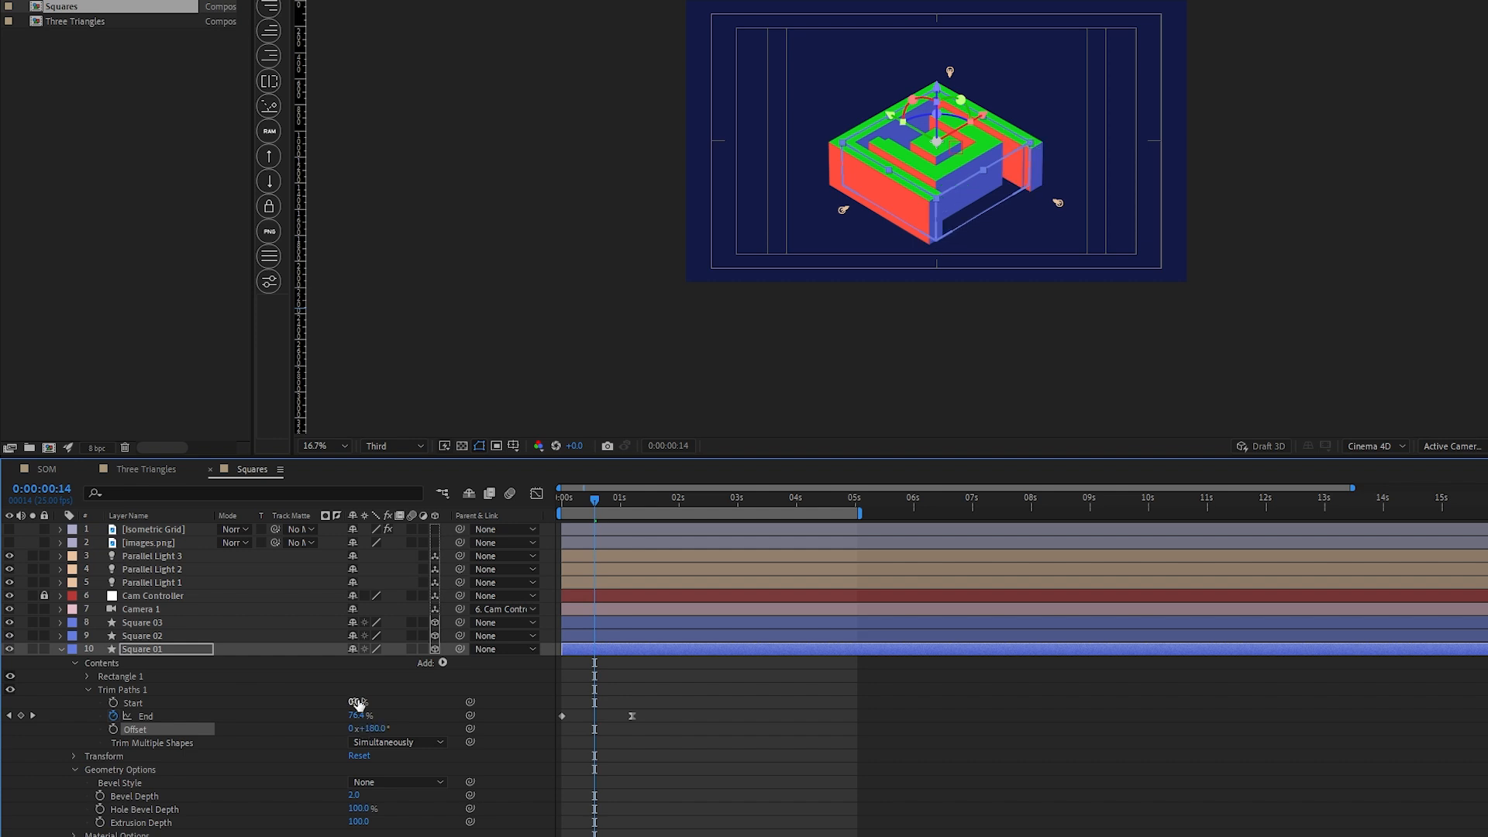
Preview the trim animation and step through the frames around 0:00:01:04 to examine how Square 01's front corner closes.
{"action": "left_click_drag", "start_coordinate": [594, 504], "coordinate": [562, 504]}
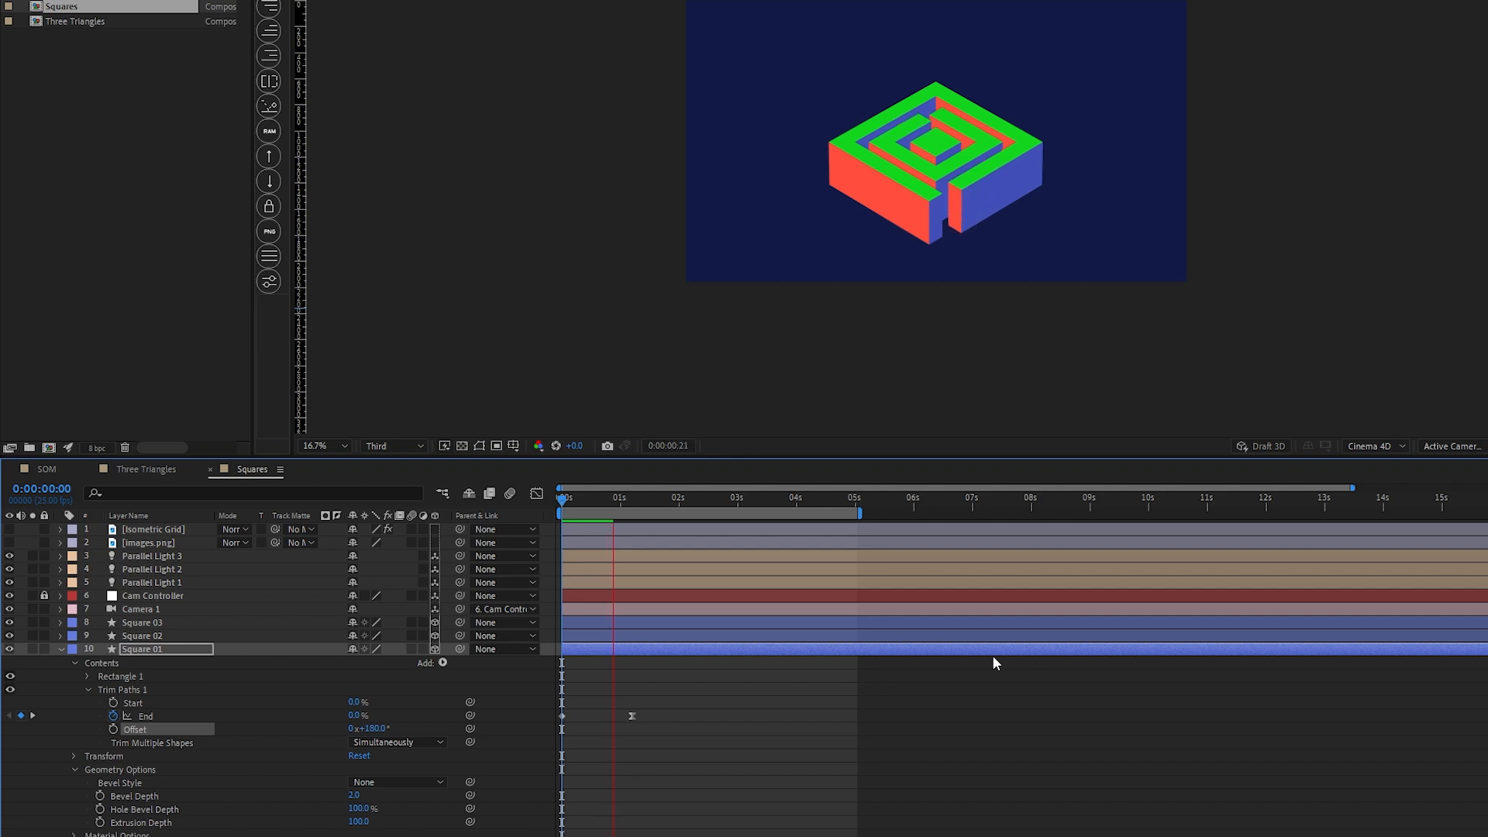
{"action": "left_click_drag", "start_coordinate": [552, 502], "coordinate": [600, 497]}
{"action": "key", "text": "space"}
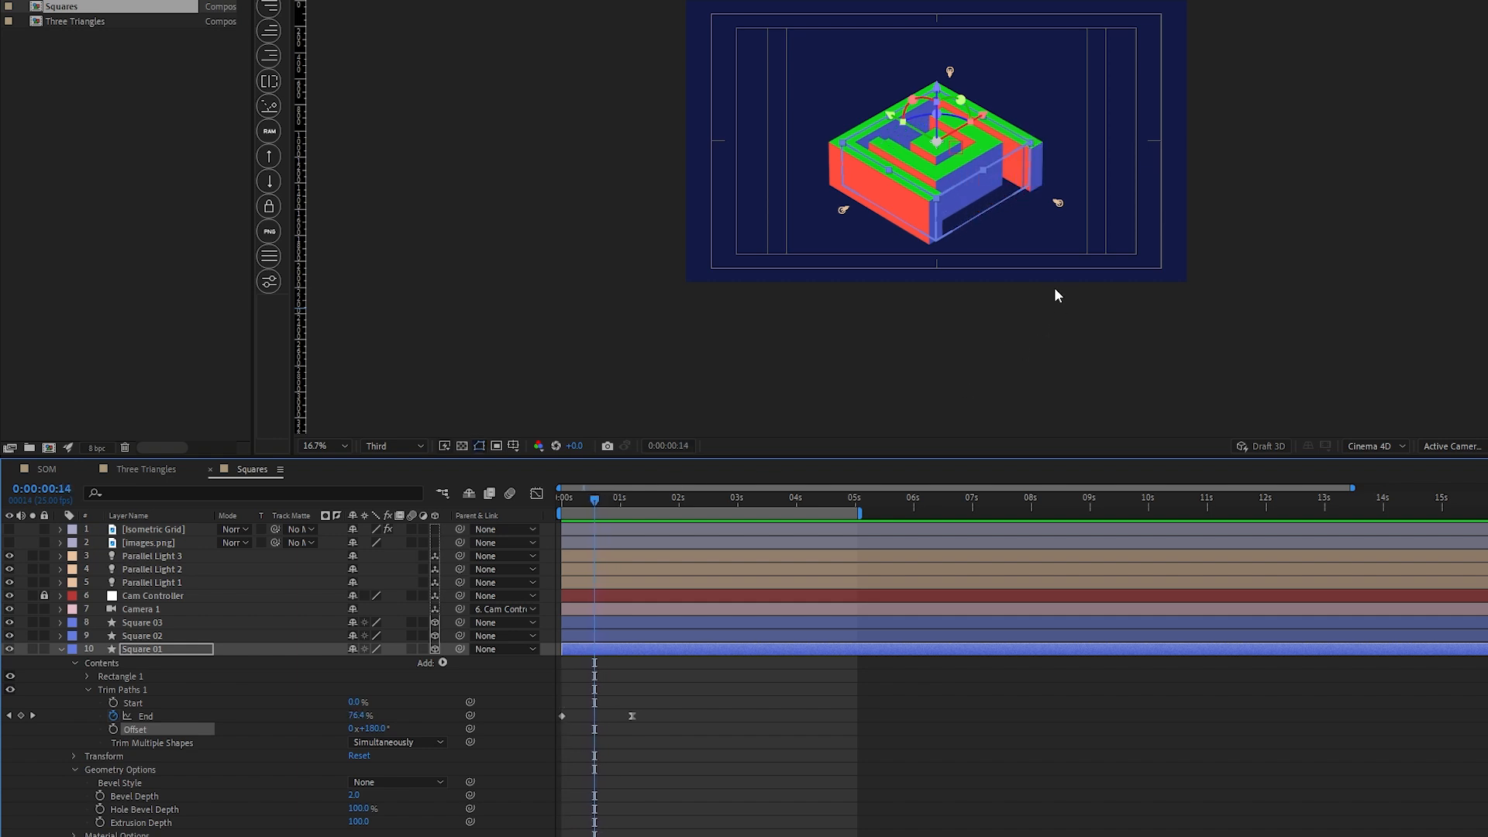
{"action": "key", "text": "period"}
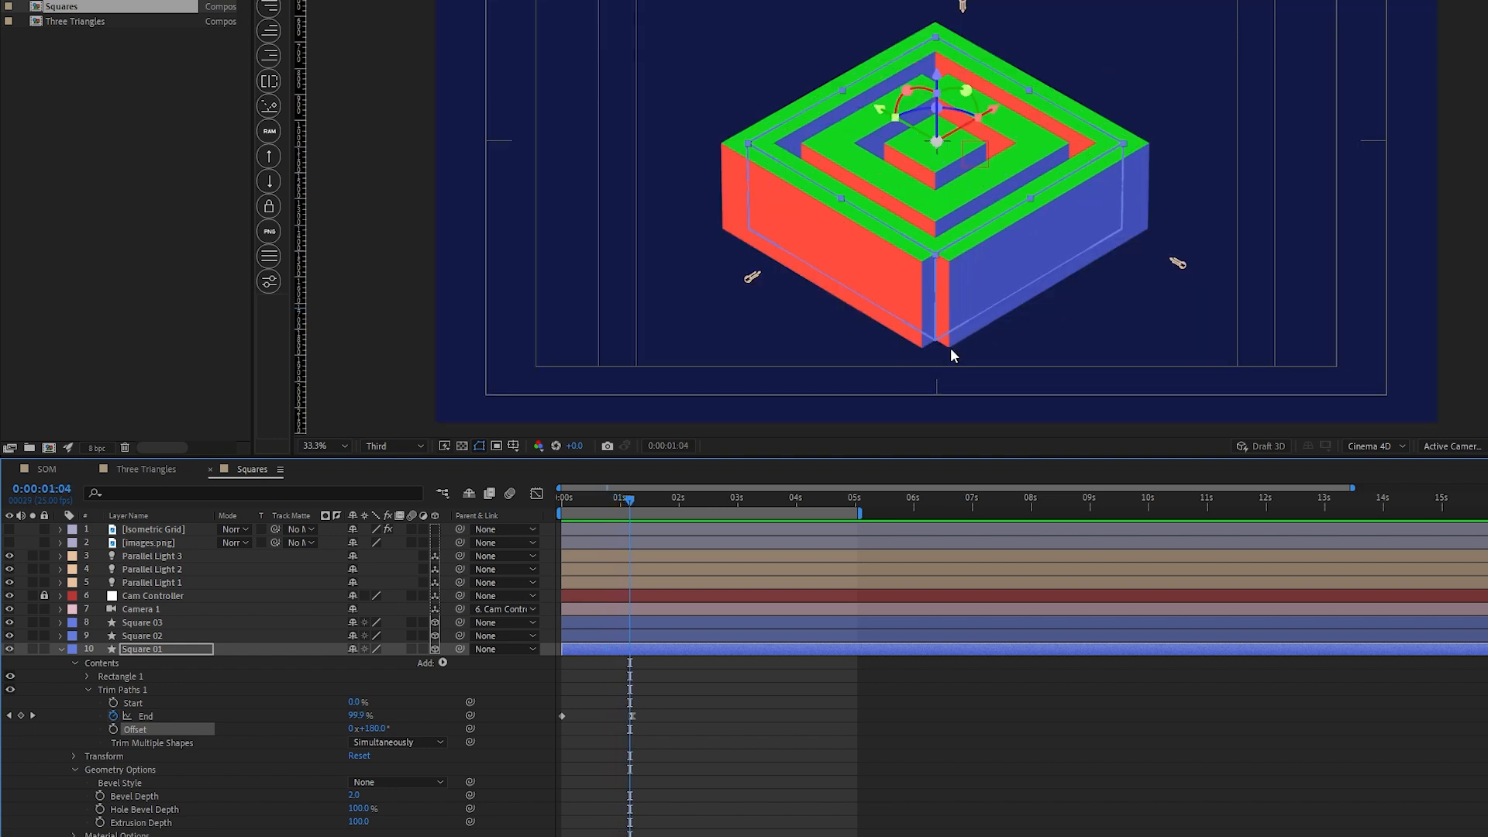
{"action": "key", "text": "Page_Up"}
{"action": "key", "text": "Page_Up"}
{"action": "key", "text": "Page_Up"}
{"action": "key", "text": "Page_Up"}
{"action": "key", "text": "Page_Down"}
{"action": "key", "text": "Page_Down"}
{"action": "key", "text": "Page_Up"}
{"action": "key", "text": "Page_Up"}
{"action": "key", "text": "Page_Up"}
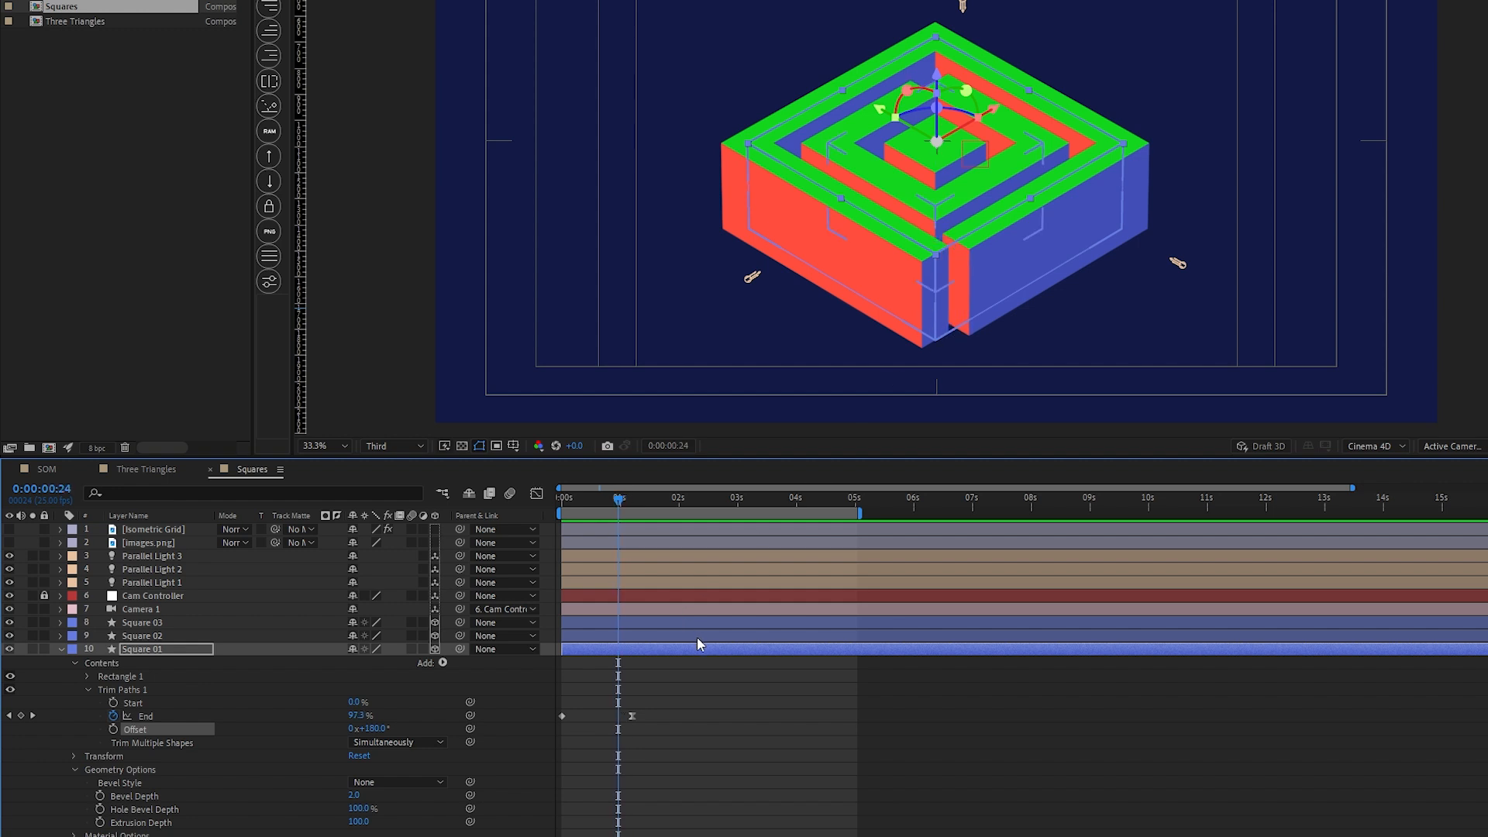
Give Square 01's rectangle stroke a projecting line cap, and preview the trim animation from the start.
{"action": "left_click", "coordinate": [889, 651]}
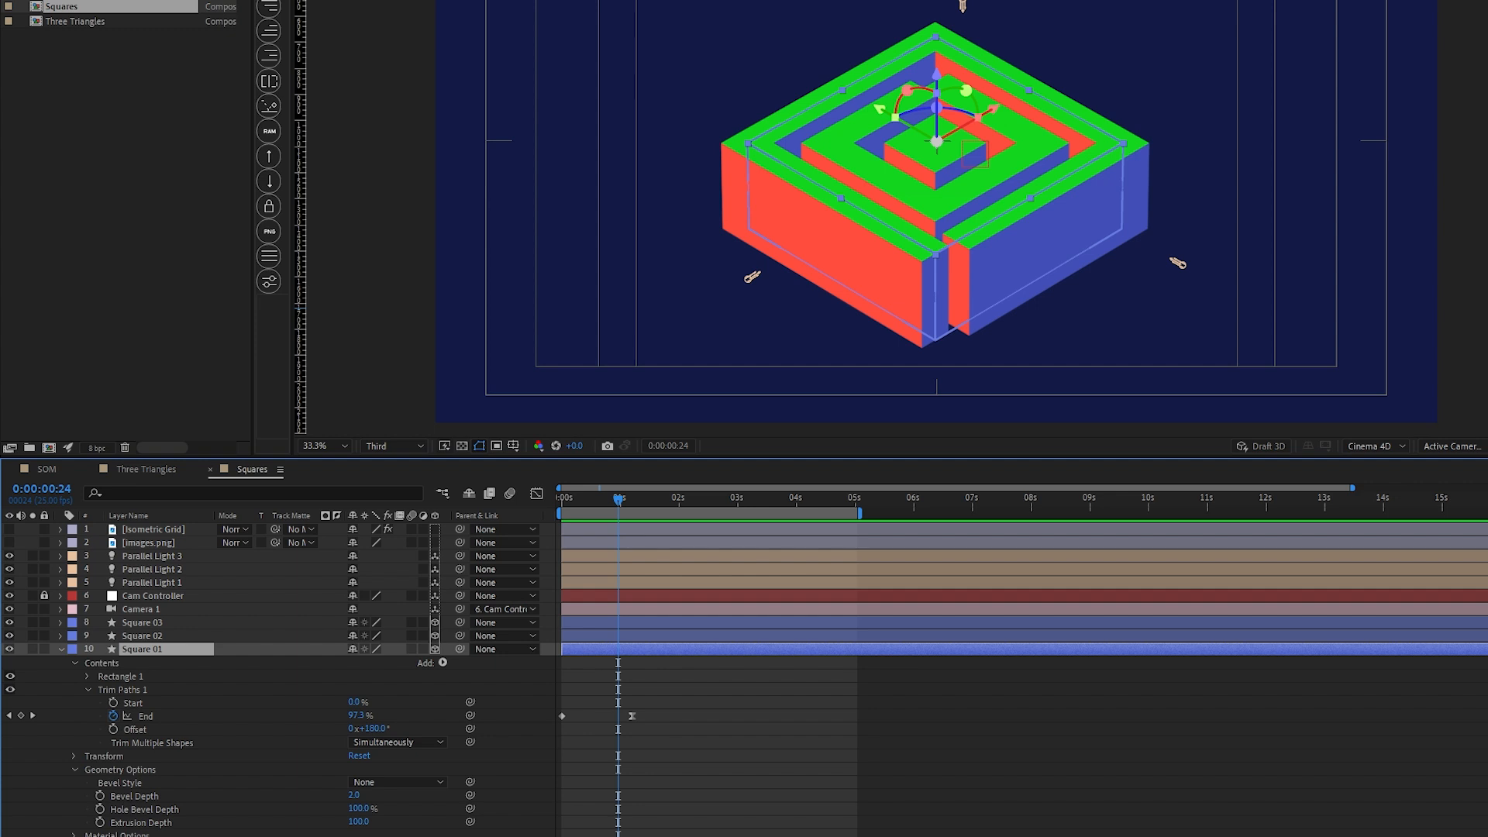
{"action": "left_click", "coordinate": [120, 676]}
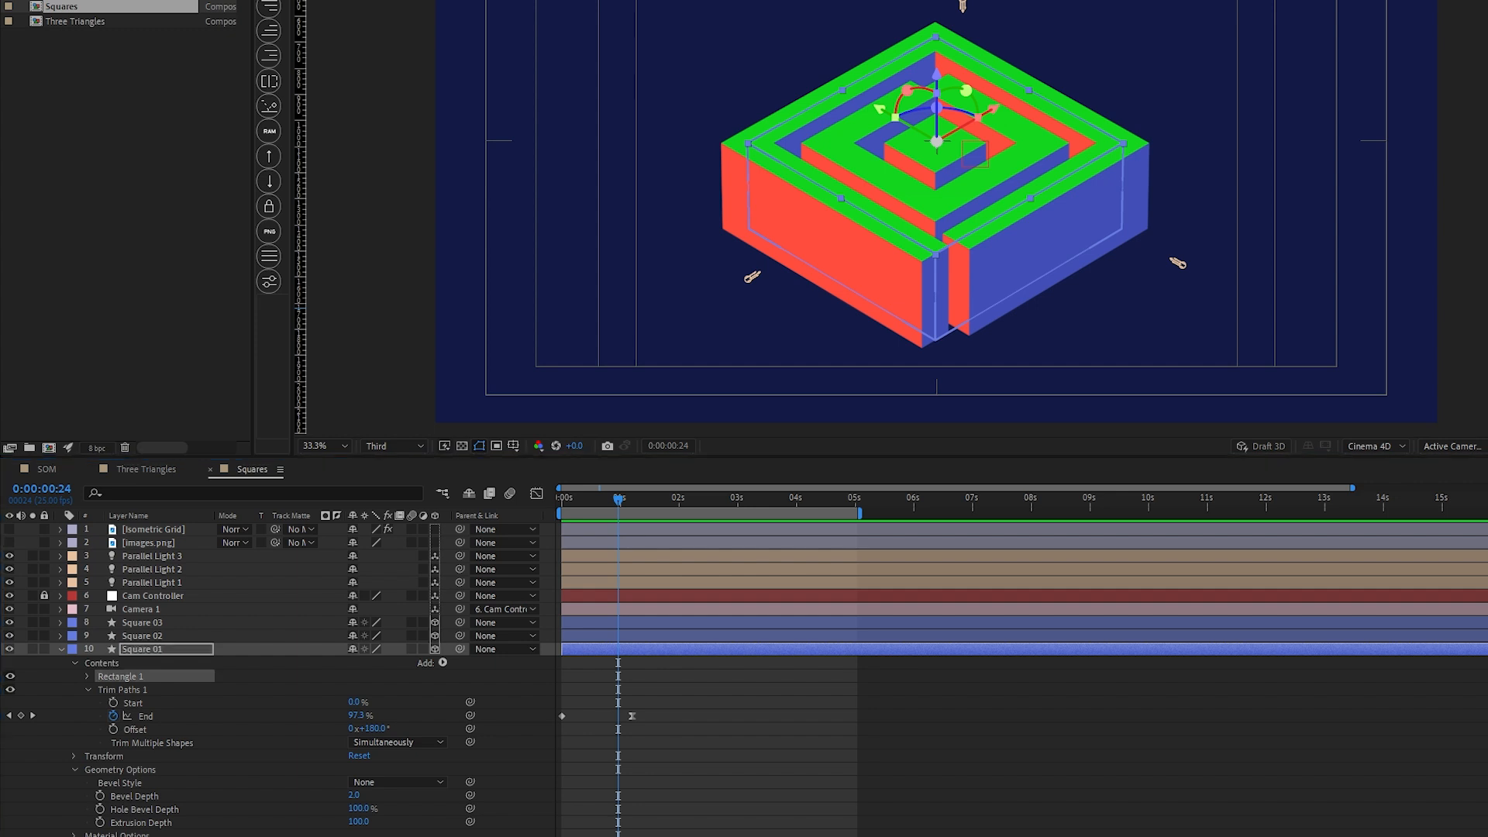
{"action": "left_click", "coordinate": [672, 637]}
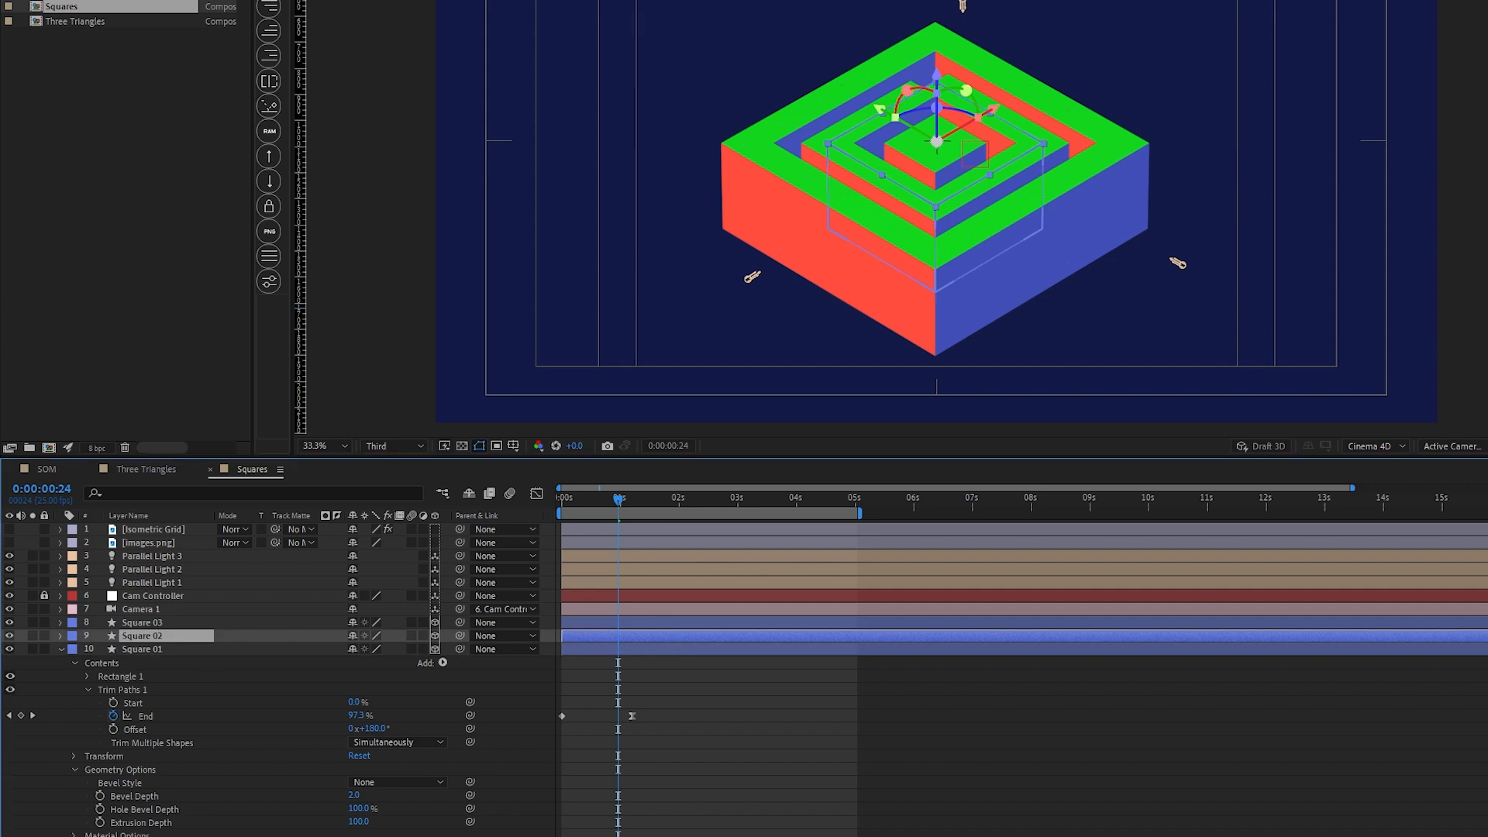
{"action": "left_click_drag", "start_coordinate": [608, 499], "coordinate": [535, 506]}
{"action": "key", "text": "Home"}
{"action": "key", "text": "space"}
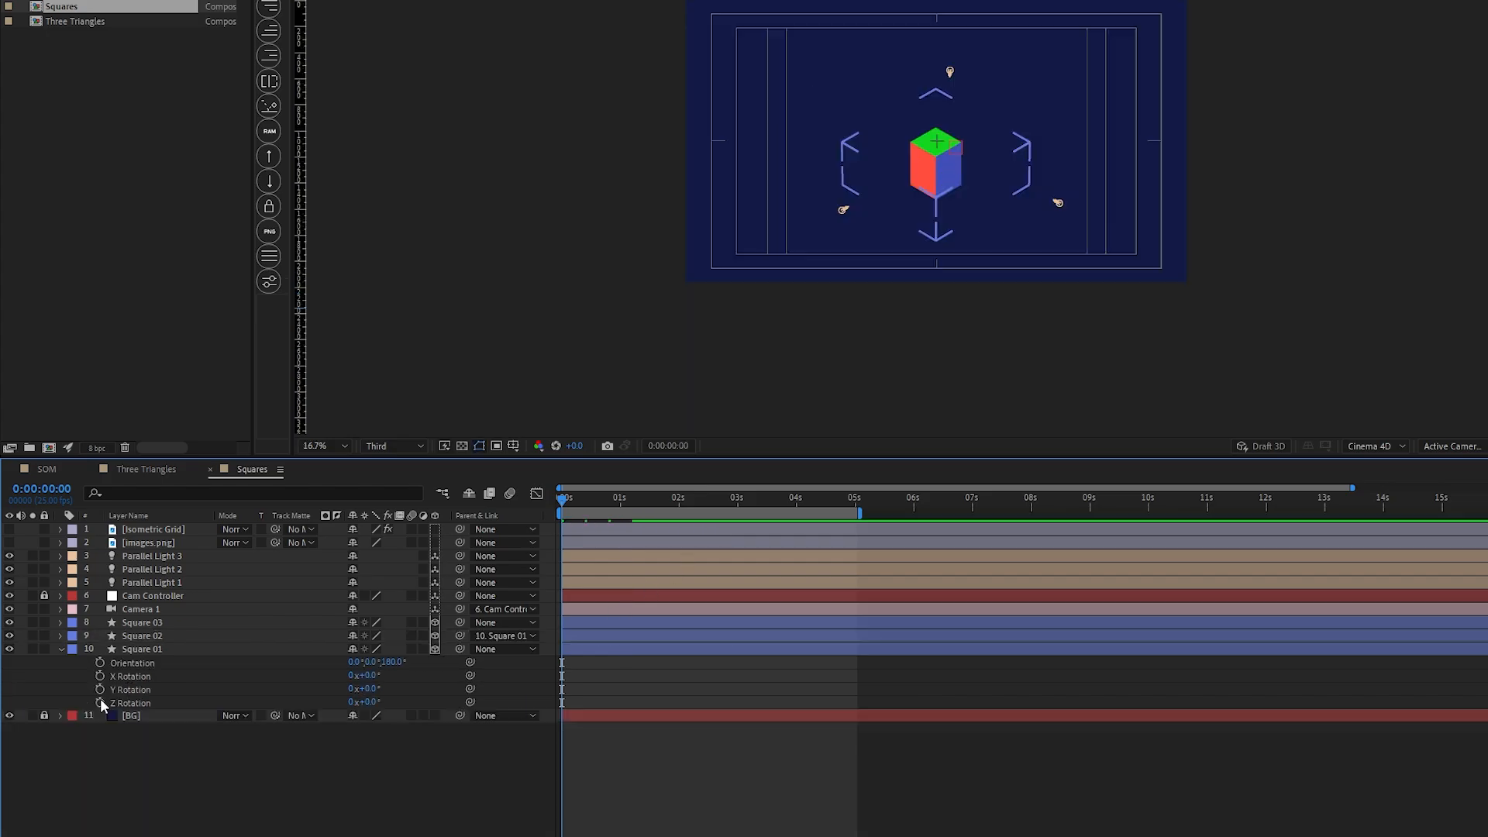
Keyframe Square 01's Z Rotation from 0° at the first frame to a 180° half turn at 0:00:01:05.
{"action": "left_click", "coordinate": [100, 703]}
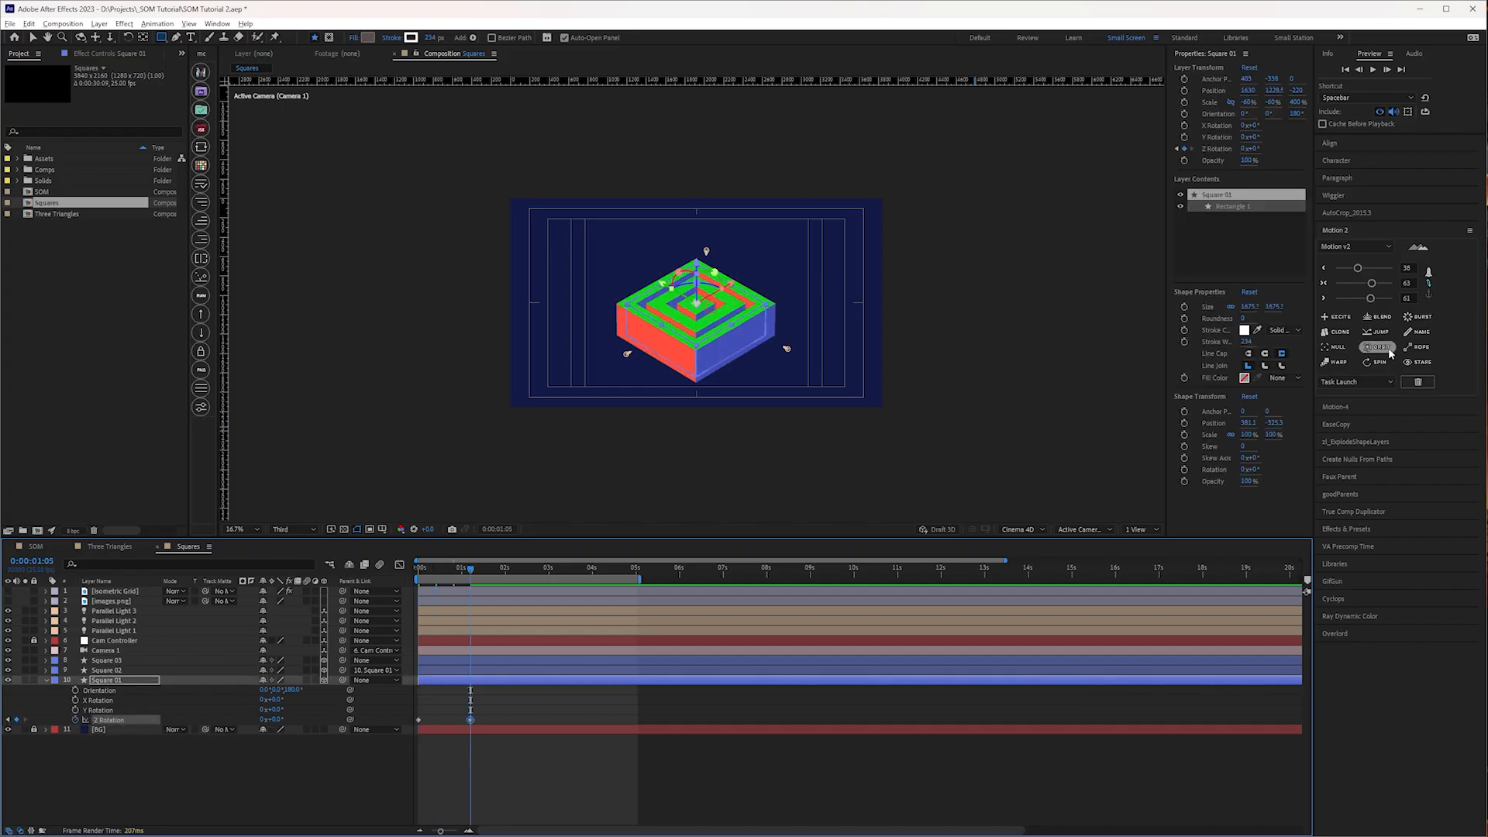
{"action": "left_click", "coordinate": [1372, 299]}
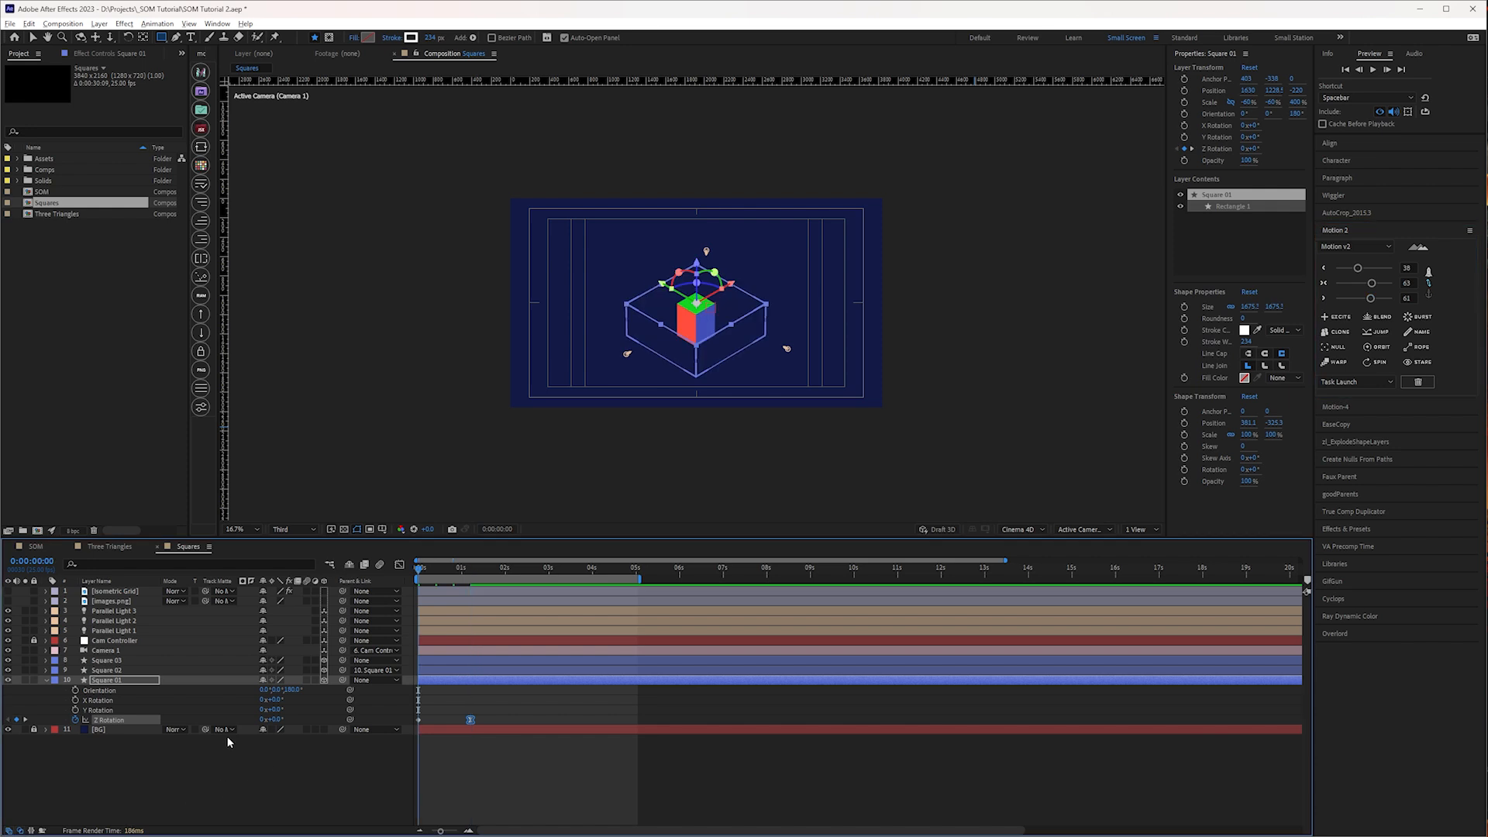
{"action": "key", "text": "k"}
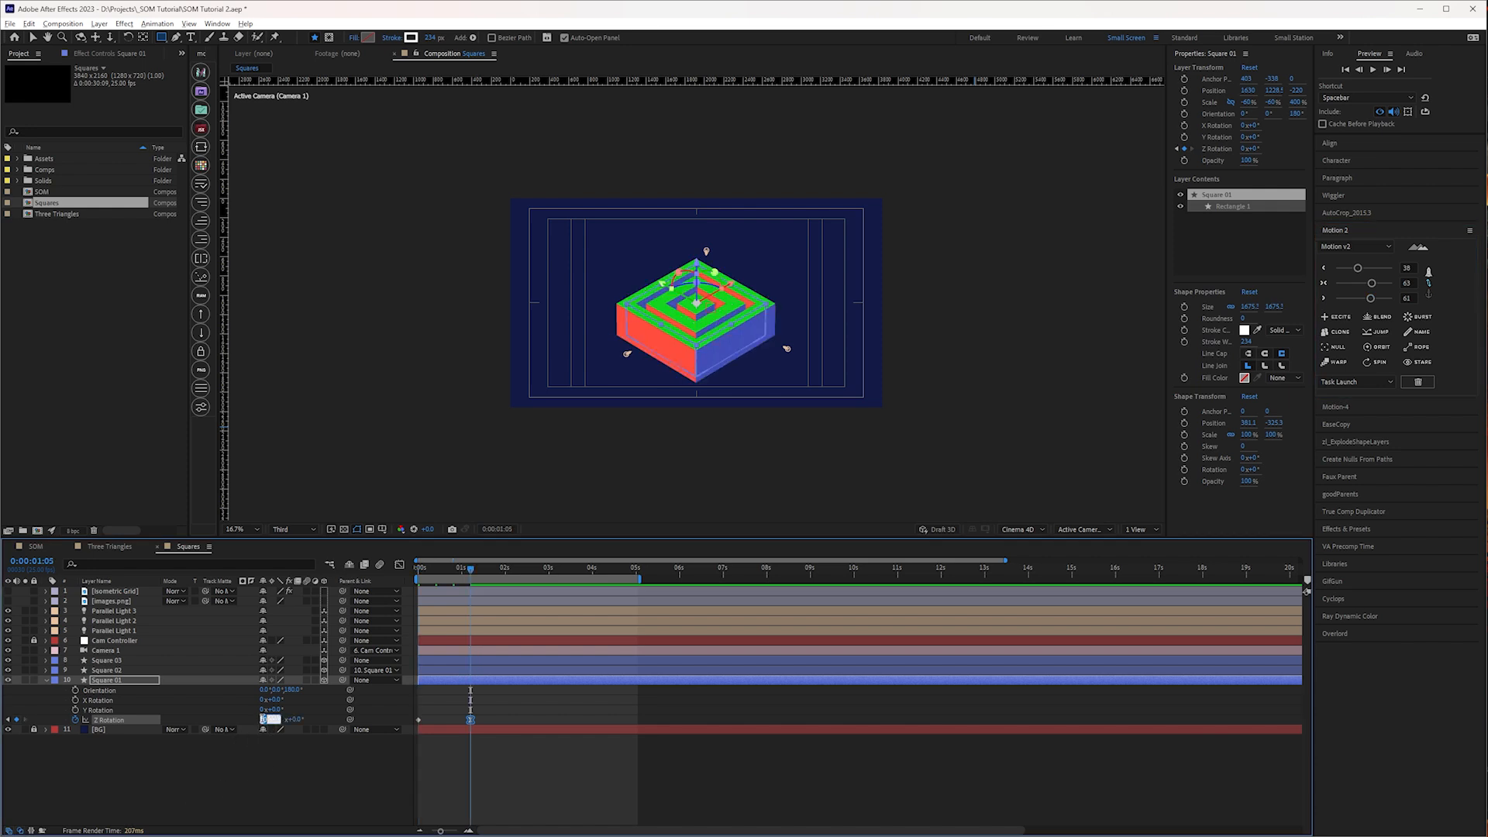
{"action": "left_click", "coordinate": [339, 715]}
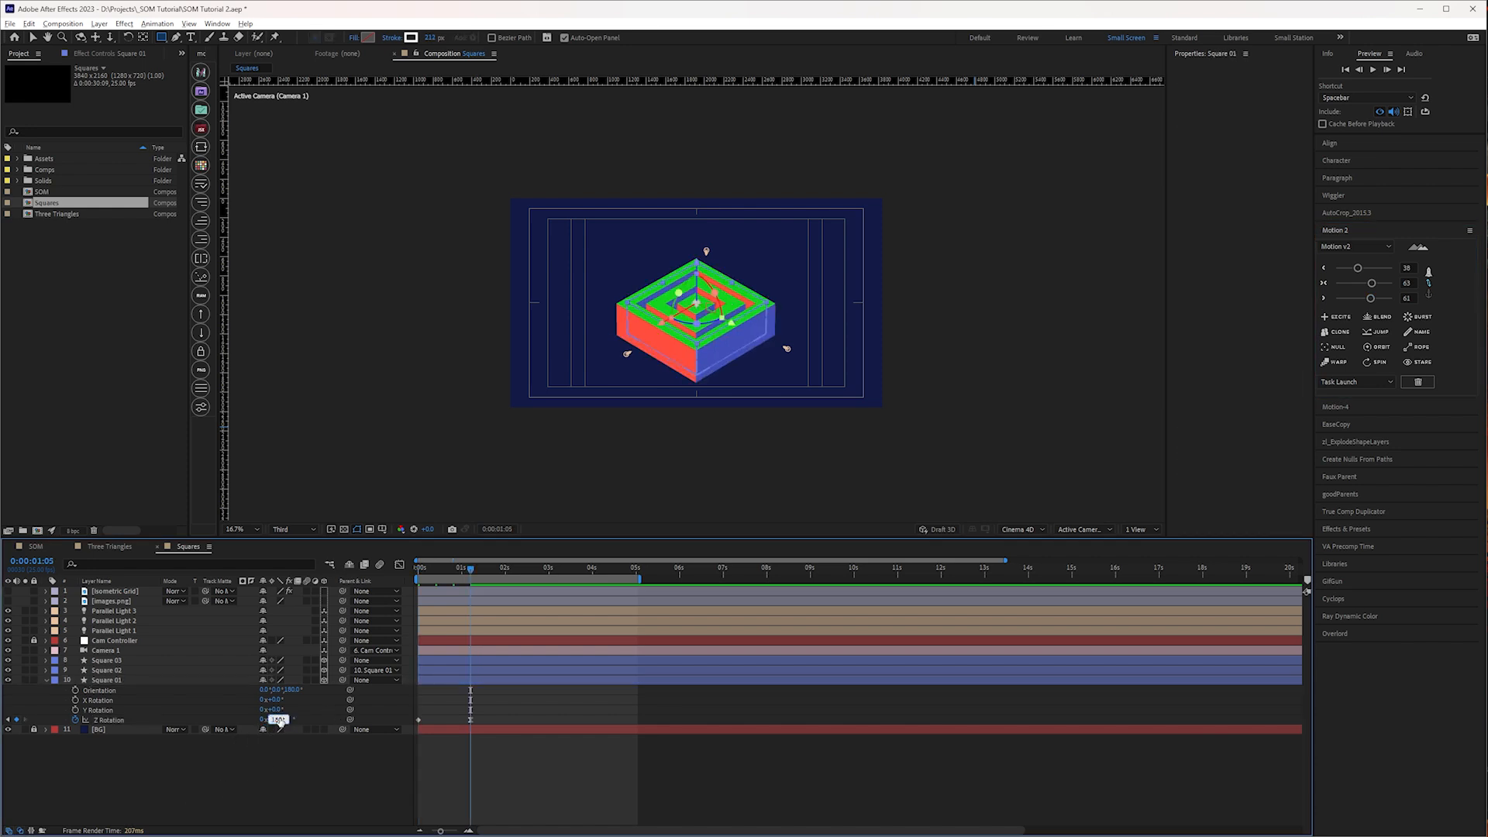
{"action": "key", "text": "Return"}
Preview the combined trim and rotation animation from the first frame and scrub through the following frames.
{"action": "key", "text": "Home"}
{"action": "key", "text": "space"}
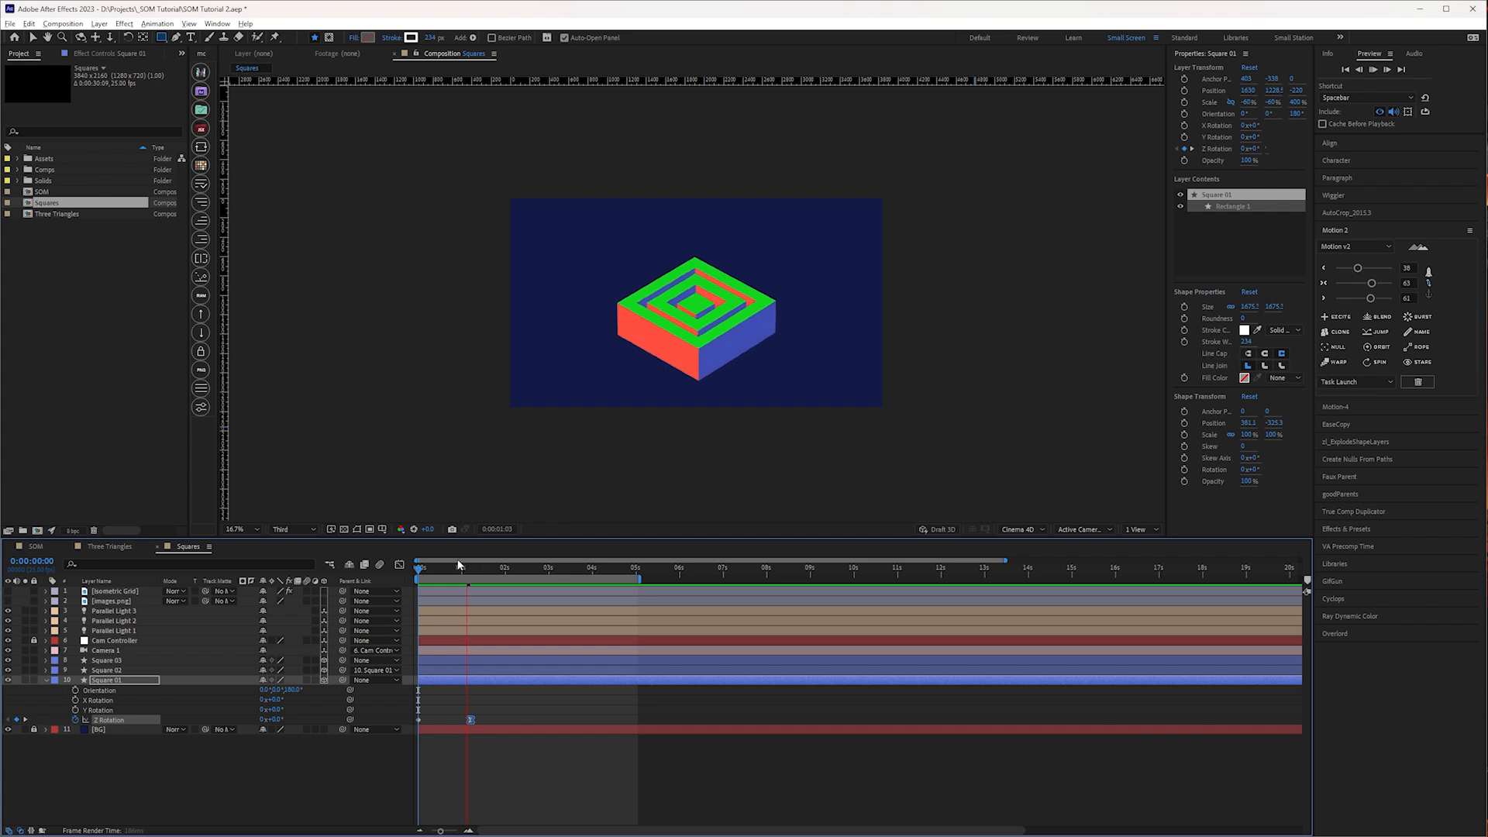
{"action": "mouse_move", "coordinate": [471, 563]}
{"action": "left_mouse_down"}
{"action": "mouse_move", "coordinate": [403, 574]}
{"action": "mouse_move", "coordinate": [465, 570]}
{"action": "left_mouse_up"}
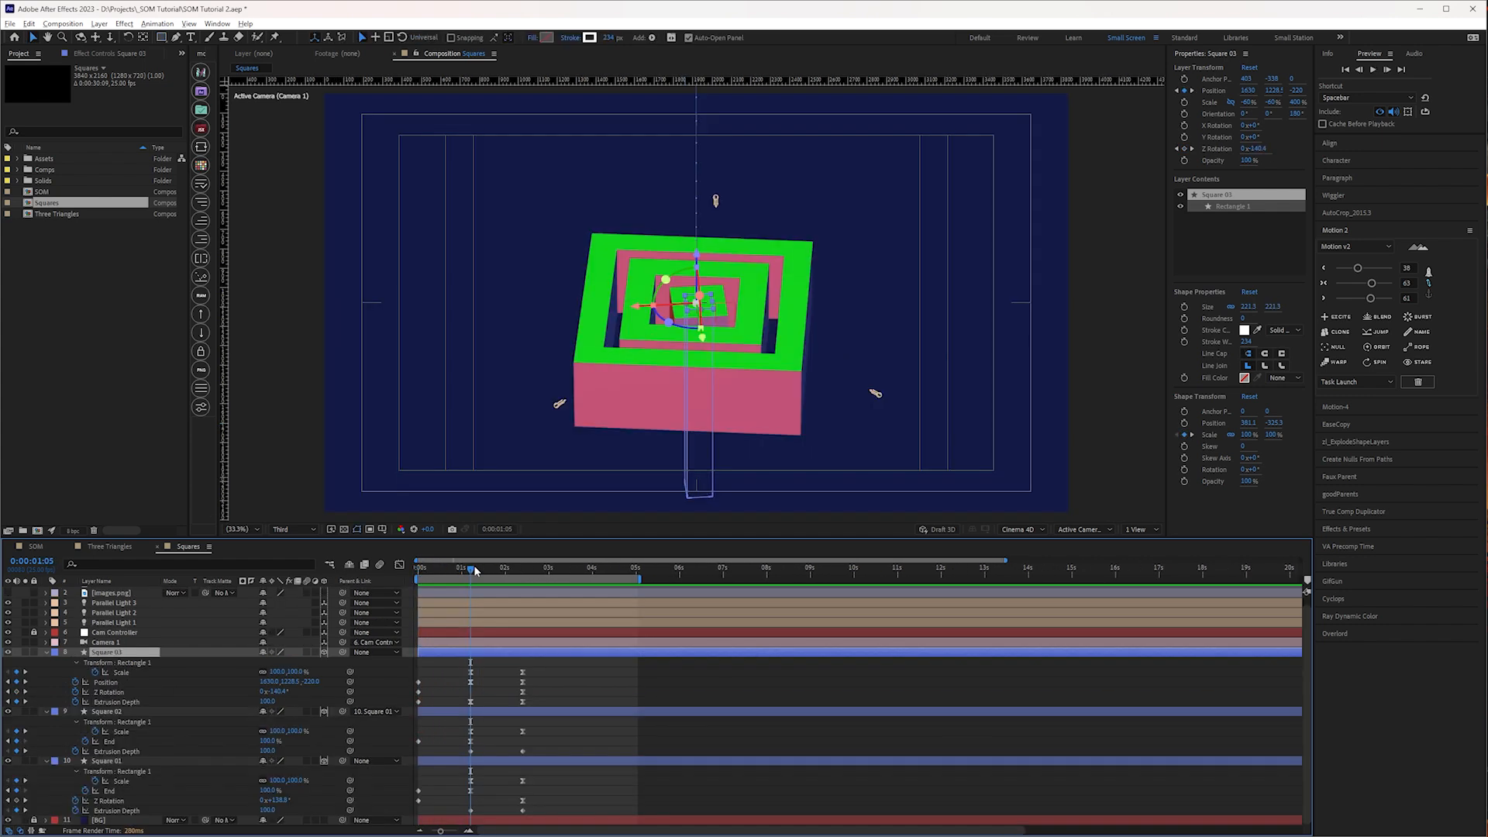
{"action": "left_click_drag", "start_coordinate": [474, 570], "coordinate": [522, 571]}
In the Bottom view at 0:00:02:10, raise Square 03 and Square 02 along Z so the three squares stack like a stepped pyramid.
{"action": "left_click", "coordinate": [1080, 530]}
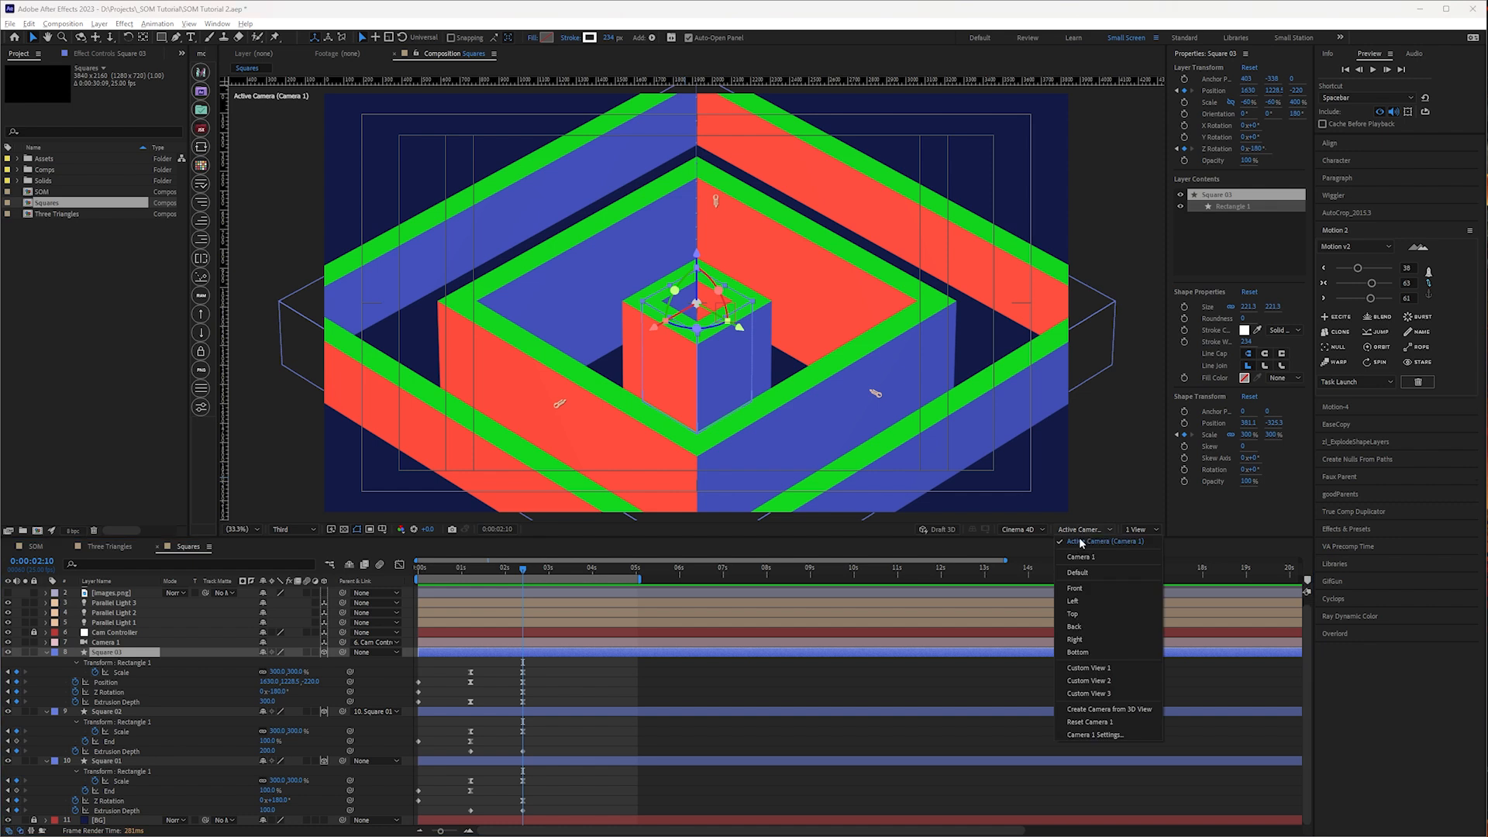
{"action": "left_click", "coordinate": [1091, 653]}
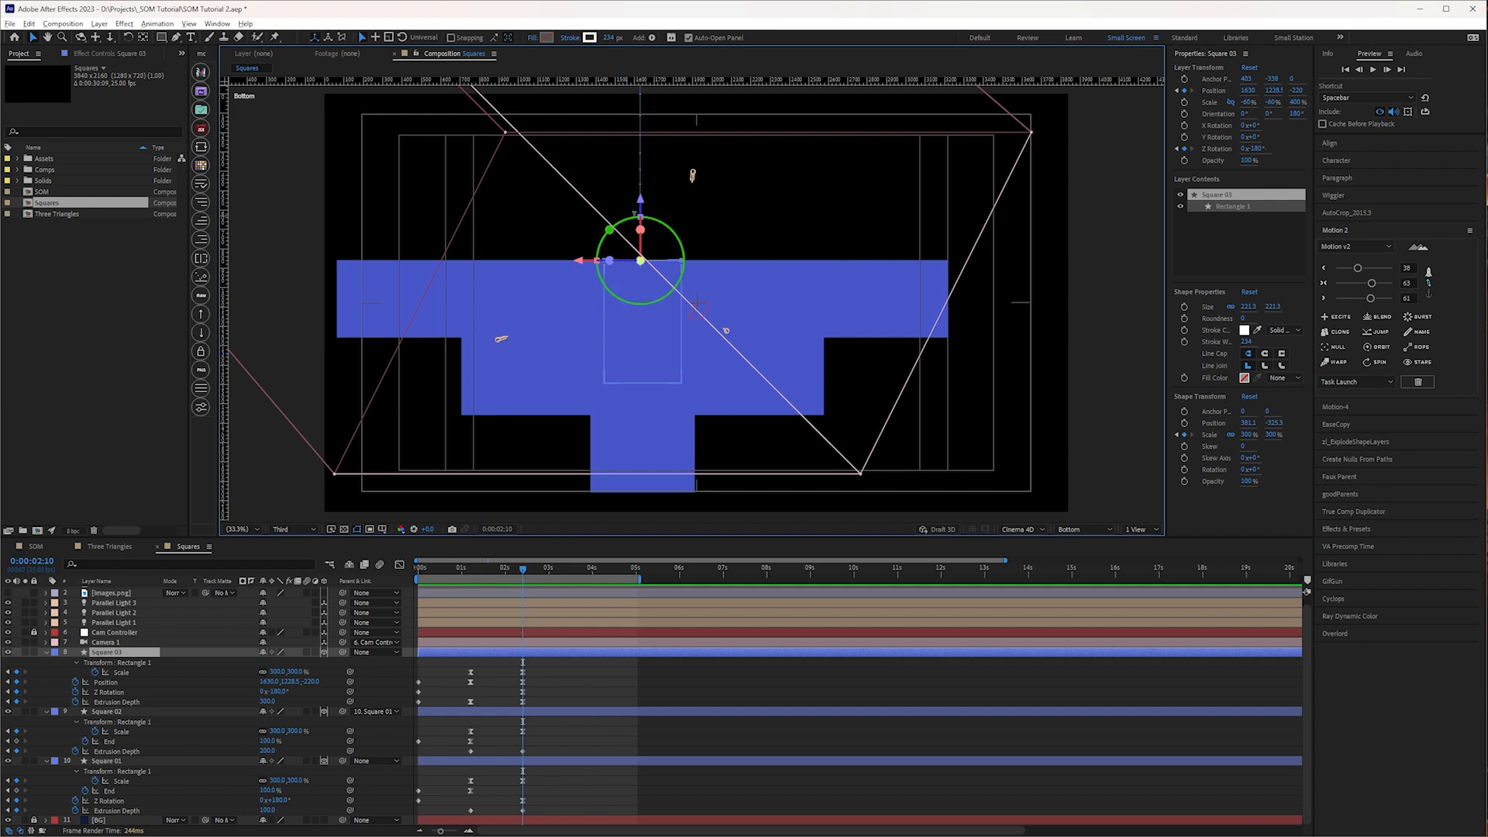
{"action": "left_click_drag", "start_coordinate": [643, 209], "coordinate": [641, 86]}
{"action": "left_click", "coordinate": [529, 712]}
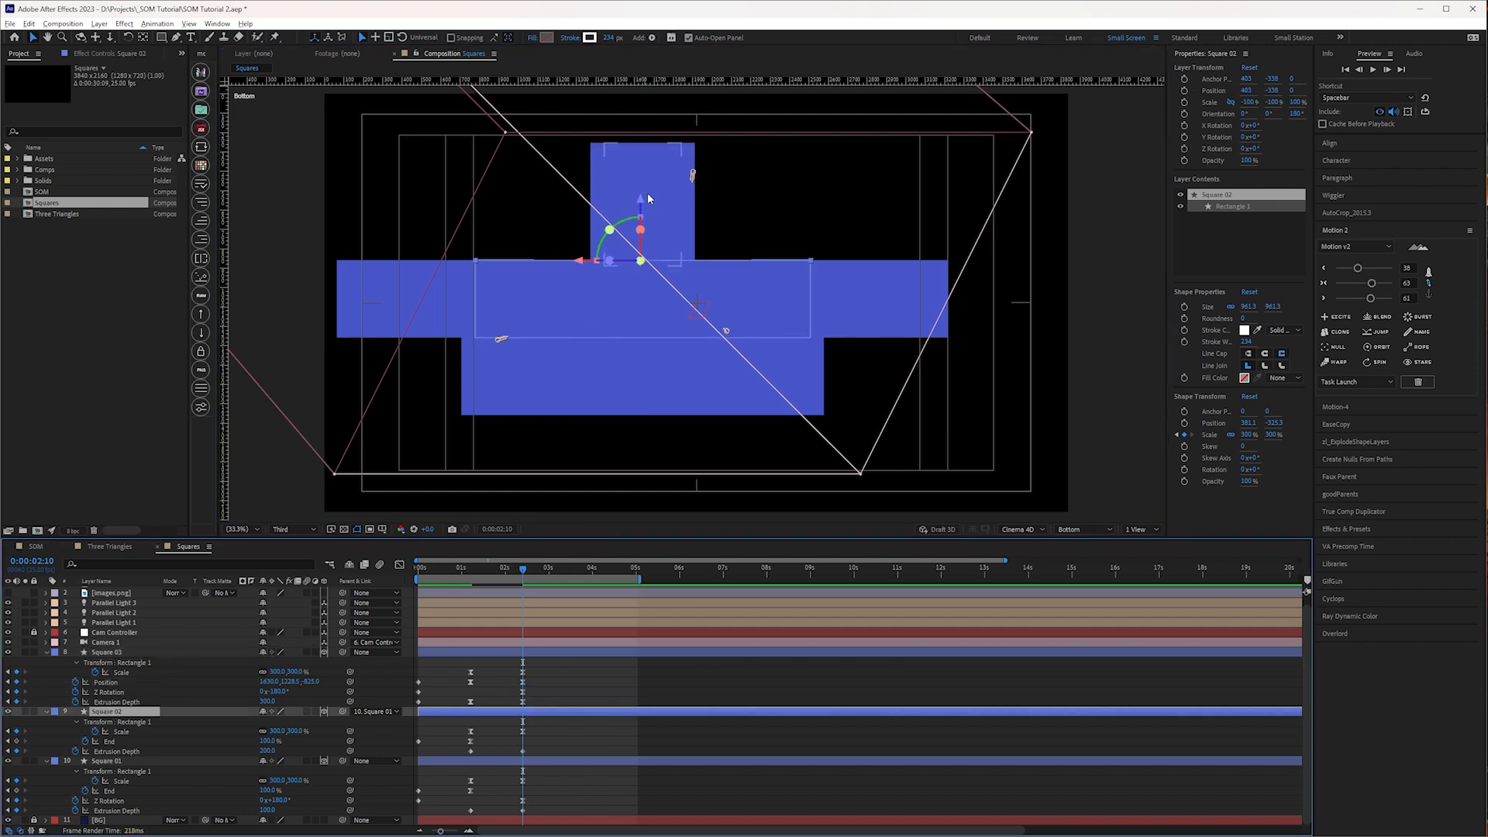
{"action": "left_click_drag", "start_coordinate": [646, 198], "coordinate": [639, 93]}
Ease all three squares' keyframes at 0:00:01:05 and 0:00:02:10 in and out, and inspect the 0:00:01:05 pose through the active camera.
{"action": "left_click_drag", "start_coordinate": [536, 667], "coordinate": [453, 824]}
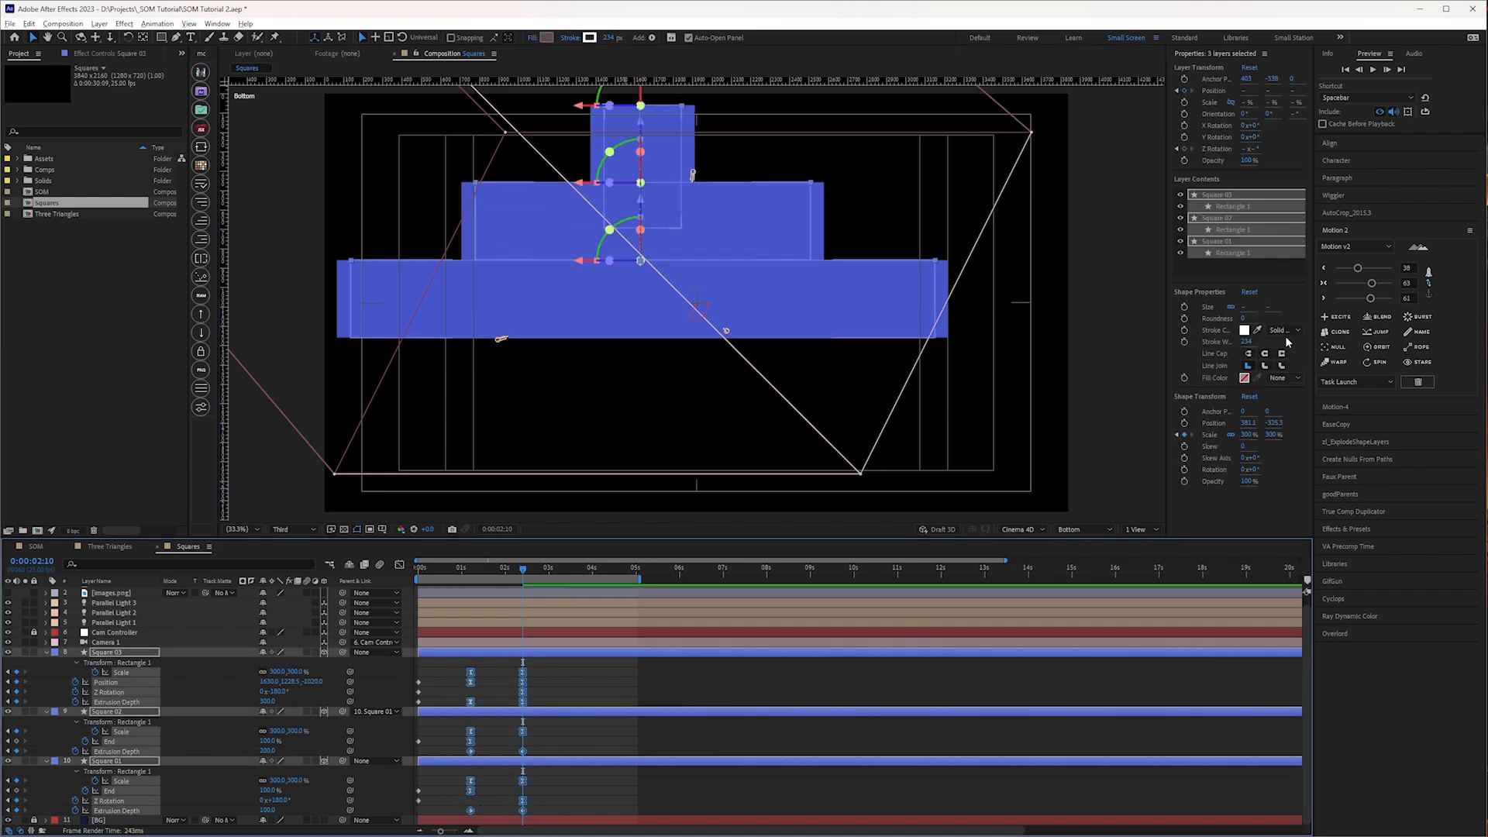
{"action": "left_click", "coordinate": [1372, 285]}
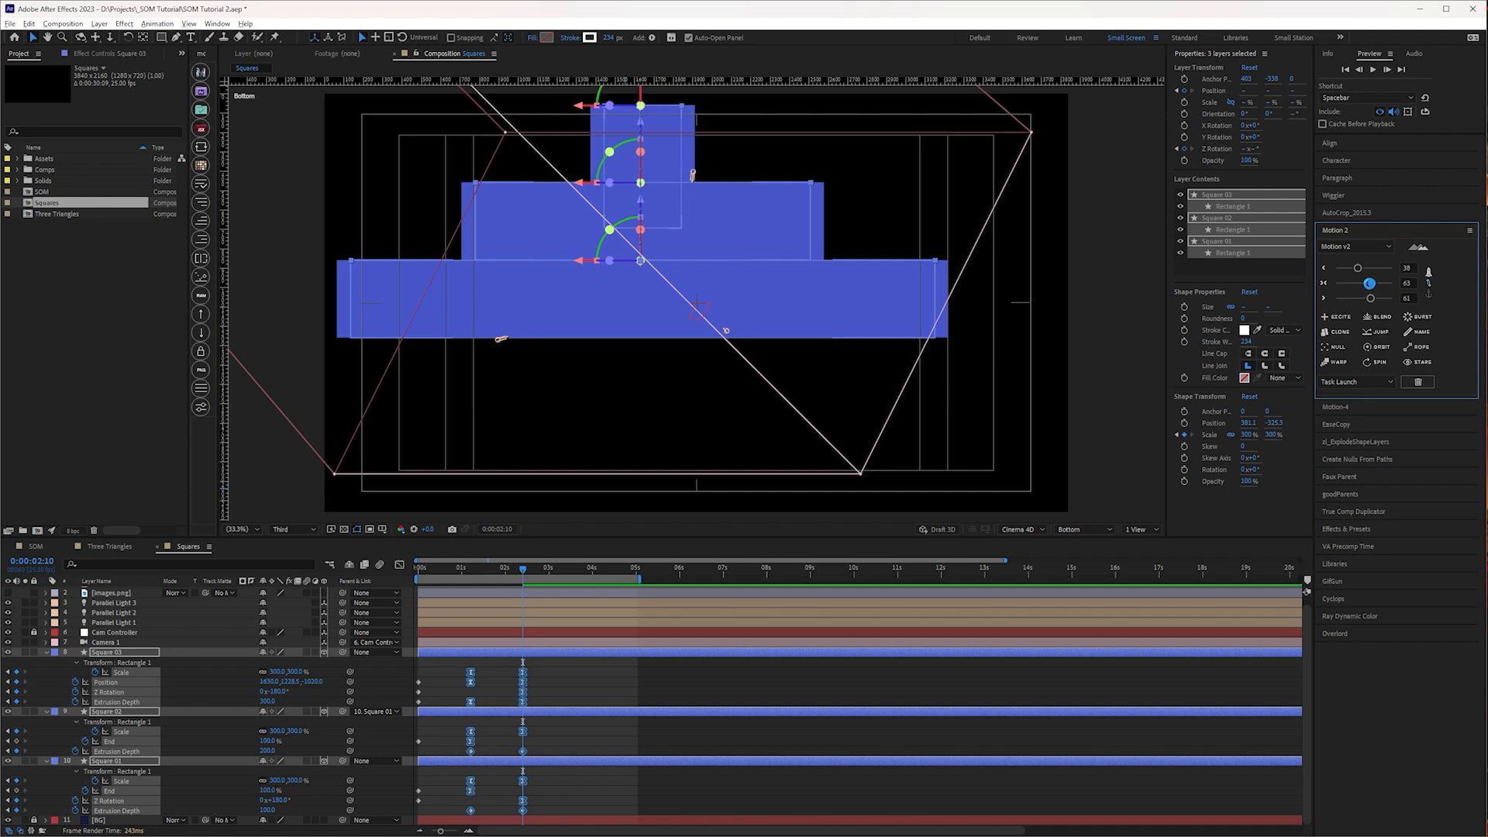
{"action": "left_click_drag", "start_coordinate": [522, 570], "coordinate": [471, 569]}
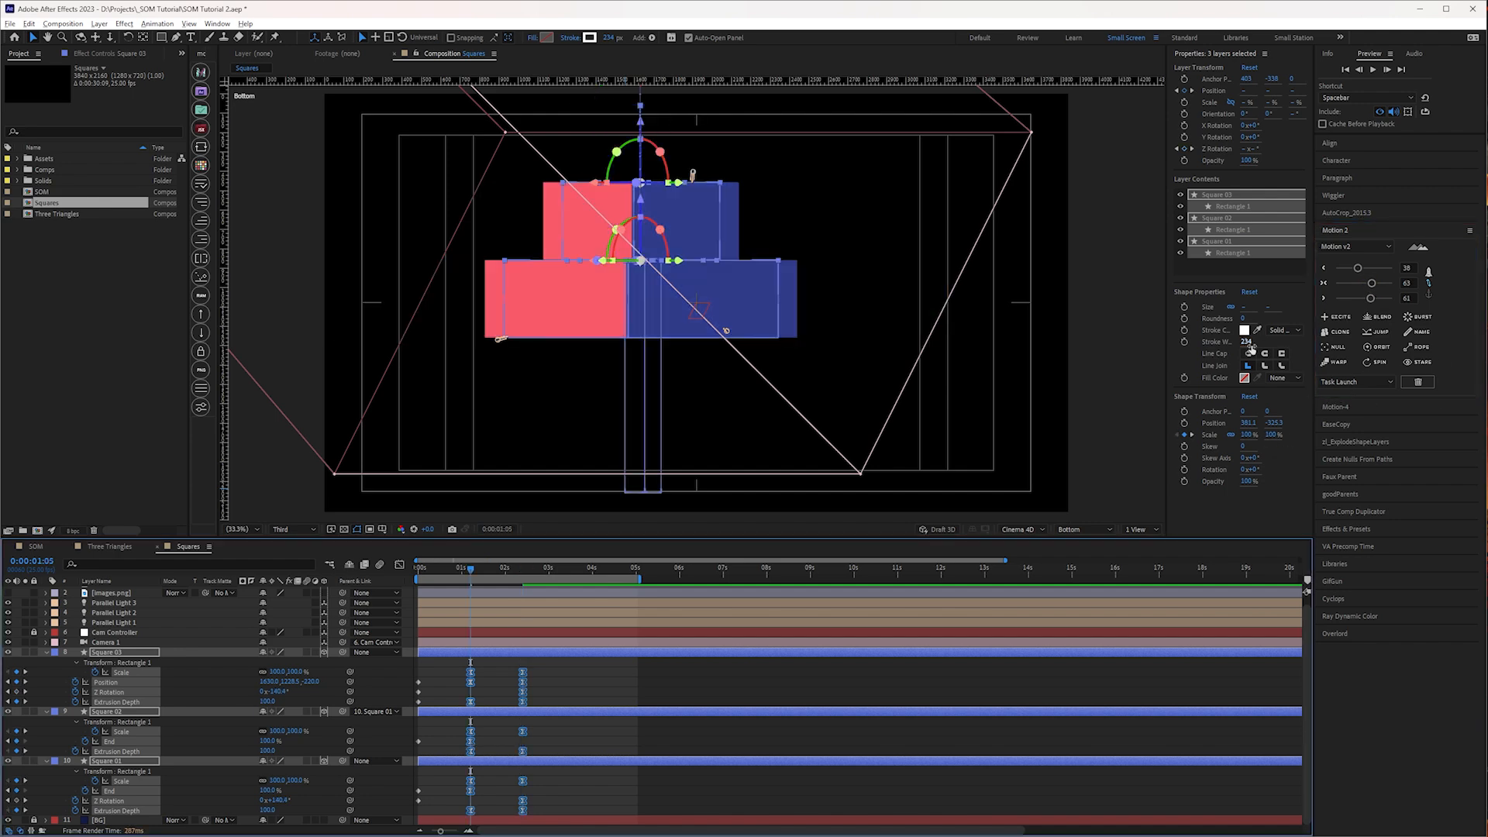
{"action": "left_click", "coordinate": [1077, 531]}
{"action": "left_click", "coordinate": [1081, 552]}
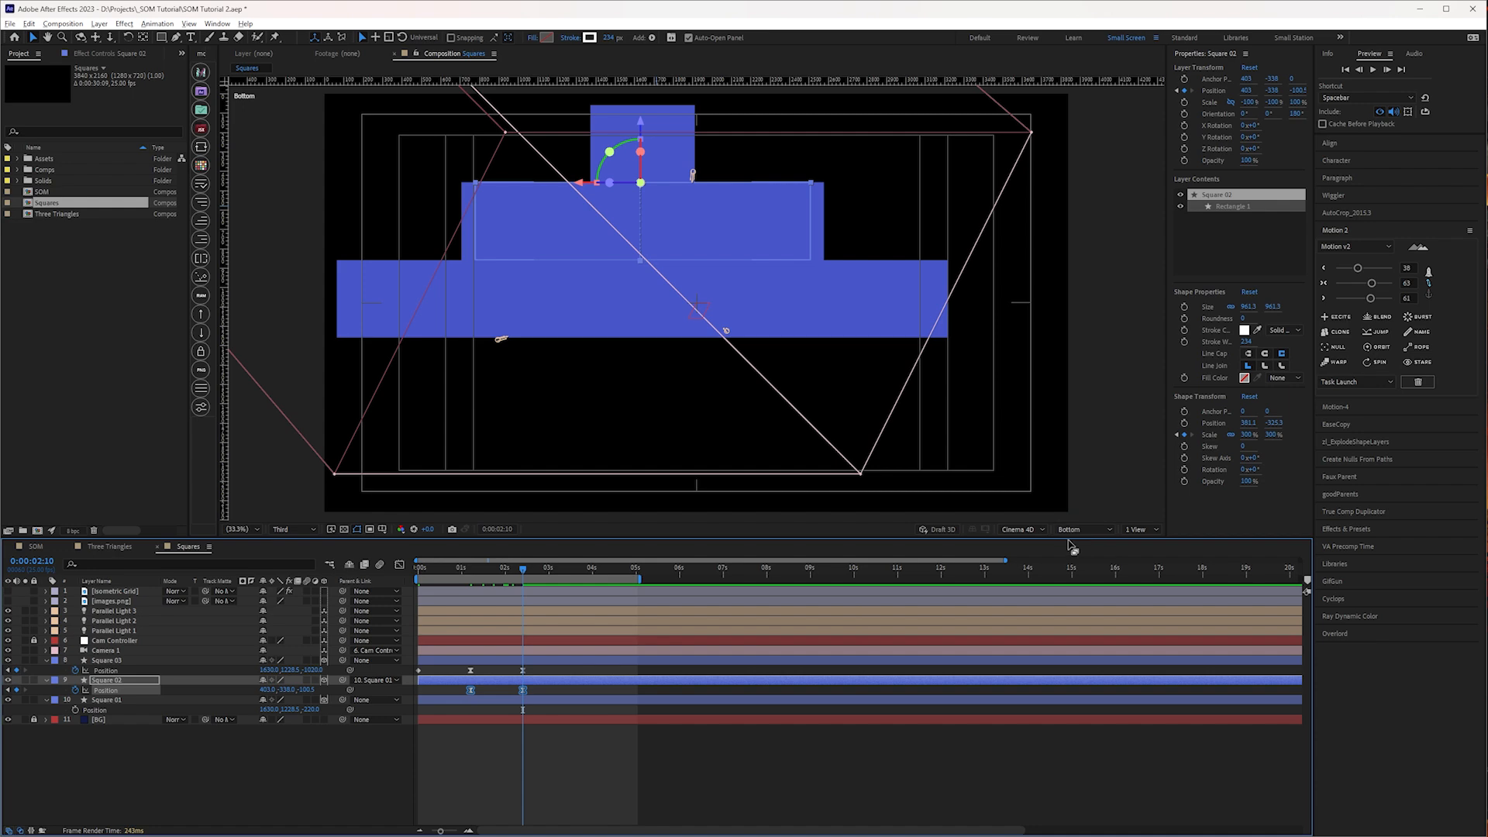
Switch from the Bottom view back to Active Camera and scrub around 0:00:02:10 to check the raised squares.
{"action": "left_click", "coordinate": [1067, 530]}
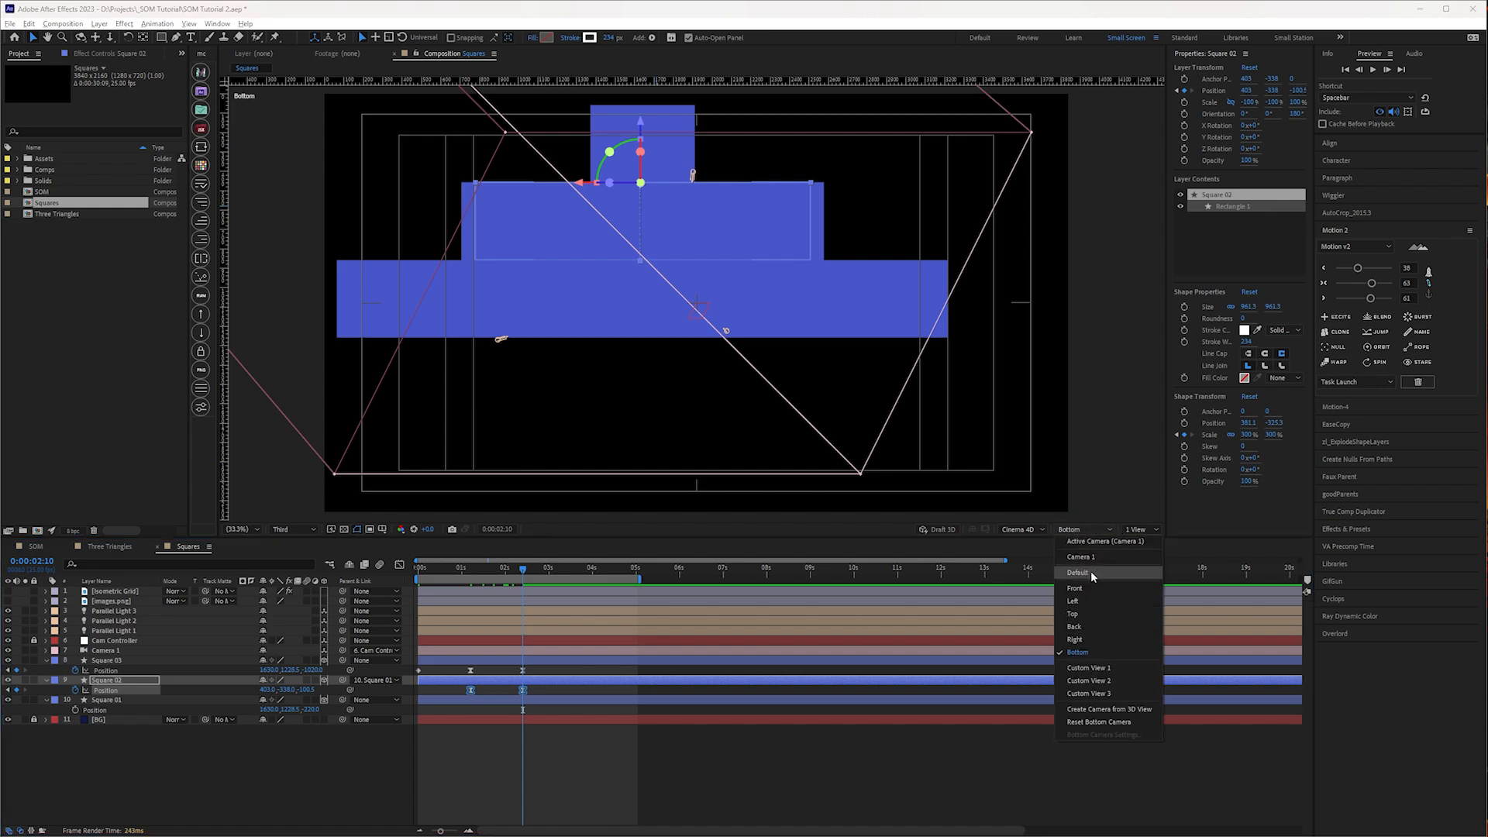
{"action": "left_click", "coordinate": [1096, 541]}
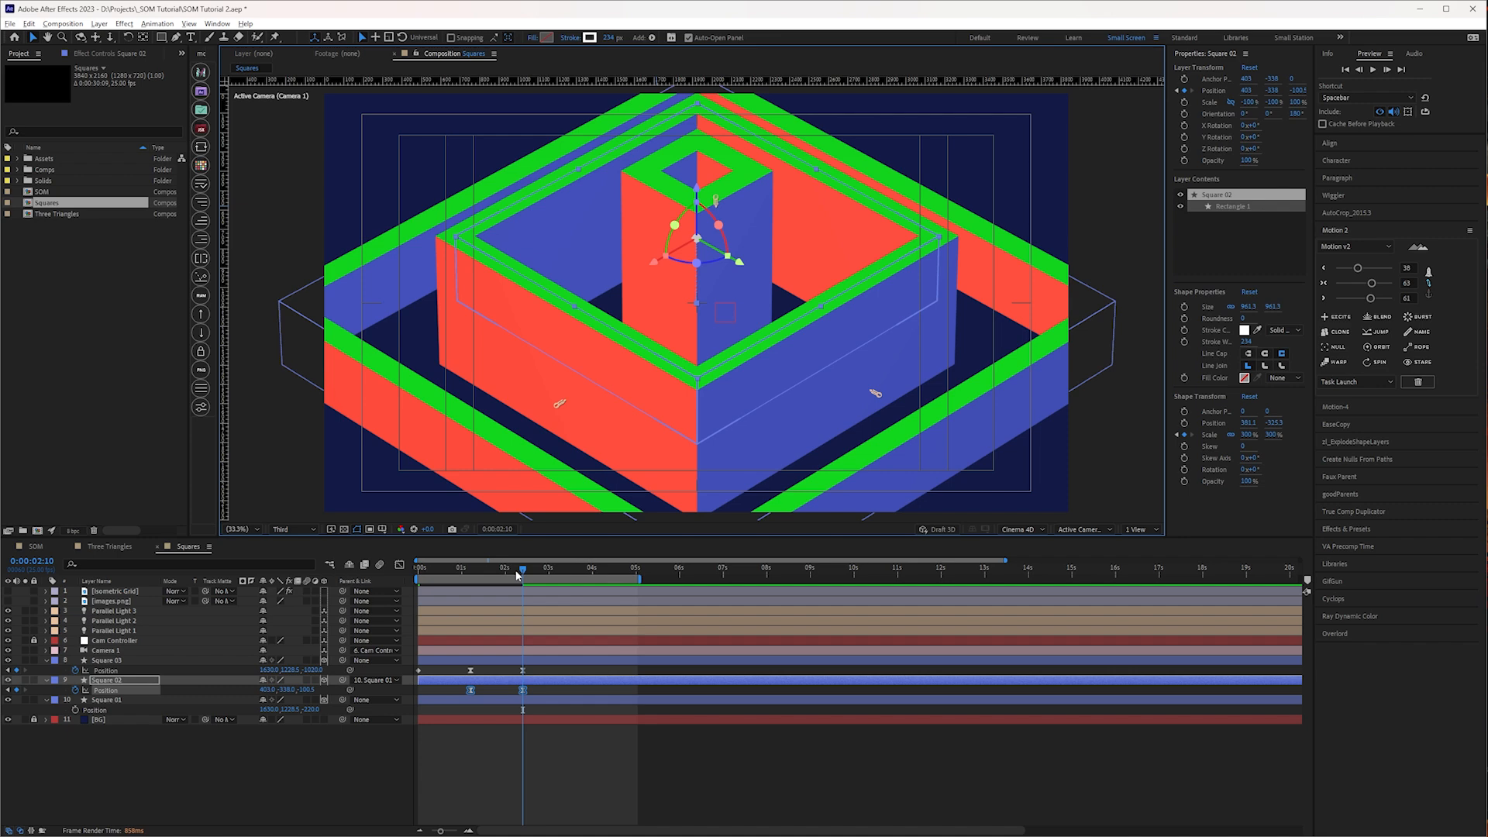
{"action": "mouse_move", "coordinate": [520, 579]}
{"action": "left_mouse_down"}
{"action": "mouse_move", "coordinate": [449, 570]}
{"action": "mouse_move", "coordinate": [526, 570]}
{"action": "left_mouse_up"}
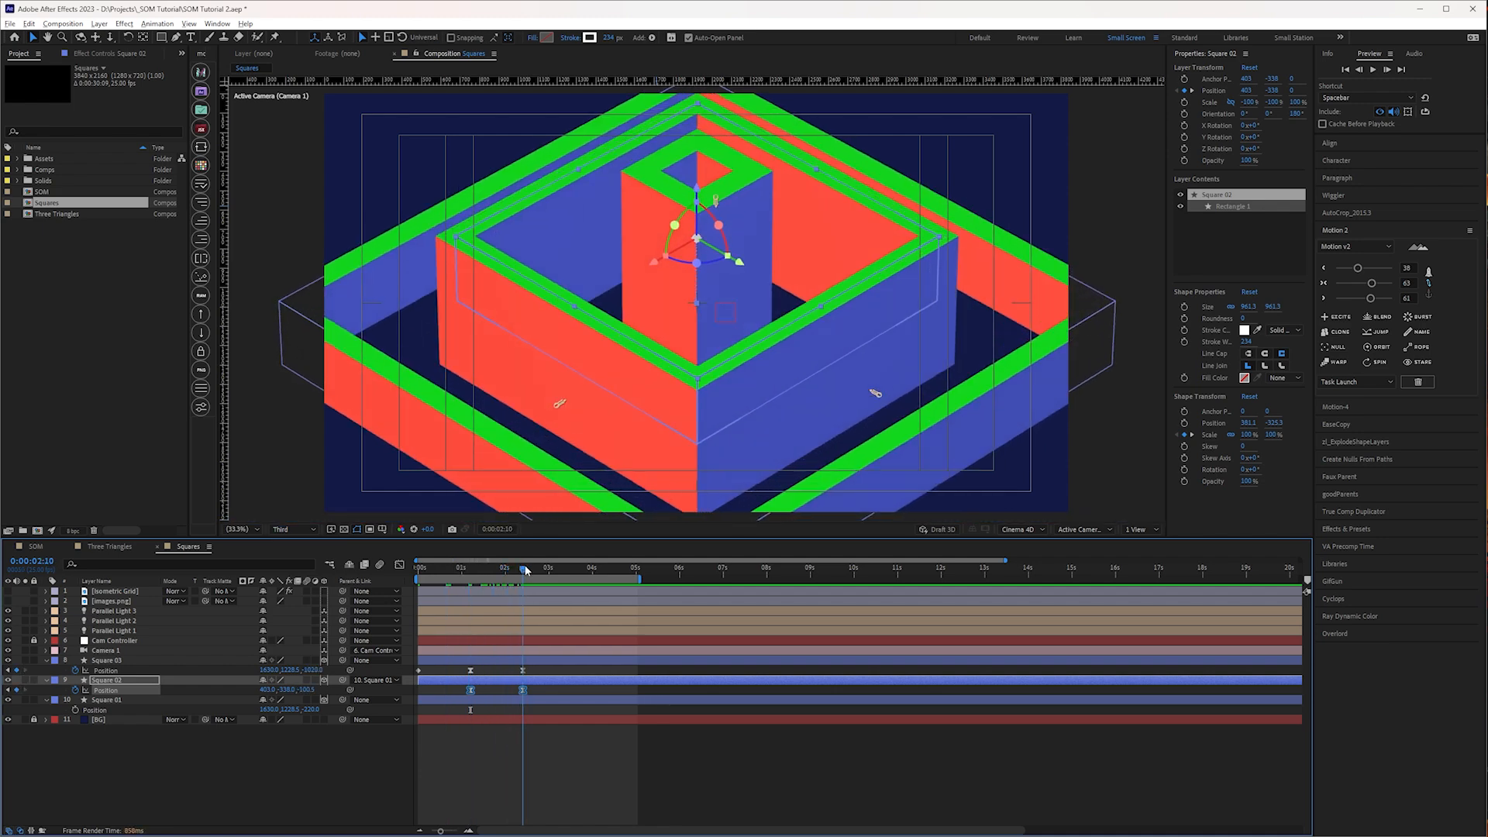
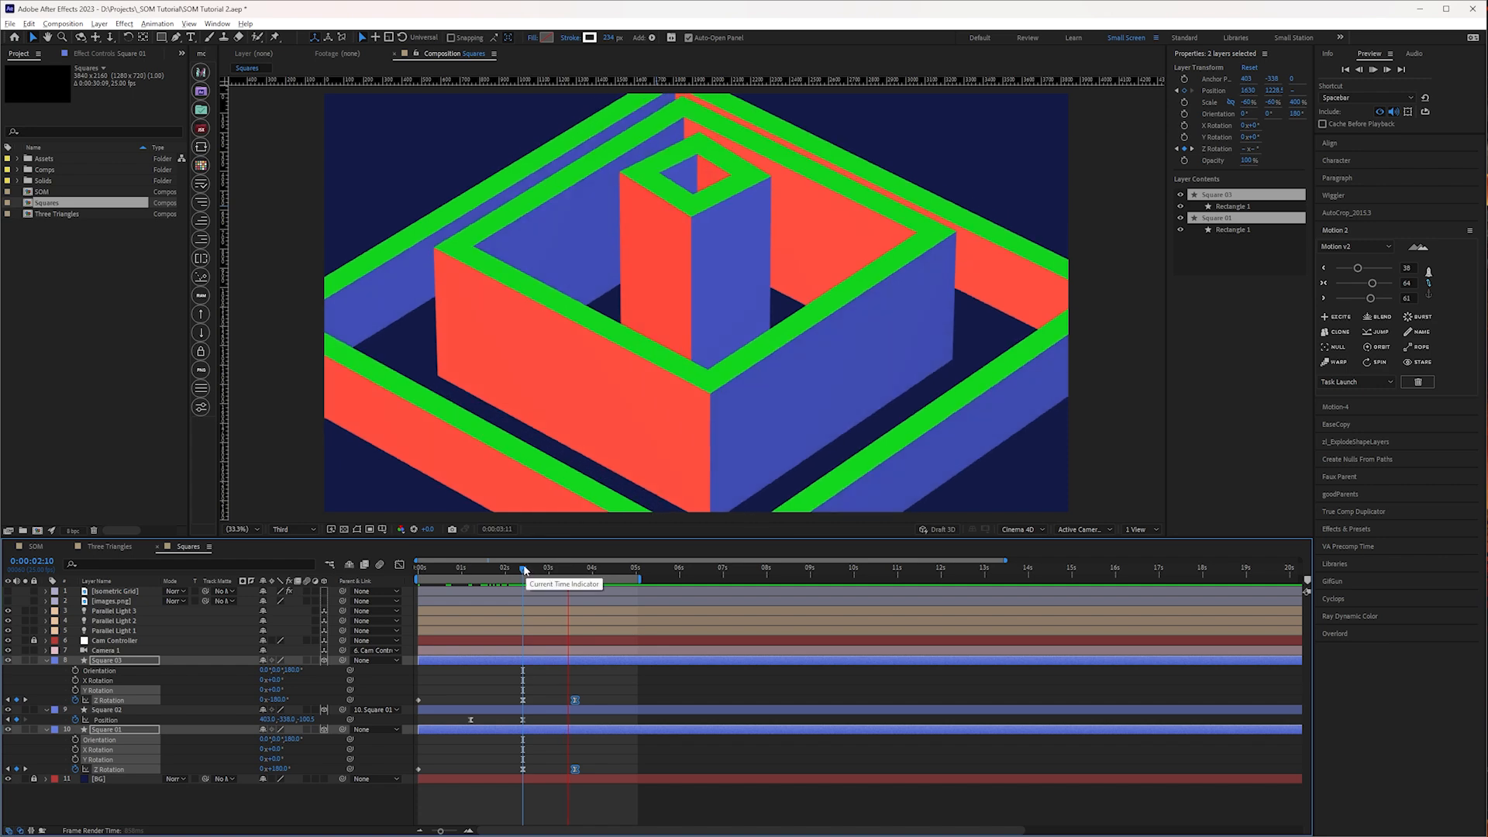
At 0:00:03:15, raise Square 03 above the frame along Z and lower Square 02 down out of the frame.
{"action": "key", "text": "space"}
{"action": "key", "text": "k"}
{"action": "scroll", "coordinate": [690, 310], "scroll_direction": "down", "scroll_amount": 2}
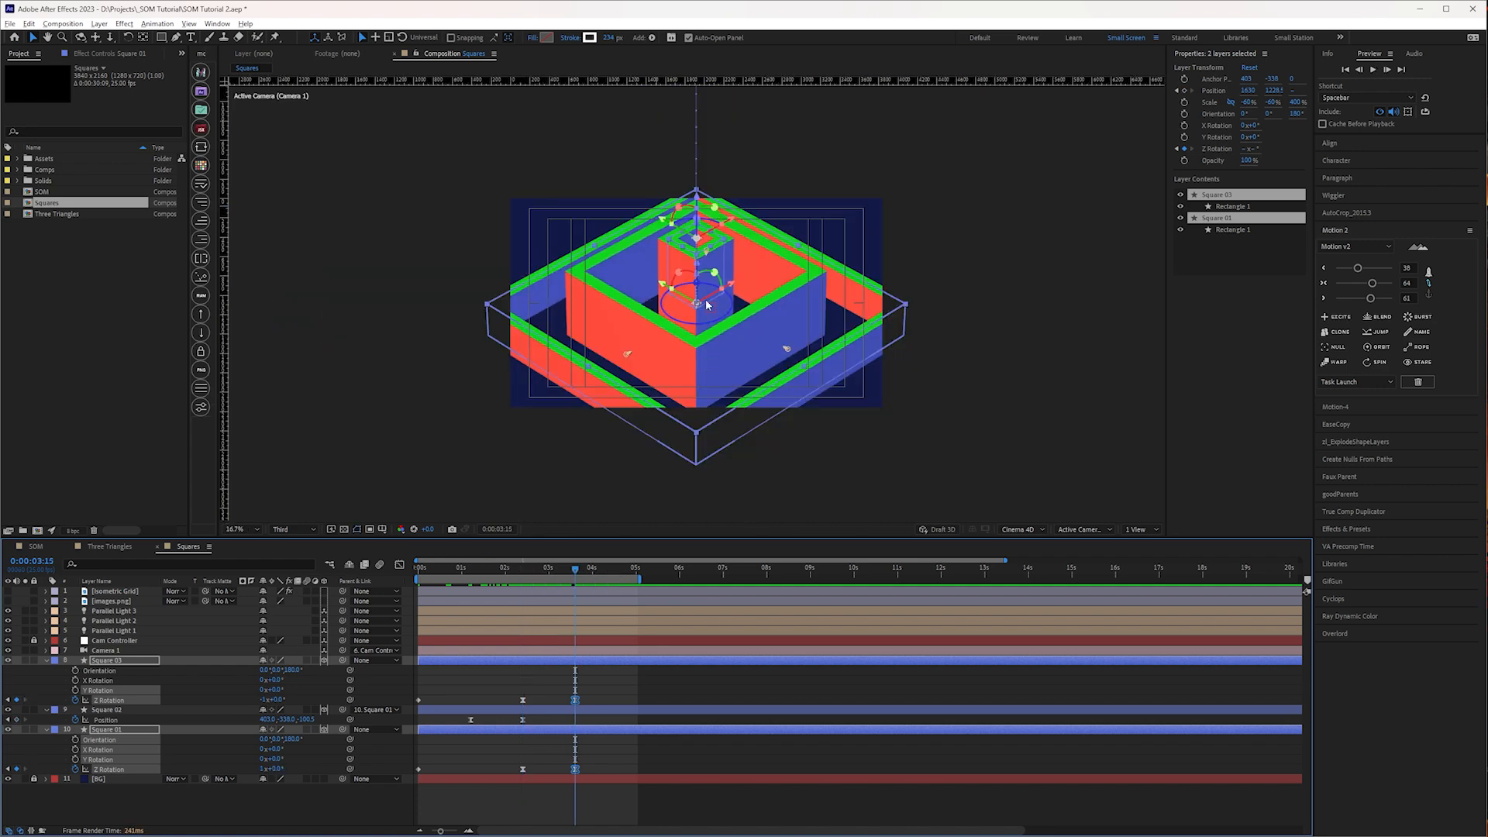
{"action": "left_click", "coordinate": [320, 685]}
{"action": "left_click", "coordinate": [273, 658]}
{"action": "left_click_drag", "start_coordinate": [700, 199], "coordinate": [704, 7]}
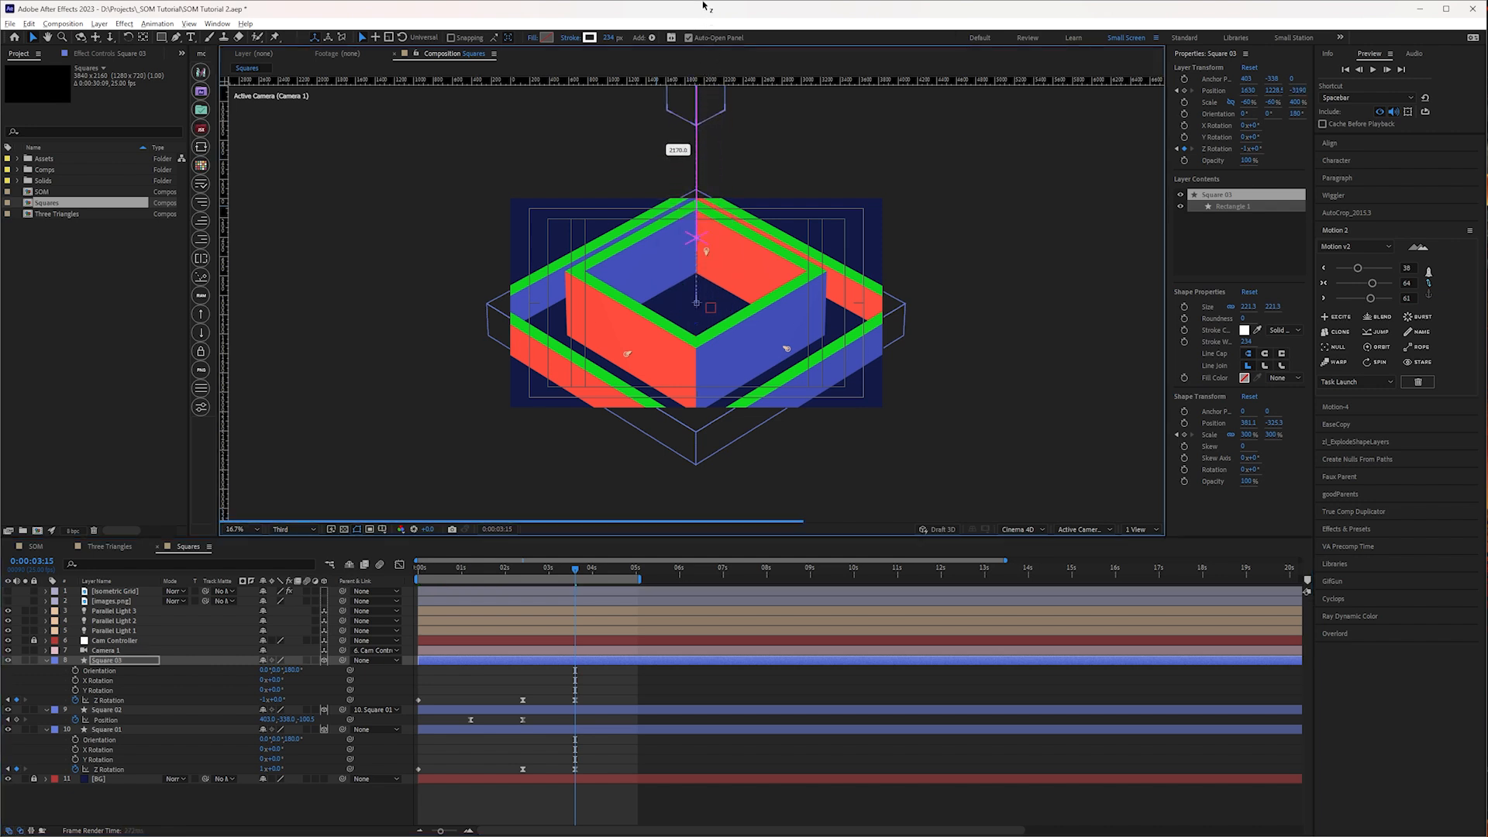
{"action": "left_click", "coordinate": [586, 713]}
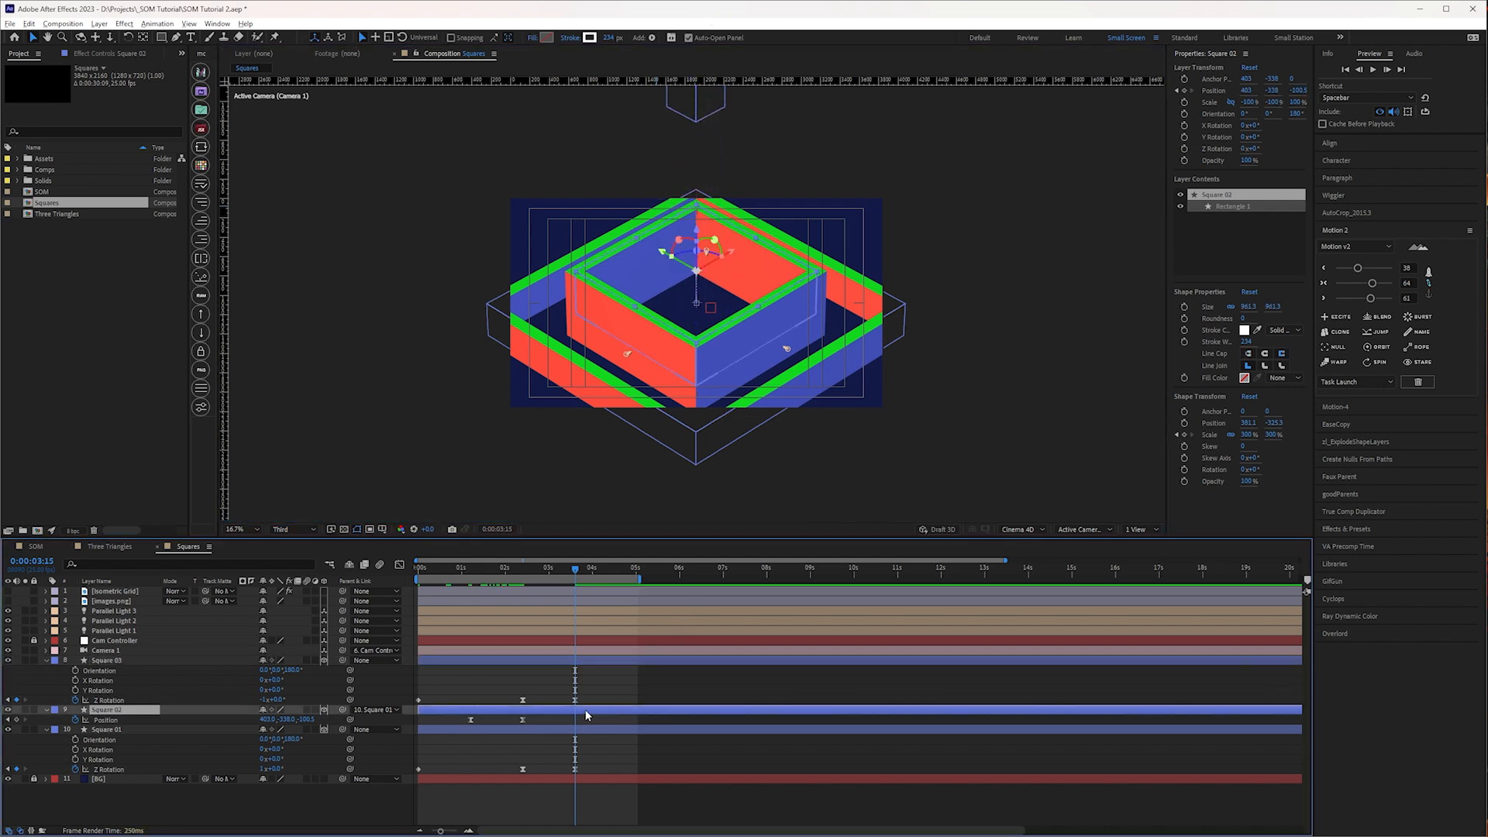
{"action": "left_click_drag", "start_coordinate": [703, 230], "coordinate": [718, 472]}
Keyframe Square 01's Position at 0:00:02:10, raise it above the frame to Z about -3776 at 0:00:03:15, and lower Square 02 further.
{"action": "left_click", "coordinate": [617, 730]}
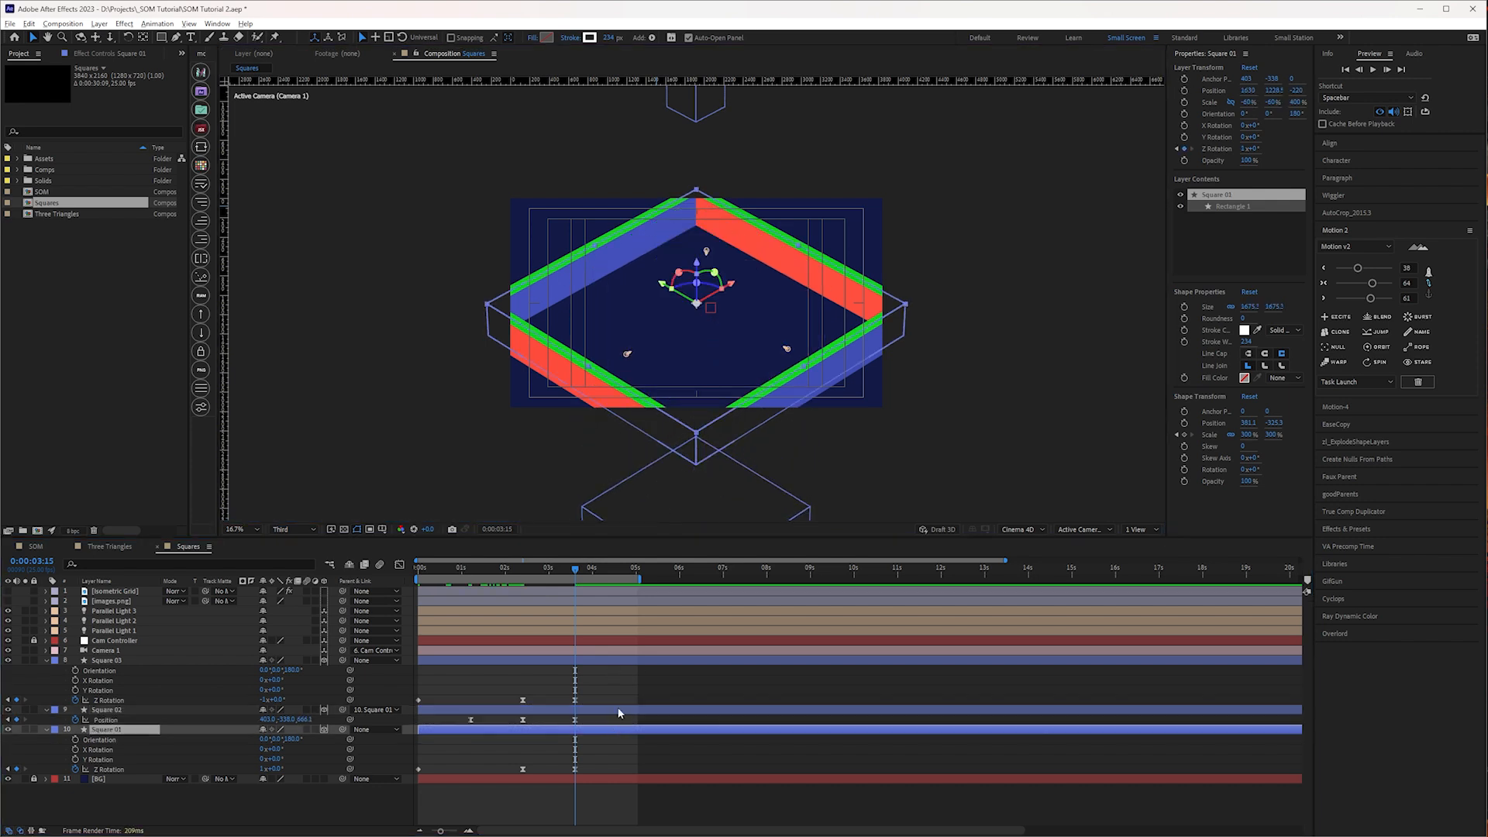
{"action": "key", "text": "shift+p"}
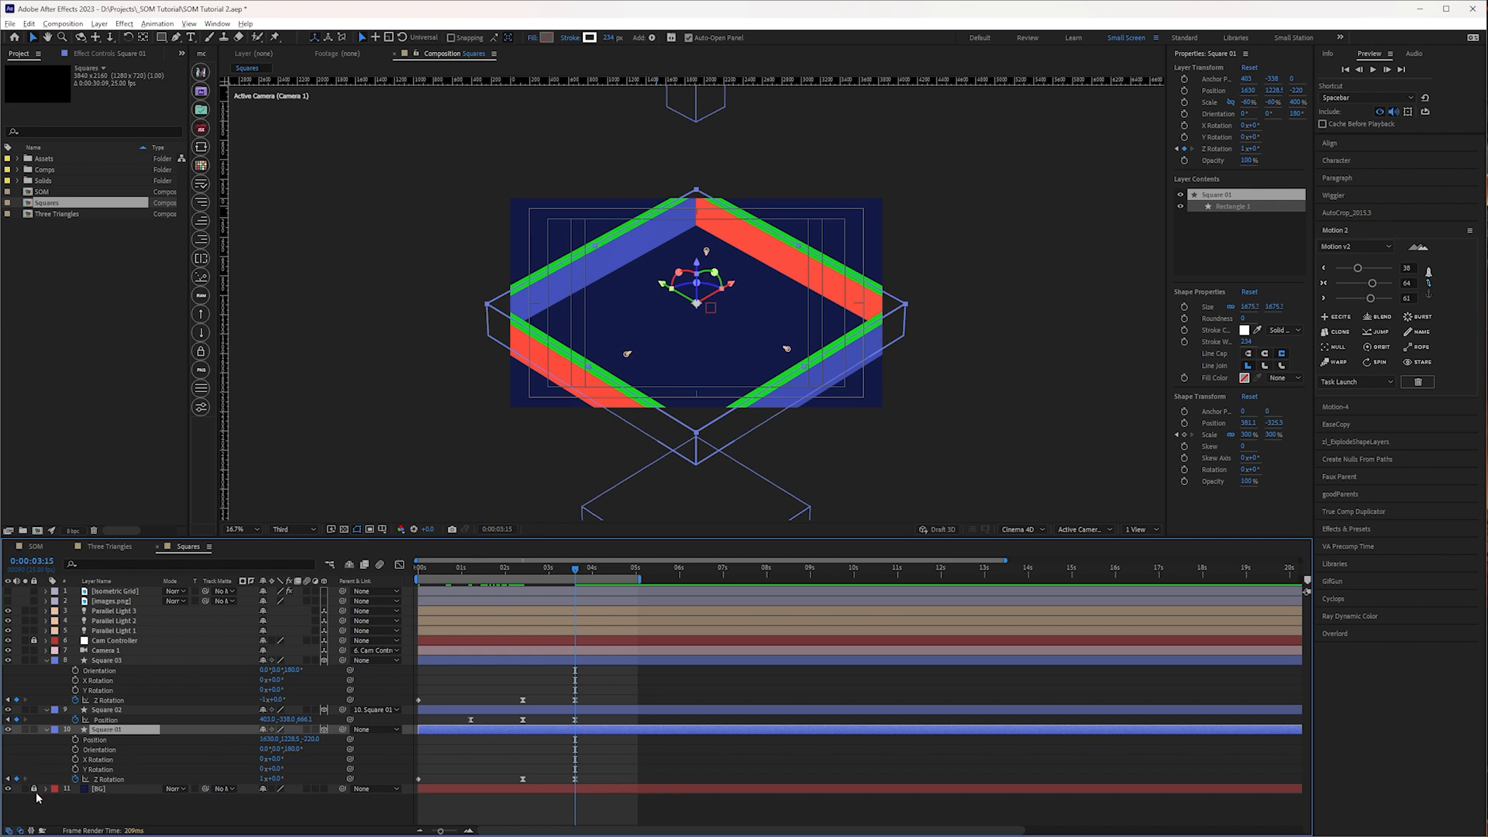
{"action": "left_click", "coordinate": [75, 740]}
{"action": "key", "text": "j"}
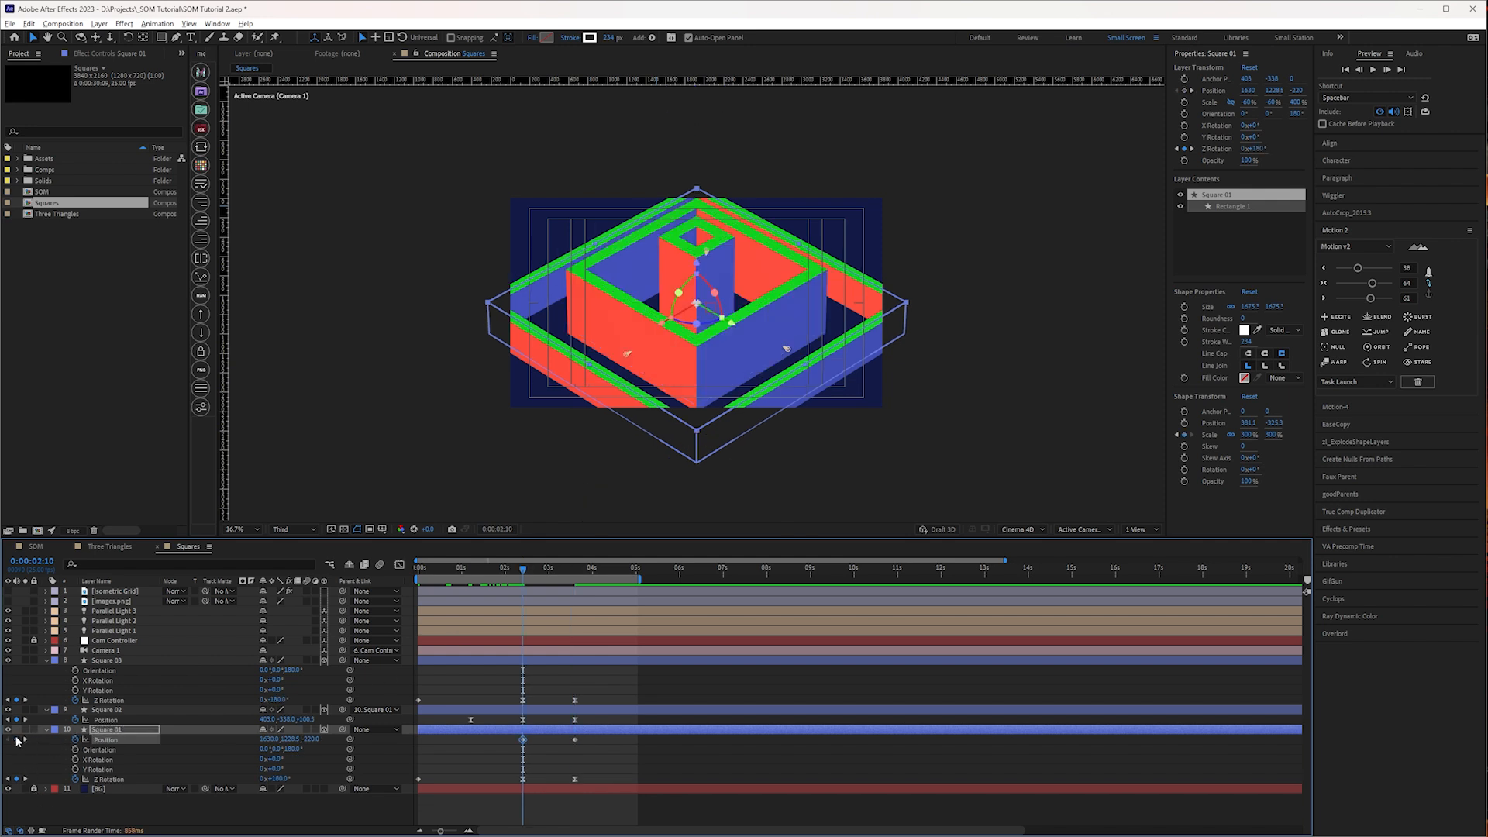
{"action": "left_click", "coordinate": [17, 740]}
{"action": "key", "text": "k"}
{"action": "left_click_drag", "start_coordinate": [700, 263], "coordinate": [727, 5]}
{"action": "left_click_drag", "start_coordinate": [726, 14], "coordinate": [698, 123]}
{"action": "key", "text": "comma"}
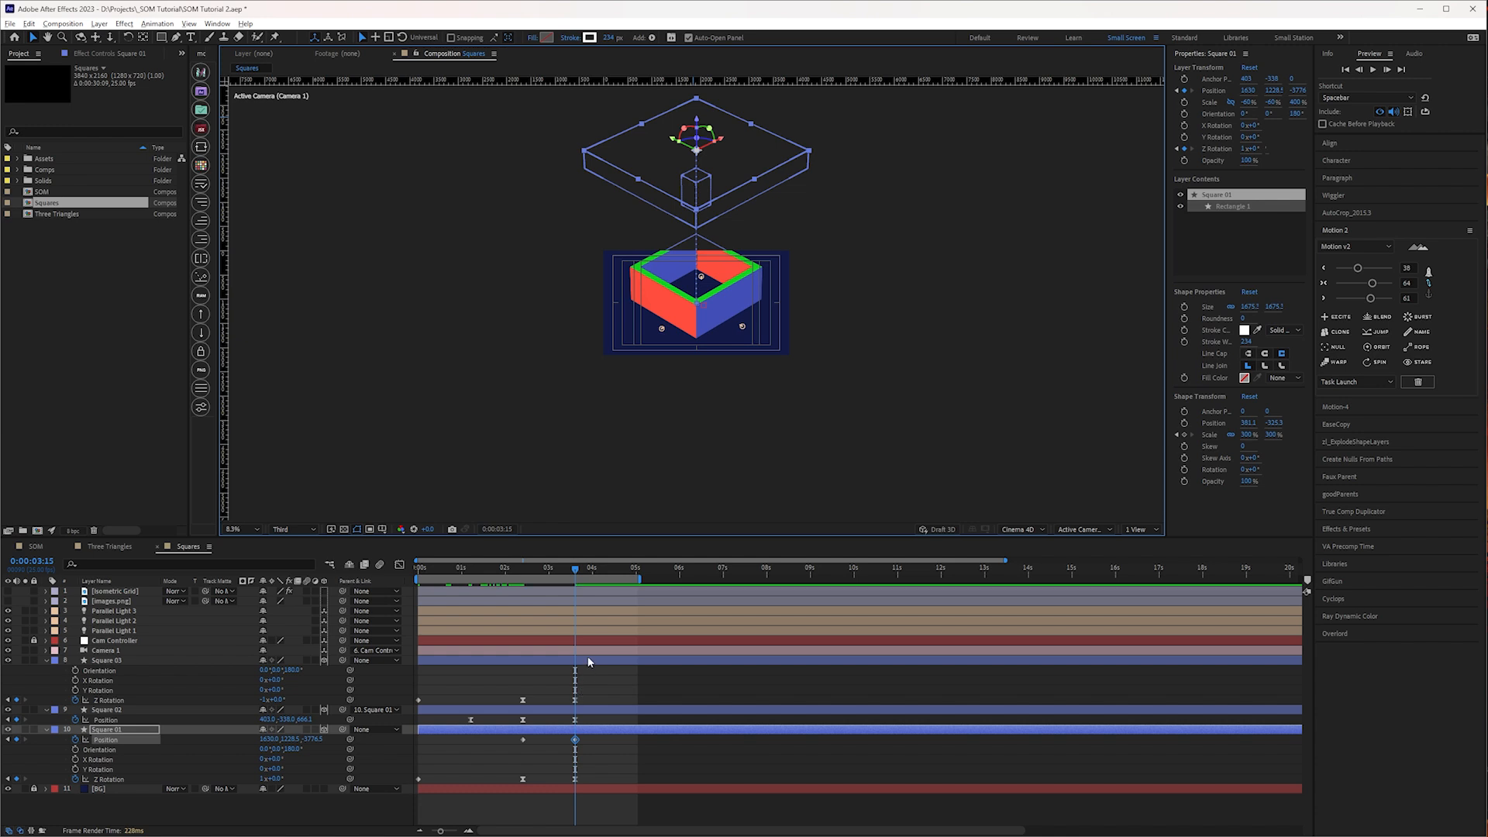
{"action": "left_click", "coordinate": [594, 708]}
{"action": "left_click_drag", "start_coordinate": [700, 247], "coordinate": [696, 385]}
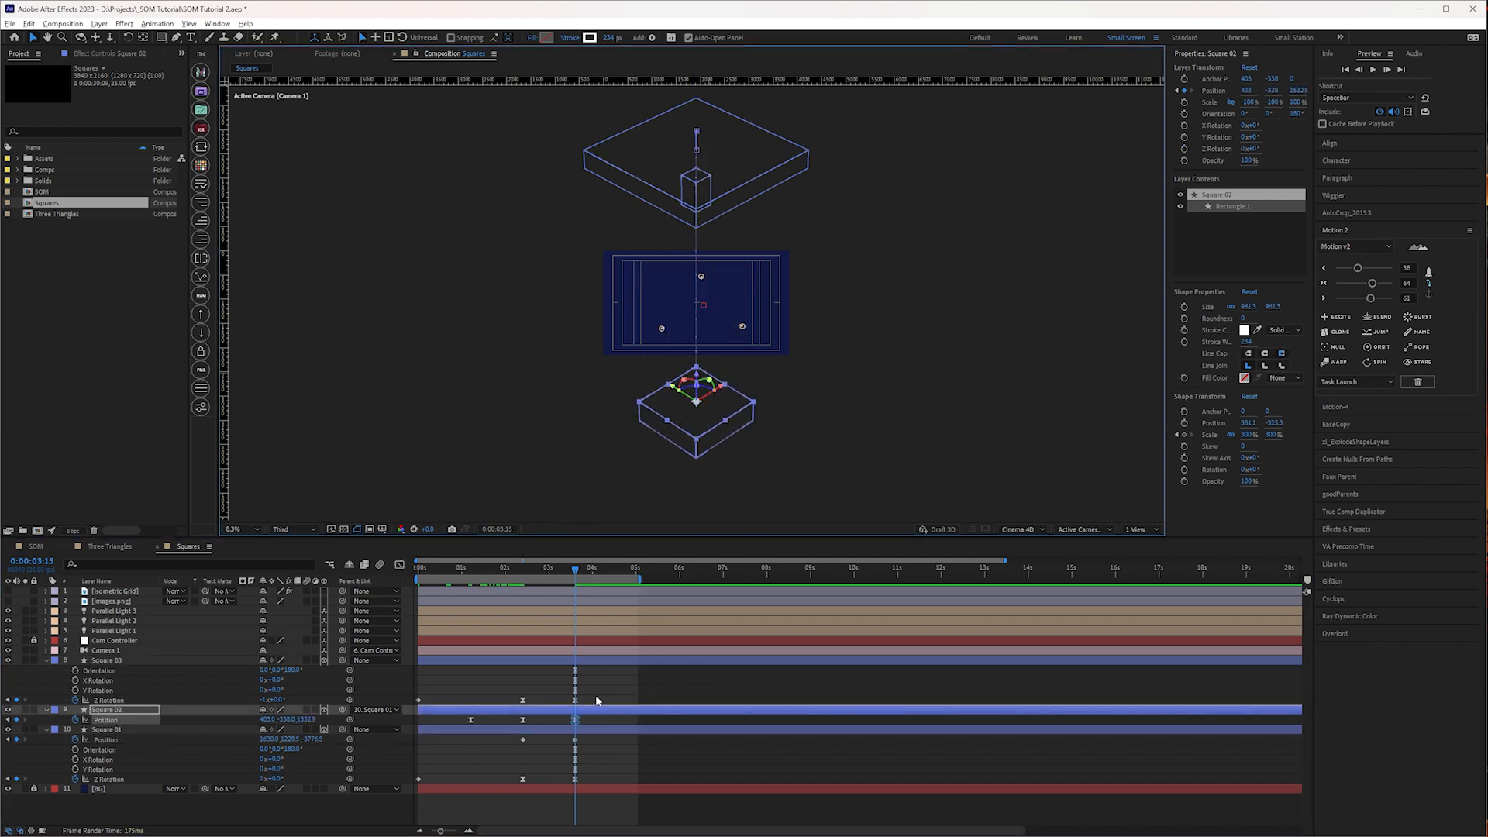
Ease the Position keyframes at 0:00:02:10 and 0:00:03:15 on all three squares in and out.
{"action": "left_click", "coordinate": [594, 728]}
{"action": "left_click", "coordinate": [593, 661], "text": "shift"}
{"action": "key", "text": "u"}
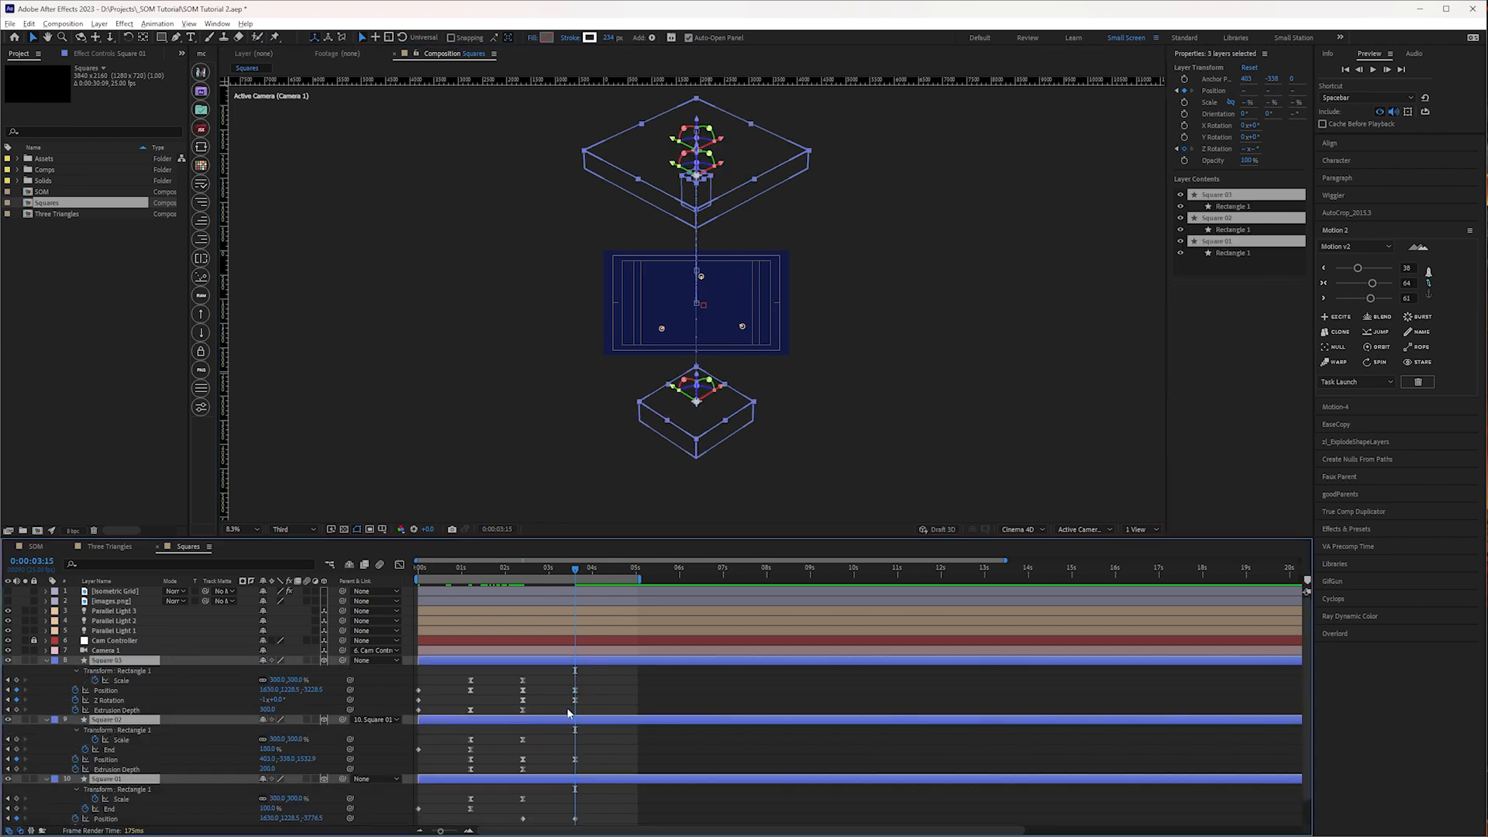
{"action": "key", "text": "u"}
{"action": "key", "text": "p"}
{"action": "left_click_drag", "start_coordinate": [586, 671], "coordinate": [514, 710]}
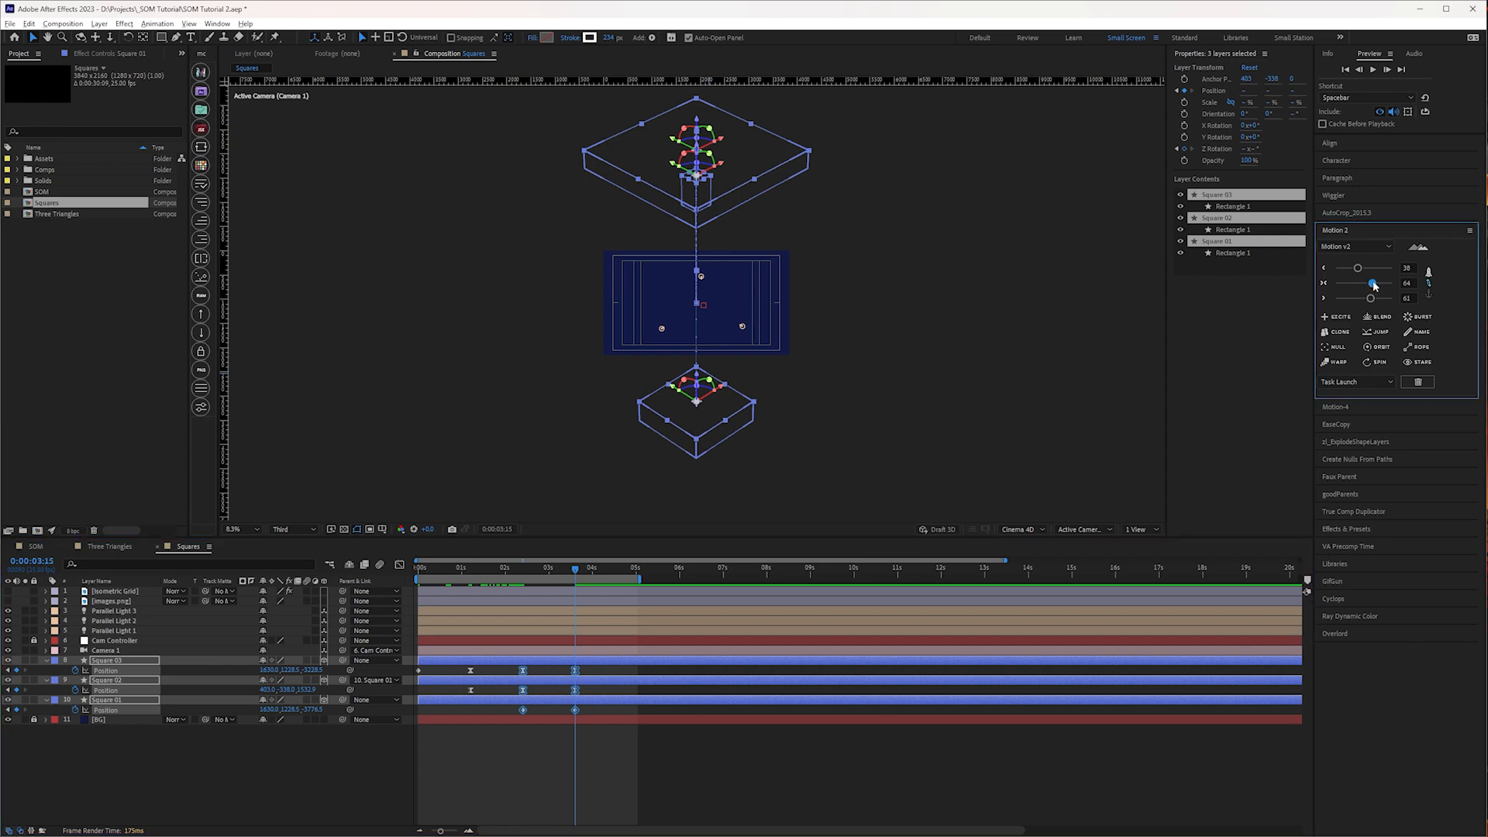
{"action": "left_click", "coordinate": [442, 762]}
Preview the squares' exit movement from 0:00:01:05 and scrub through the frames after 0:00:02:10.
{"action": "left_click_drag", "start_coordinate": [575, 569], "coordinate": [466, 567]}
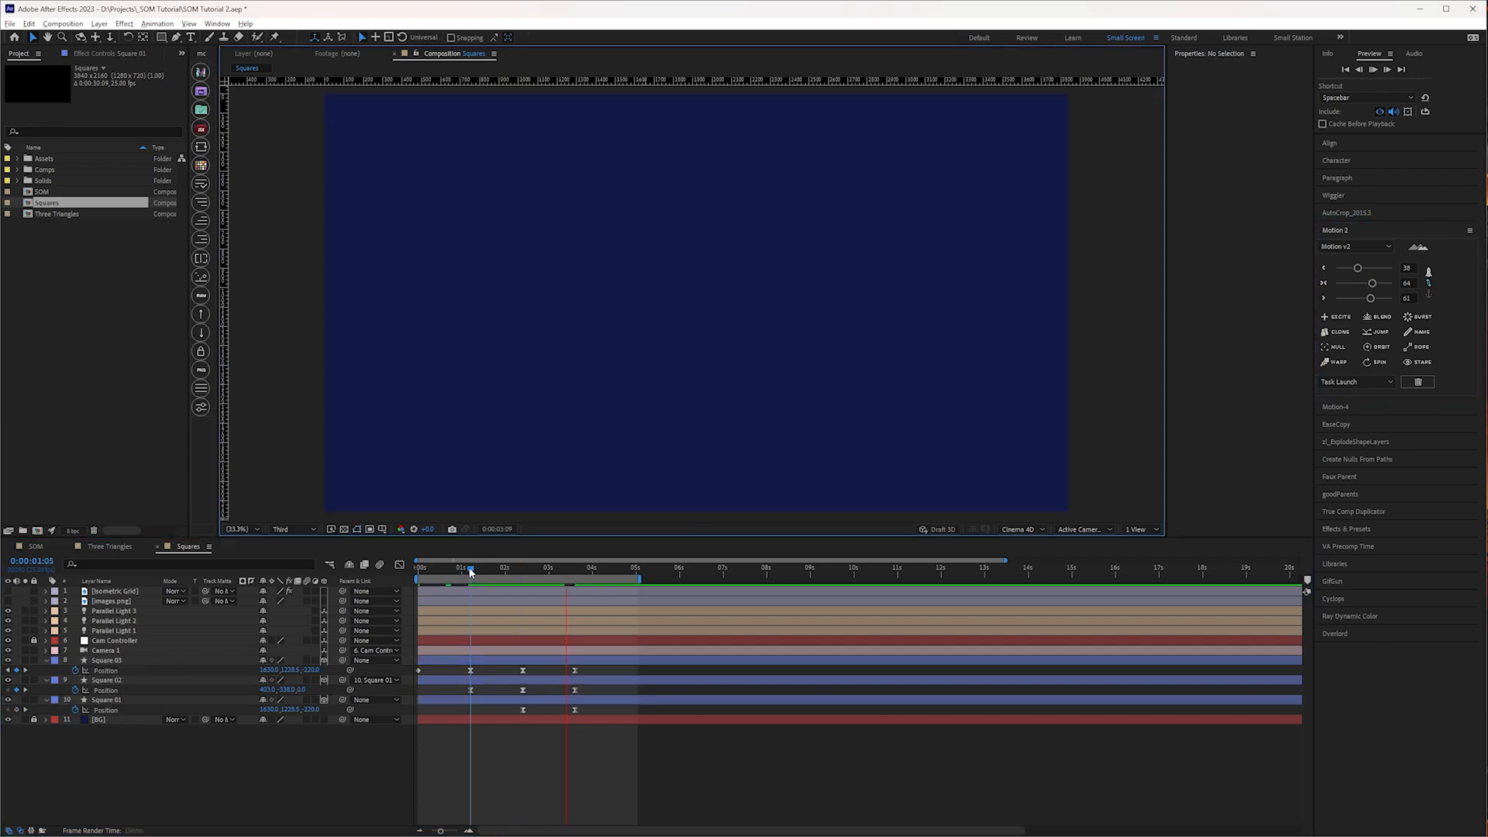
{"action": "key", "text": "space"}
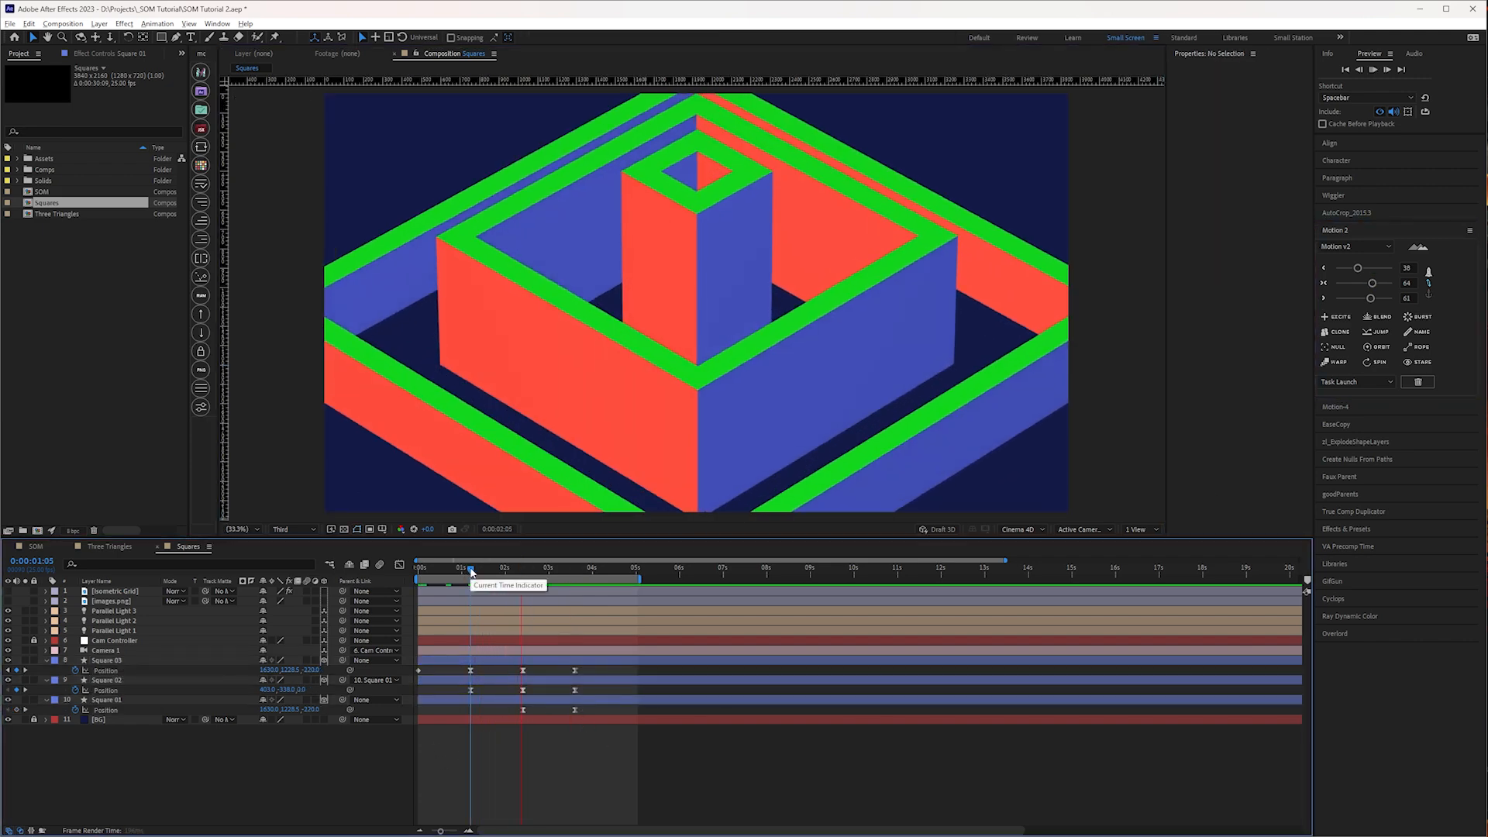
{"action": "left_click_drag", "start_coordinate": [471, 572], "coordinate": [541, 576]}
Delete the Z Rotation keyframes of Square 03 and Square 01 at 0:00:02:10 and make those at 0:00:03:15 linear.
{"action": "left_click", "coordinate": [581, 700]}
{"action": "left_click", "coordinate": [583, 660], "text": "shift"}
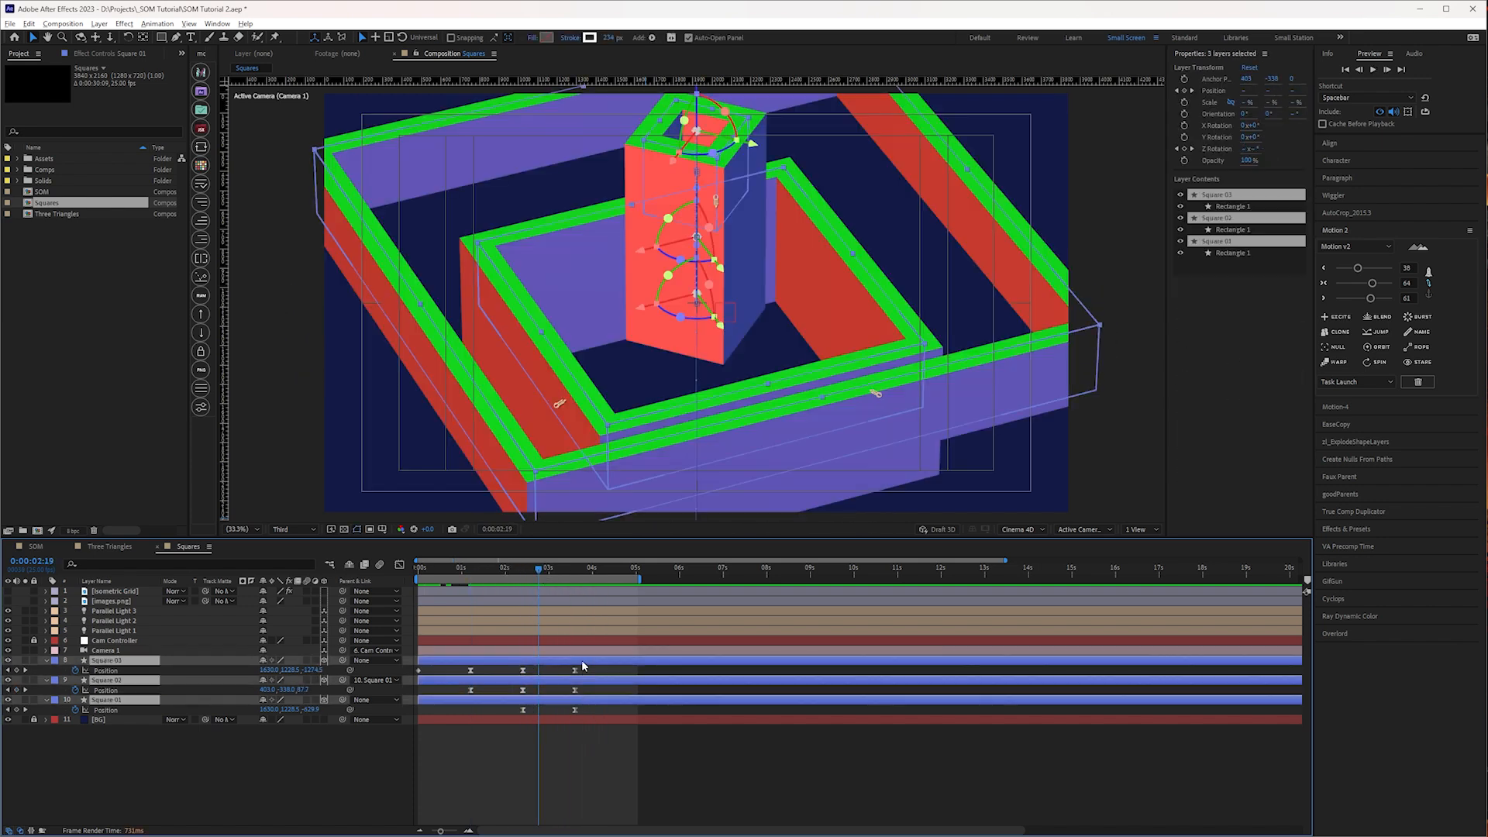
{"action": "key", "text": "u"}
{"action": "key", "text": "r"}
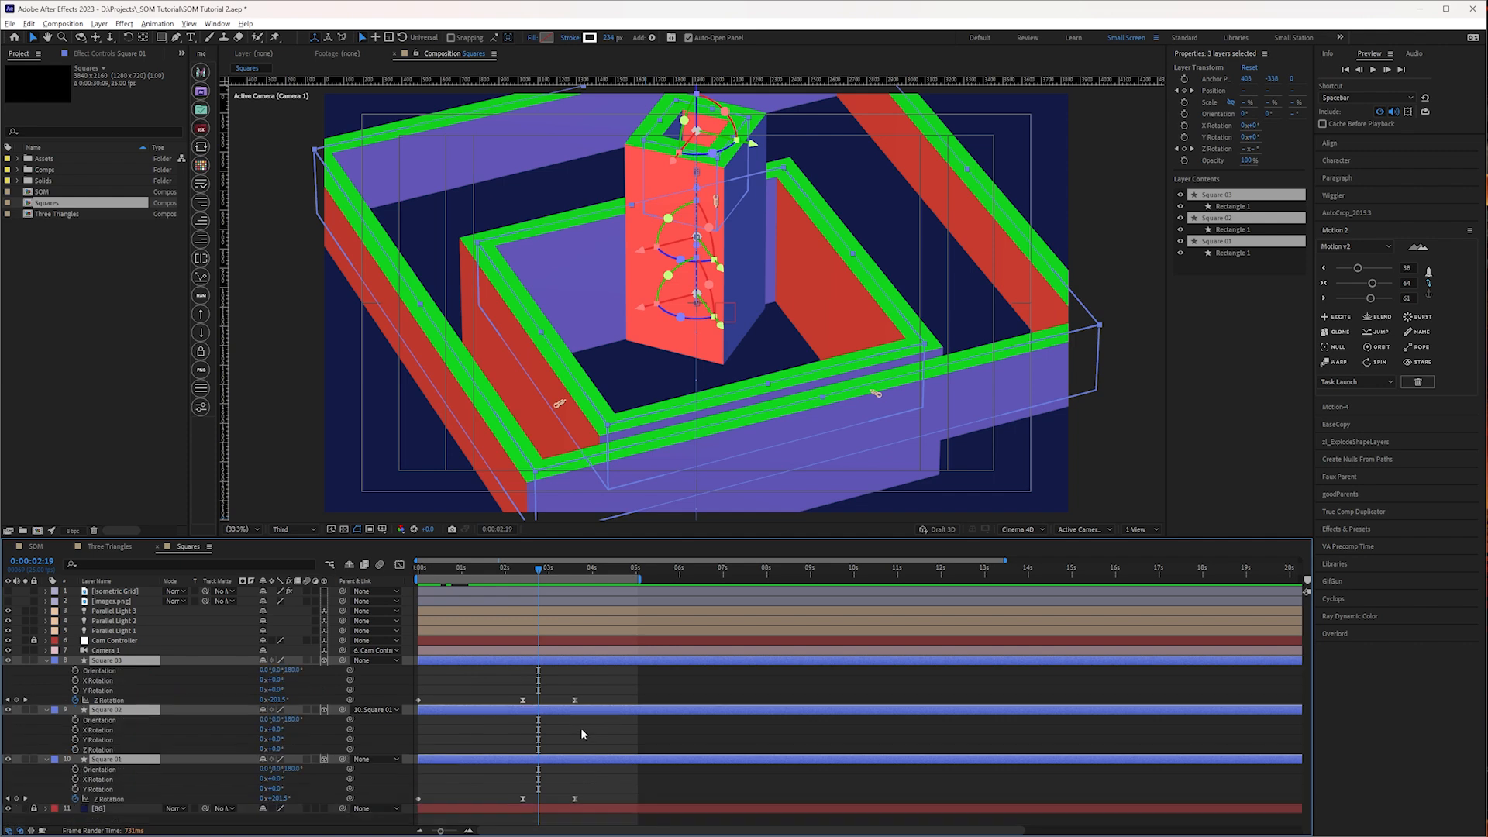
{"action": "left_click", "coordinate": [542, 699]}
{"action": "left_click_drag", "start_coordinate": [543, 702], "coordinate": [512, 808]}
{"action": "left_click_drag", "start_coordinate": [592, 697], "coordinate": [515, 814]}
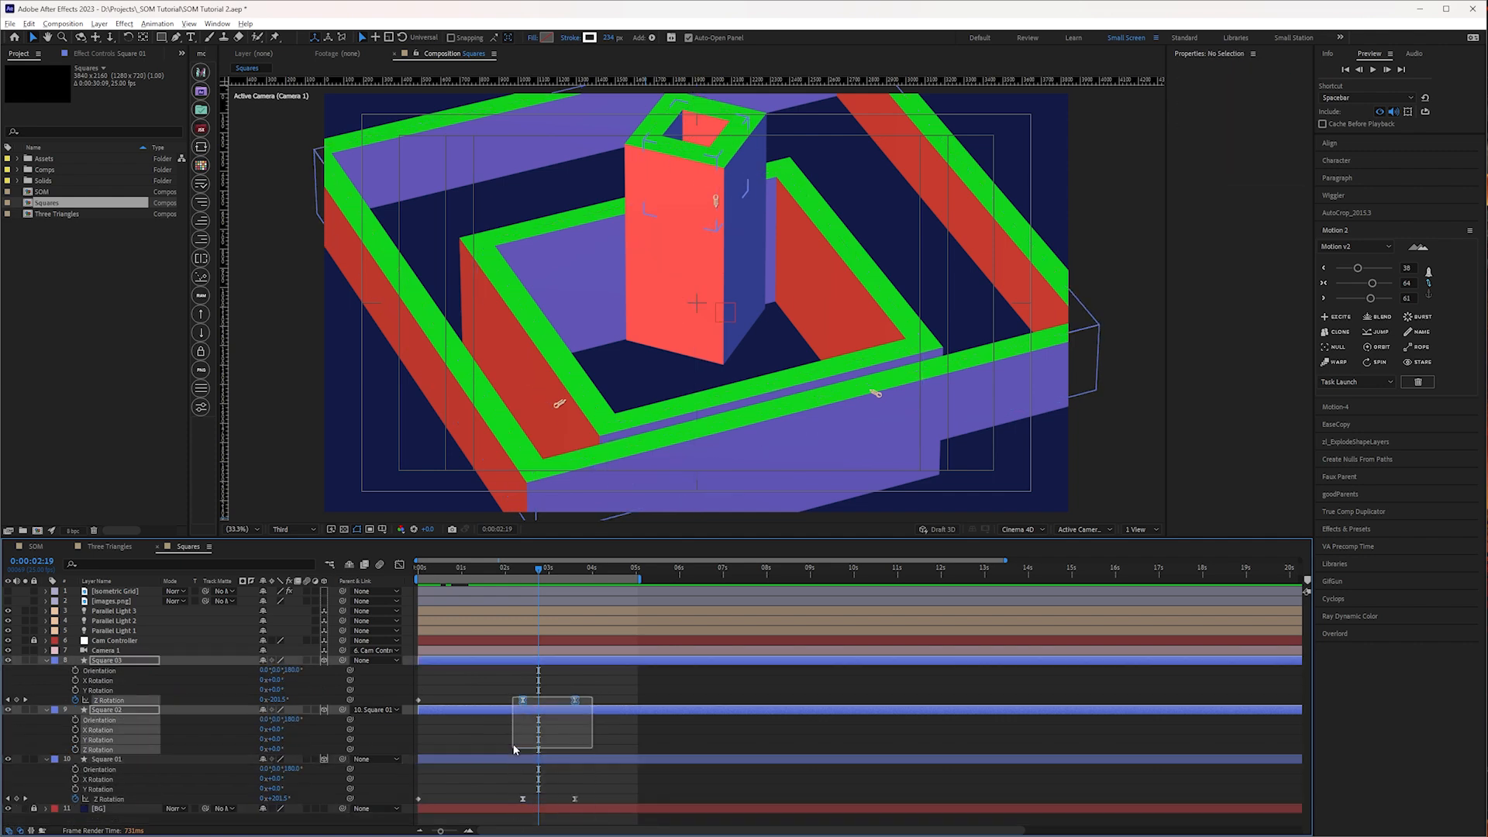
{"action": "left_click_drag", "start_coordinate": [541, 676], "coordinate": [573, 802]}
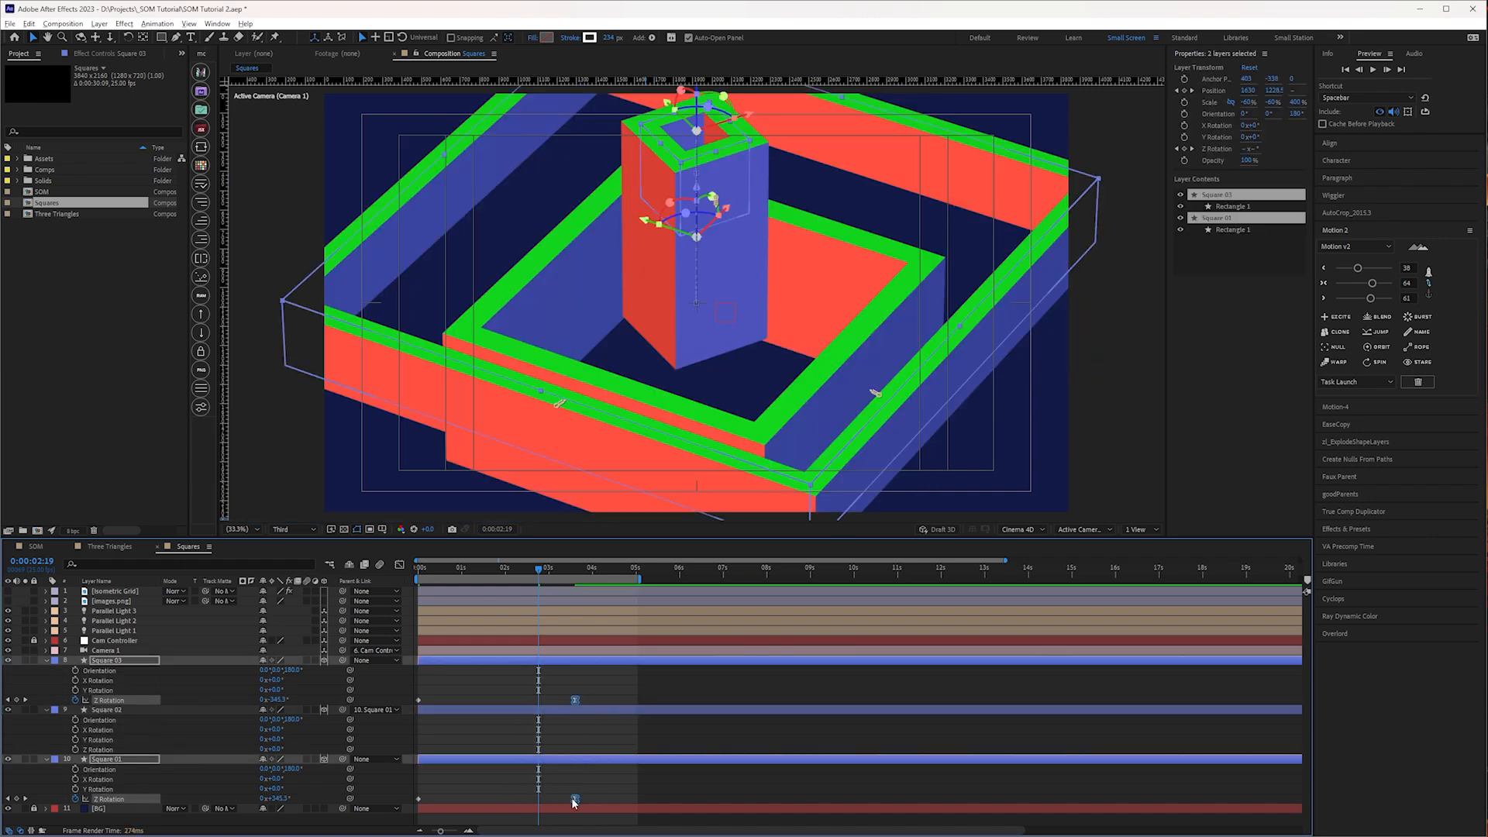
{"action": "left_click", "coordinate": [577, 798], "text": "ctrl"}
Preview the continuous rotation from the first frame and check Square 03's Position keyframe at 0:00:02:10.
{"action": "left_click", "coordinate": [613, 786]}
{"action": "key", "text": "Home"}
{"action": "key", "text": "space"}
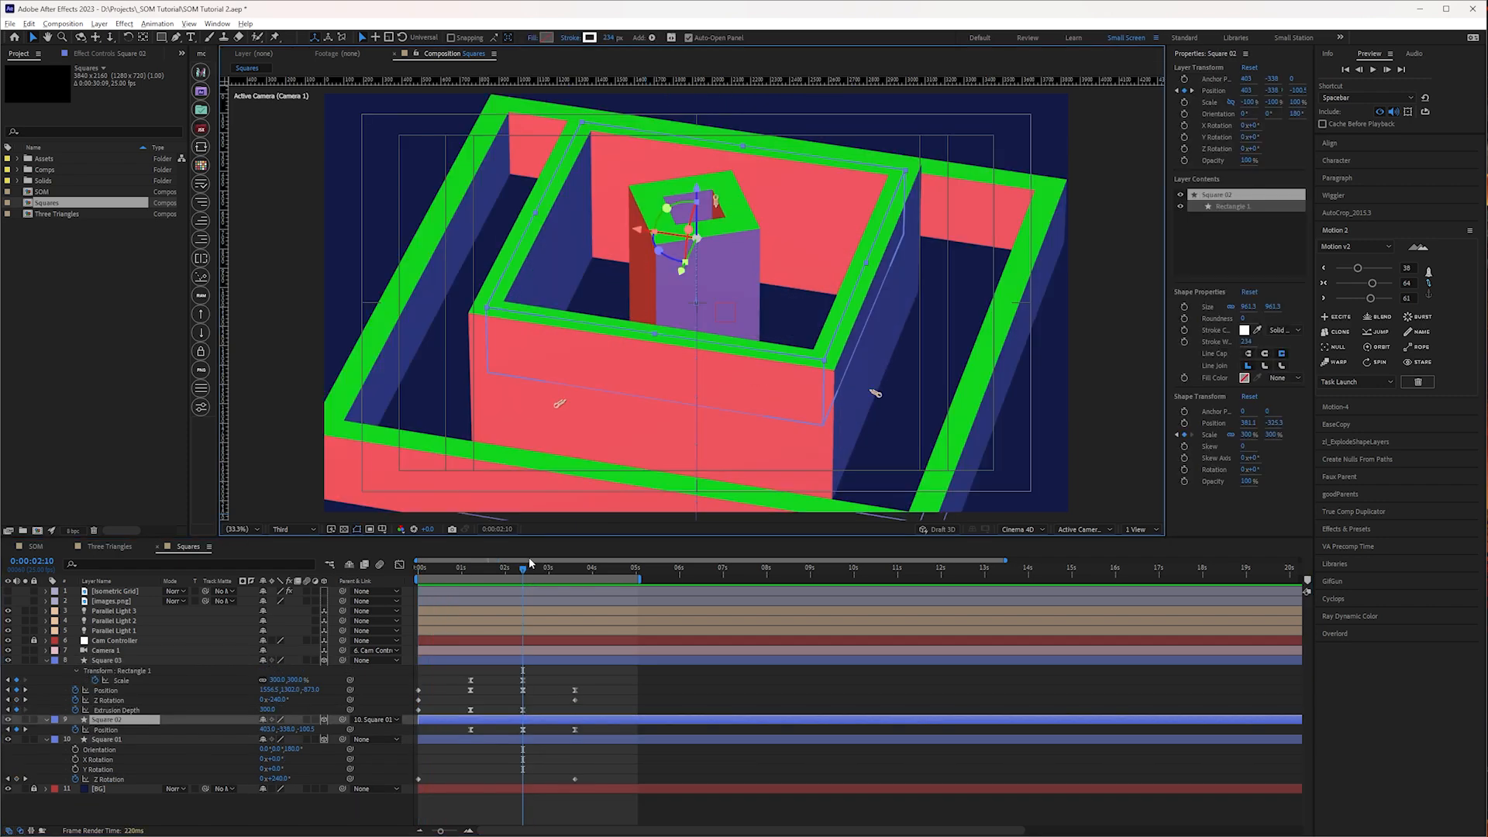
{"action": "key", "text": "ctrl+v"}
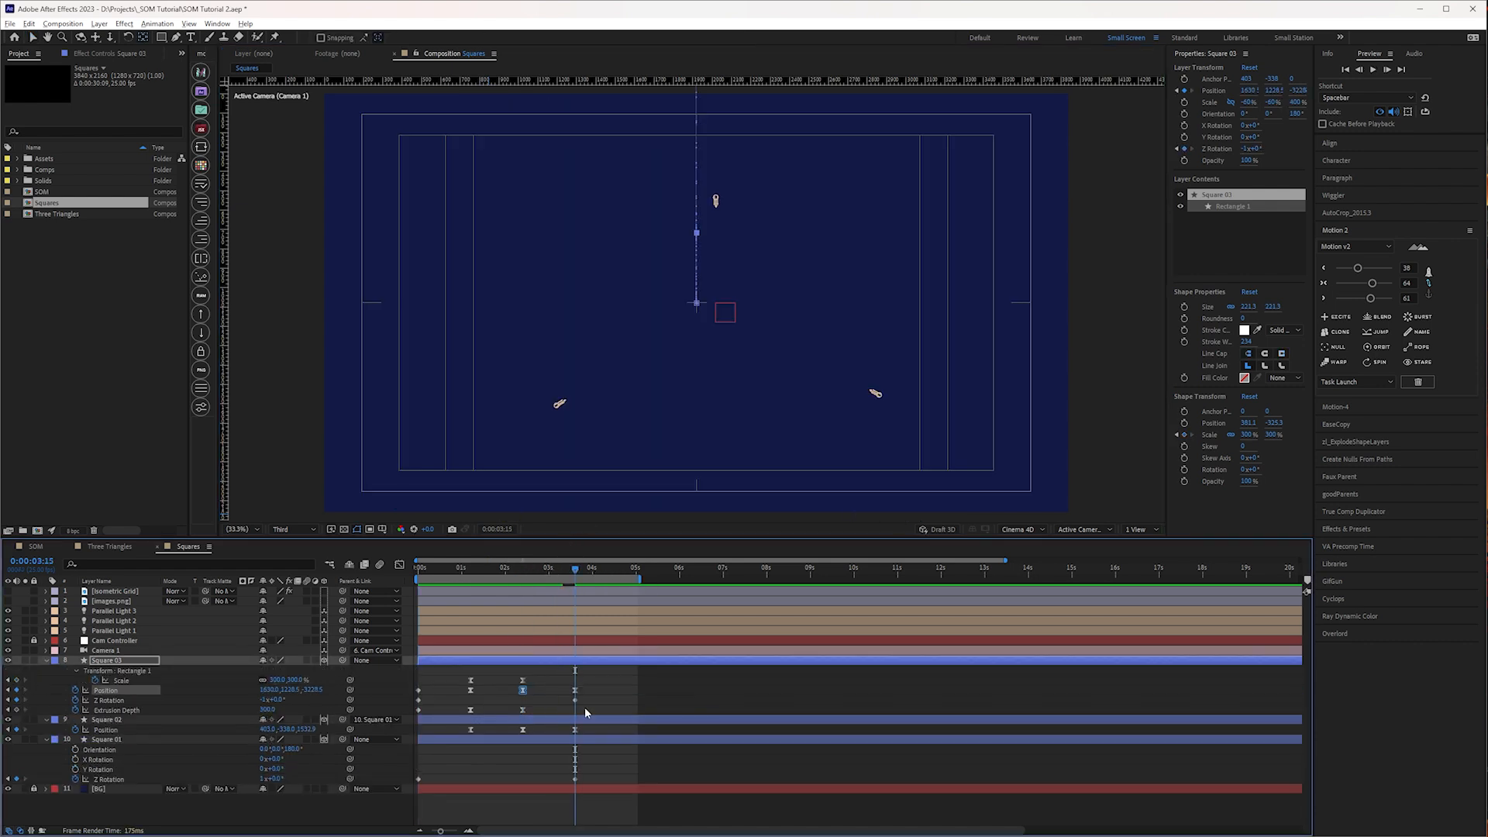
Add Extrusion Depth keyframes at 0:00:03:15 on all three squares and set the depth to 600.
{"action": "left_click", "coordinate": [589, 741], "text": "shift"}
{"action": "key", "text": "u"}
{"action": "key", "text": "u"}
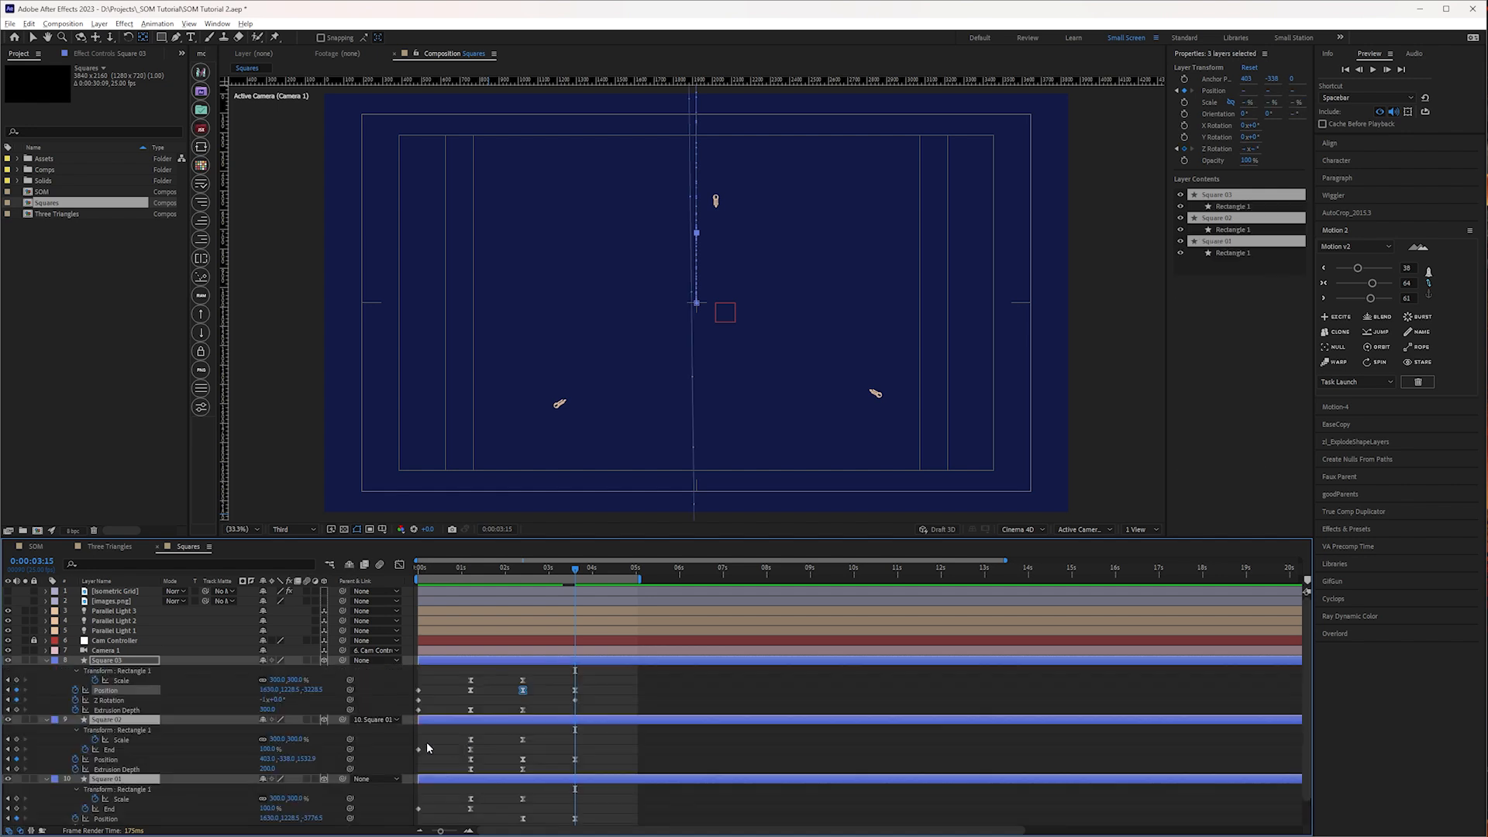
{"action": "left_click", "coordinate": [17, 710]}
{"action": "key", "text": "comma"}
{"action": "key", "text": "comma"}
{"action": "key", "text": "comma"}
{"action": "key", "text": "comma"}
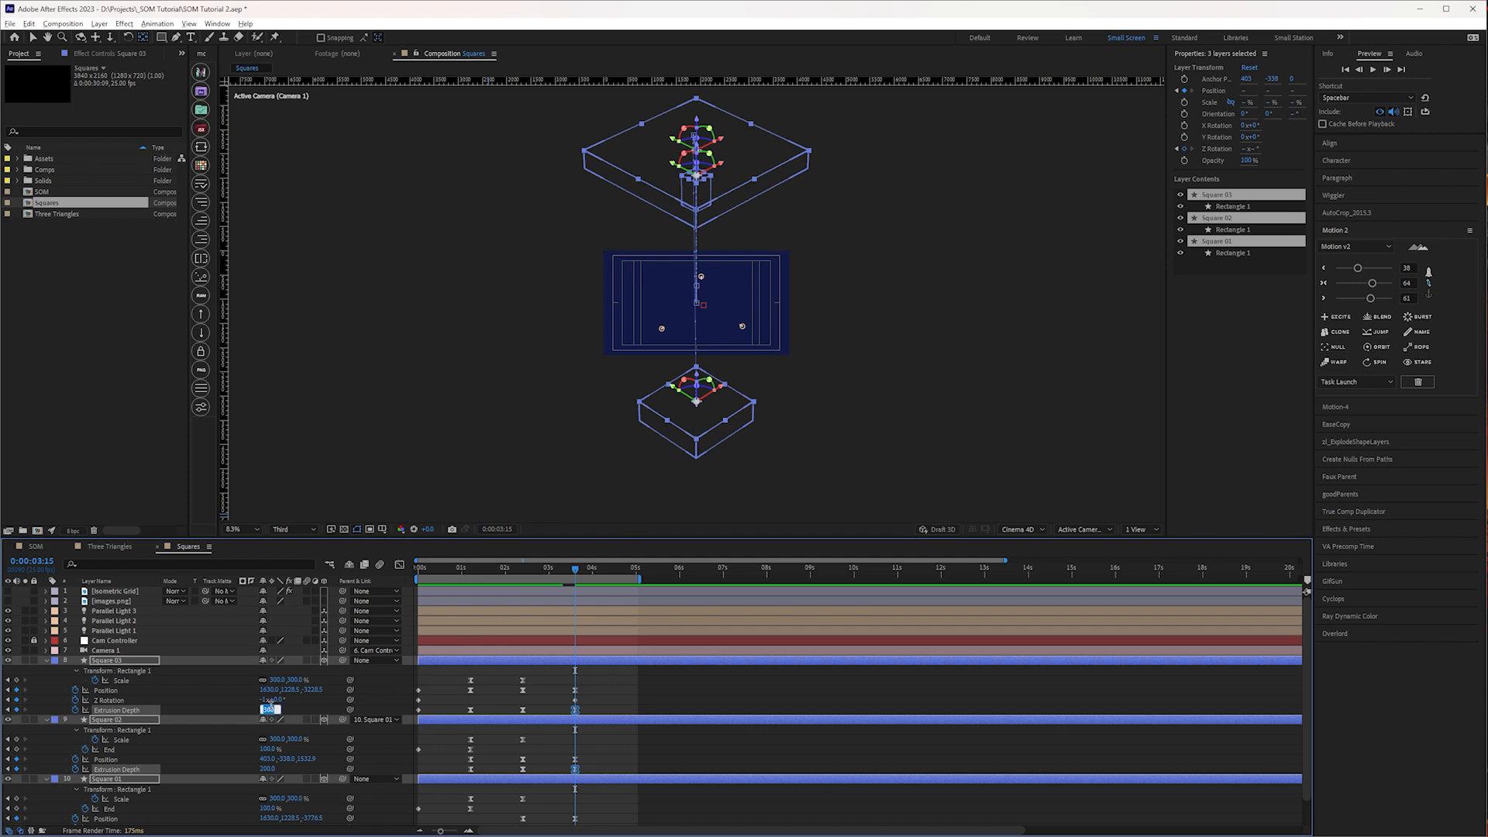
{"action": "key", "text": "Return"}
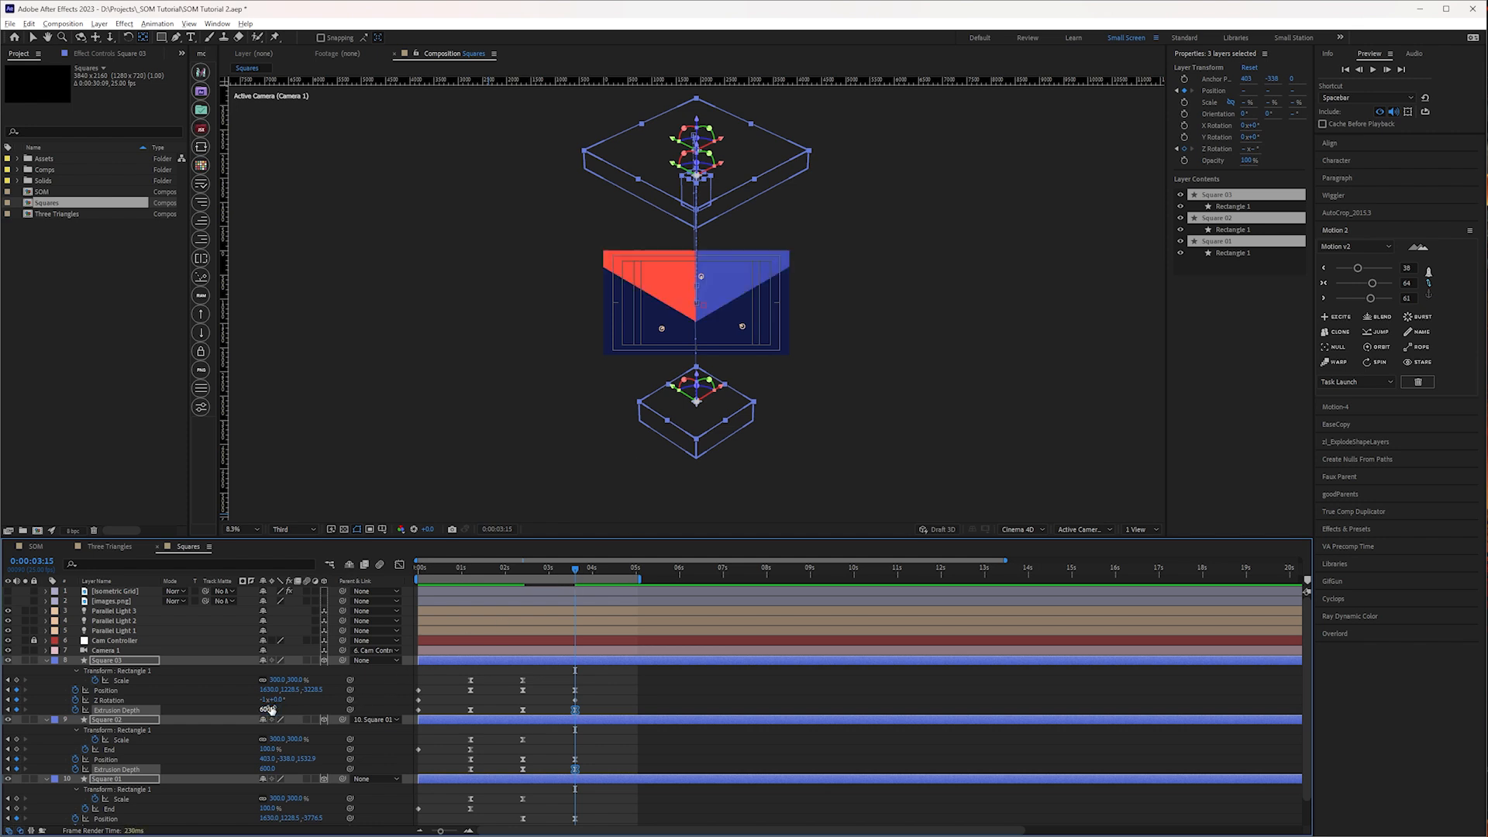
At 0:00:03:15, nudge Square 03 further up and Square 02 further down to make room for the deeper extrusion.
{"action": "left_click", "coordinate": [623, 676]}
{"action": "left_click", "coordinate": [623, 660]}
{"action": "key", "text": "shift+Up"}
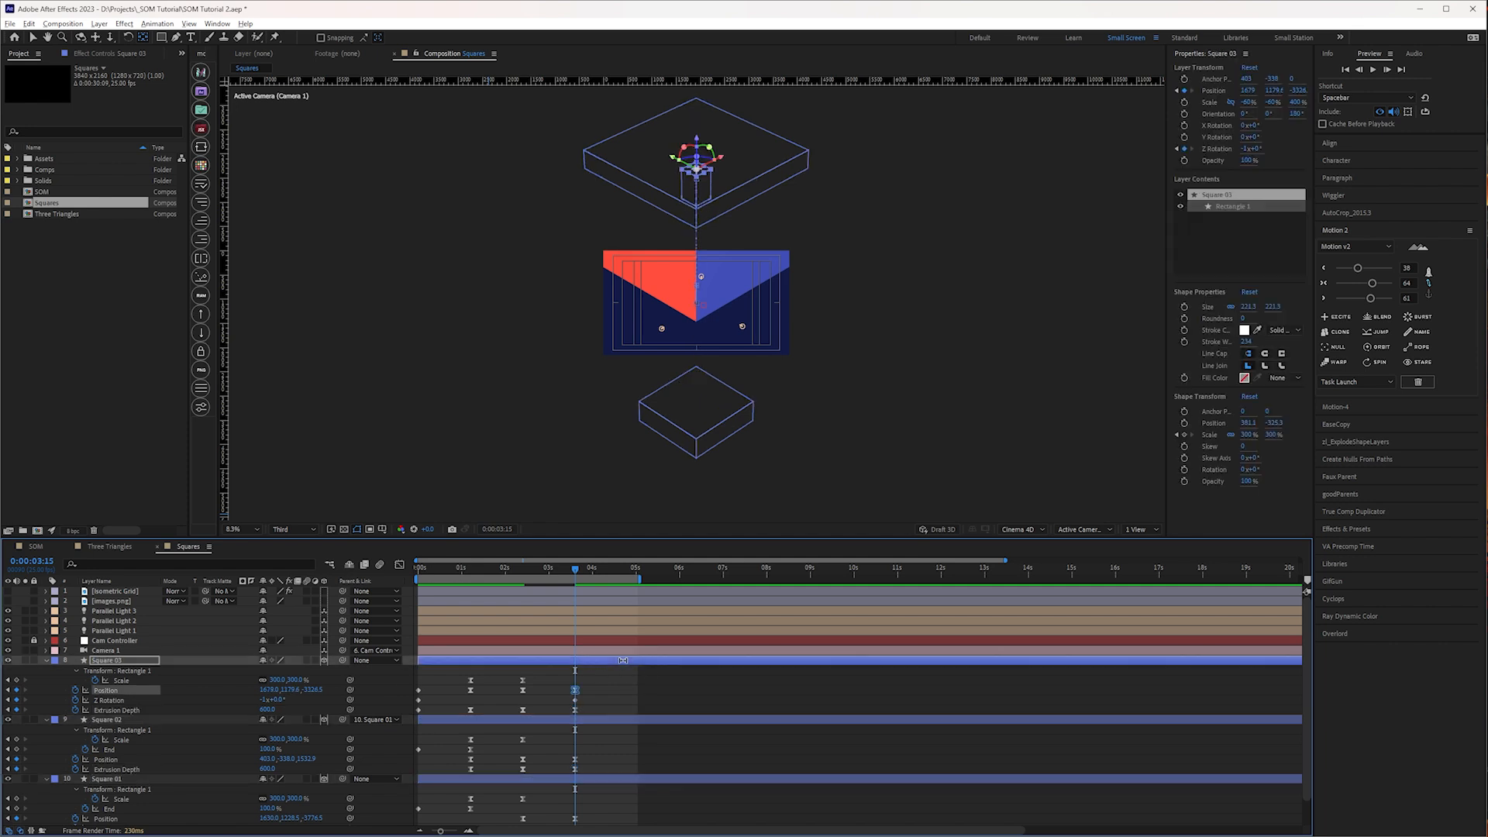
{"action": "key", "text": "shift+Up"}
{"action": "key", "text": "shift+Up"}
{"action": "key", "text": "shift+Up"}
{"action": "key", "text": "shift+Up"}
{"action": "key", "text": "shift+Up"}
{"action": "key", "text": "shift+Up"}
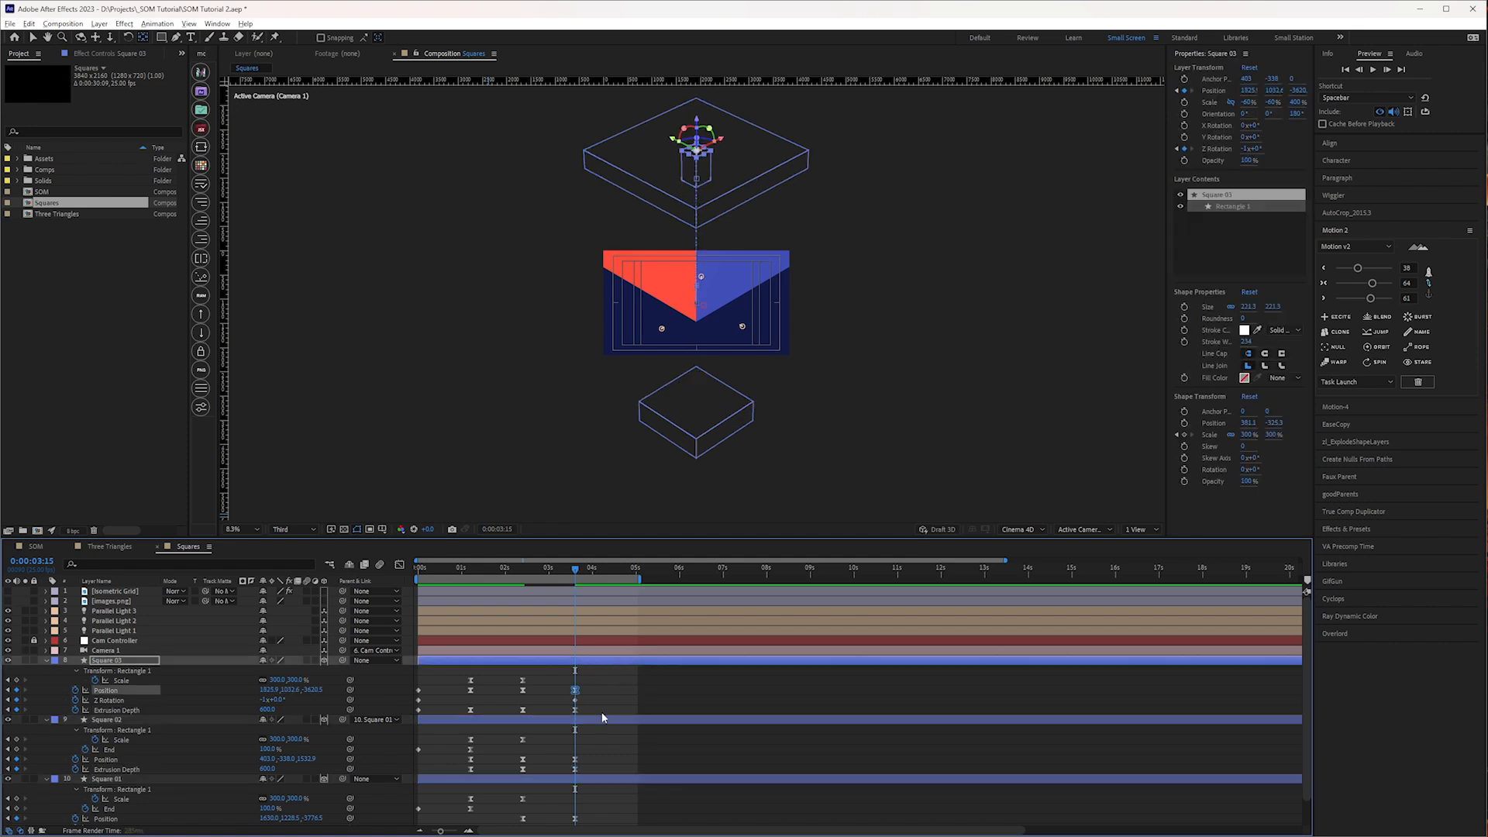
{"action": "left_click", "coordinate": [609, 720]}
{"action": "key", "text": "shift+Down"}
Nudge Square 01 upward at 0:00:03:15 until it nearly clears the frame, and nudge Square 02 further down.
{"action": "key", "text": "shift+Up"}
{"action": "key", "text": "shift+Down"}
{"action": "left_click", "coordinate": [596, 778]}
{"action": "key", "text": "shift+Up"}
{"action": "key", "text": "shift+Up"}
{"action": "key", "text": "shift+Up"}
{"action": "key", "text": "shift+Up"}
{"action": "key", "text": "shift+Up"}
{"action": "key", "text": "shift+Up"}
{"action": "key", "text": "shift+Up"}
{"action": "key", "text": "shift+Up"}
{"action": "key", "text": "shift+Up"}
{"action": "key", "text": "shift+Up"}
{"action": "key", "text": "shift+Up"}
{"action": "key", "text": "shift+Up"}
{"action": "key", "text": "shift+Up"}
{"action": "key", "text": "shift+Up"}
{"action": "key", "text": "shift+Up"}
{"action": "key", "text": "shift+Up"}
{"action": "key", "text": "shift+Up"}
{"action": "key", "text": "shift+Up"}
{"action": "key", "text": "shift+Up"}
{"action": "key", "text": "shift+Up"}
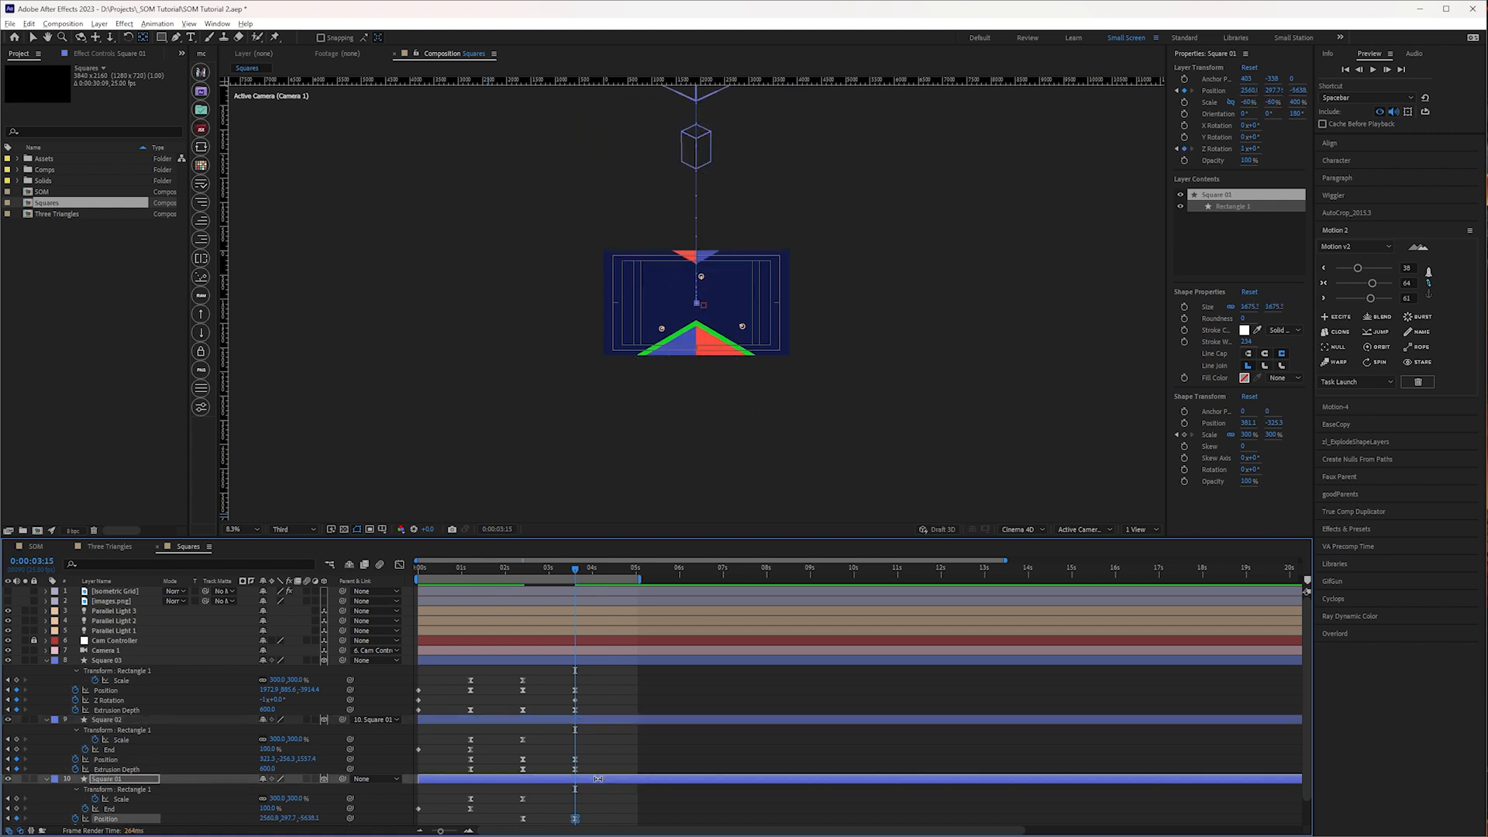
{"action": "left_click", "coordinate": [586, 721]}
{"action": "key", "text": "shift+Down"}
{"action": "key", "text": "shift+Down"}
{"action": "key", "text": "shift+Down"}
{"action": "key", "text": "shift+Down"}
{"action": "key", "text": "shift+Down"}
{"action": "key", "text": "shift+Down"}
{"action": "key", "text": "shift+Down"}
{"action": "key", "text": "shift+Down"}
{"action": "key", "text": "shift+Down"}
{"action": "key", "text": "shift+Down"}
{"action": "key", "text": "shift+Down"}
{"action": "key", "text": "shift+Down"}
{"action": "key", "text": "shift+Down"}
{"action": "key", "text": "shift+Down"}
{"action": "key", "text": "shift+Down"}
{"action": "key", "text": "shift+Down"}
{"action": "key", "text": "shift+Down"}
{"action": "key", "text": "shift+Down"}
{"action": "key", "text": "shift+Down"}
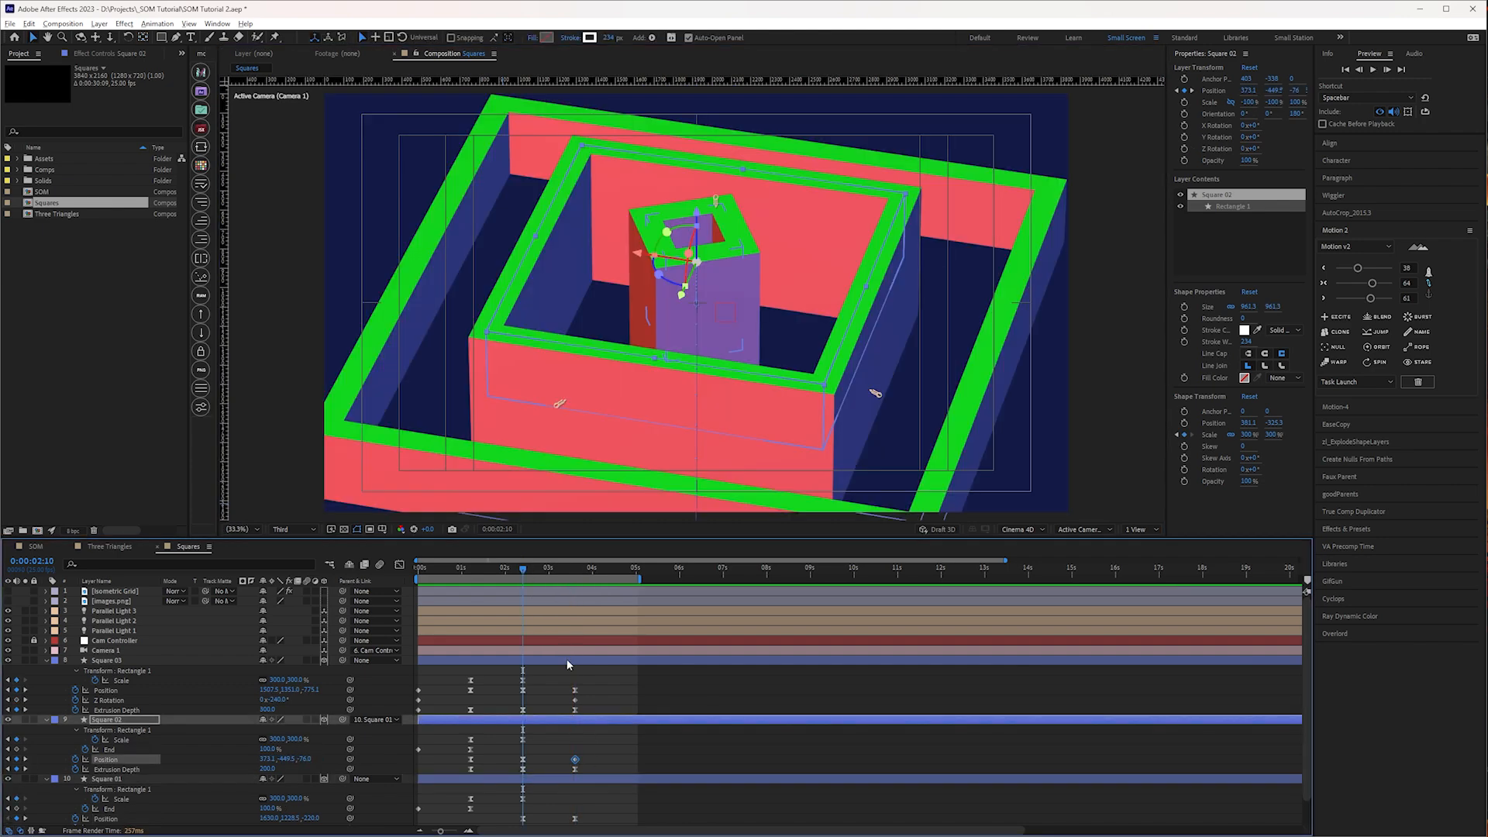
Make the 0:00:03:15 Position keyframes of all three squares linear and preview the animation.
{"action": "left_click", "coordinate": [566, 659], "text": "shift"}
{"action": "key", "text": "u"}
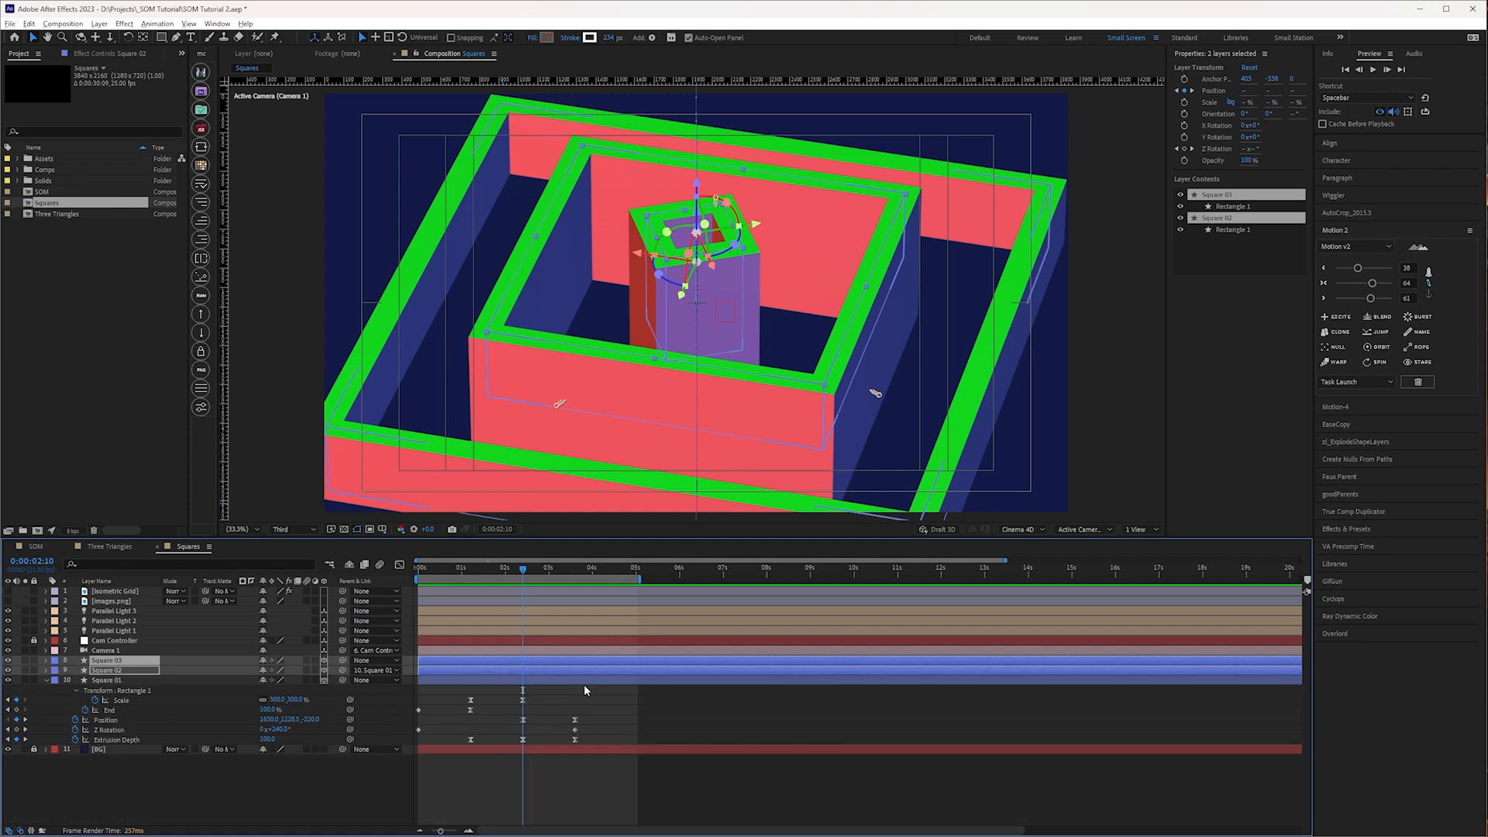
{"action": "left_click", "coordinate": [584, 681], "text": "shift"}
{"action": "key", "text": "p"}
{"action": "left_click_drag", "start_coordinate": [581, 668], "coordinate": [563, 726]}
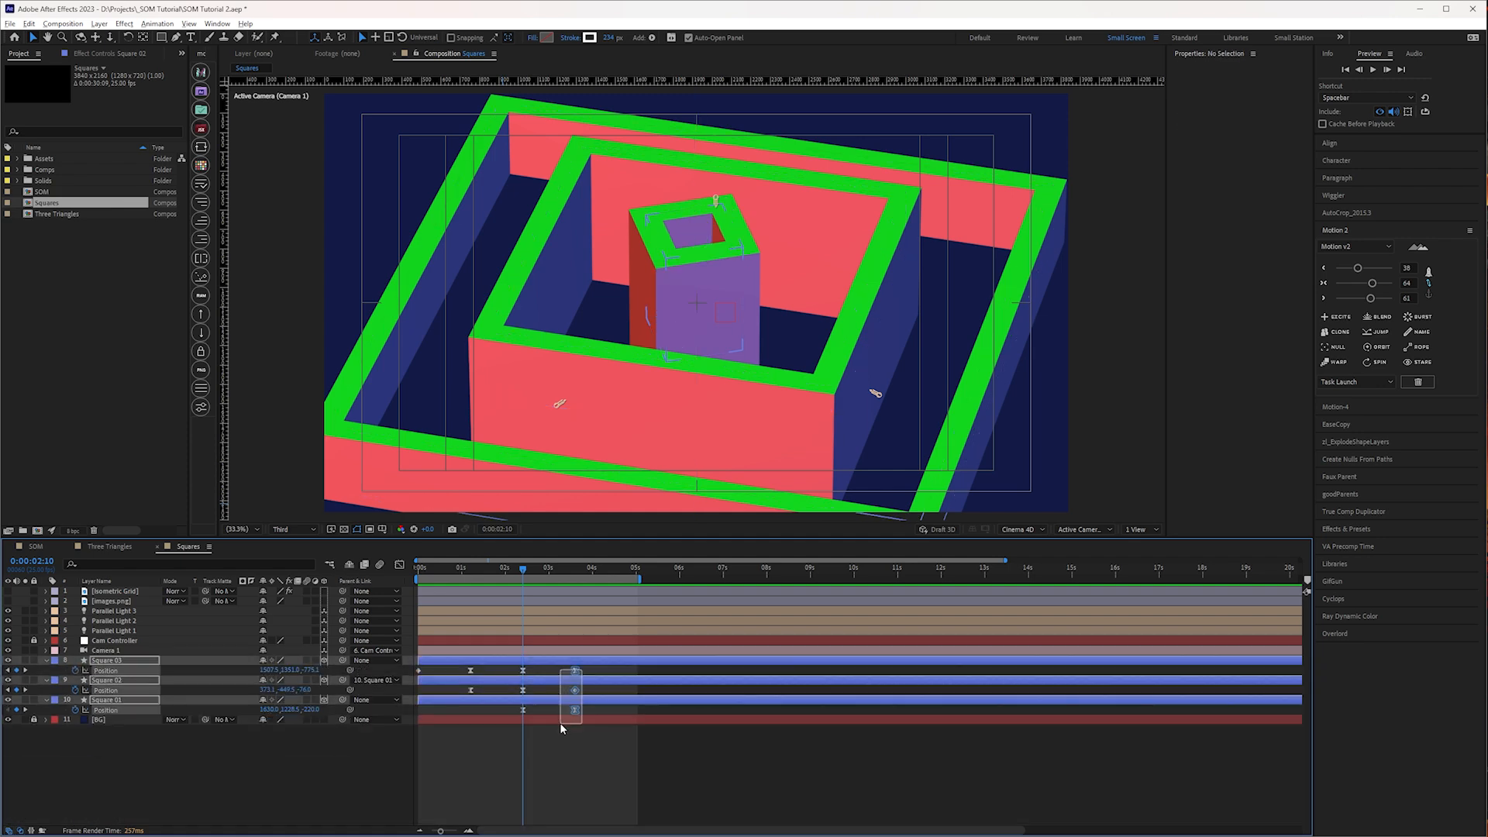
{"action": "left_click", "coordinate": [563, 728]}
{"action": "key", "text": "space"}
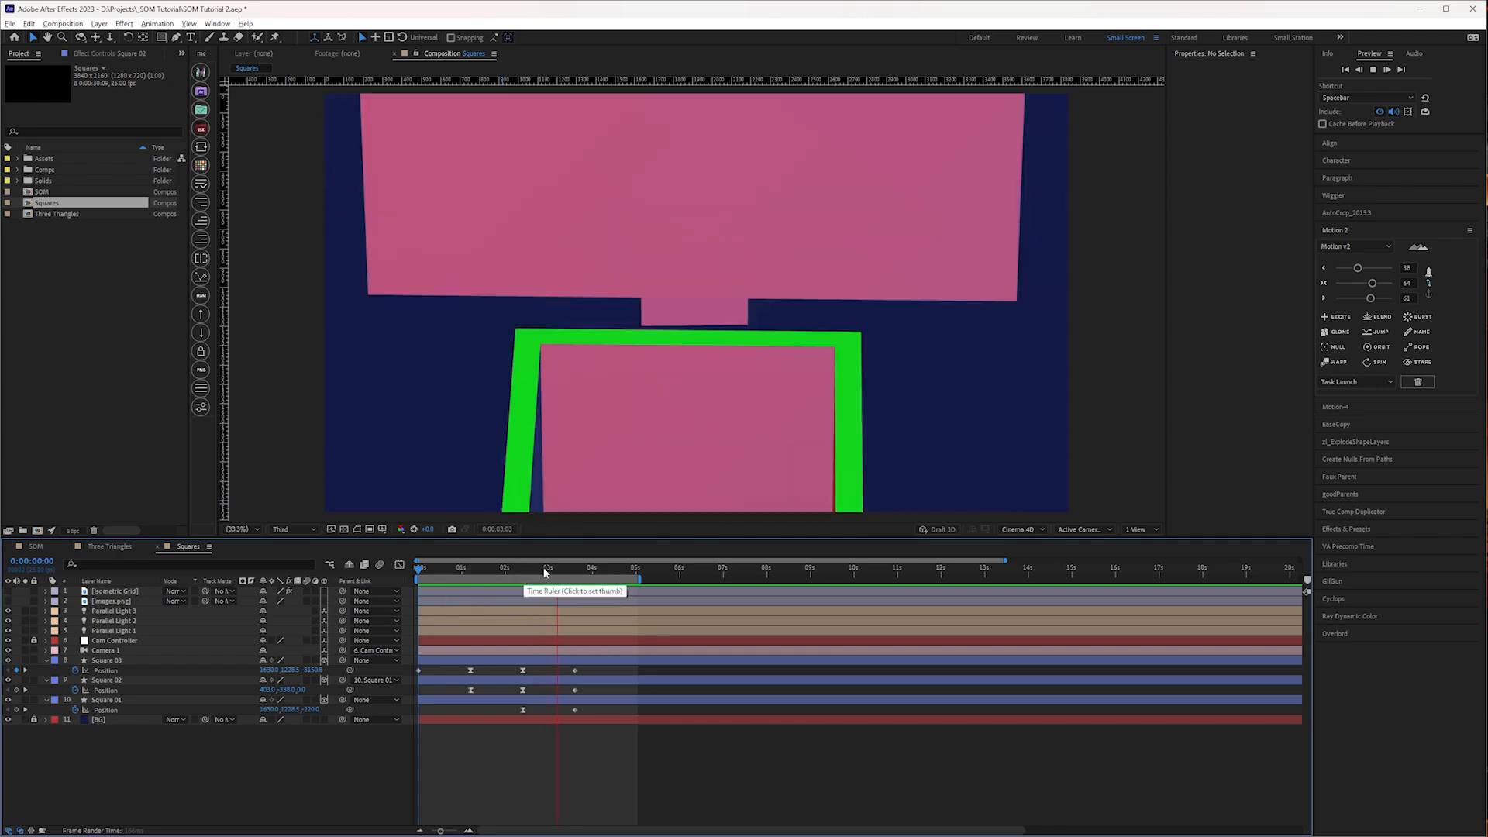
{"action": "key", "text": "space"}
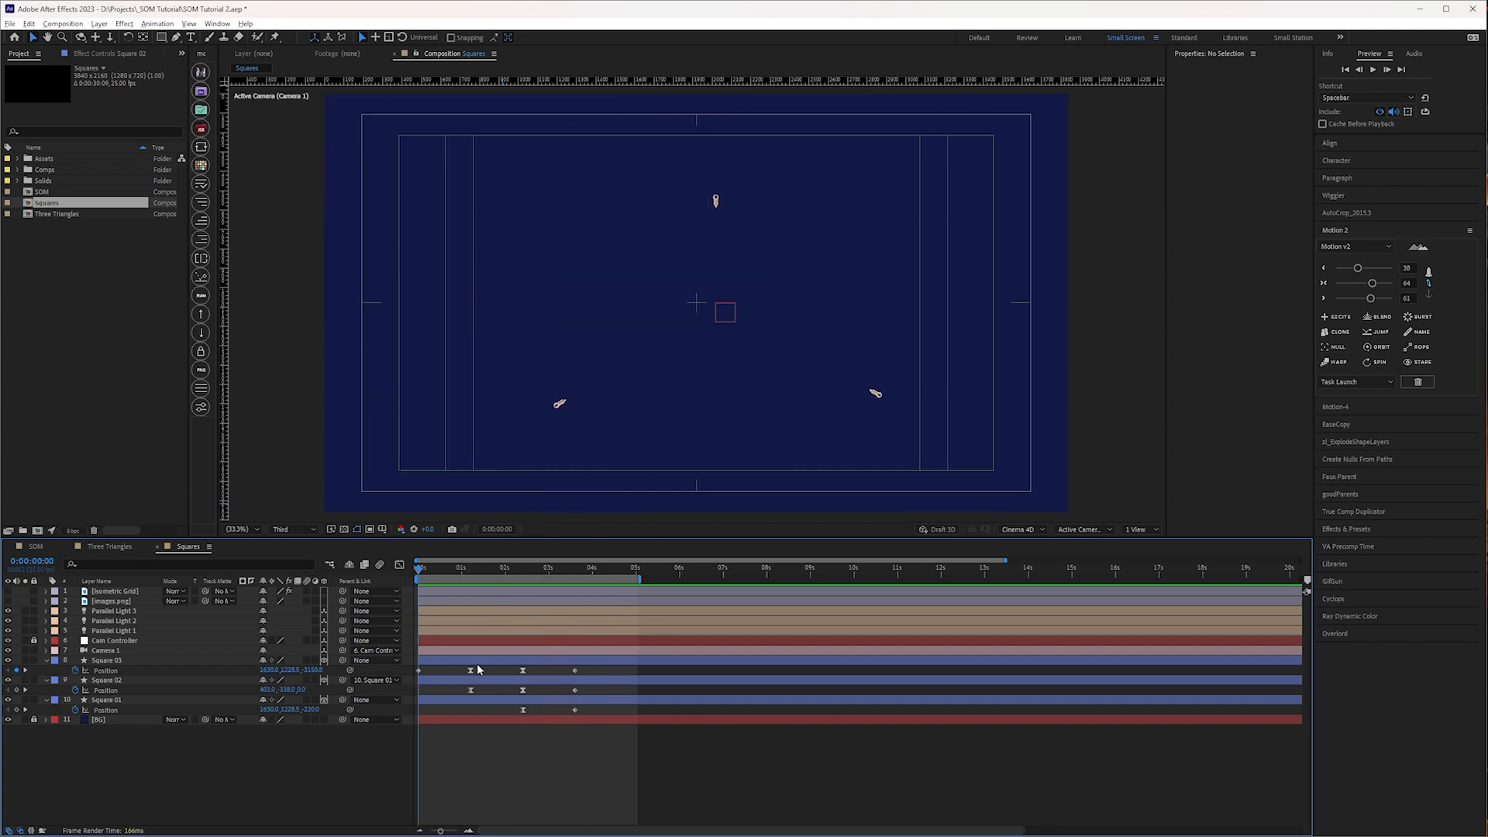
Duplicate the Square 03 layer and rename the copy Another Shape.
{"action": "left_click", "coordinate": [477, 664]}
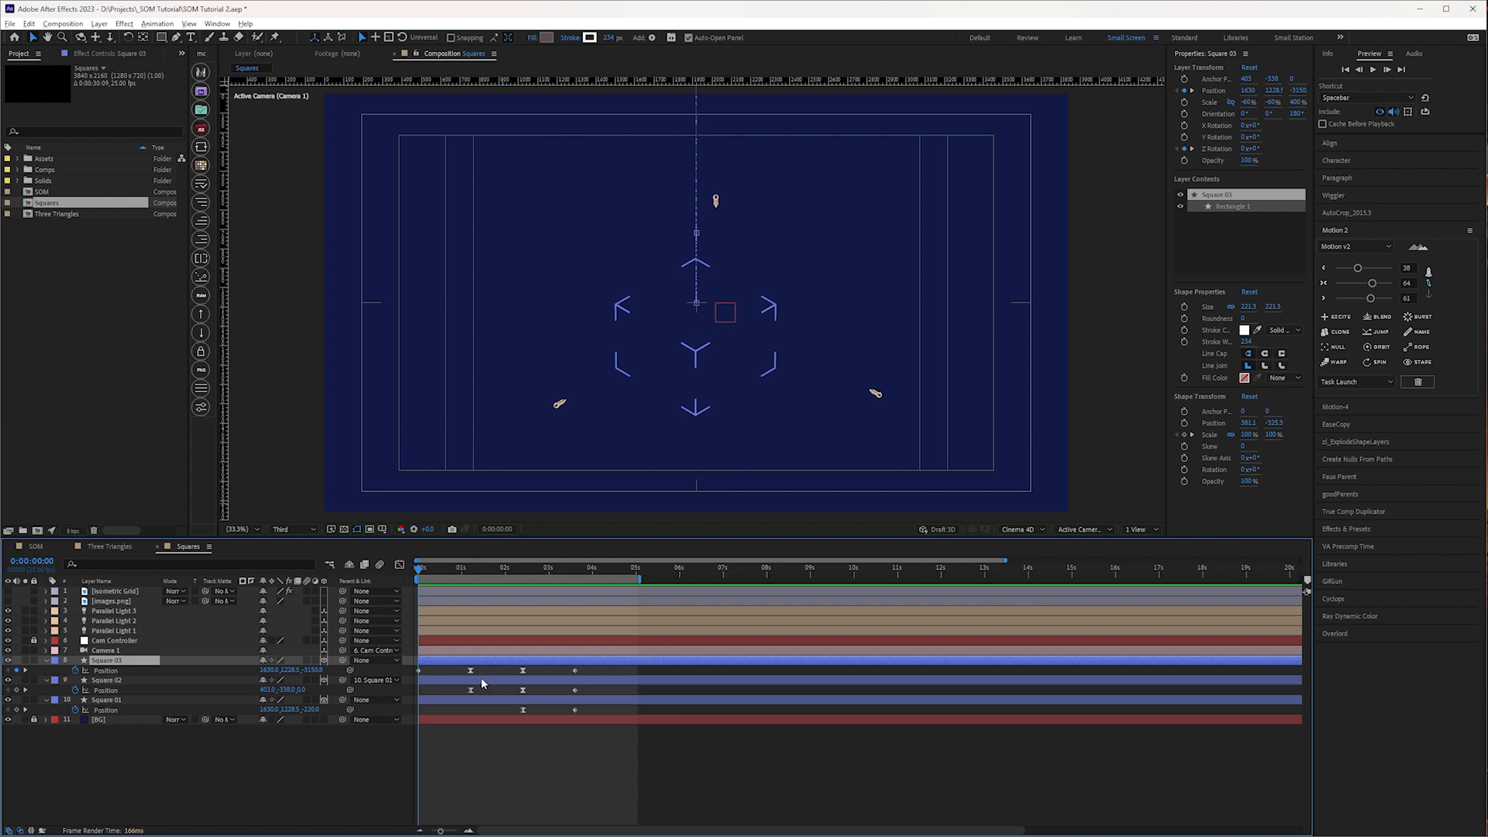
{"action": "key", "text": "ctrl+d"}
{"action": "key", "text": "Return"}
{"action": "type", "text": "Another Shape"}
{"action": "key", "text": "Return"}
Delete all keyframes from Another Shape and set its Z Rotation to 0°.
{"action": "key", "text": "u"}
{"action": "key", "text": "k"}
{"action": "left_click_drag", "start_coordinate": [615, 678], "coordinate": [414, 711]}
{"action": "key", "text": "Delete"}
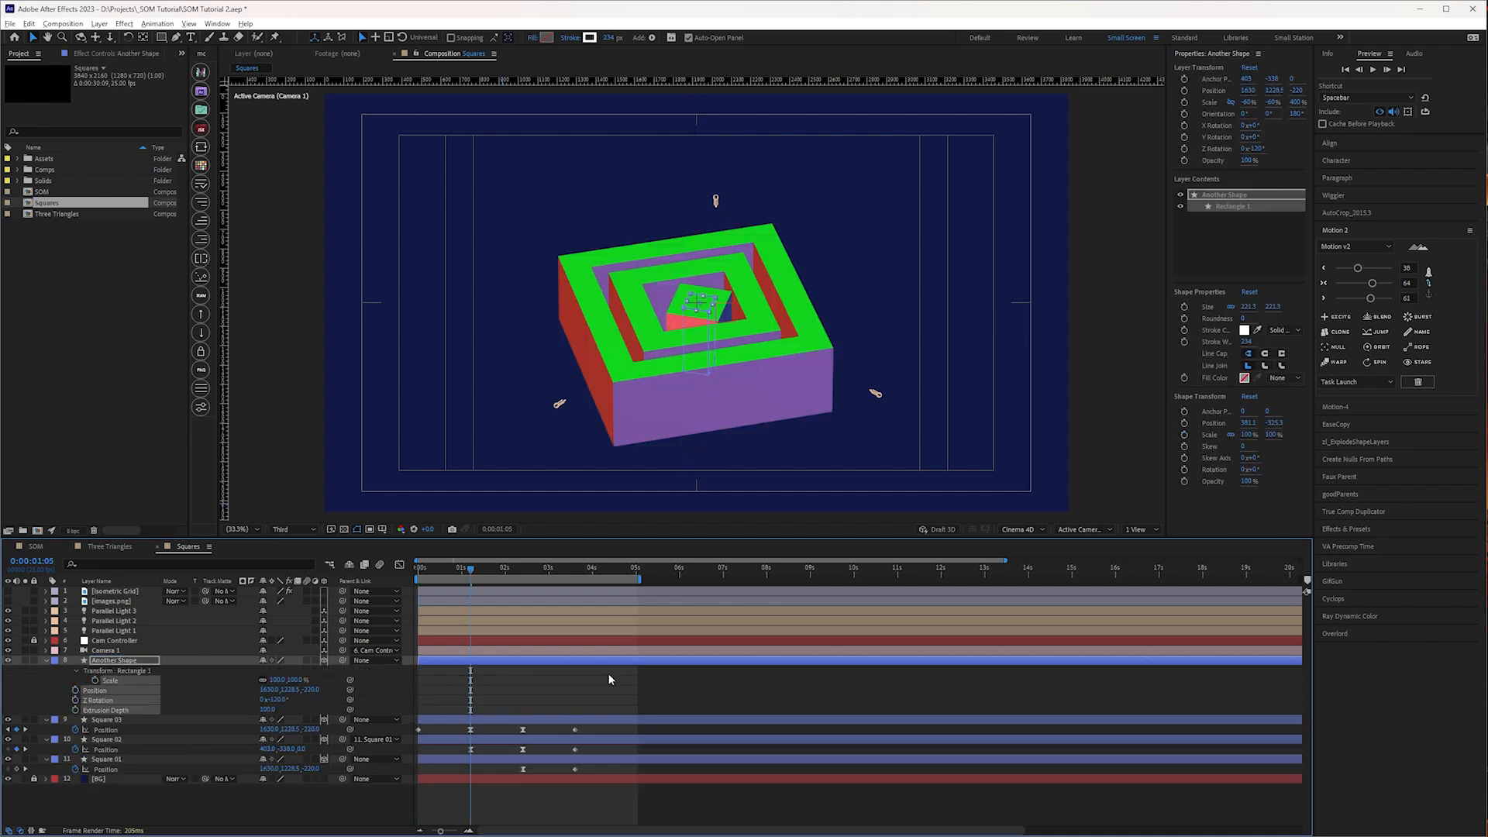
{"action": "left_click_drag", "start_coordinate": [470, 570], "coordinate": [459, 570]}
{"action": "key", "text": "r"}
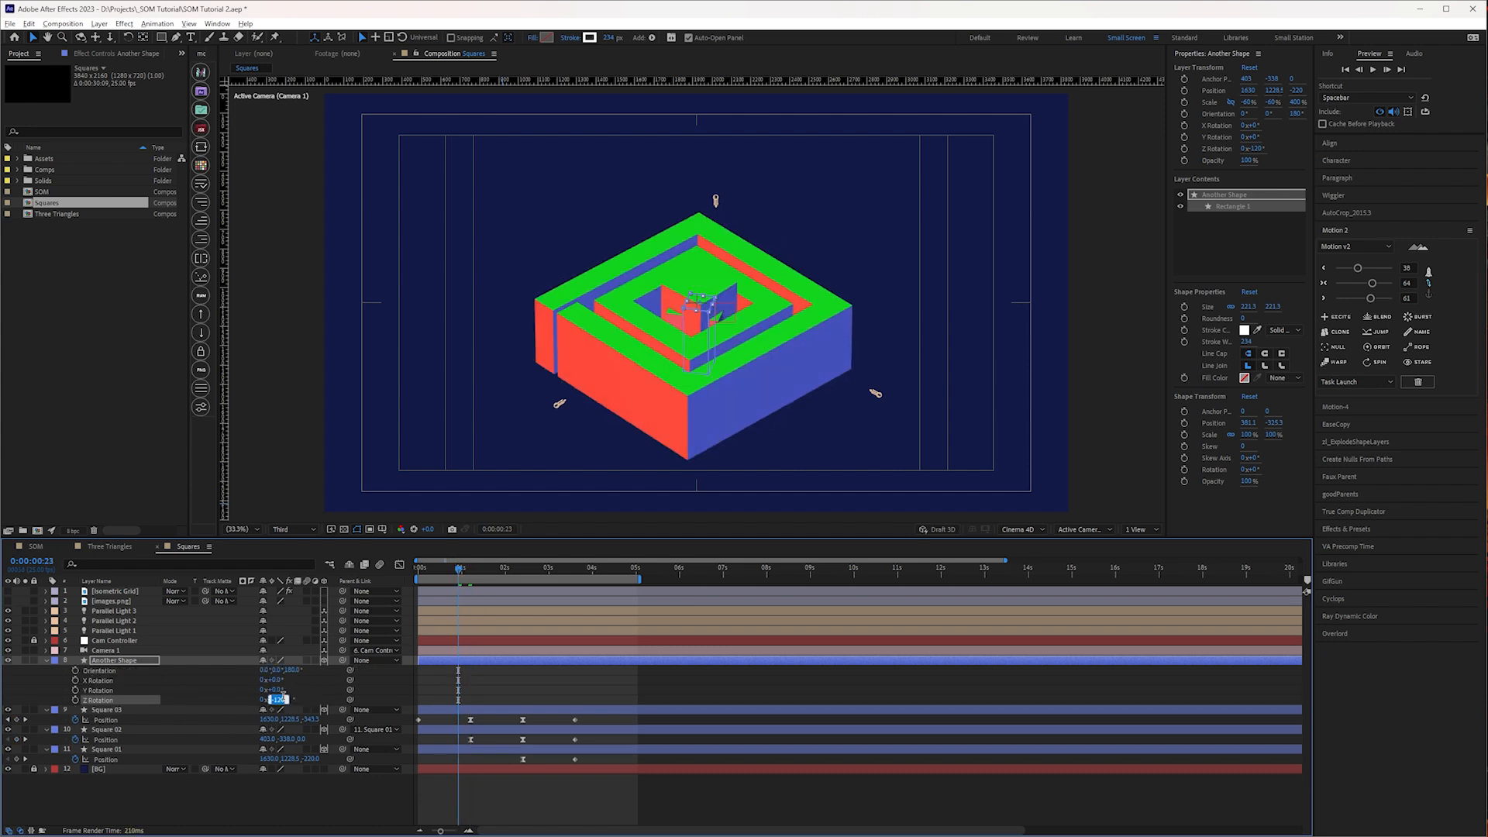
{"action": "key", "text": "Return"}
Solo Another Shape and delete the Rectangle 1 group from its contents.
{"action": "left_click", "coordinate": [25, 660]}
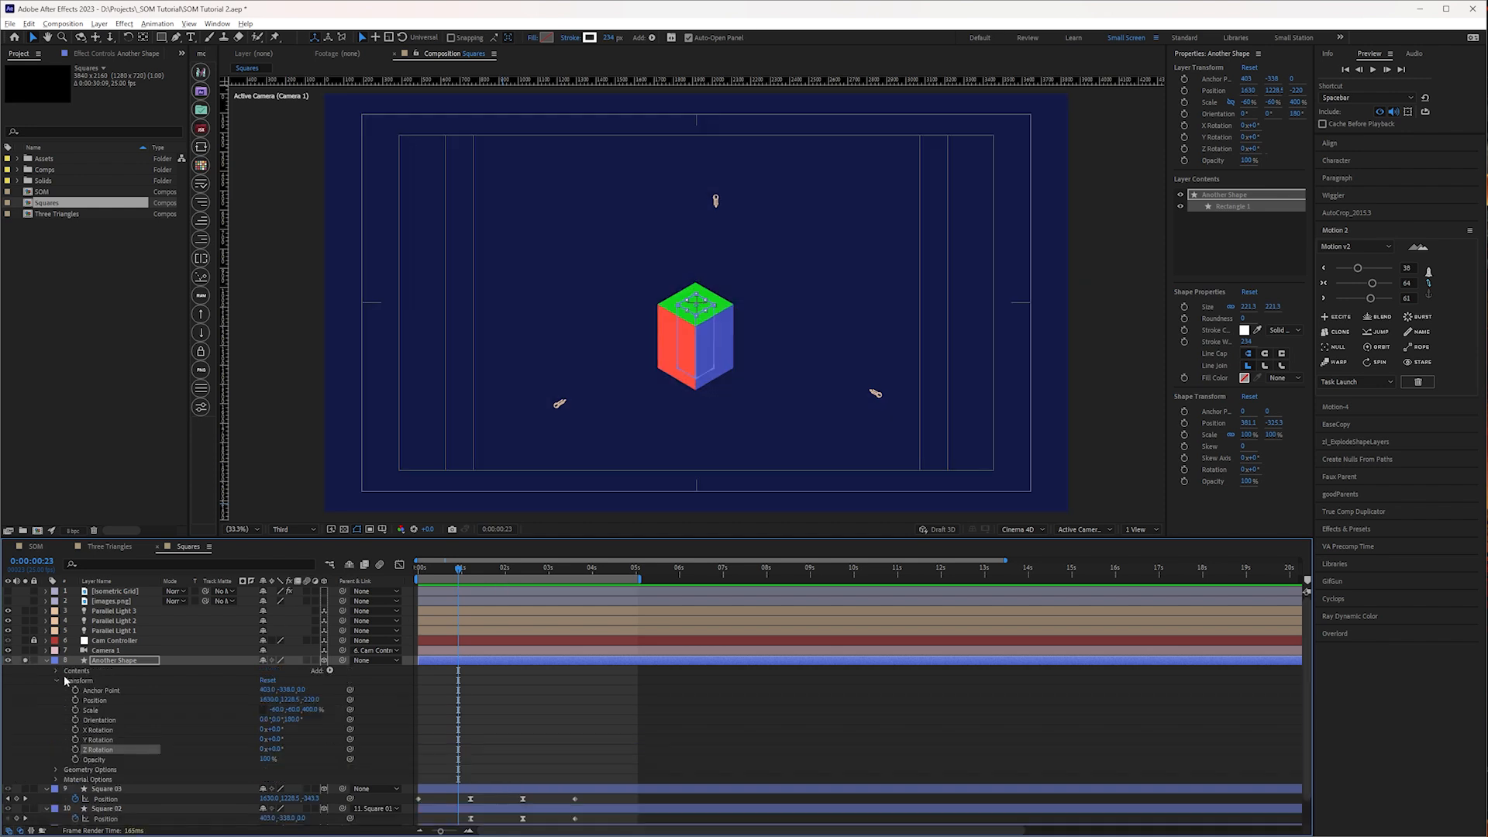
{"action": "left_click", "coordinate": [57, 671]}
{"action": "left_click", "coordinate": [93, 691]}
{"action": "left_click", "coordinate": [92, 680]}
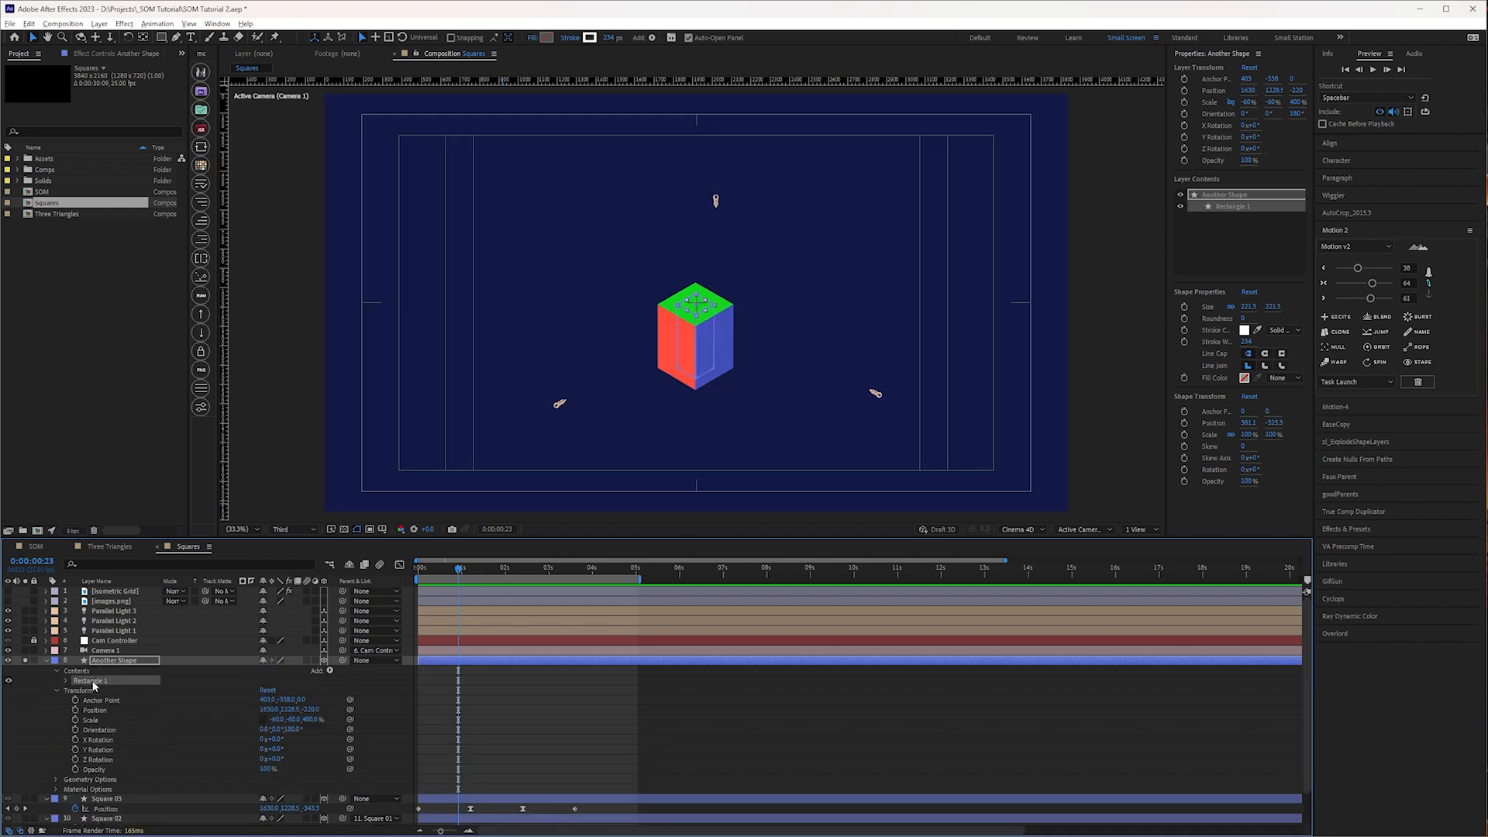
{"action": "key", "text": "Delete"}
Draw a seven-sided polygon inside Another Shape with the Polygon tool, with an outer radius of about 1454.
{"action": "left_click_drag", "start_coordinate": [164, 37], "coordinate": [219, 75]}
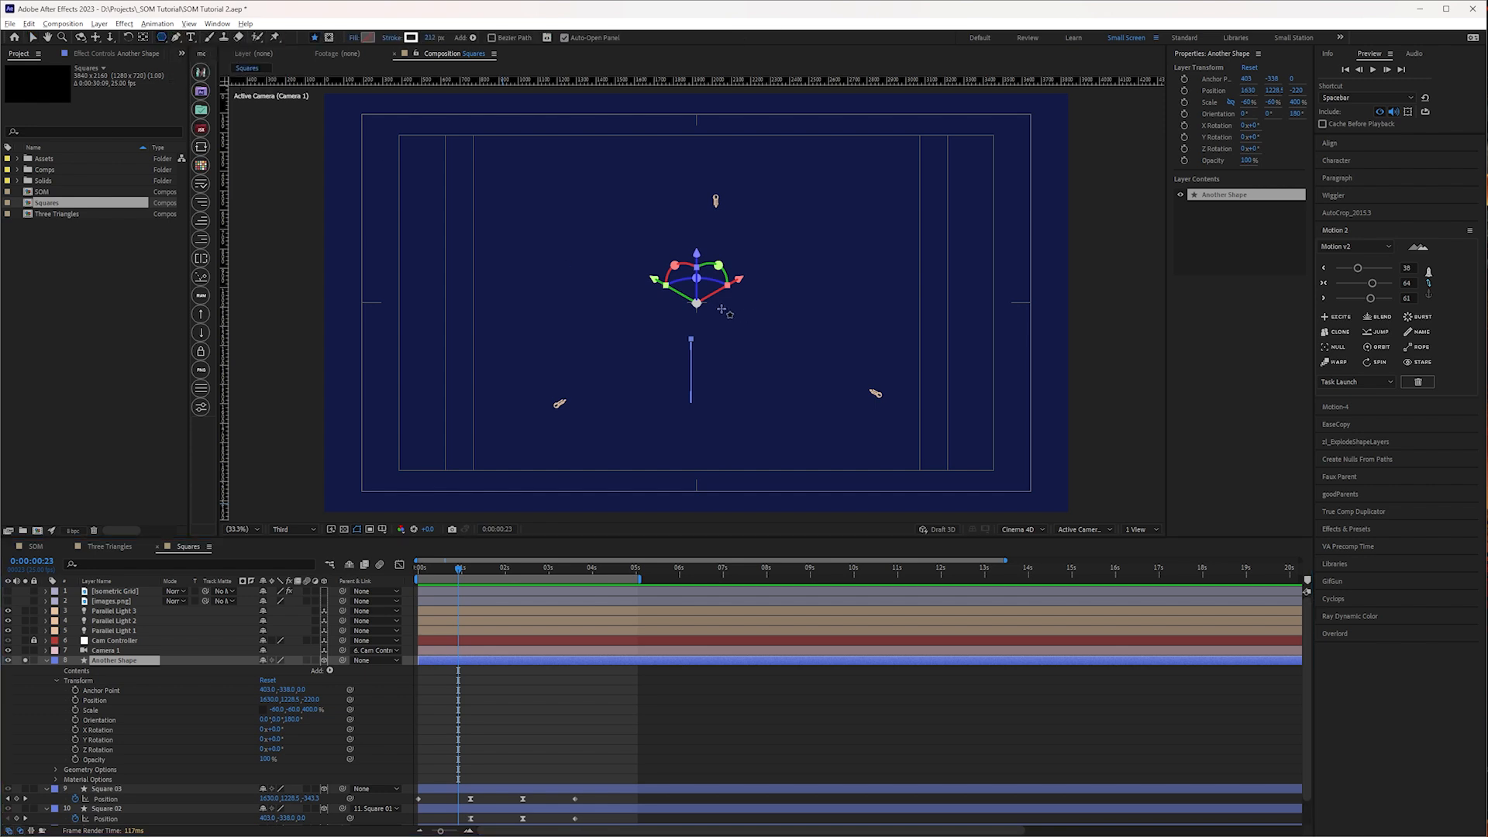
{"action": "left_click_drag", "start_coordinate": [691, 402], "coordinate": [553, 370]}
{"action": "key", "text": "Up"}
{"action": "key", "text": "Up"}
{"action": "key", "text": "Up"}
{"action": "key", "text": "Up"}
{"action": "key", "text": "Up"}
{"action": "key", "text": "Up"}
{"action": "key", "text": "Up"}
{"action": "key", "text": "Up"}
{"action": "key", "text": "Up"}
{"action": "key", "text": "Up"}
{"action": "key", "text": "Up"}
{"action": "key", "text": "Up"}
{"action": "key", "text": "Up"}
{"action": "key", "text": "Up"}
{"action": "key", "text": "Up"}
{"action": "key", "text": "Up"}
{"action": "key", "text": "Up"}
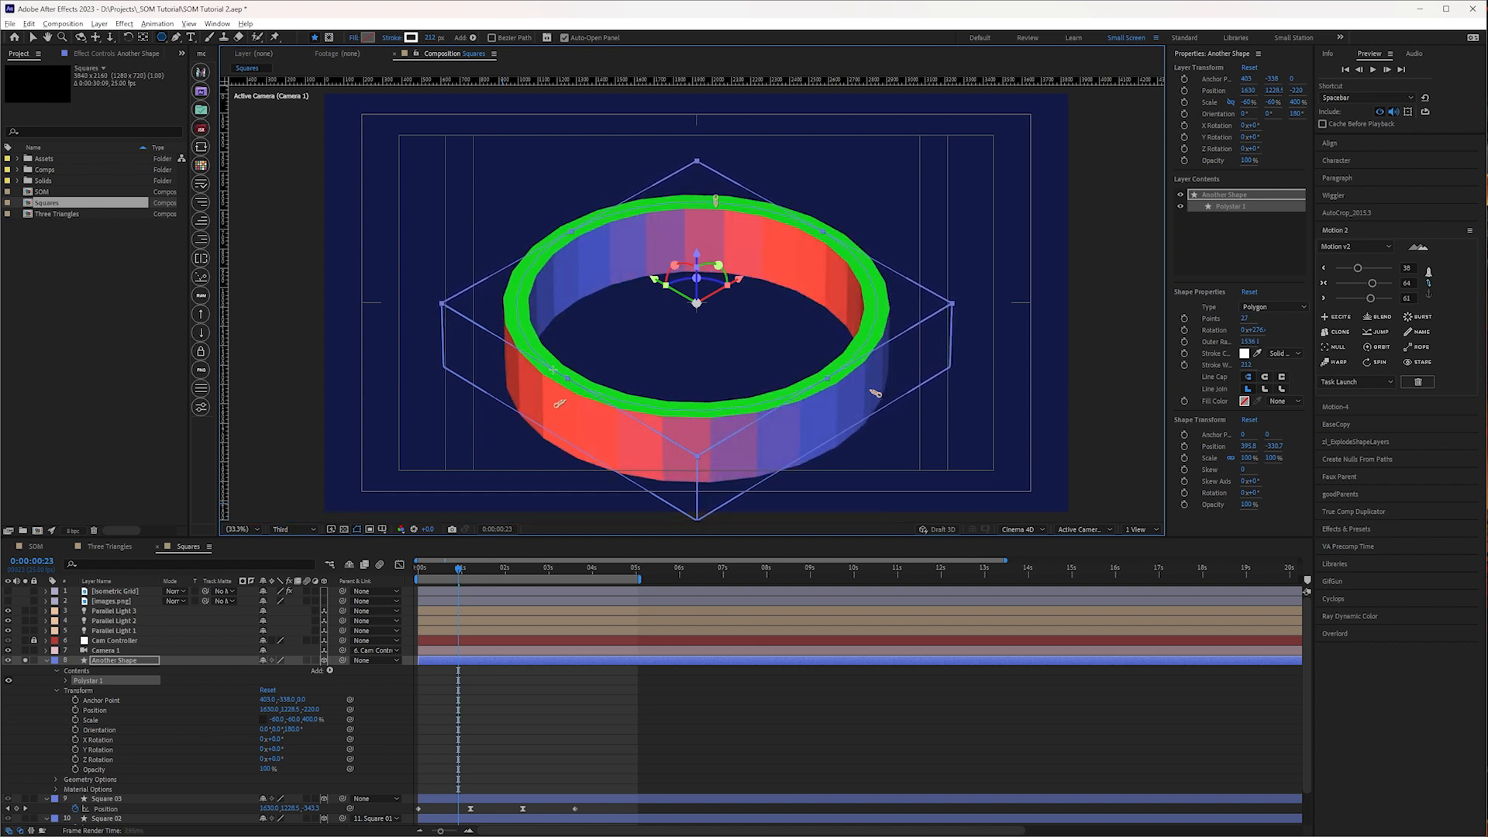
{"action": "key", "text": "Down"}
{"action": "key", "text": "Down"}
{"action": "key", "text": "Down"}
{"action": "key", "text": "Down"}
{"action": "key", "text": "Down"}
{"action": "key", "text": "Down"}
{"action": "key", "text": "Down"}
{"action": "key", "text": "Down"}
{"action": "key", "text": "Down"}
{"action": "key", "text": "Down"}
{"action": "key", "text": "Down"}
{"action": "key", "text": "Down"}
{"action": "key", "text": "Down"}
{"action": "key", "text": "Down"}
{"action": "key", "text": "Down"}
{"action": "key", "text": "Down"}
{"action": "key", "text": "Down"}
{"action": "key", "text": "Down"}
{"action": "key", "text": "Down"}
{"action": "key", "text": "Down"}
{"action": "left_click_drag", "start_coordinate": [553, 370], "coordinate": [580, 376]}
{"action": "key", "text": "Up"}
Try a much thicker stroke on the polygon in Another Shape and undo the change.
{"action": "left_click_drag", "start_coordinate": [431, 38], "coordinate": [697, 9]}
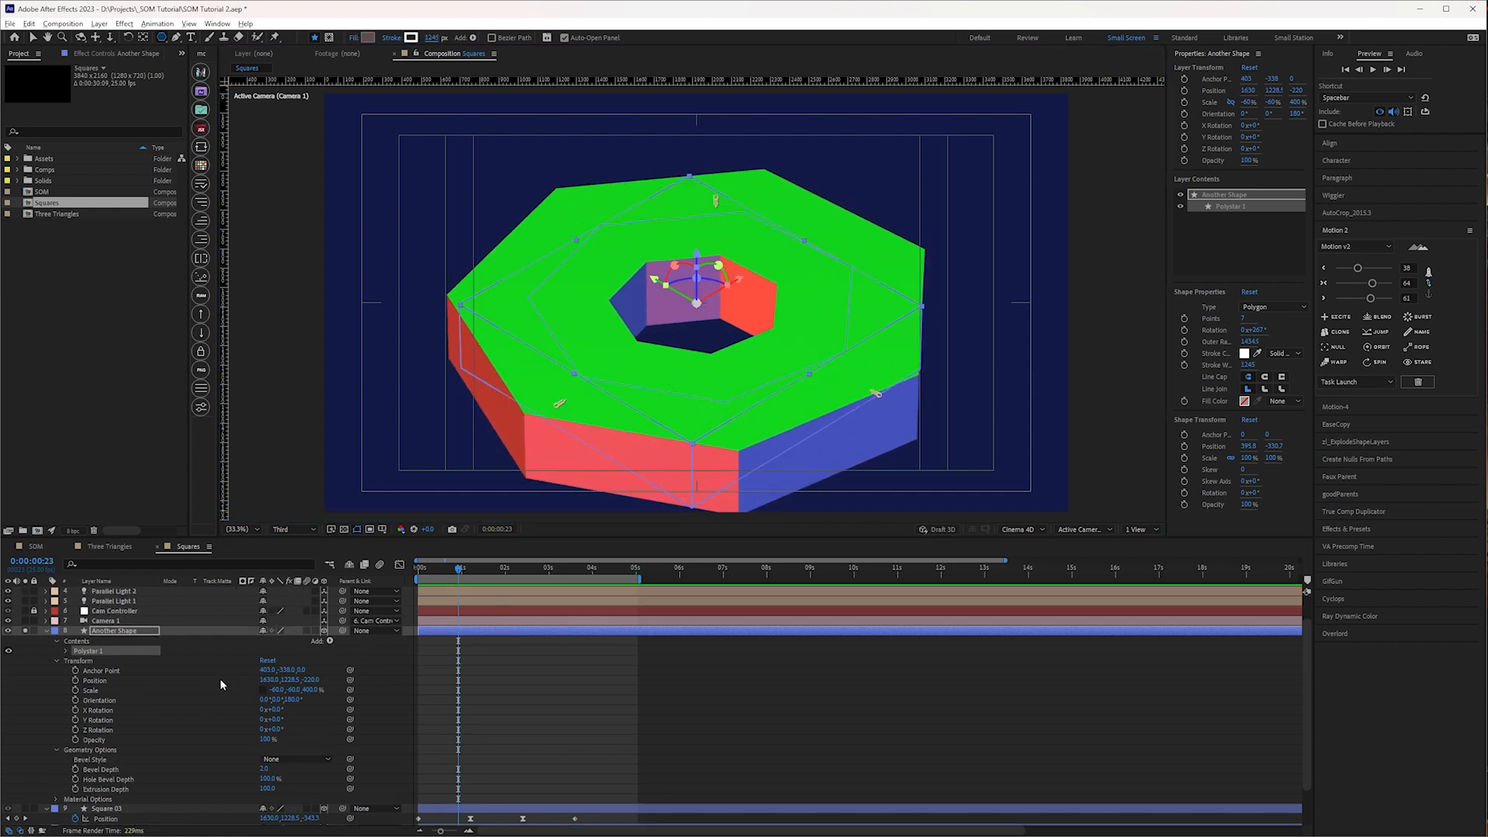
{"action": "key", "text": "ctrl+z"}
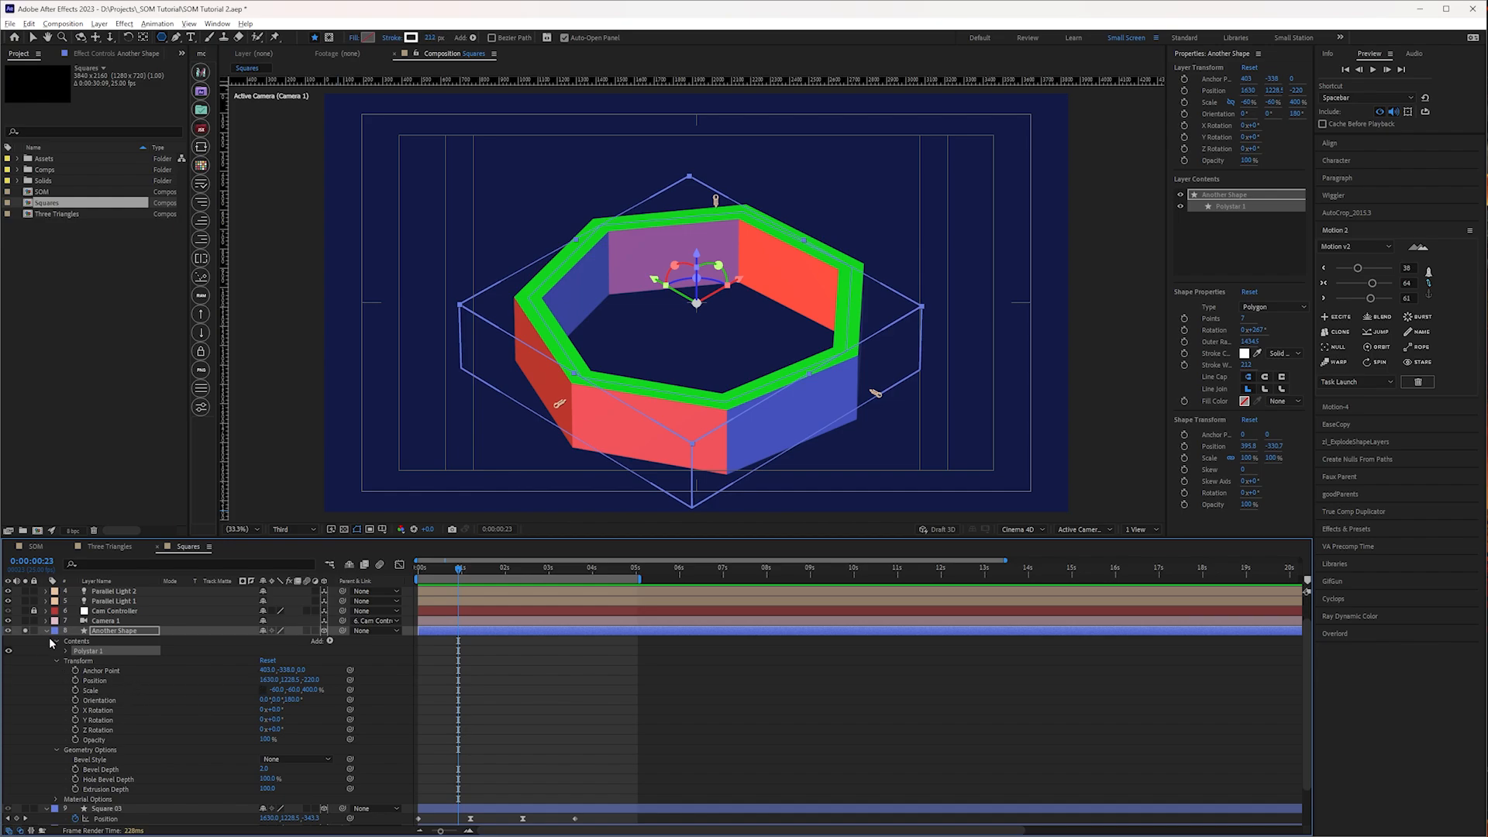
{"action": "key", "text": "ctrl+a"}
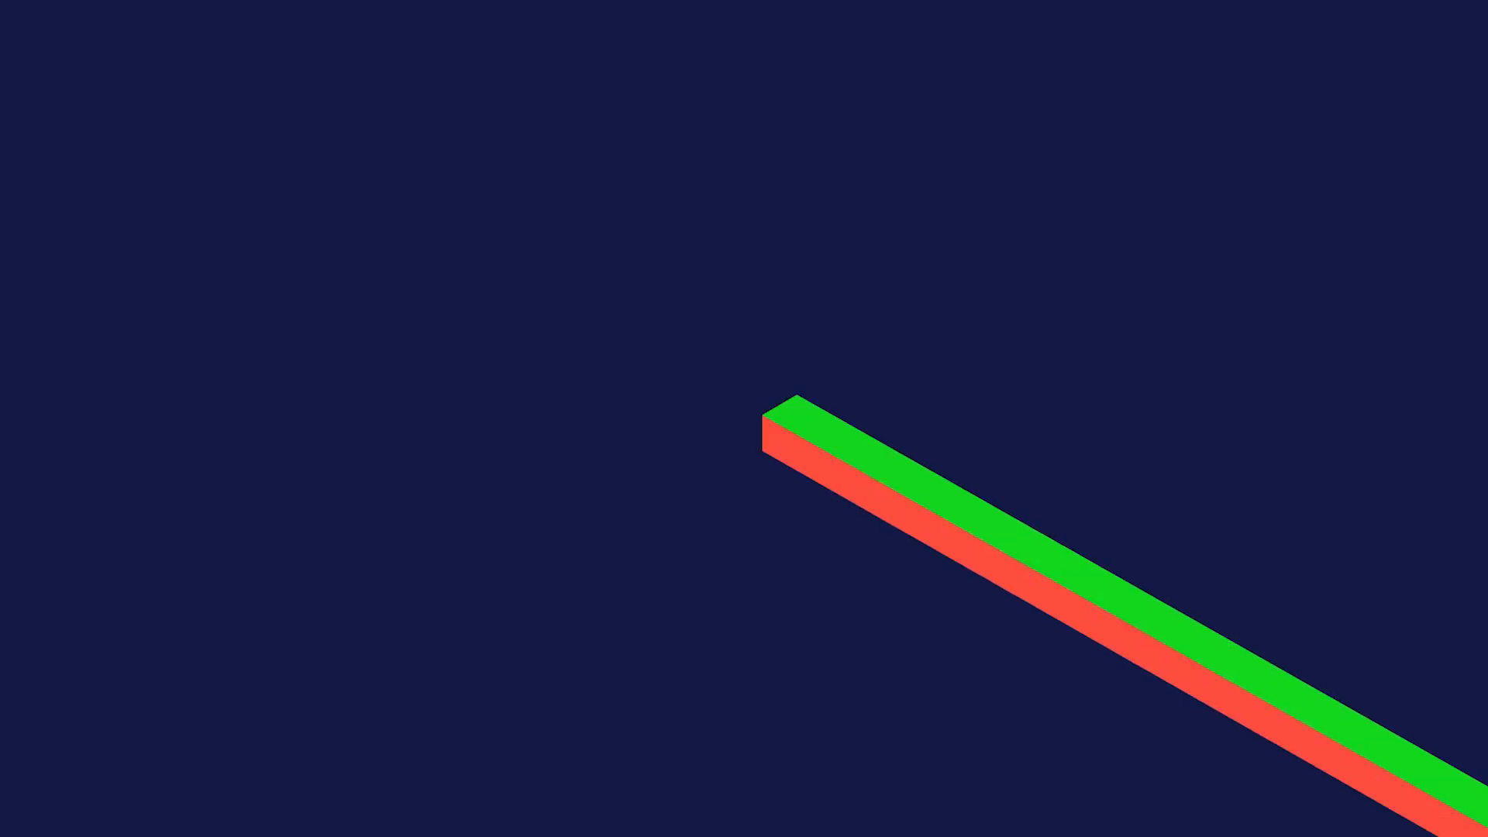